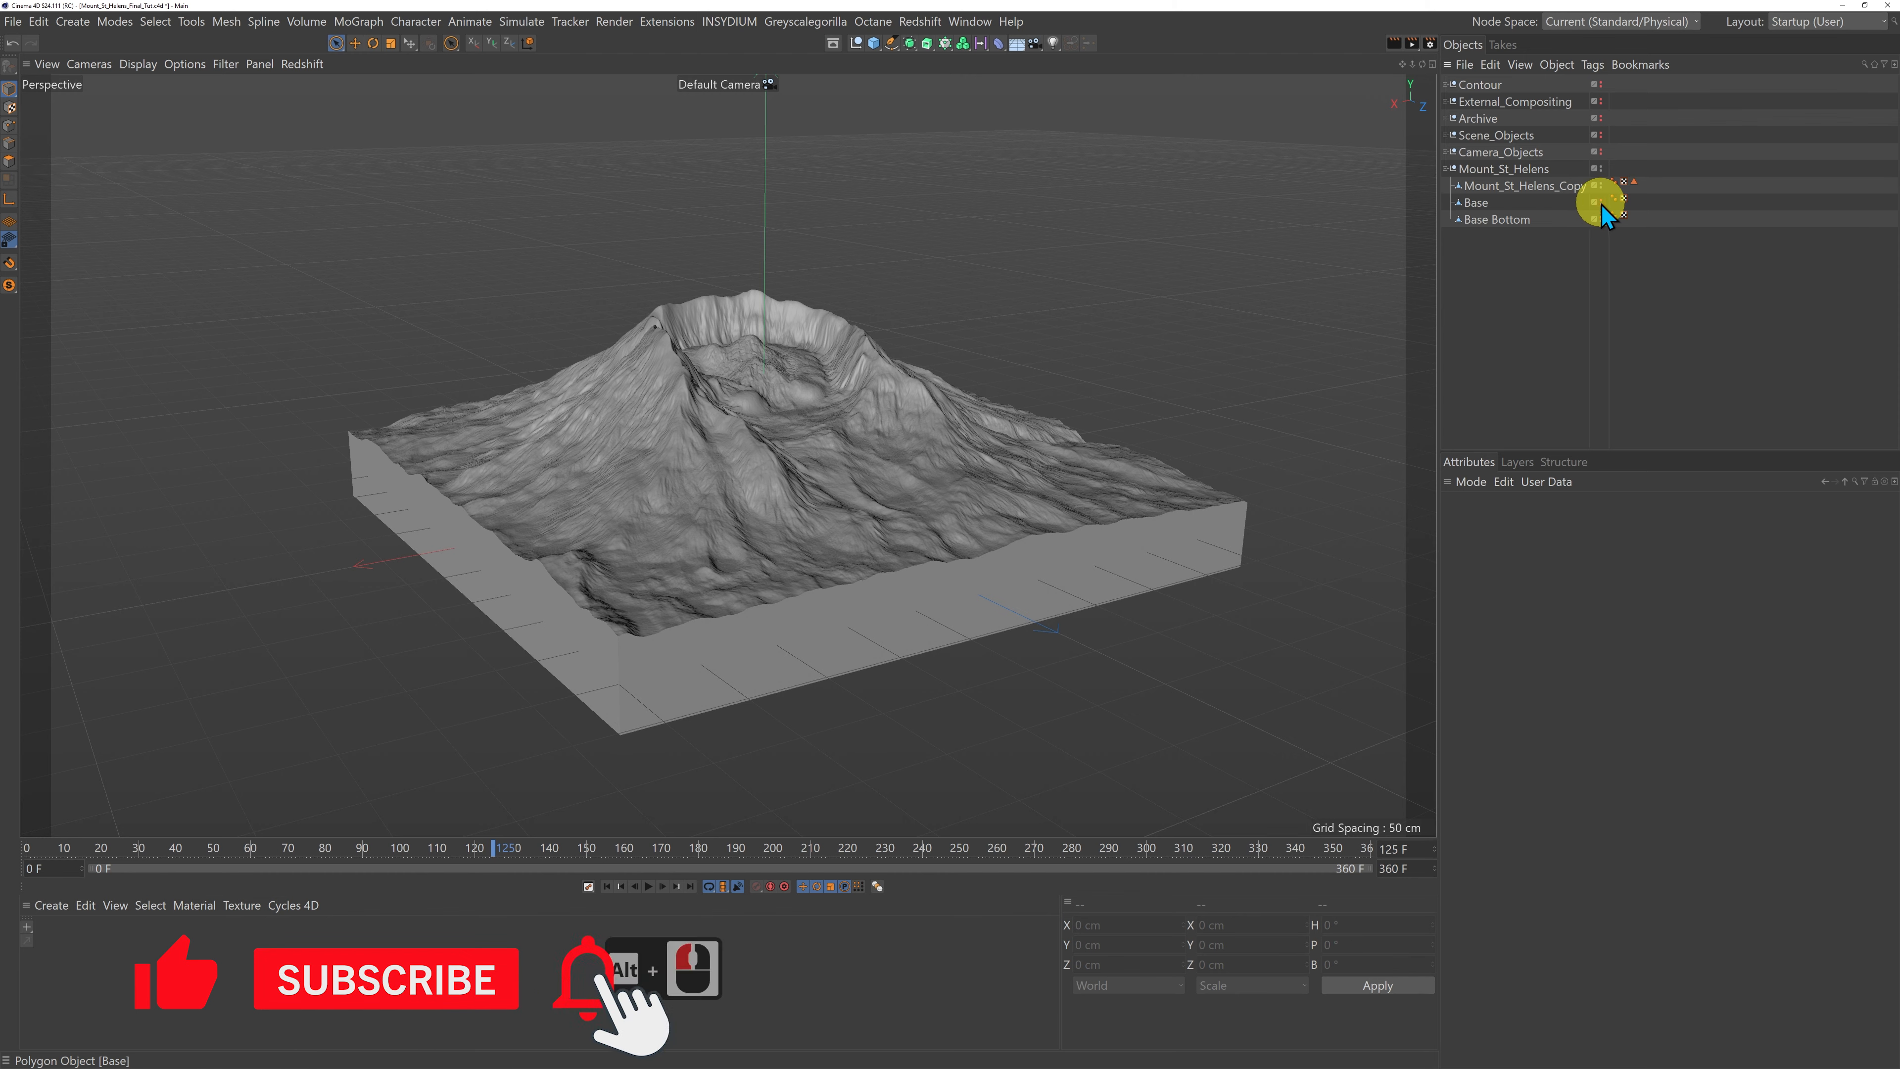
Step: Hide the Base and Base Bottom objects under Mount_St_Helens
alt+double_click(1598, 200)
alt+click(1598, 219)
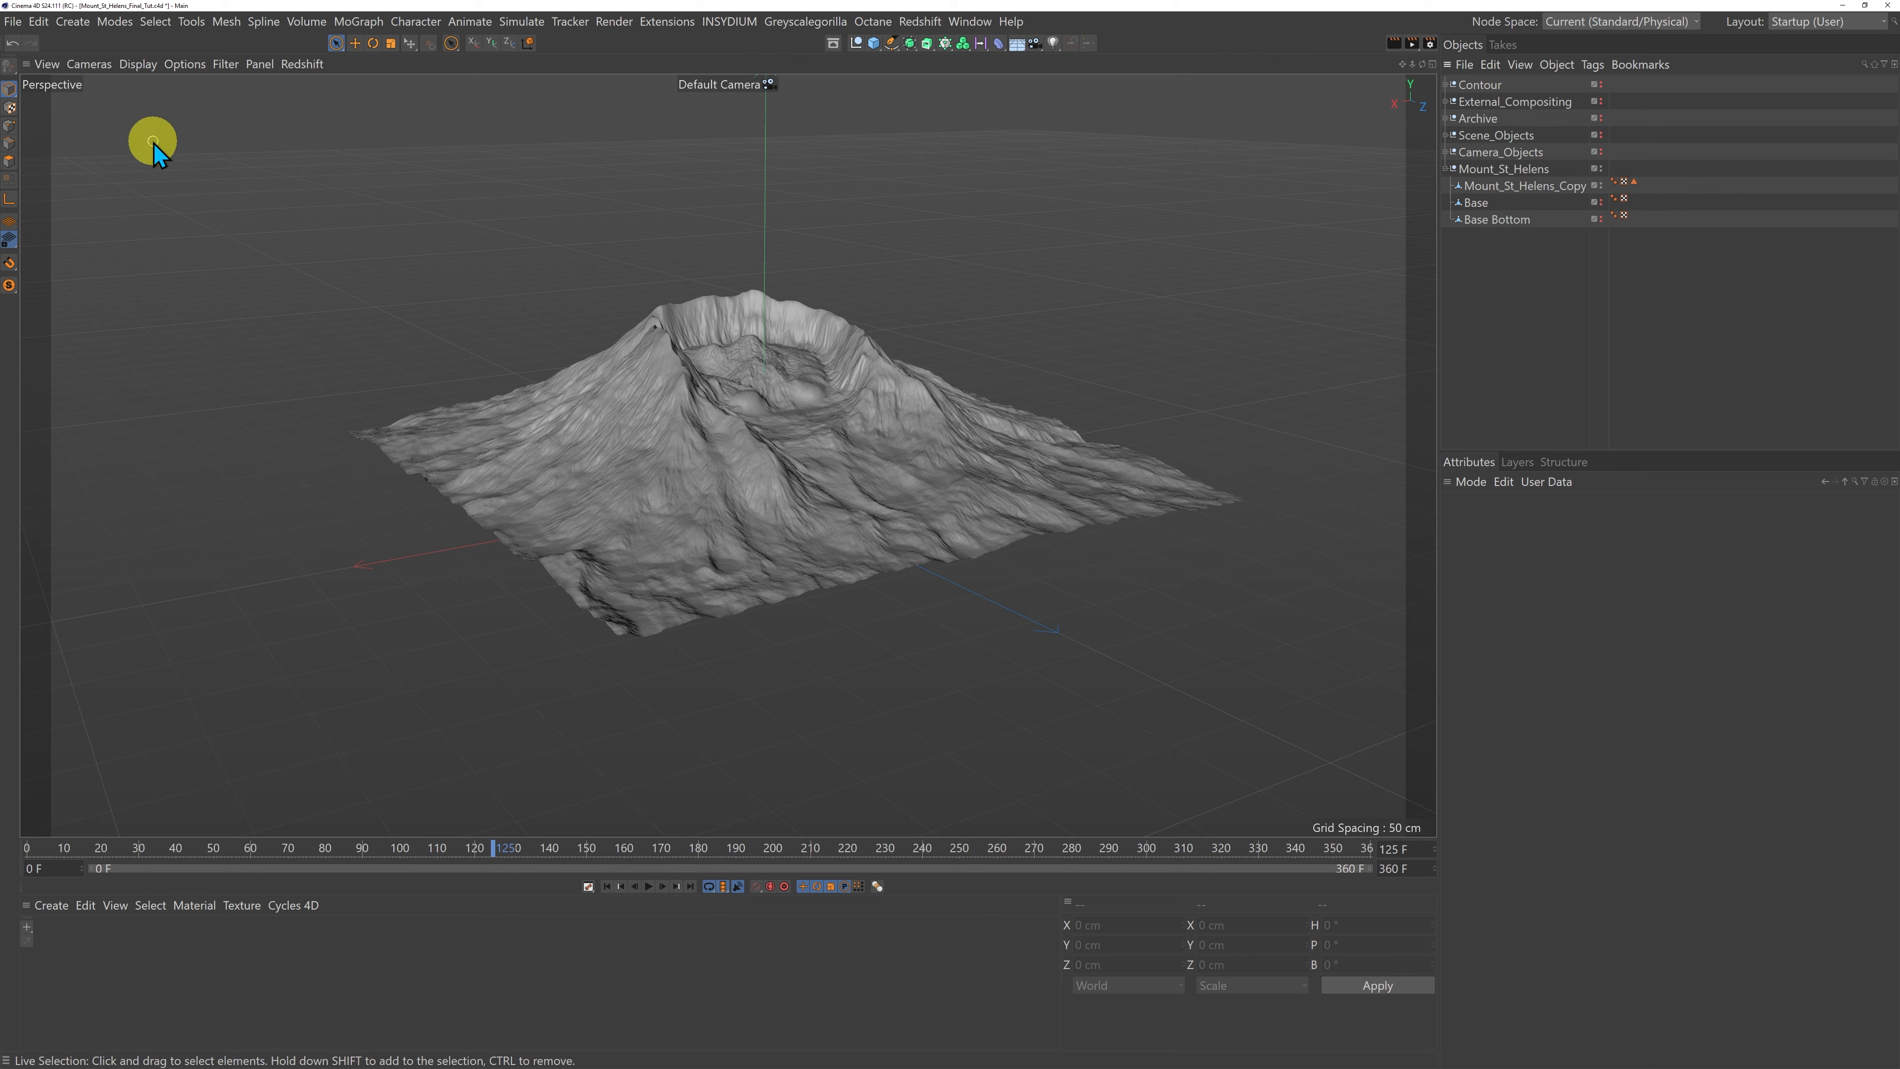
Step: Restore the saved polygon selection of Mount_St_Helens_Copy in polygon mode and examine the crater area in the Top view
click(11, 161)
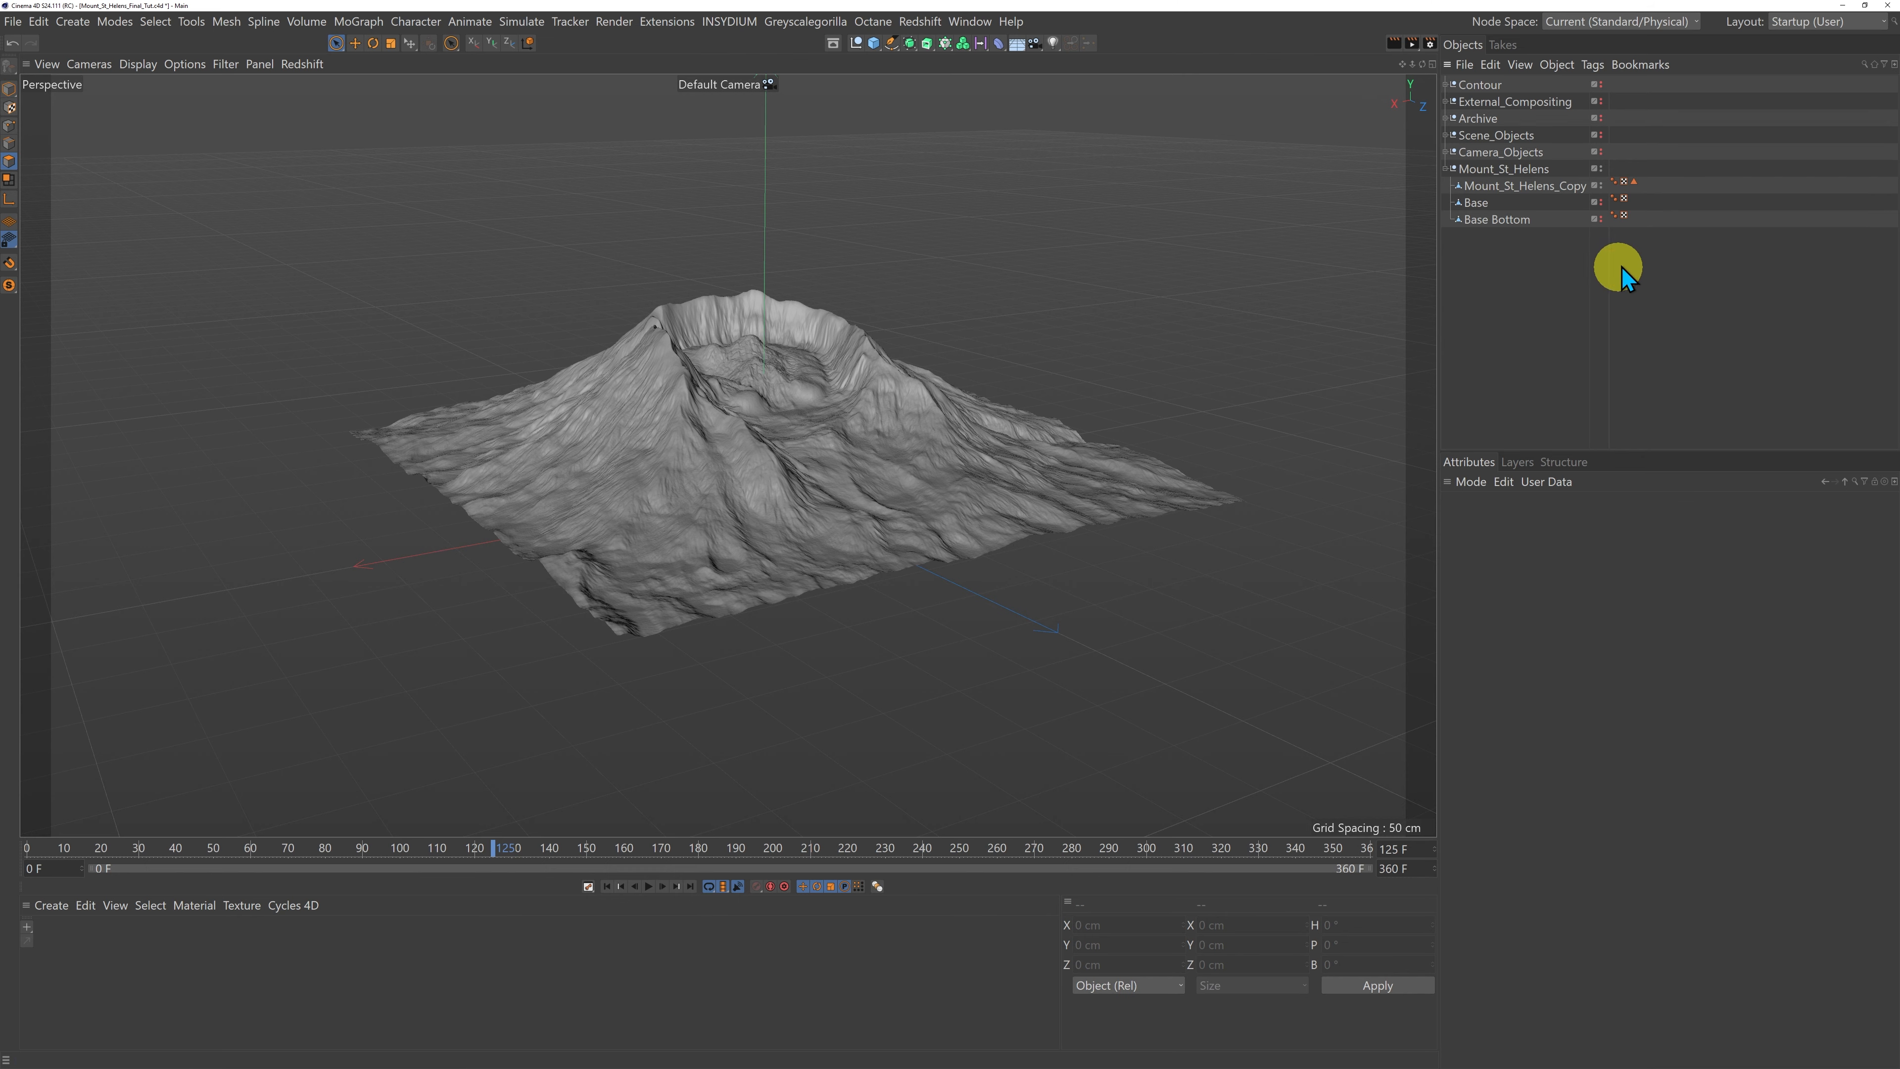
double_click(1633, 183)
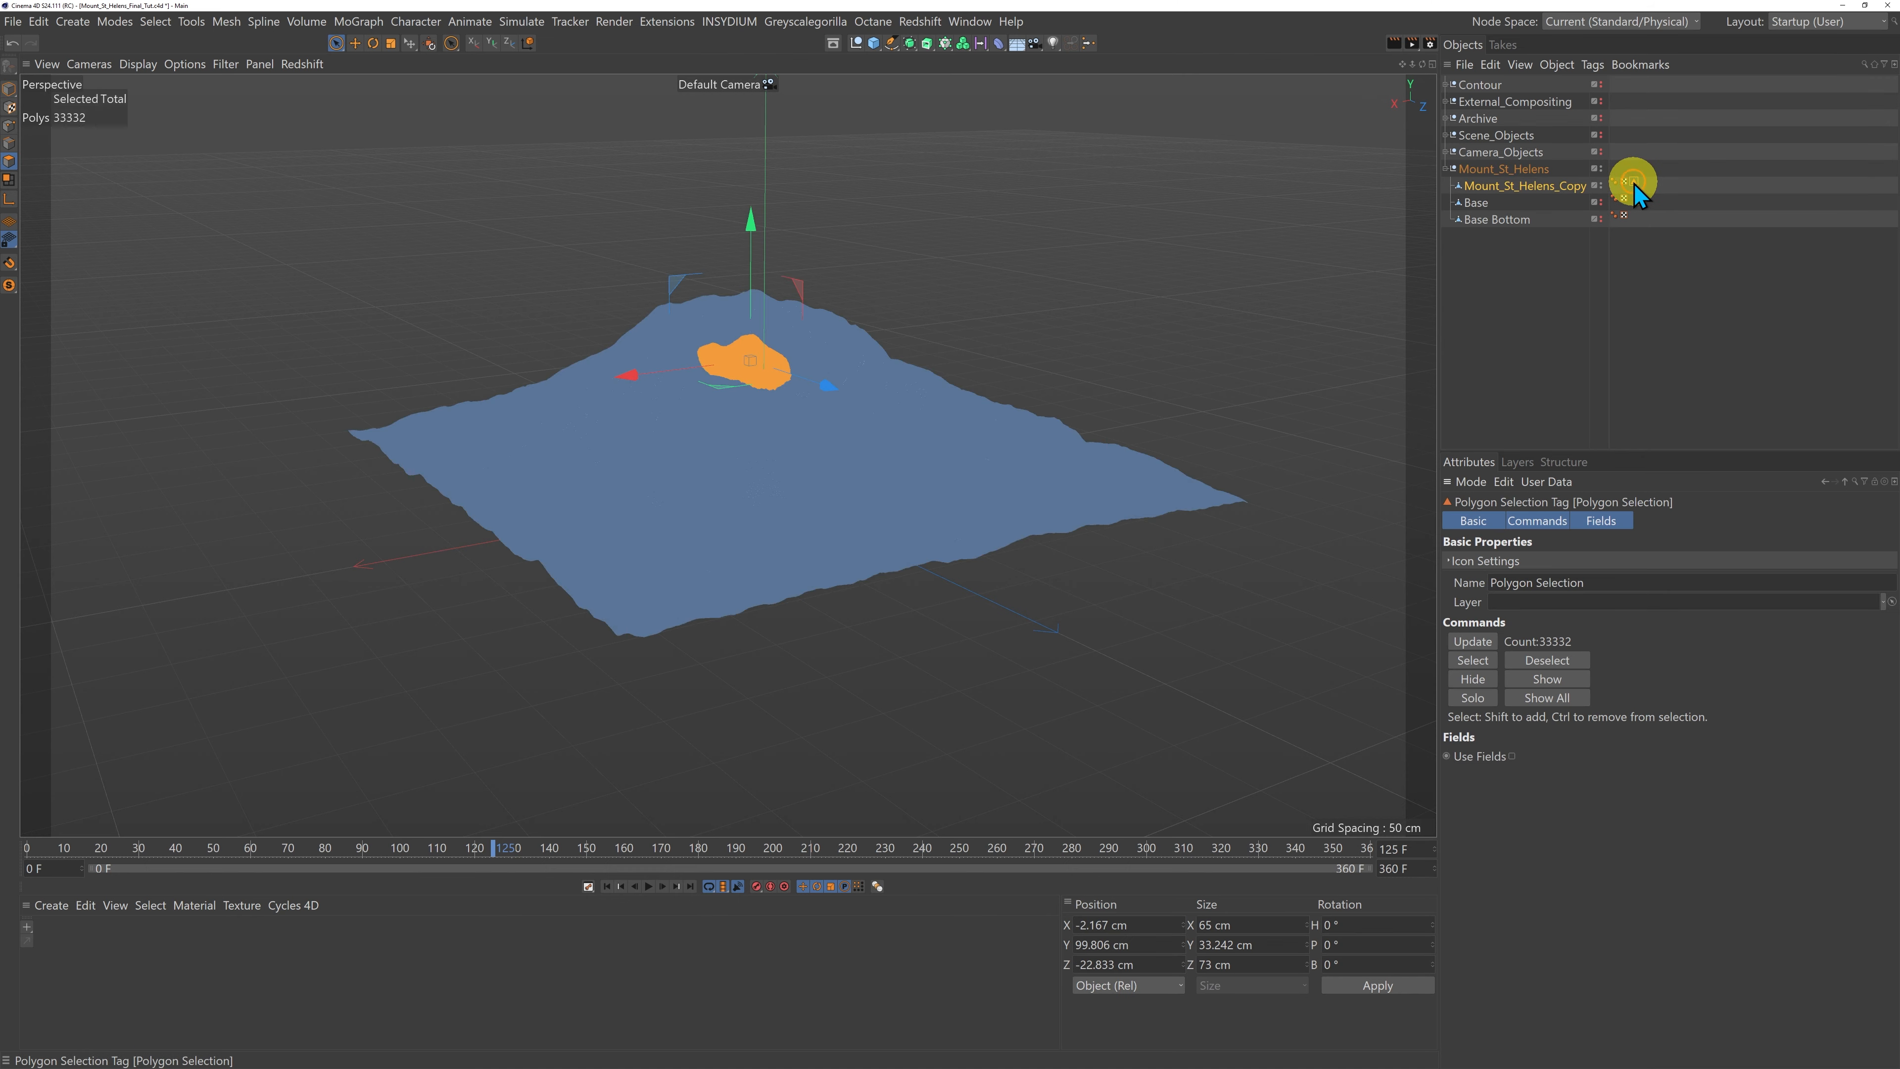
click(258, 65)
click(303, 177)
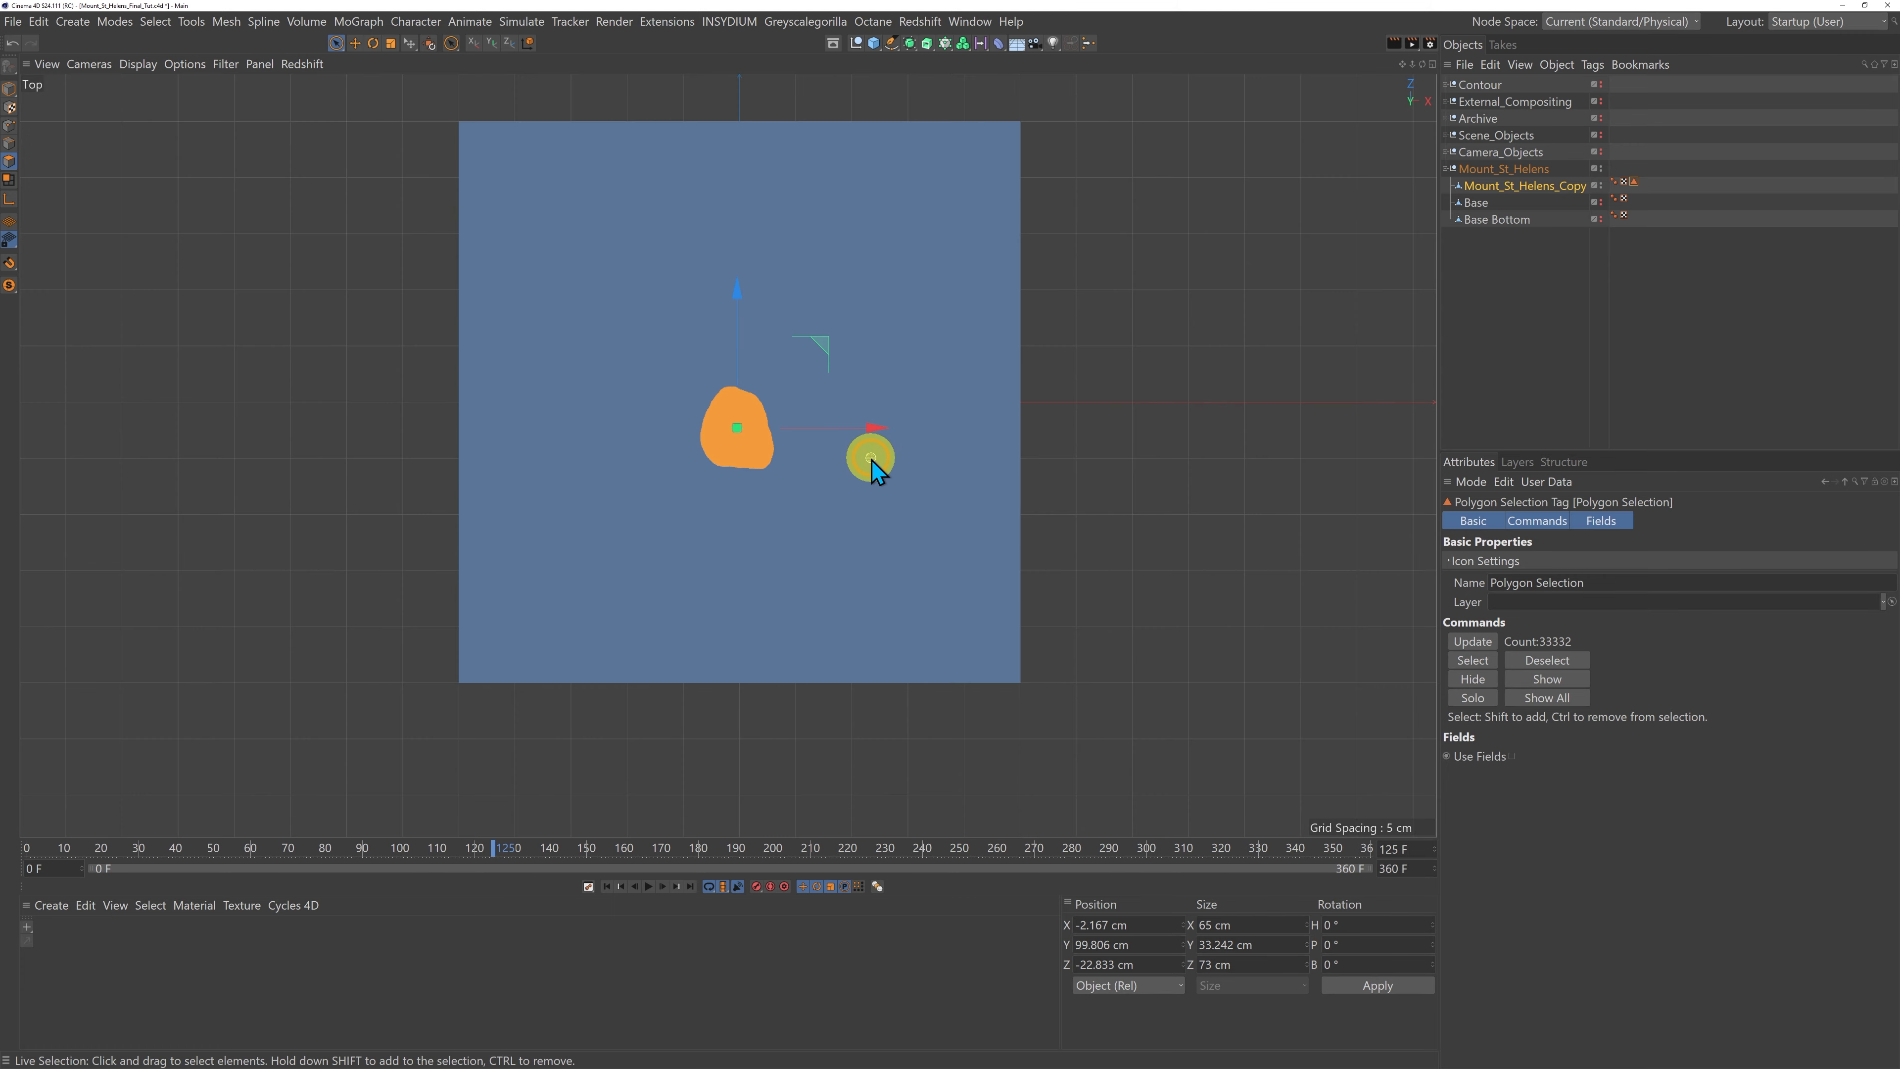
scroll(737, 430, up, 10)
scroll(746, 432, up, 5)
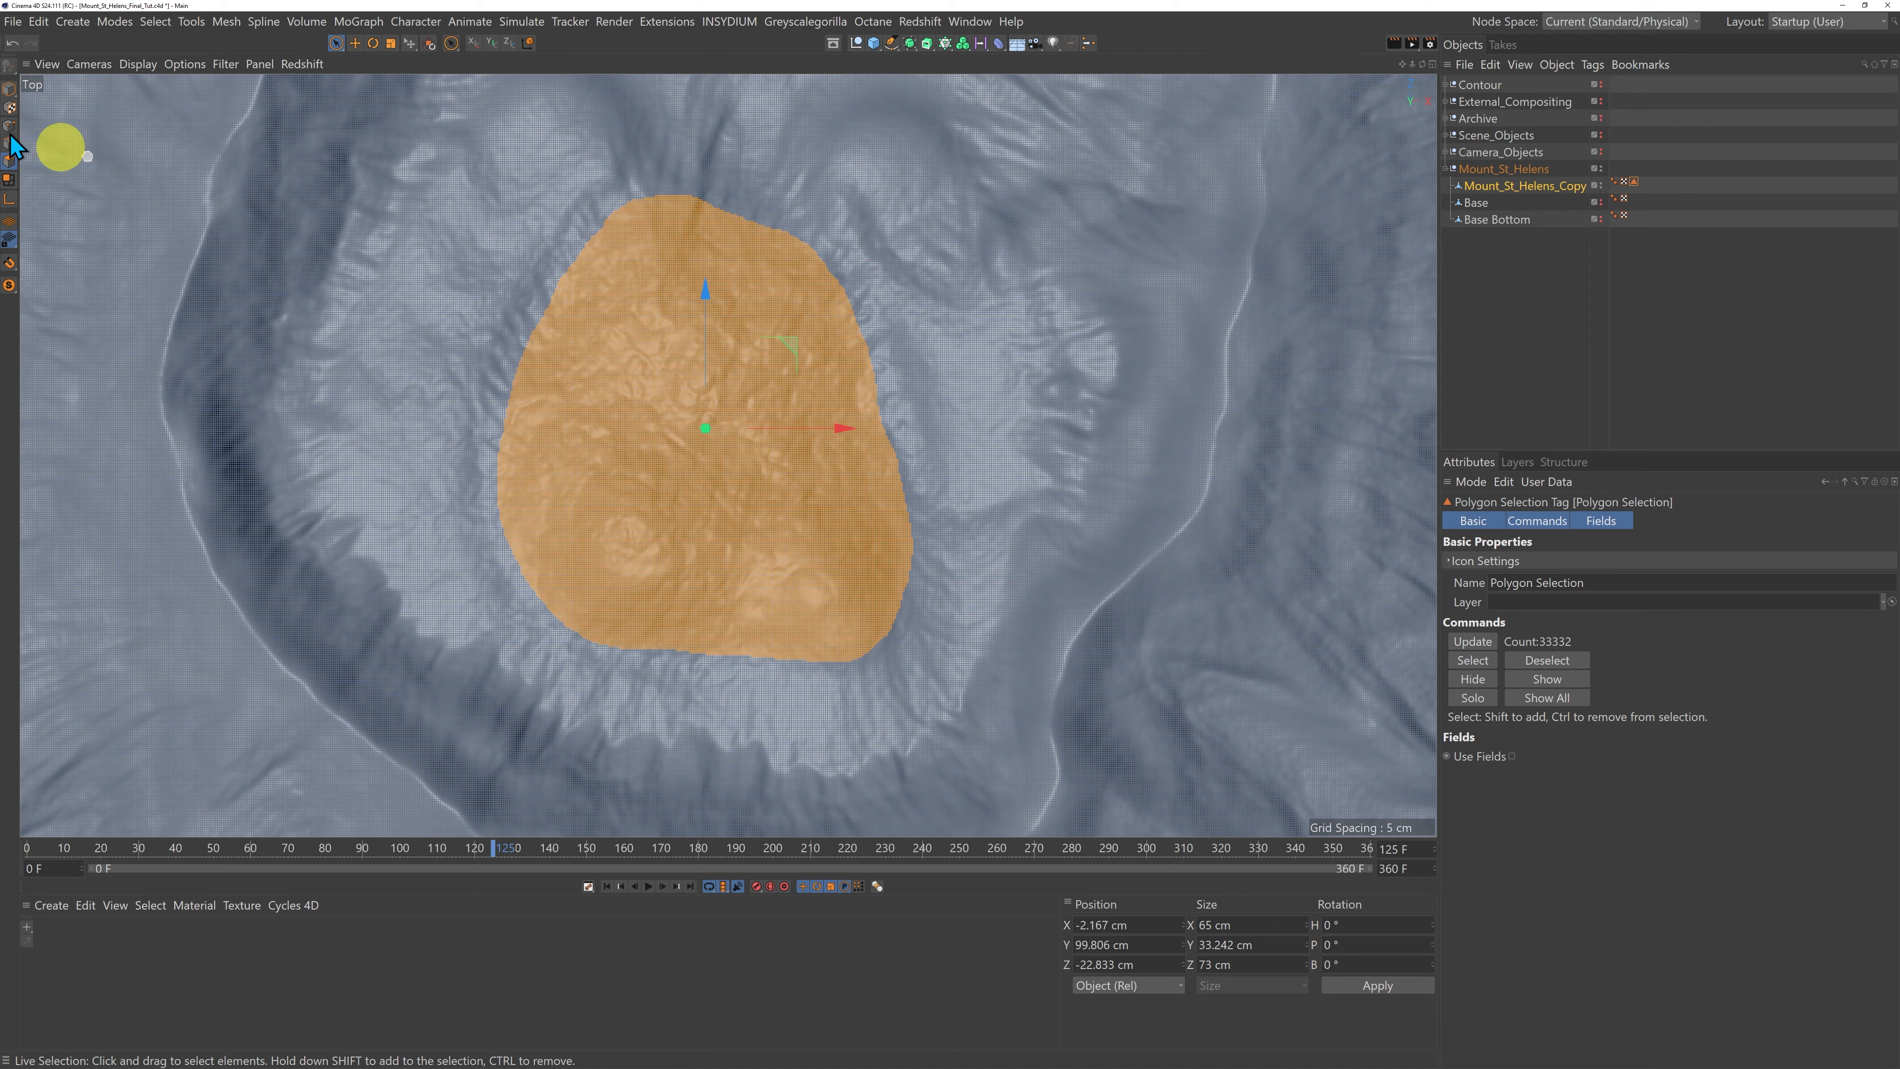
Step: Return to Model mode and show the whole terrain in the Perspective view
click(8, 90)
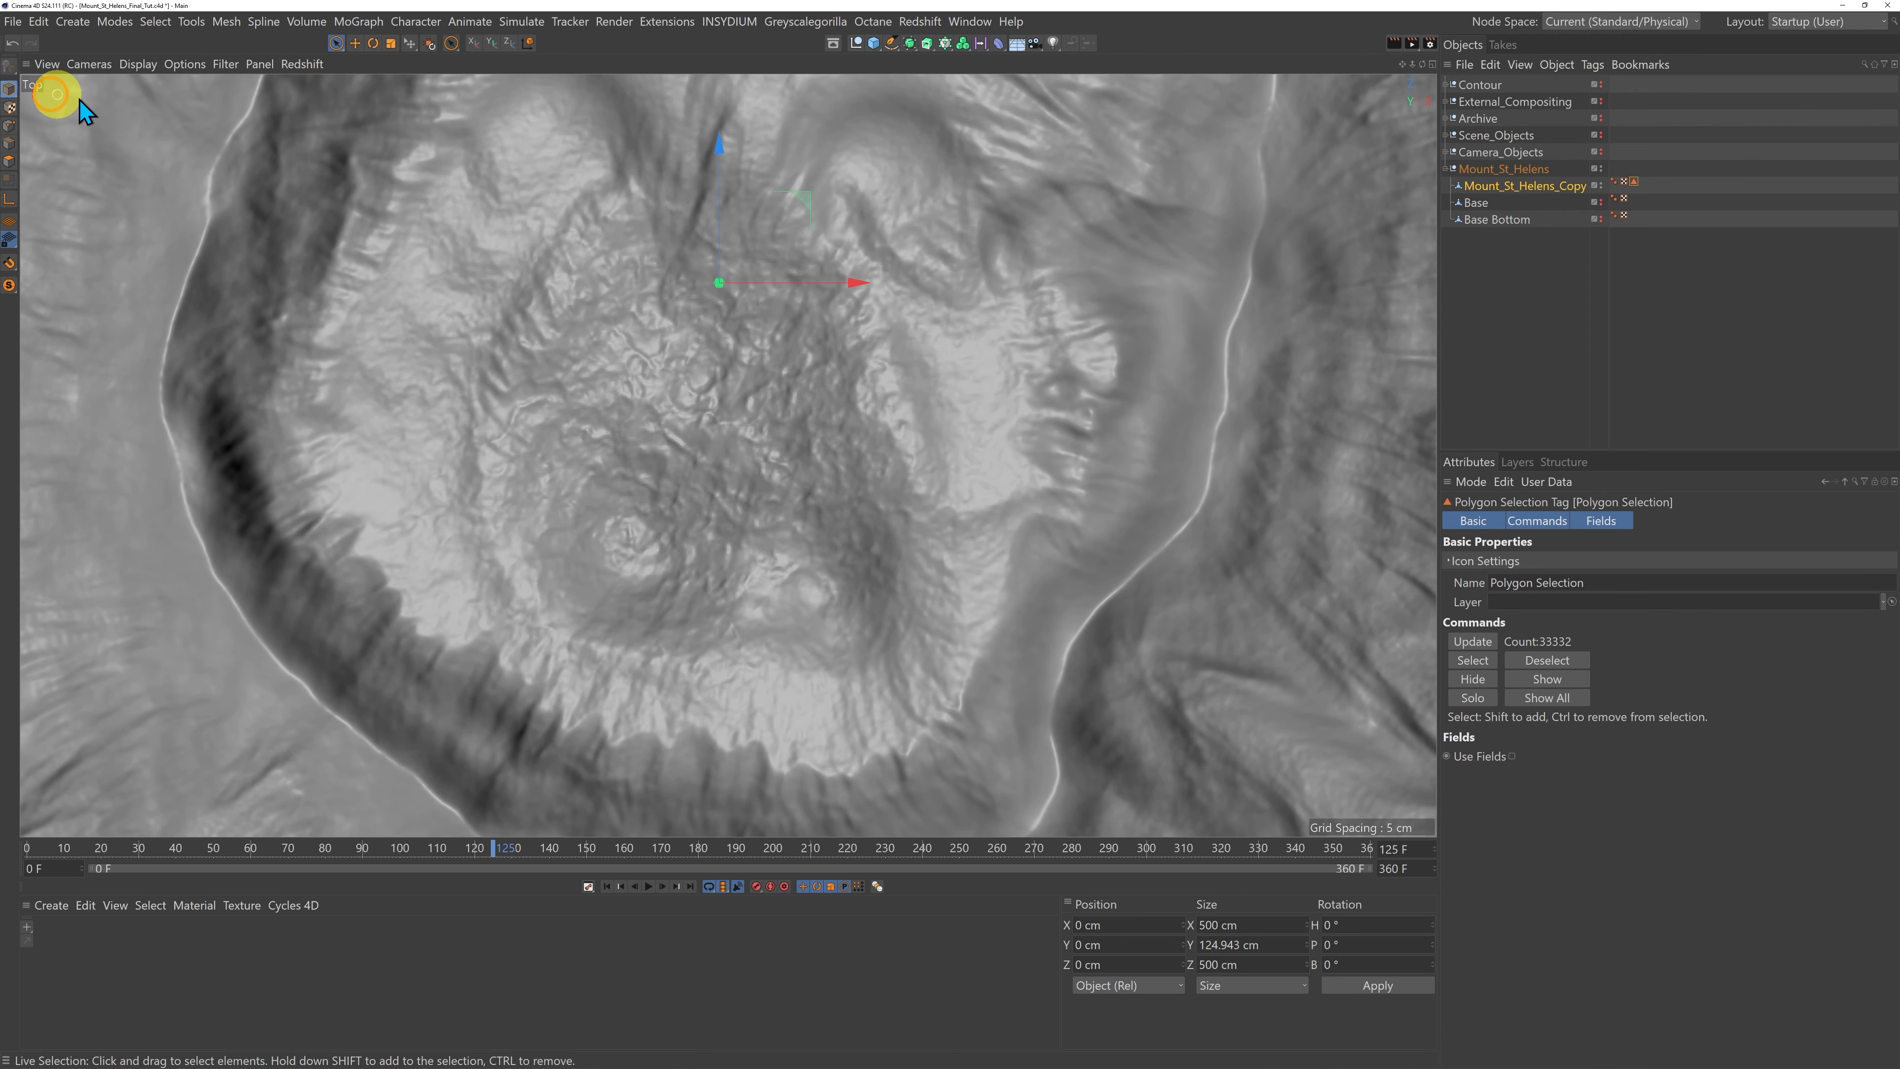
click(261, 64)
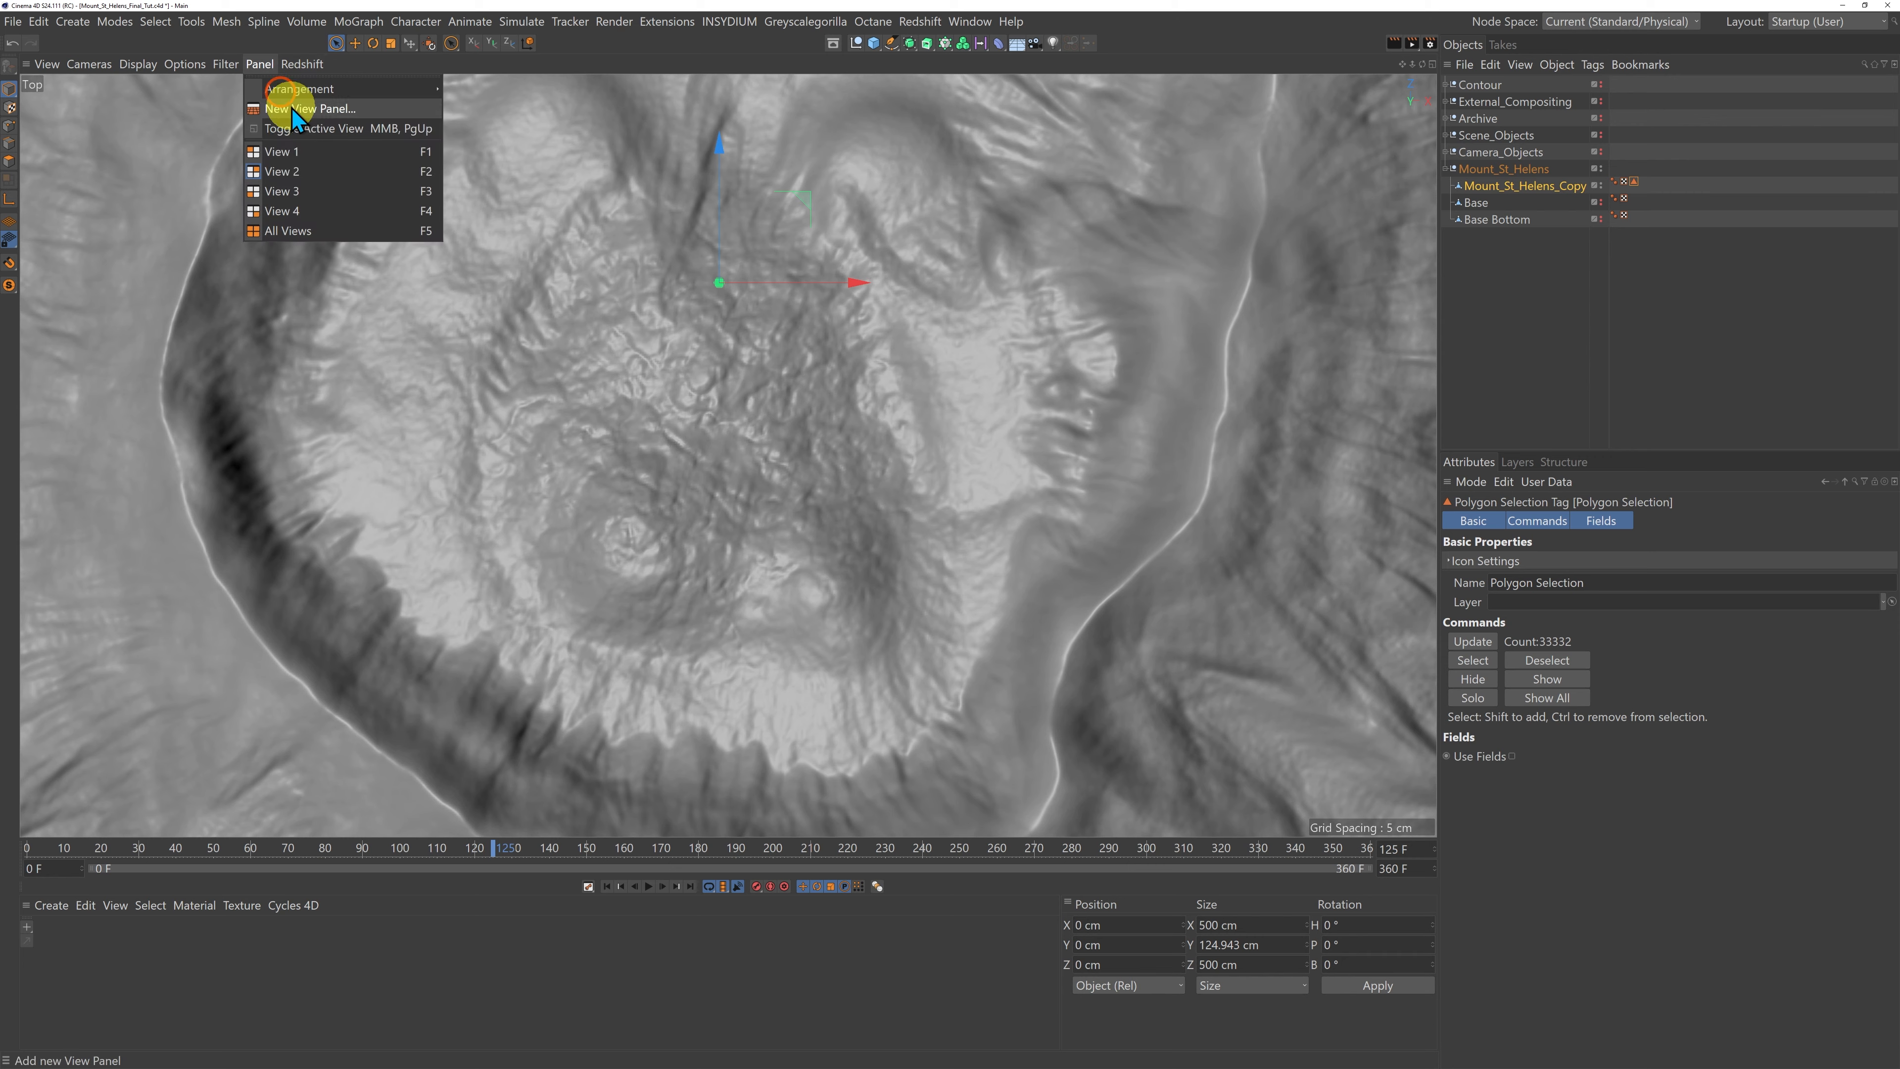
click(284, 150)
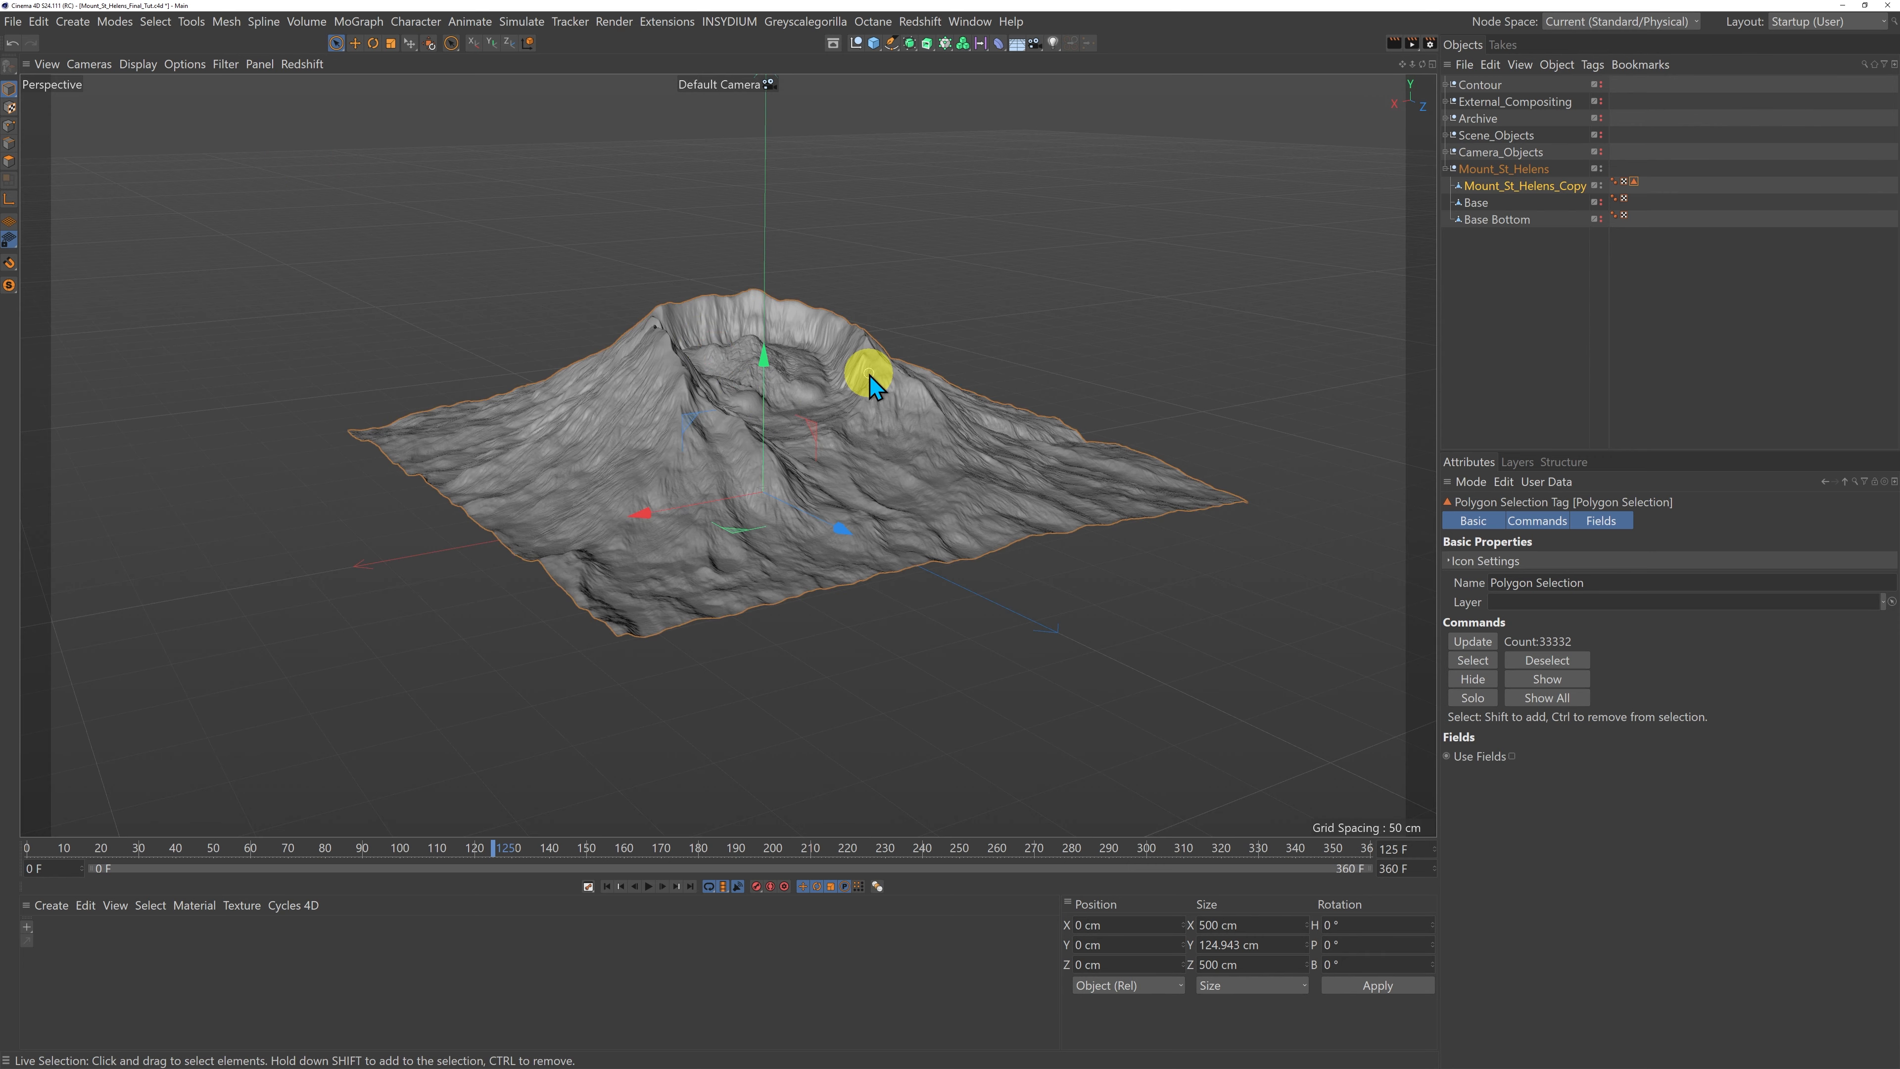
alt+drag(870, 375, 1033, 321)
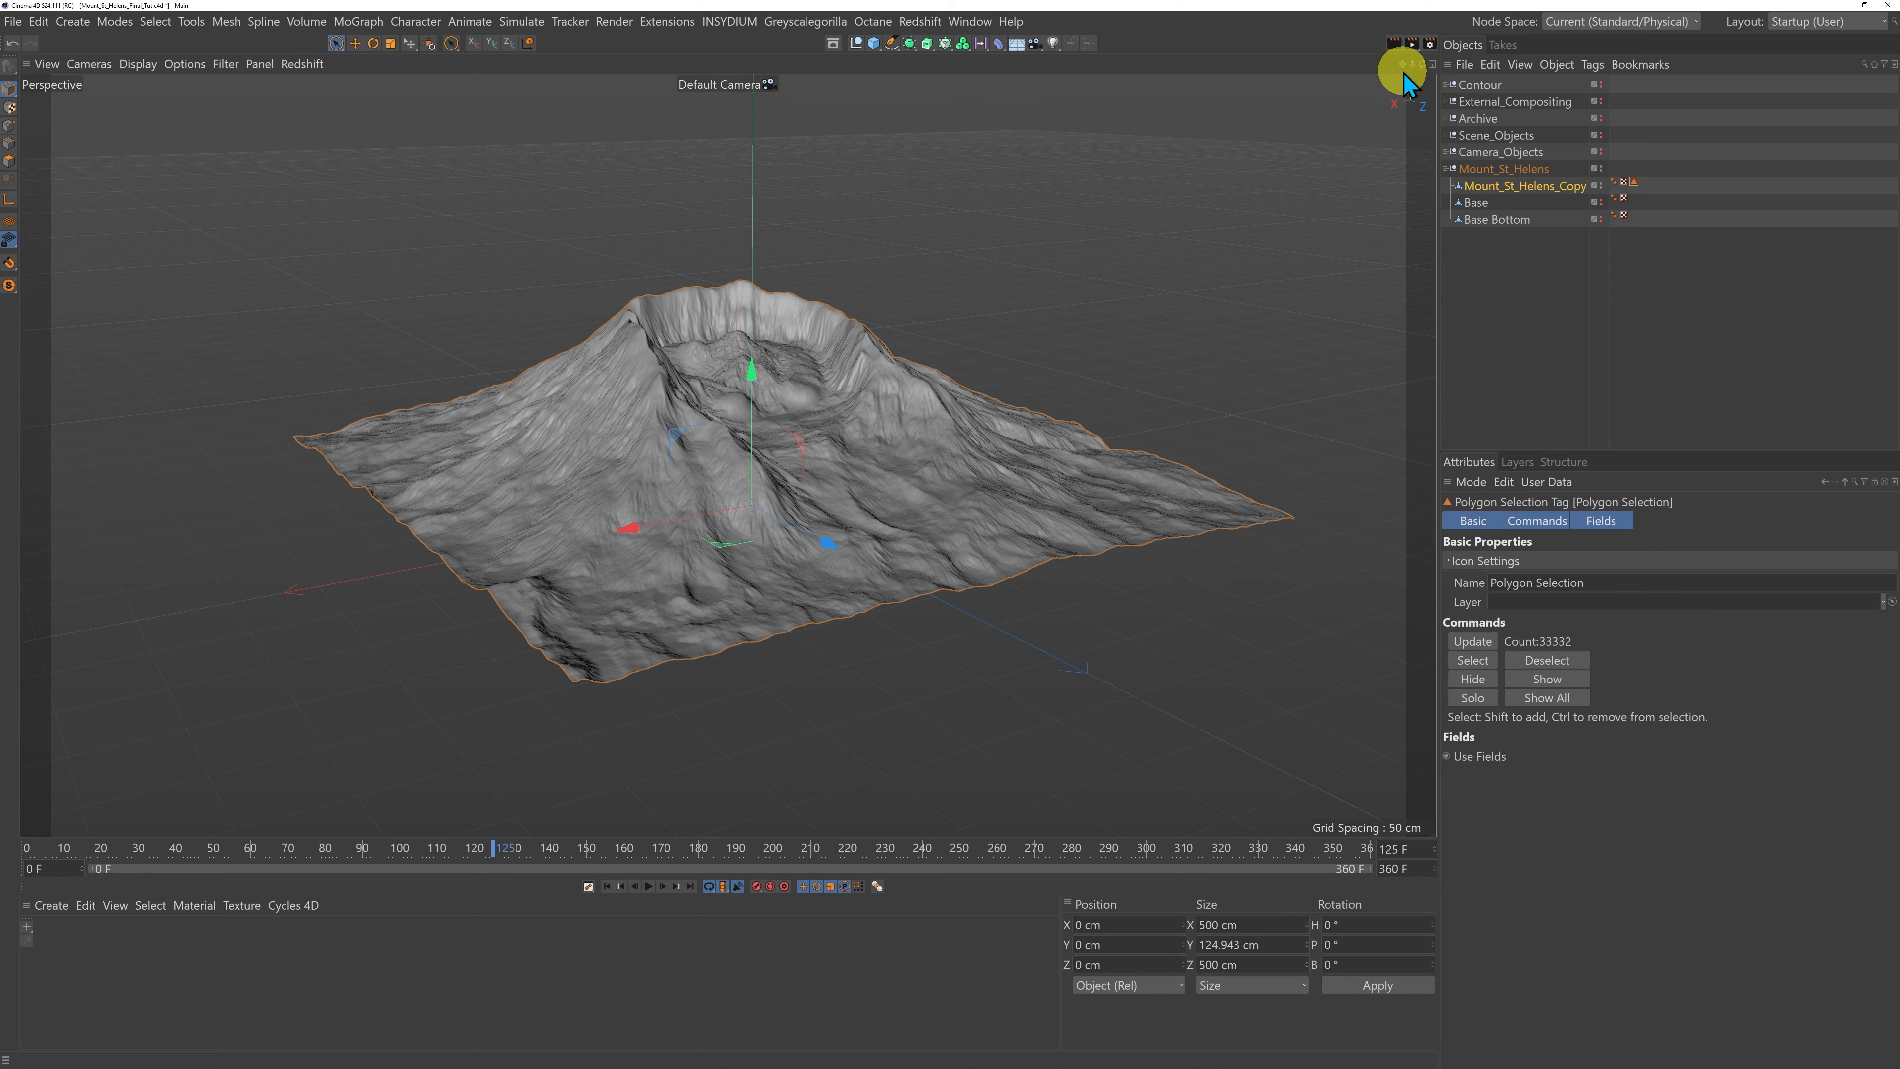
Step: Dock the Octane Live Viewer beside the perspective viewport and start its live render
click(873, 21)
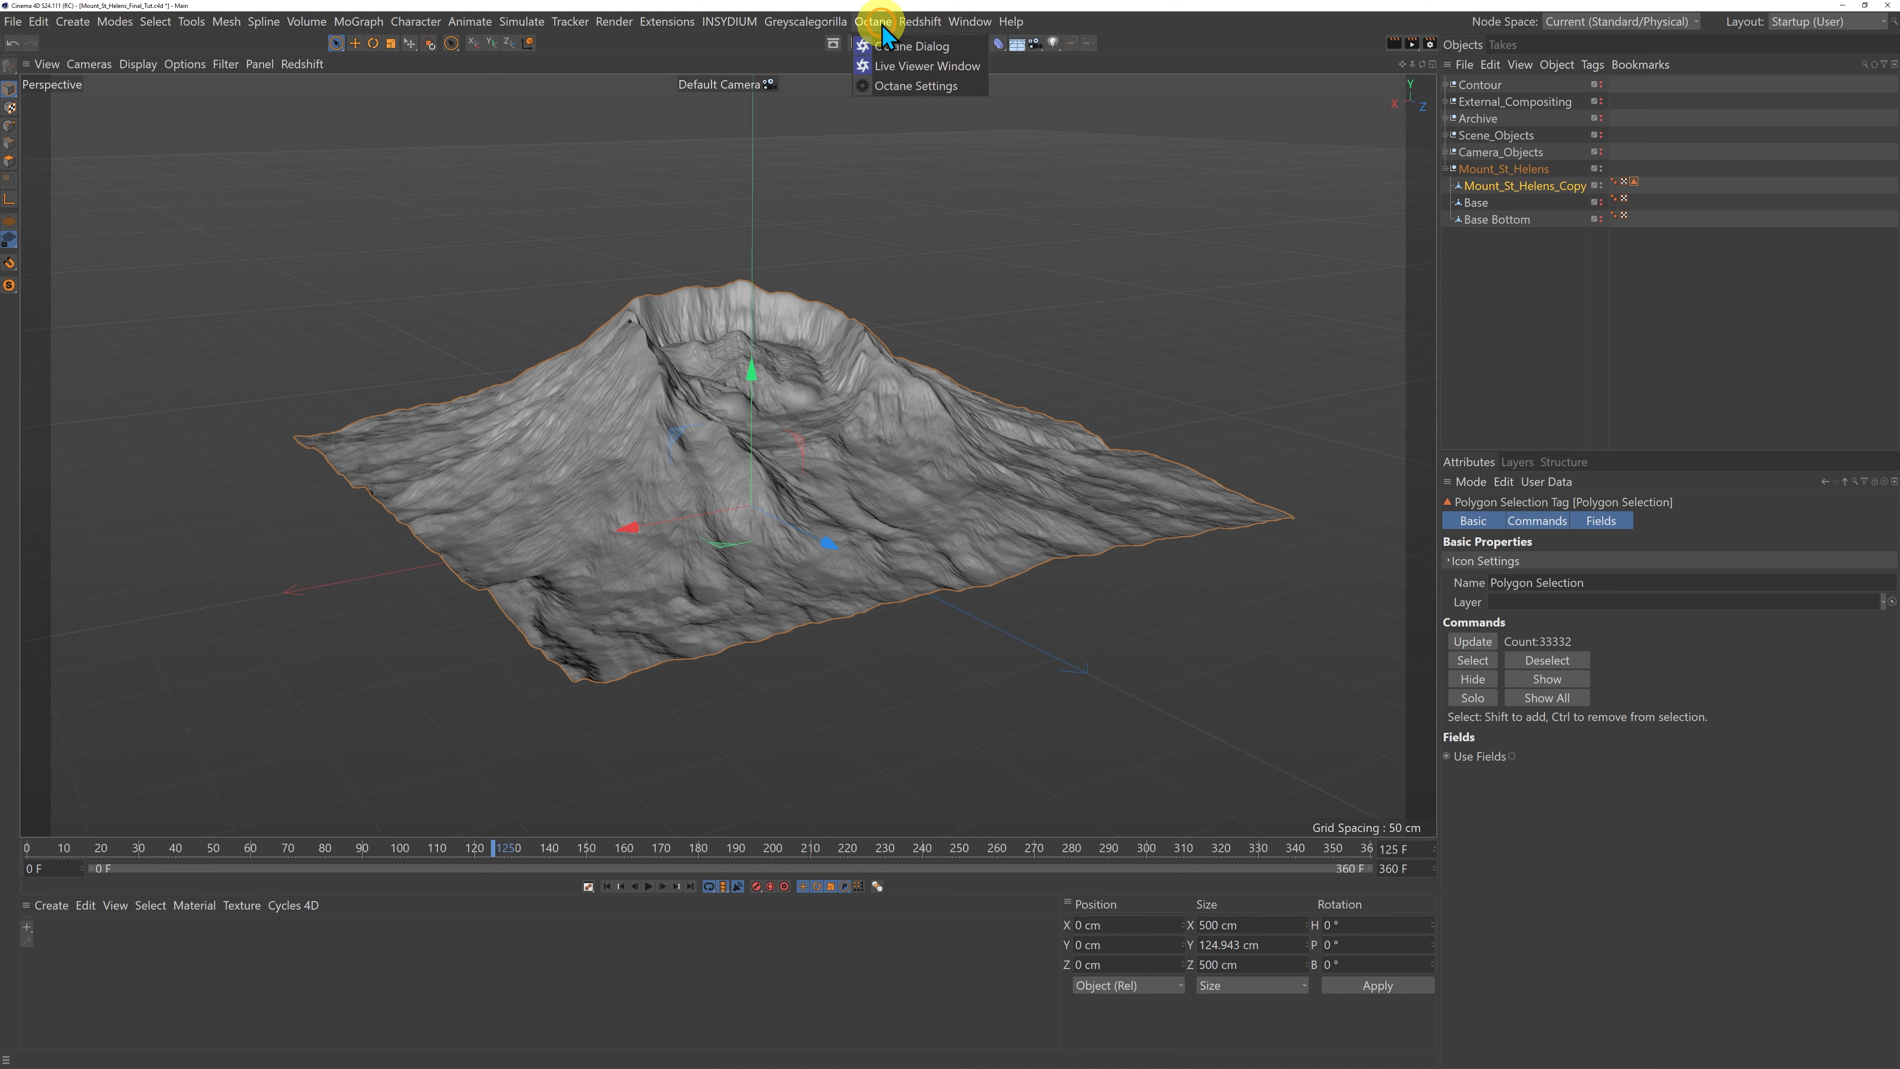
click(907, 67)
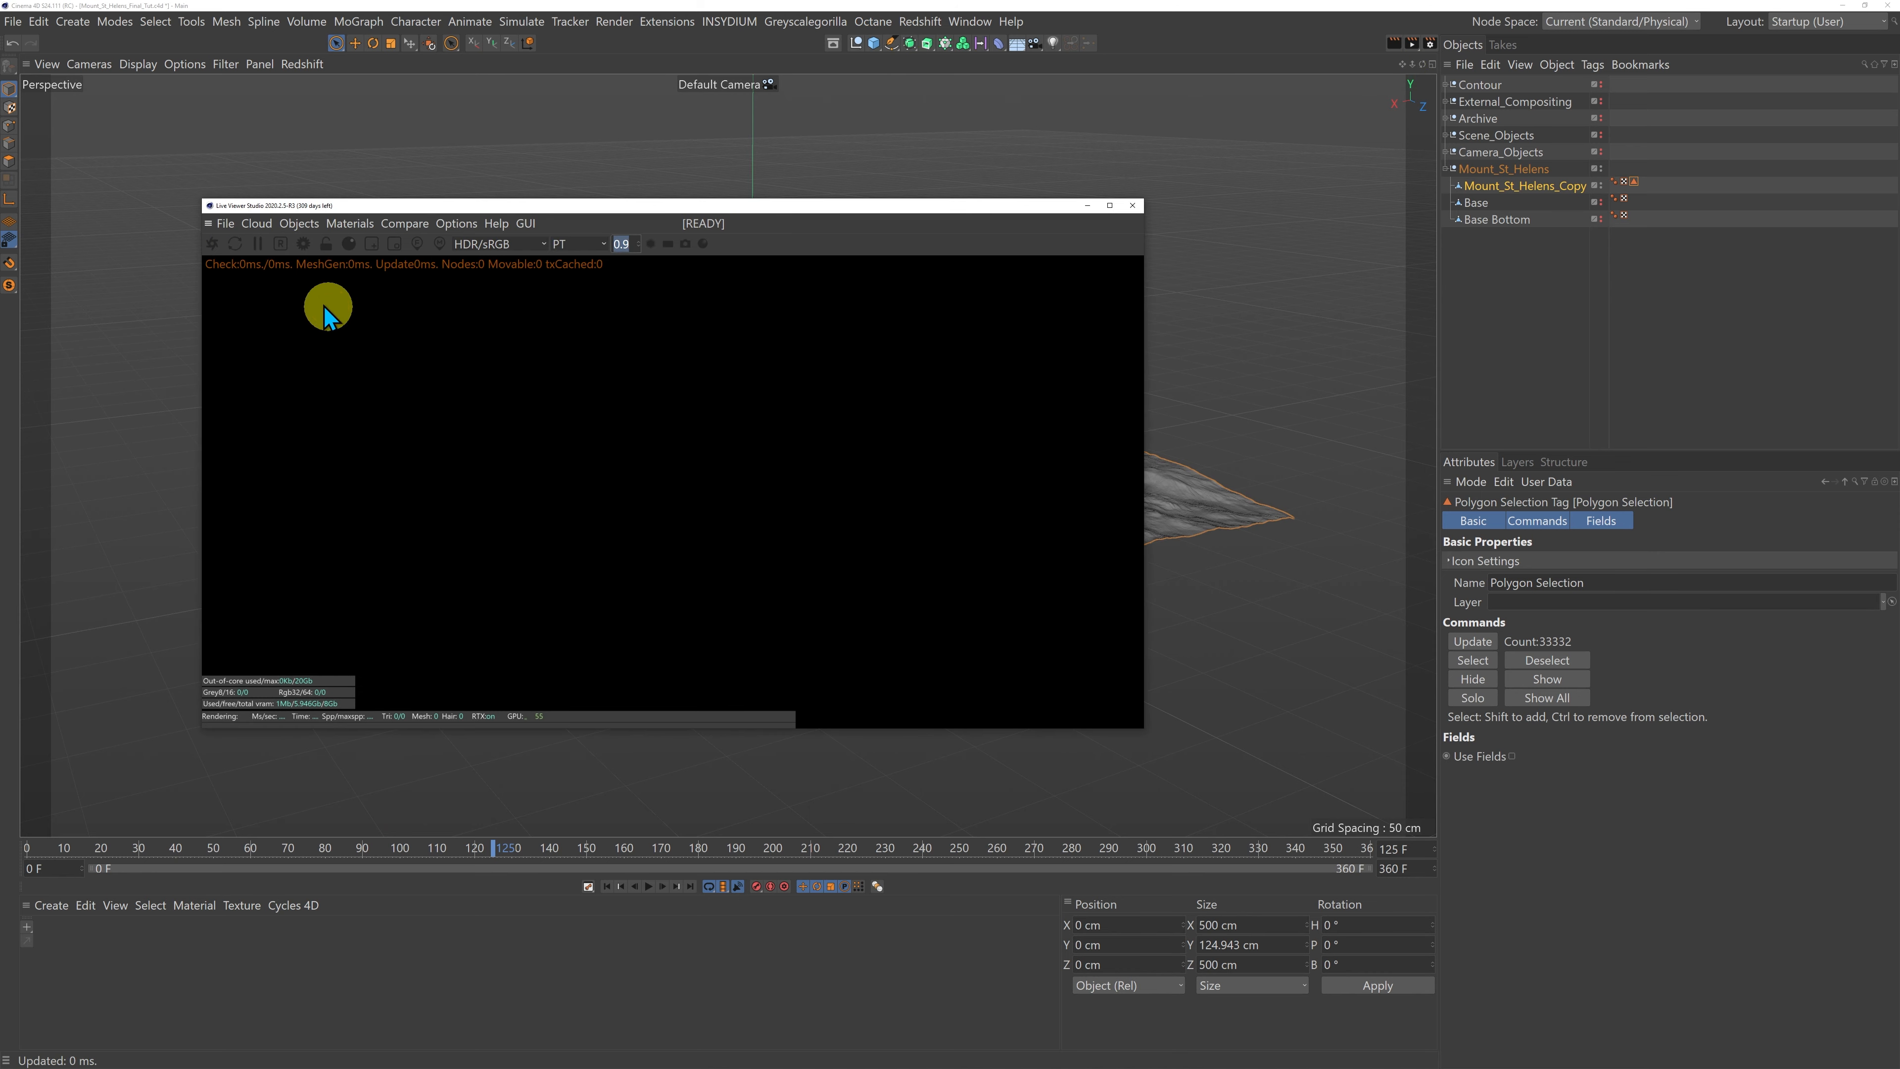
drag(210, 226, 1392, 514)
click(739, 102)
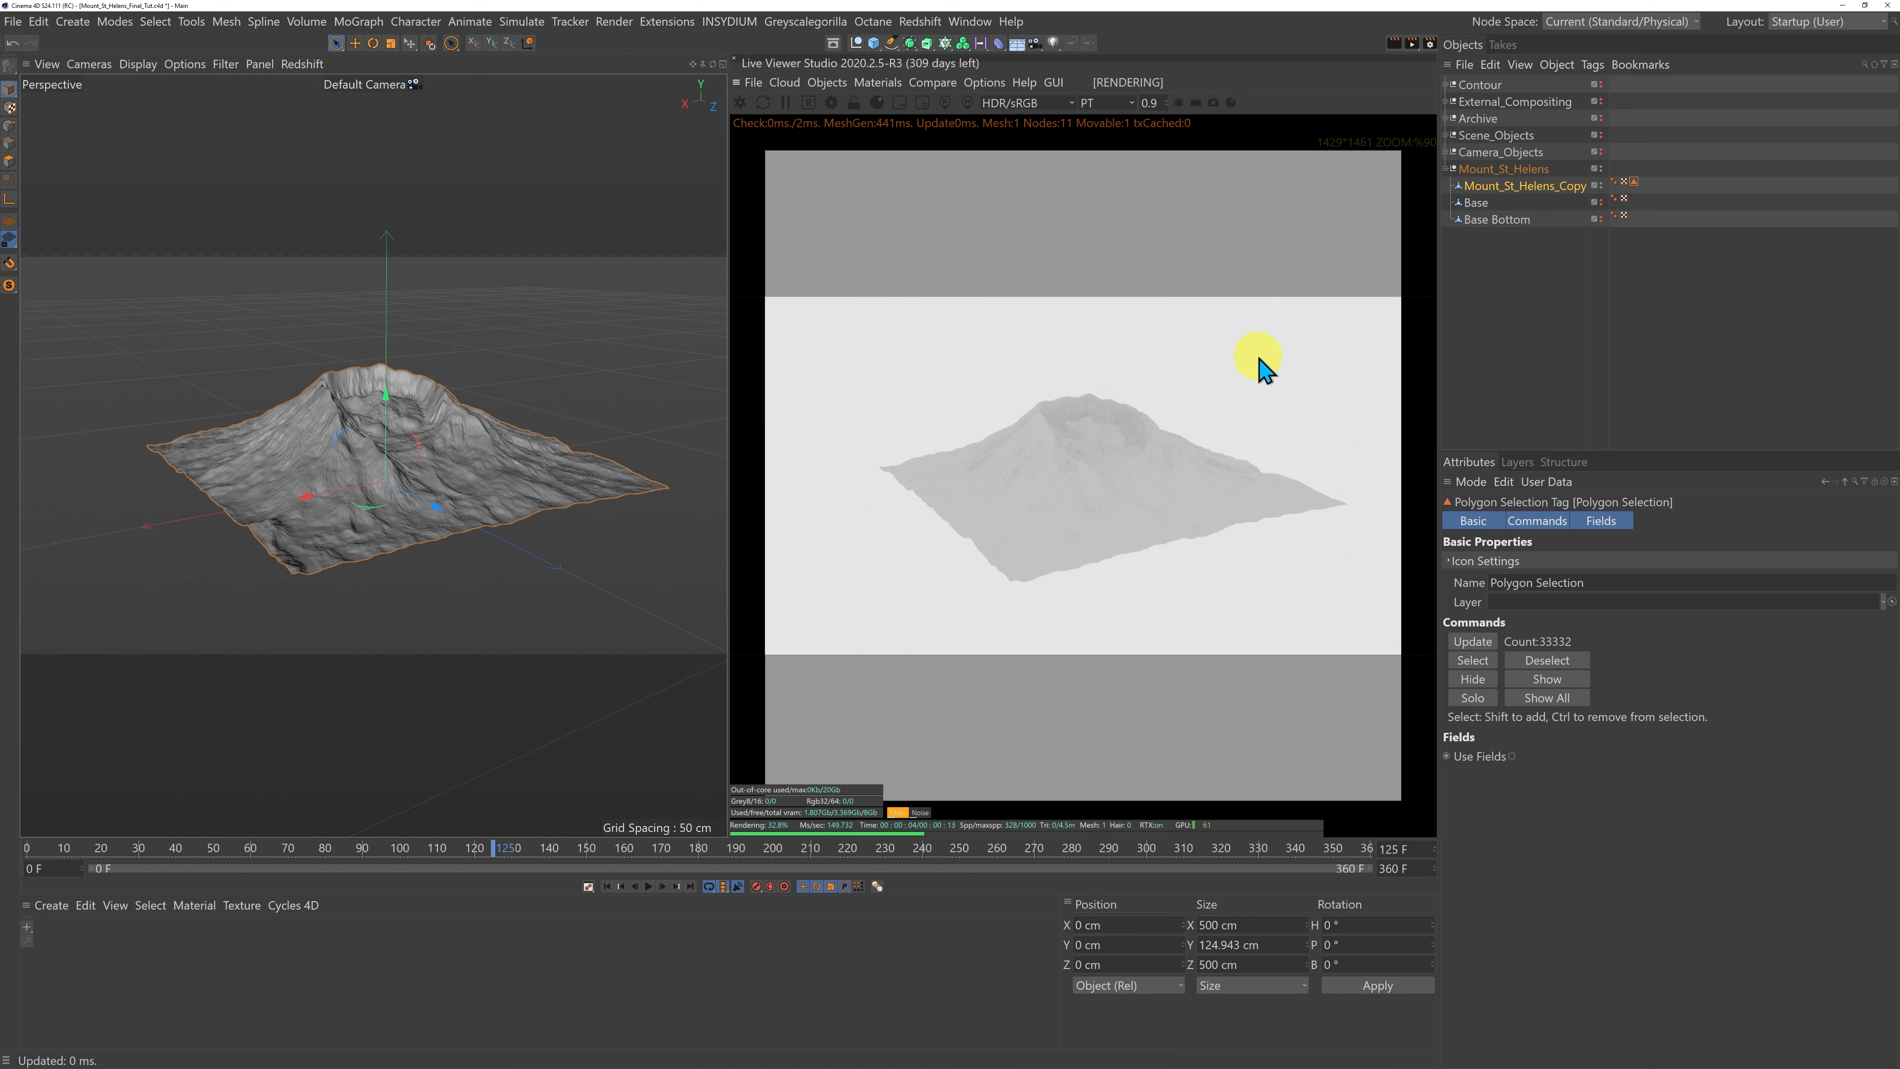
Step: Turn on the visibility of the Scene_Objects group and hide its Floor object
click(1447, 135)
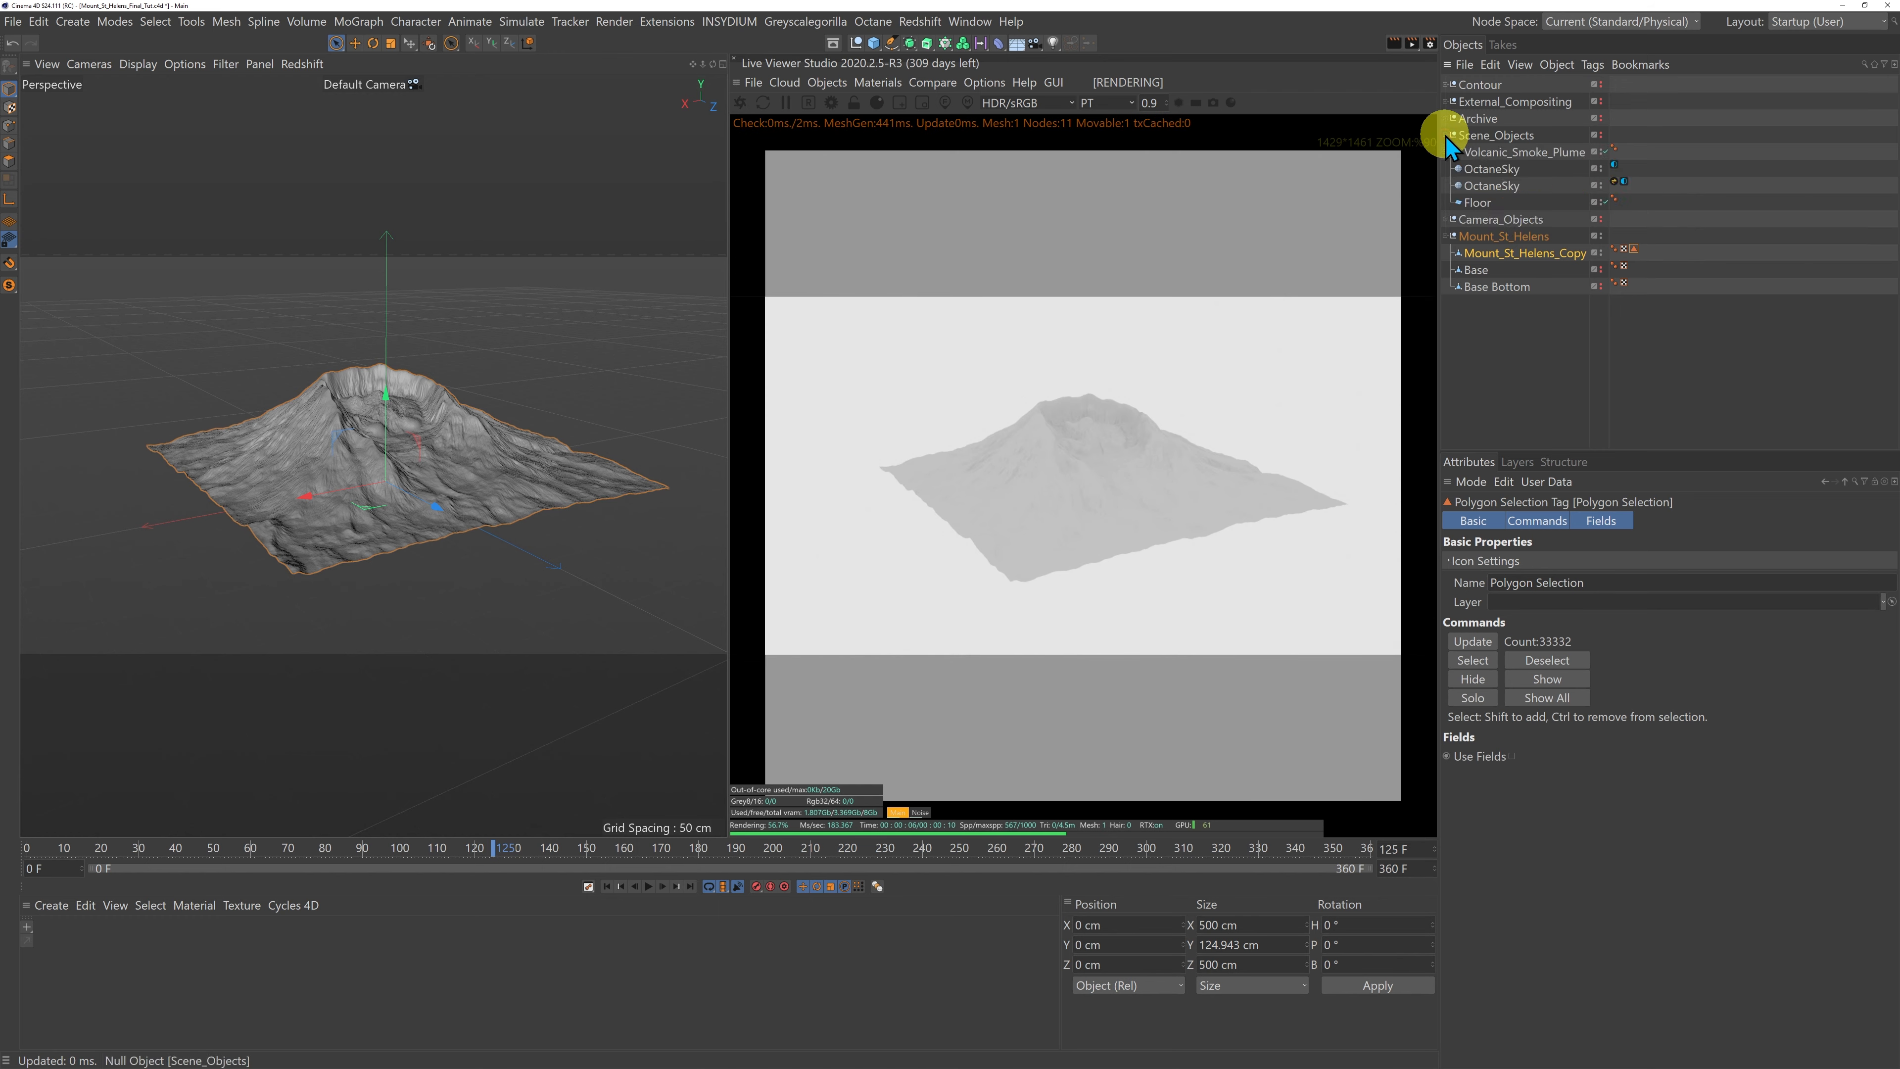
alt+click(1599, 136)
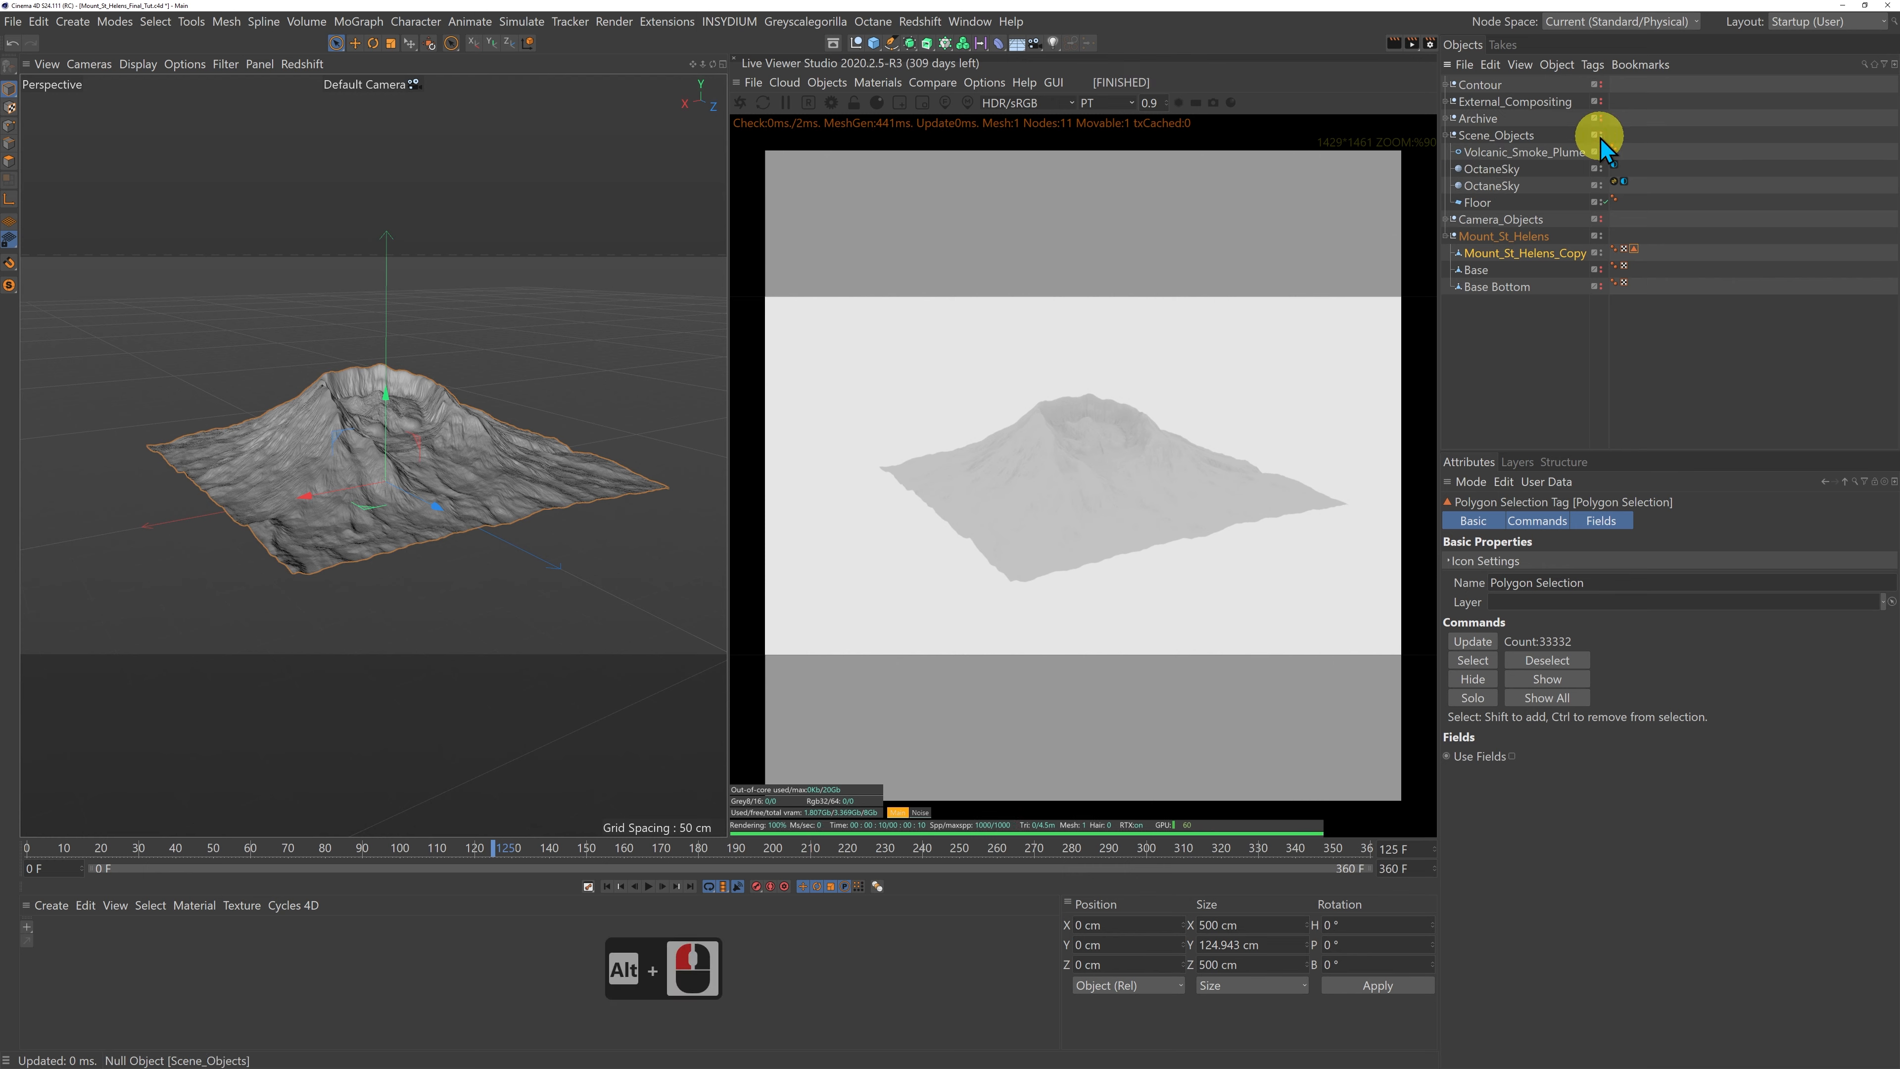
alt+click(1599, 136)
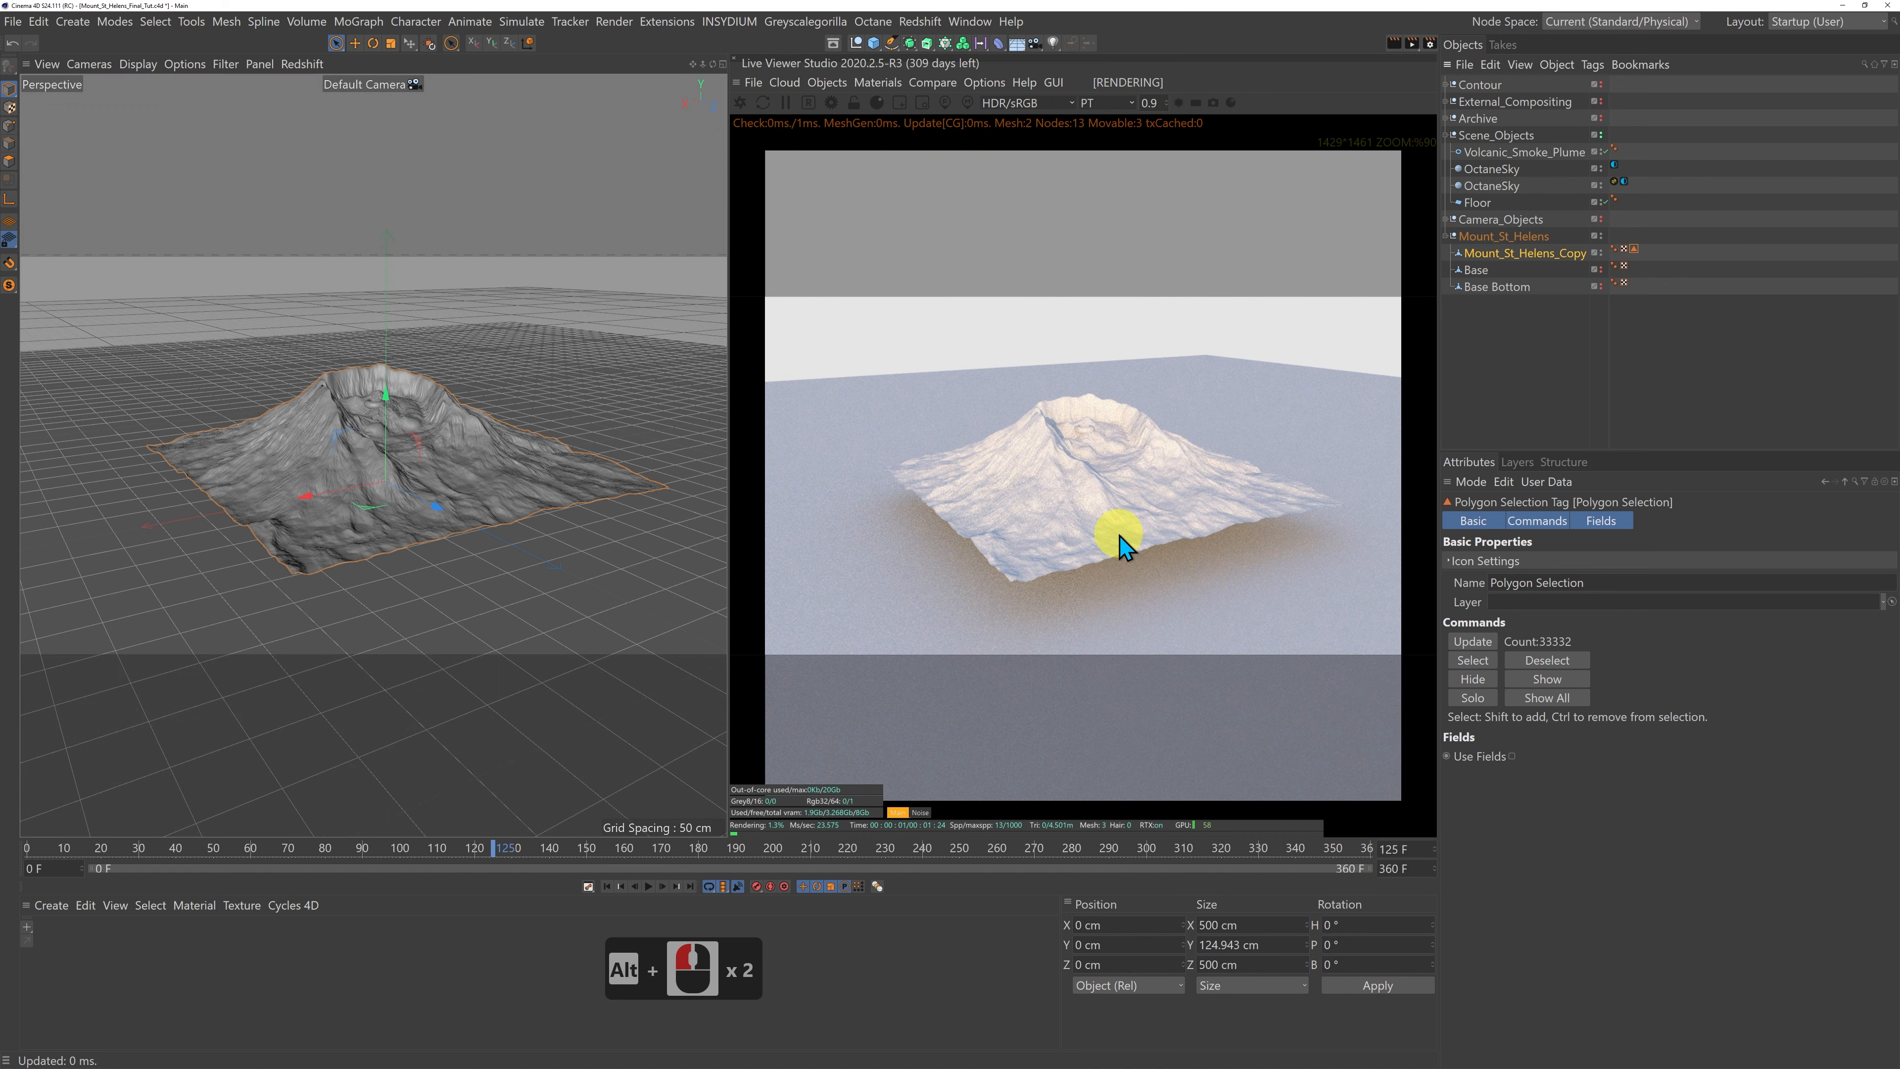
alt+click(1600, 202)
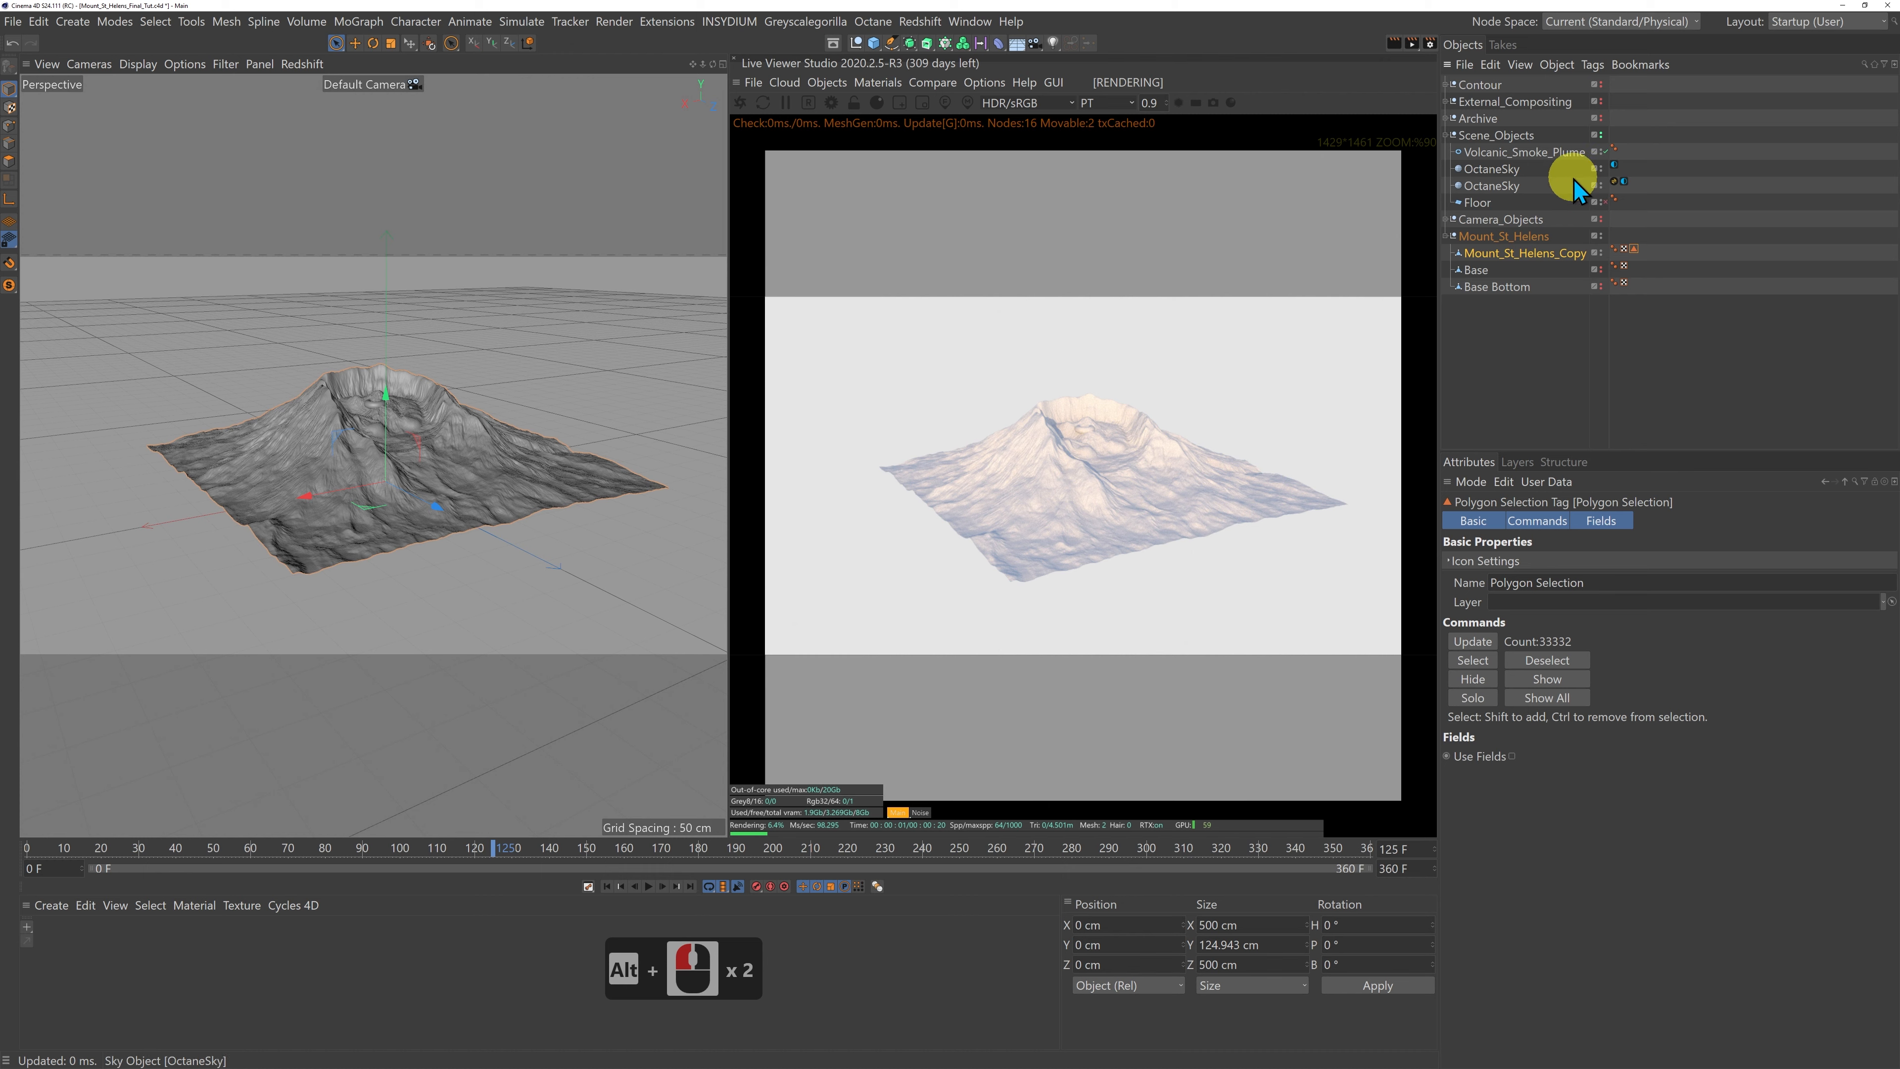
Step: Darken the RgbSpectrum colour of the OctaneSky used as visible environment to a V value of 70%
click(1624, 184)
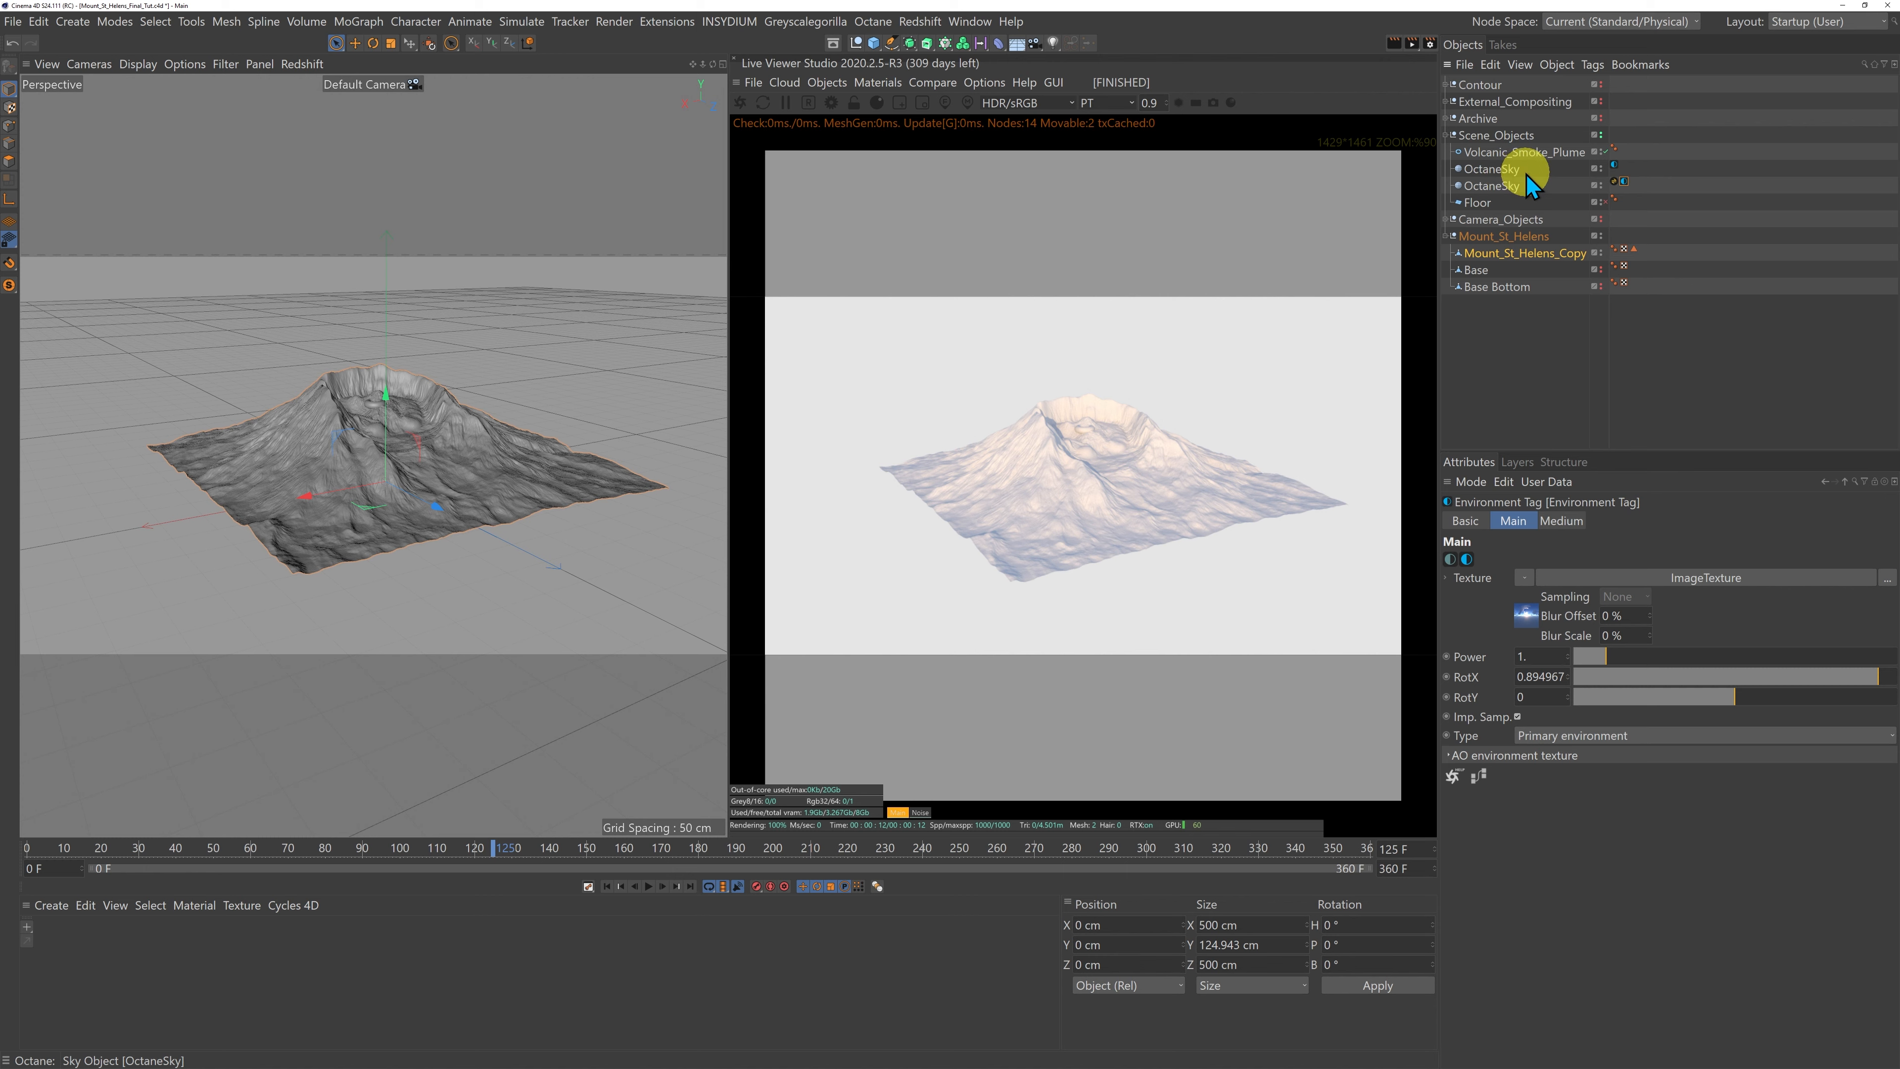
click(1514, 169)
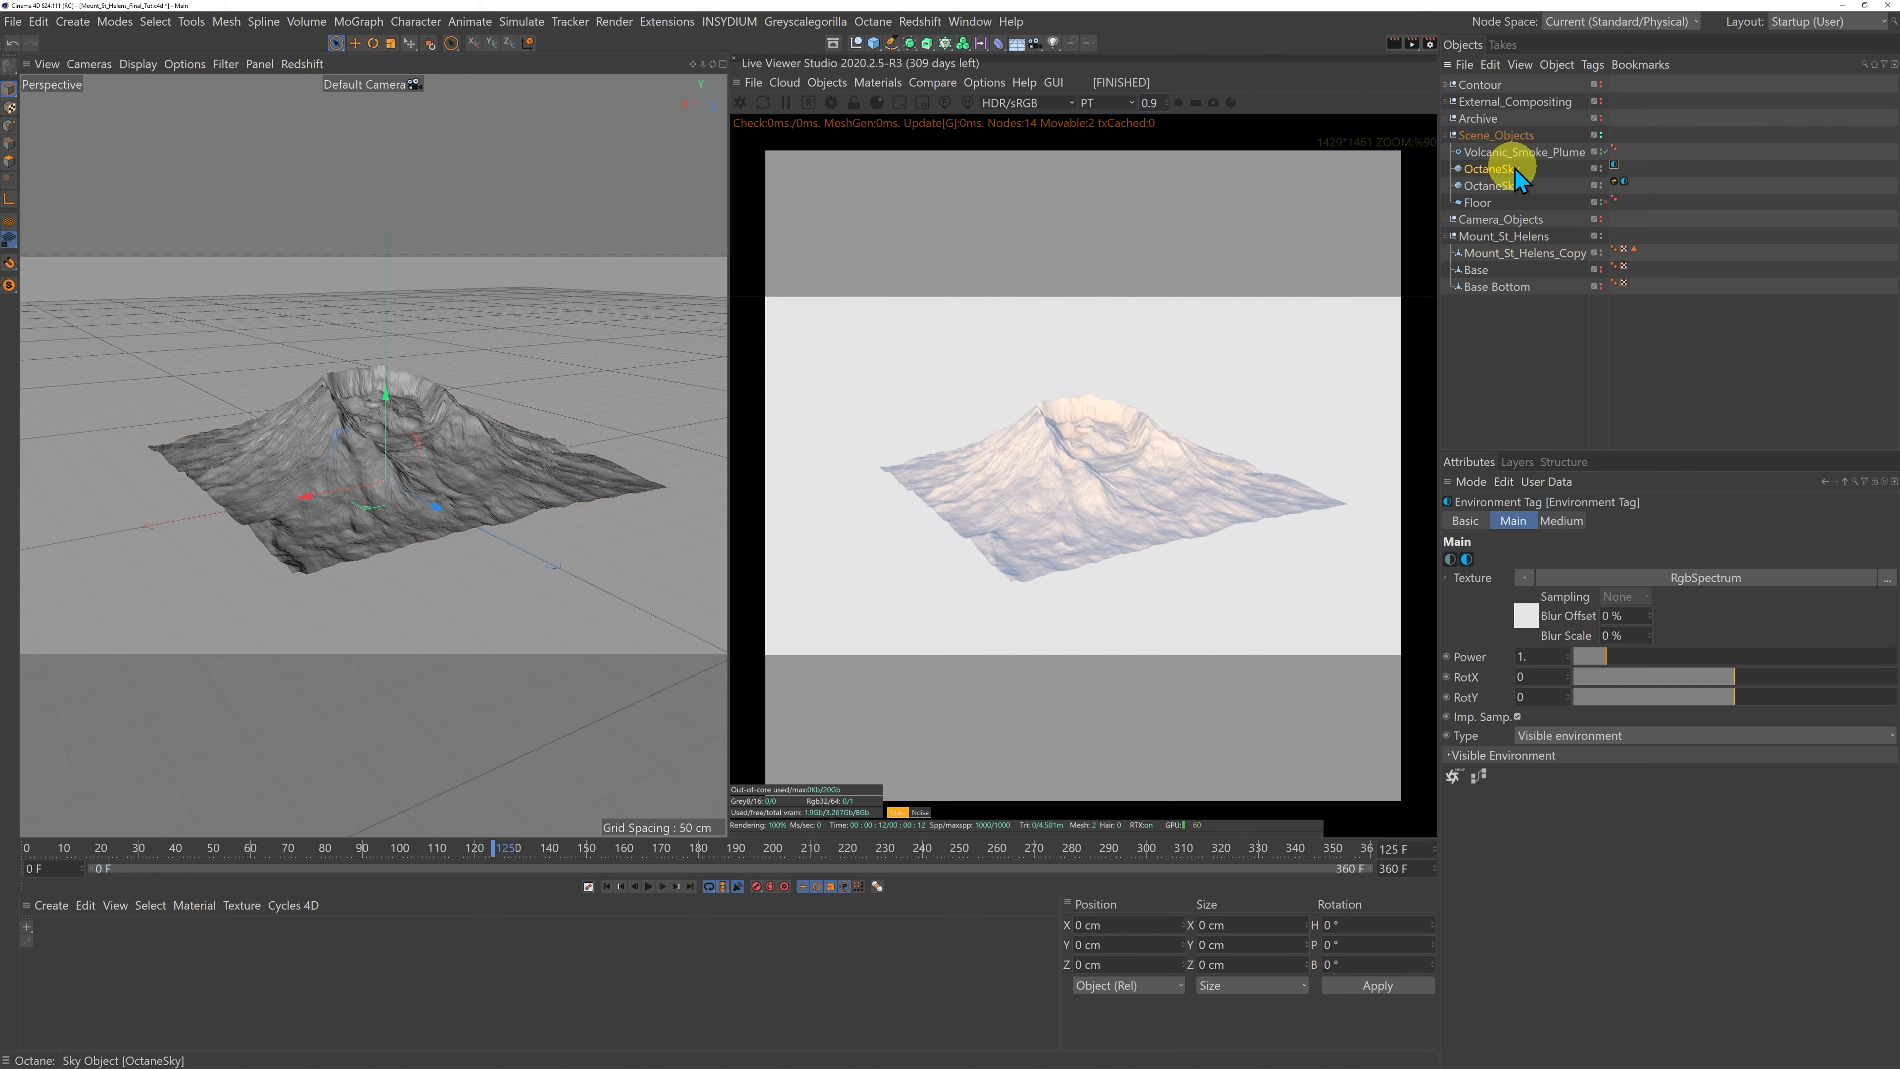
click(1526, 617)
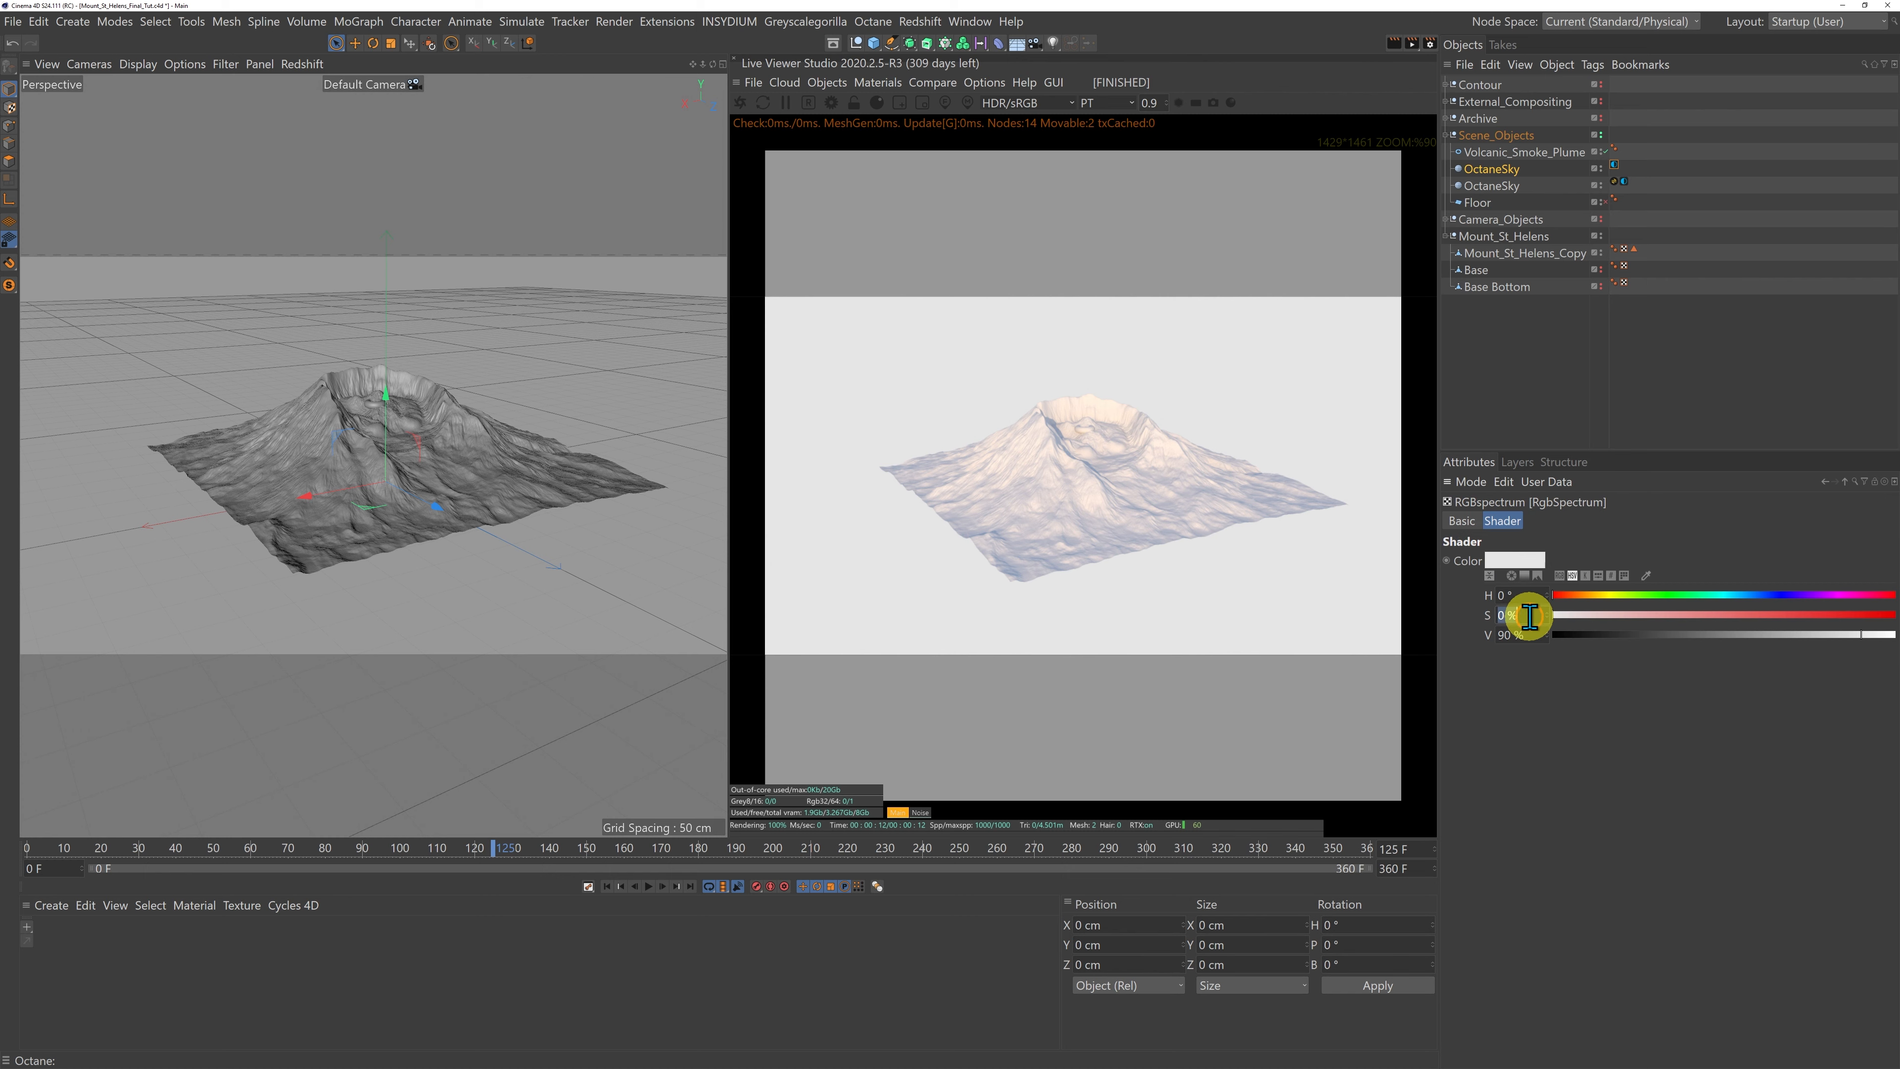
click(1820, 635)
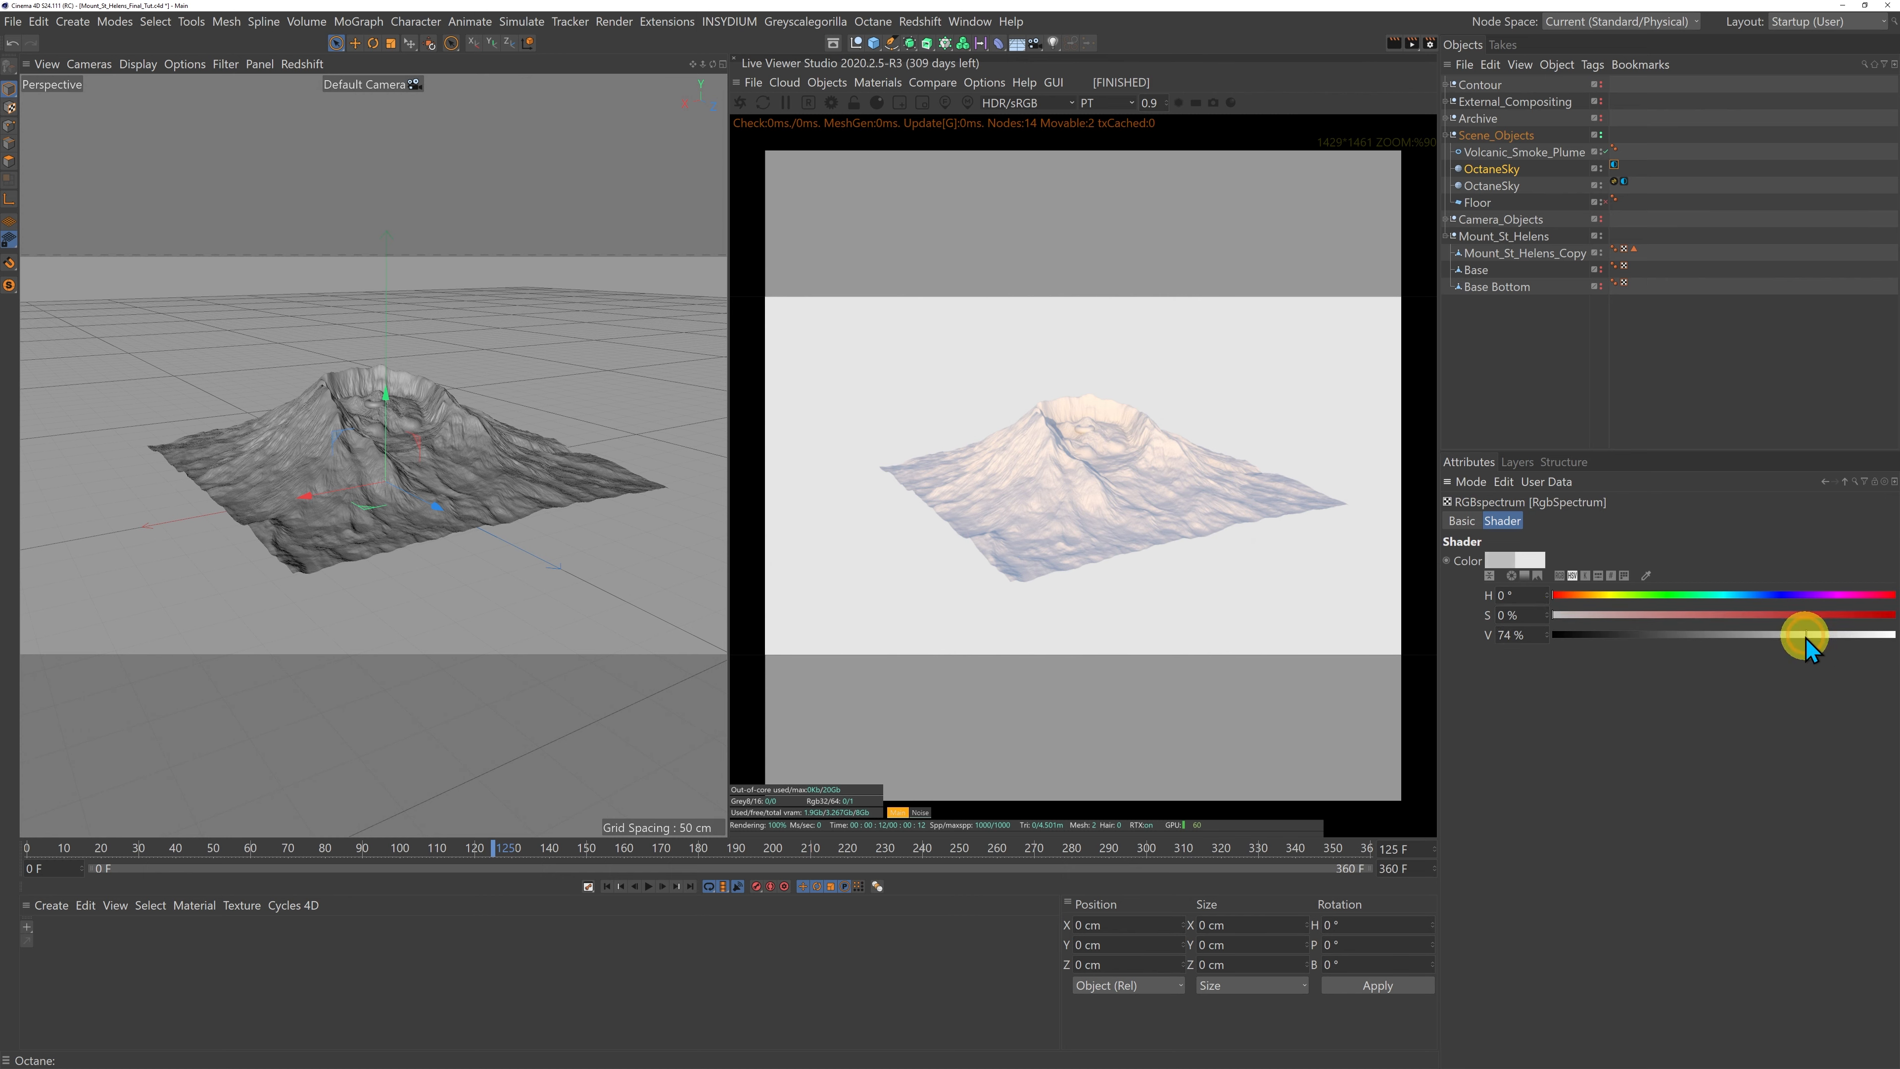
click(1796, 637)
click(1794, 639)
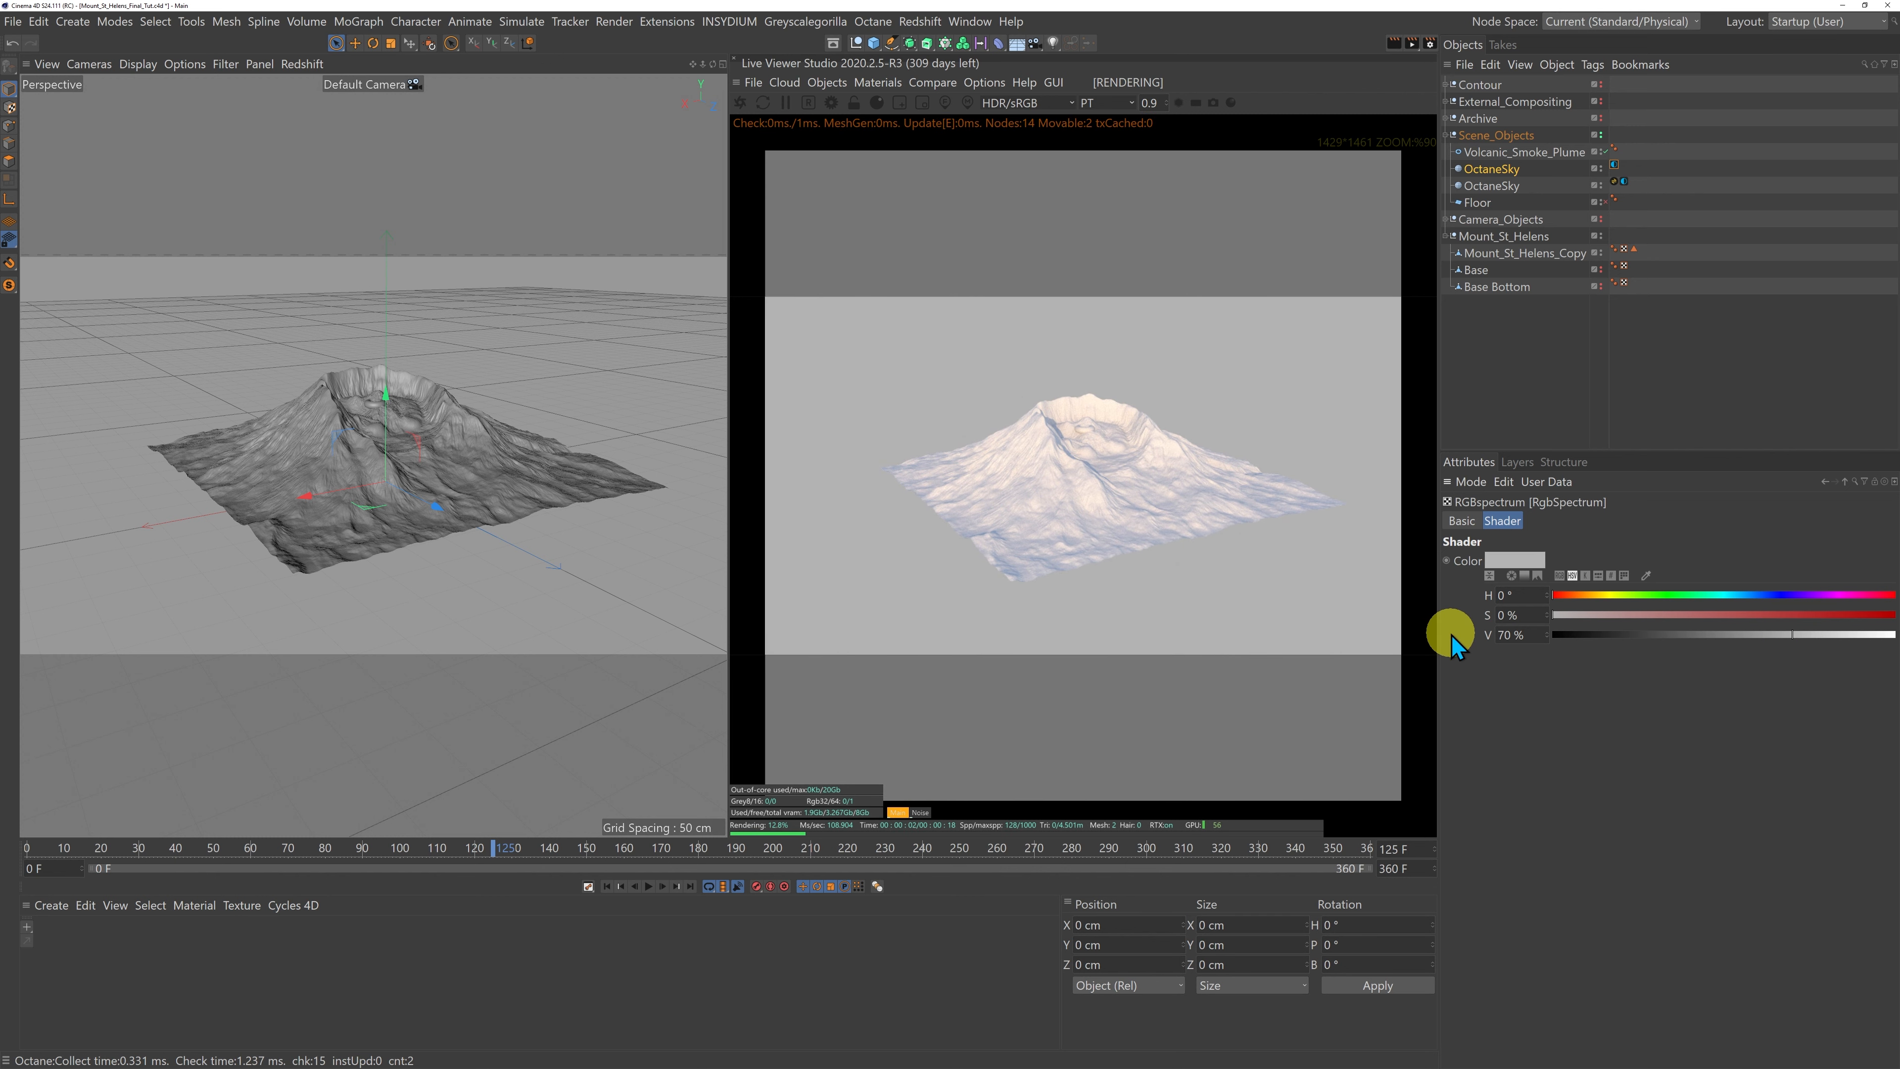
Step: Hide and disable the Volcanic_Smoke_Plume object in the Scene_Objects group
alt+click(1597, 152)
alt+click(1597, 151)
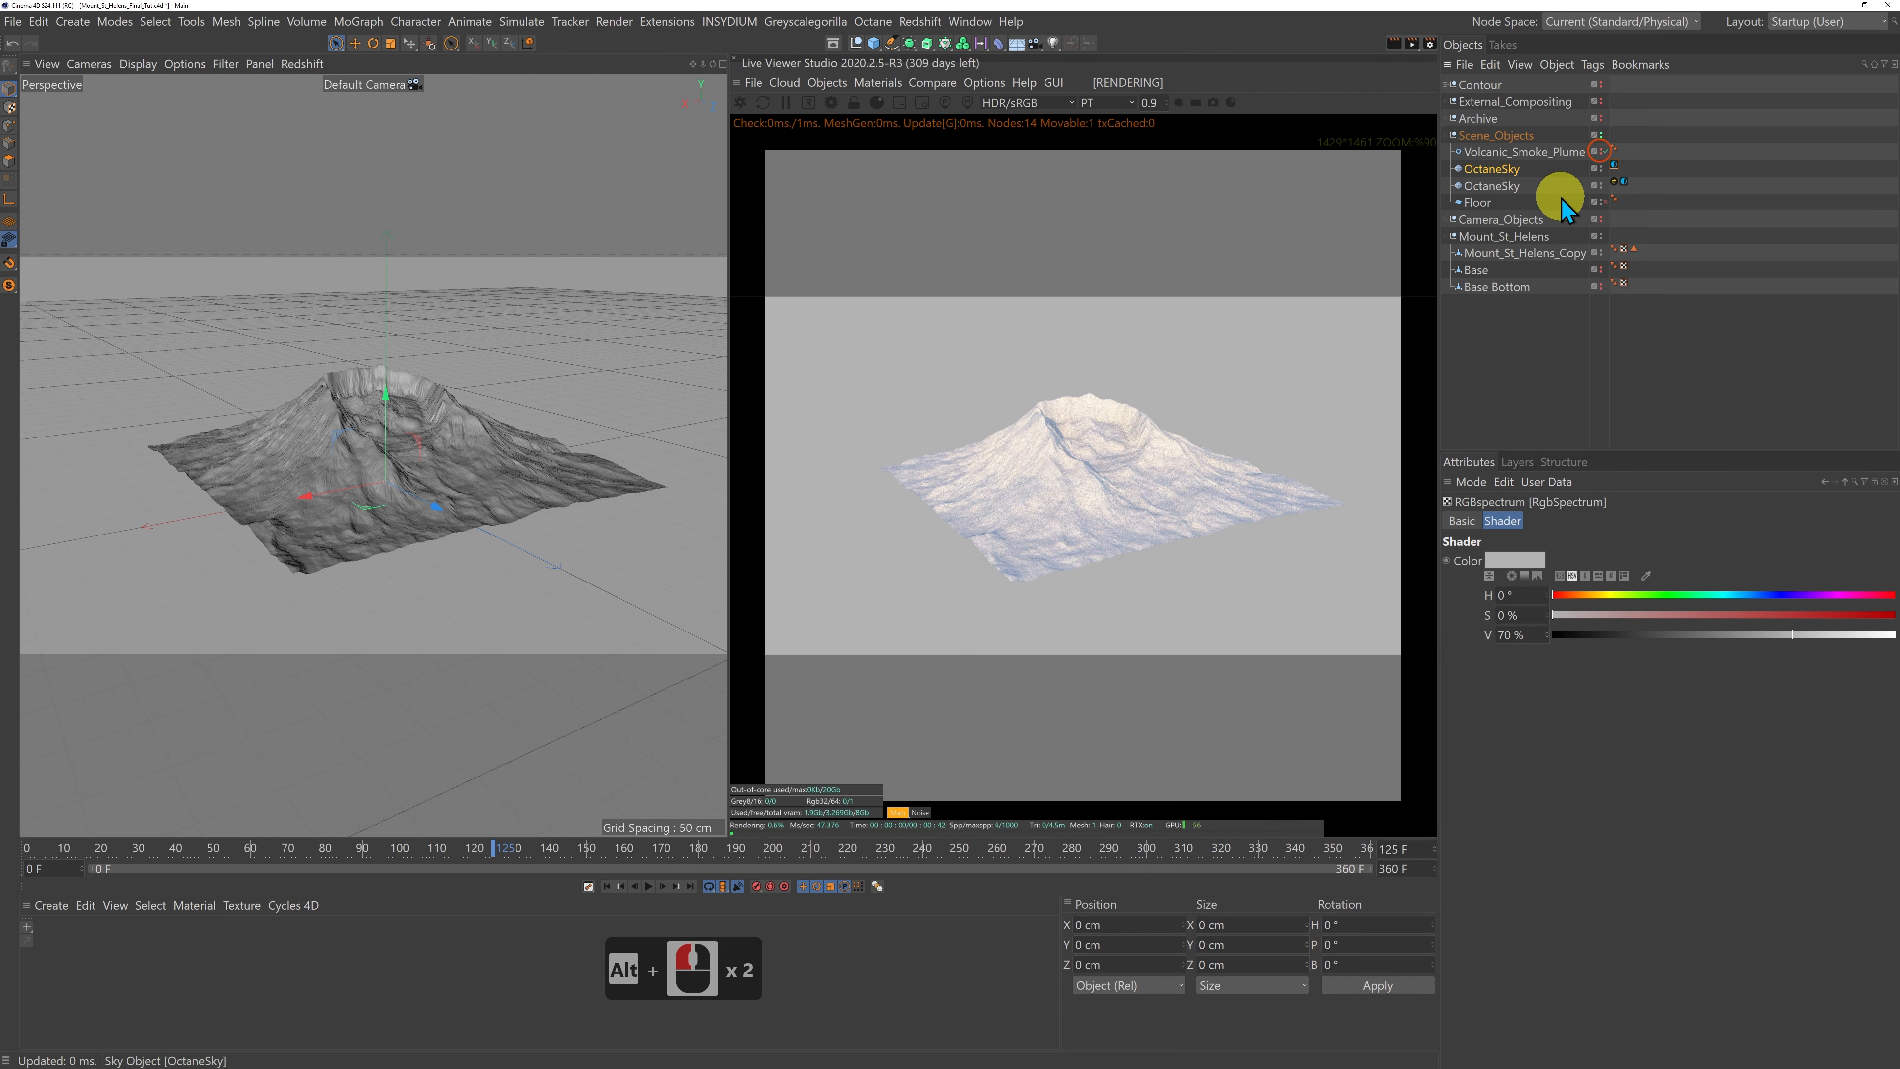
click(1605, 152)
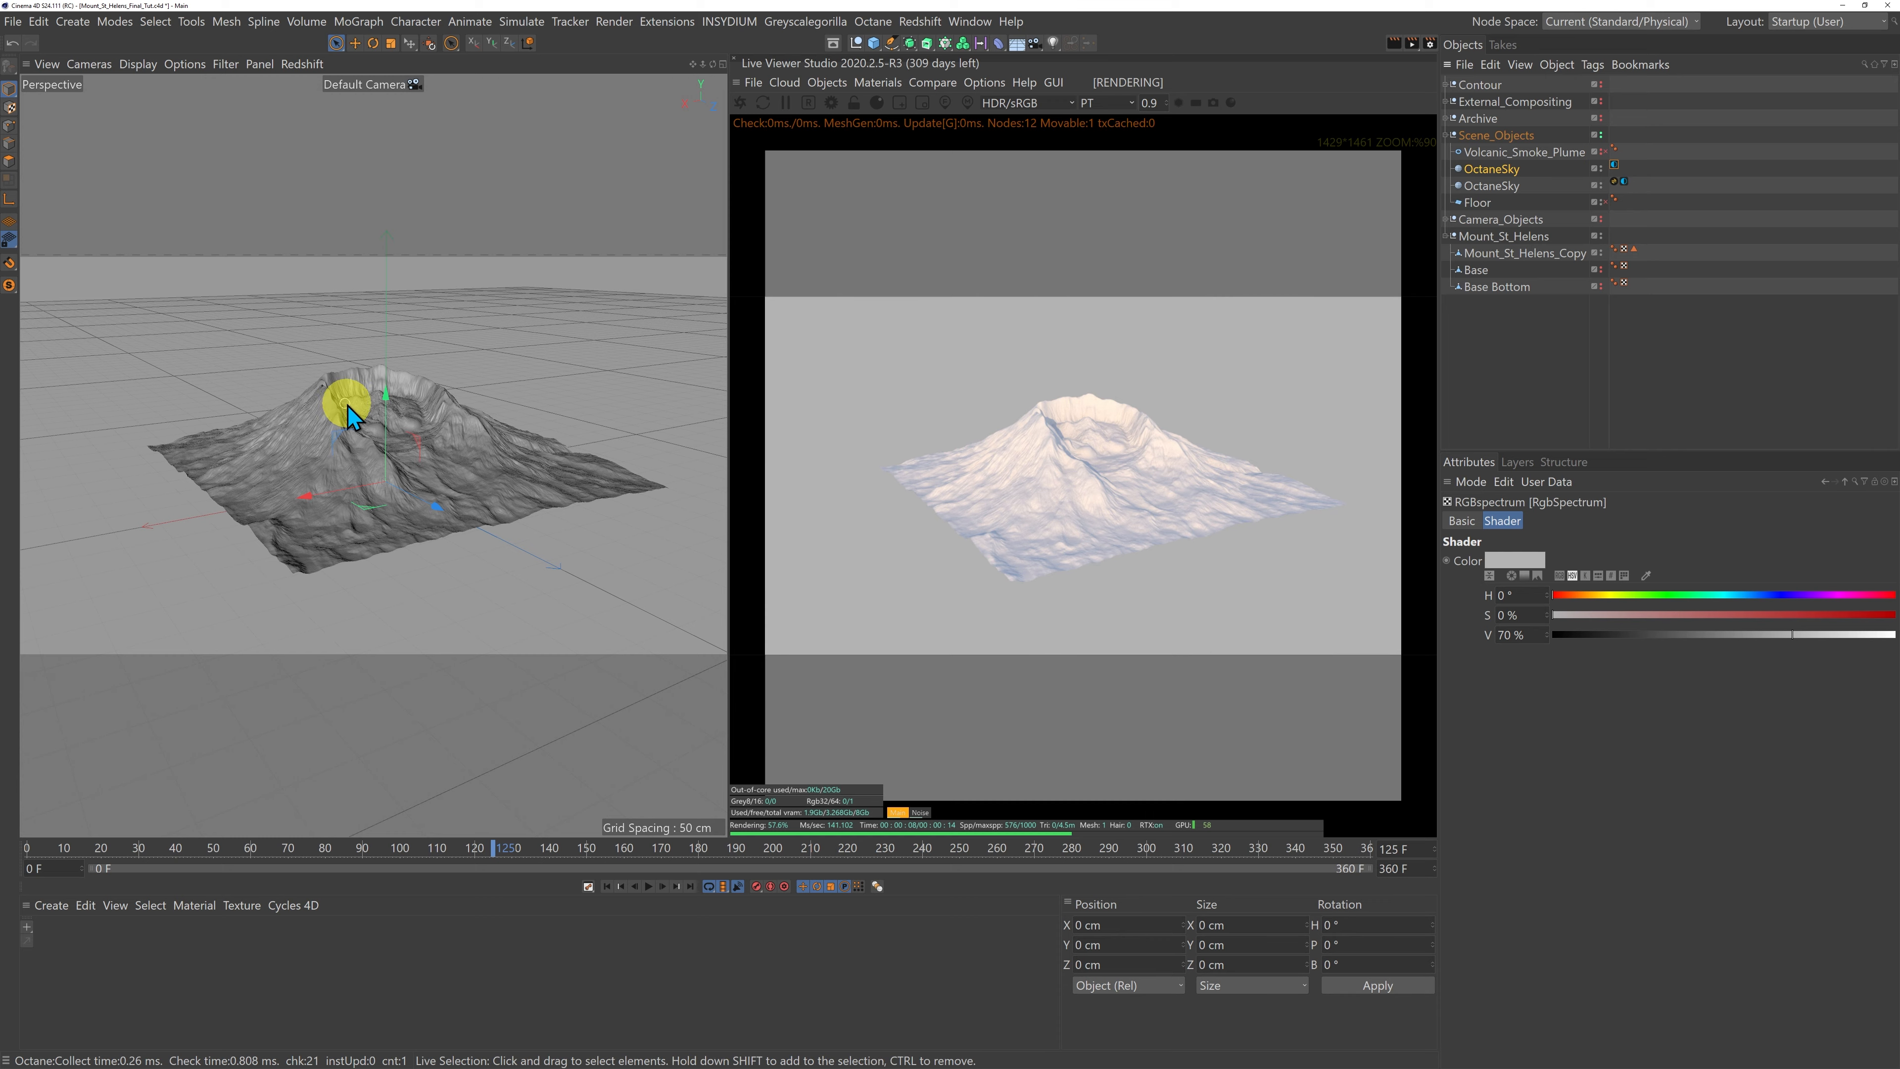
Step: Create an Octane Mix Material and apply it to the Mount_St_Helens_Copy object
scroll(379, 398, up, 3)
scroll(379, 398, up, 5)
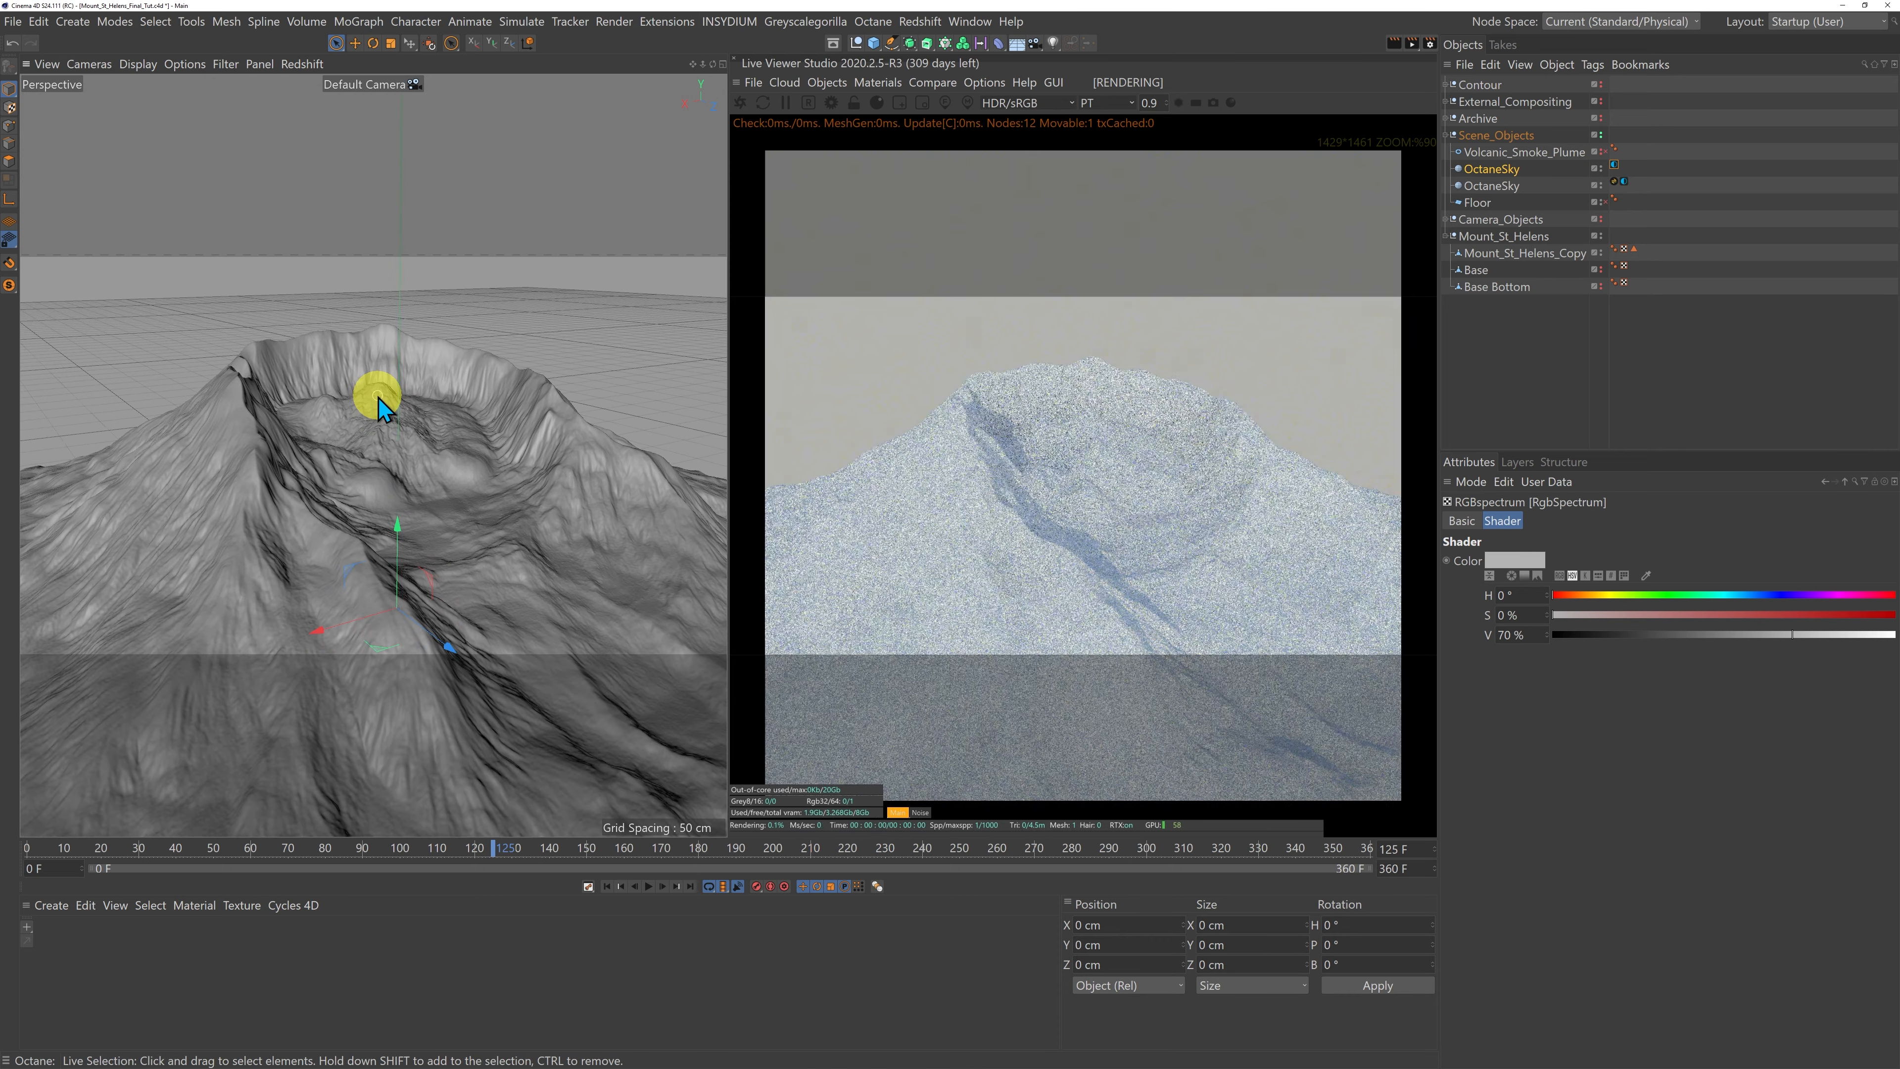
drag(691, 65, 725, 536)
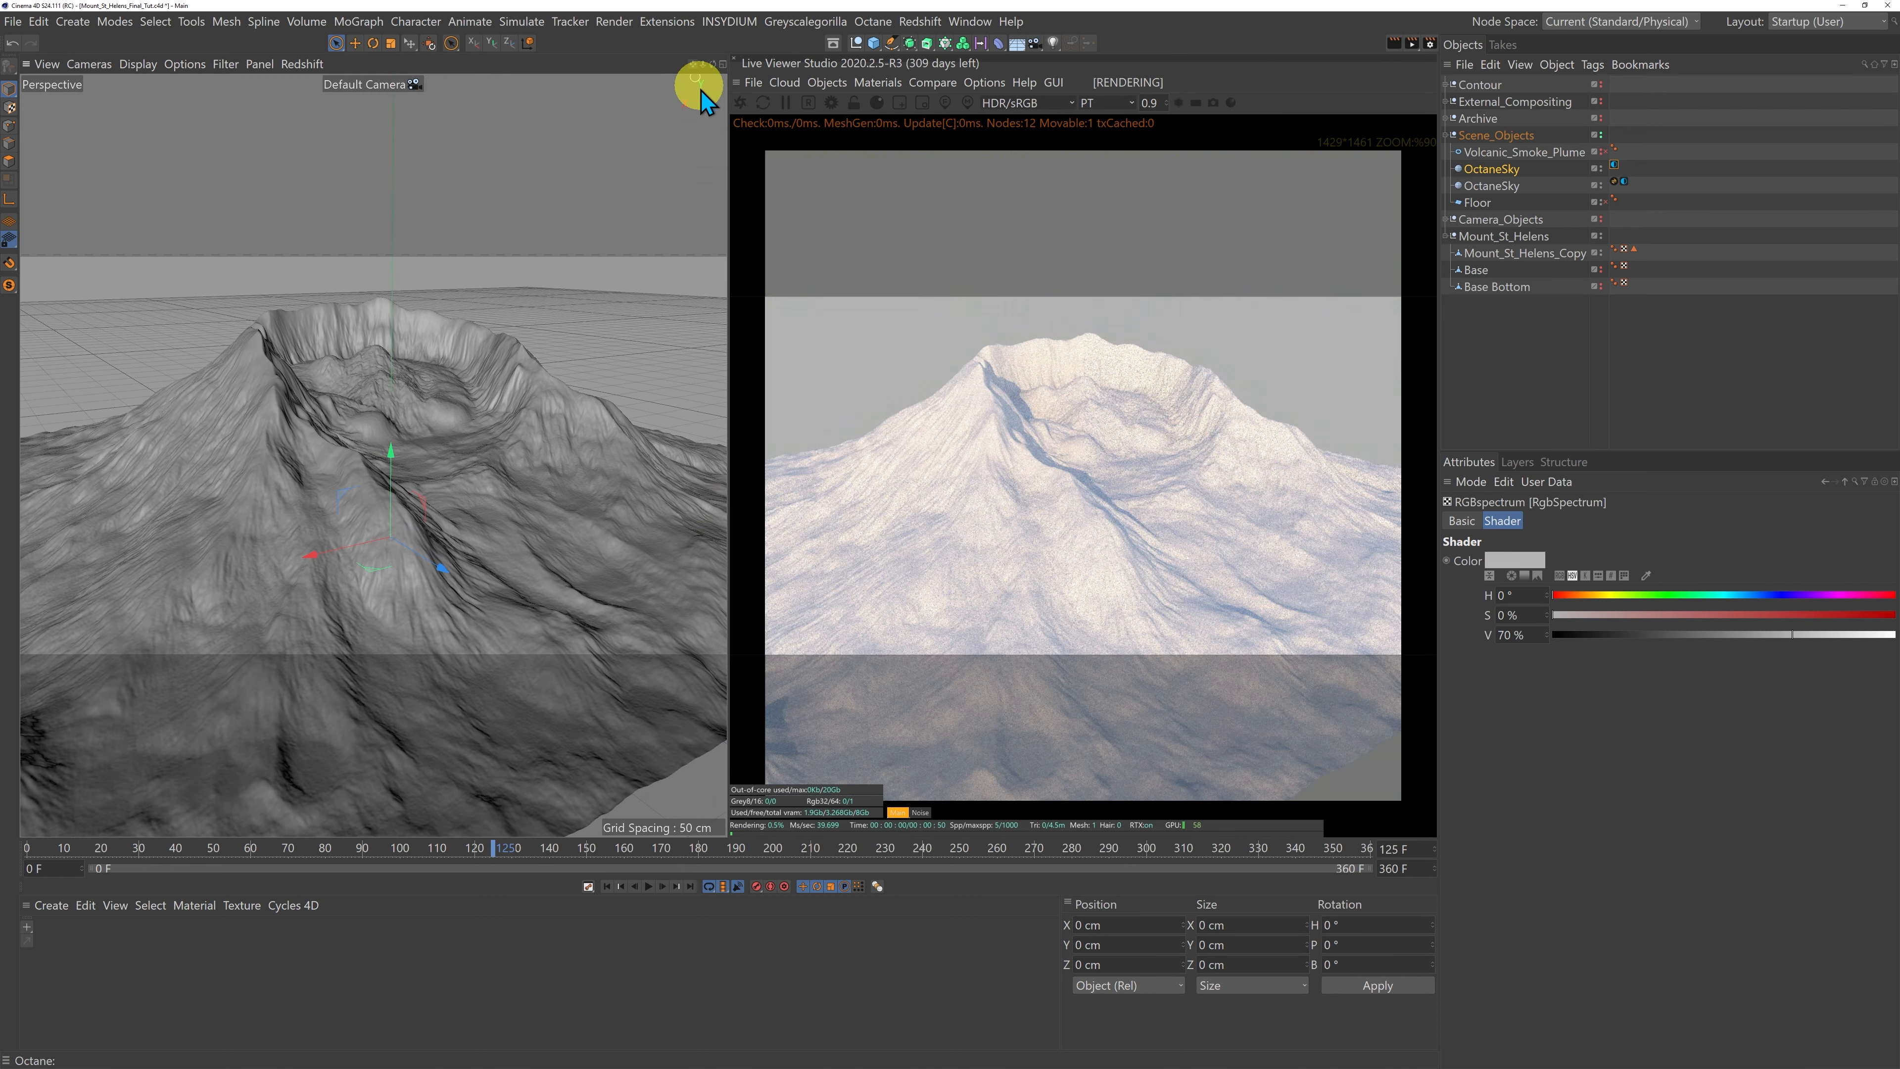
click(878, 82)
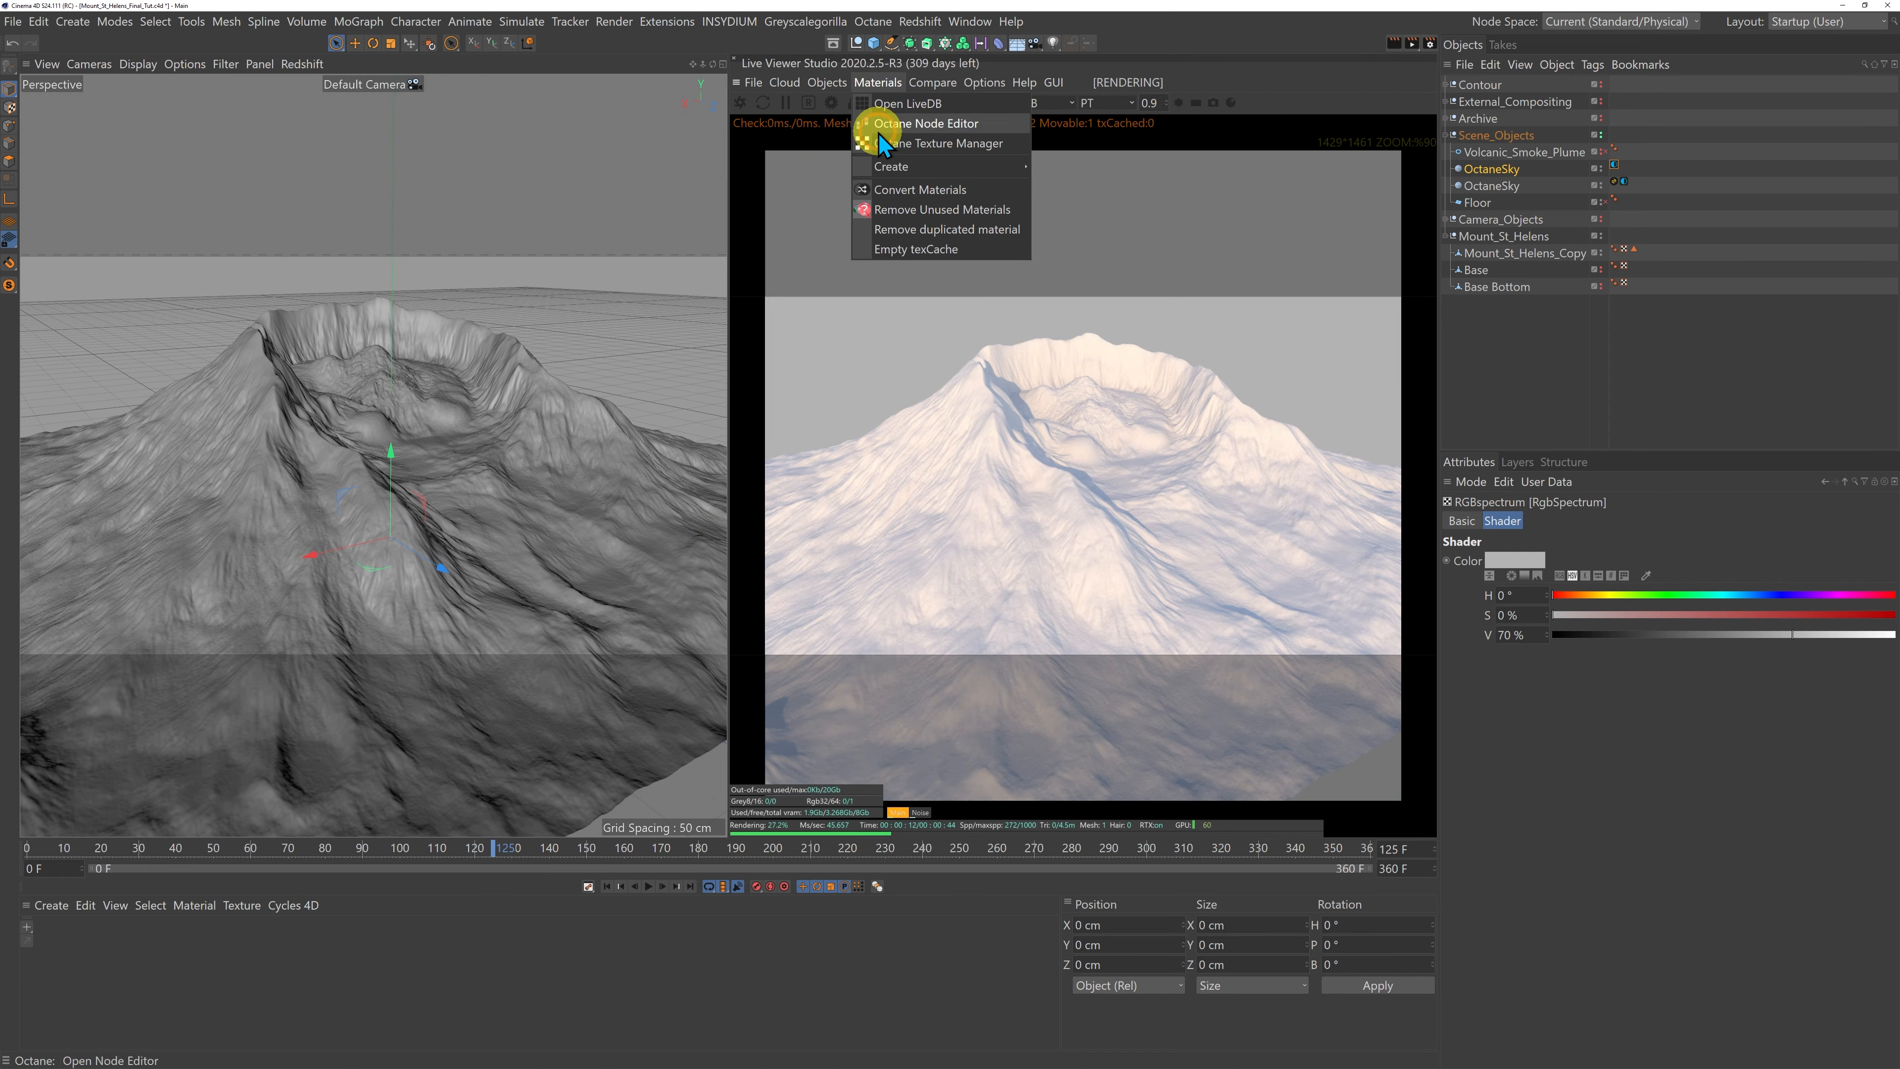
mouse_move(997, 169)
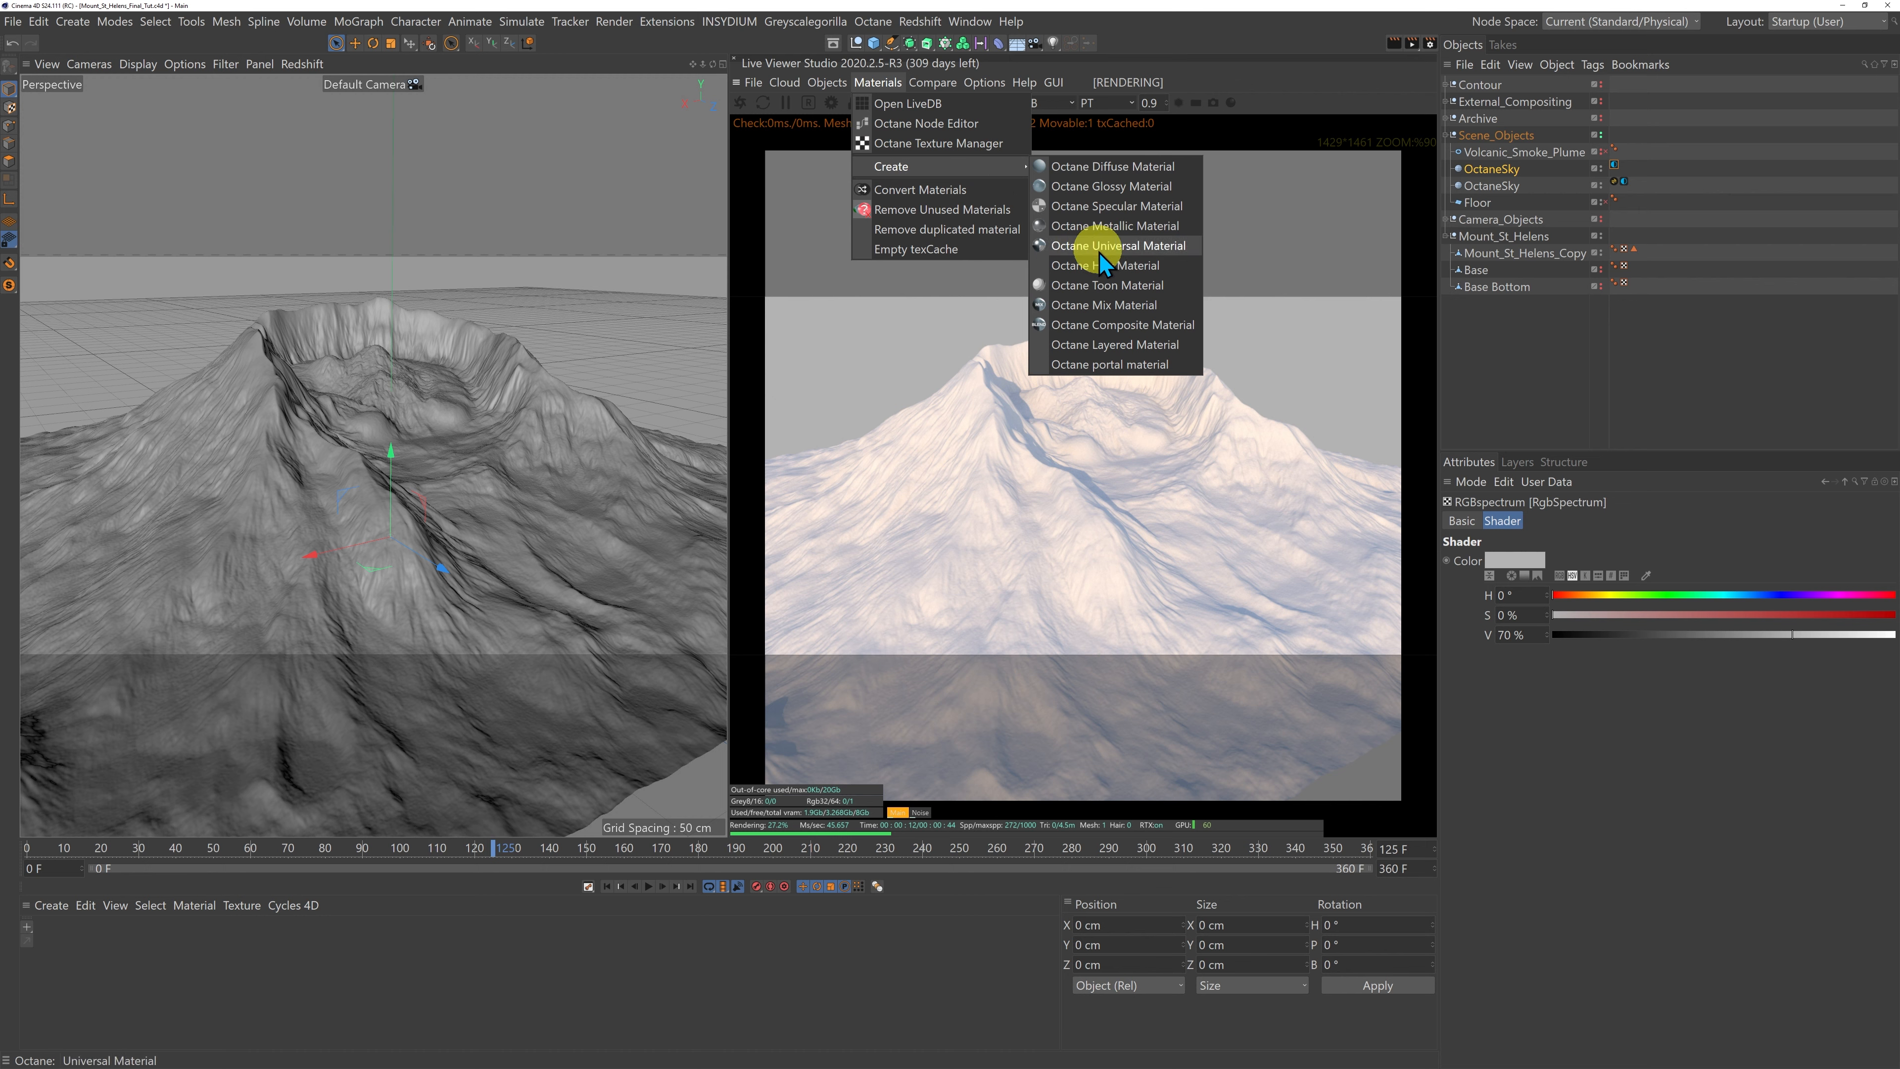
click(1112, 305)
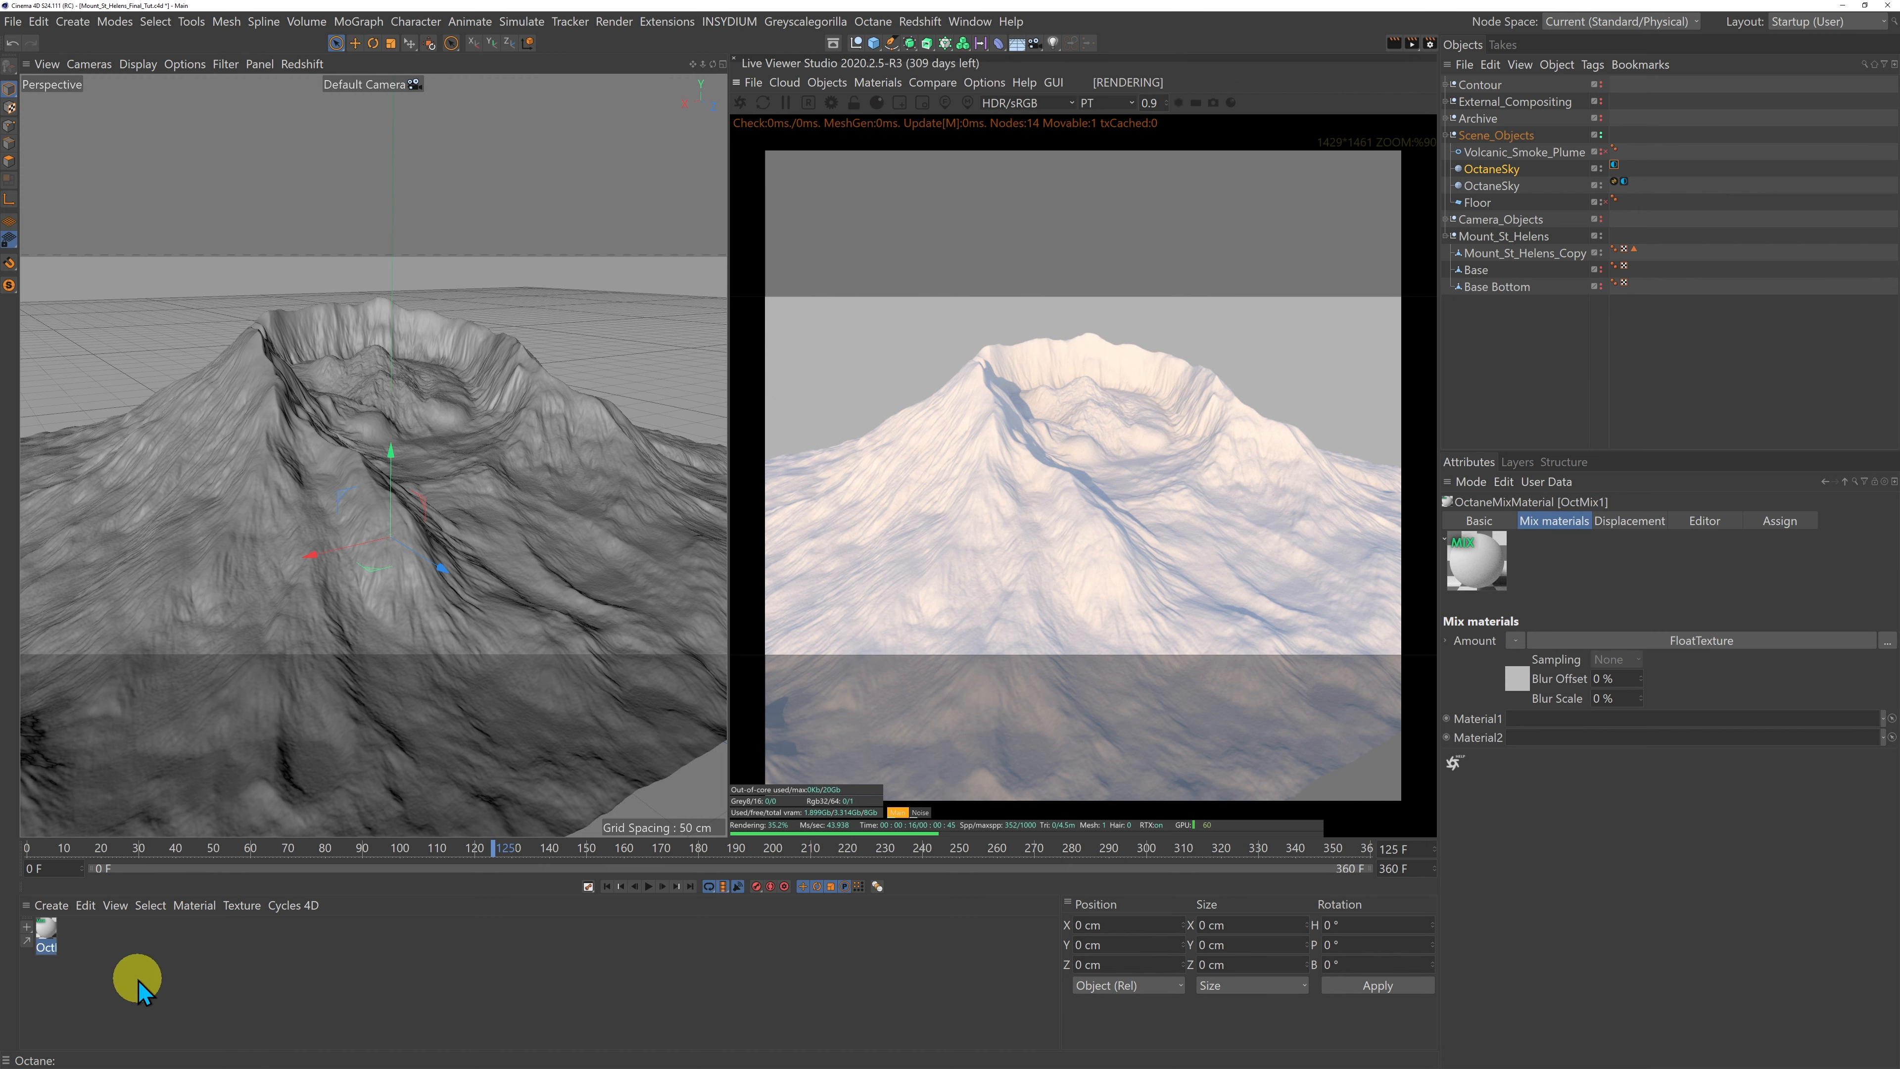
drag(44, 944, 438, 965)
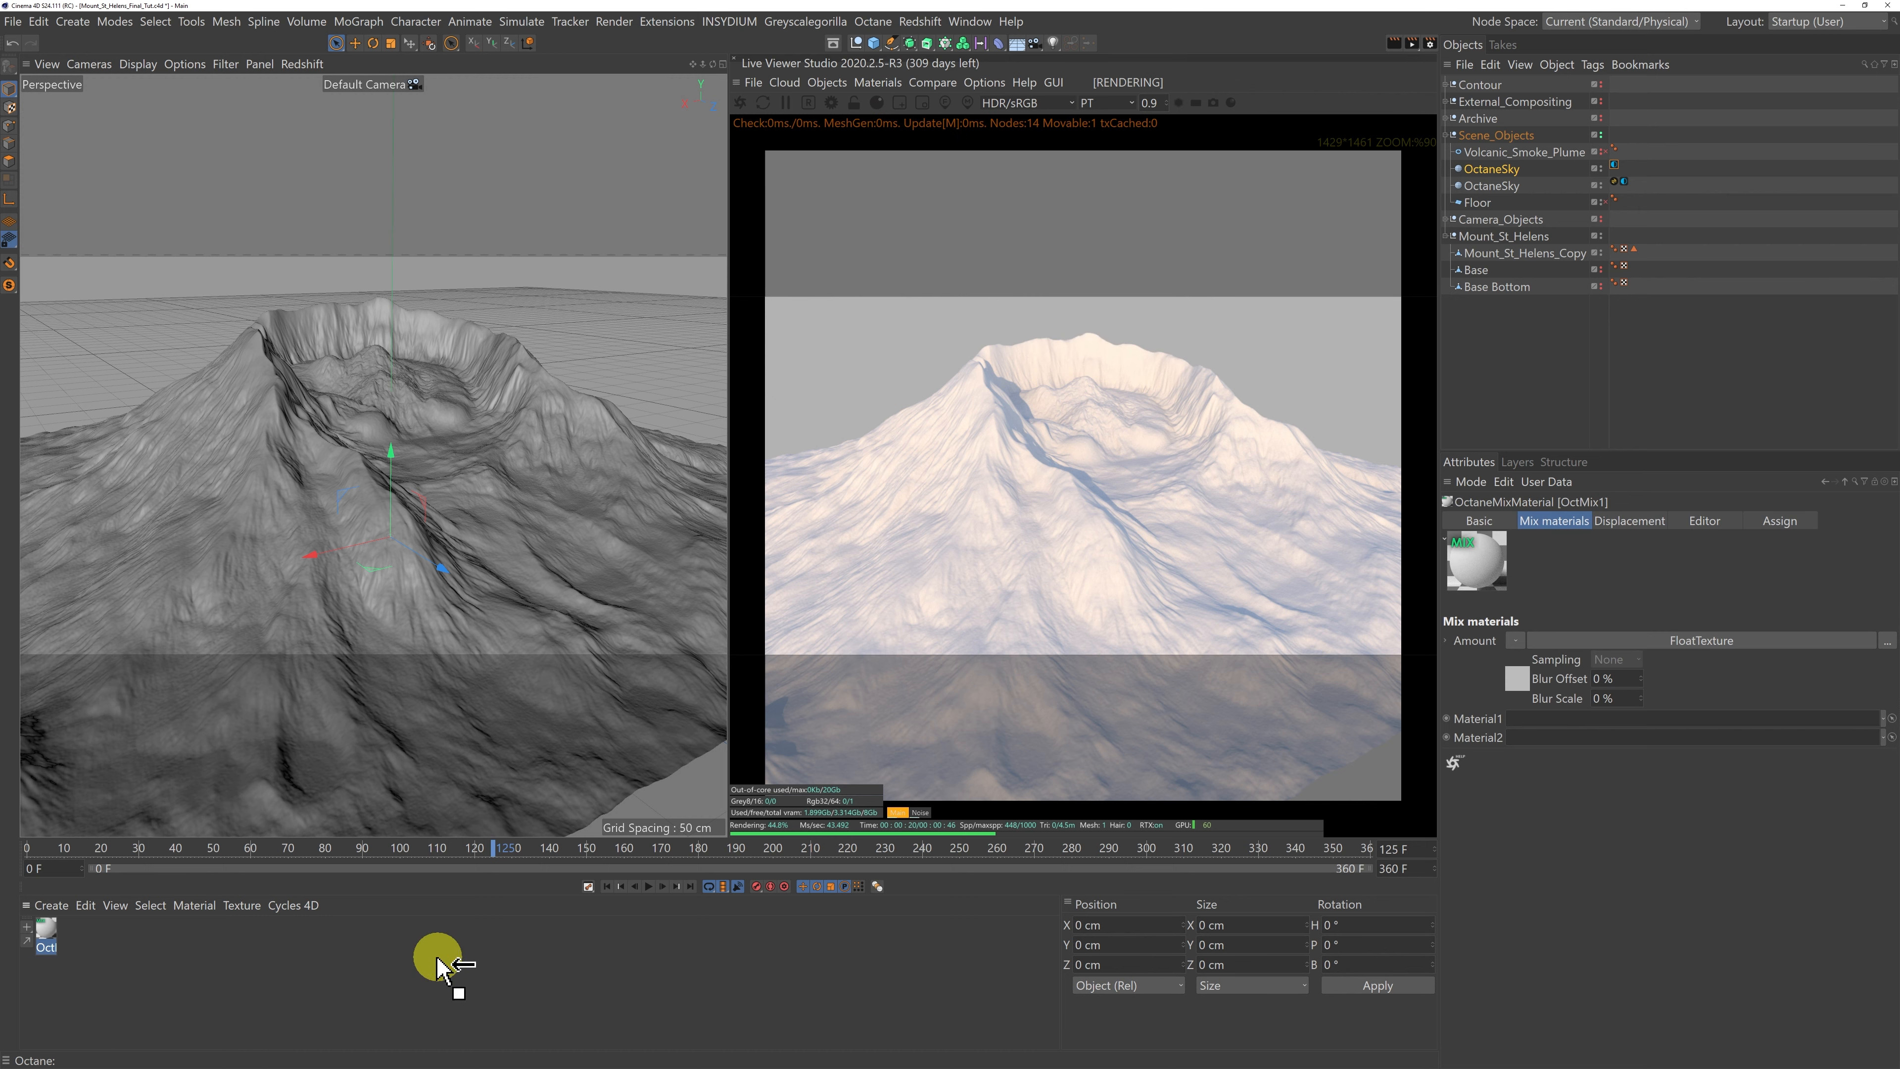
drag(1594, 389, 1537, 258)
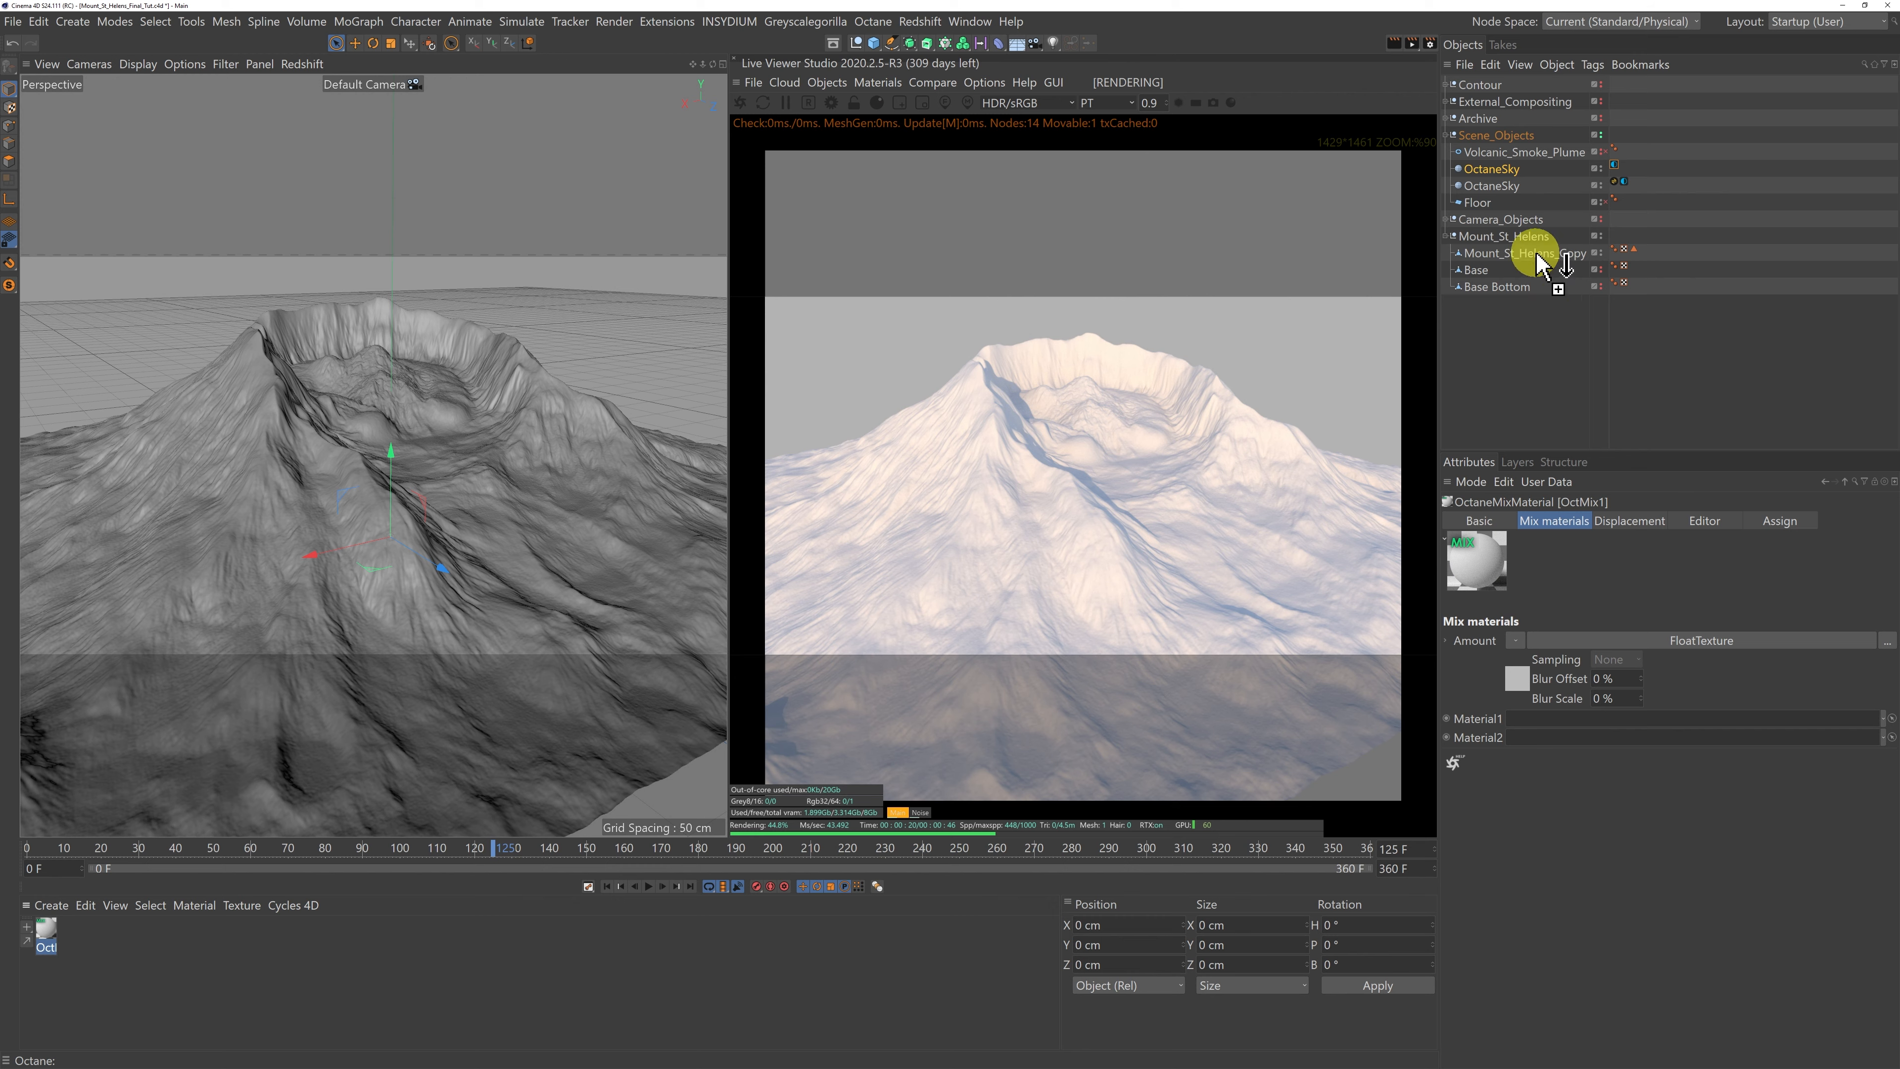
drag(1537, 256, 1538, 257)
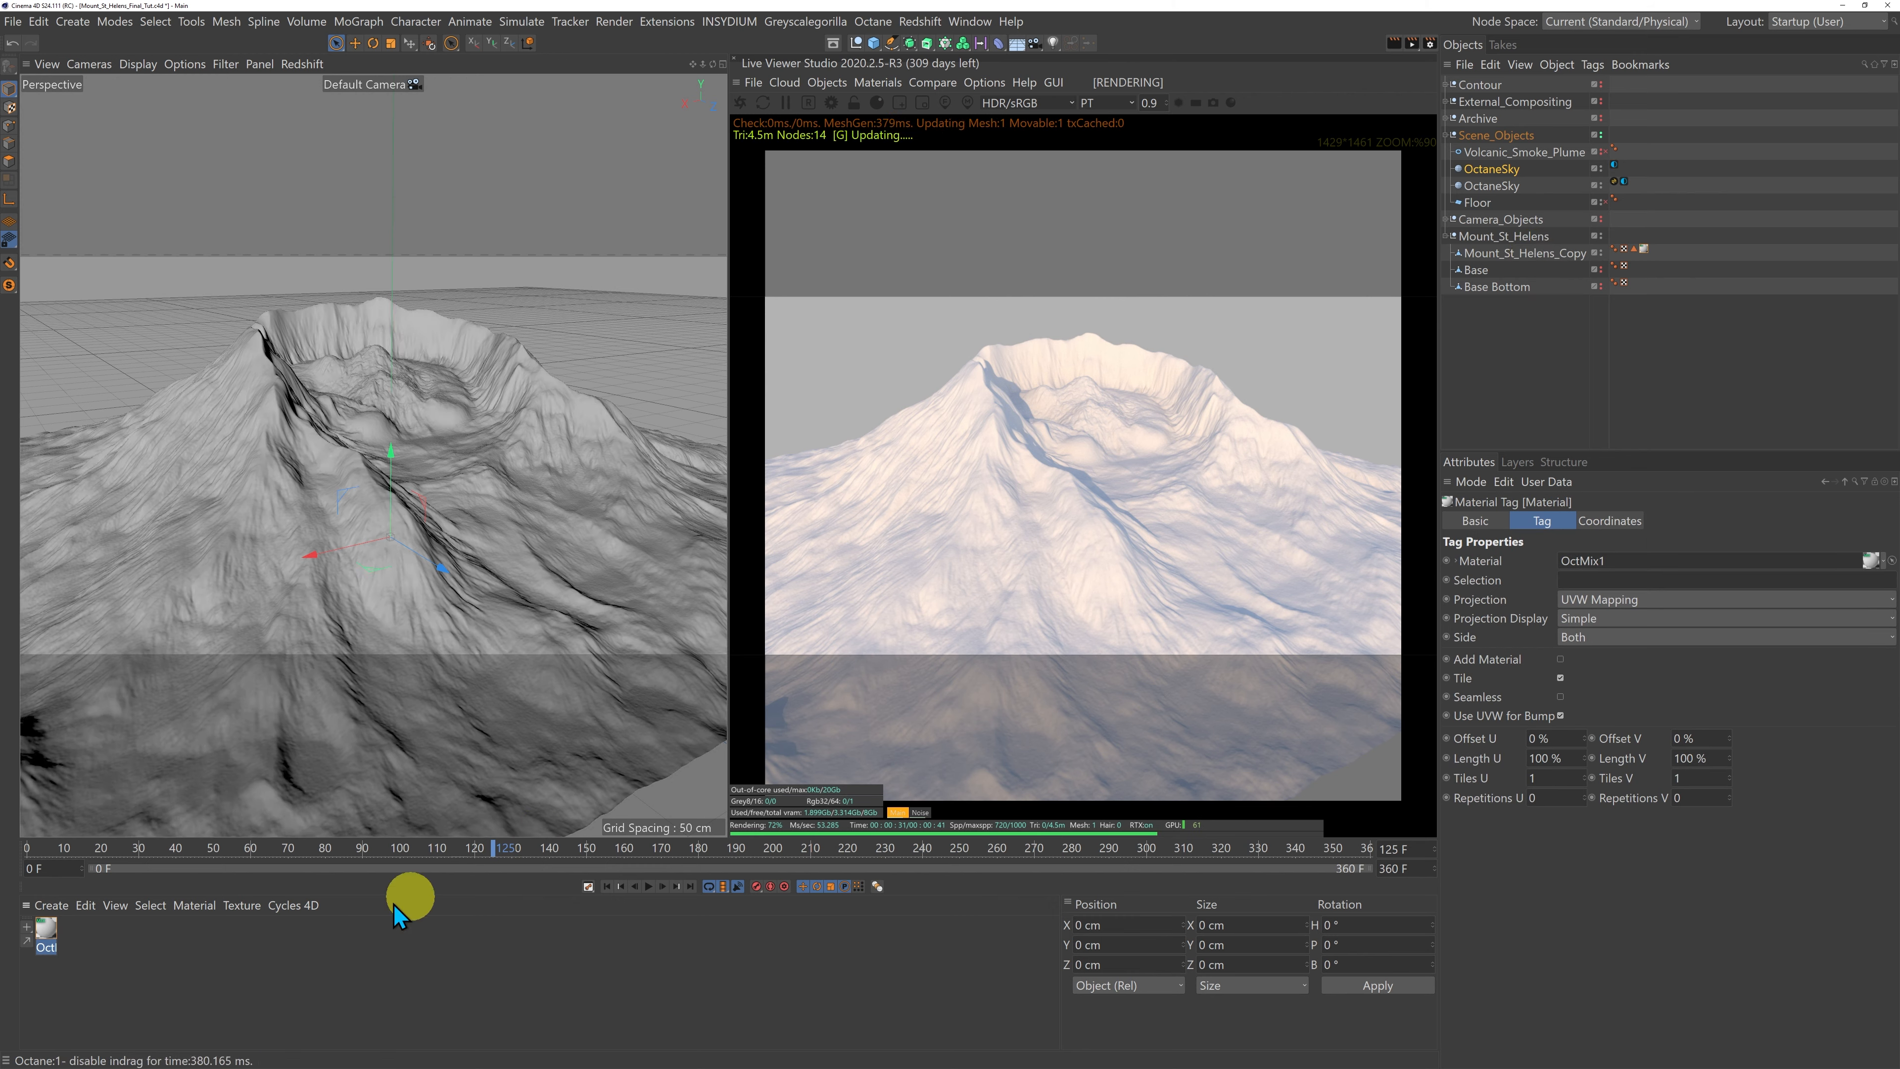
Step: Open the mix material OctMix1 in the Octane Node Editor and widen the viewport area by narrowing the object manager
click(46, 934)
double_click(46, 934)
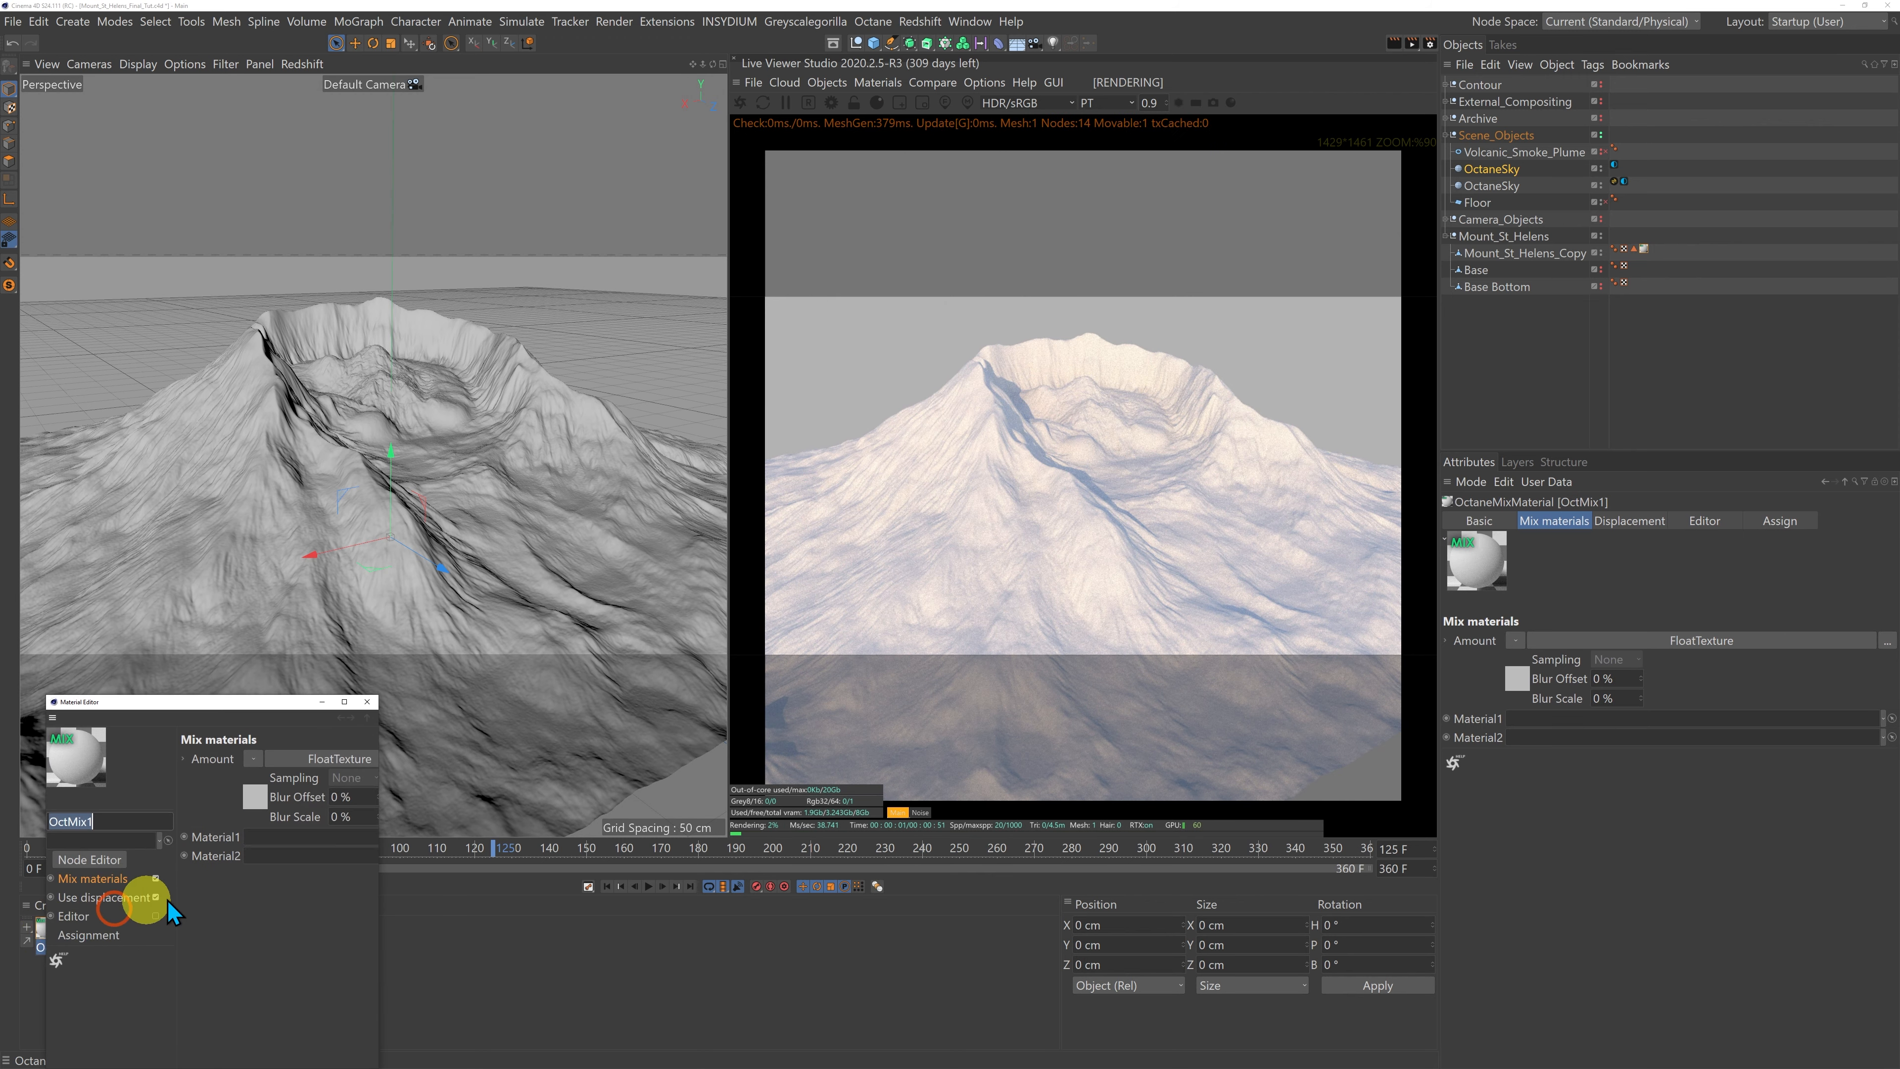
click(104, 866)
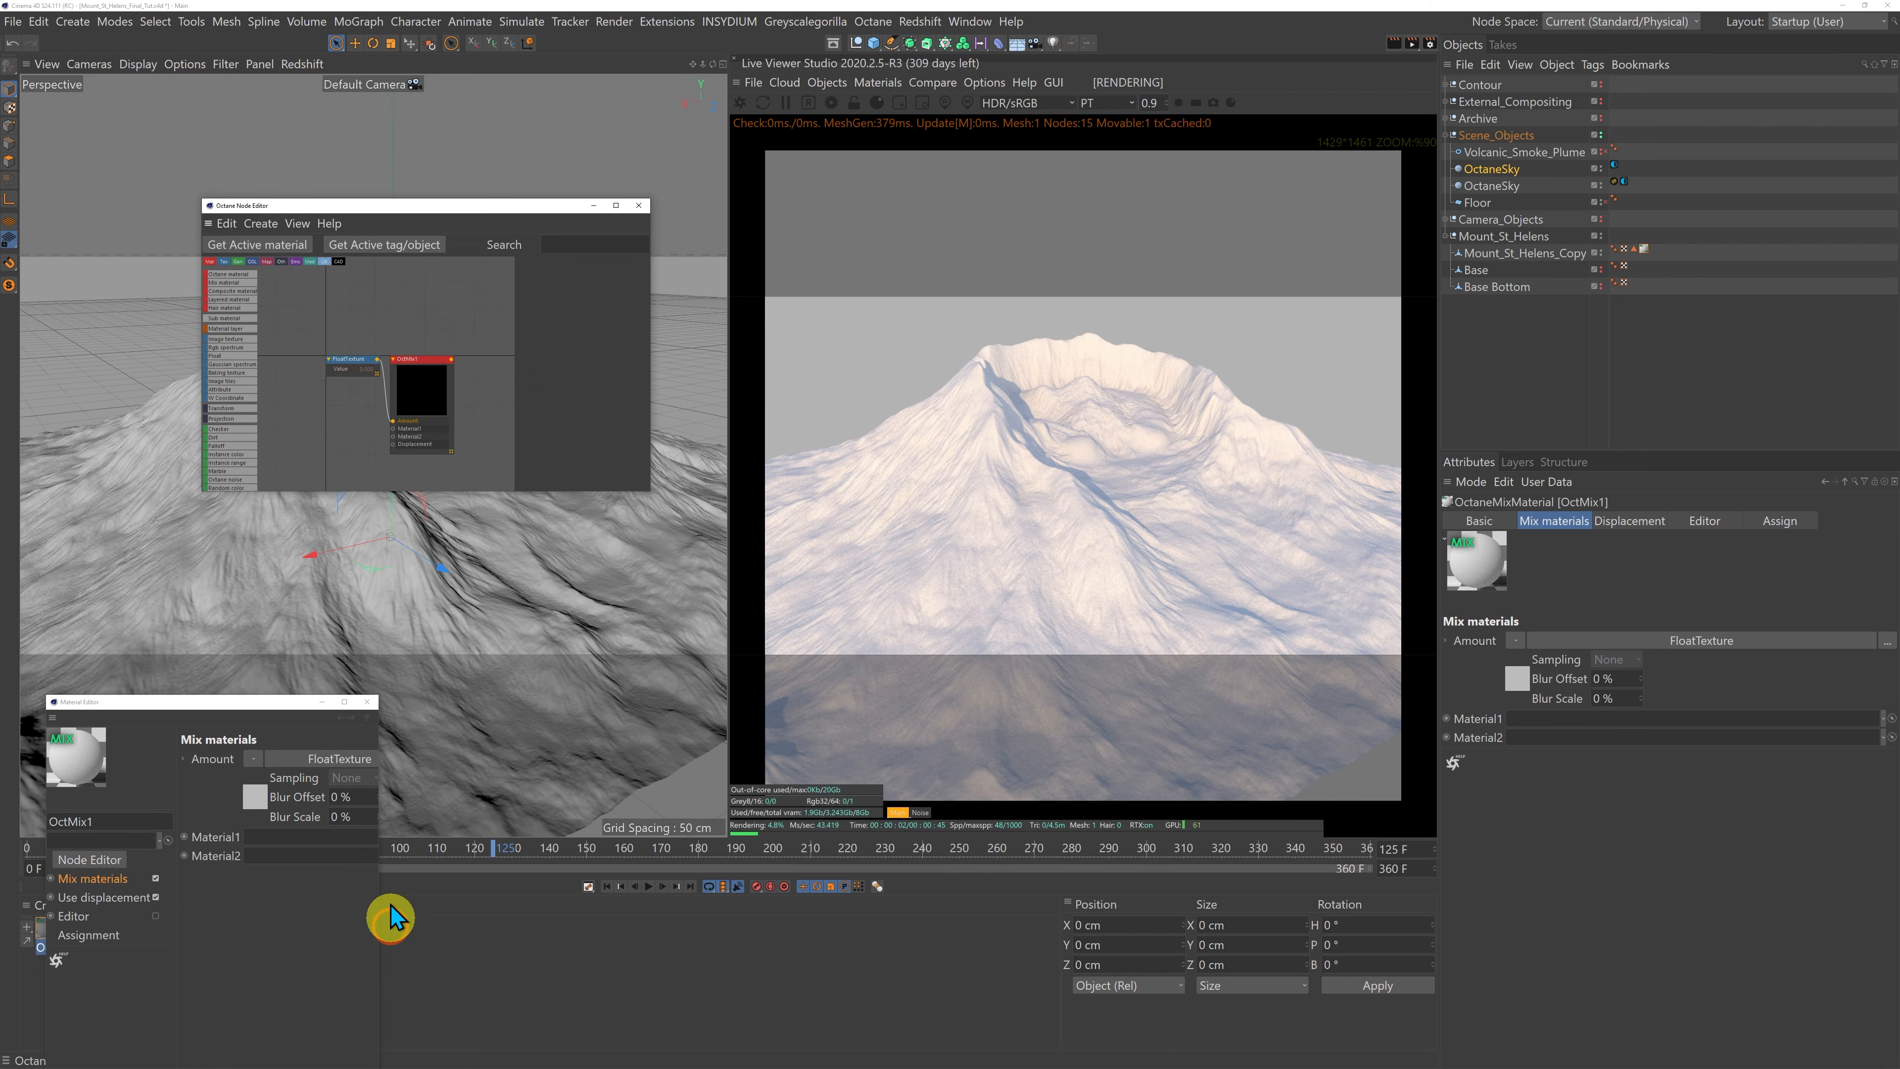
click(367, 702)
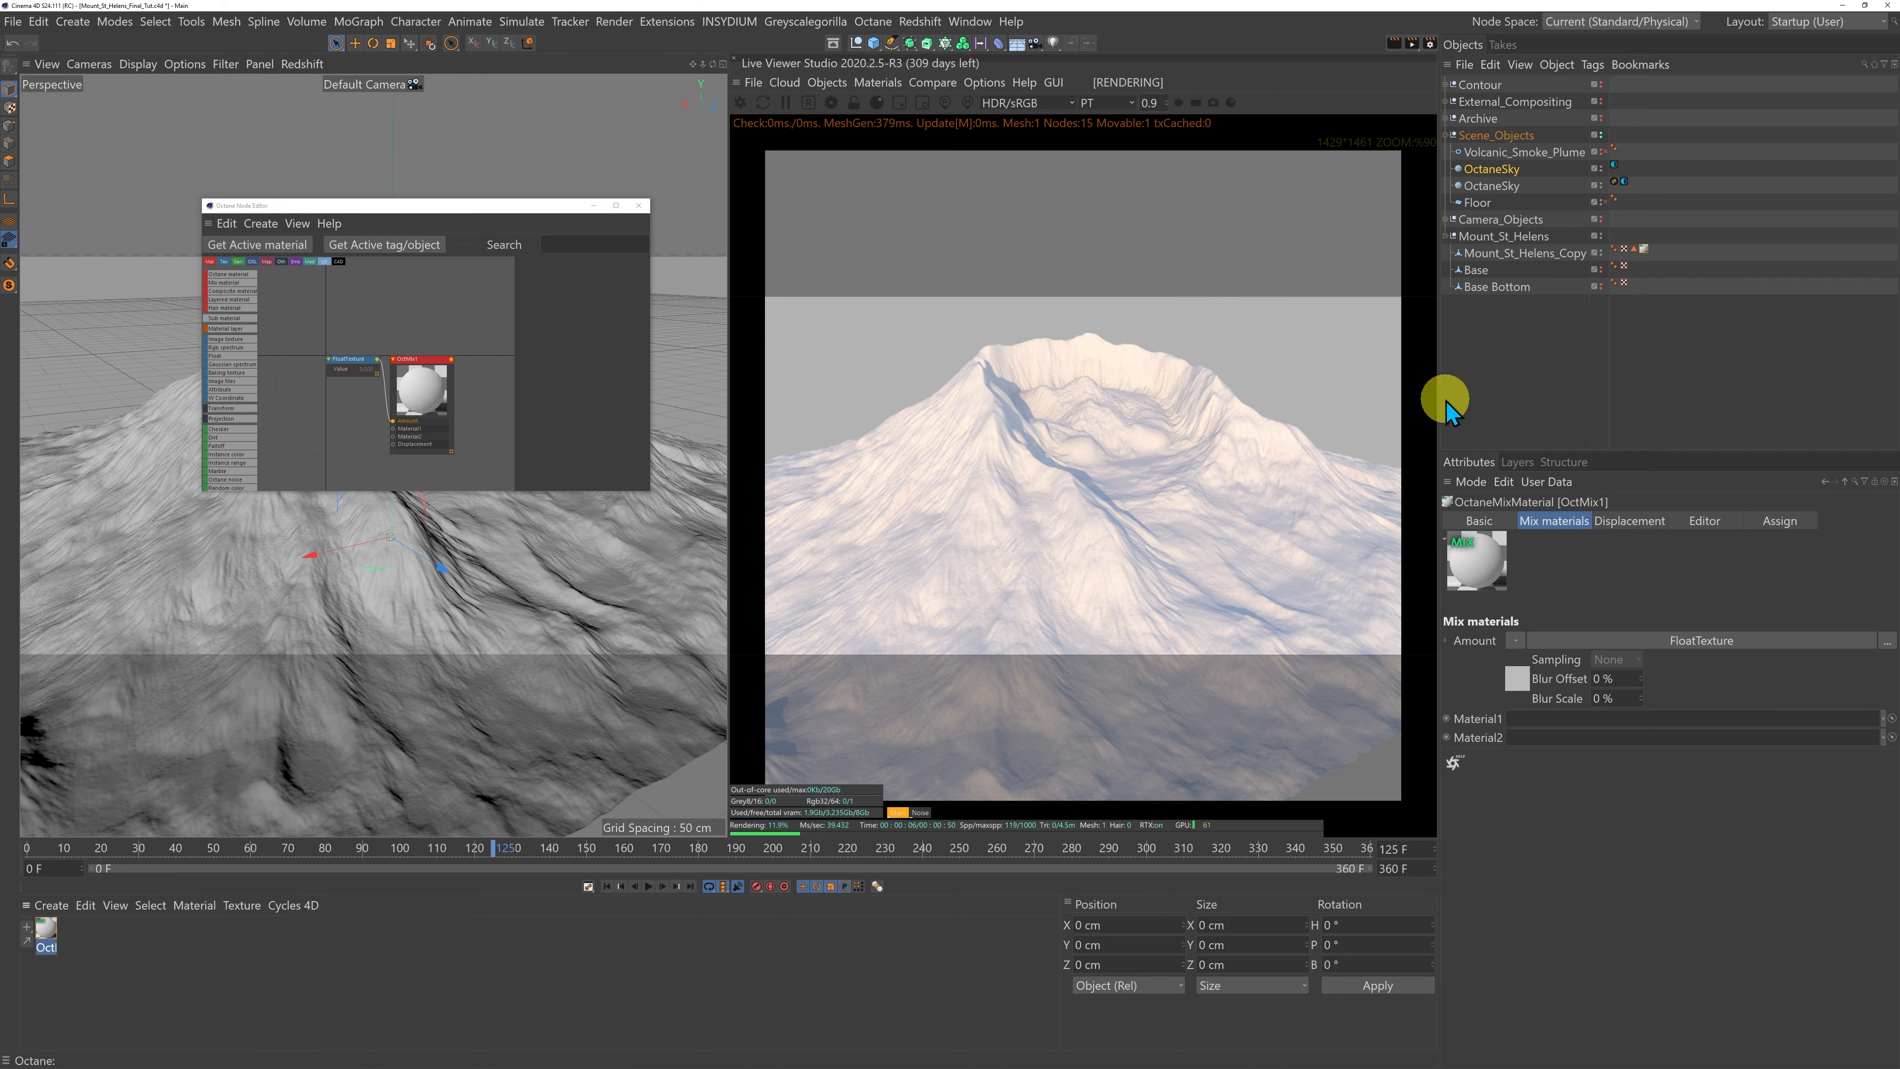
drag(1440, 402, 1836, 437)
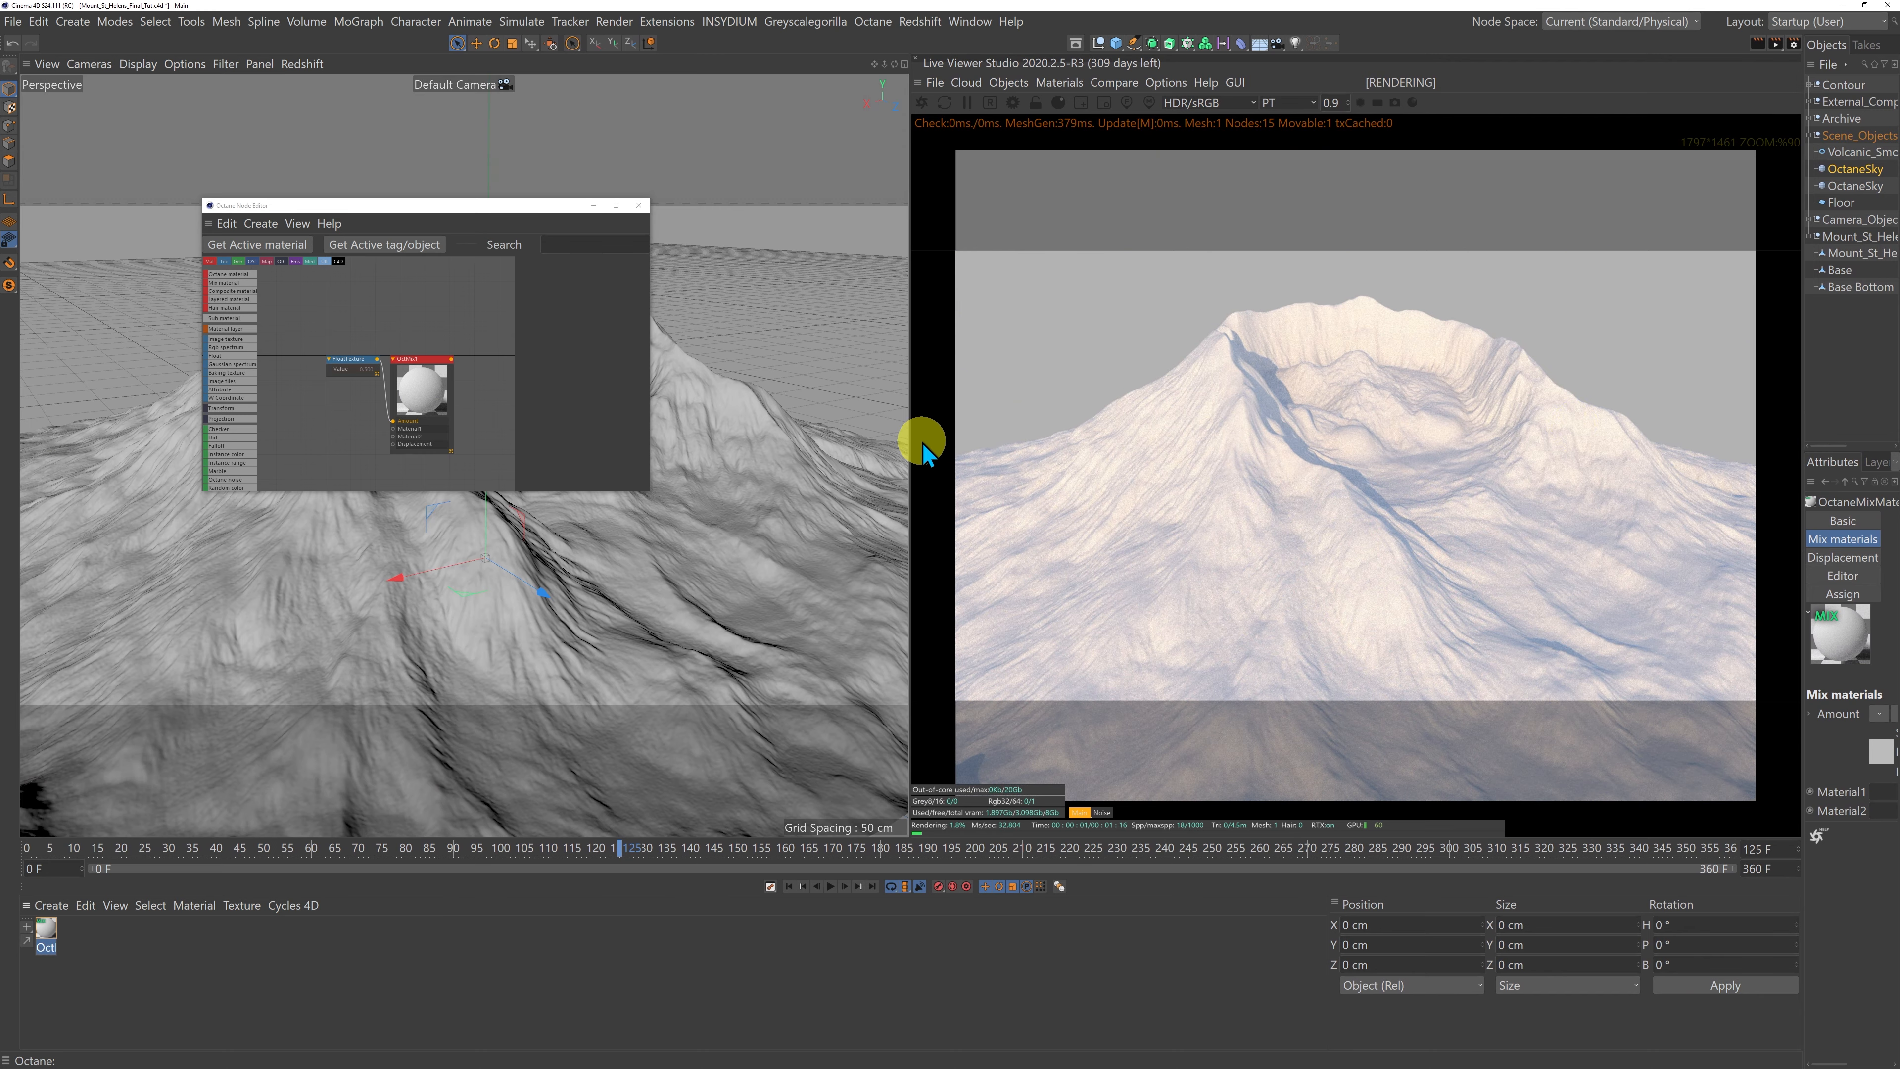
Step: Widen the Live Viewer and reposition and enlarge the Octane Node Editor window over the viewport
drag(910, 439, 833, 441)
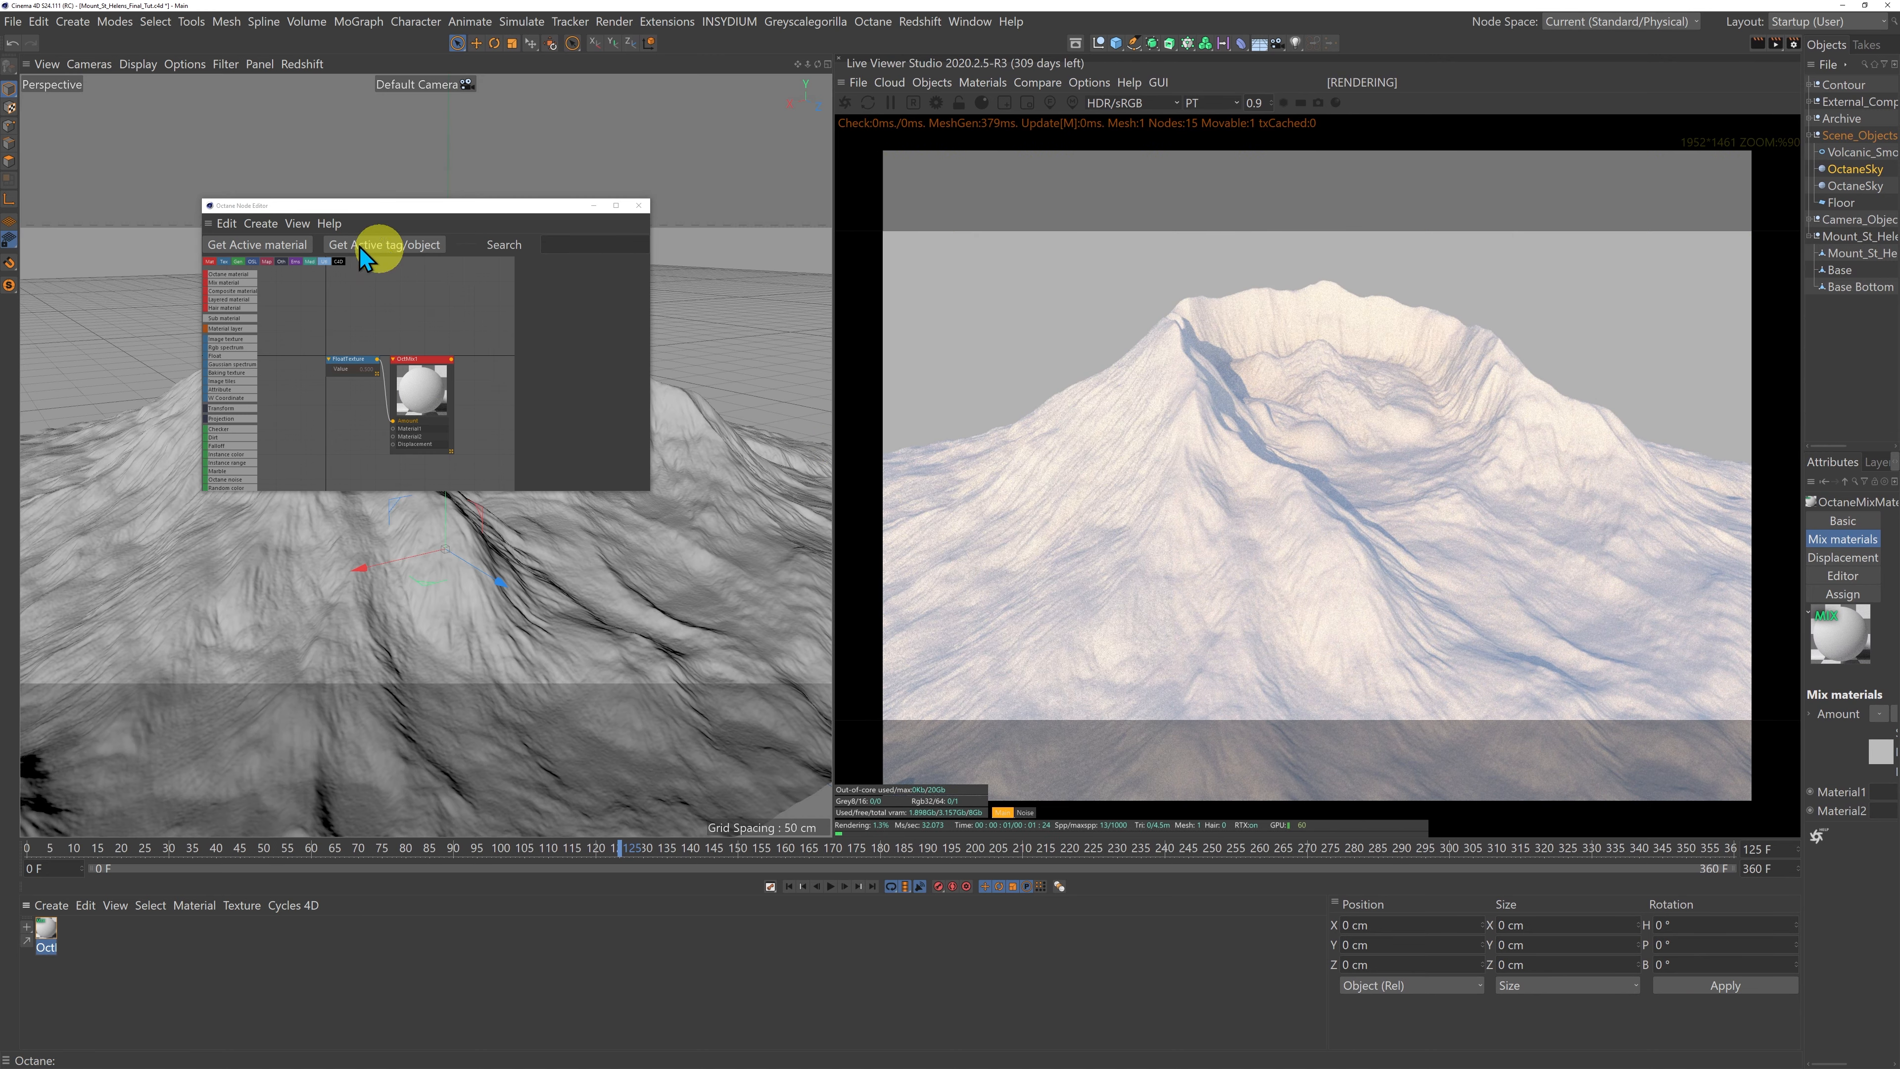
drag(260, 207, 87, 85)
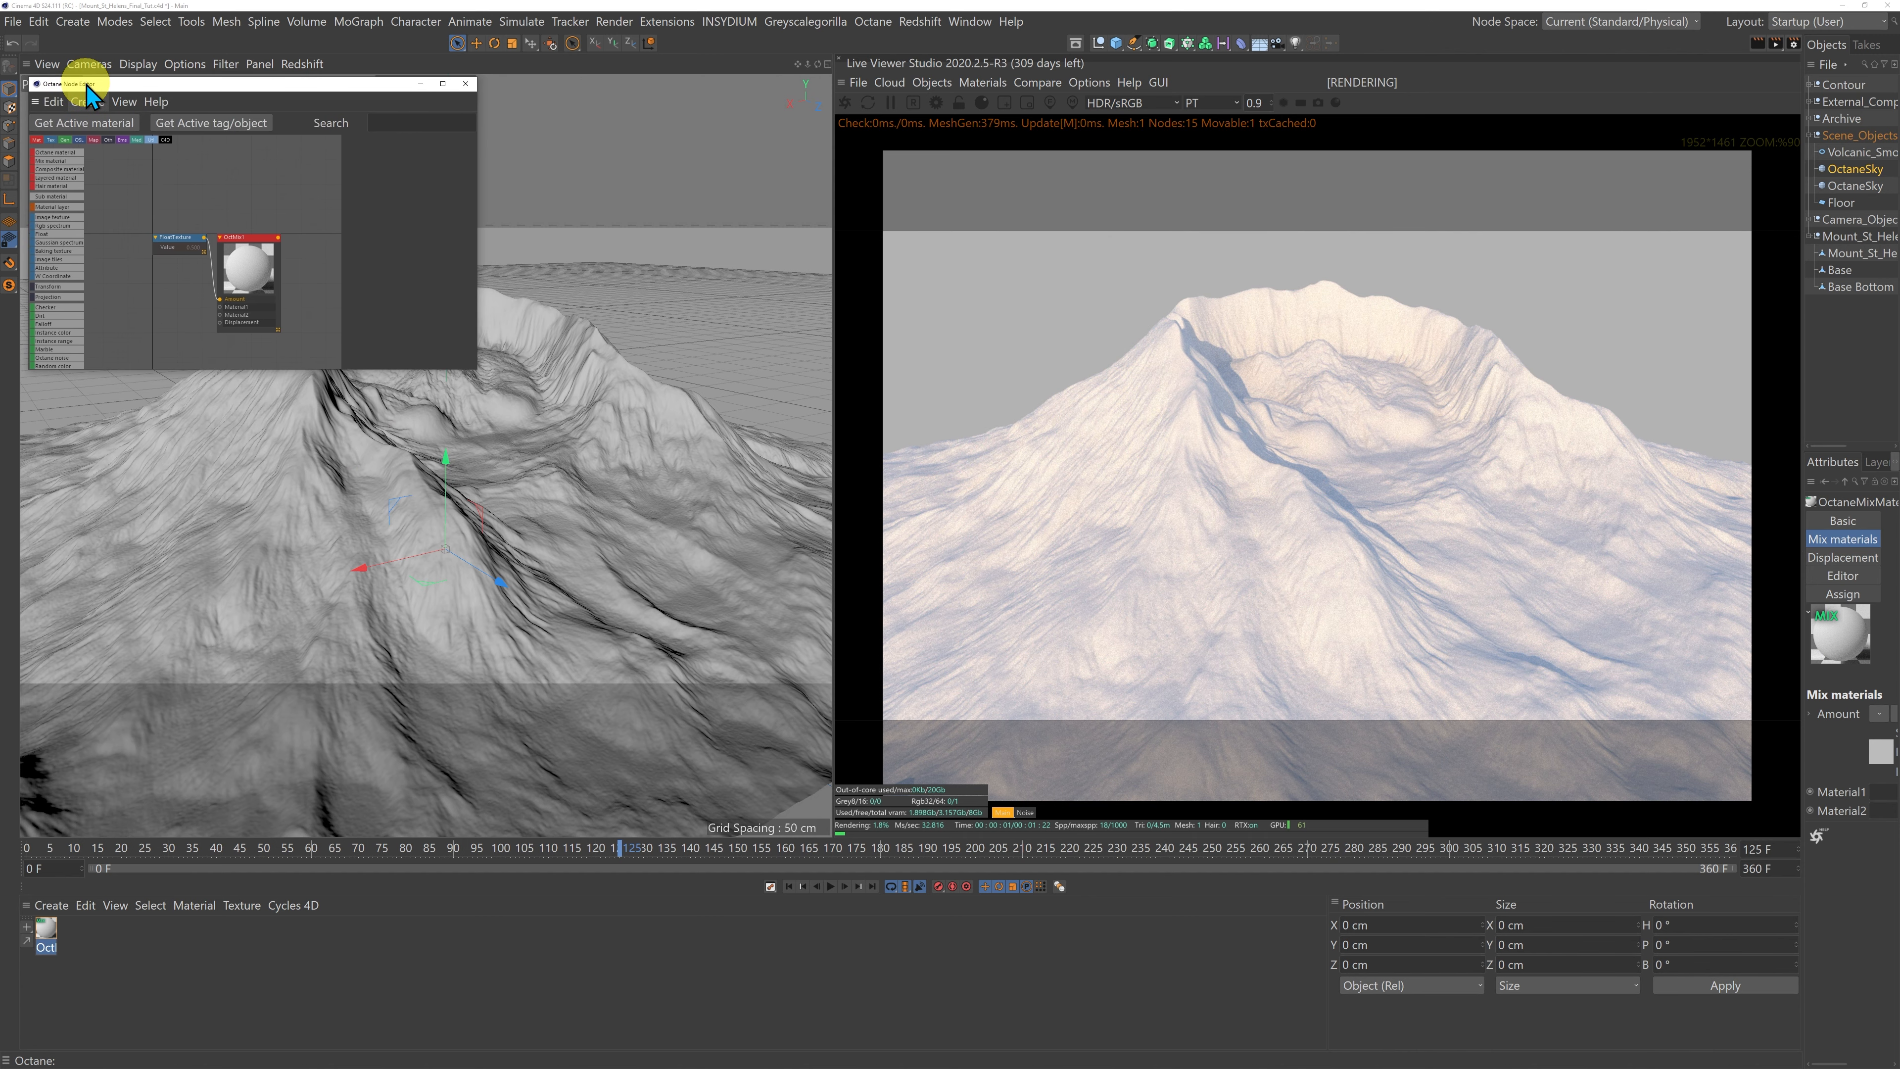
drag(474, 370, 957, 893)
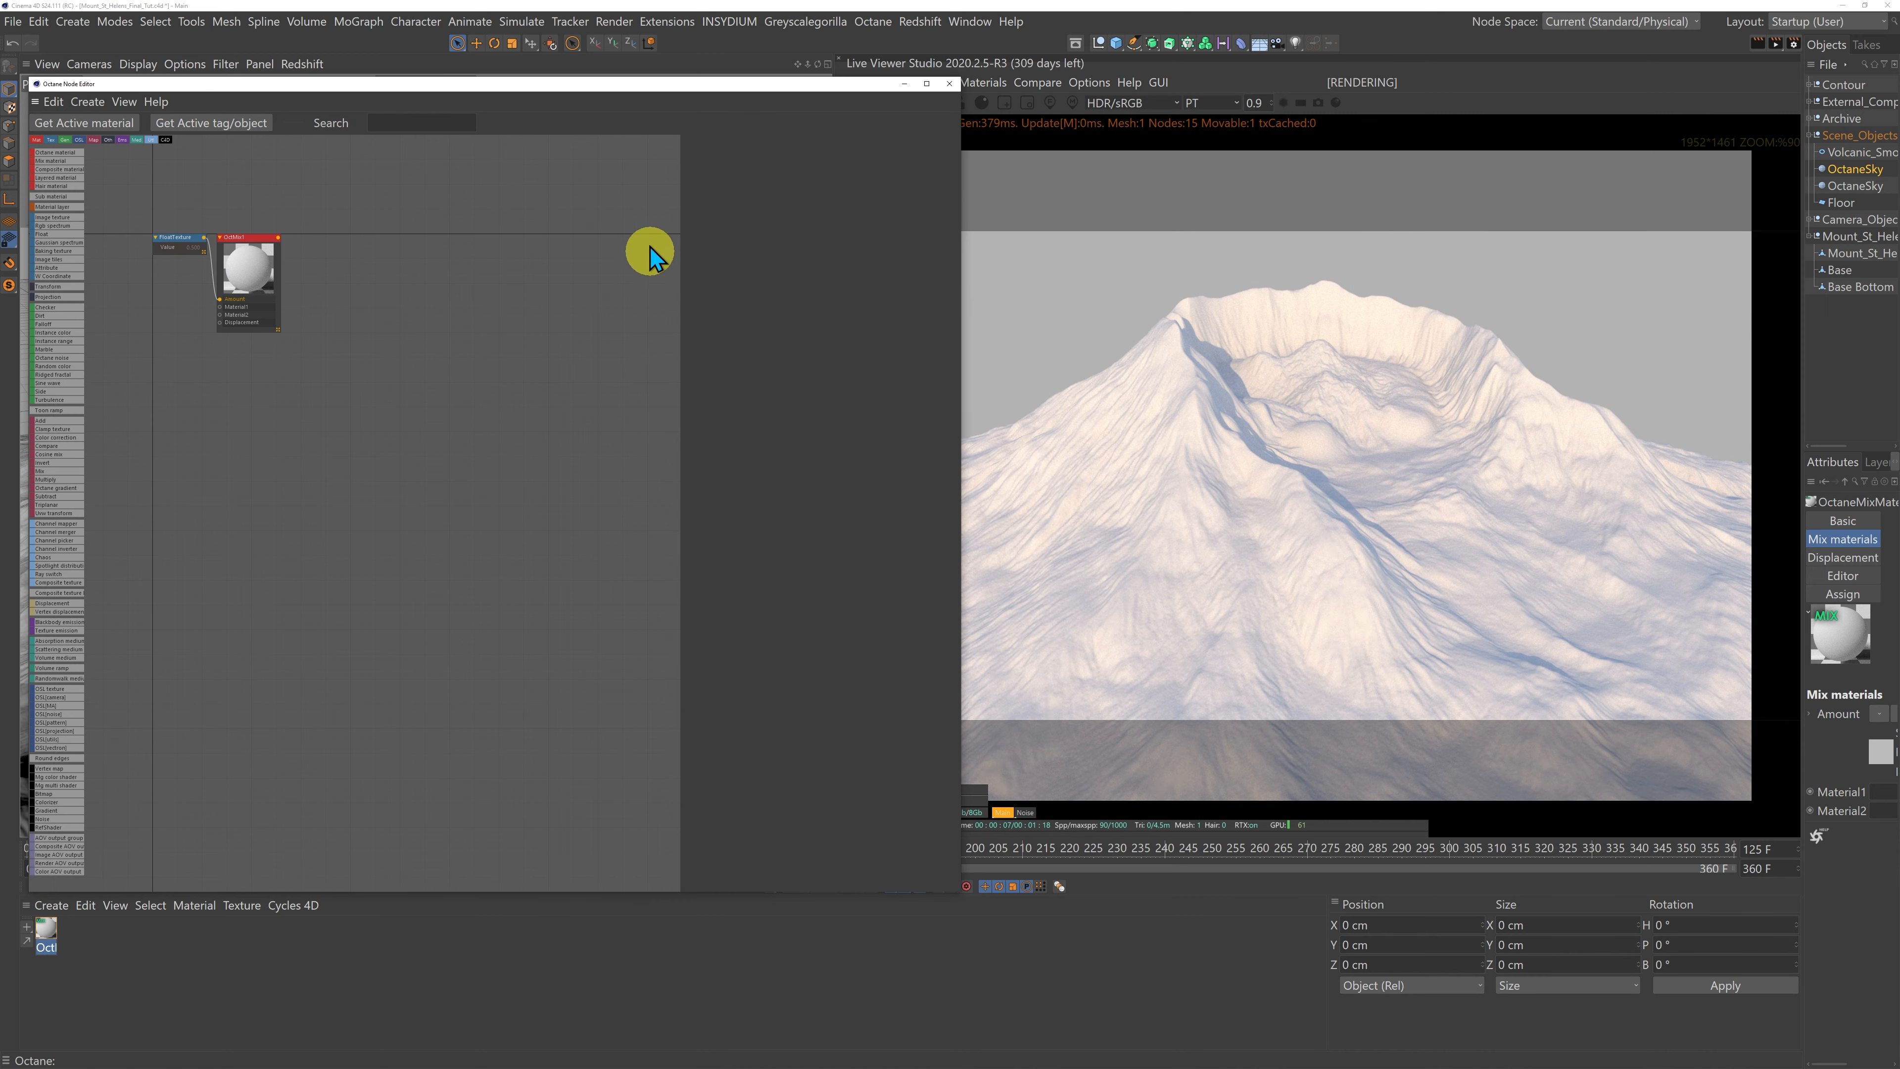
mouse_move(561, 84)
mouse_down()
mouse_move(537, 80)
mouse_move(540, 57)
mouse_move(540, 453)
mouse_move(523, 150)
mouse_move(530, 60)
mouse_move(556, 64)
mouse_move(552, 233)
mouse_move(539, 73)
mouse_up()
Step: Rearrange the mix material and FloatTexture nodes and add two Octane Material nodes, one above the other, beneath them
drag(265, 221, 576, 247)
drag(157, 227, 446, 286)
click(439, 281)
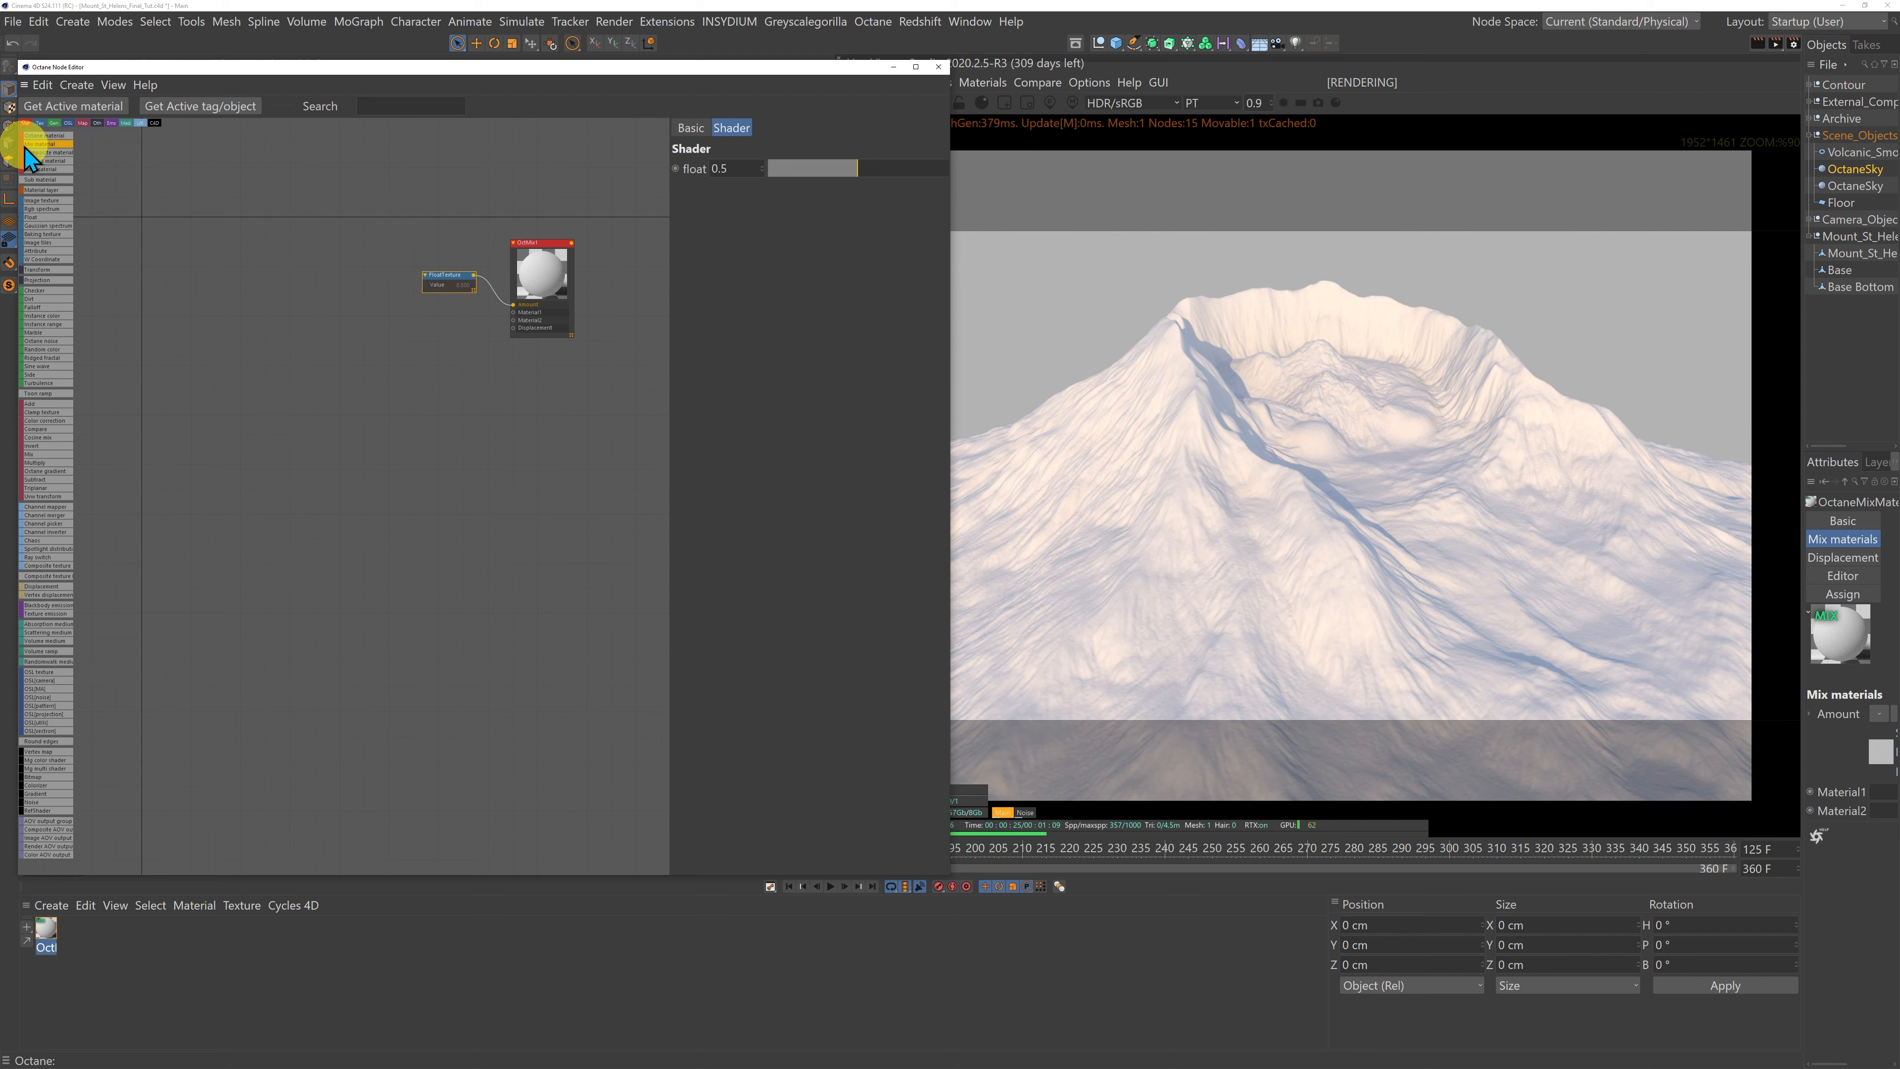
drag(29, 137, 390, 537)
click(424, 621)
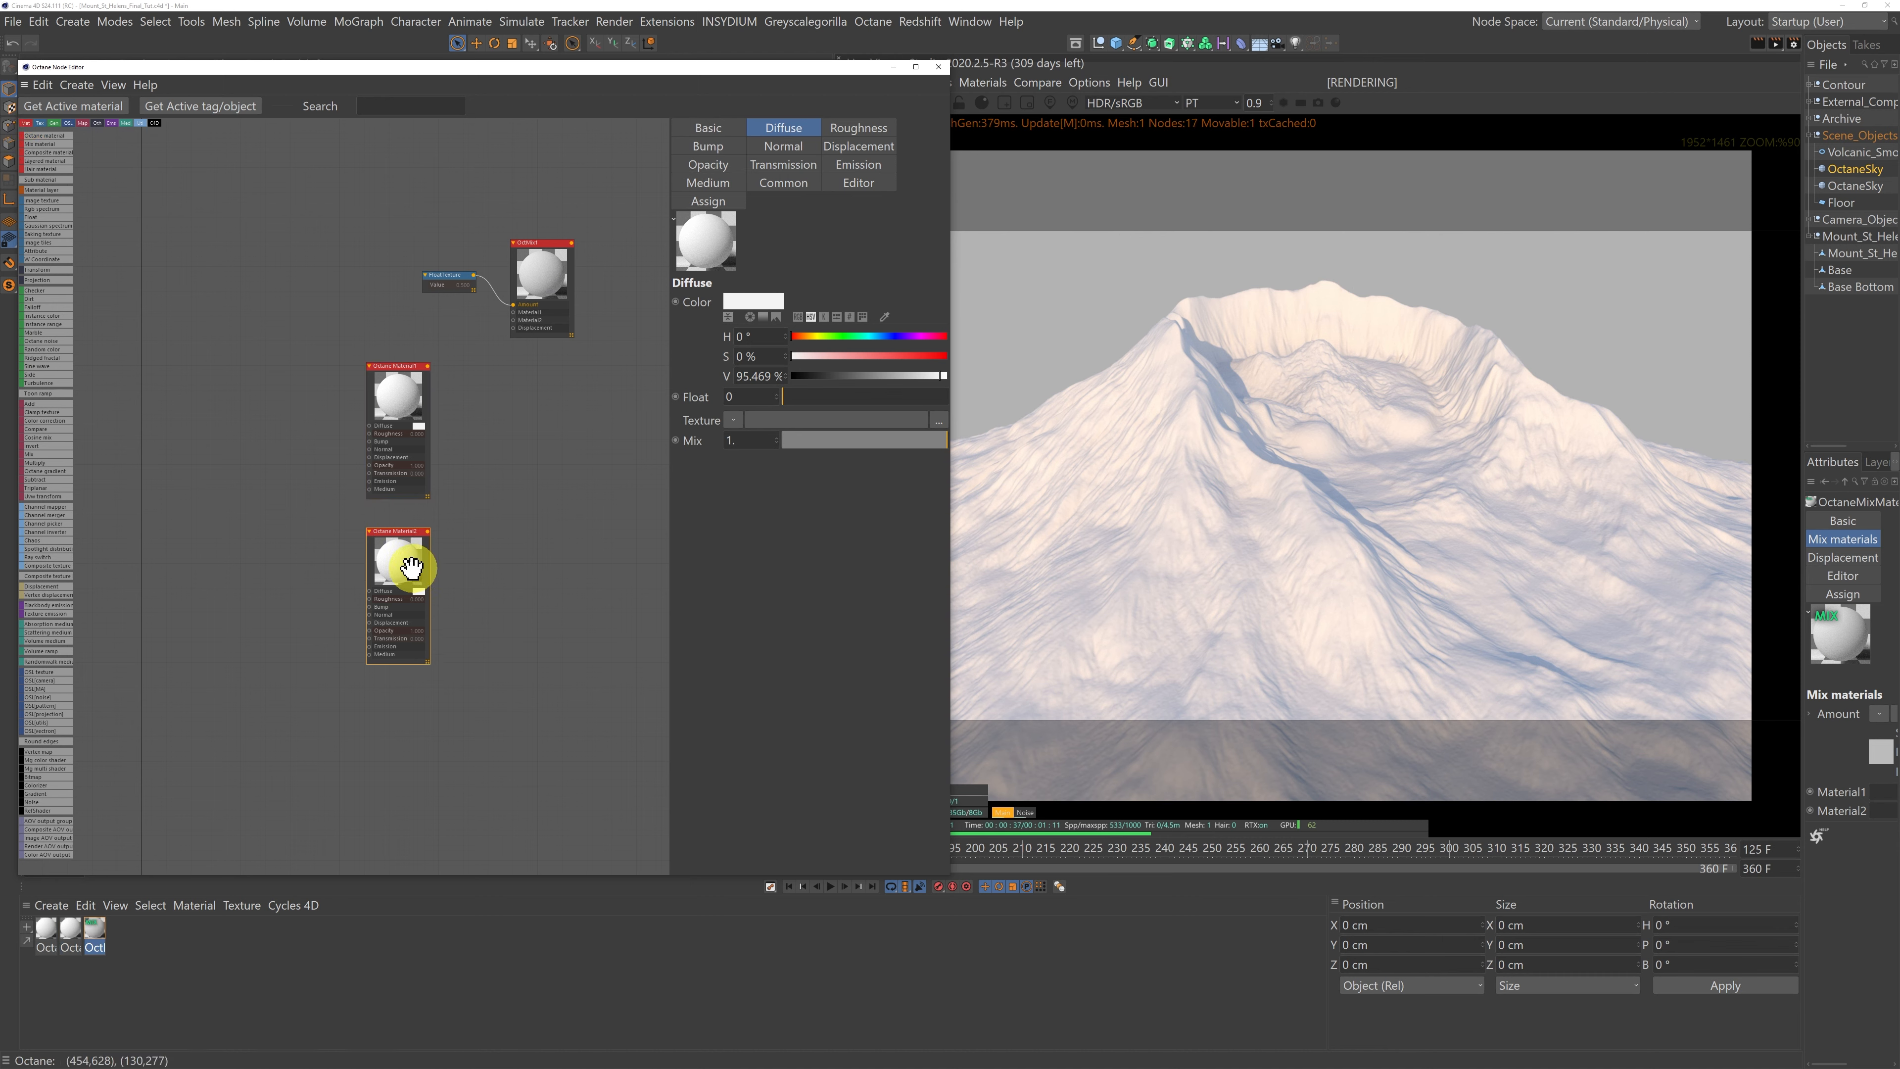
Step: Rename the lower Octane material Snow and the upper one Terrain
click(720, 130)
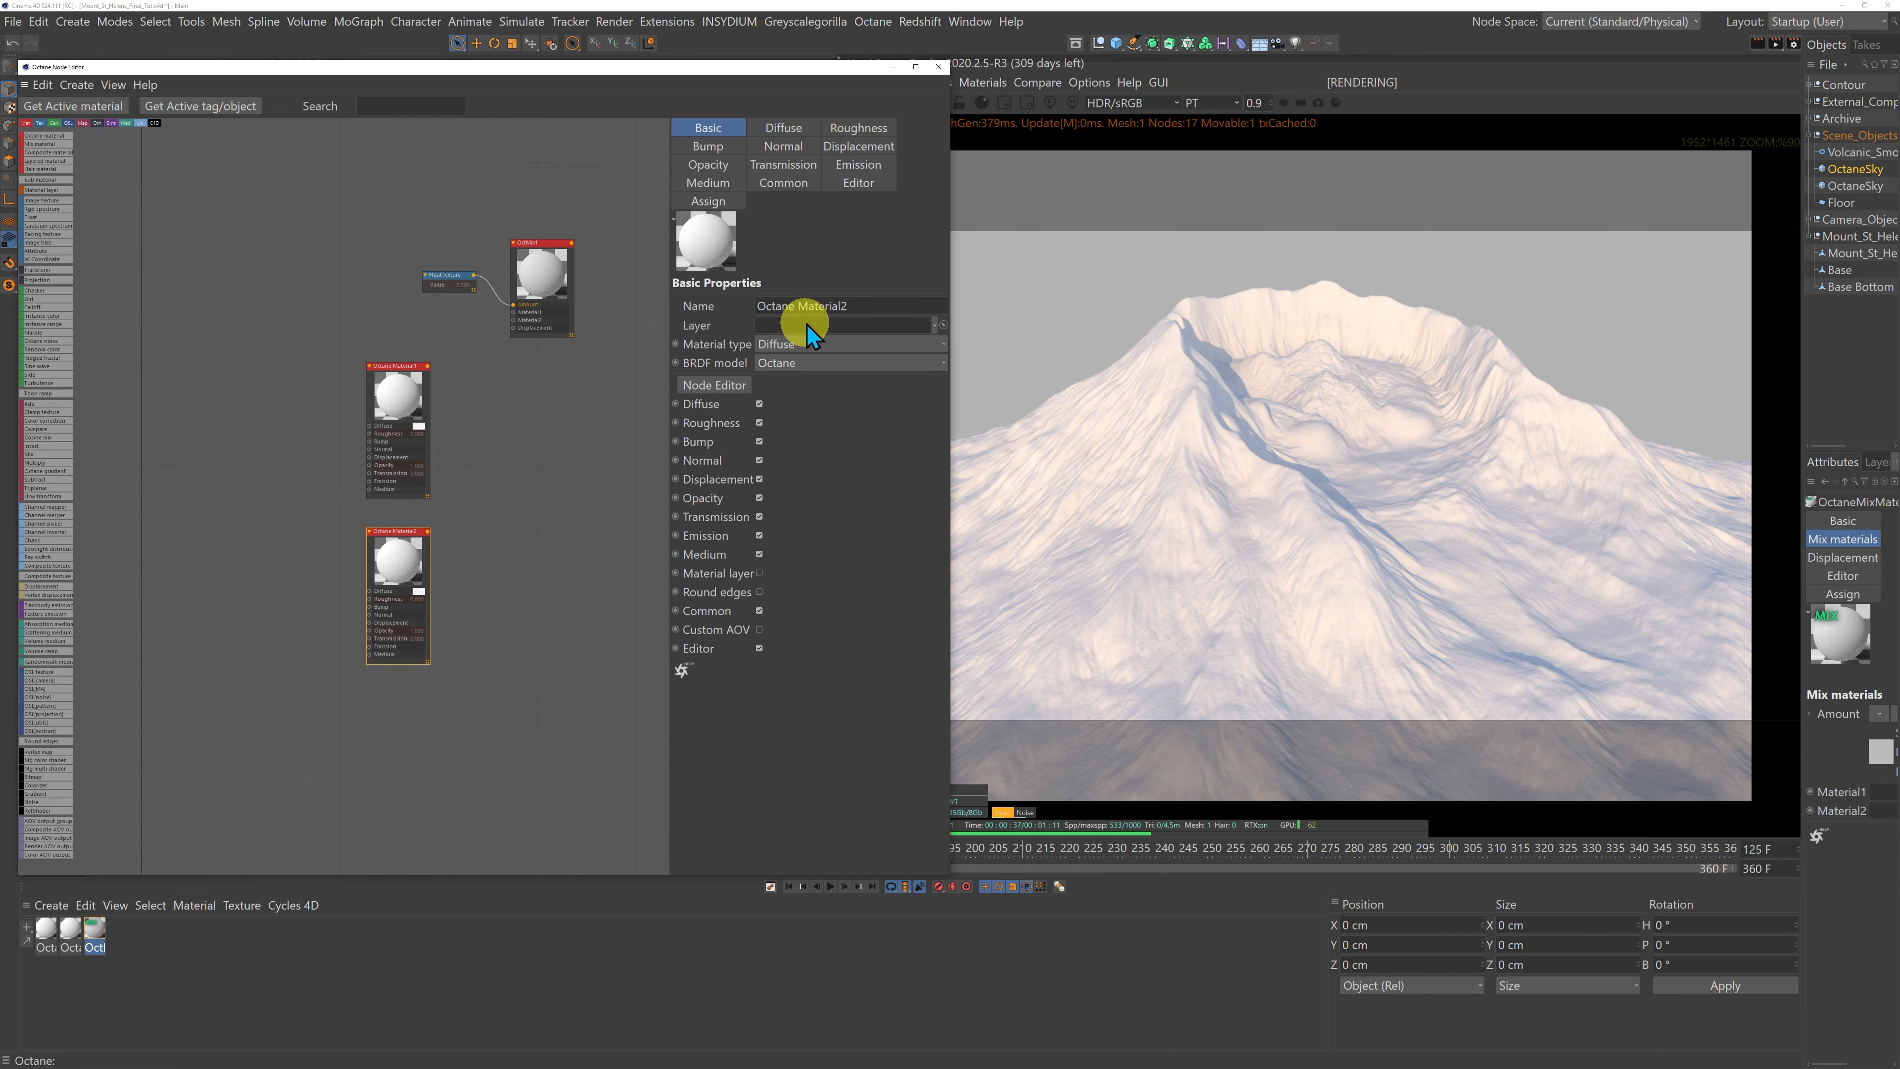
drag(865, 306, 684, 307)
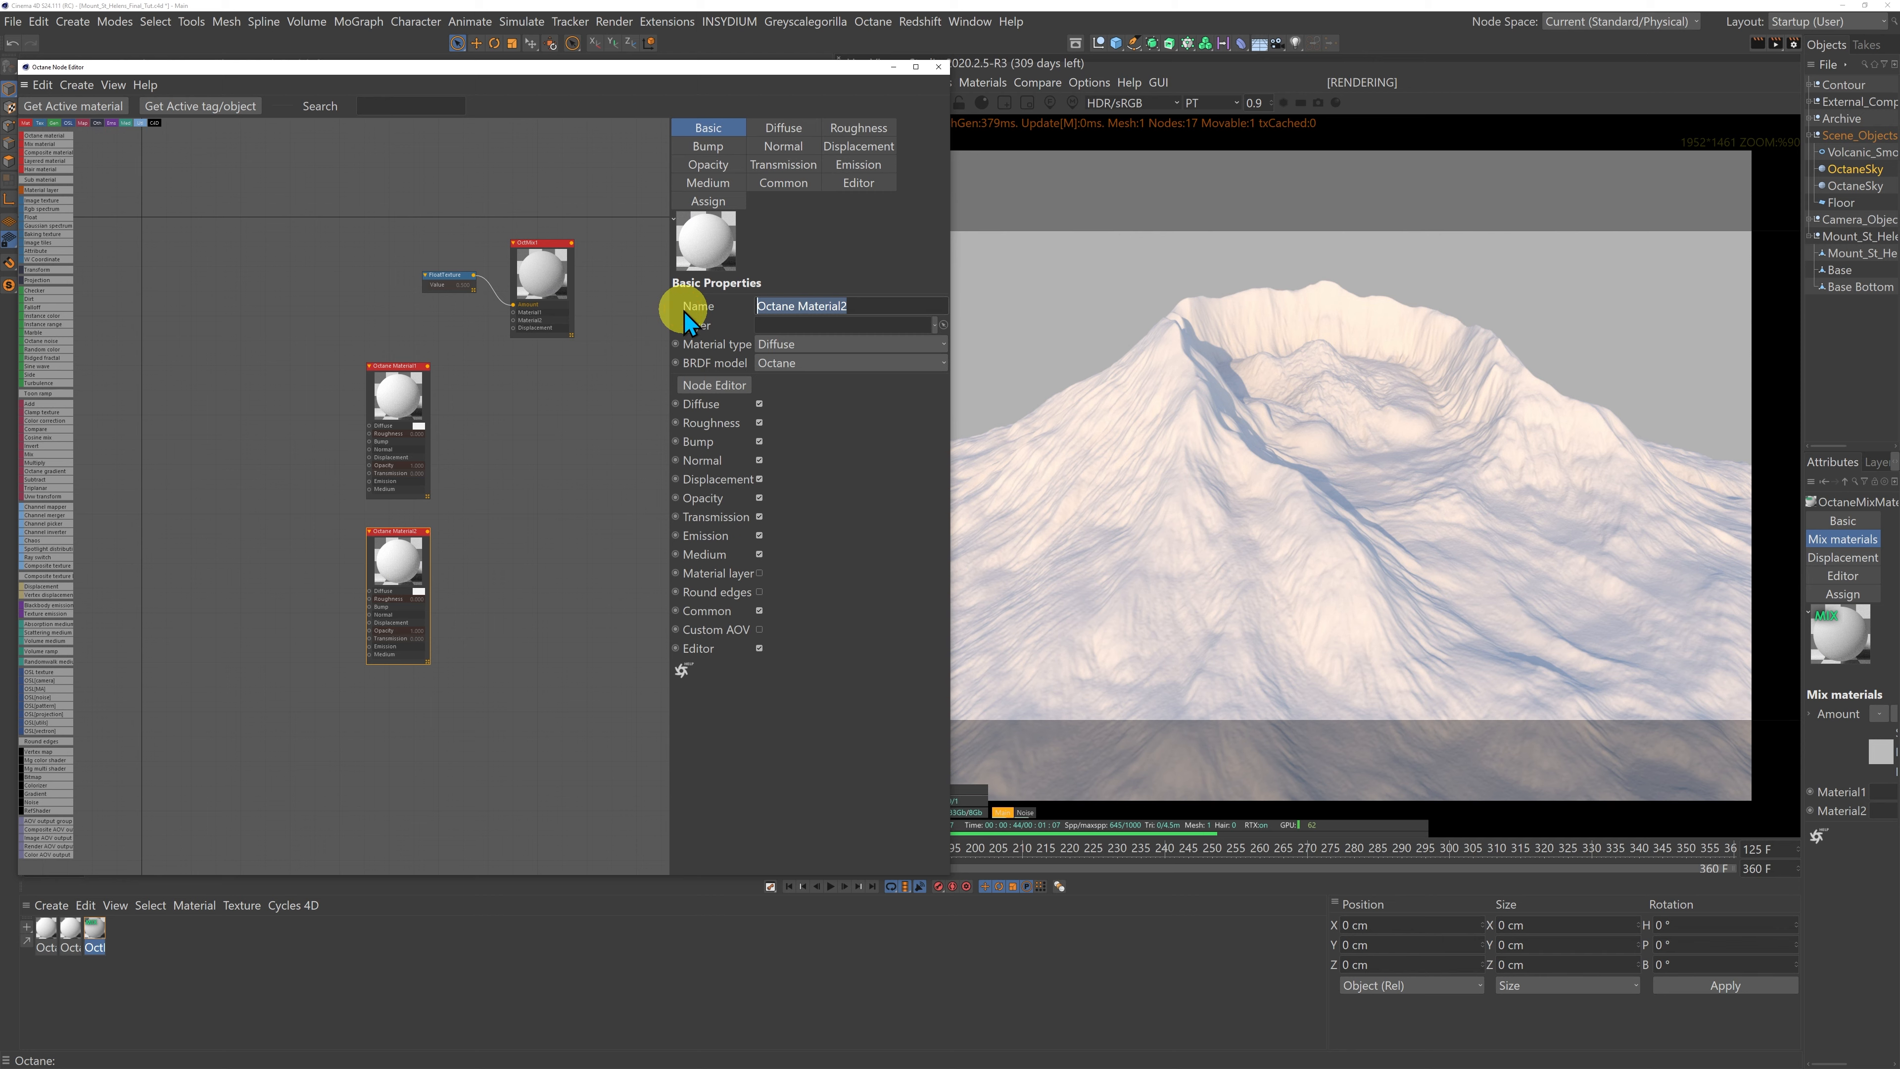
text(Snow)
key(Return)
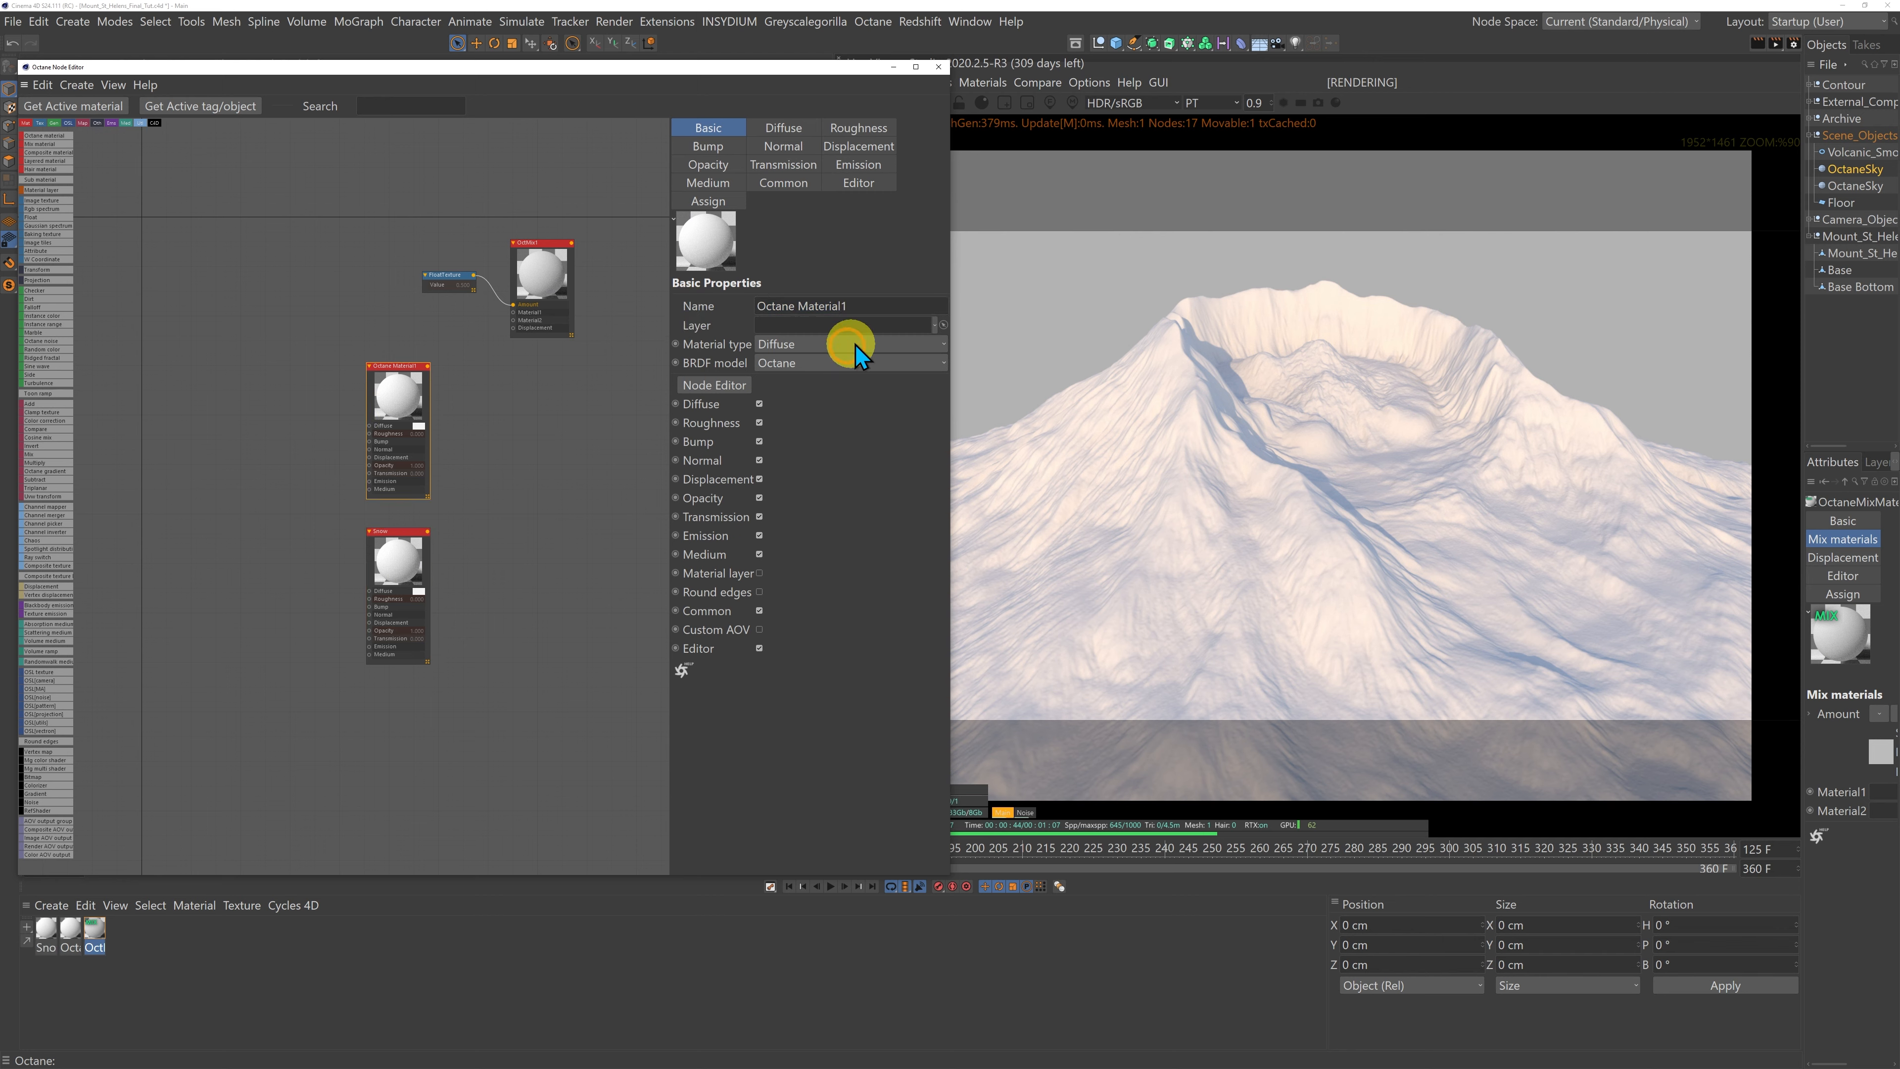
drag(865, 306, 729, 306)
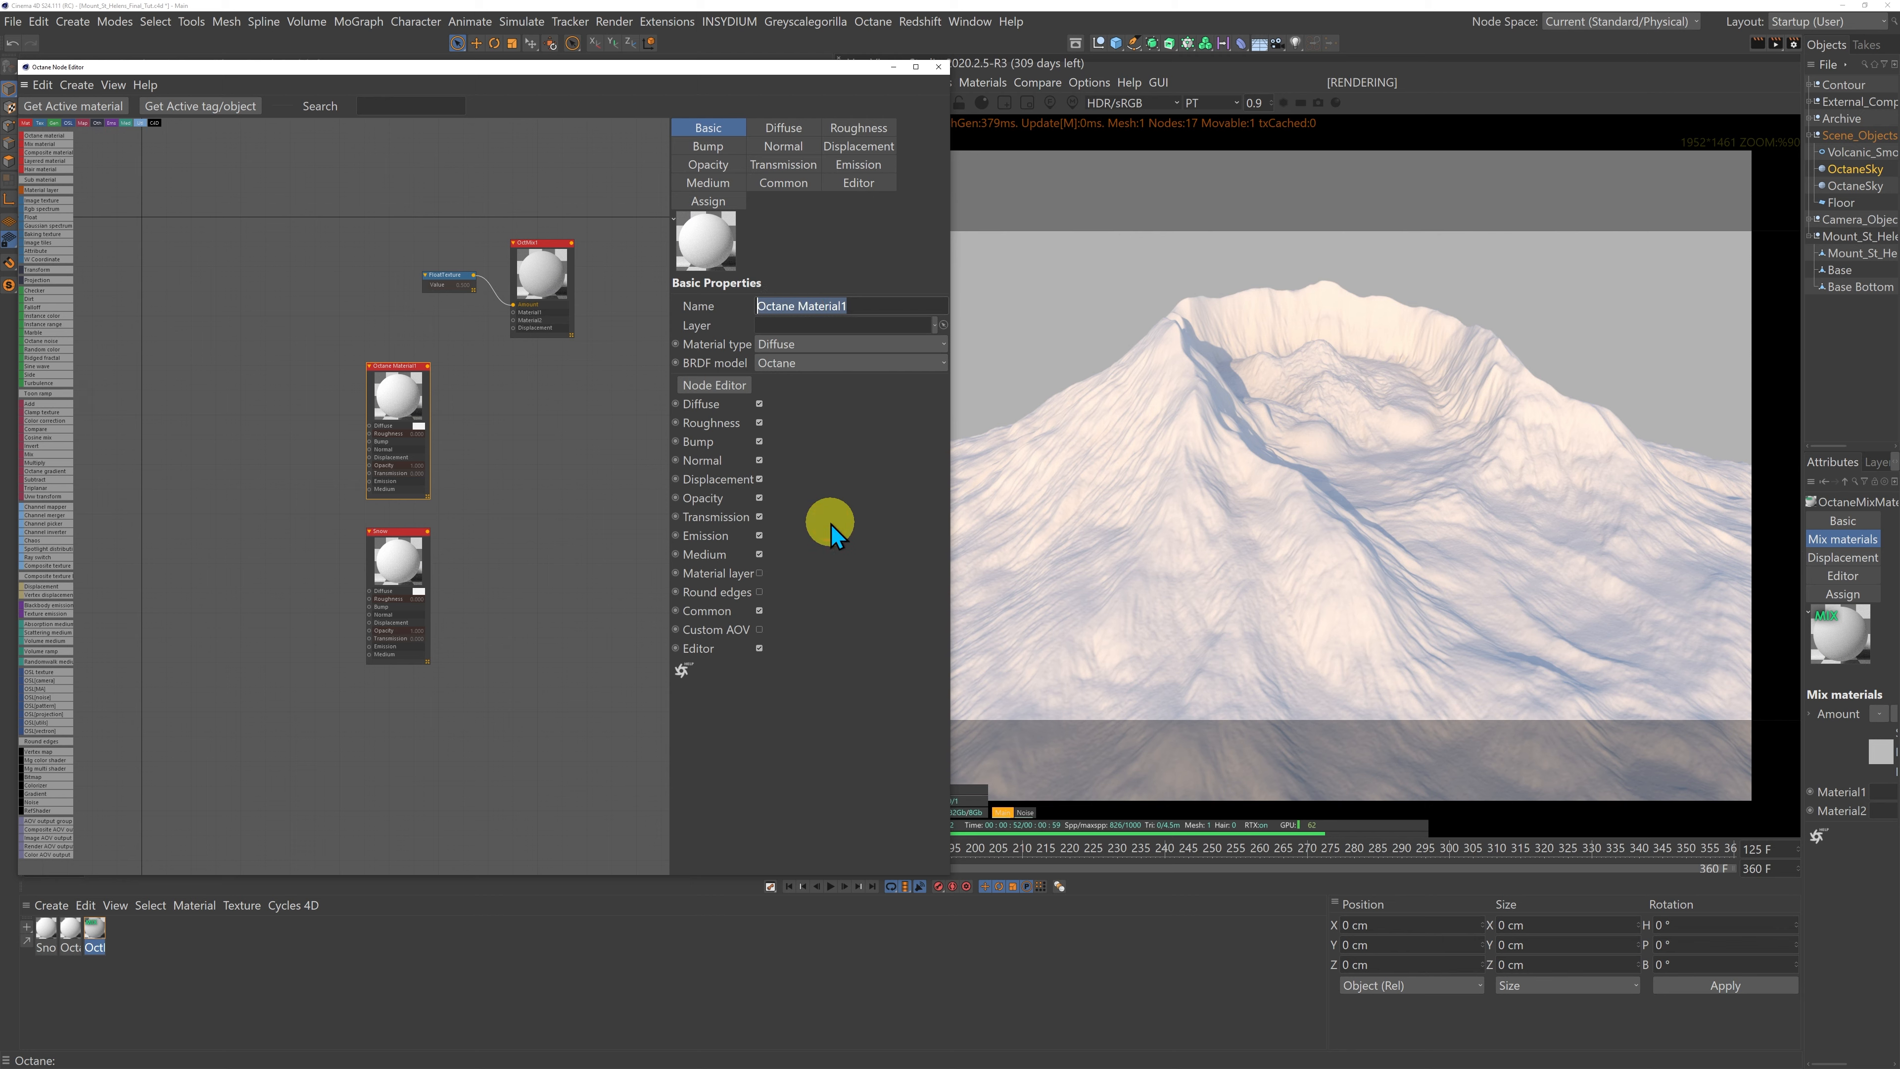
text(in)
key(Return)
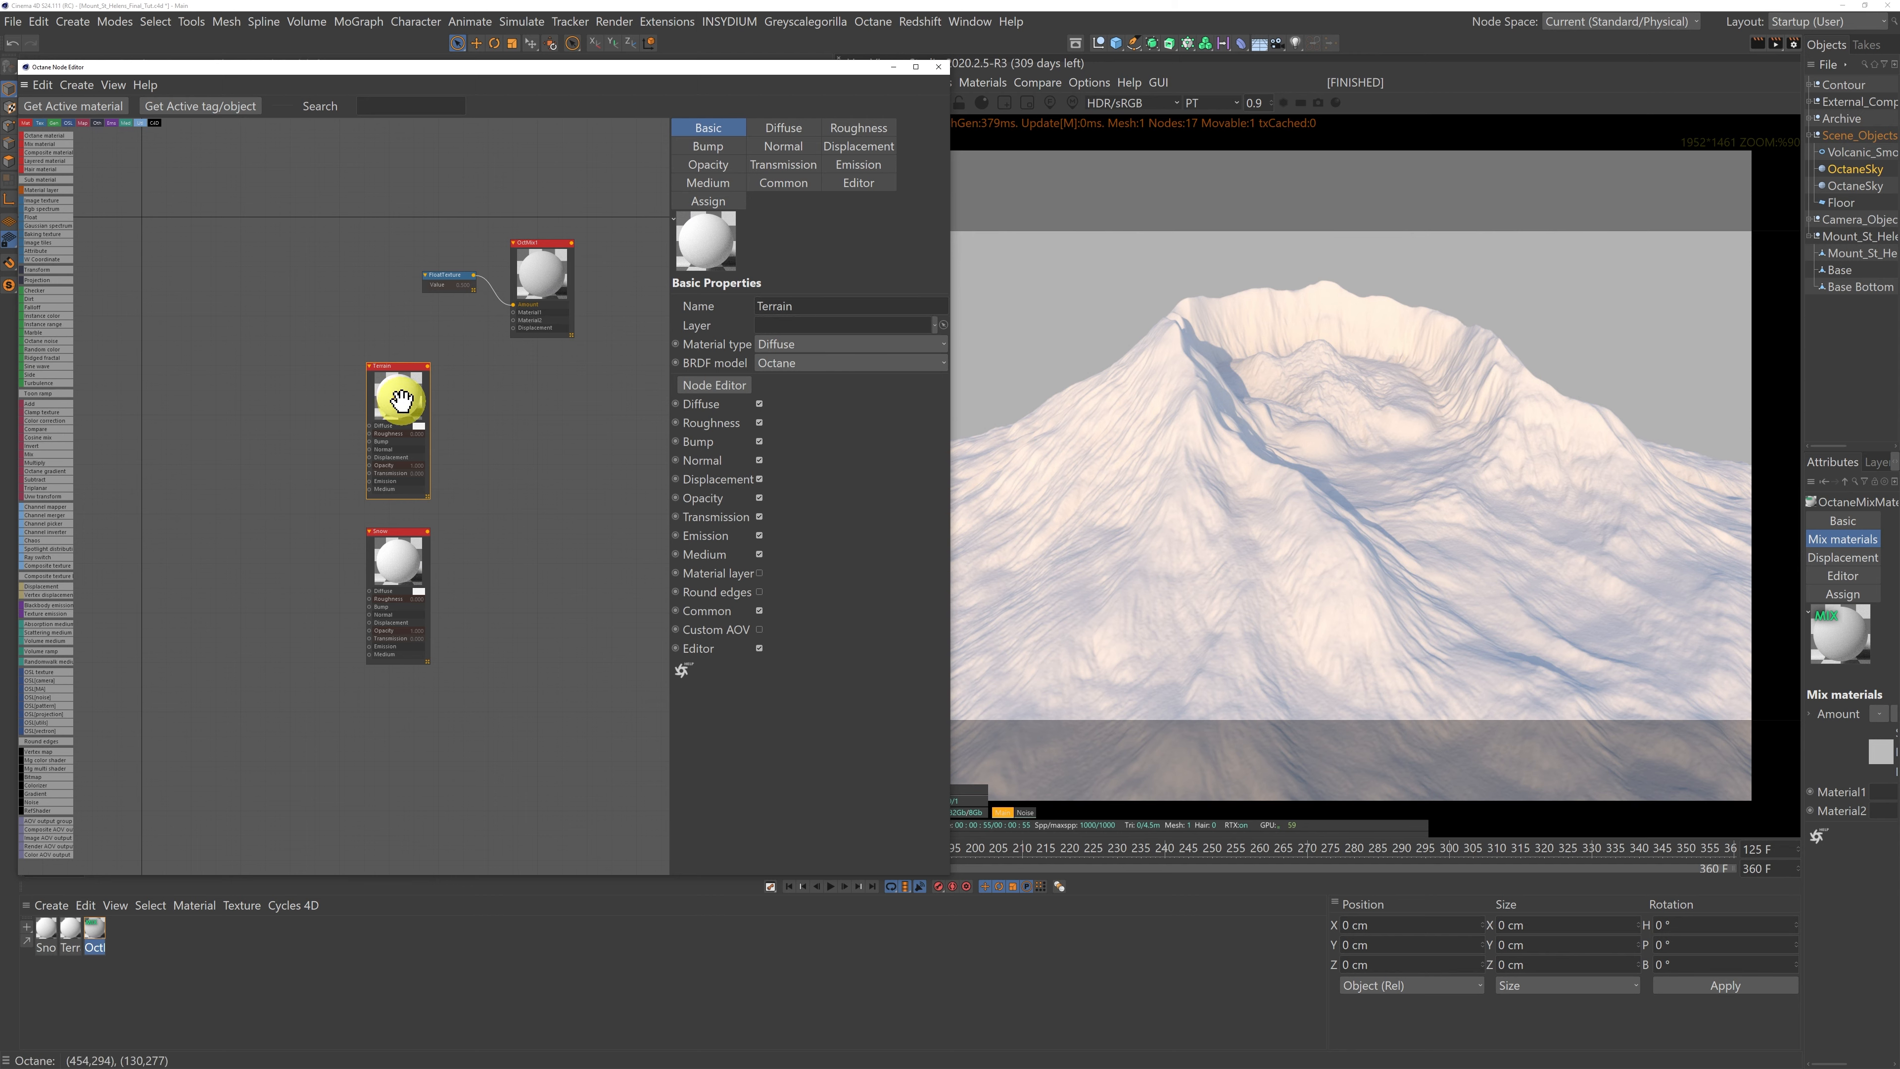
Step: Give Terrain a blue diffuse colour (H 231°, S 83%) and connect Terrain as Material1 and Snow as Material2 of the mix material
click(782, 129)
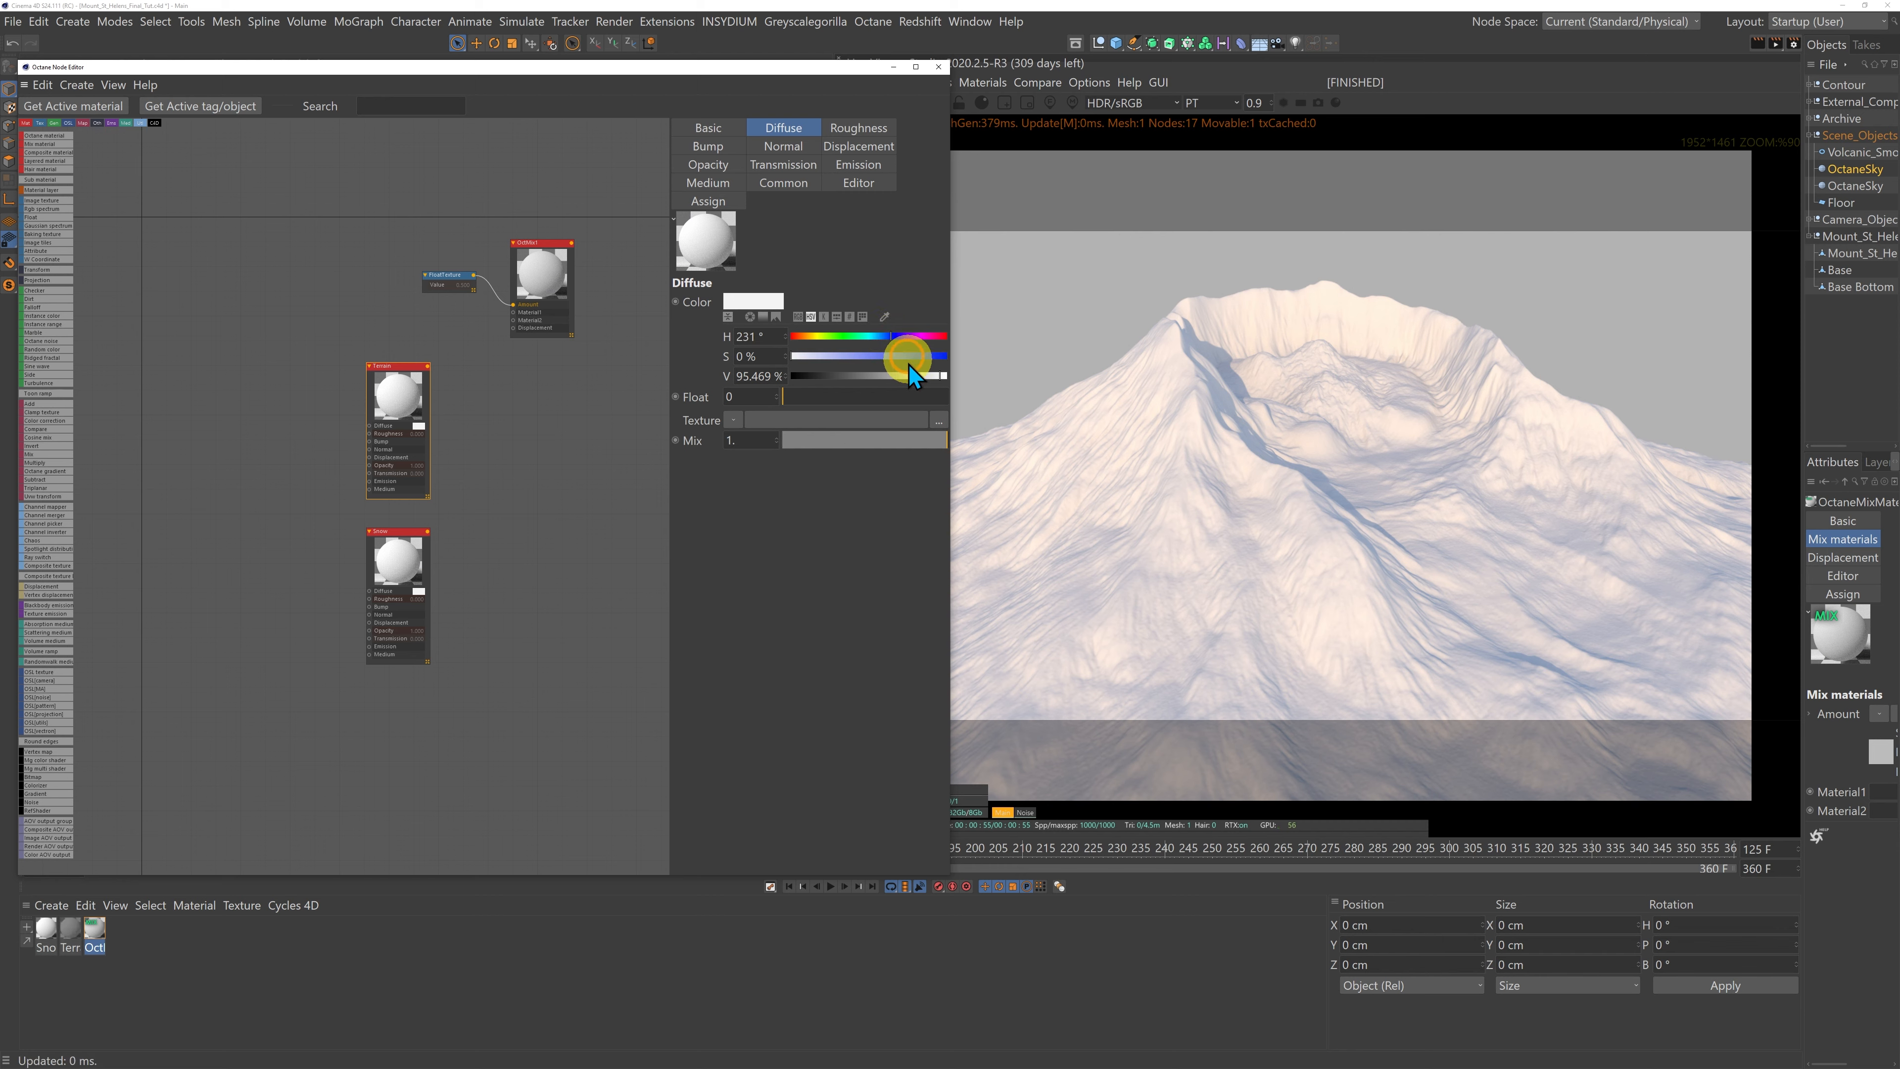
drag(902, 358, 922, 358)
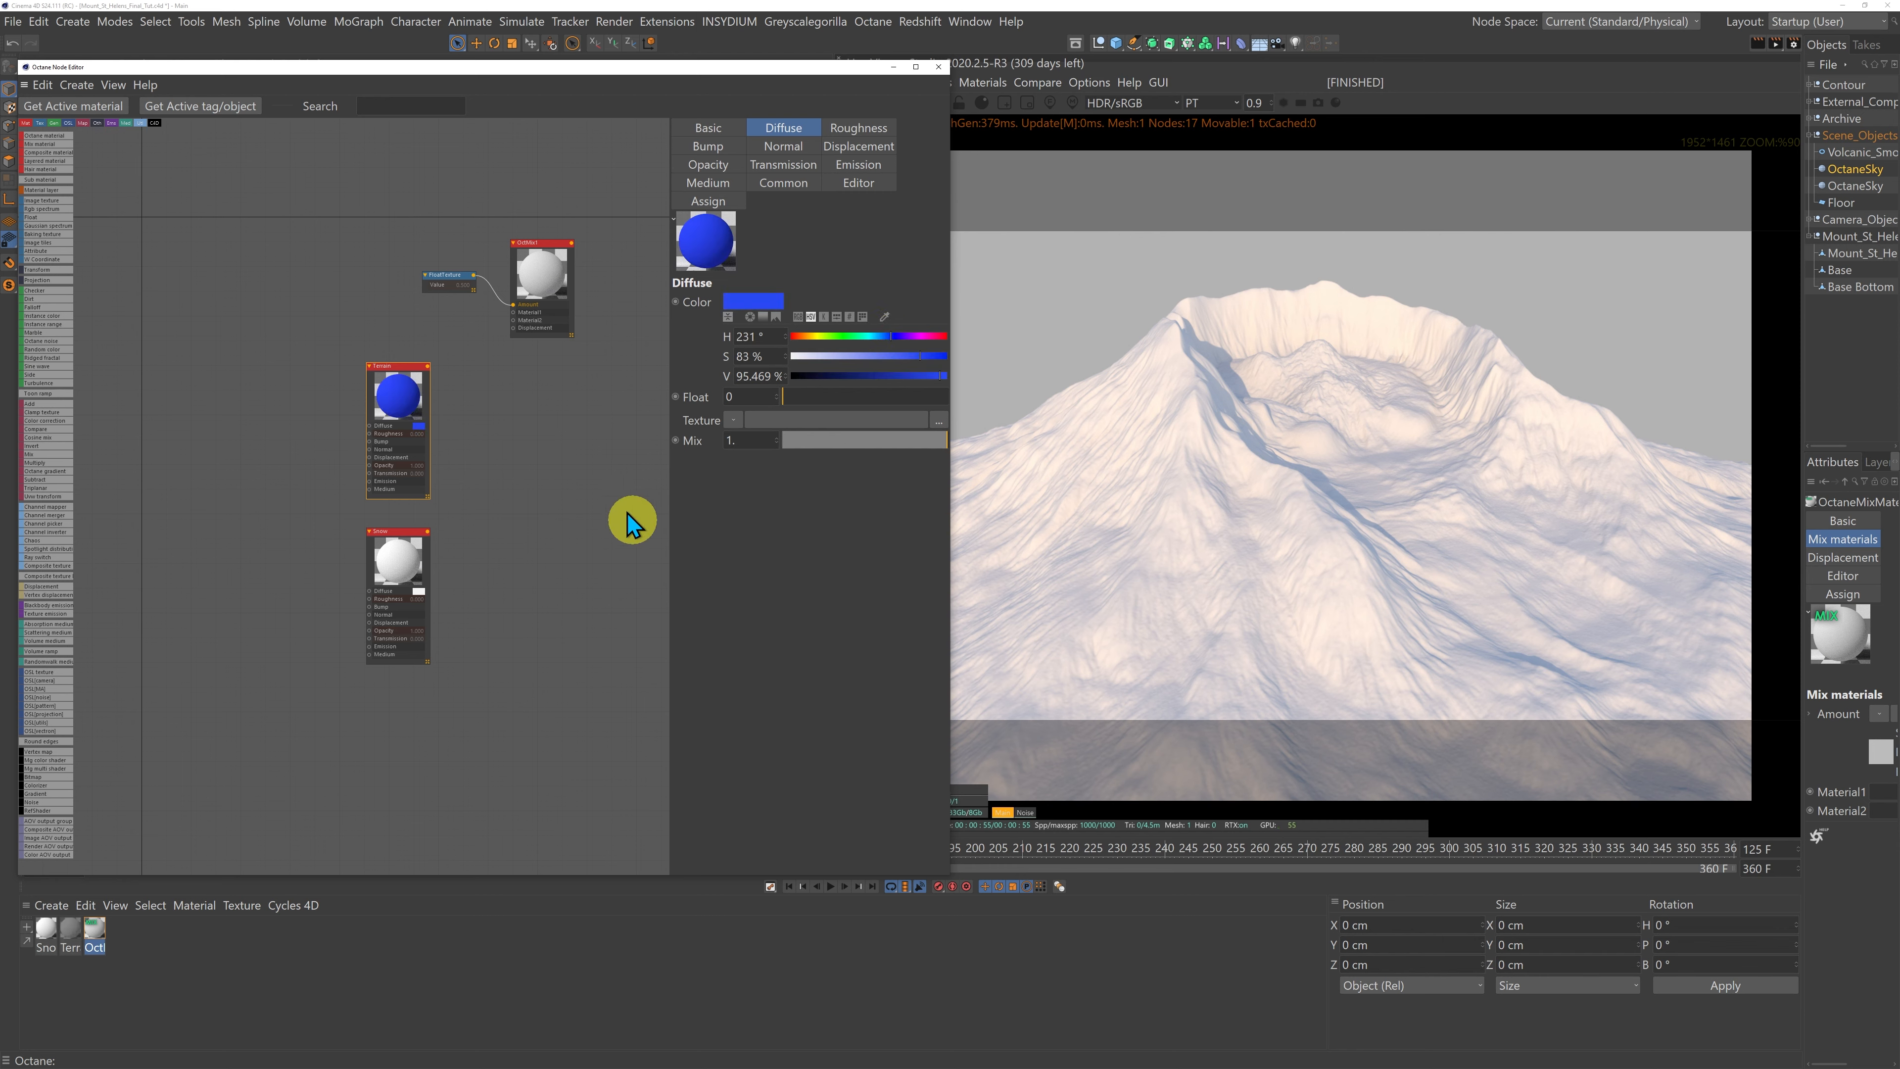
drag(527, 242, 585, 302)
drag(427, 532, 572, 380)
drag(427, 366, 572, 380)
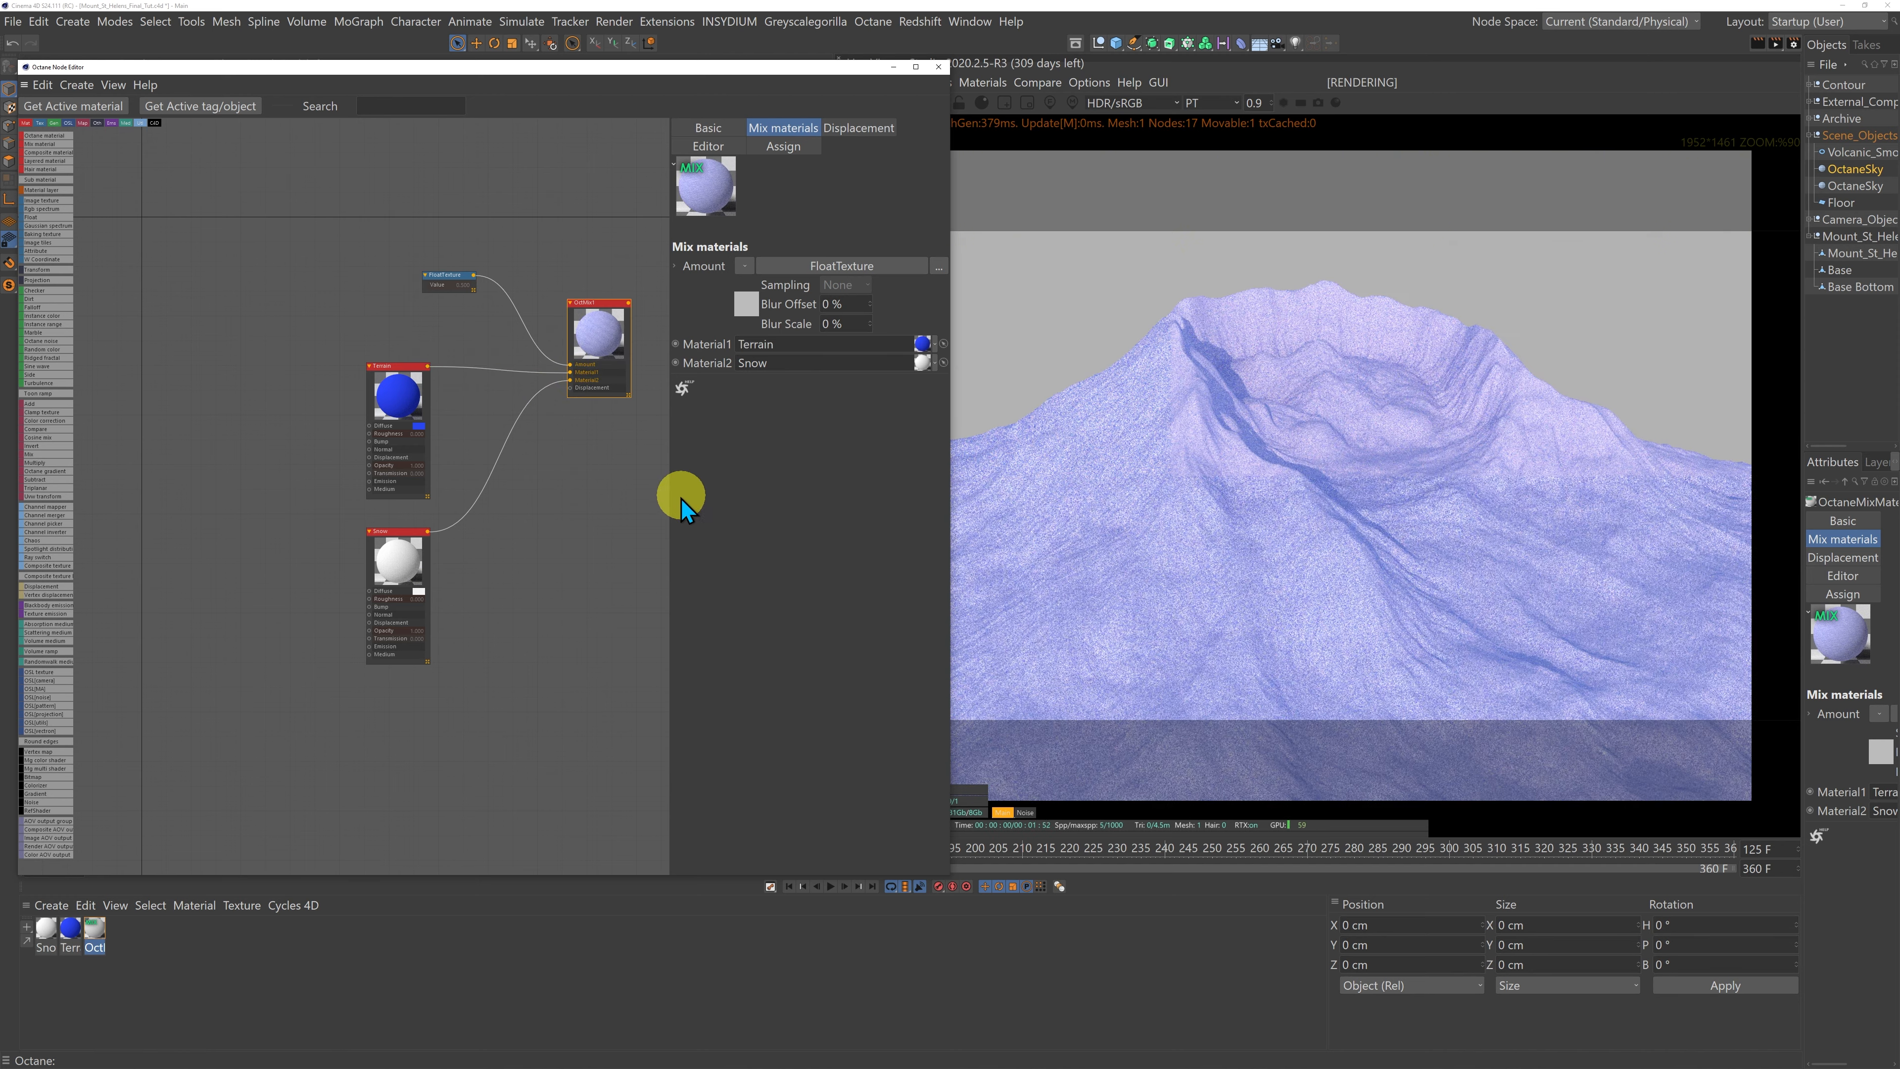
Step: Move the Terrain and Snow nodes closer to the mix material and delete the FloatTexture node
click(448, 284)
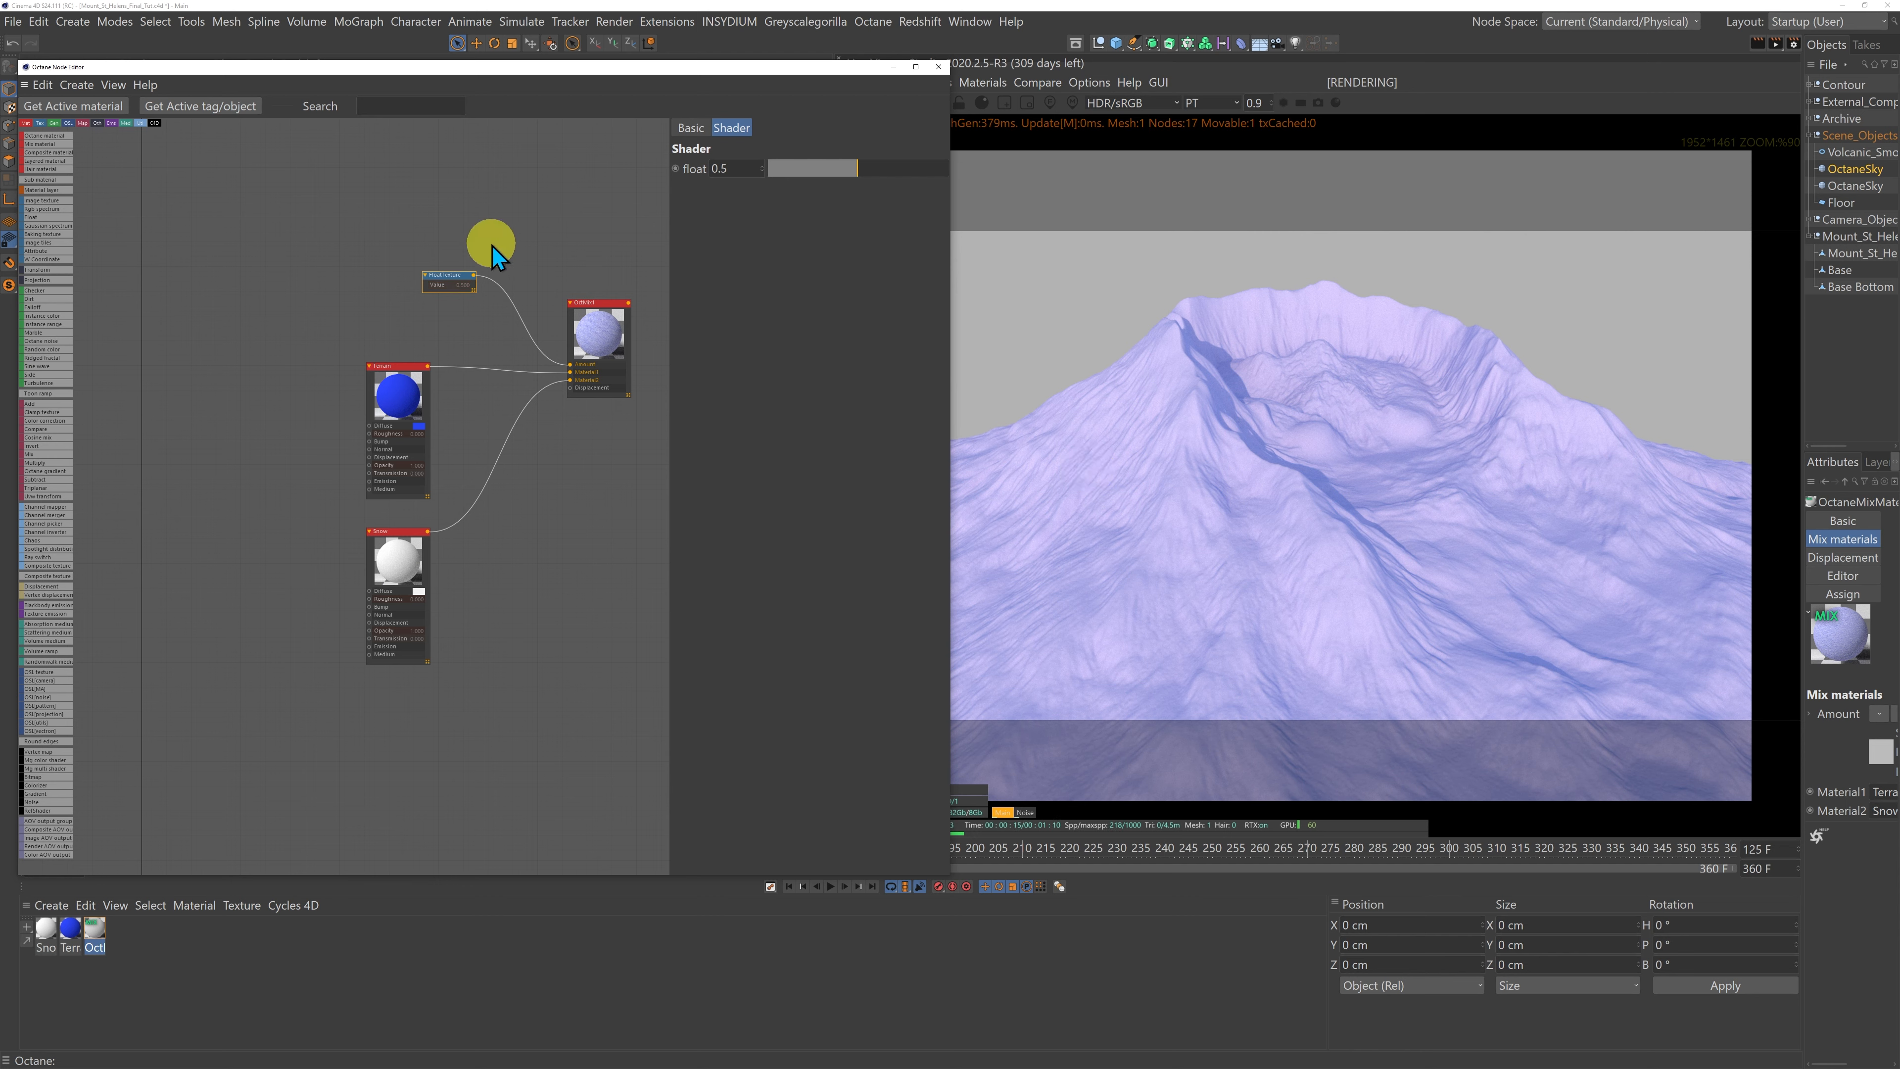
drag(398, 543, 449, 562)
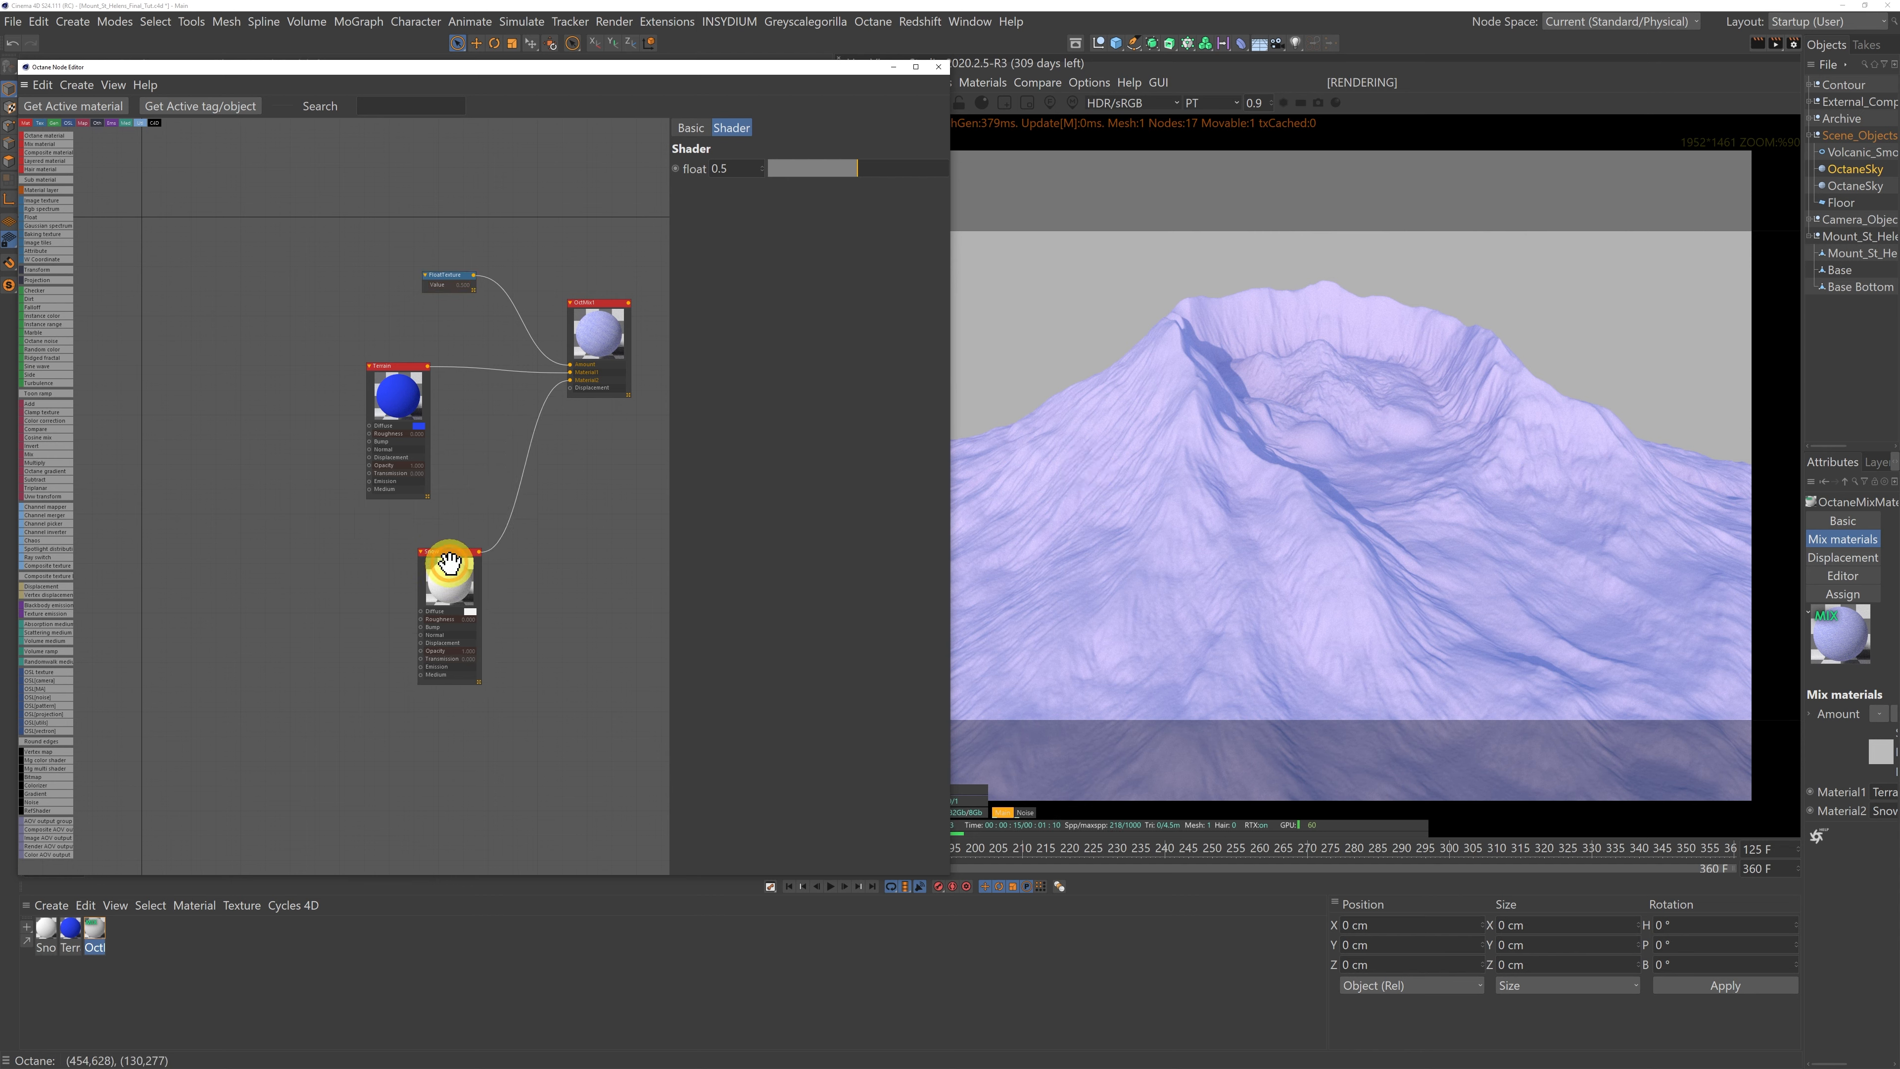
drag(396, 393, 446, 422)
click(439, 285)
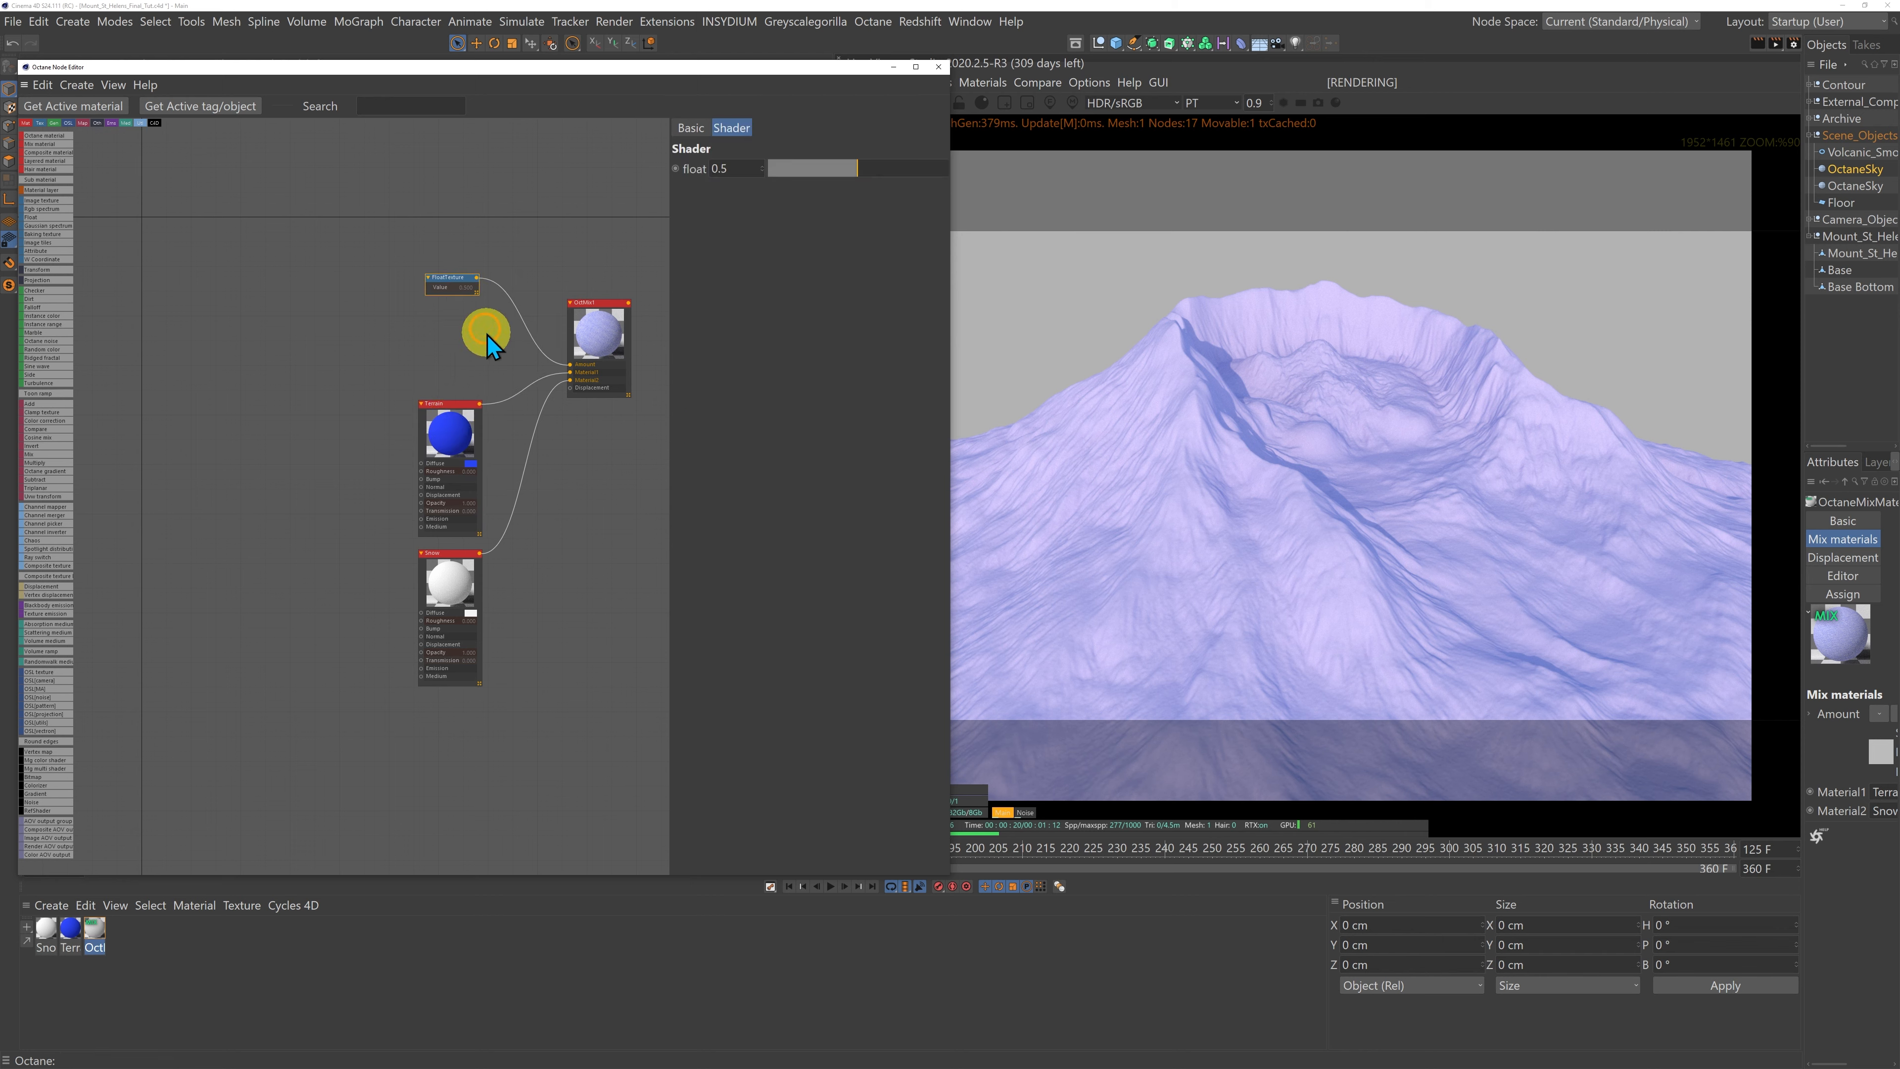
key(Delete)
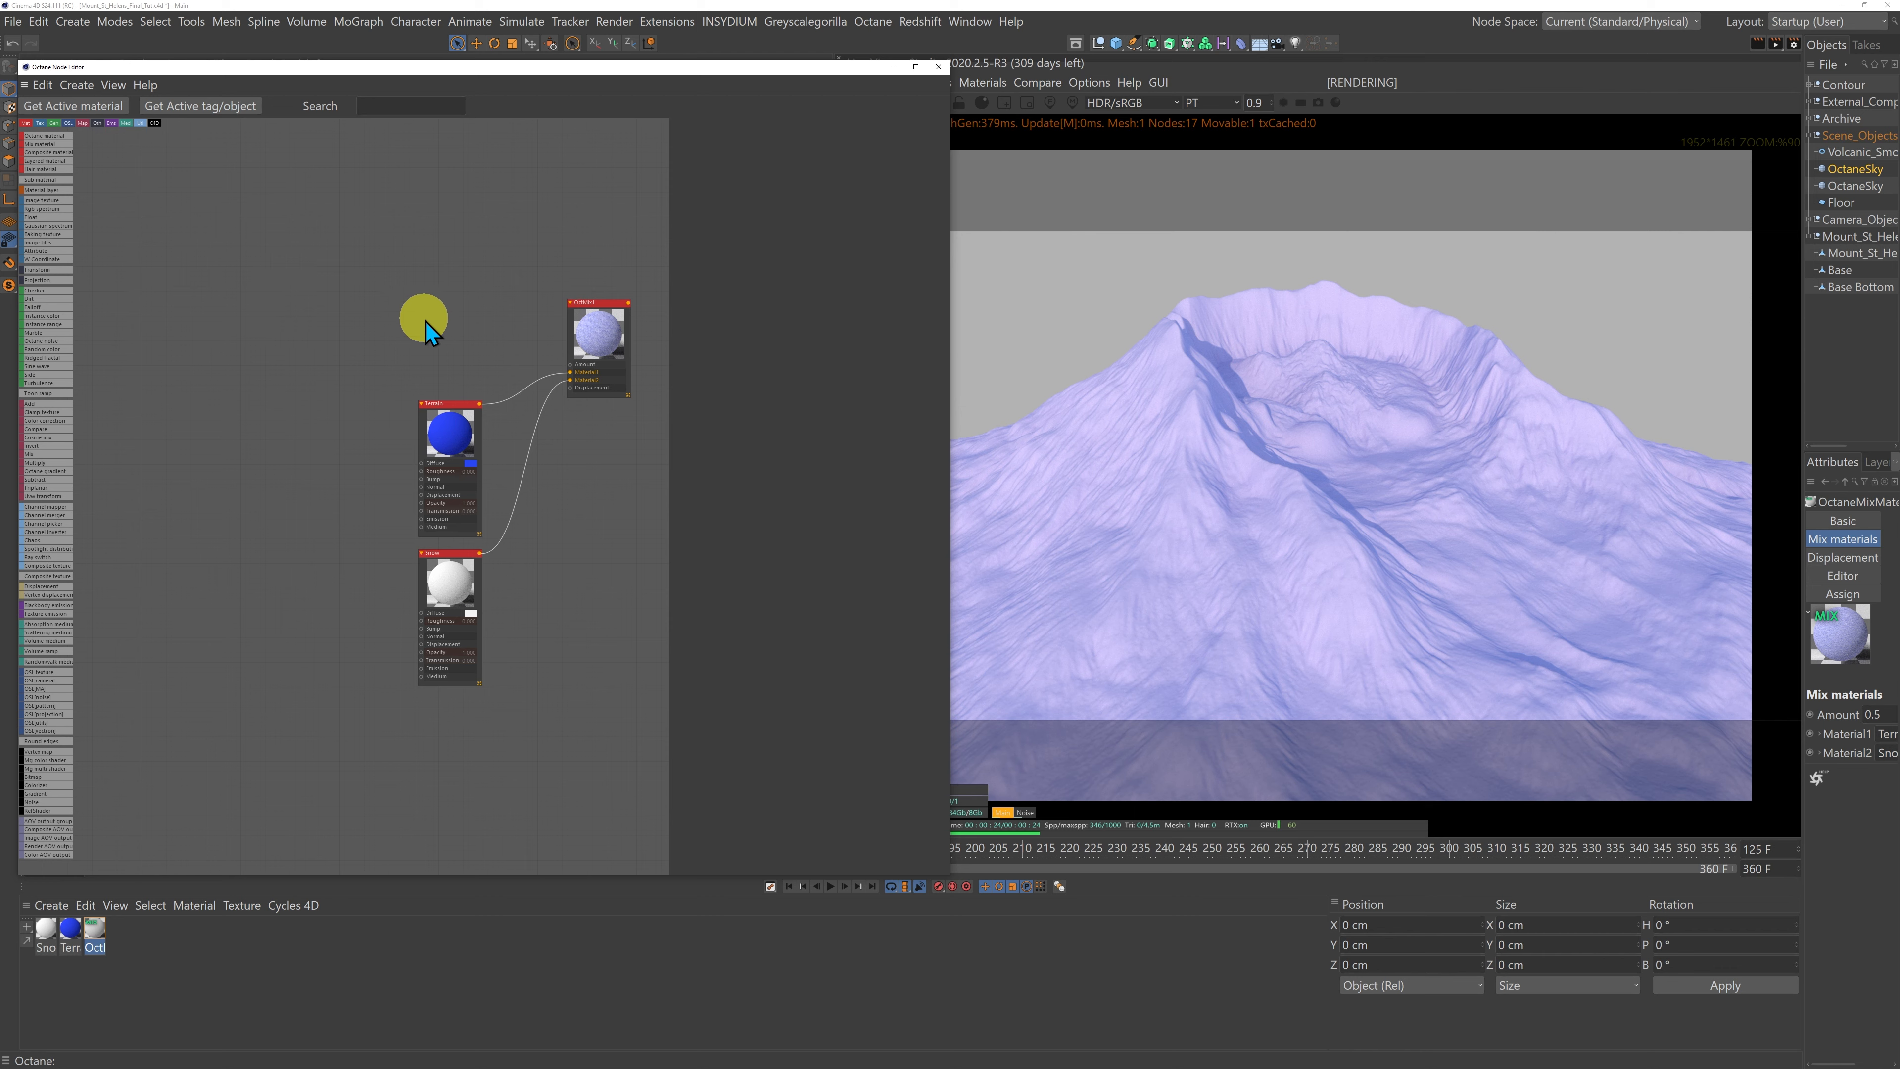
Step: Add two Dirt nodes to the graph and connect the upper one to the mix material's Amount input
drag(30, 301, 225, 241)
drag(30, 301, 245, 352)
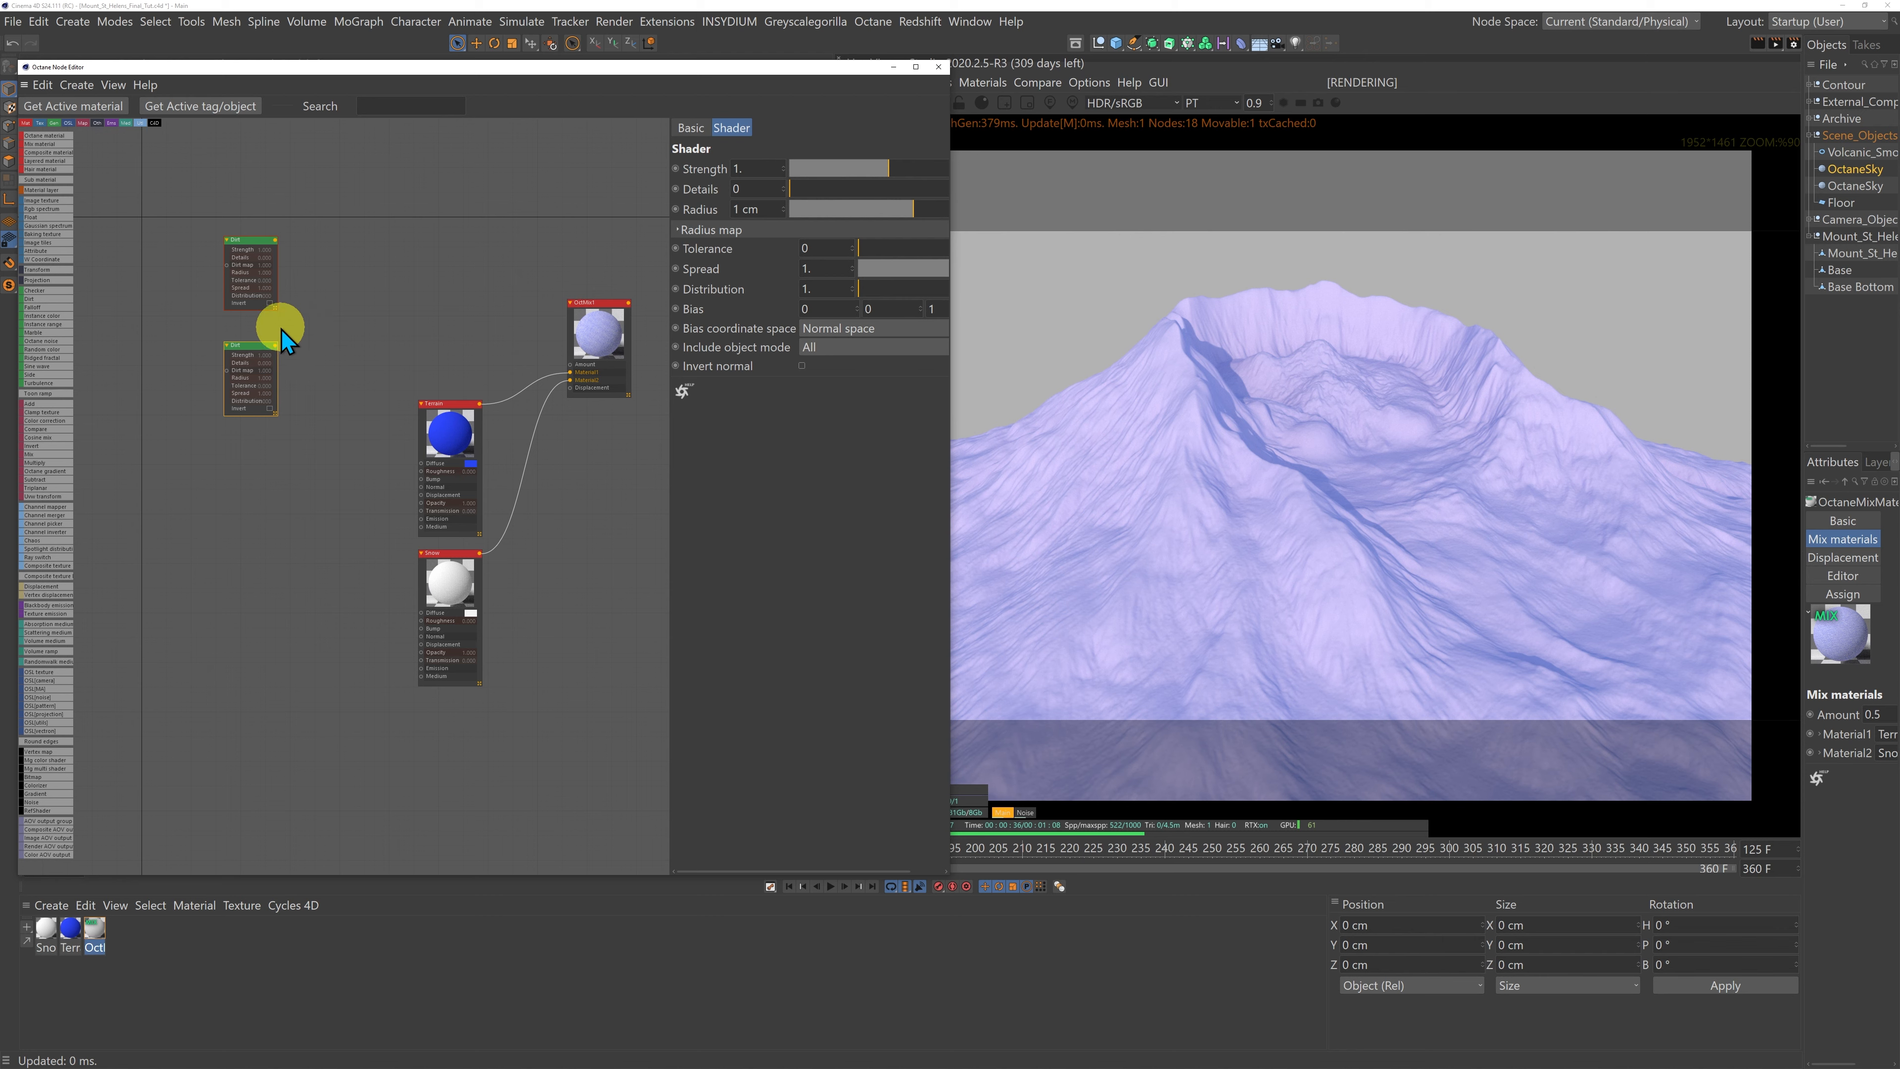
click(247, 241)
drag(247, 241, 248, 253)
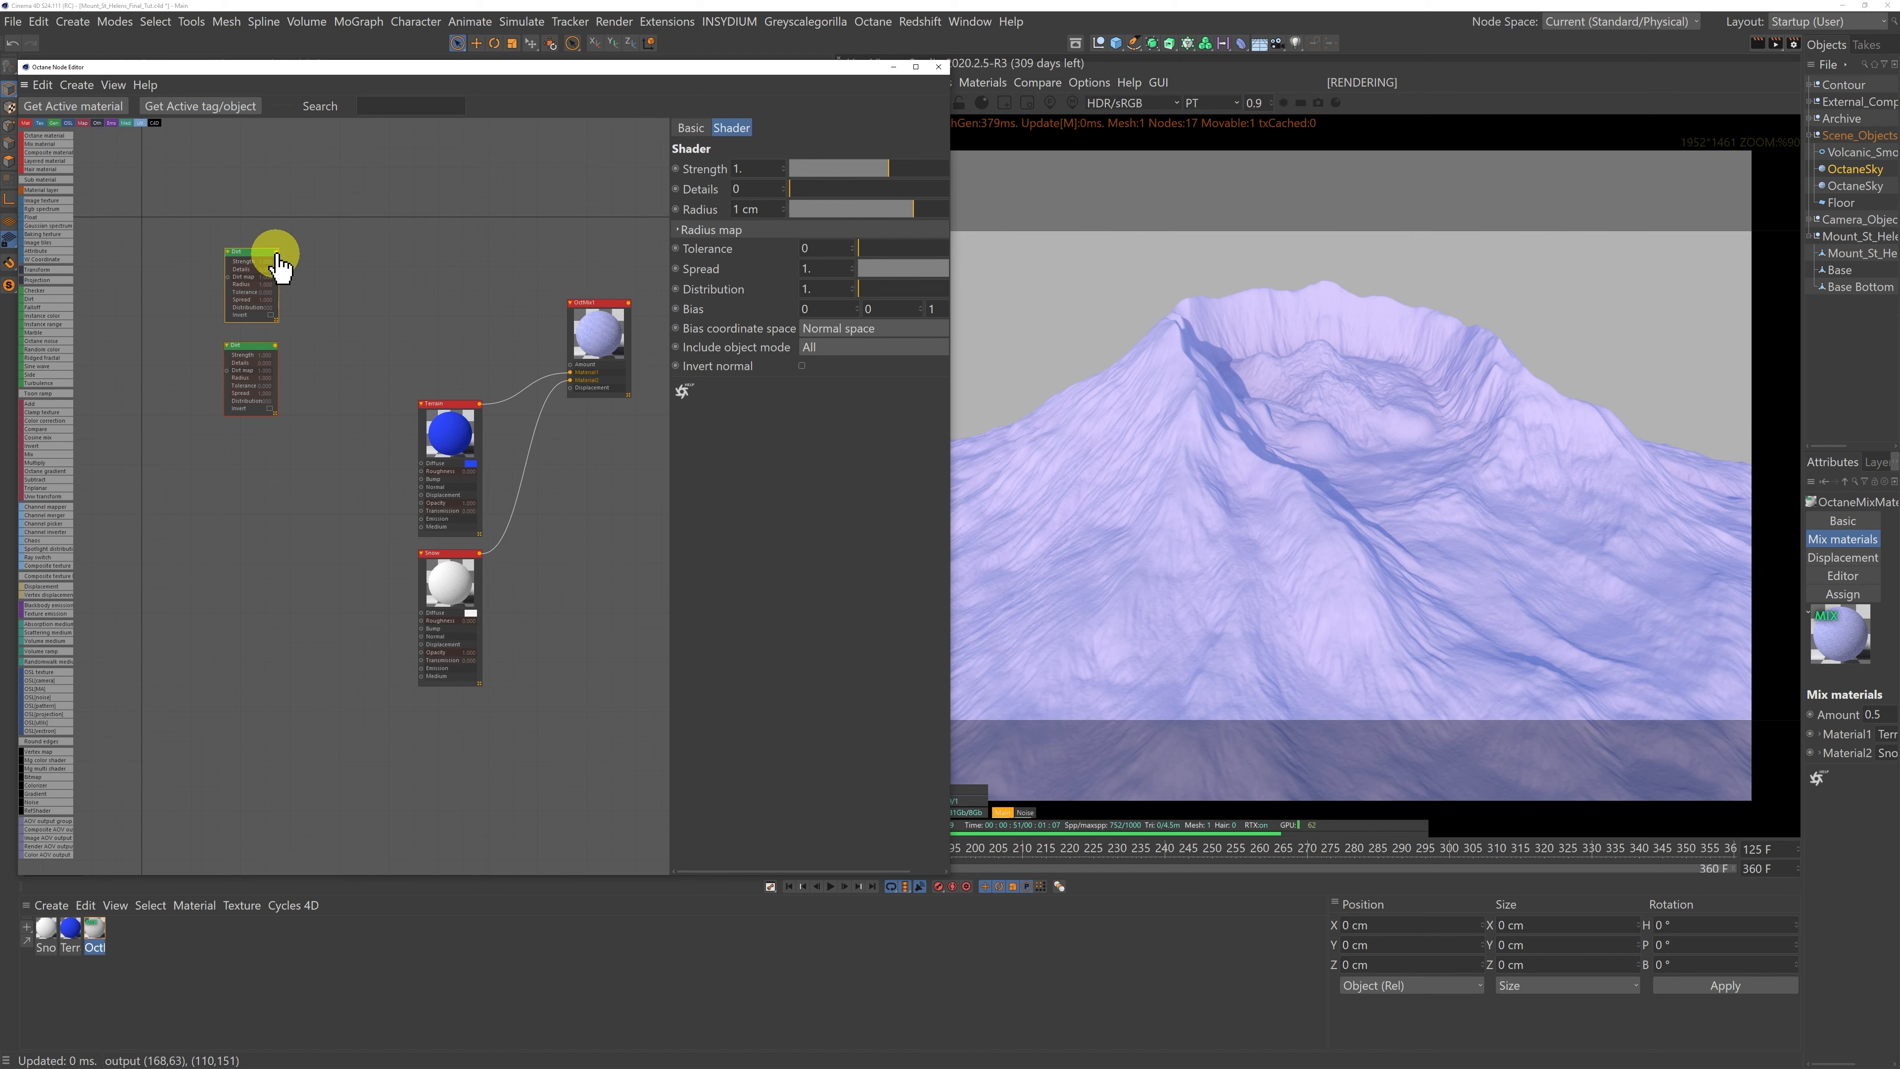
drag(276, 255, 570, 366)
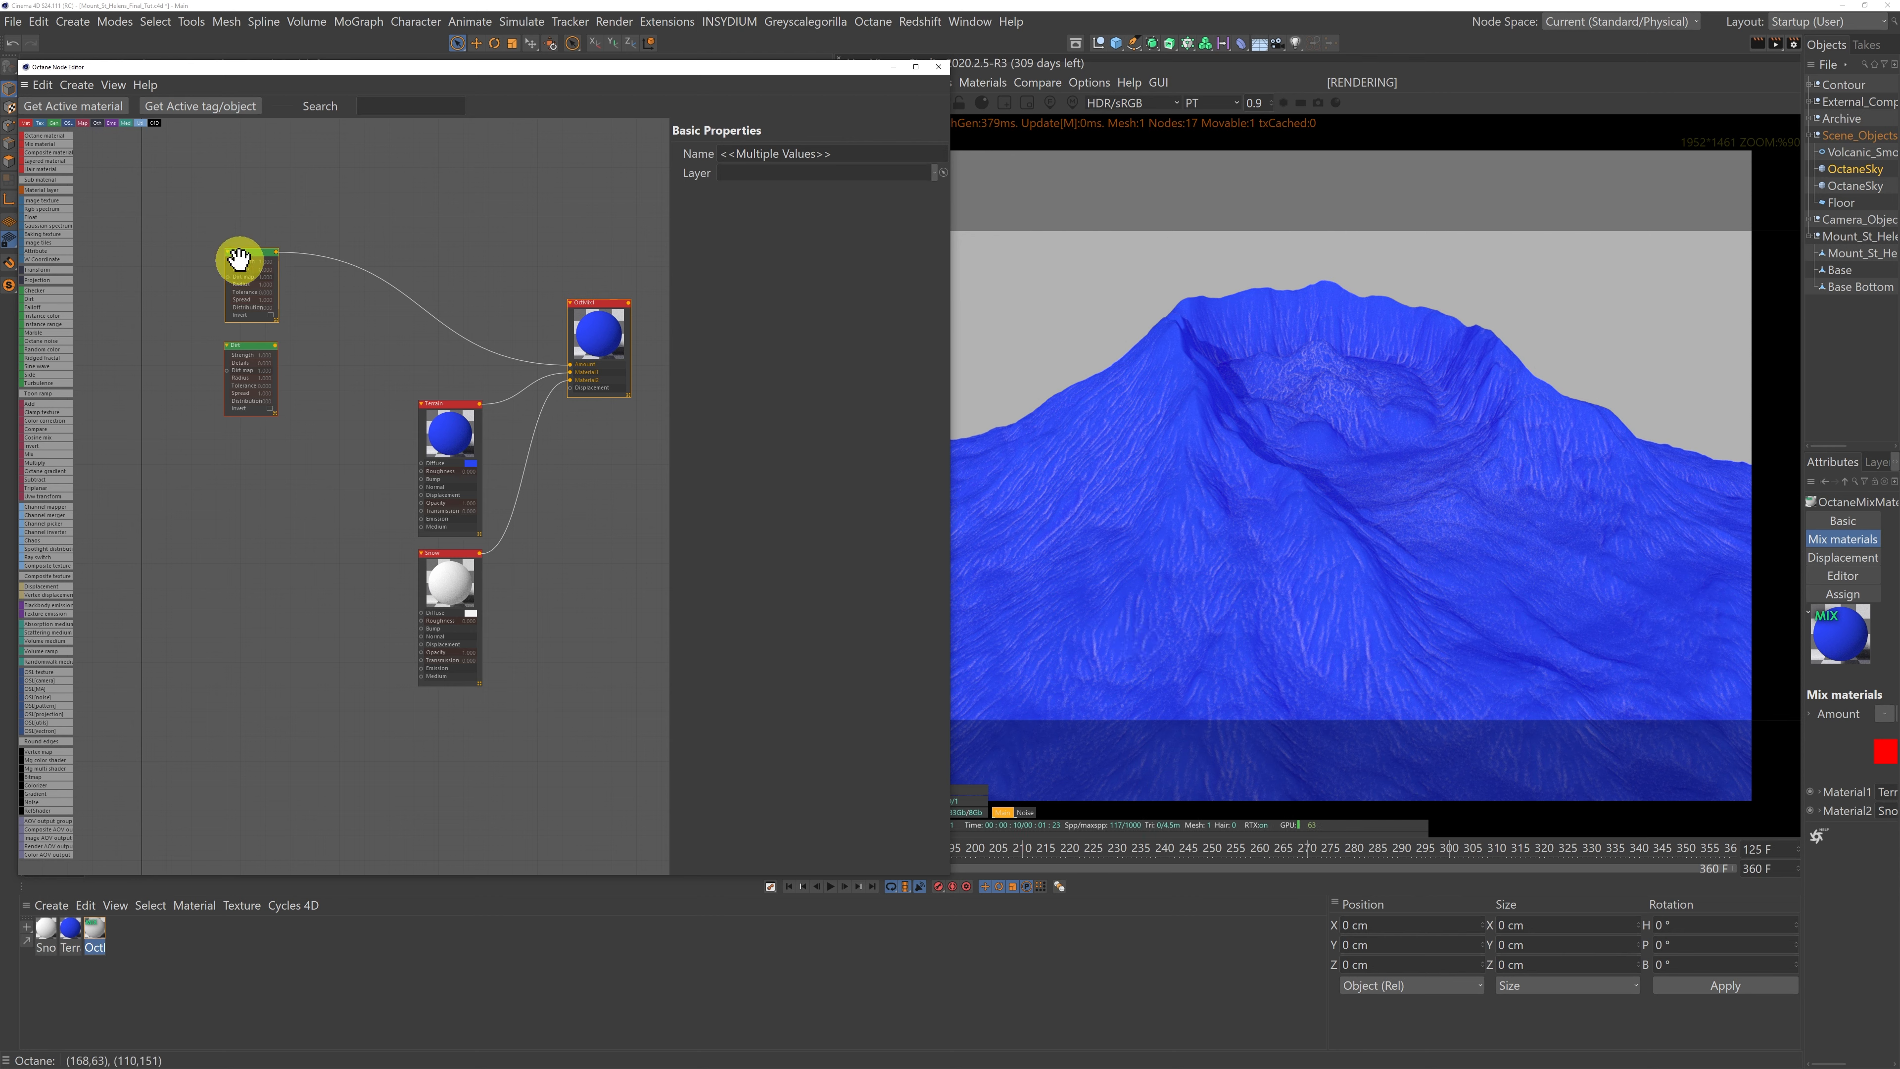
drag(244, 257, 285, 253)
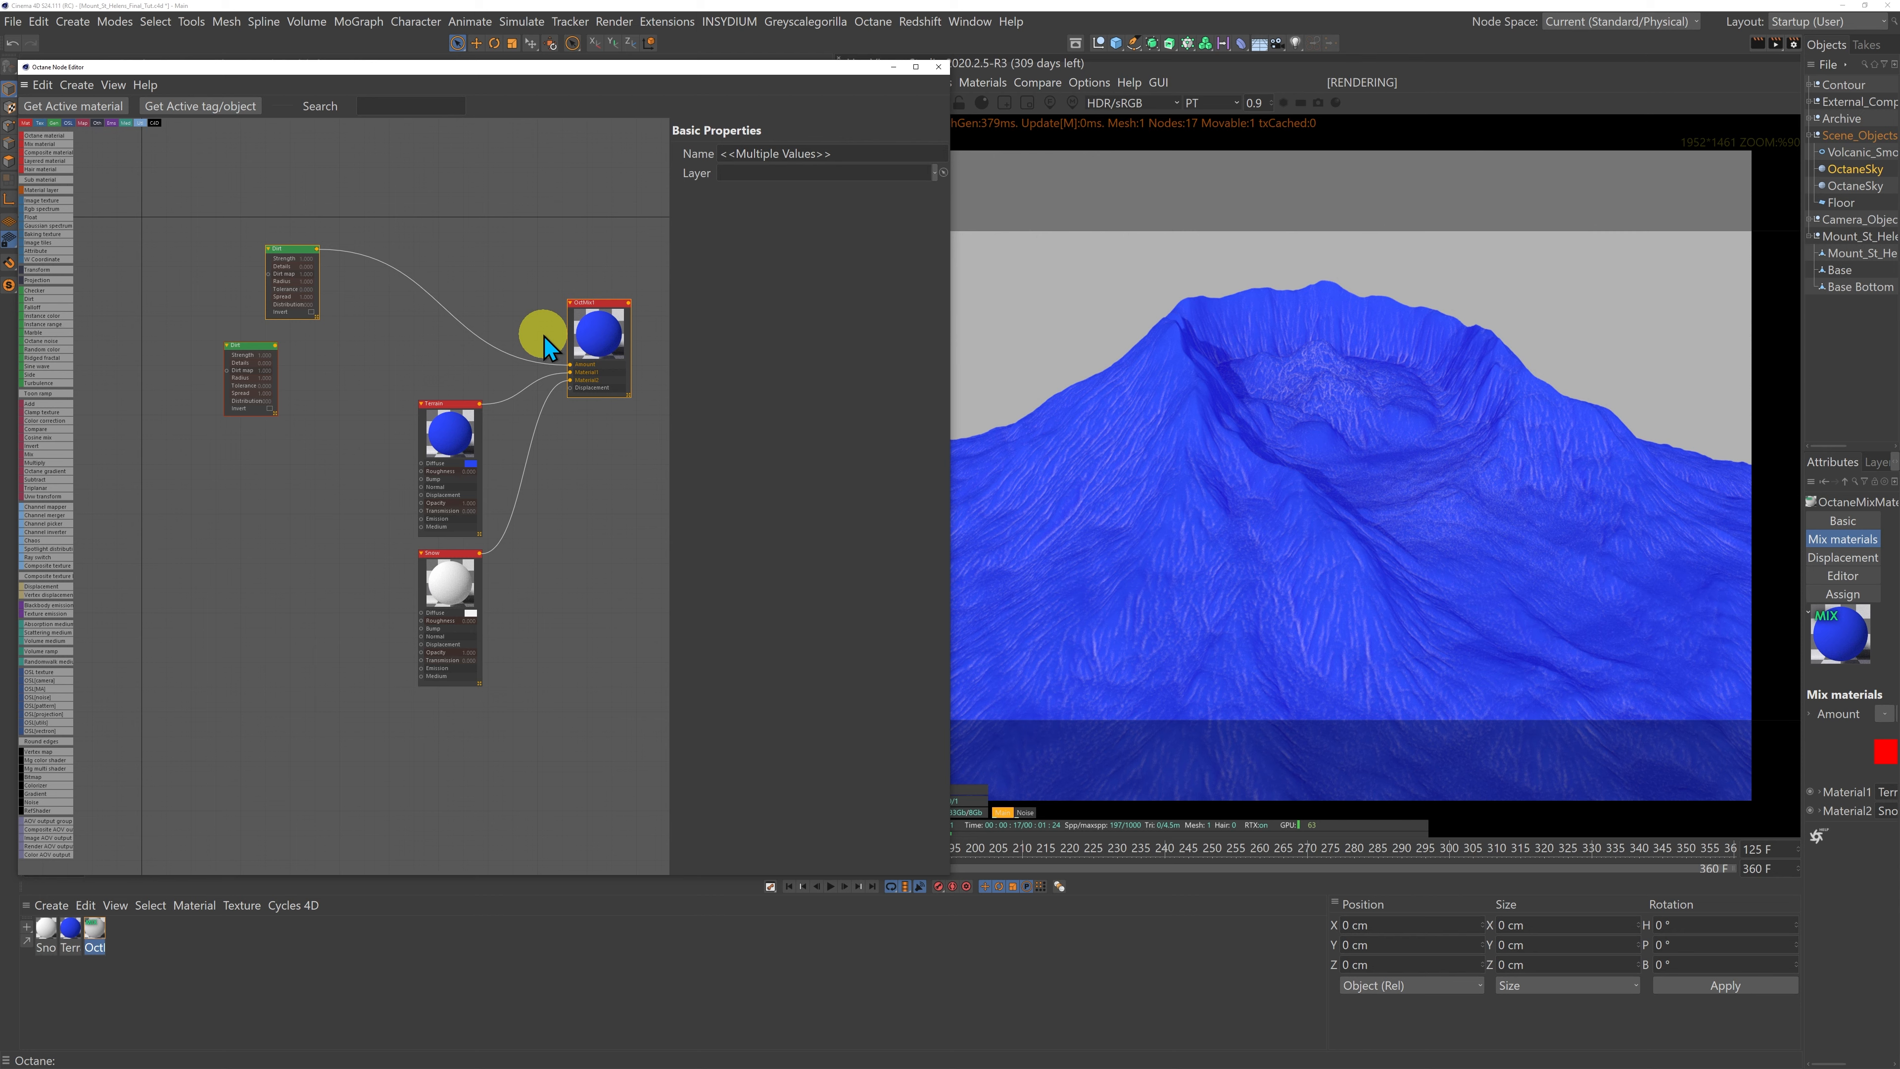
mouse_move(286, 255)
mouse_down()
mouse_move(310, 247)
mouse_move(284, 258)
mouse_up()
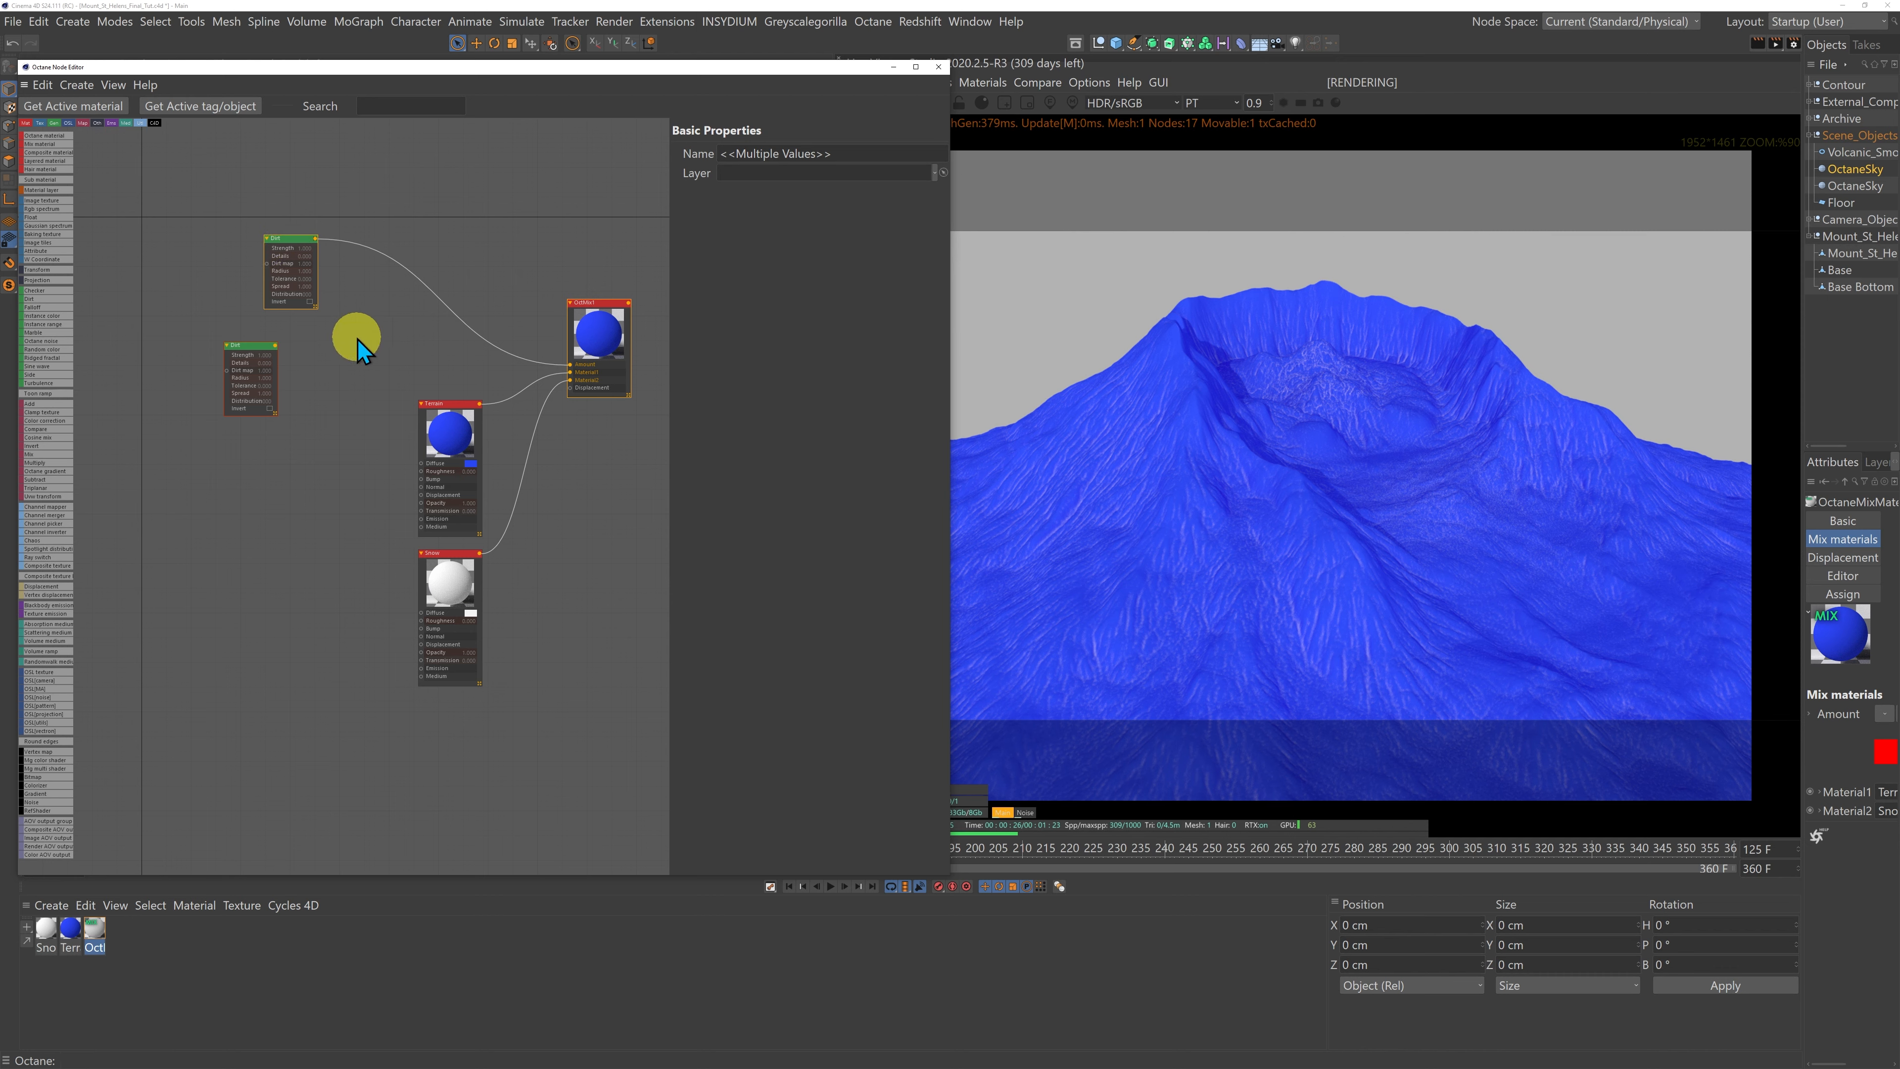
Step: Set the upper Dirt node to Strength 10, Details 4 and Radius 40 cm, and enable Invert normal
click(289, 263)
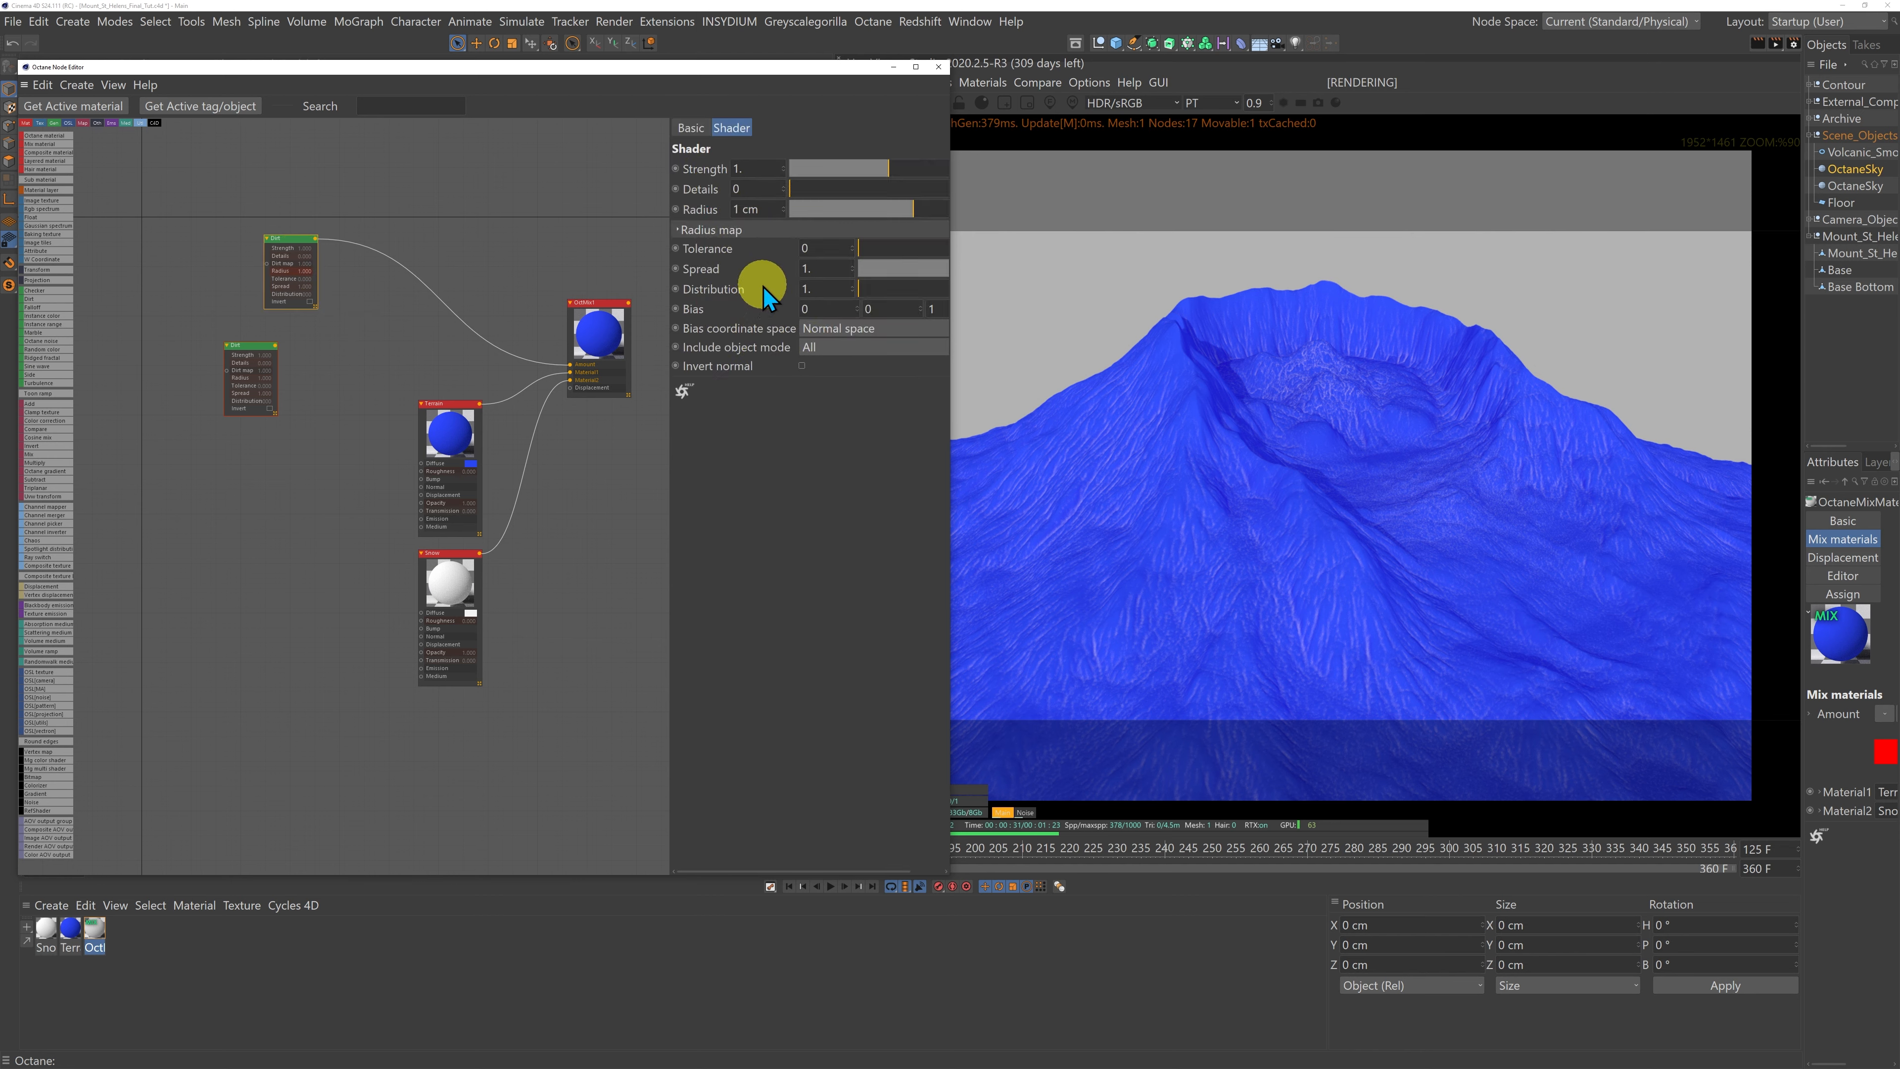
drag(890, 168, 1128, 176)
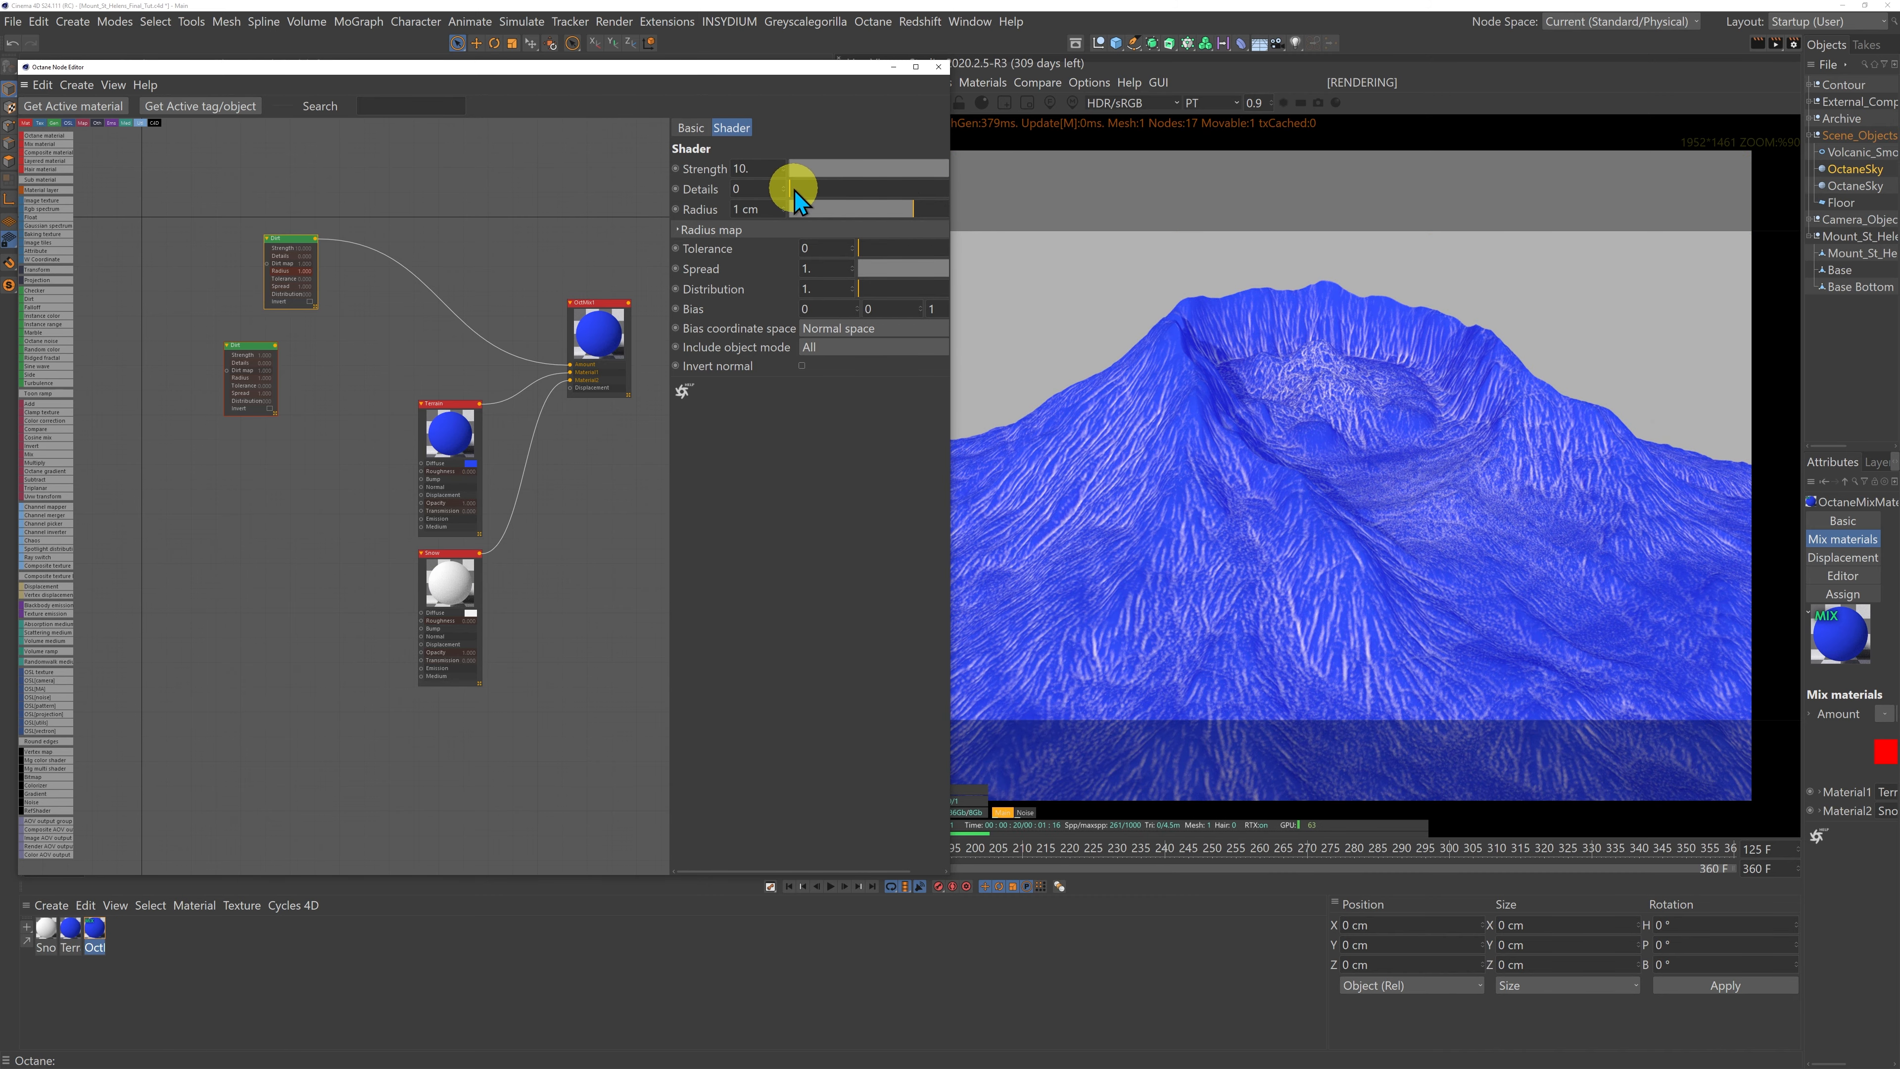
click(757, 189)
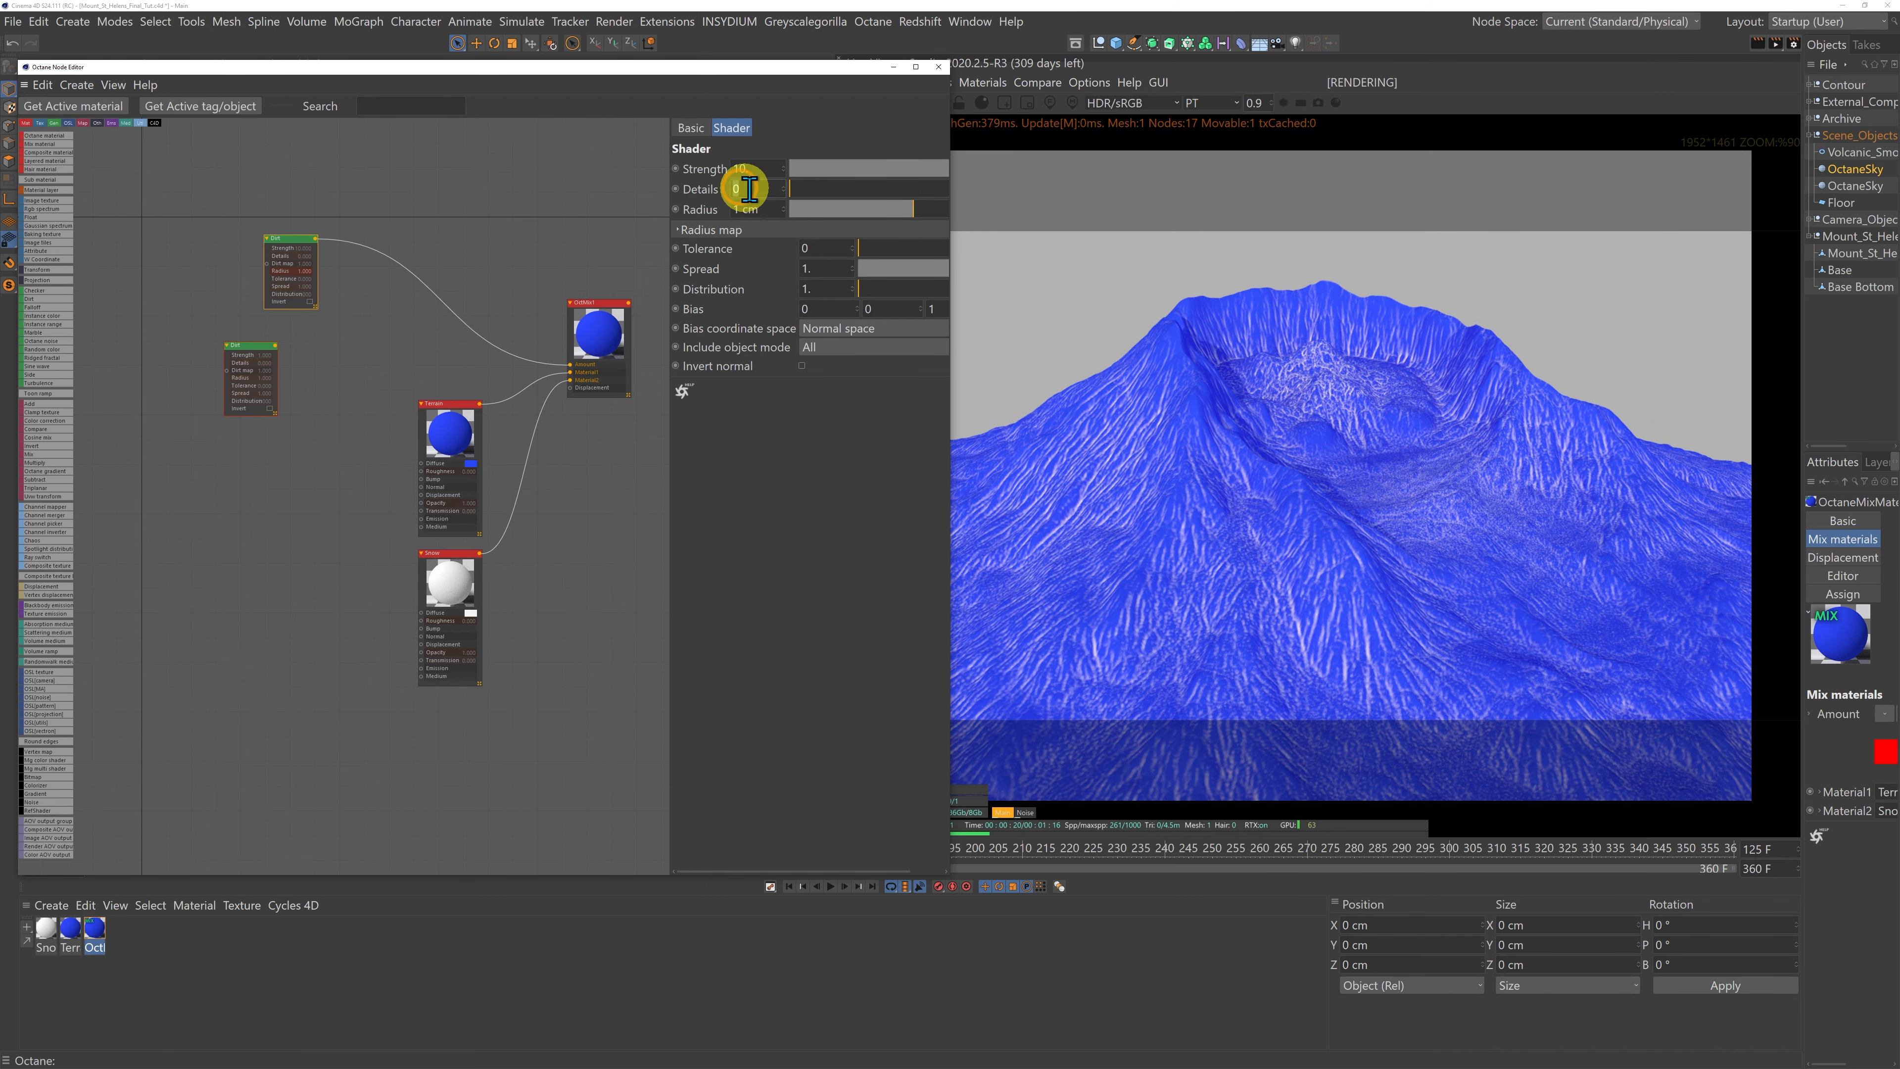
text(4)
key(Return)
key(Tab)
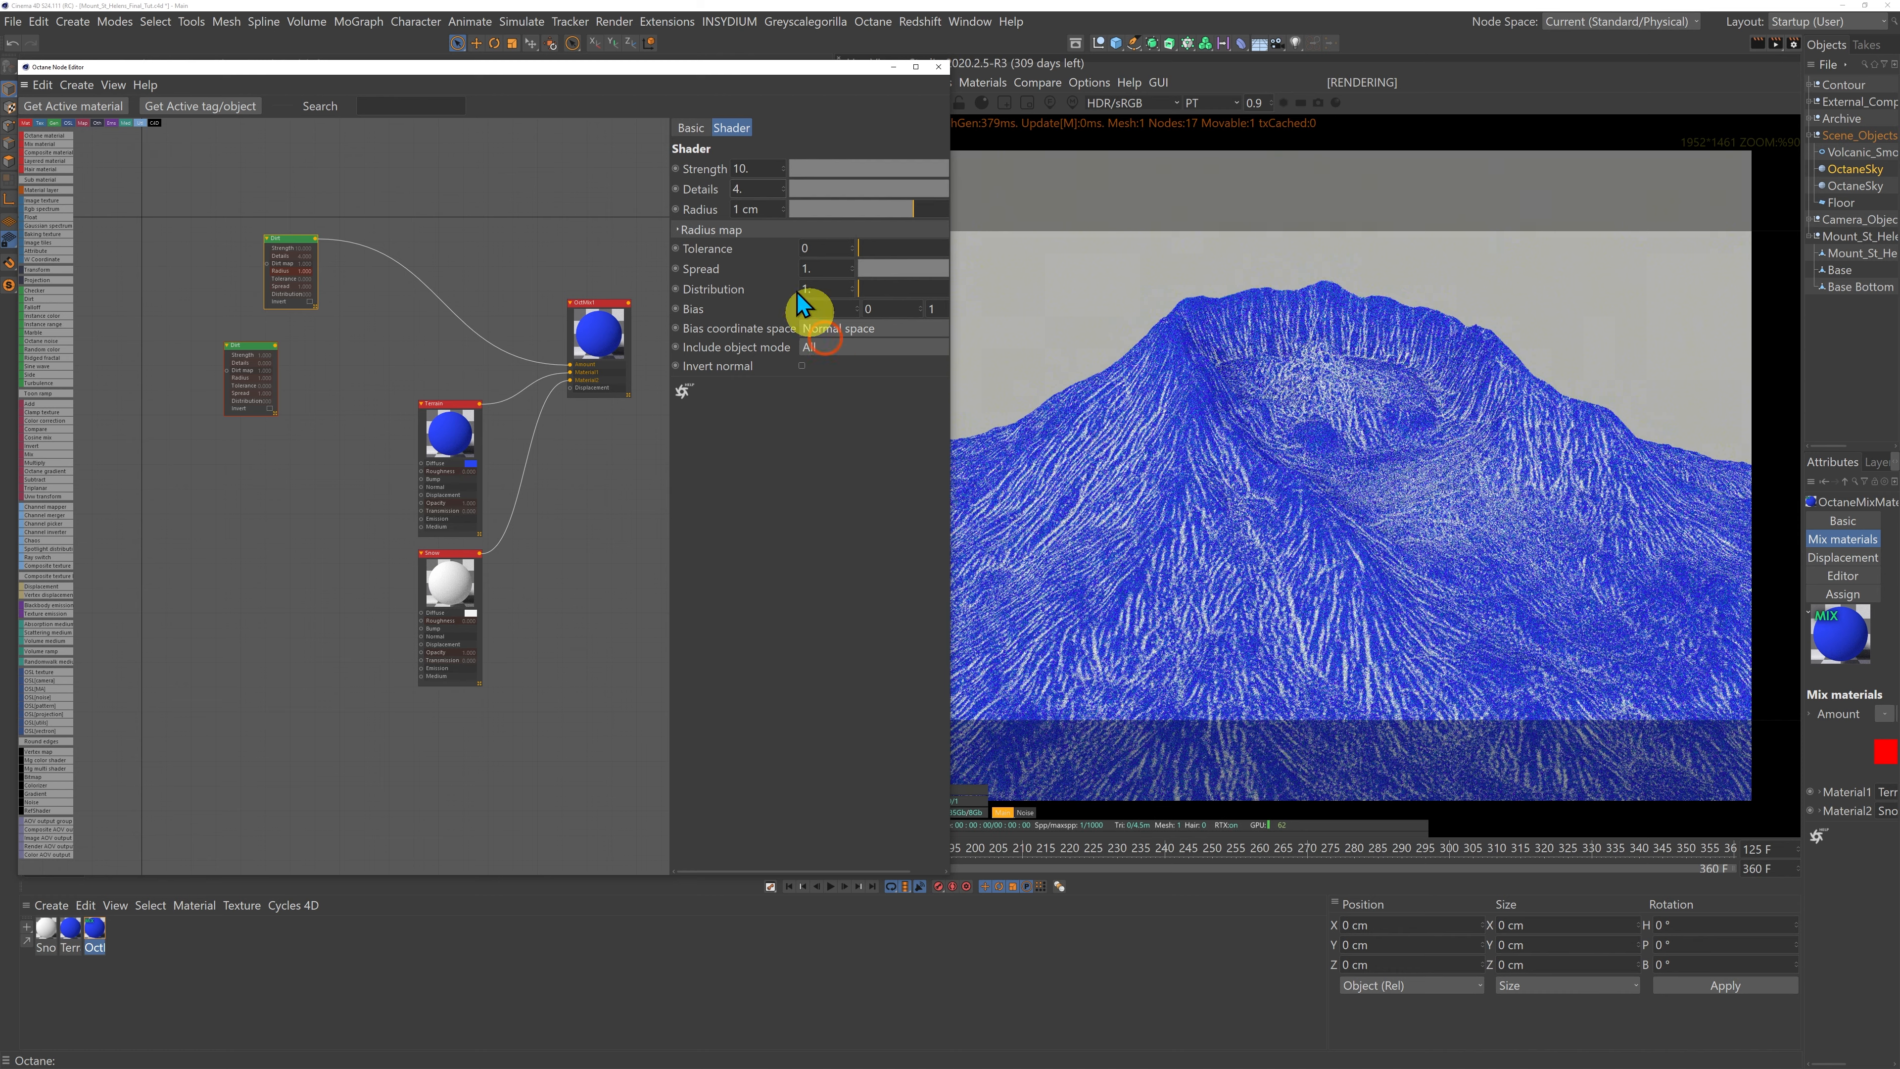
text(40)
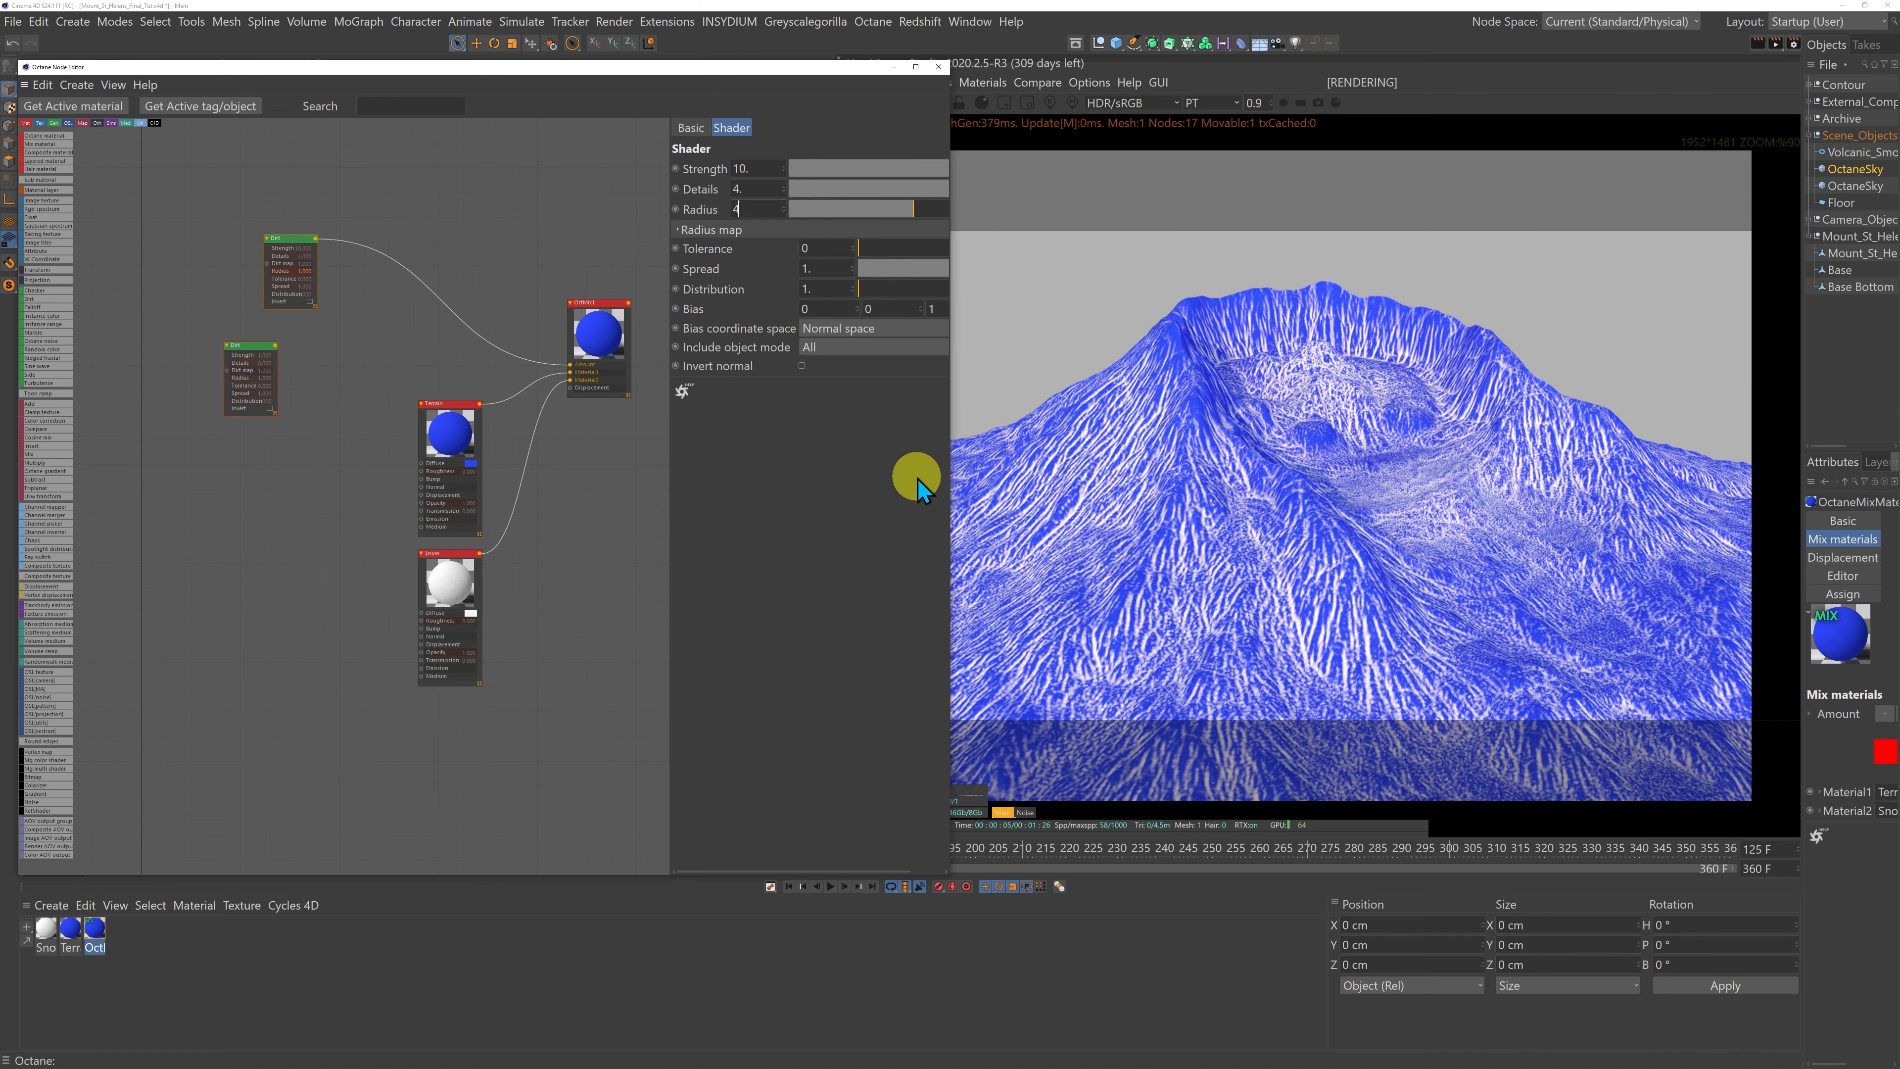
key(Return)
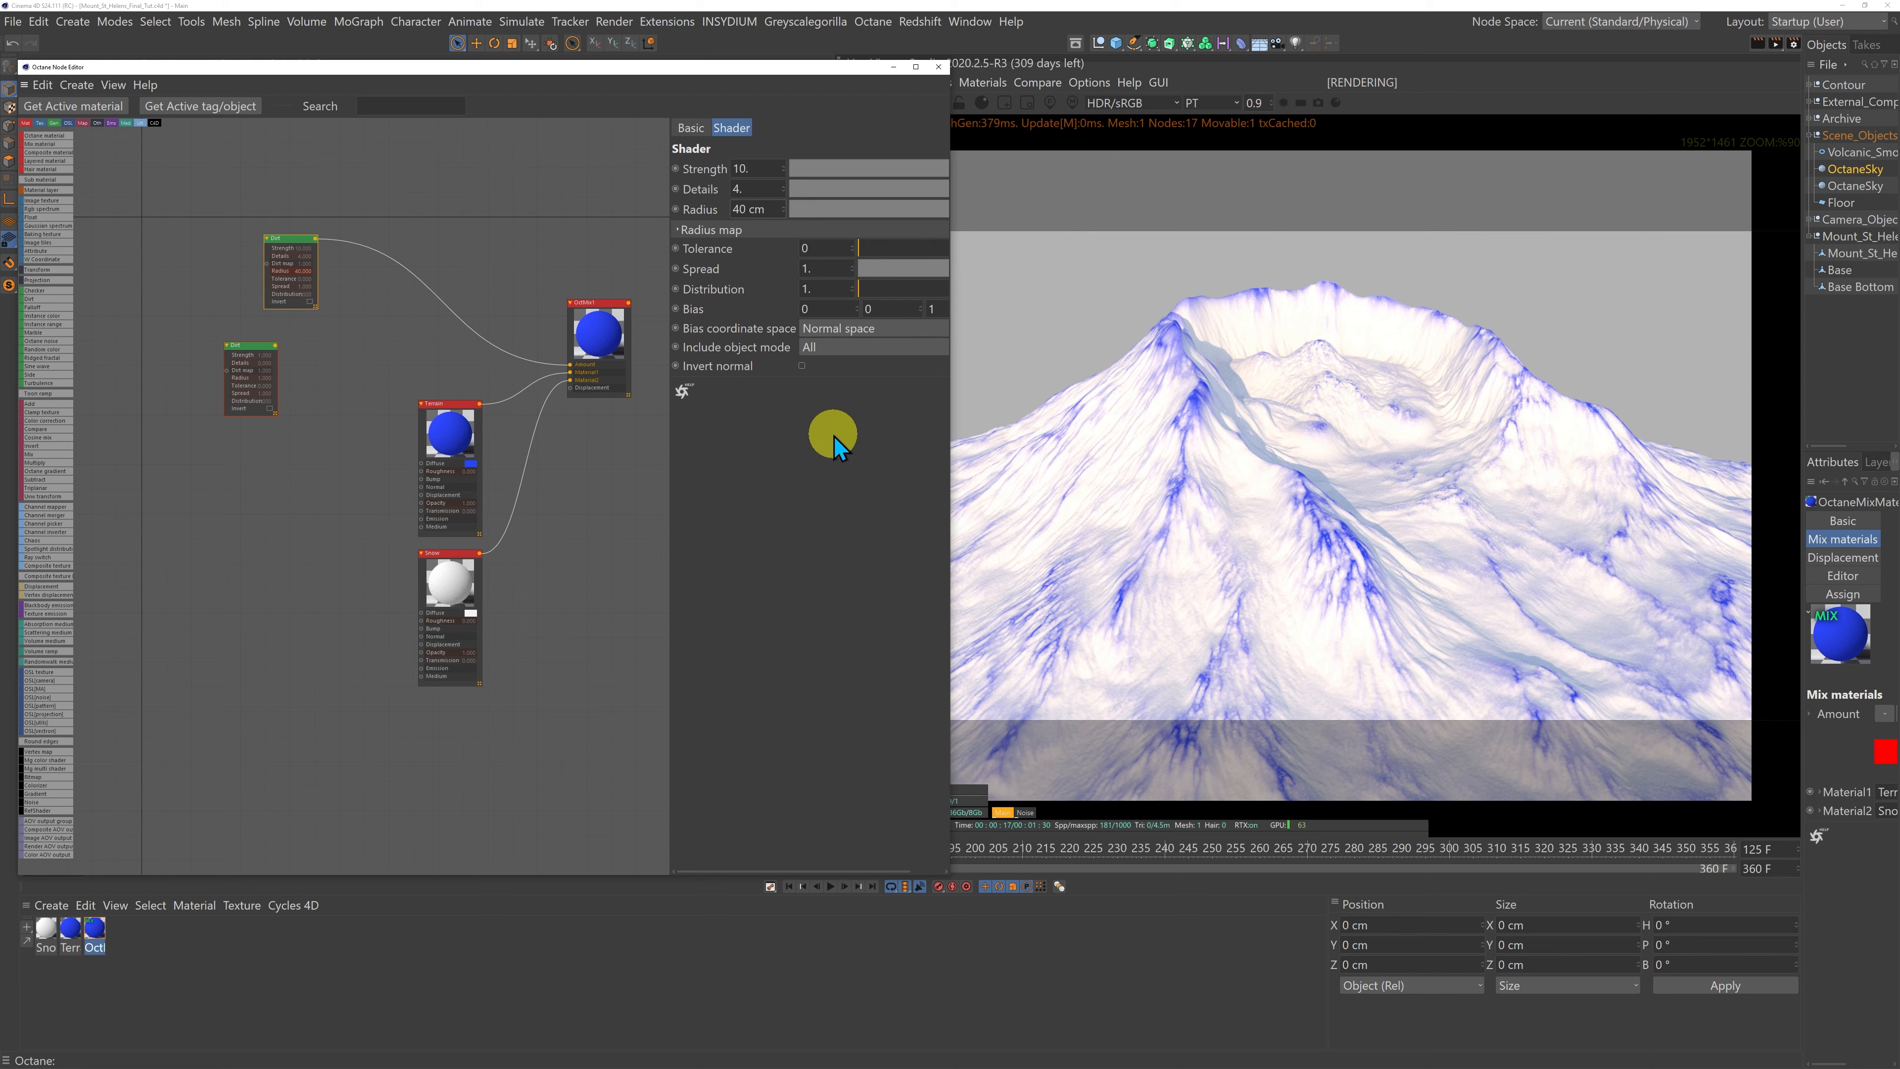
click(803, 365)
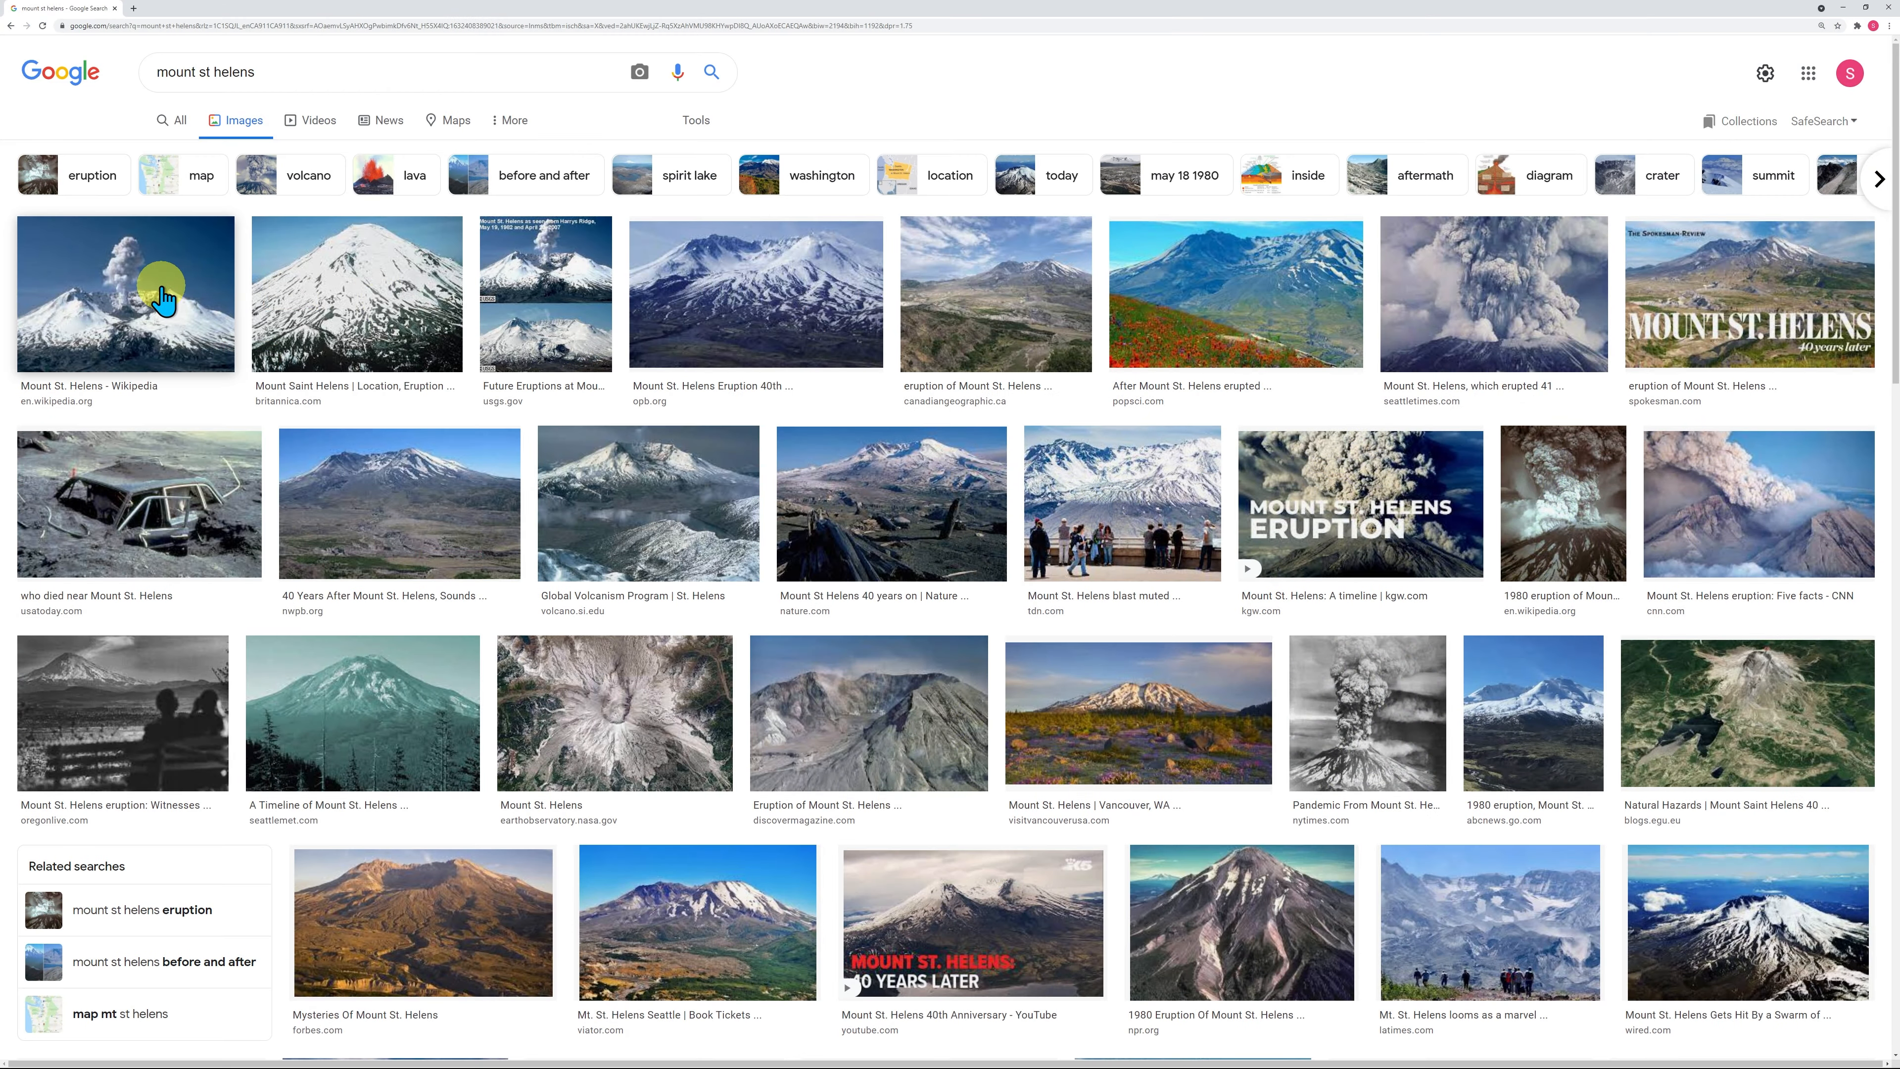
Step: Examine the USGS snow-cover reference photo in the browser's mount st helens image results and return to Cinema 4D
click(542, 335)
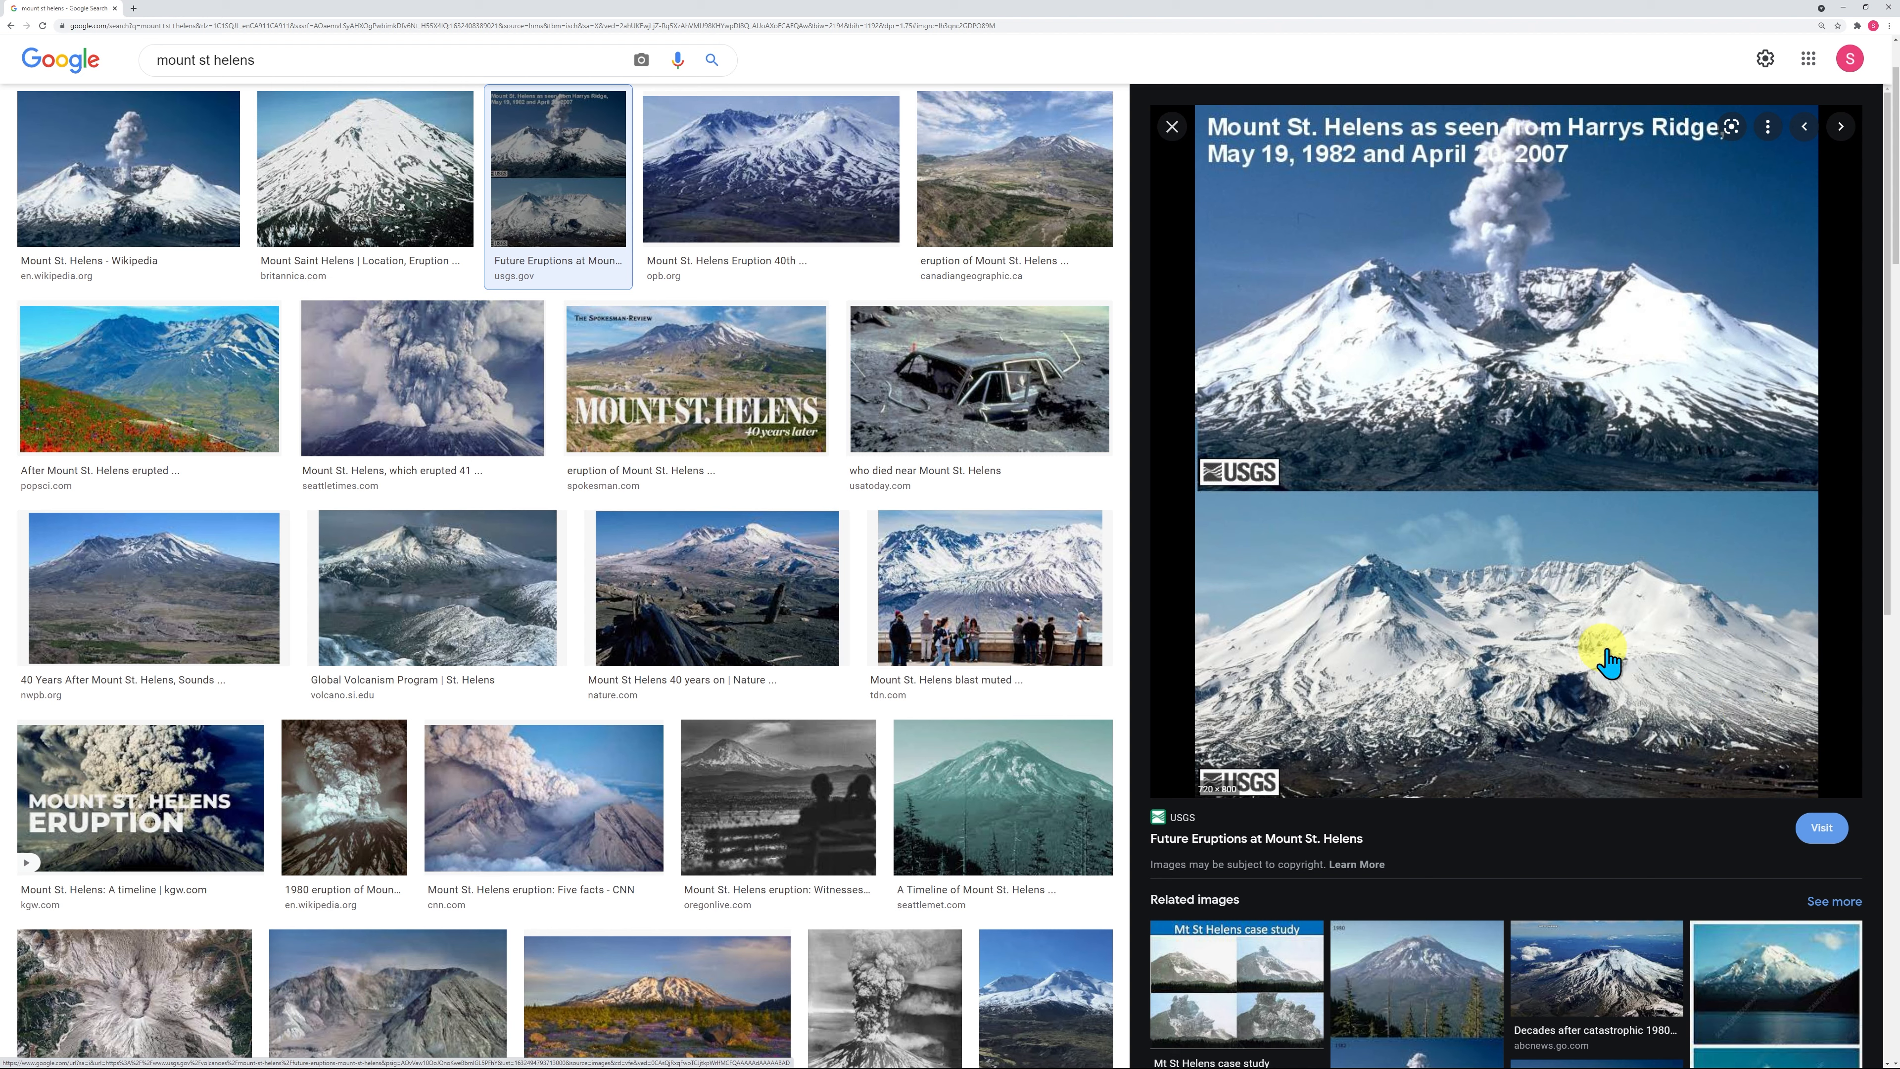
click(1845, 9)
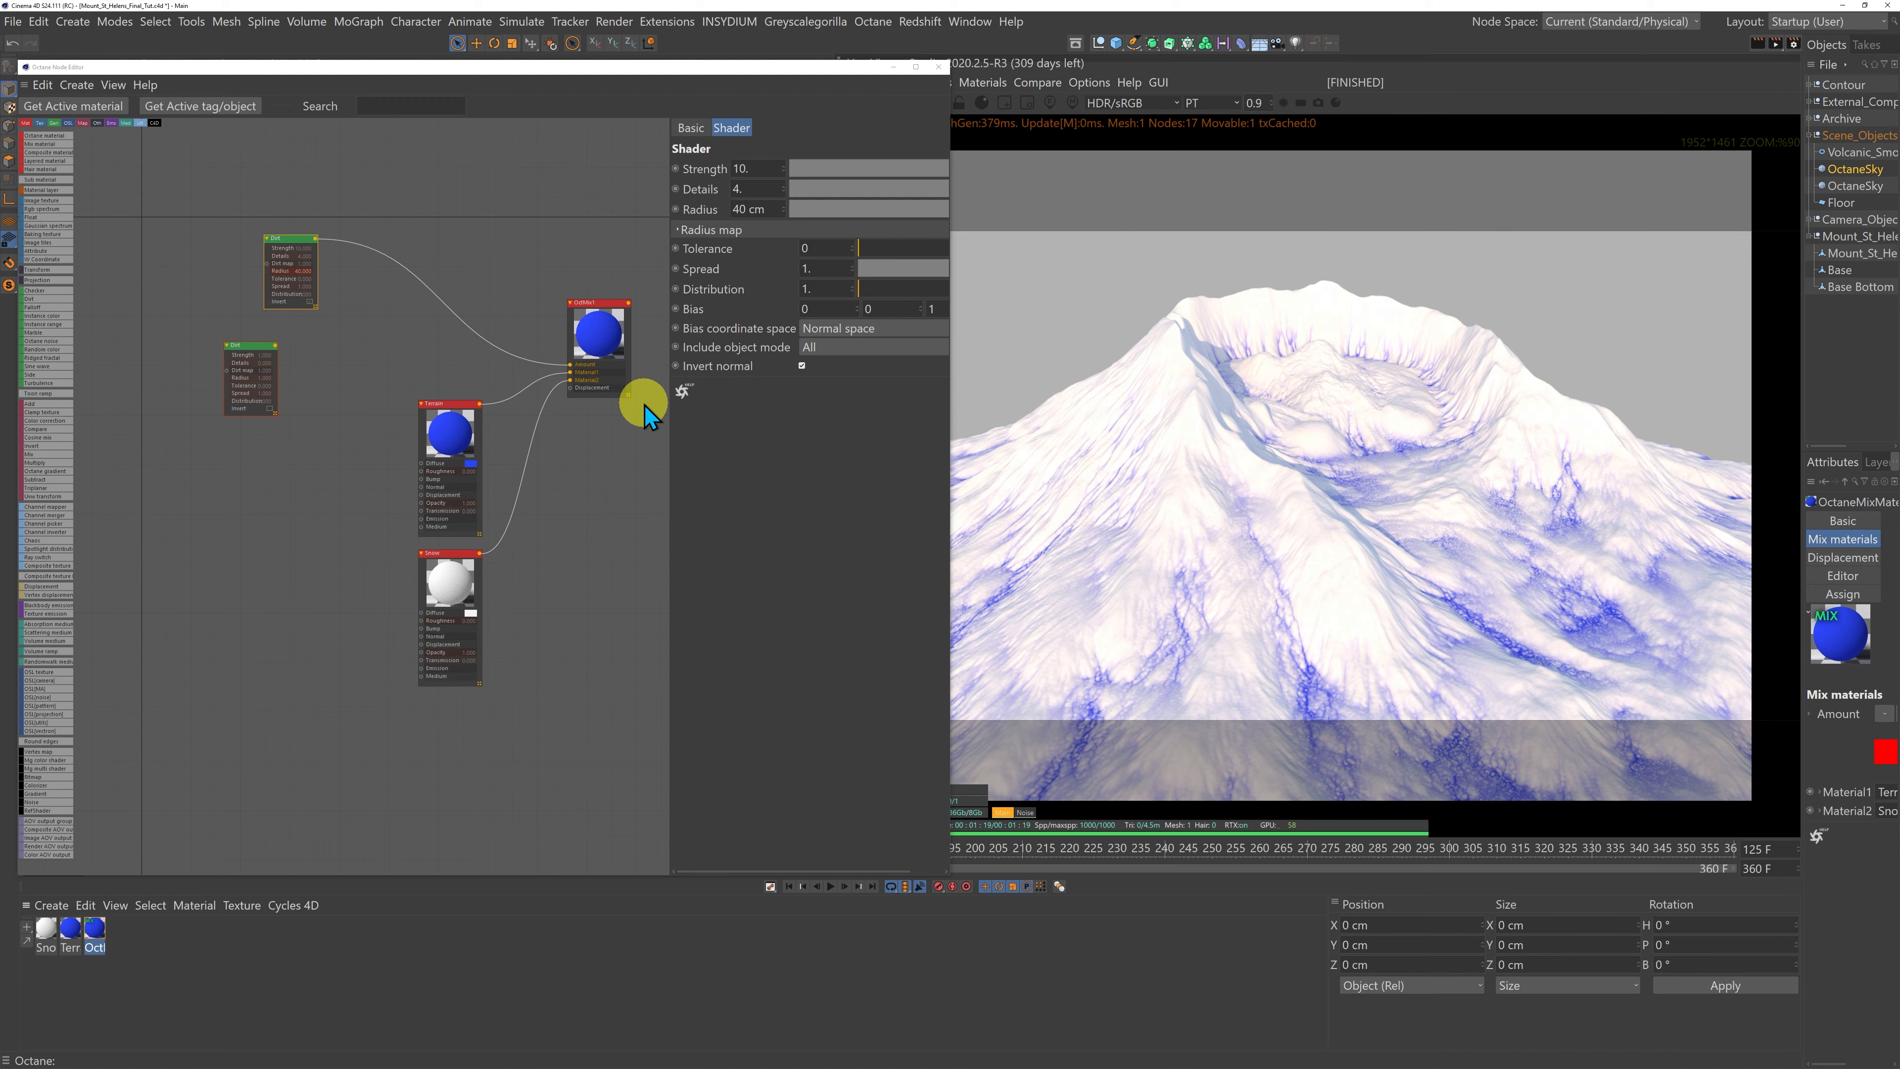
Step: Connect the lower Dirt node to the mix material's Amount in place of the upper one and set its Strength to 10
mouse_move(570, 365)
mouse_down()
mouse_move(372, 272)
mouse_move(246, 348)
mouse_move(574, 366)
mouse_up()
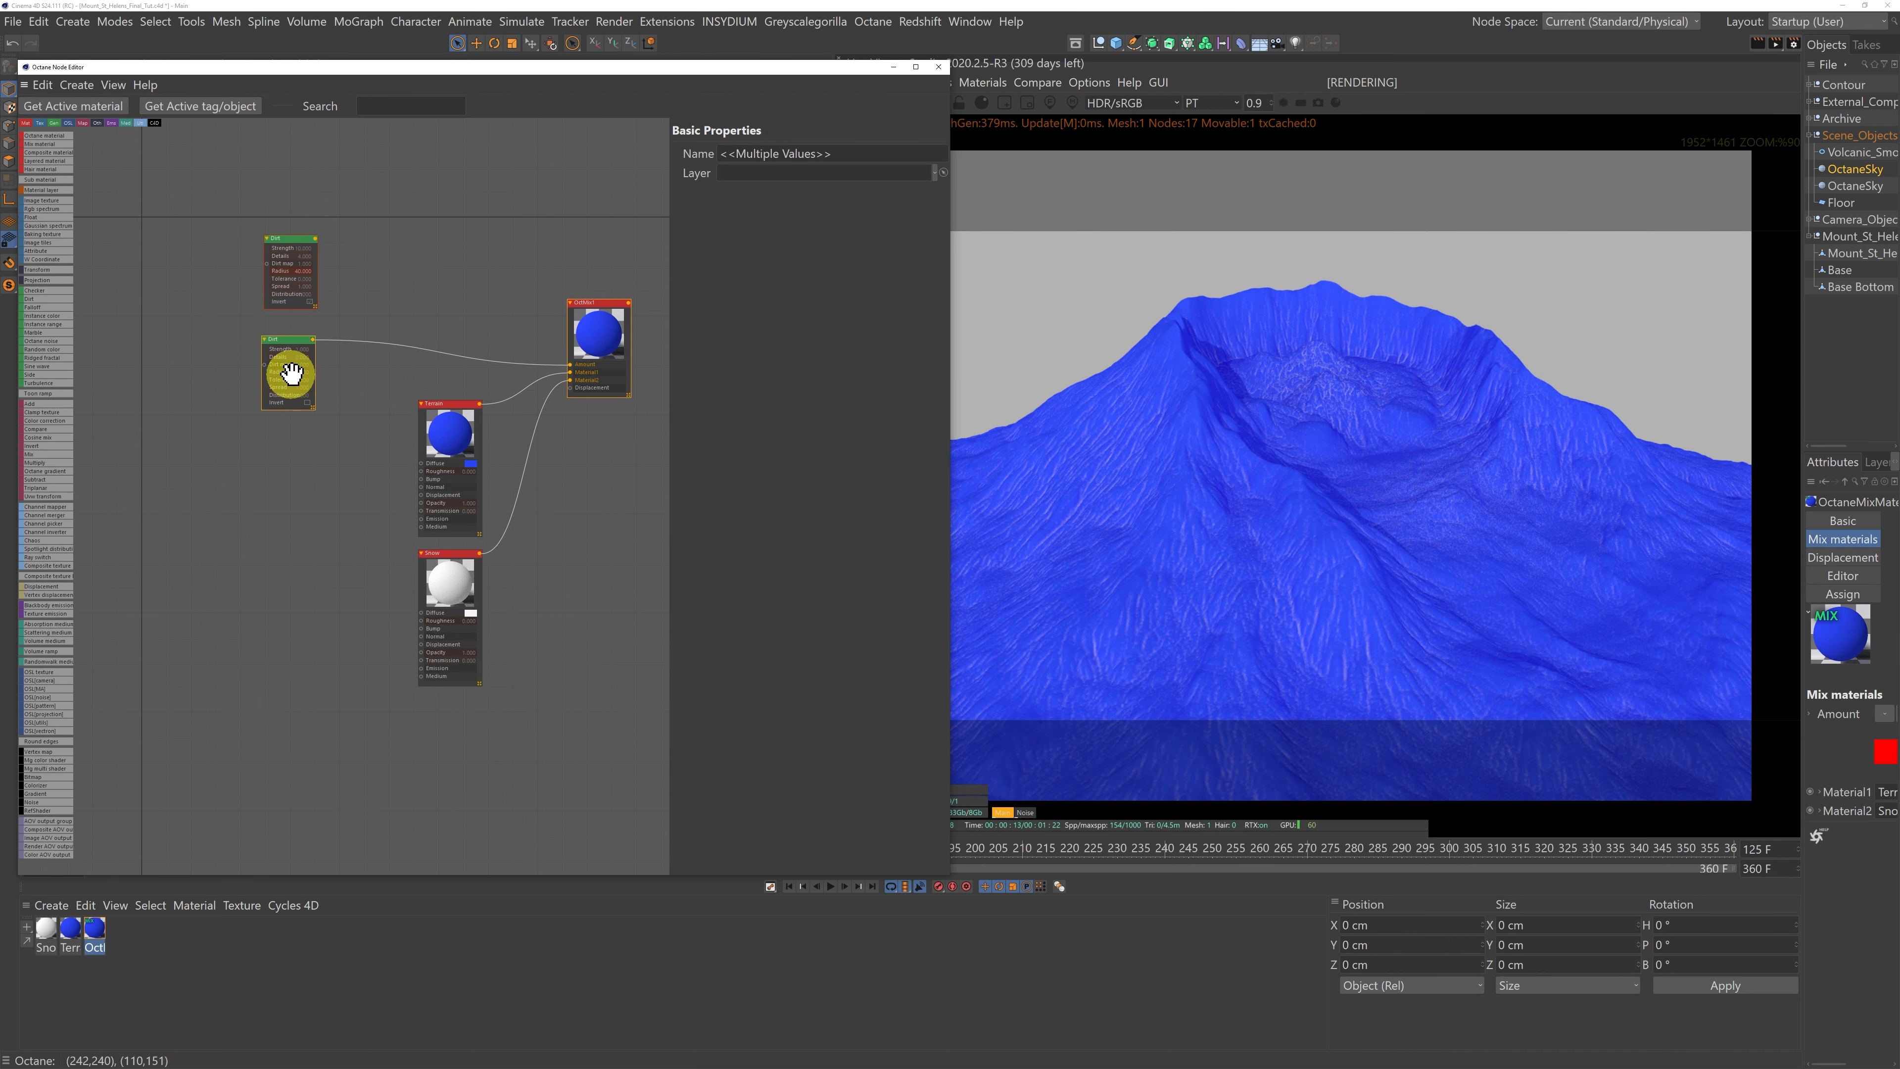
drag(291, 345, 293, 348)
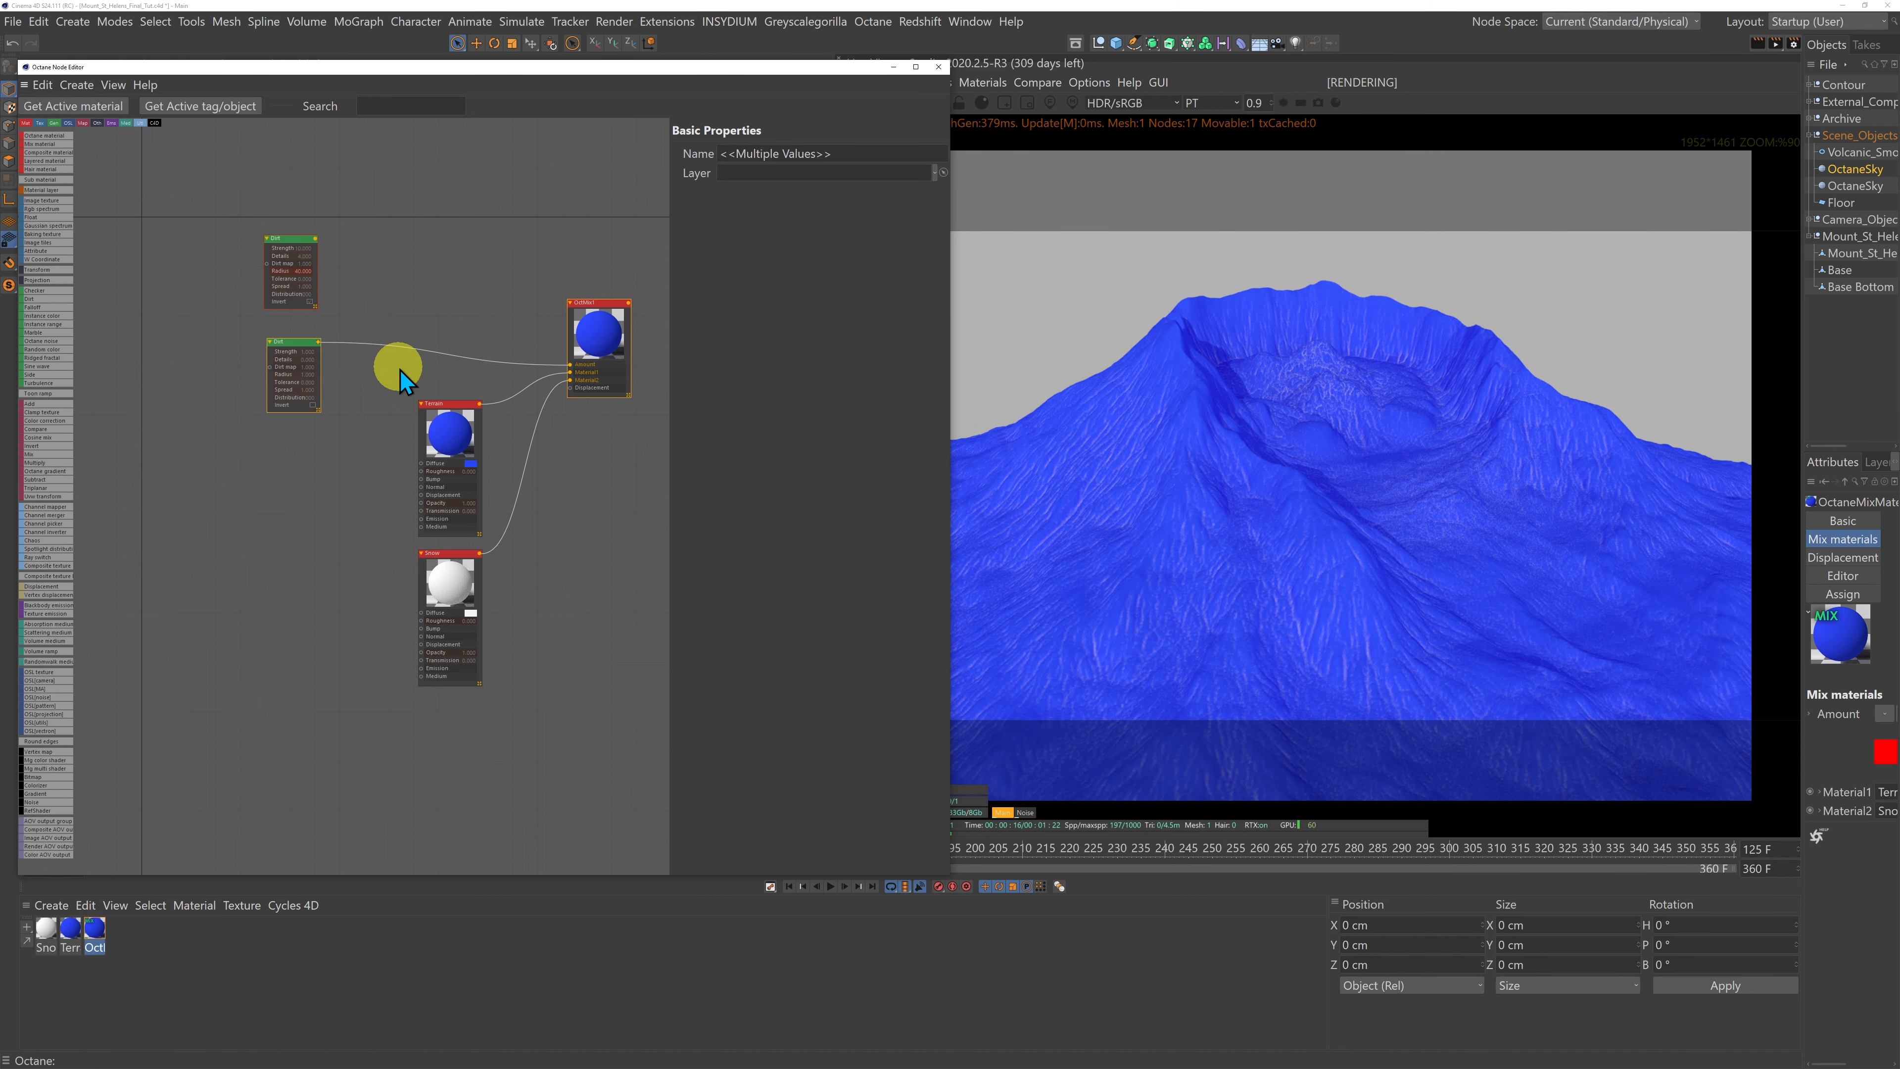
click(349, 405)
click(276, 362)
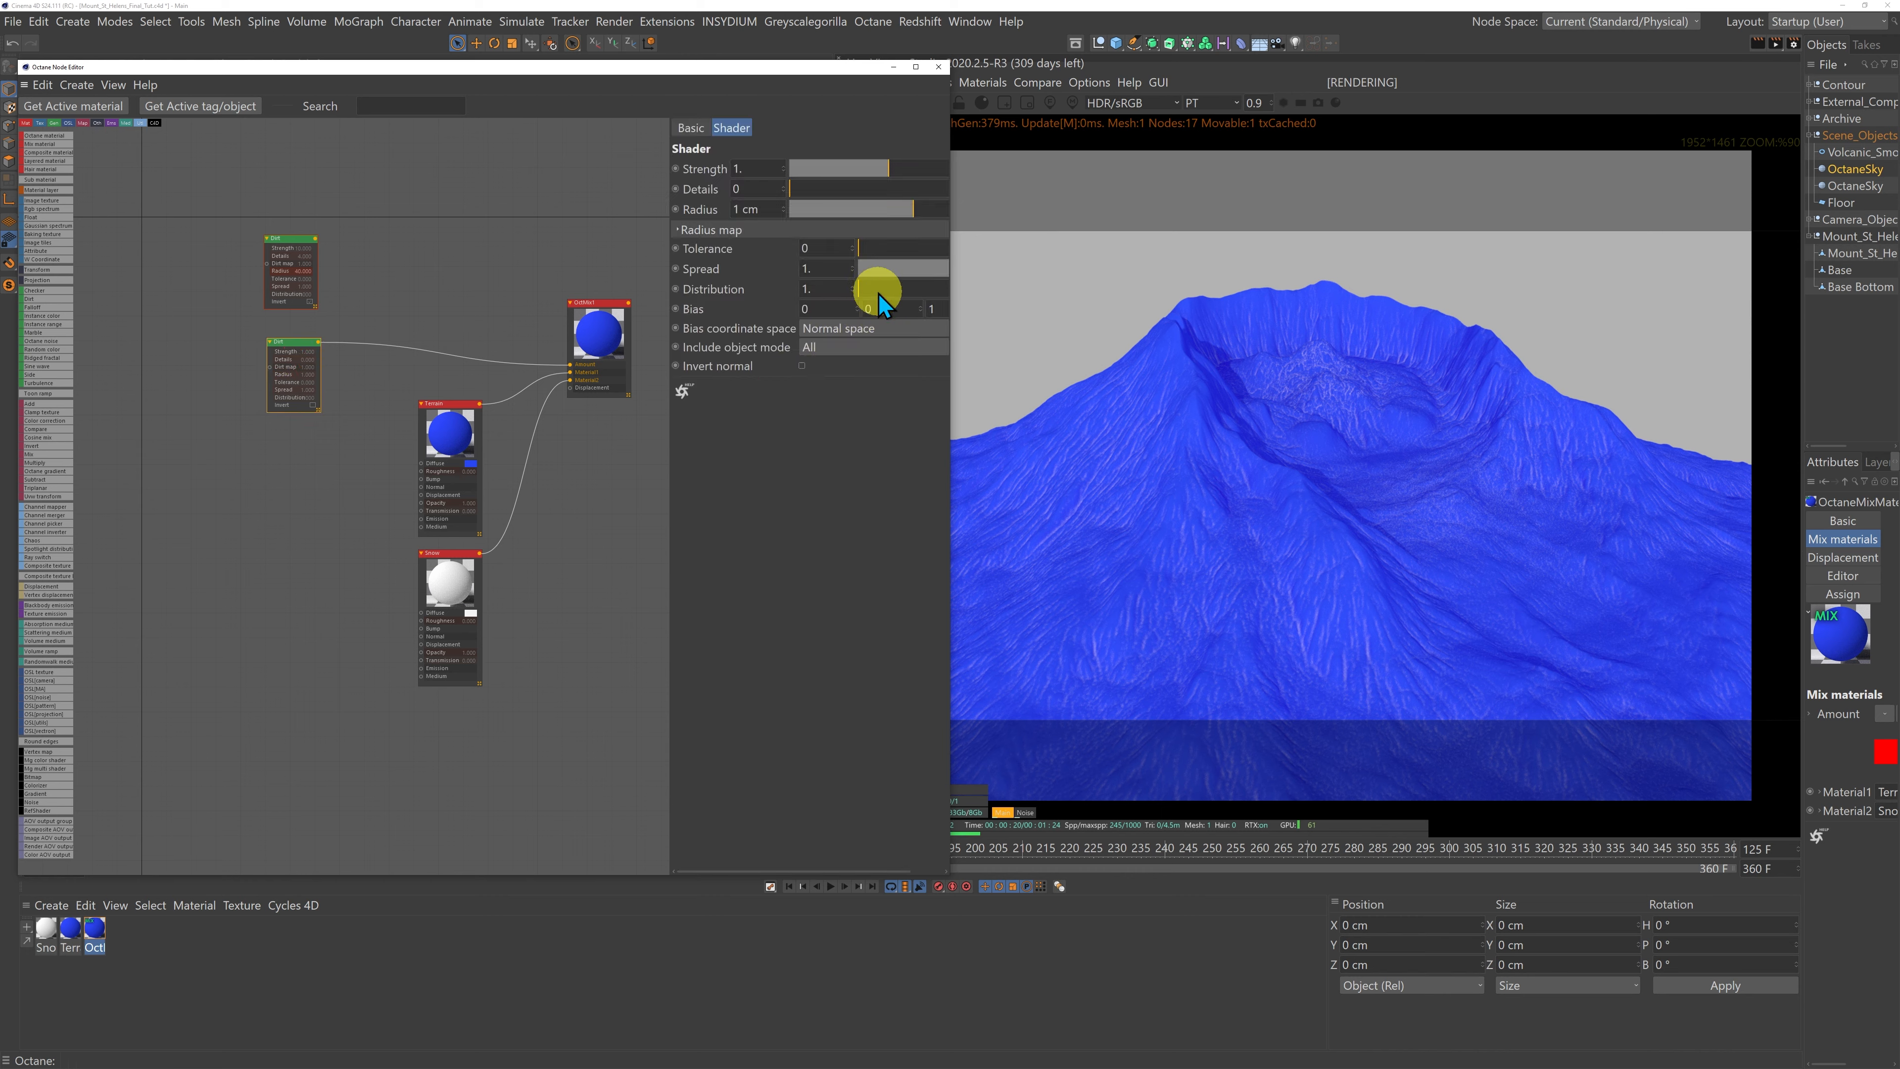
drag(894, 169, 1031, 191)
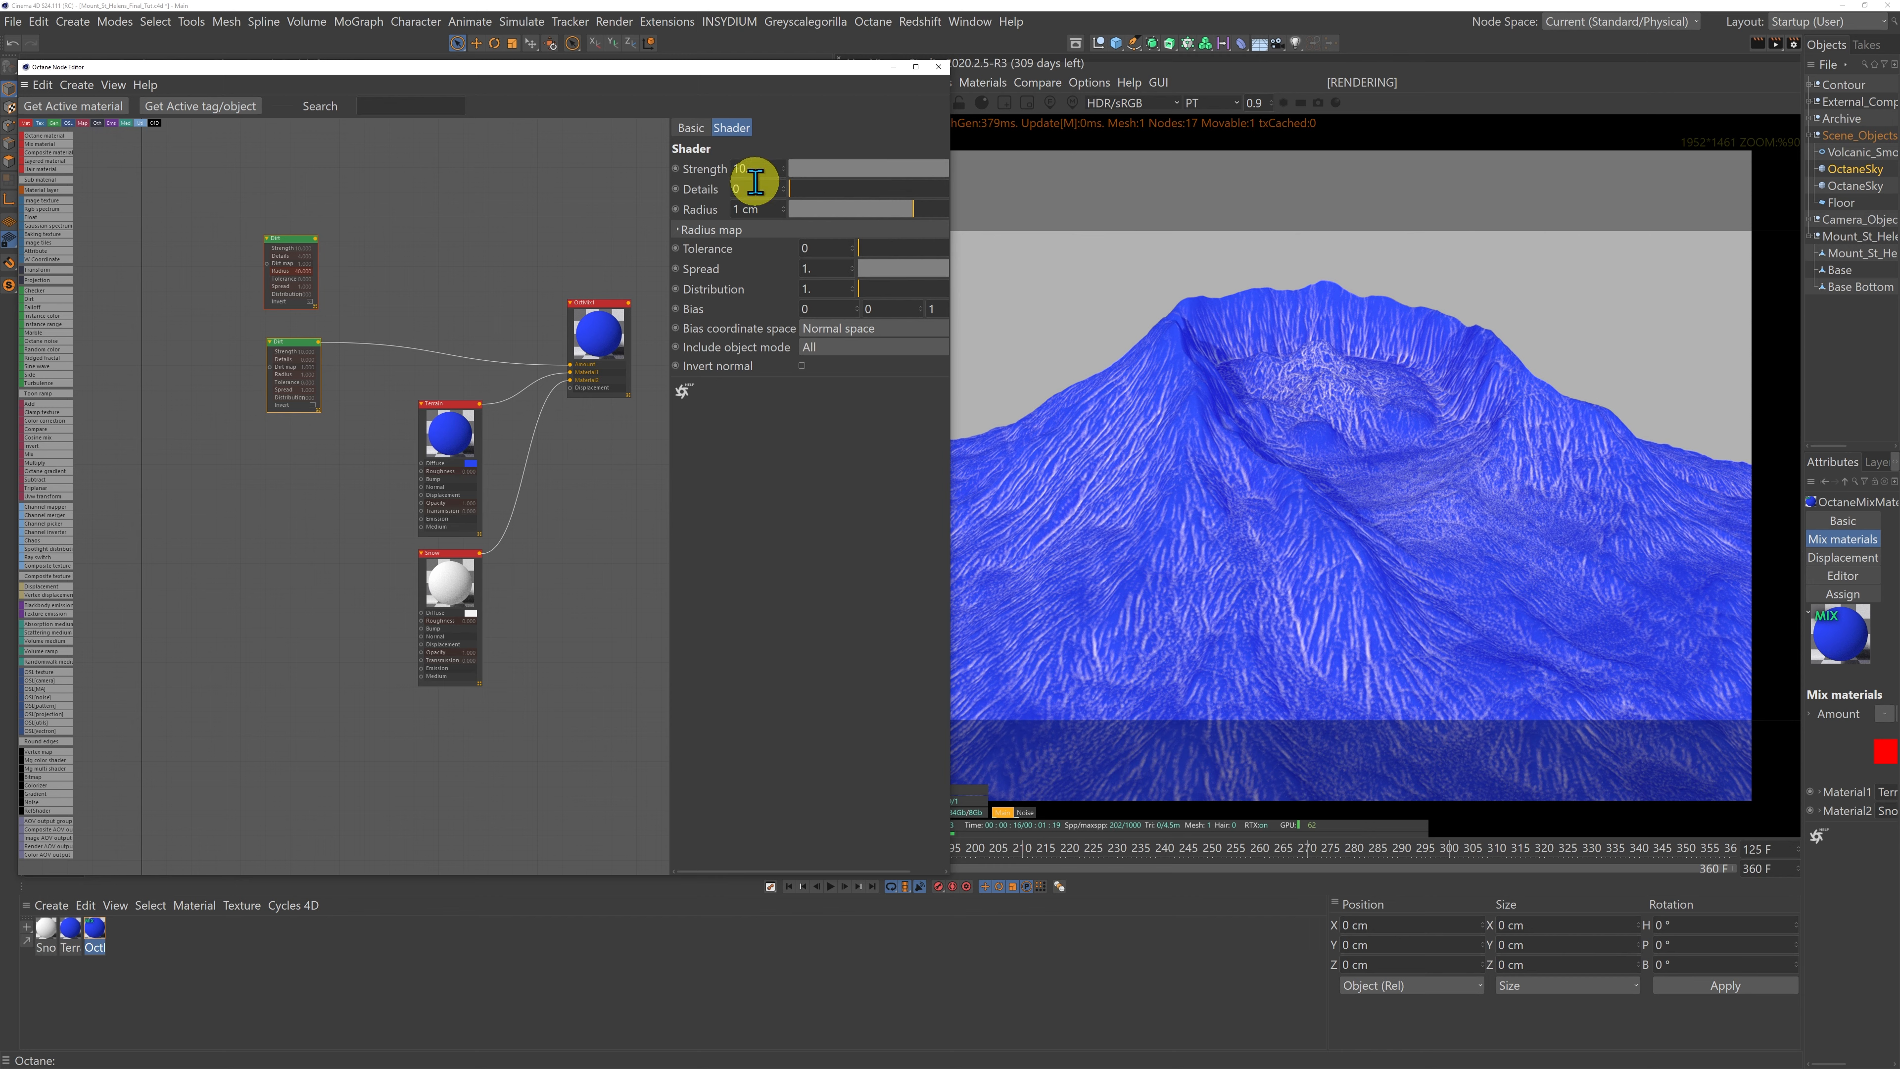
Step: Set the lower Dirt node's Details to 10 and its Radius to 2 cm
click(730, 188)
text(10)
key(Return)
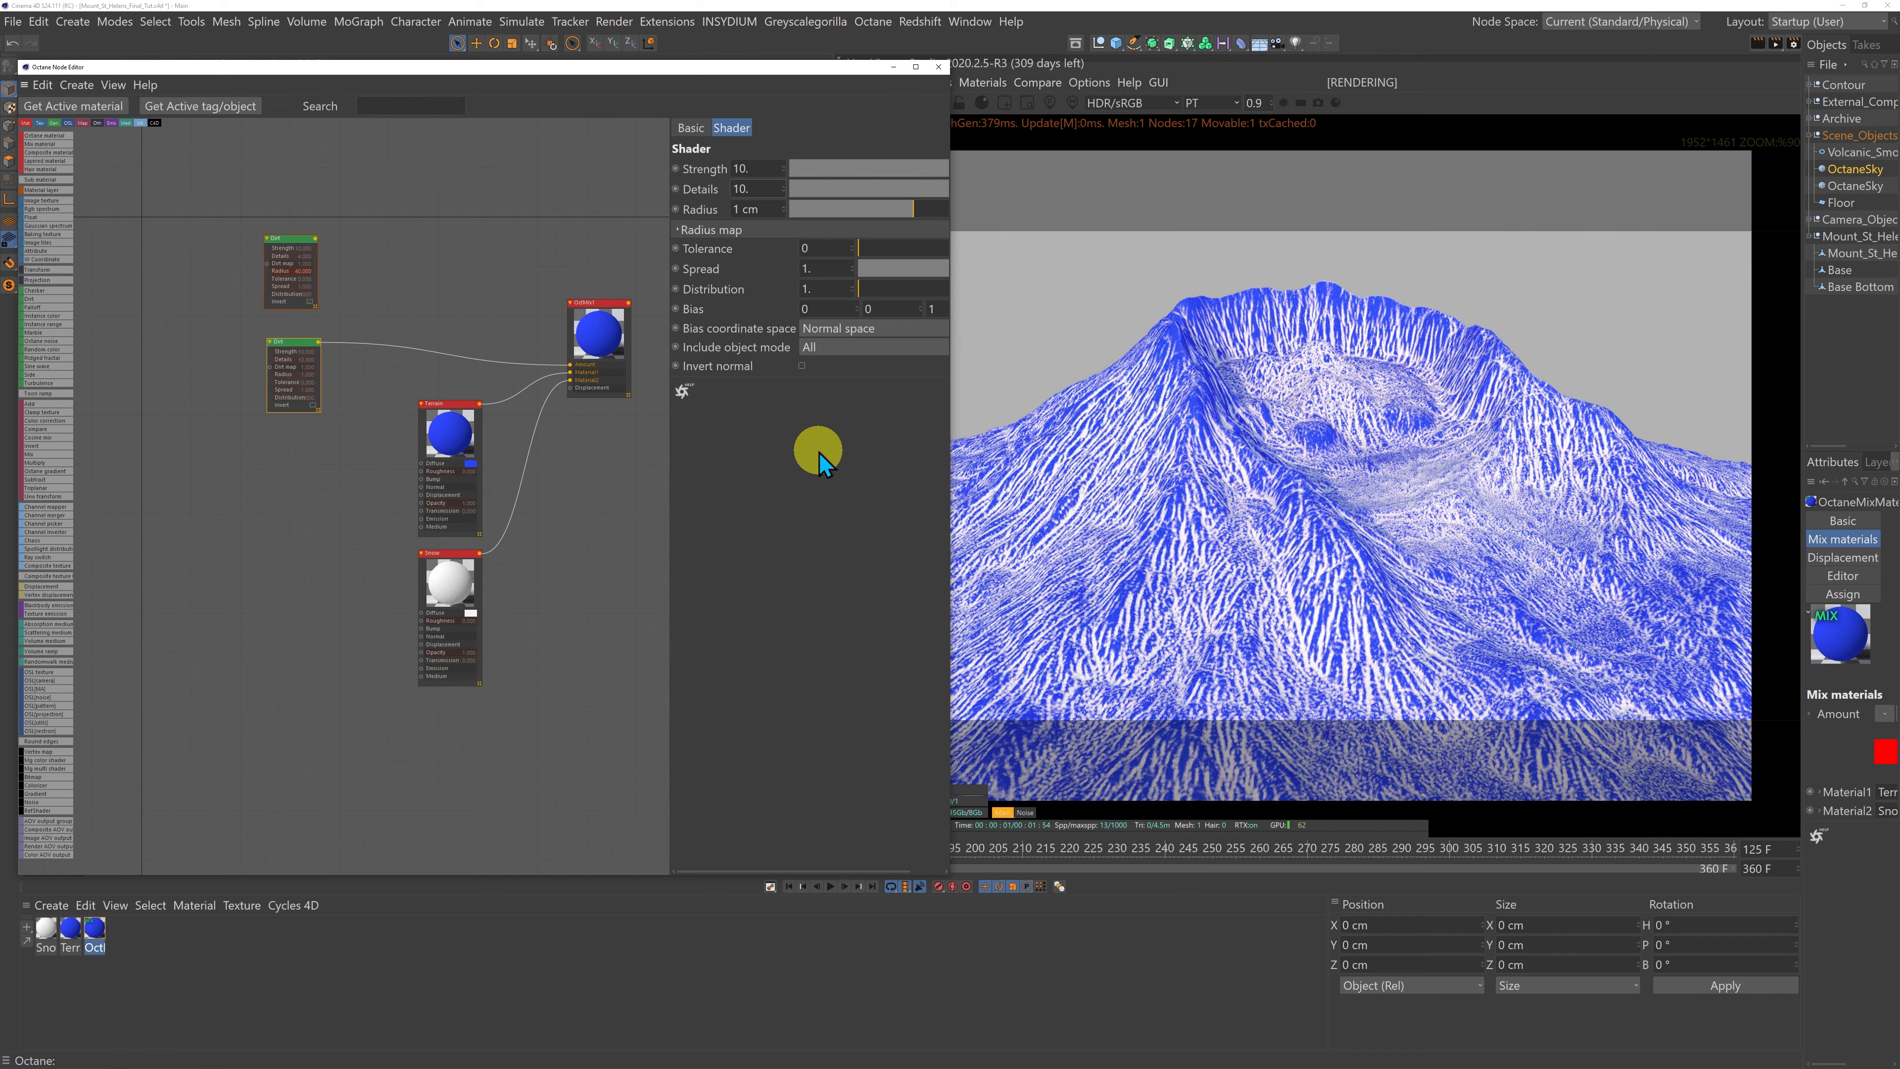
text(2)
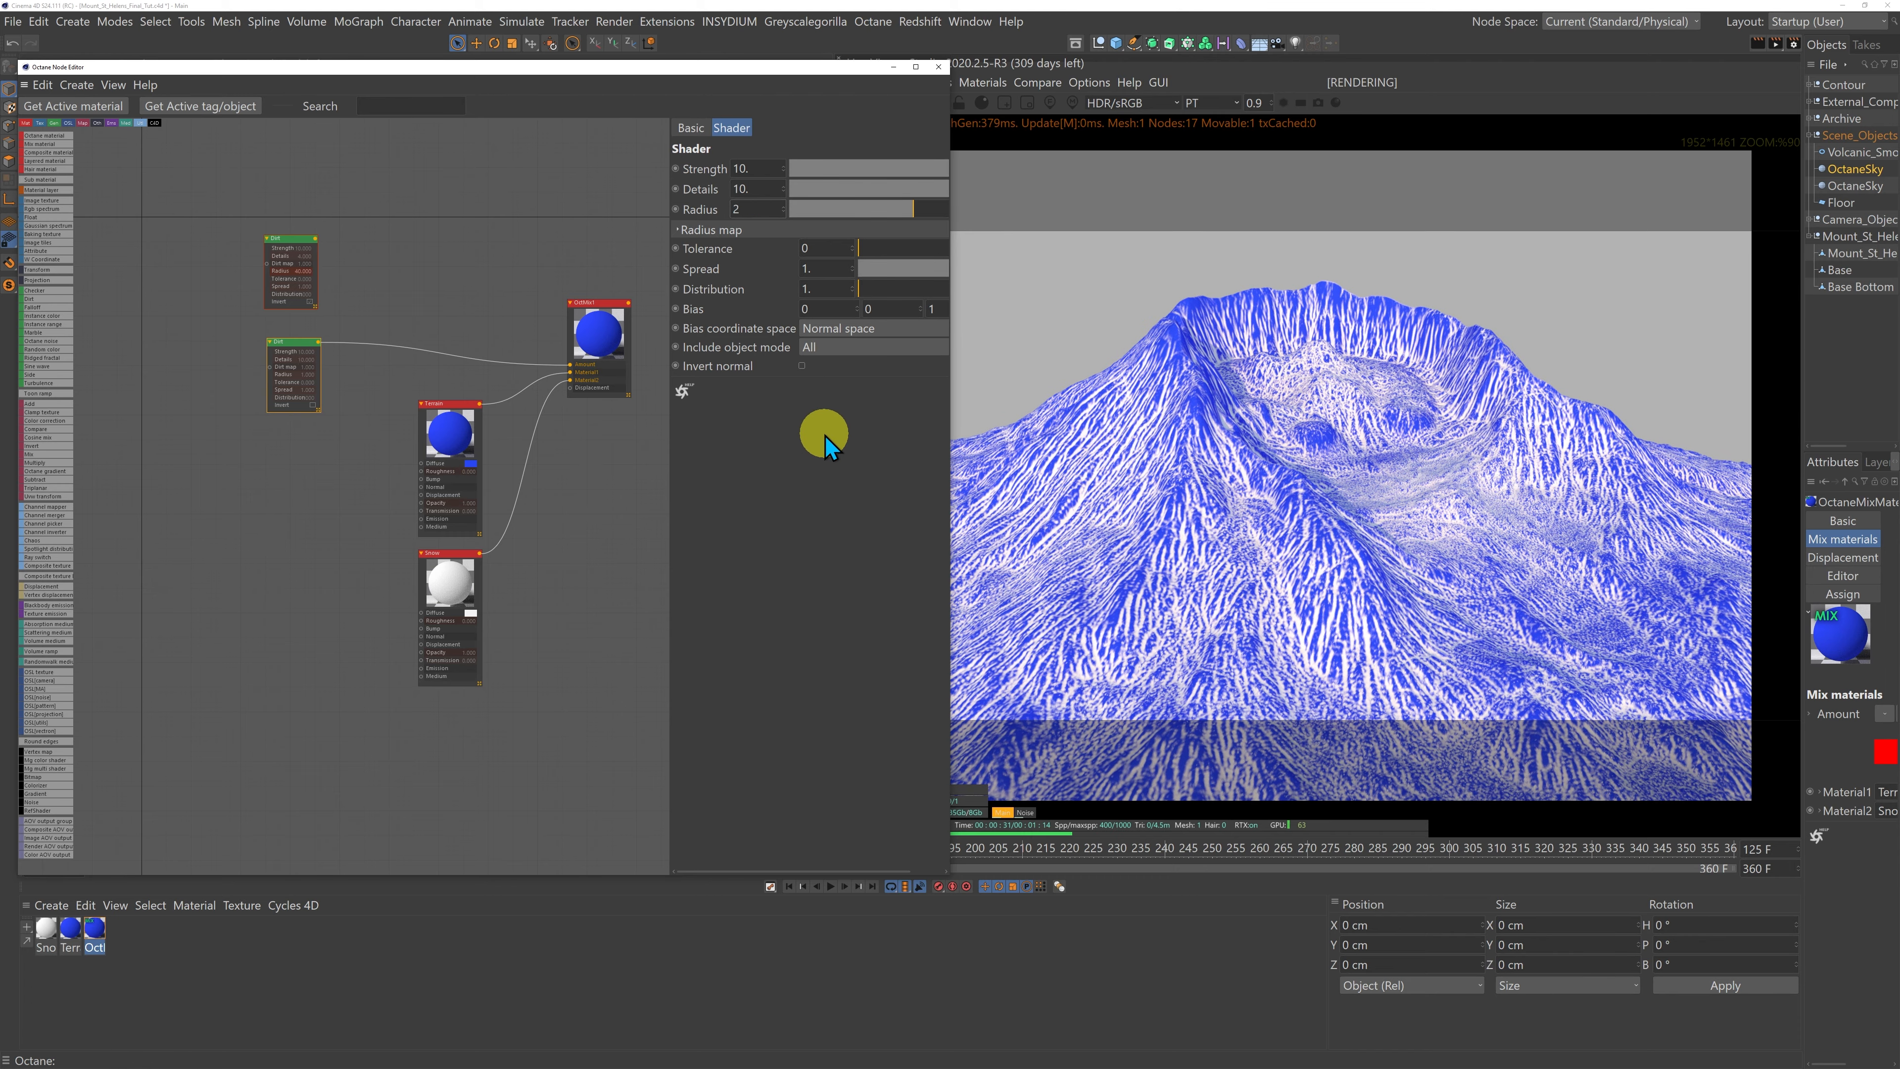
click(826, 435)
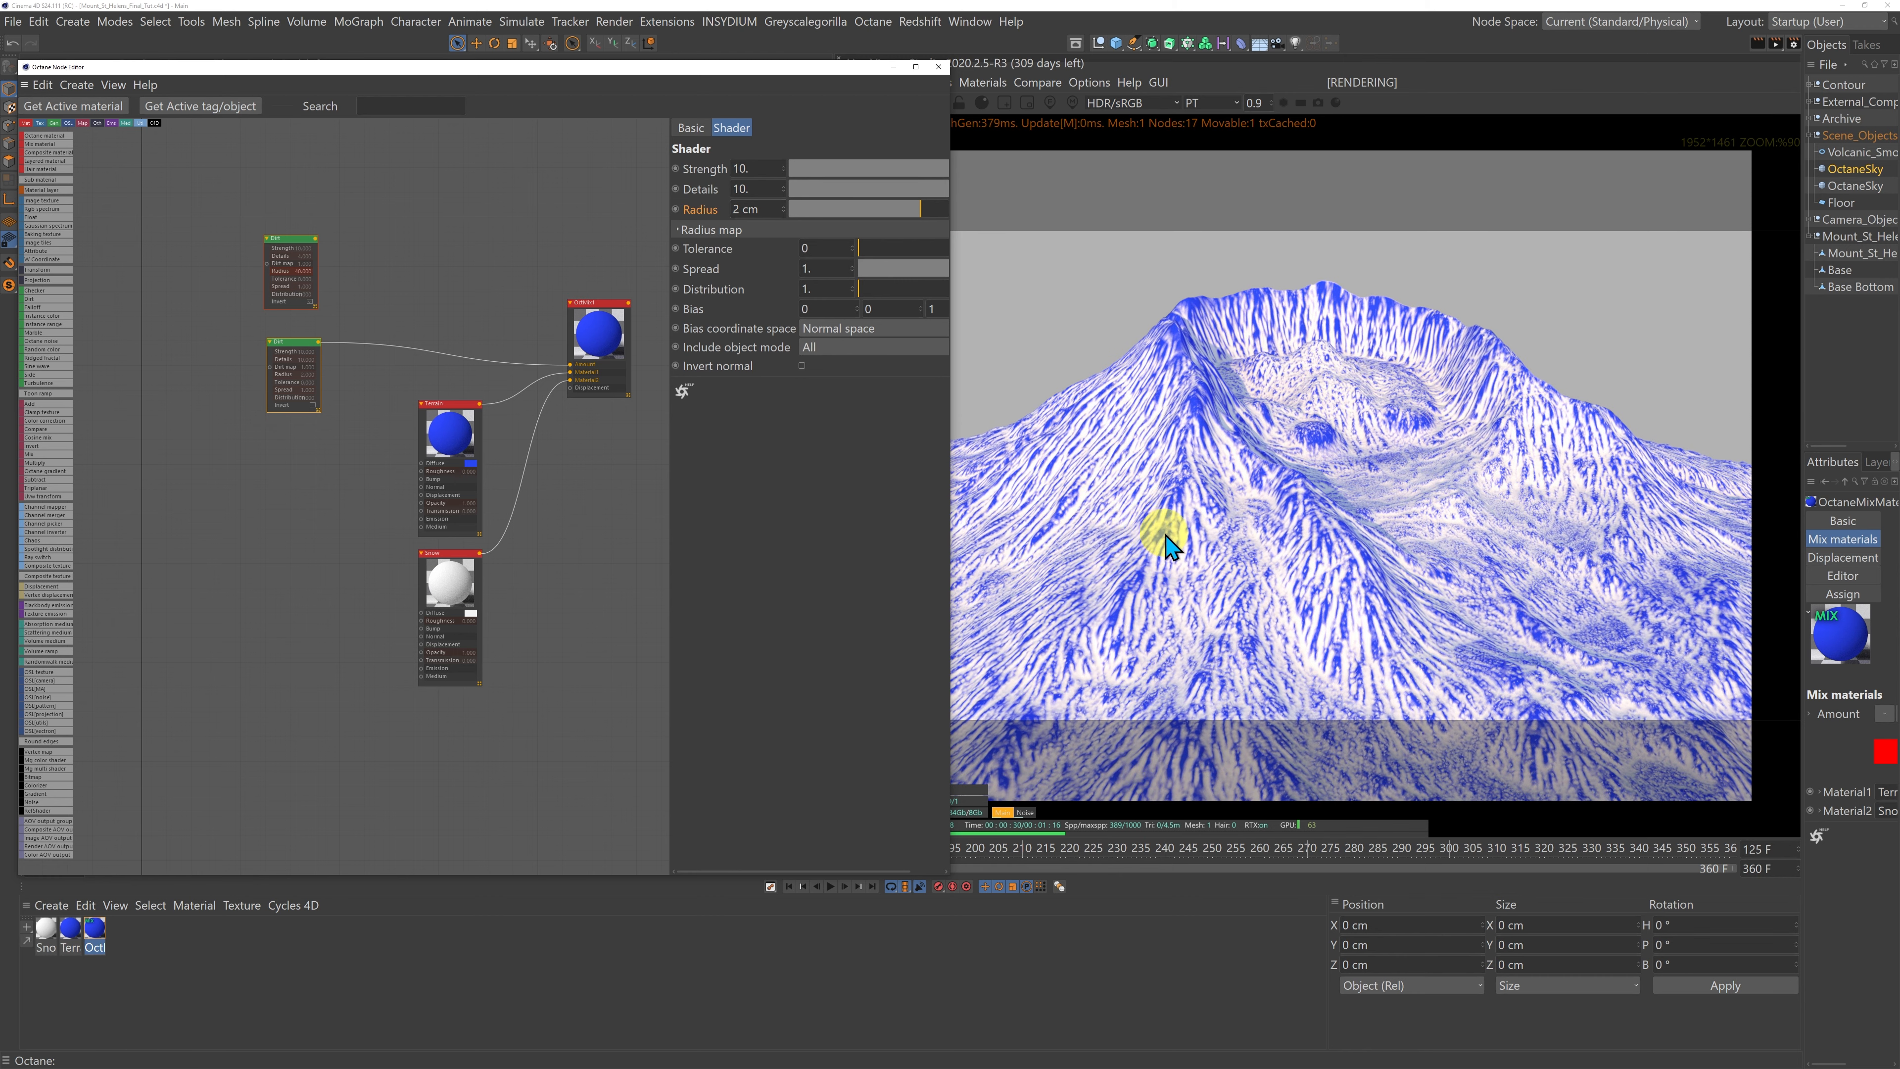
Step: Add an Octane Noise node and connect it to the lower Dirt node's Radius map input
drag(673, 76, 655, 423)
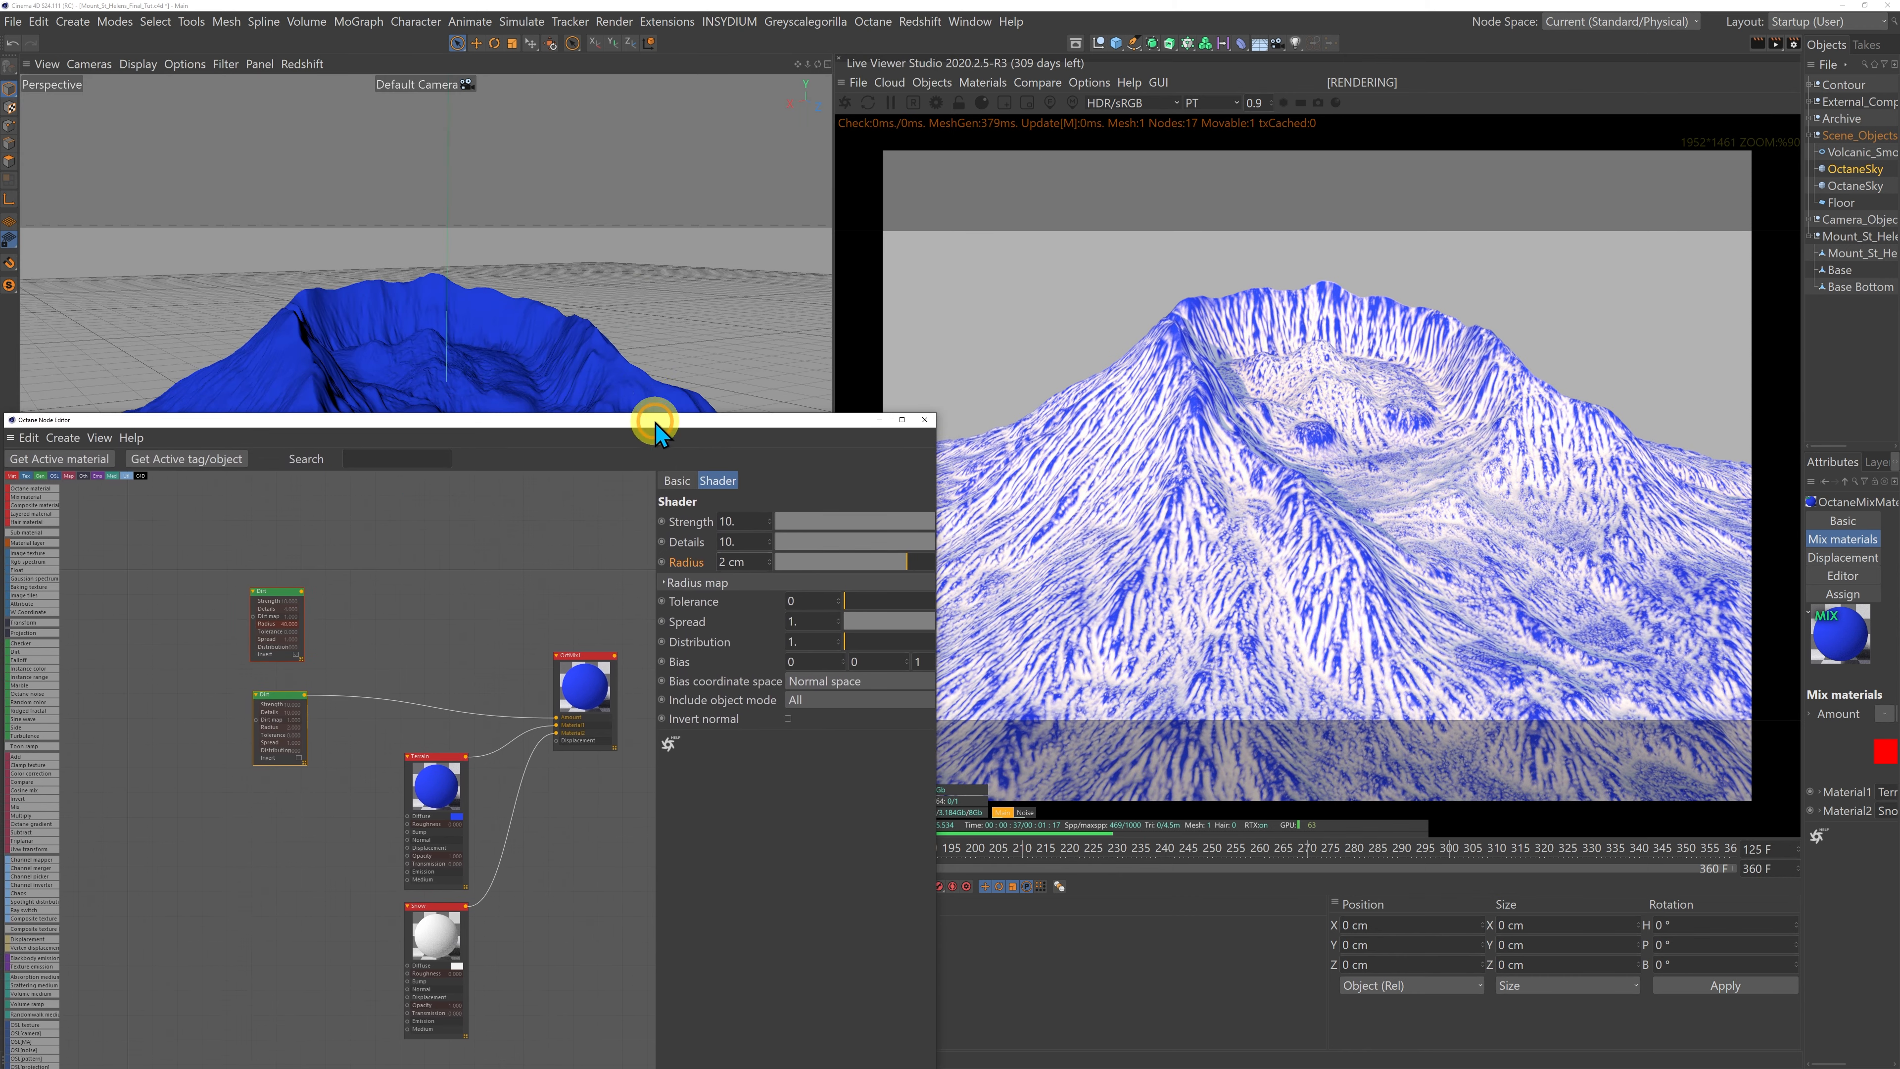
click(522, 329)
alt+drag(521, 328, 548, 288)
drag(595, 423, 612, 103)
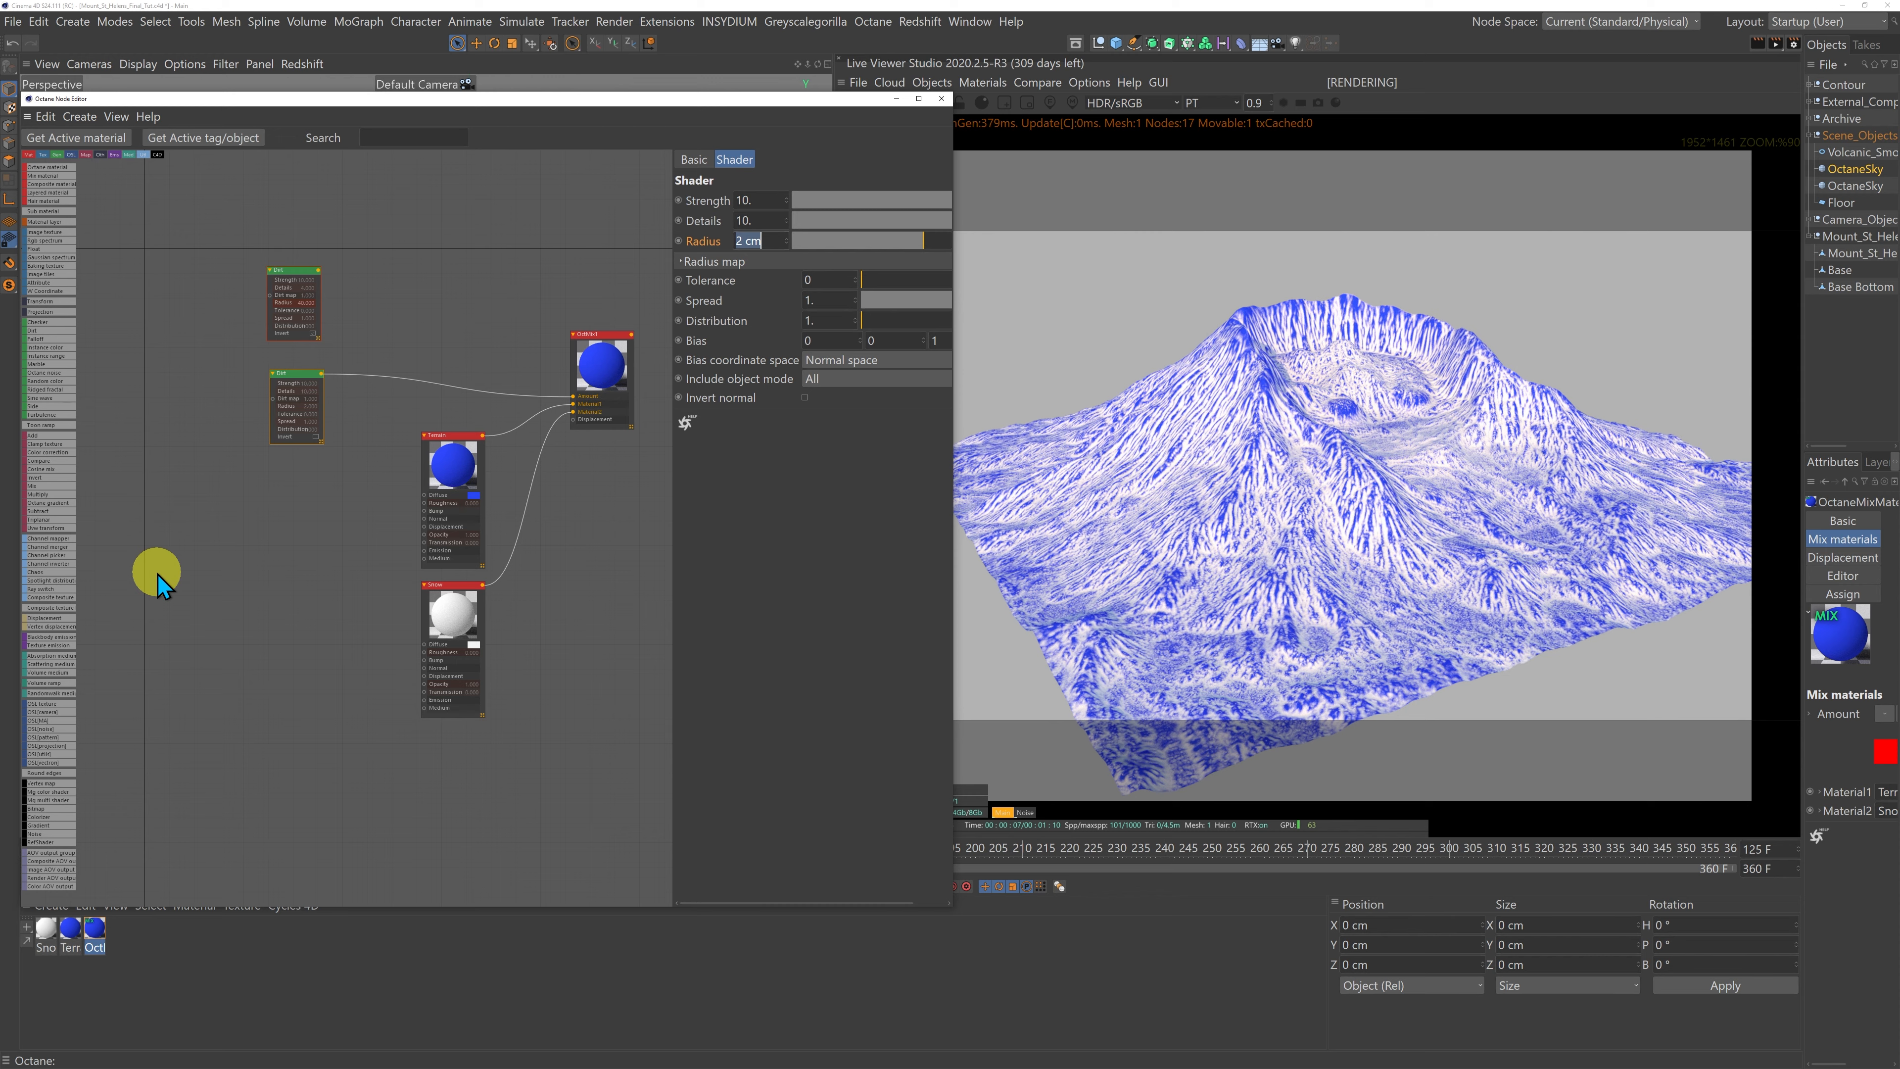
drag(29, 372, 273, 400)
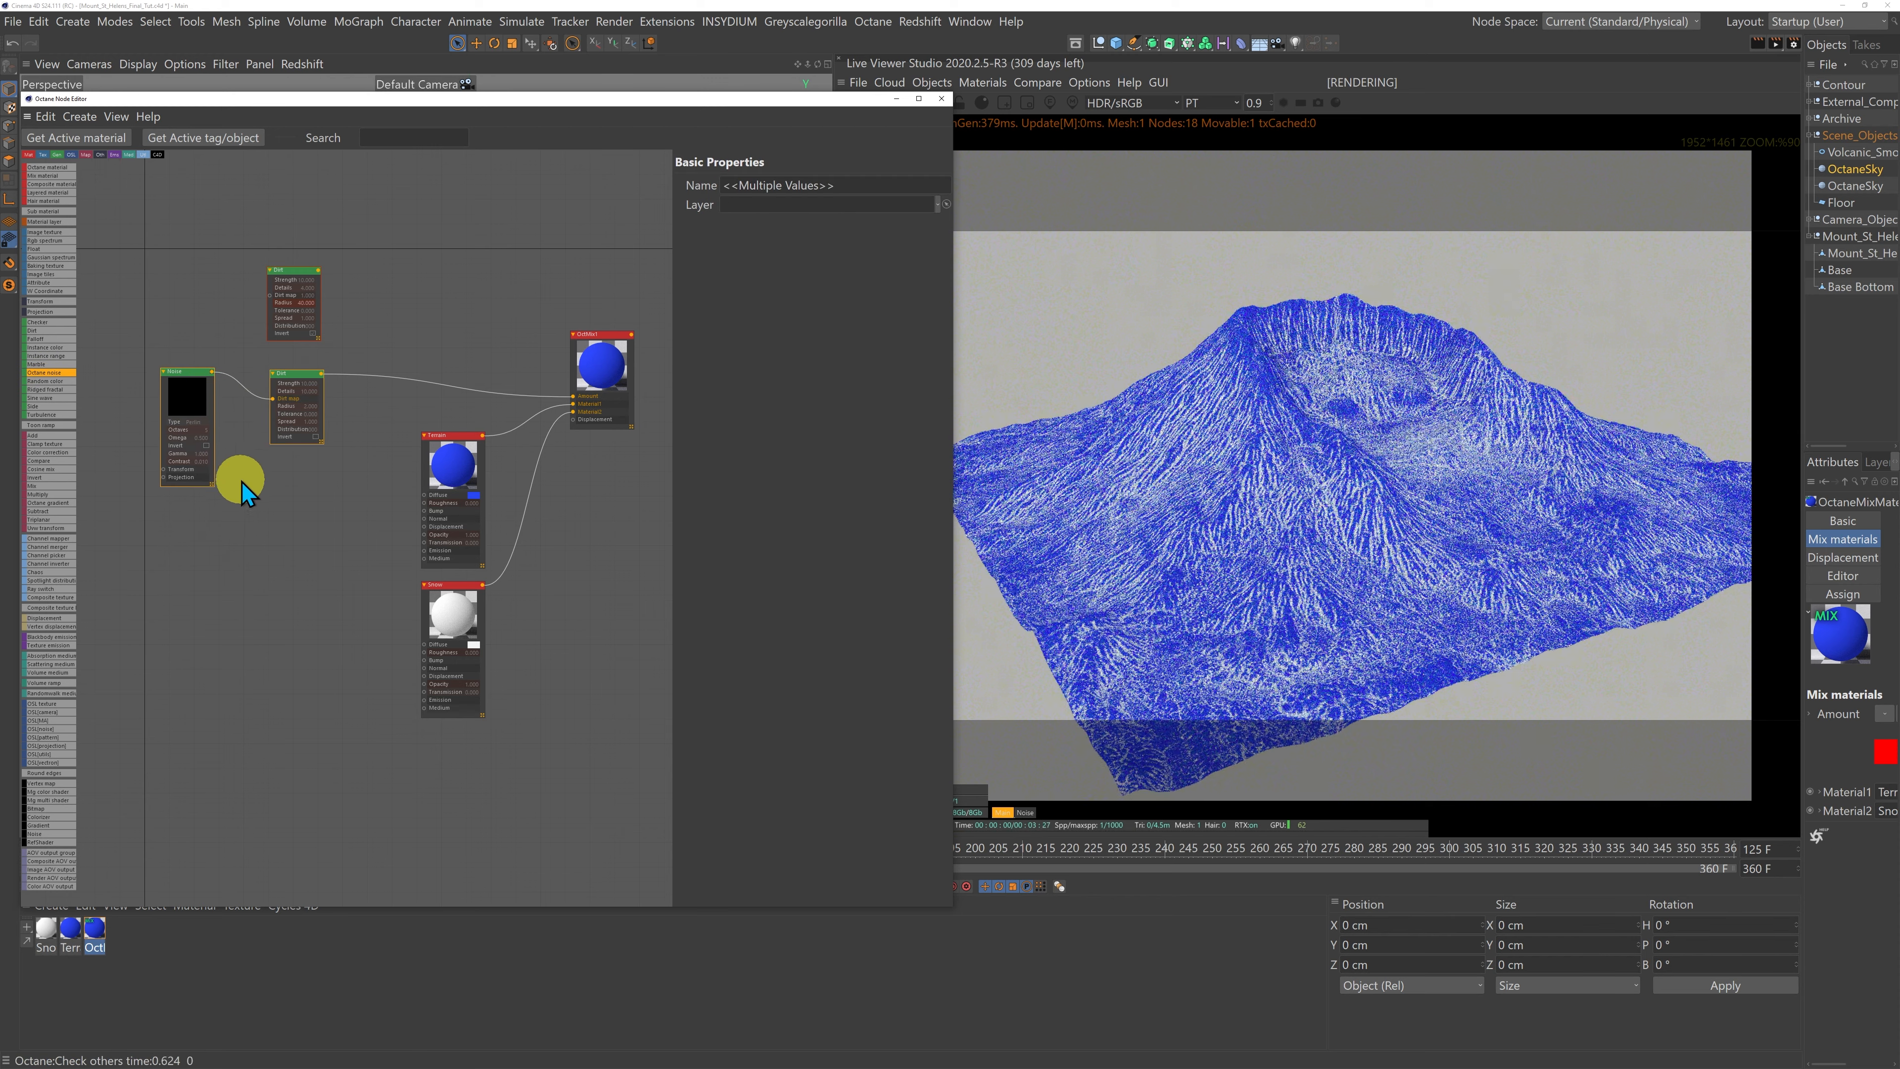
Step: Set the Noise node's type to Turbulence with Octaves 12 and Omega 0.4
click(231, 476)
click(188, 408)
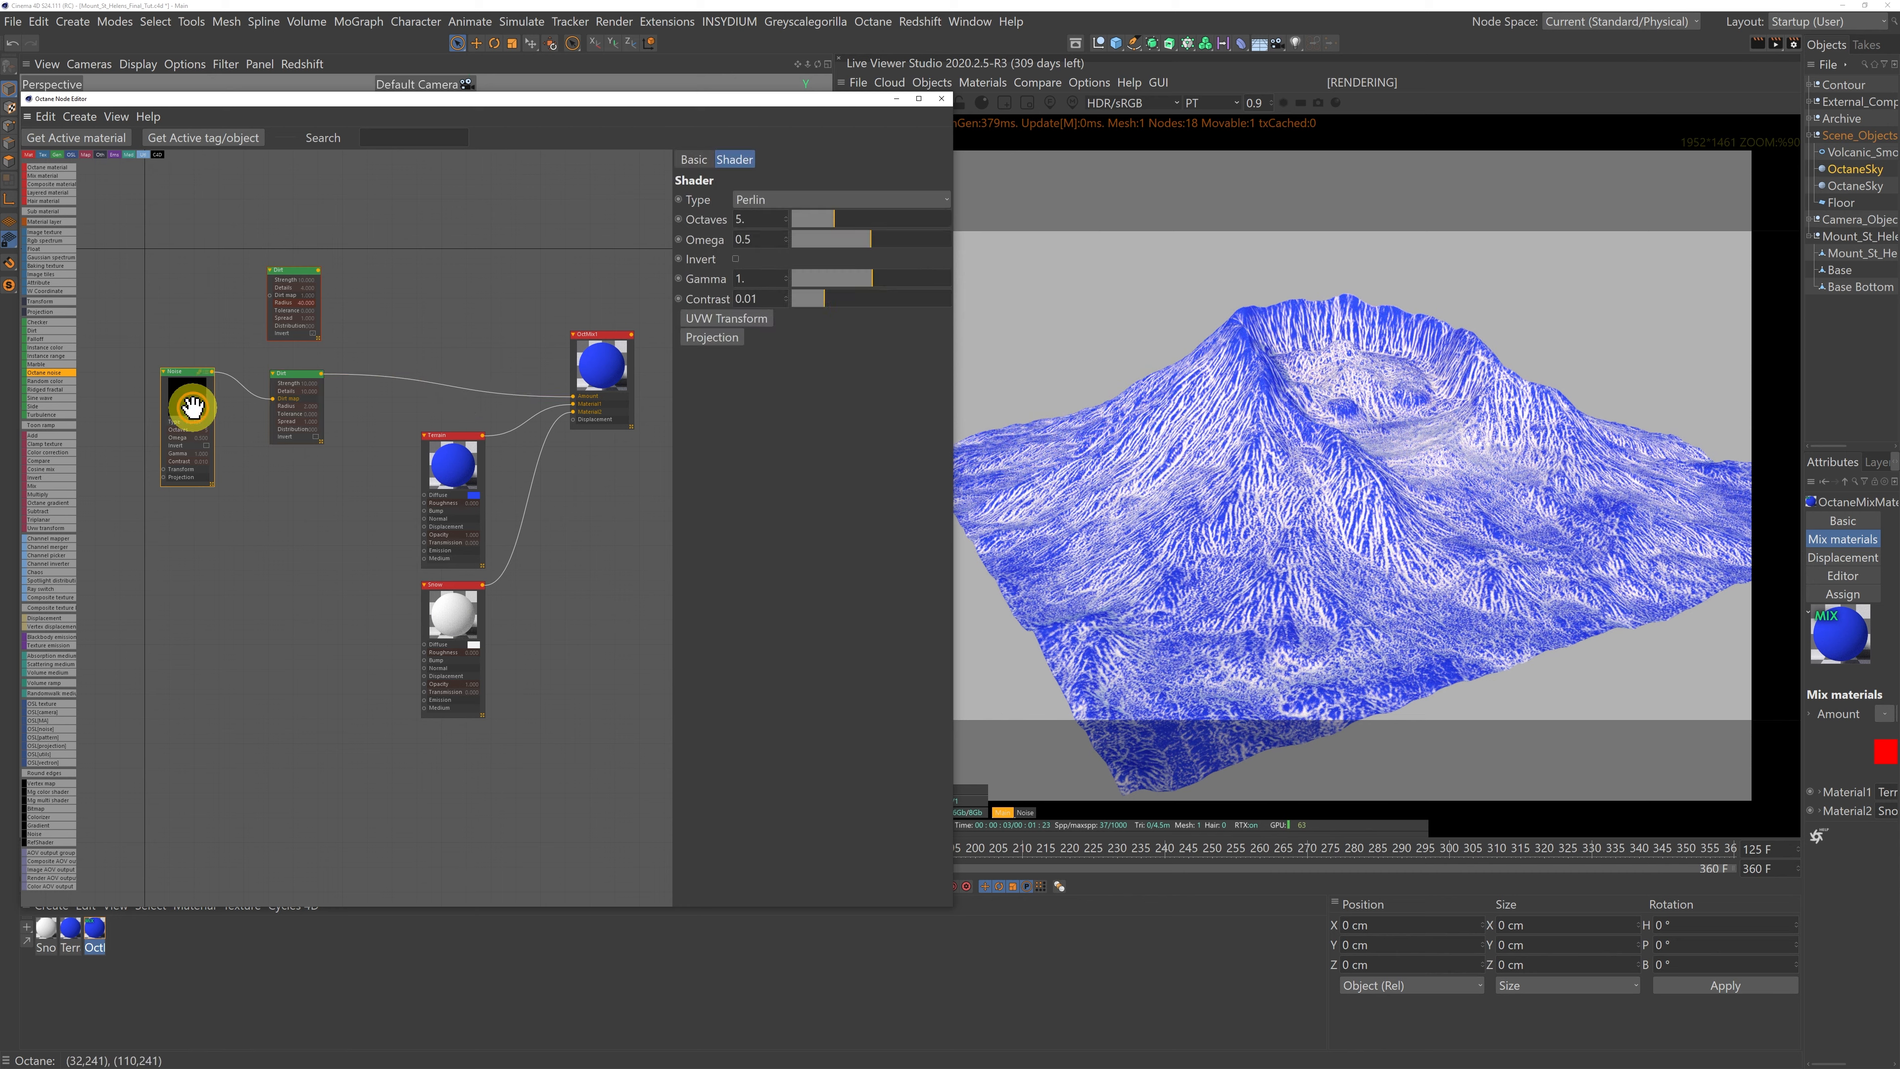
click(793, 201)
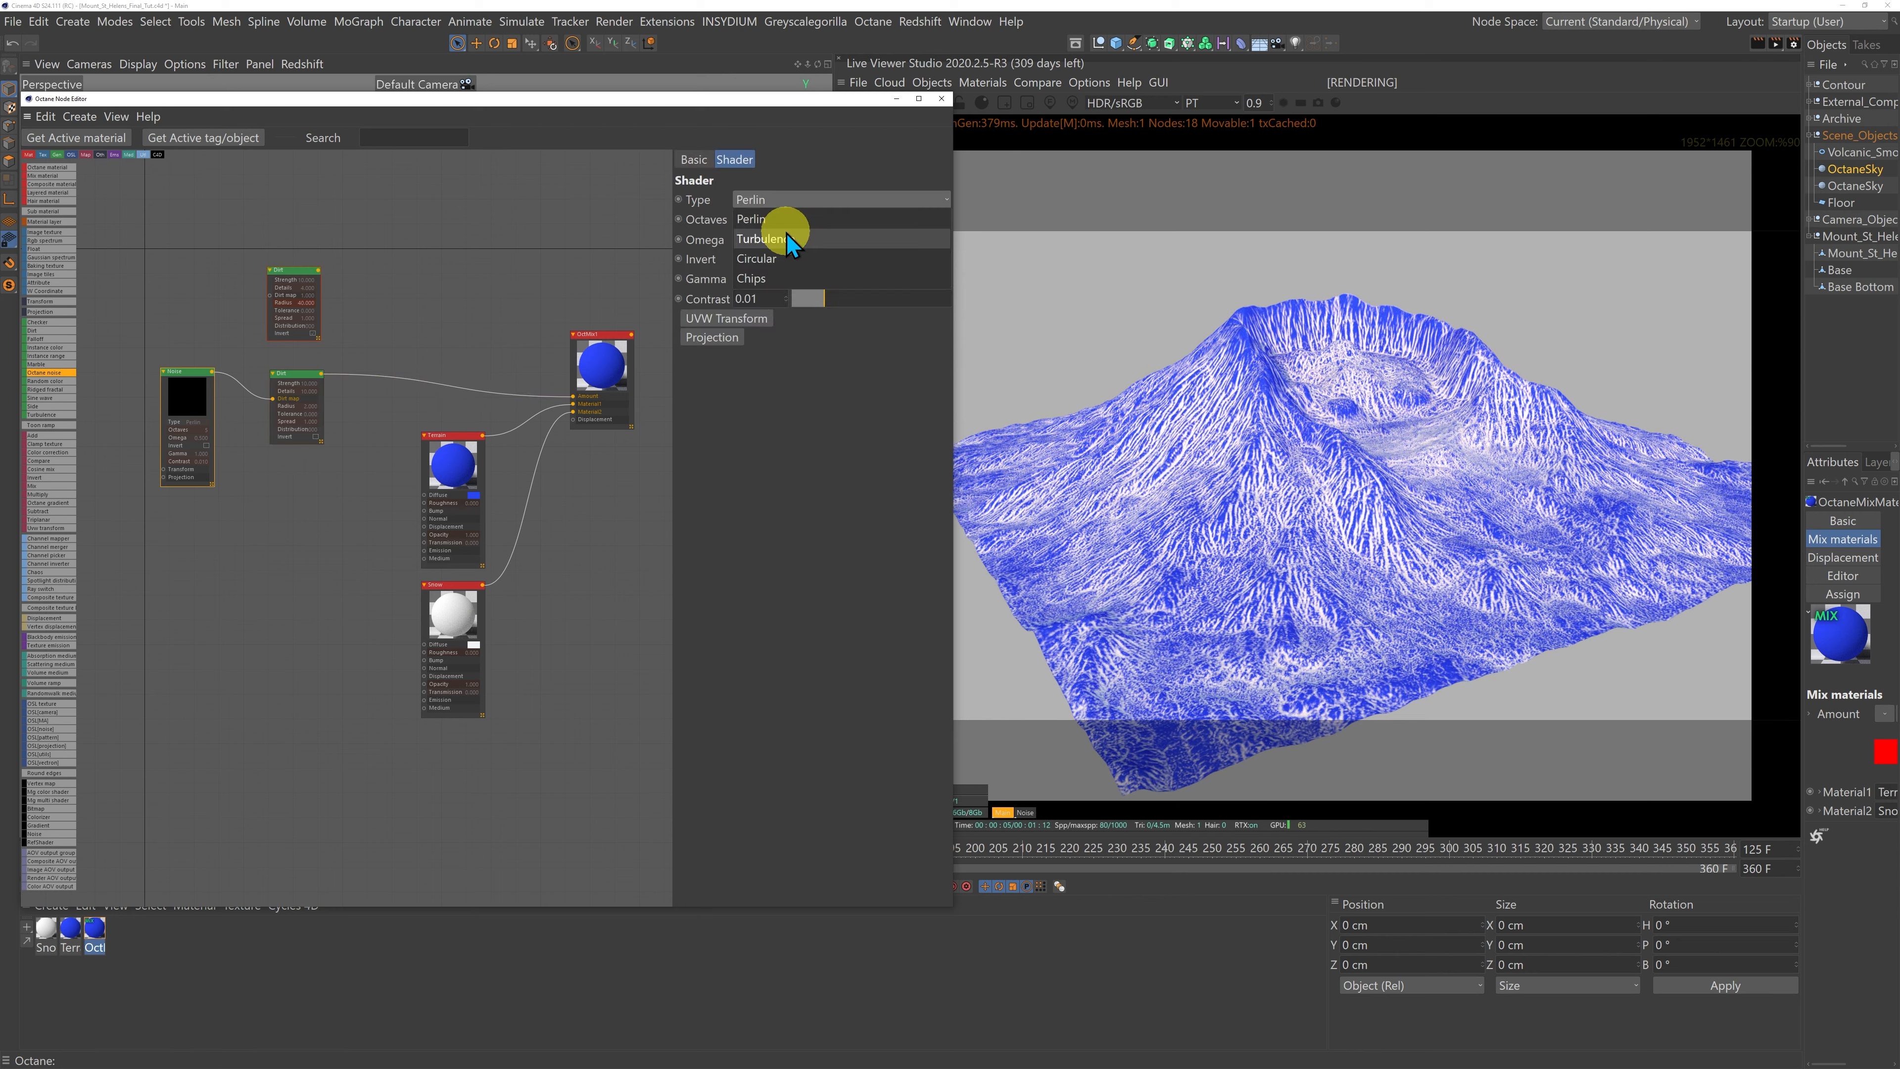
click(787, 237)
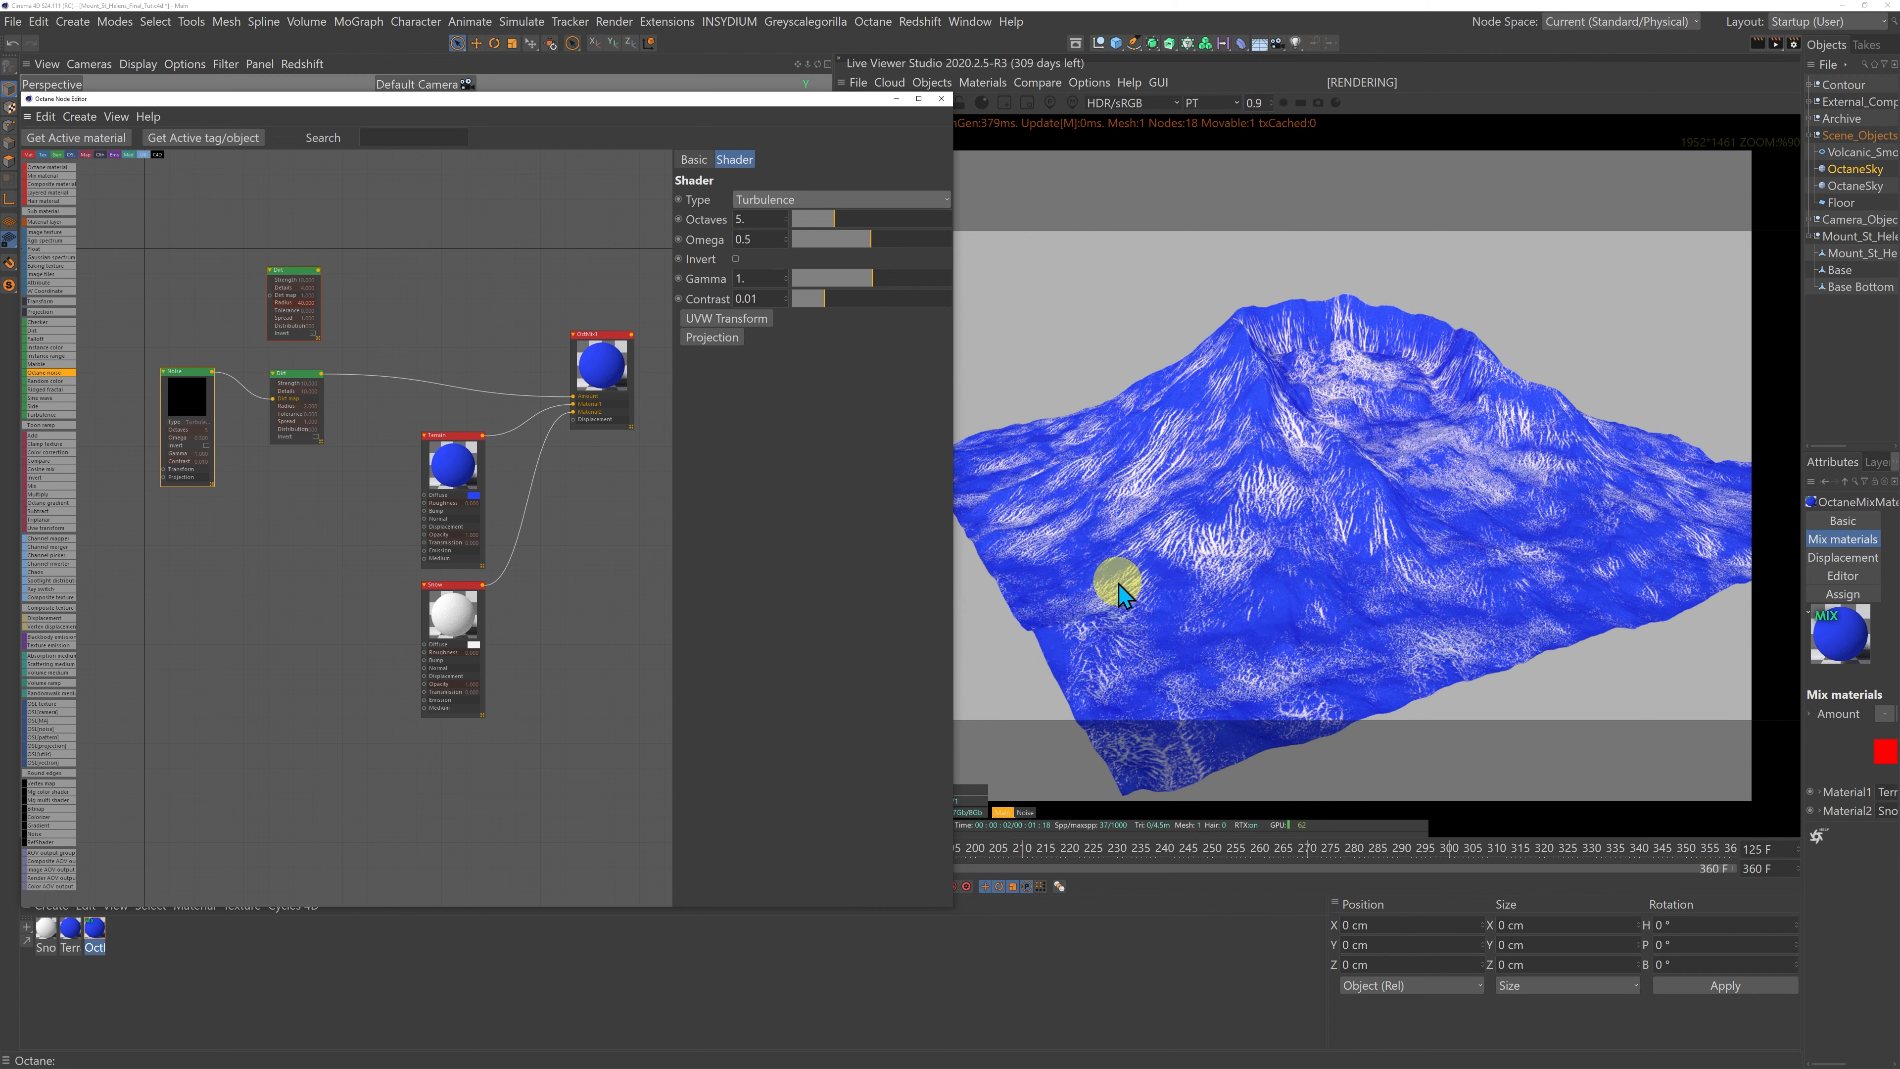
click(742, 218)
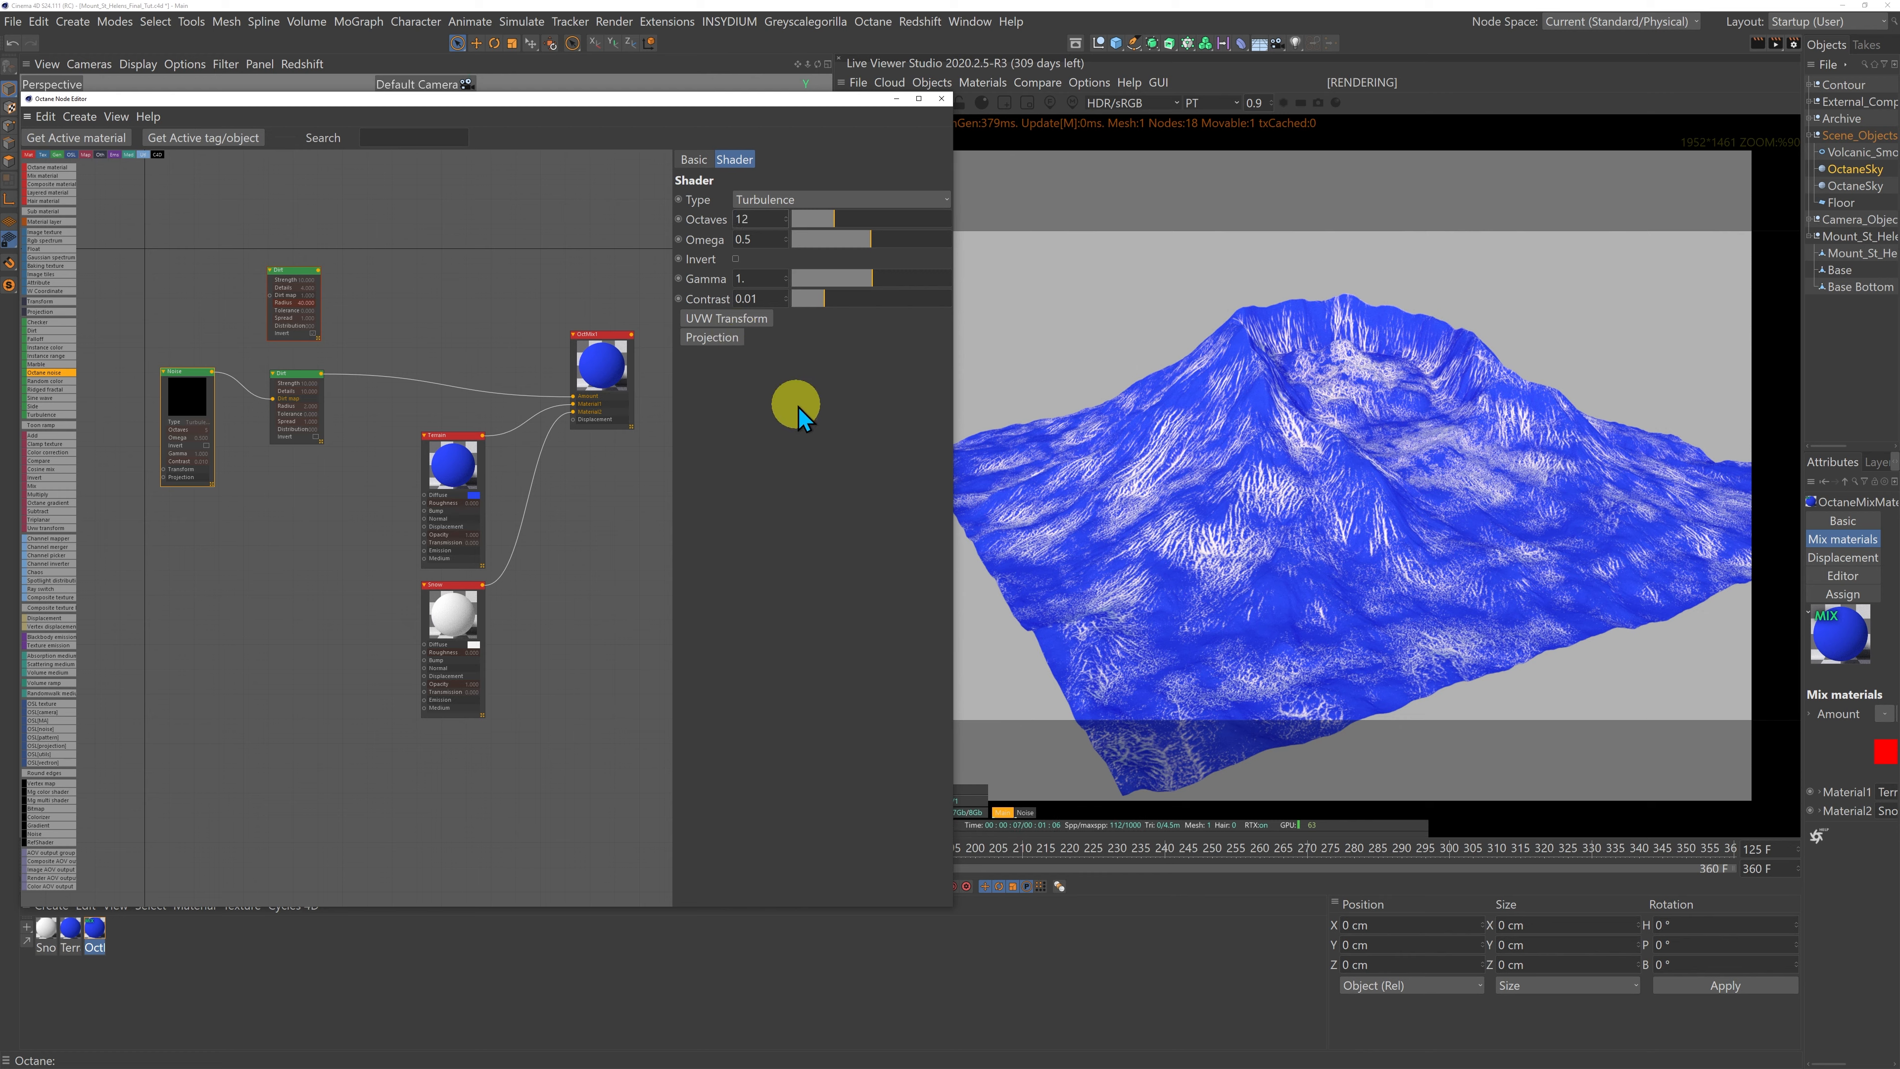
text(12)
key(Return)
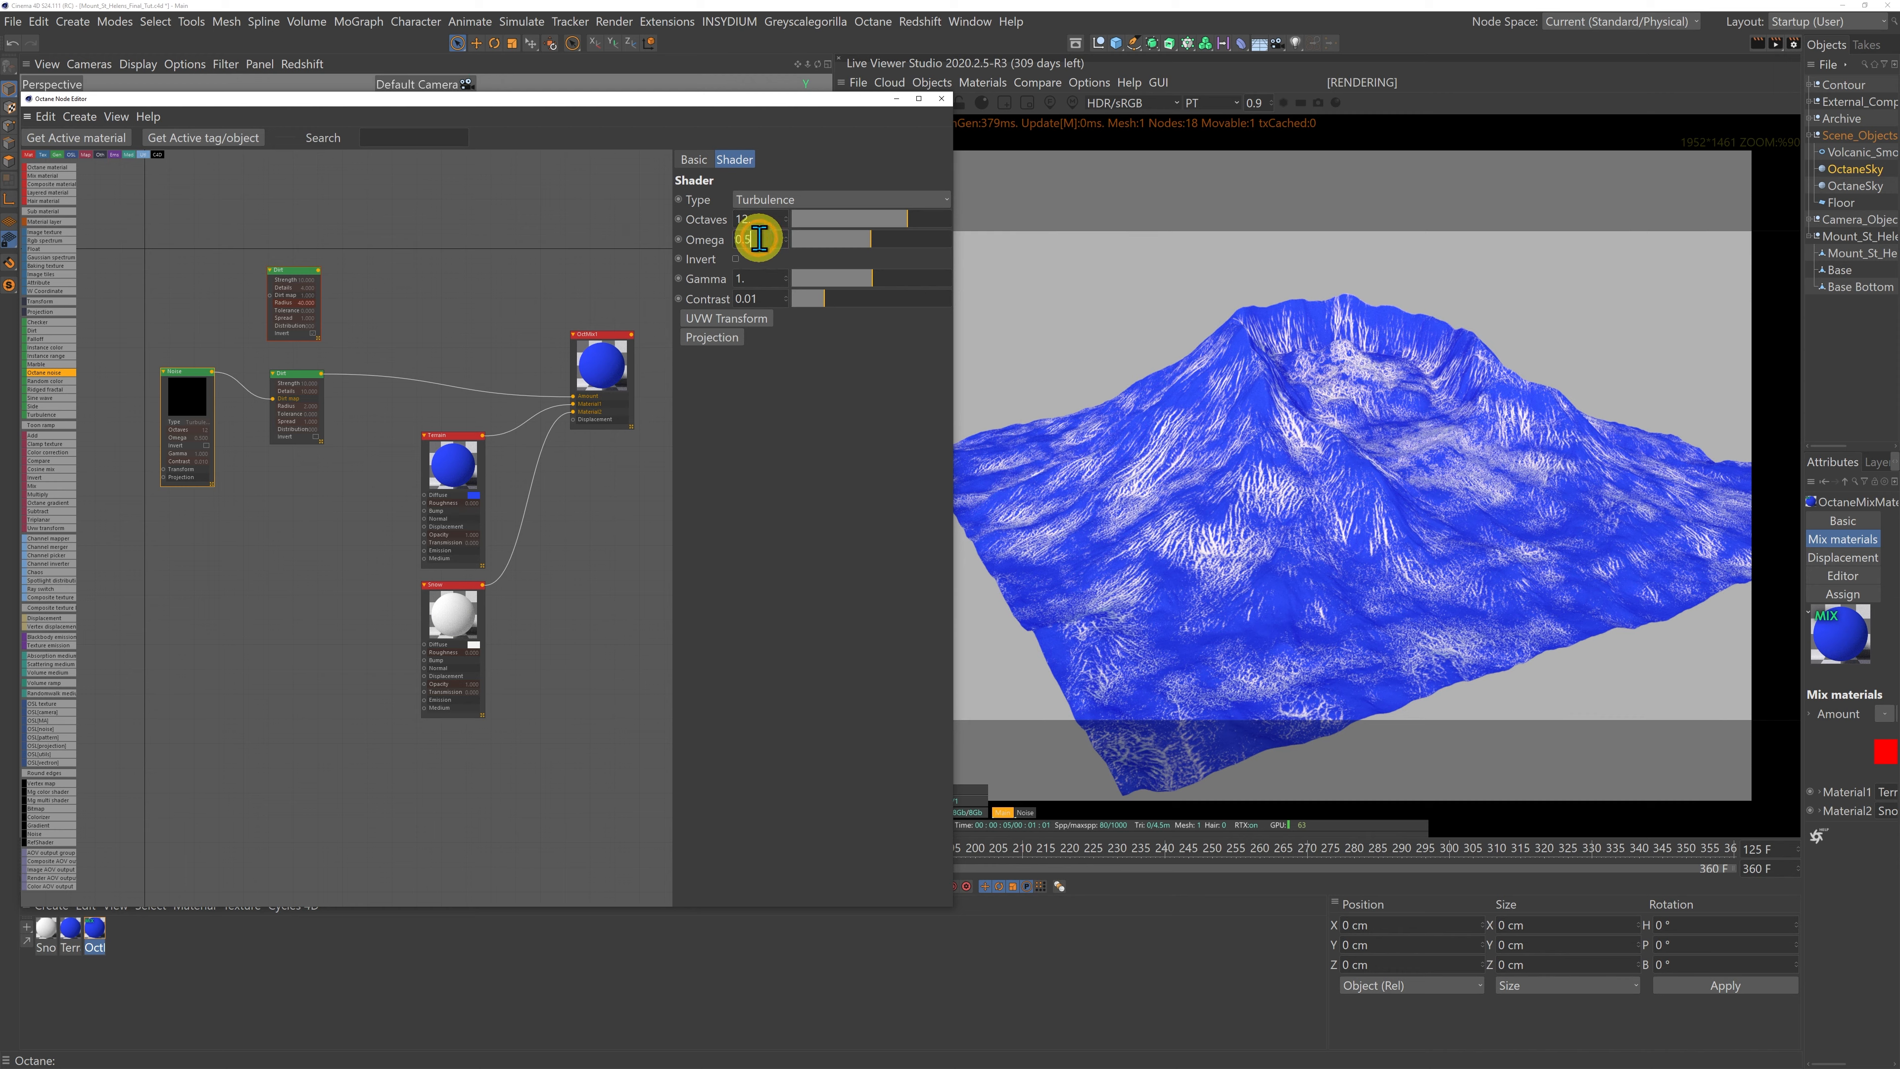
drag(759, 239, 714, 237)
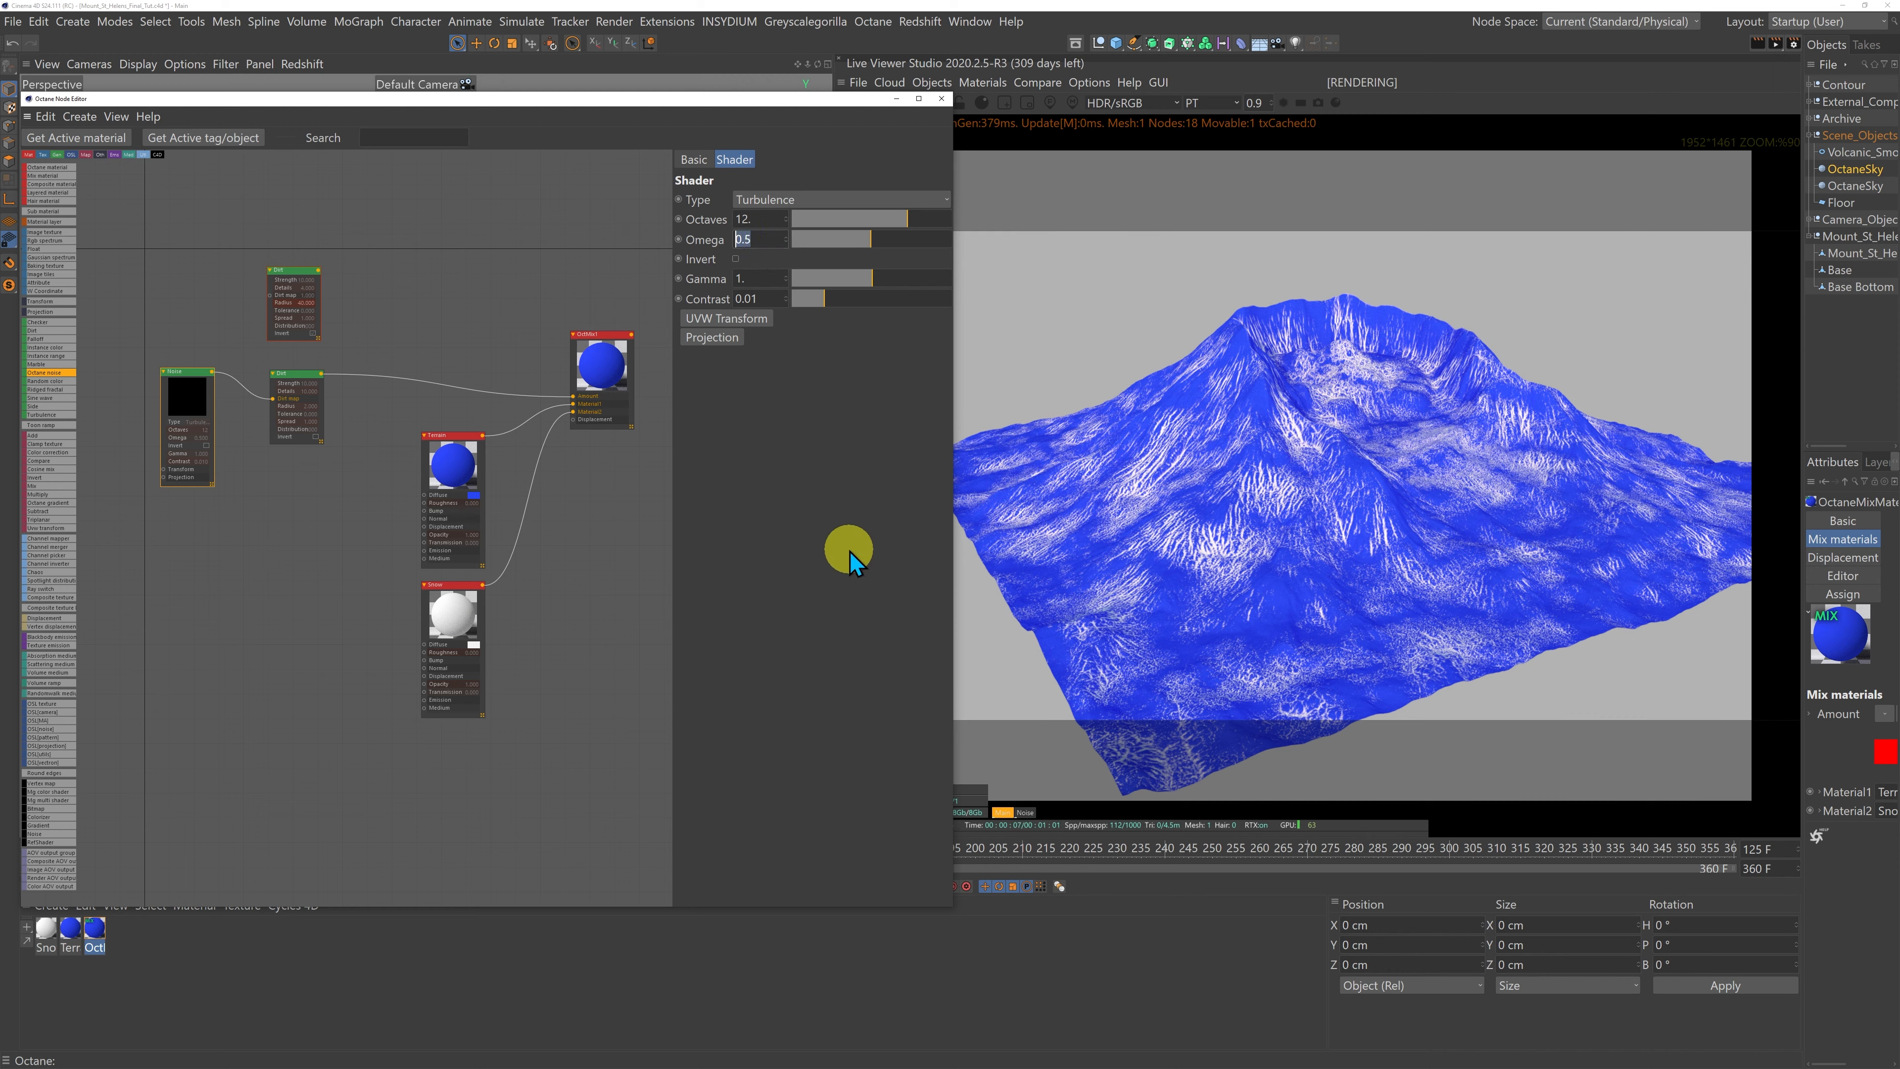
text(.4)
key(Return)
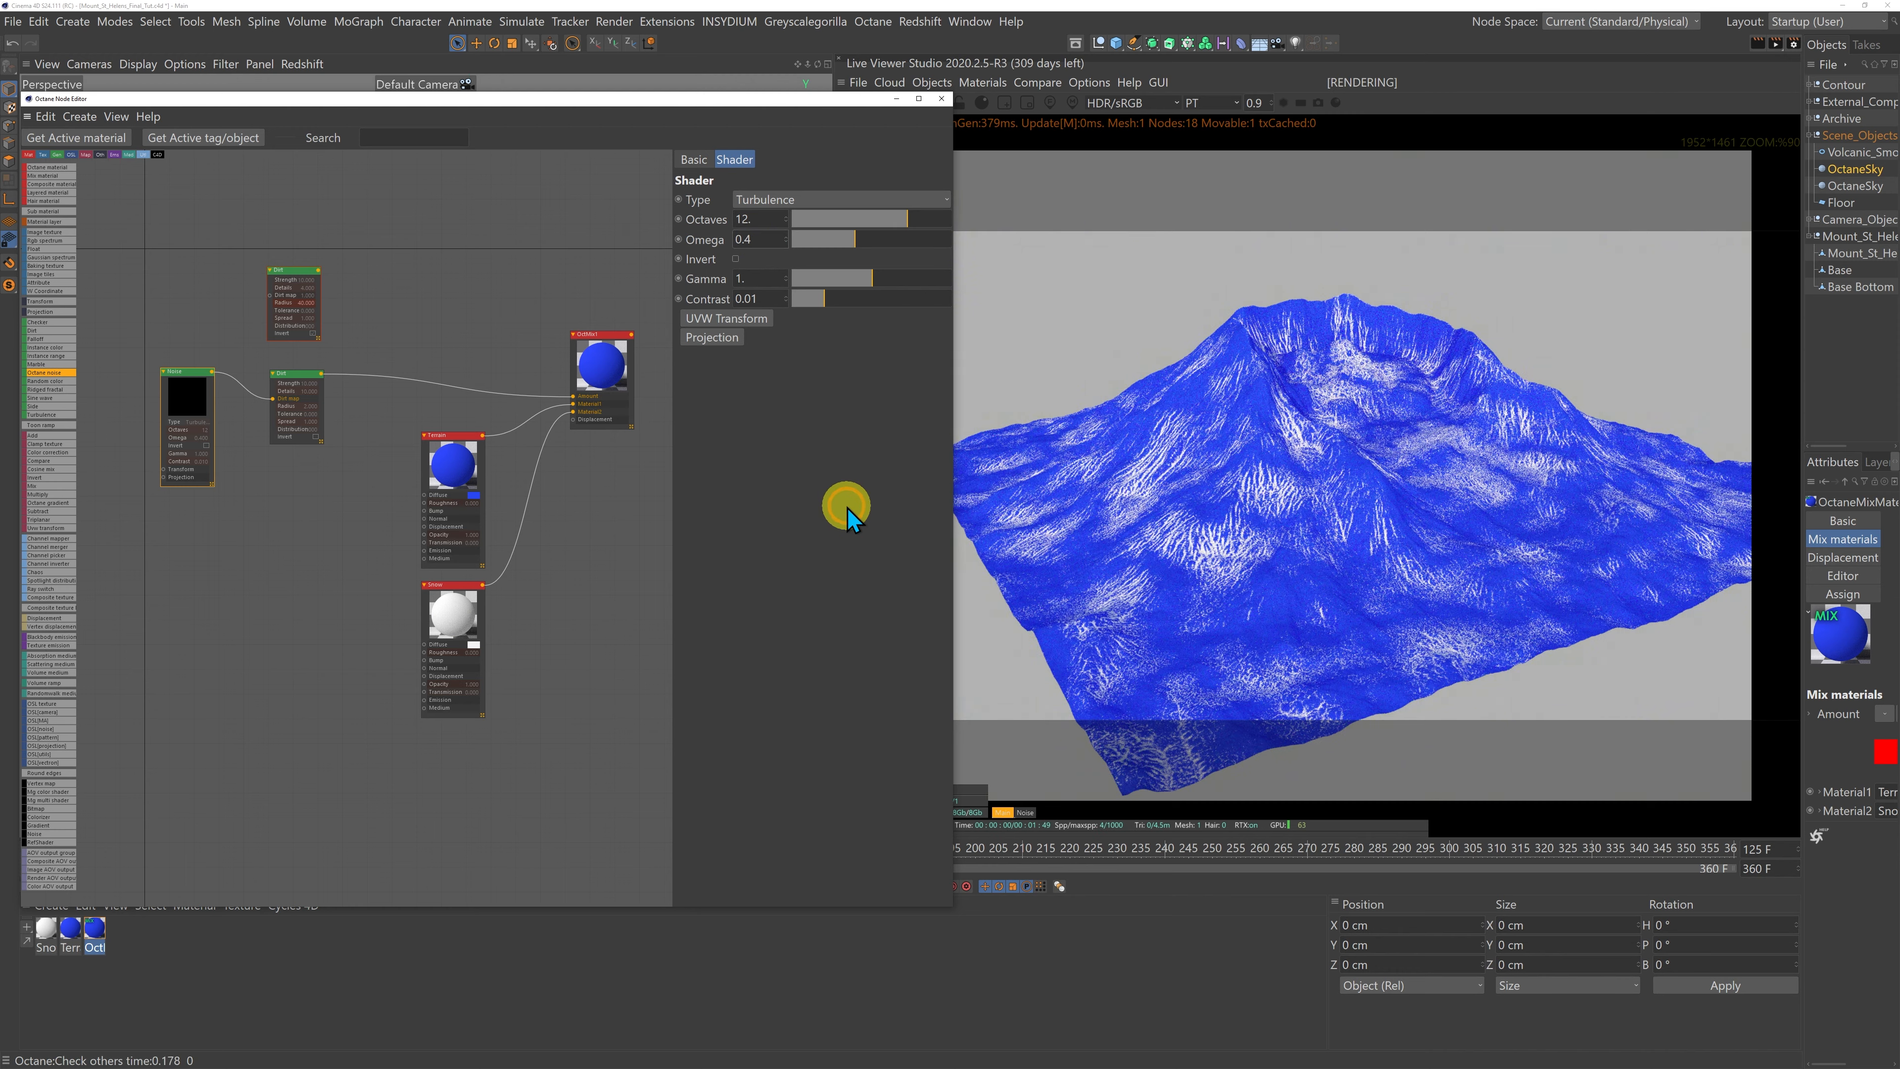
Step: Add a Texture Projection node to the Noise node and set its projection to Box
click(714, 338)
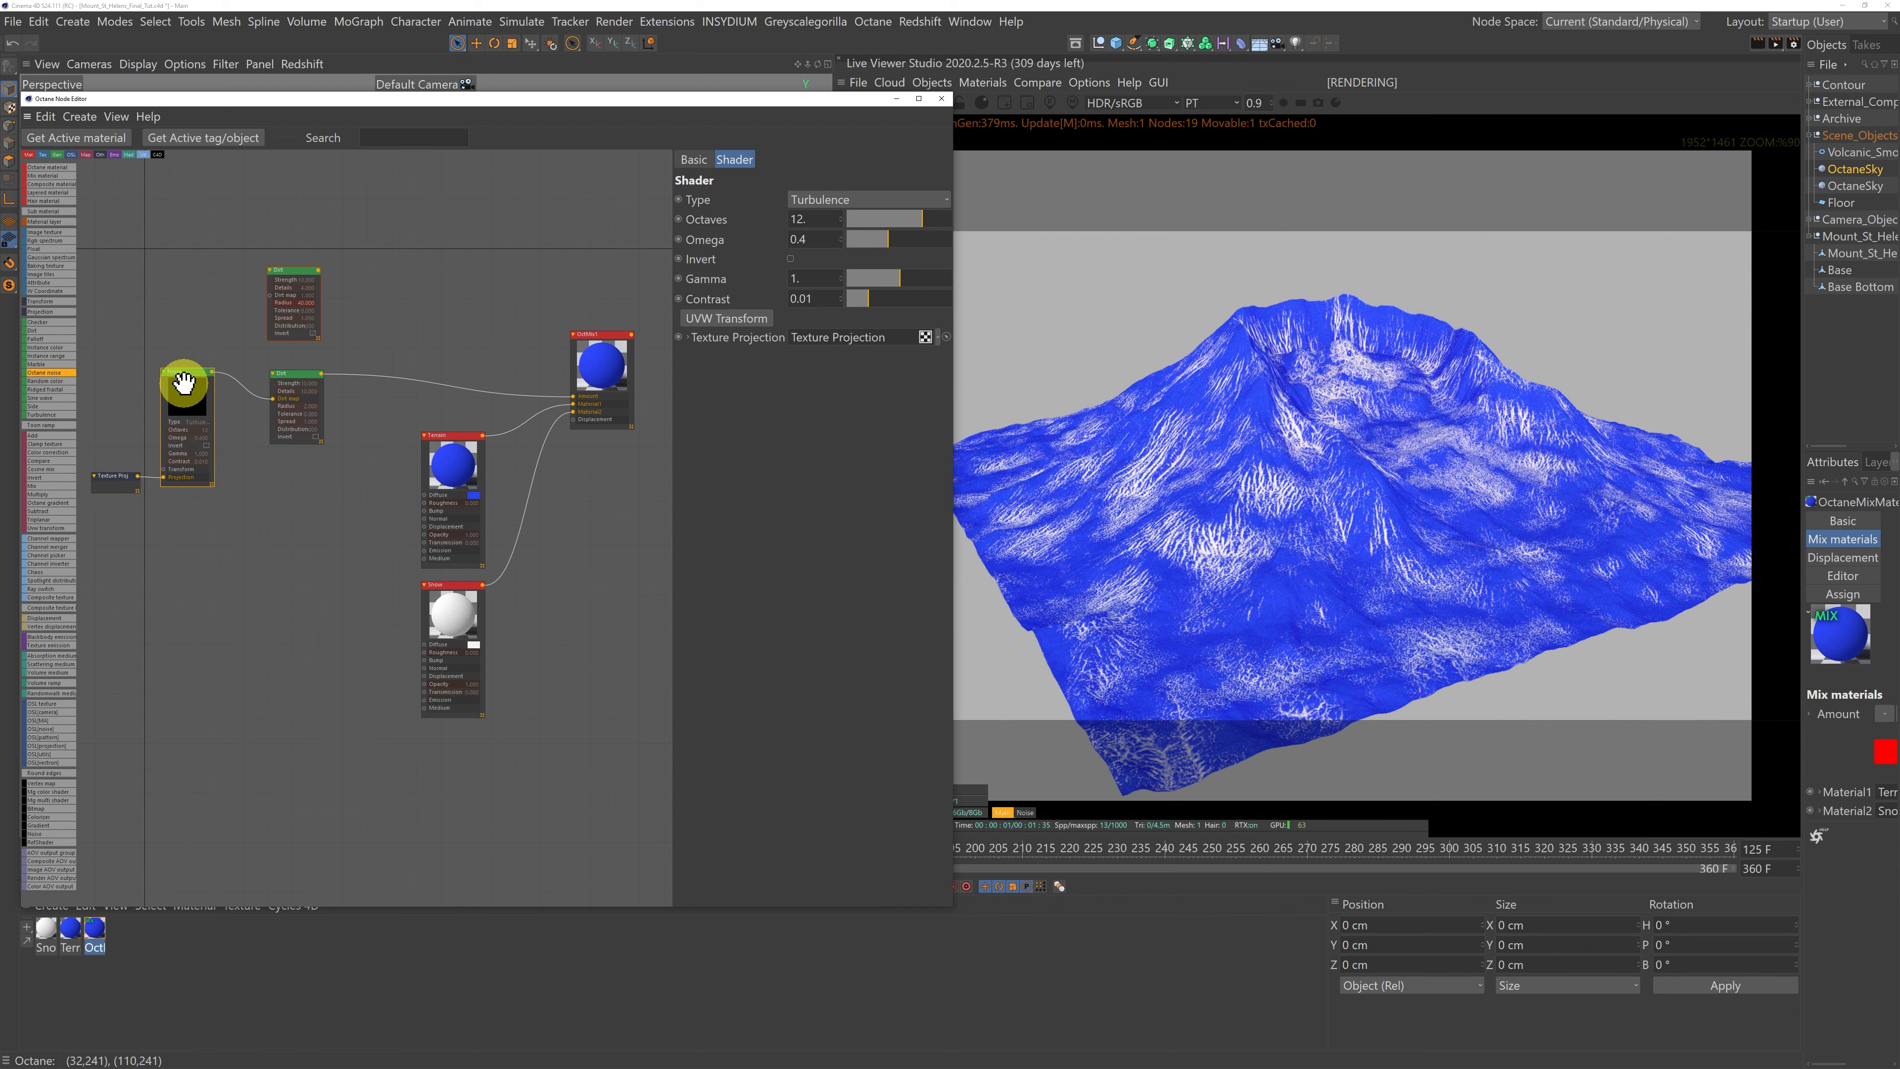
drag(186, 382, 217, 374)
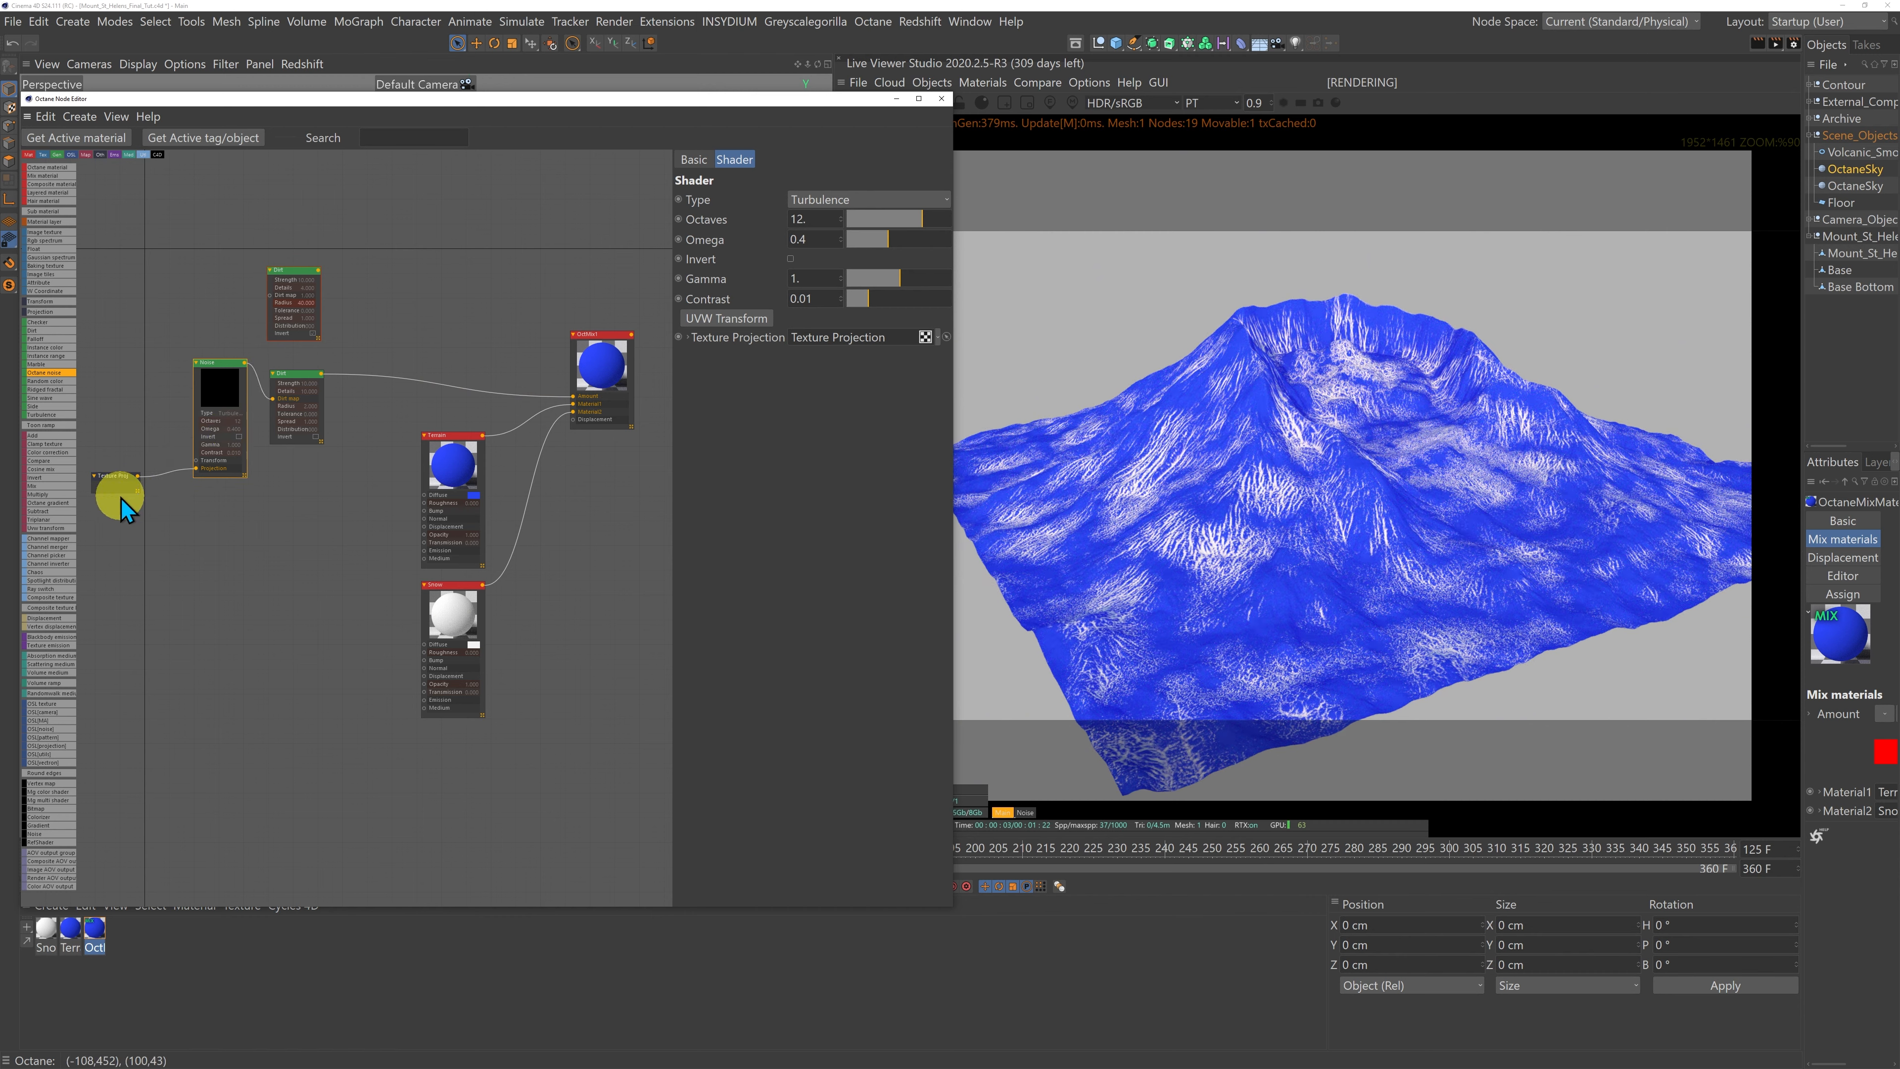
click(119, 480)
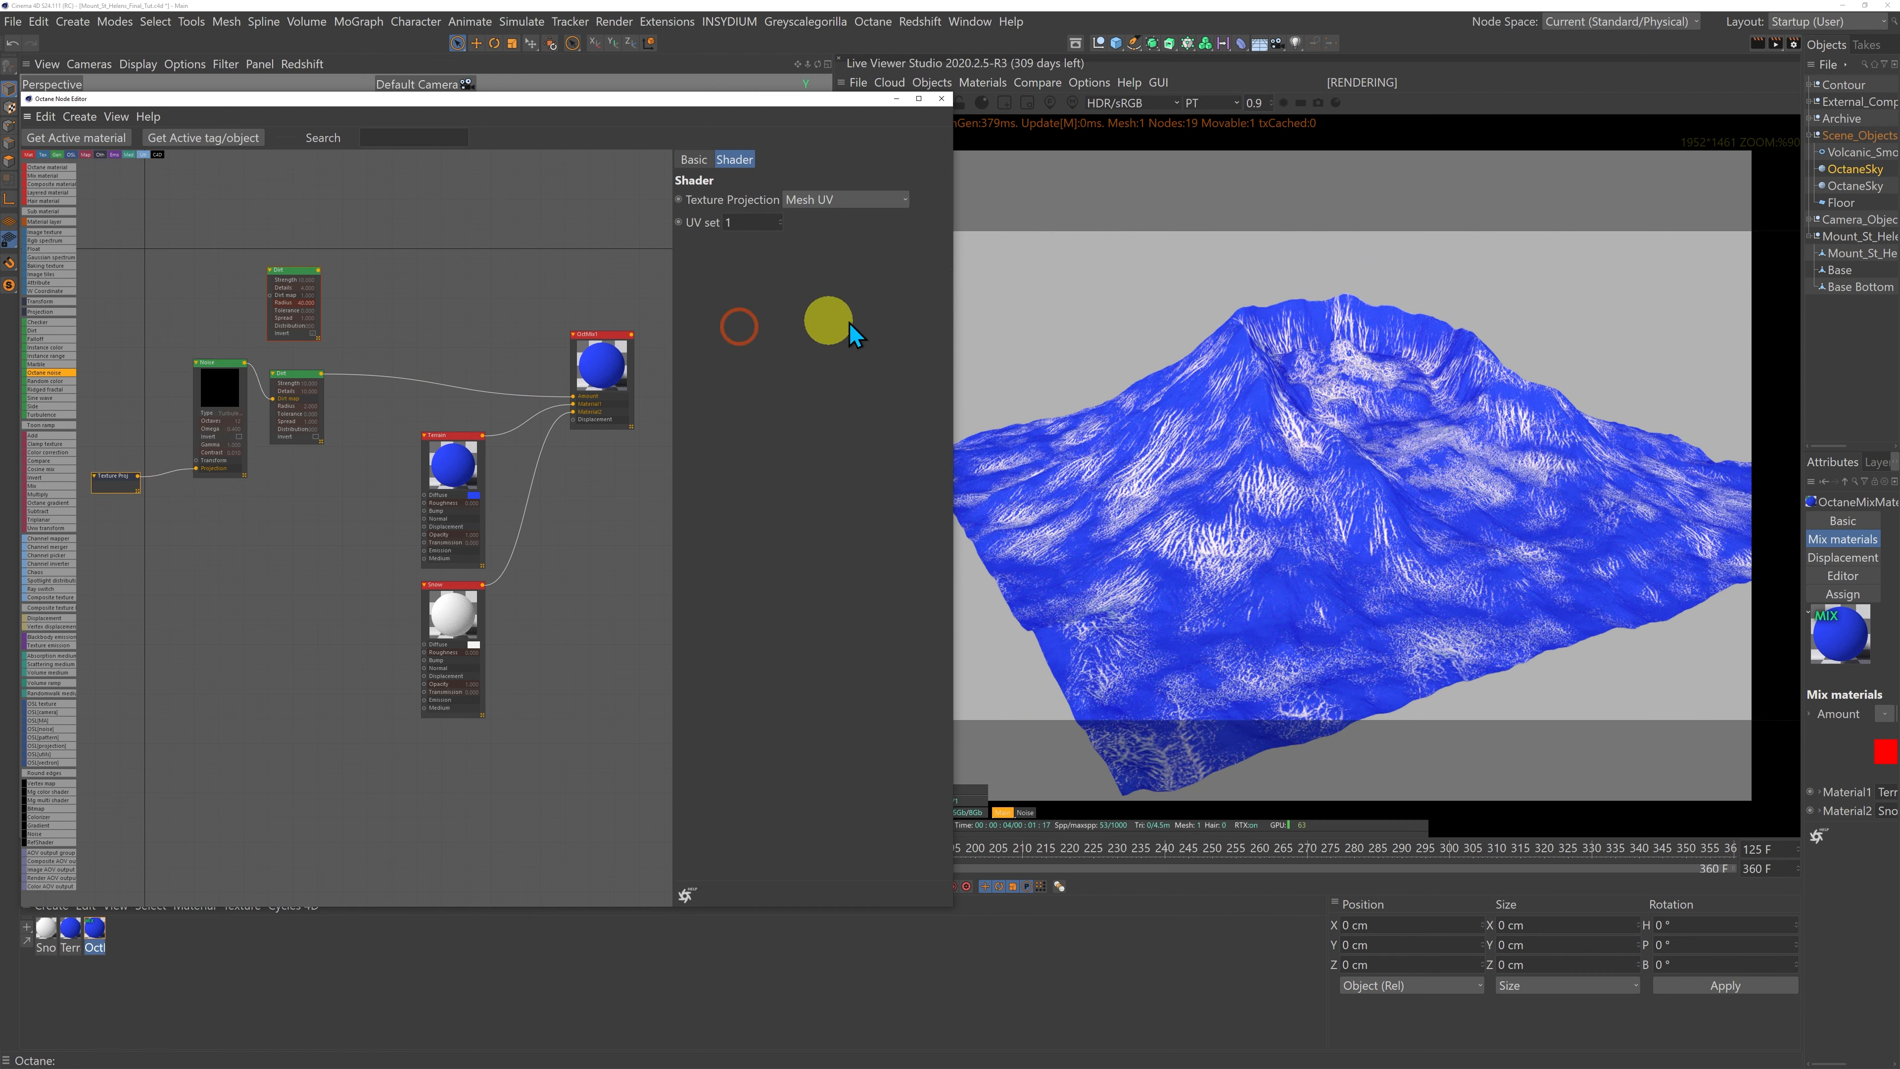
click(829, 203)
click(823, 230)
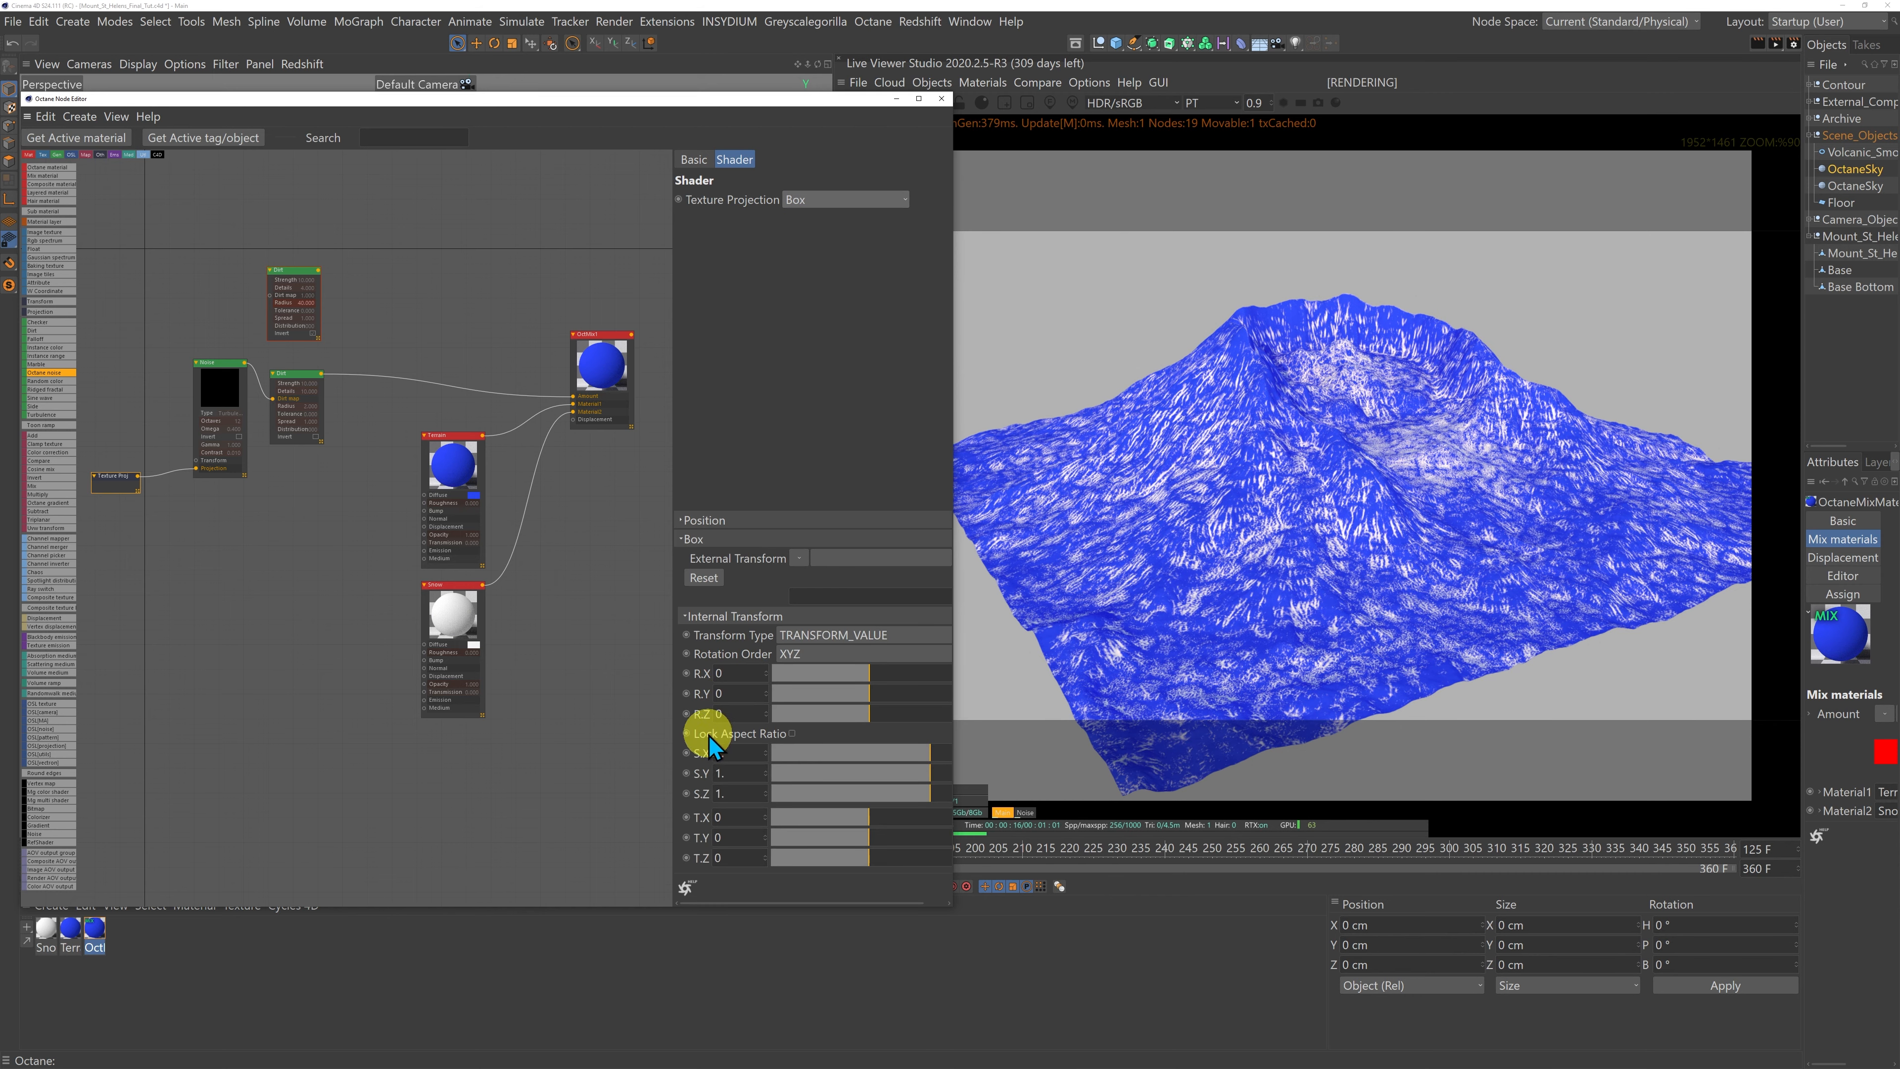
Step: Lock the aspect ratio of the Box projection's transform and set its scale to 10.5
click(791, 733)
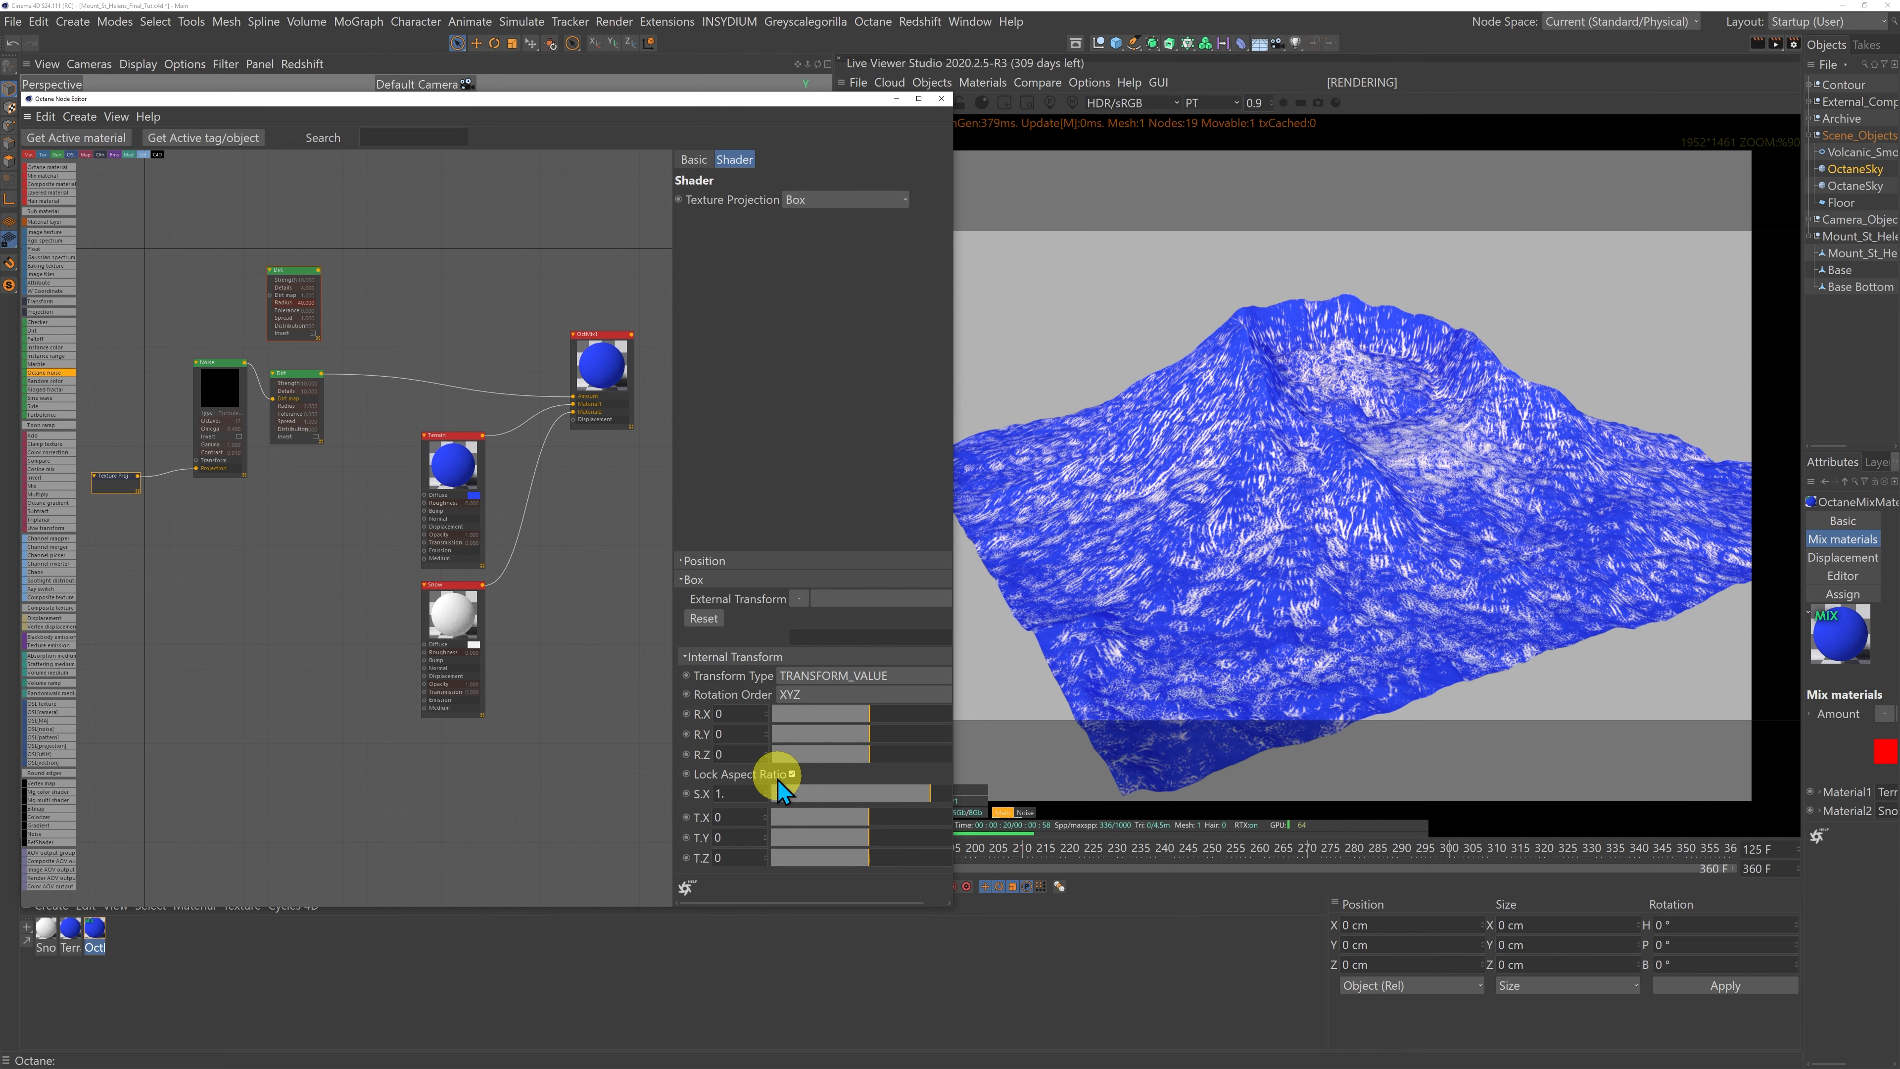
click(741, 792)
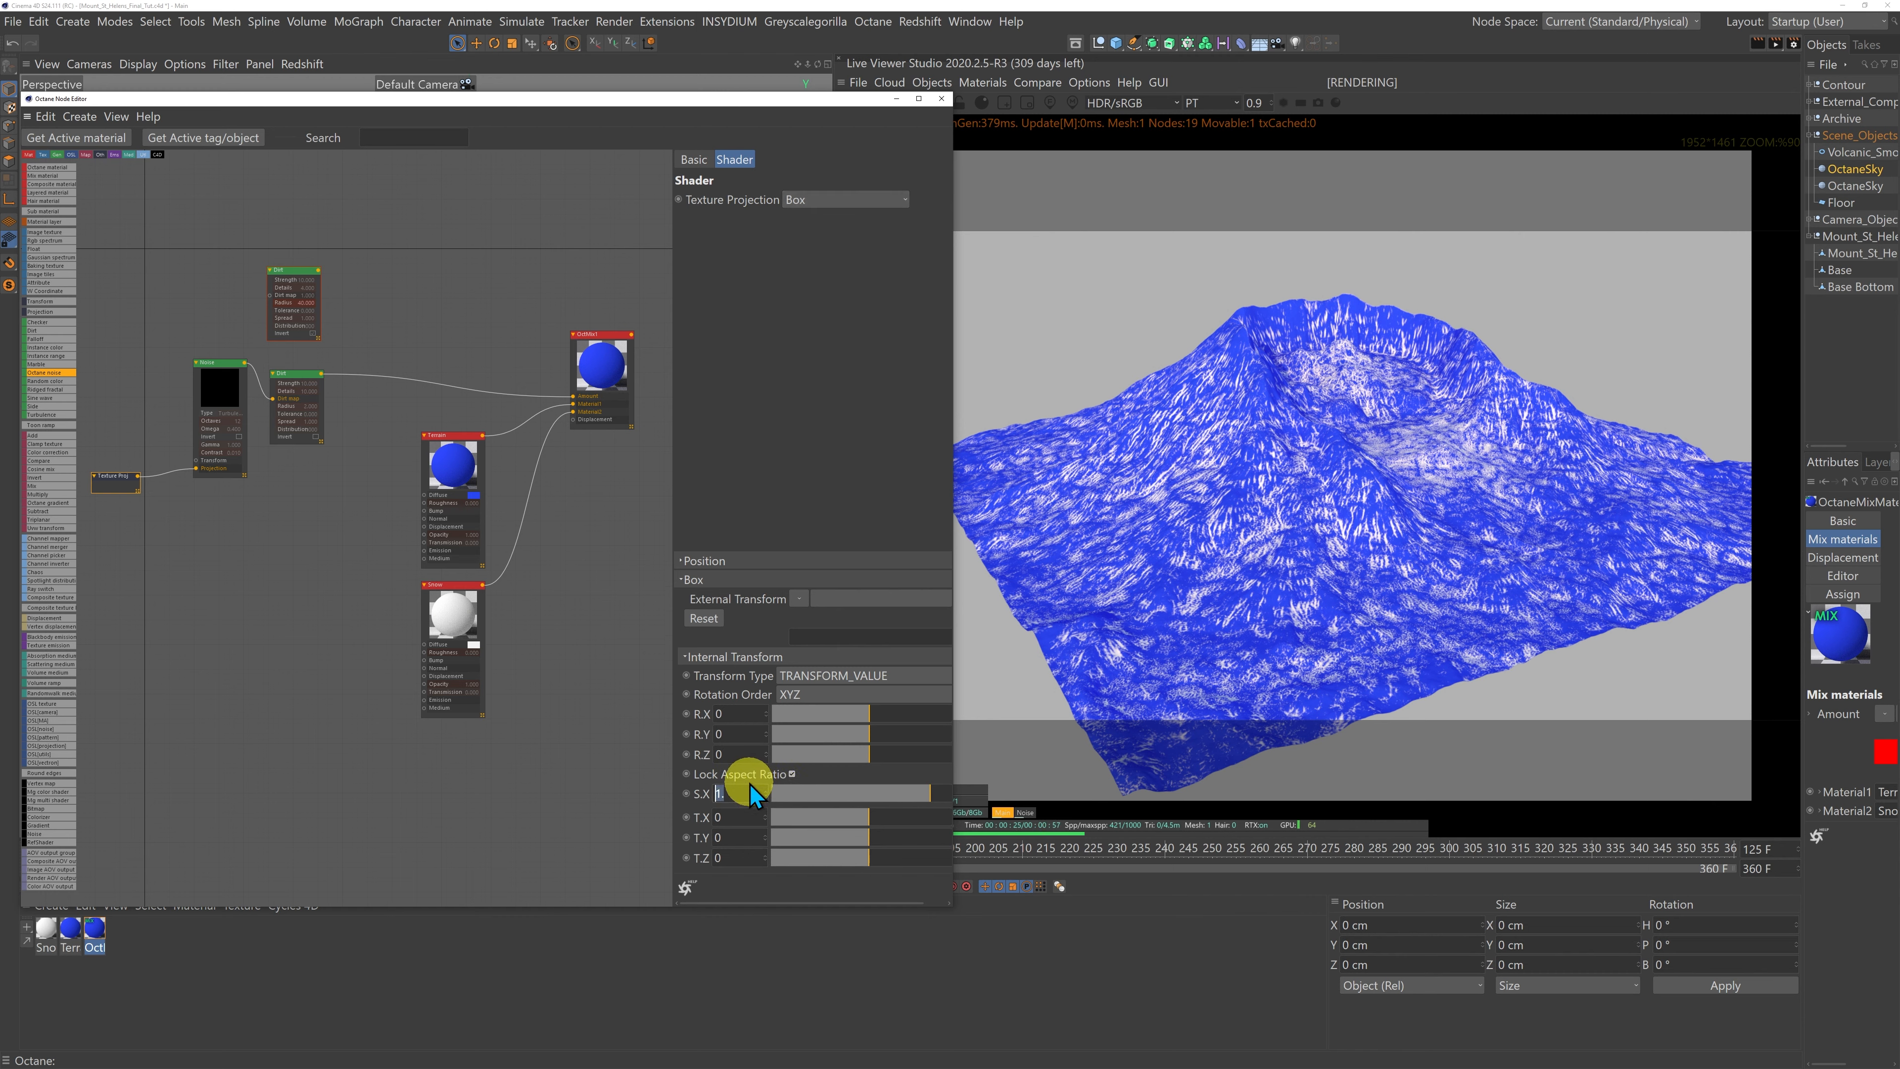
text(11)
key(Return)
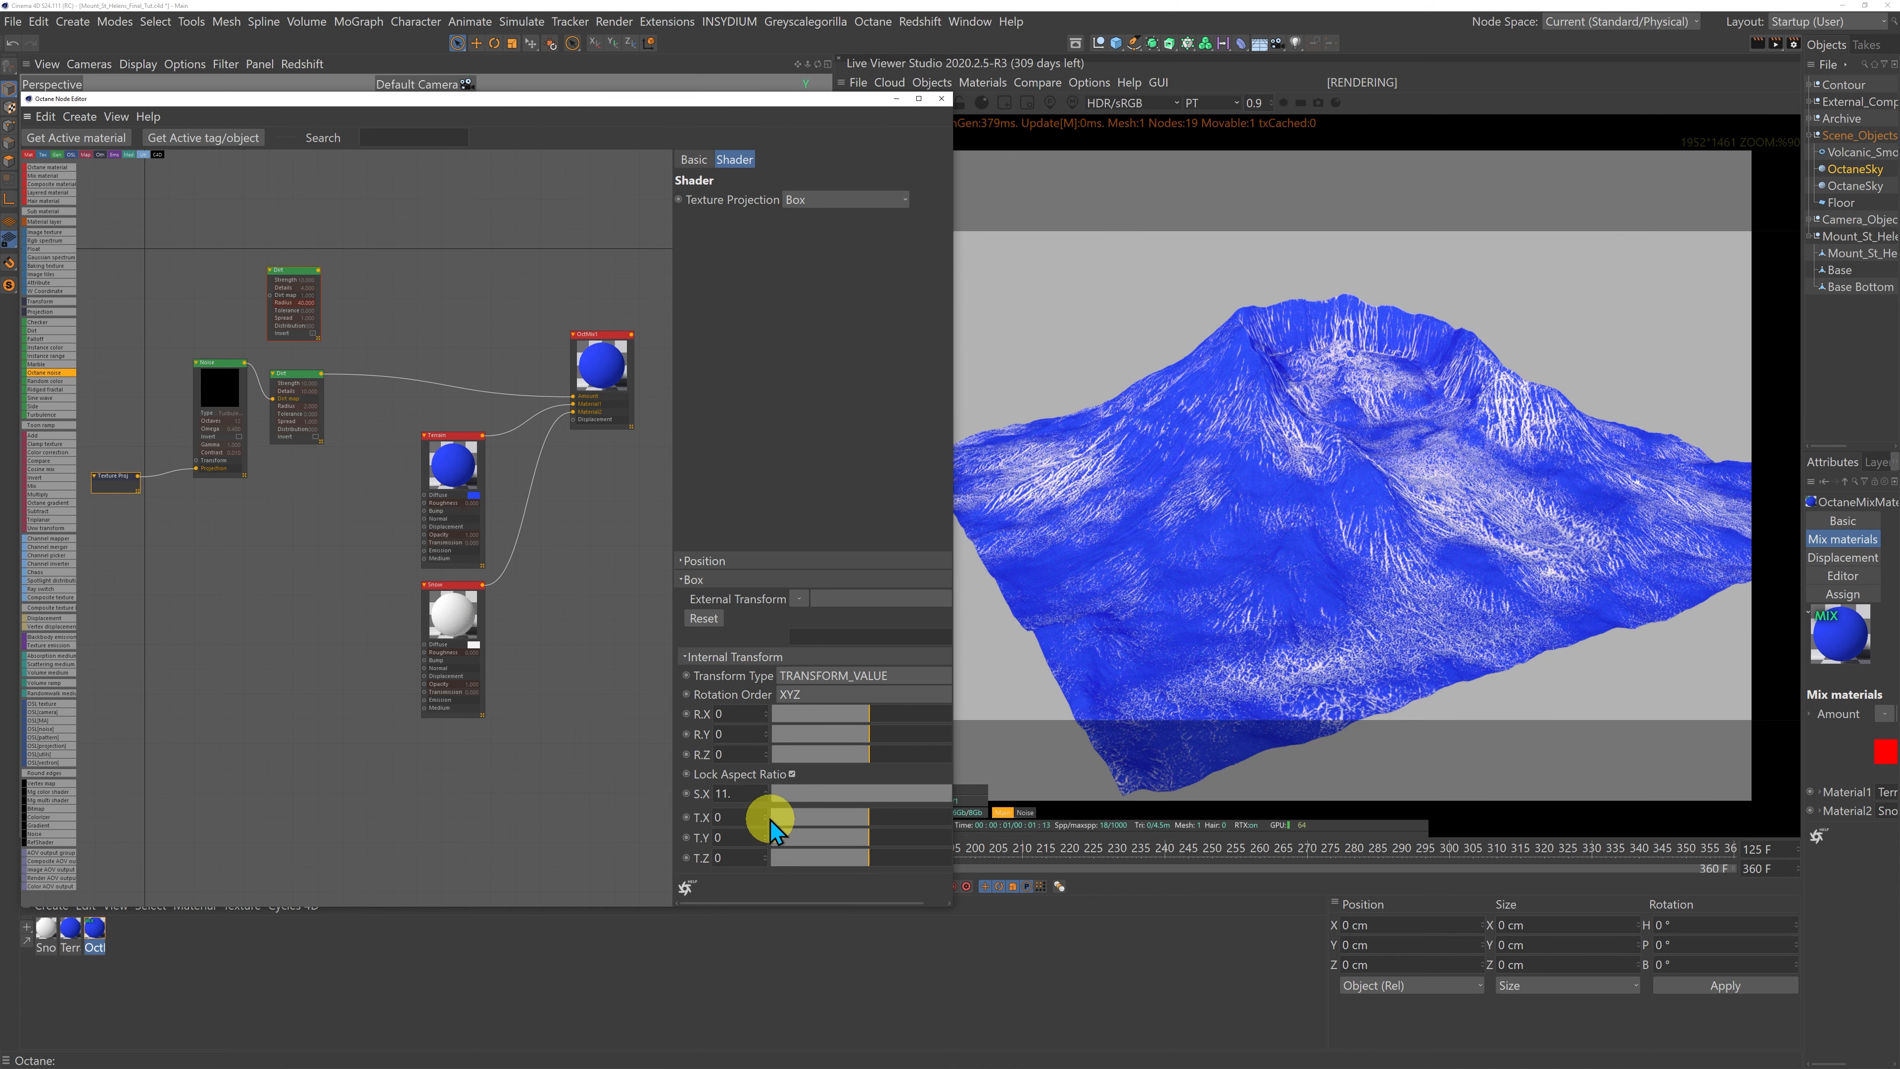
click(741, 792)
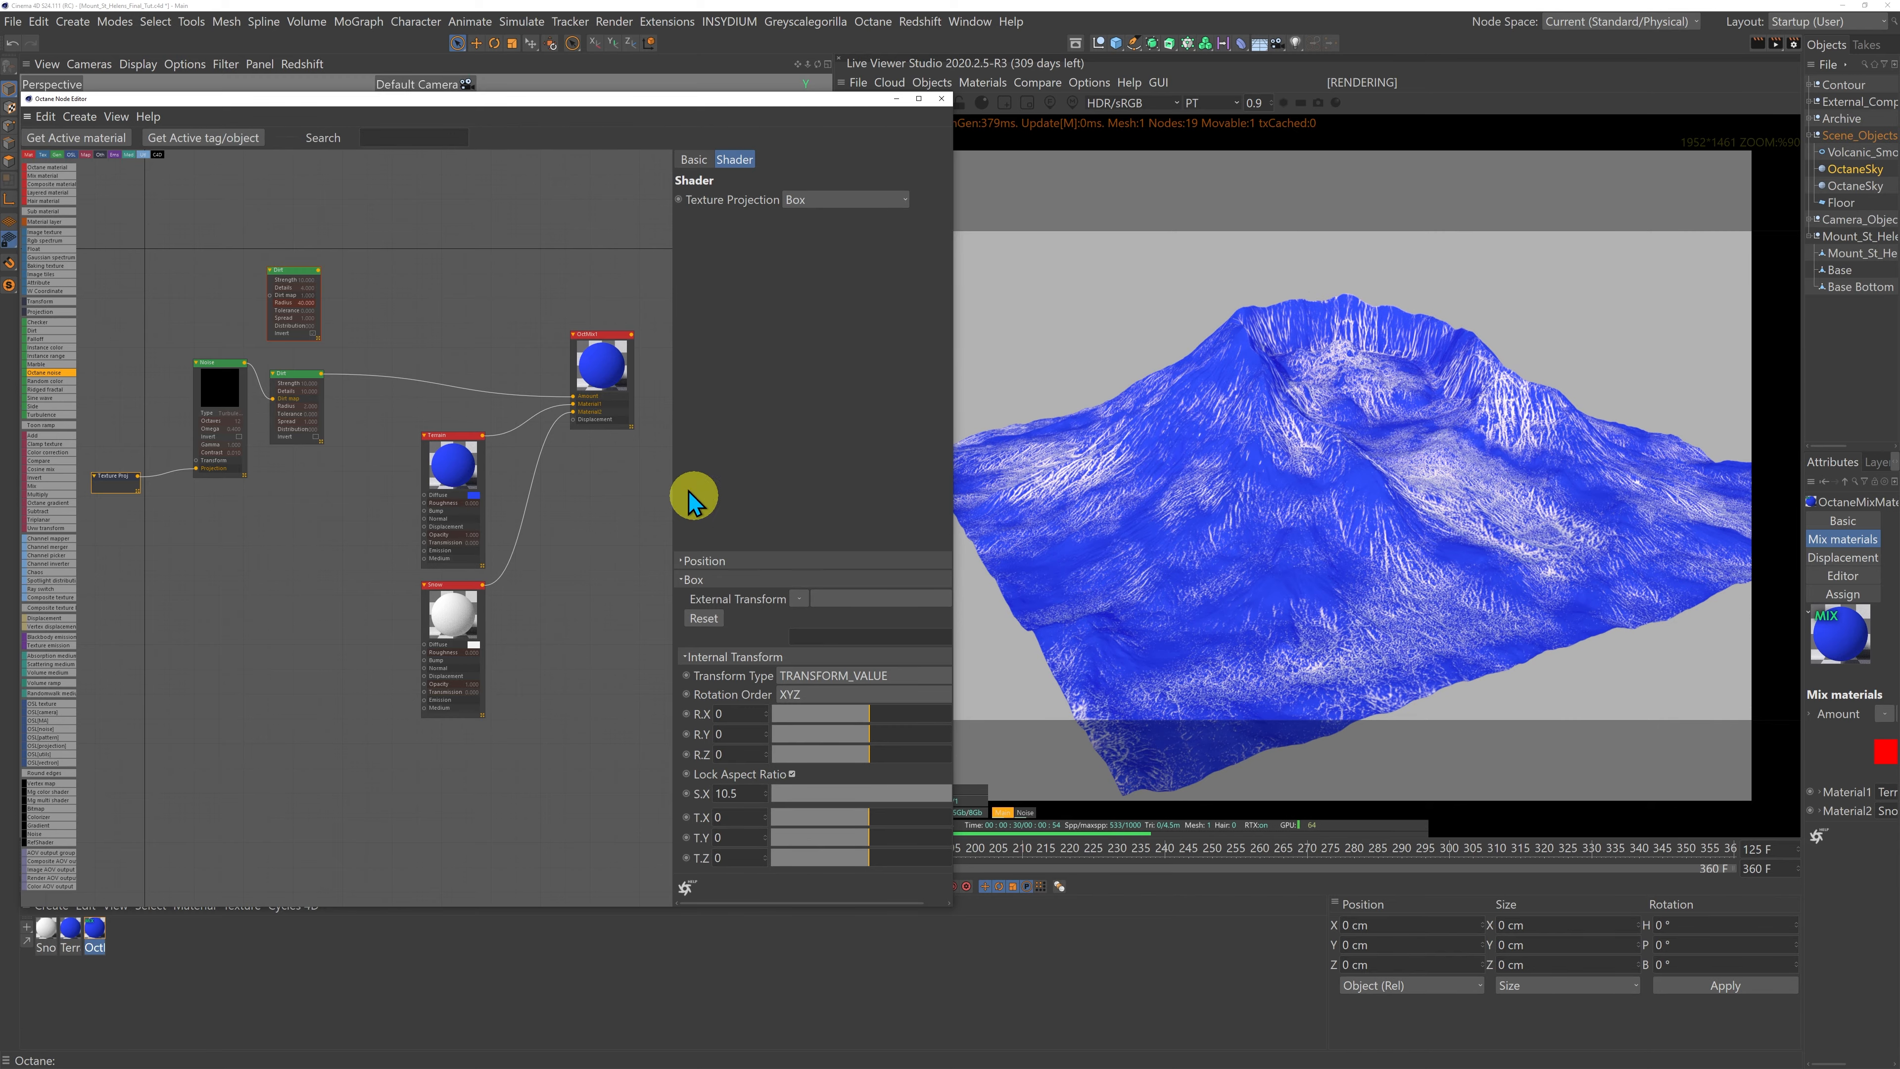
Step: Examine how the noise breaks up the snow coverage from different sides of the mountain
drag(511, 104, 506, 708)
drag(818, 65, 832, 533)
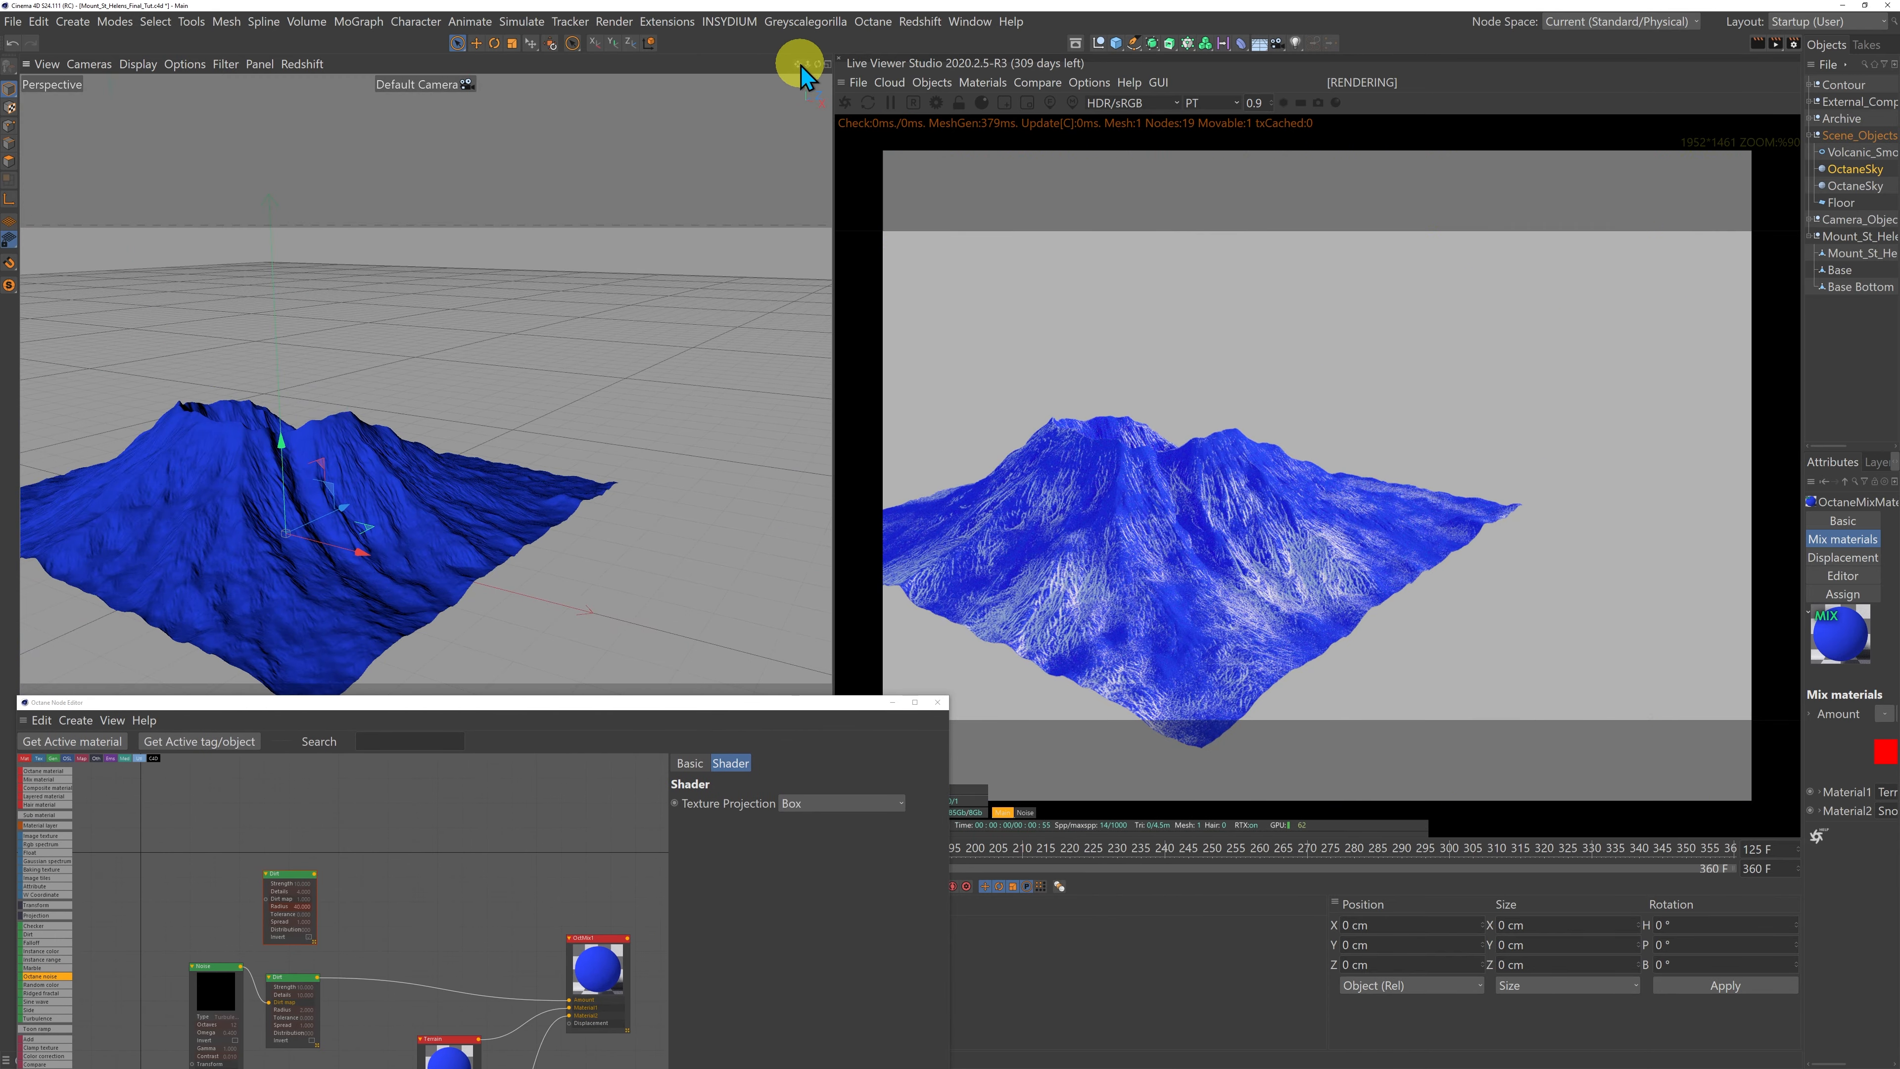
drag(818, 65, 832, 531)
drag(817, 64, 827, 530)
drag(798, 65, 830, 533)
scroll(428, 459, up, 3)
scroll(441, 509, up, 2)
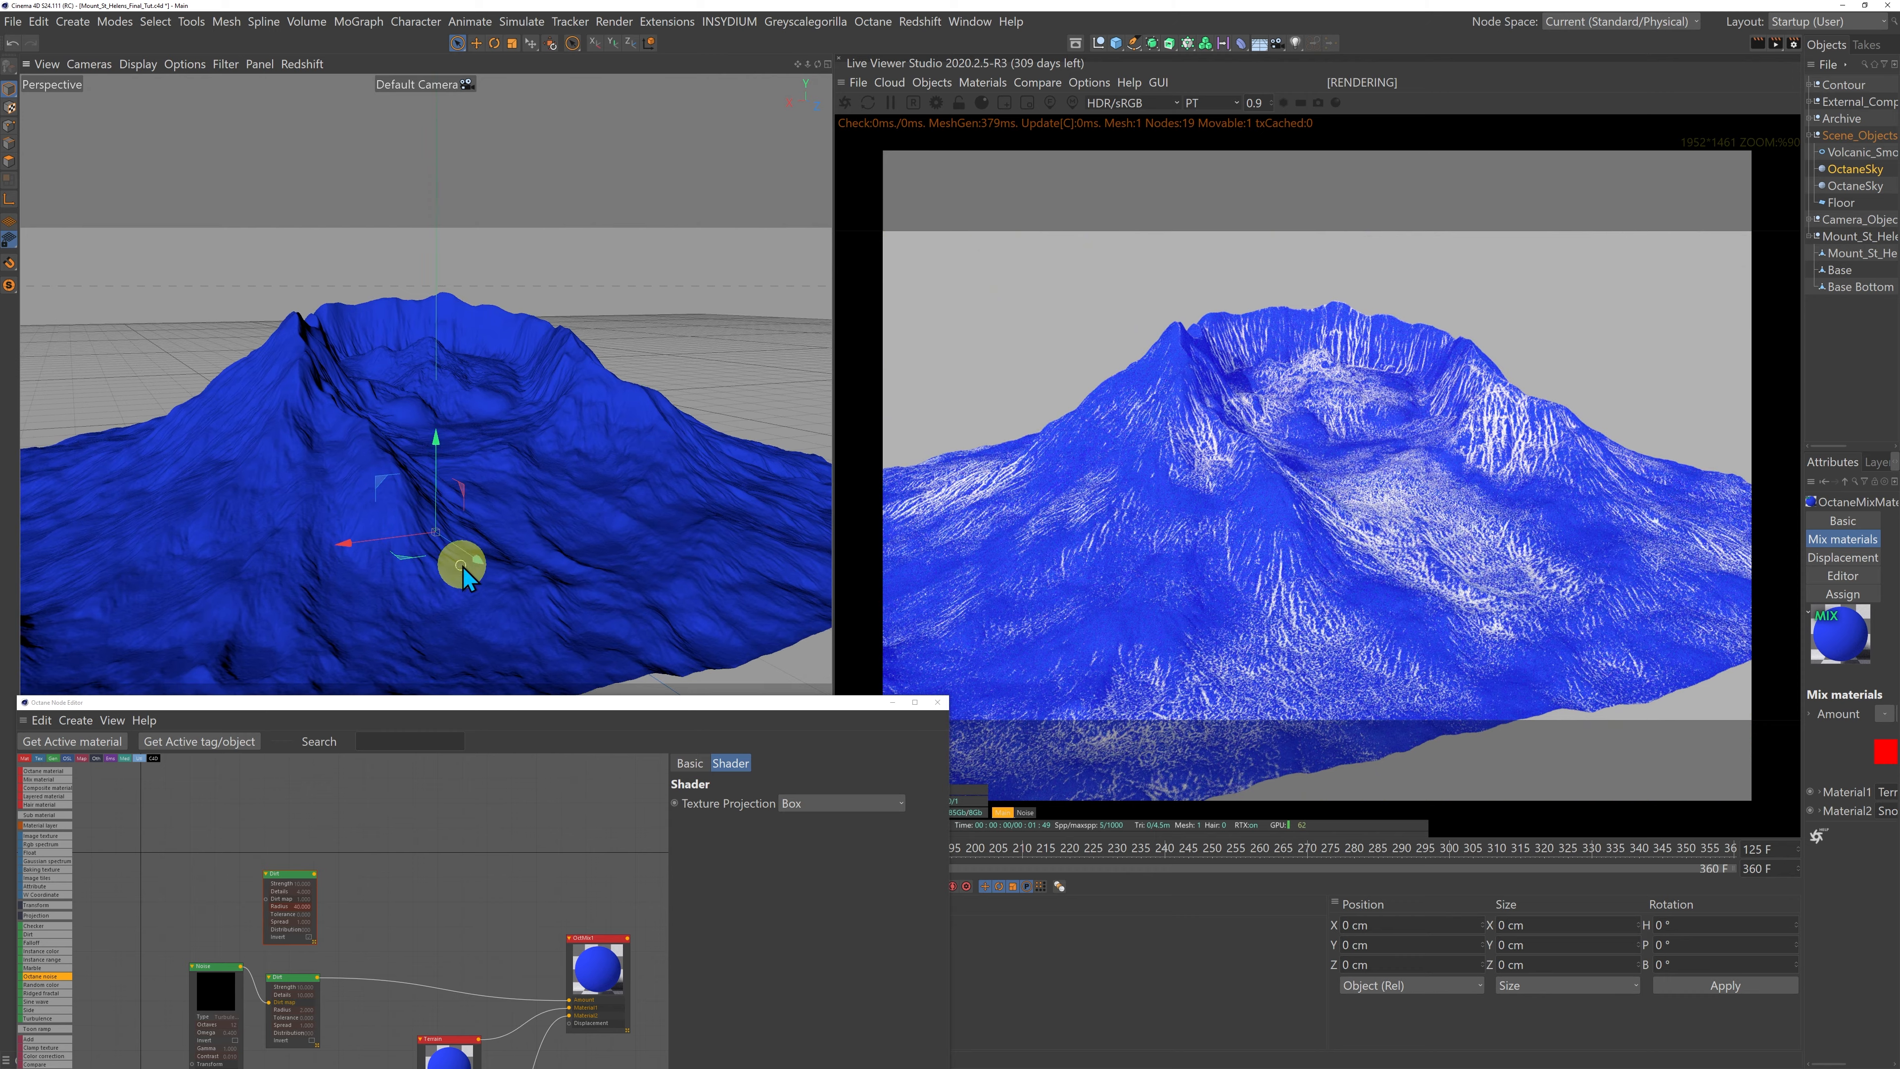
drag(553, 705, 597, 116)
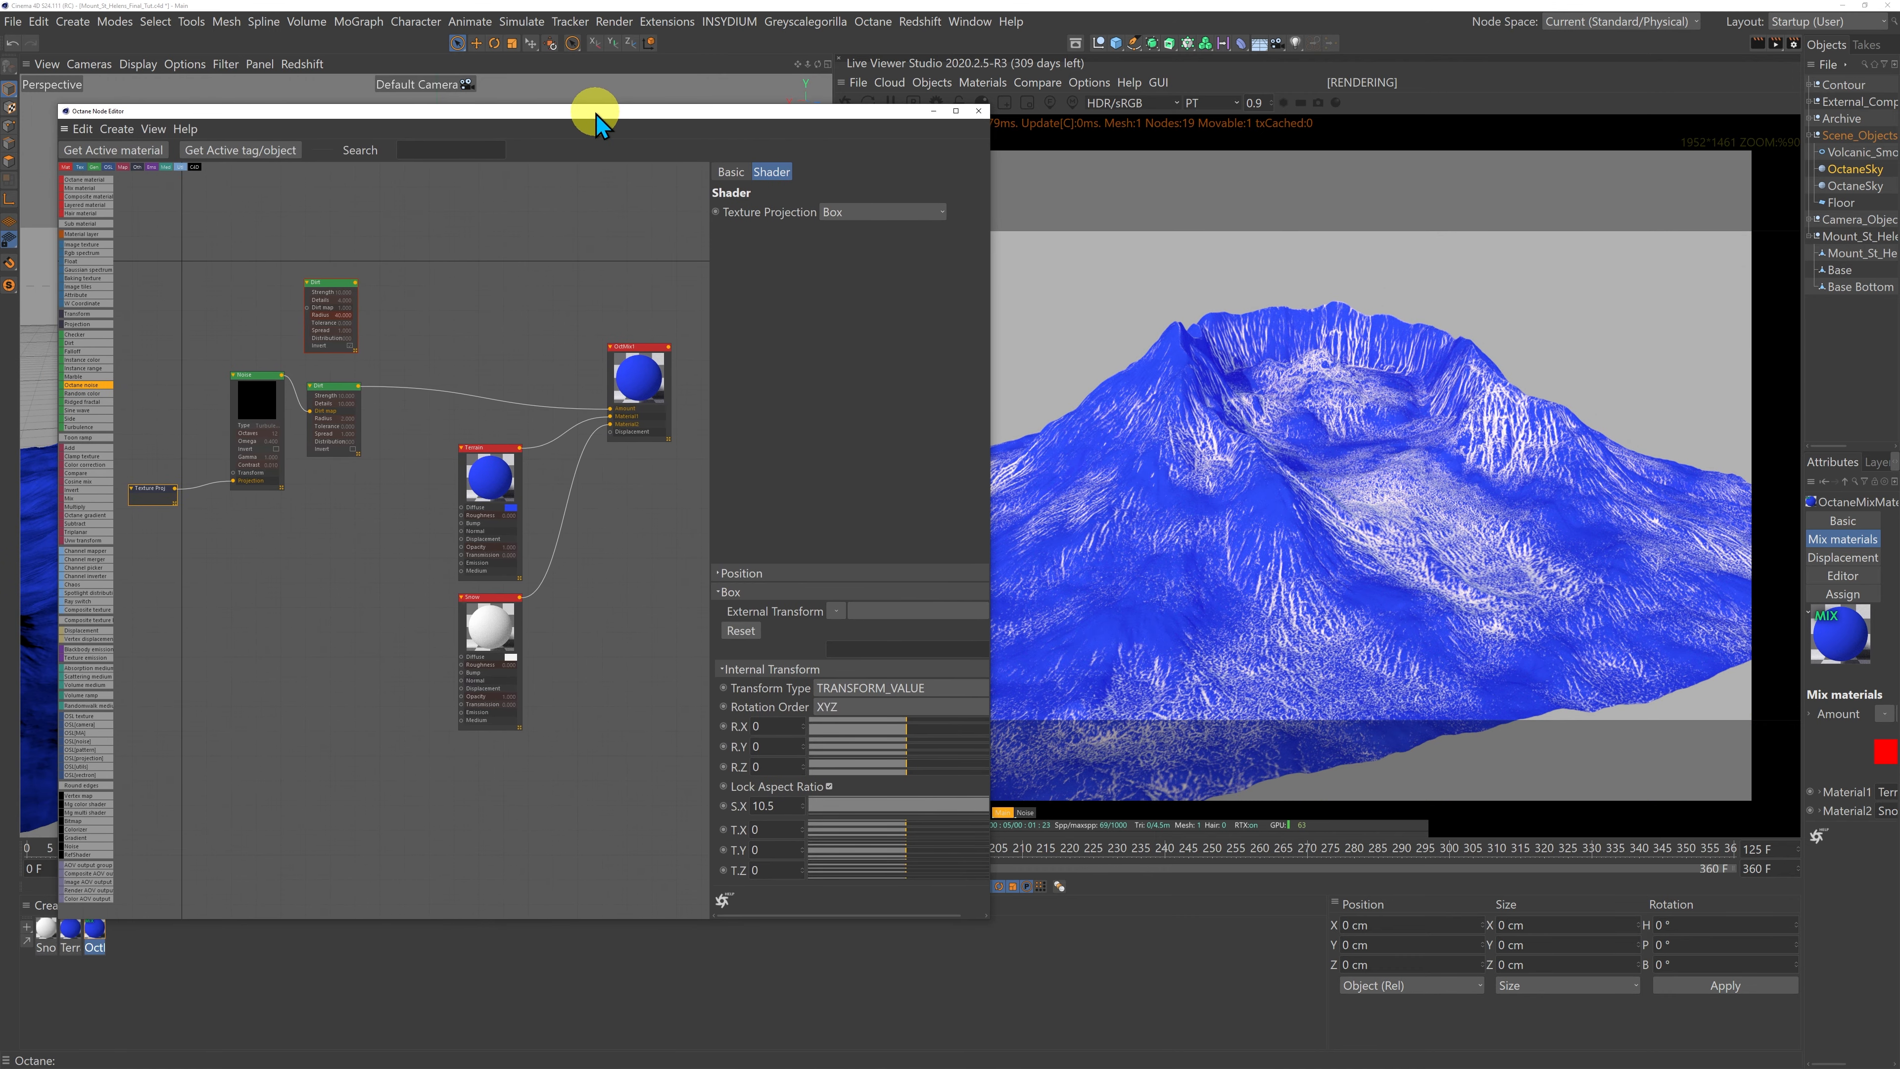
Step: Rearrange the Noise, Texture Projection and both Dirt nodes so they are spaced clearly in the graph
click(340, 413)
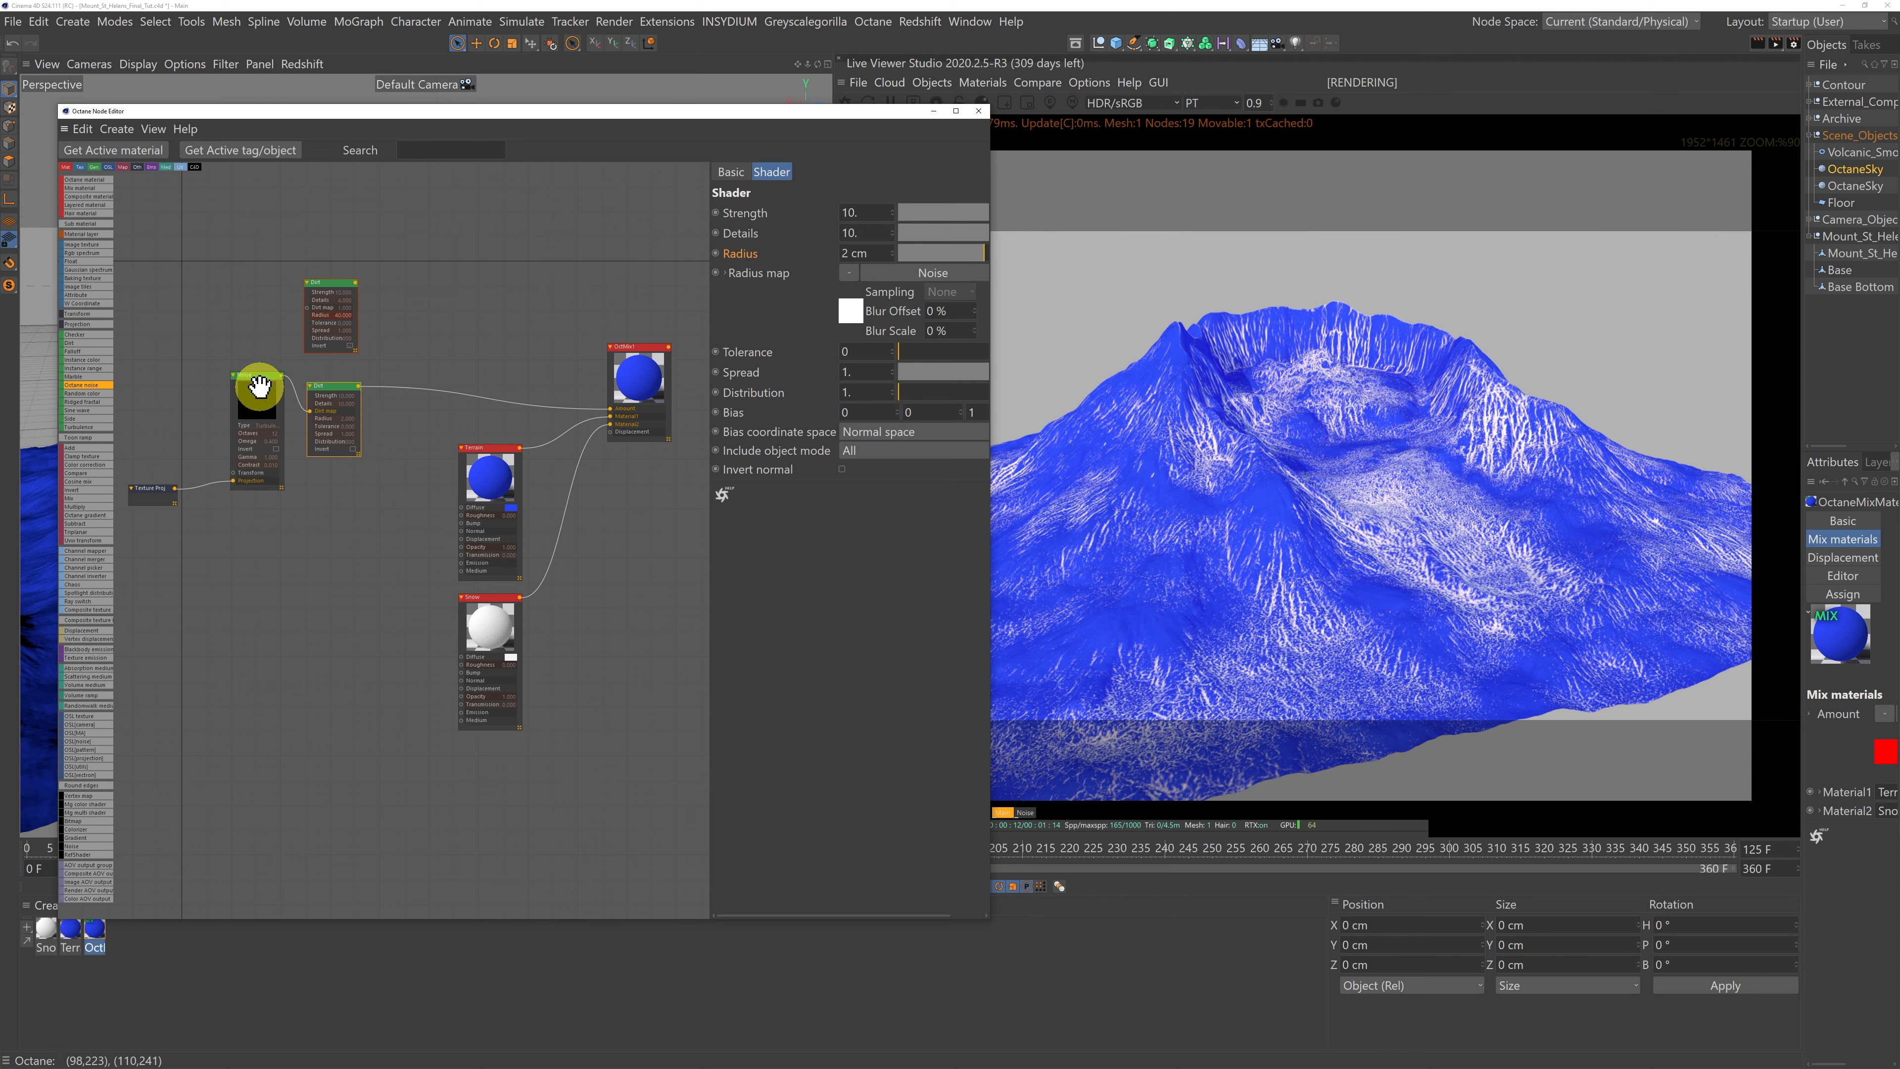
drag(255, 389, 266, 479)
drag(148, 497, 180, 584)
drag(338, 388, 350, 423)
drag(332, 288, 348, 331)
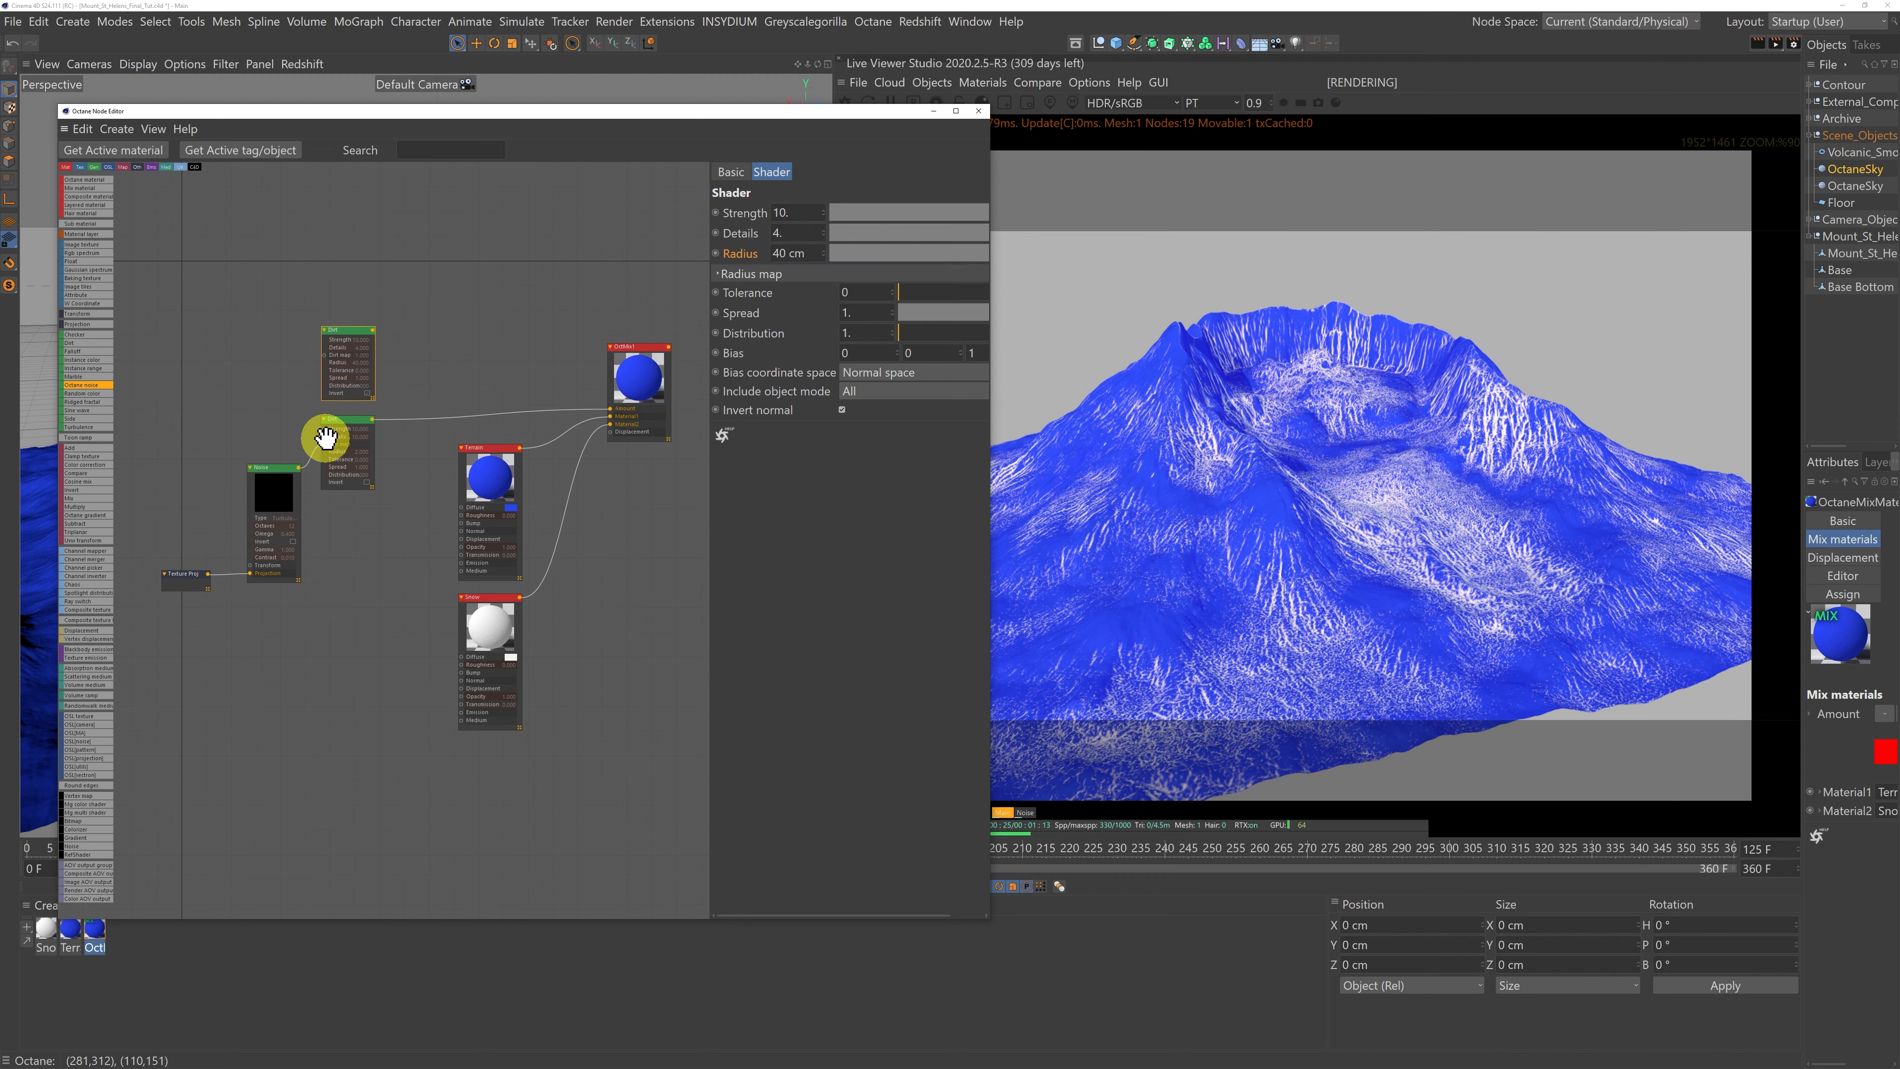
drag(326, 437, 347, 434)
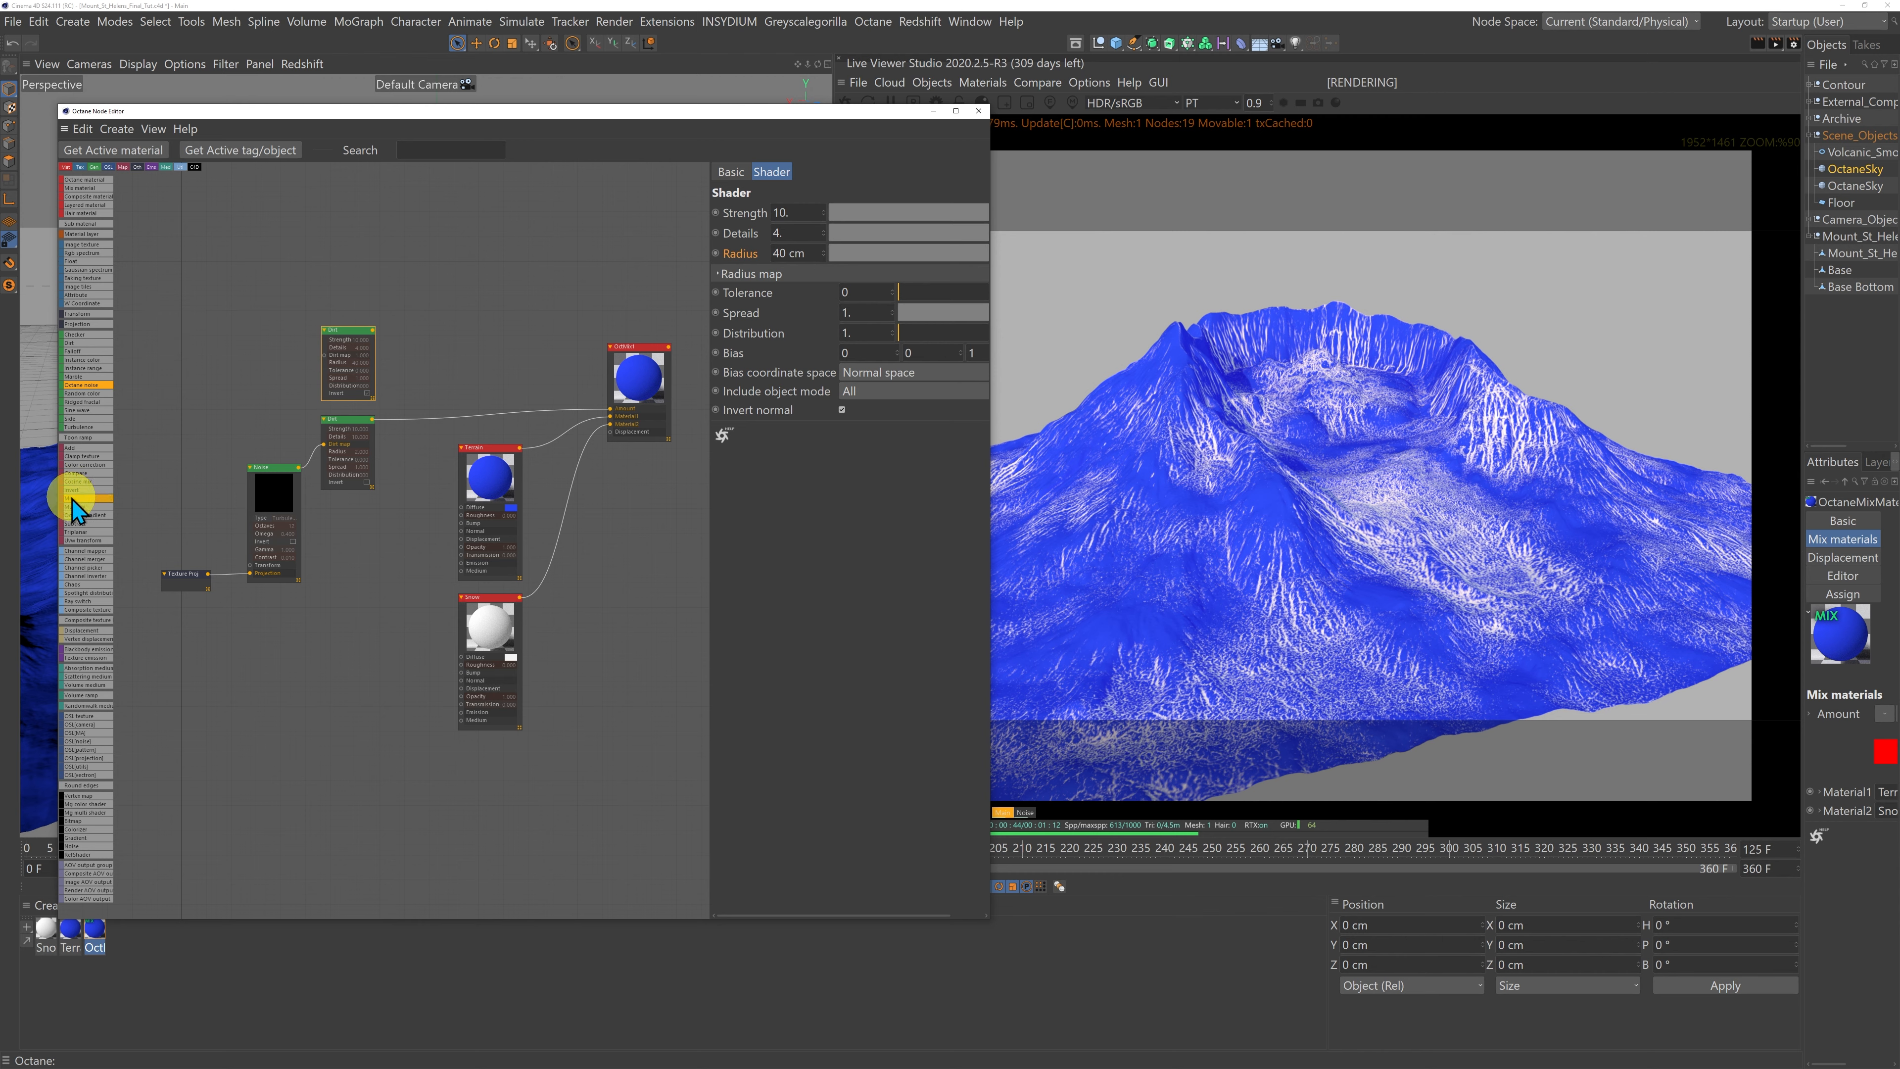
Step: Add a Mix texture node fed by the upper Dirt as Texture1 and the lower as Texture2, connecting it to the mix material's Amount
drag(79, 498, 490, 340)
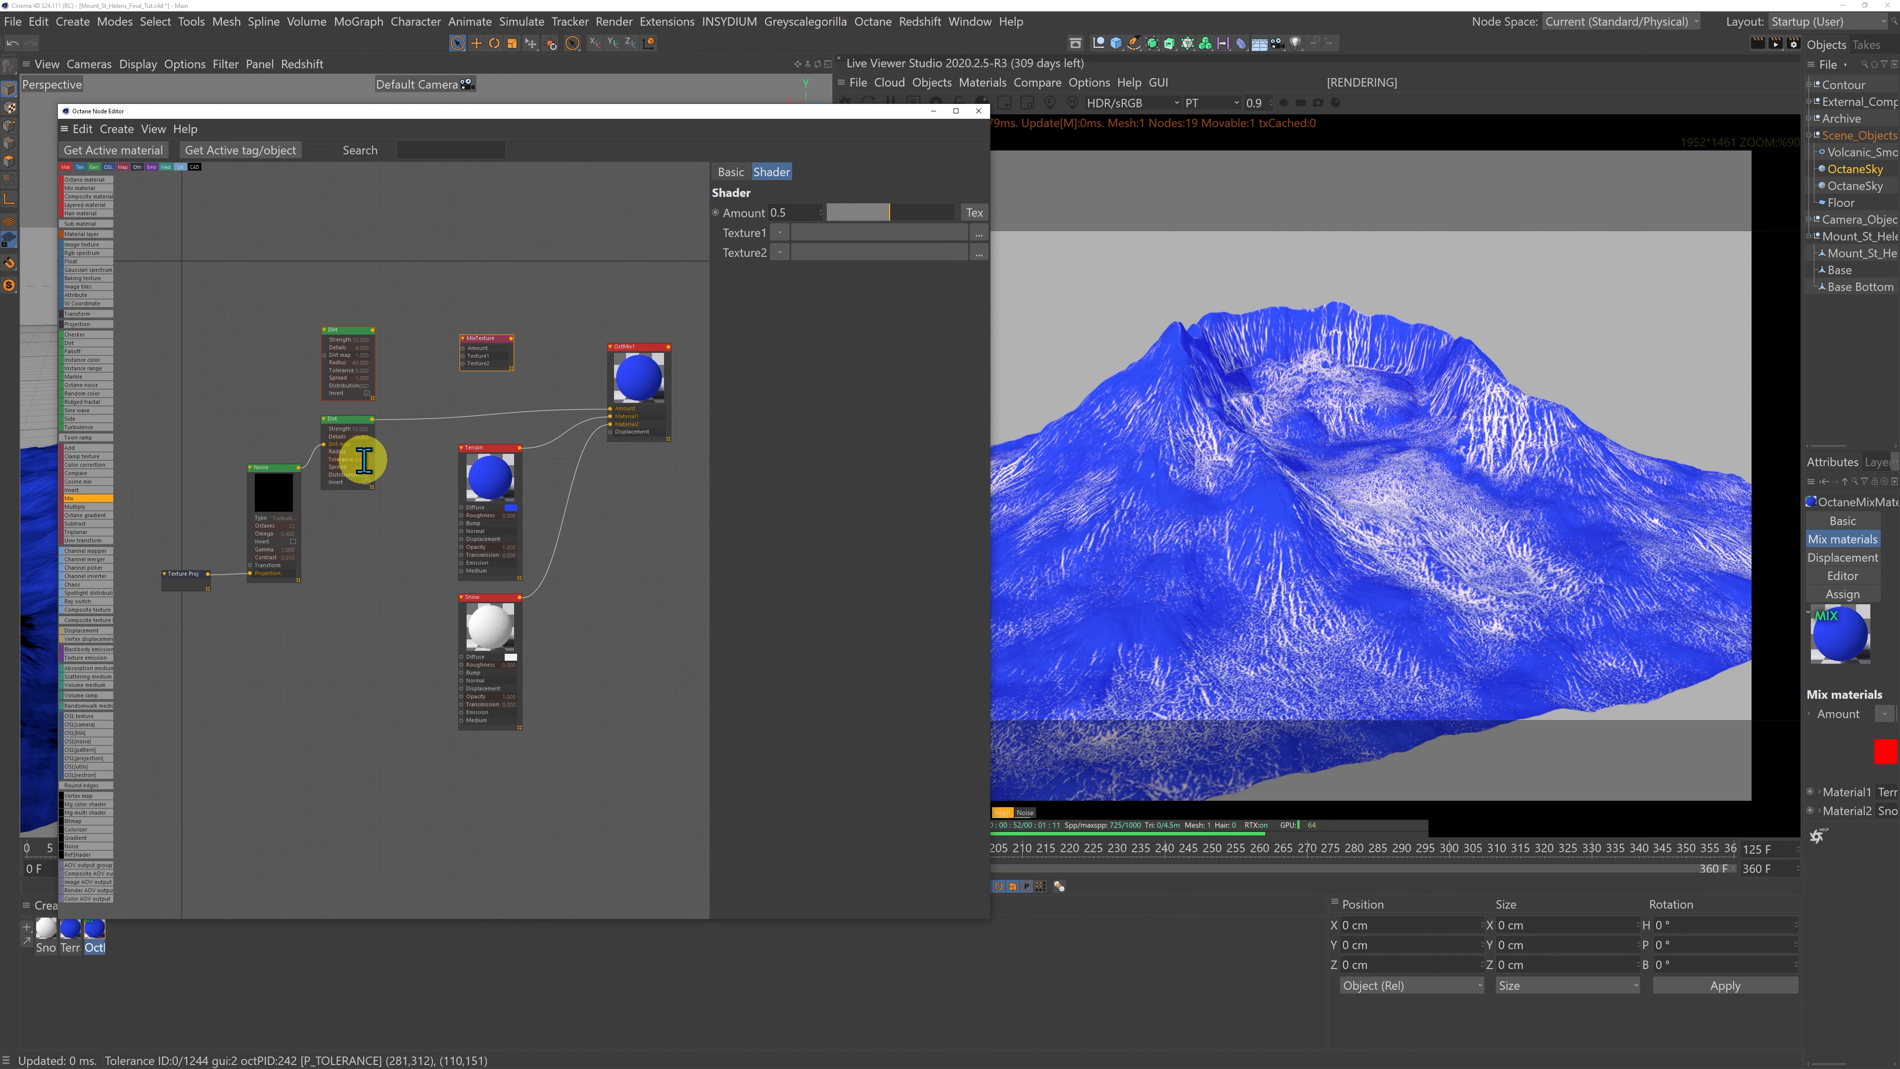
drag(374, 421, 611, 410)
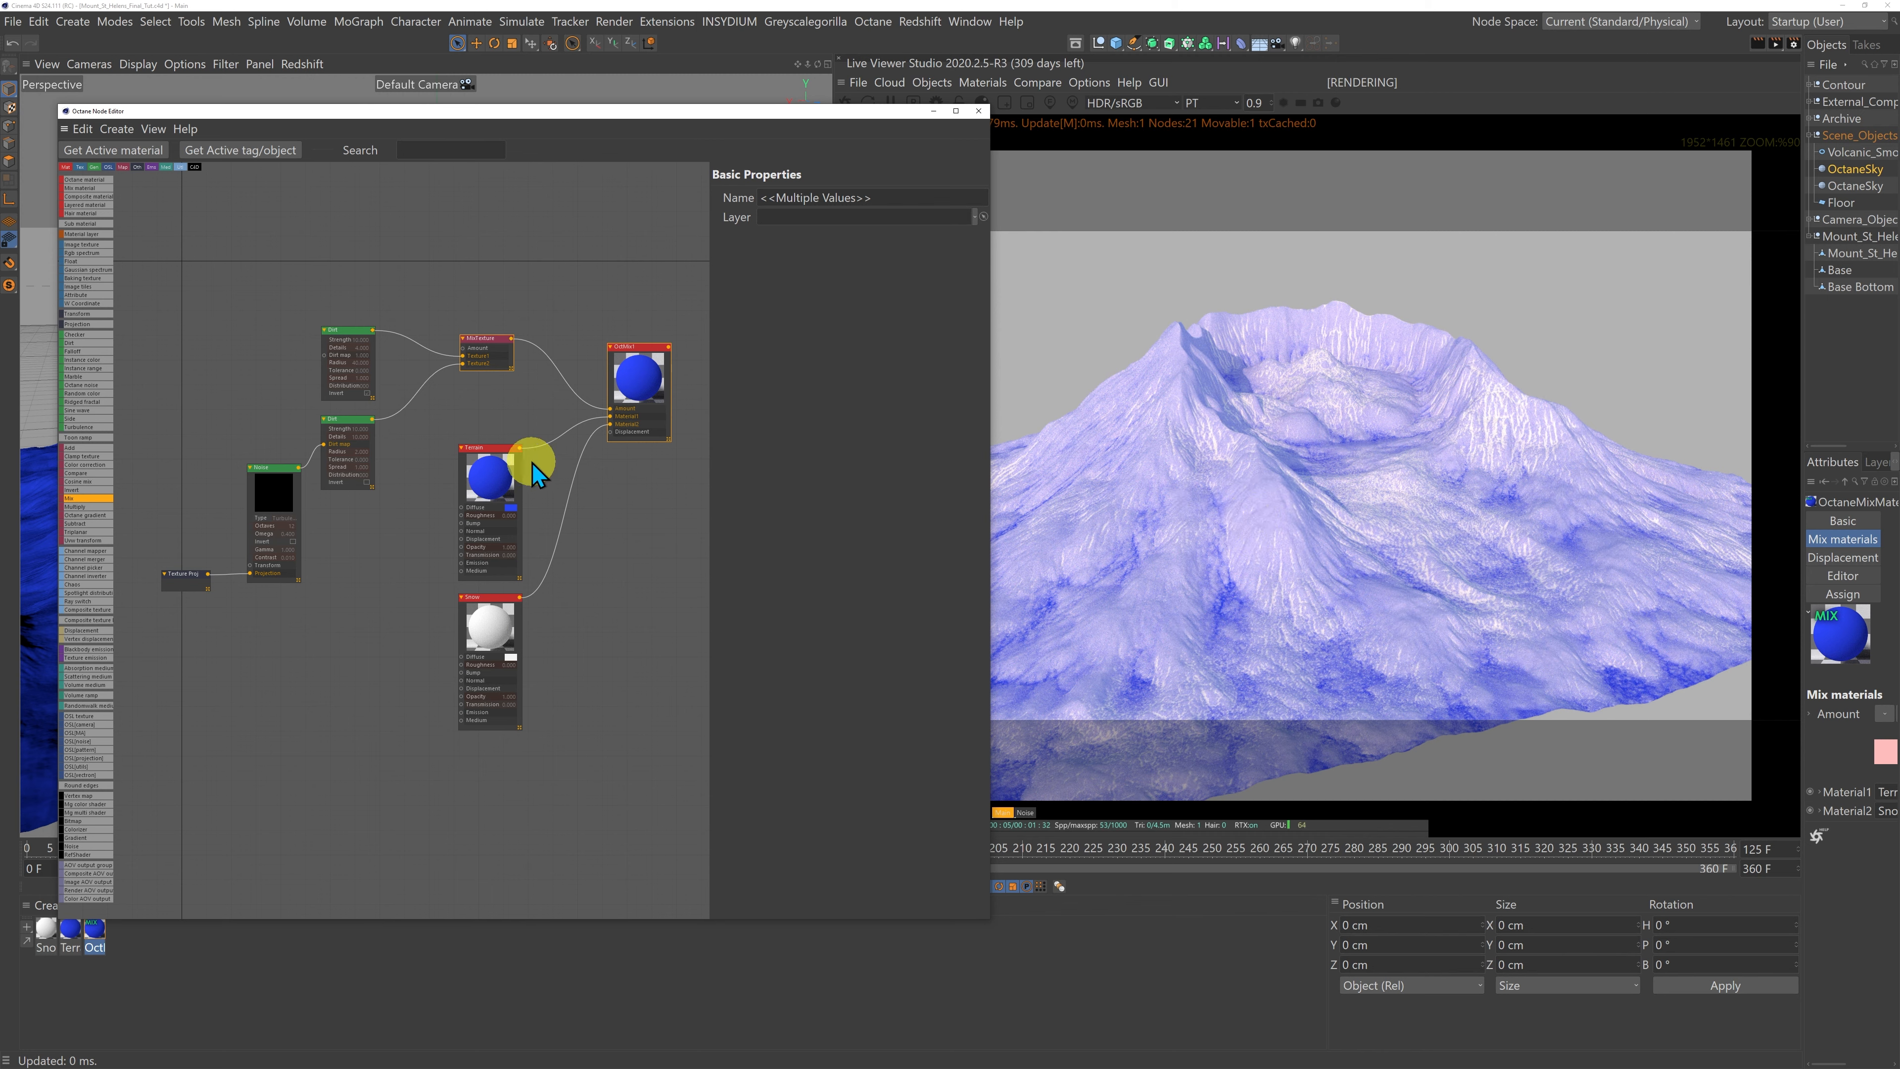
drag(637, 358, 648, 363)
click(500, 352)
drag(488, 343, 496, 362)
click(490, 374)
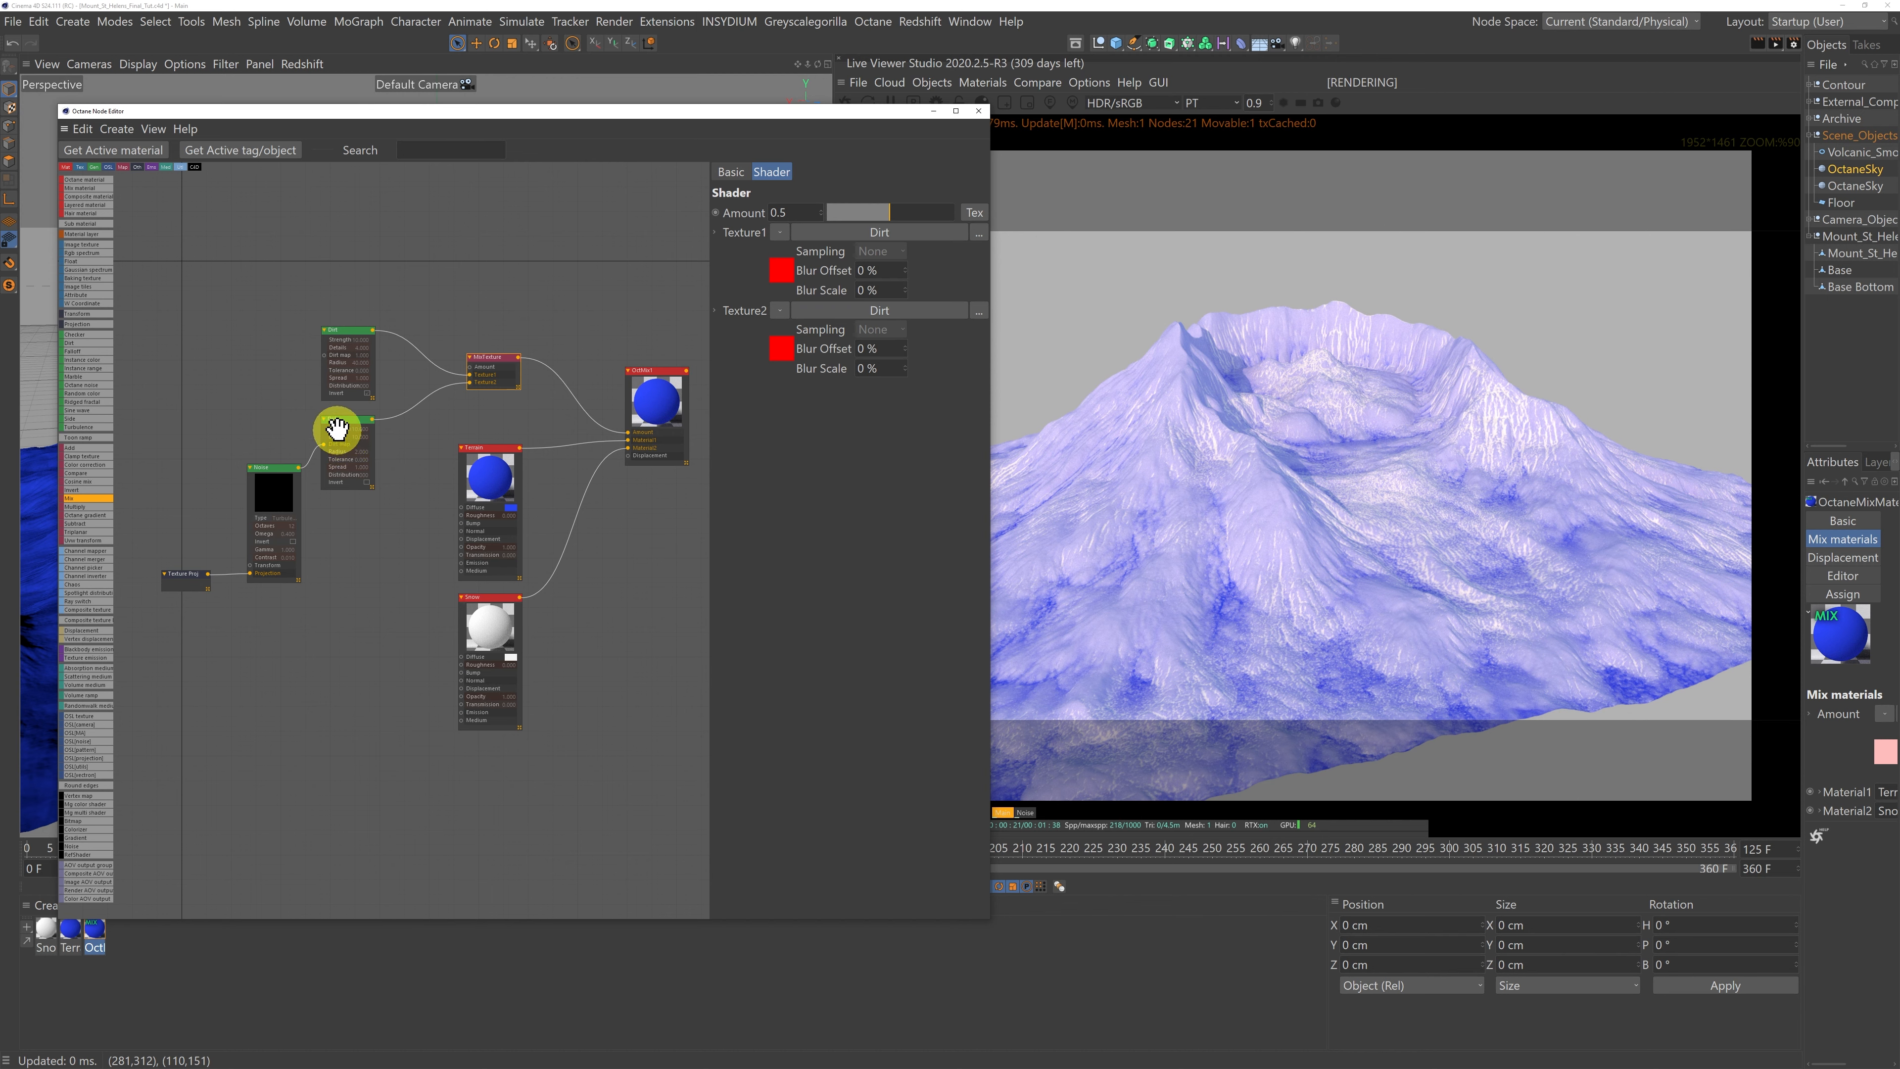
drag(339, 427, 340, 440)
drag(344, 333, 342, 352)
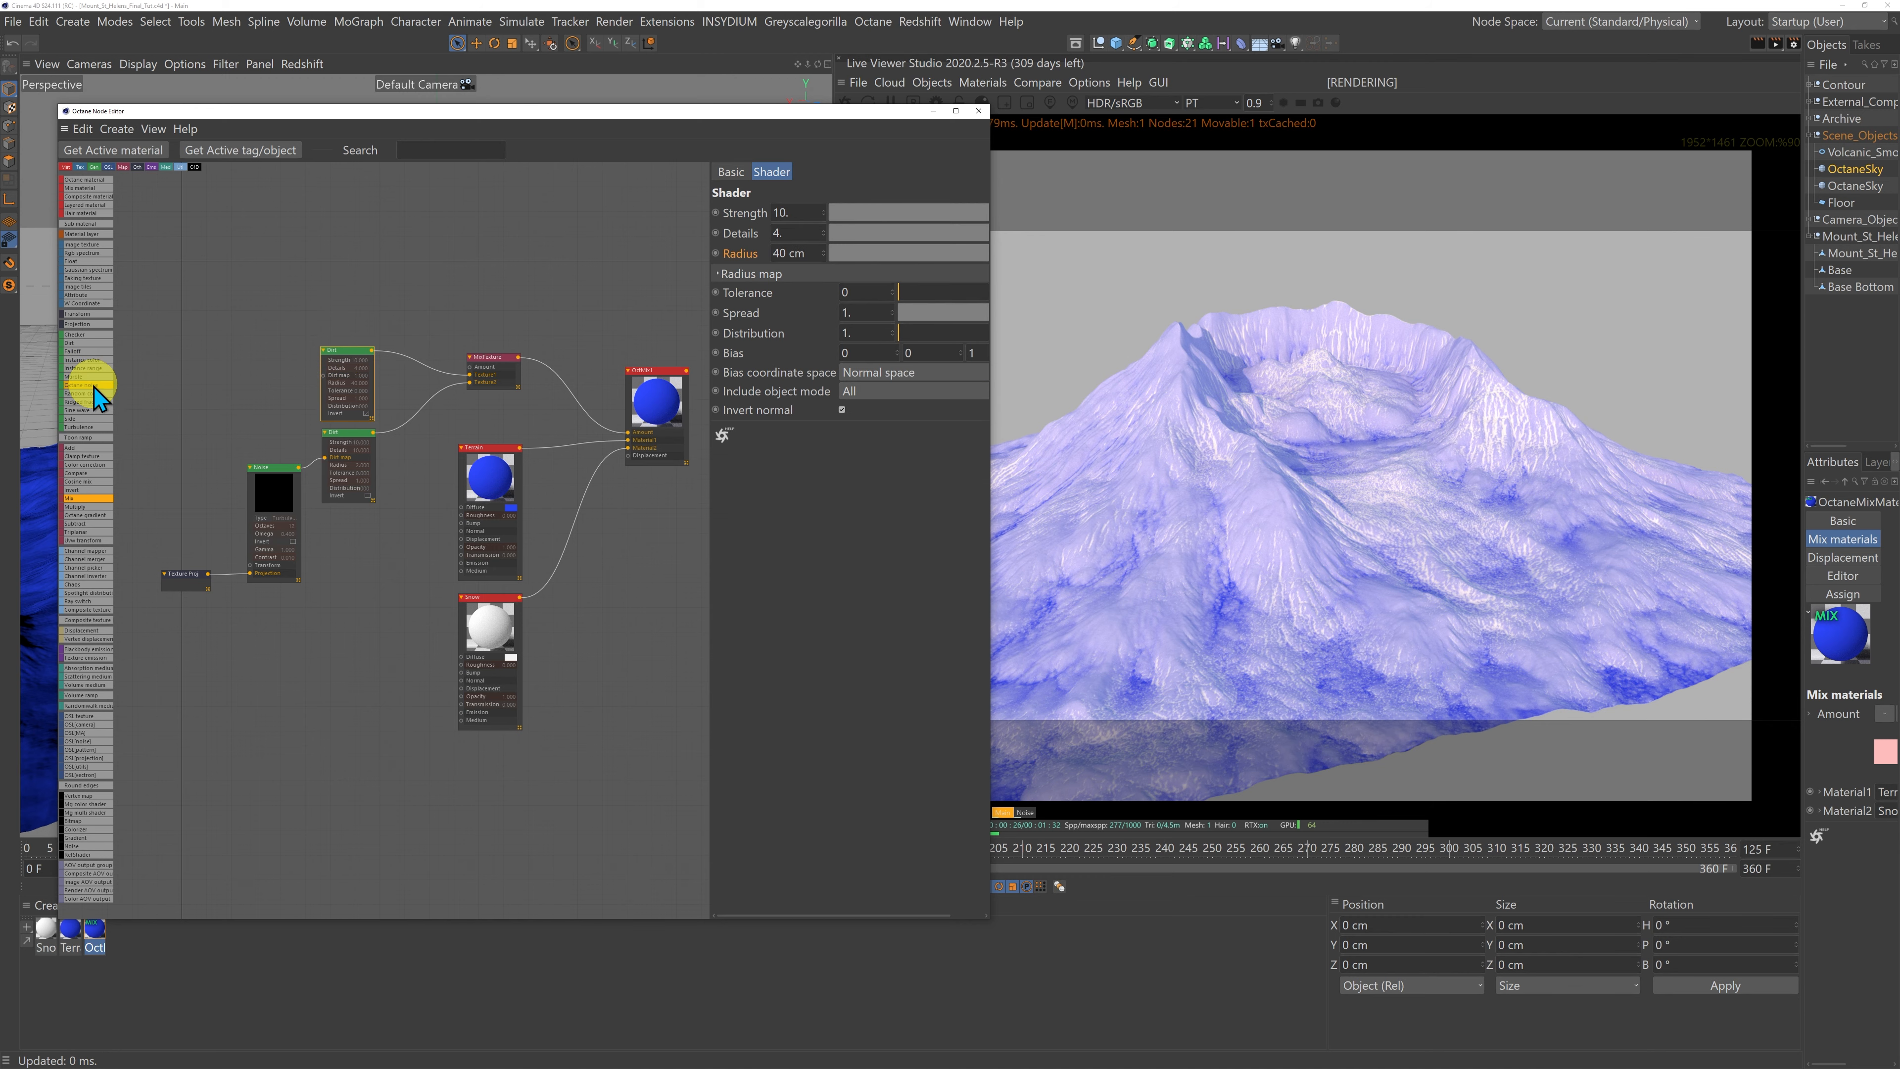
Step: Add an Image texture node loading the terrain altitude TIF and connect it to the Mix texture node's Amount
drag(66, 245, 283, 277)
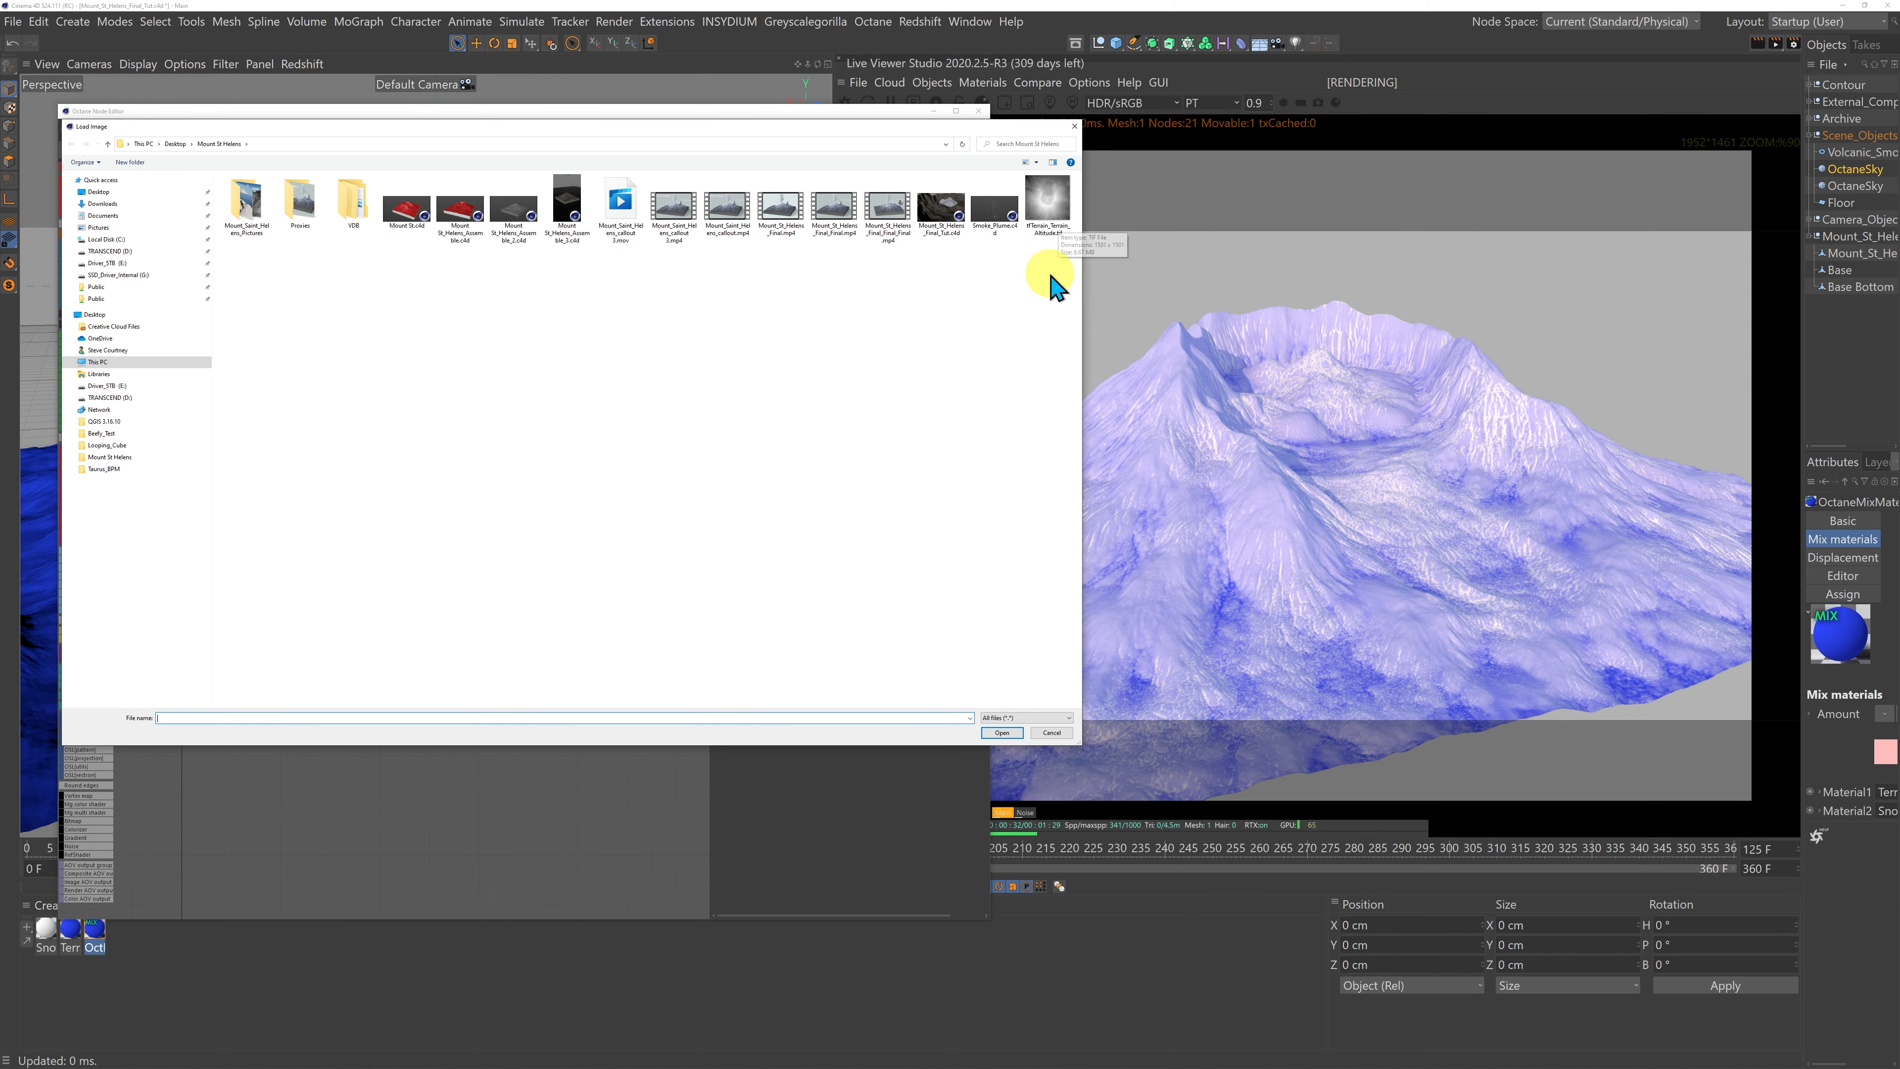
click(1052, 215)
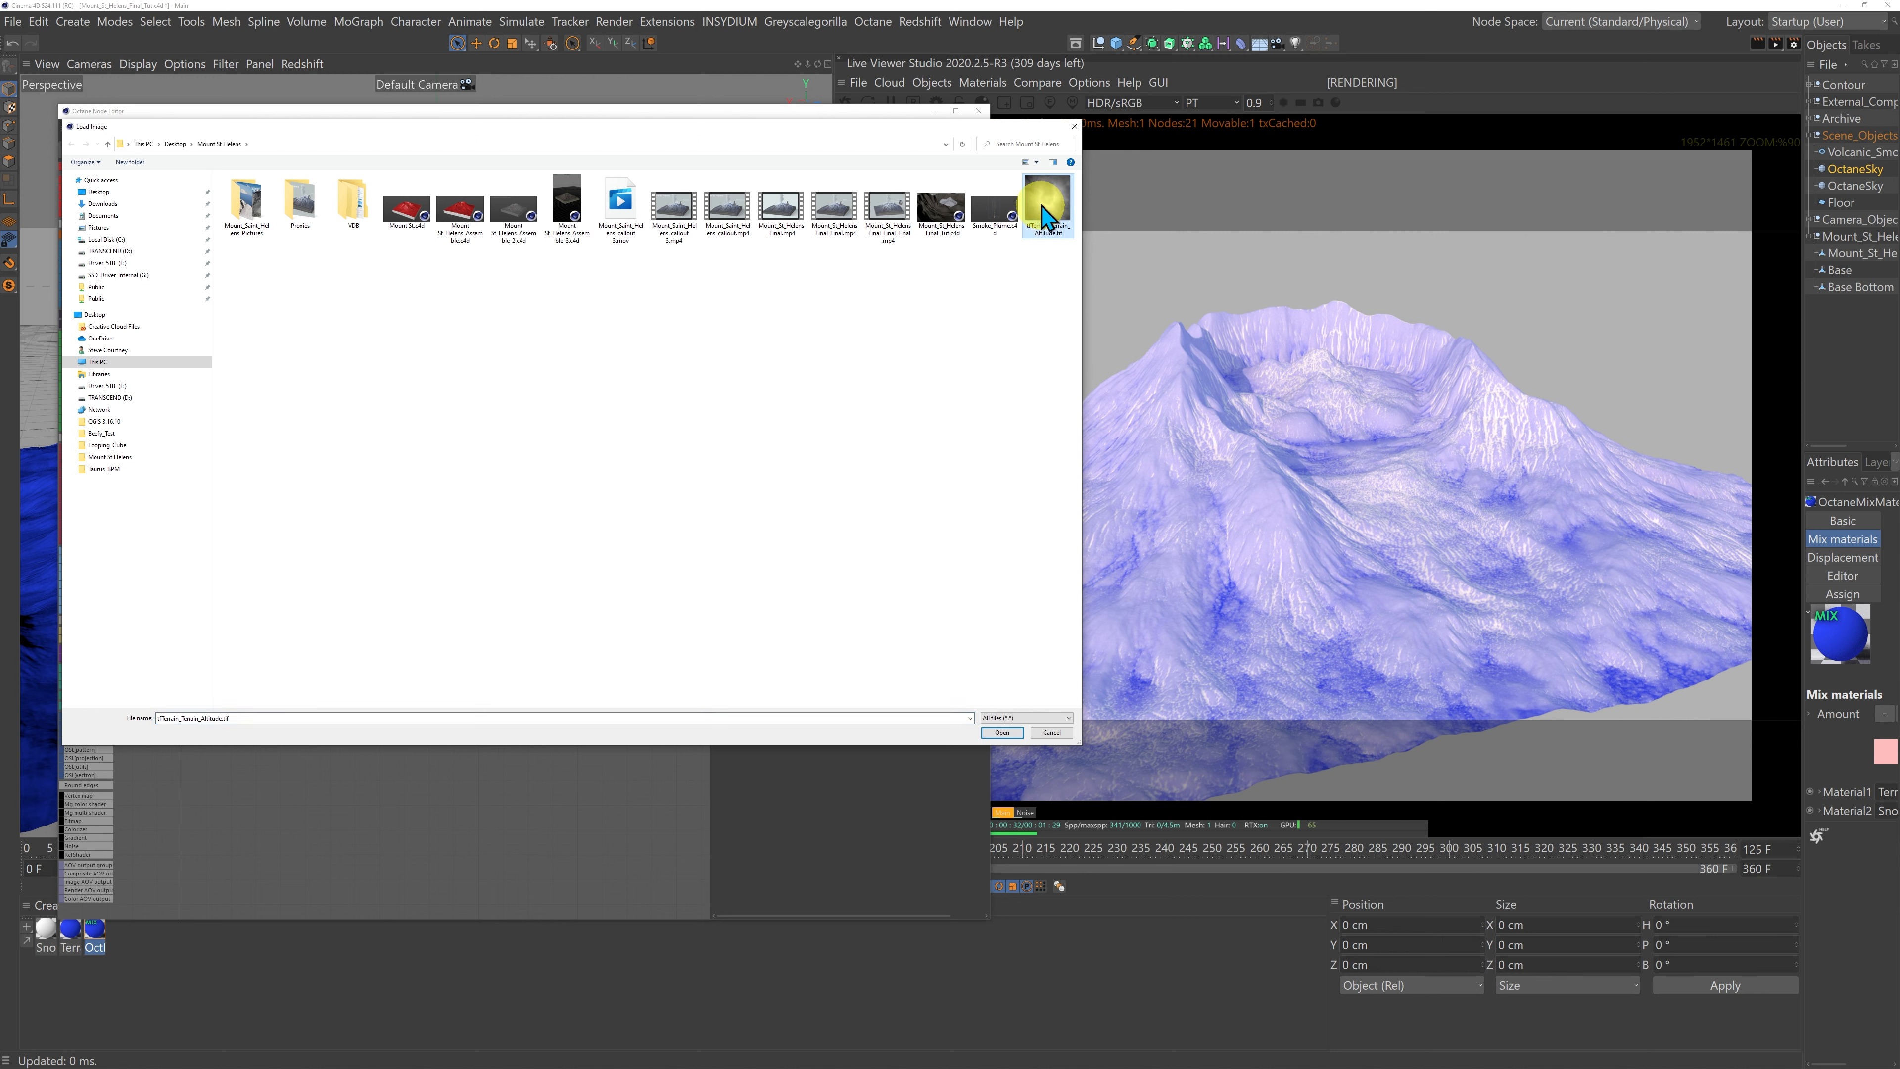
click(1001, 734)
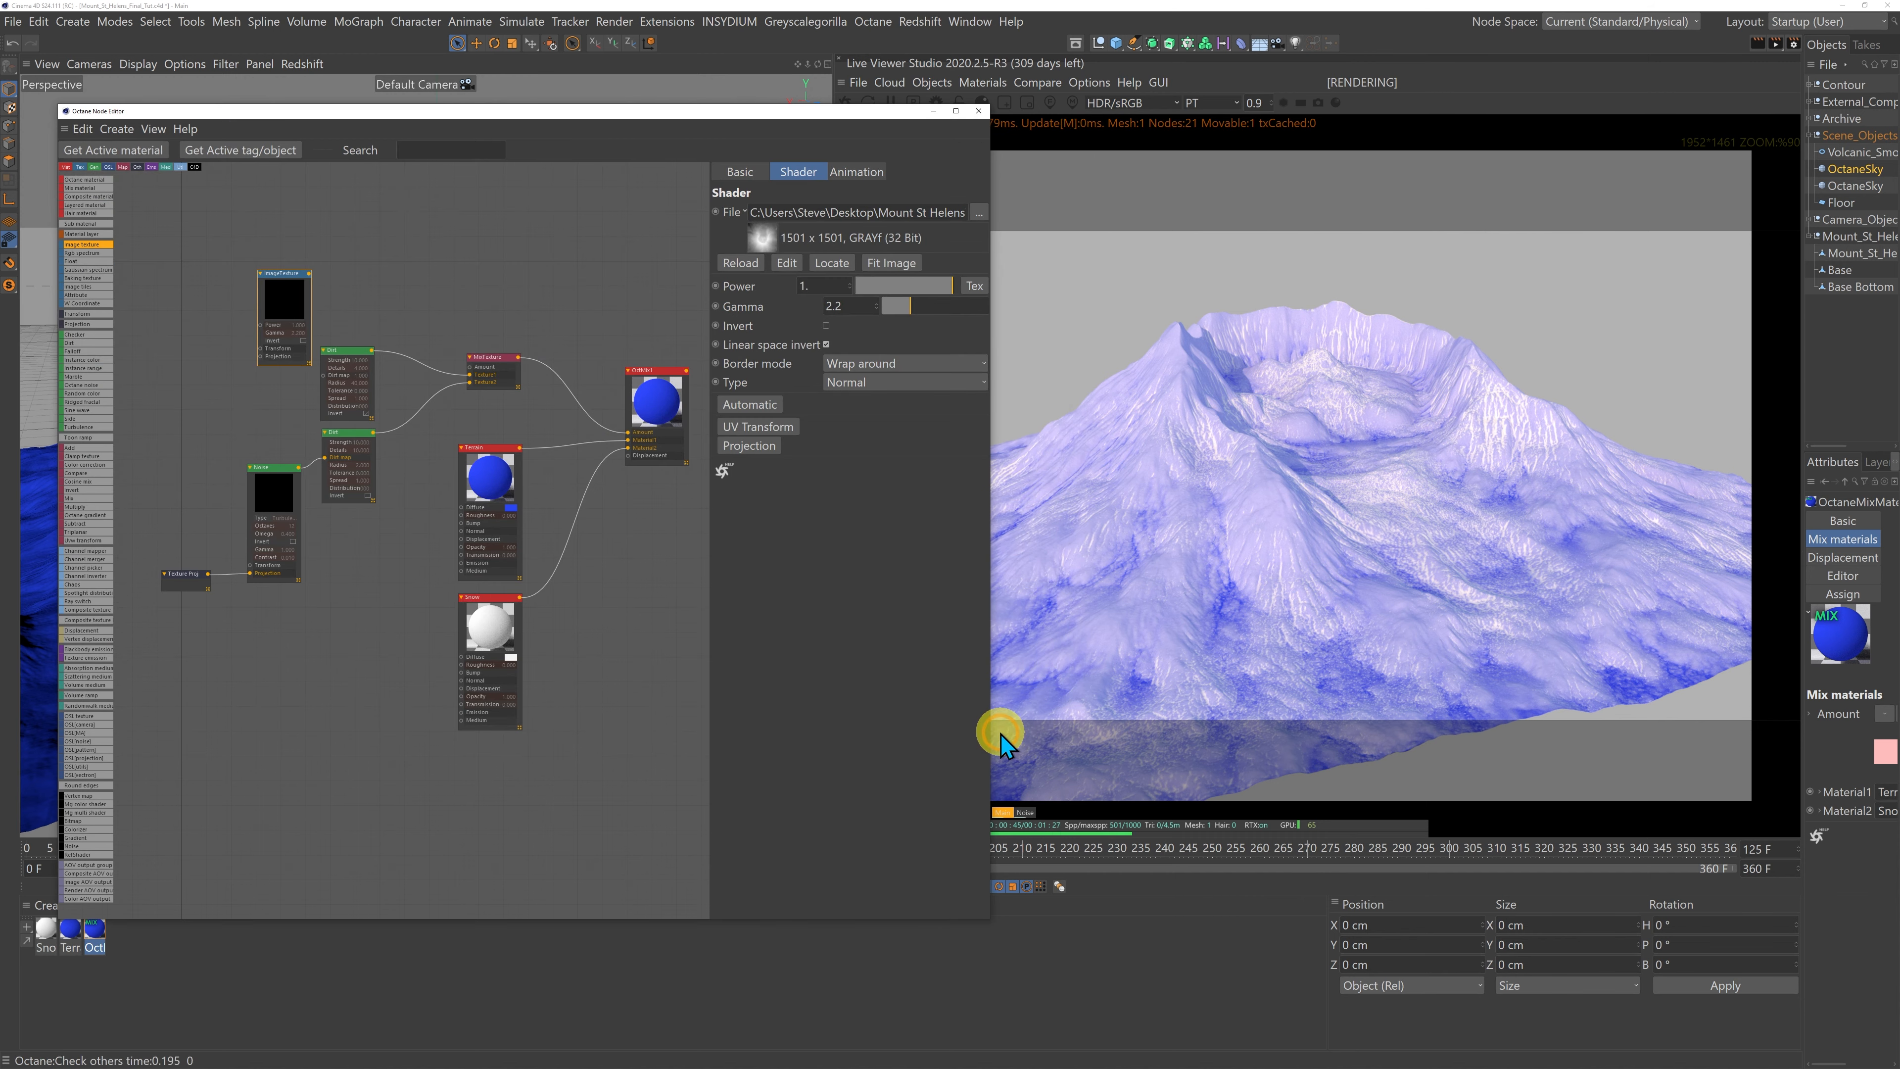
drag(277, 281, 458, 378)
drag(230, 292, 334, 249)
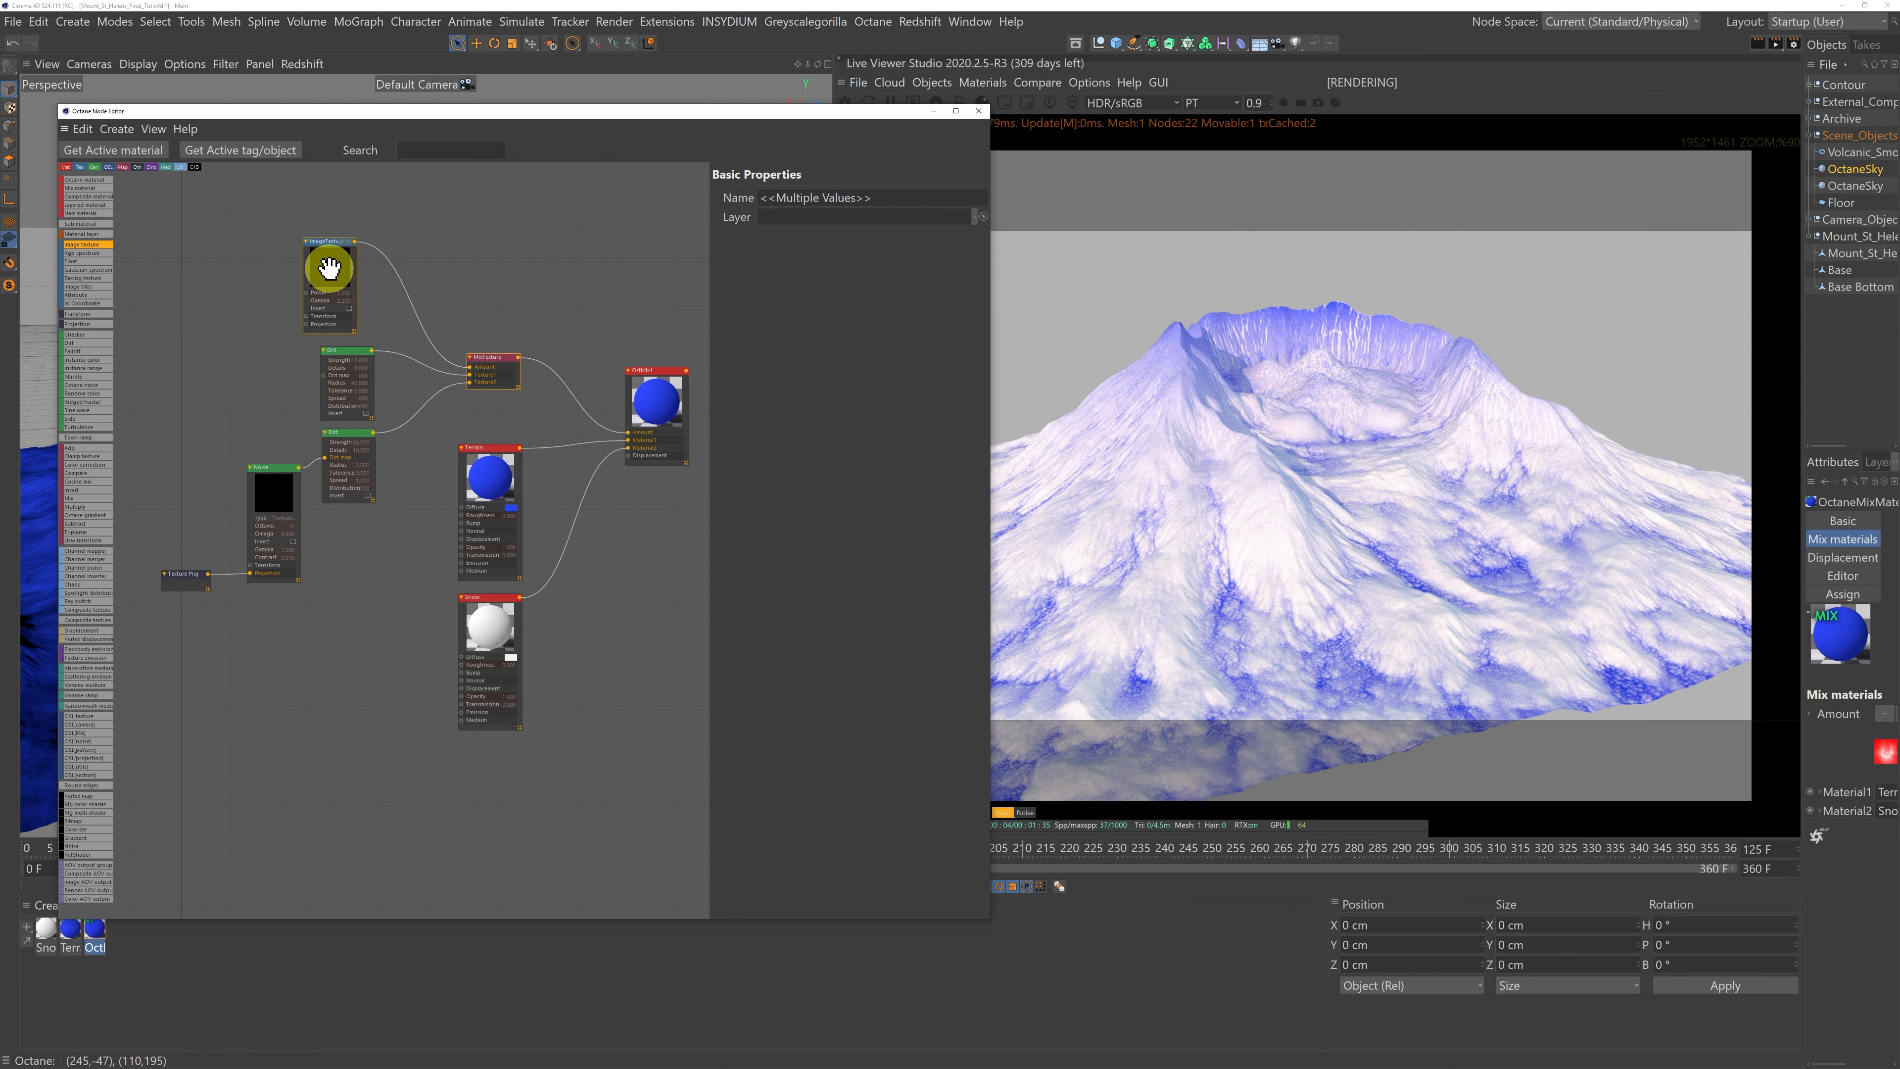
Step: Invert the terrain altitude Image texture and position its node above the Dirt nodes
drag(331, 253, 344, 248)
click(262, 304)
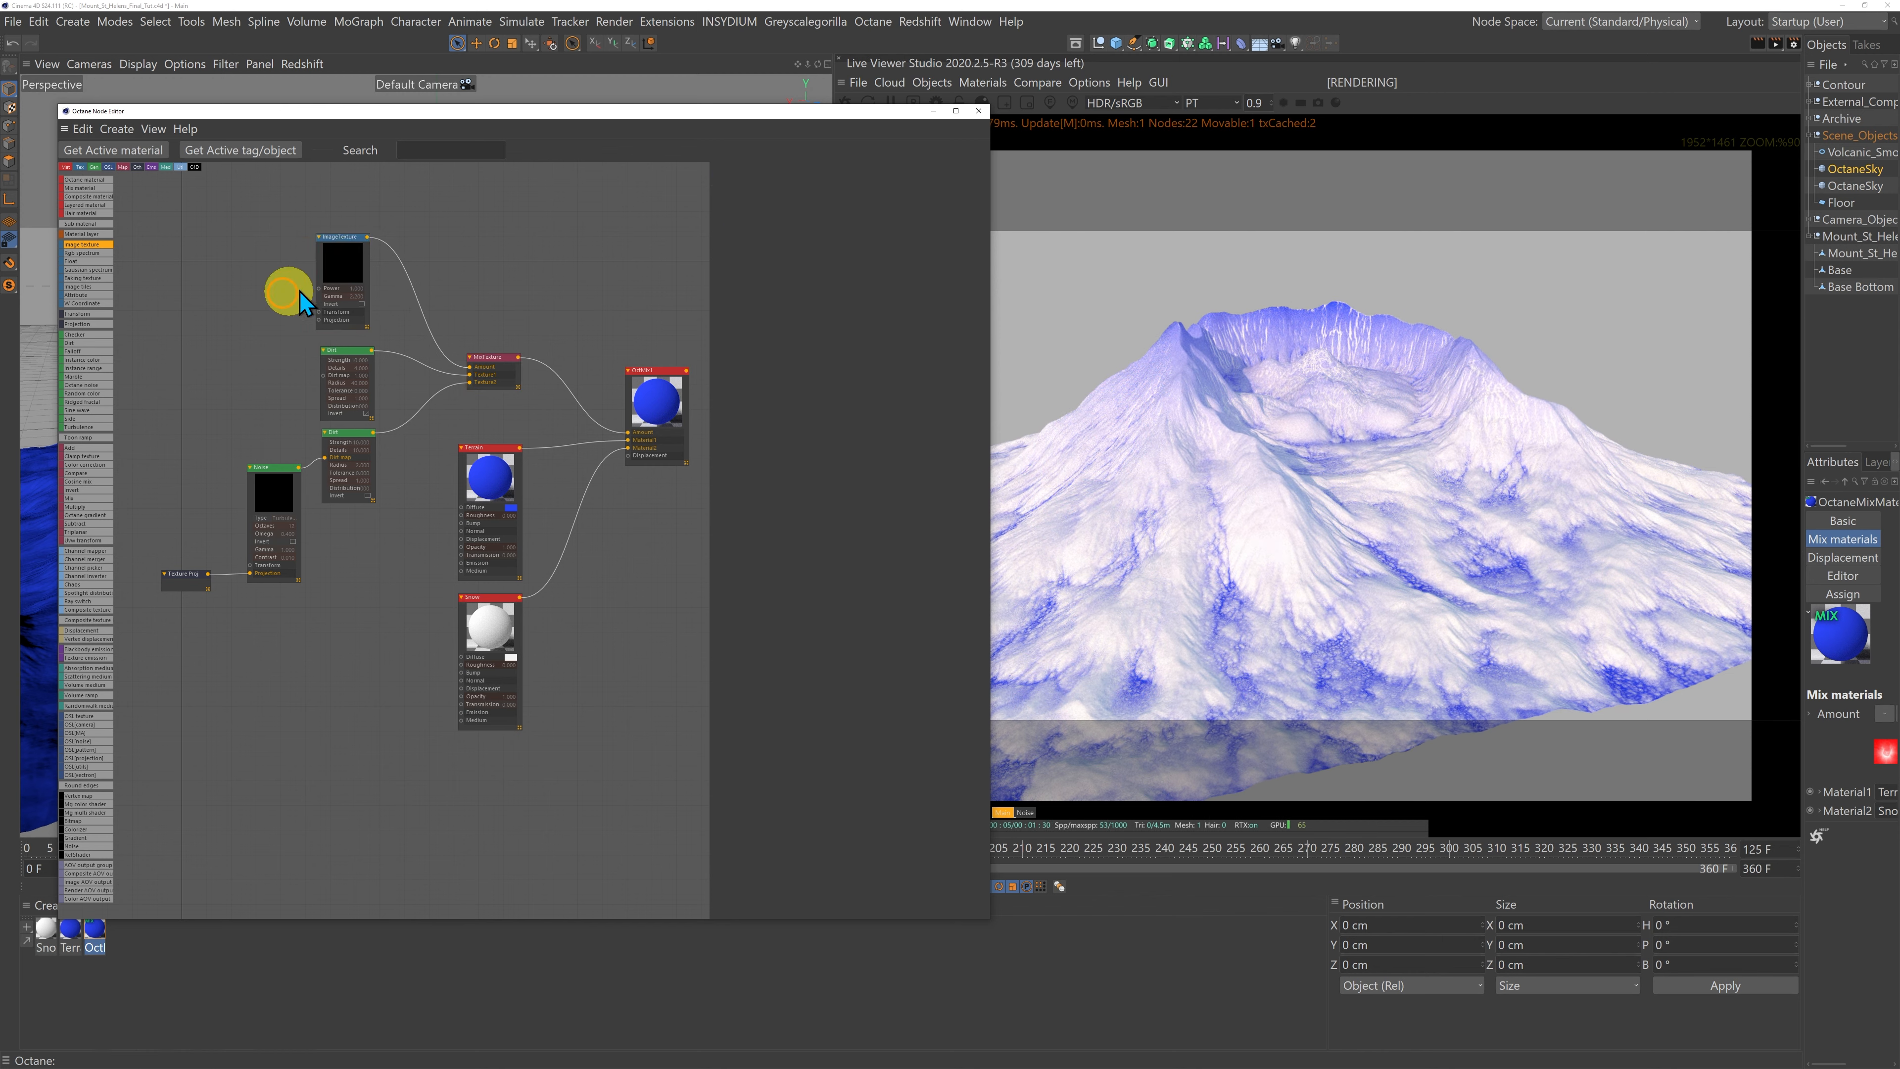
click(340, 266)
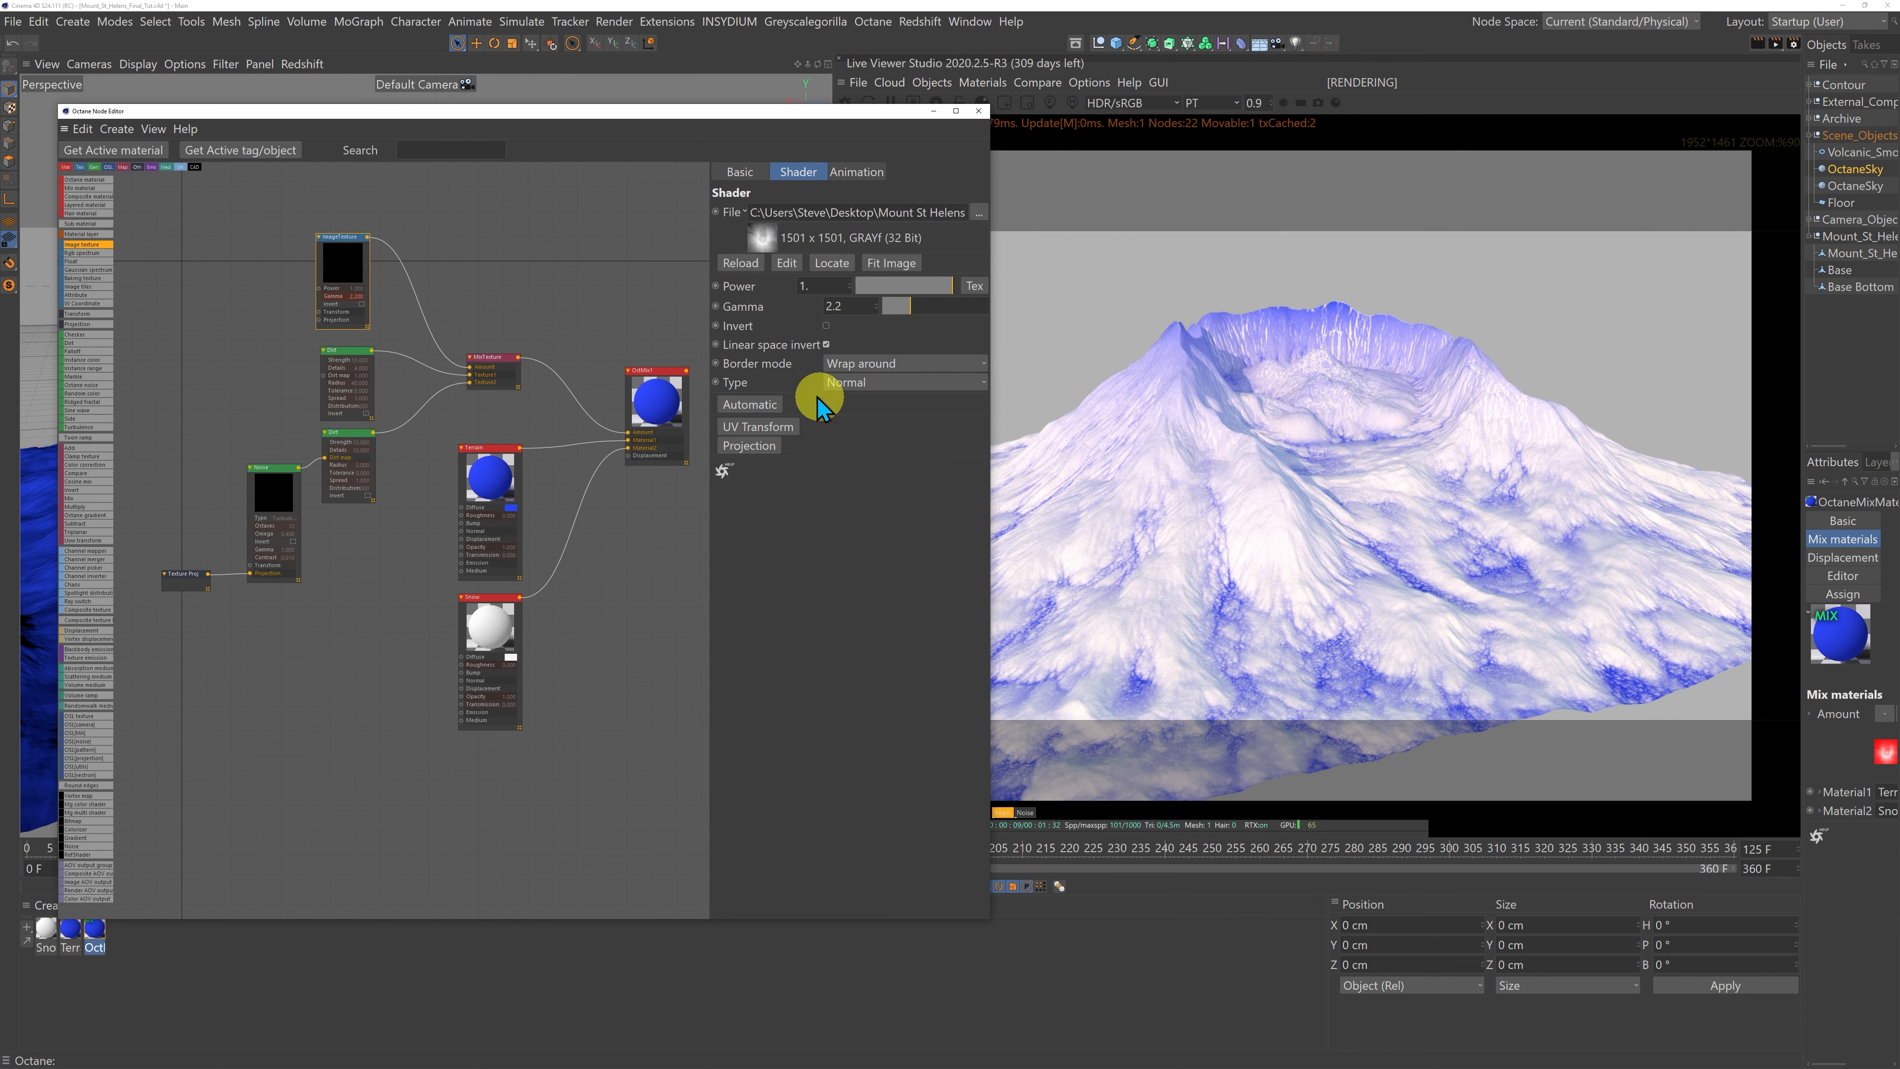
click(826, 324)
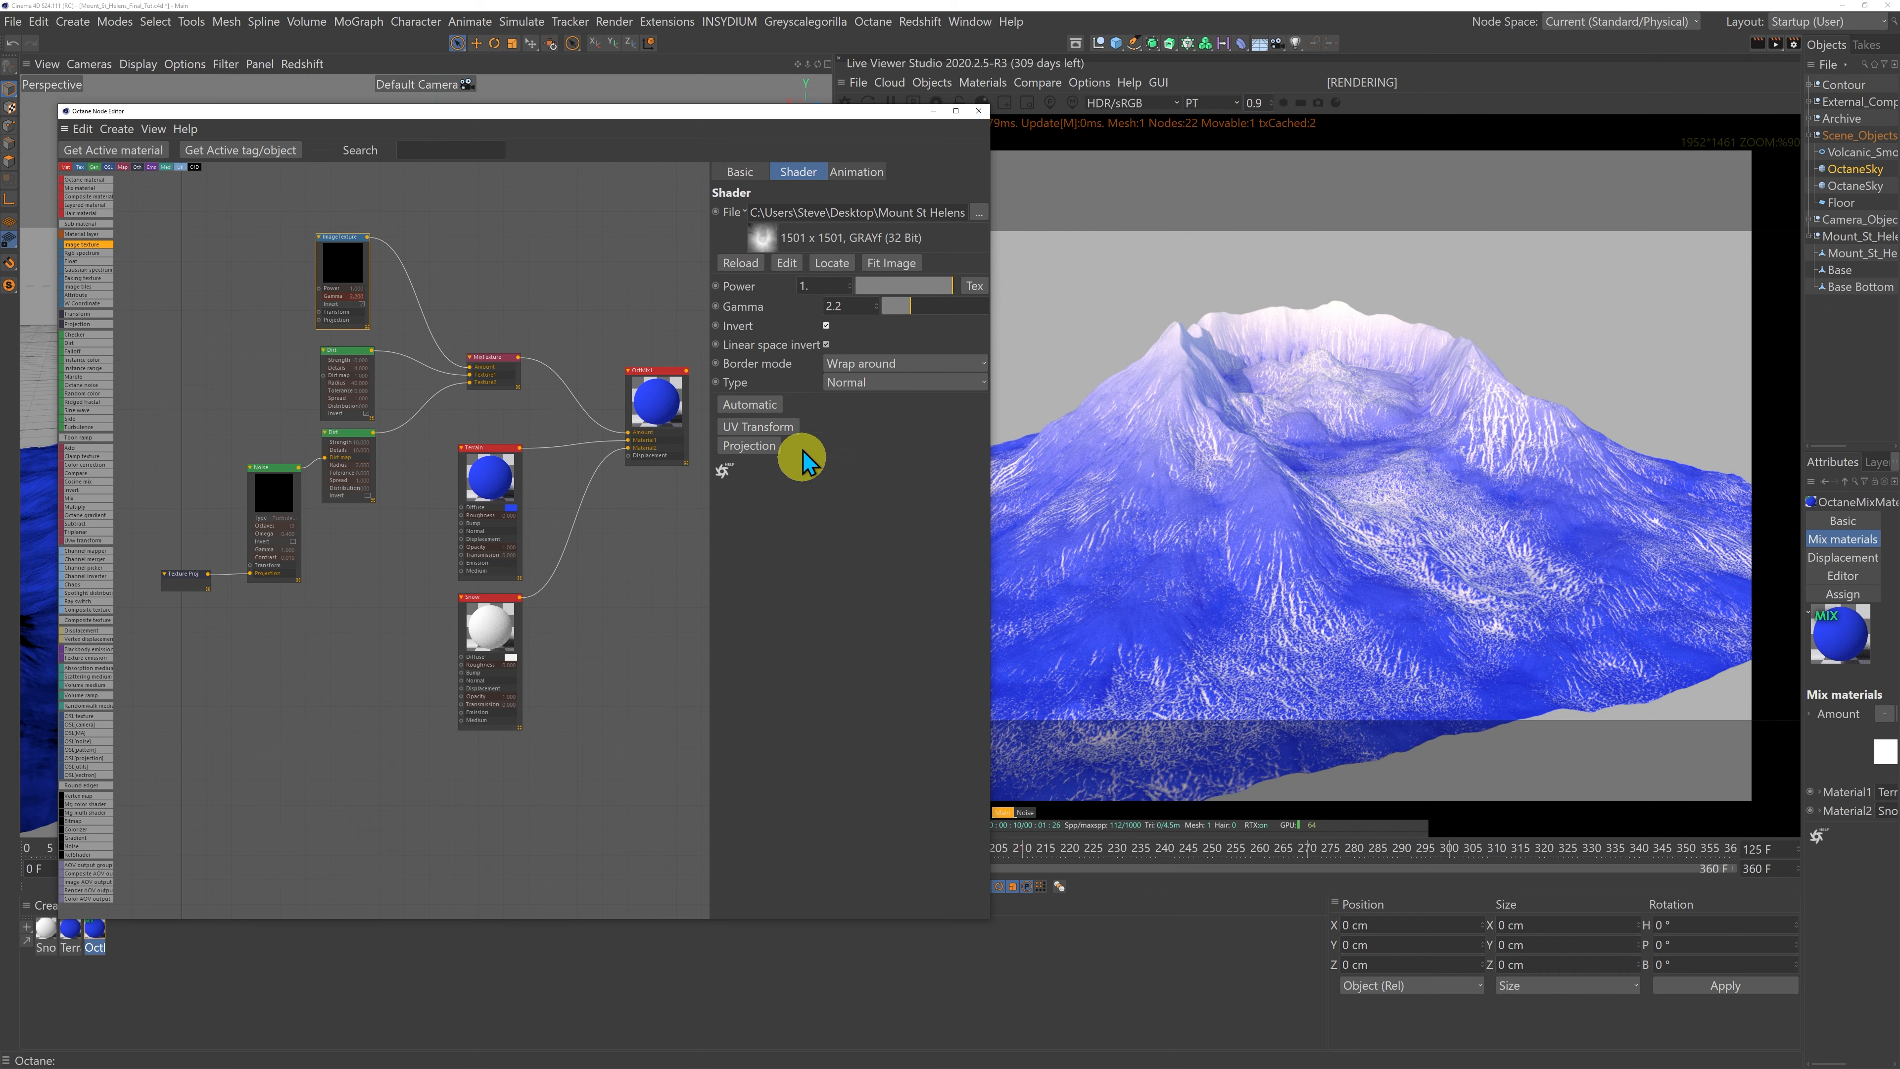
Step: Insert an Octane Gradient node on the connection between the altitude Image texture and the Mix texture's Amount
drag(710, 116, 666, 104)
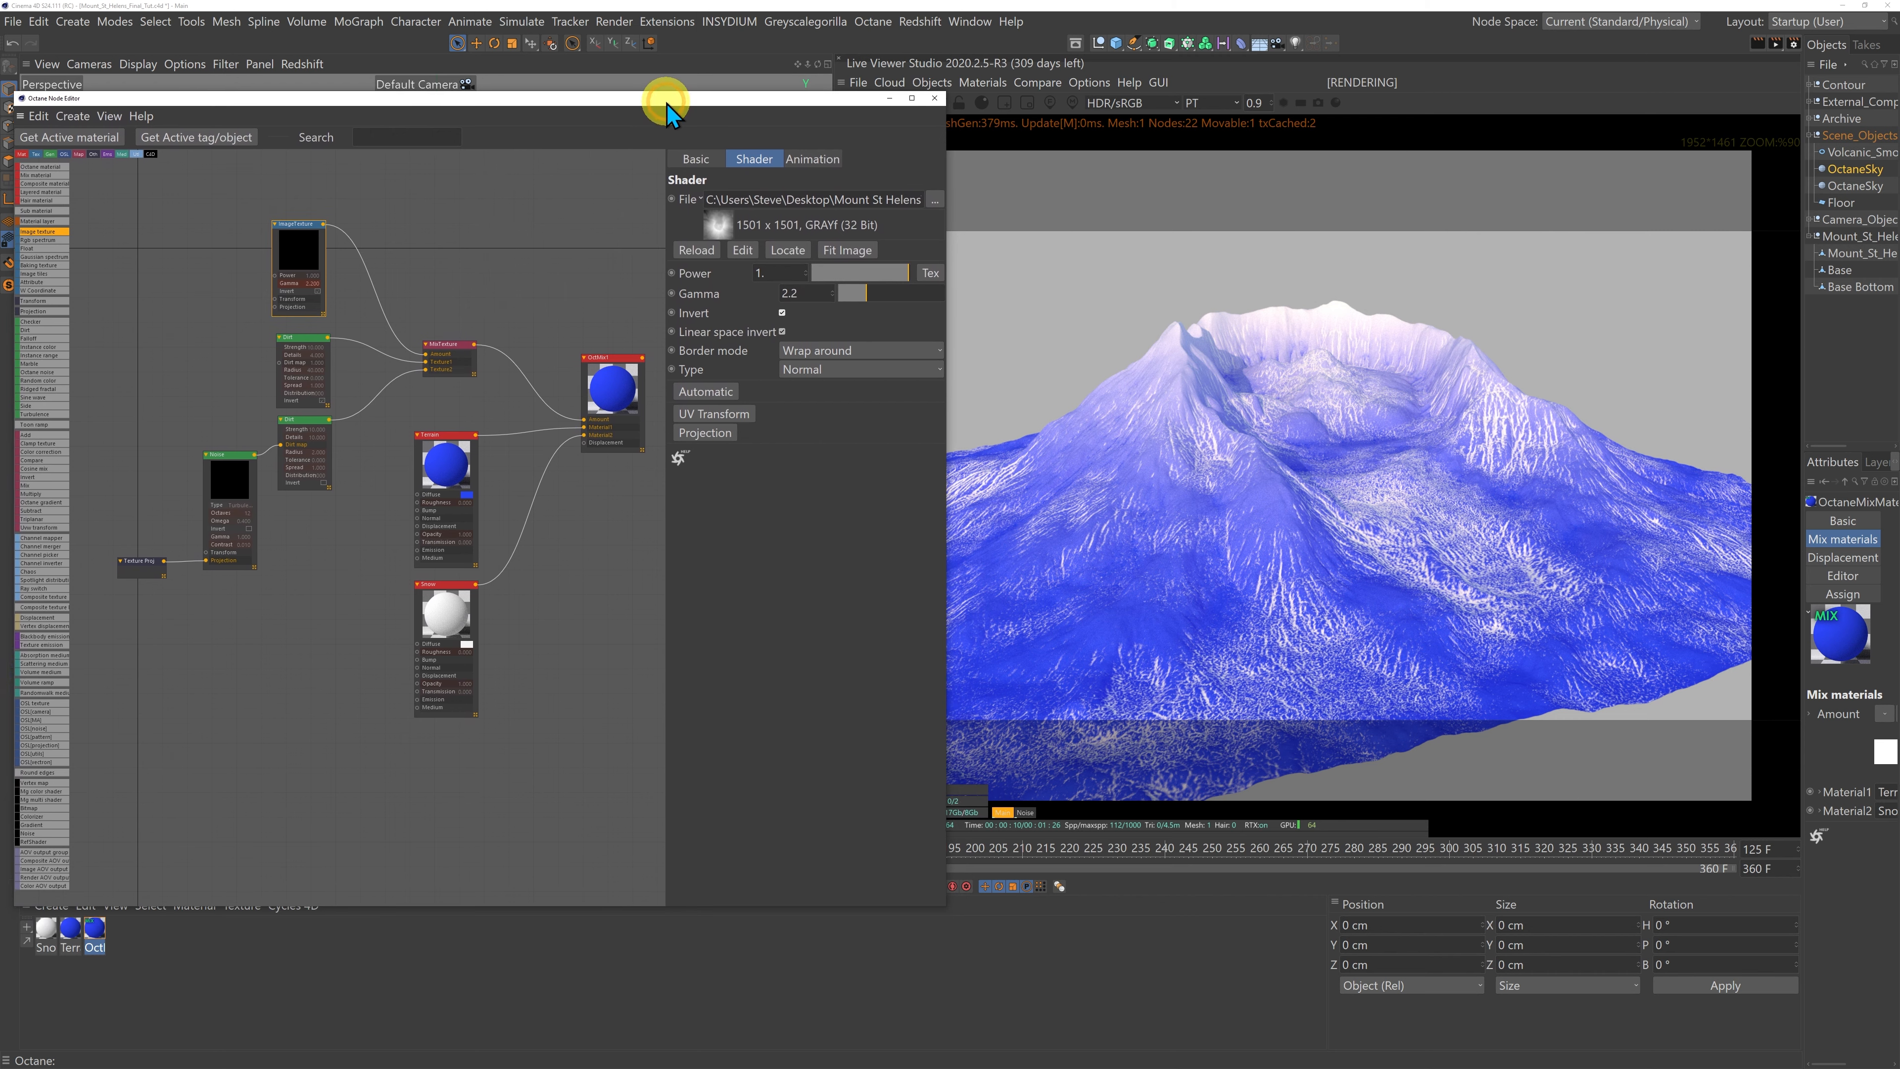
drag(288, 232, 202, 218)
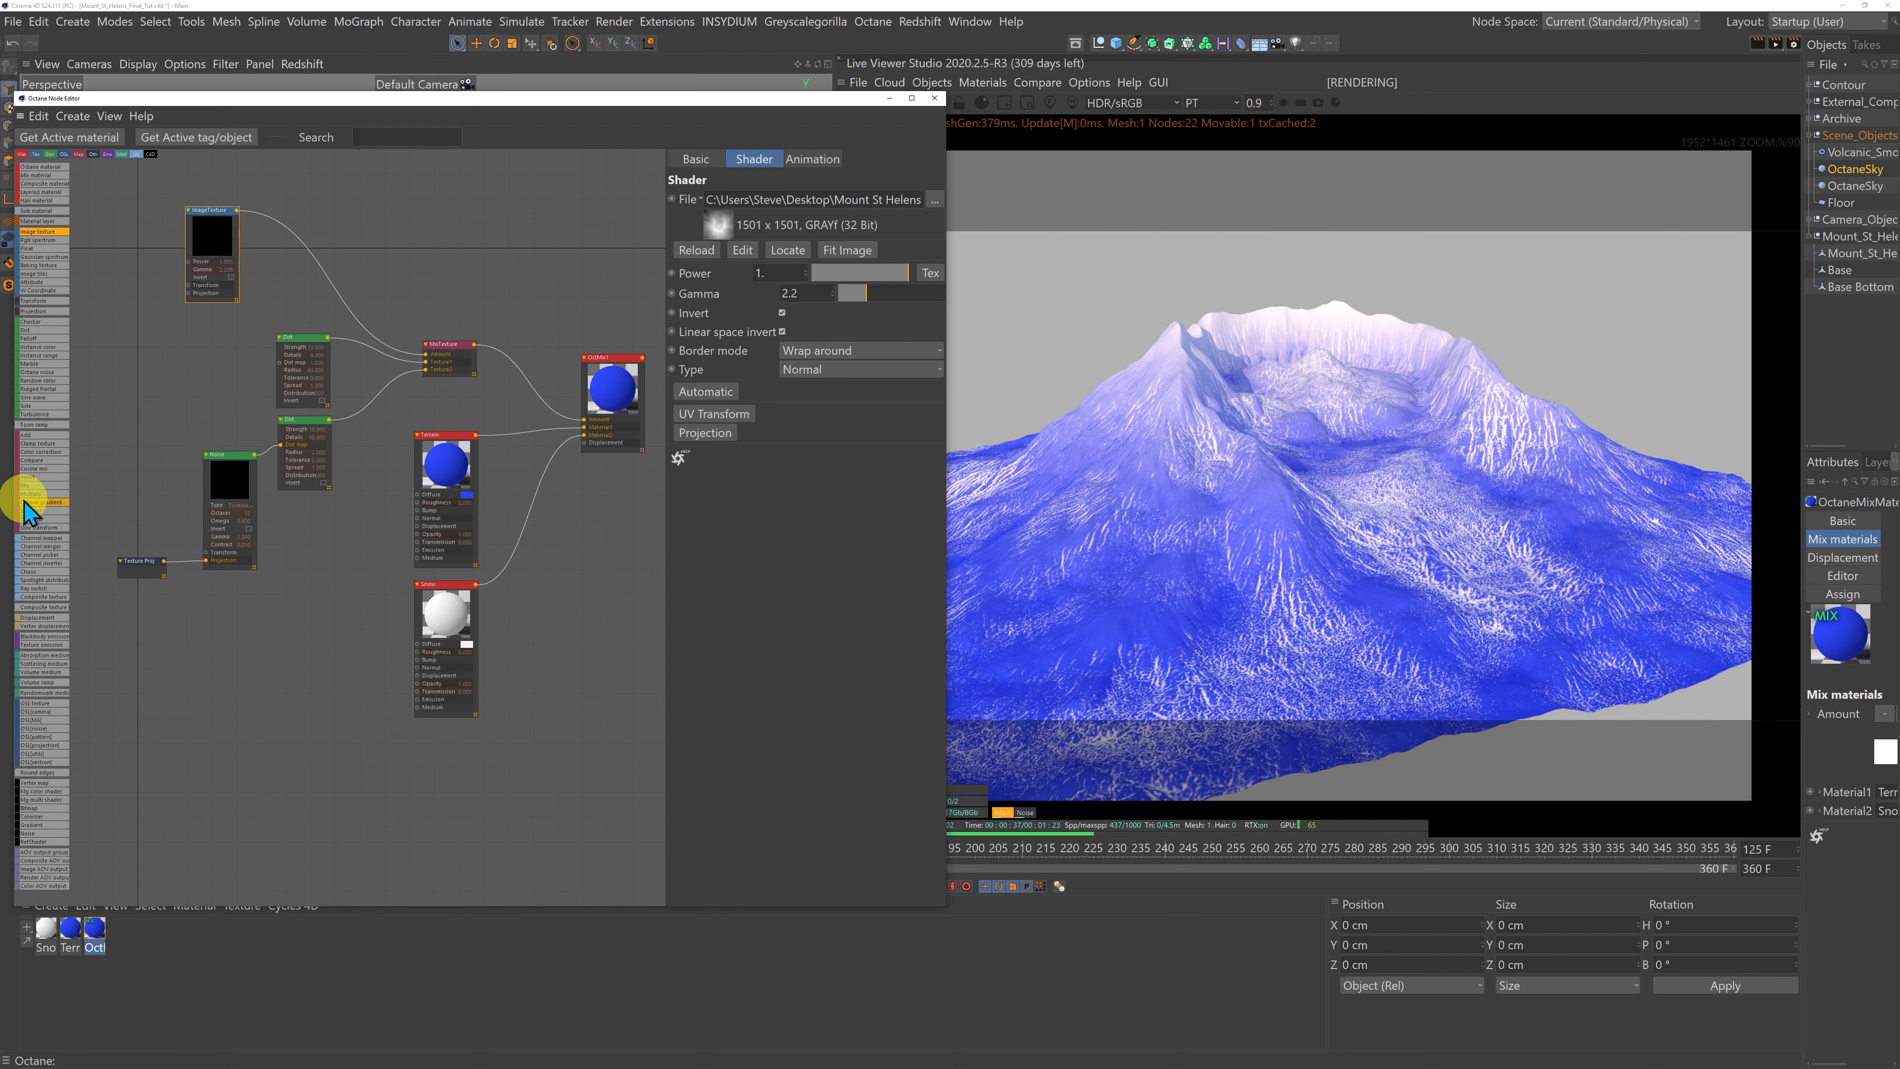
drag(21, 504, 323, 283)
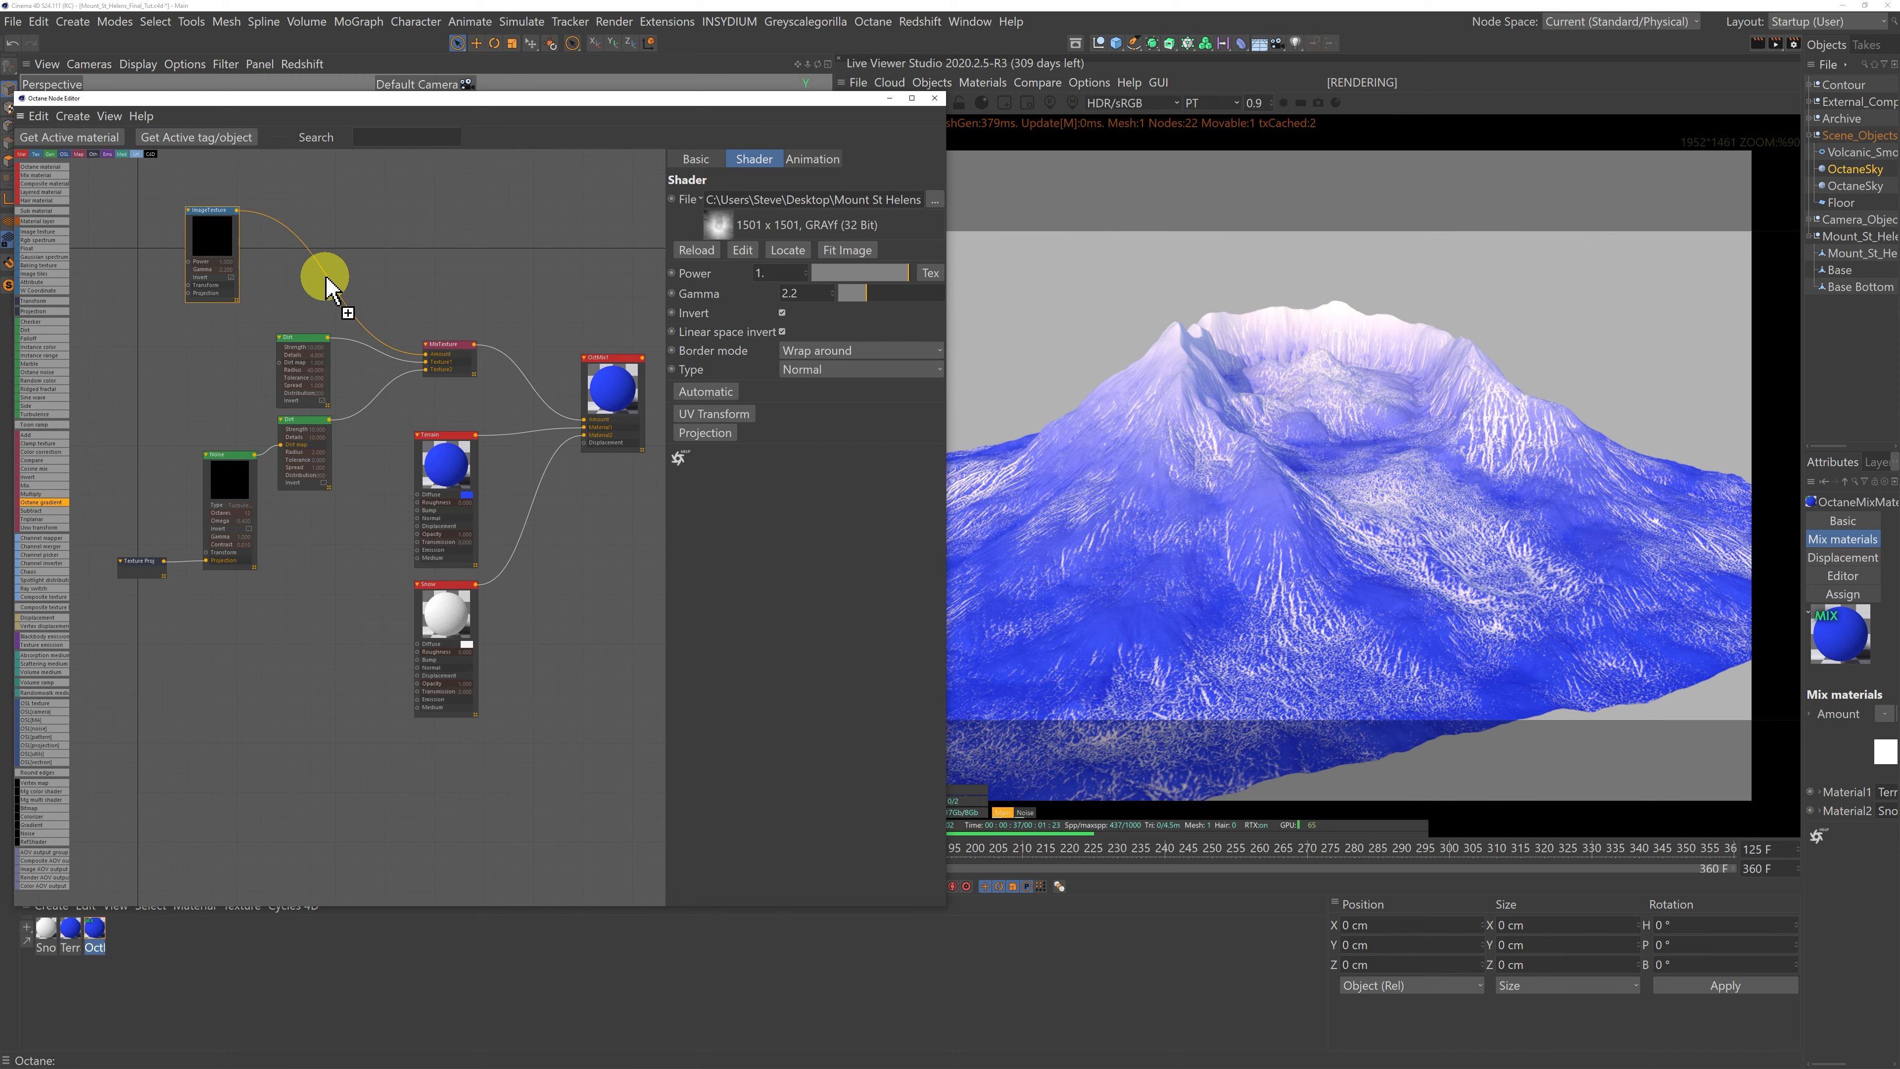
drag(328, 284, 335, 250)
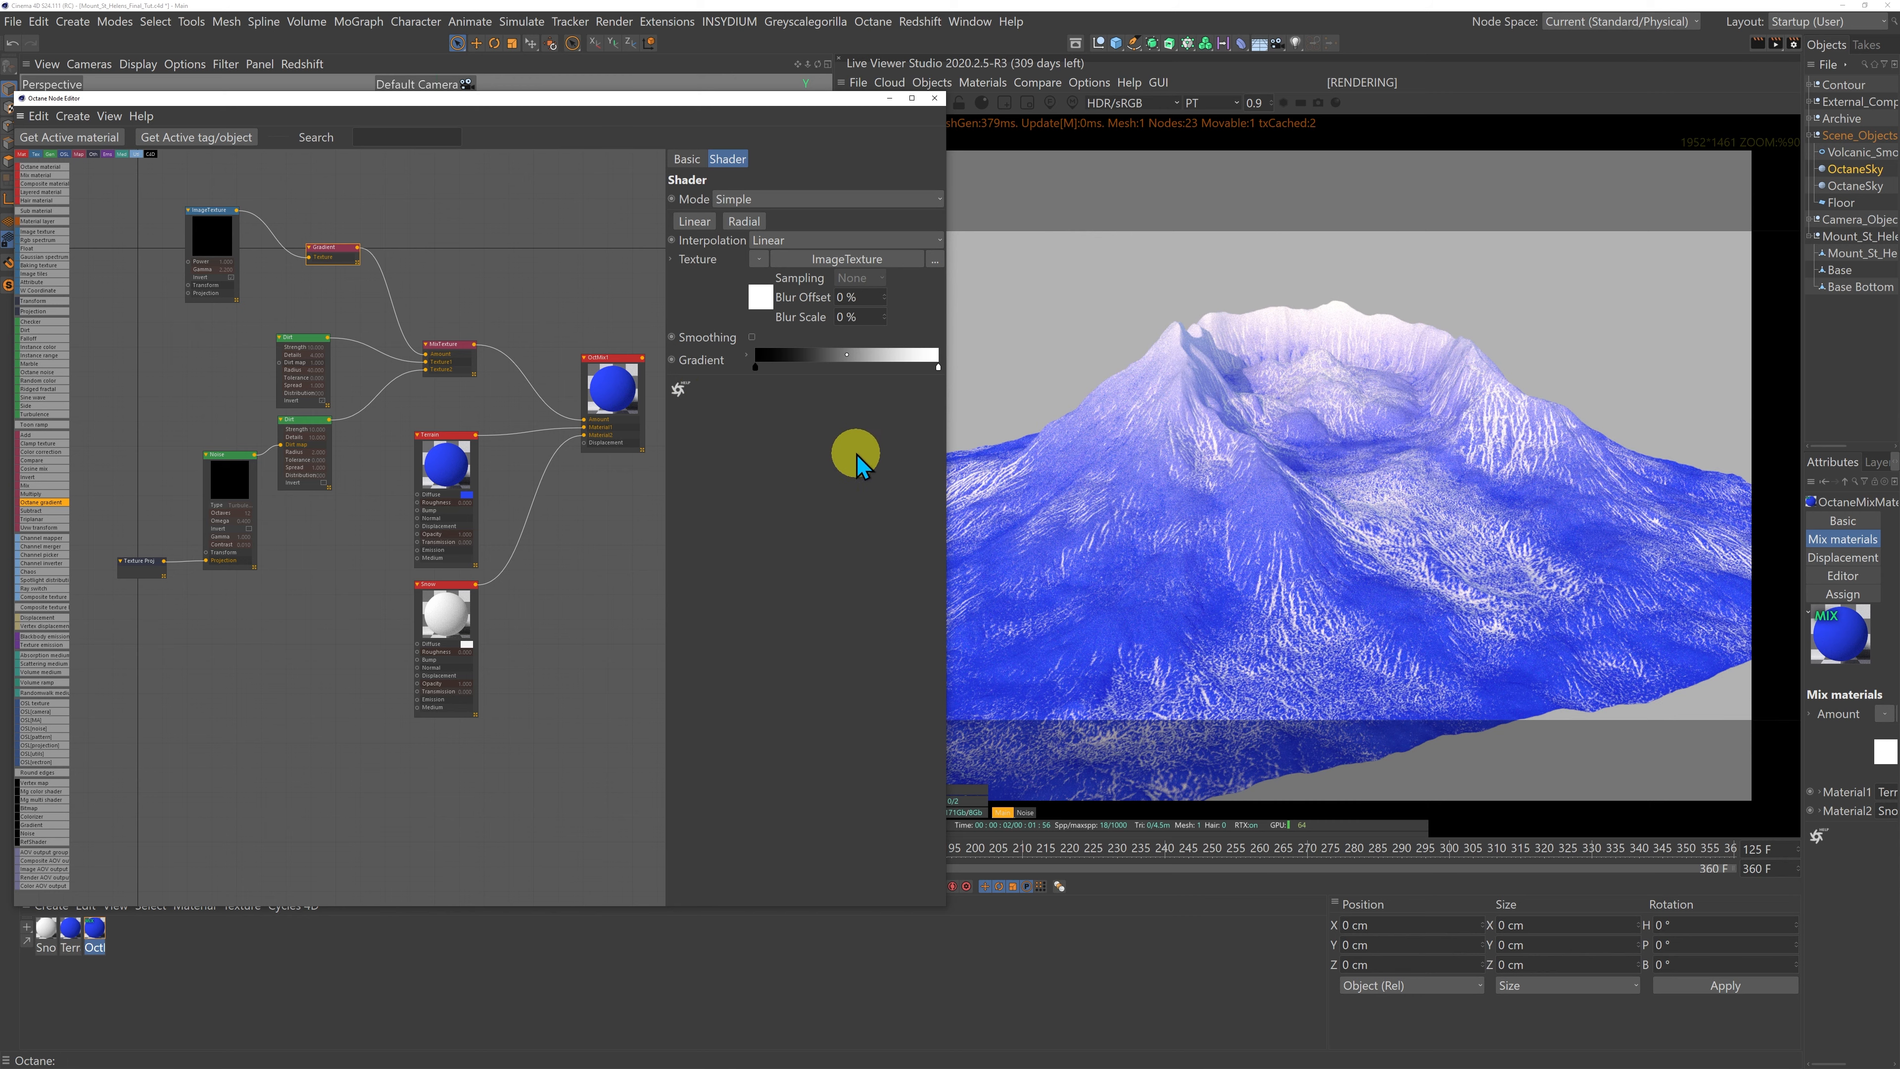
Step: Tighten the altitude gradient by moving its white knot slightly inward and its black knot to about 86%
click(938, 366)
drag(938, 368, 928, 371)
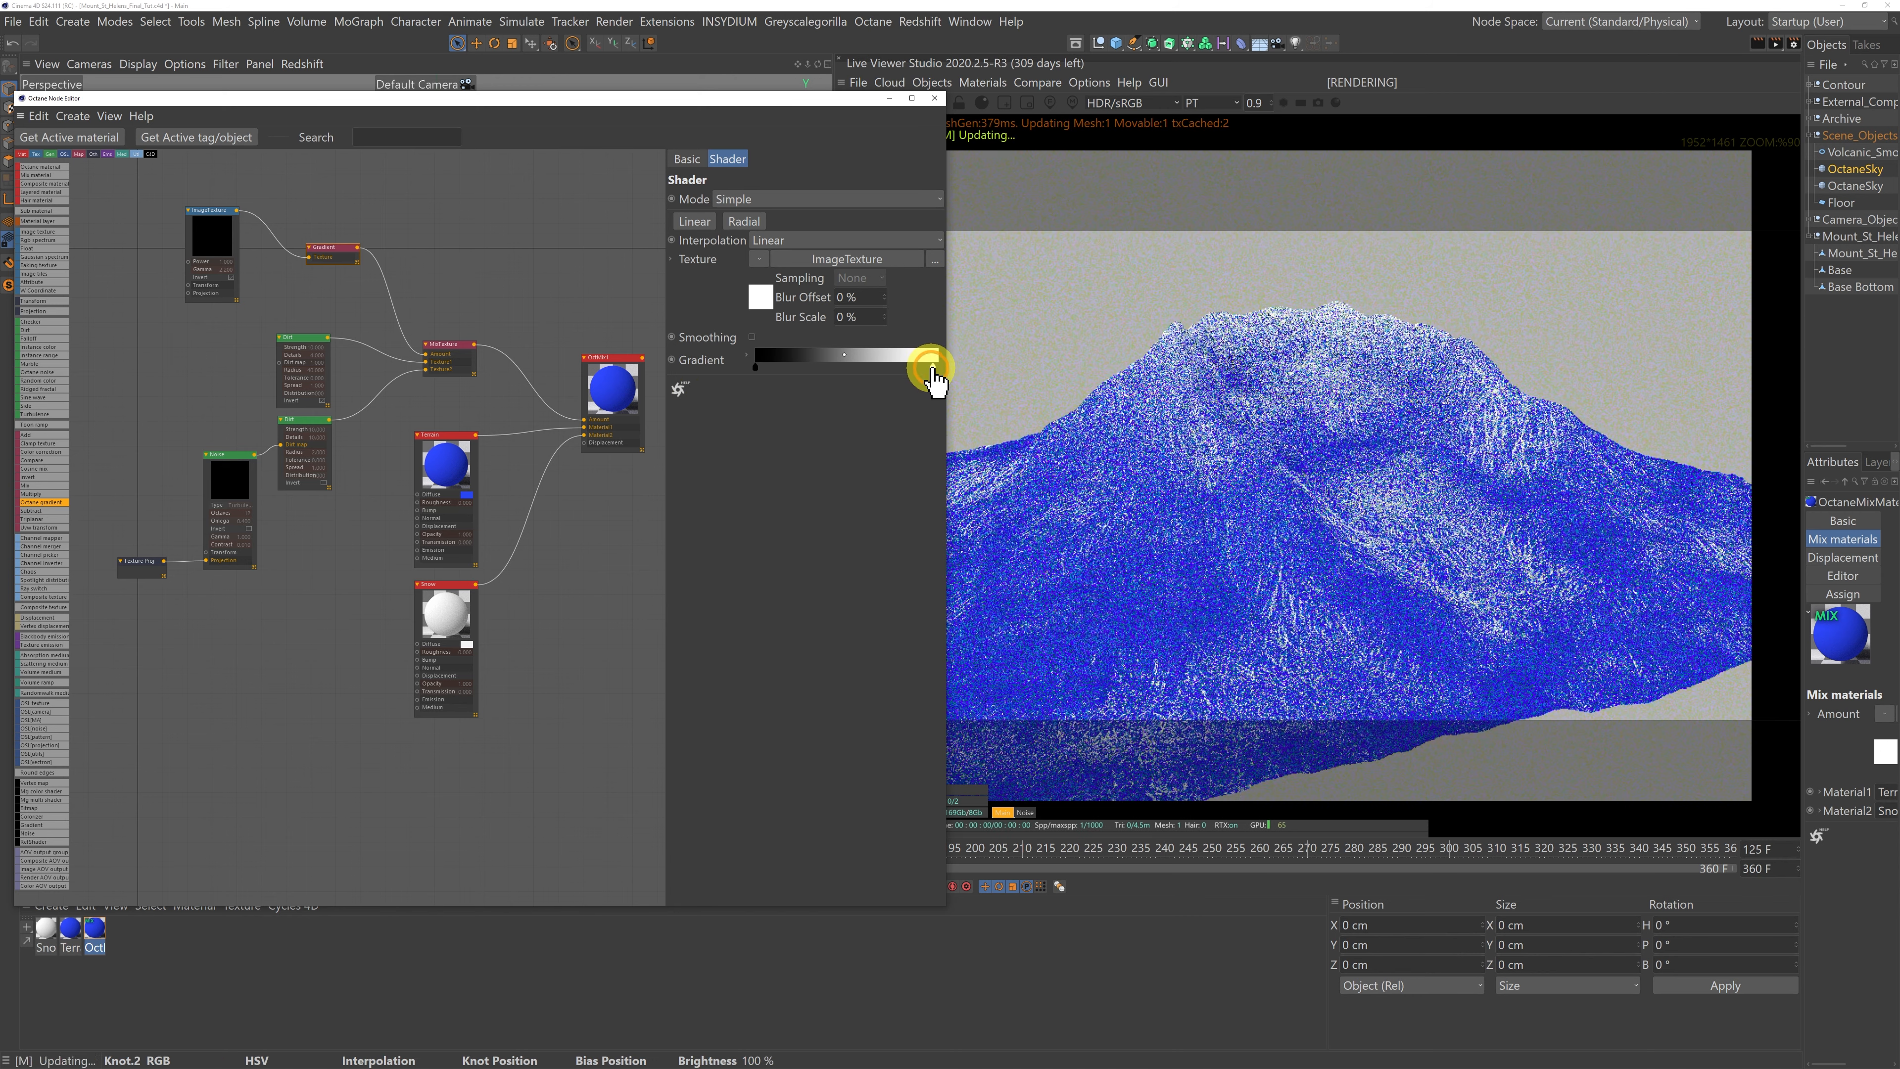
click(755, 368)
drag(755, 374, 910, 378)
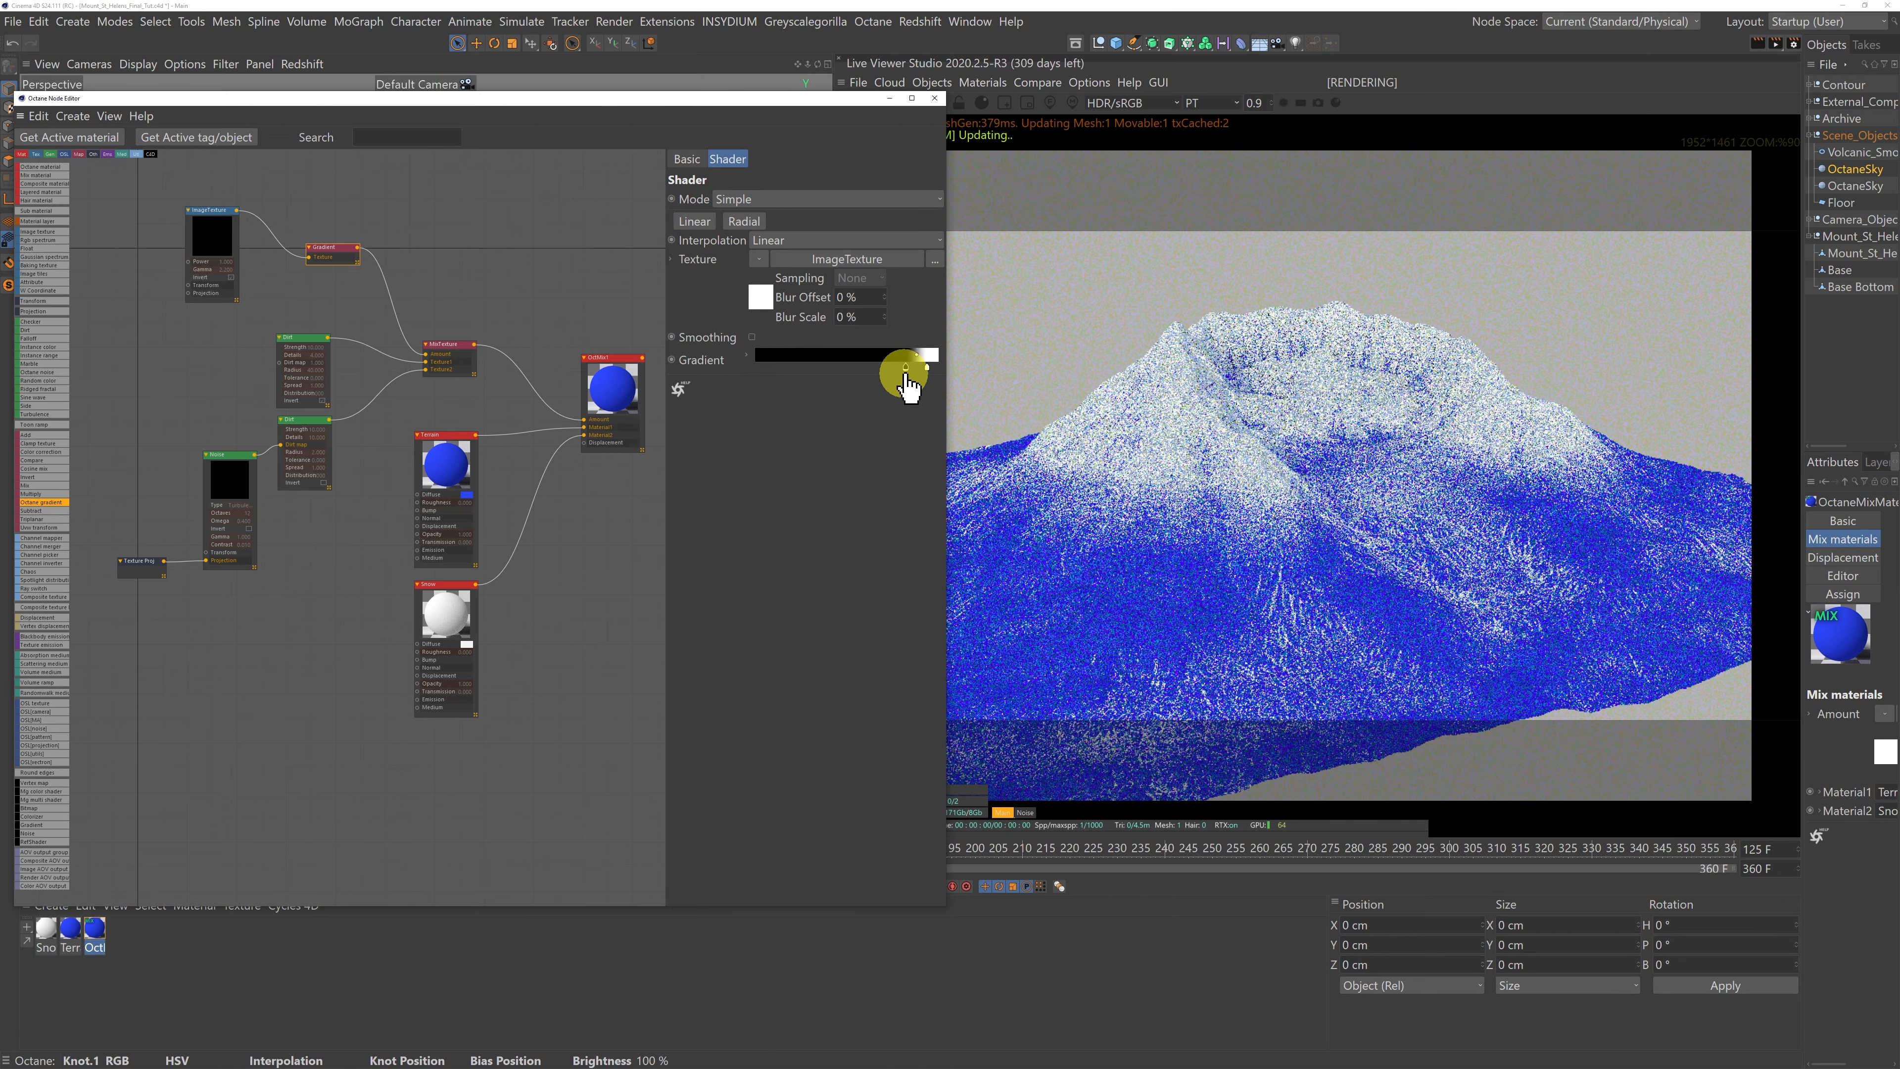
click(928, 369)
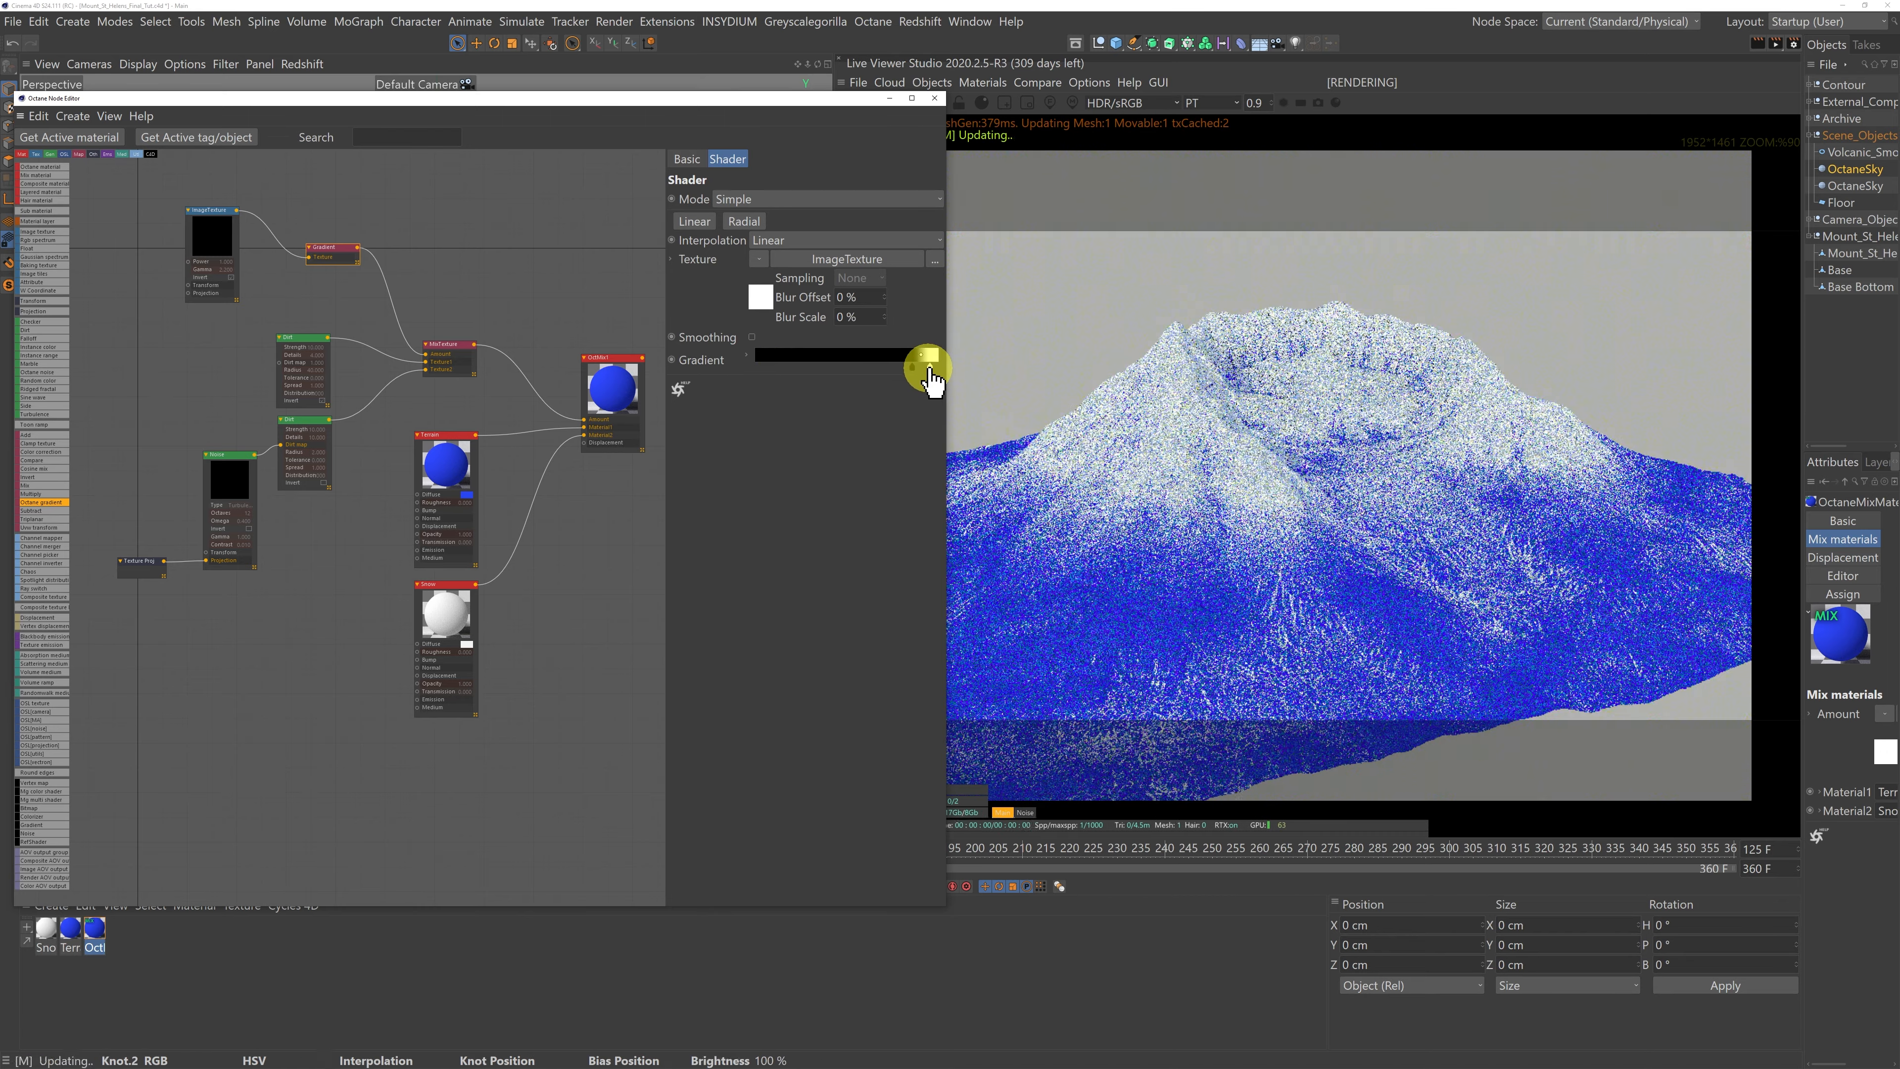
click(914, 370)
Step: Widen the gradient settings area and refine the black knot to about 87.5% and the white knot to about 97.4%
drag(918, 382, 1009, 374)
click(745, 356)
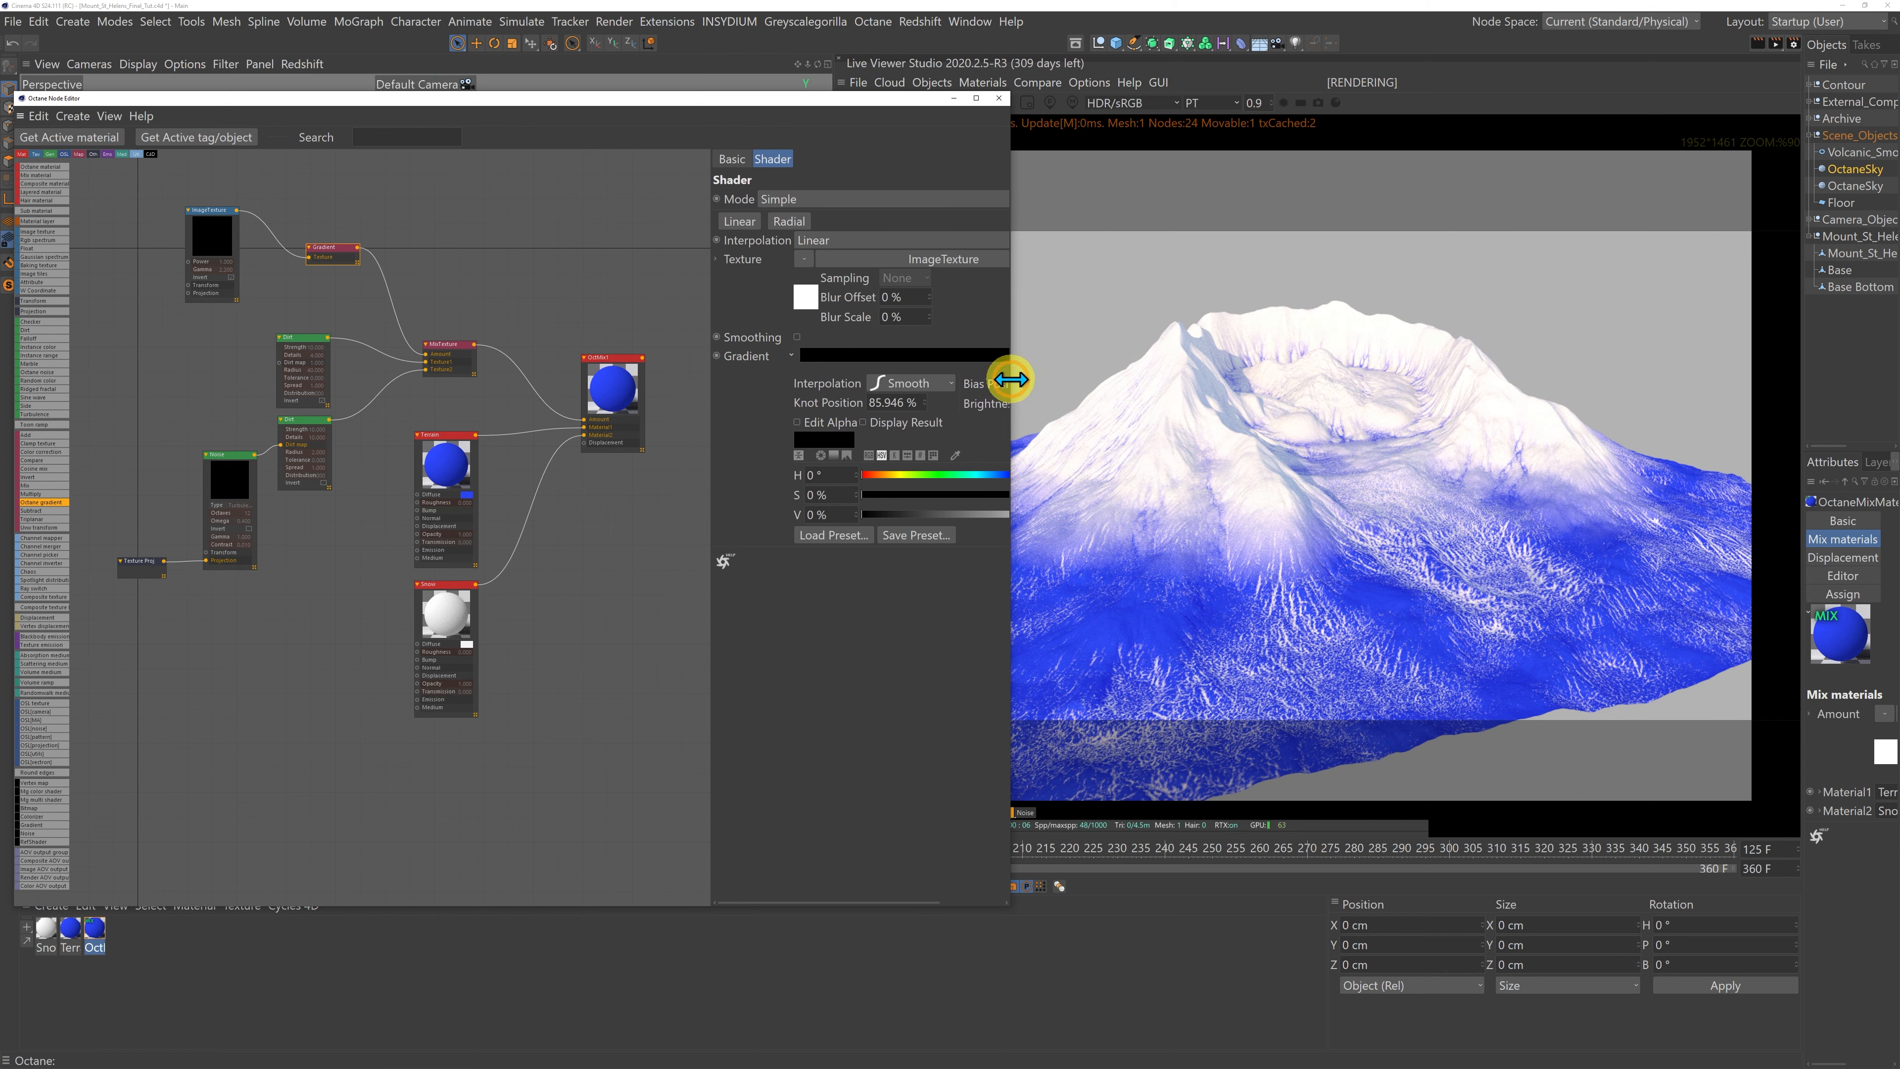
drag(666, 382, 628, 383)
click(965, 367)
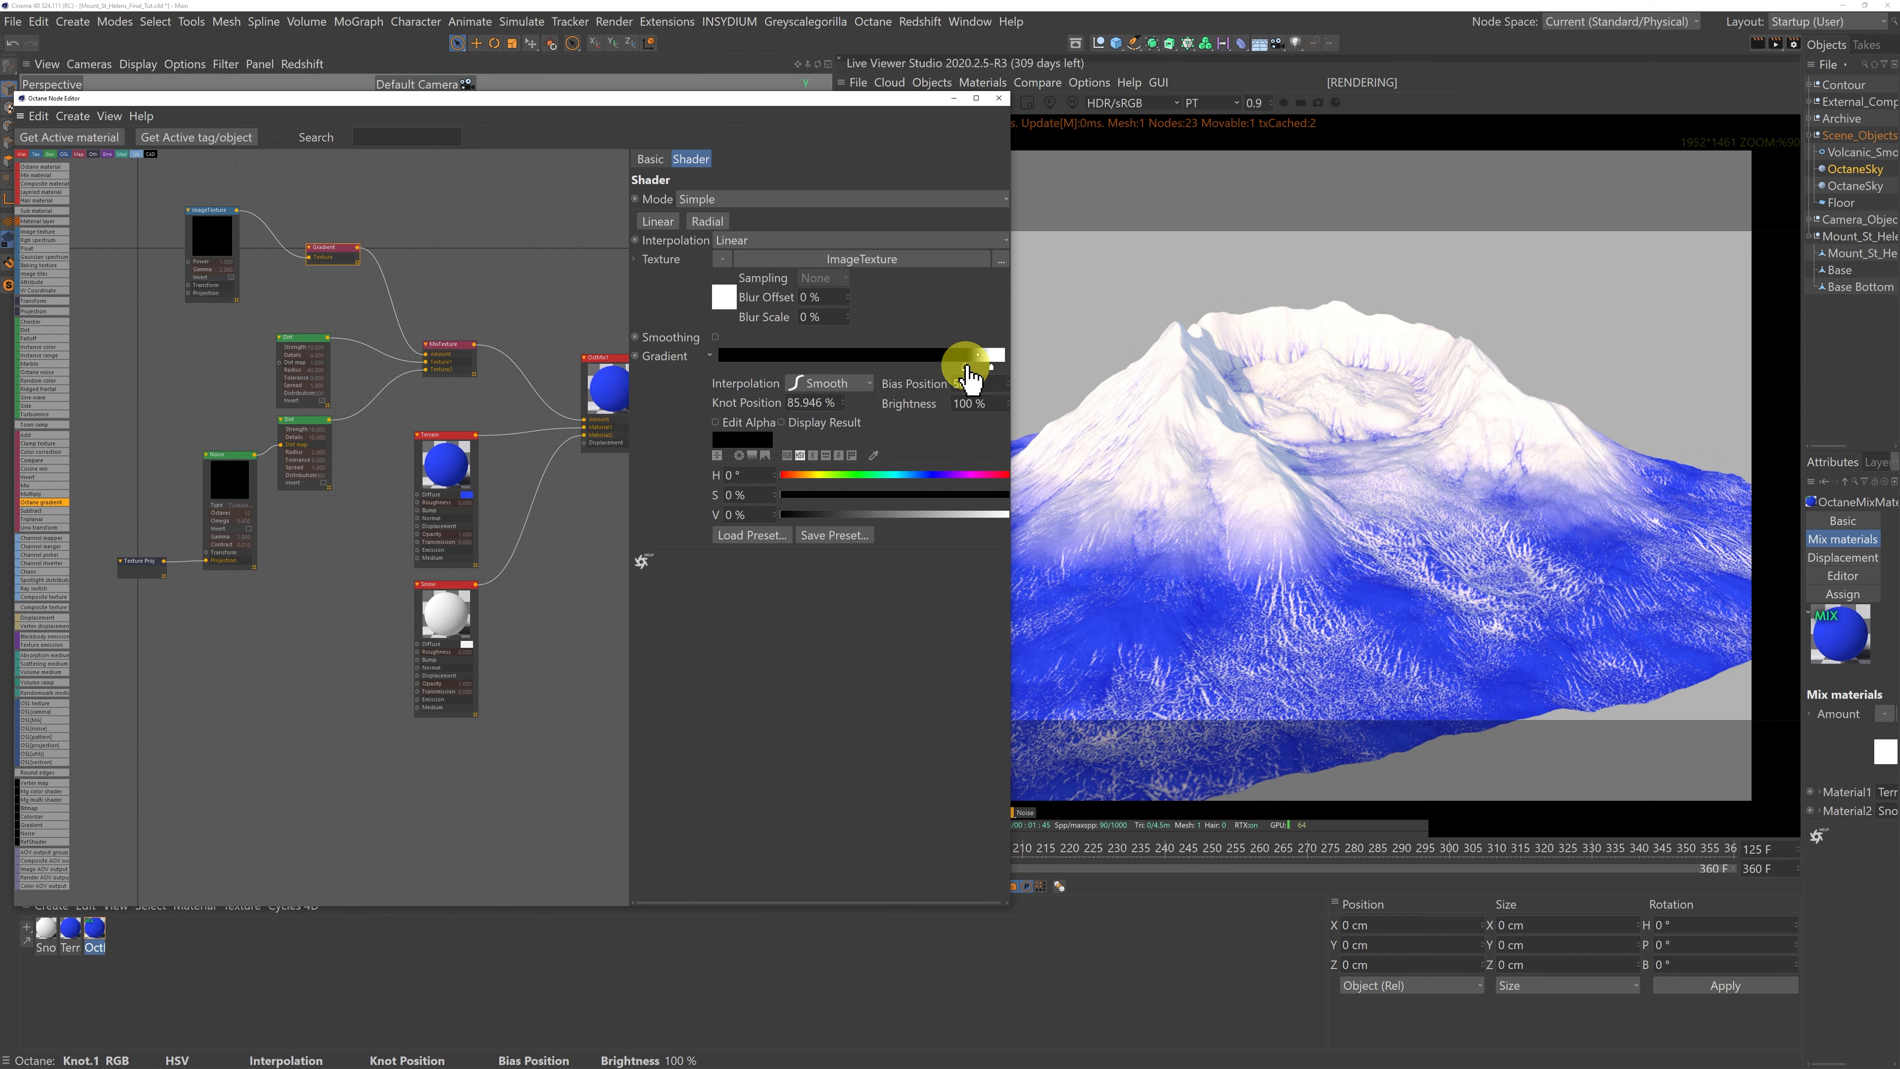
drag(966, 366, 972, 369)
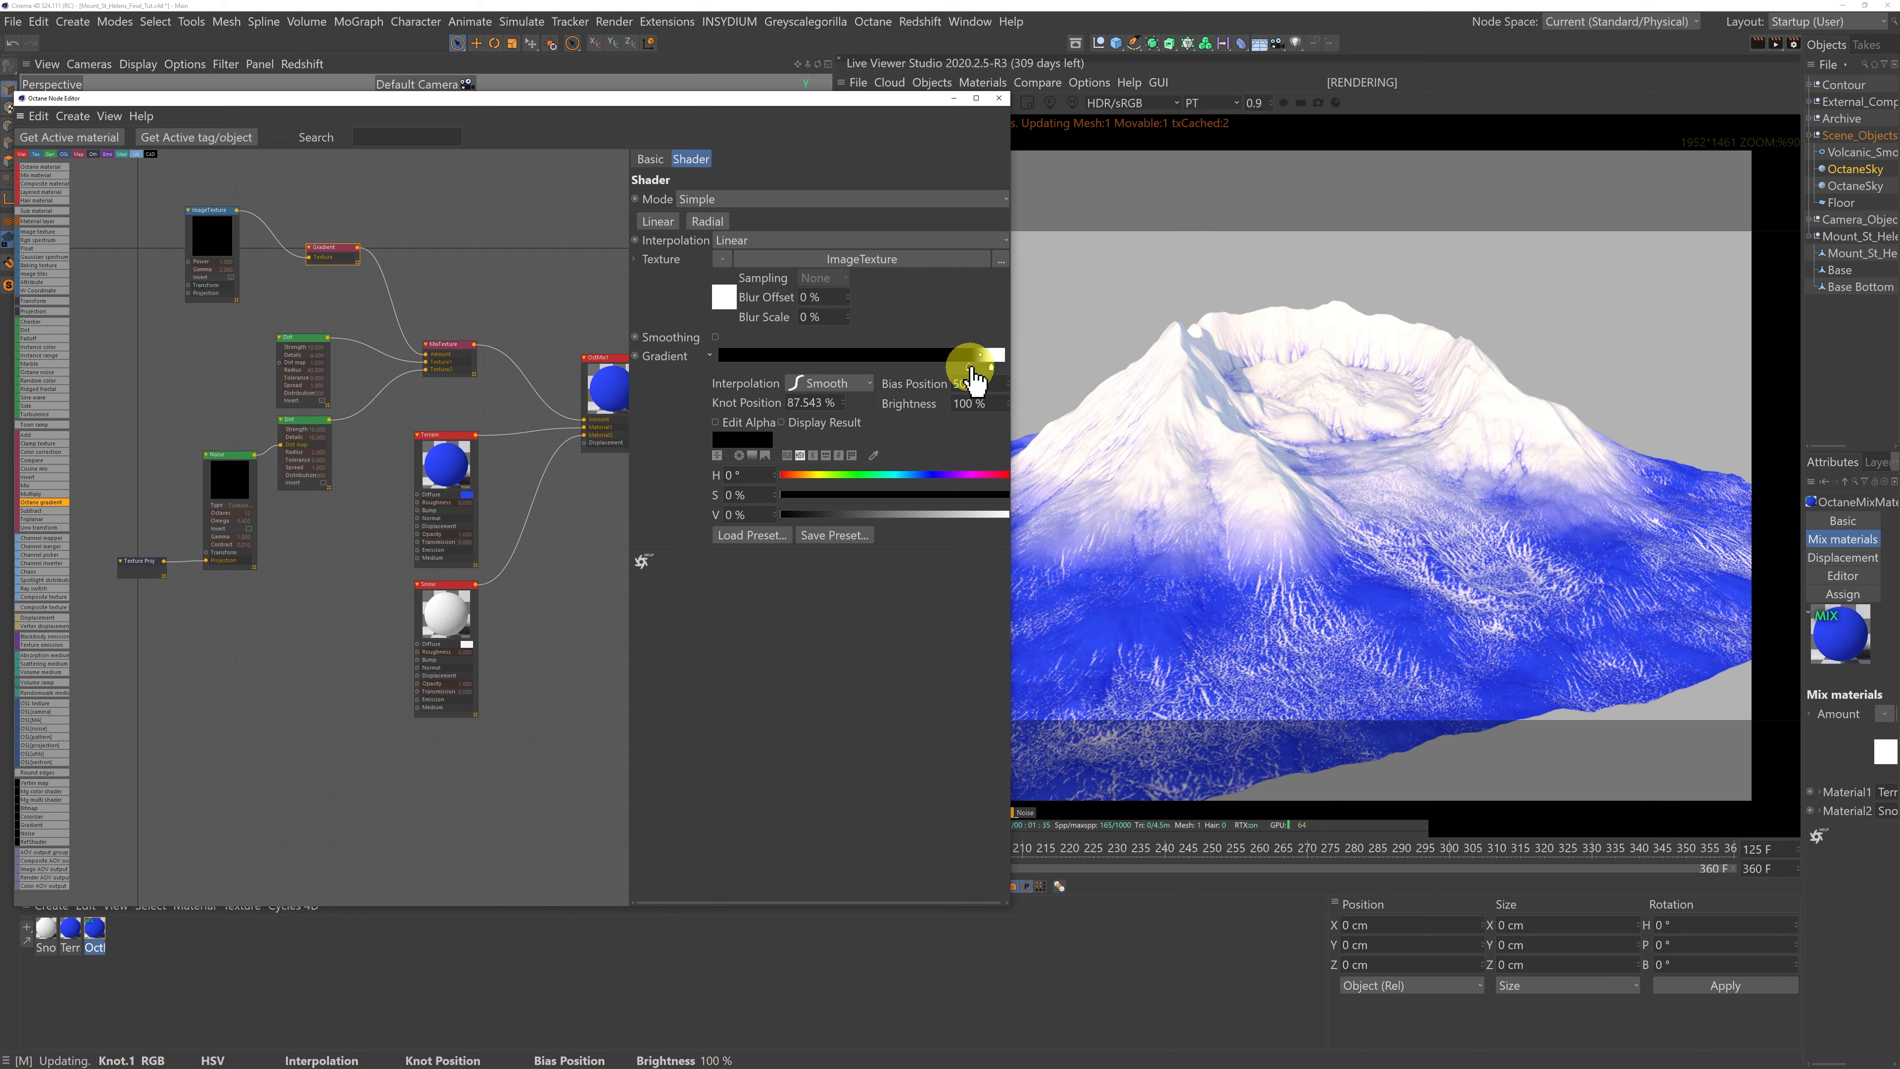
click(992, 368)
drag(991, 369, 997, 369)
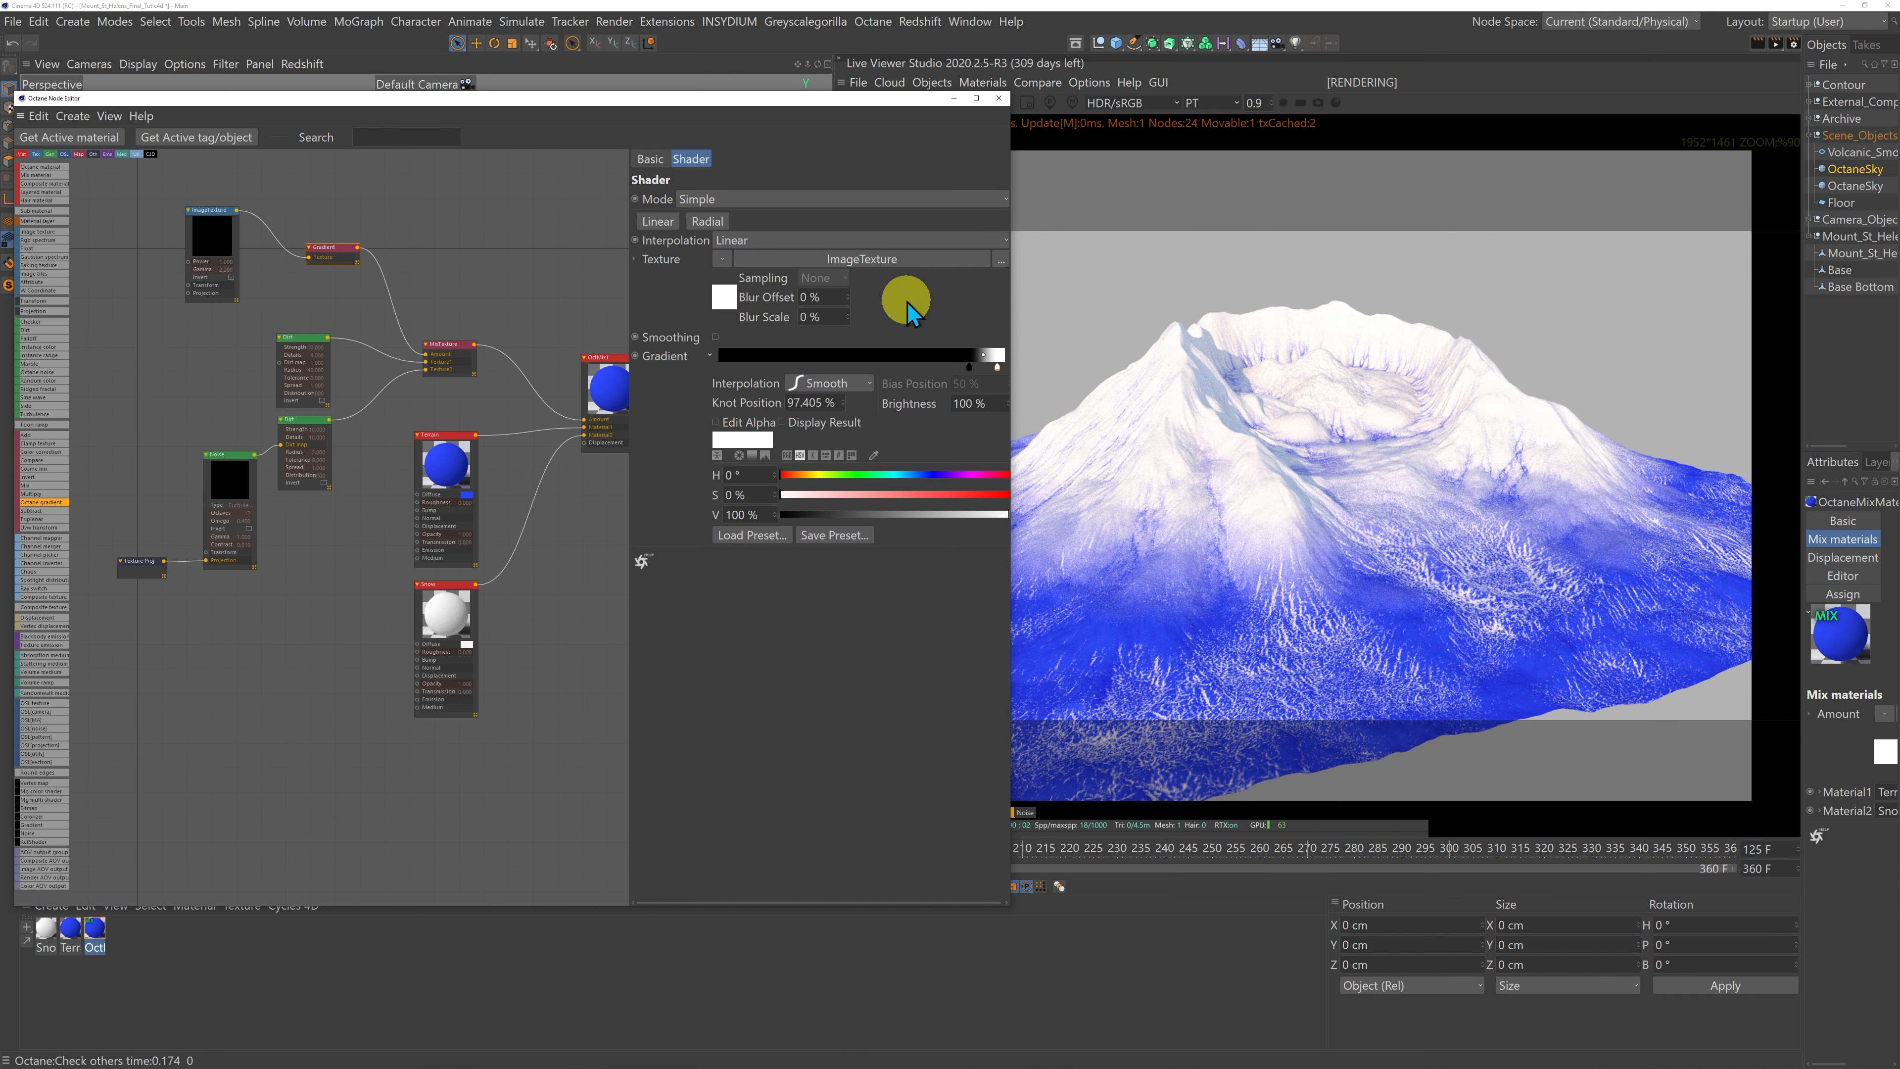
Step: Load a Noise shader as the Terrain material's Diffuse texture and place its node clear of its neighbours
drag(754, 101, 692, 120)
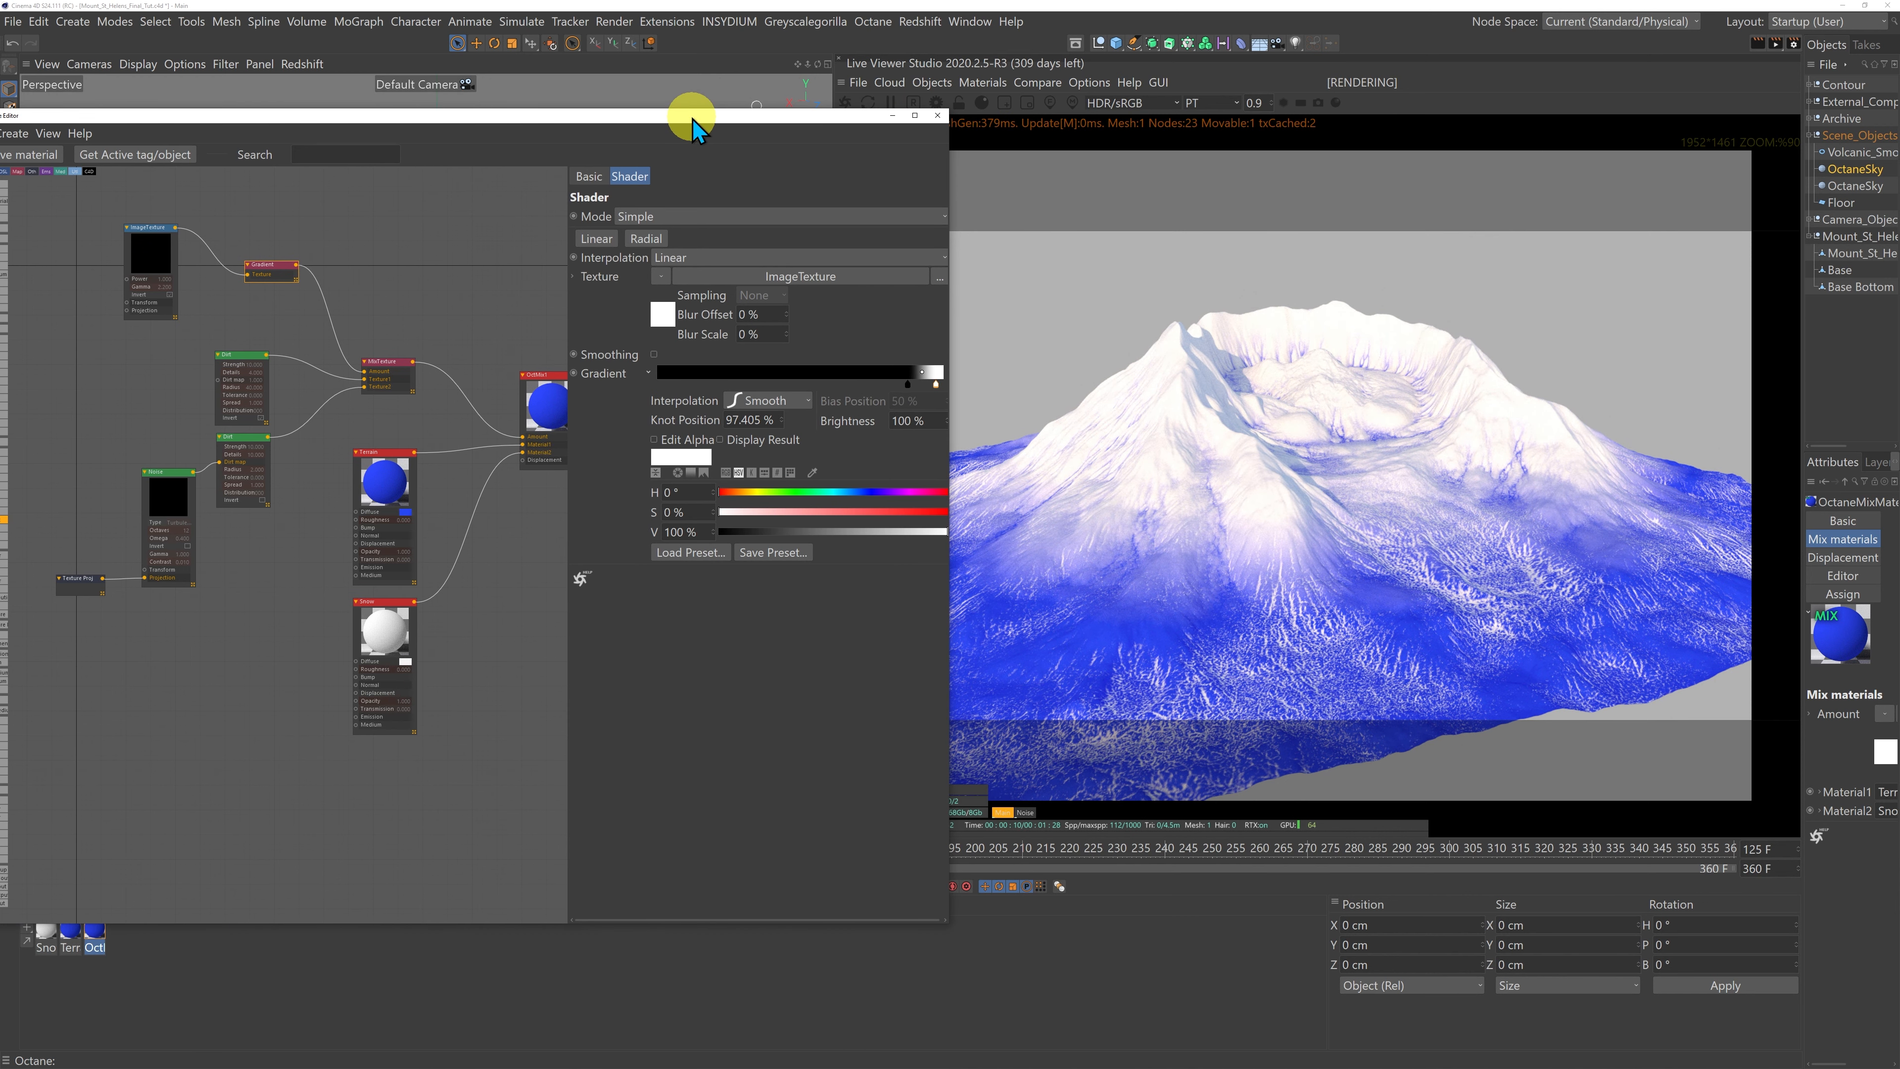
drag(485, 117, 539, 80)
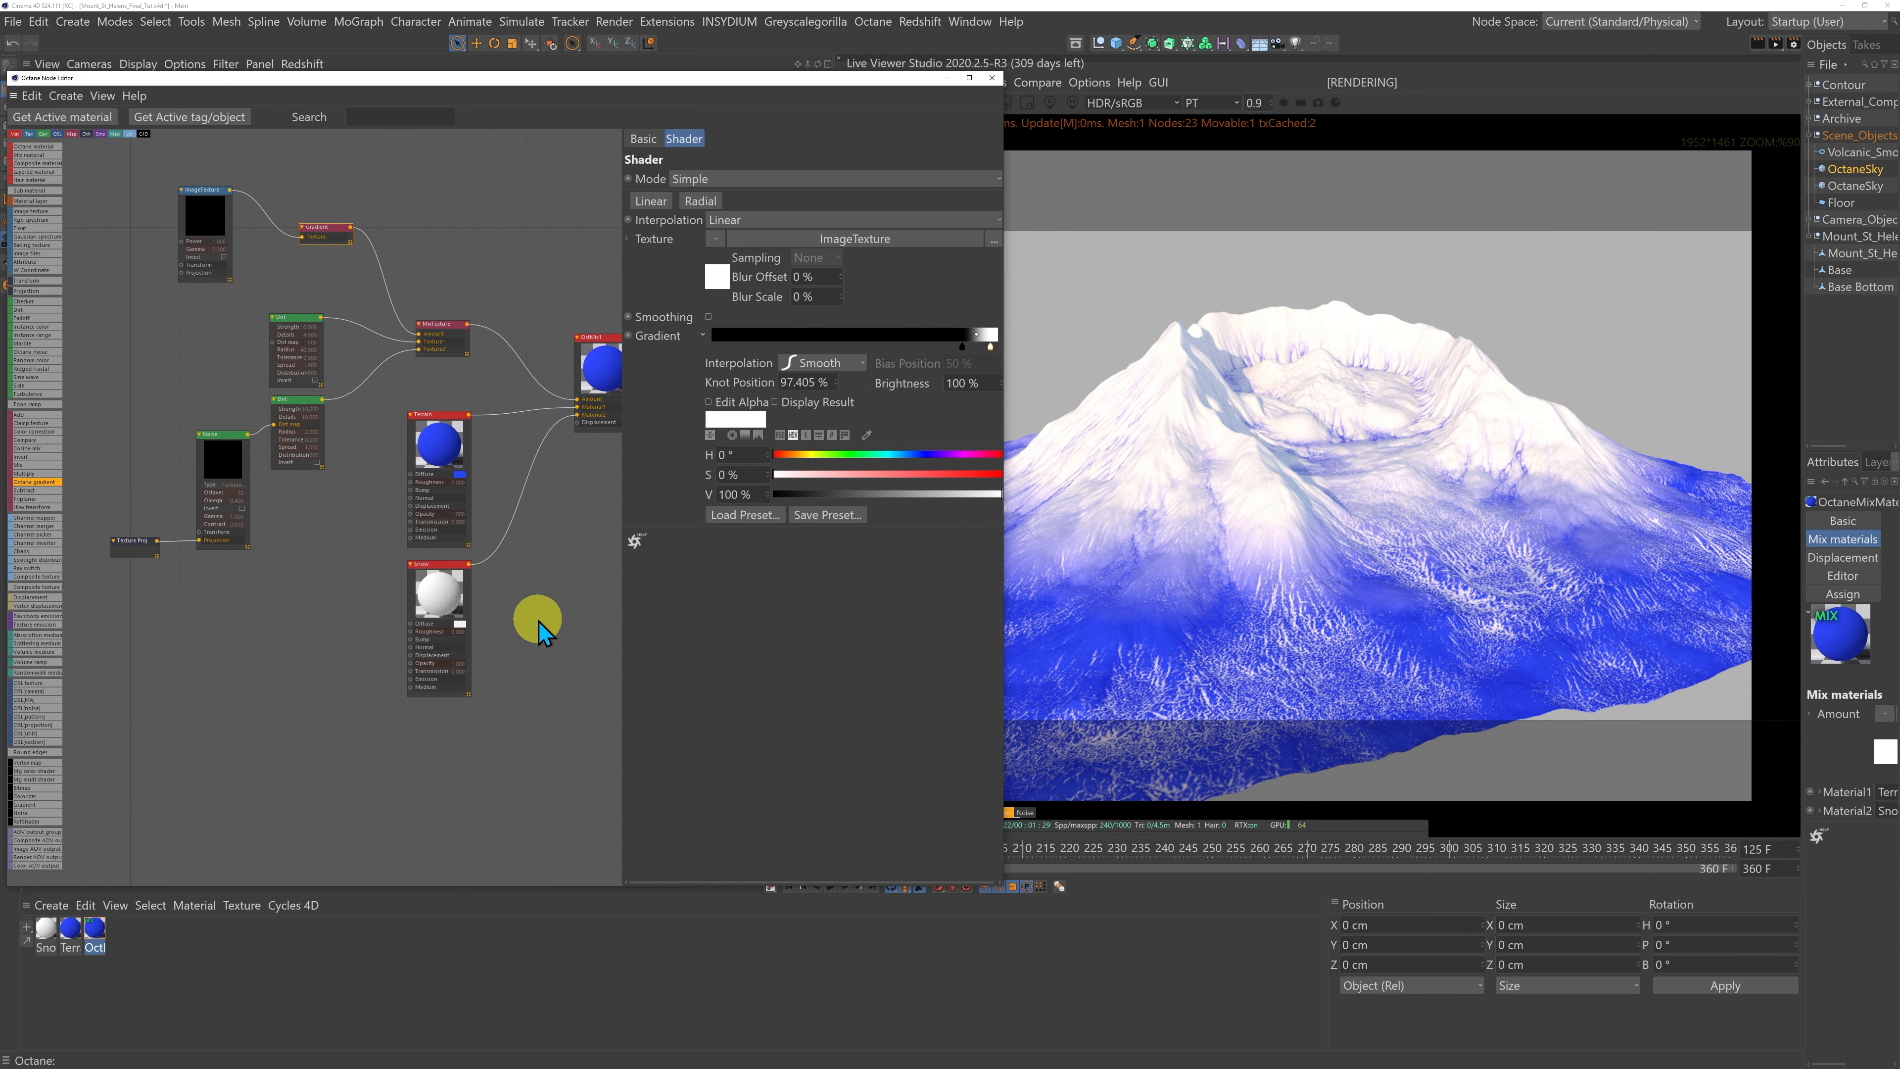
click(439, 443)
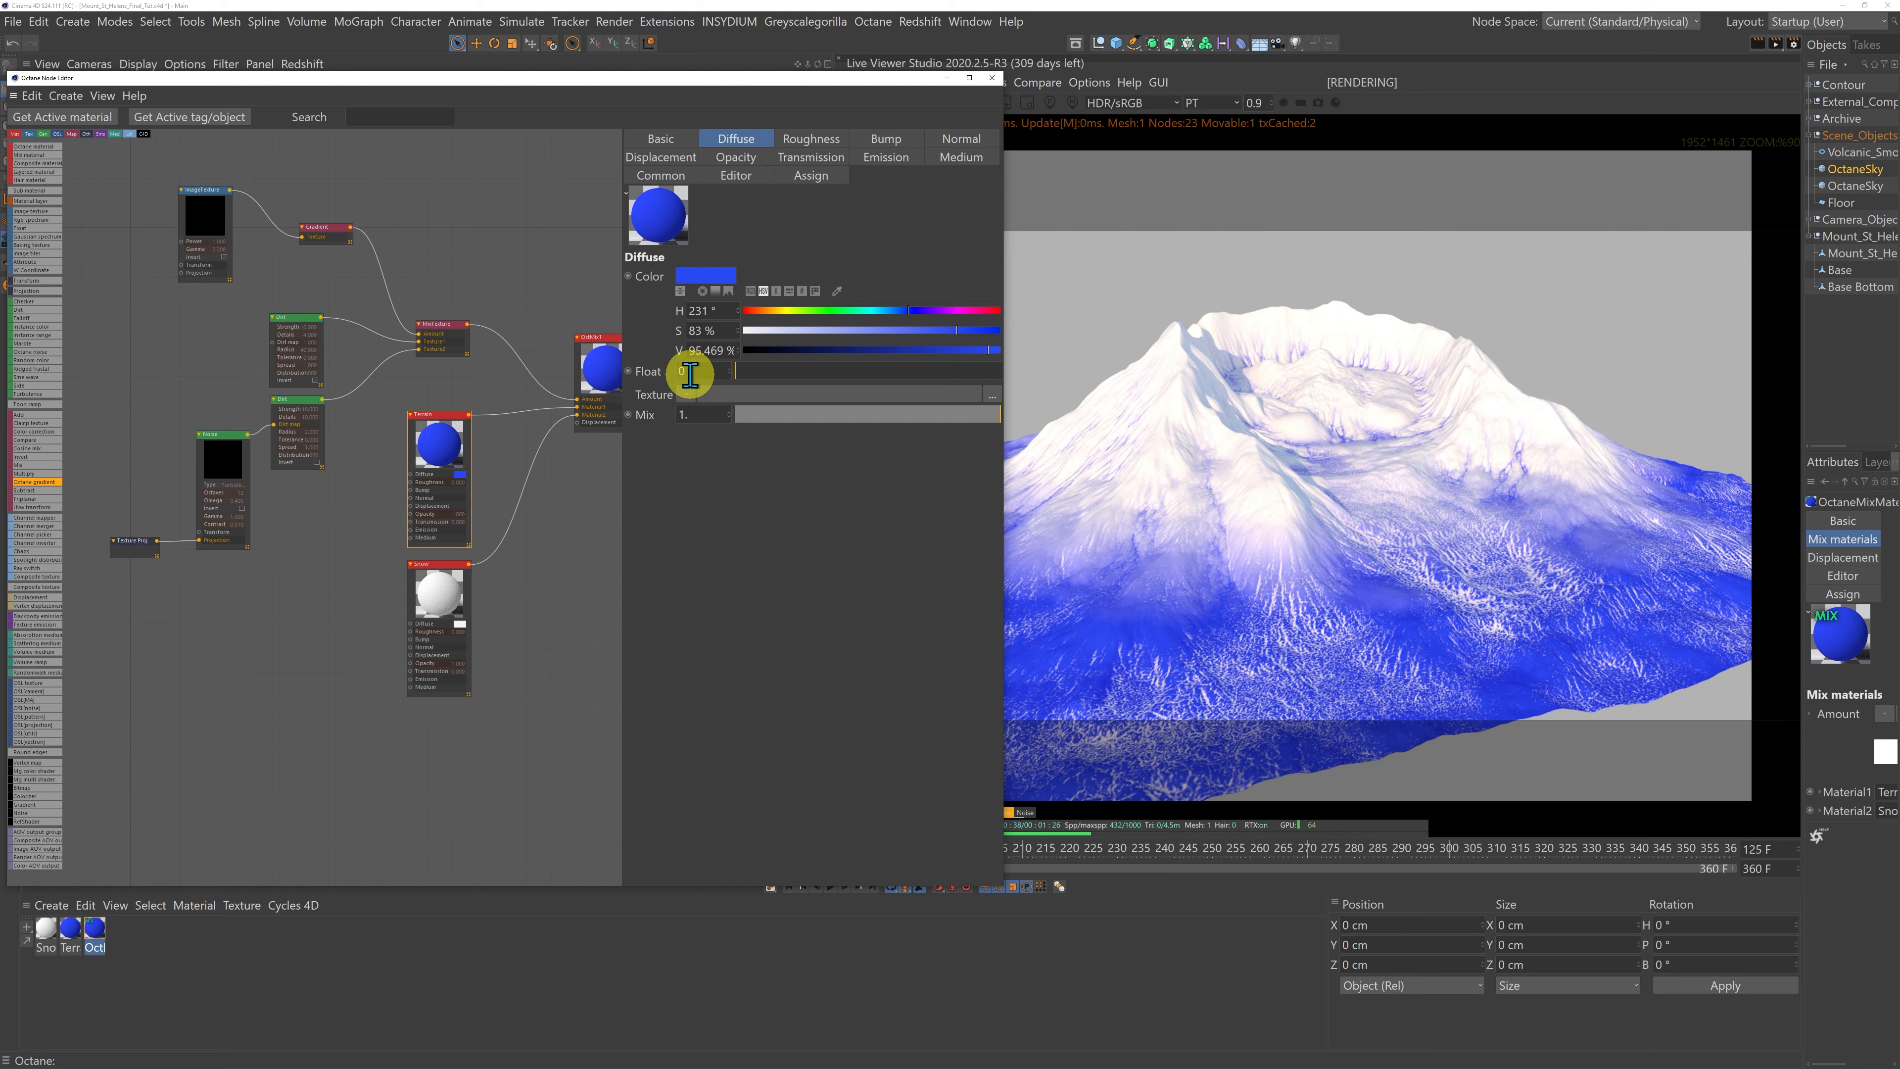
click(686, 394)
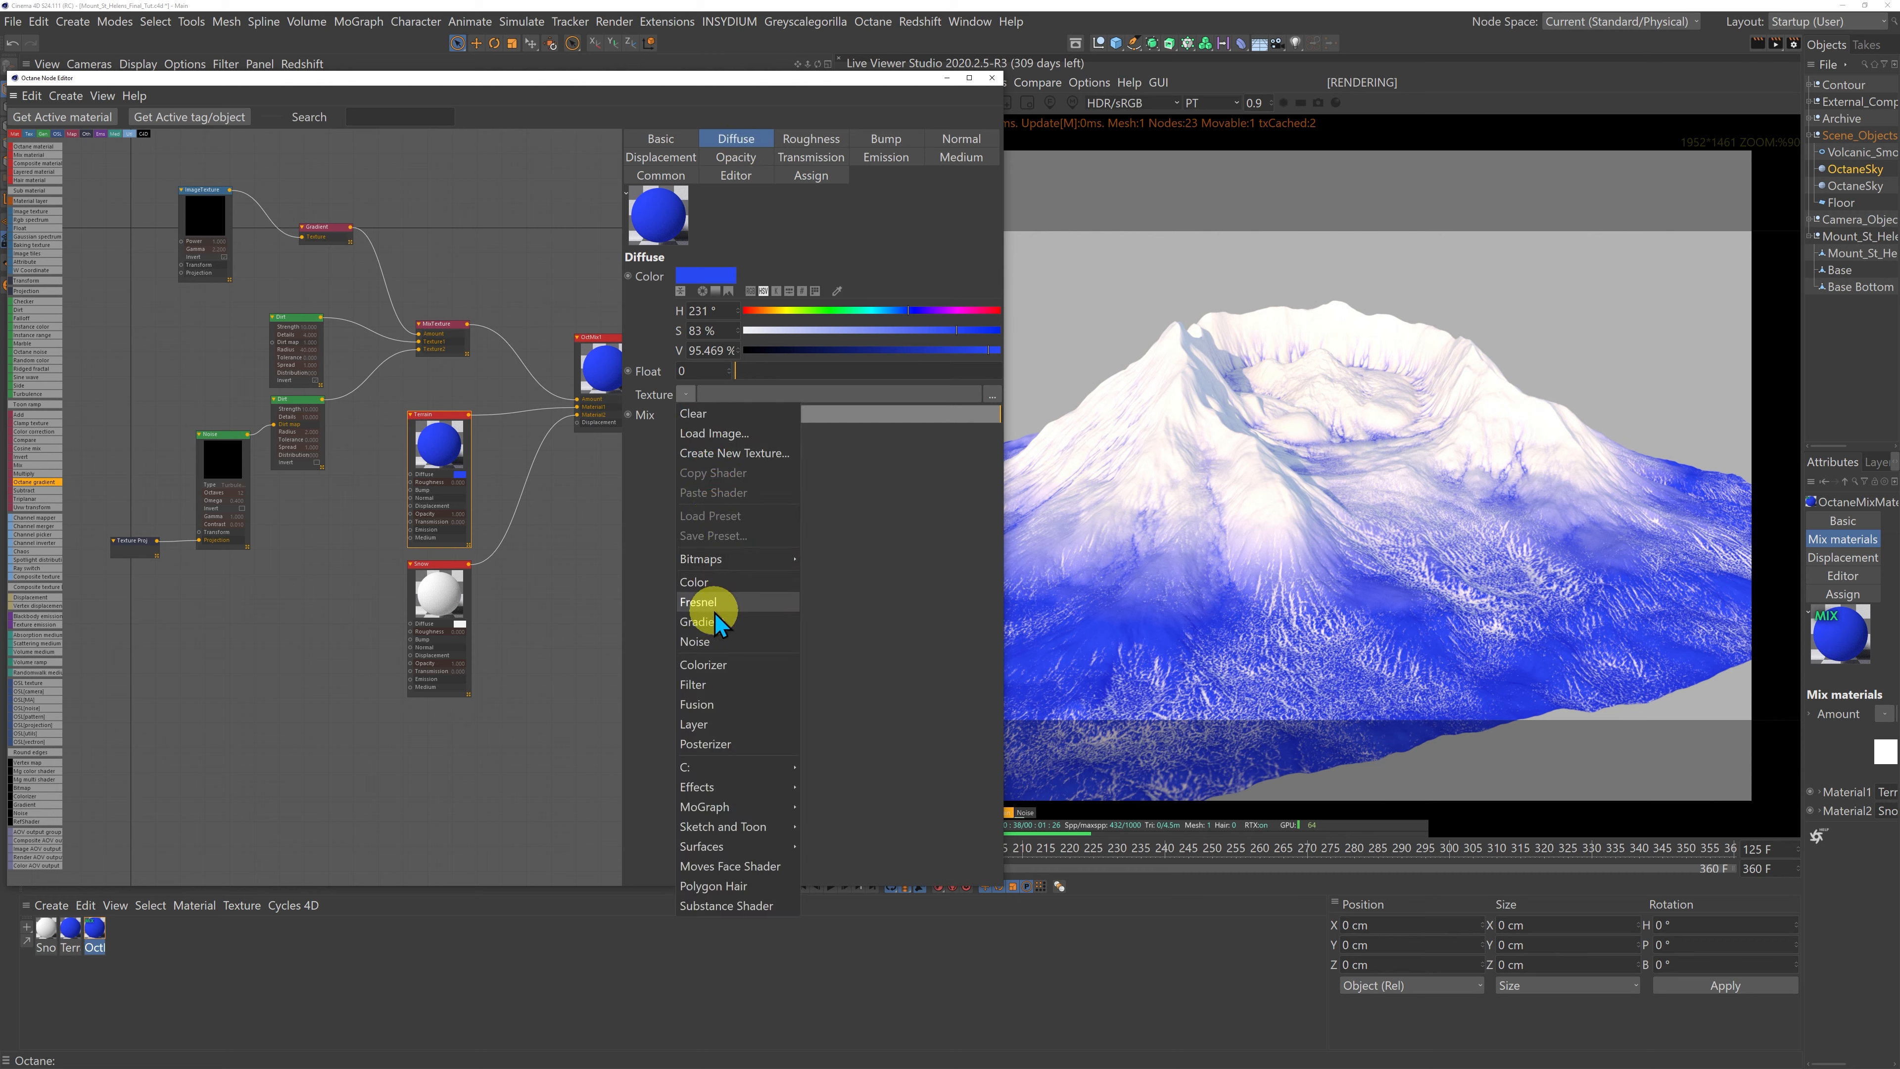
click(703, 641)
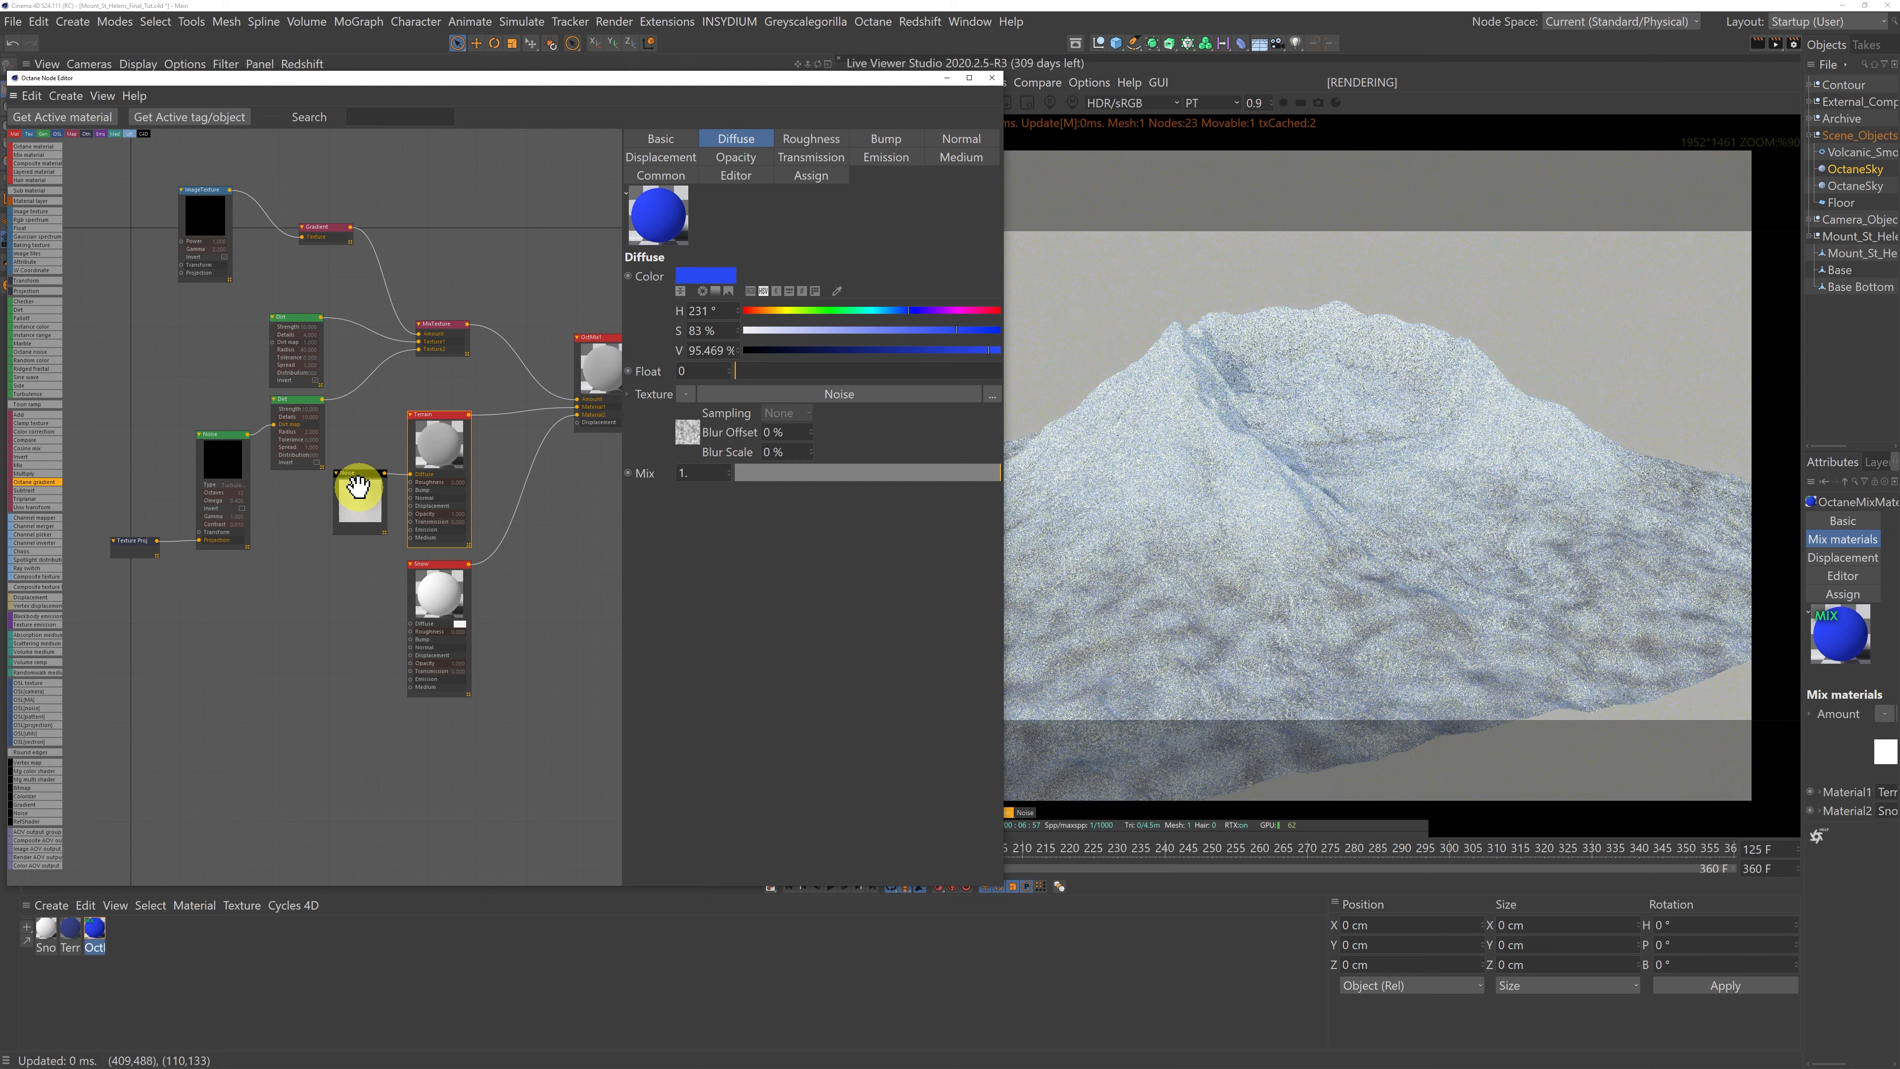
drag(357, 484, 326, 549)
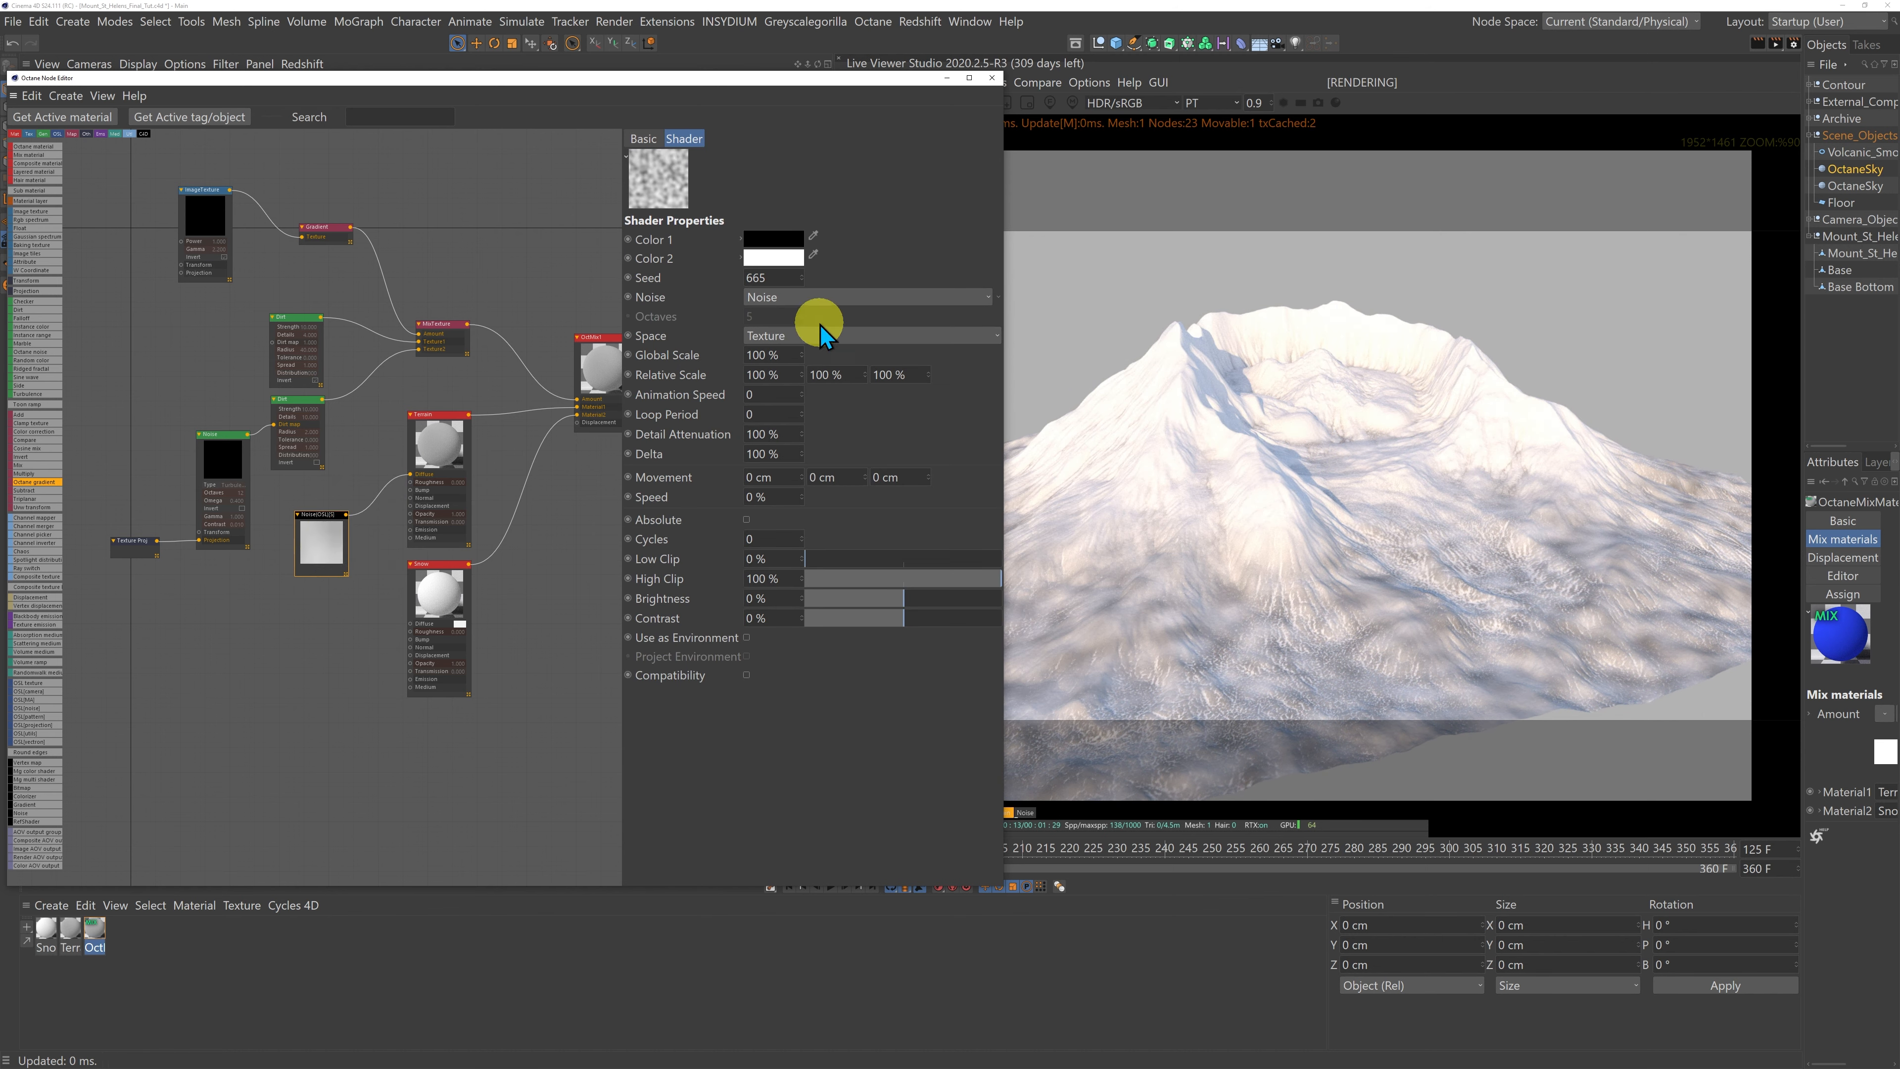
Step: Change the Terrain diffuse noise type to Electric with 15 octaves
click(809, 299)
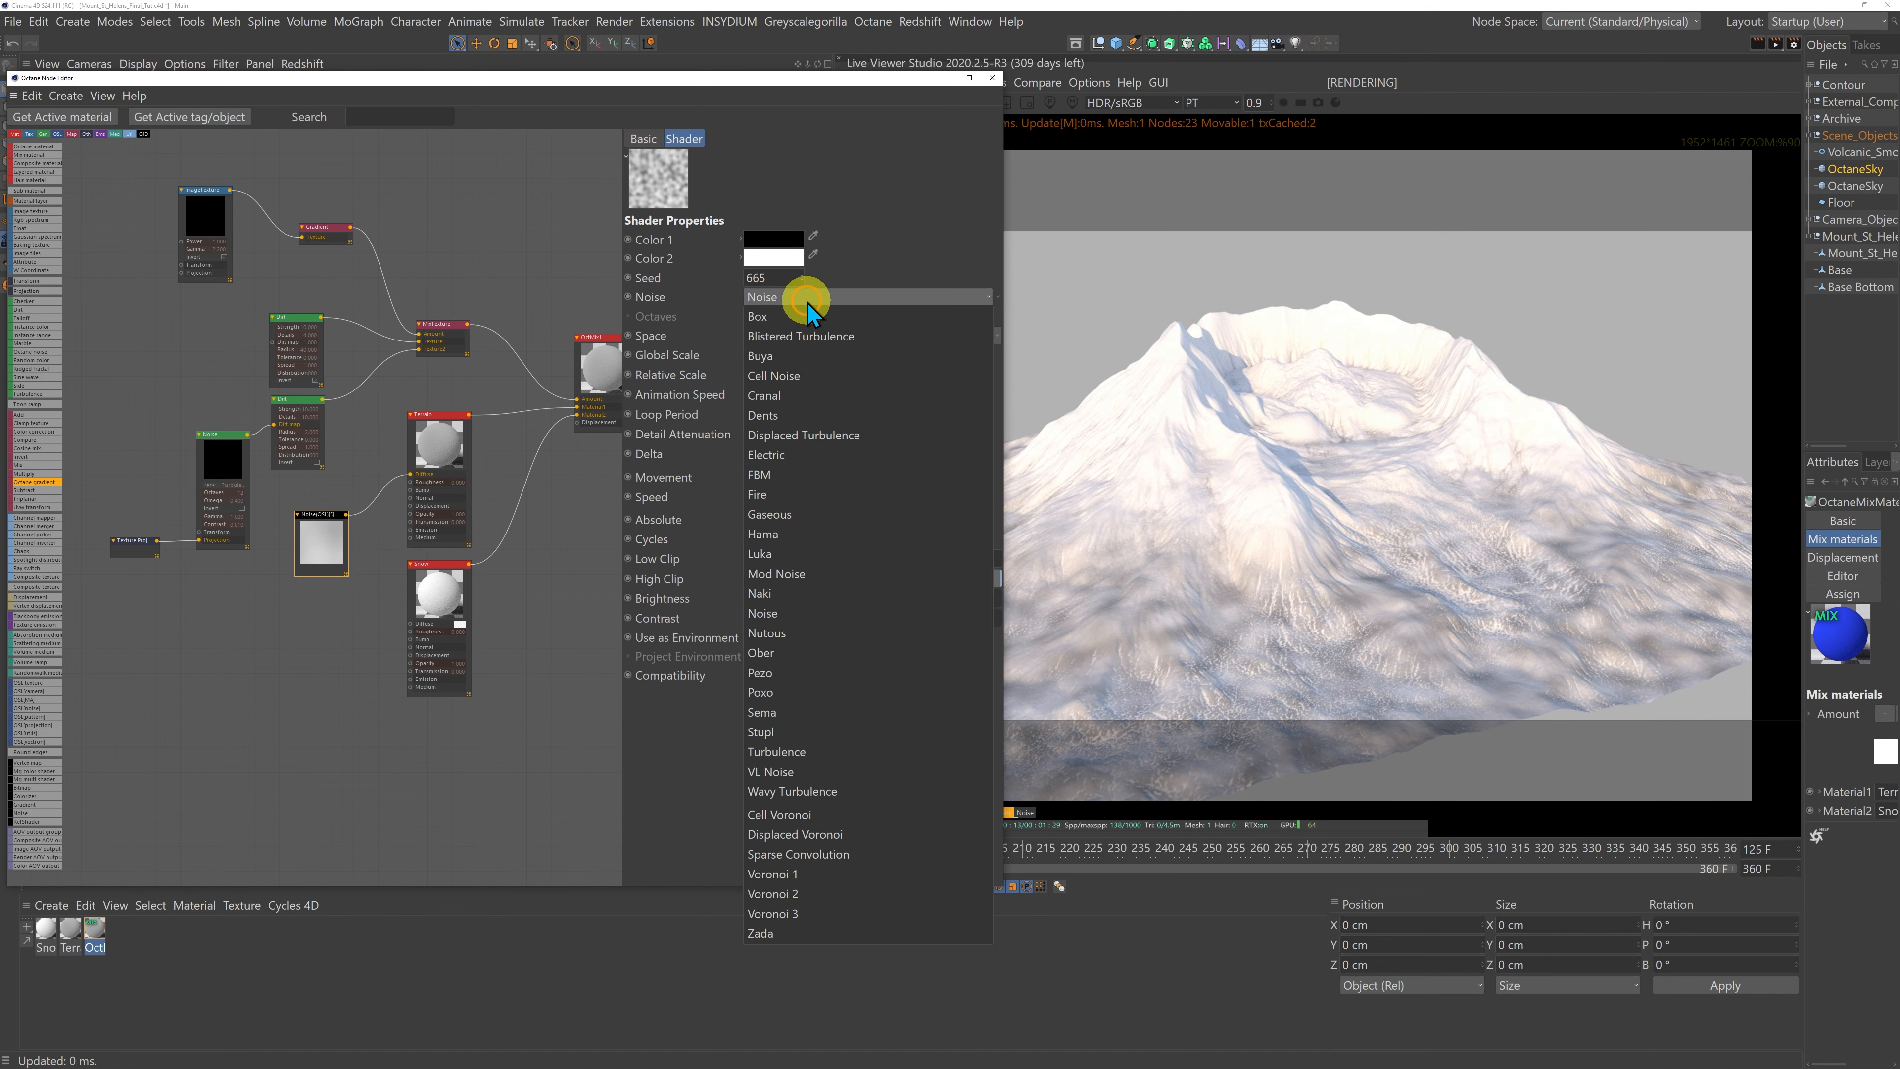
click(787, 457)
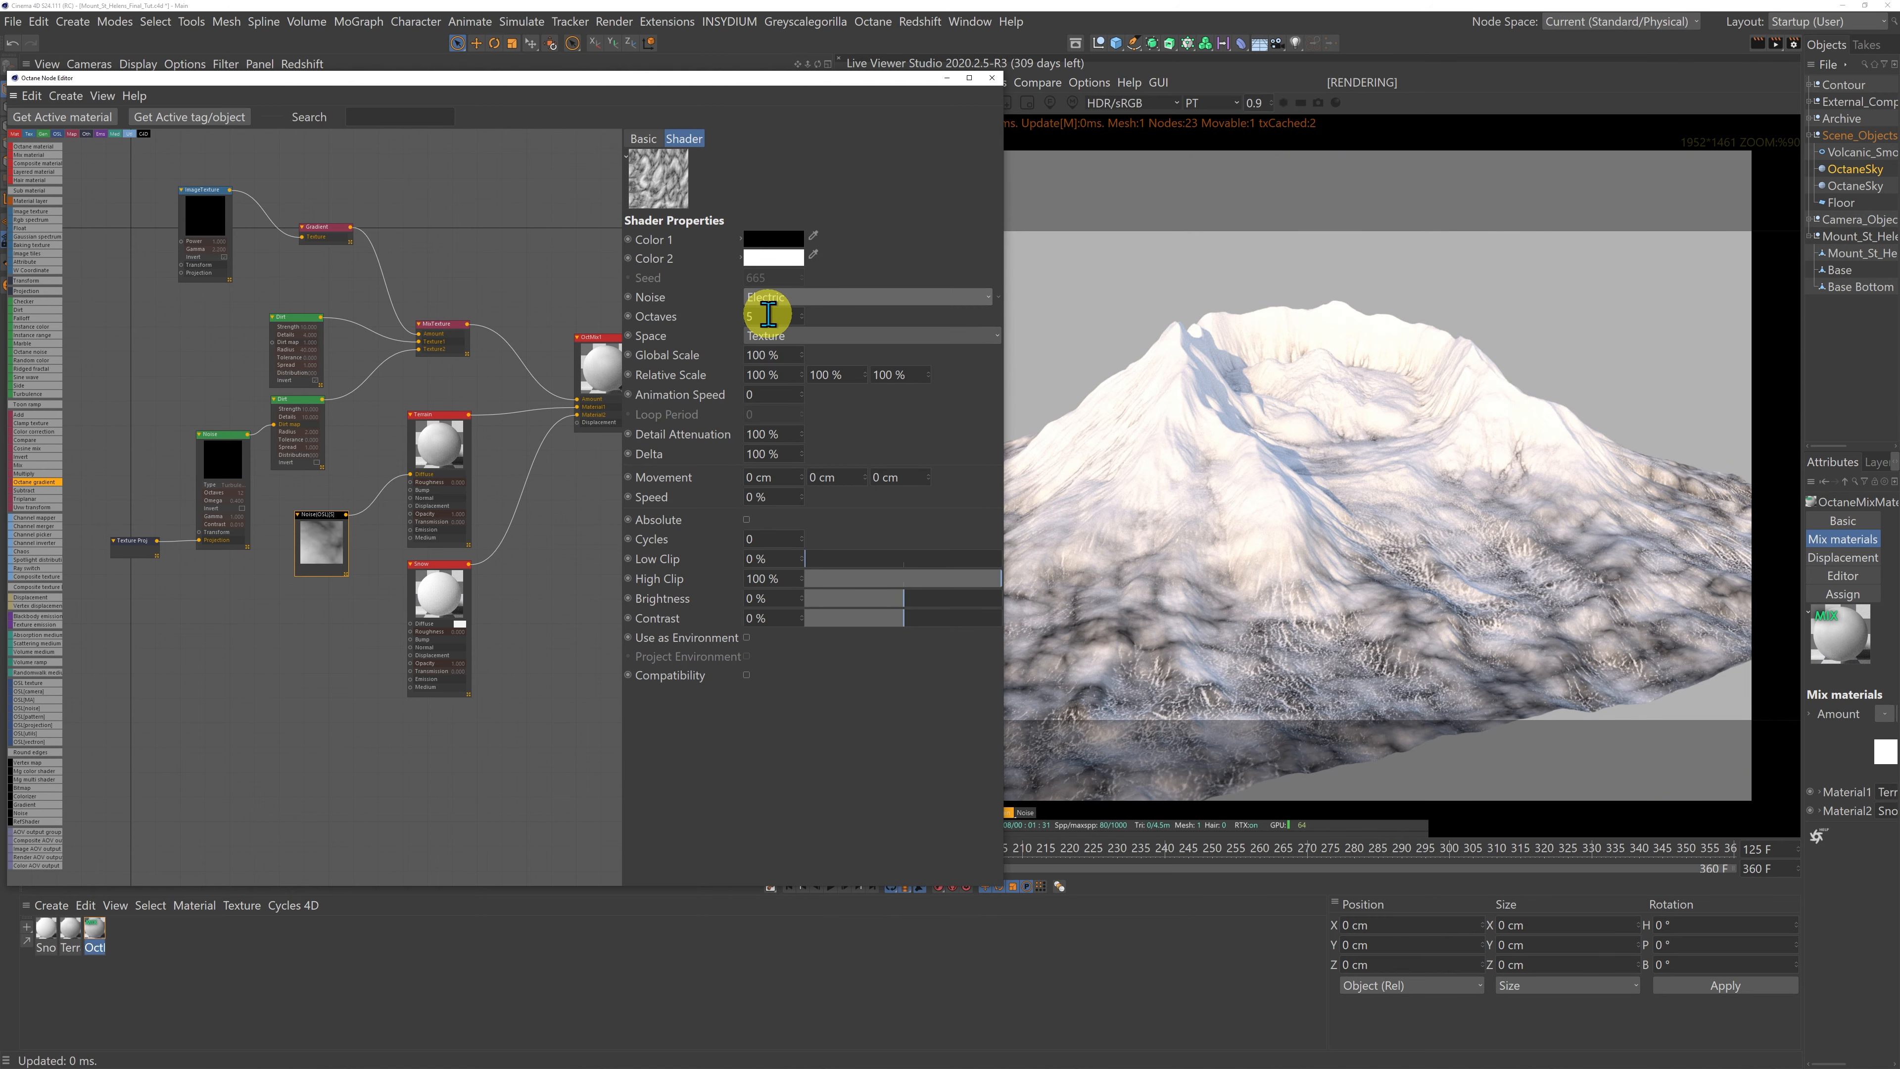
drag(767, 315, 730, 315)
text(15)
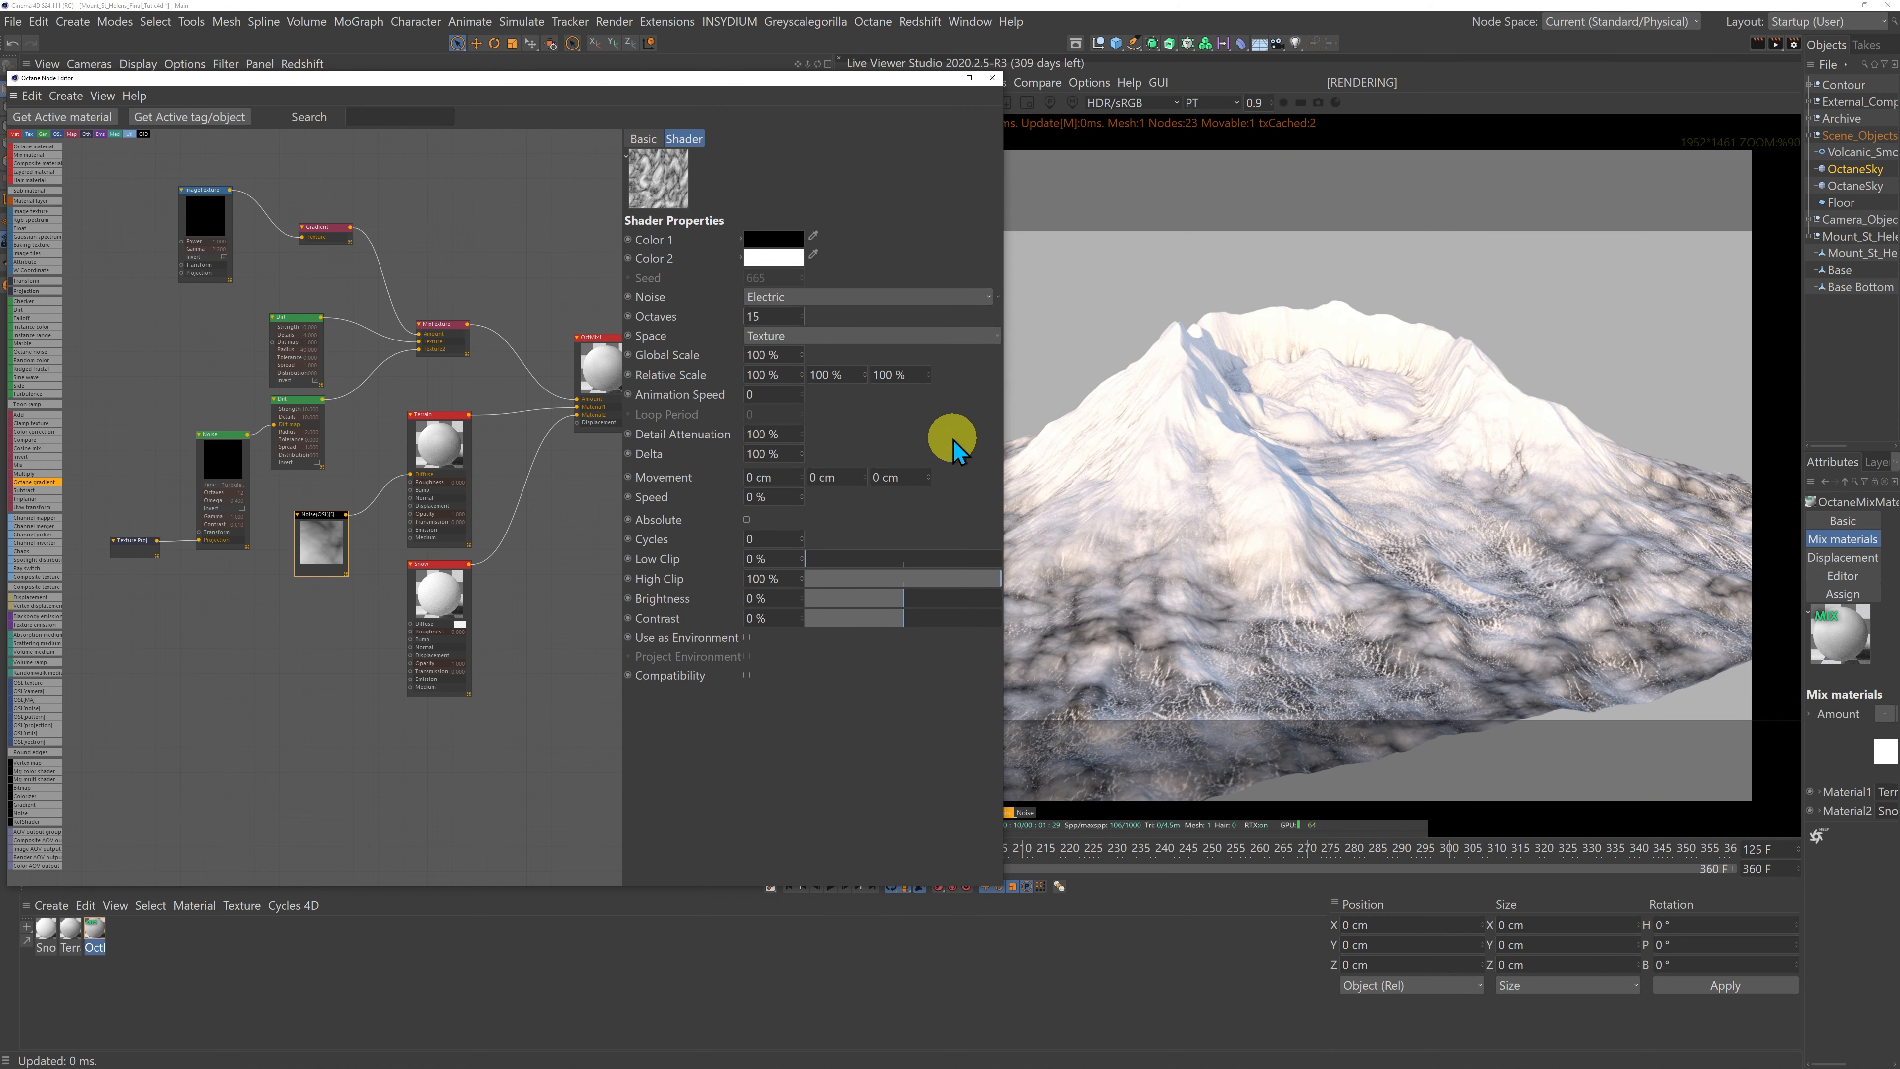
key(Return)
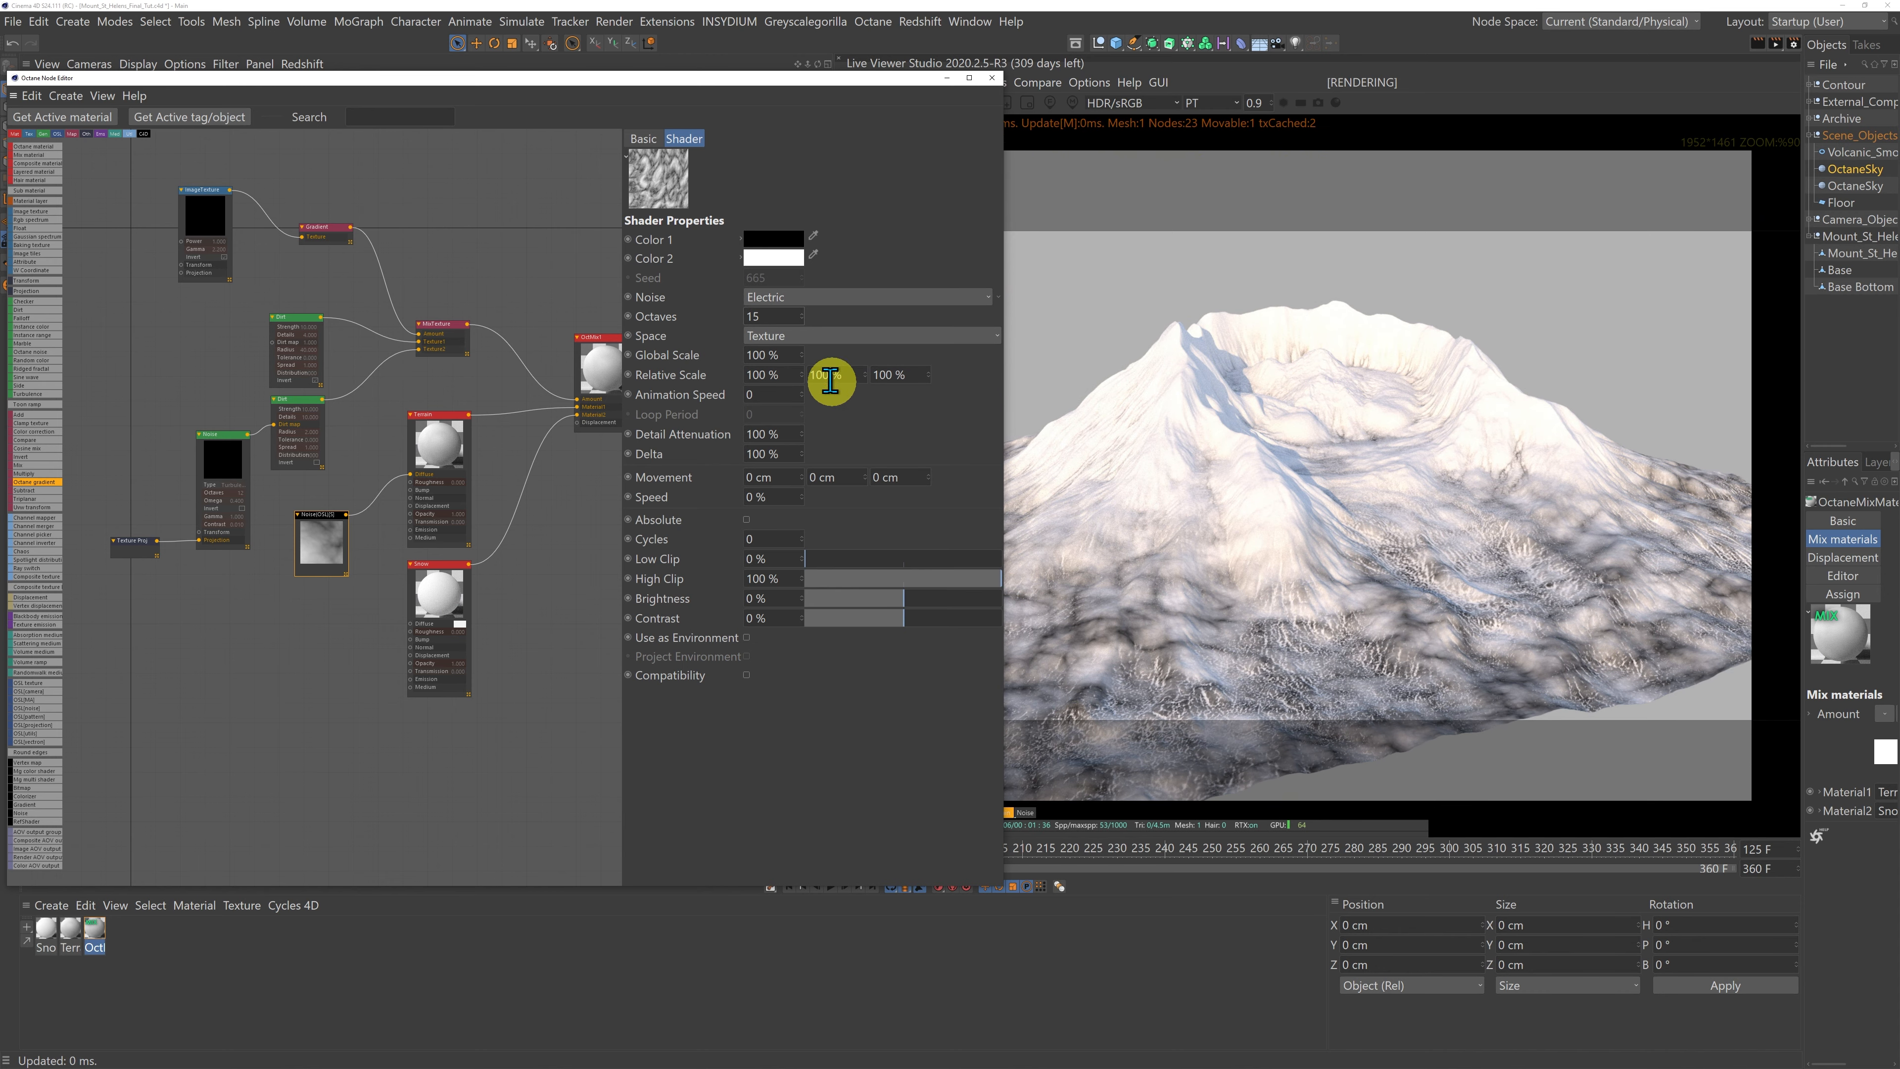
Step: Reduce the Electric noise's Global Scale to 20%
drag(748, 355, 707, 357)
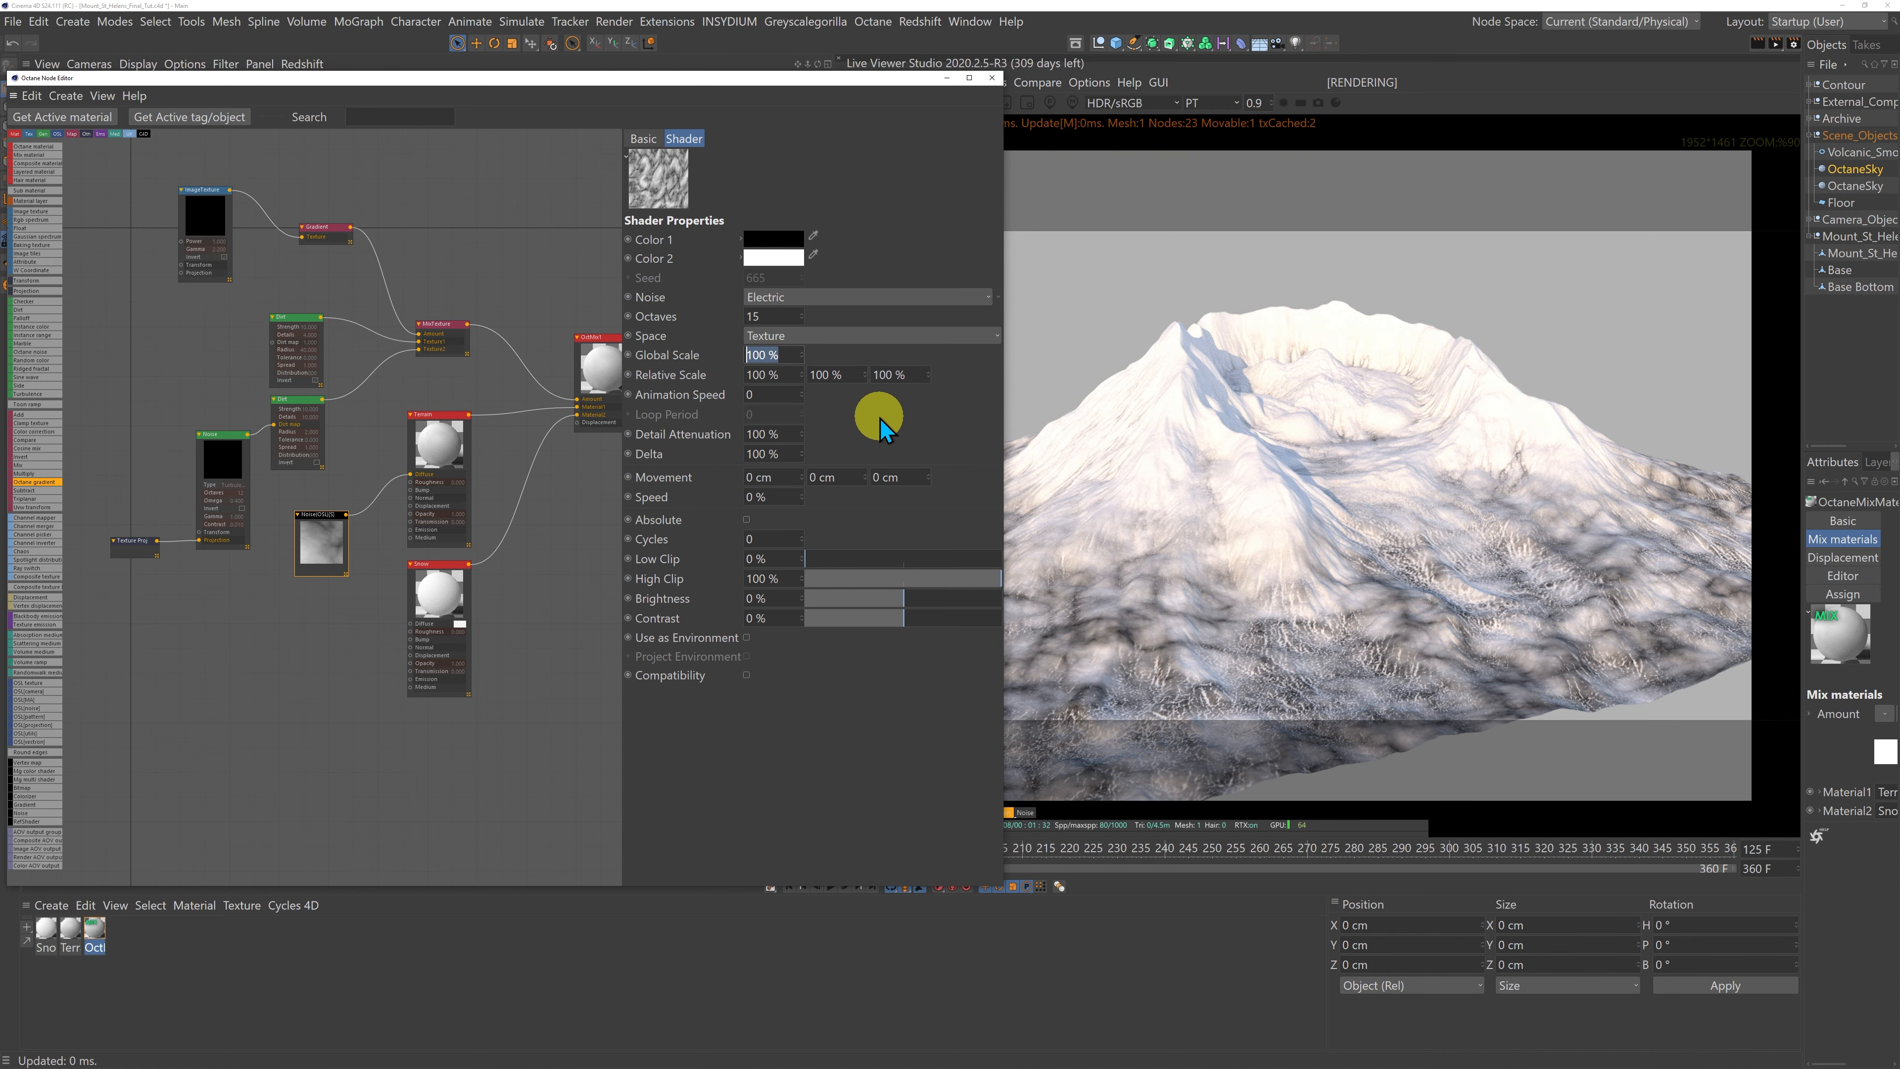
text(40)
click(880, 419)
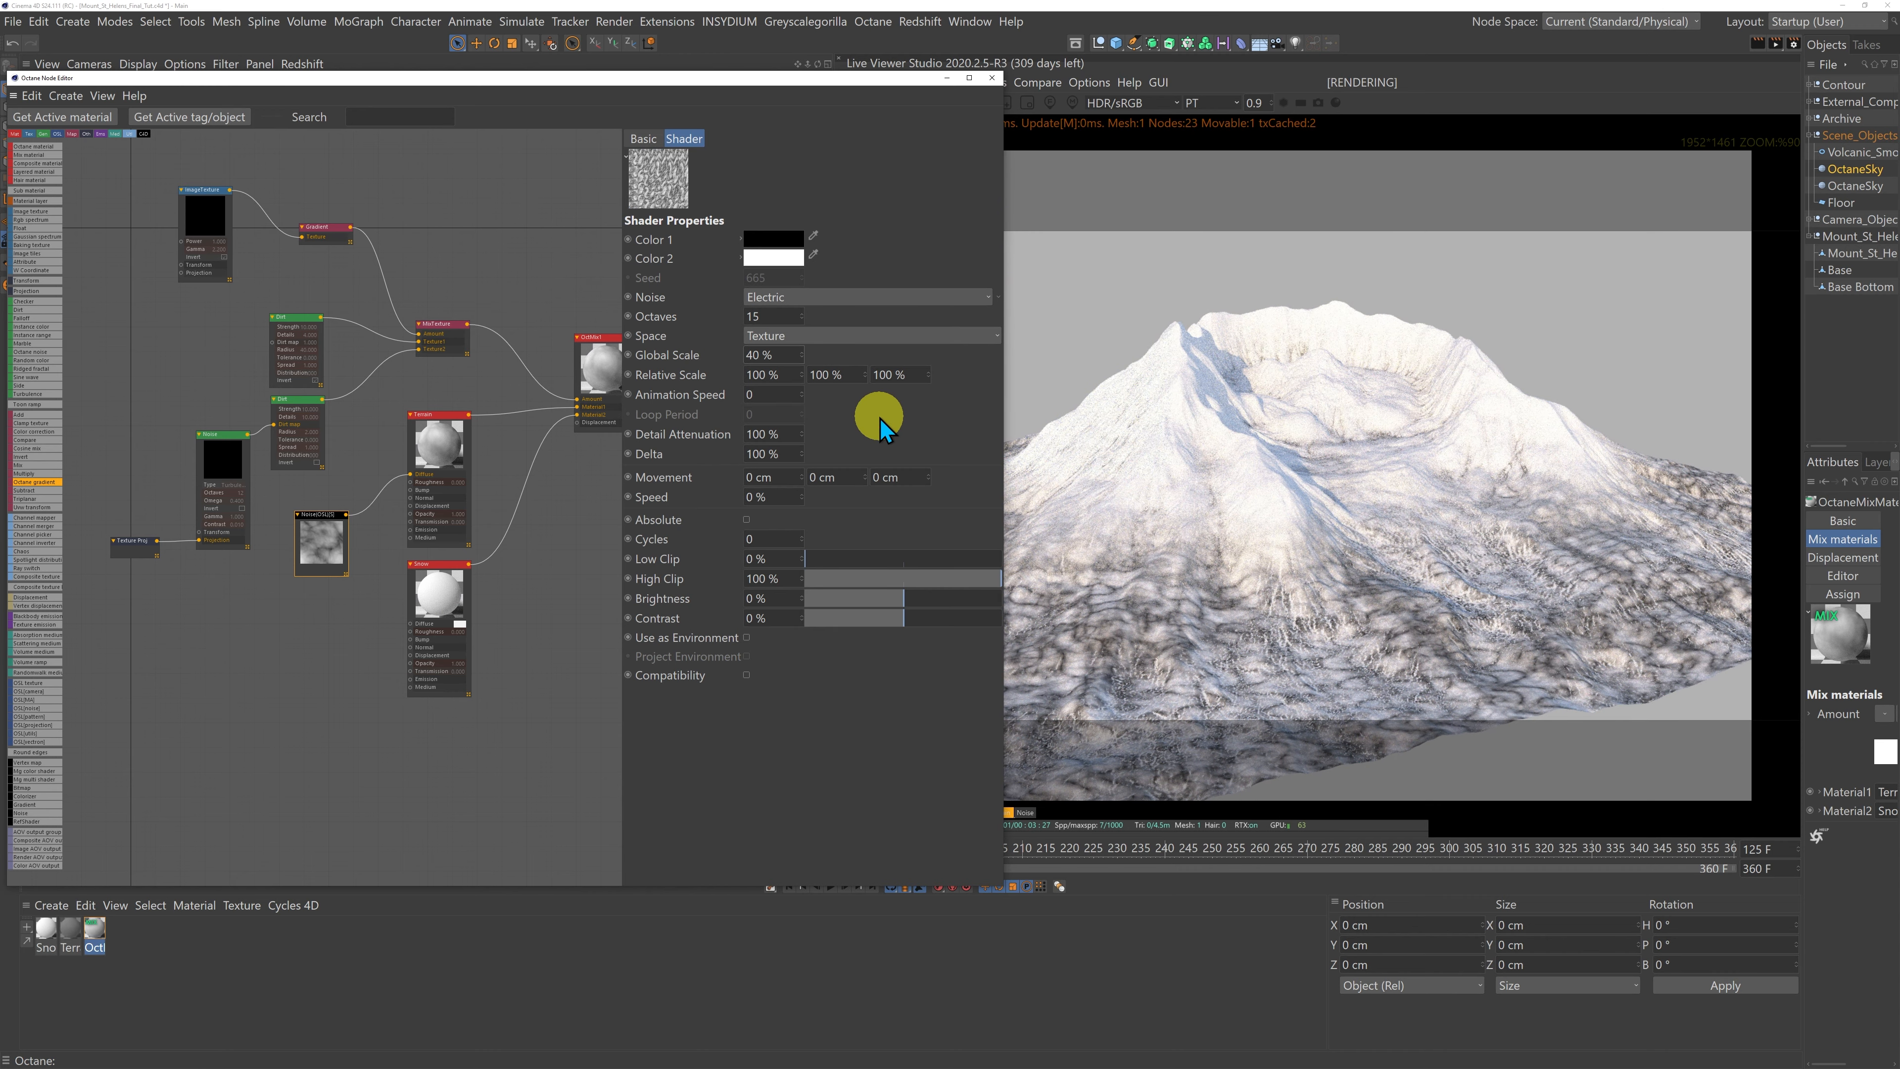
double_click(785, 354)
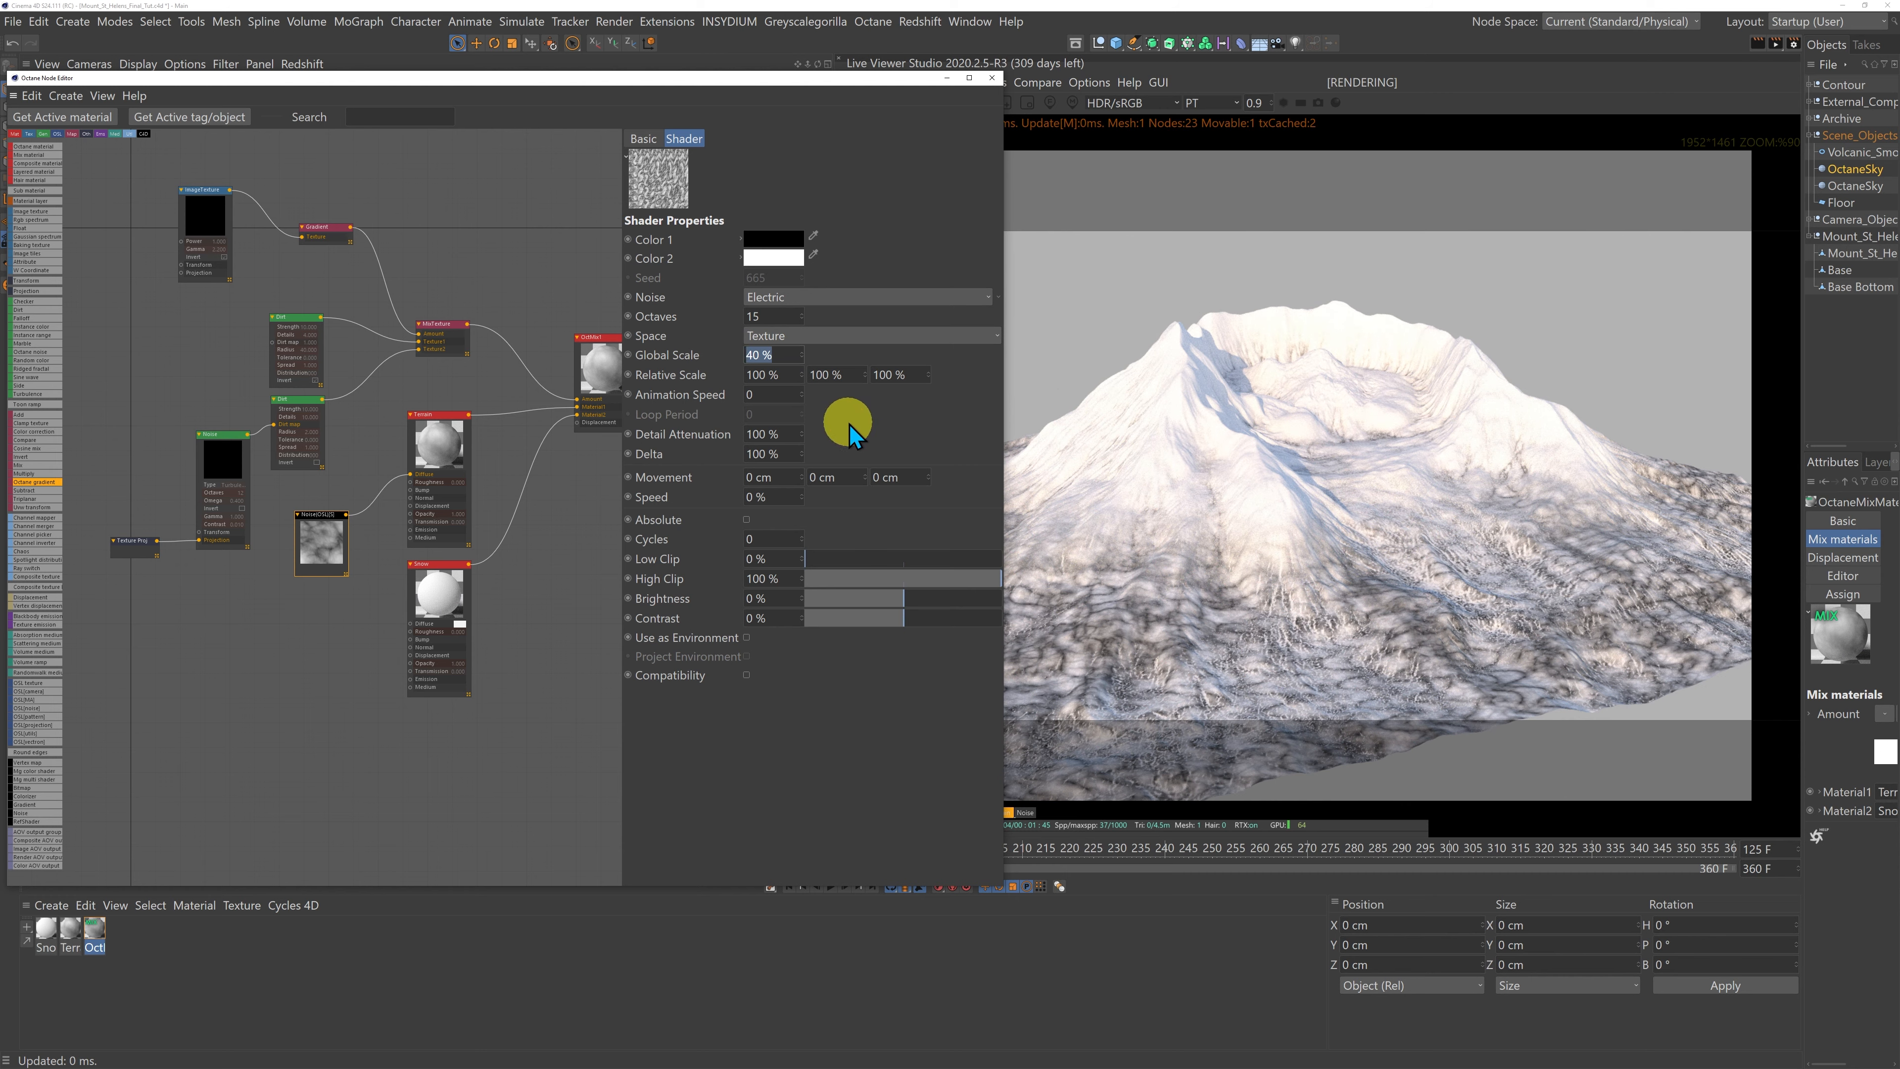
text(20)
key(Return)
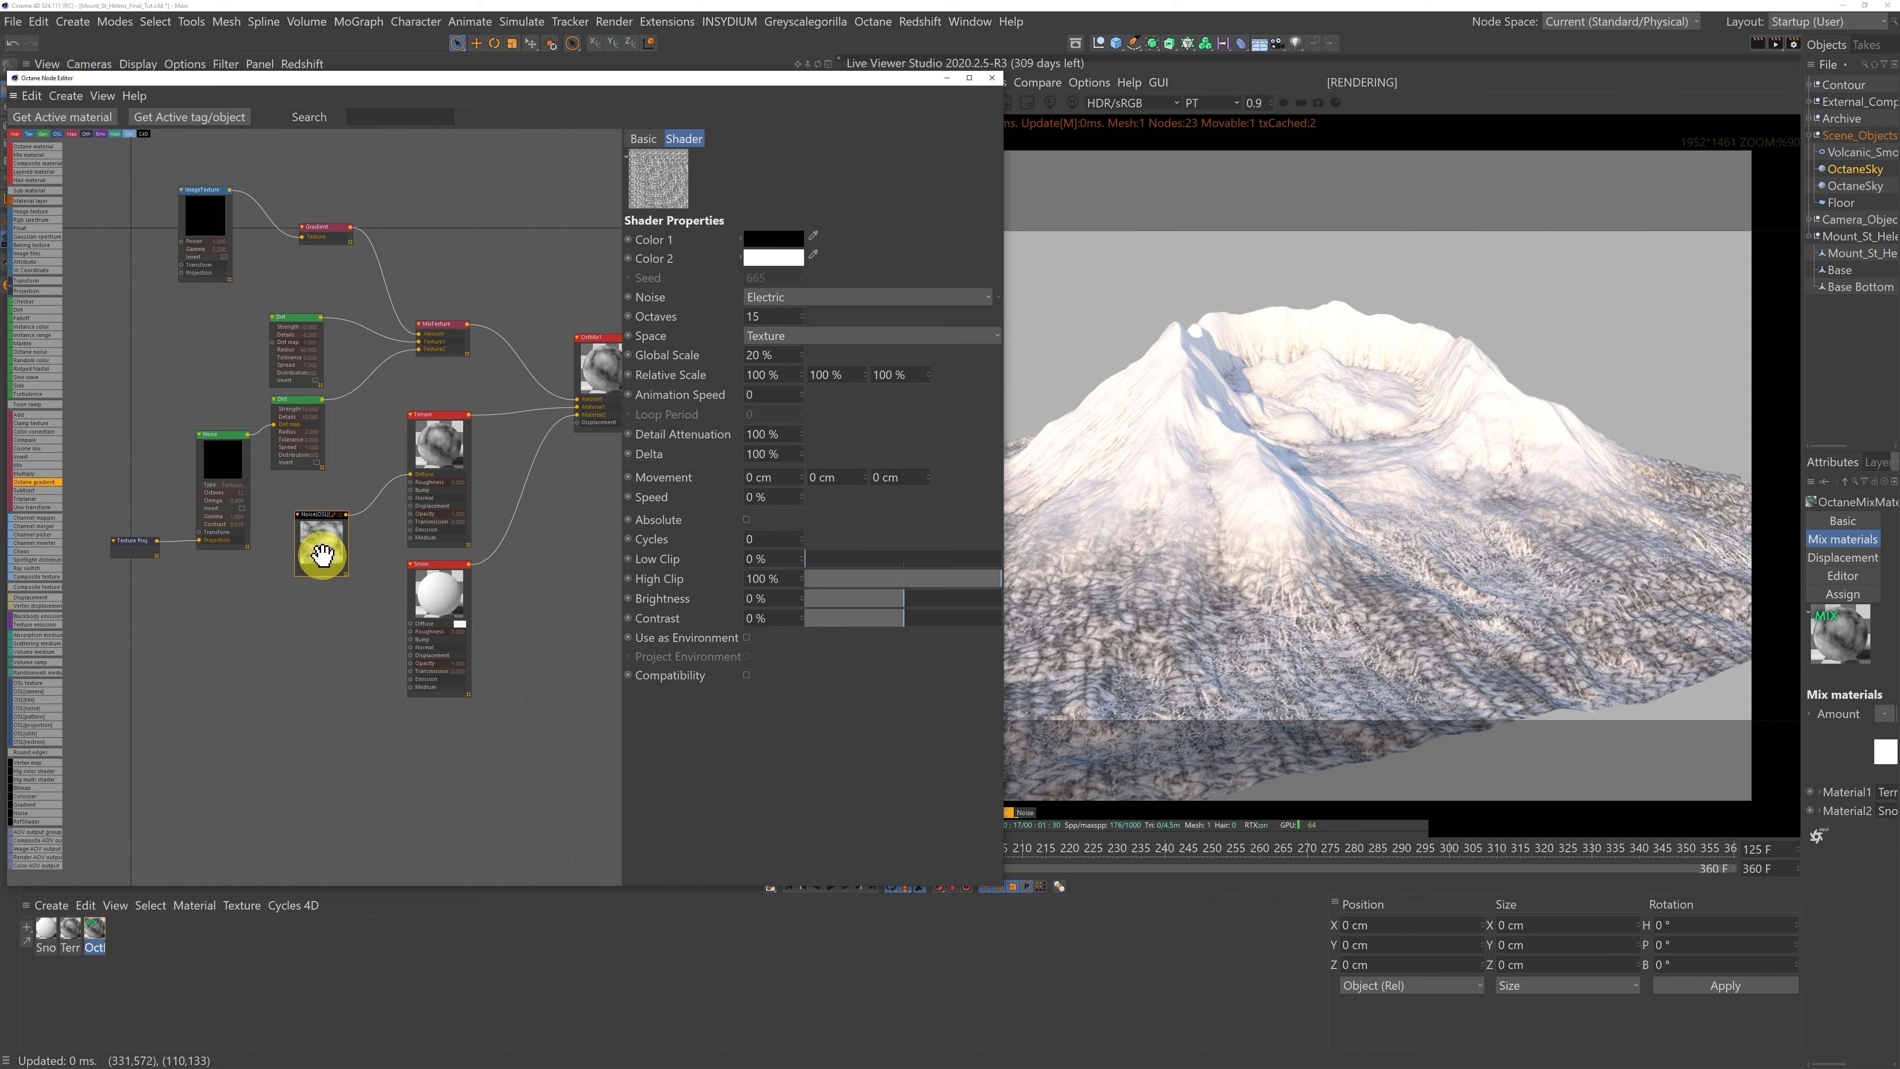
Step: Duplicate the Electric Noise node and connect the copy to the Terrain material's Bump
drag(322, 553, 325, 700)
drag(315, 570, 318, 526)
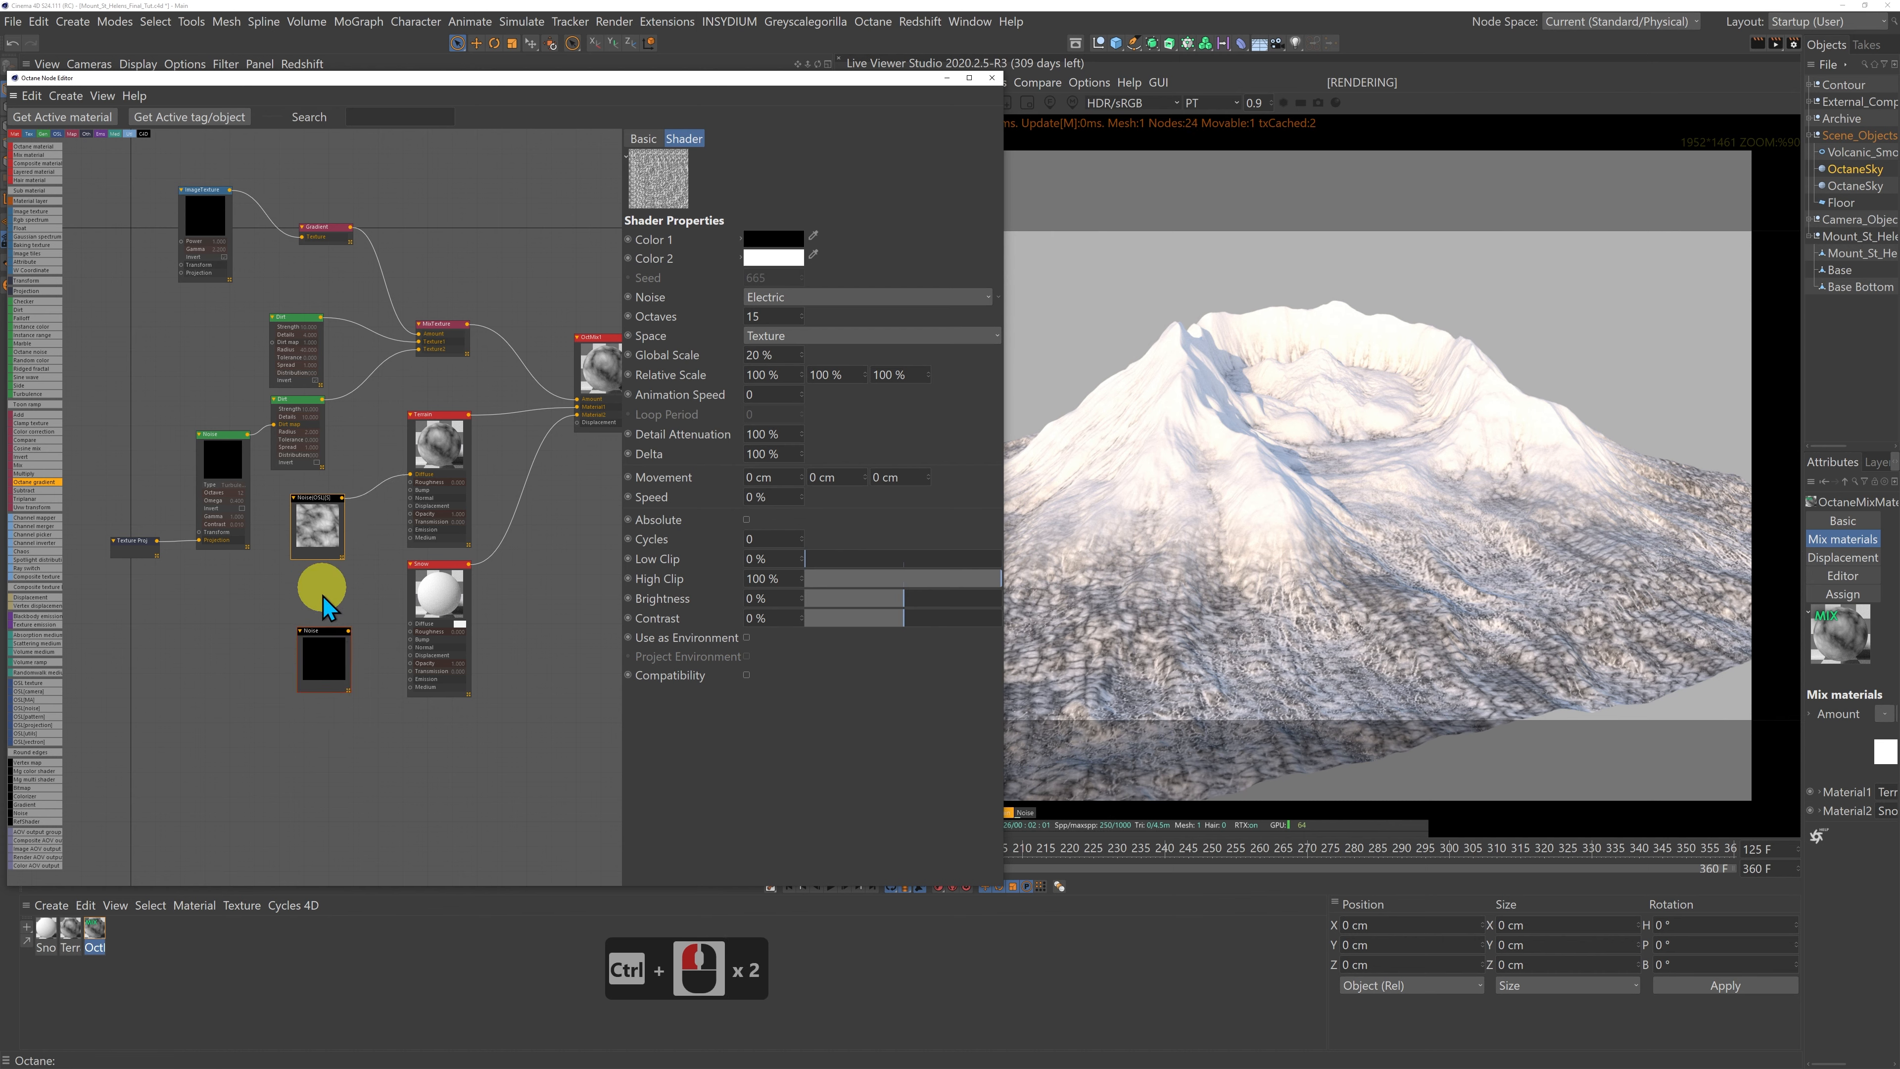
drag(319, 641, 410, 491)
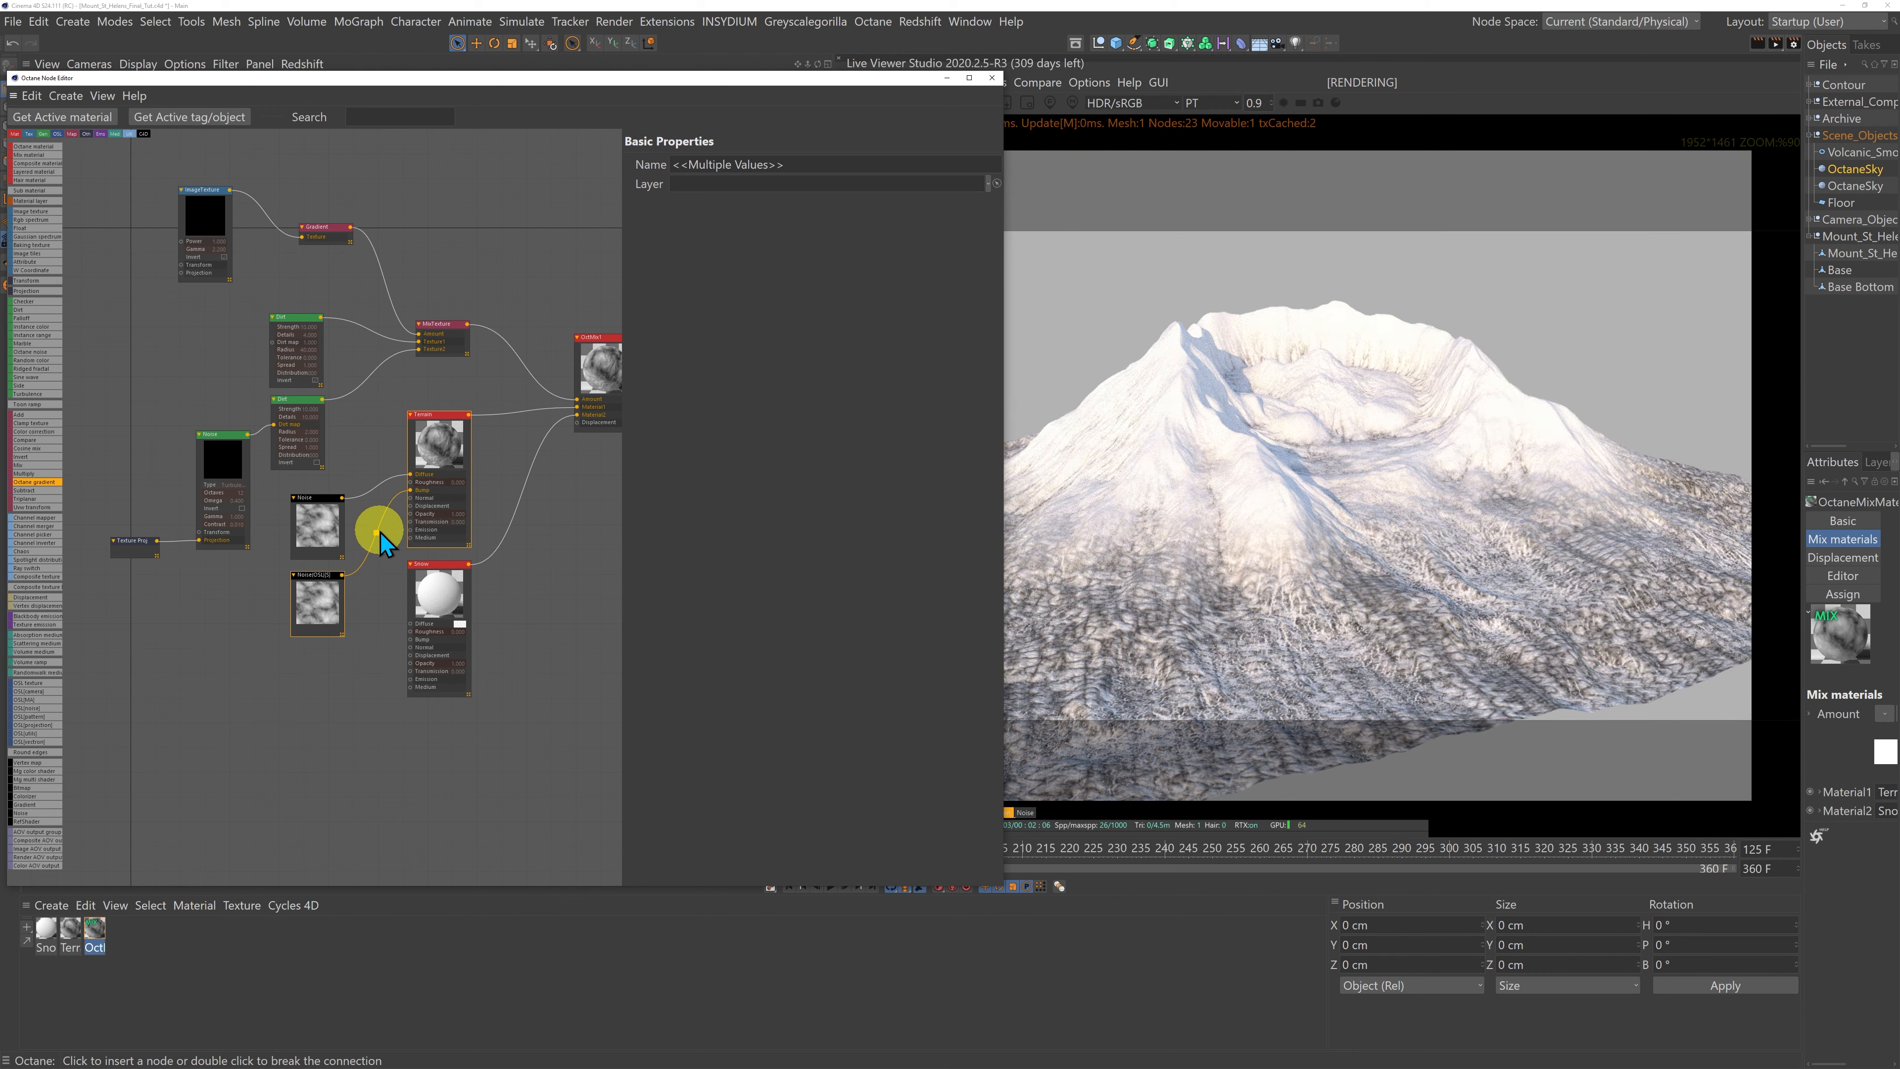
Step: Set Color 1 of the Noise feeding the Terrain diffuse to dark brown with H 39°, S 37% and V 30%
click(322, 519)
drag(332, 524, 313, 509)
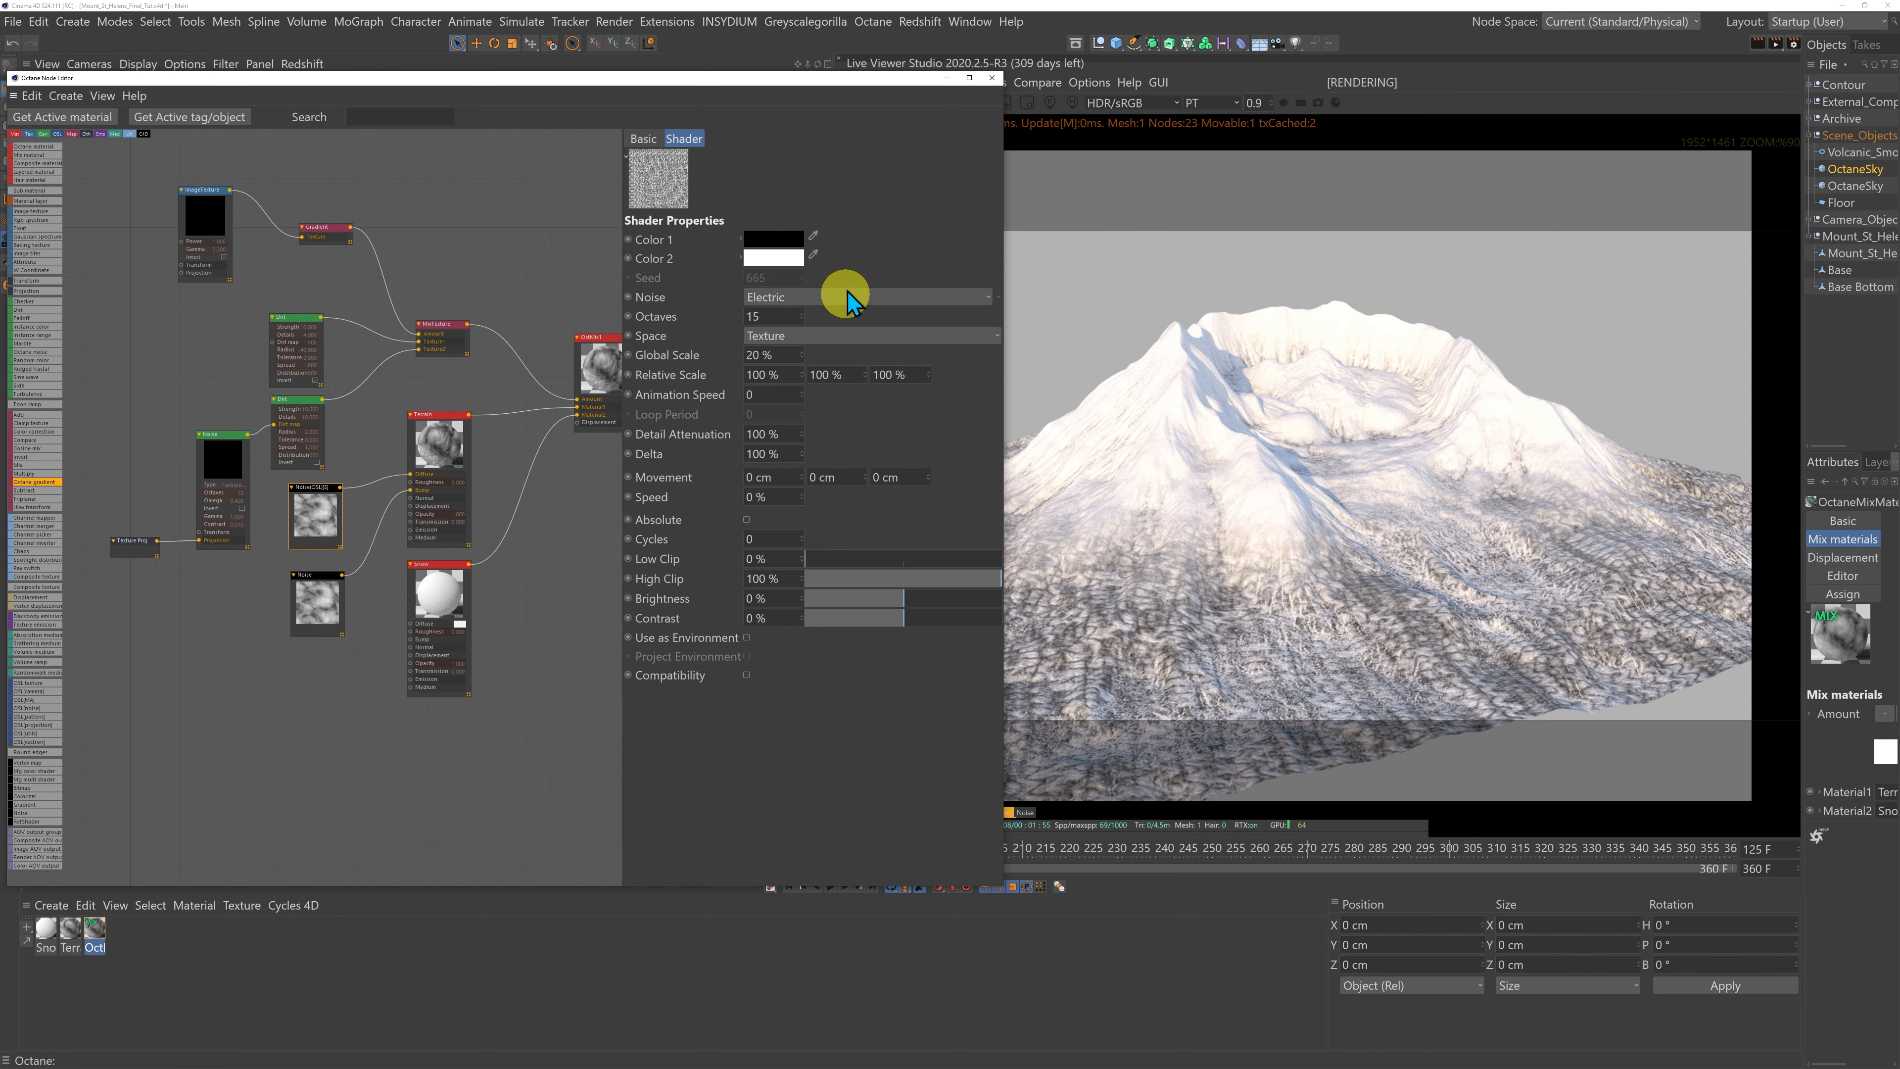
click(779, 239)
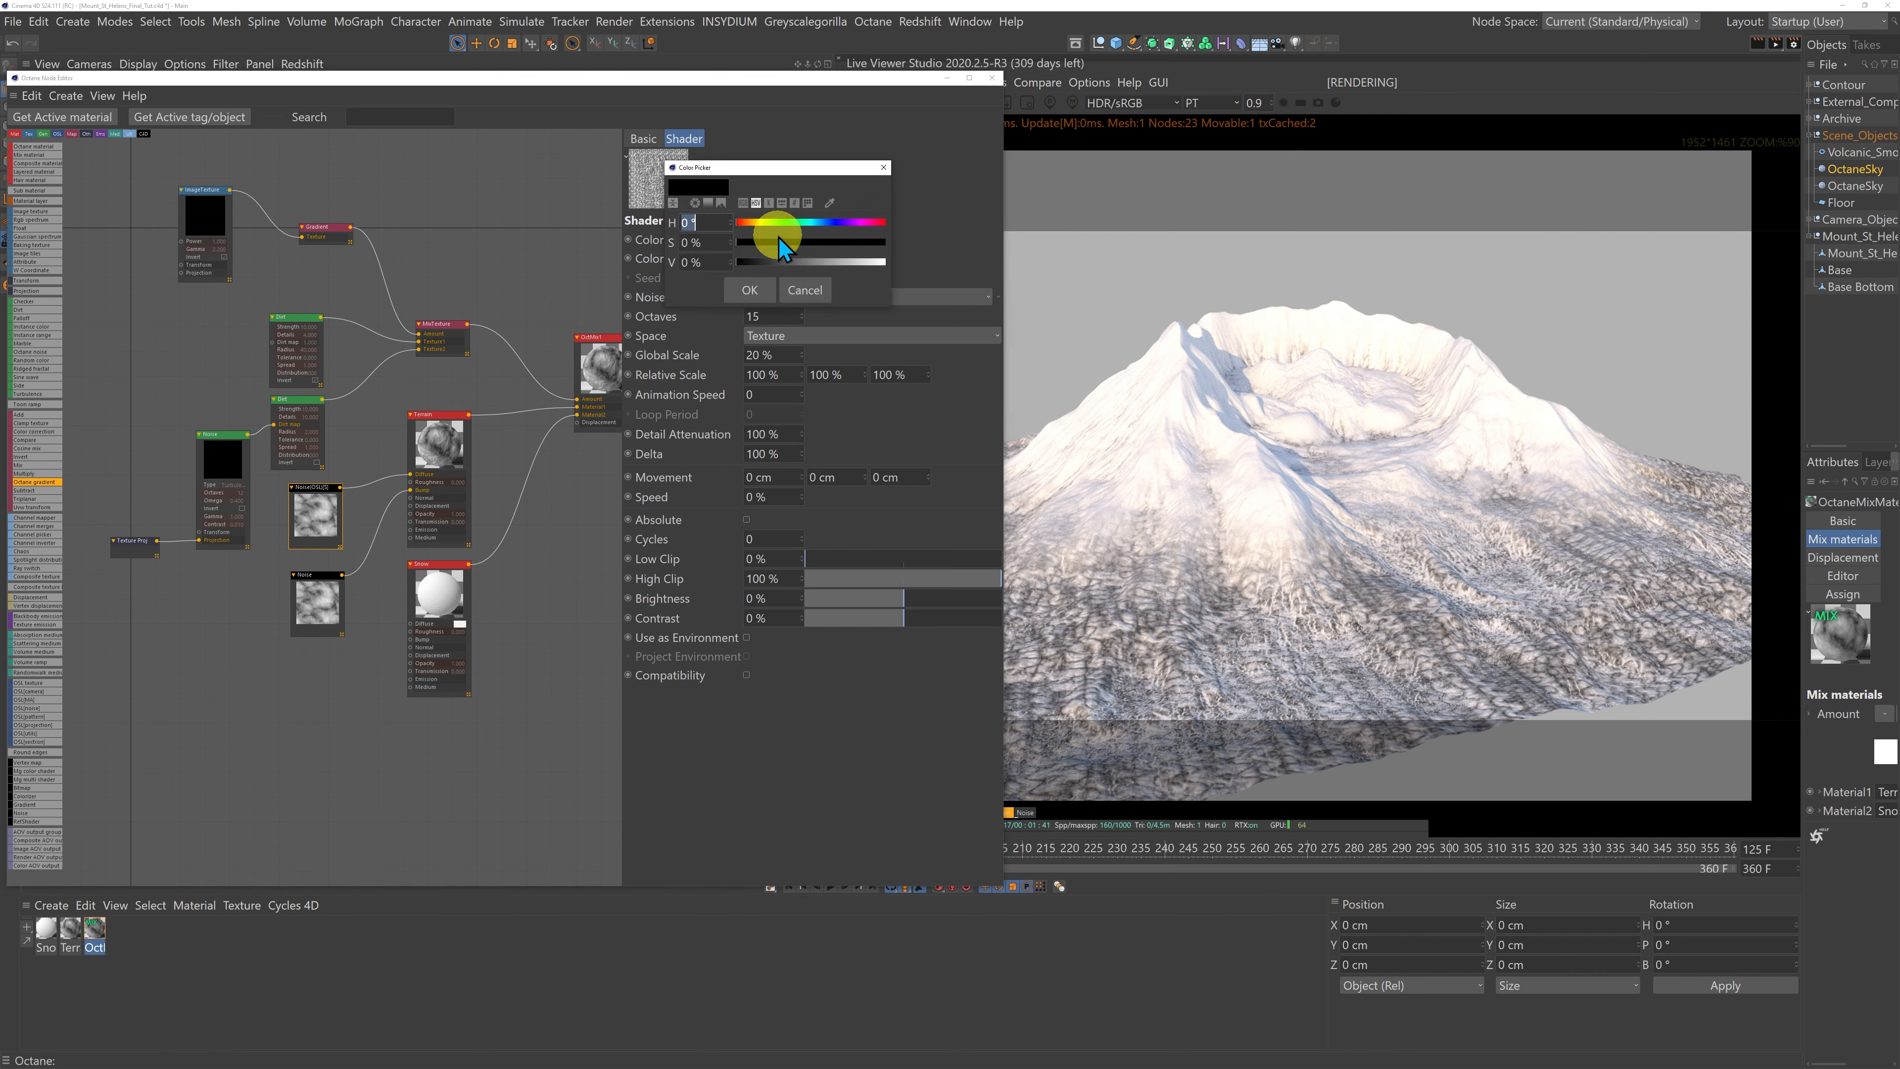
text(39)
key(Tab)
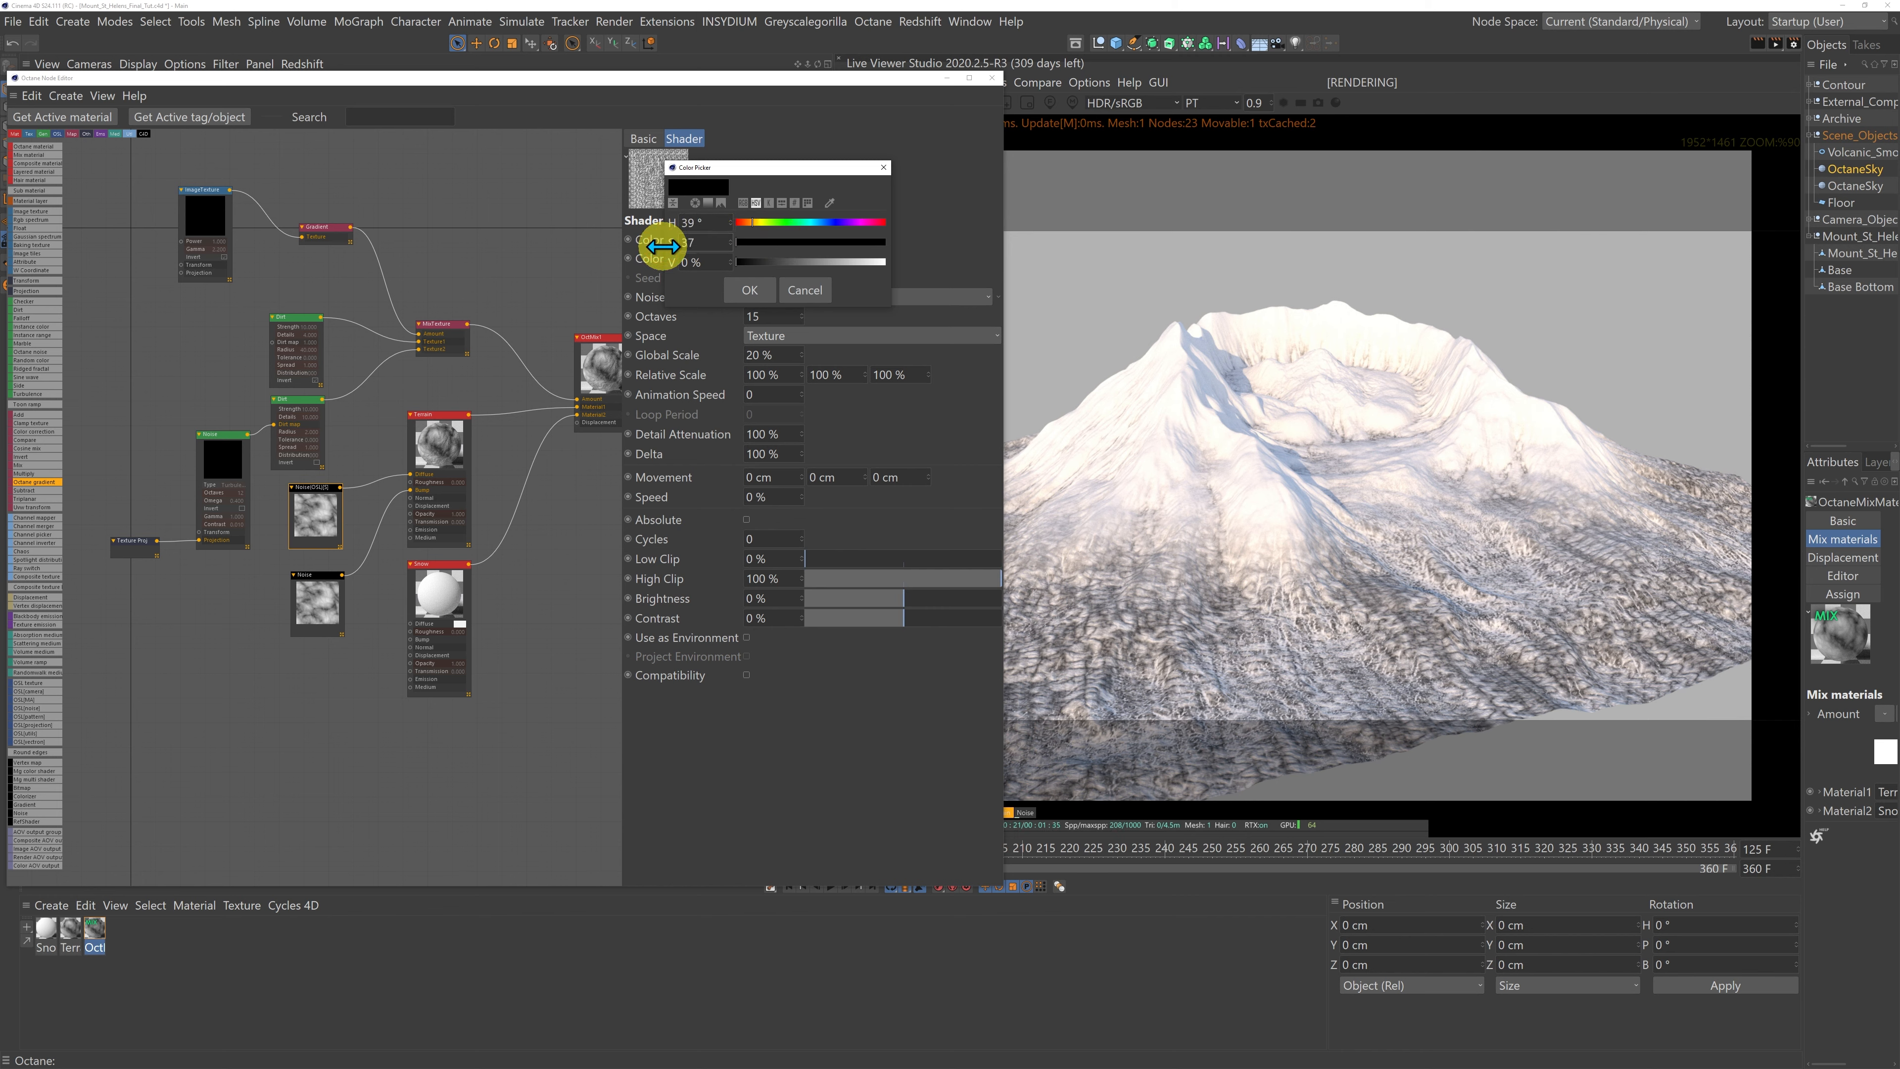
key(Tab)
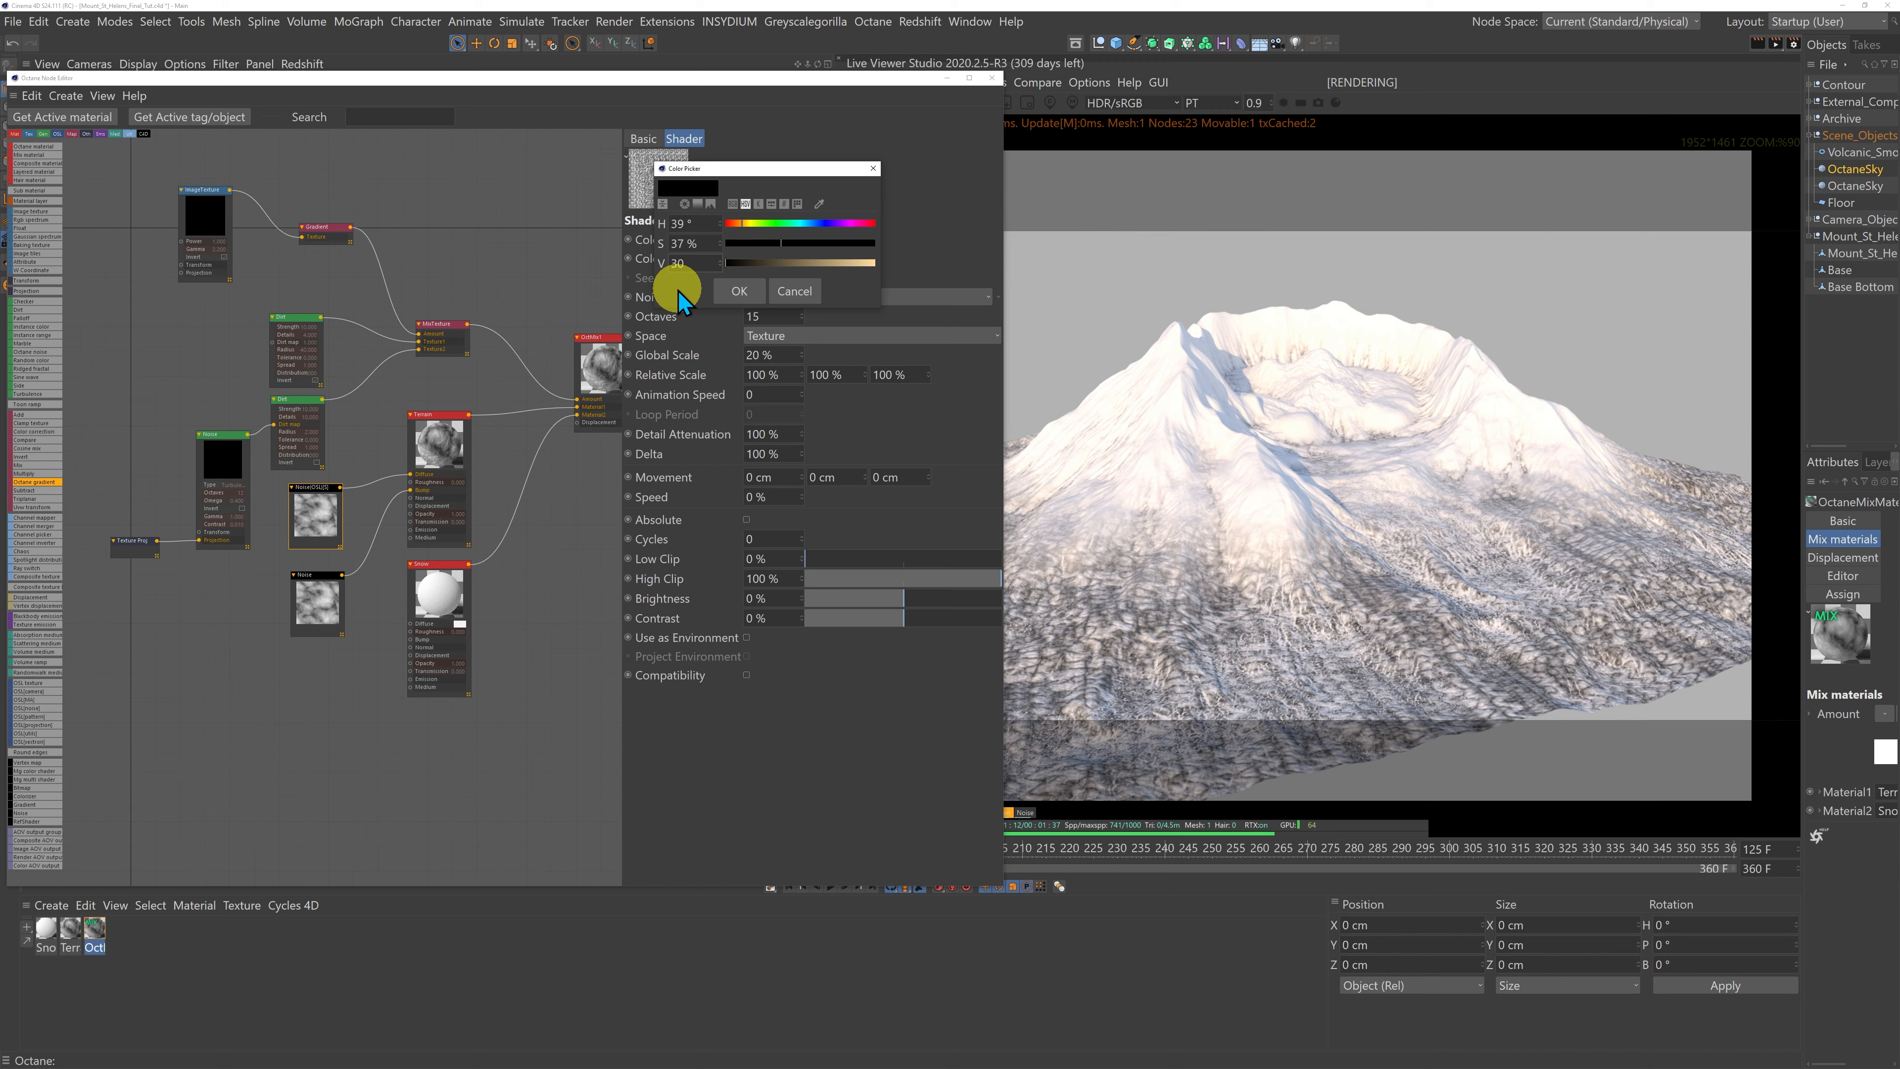
click(680, 292)
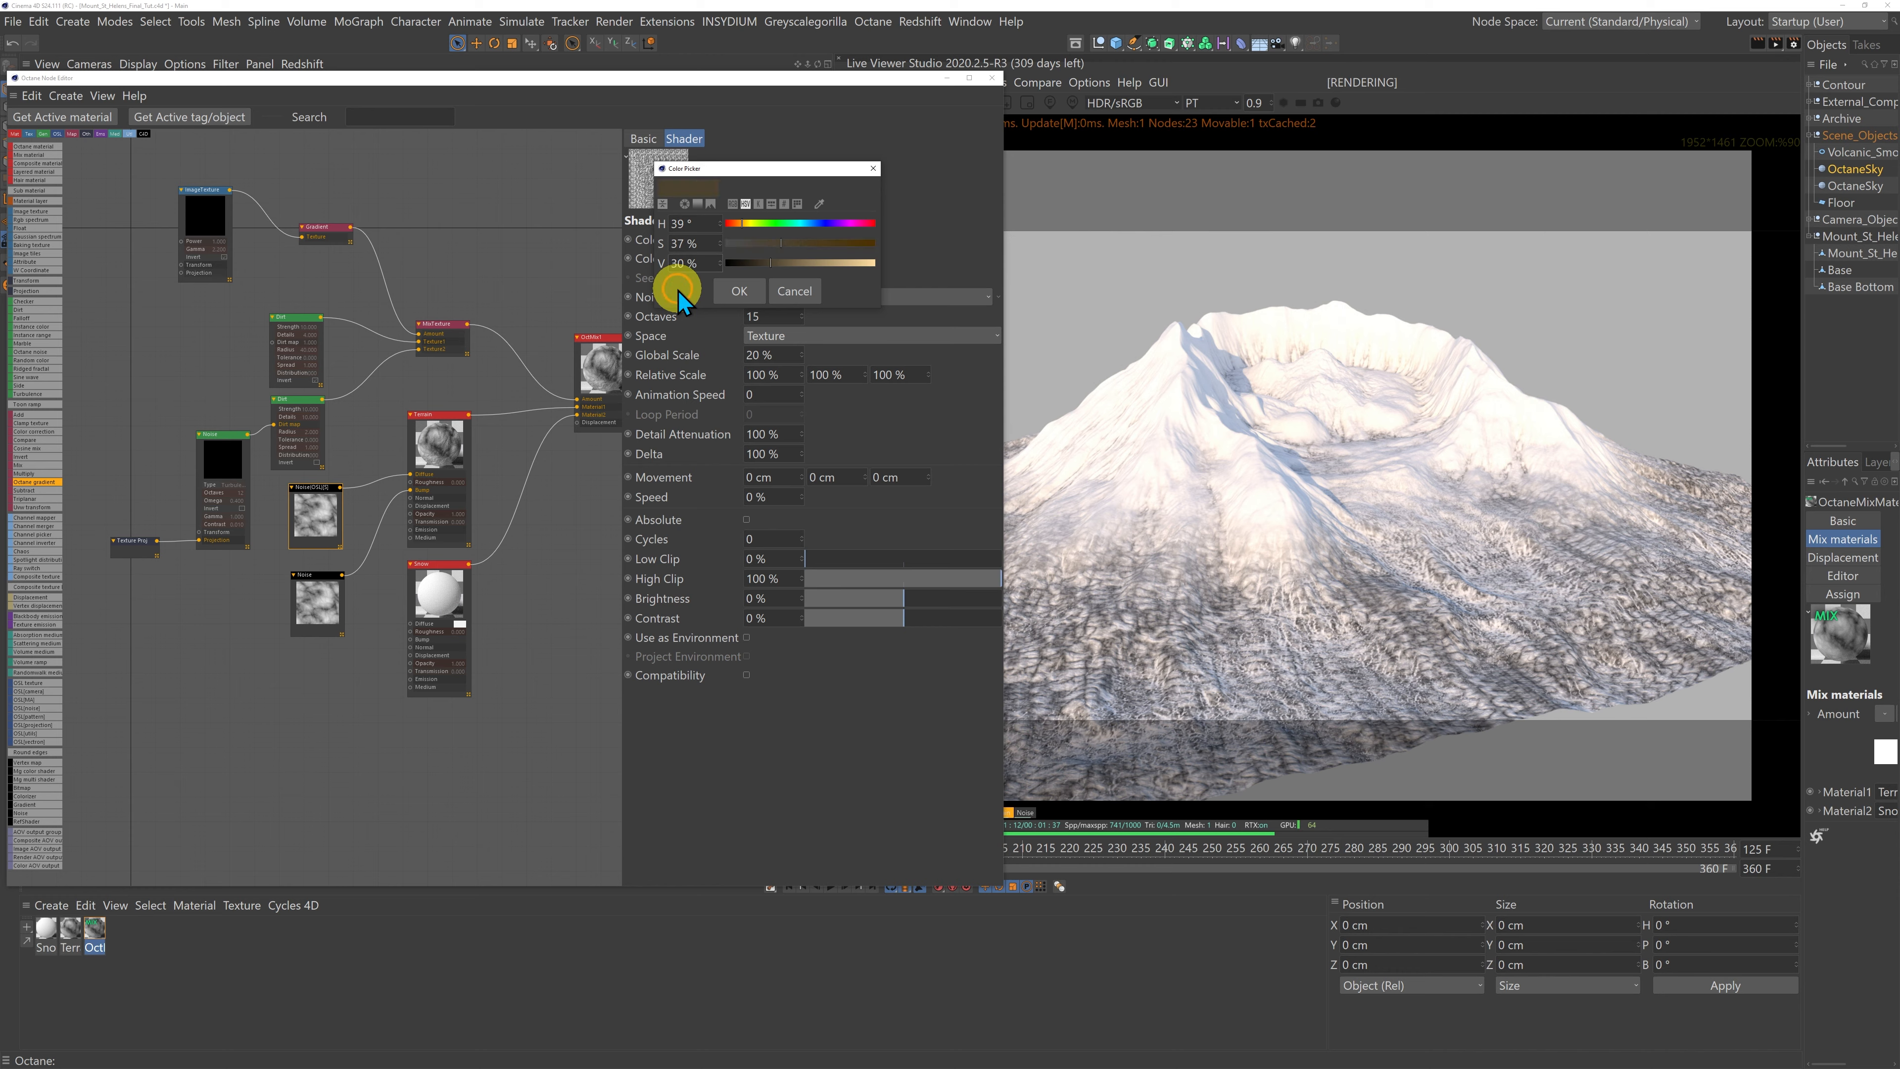
click(739, 291)
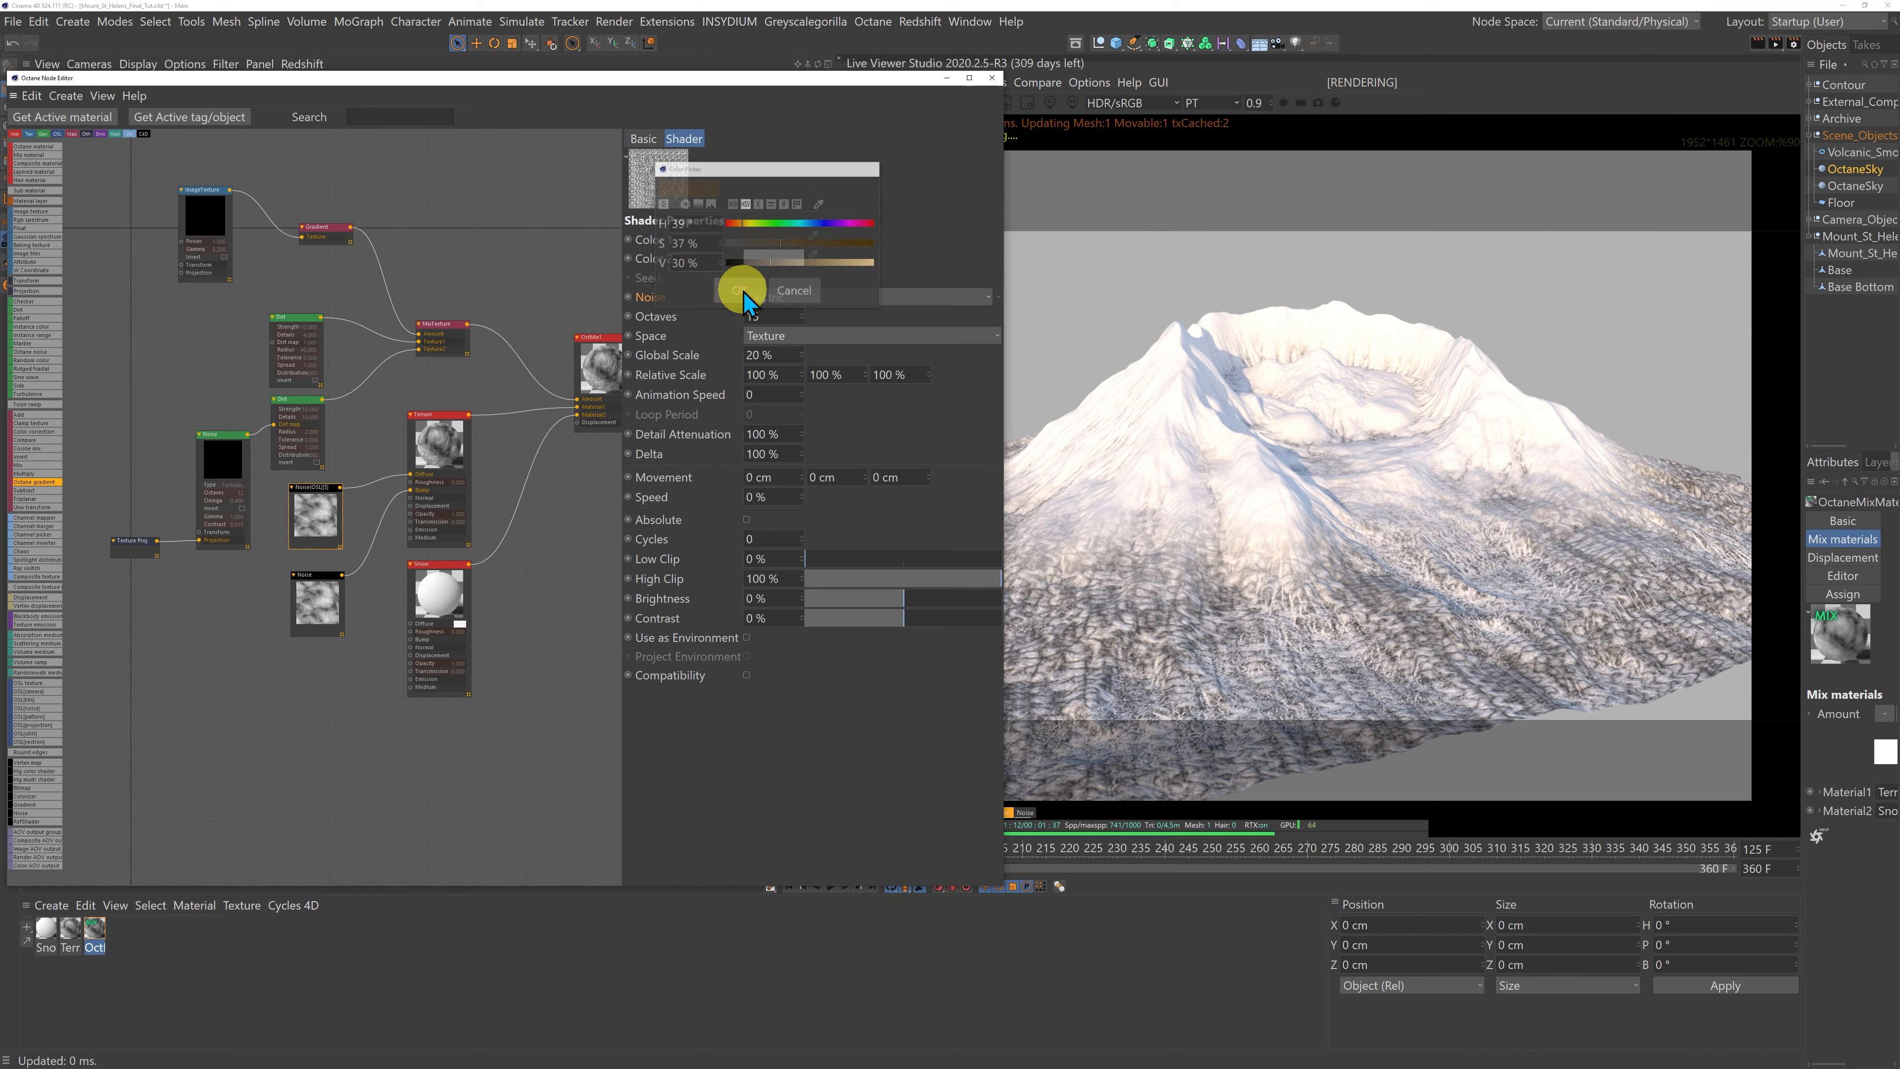
Step: Set Color 2 of the same diffuse Noise to lighter brown with H 36°, S 35% and V 38%
click(765, 259)
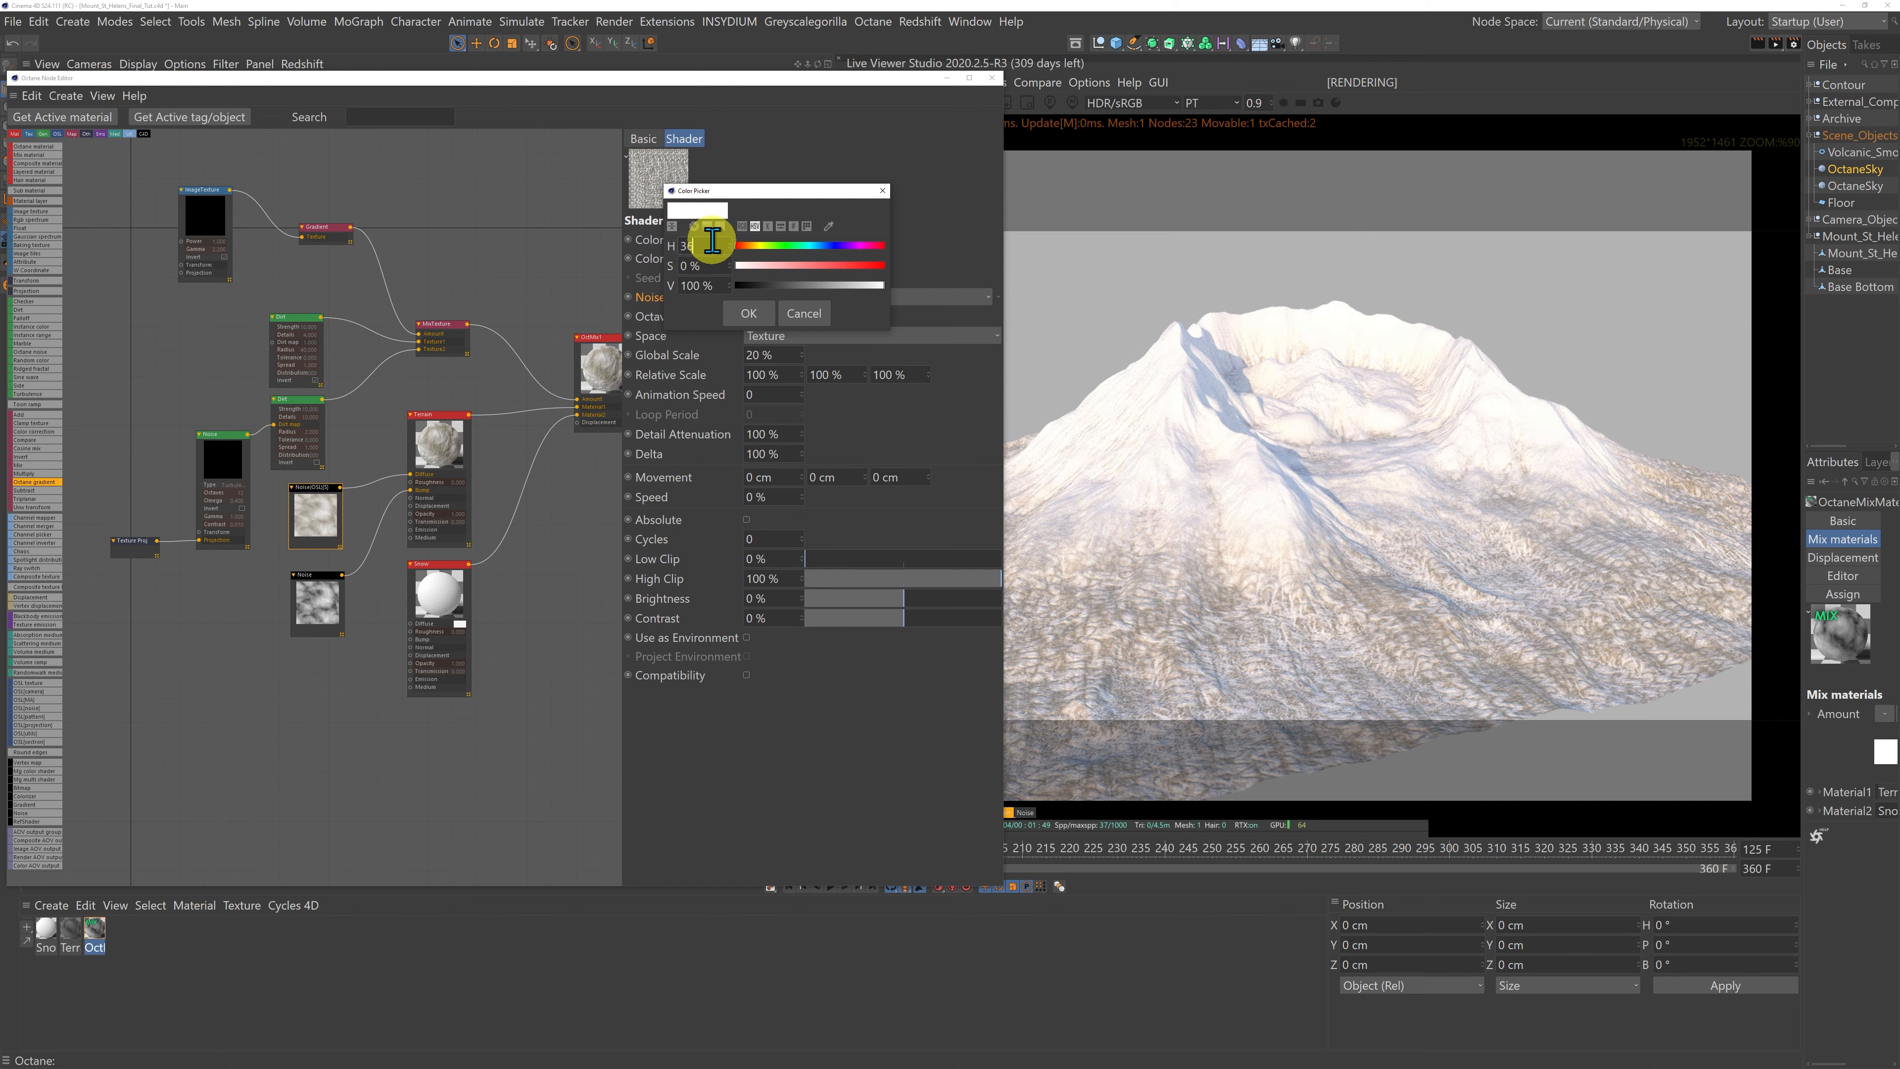
text(36)
click(707, 267)
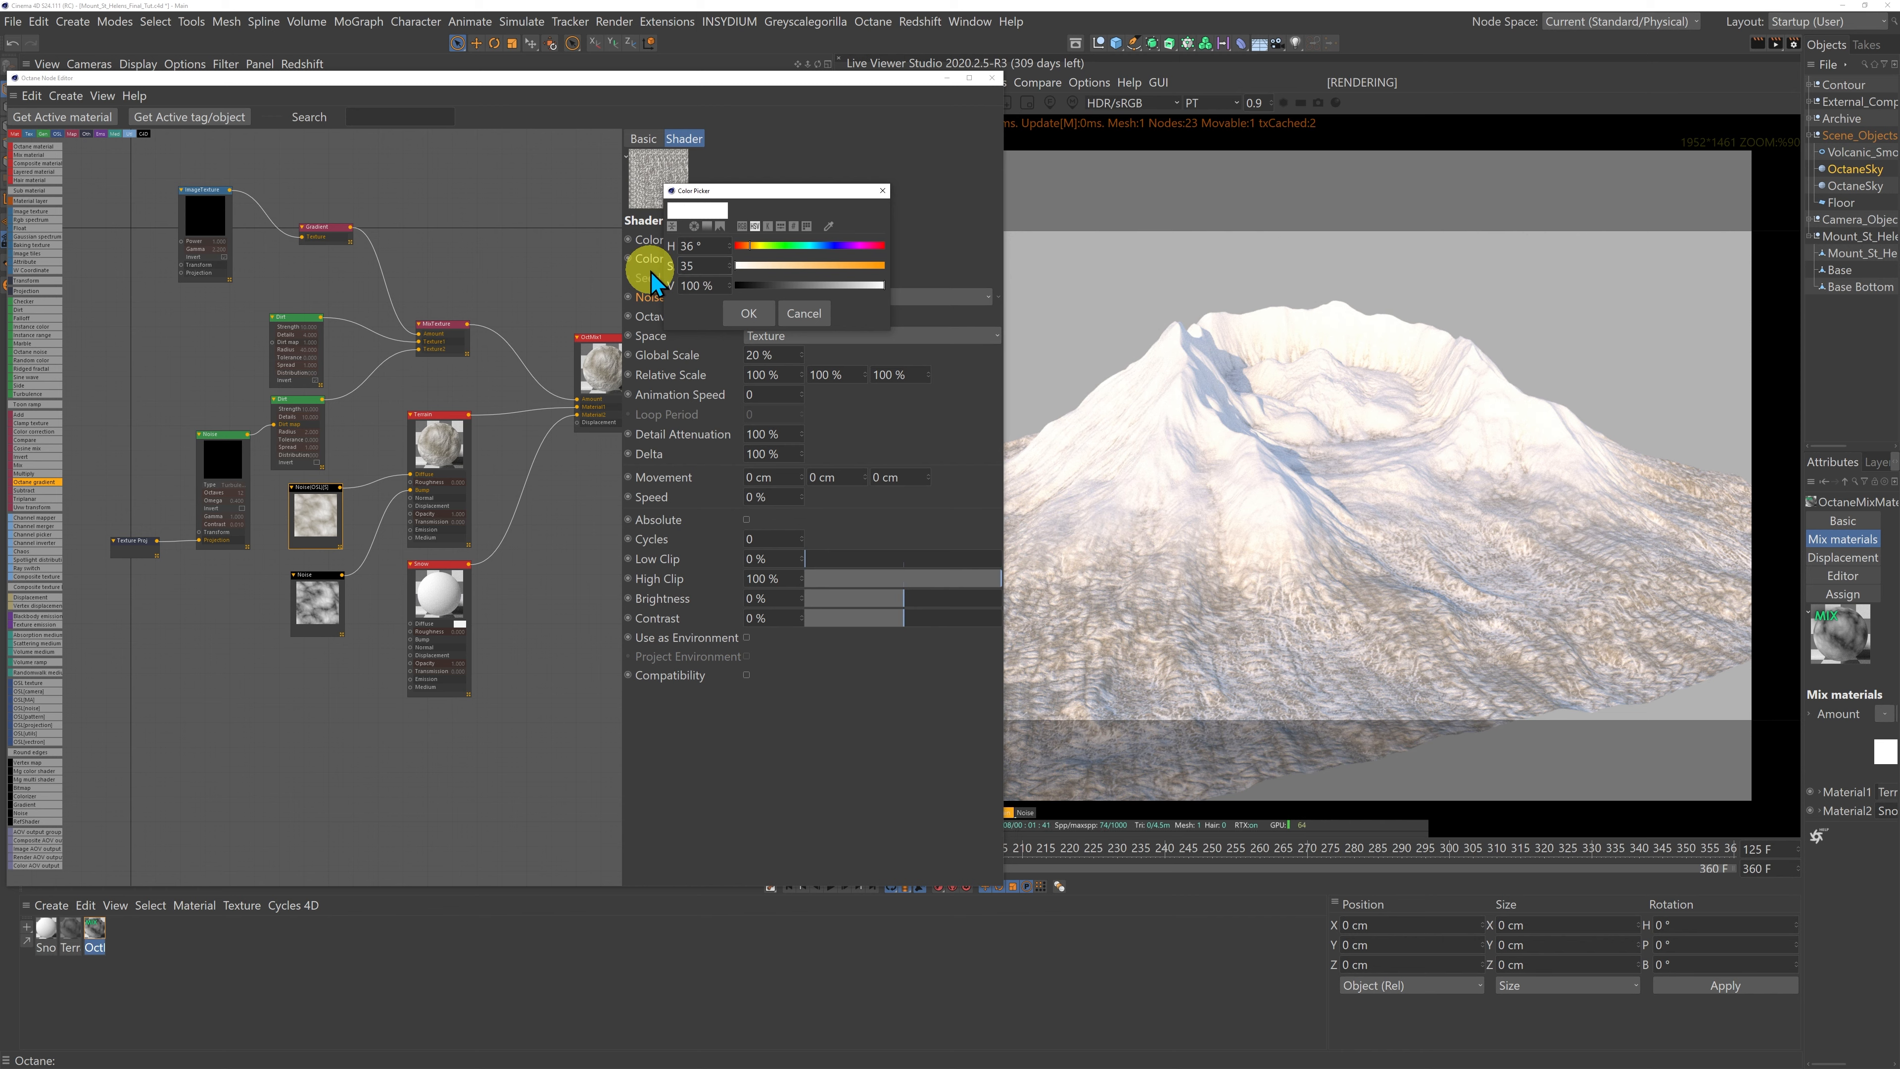
key(Tab)
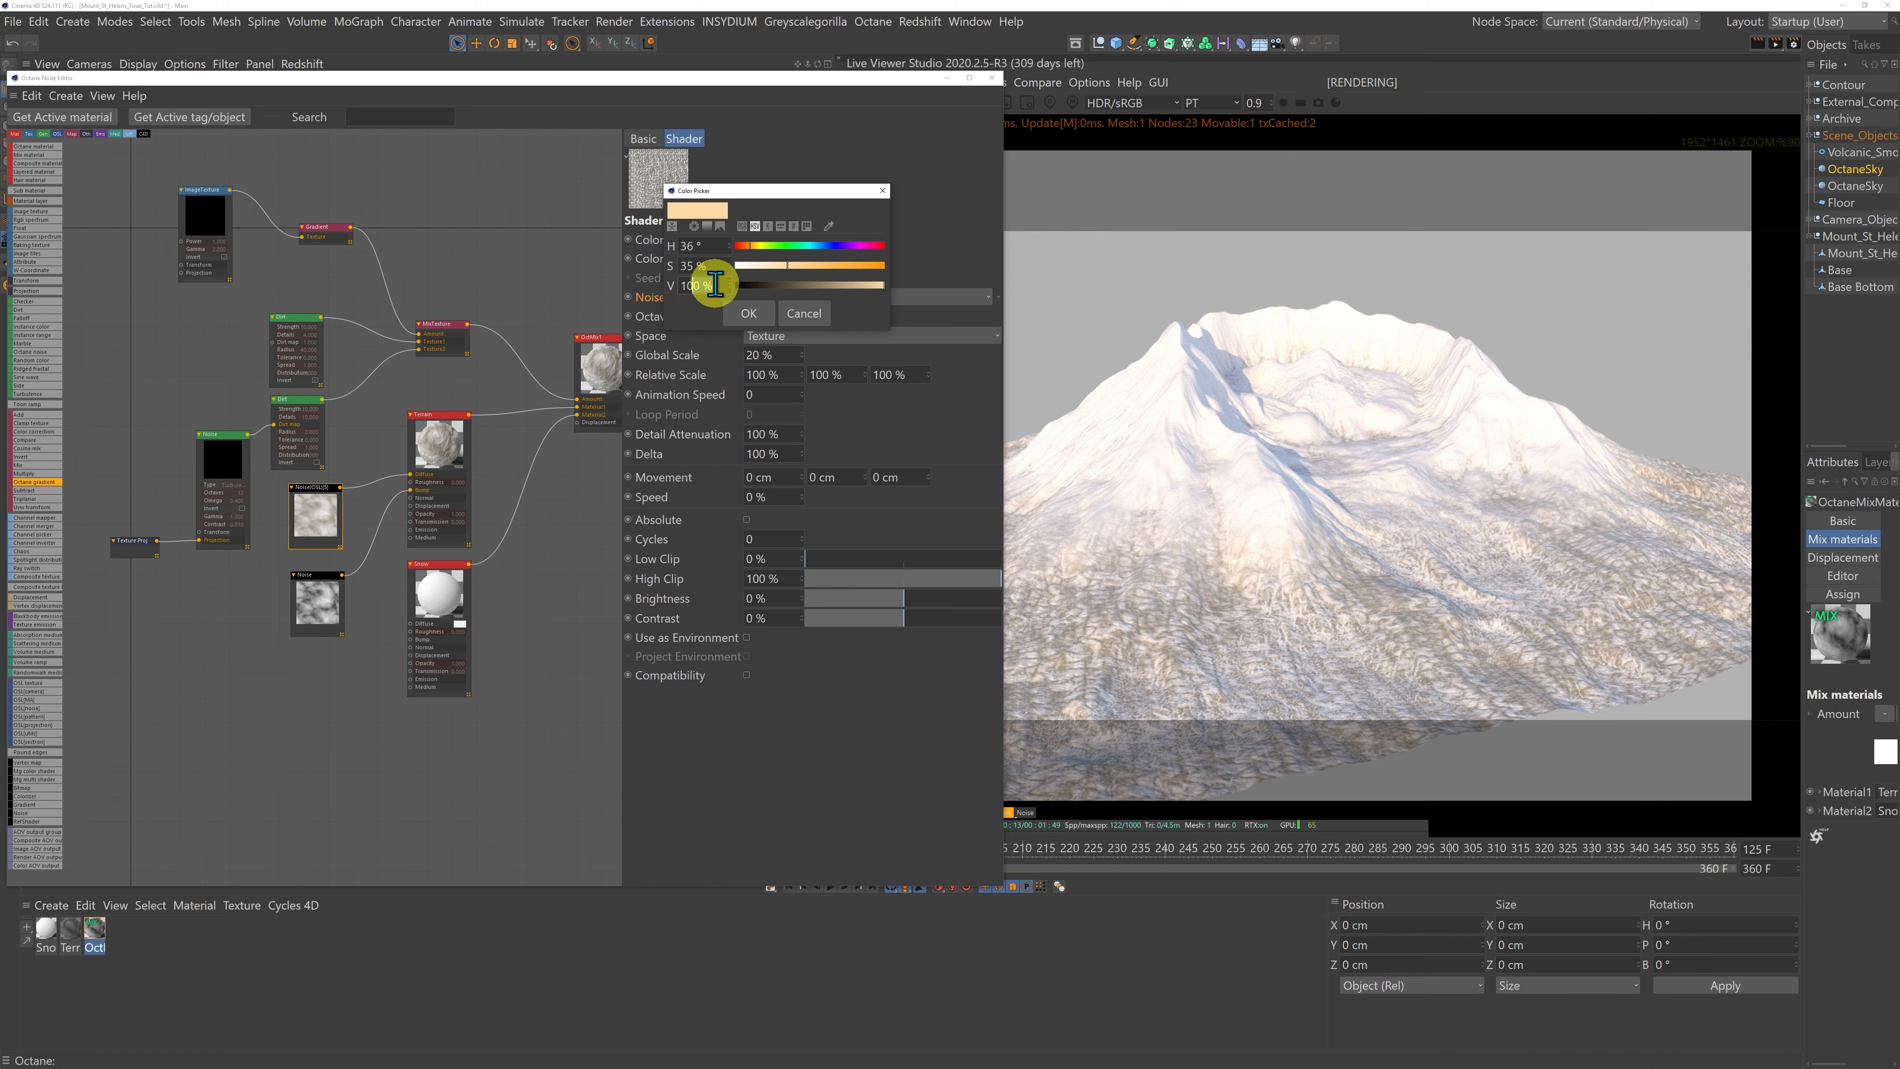
text(38)
click(748, 313)
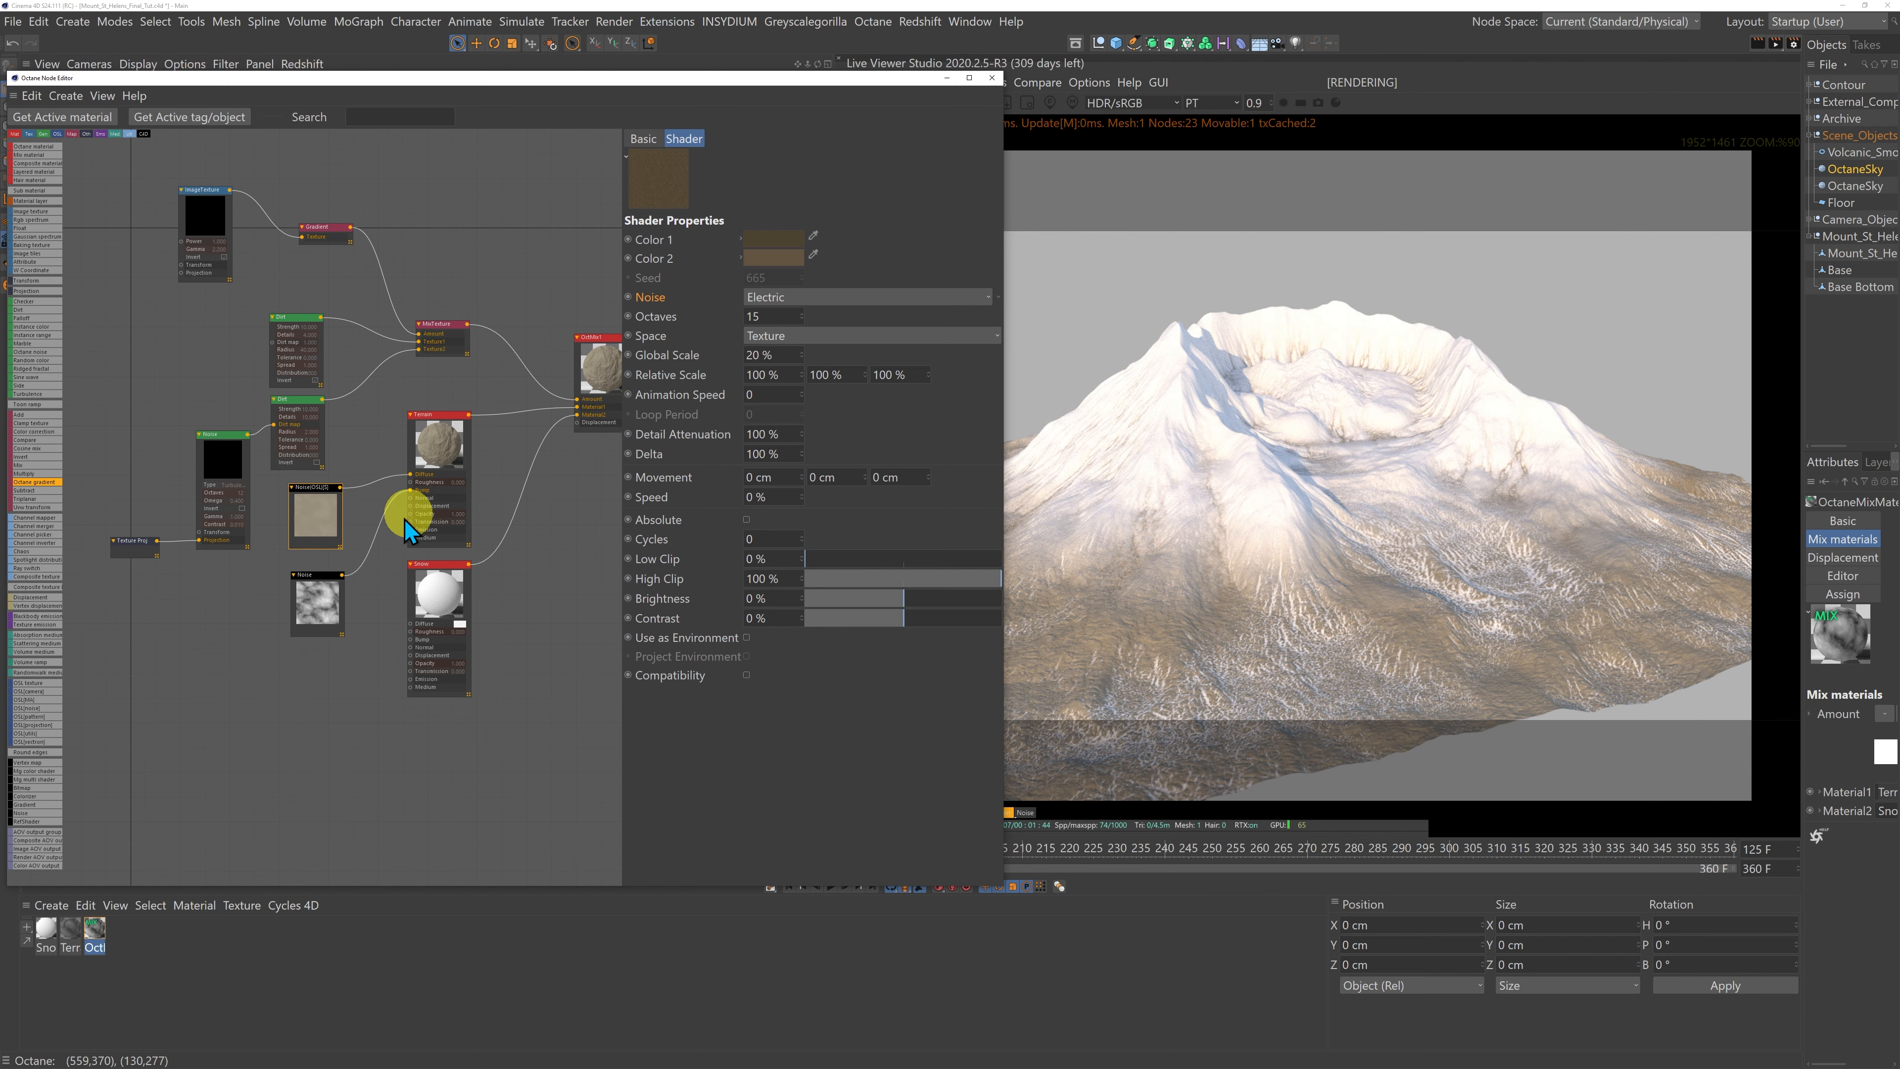
Step: Spread out the Noise and Snow nodes and insert a Color Correction node between the brown Noise and the Terrain material's Diffuse
drag(315, 607, 331, 685)
drag(440, 620, 532, 676)
drag(319, 524, 336, 605)
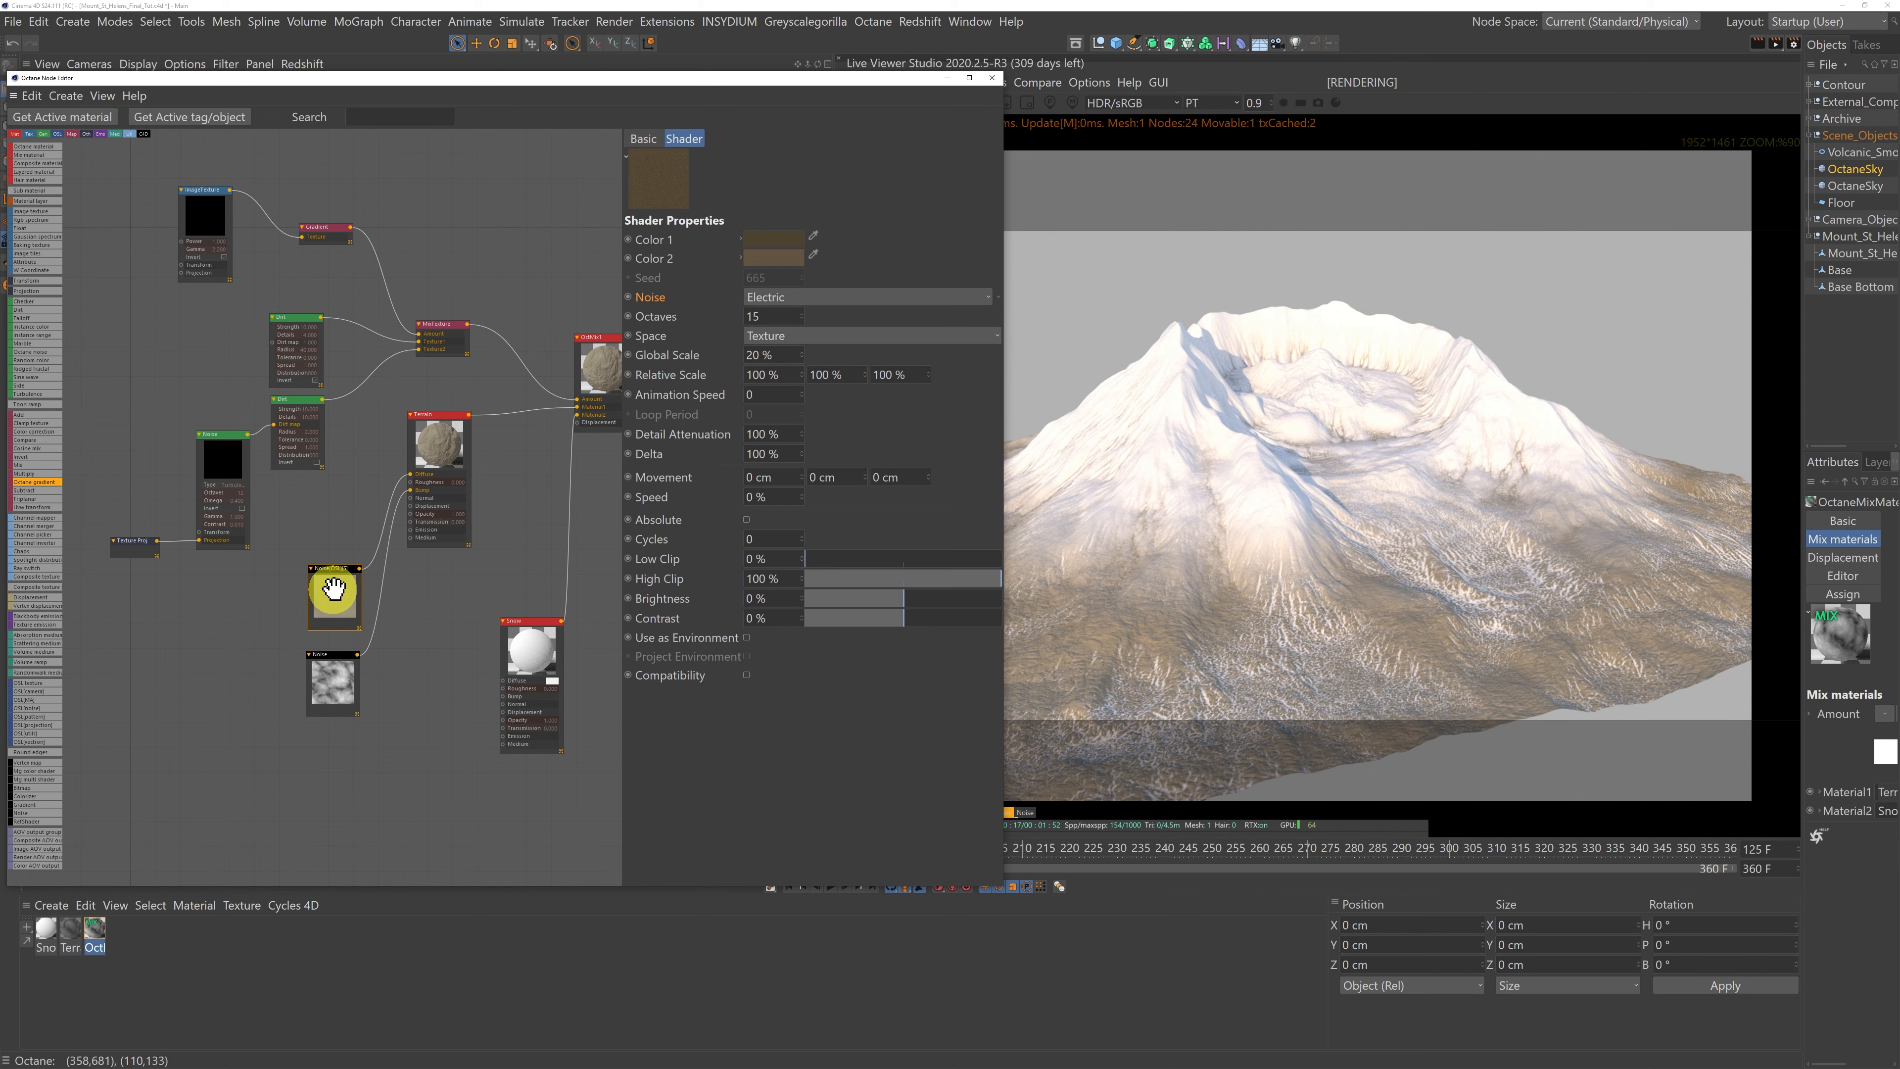
drag(336, 580, 274, 597)
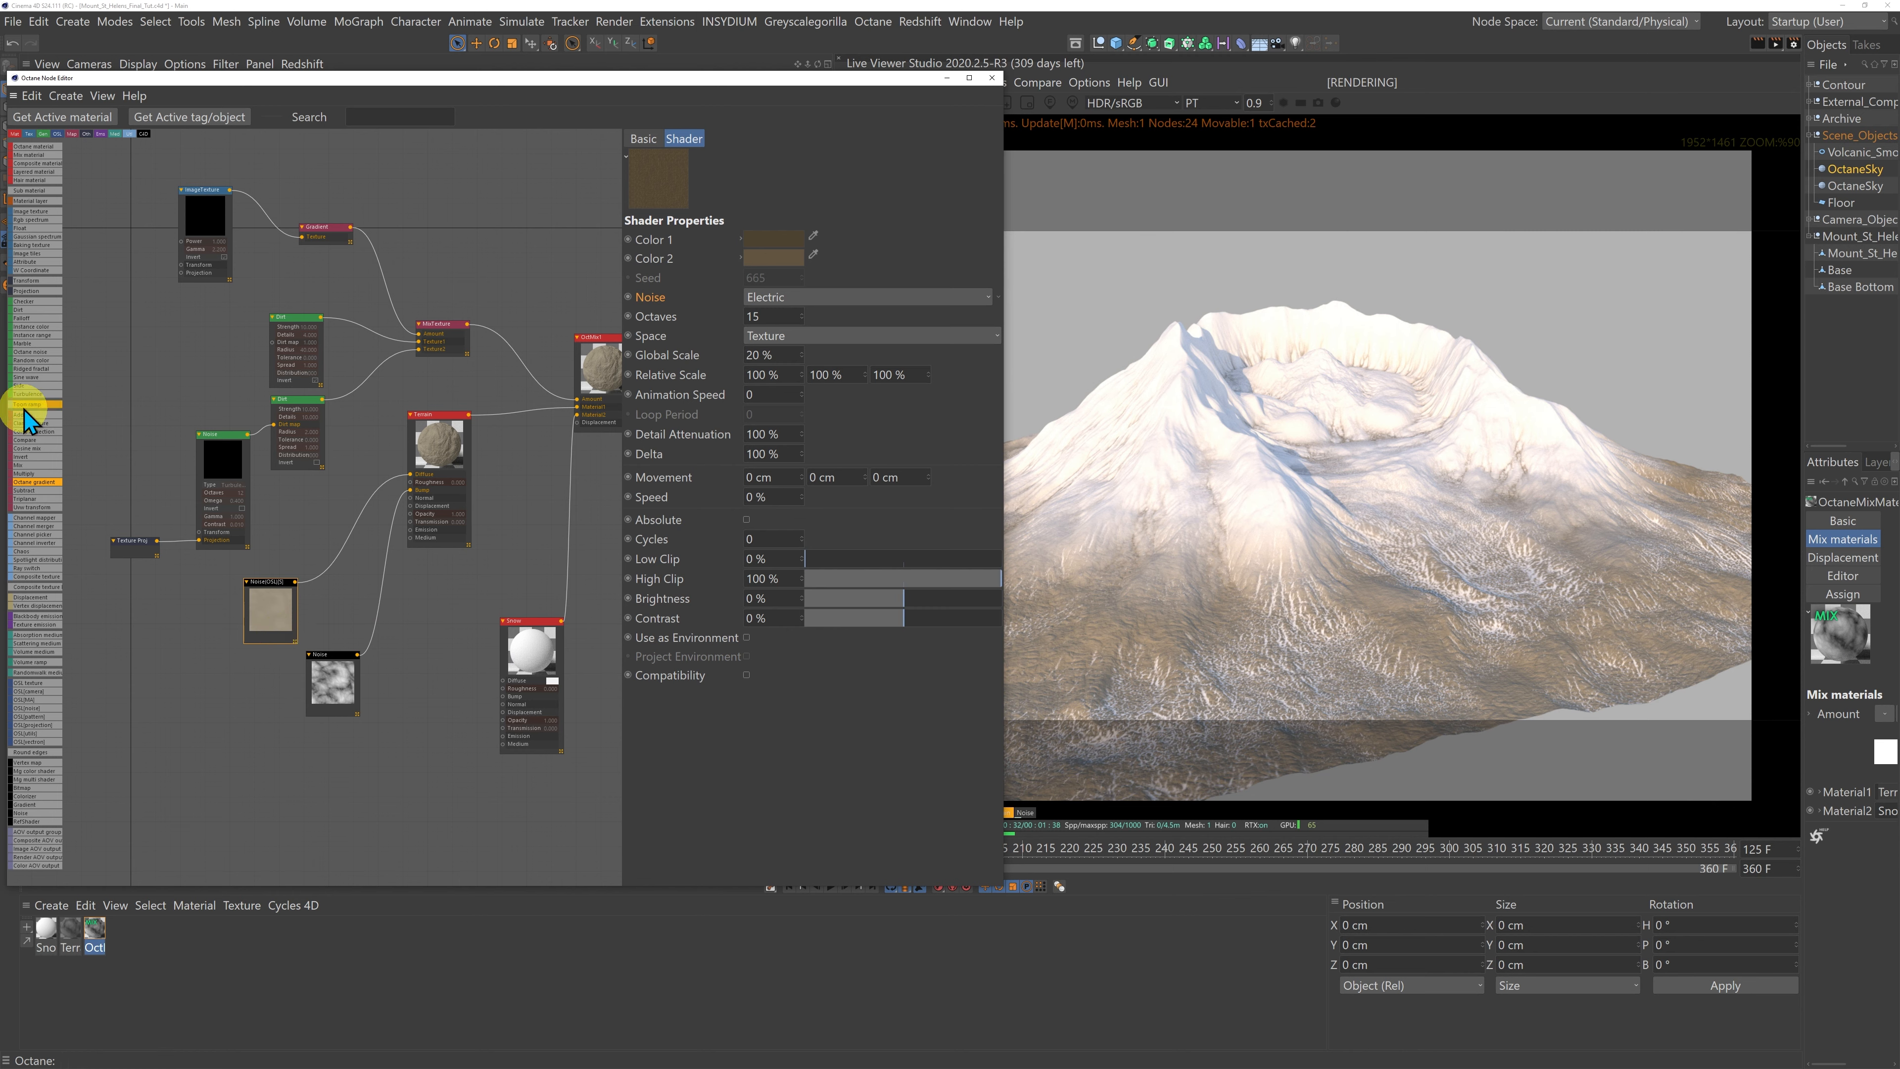
drag(16, 436, 225, 579)
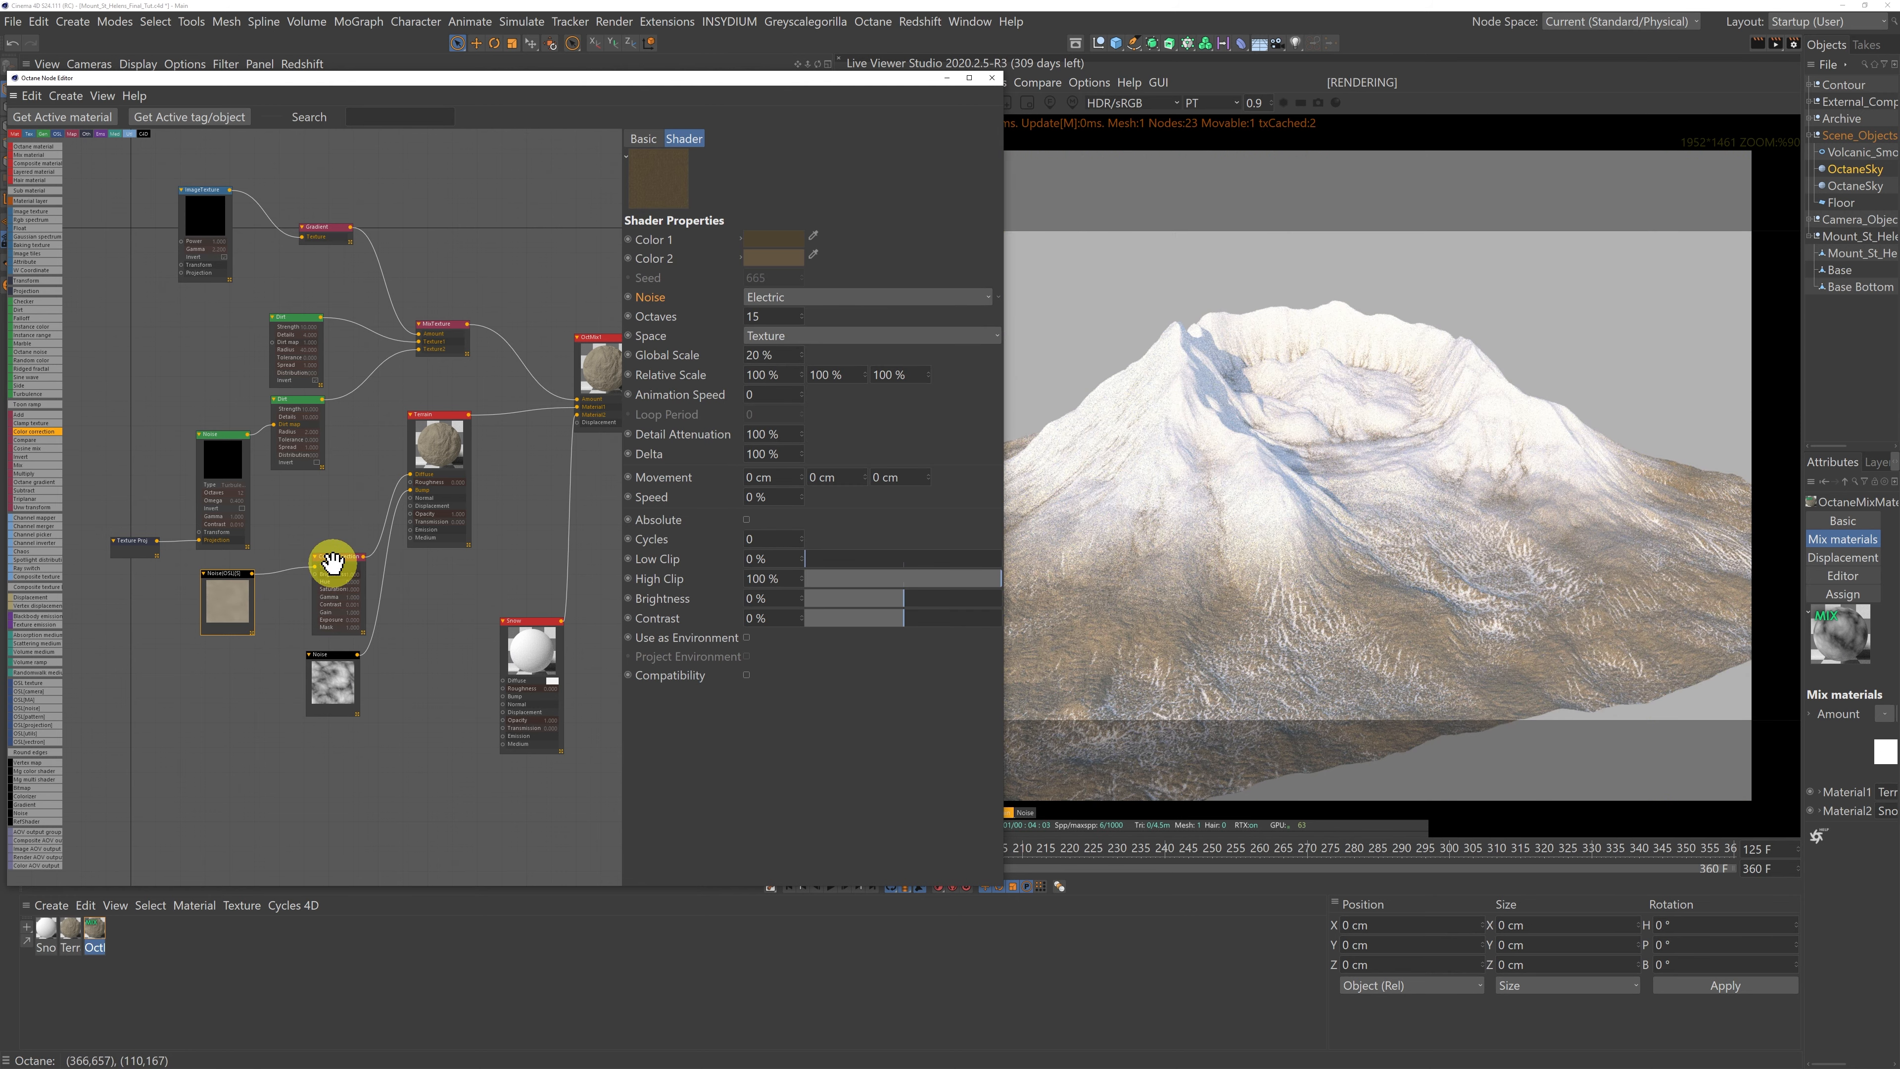
drag(335, 566, 319, 539)
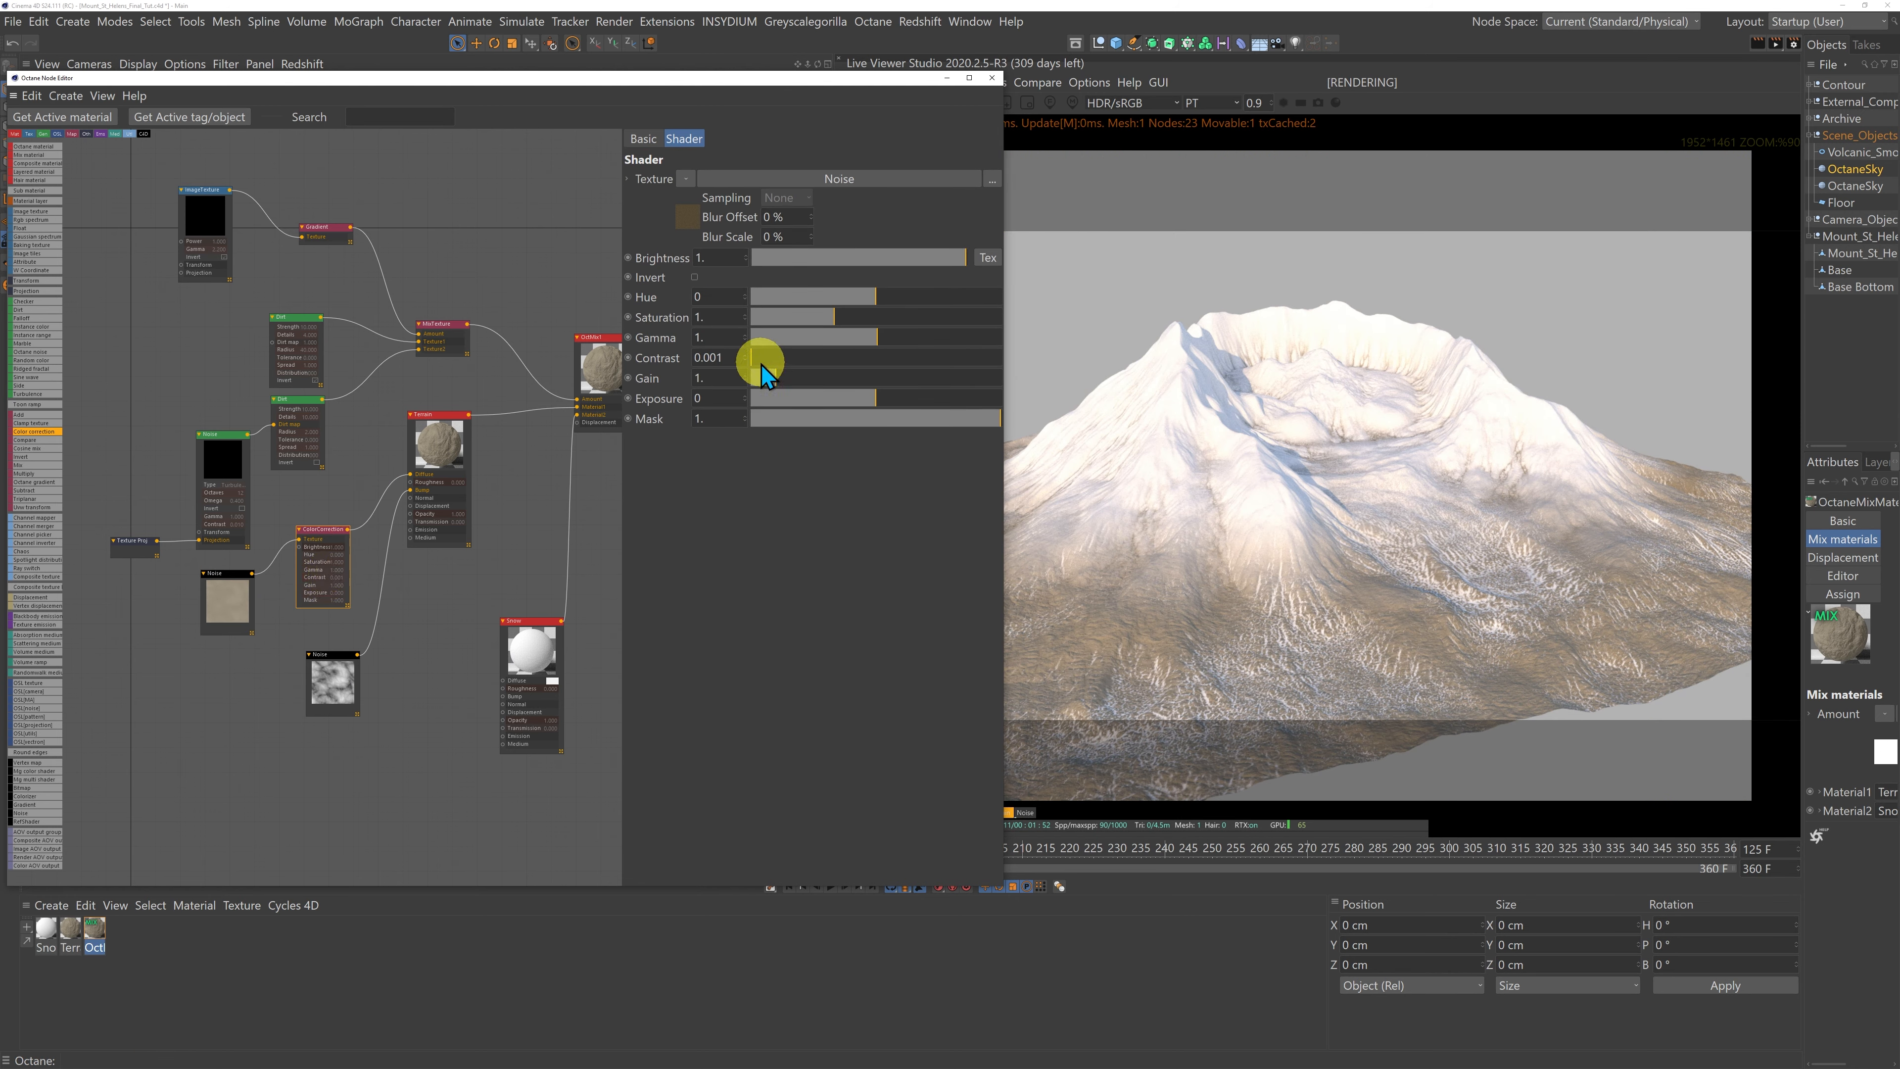
Step: Set the Color Correction's Saturation to 0.4, Gamma to 1.8 and Contrast to 0.065
double_click(700, 314)
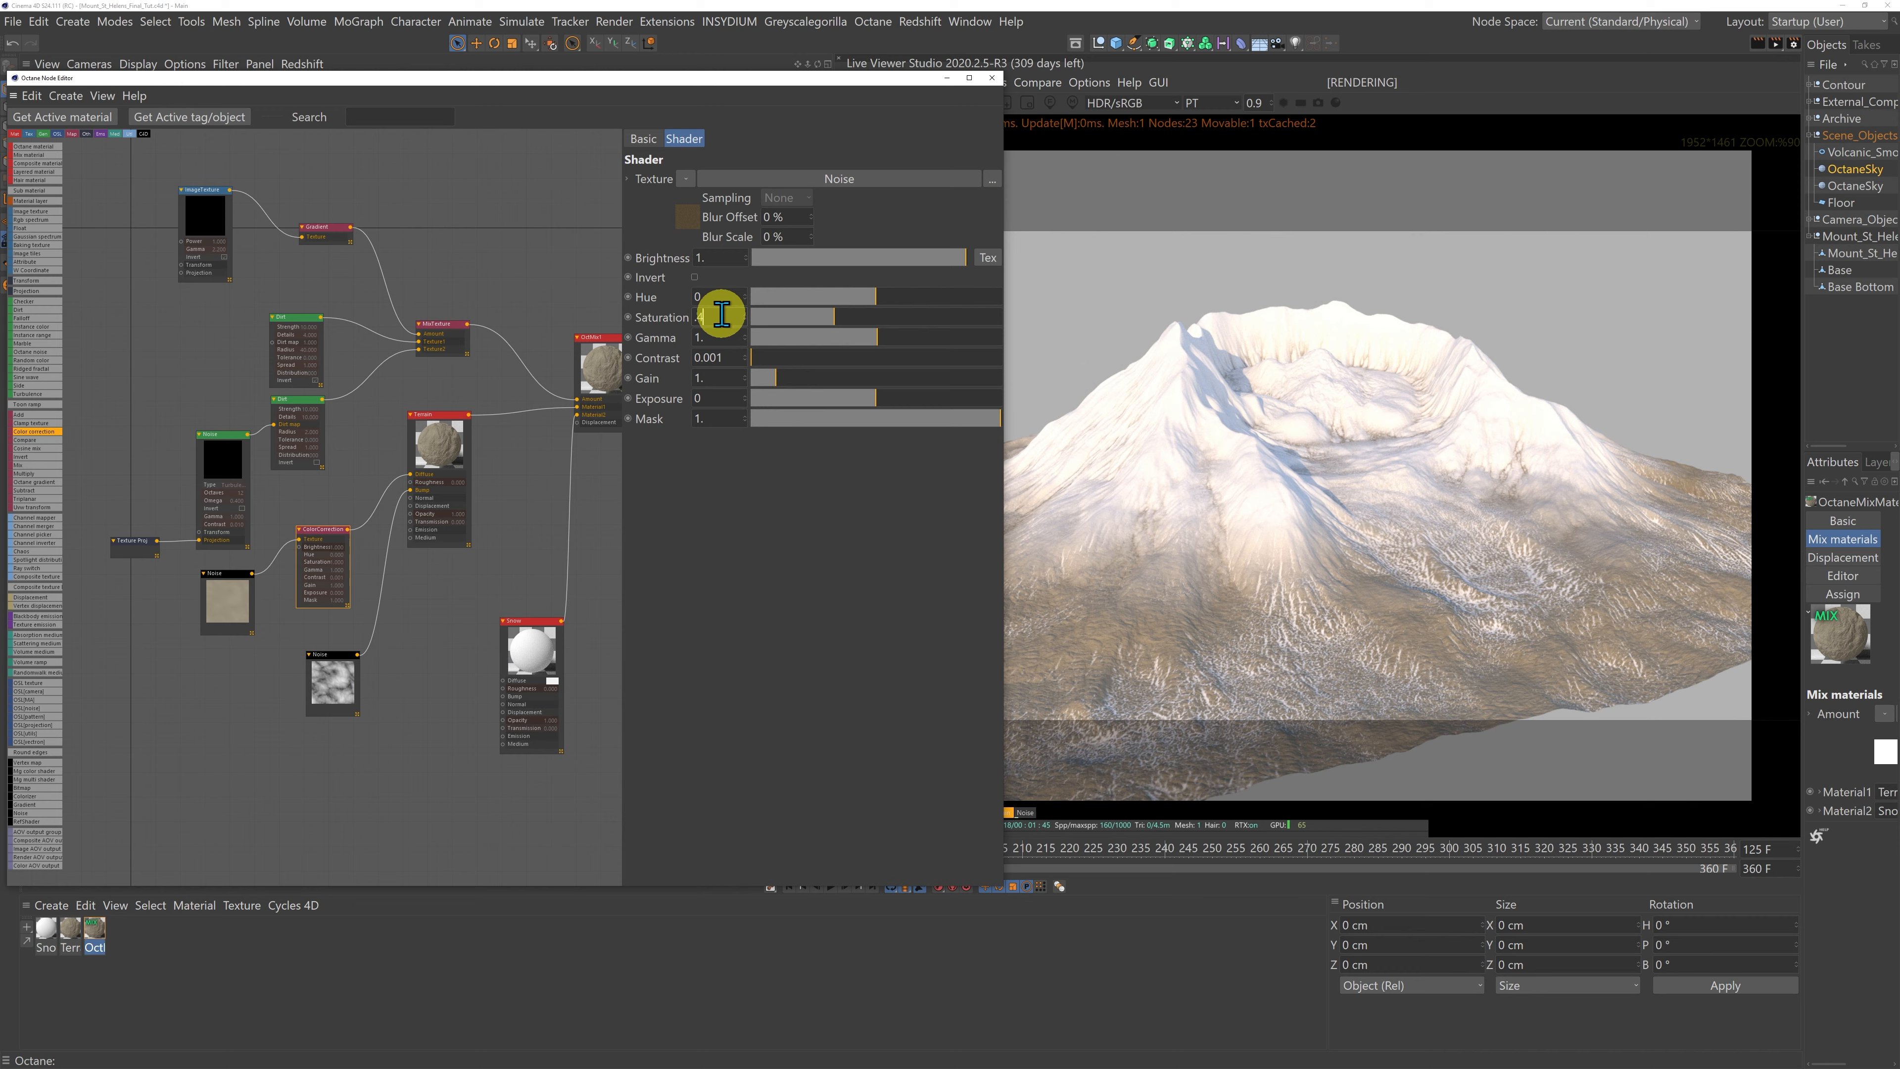
text(.4)
key(Return)
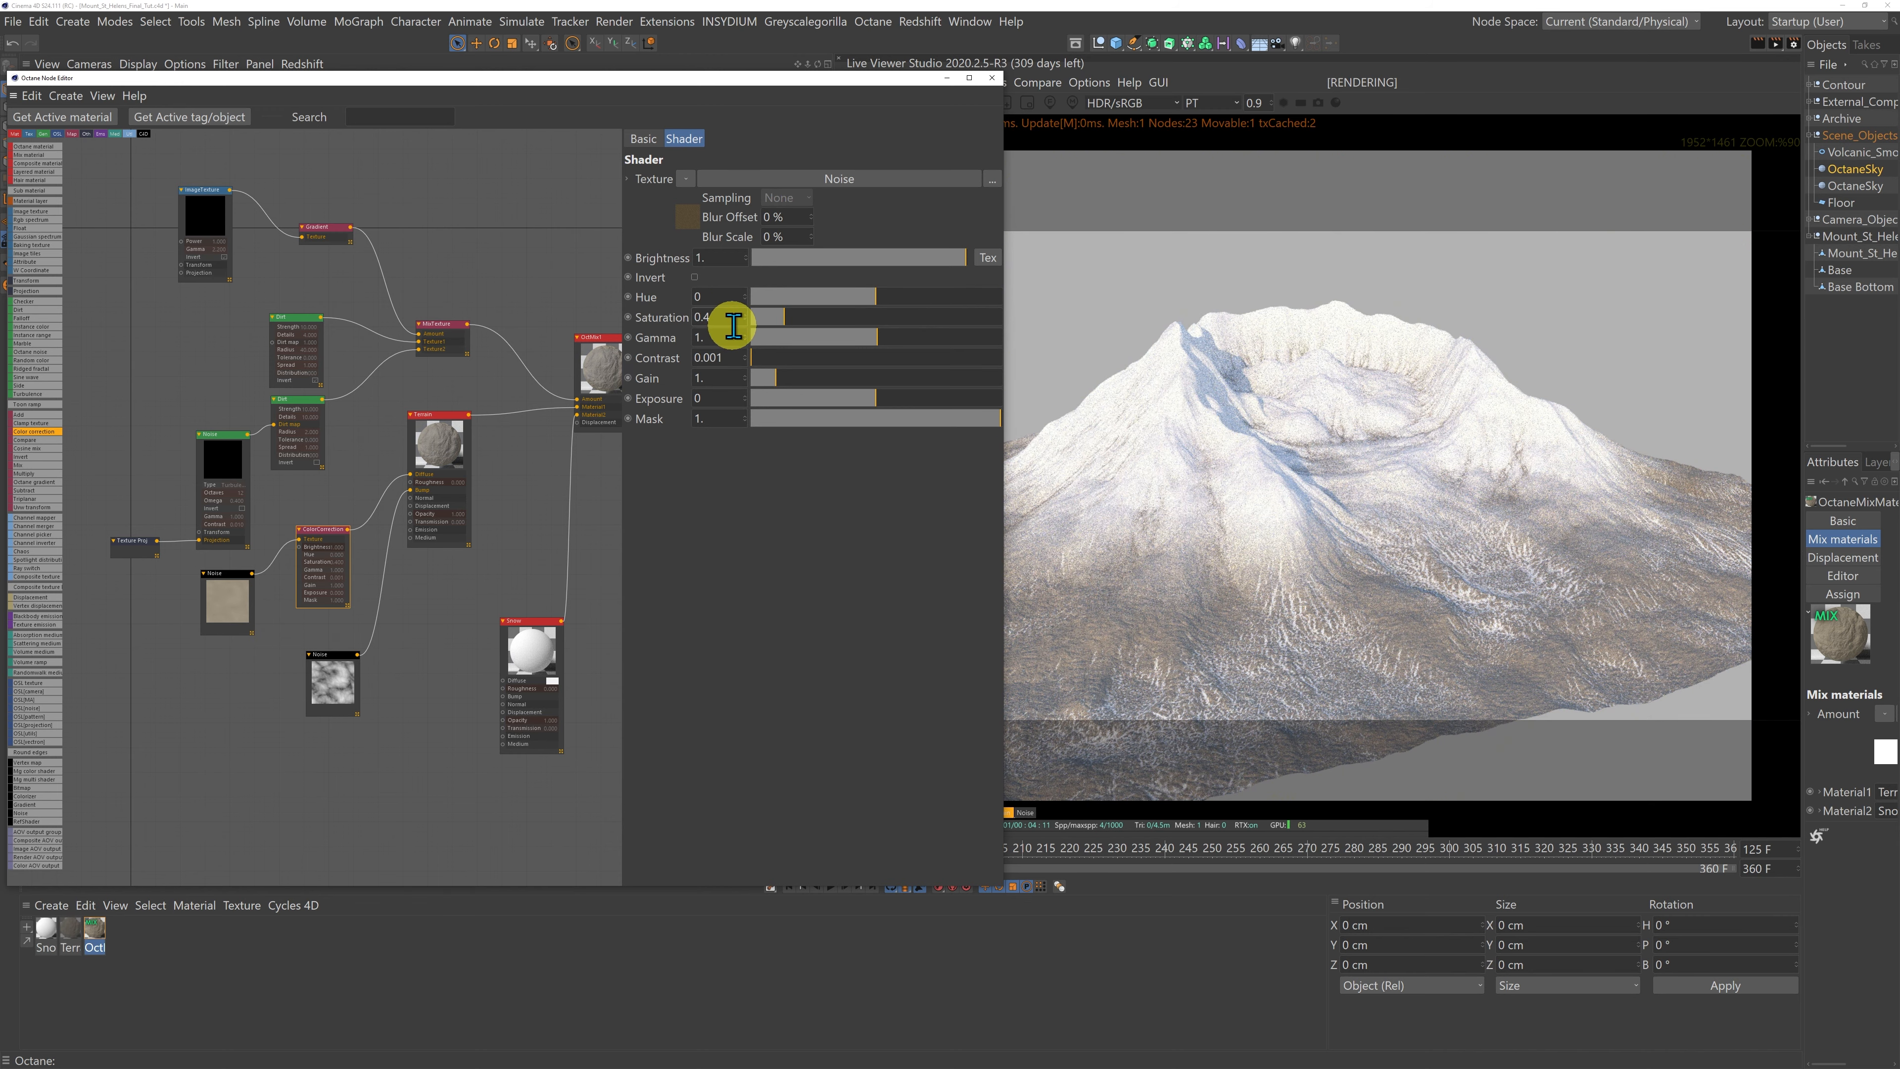
double_click(703, 336)
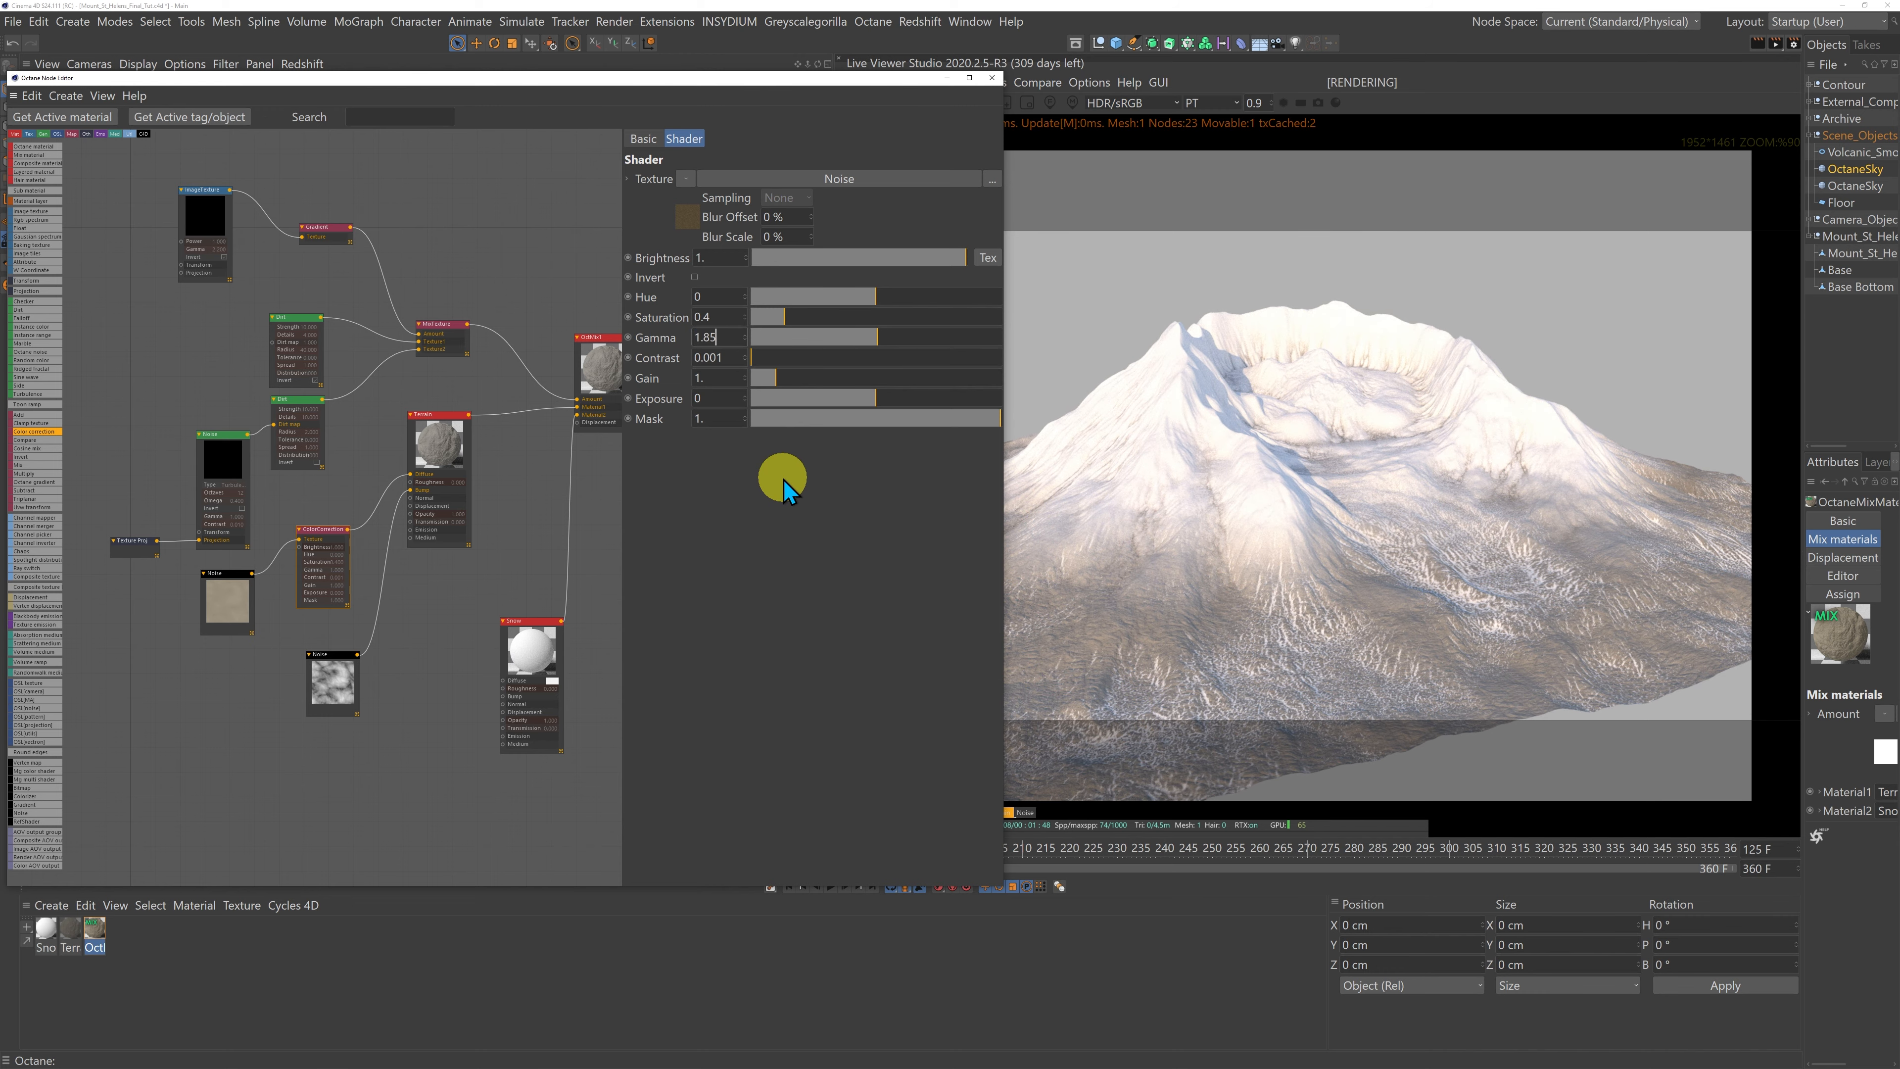
double_click(732, 356)
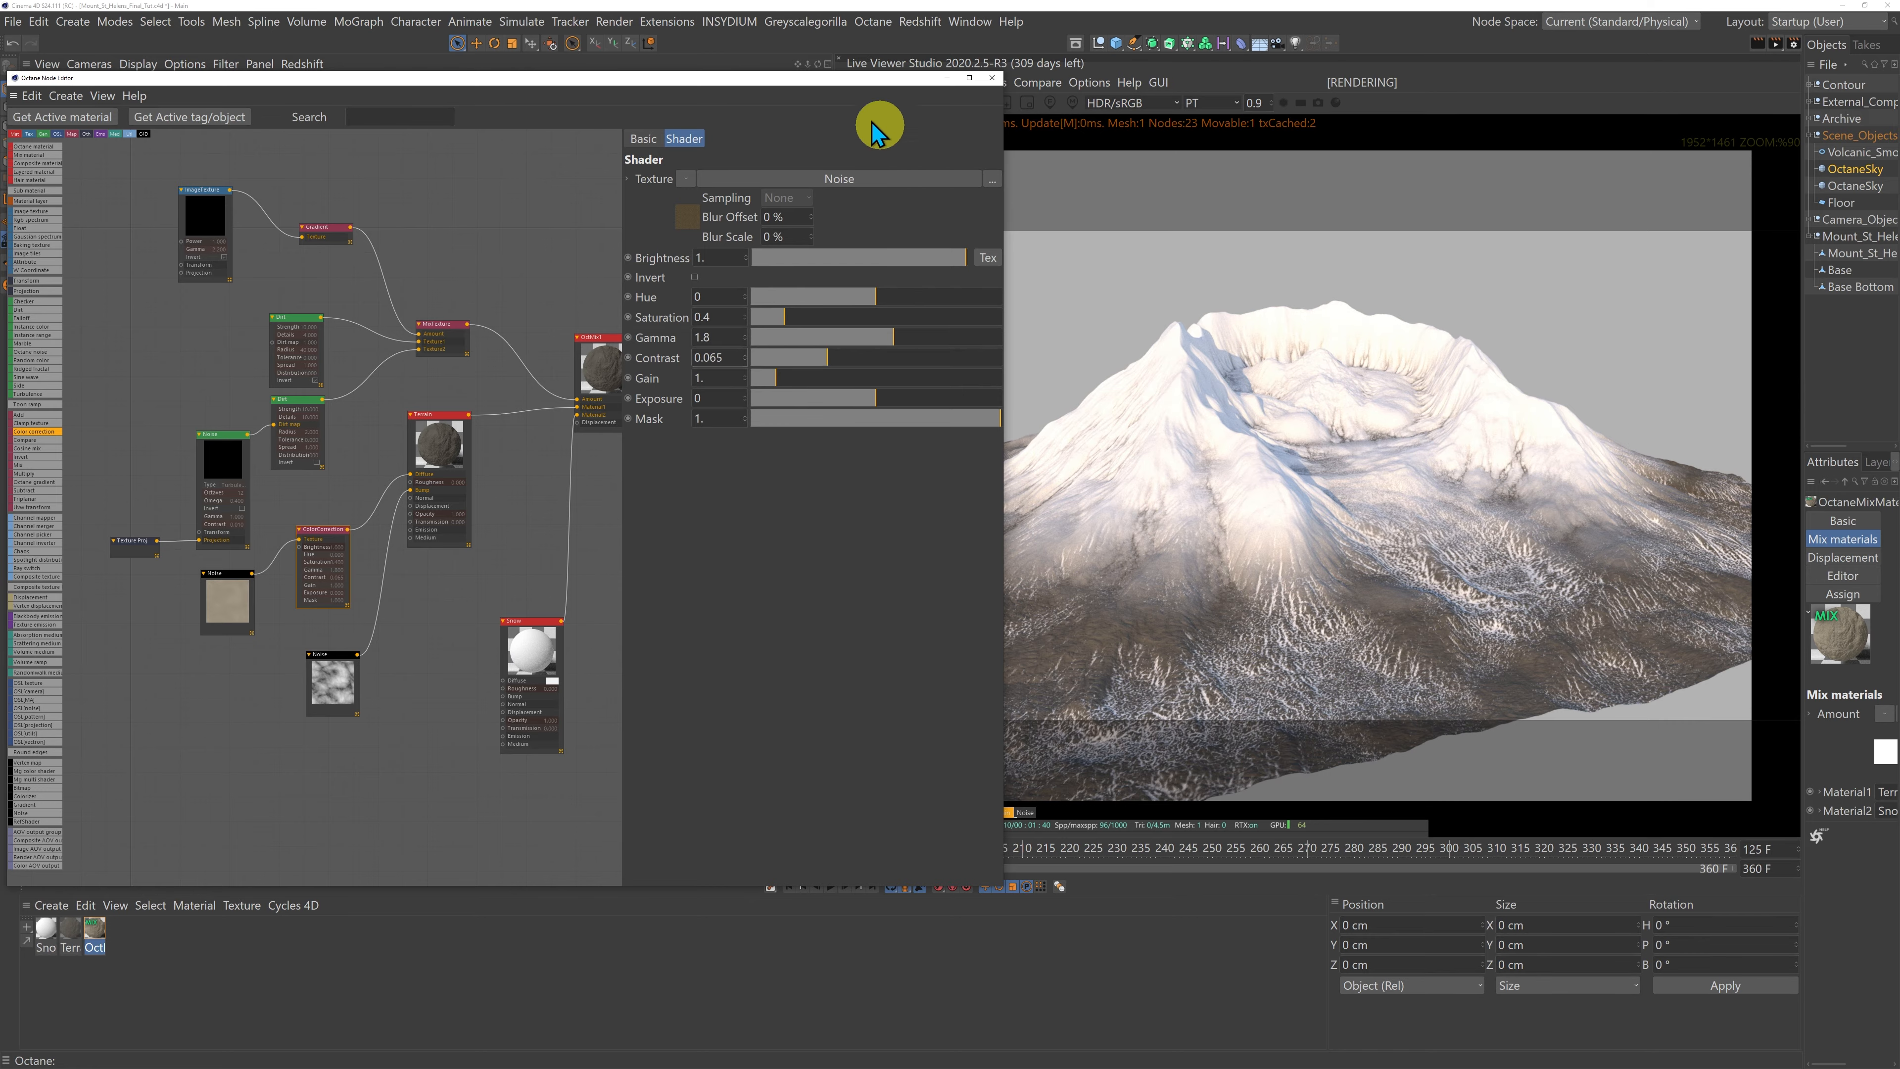
Step: Examine the snow and dirt blending on the mountain's slopes and crater from close up, from afar and from several angles
drag(789, 77, 776, 654)
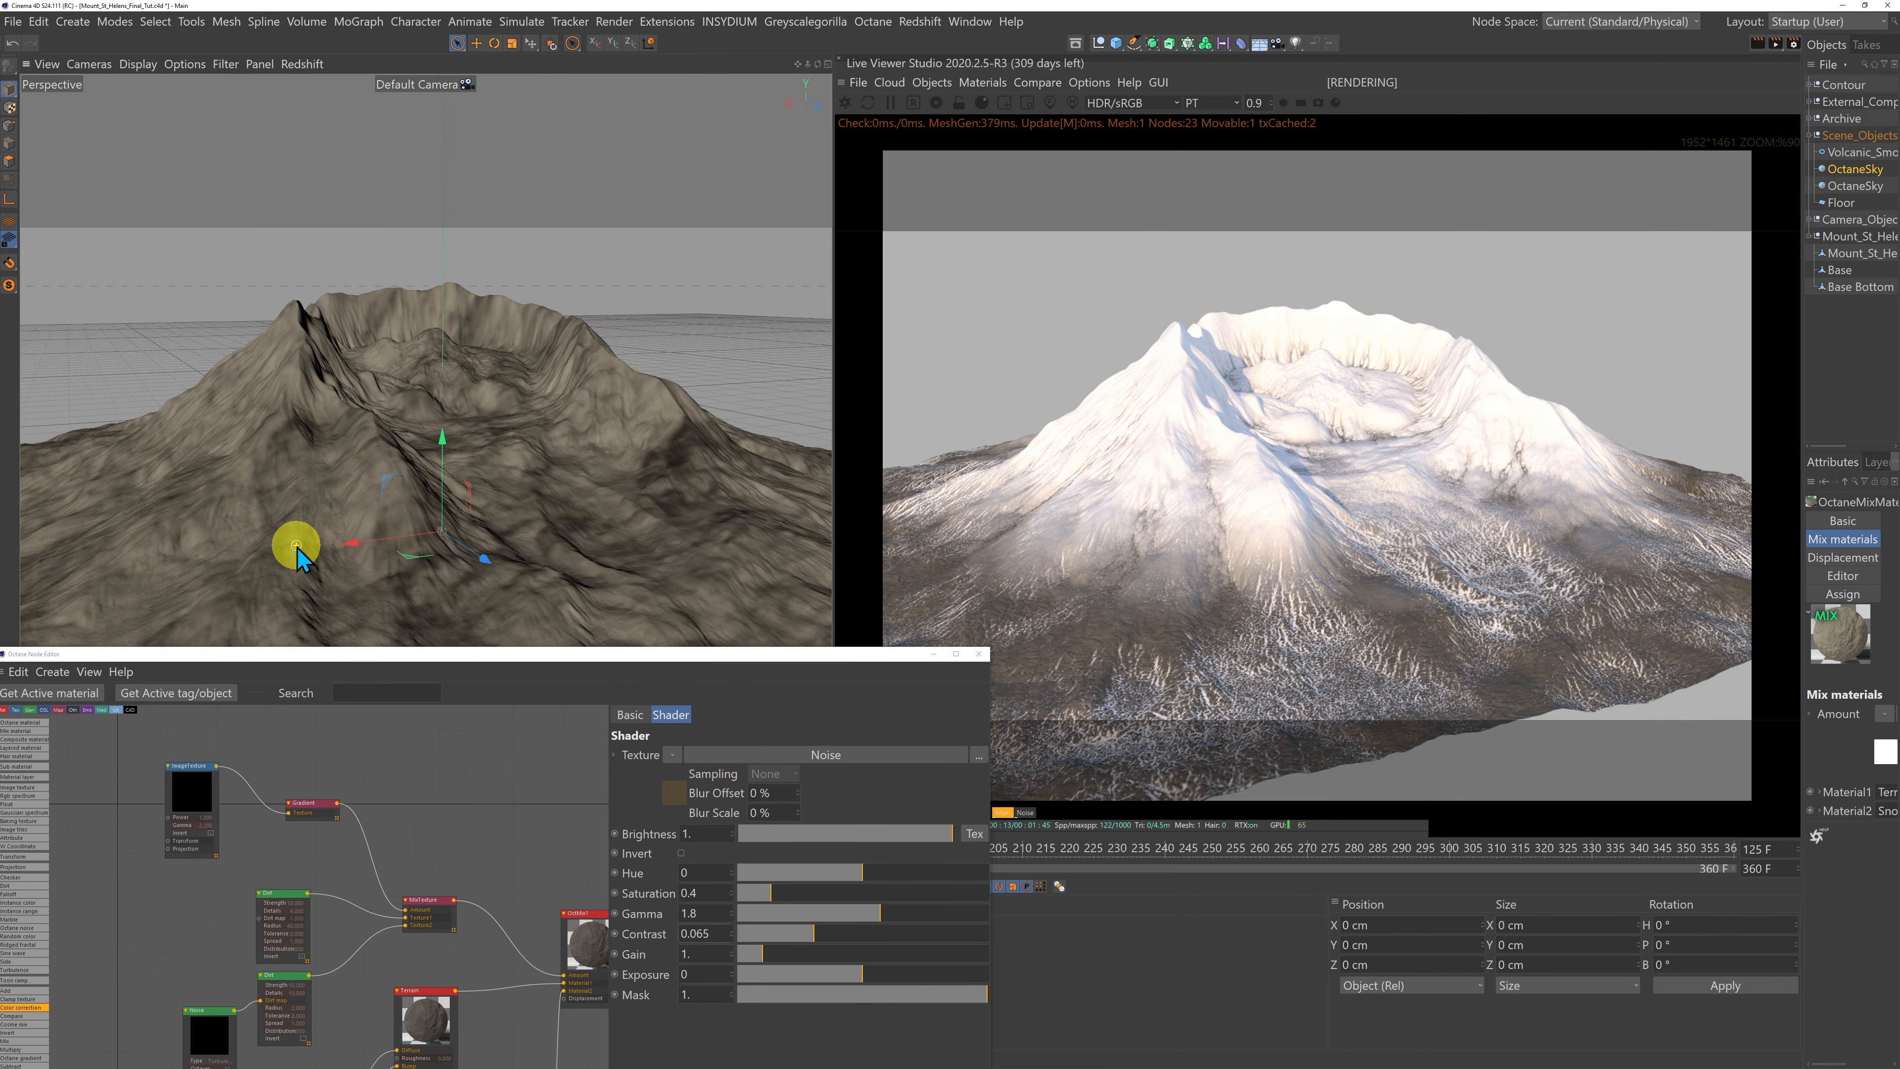
scroll(297, 548, up, 5)
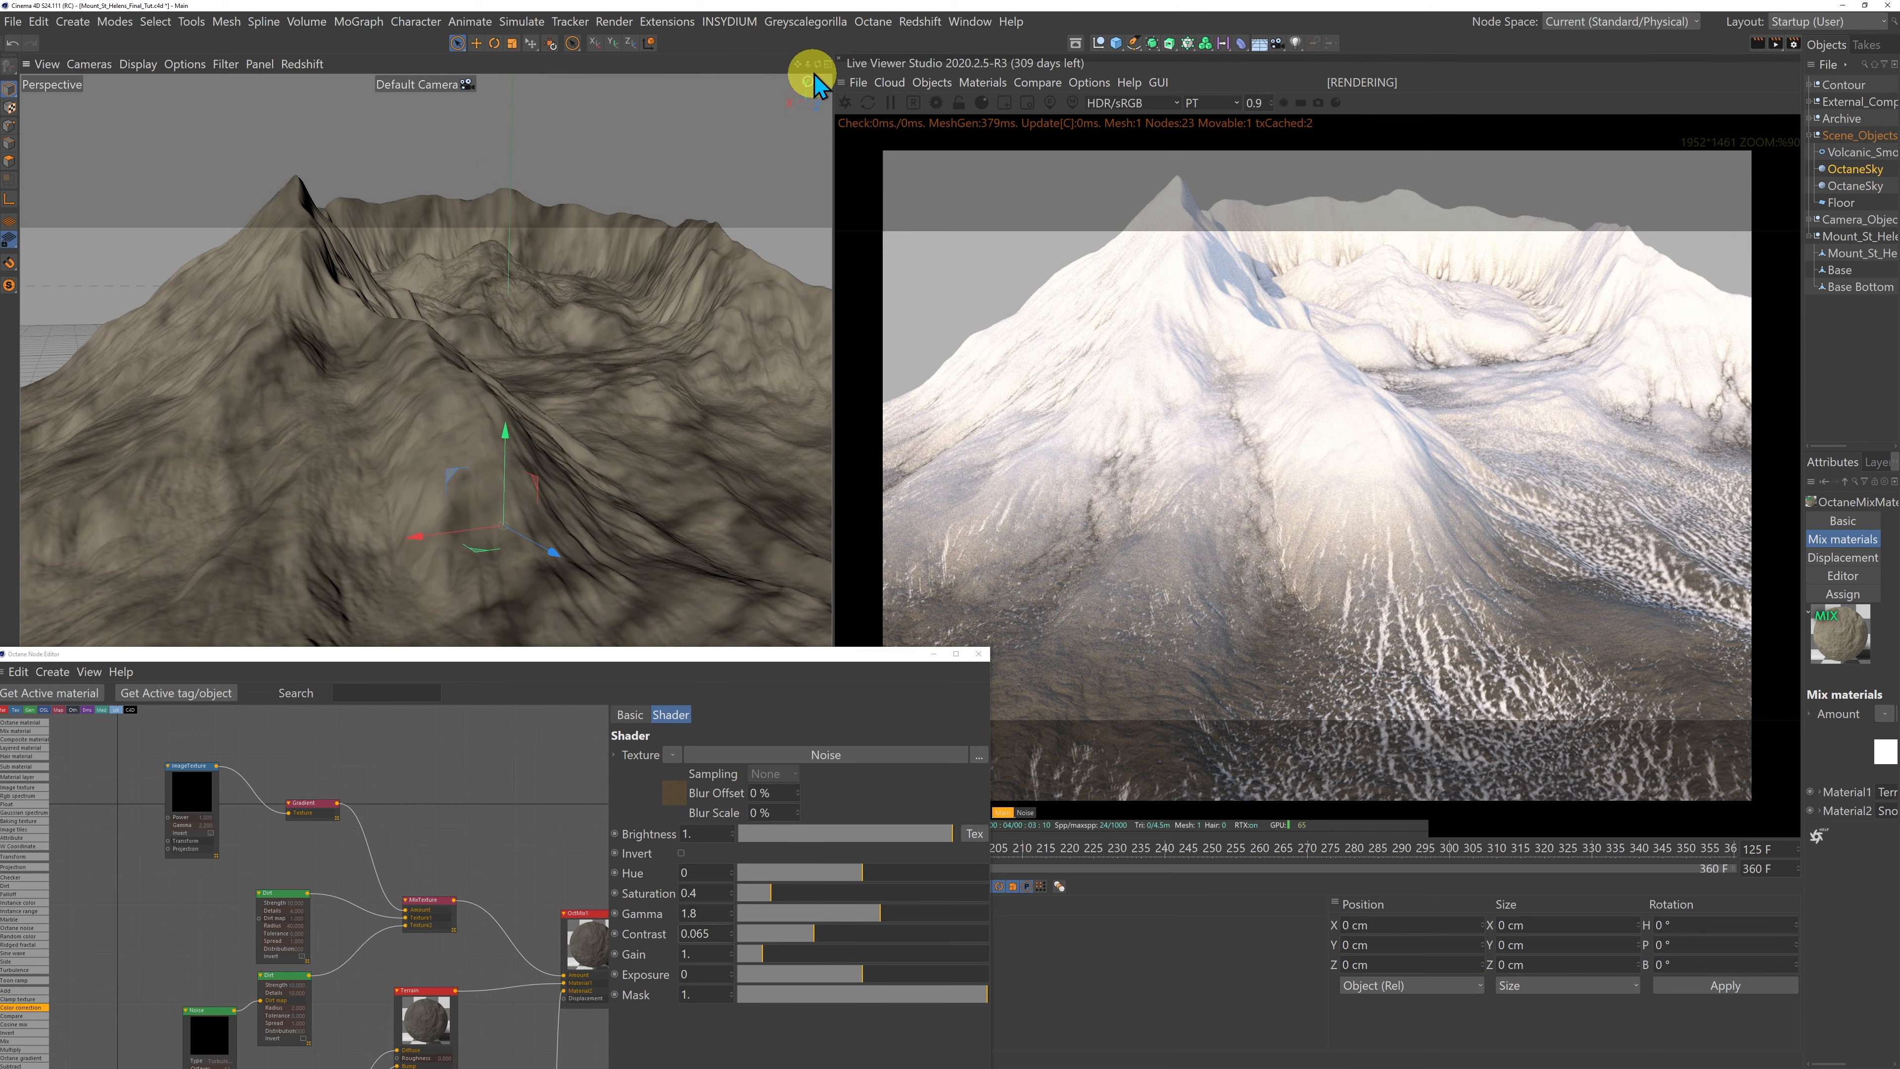
drag(818, 65, 827, 535)
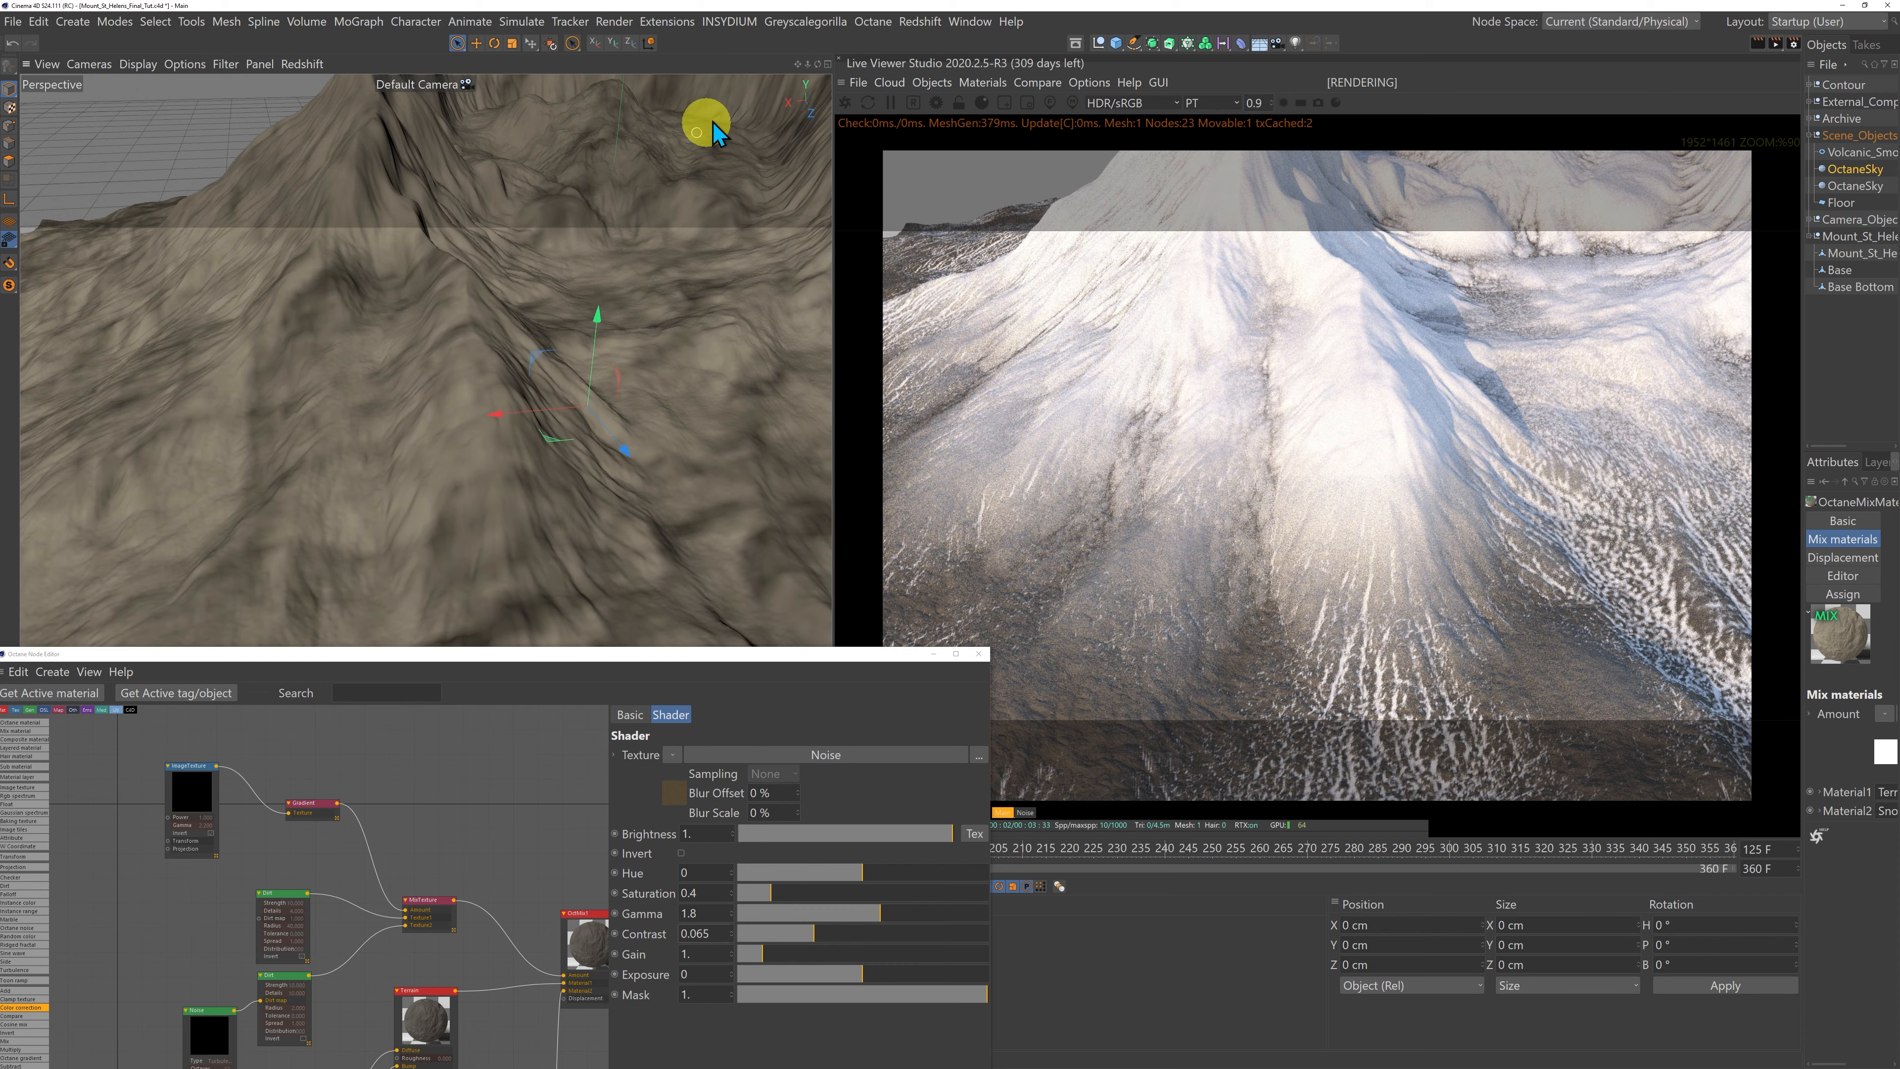
drag(797, 74, 827, 534)
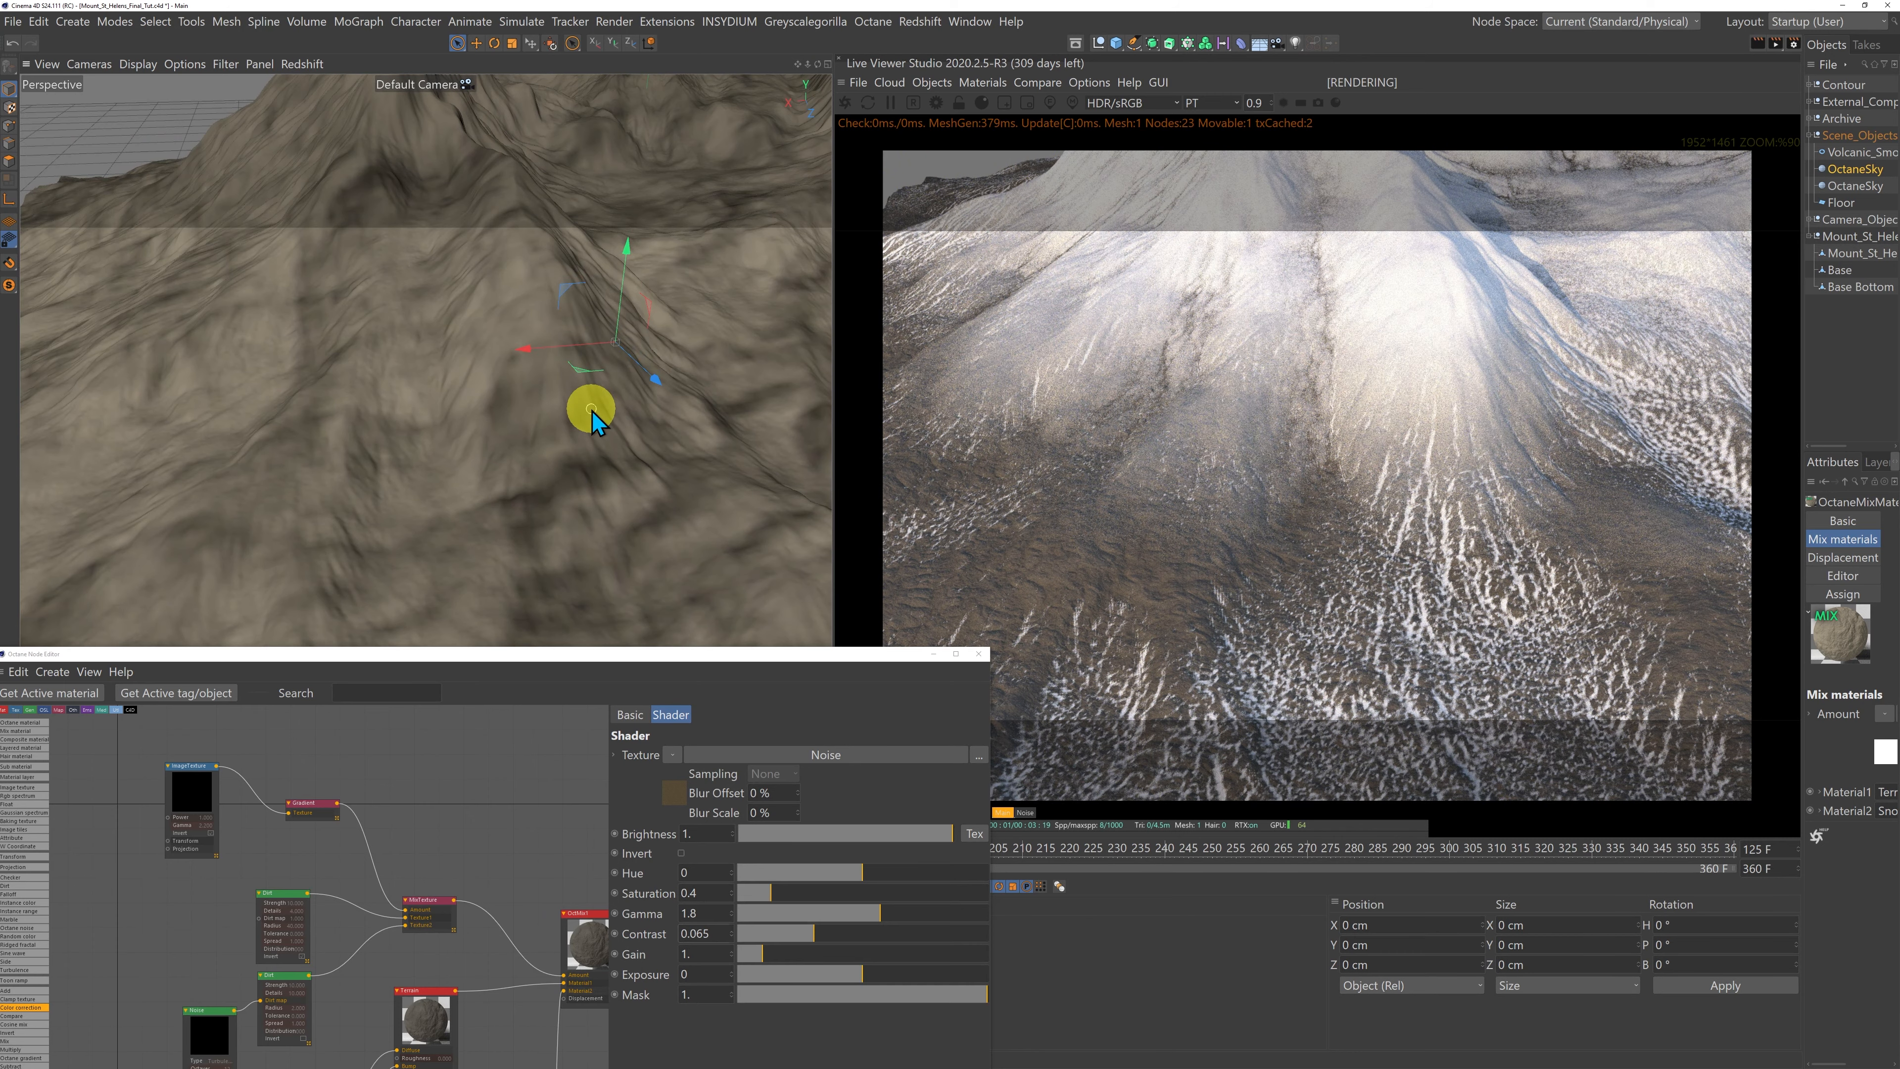
alt+drag(590, 410, 378, 424)
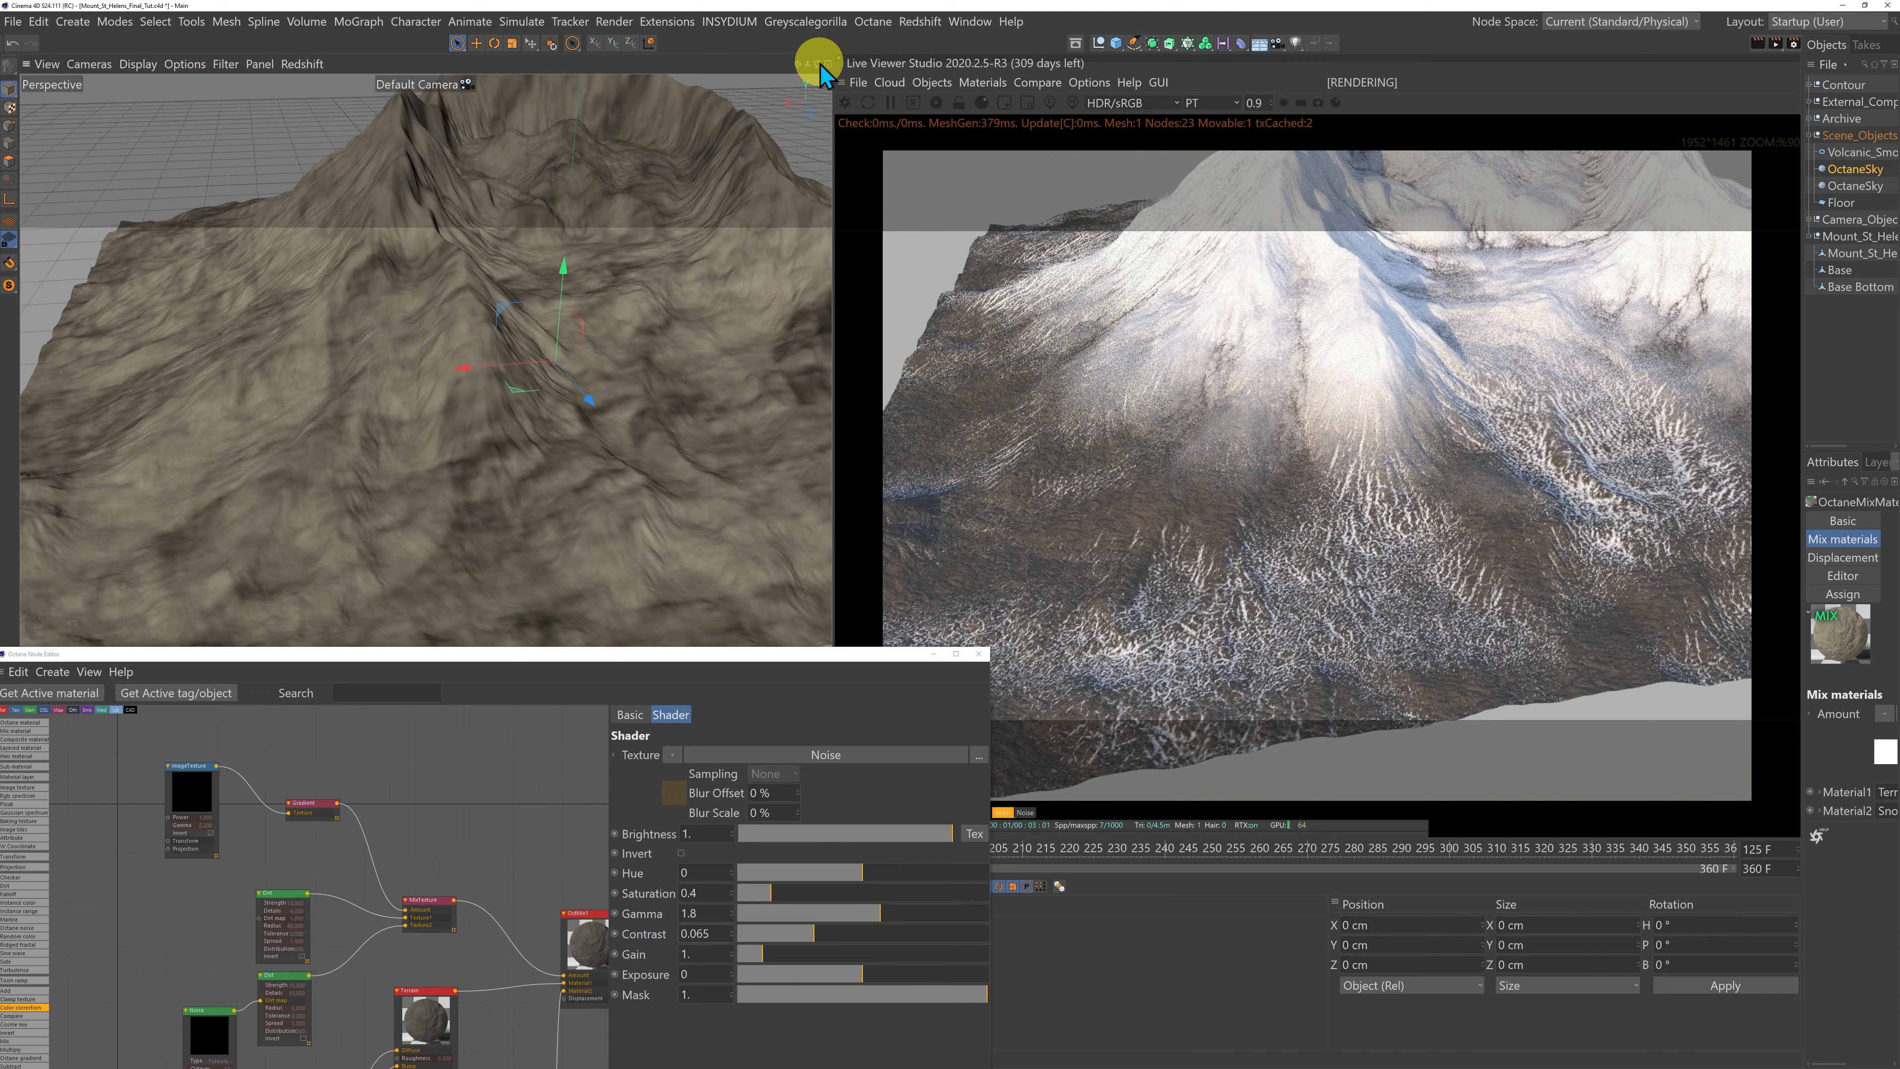
drag(821, 64, 831, 535)
drag(798, 66, 771, 75)
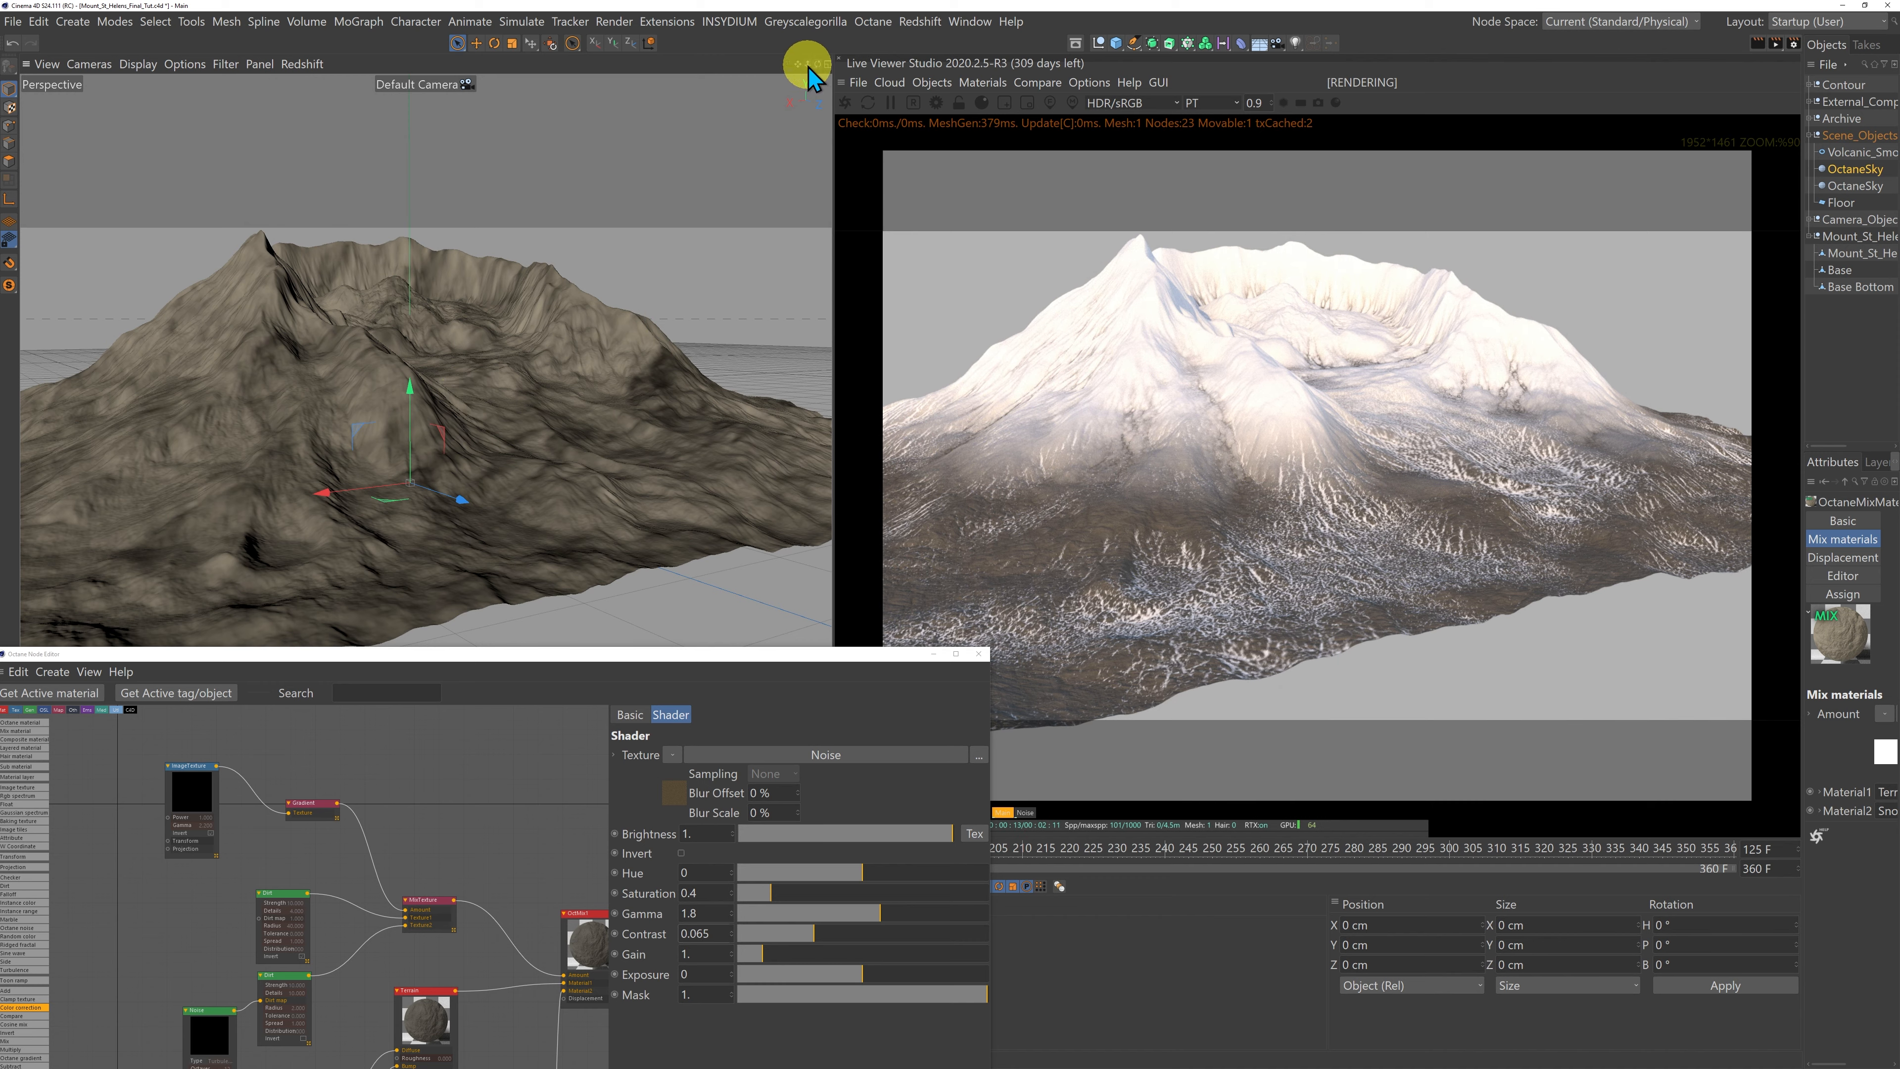
drag(809, 68, 127, 315)
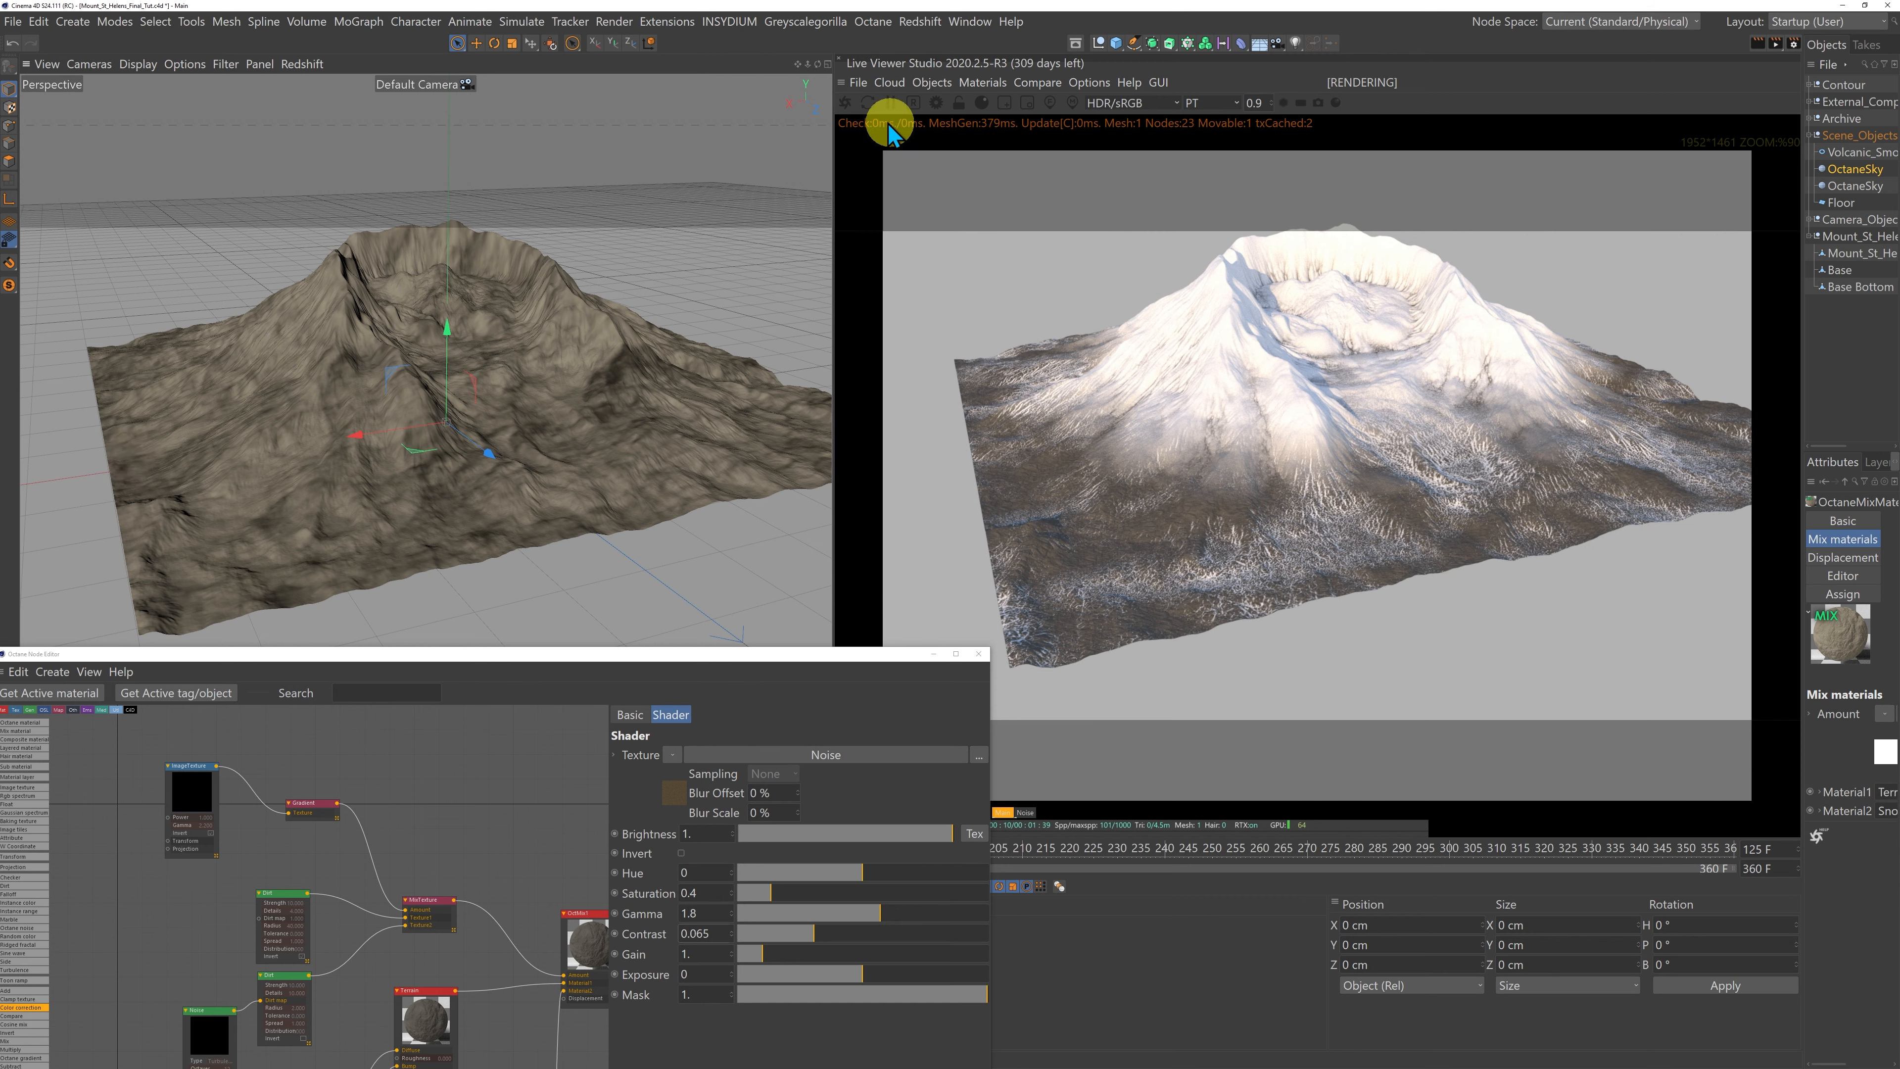
drag(817, 65, 831, 534)
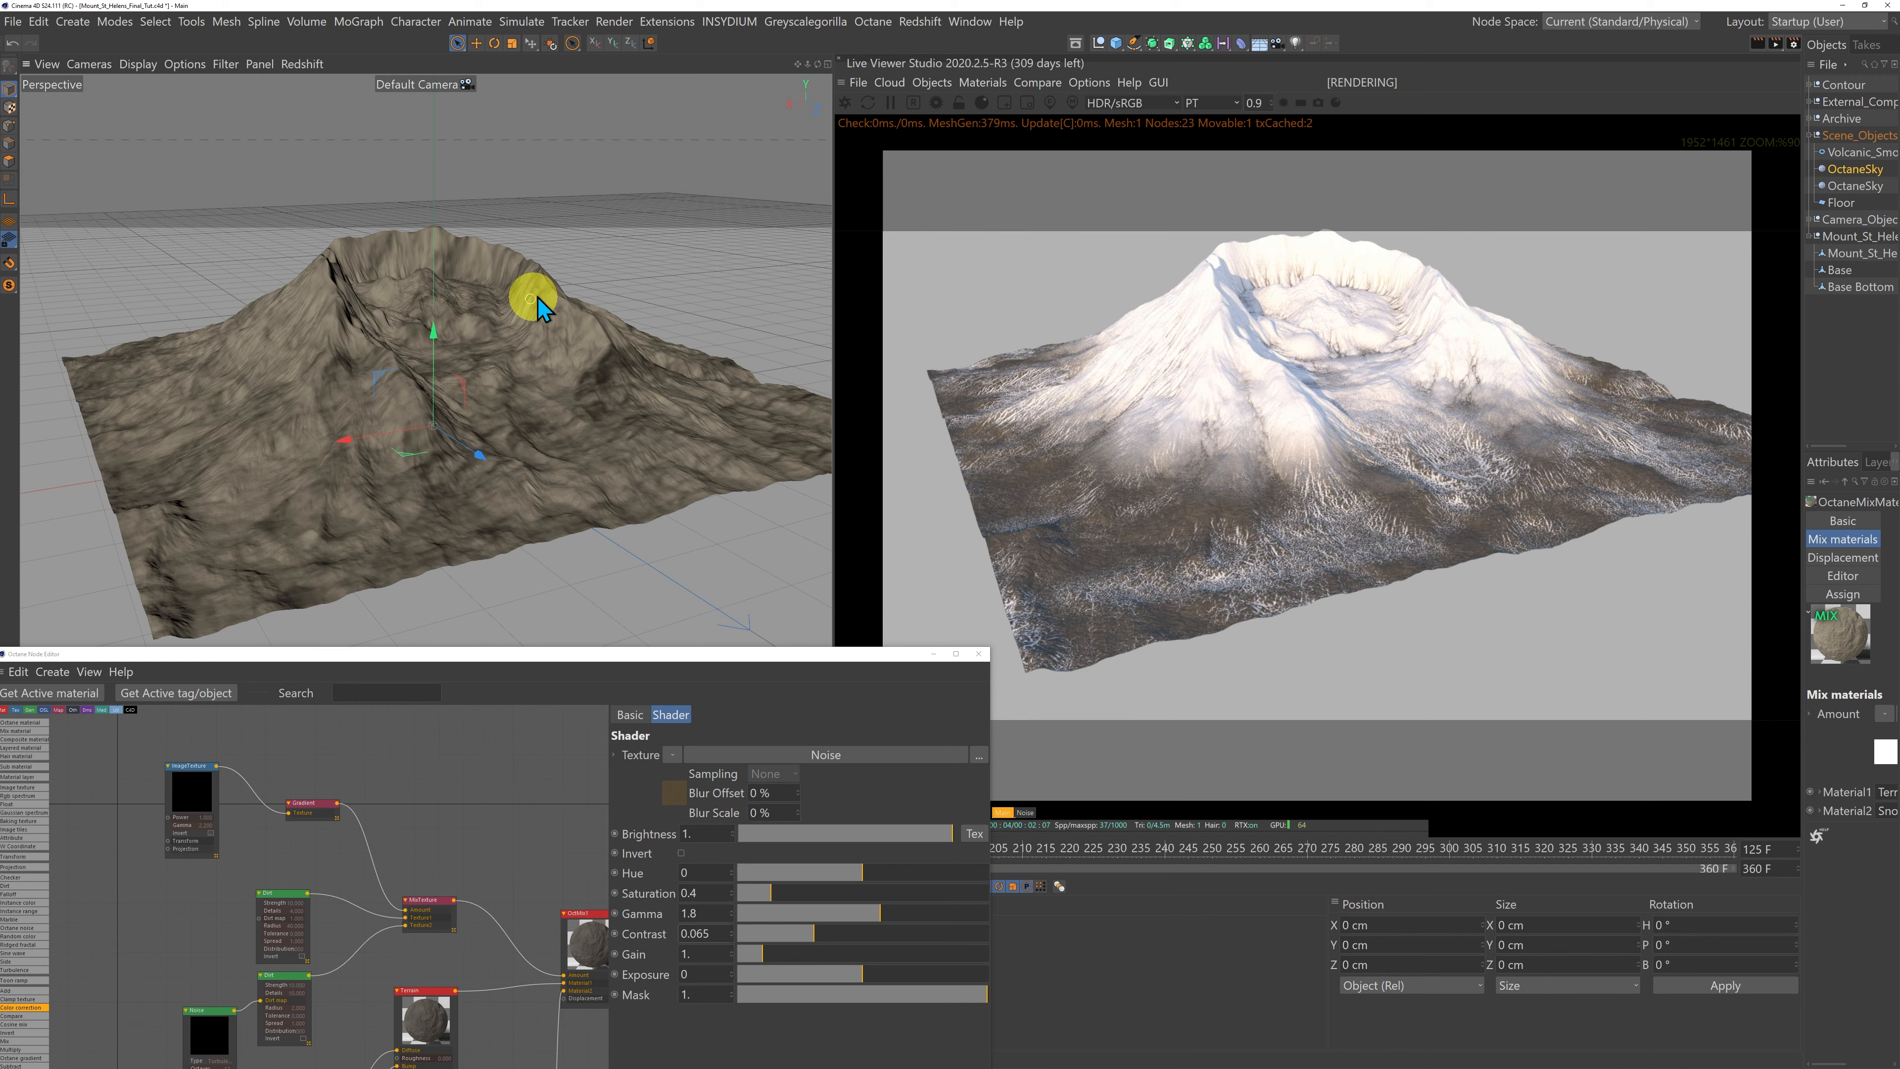
drag(818, 66, 828, 539)
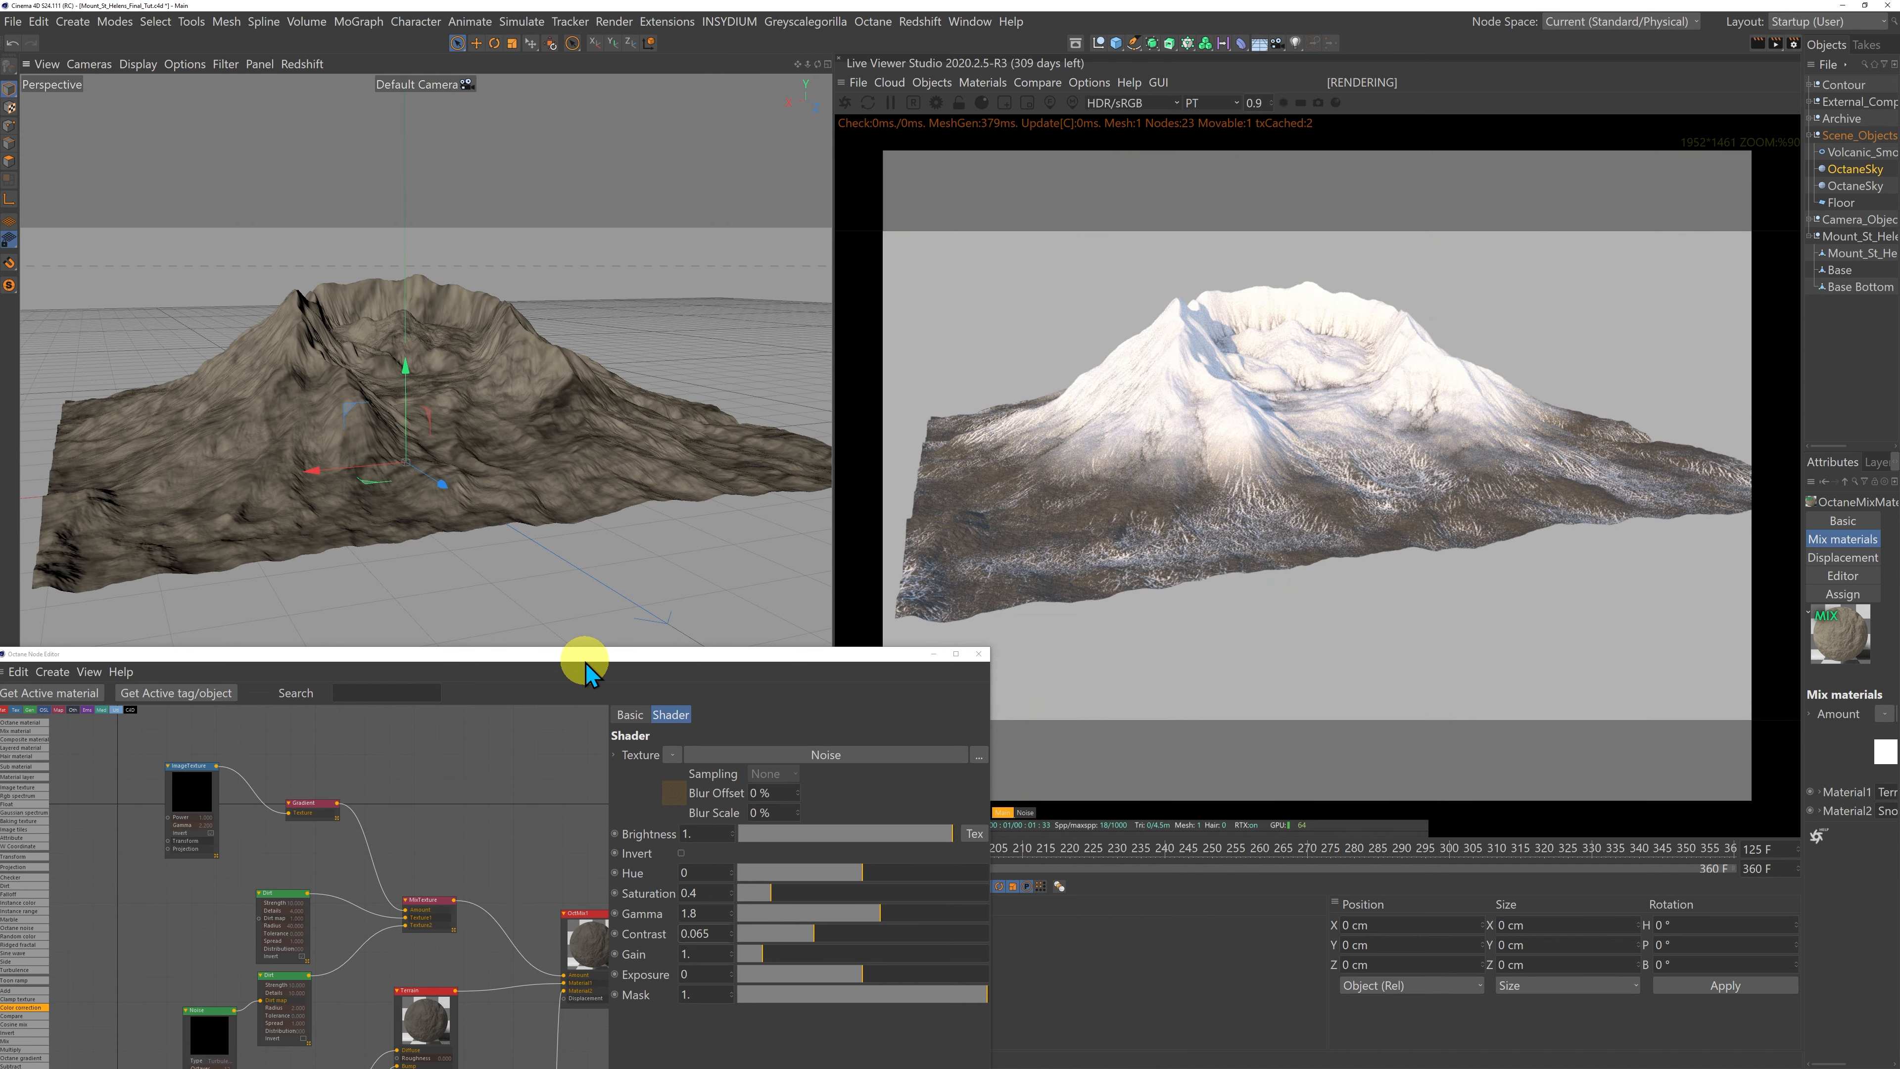
drag(586, 663, 603, 135)
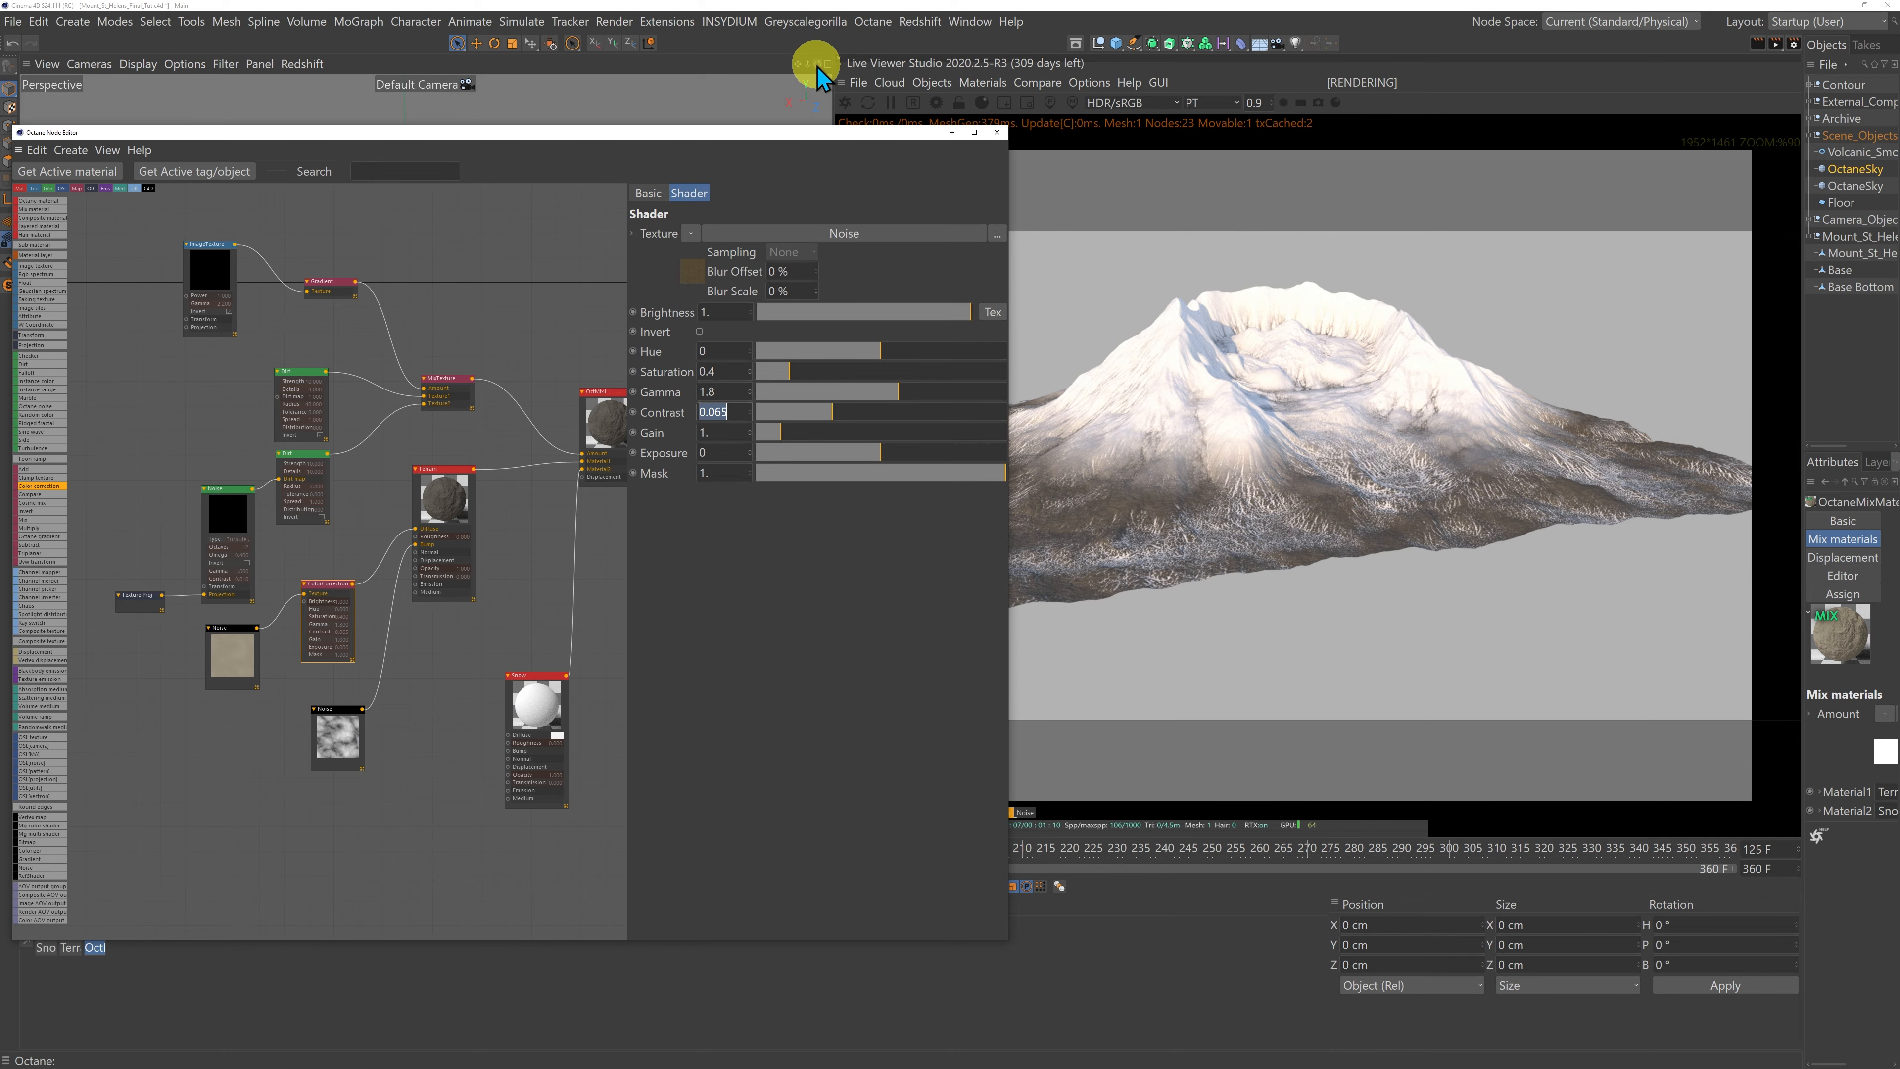
drag(808, 66, 831, 534)
drag(794, 59, 802, 479)
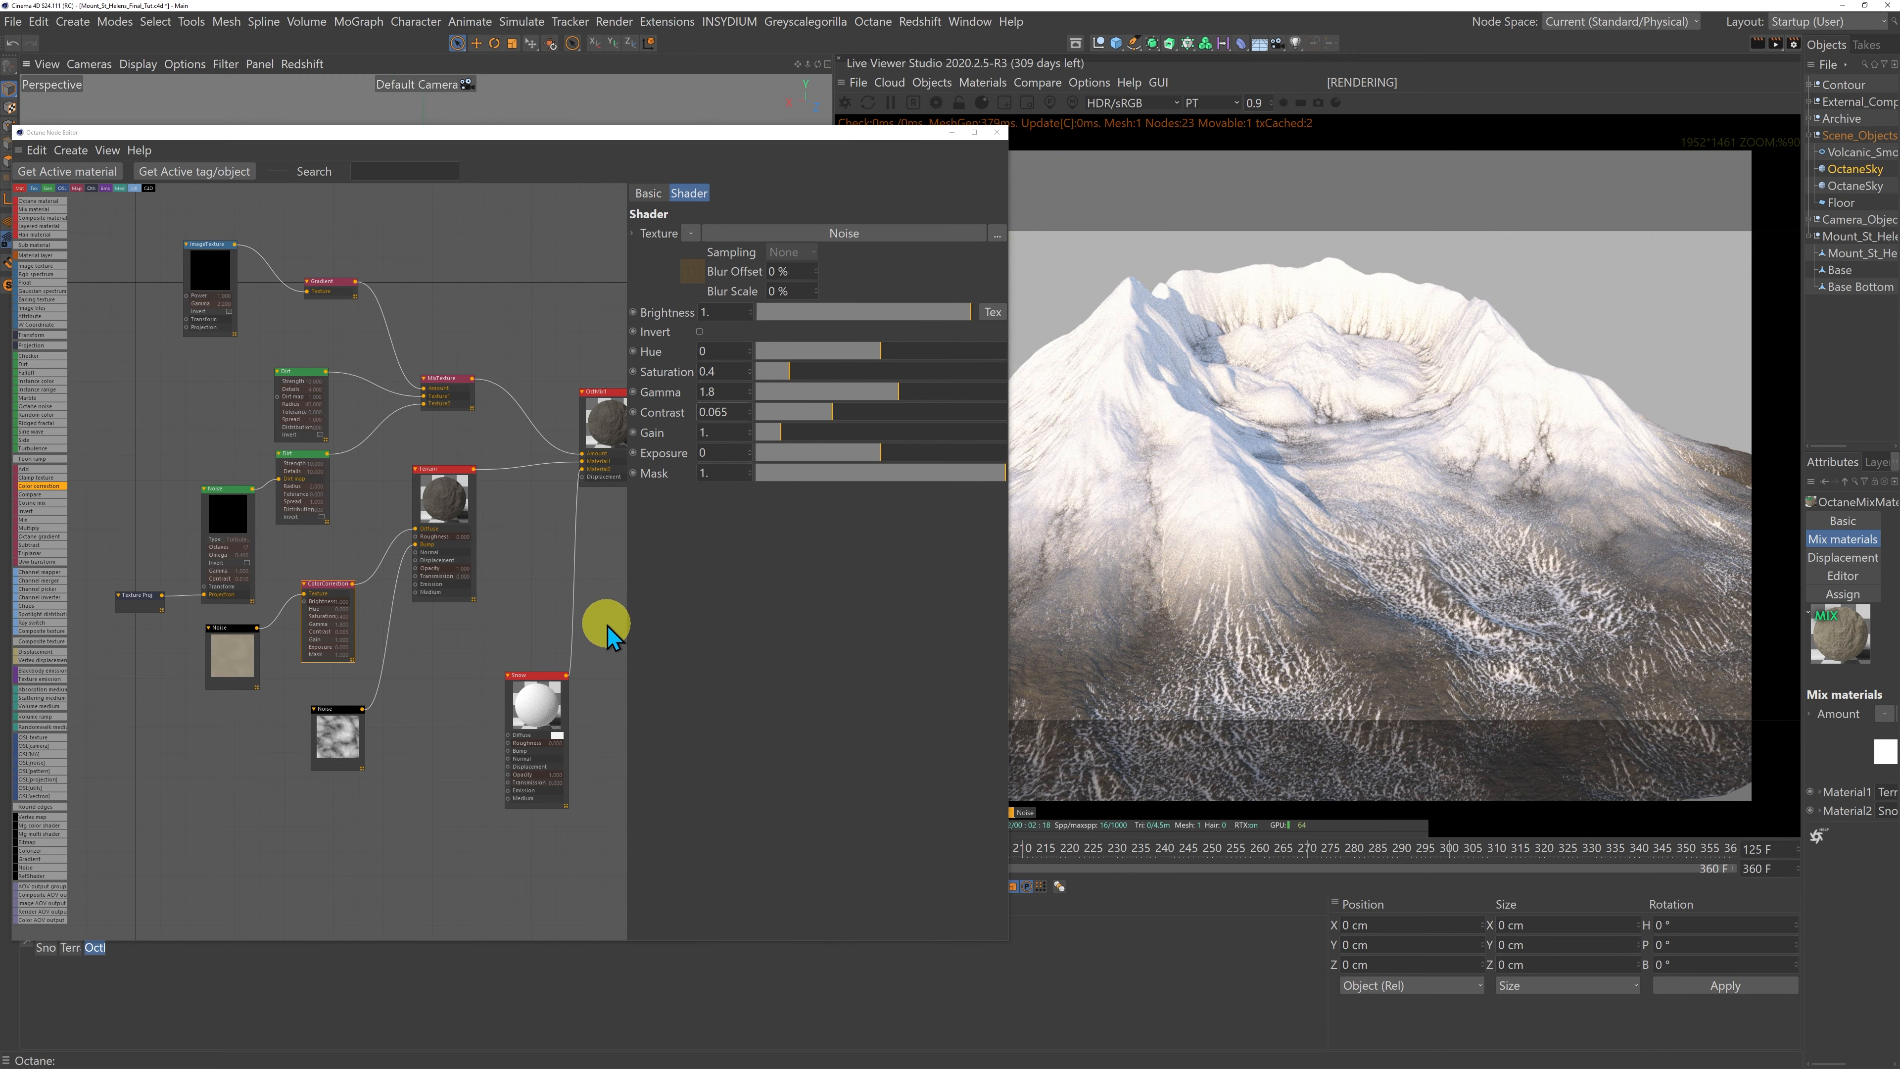
Step: Move the upper Dirt node clear of the lower one and reduce its Strength to about 6.21 and its Radius to about 37.5 cm
click(297, 383)
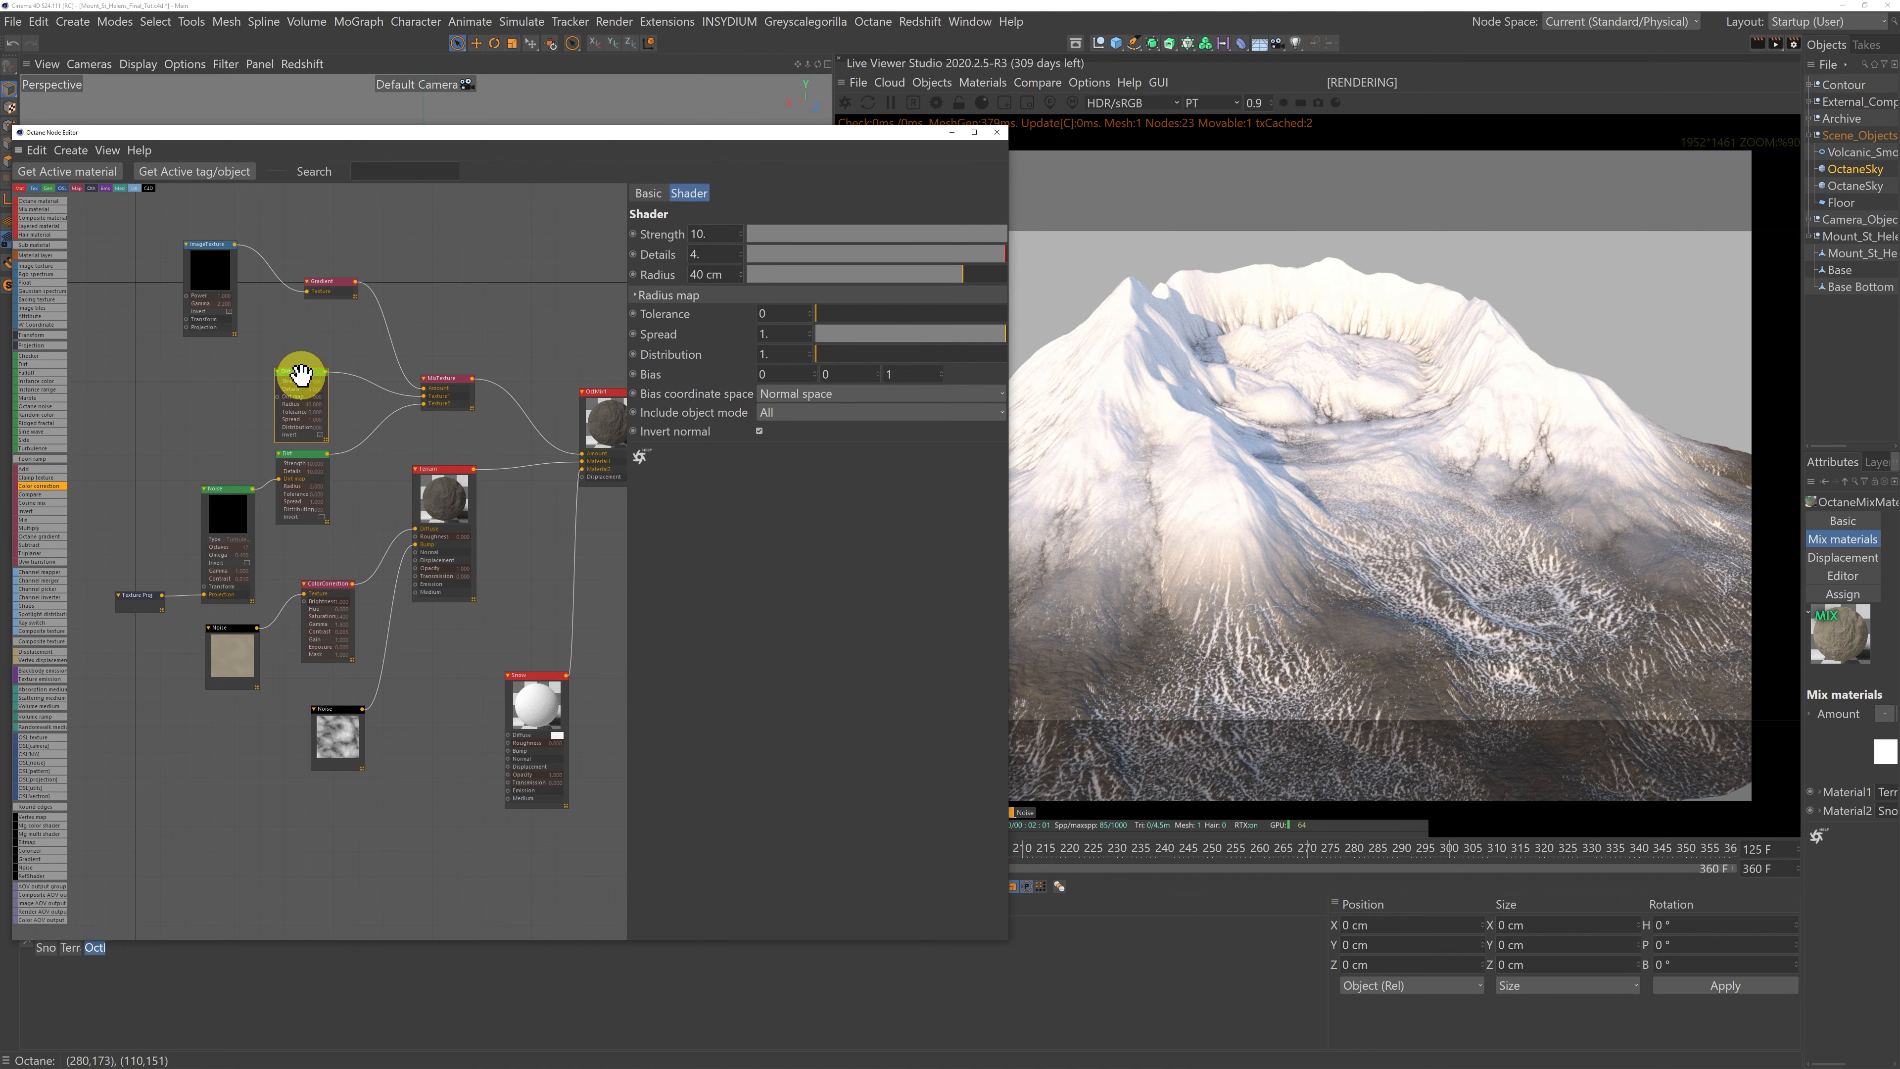
drag(302, 374, 299, 345)
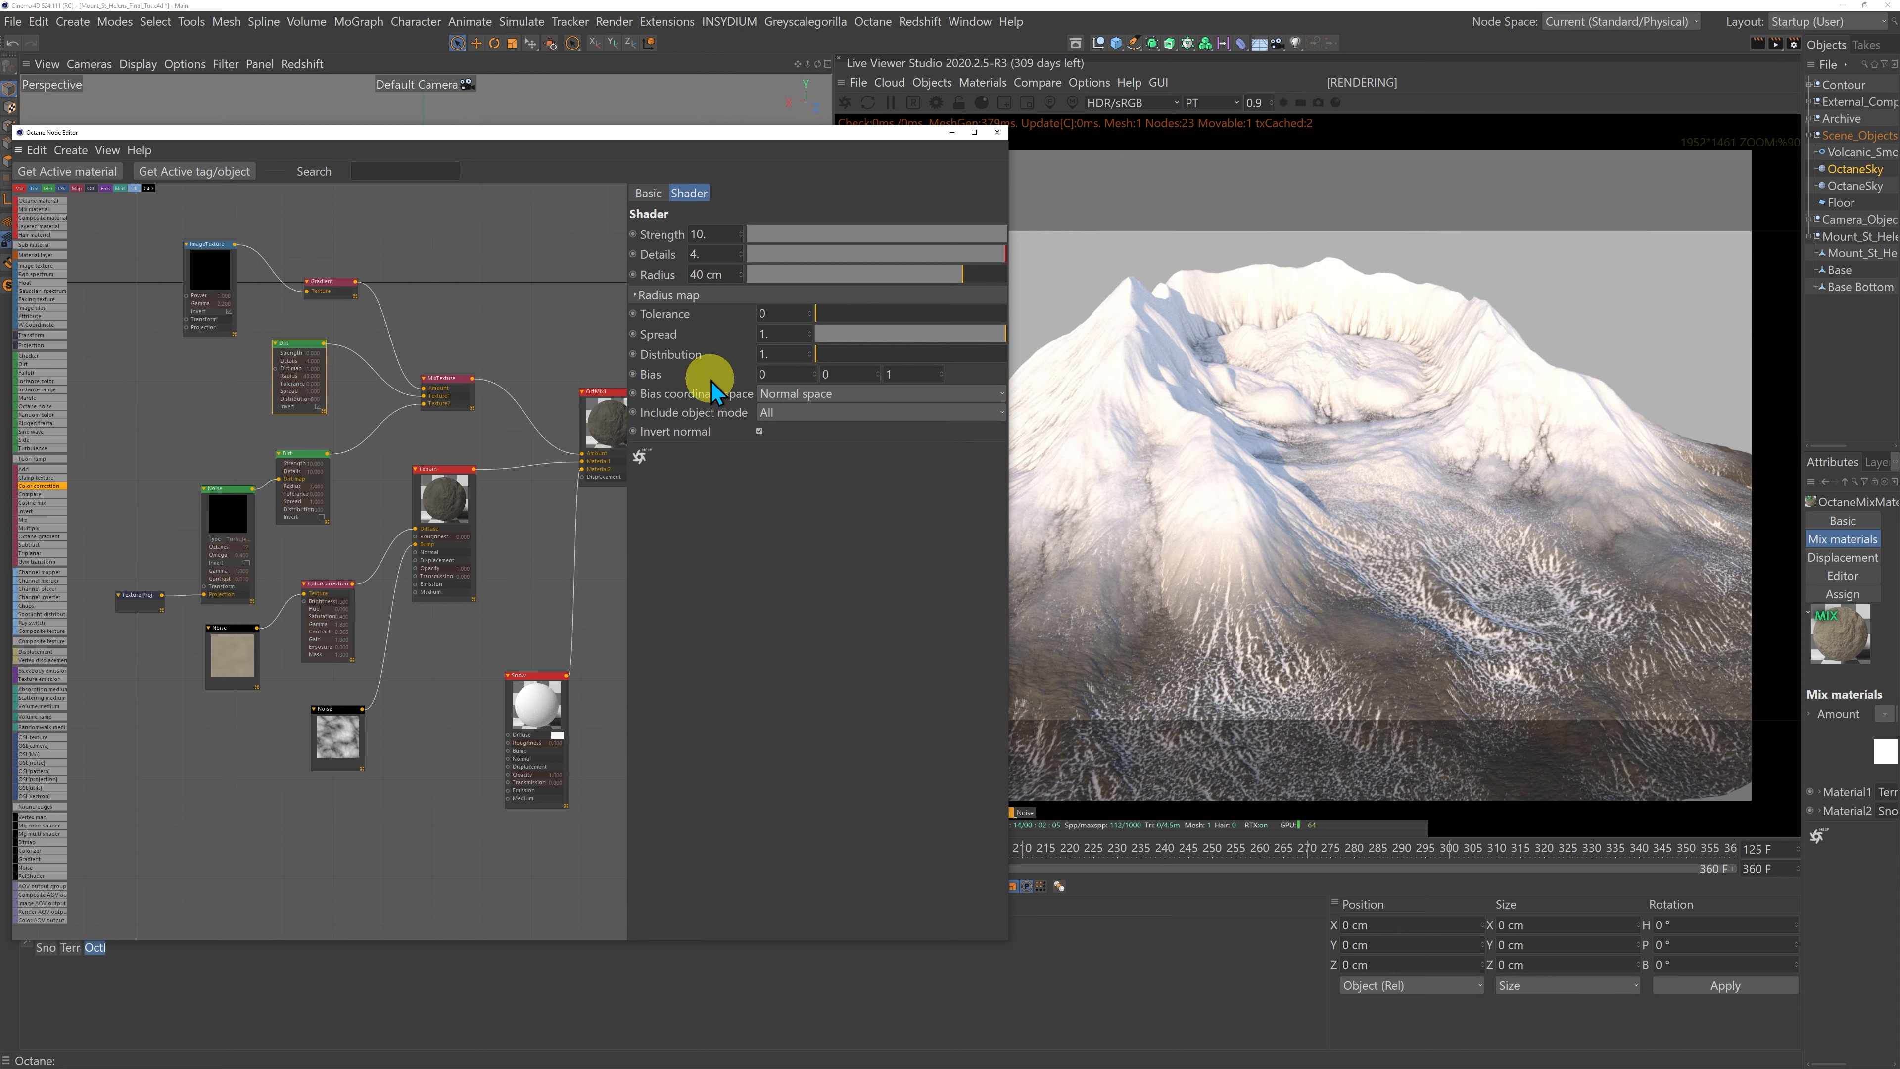
click(992, 233)
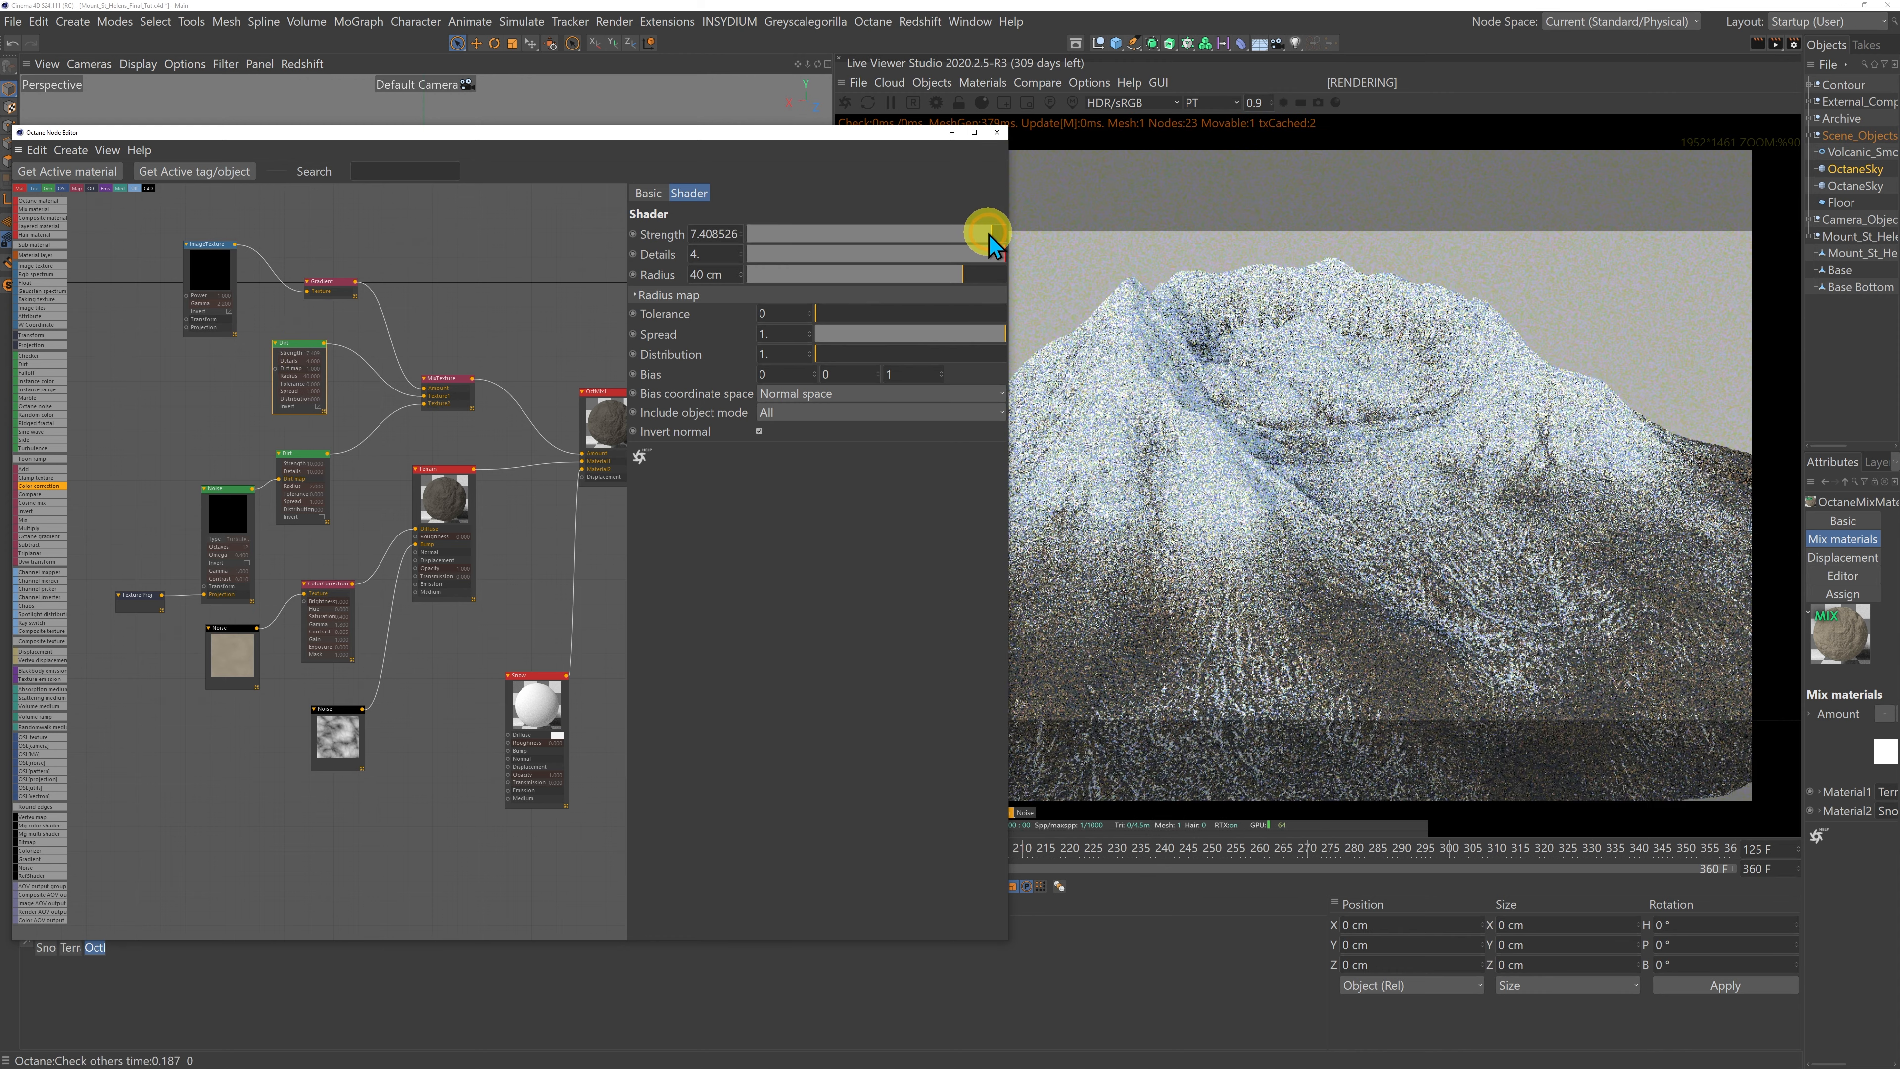
drag(993, 233, 976, 234)
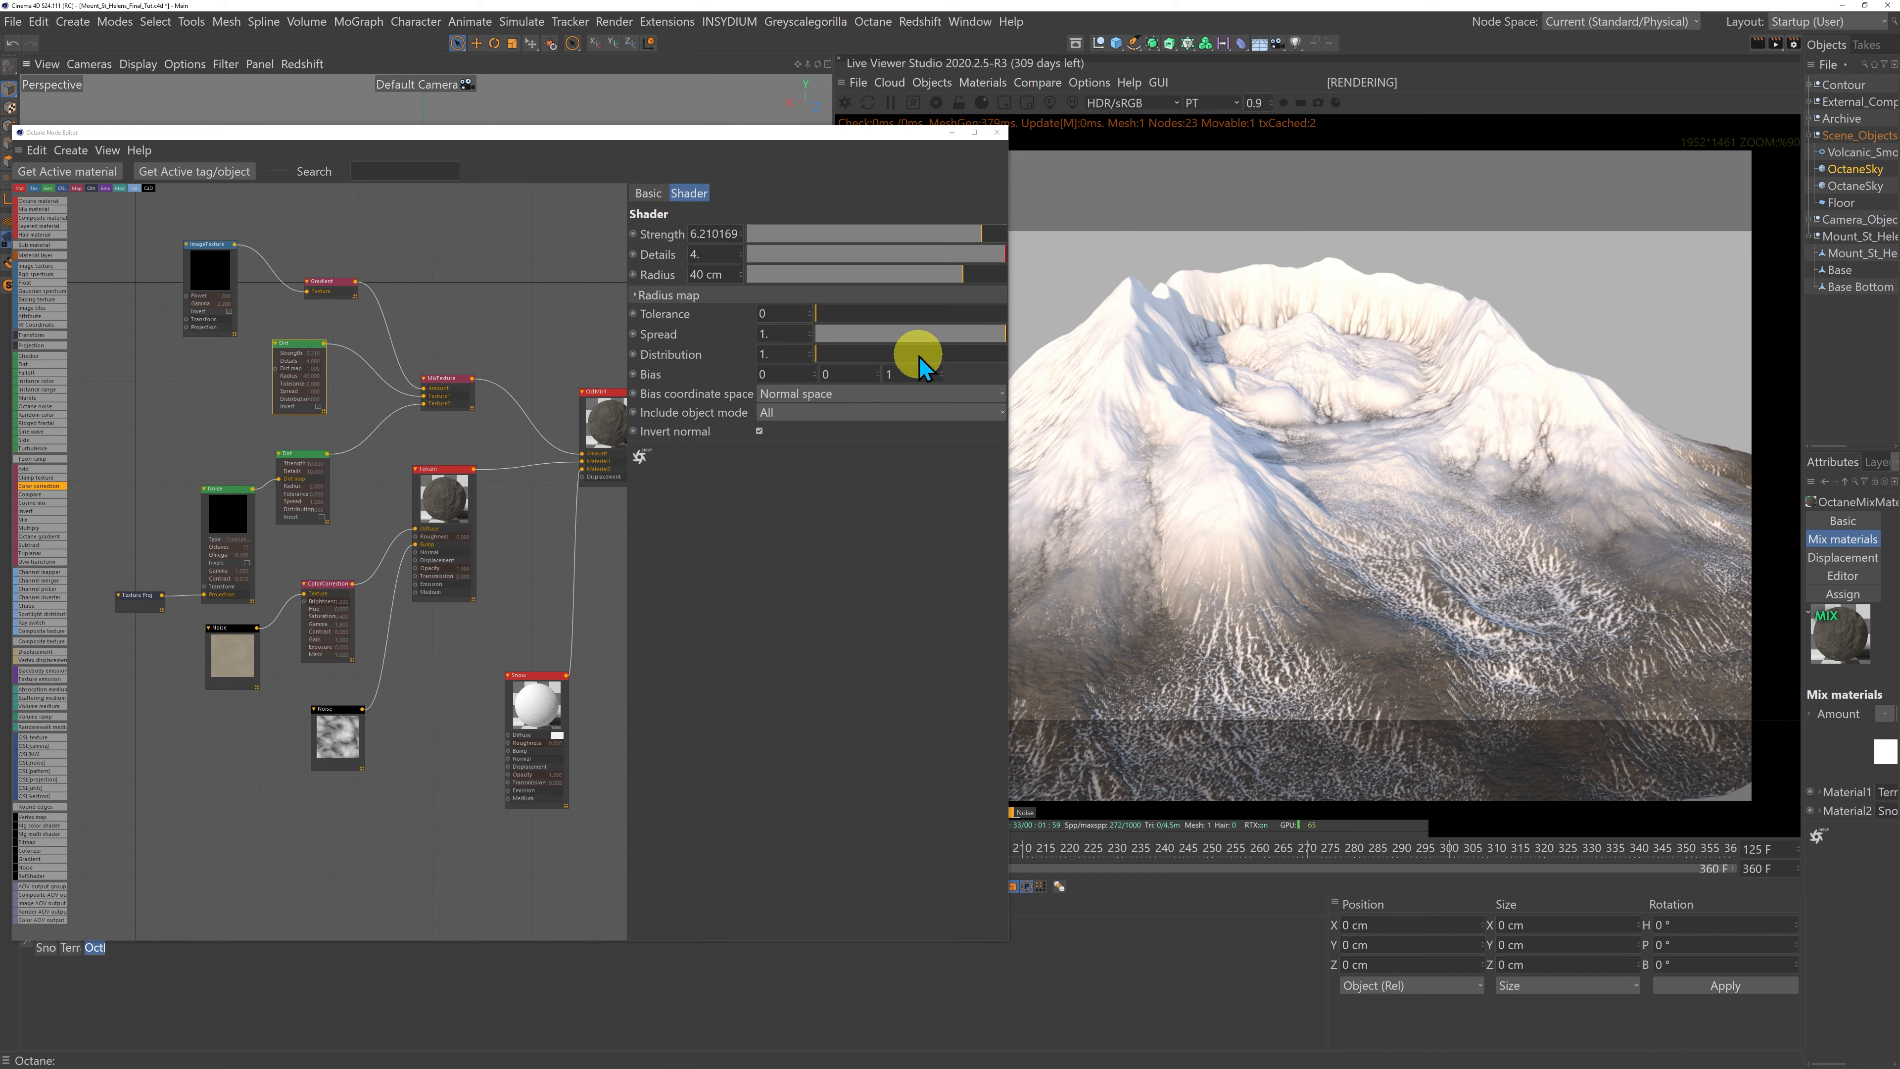
click(959, 278)
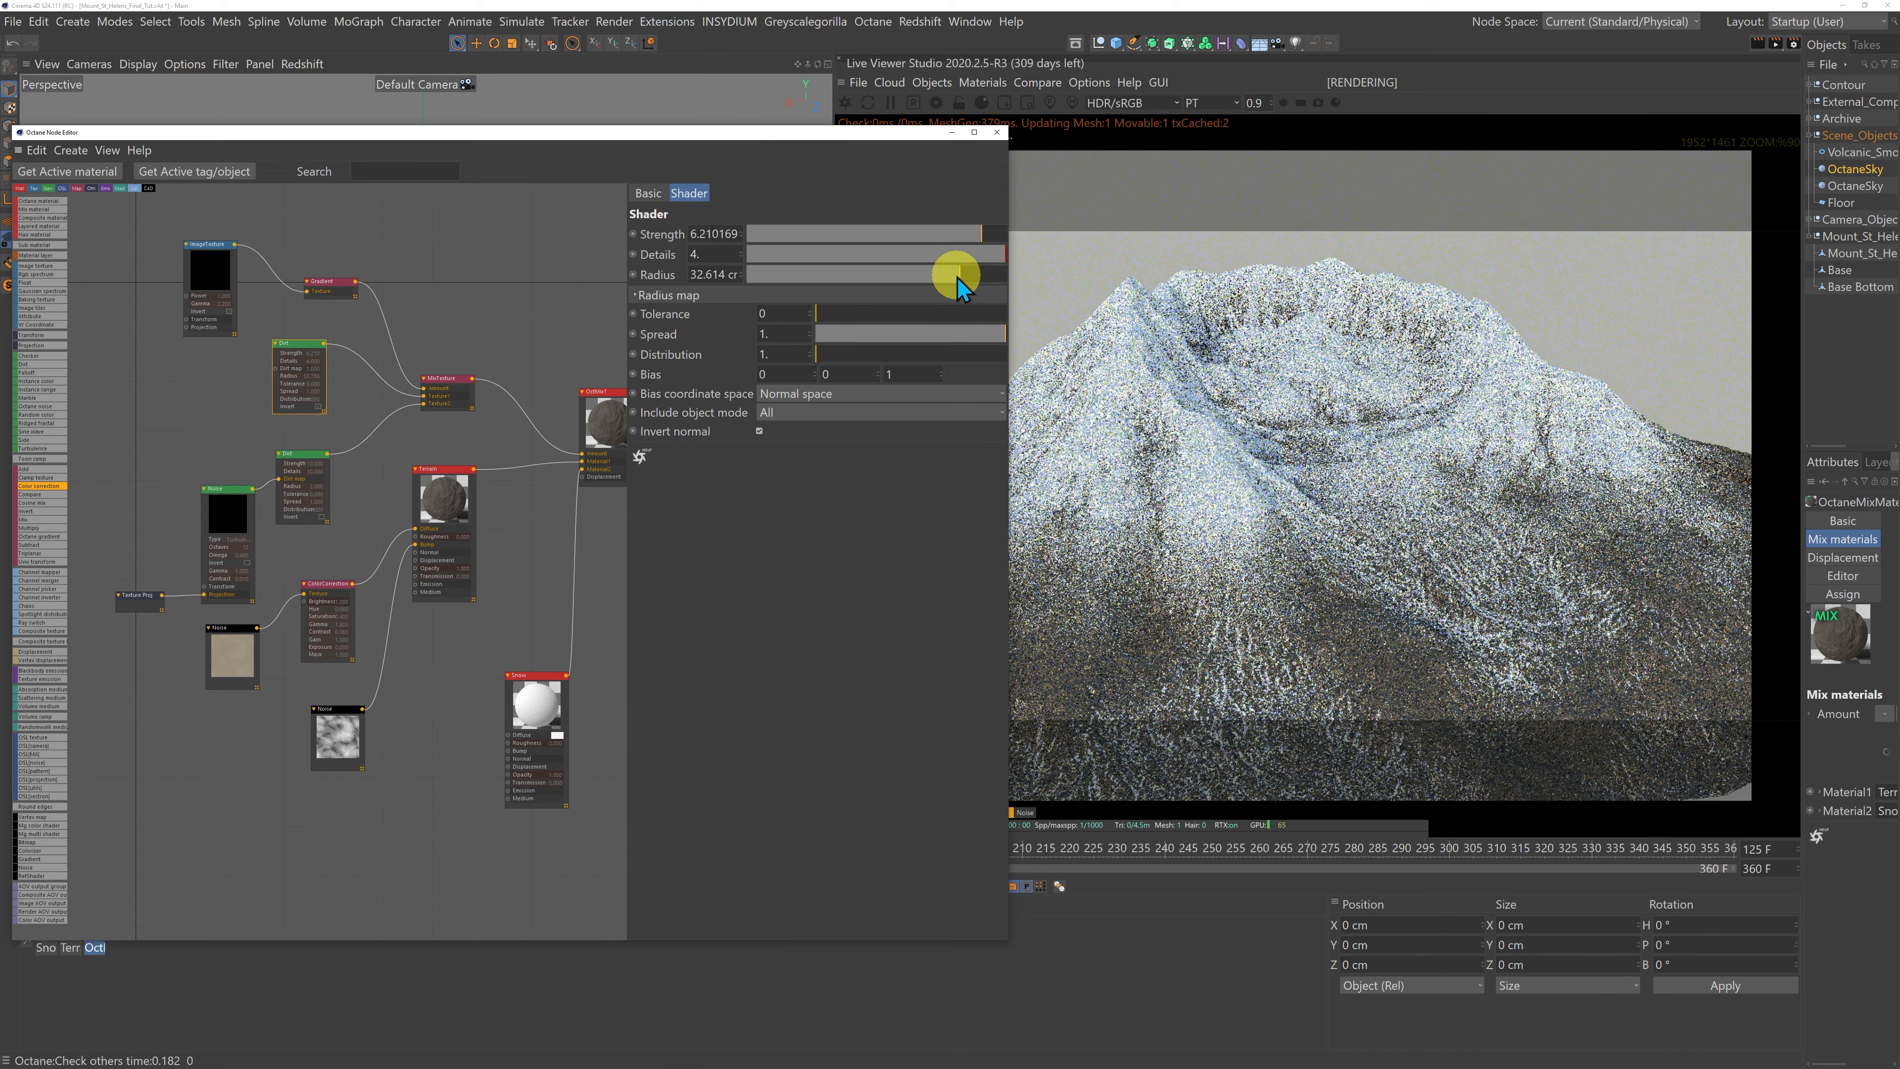
drag(956, 278, 959, 277)
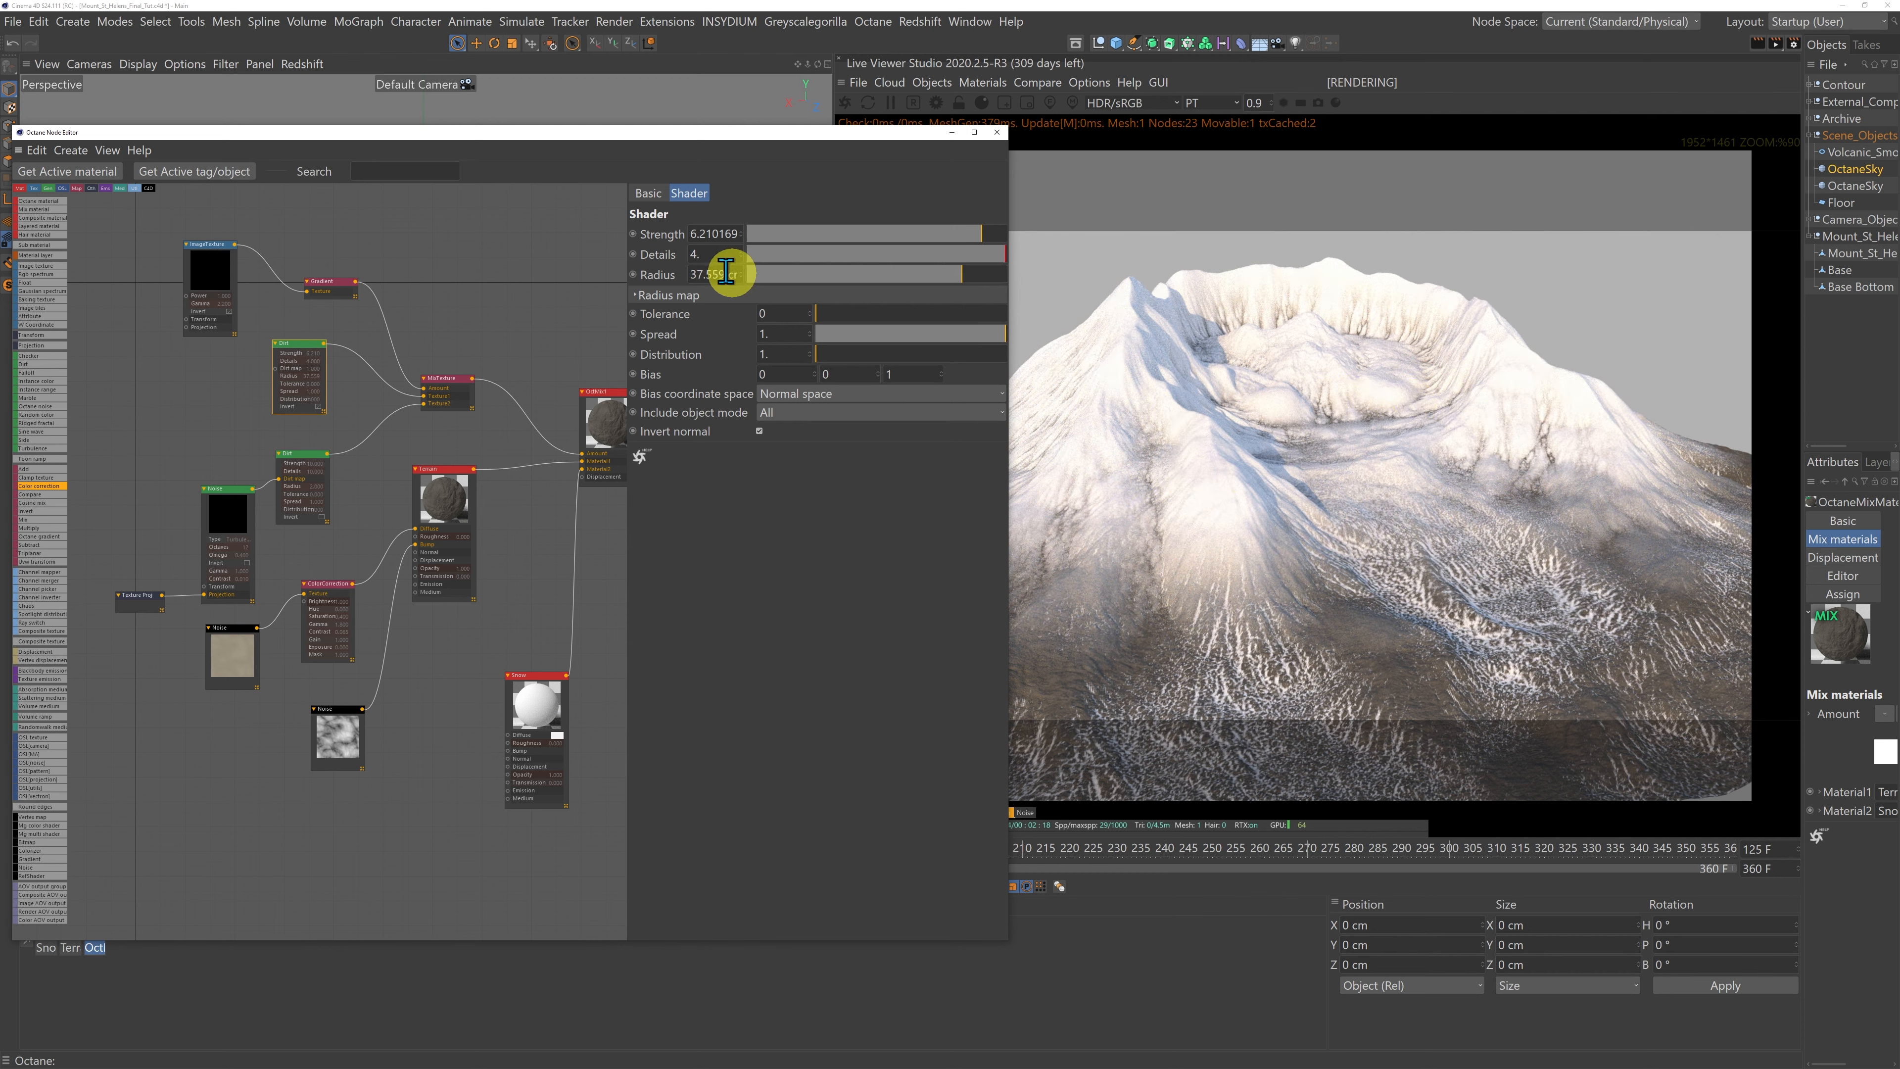
Step: Set the upper Dirt node's Details to 4.5
key(Return)
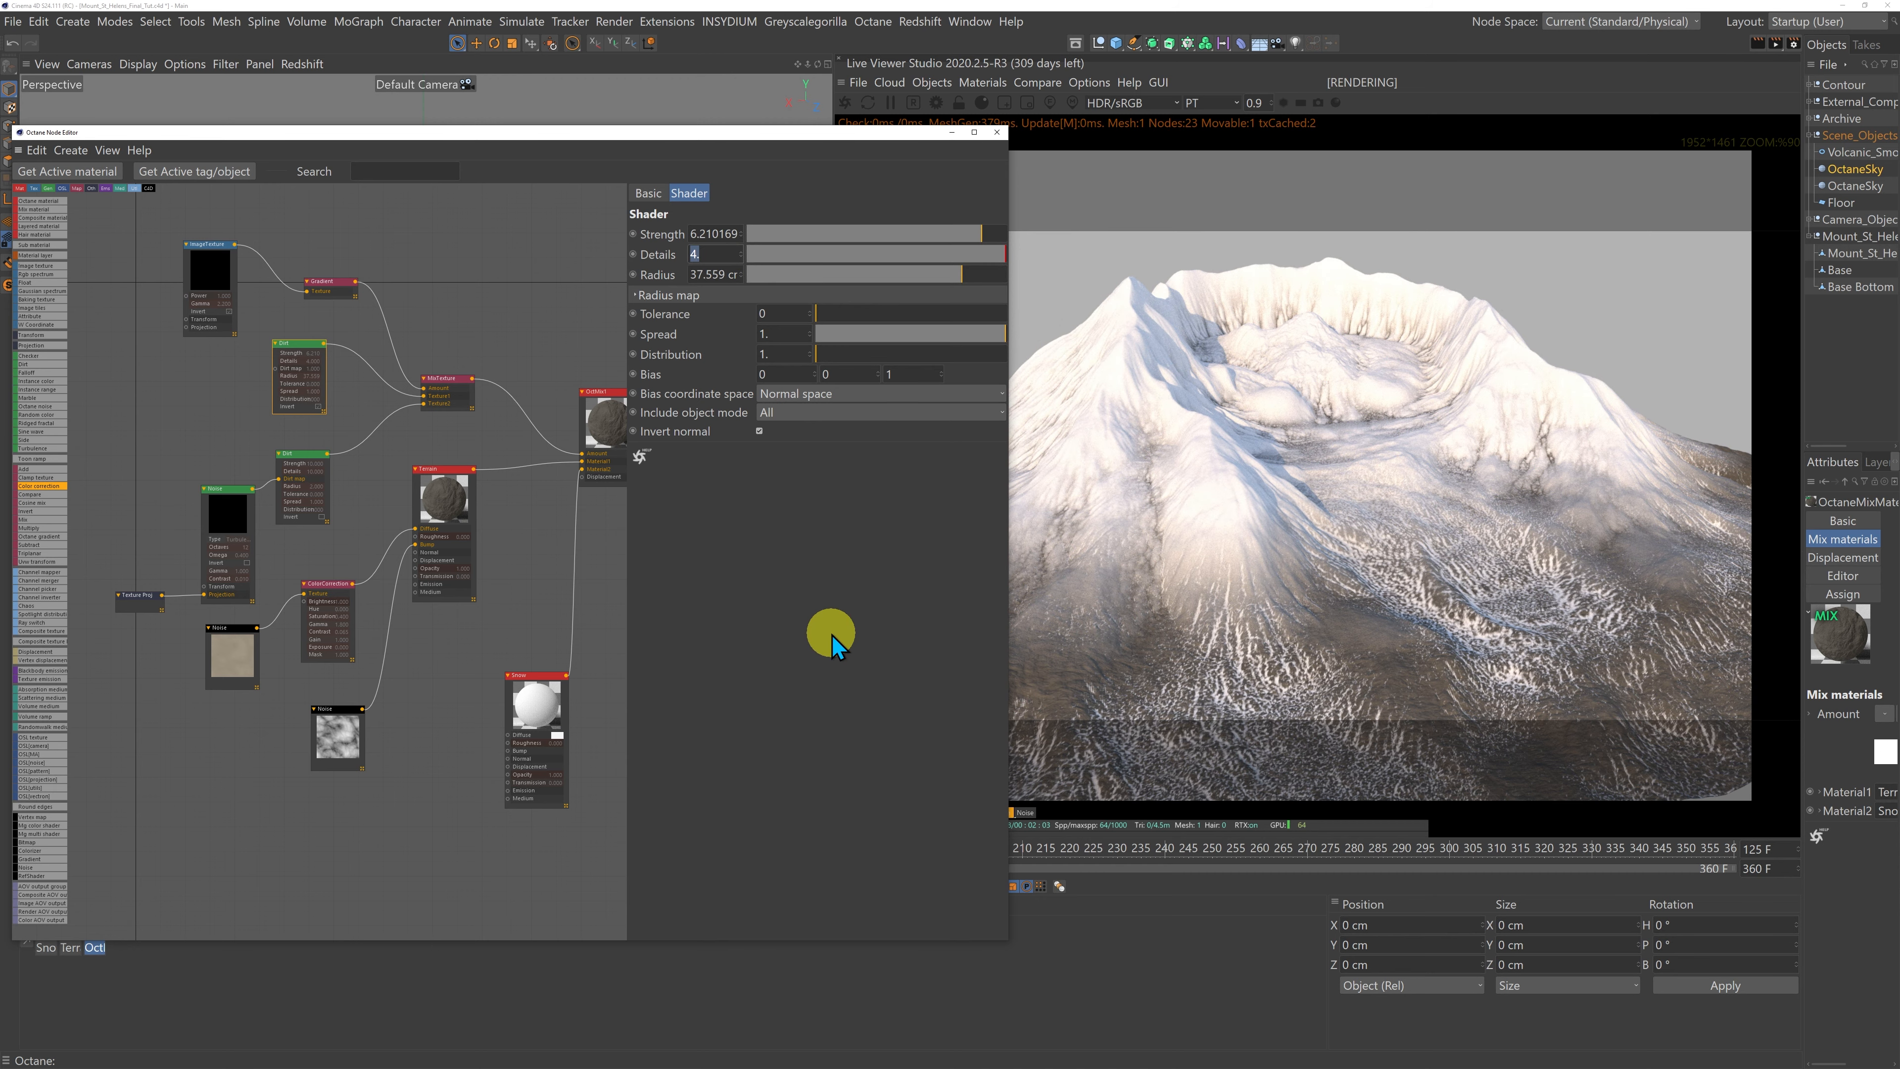
key(Return)
drag(659, 135, 556, 142)
drag(807, 67, 891, 74)
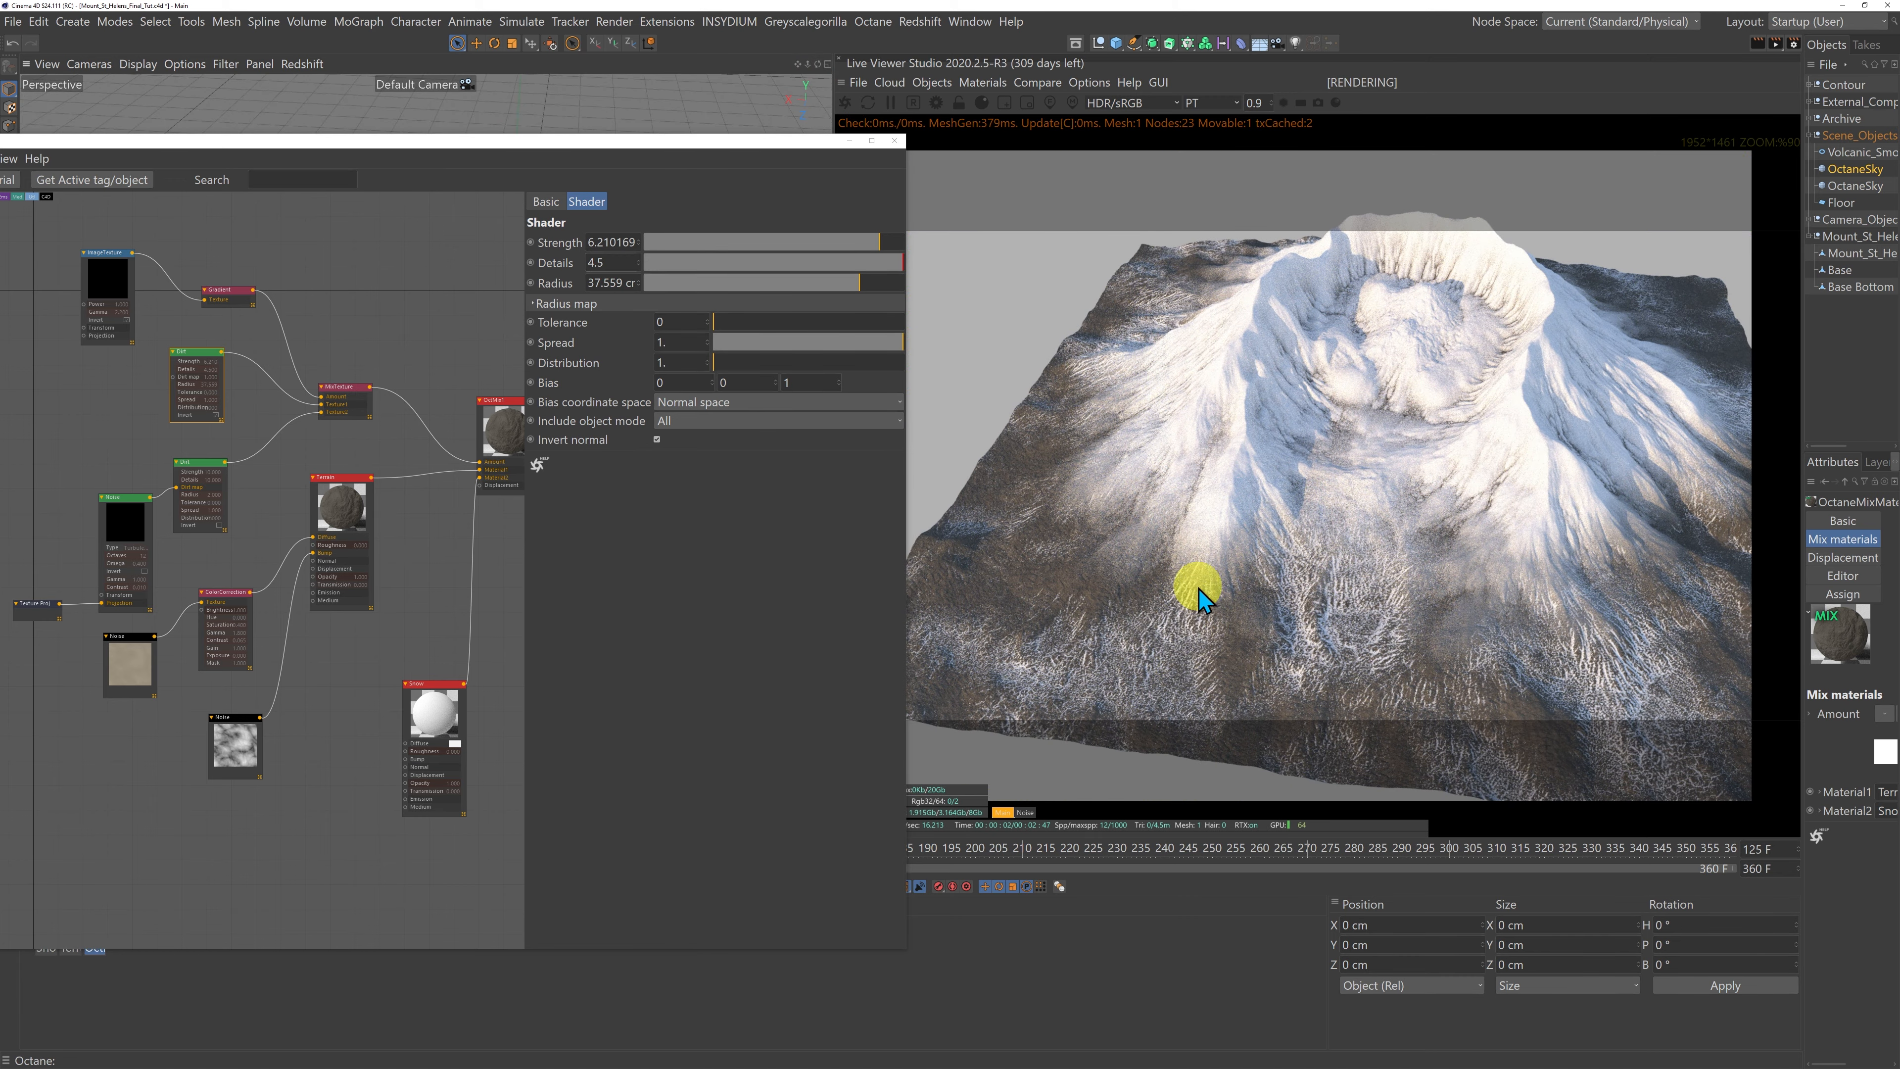
Step: Set the lower Dirt node's Strength to about 6.04, its Radius to 2.2 cm and its Details to 8
click(200, 476)
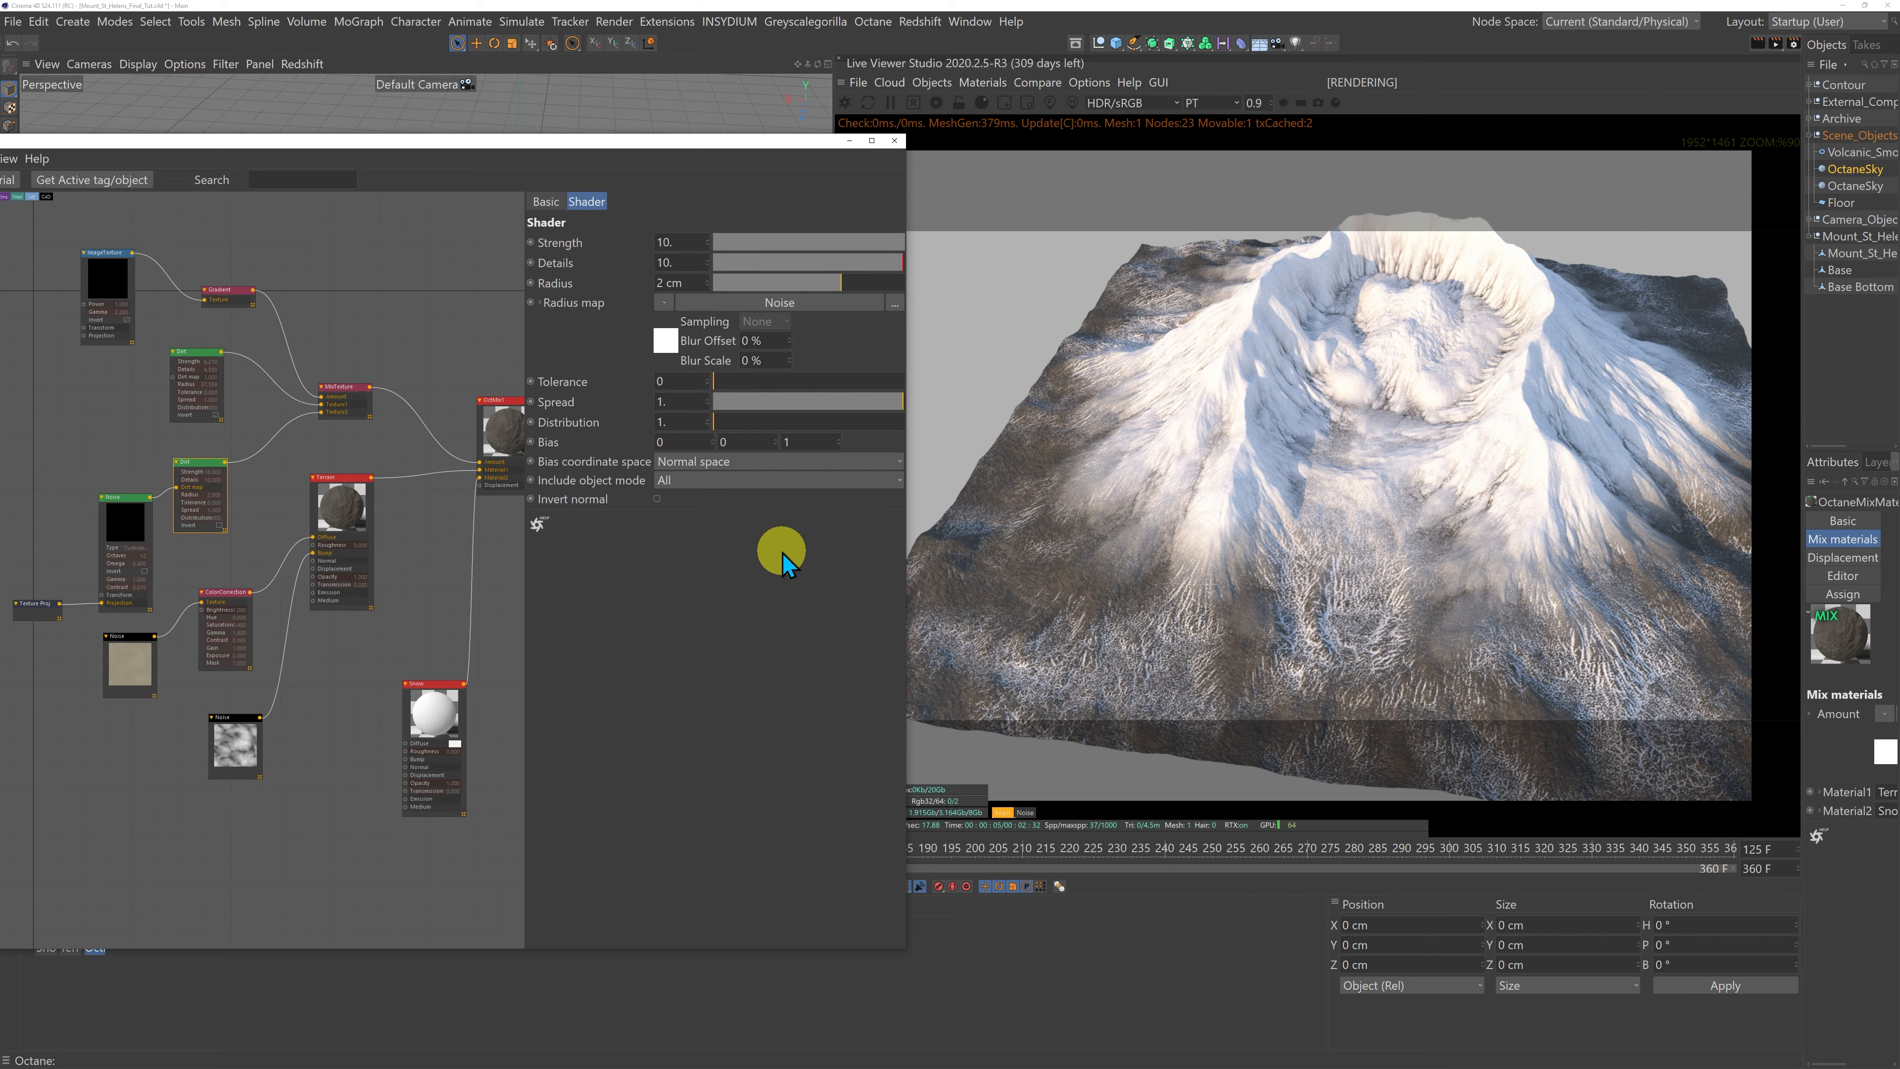
drag(903, 247, 884, 247)
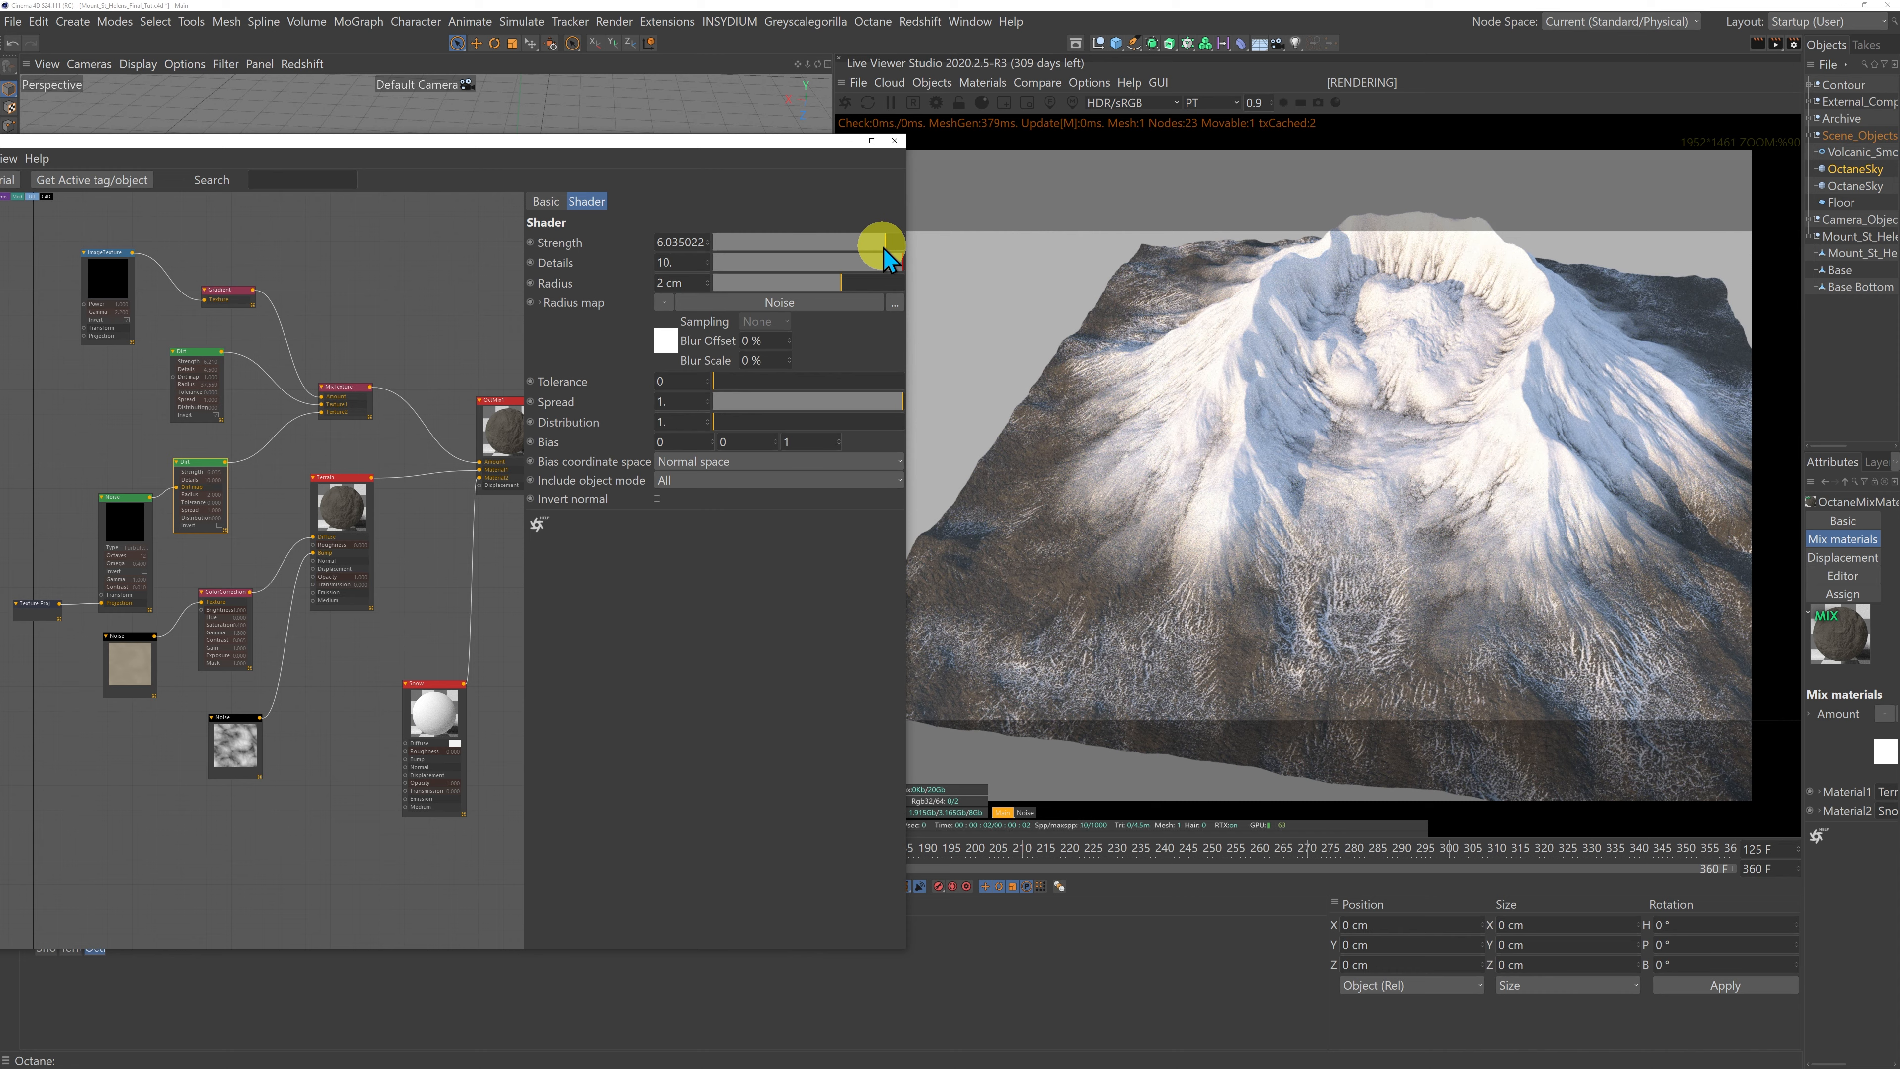
drag(704, 281, 634, 284)
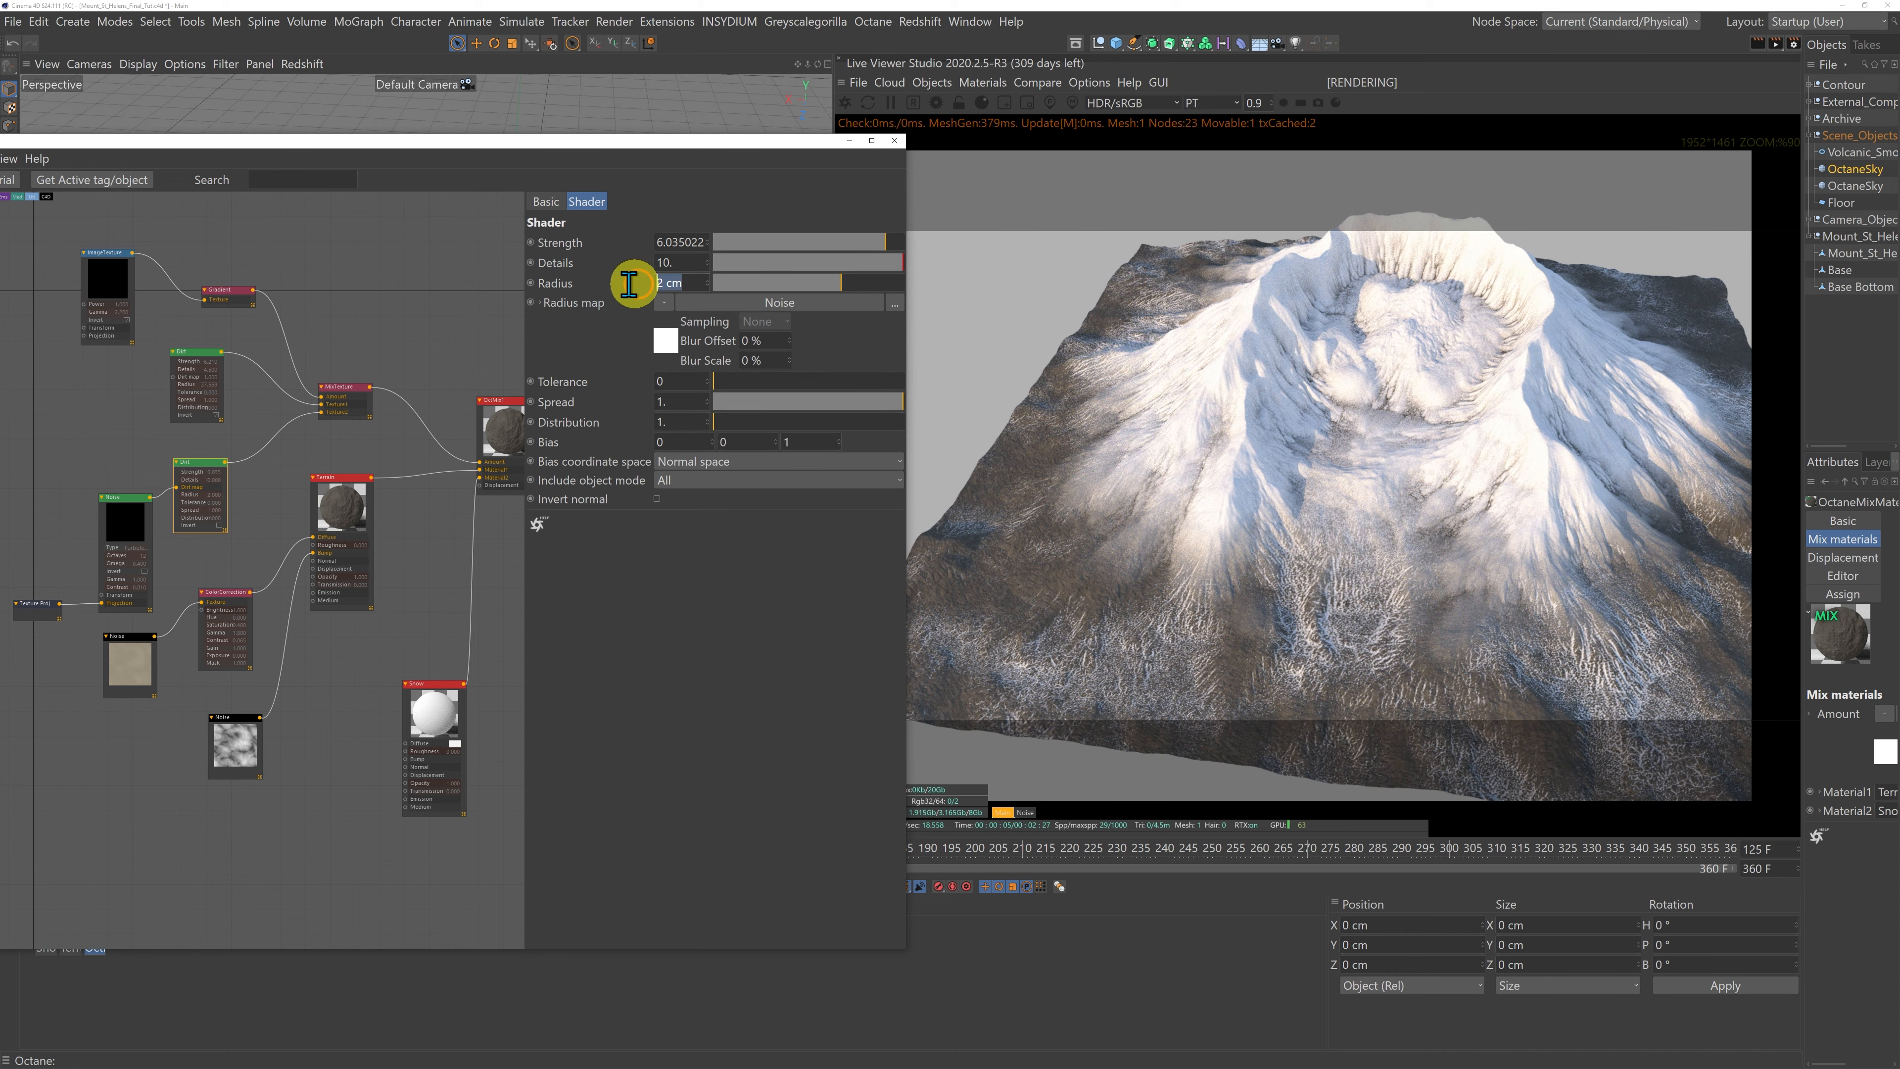
text(2.2)
click(762, 577)
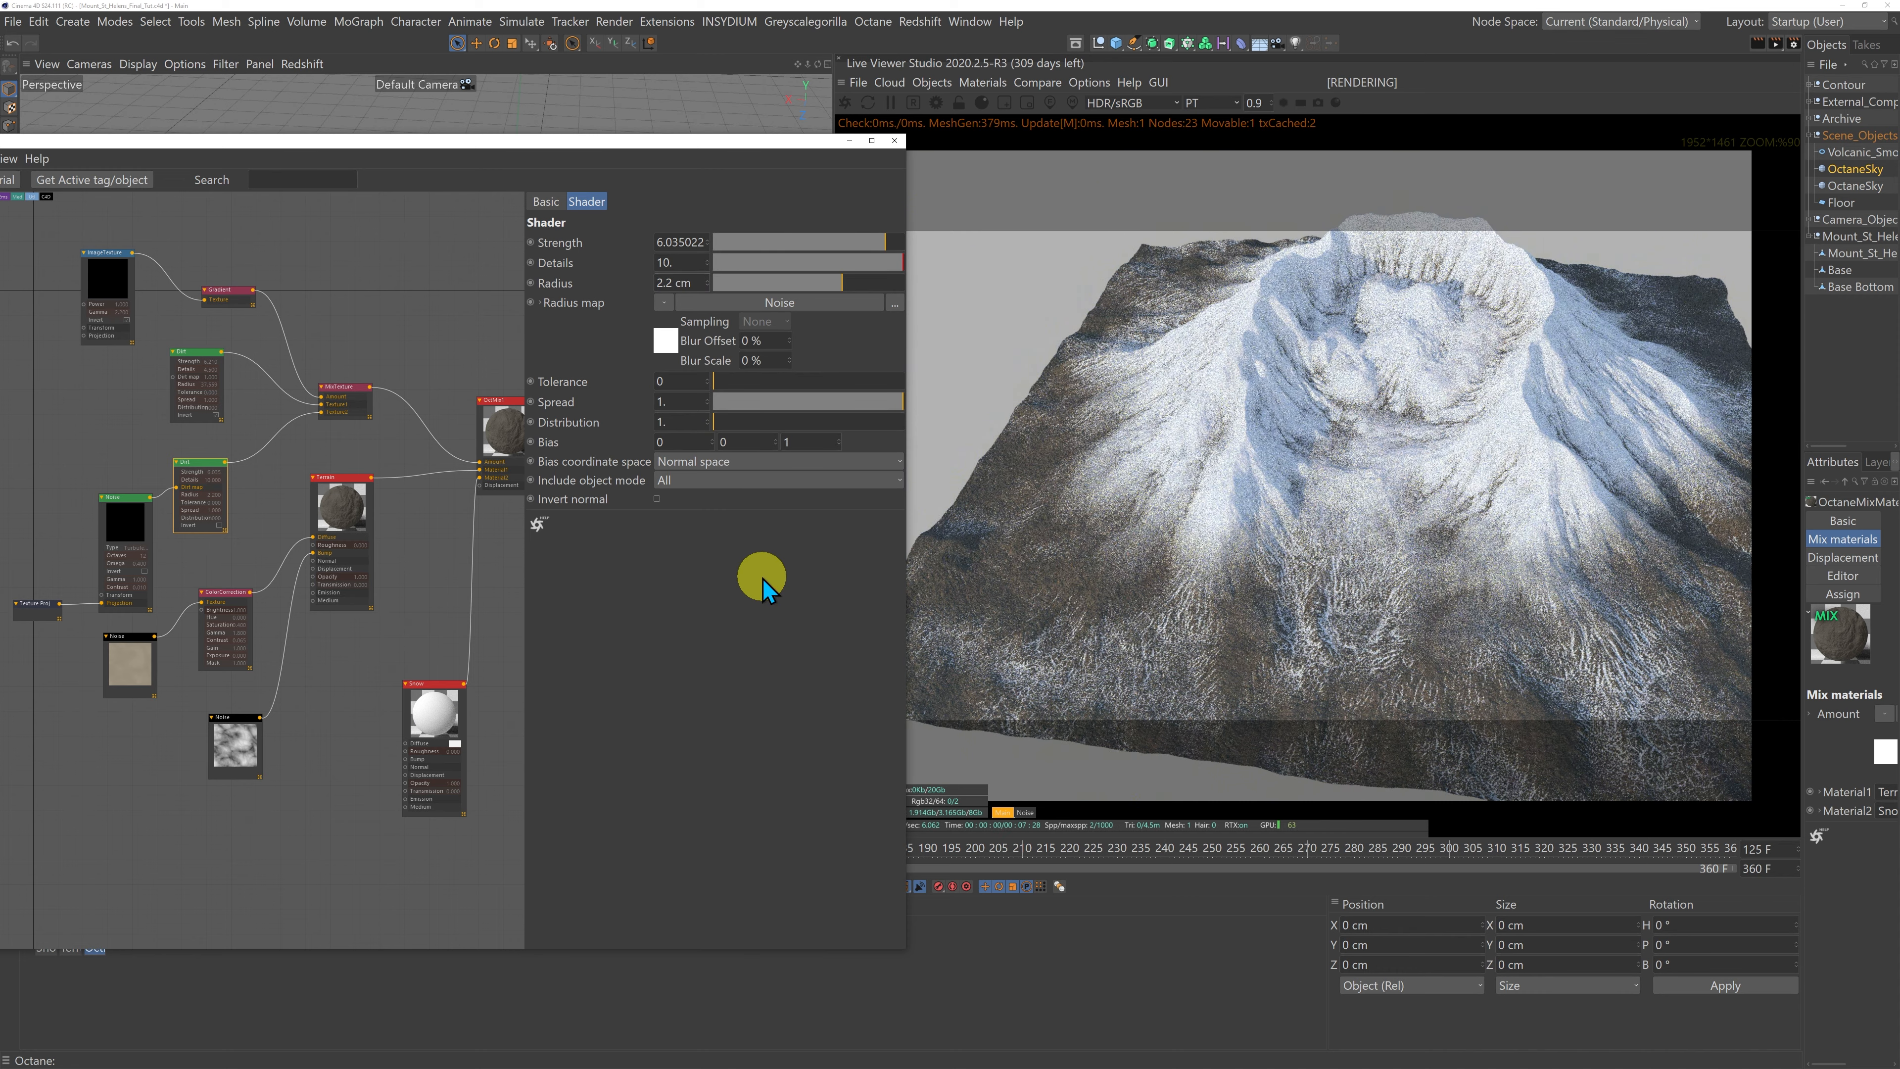
click(652, 260)
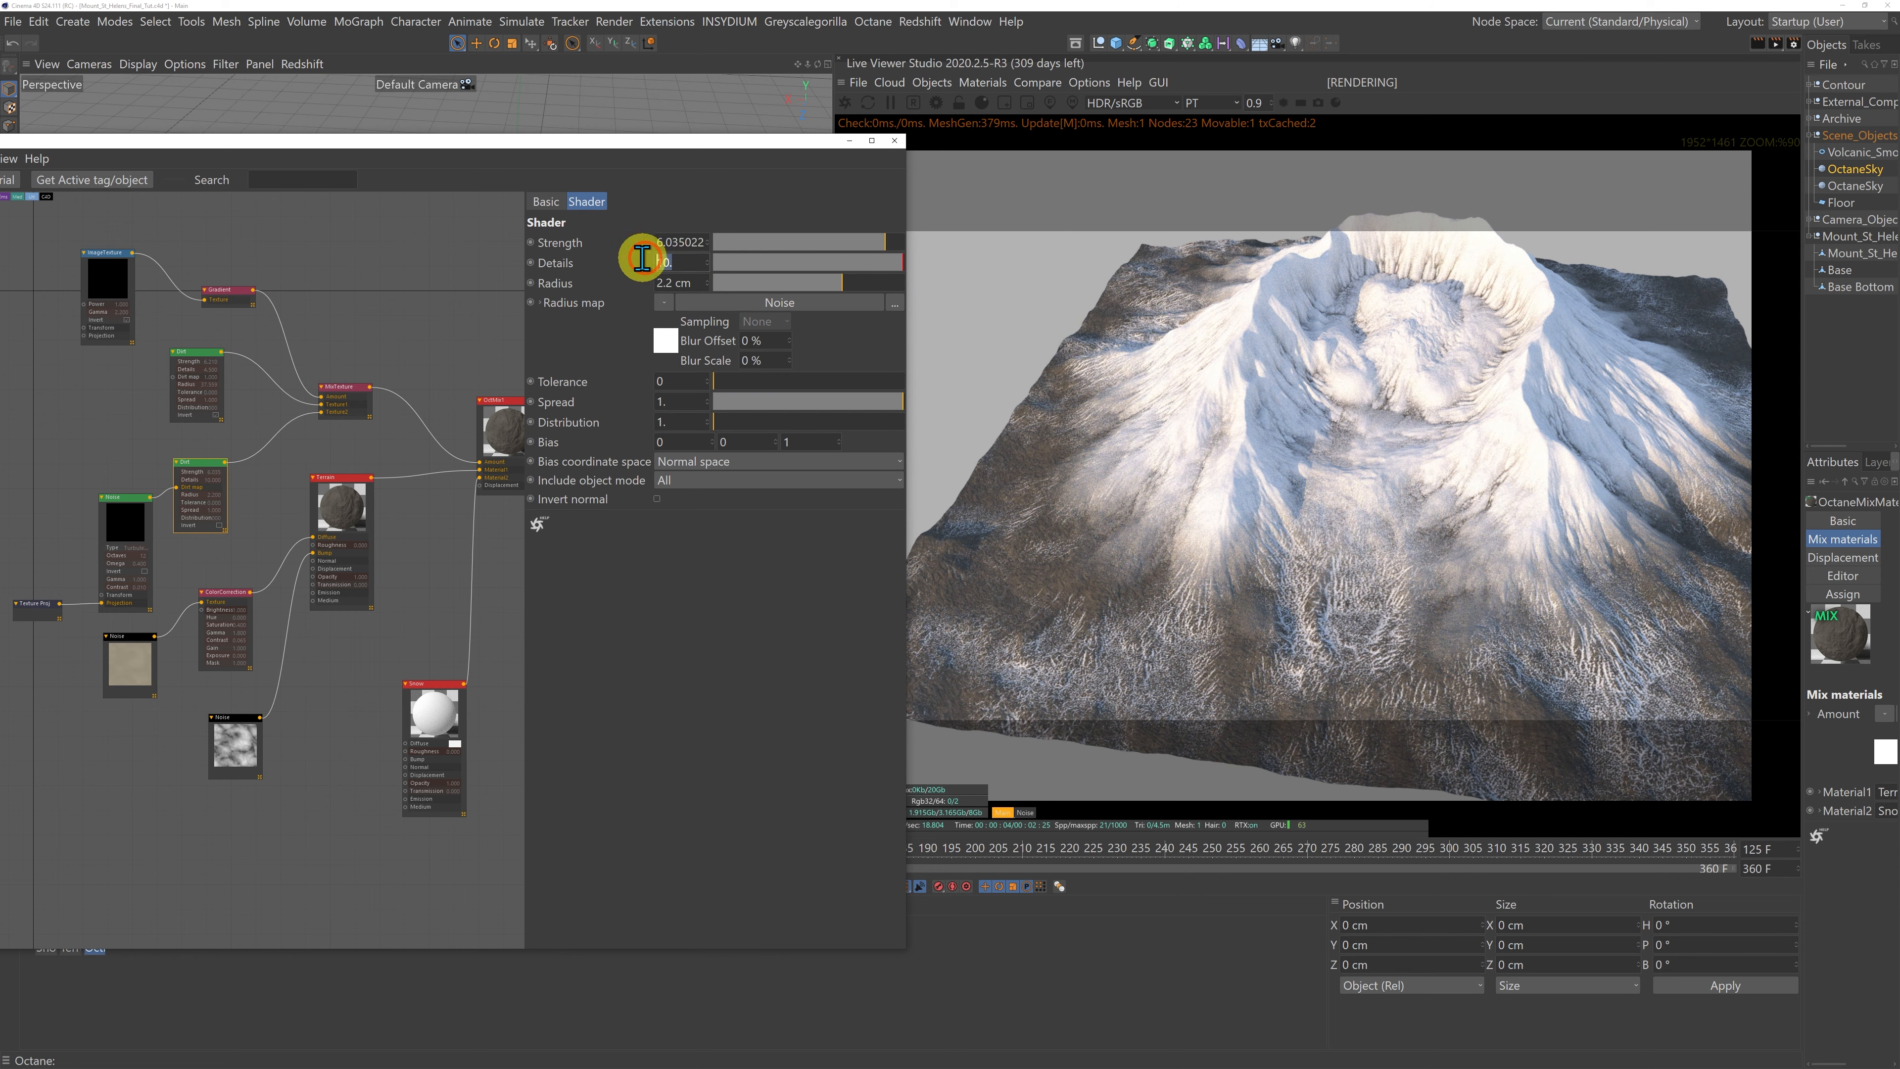
text(8)
key(Return)
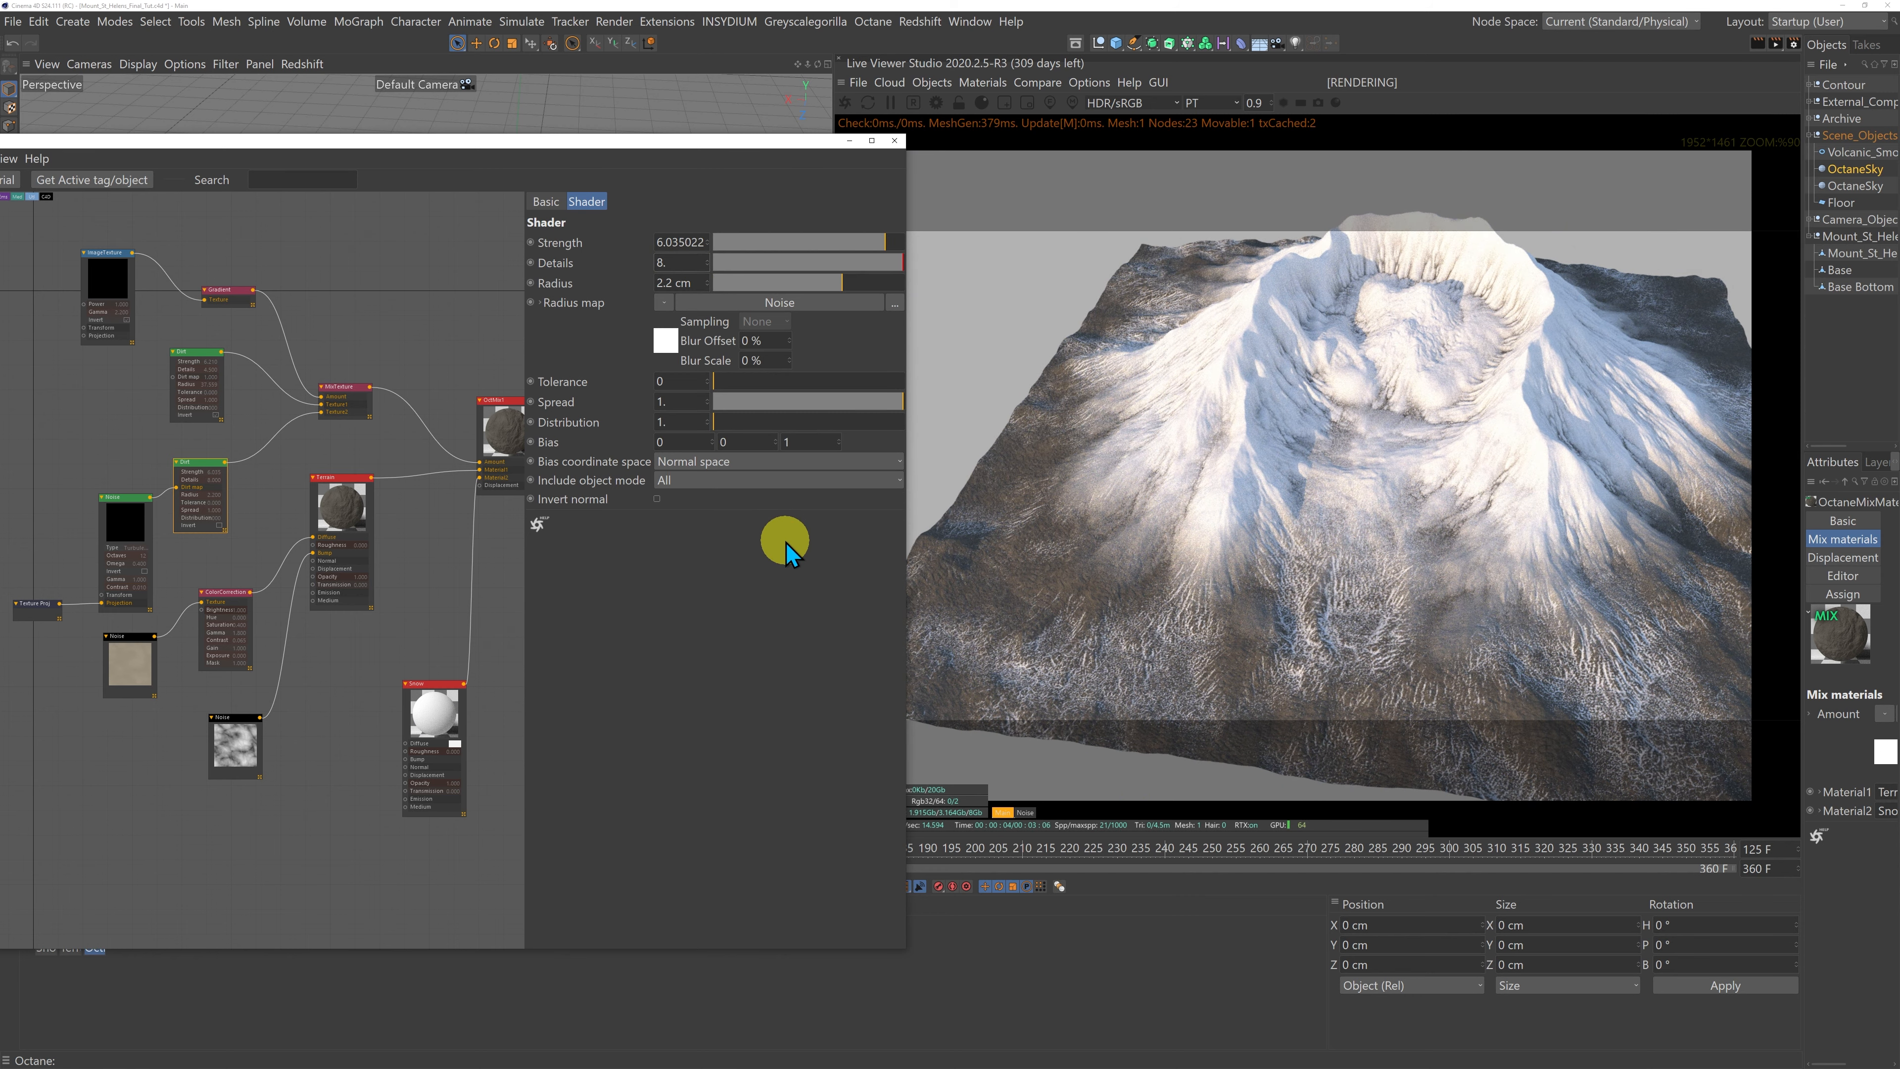
scroll(1170, 645, up, 3)
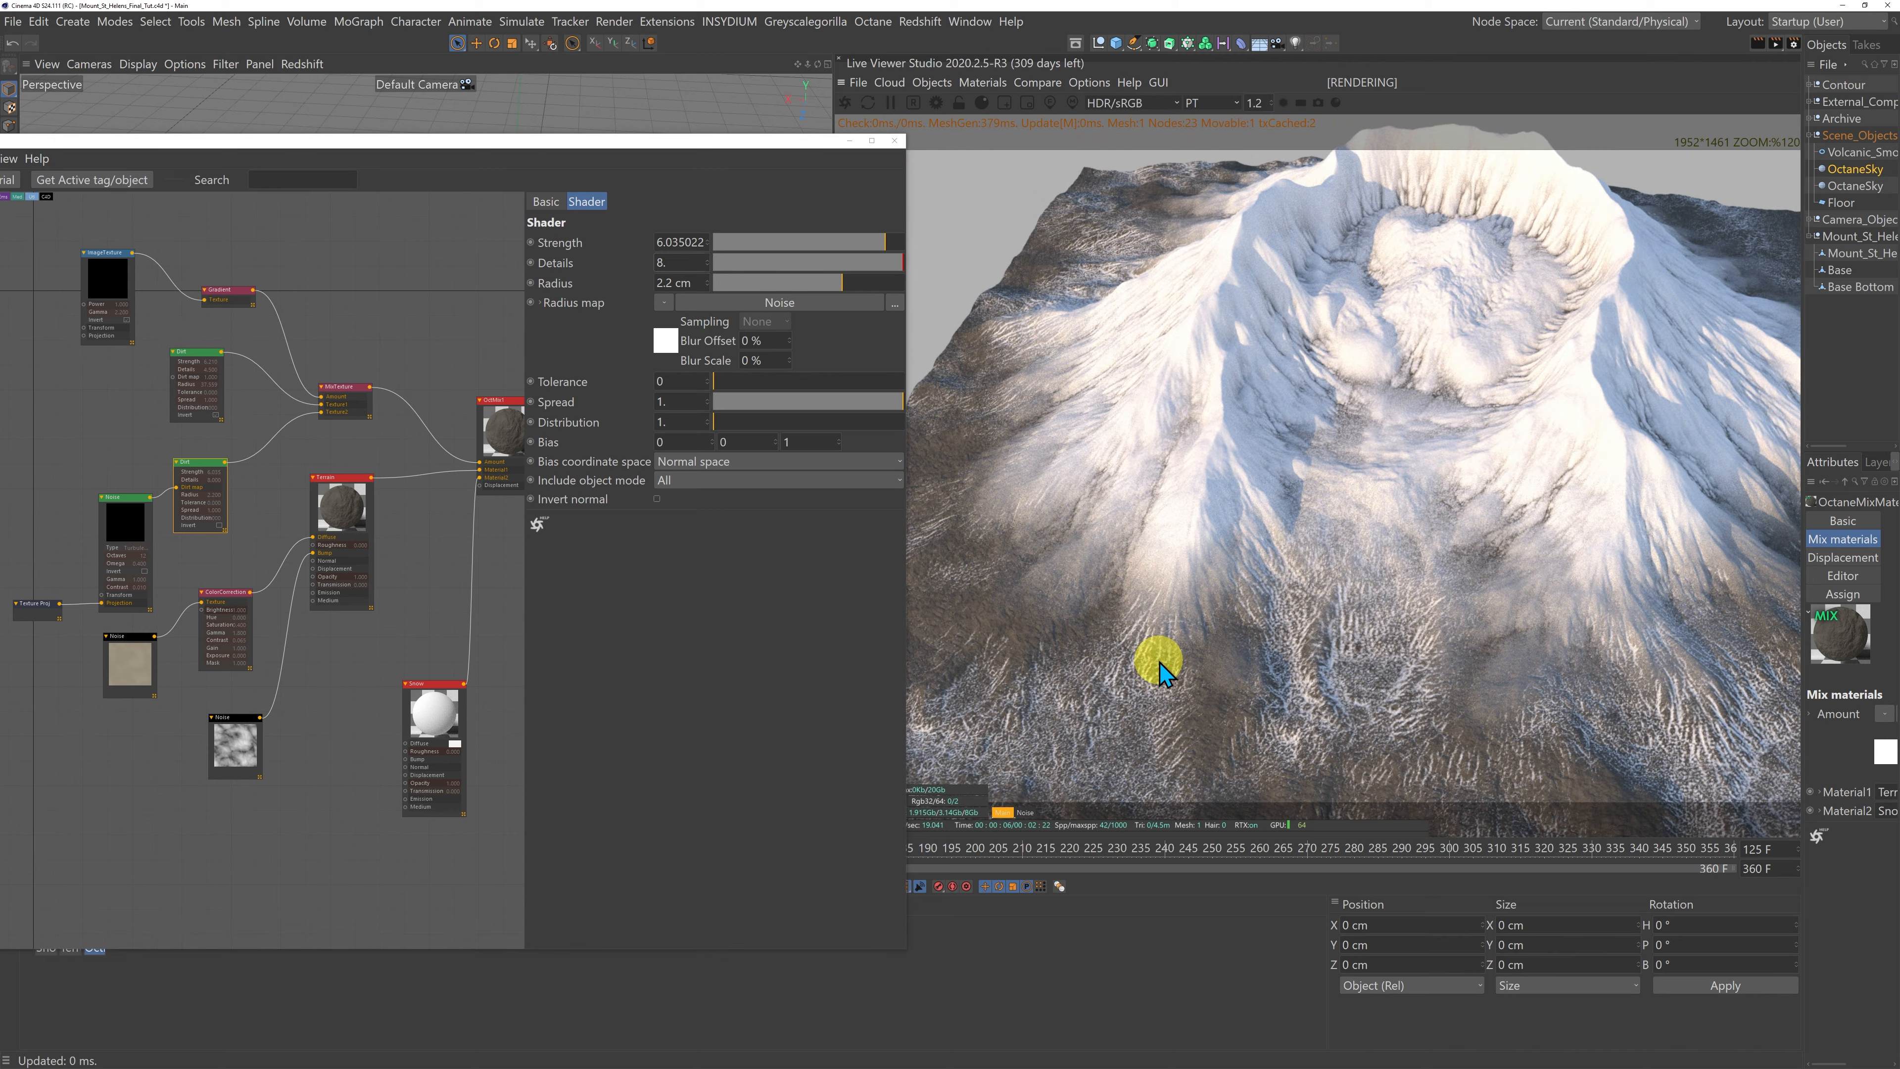
scroll(1159, 663, down, 3)
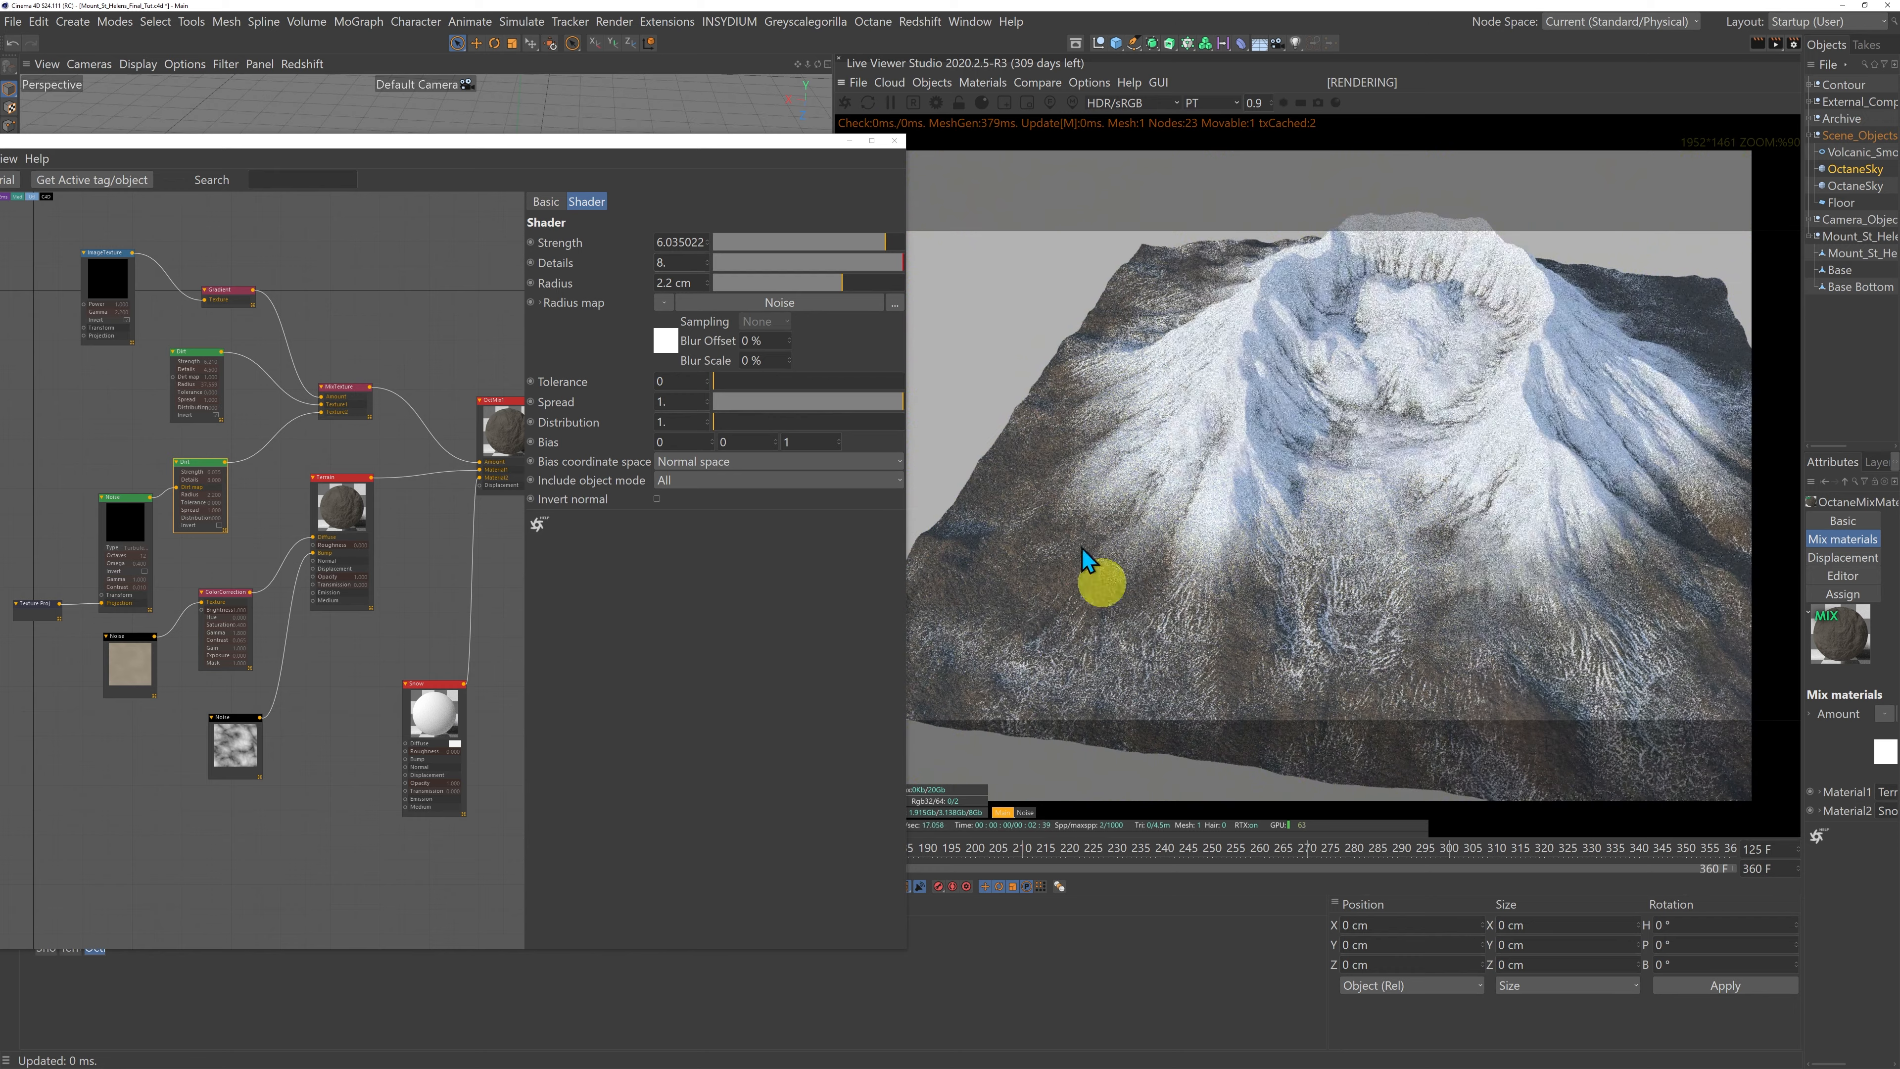
drag(799, 63, 833, 534)
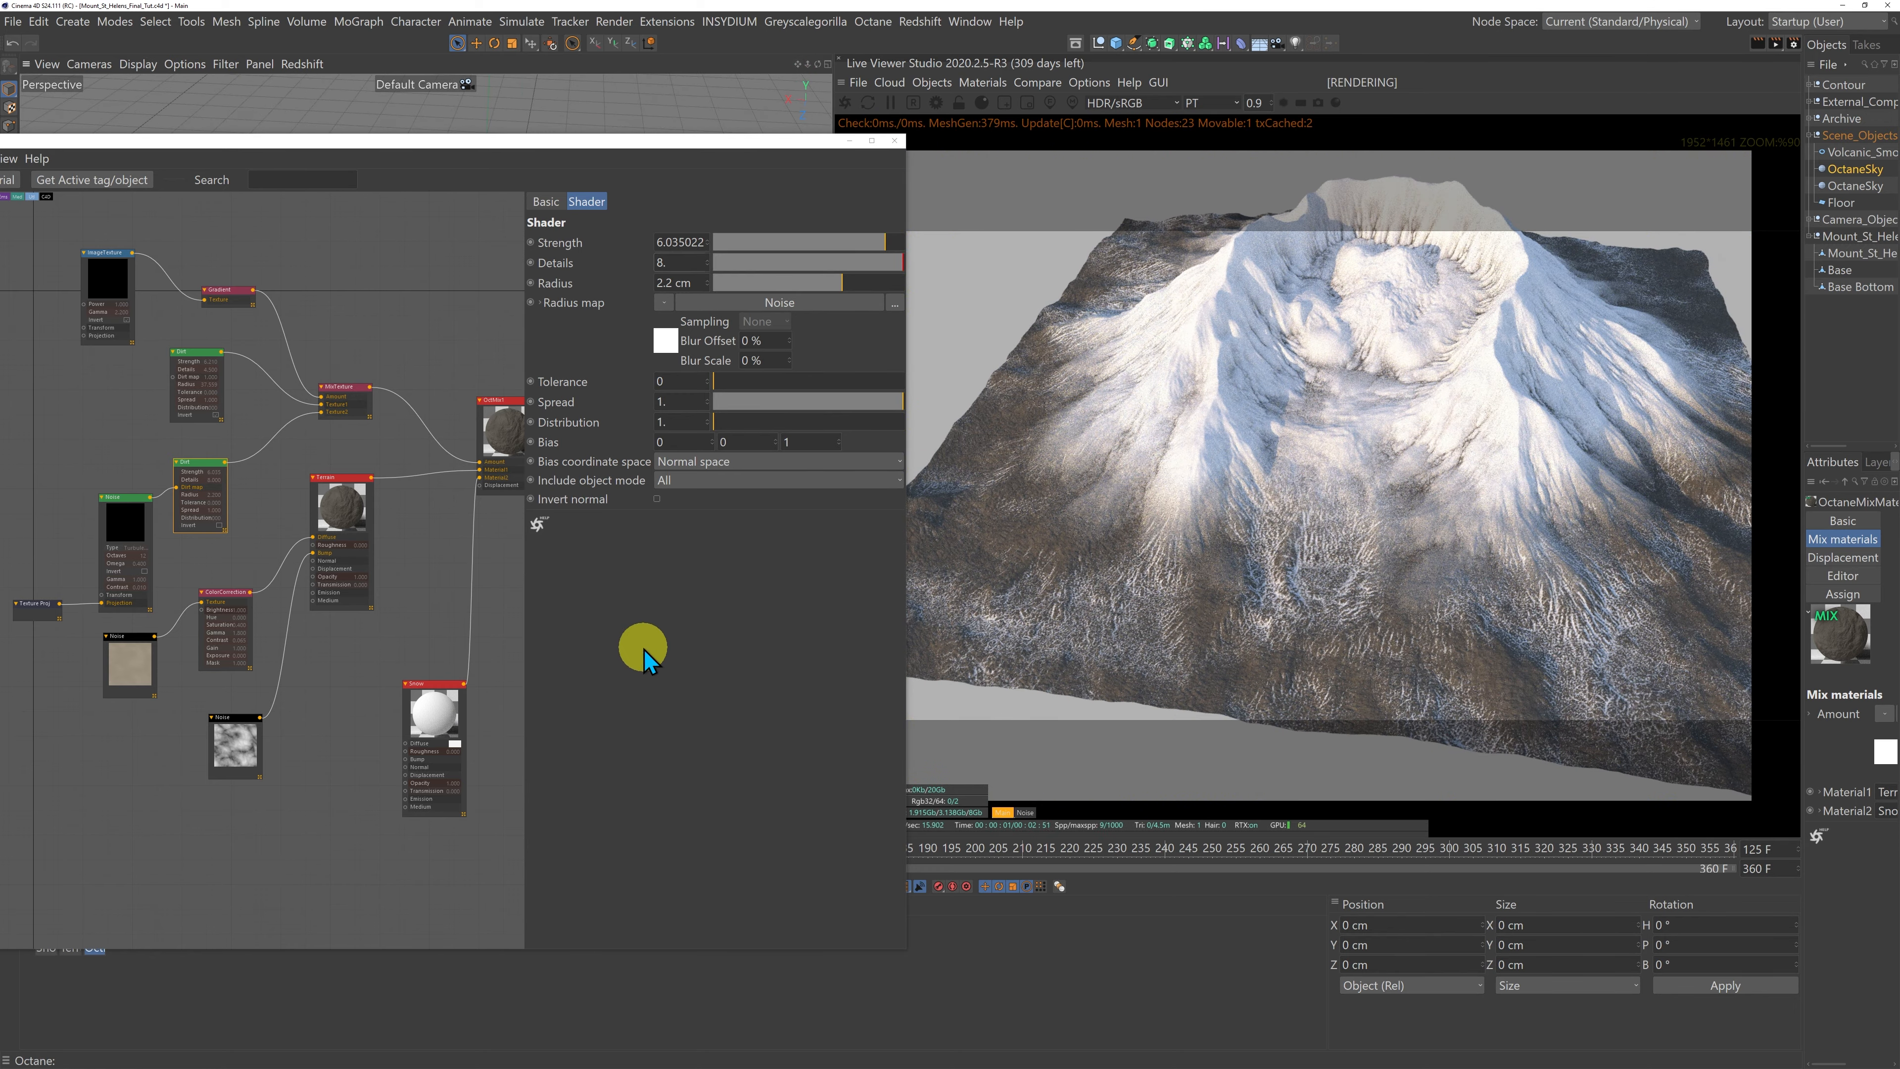
Step: Tint the Snow material's Diffuse colour a faint blue with hue 221°, saturation 4% and value 88%
click(424, 715)
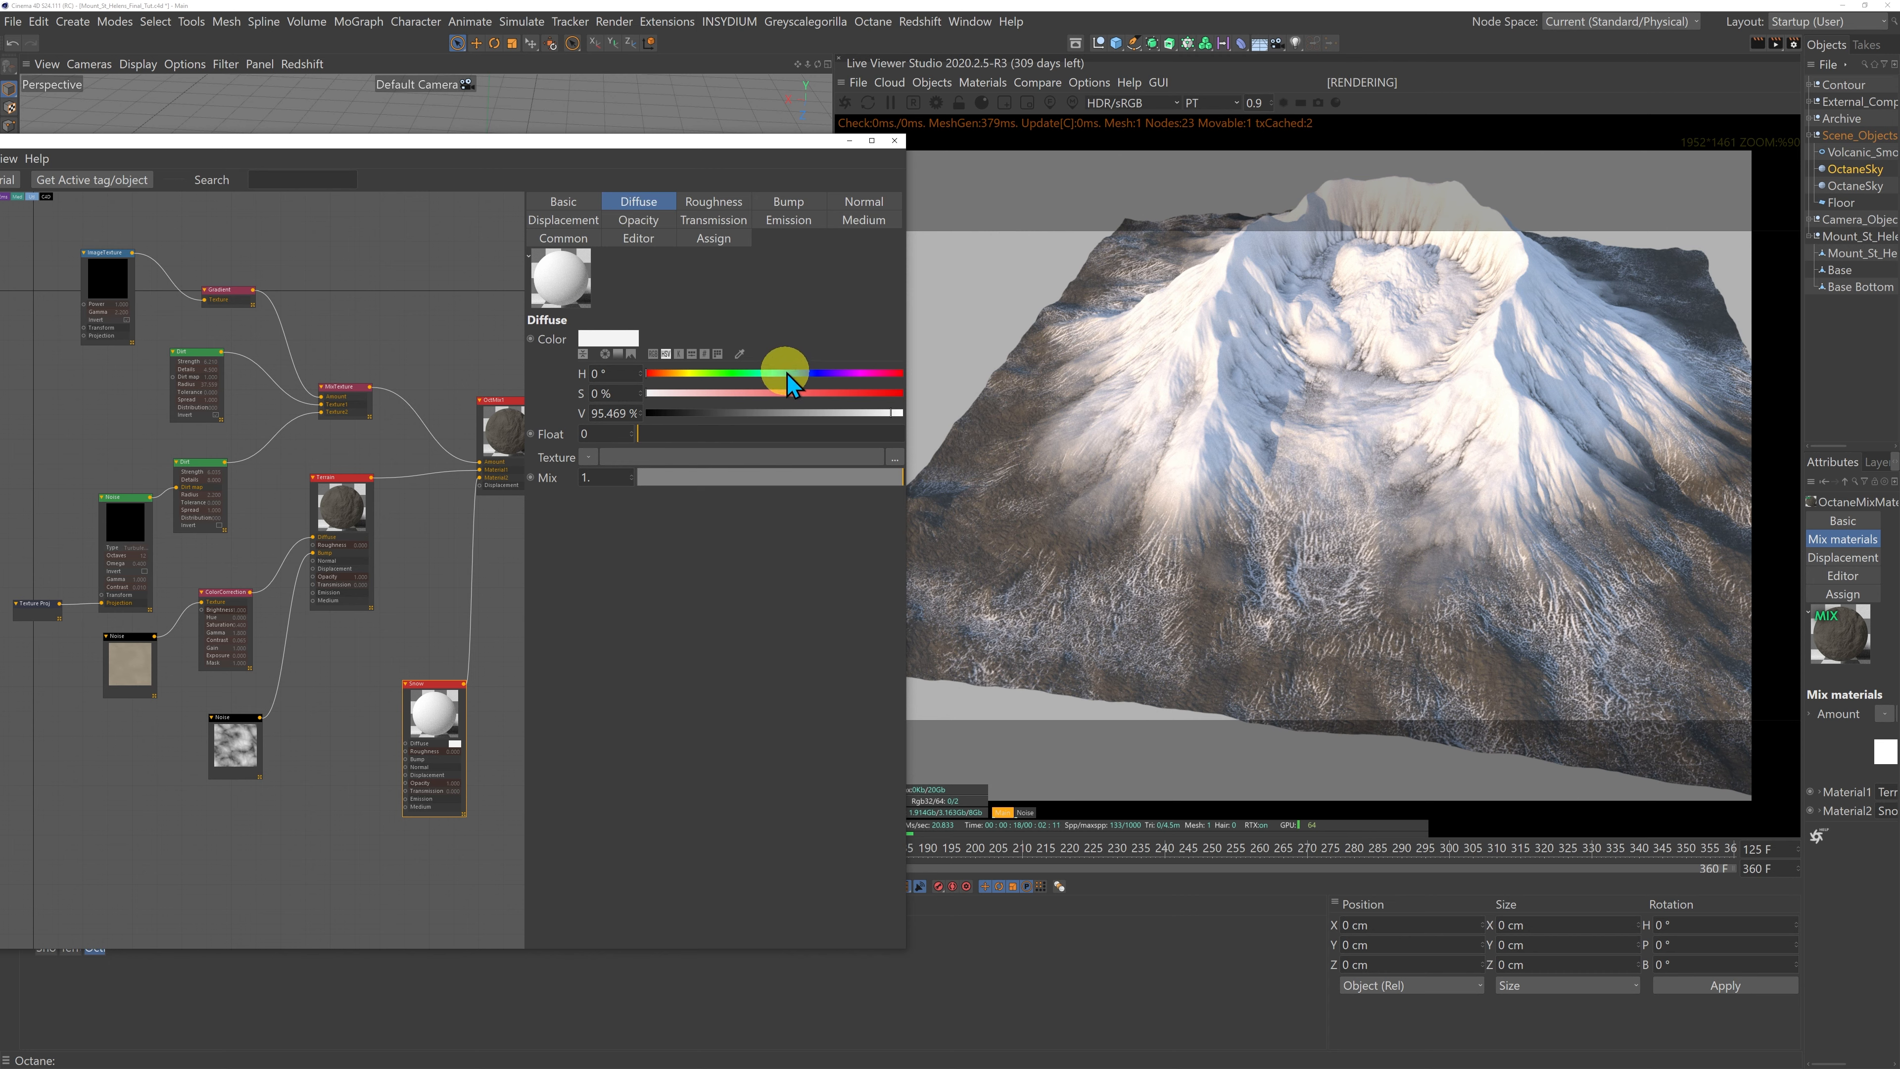
click(803, 374)
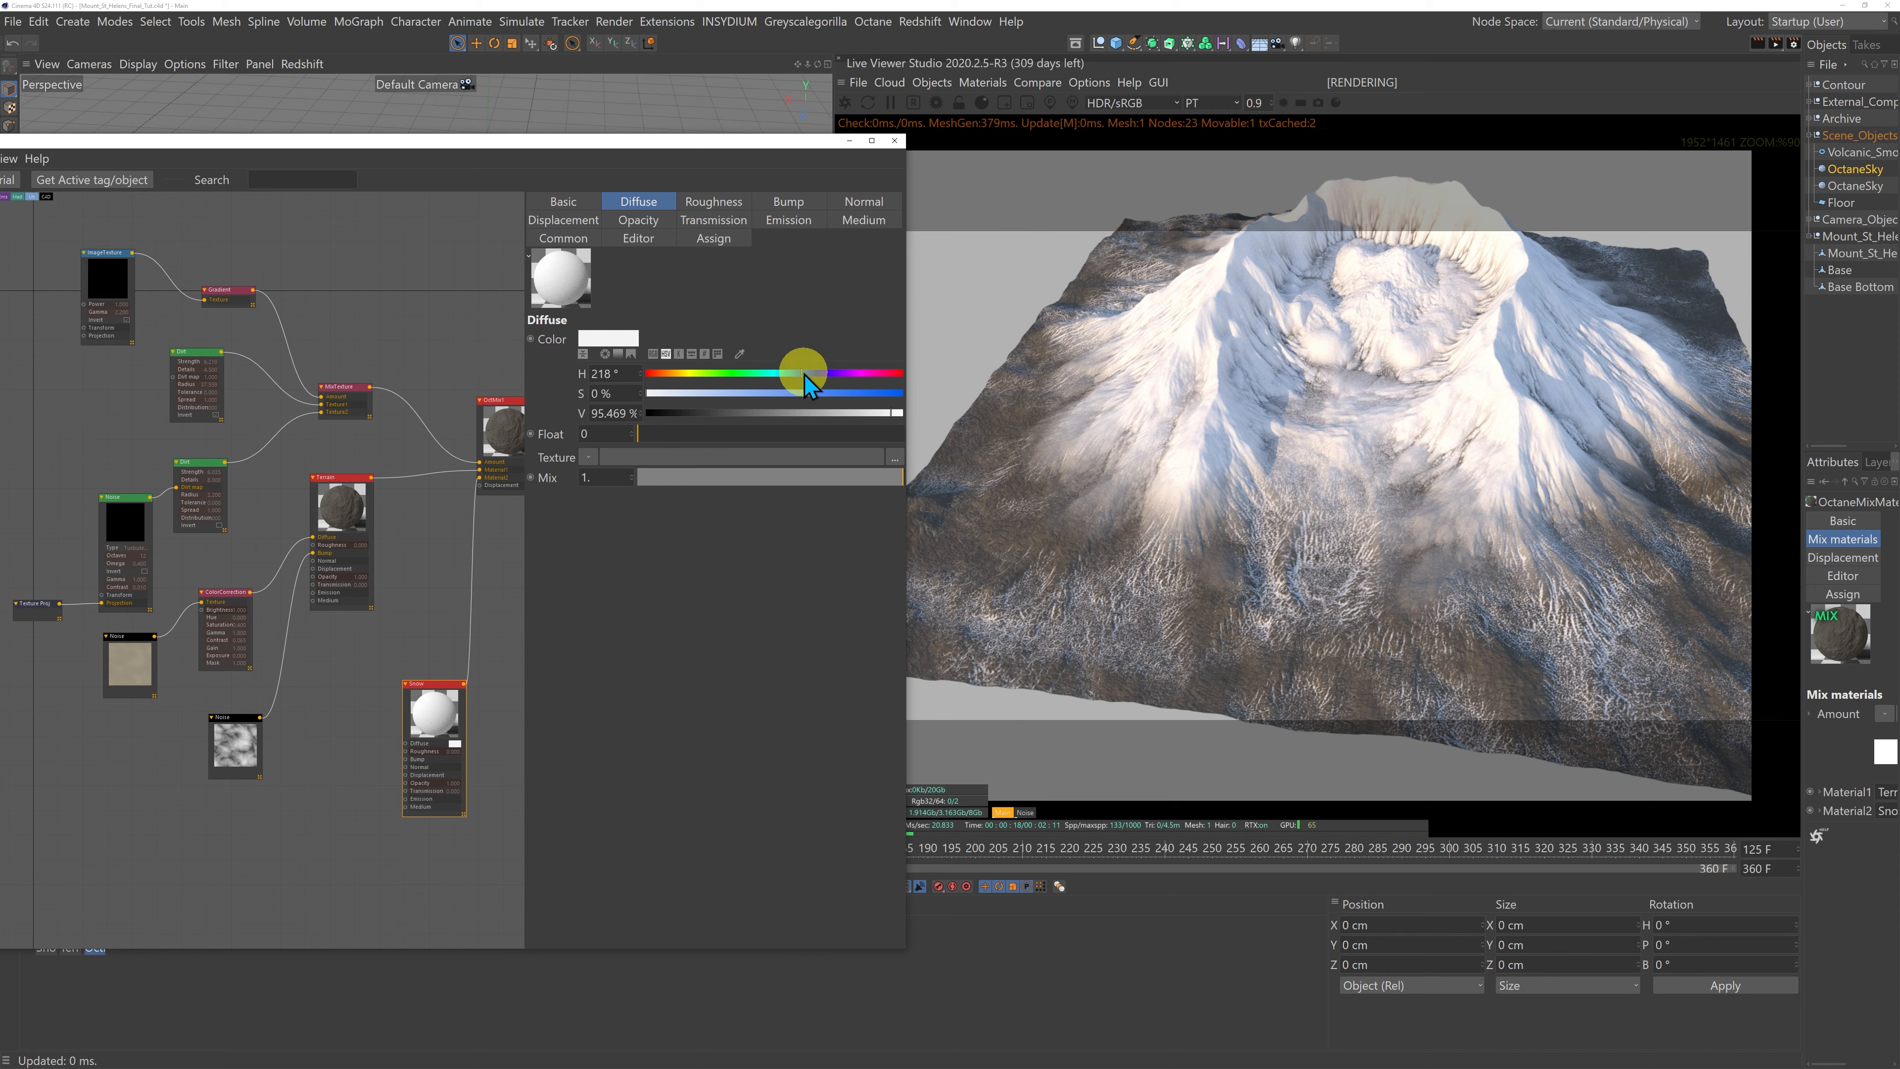
click(850, 393)
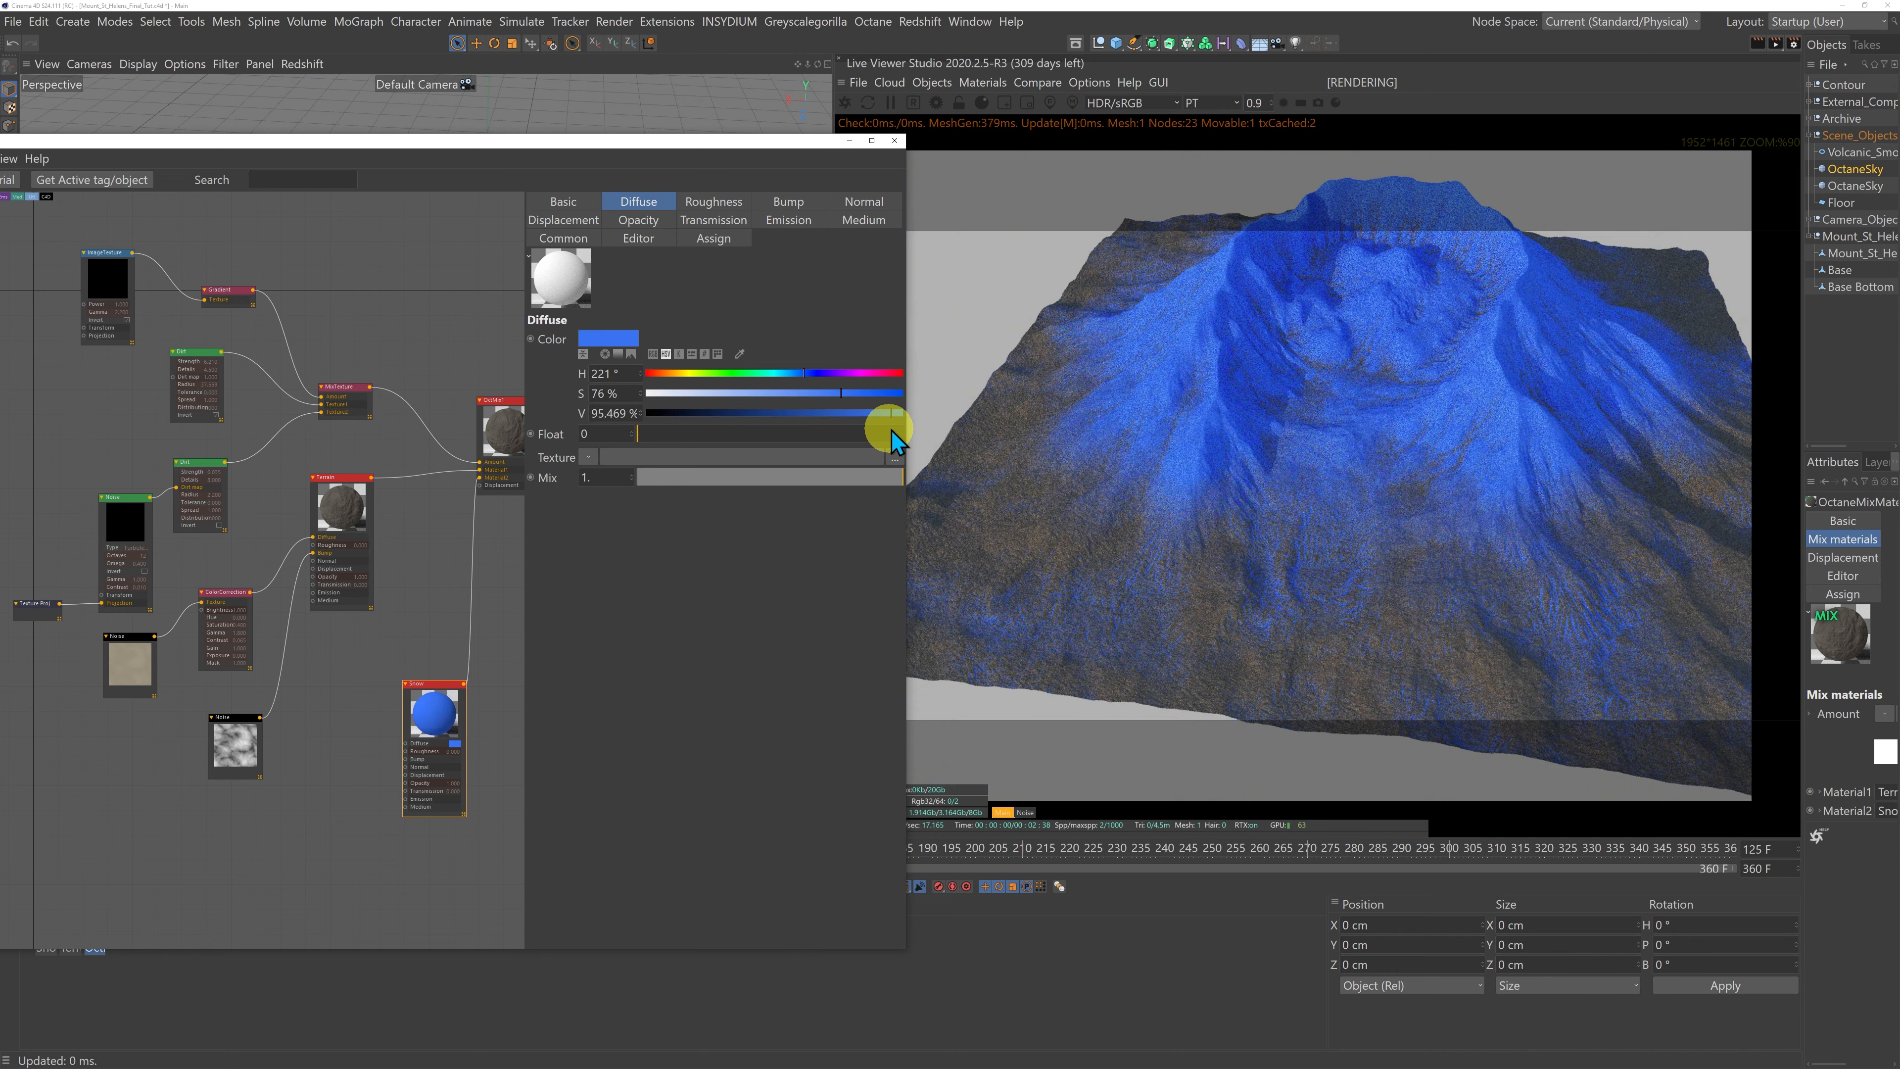
drag(889, 417, 656, 395)
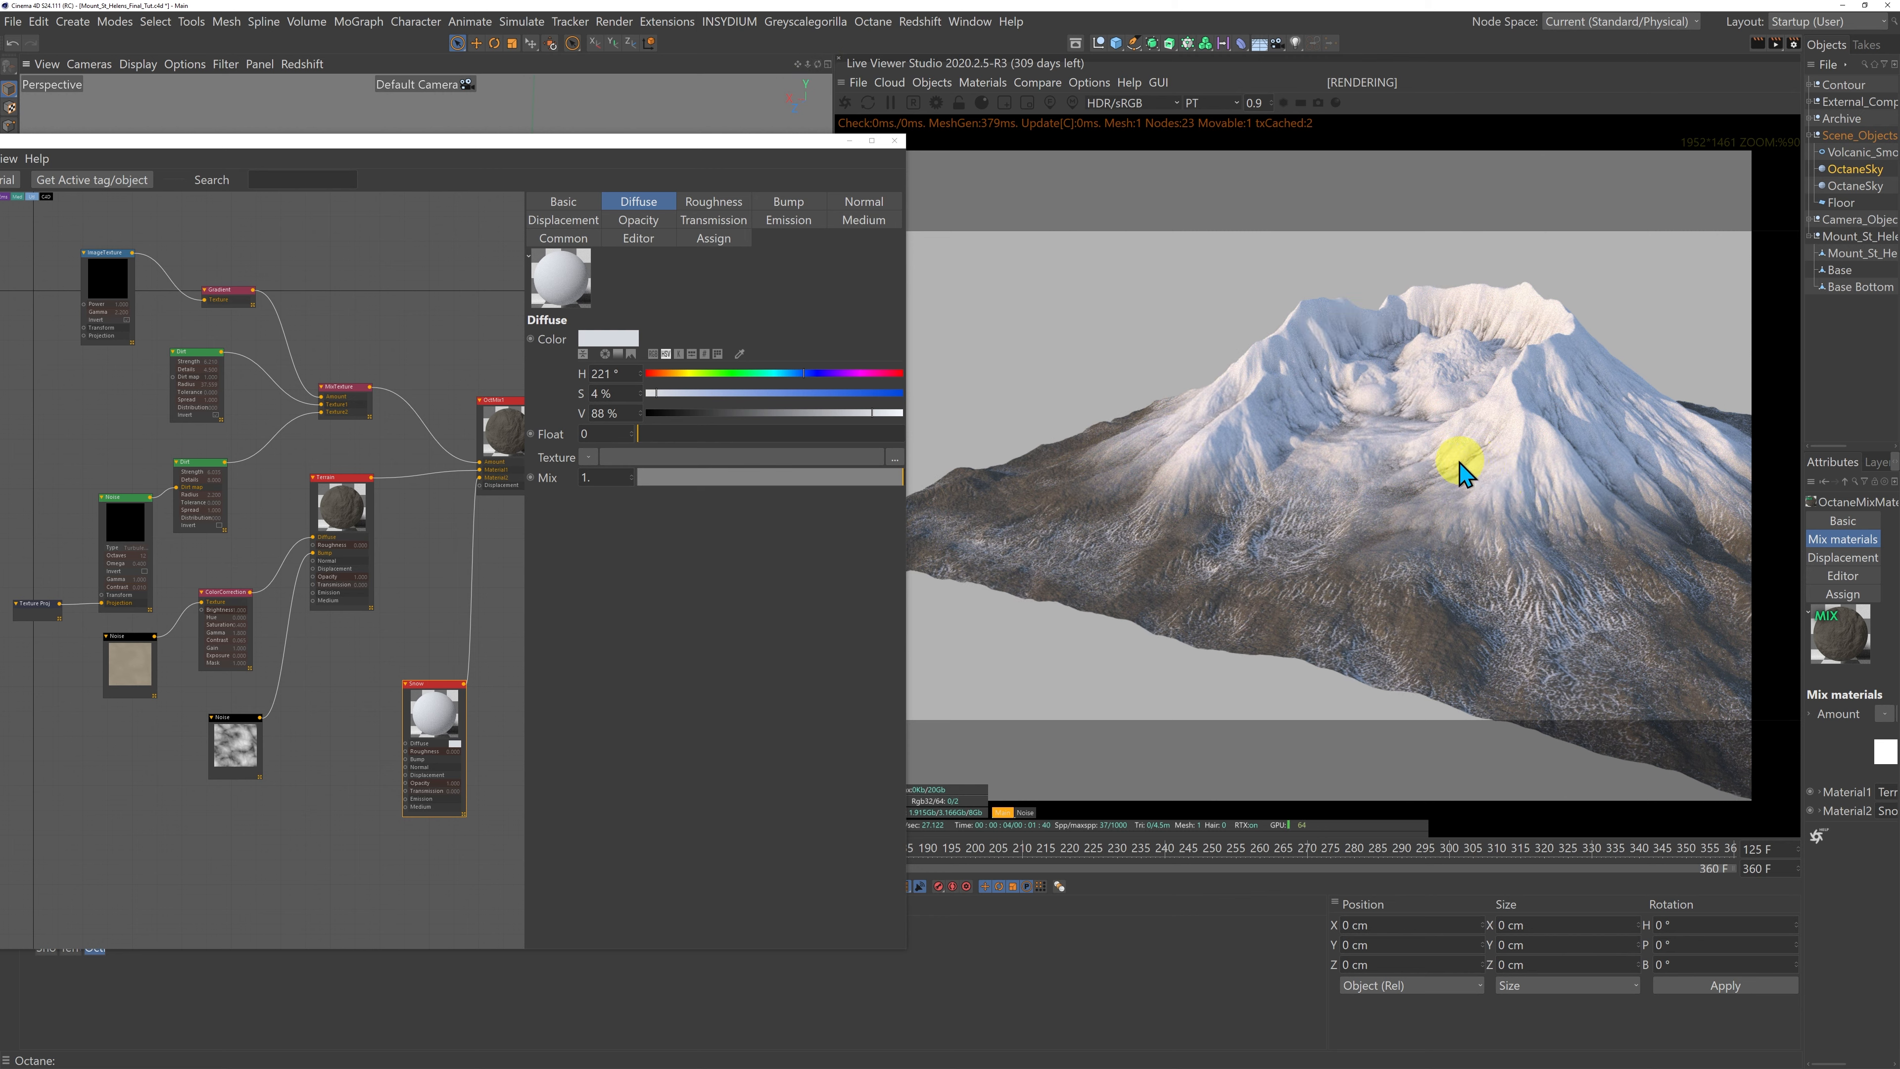
drag(817, 64, 832, 534)
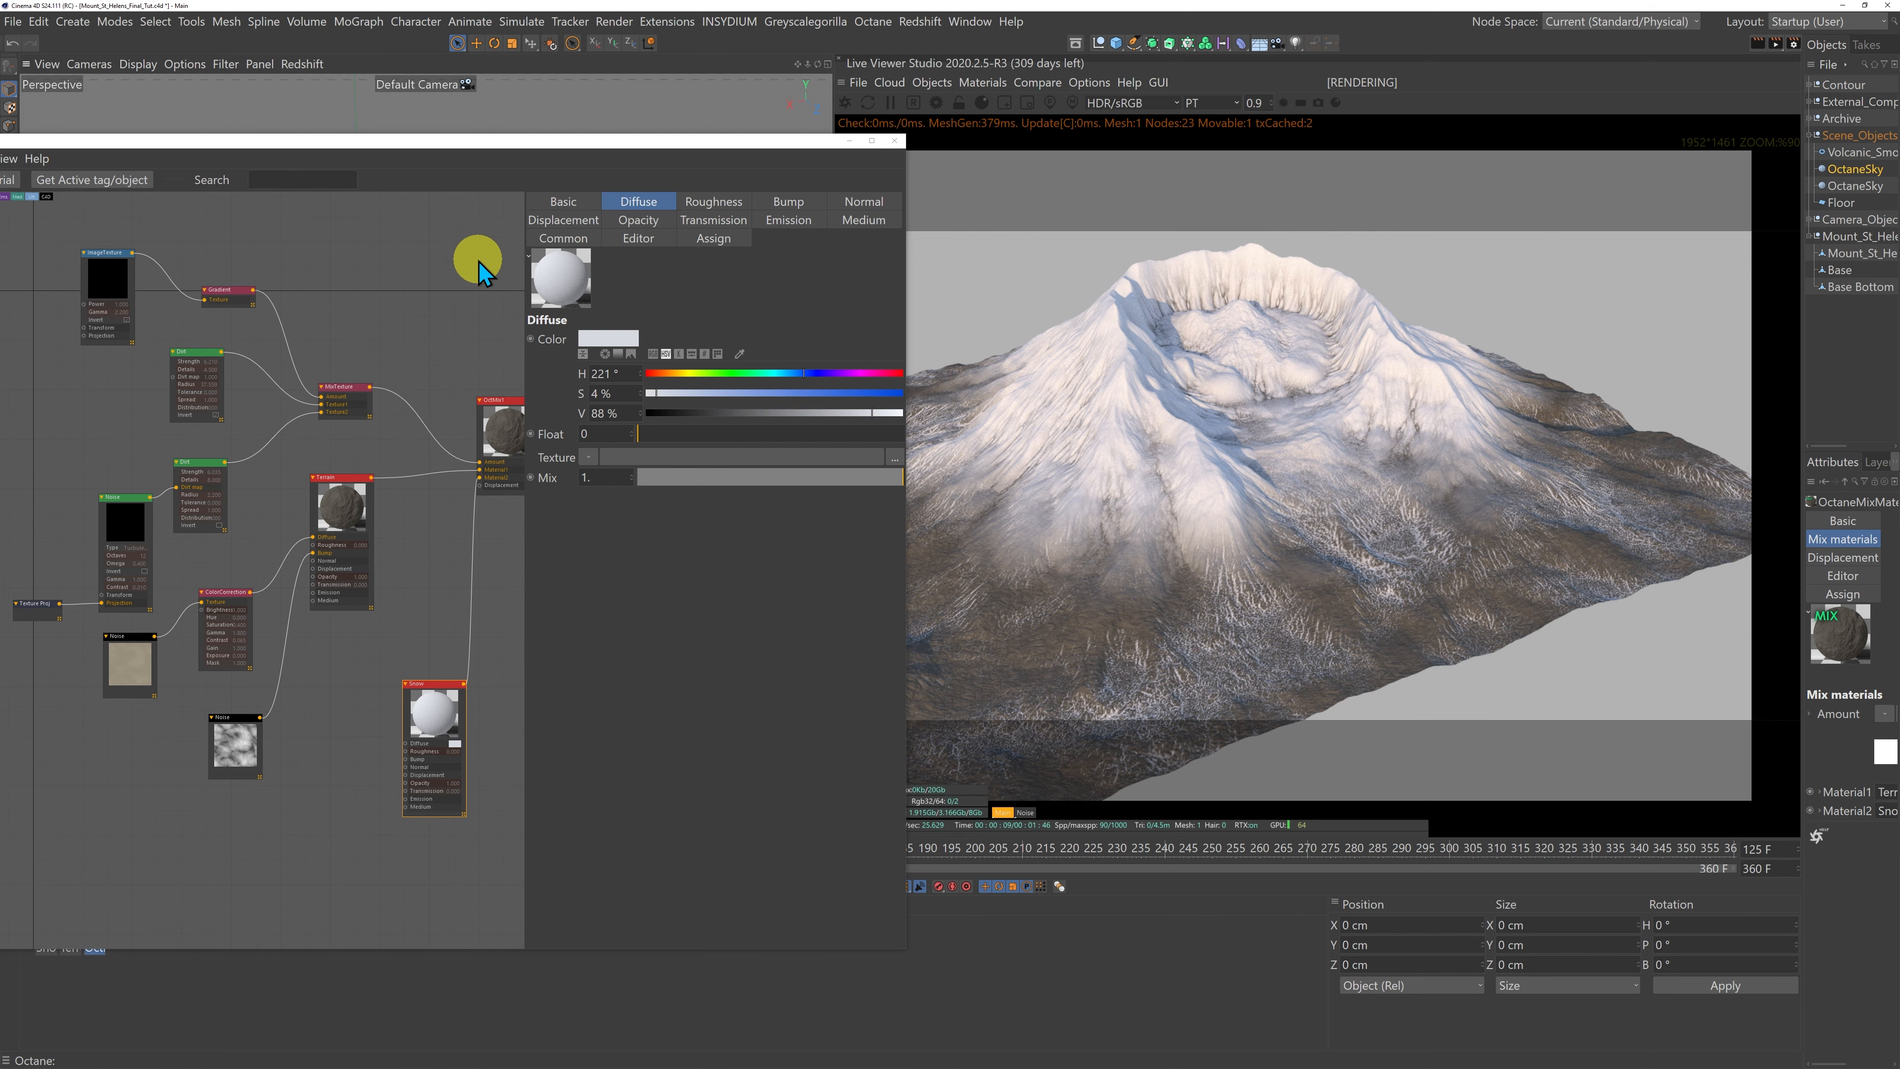
Step: Rename the terrain's Octane mix material as Mount_St_Helens
drag(677, 146, 720, 108)
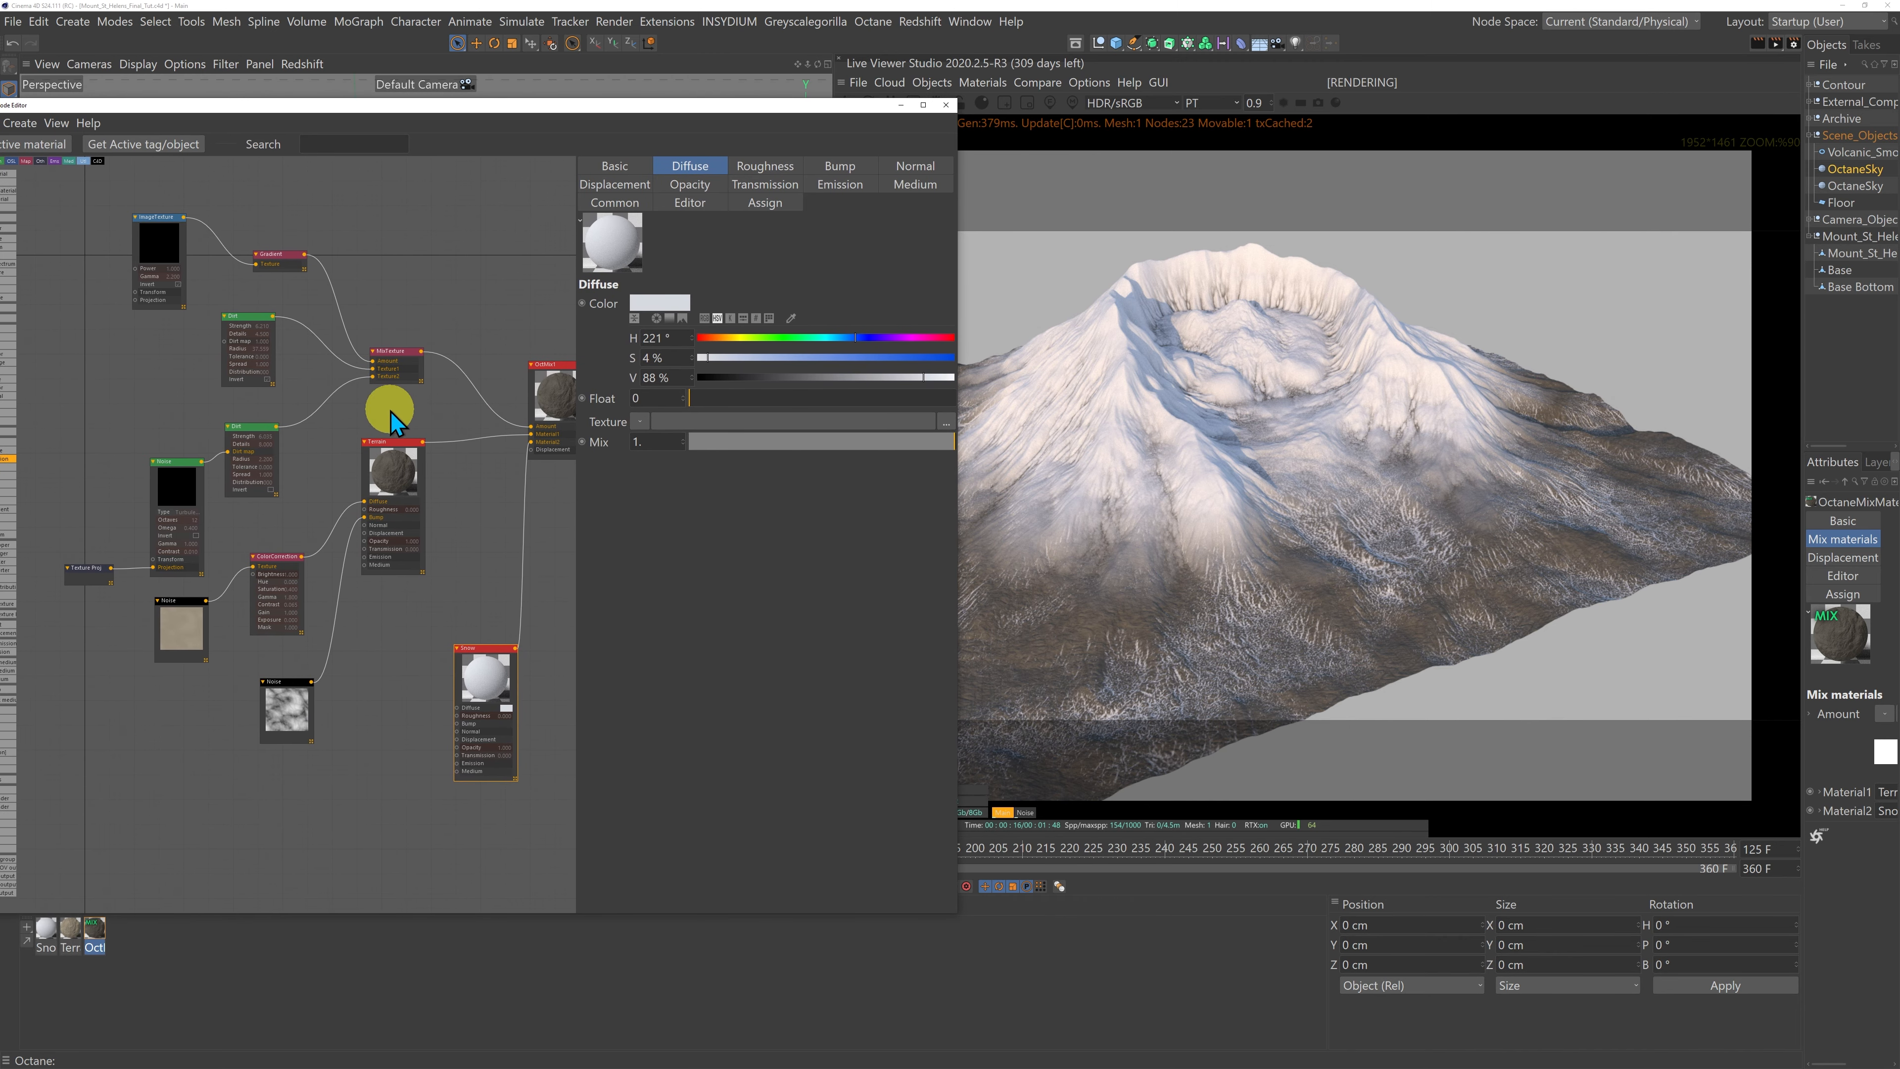
scroll(436, 425, down, 3)
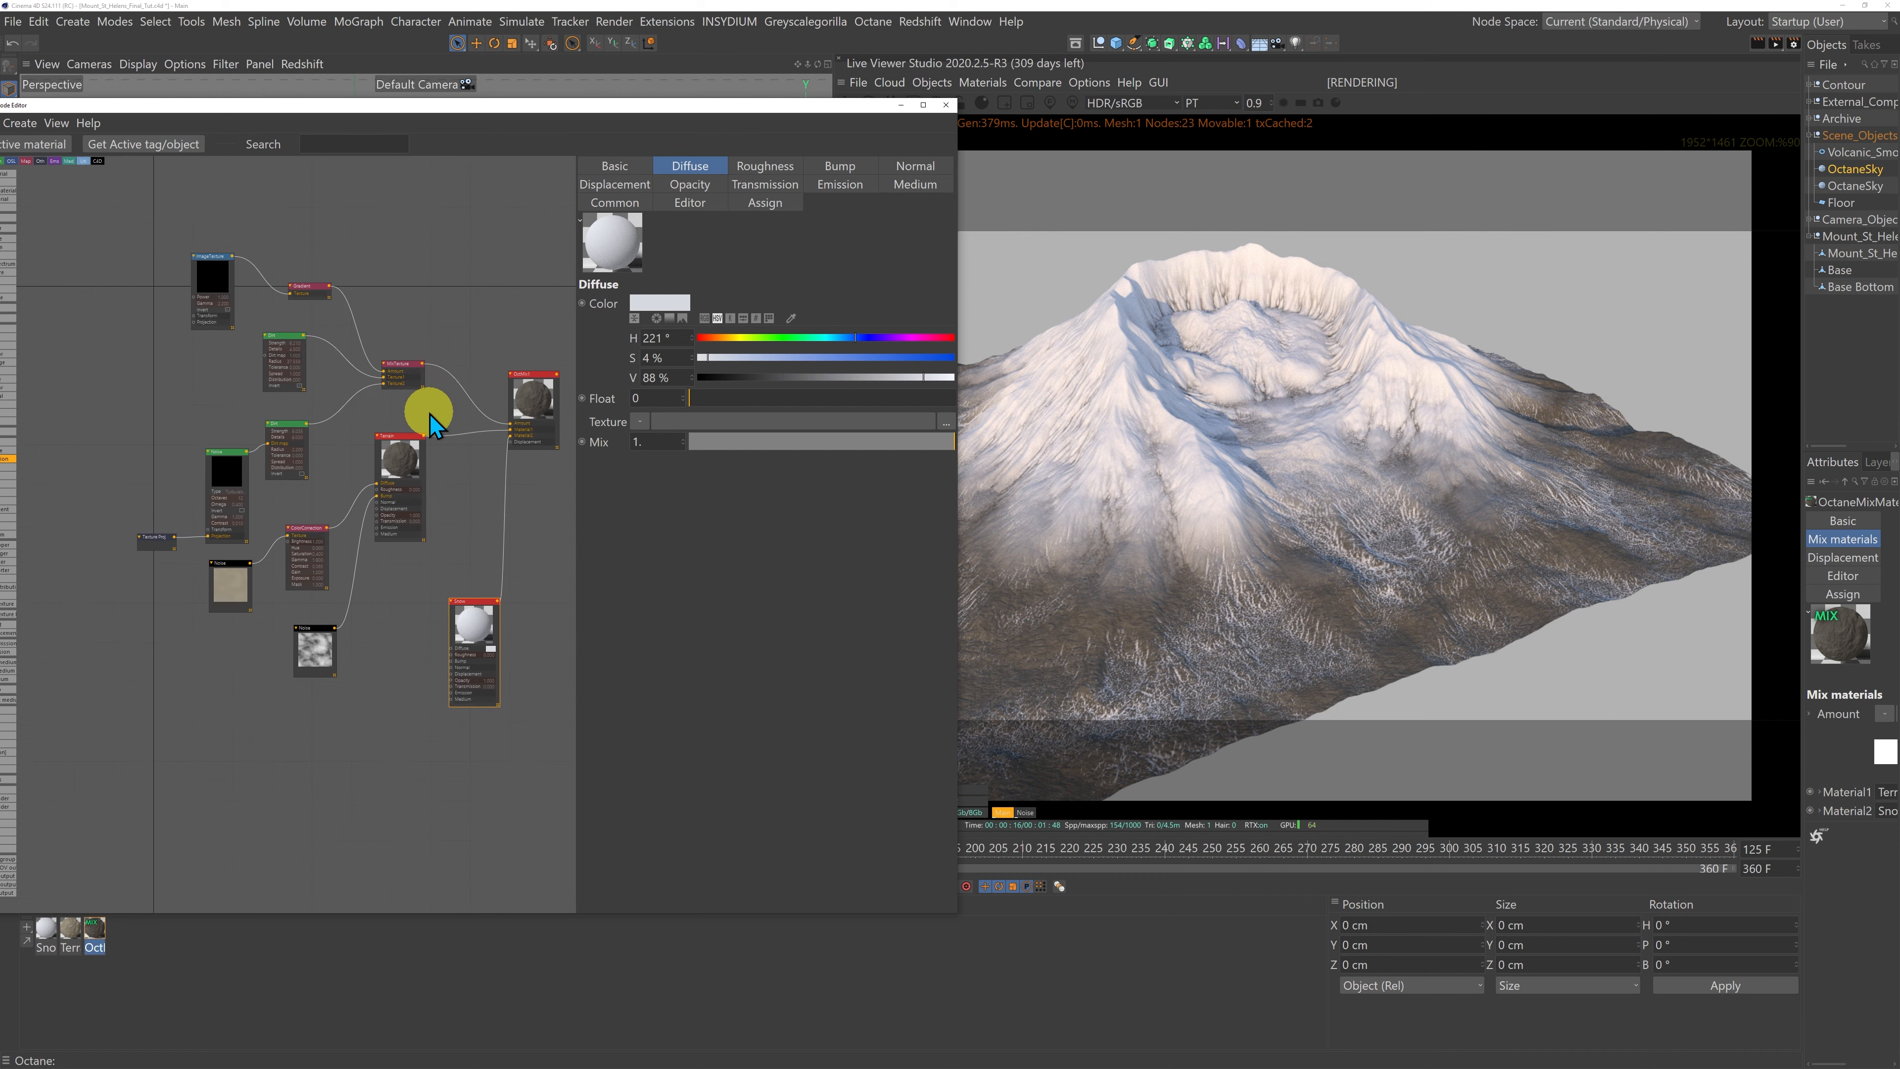
click(532, 398)
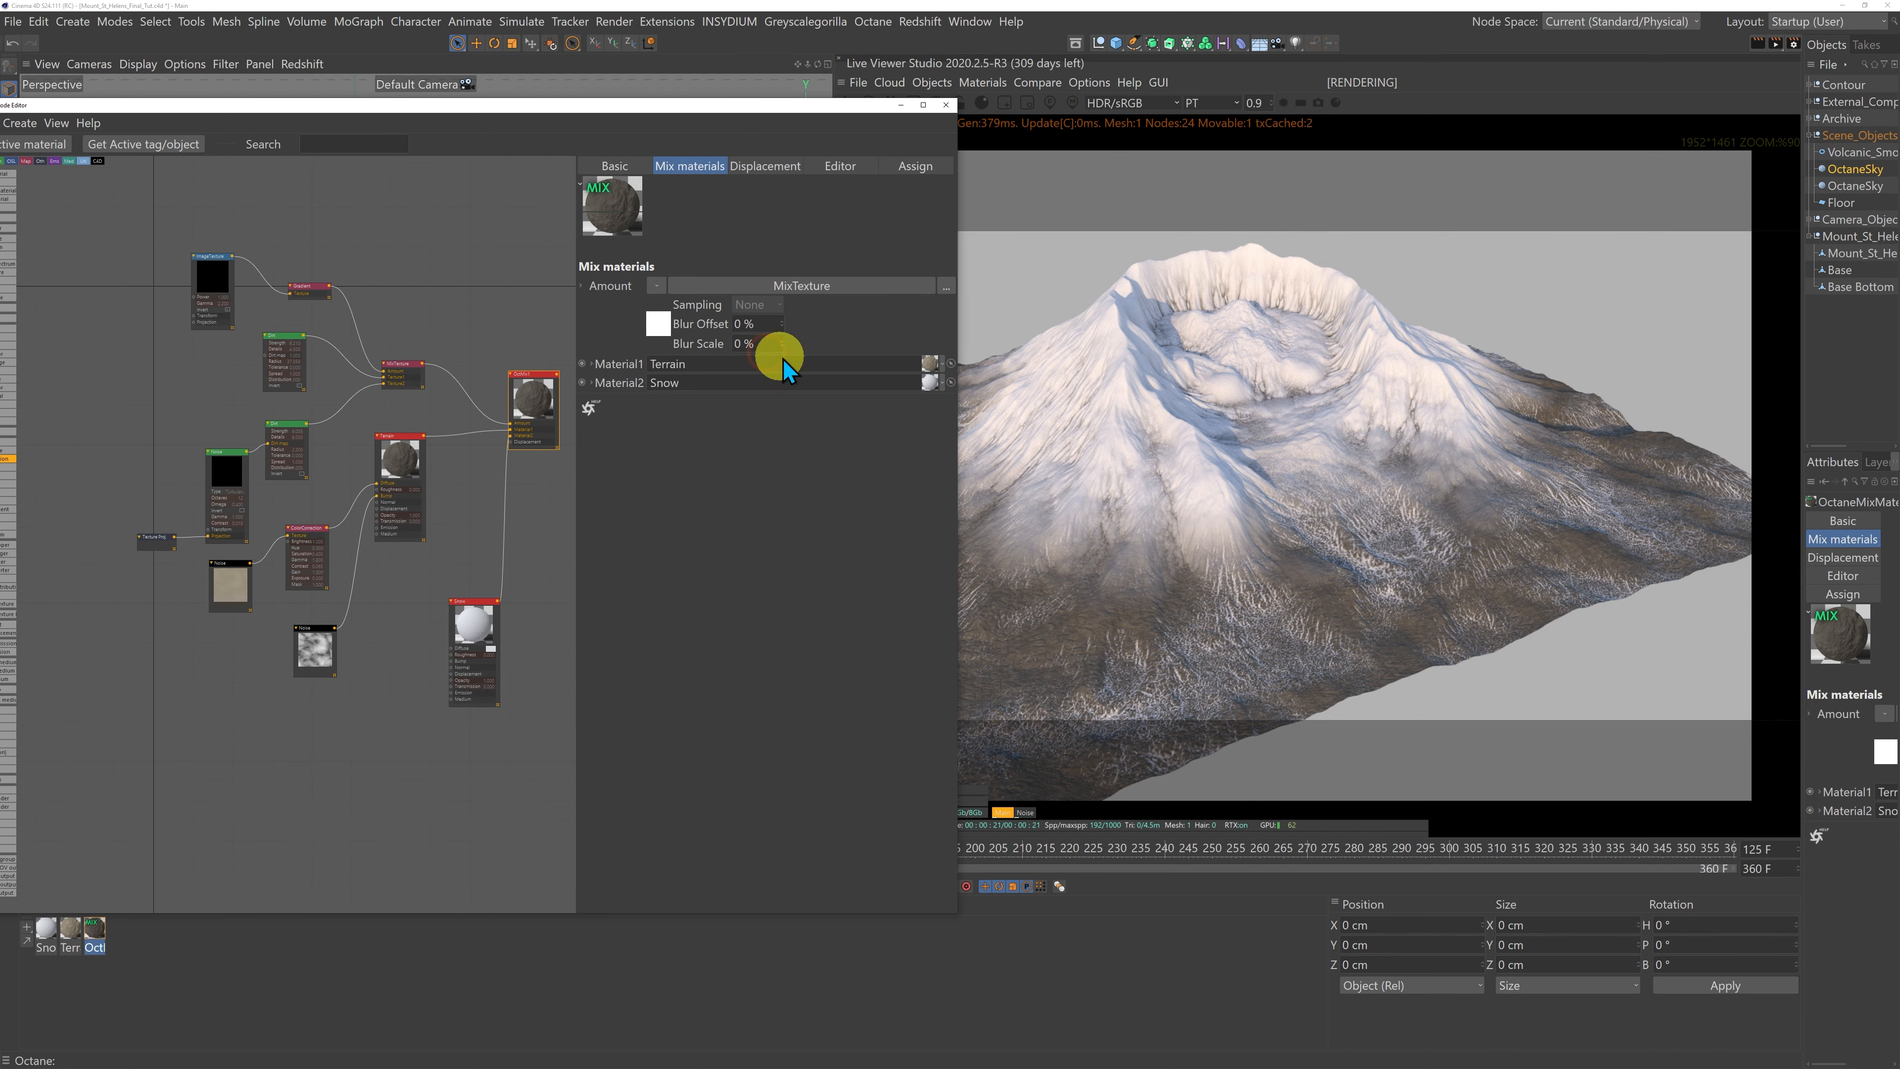
click(615, 165)
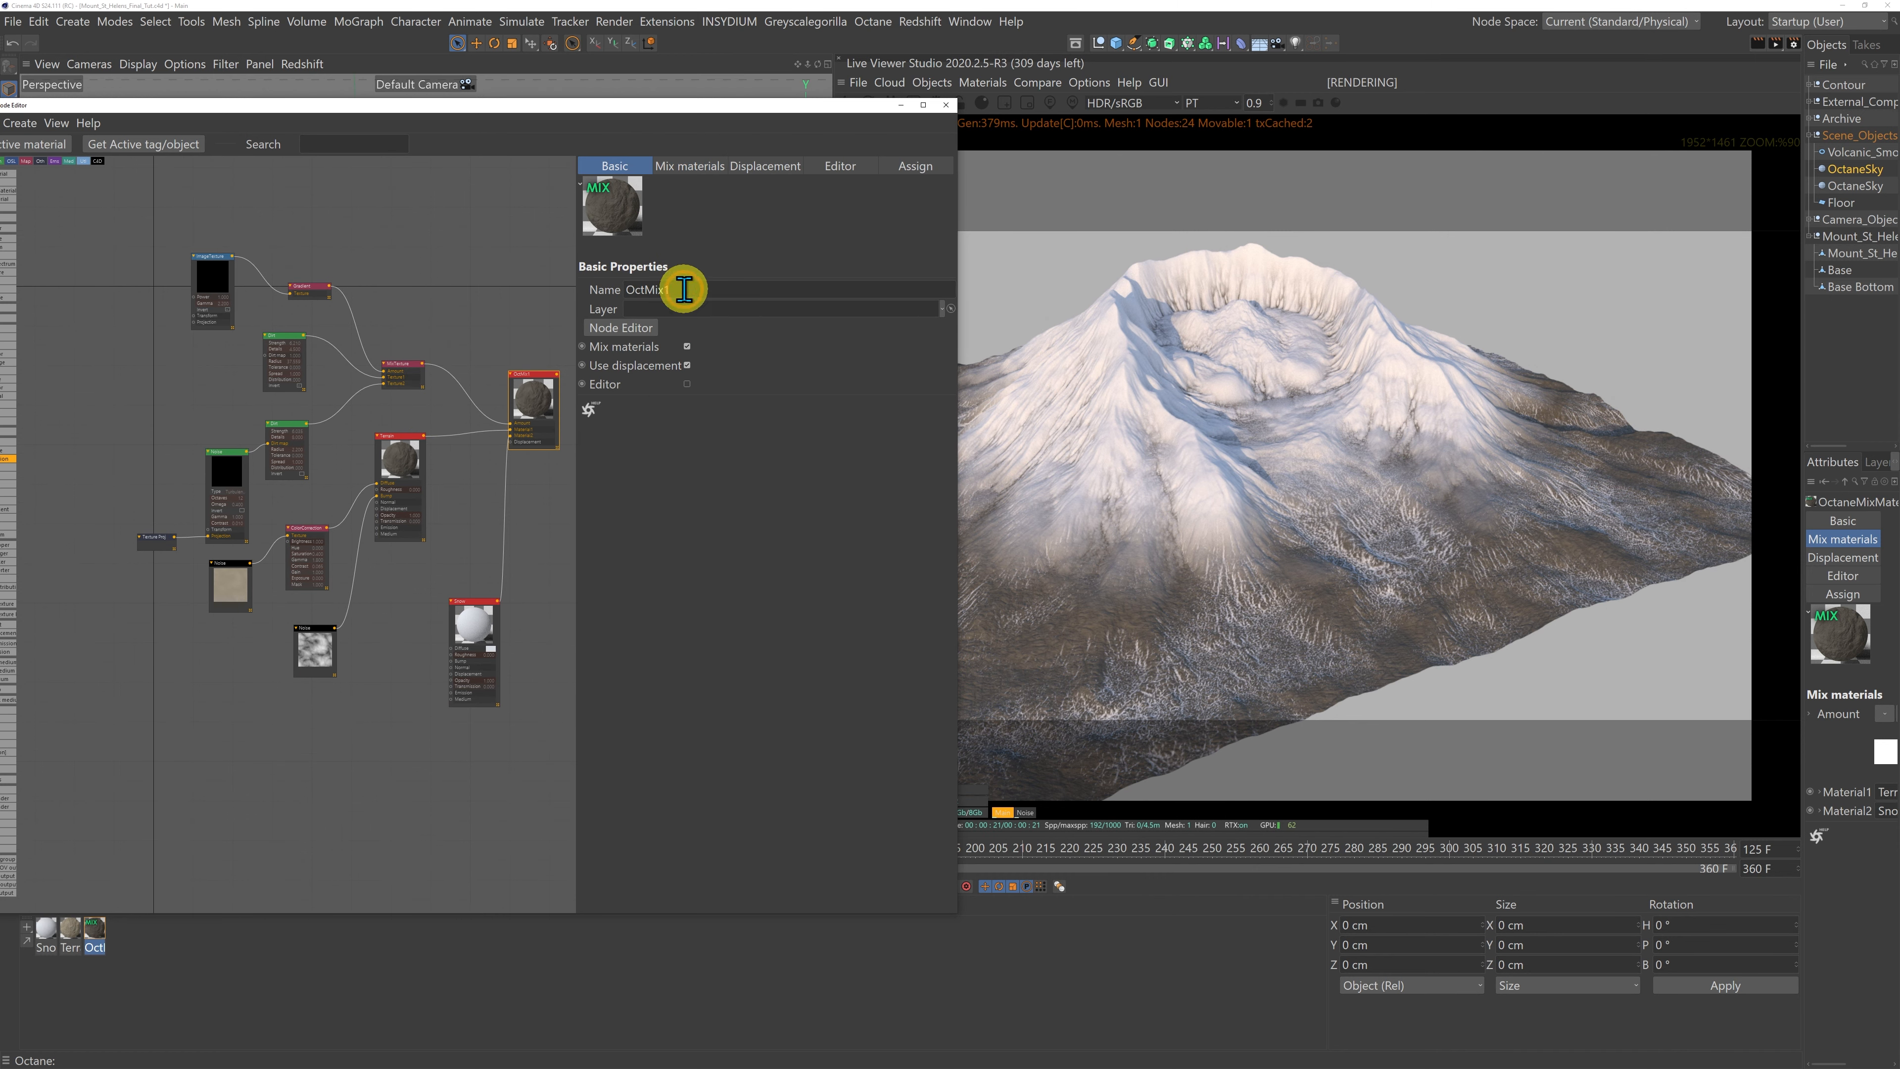
drag(679, 289, 577, 292)
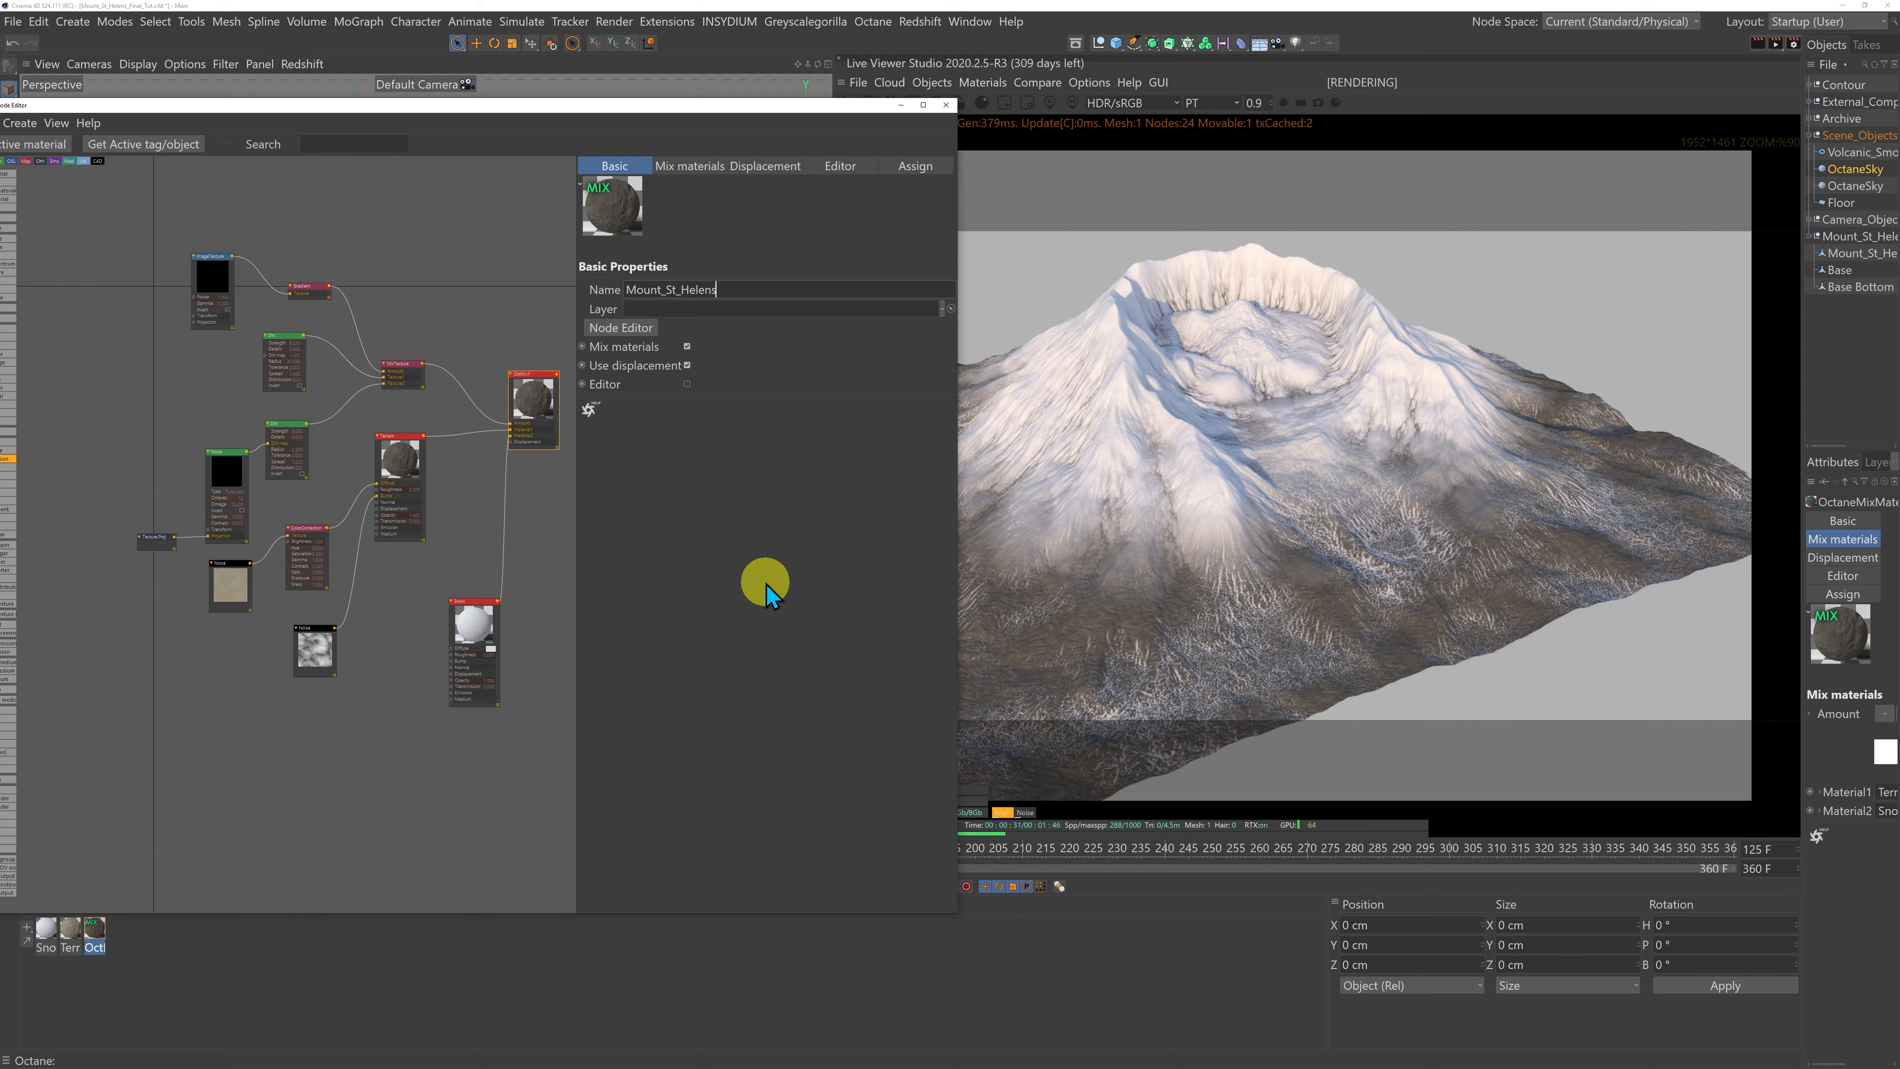
click(650, 464)
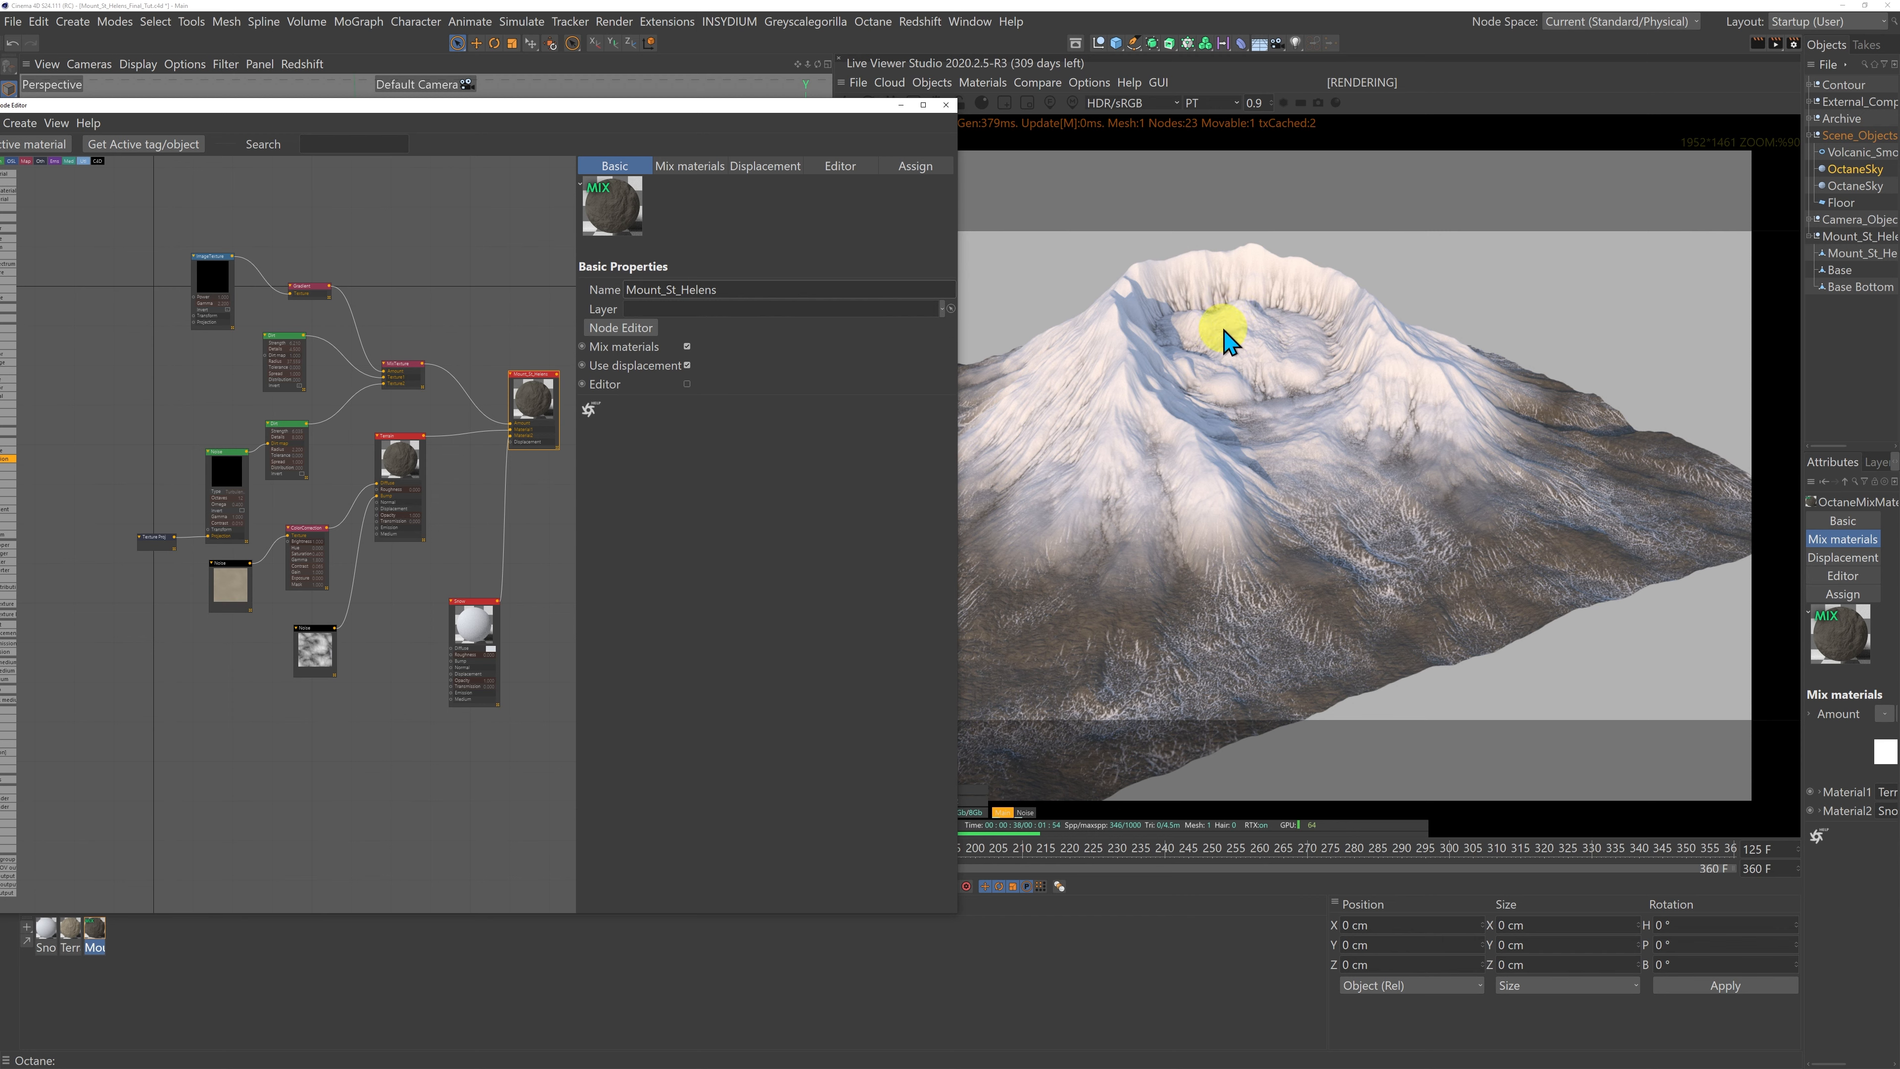
Step: Create a second Octane Mix material for the dome inside the crater
drag(553, 104, 544, 588)
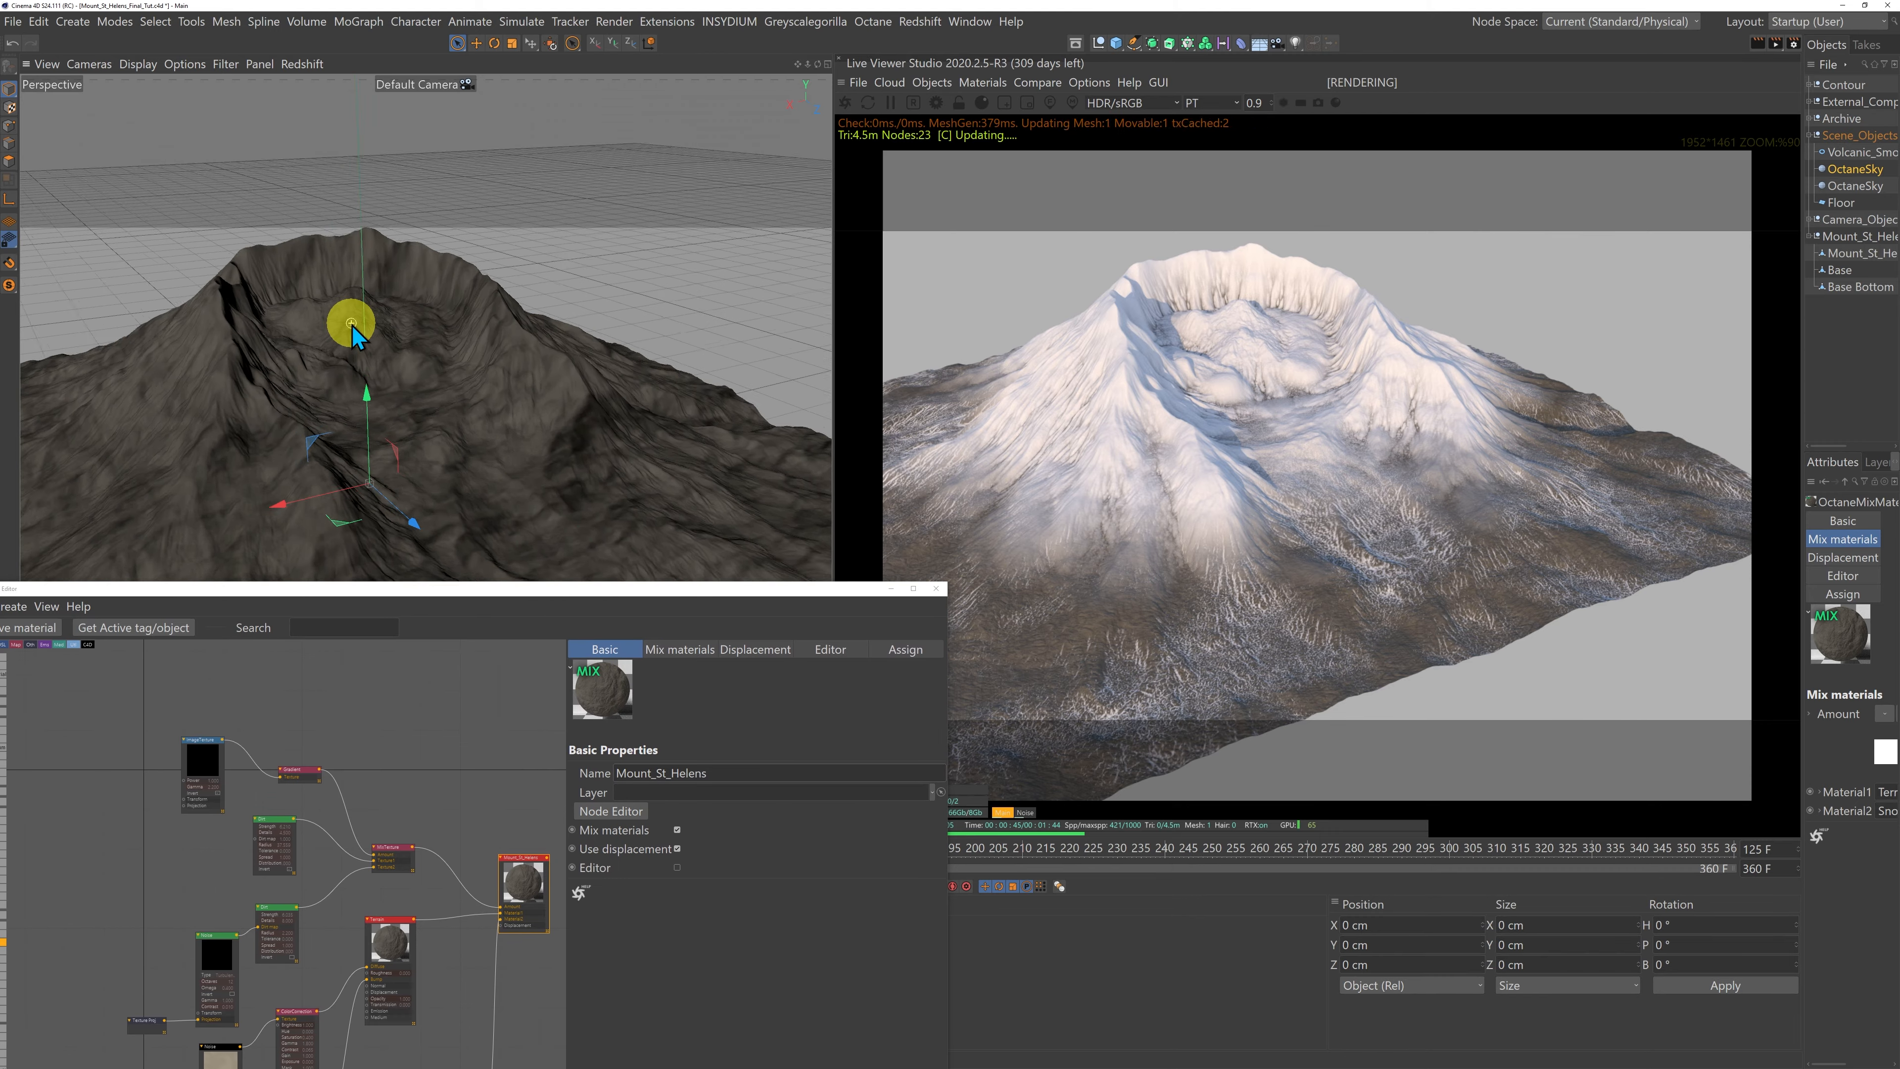
scroll(351, 322, up, 8)
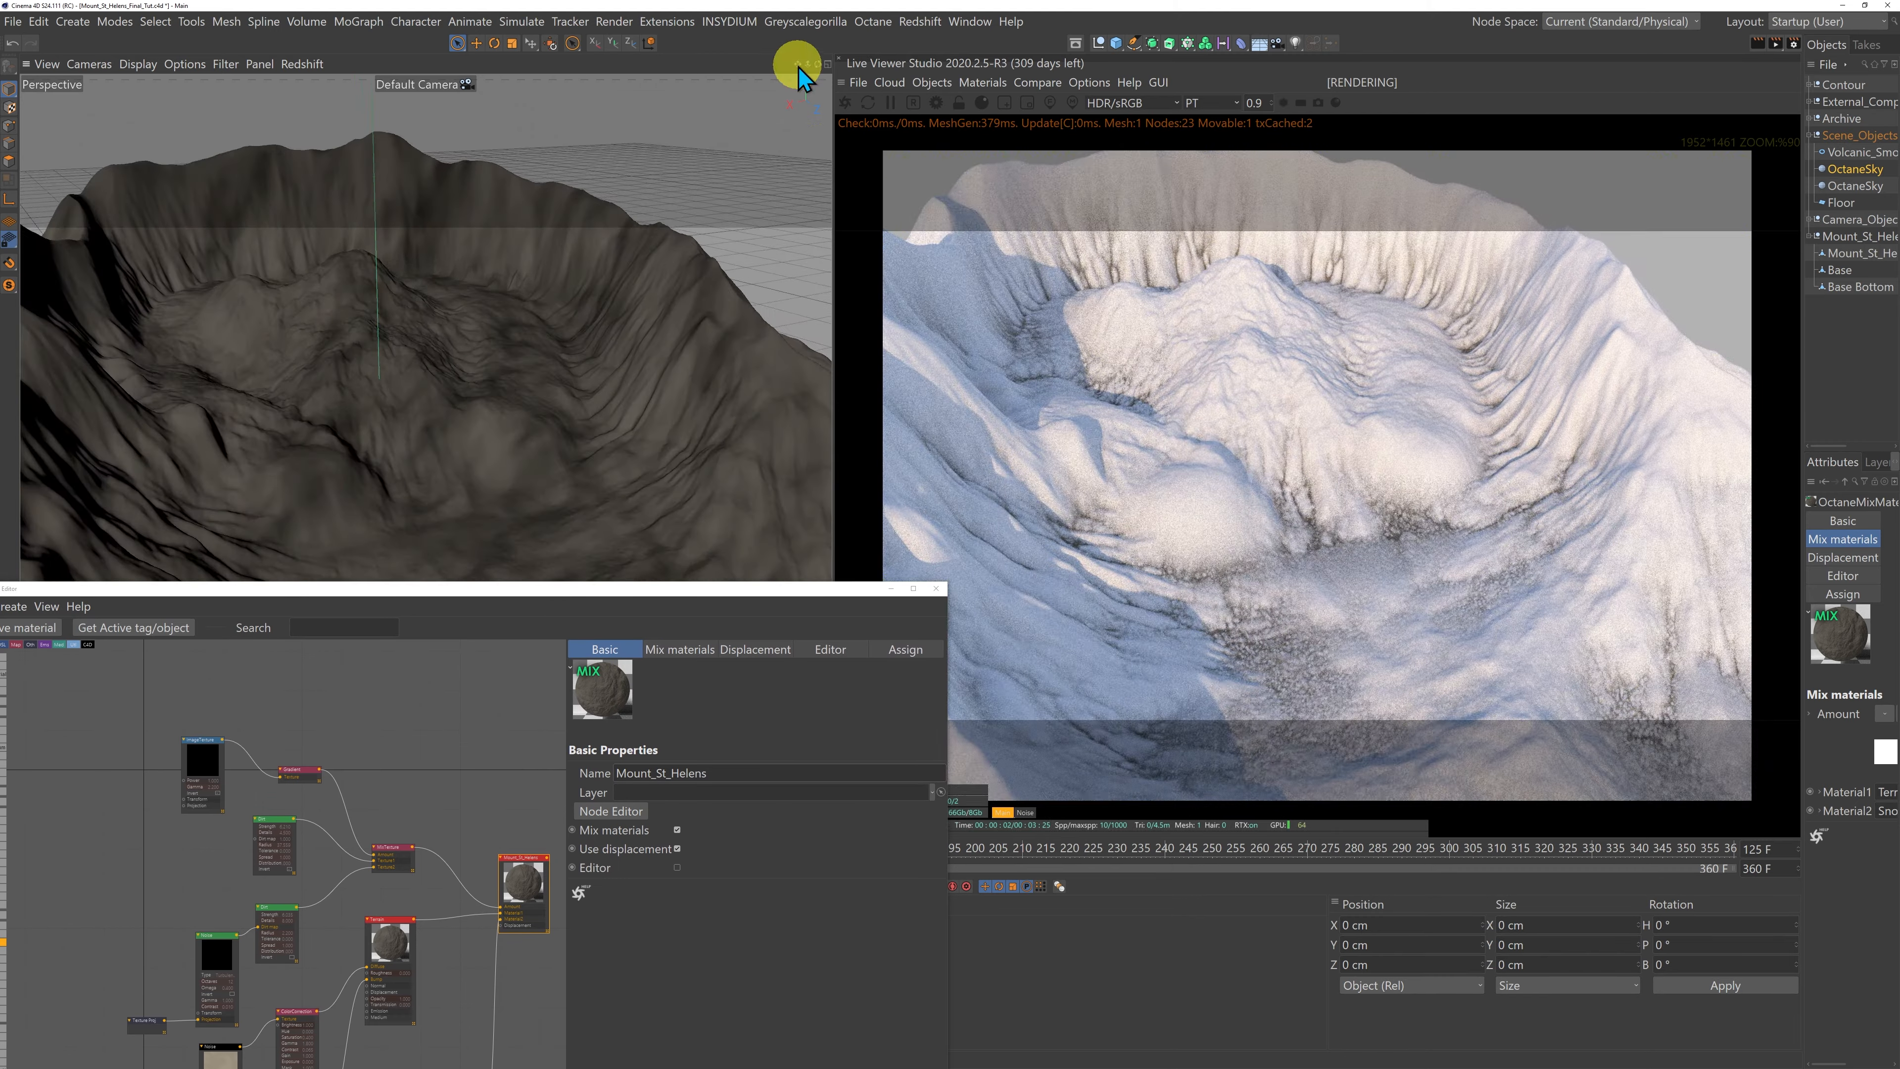
drag(799, 69, 827, 539)
drag(580, 593, 625, 190)
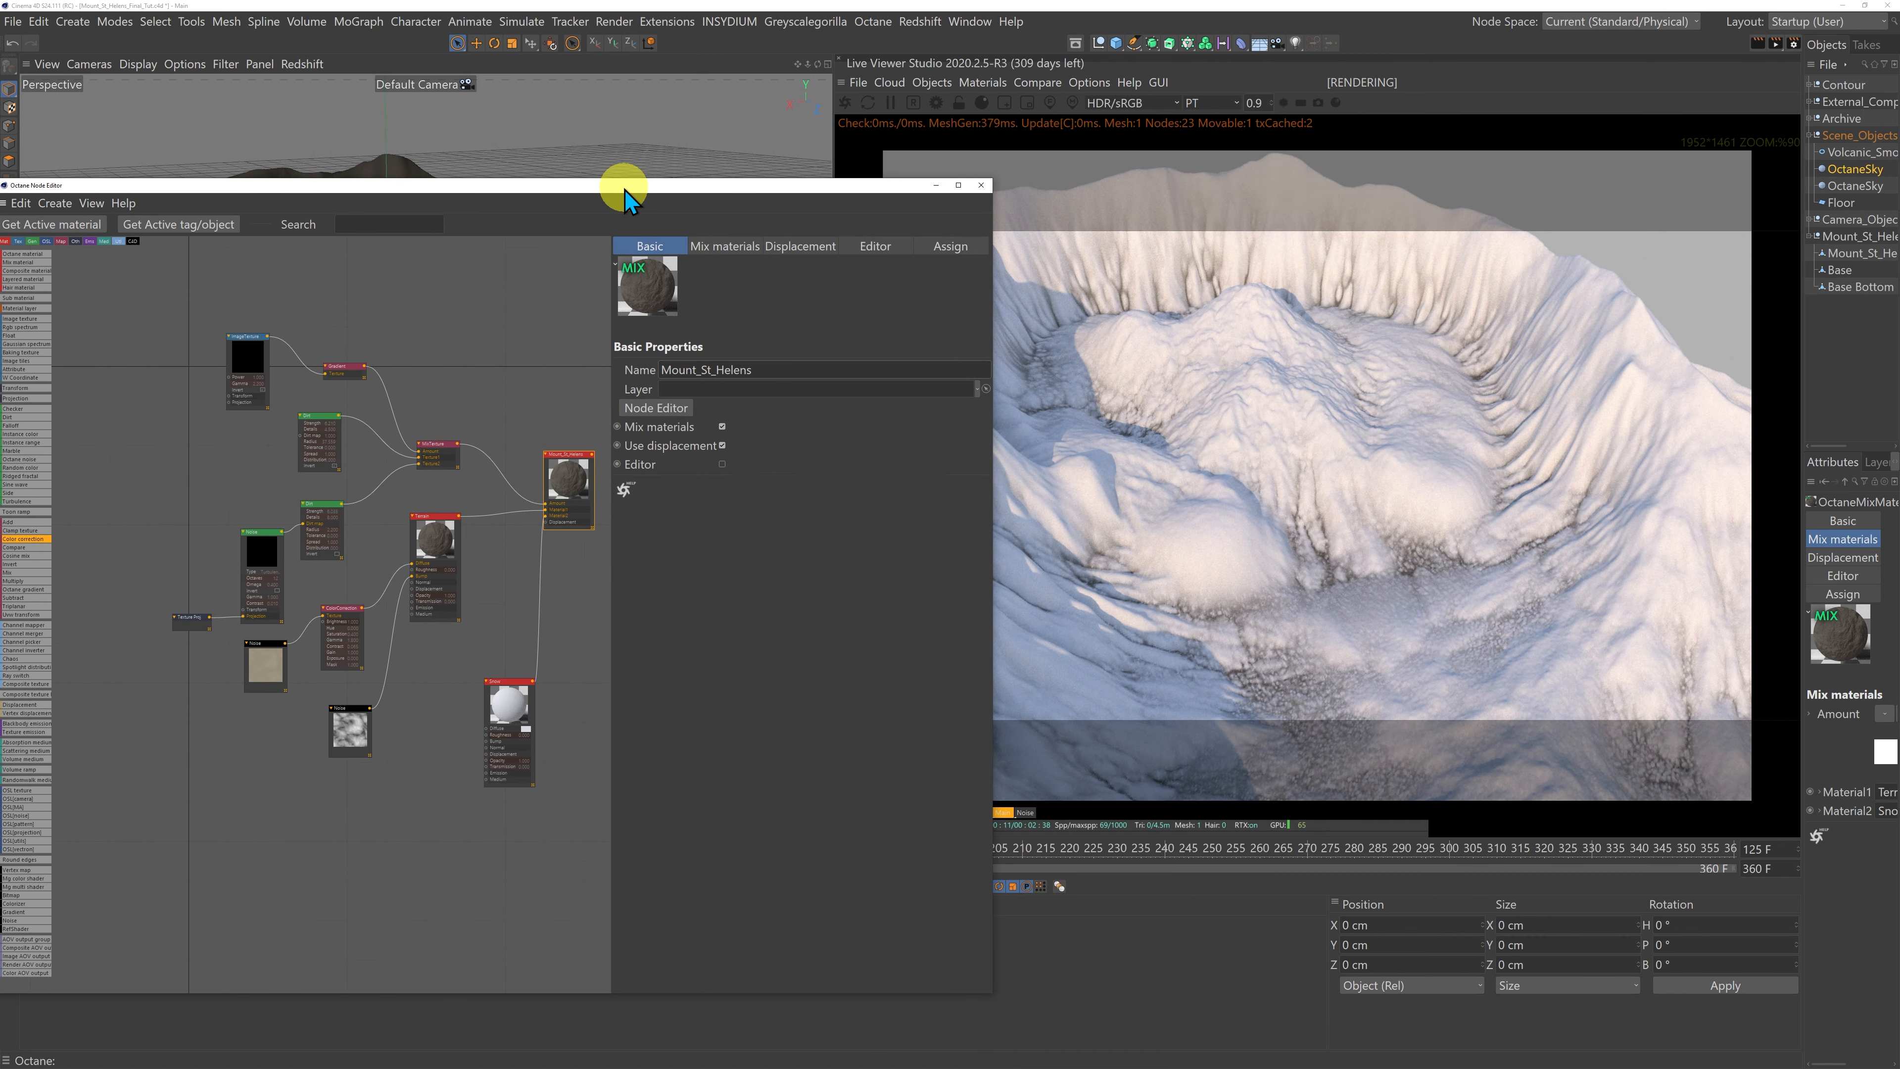
drag(625, 190, 632, 59)
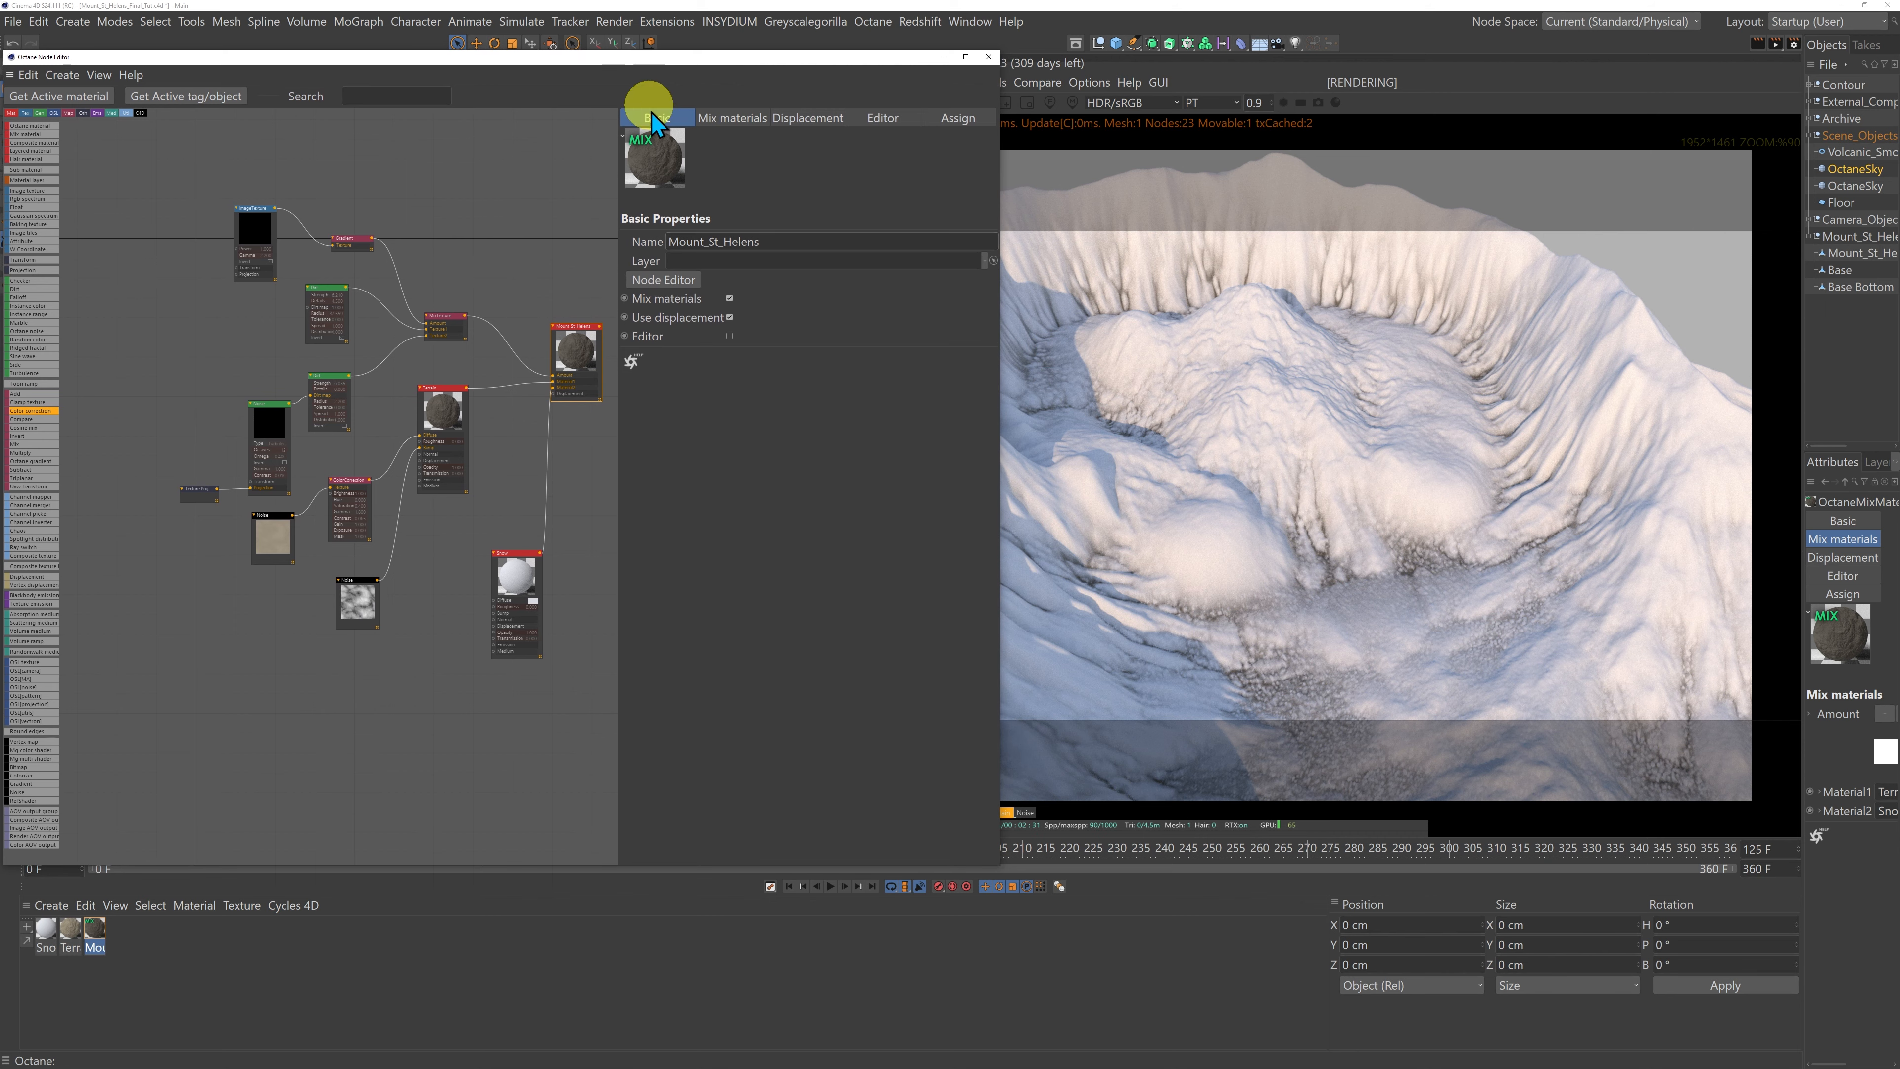
drag(882, 57, 820, 53)
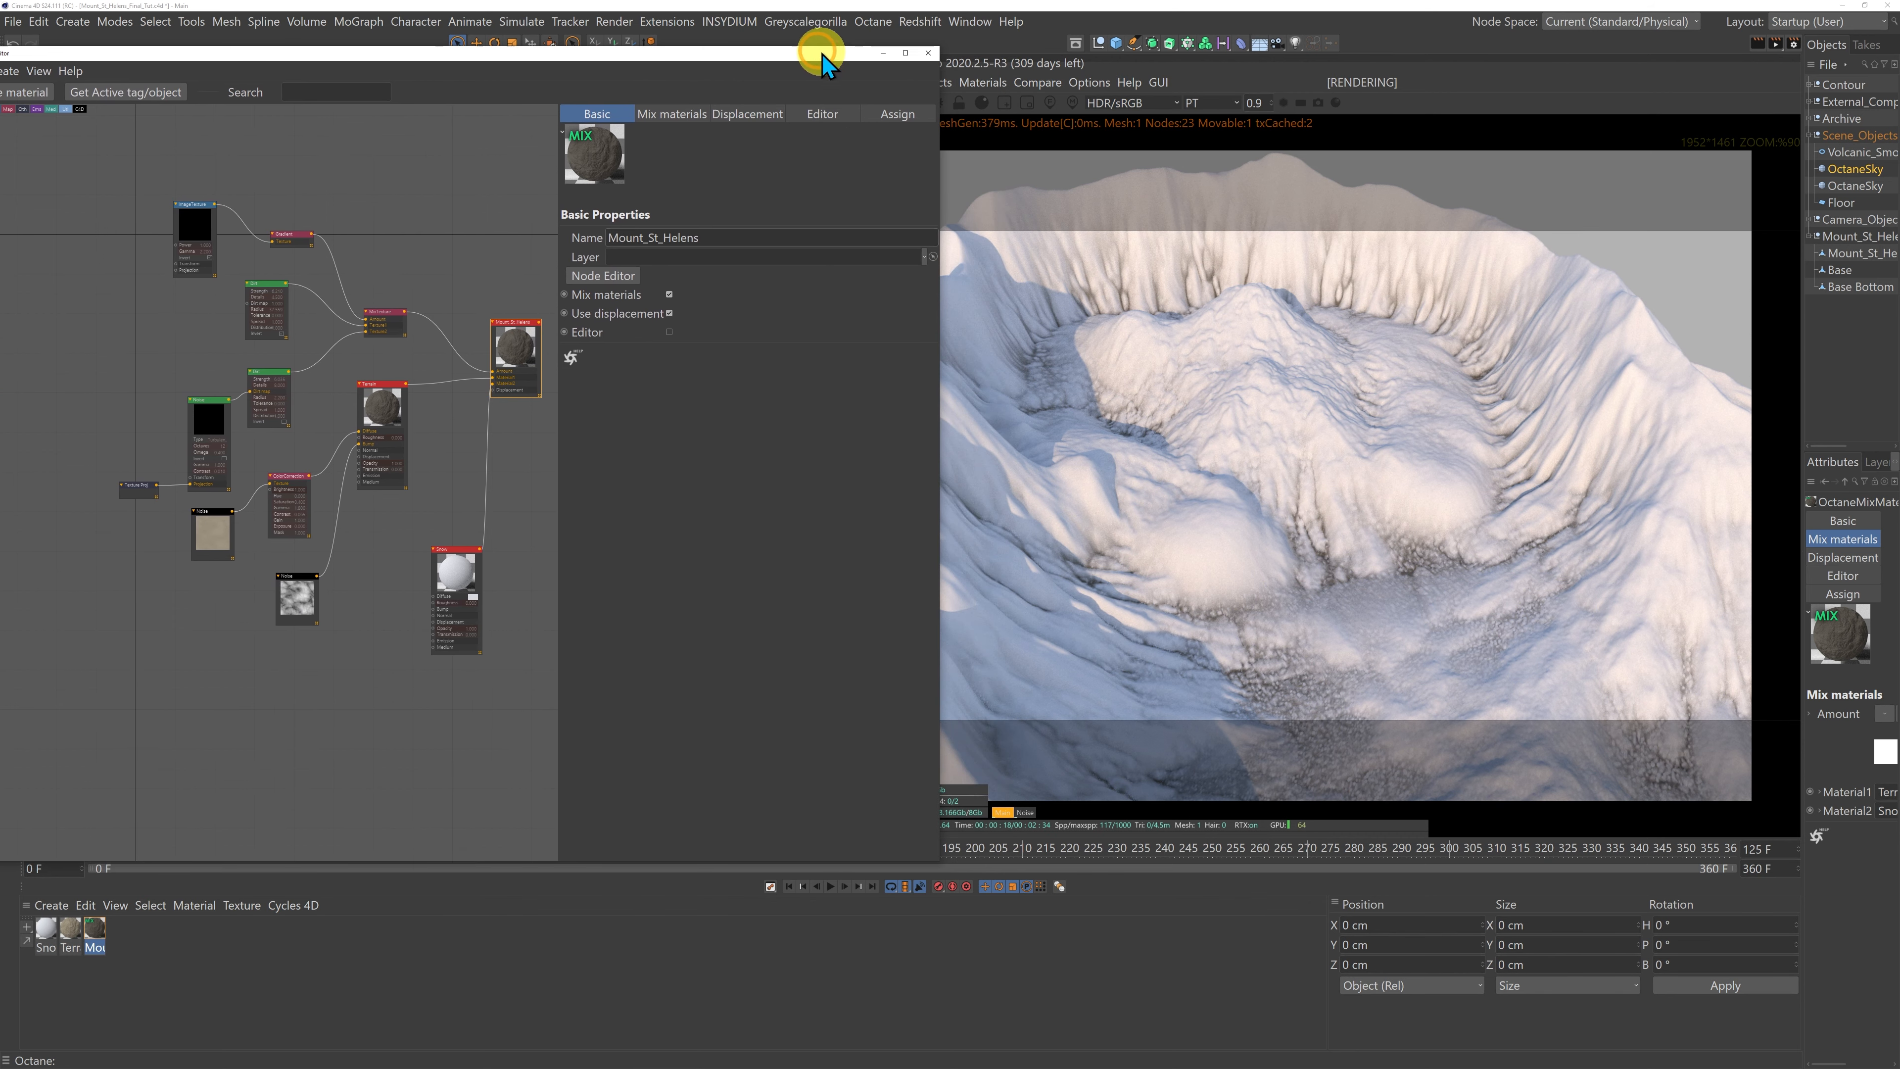
click(982, 83)
mouse_move(1038, 175)
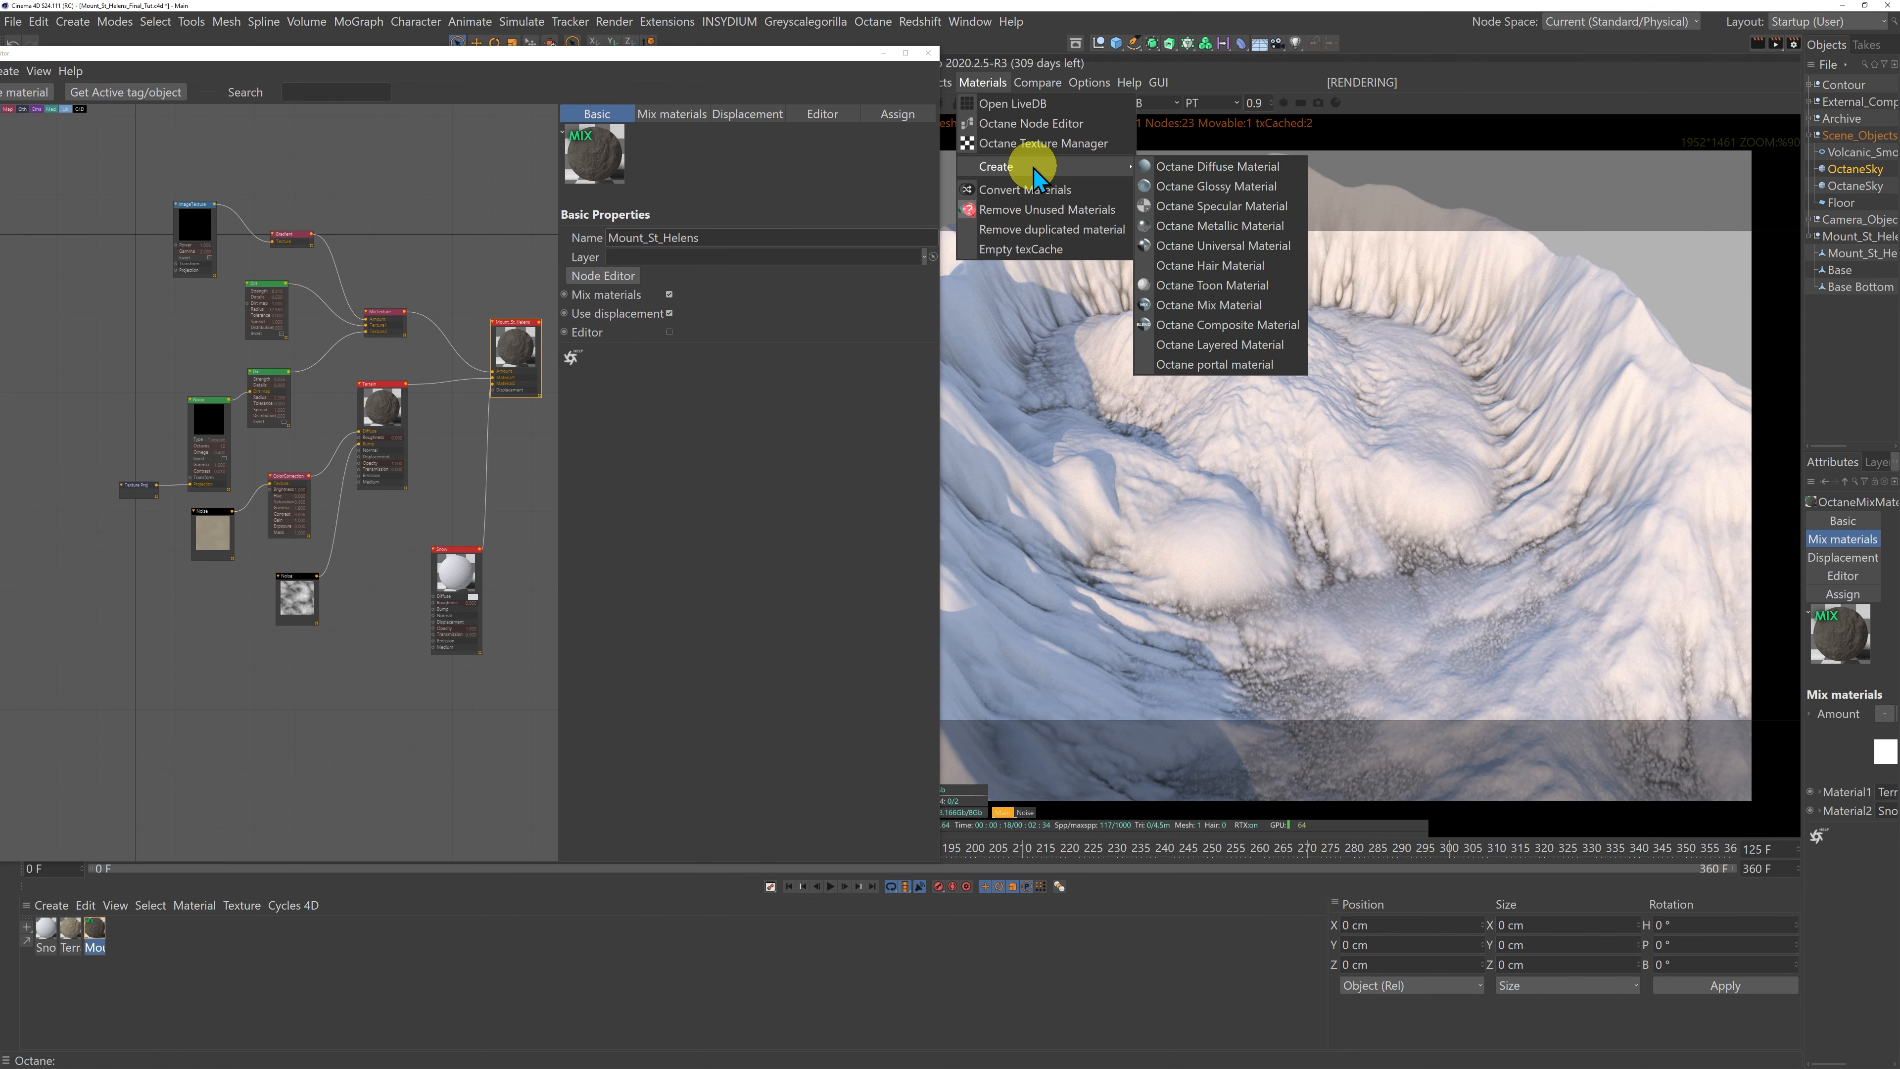
click(1216, 304)
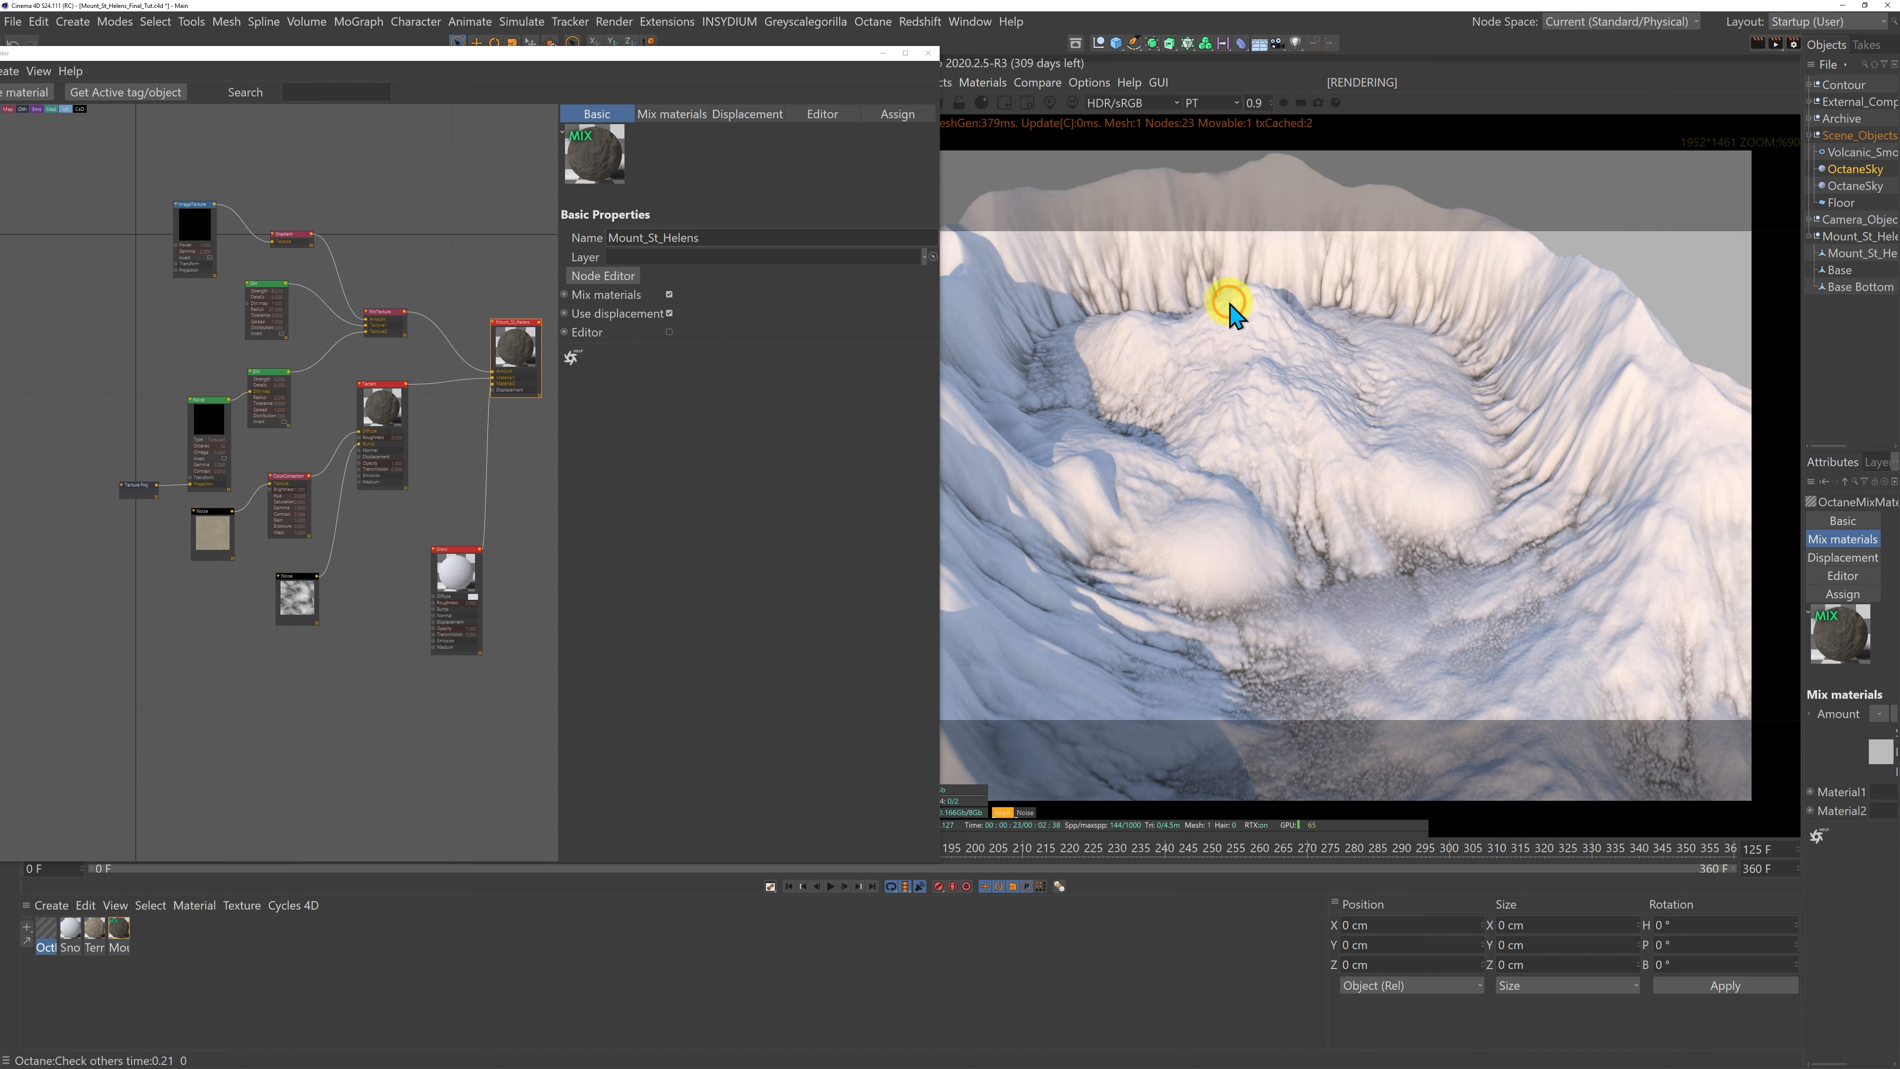
Step: Name the new mix material Dome
double_click(50, 942)
drag(220, 708, 729, 507)
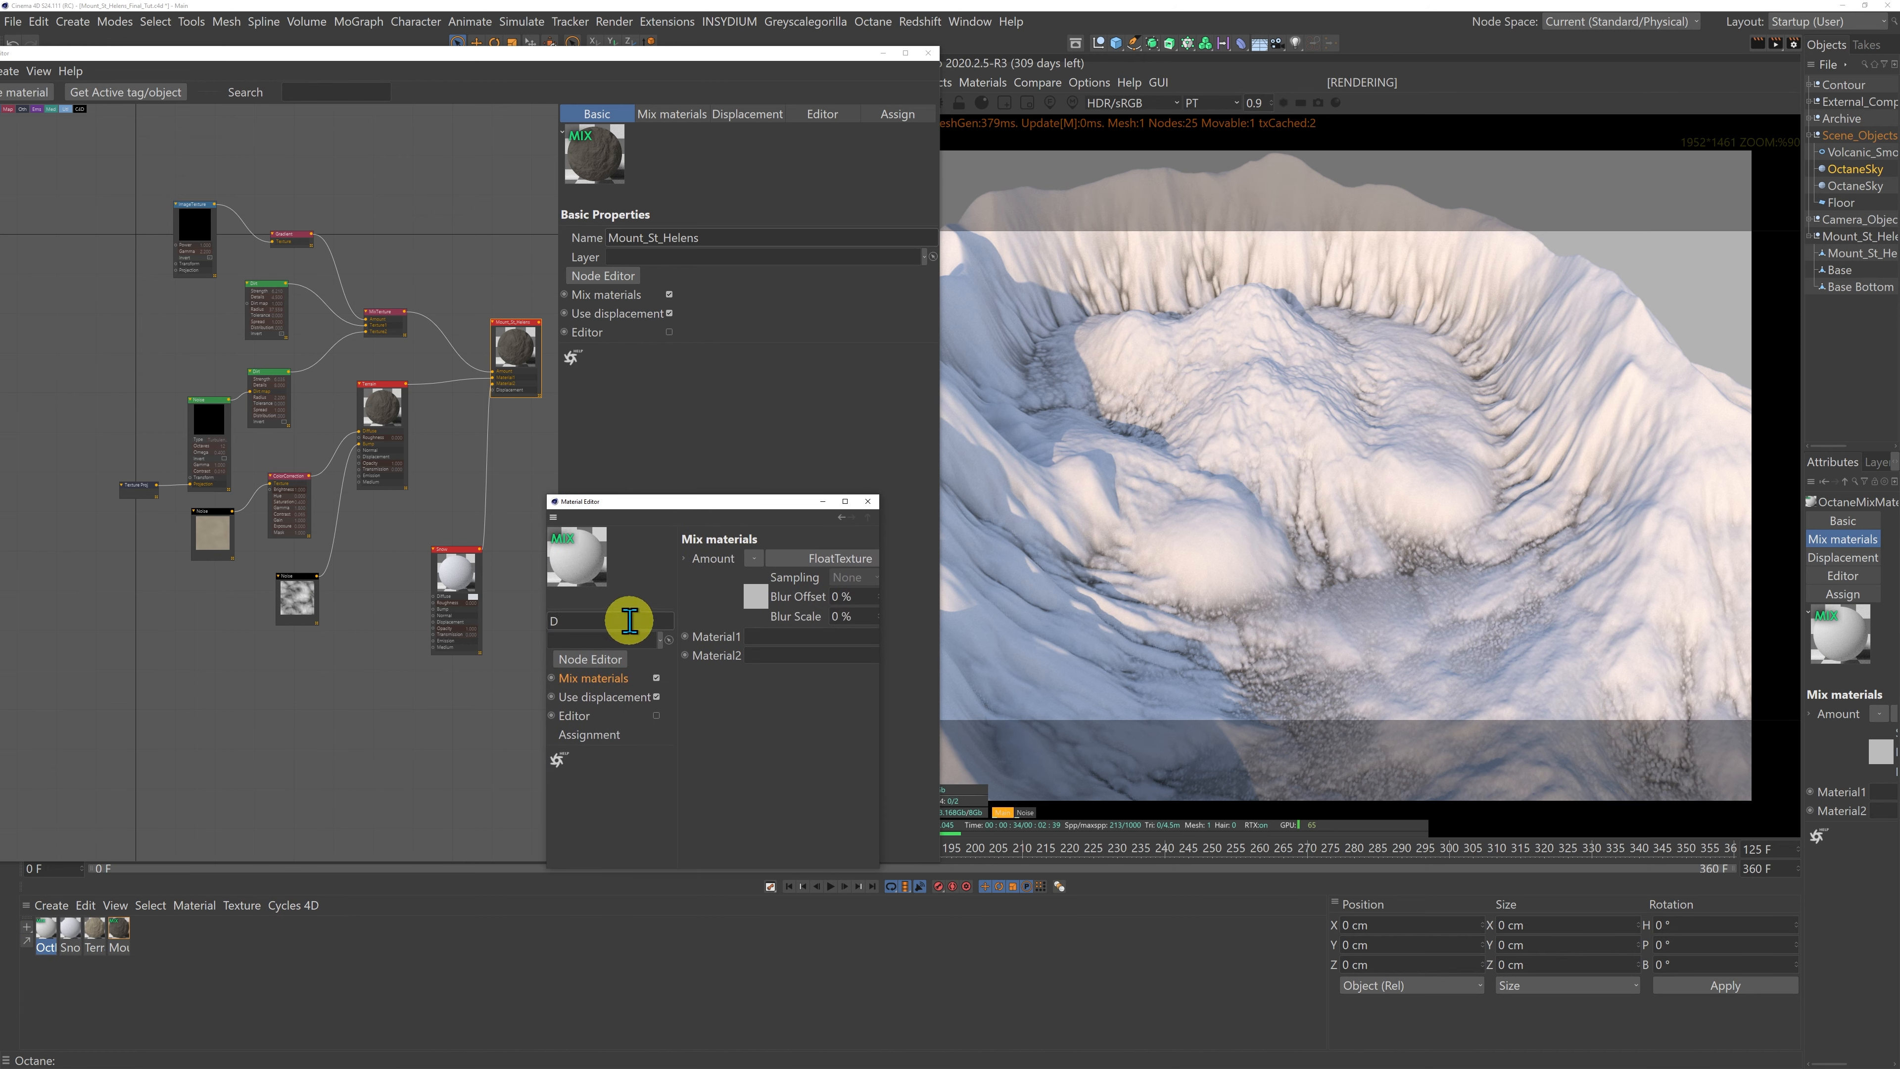
text(Dome)
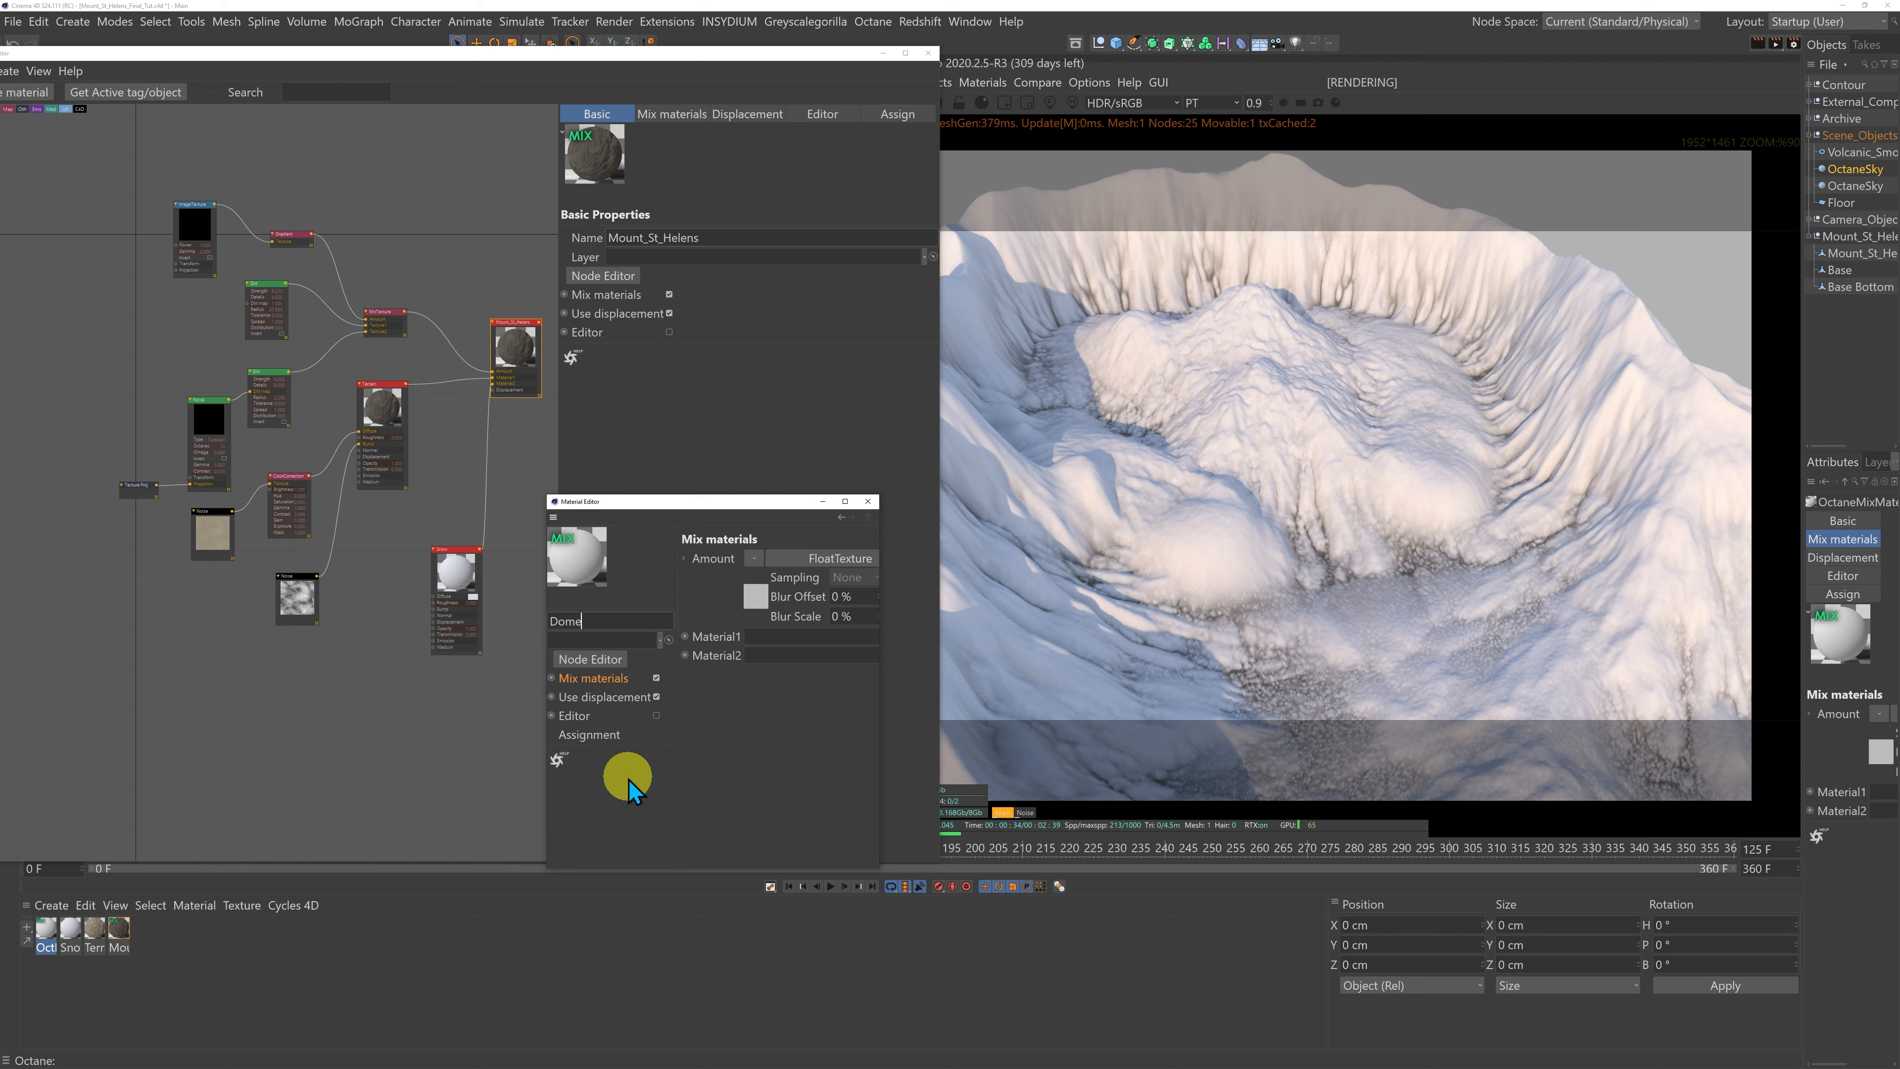
click(647, 814)
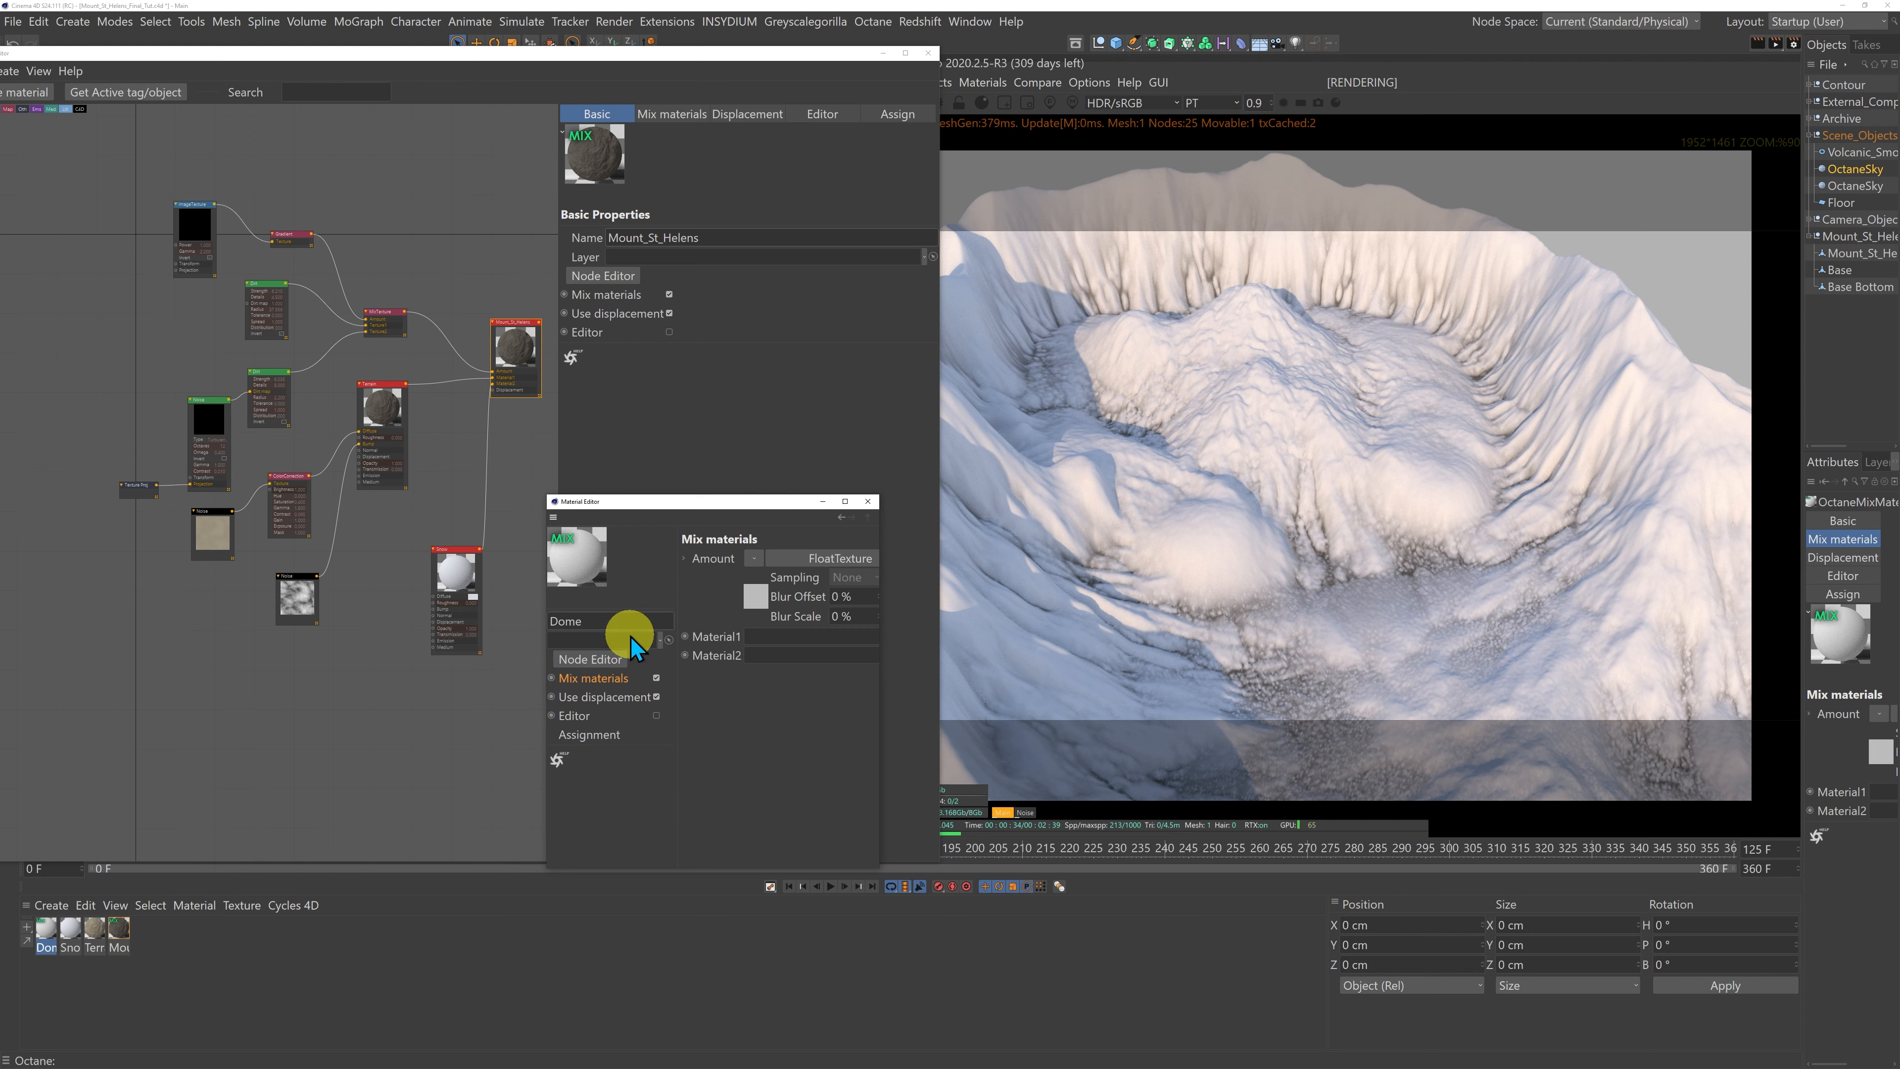
Step: Load the Dome material in the node editor and move its material and FloatTexture nodes to open space
click(588, 660)
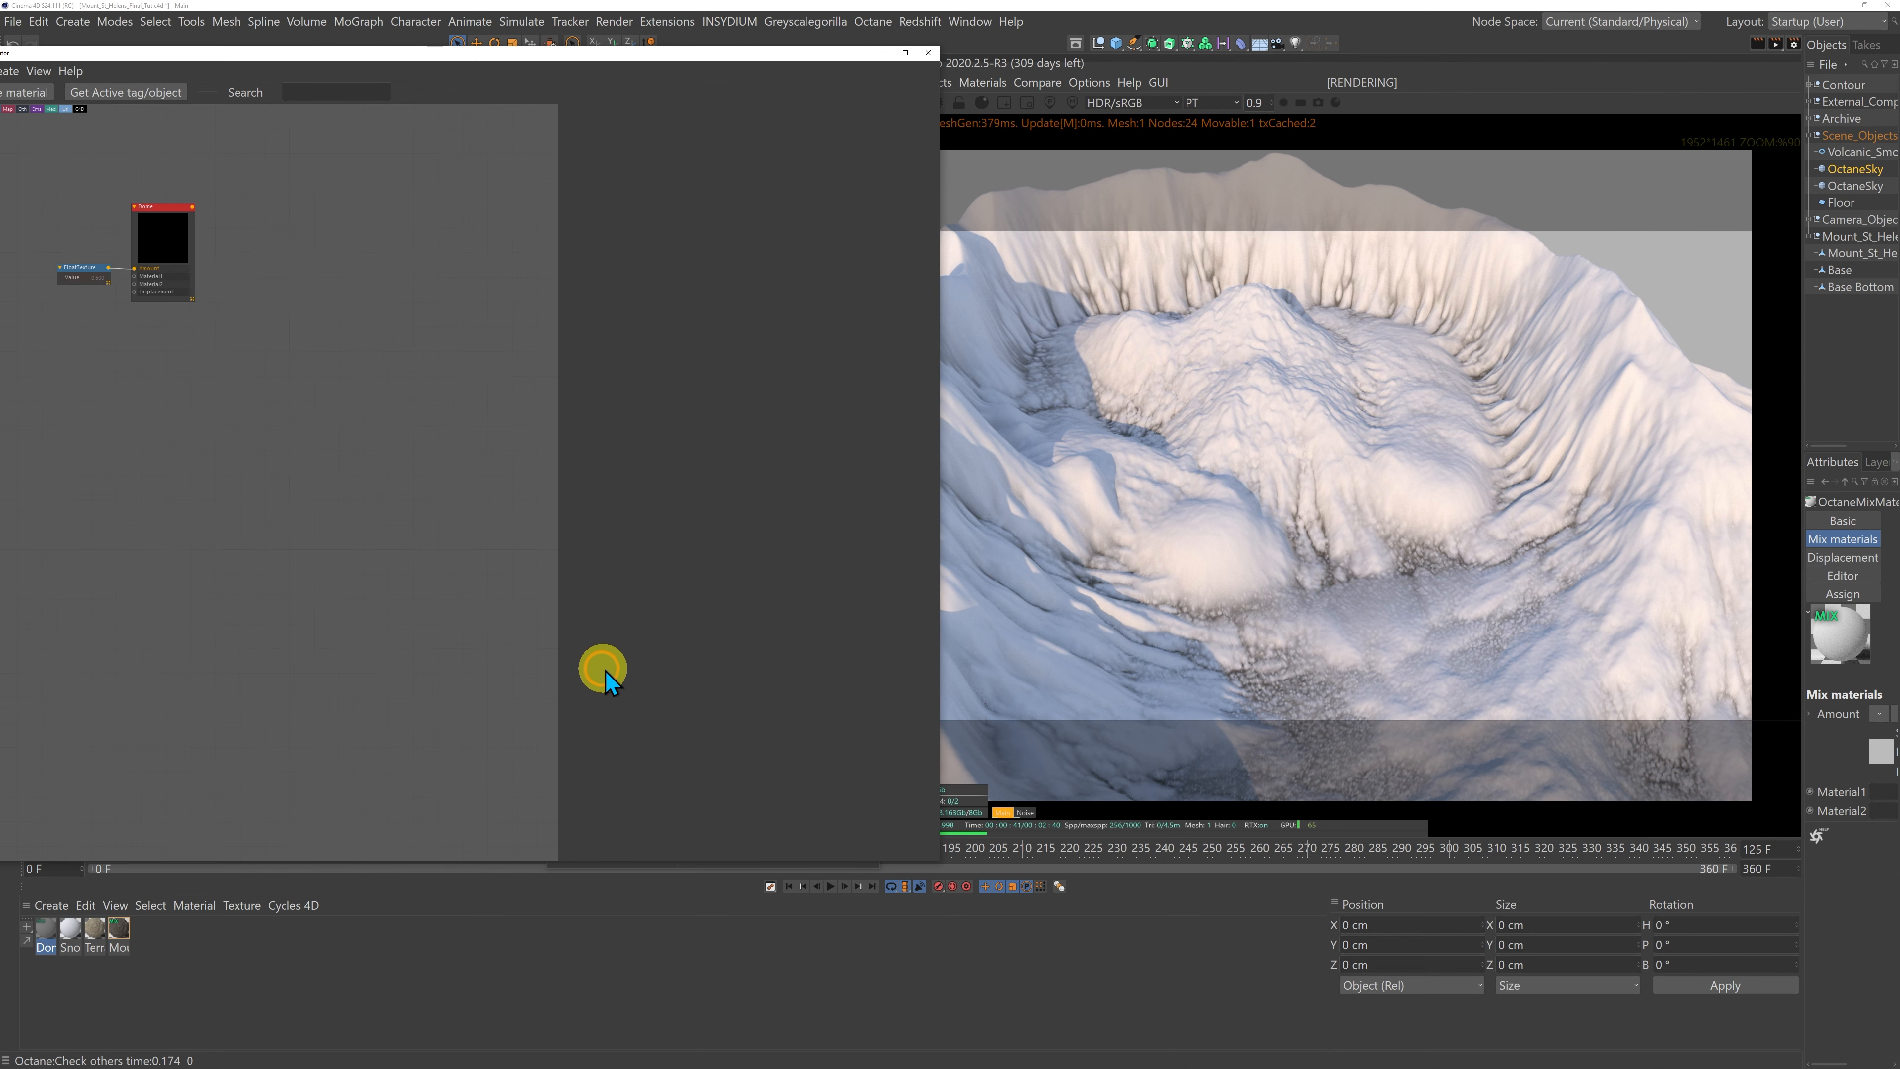
drag(339, 51, 396, 41)
drag(215, 205, 510, 271)
drag(134, 261, 415, 286)
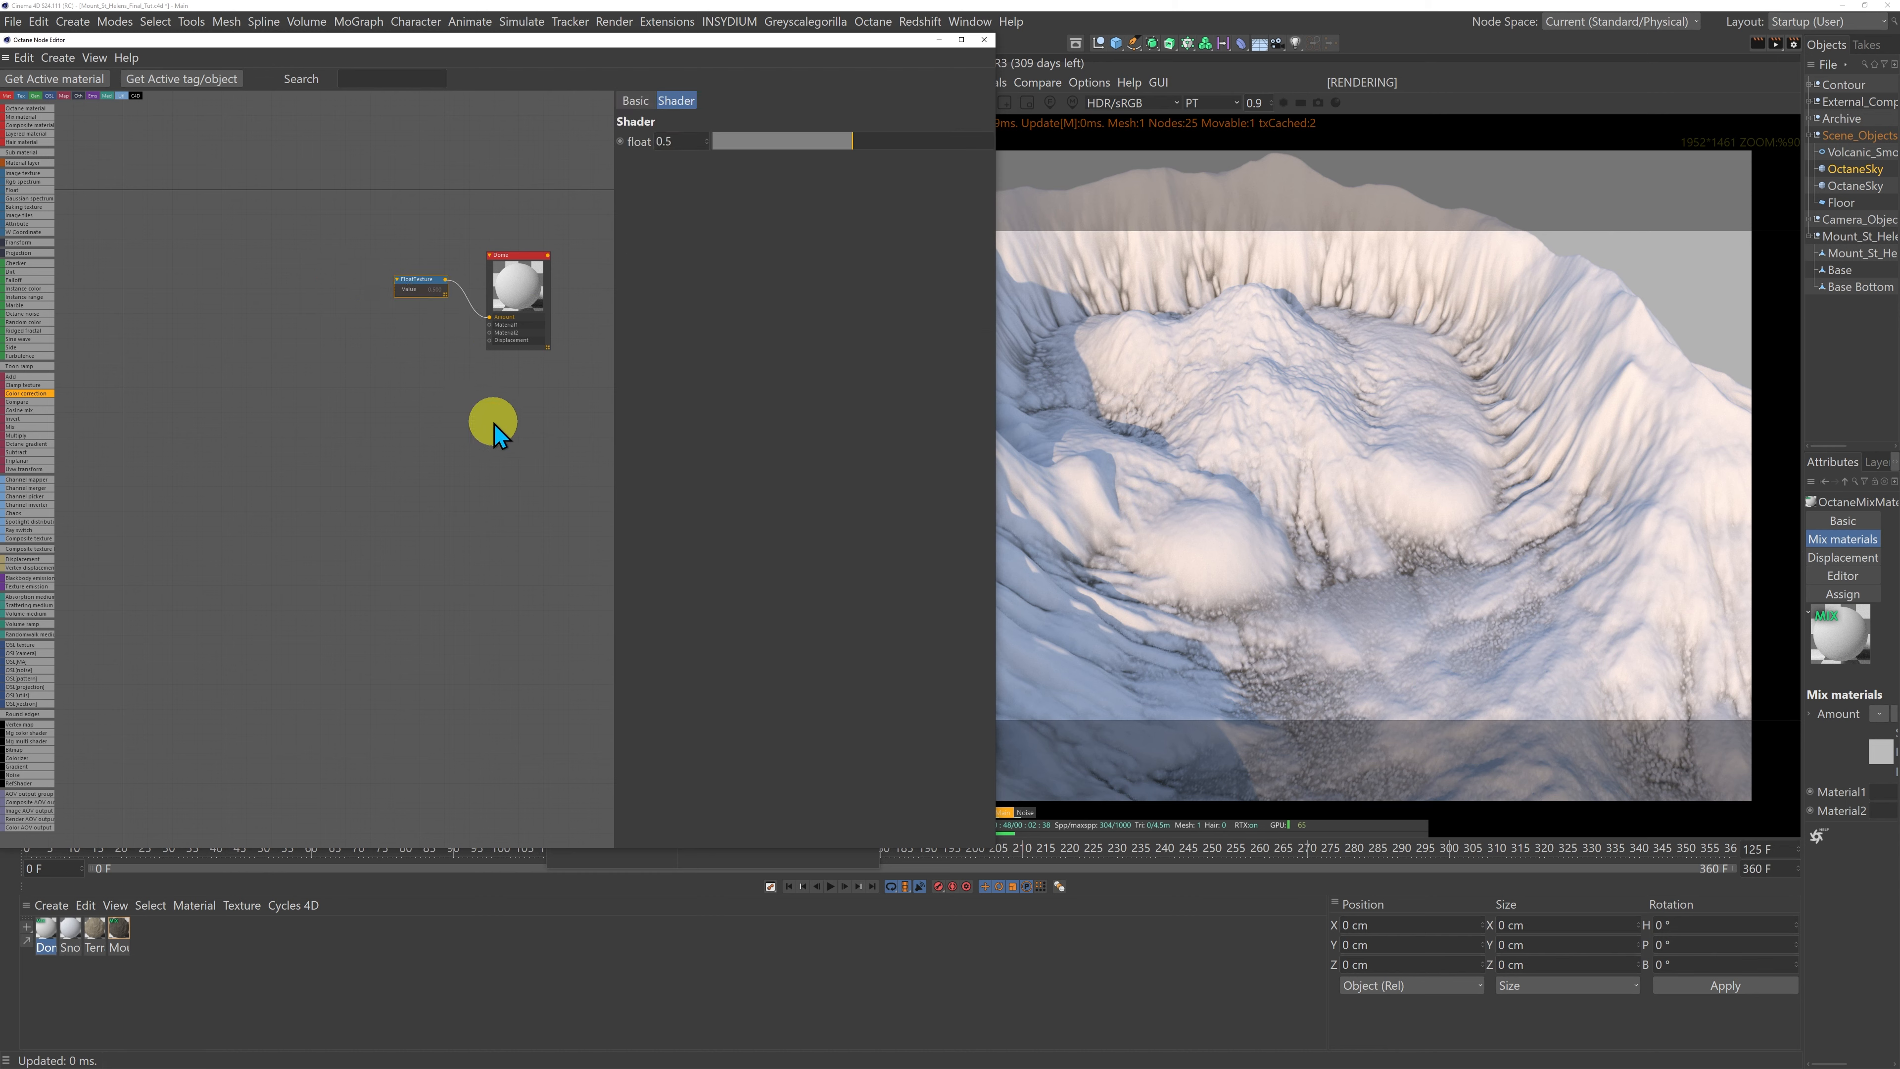
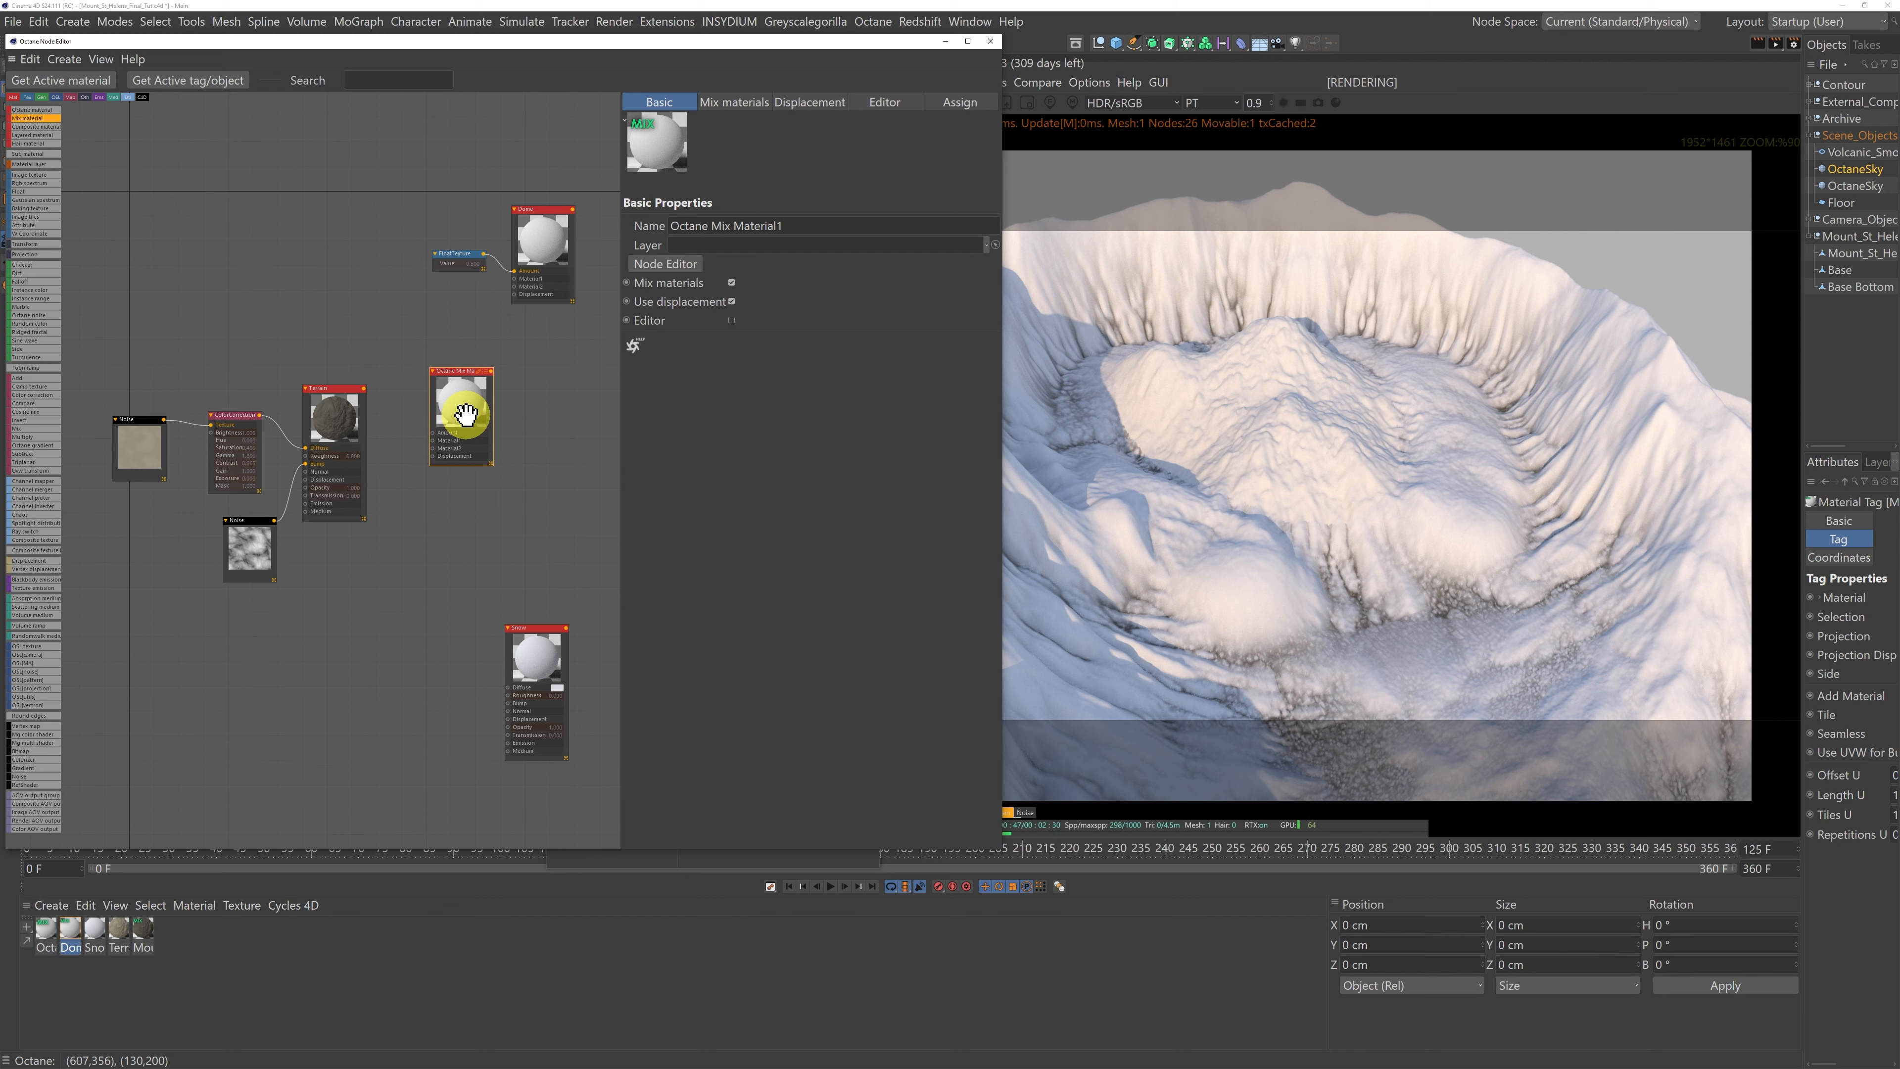
Step: Rename the unconnected Octane mix node as Terrain_Snow_Mix
click(805, 225)
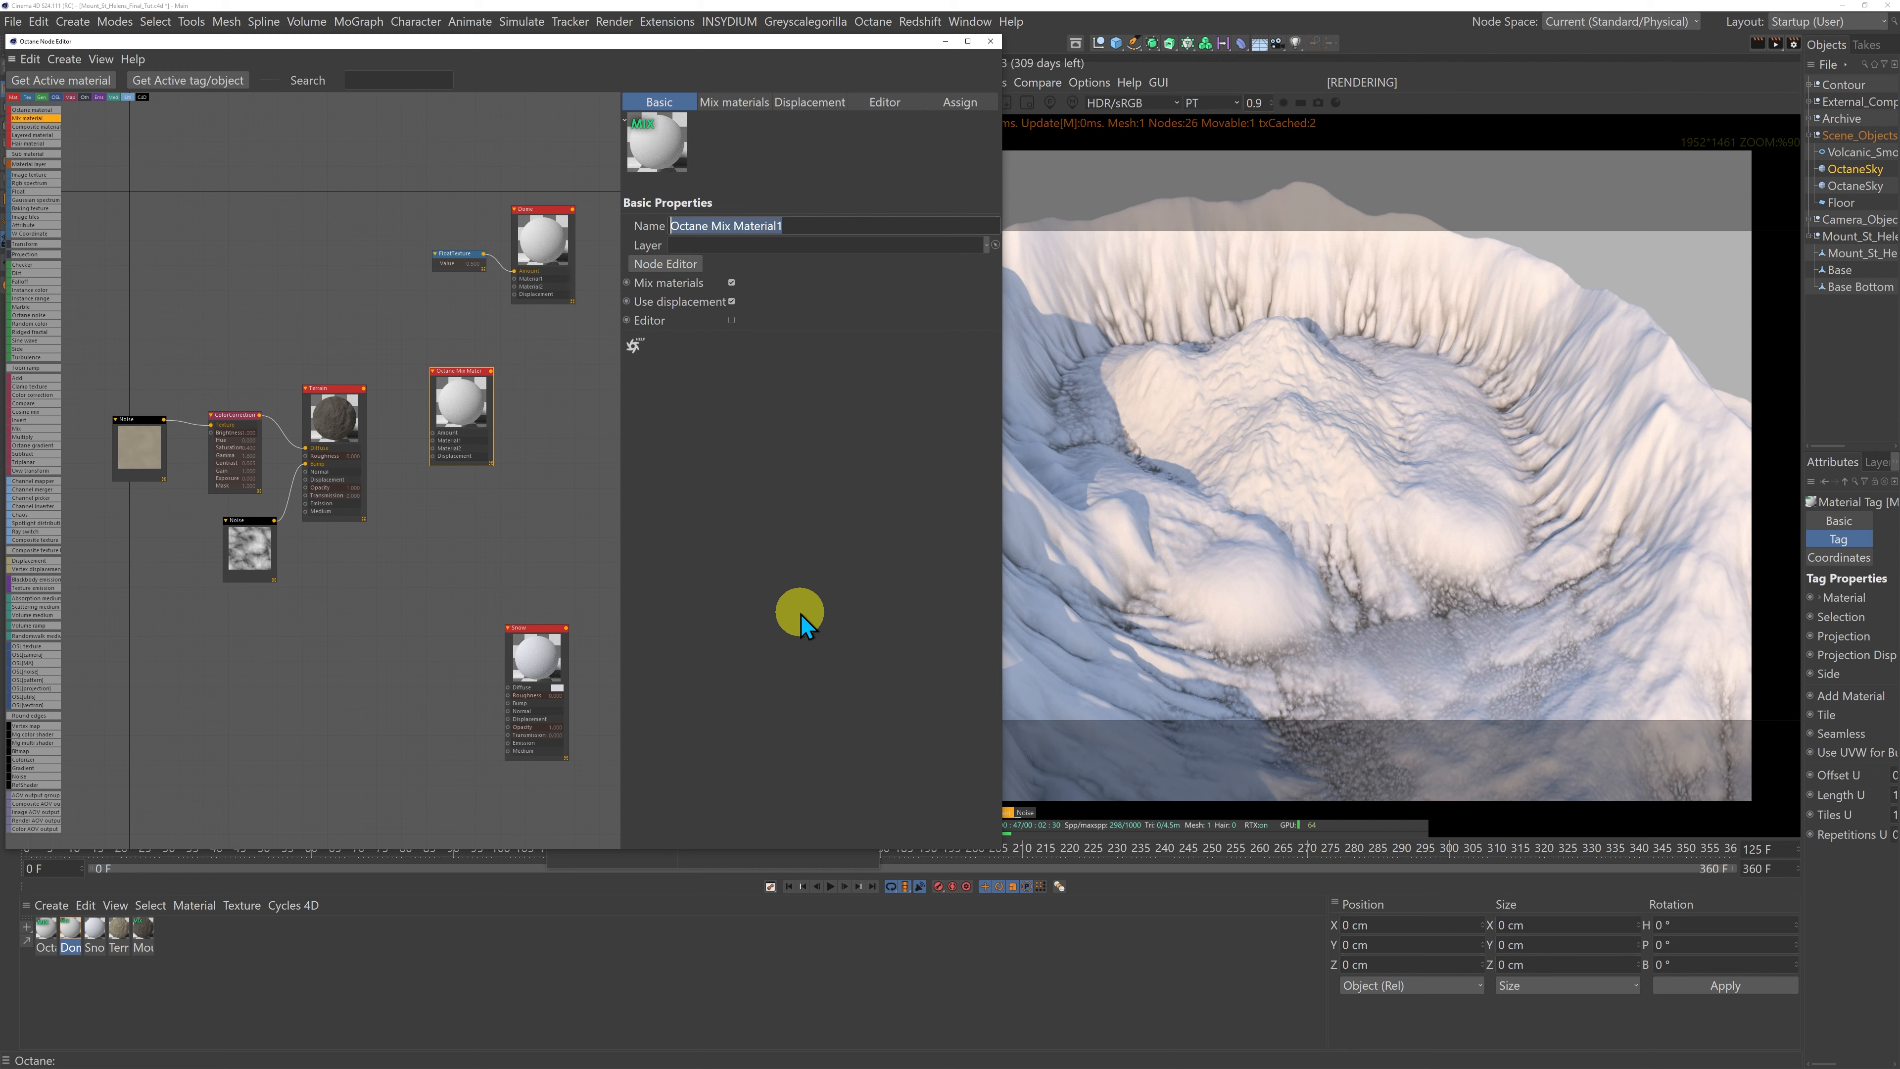
text(Terrain_Snow_Mix)
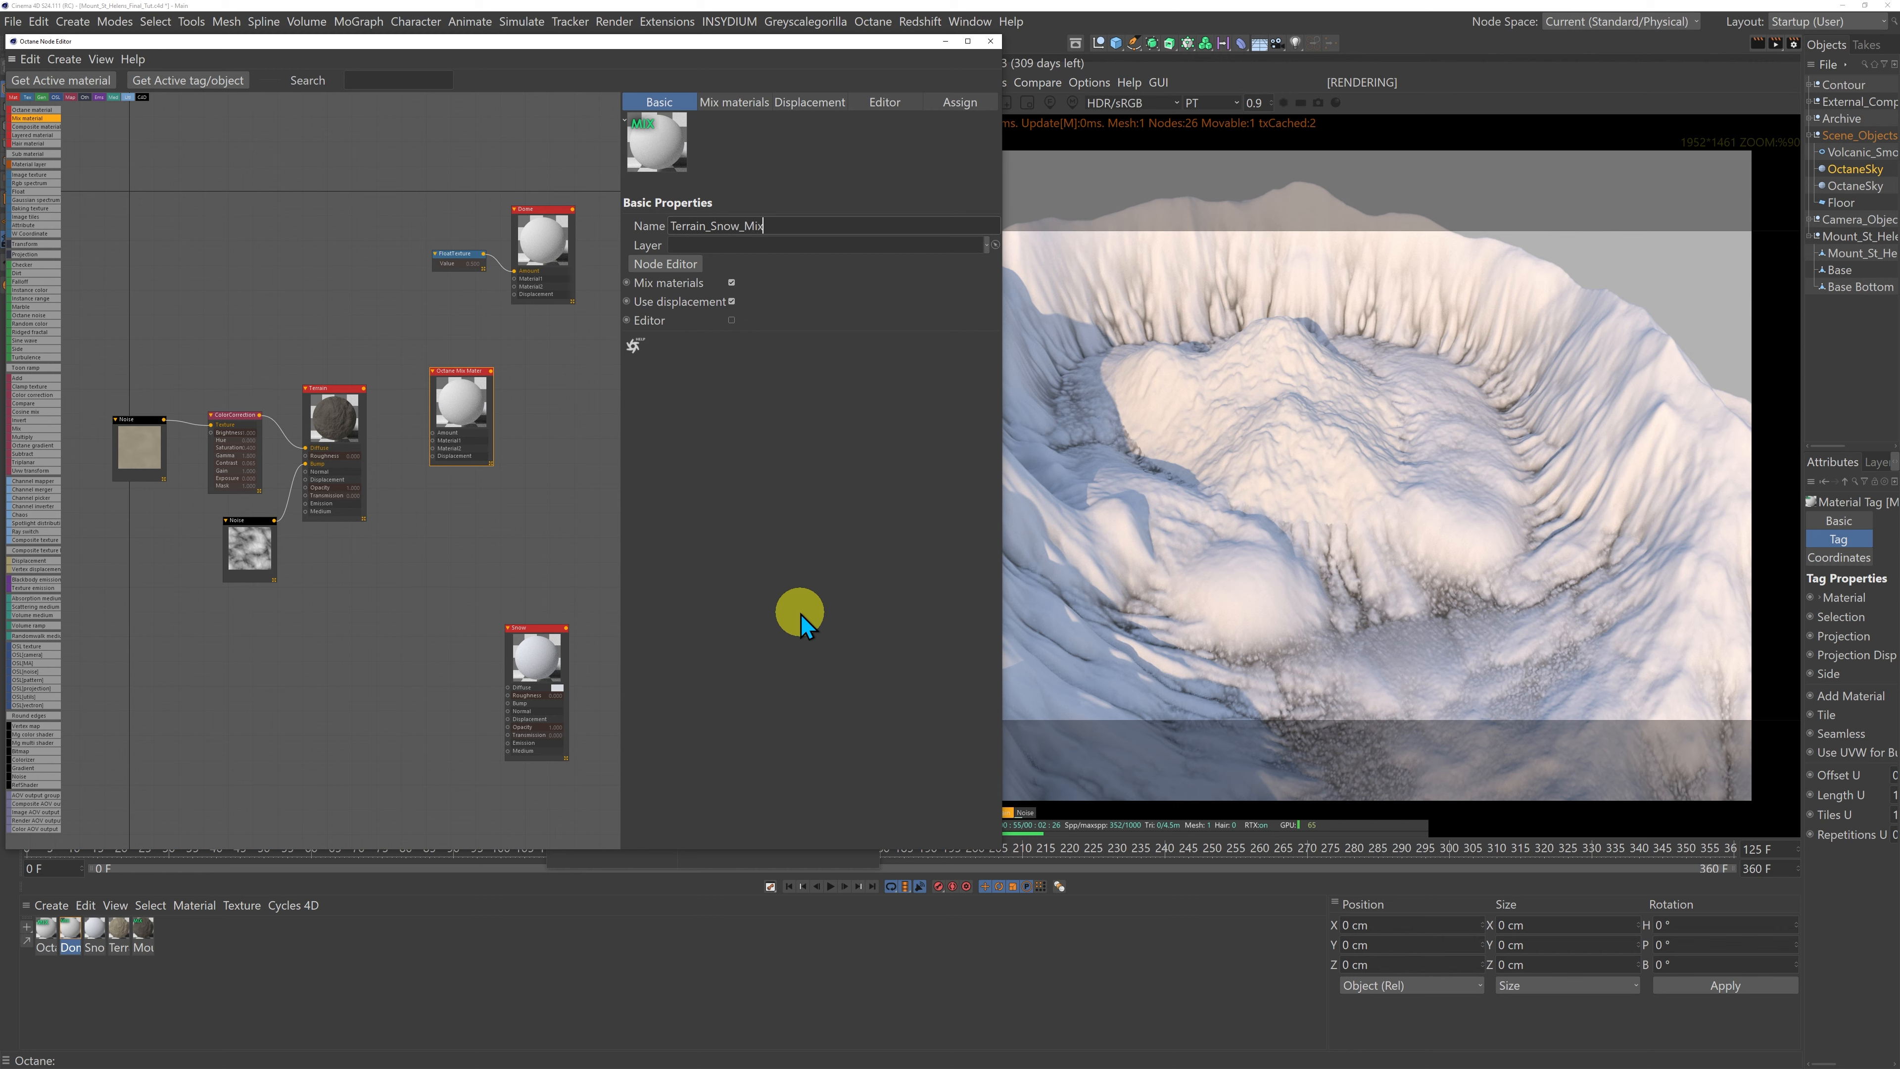
key(Return)
Step: Connect Terrain_Snow_Mix to the Dome mix's first material input, and feed the Terrain and Snow materials into Terrain_Snow_Mix
drag(460, 415, 513, 278)
click(453, 340)
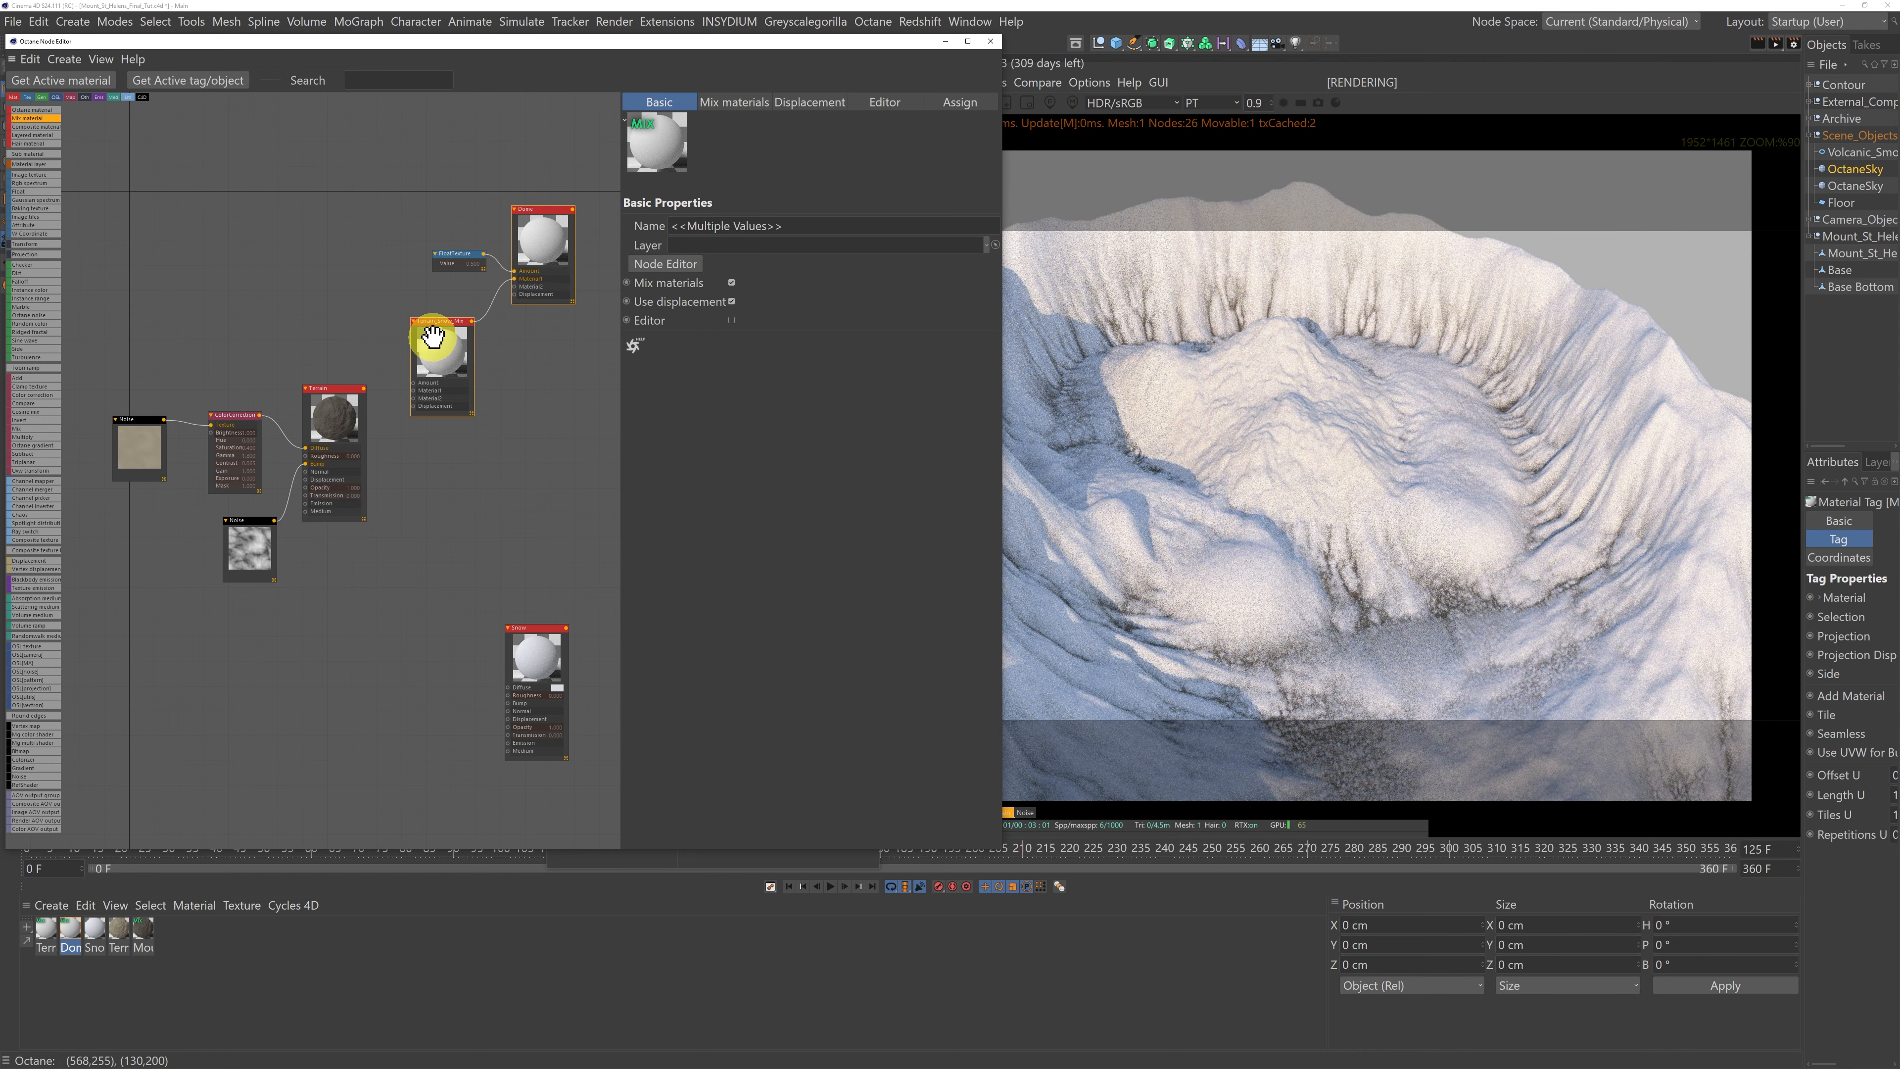
drag(436, 339, 438, 345)
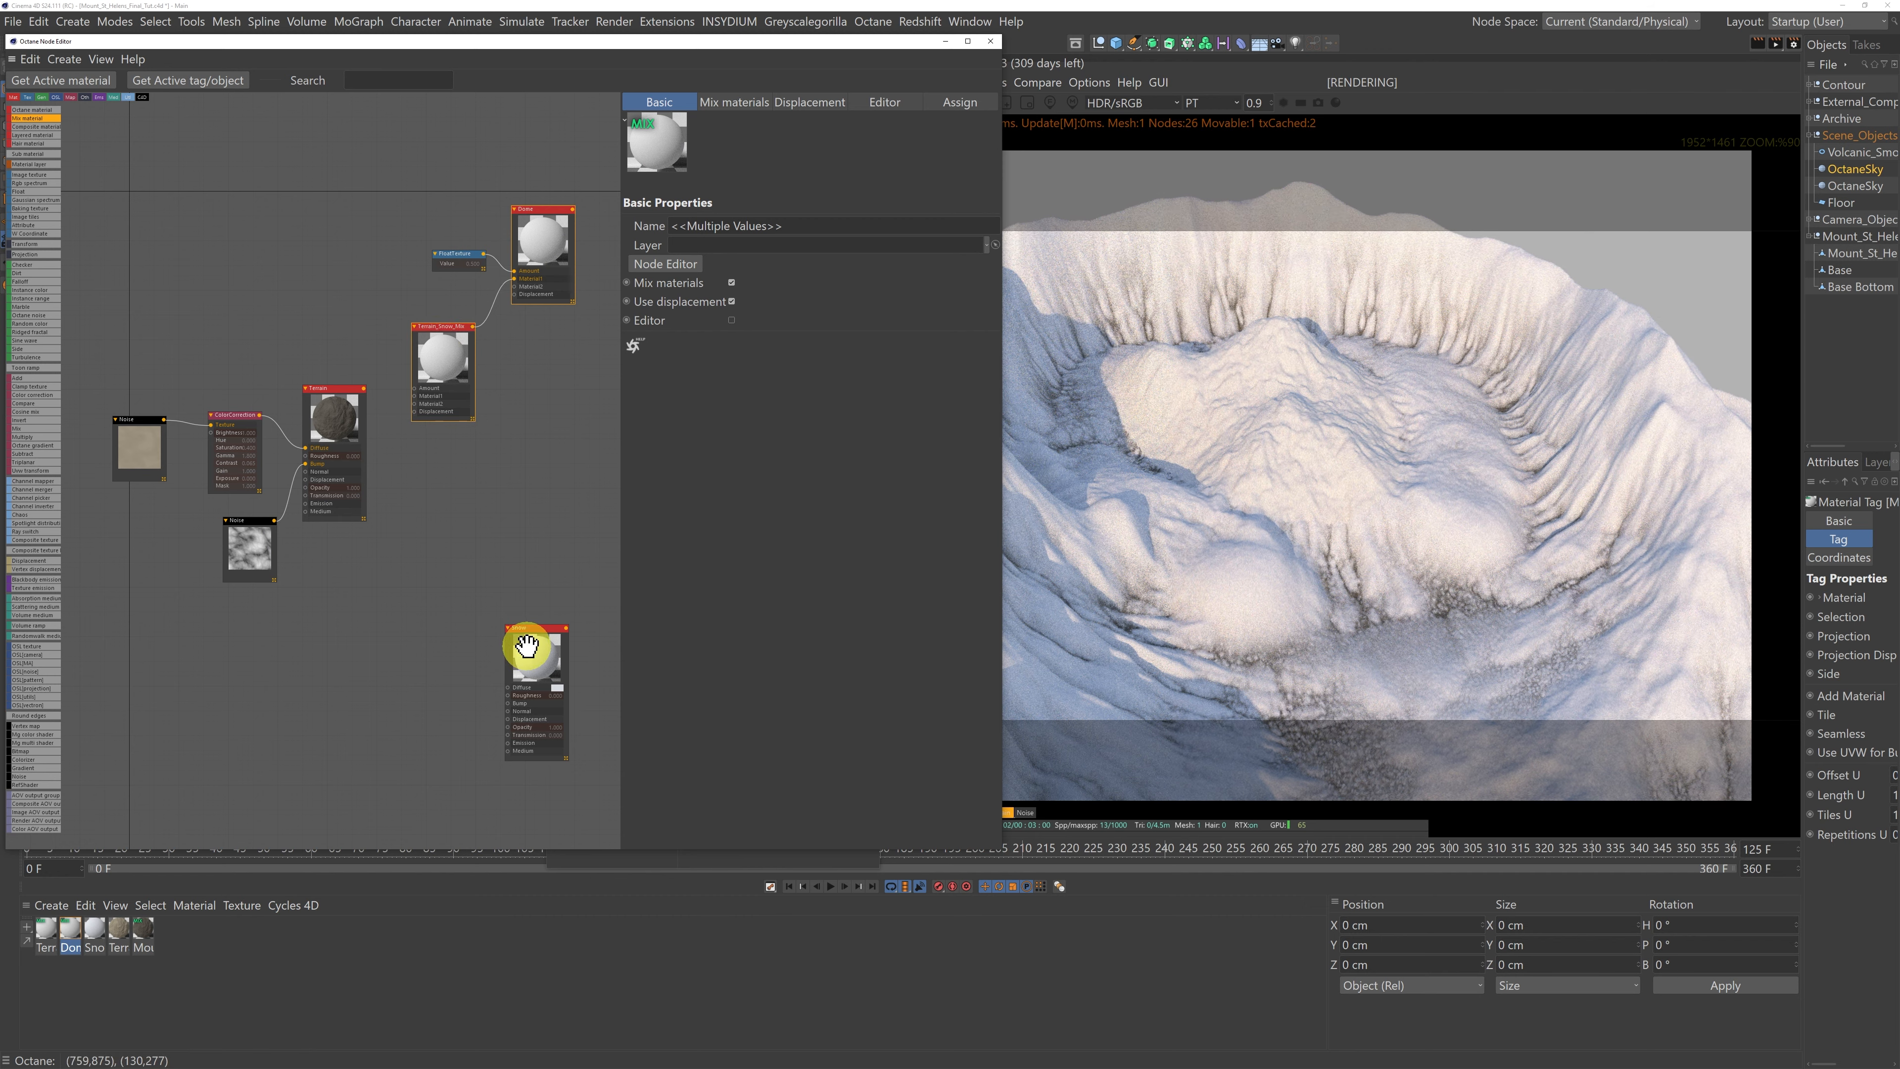
drag(528, 643, 428, 554)
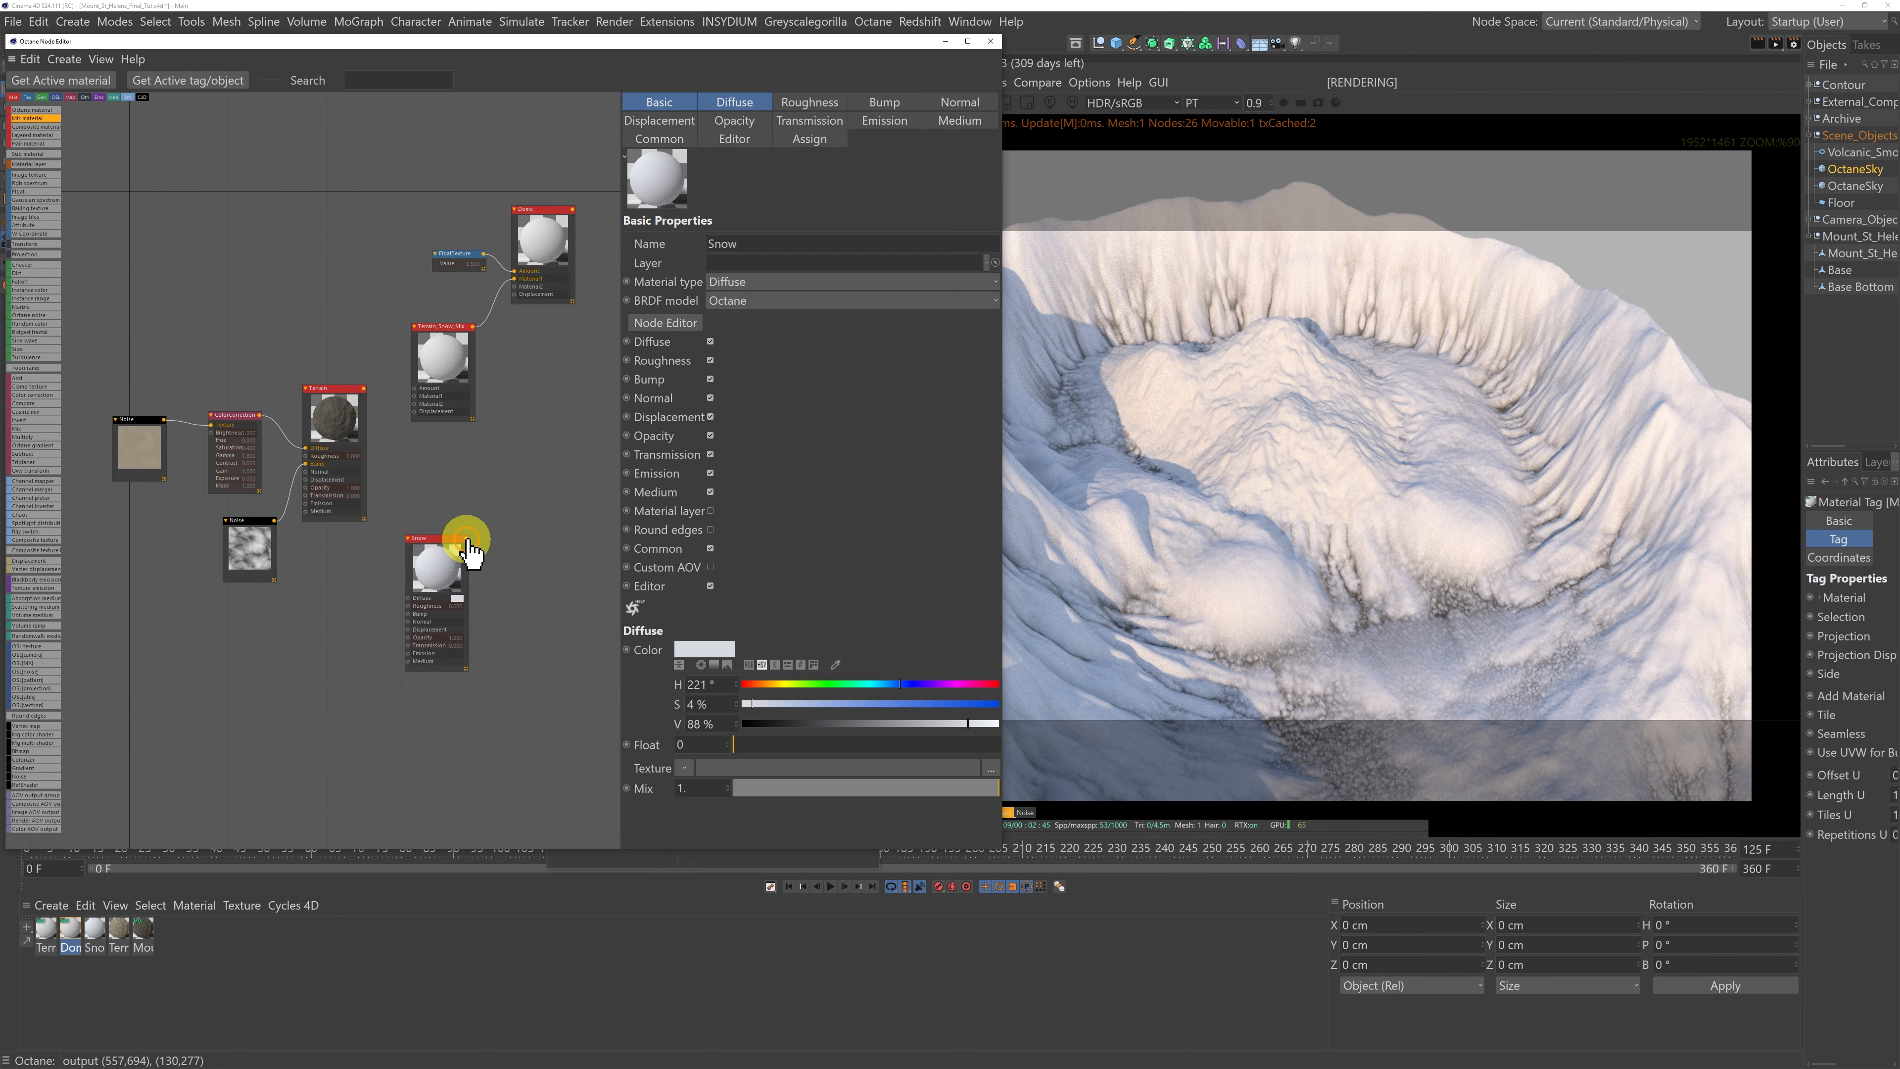
drag(466, 539, 398, 552)
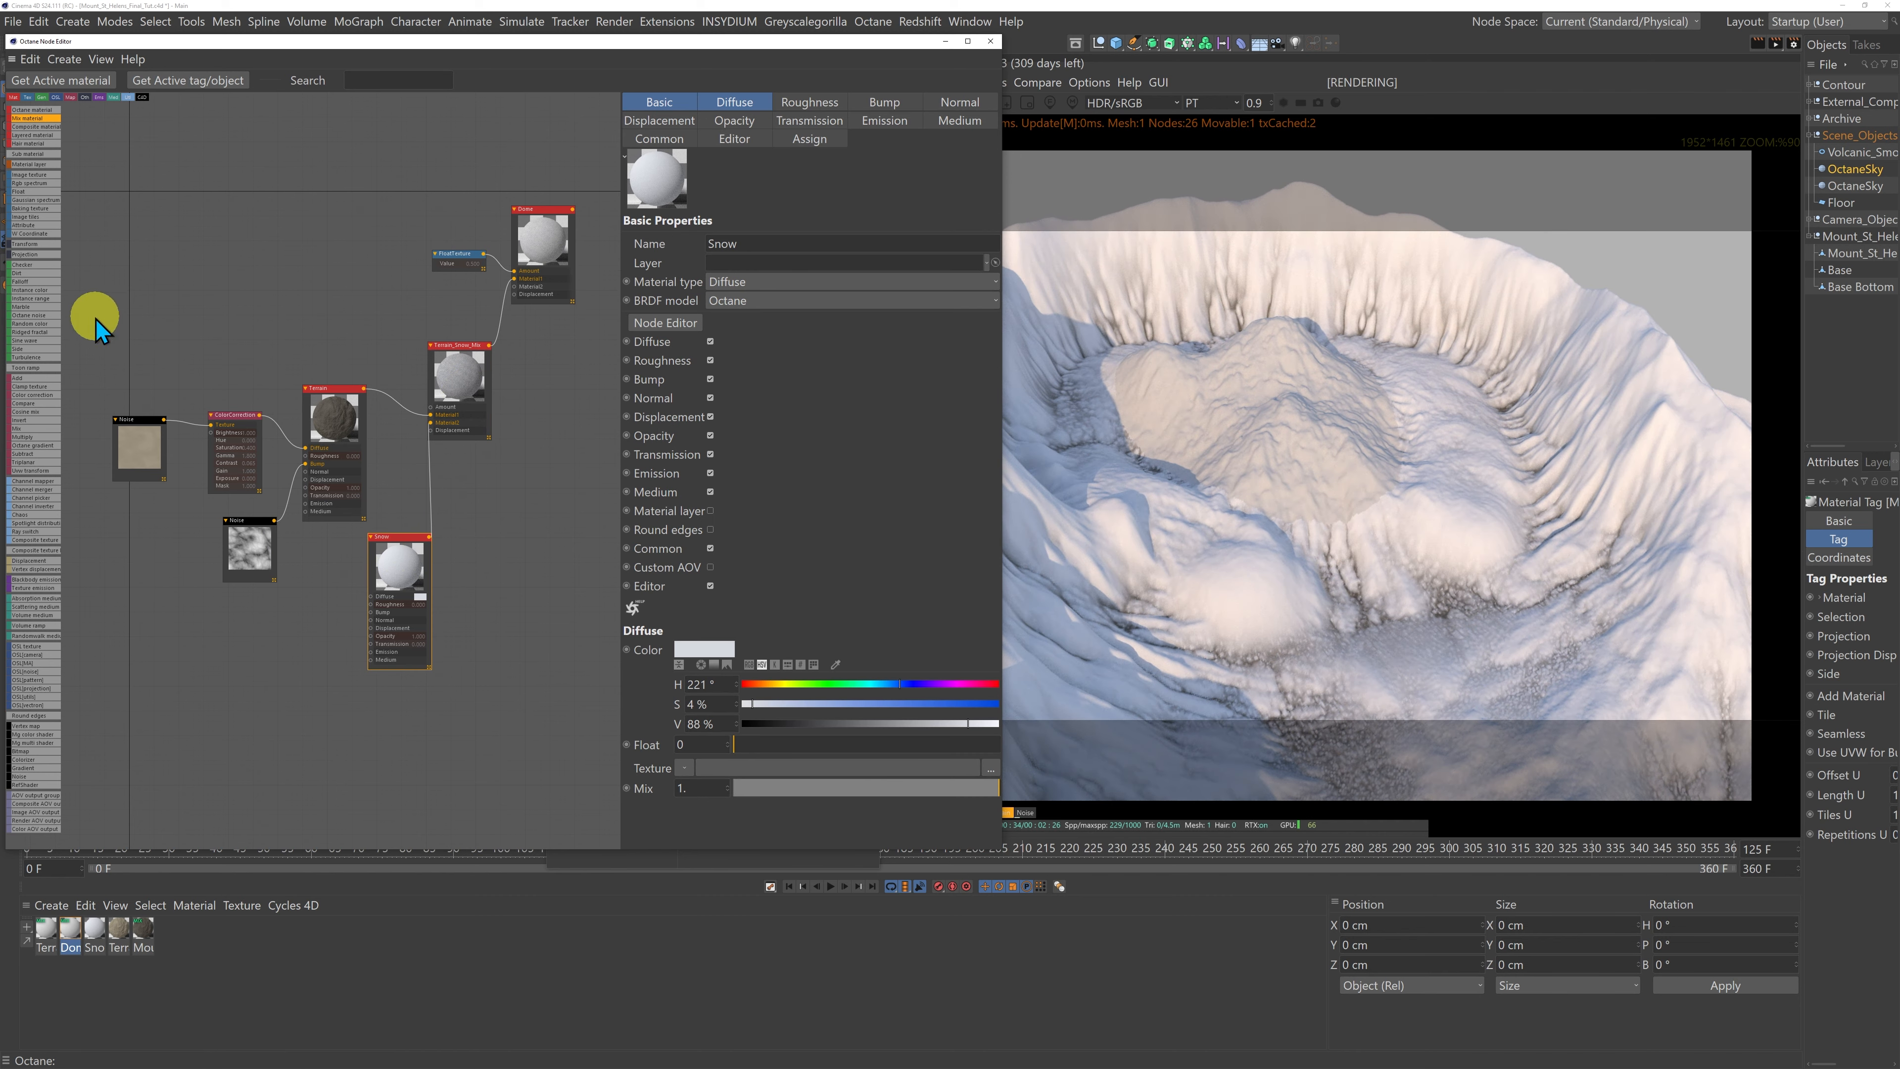
Step: Add a Dirt node to the amount input of Terrain_Snow_Mix and set its strength to 10
drag(16, 273, 431, 407)
drag(269, 297, 252, 299)
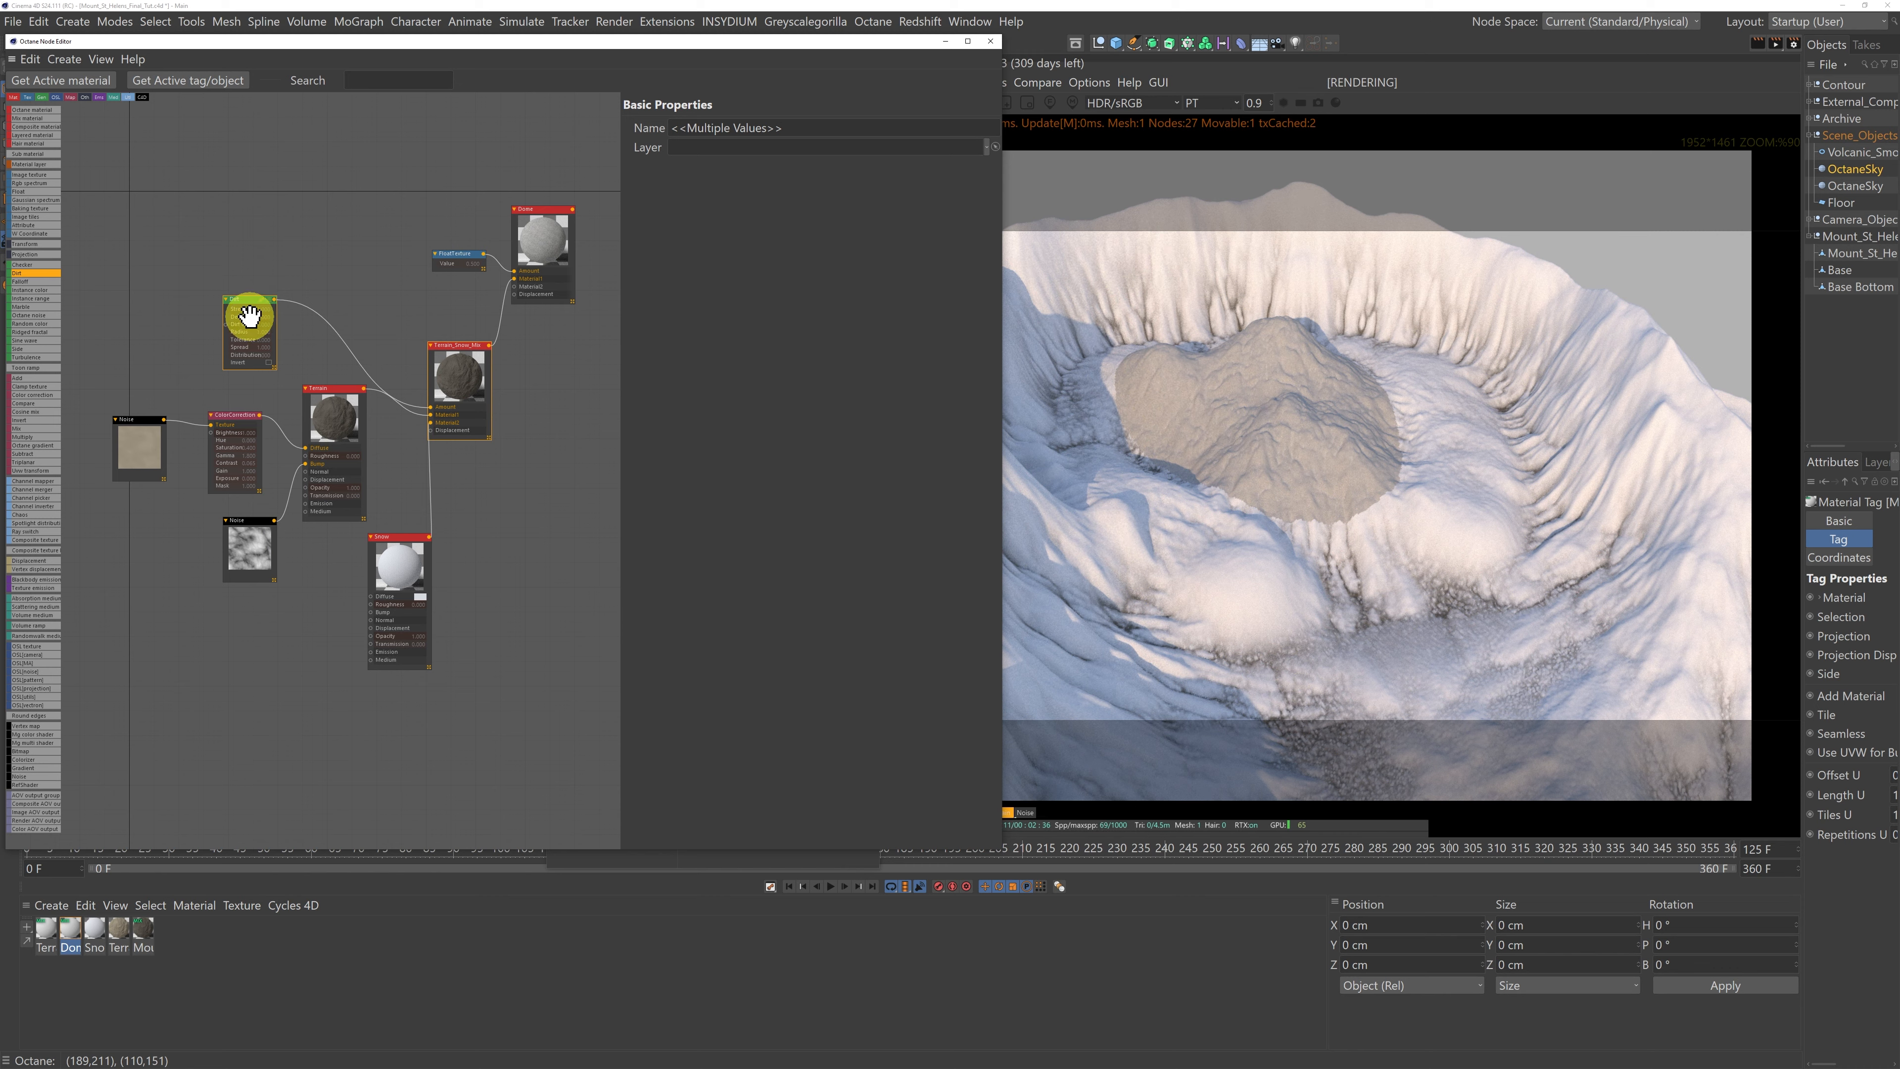
click(250, 317)
drag(708, 142, 647, 226)
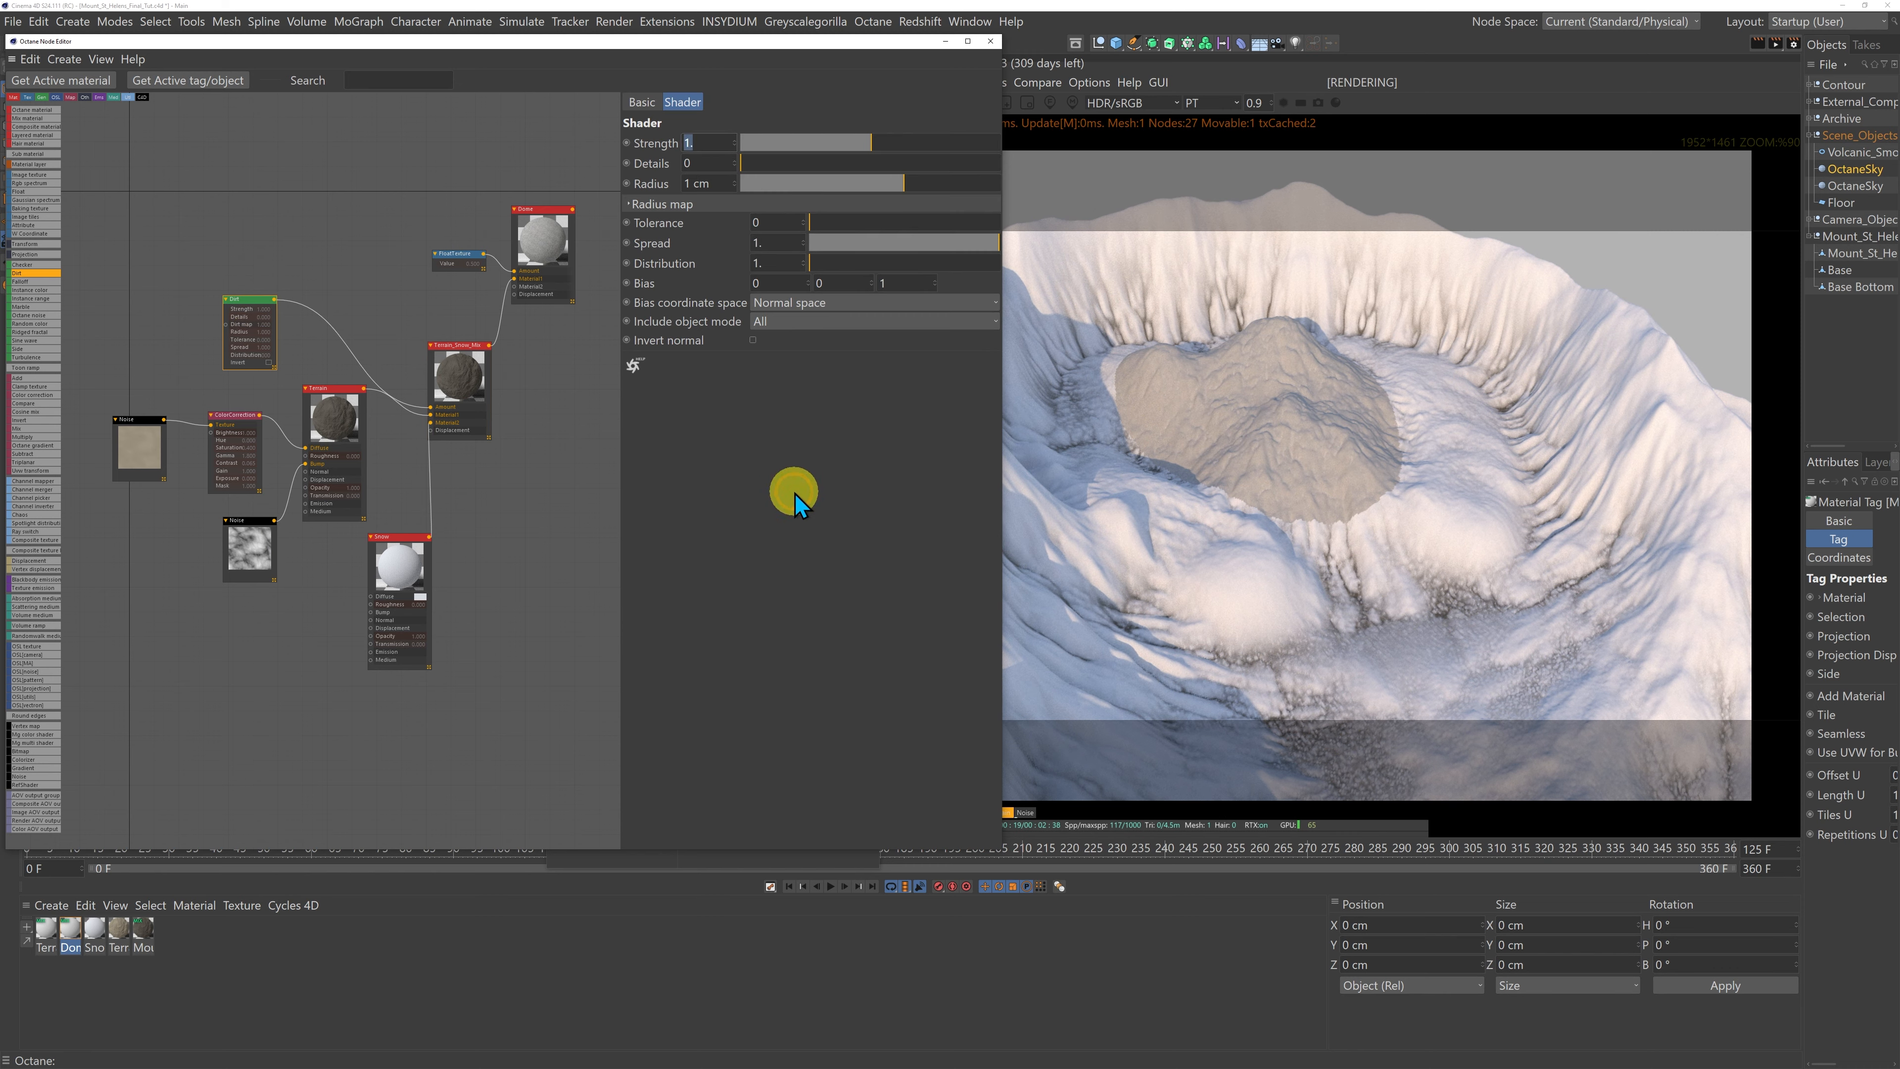
text(10)
key(Return)
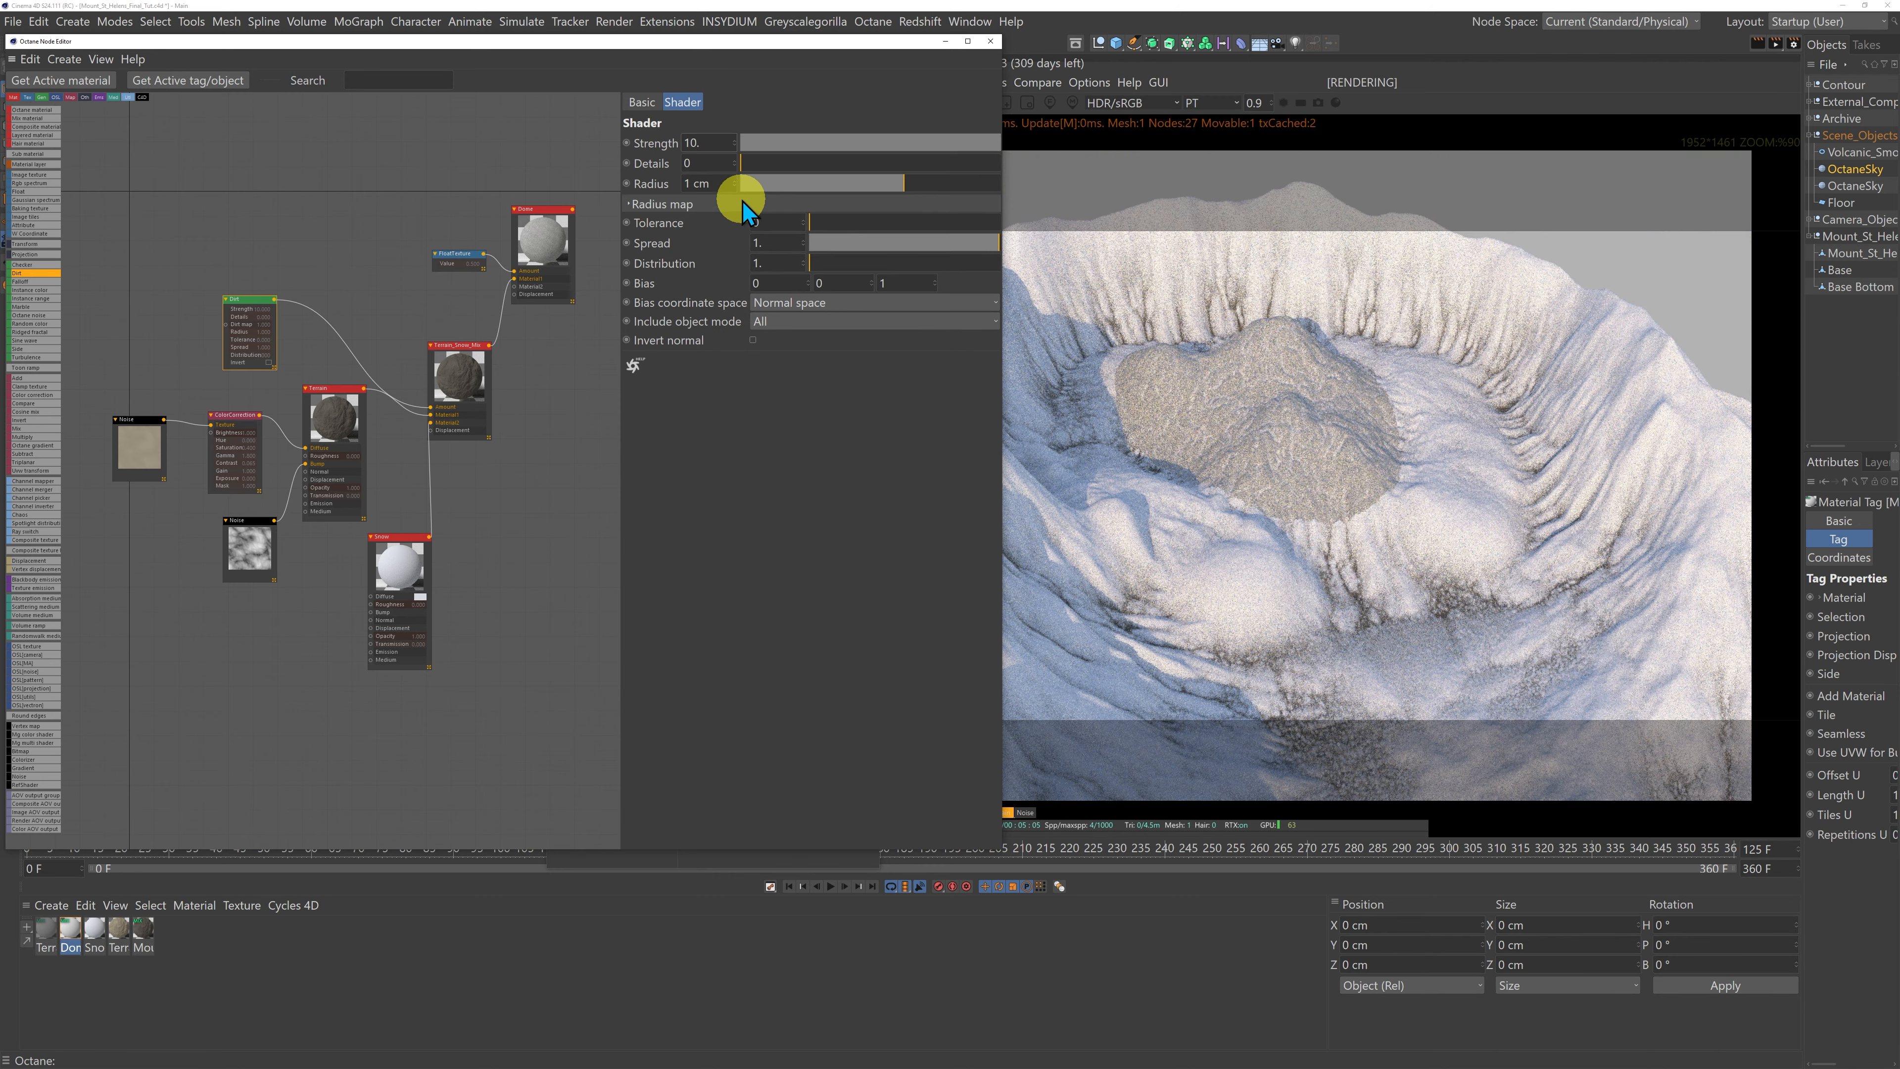
Step: Set the Dirt node's details to 2 and its radius to 0.5 cm
drag(708, 161, 688, 262)
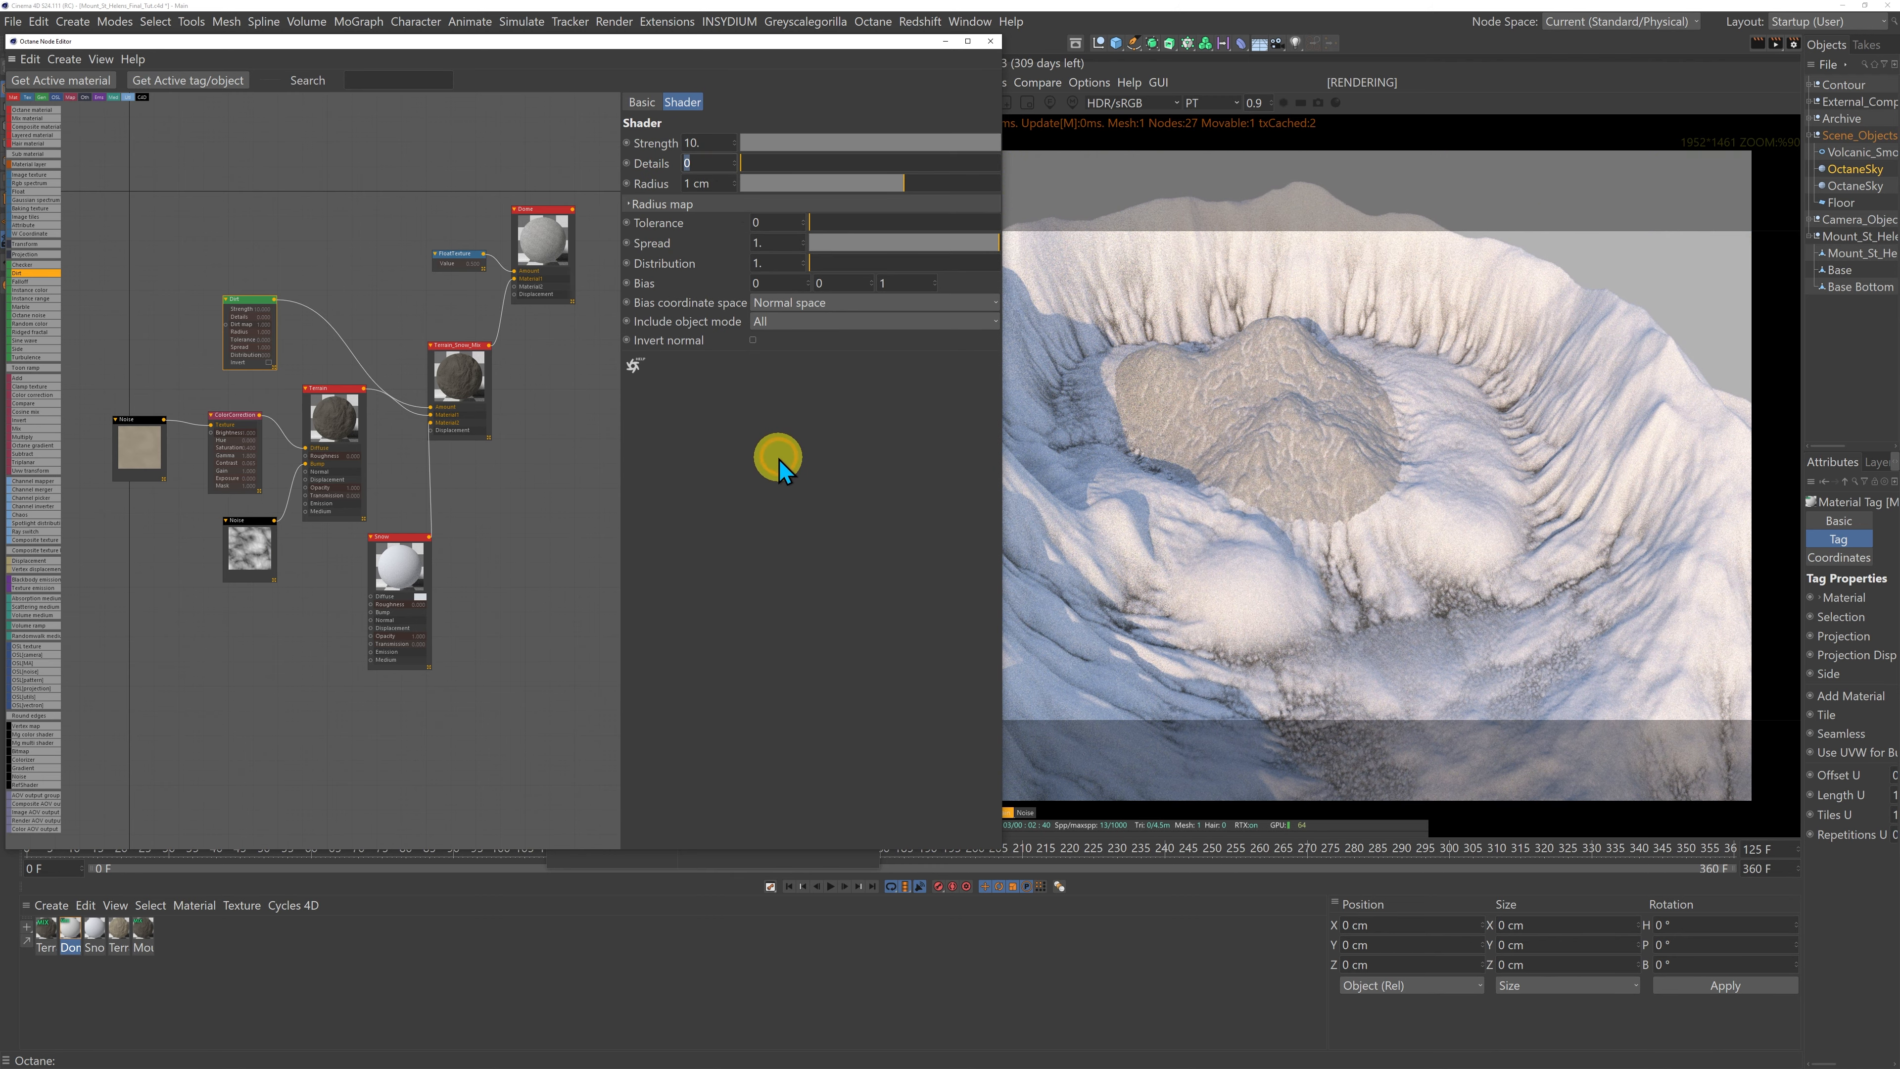
text(2)
key(Return)
drag(730, 180, 660, 185)
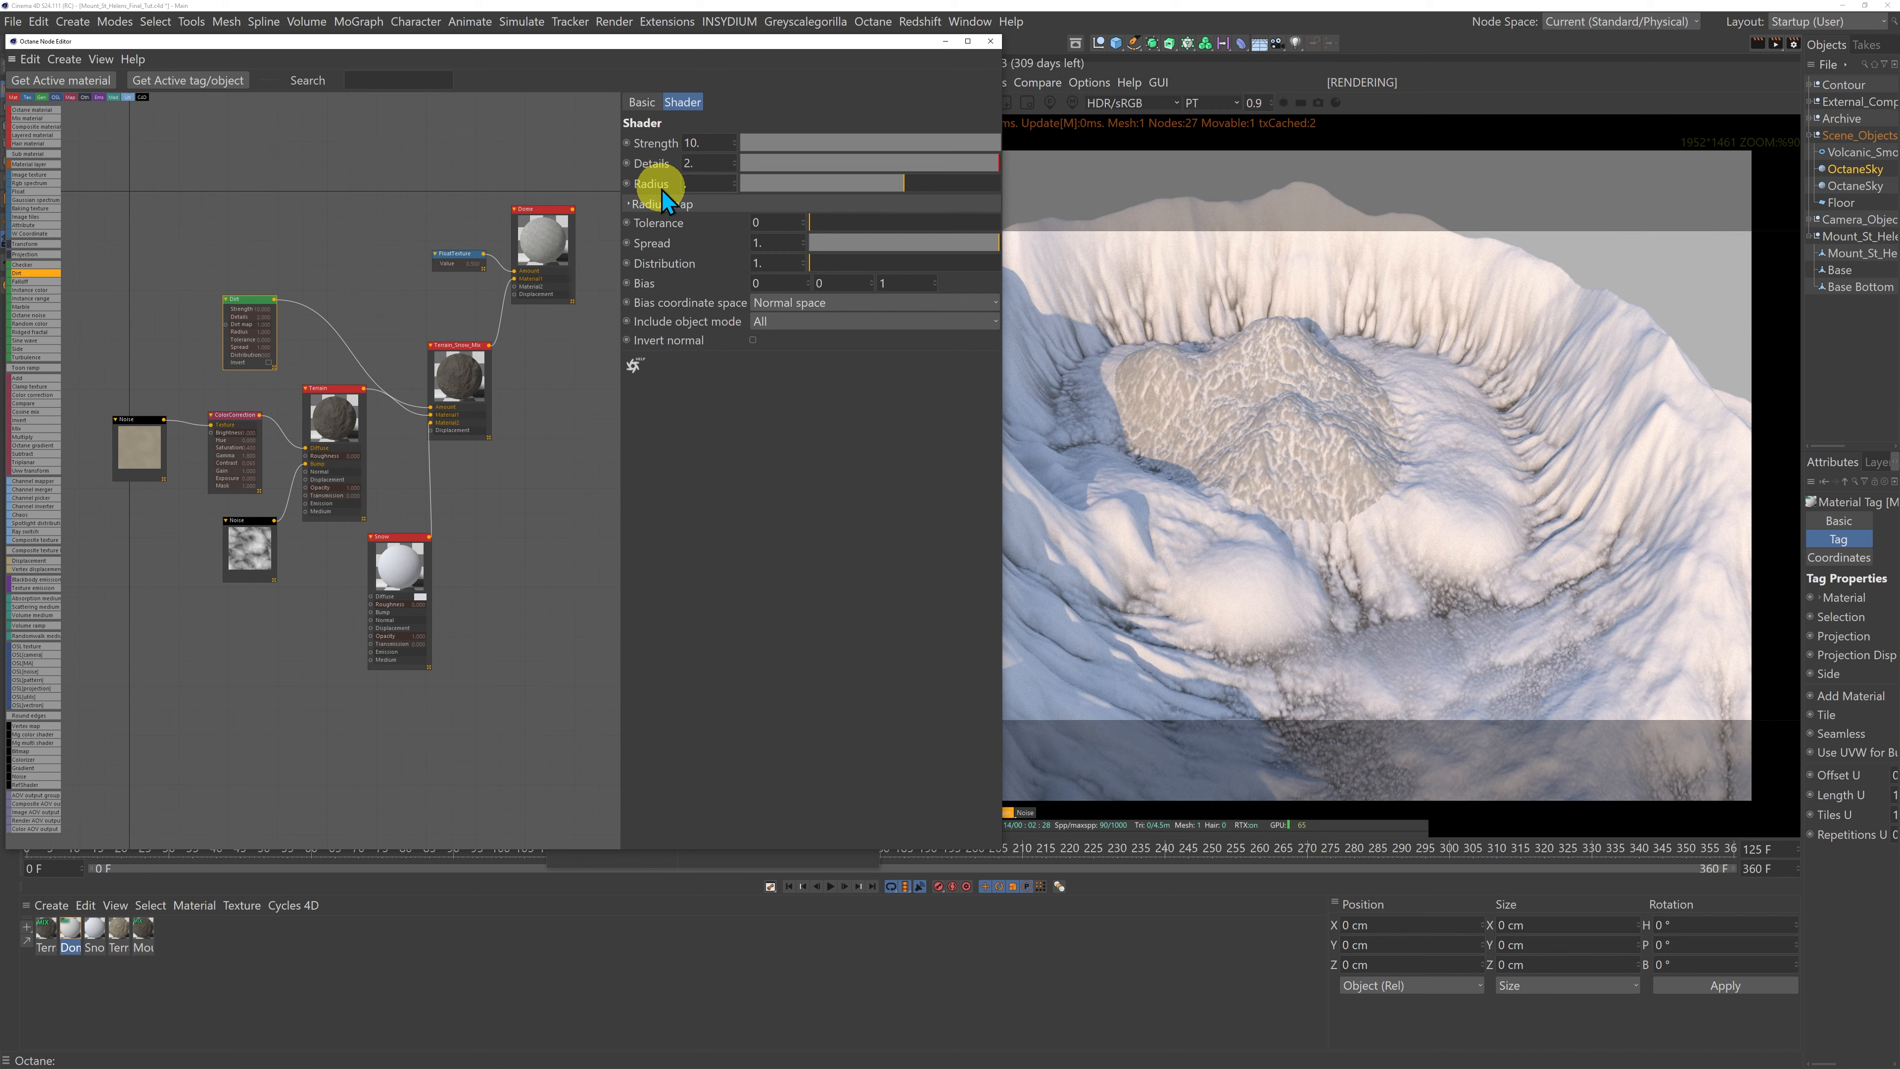
text(.5)
key(Return)
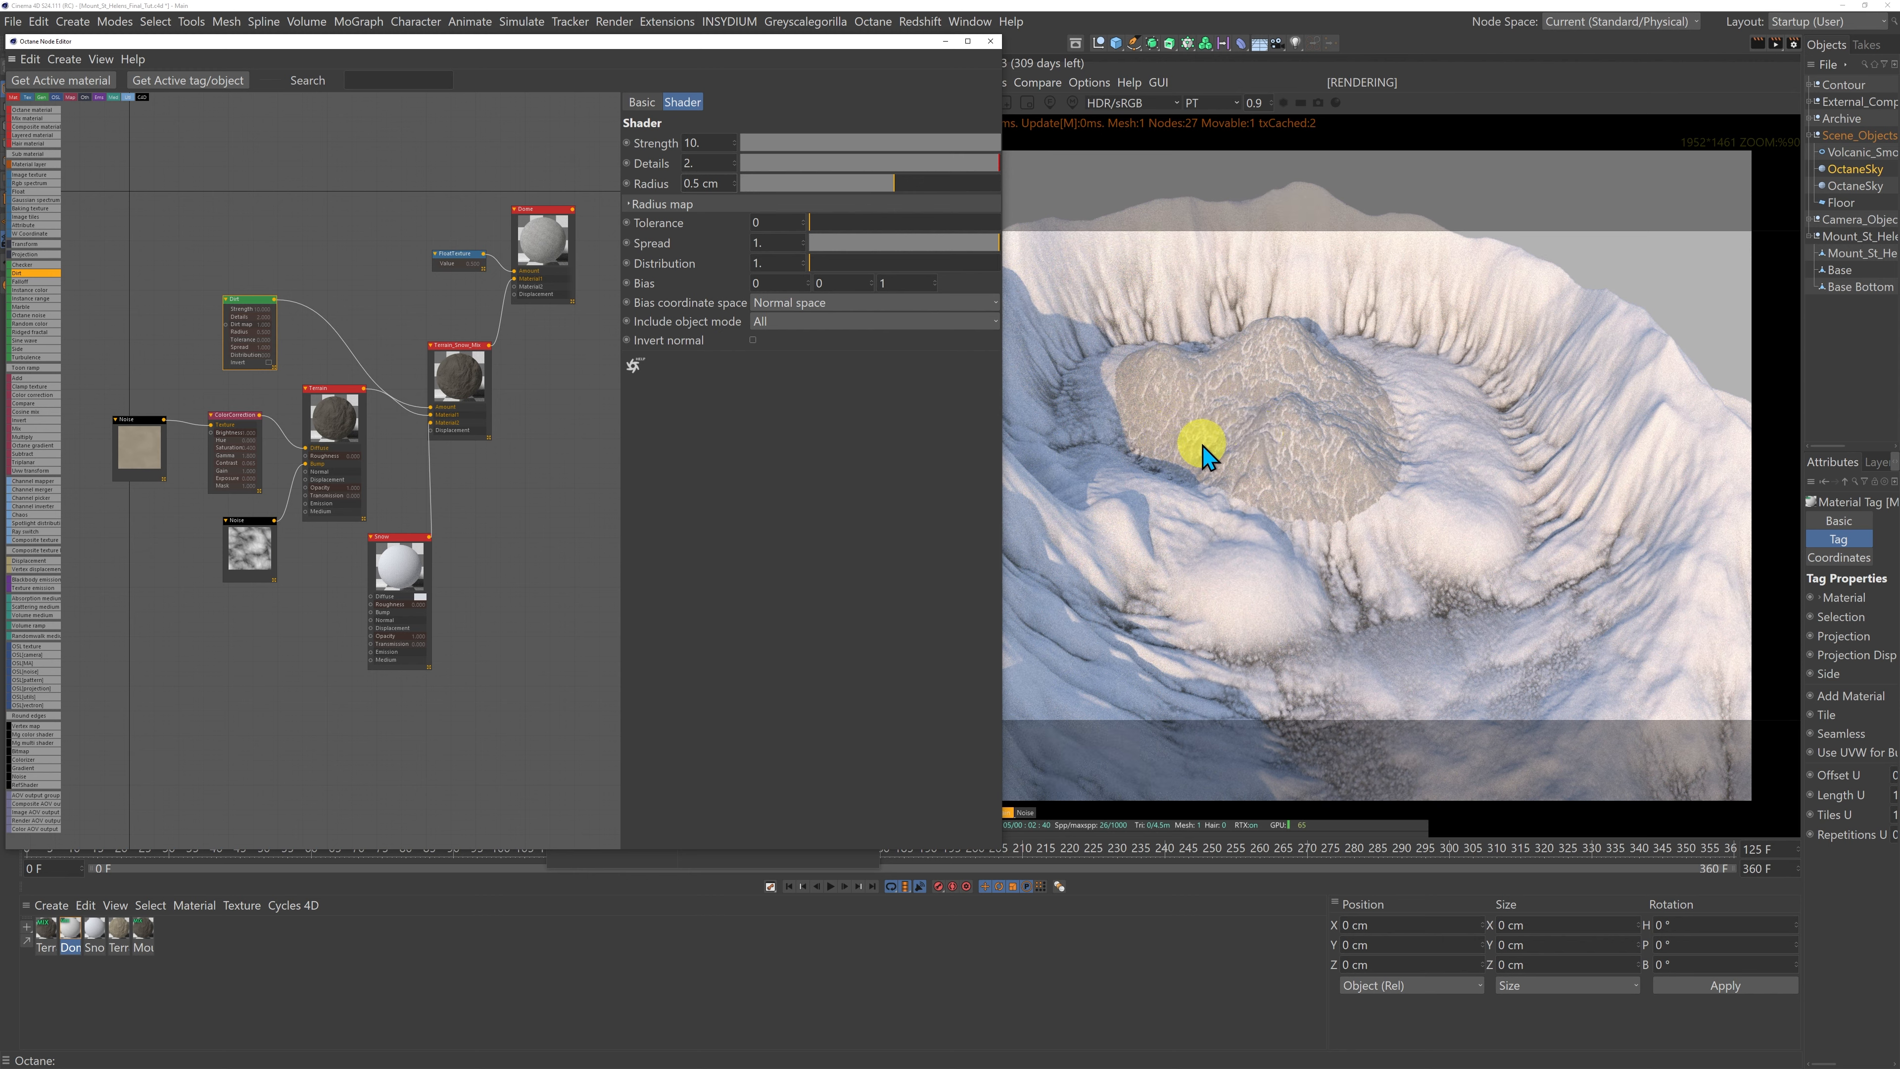
Step: Move the Dirt node closer to Terrain_Snow_Mix and connect a new Octane gradient node to the Dirt node's map input
drag(248, 304, 329, 282)
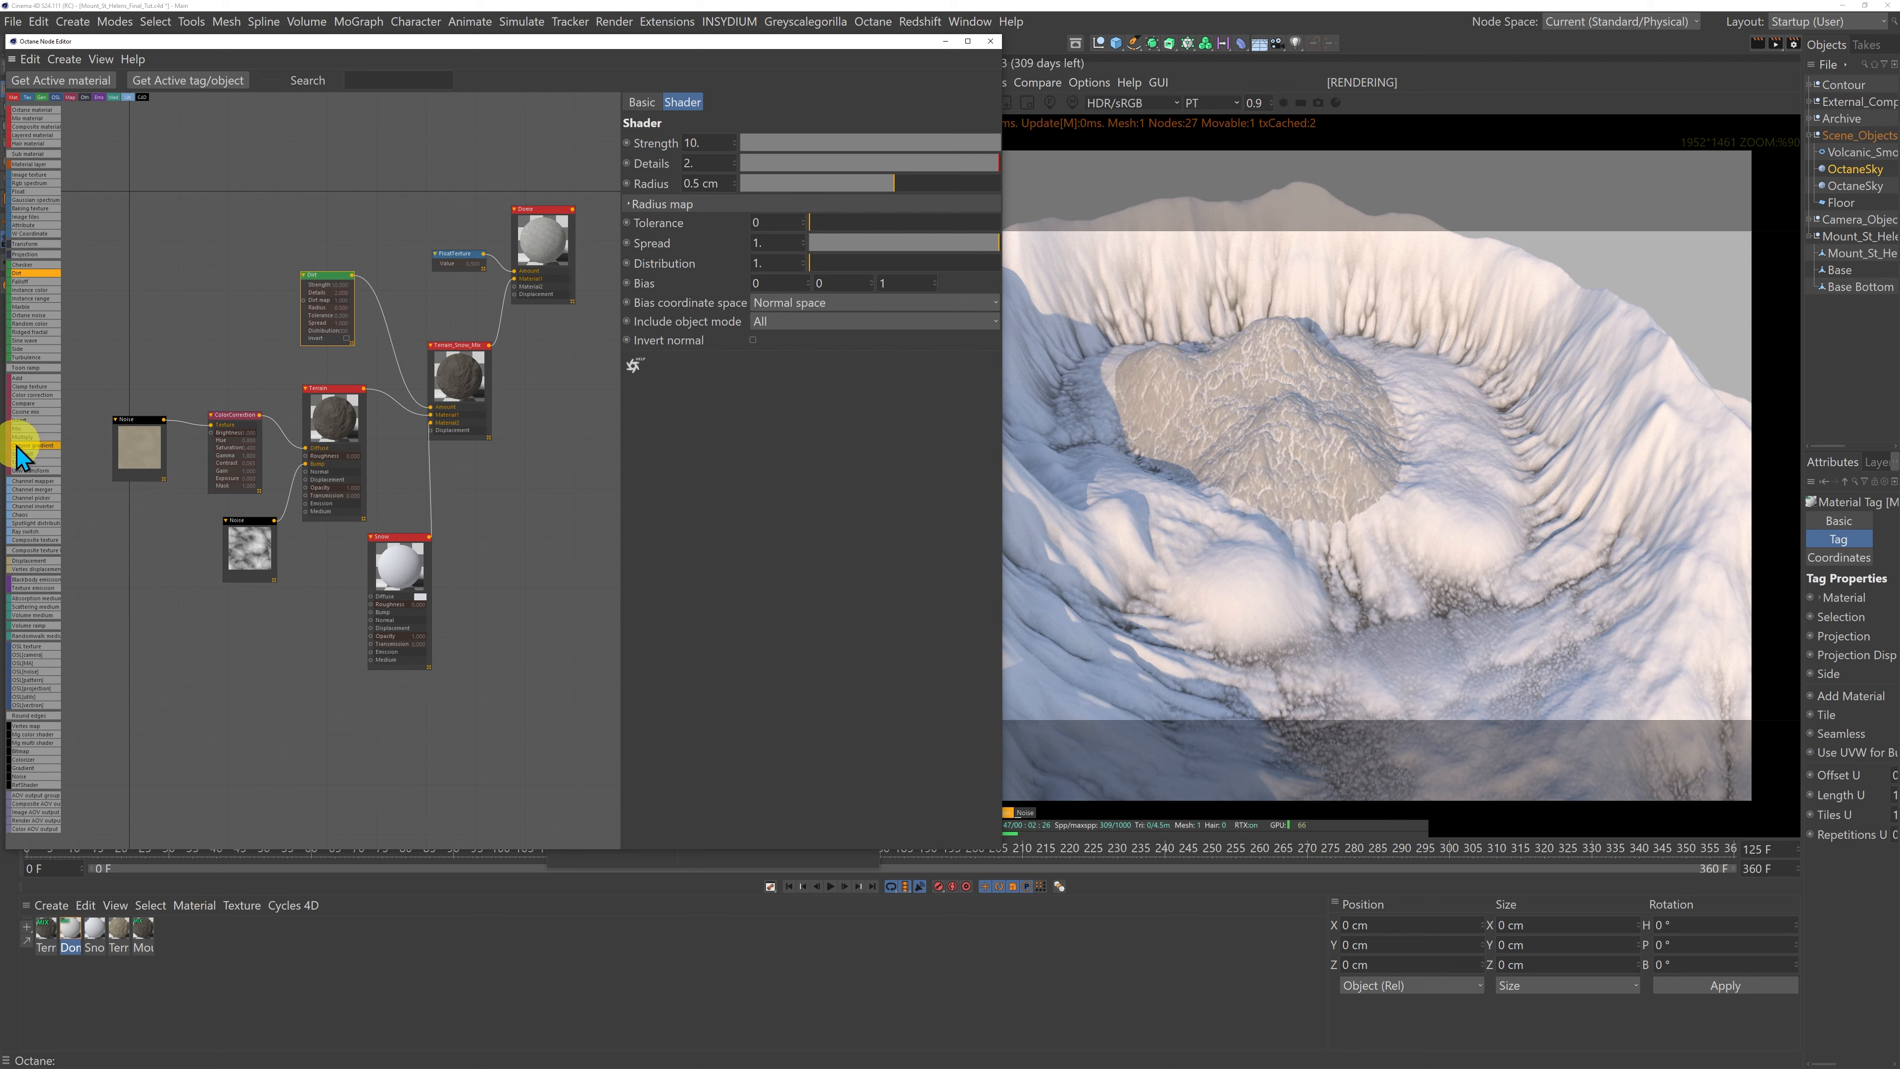
drag(26, 443, 201, 307)
click(220, 334)
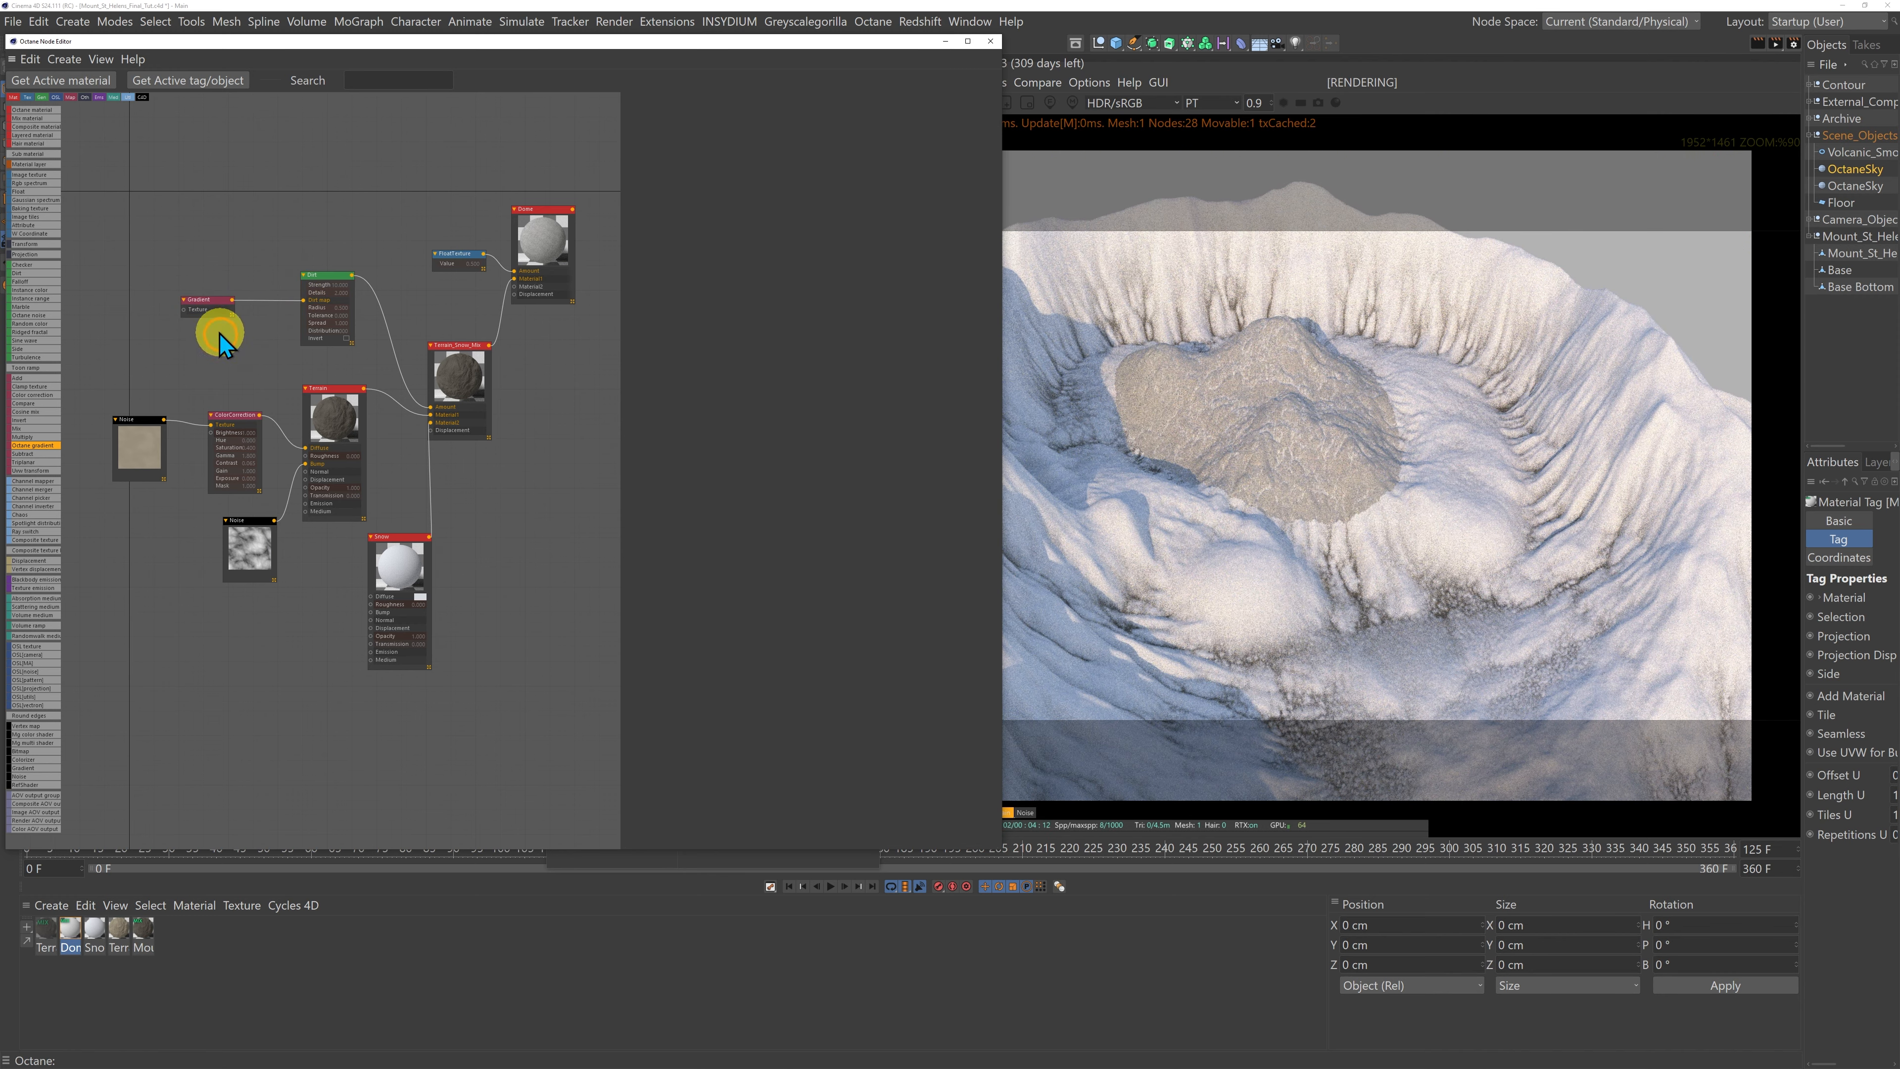
Step: Invert the gradient feeding the Dirt node and move its white knot to about 24%
click(210, 305)
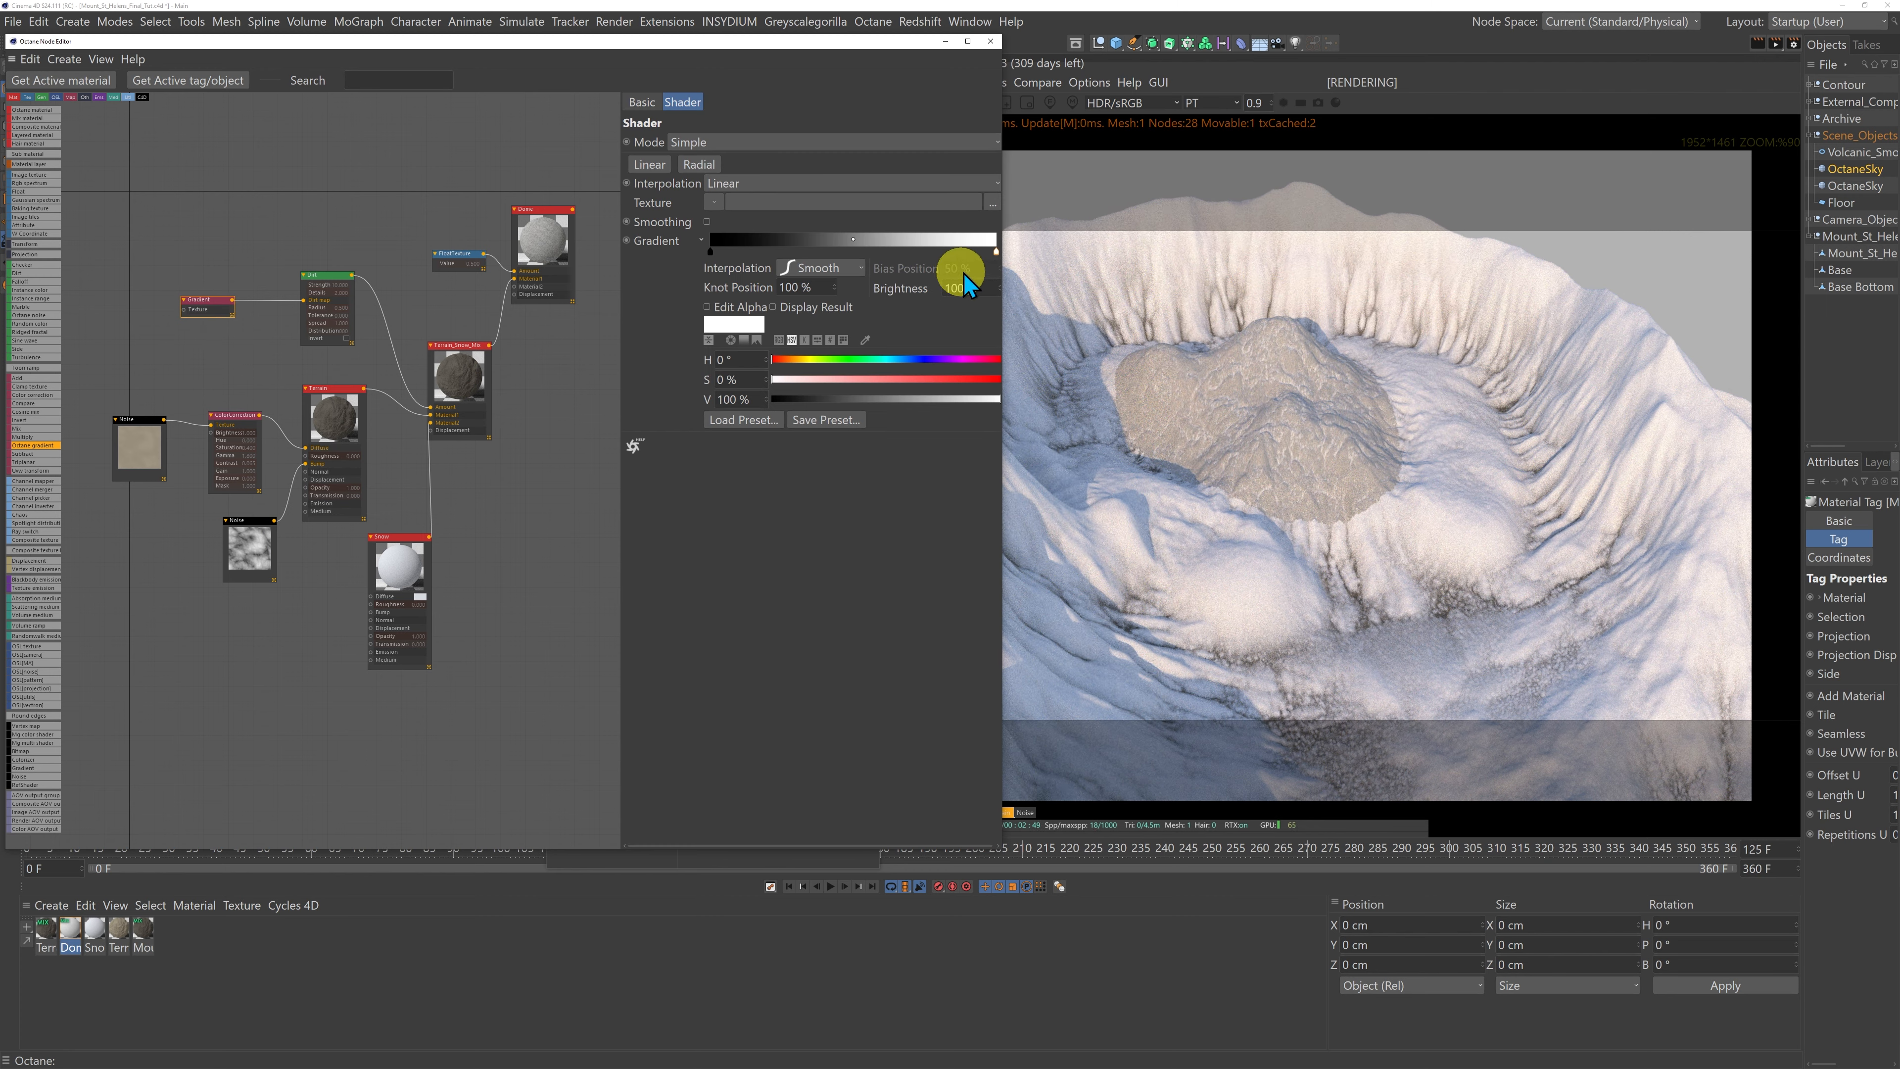
right_click(890, 253)
click(917, 258)
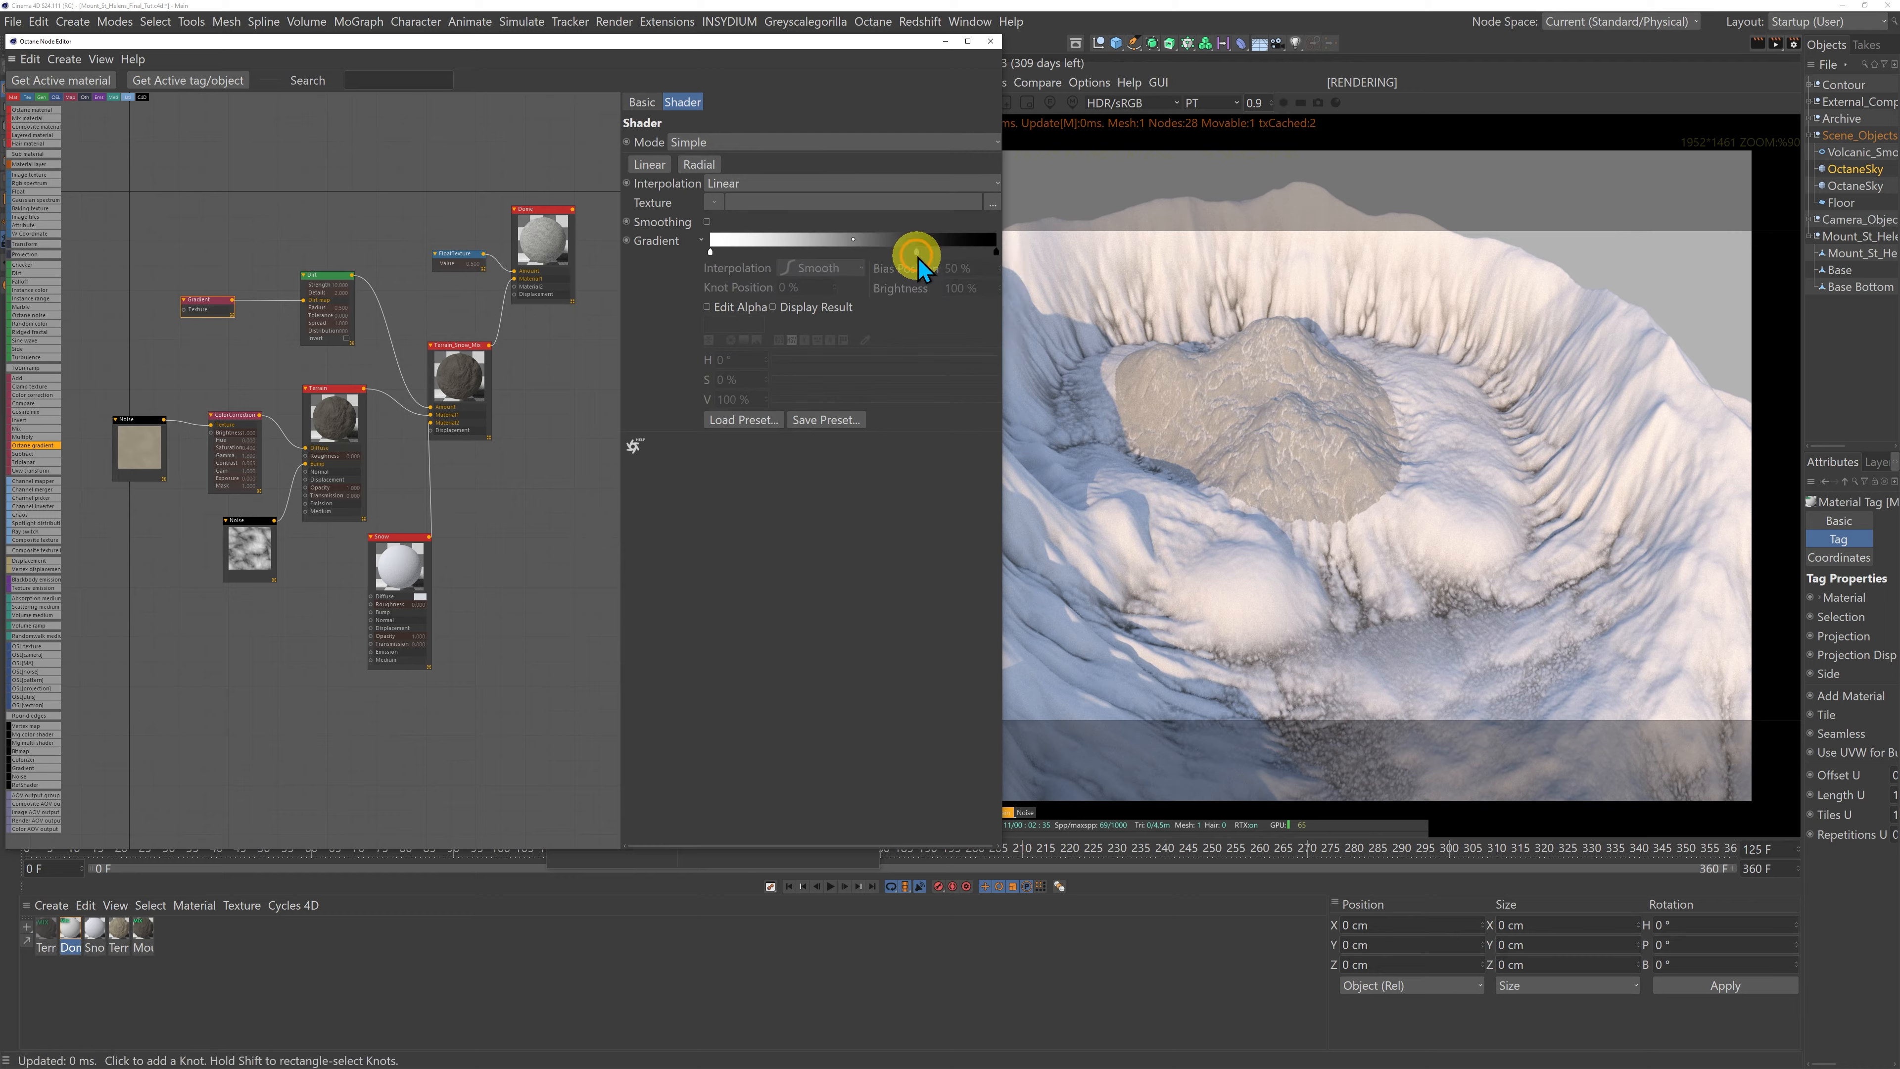
drag(711, 253, 784, 262)
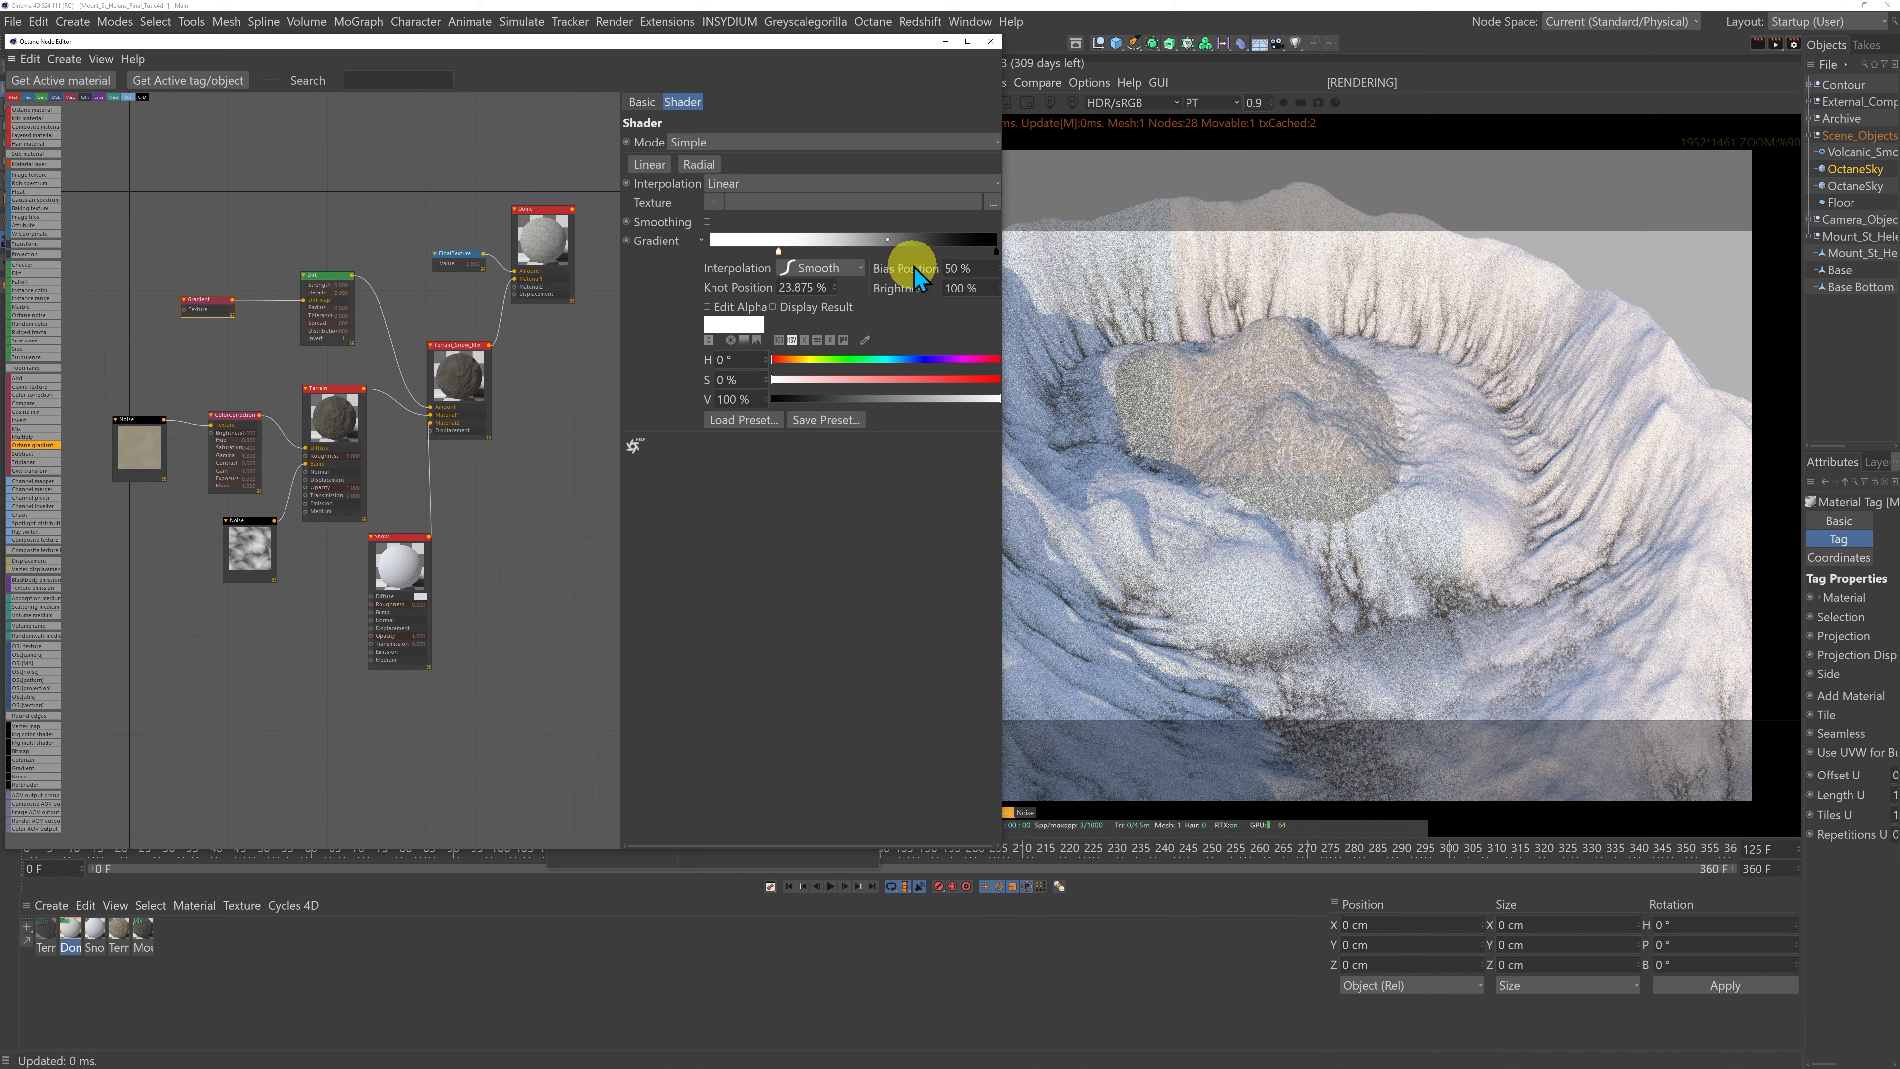
Step: Slide the gradient's black knot to a position of about 57 %
drag(999, 262, 875, 259)
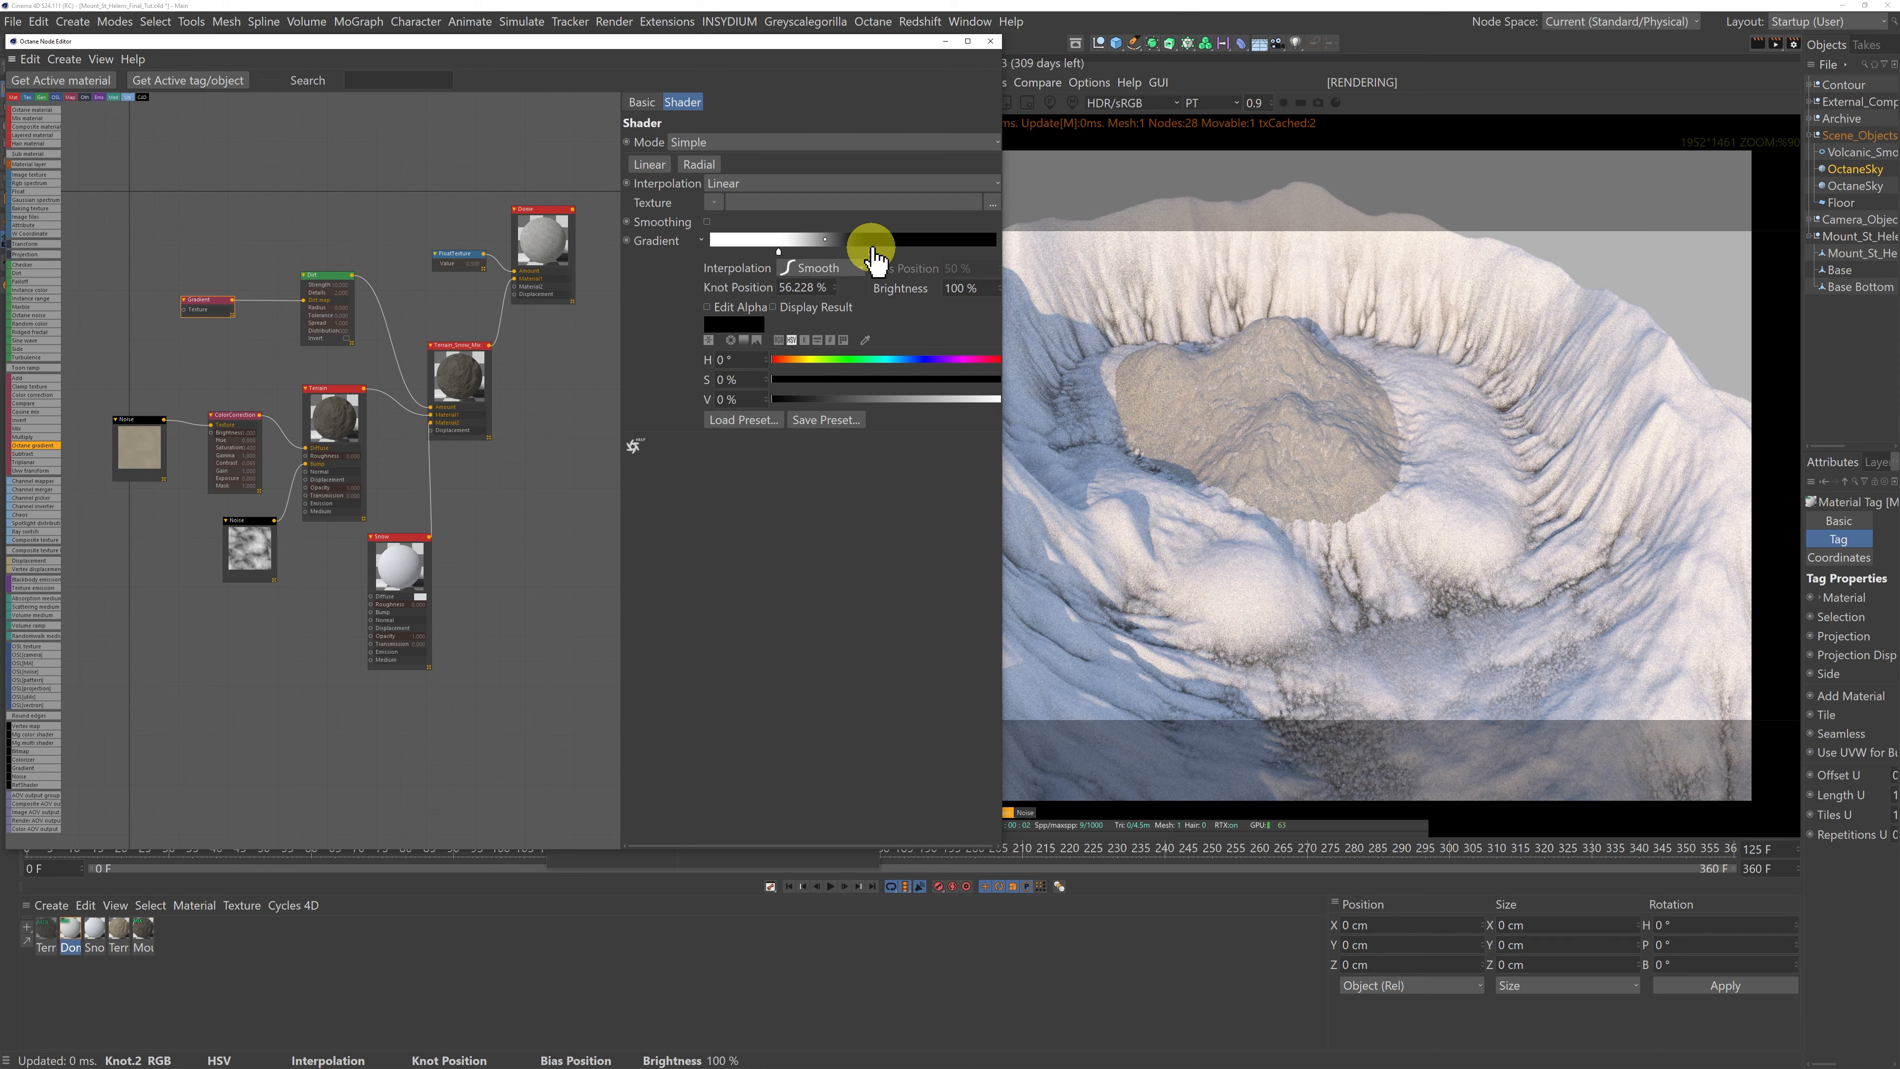
drag(874, 259, 876, 258)
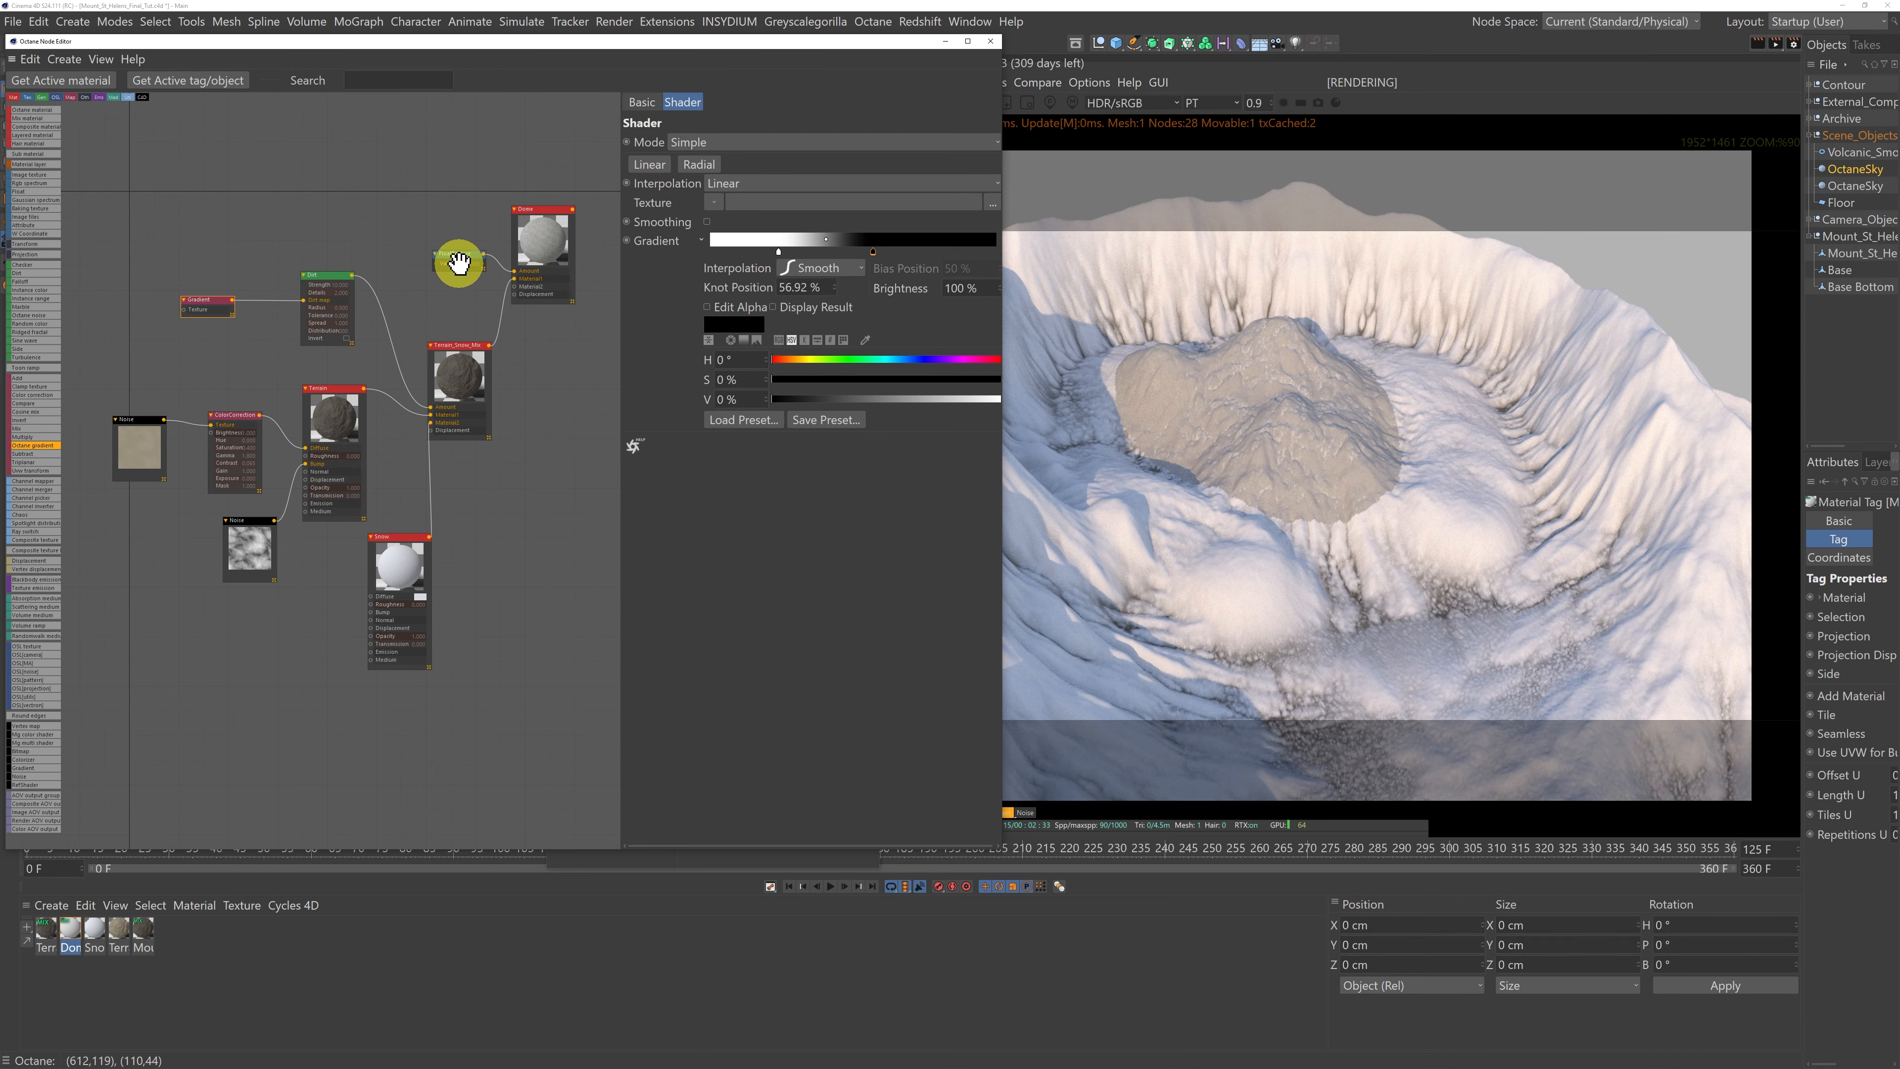
Step: Delete the FloatTexture node feeding the Dome mix material and connect the Snow material as its Material2
click(459, 262)
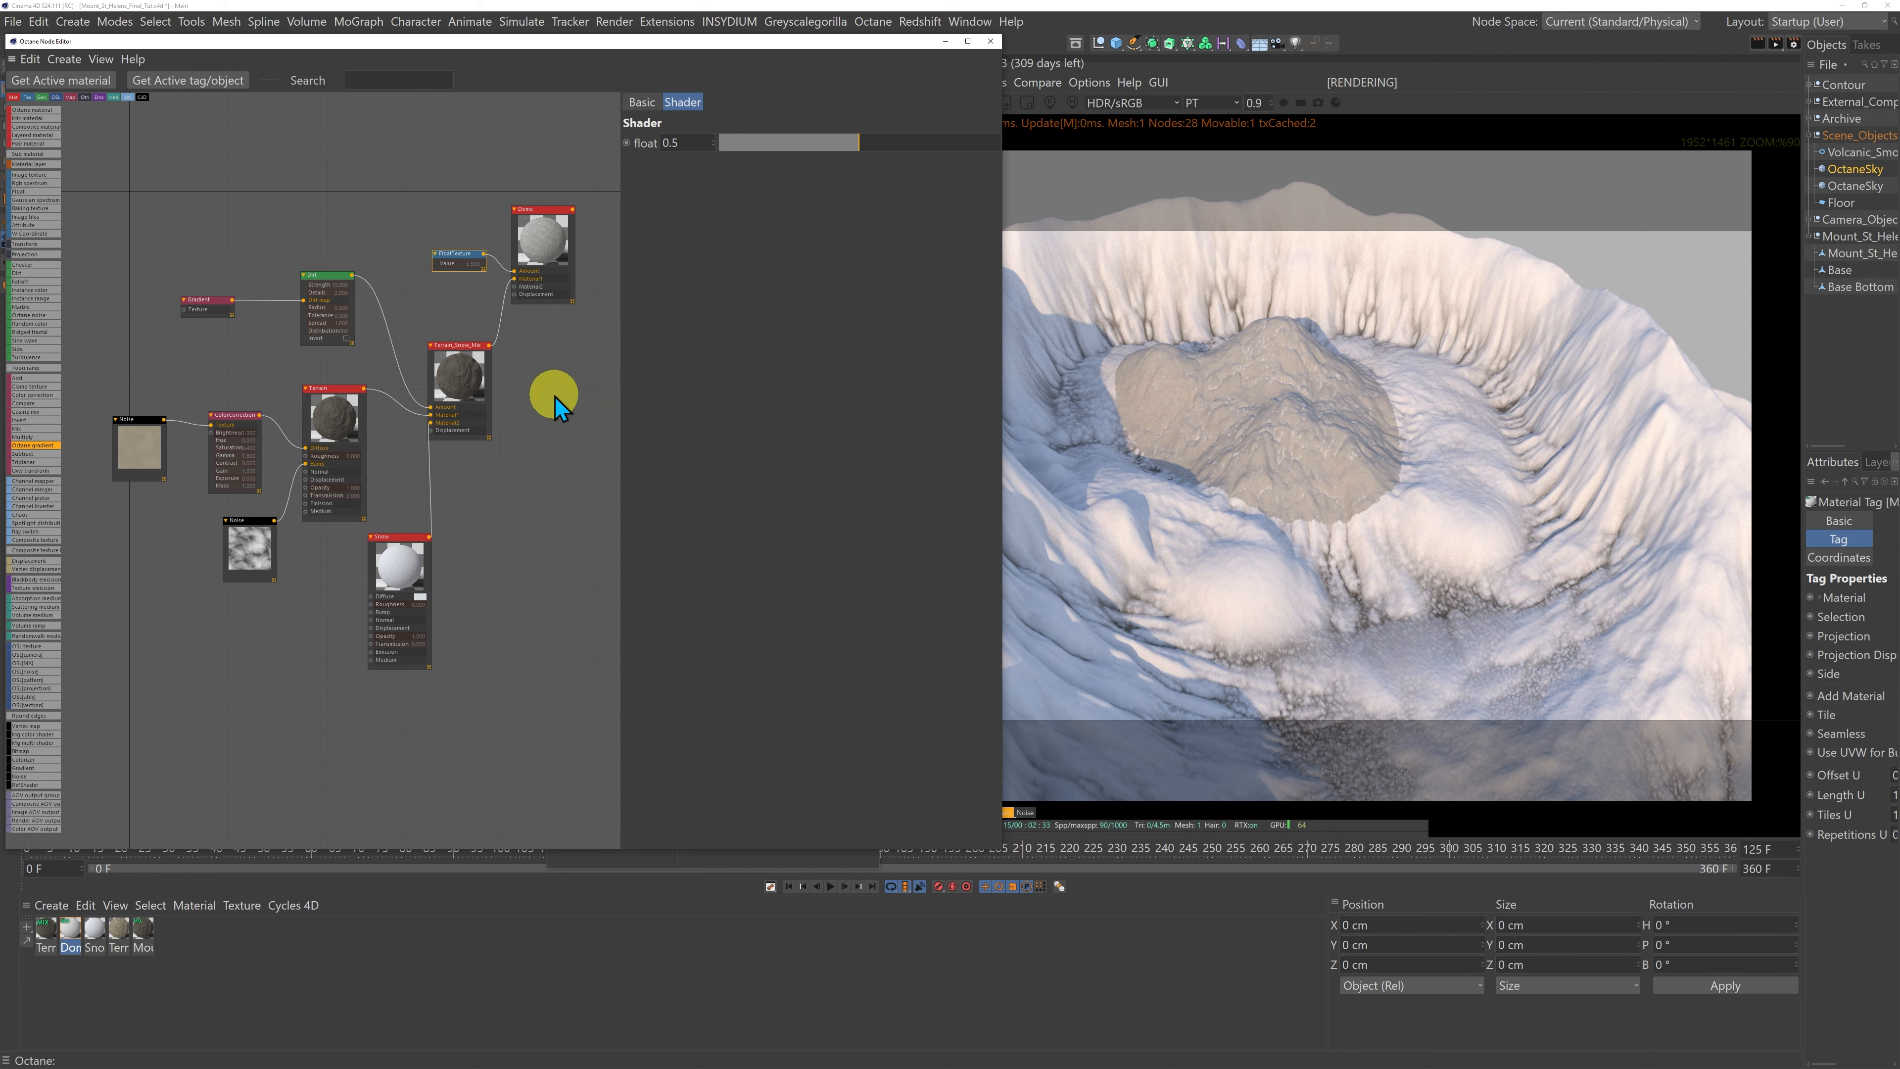
key(Delete)
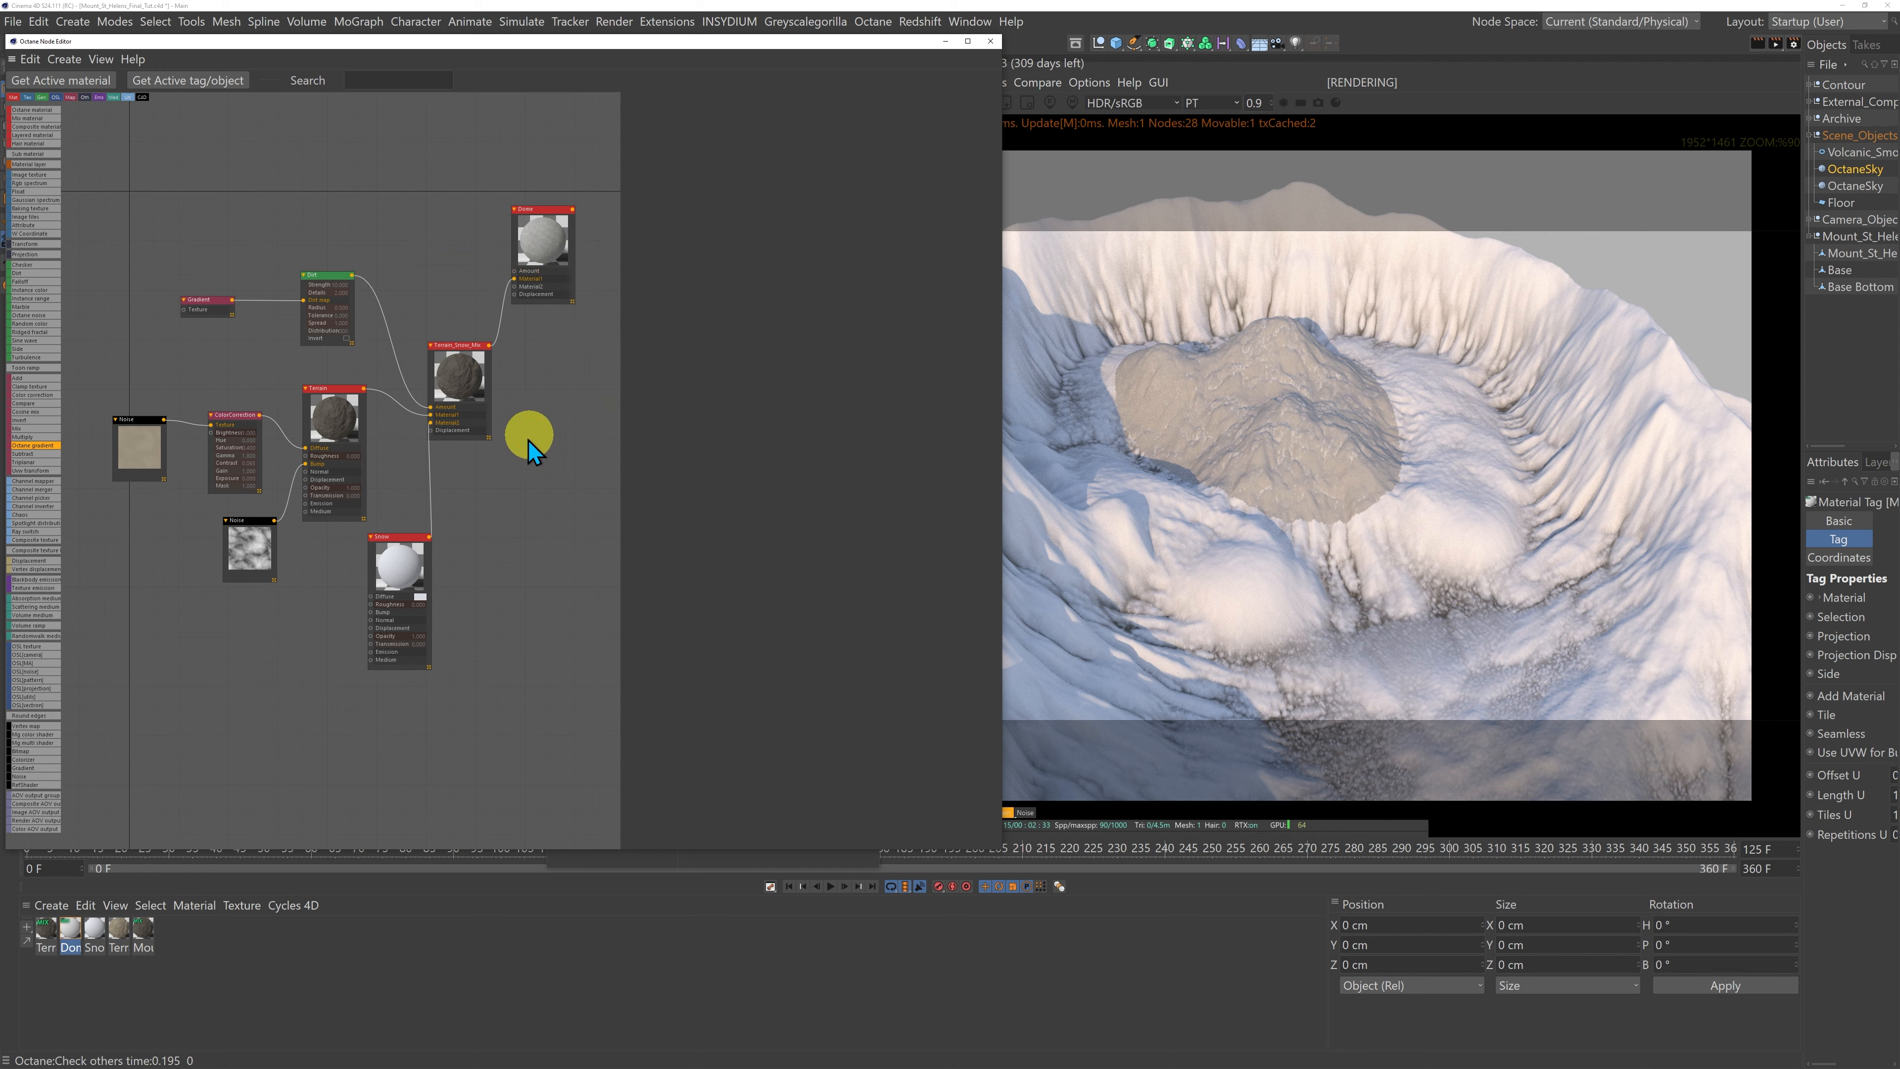
drag(423, 536, 514, 286)
click(543, 251)
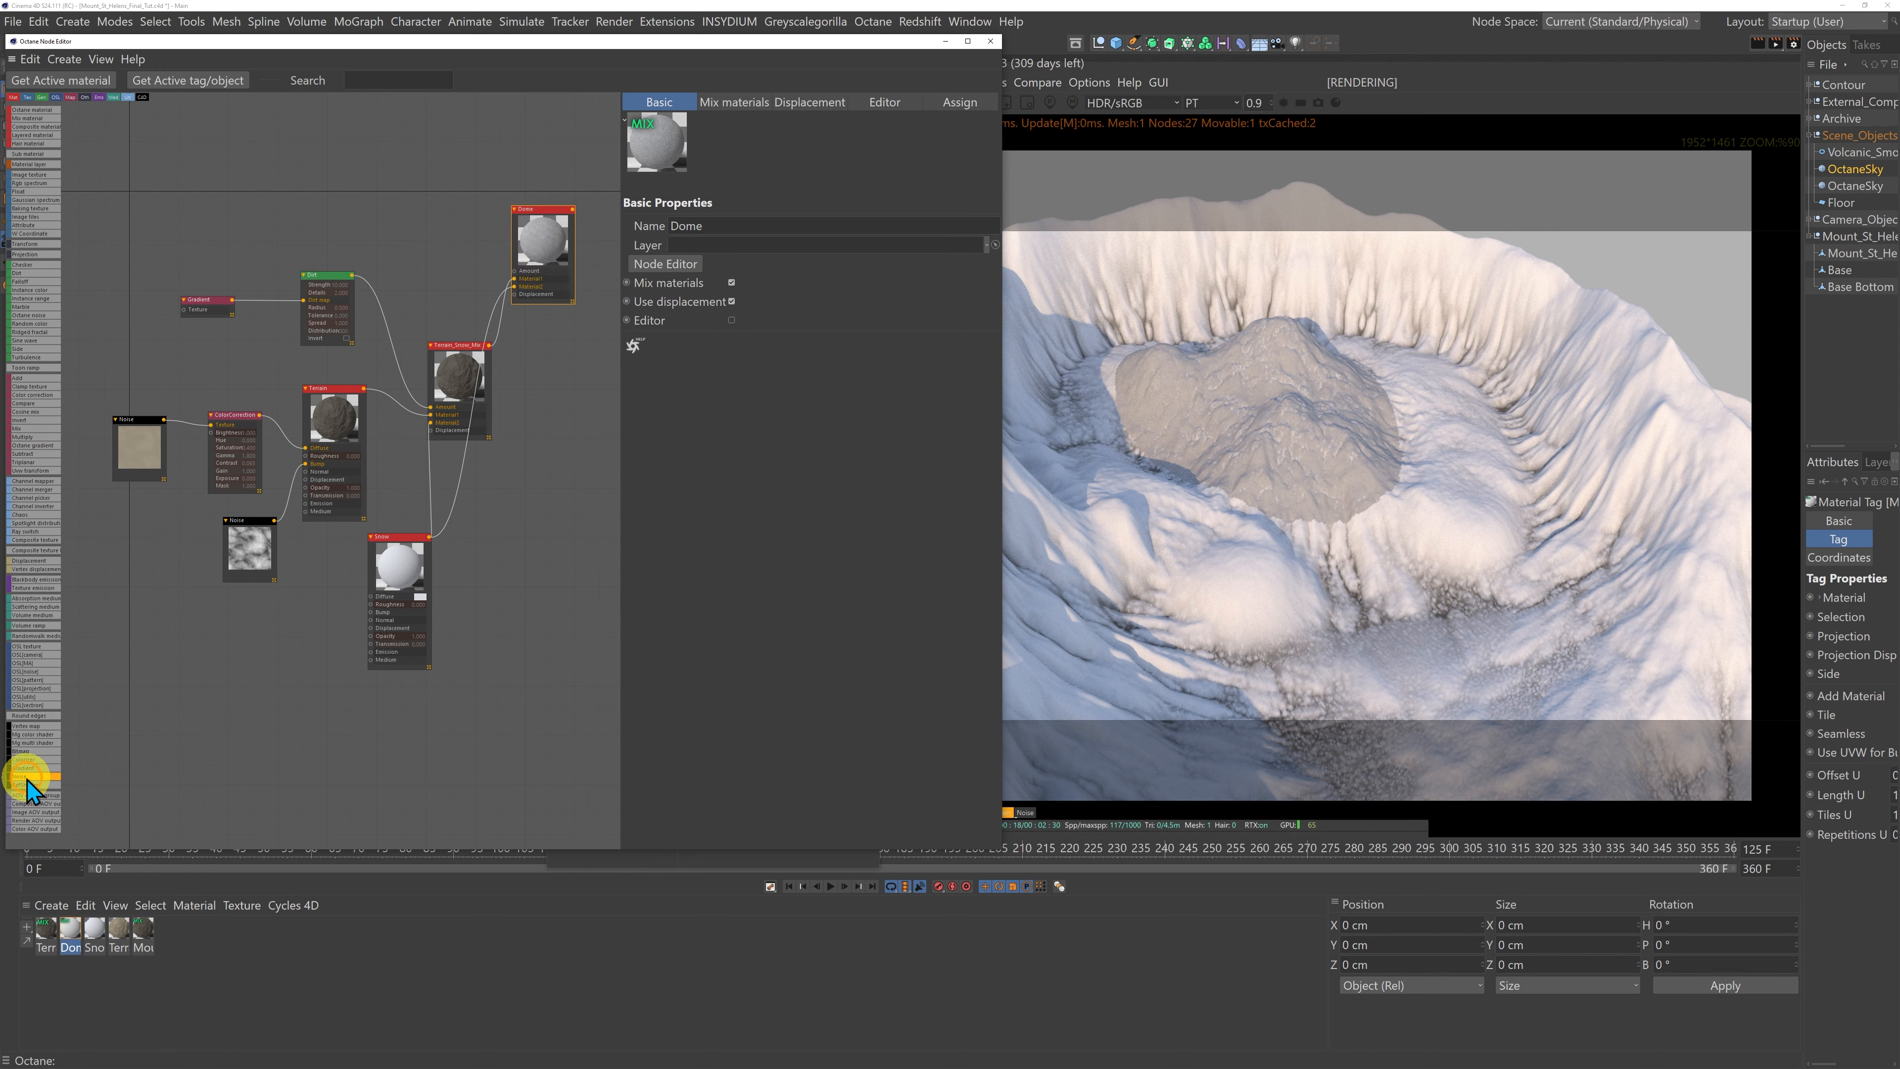
Step: Add a Noise node to the Dome mix material's Amount input and place it above the other nodes
drag(26, 783, 510, 271)
click(440, 254)
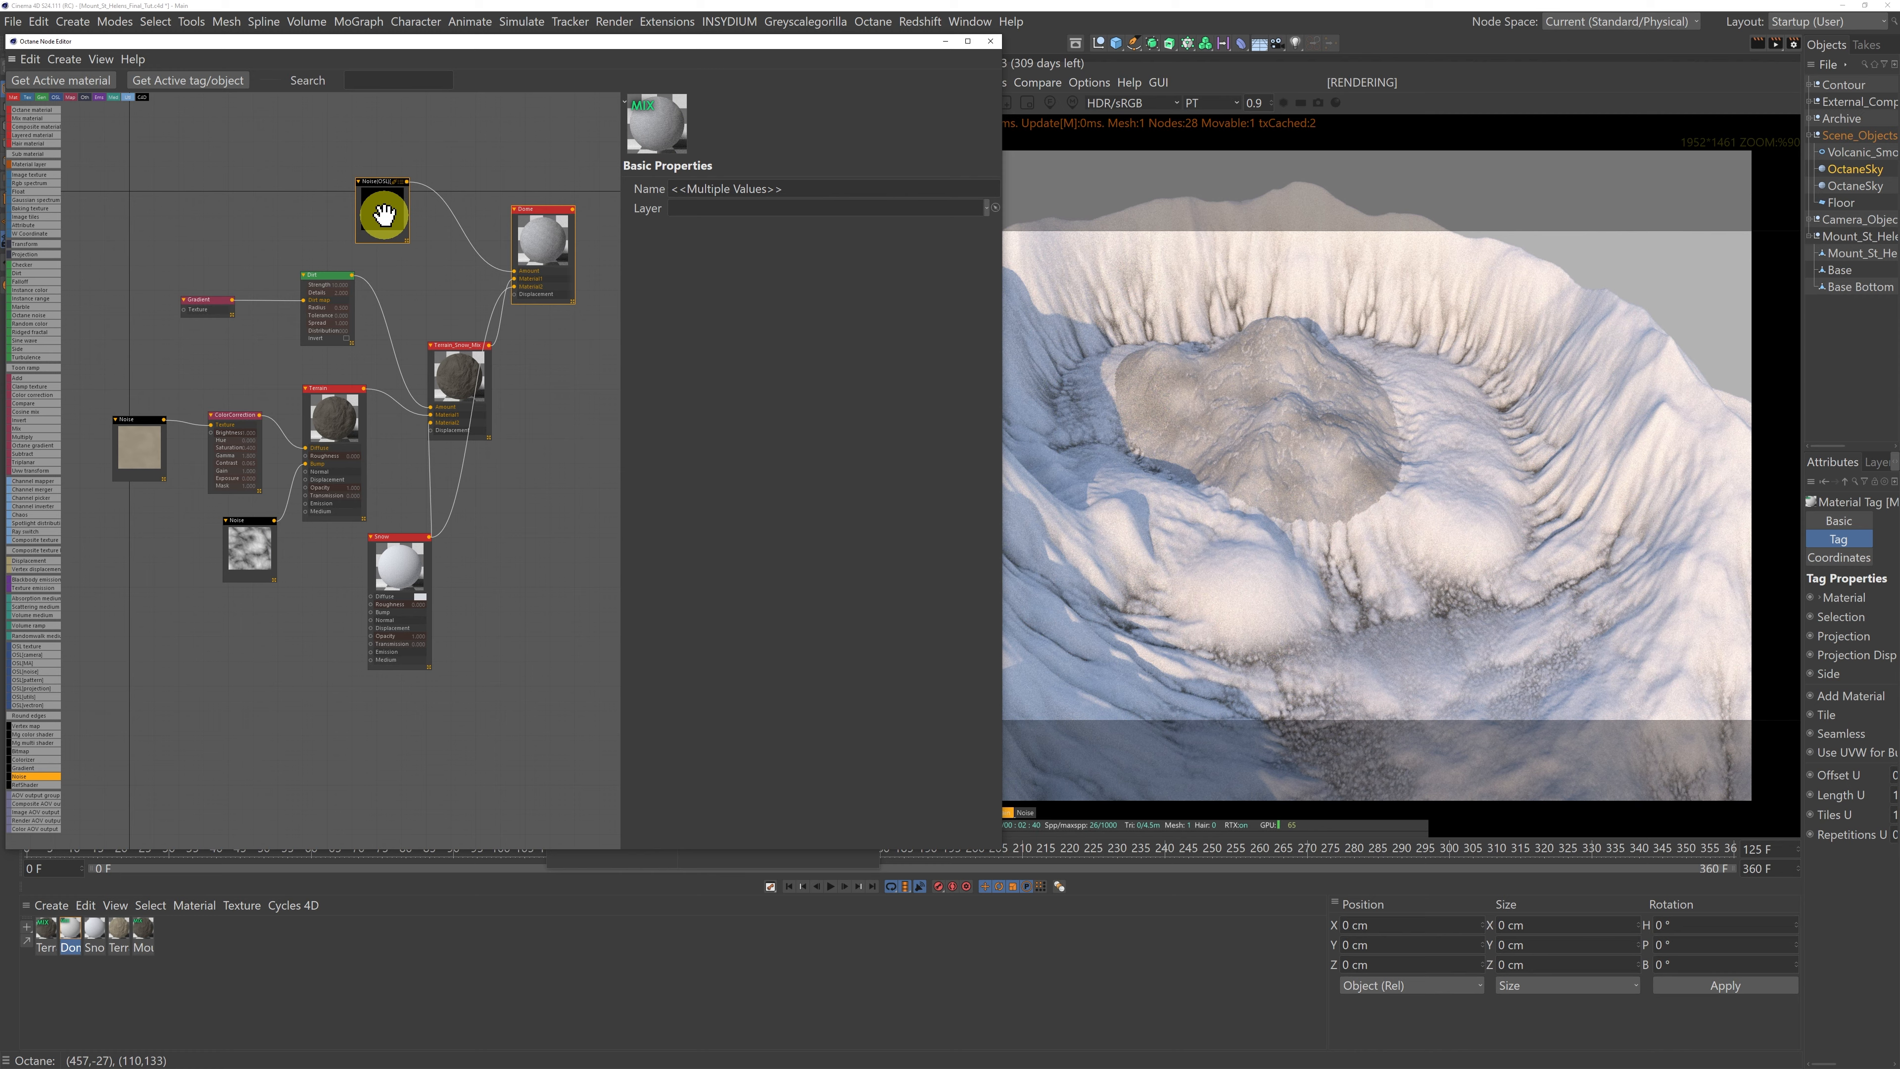
click(425, 274)
click(377, 206)
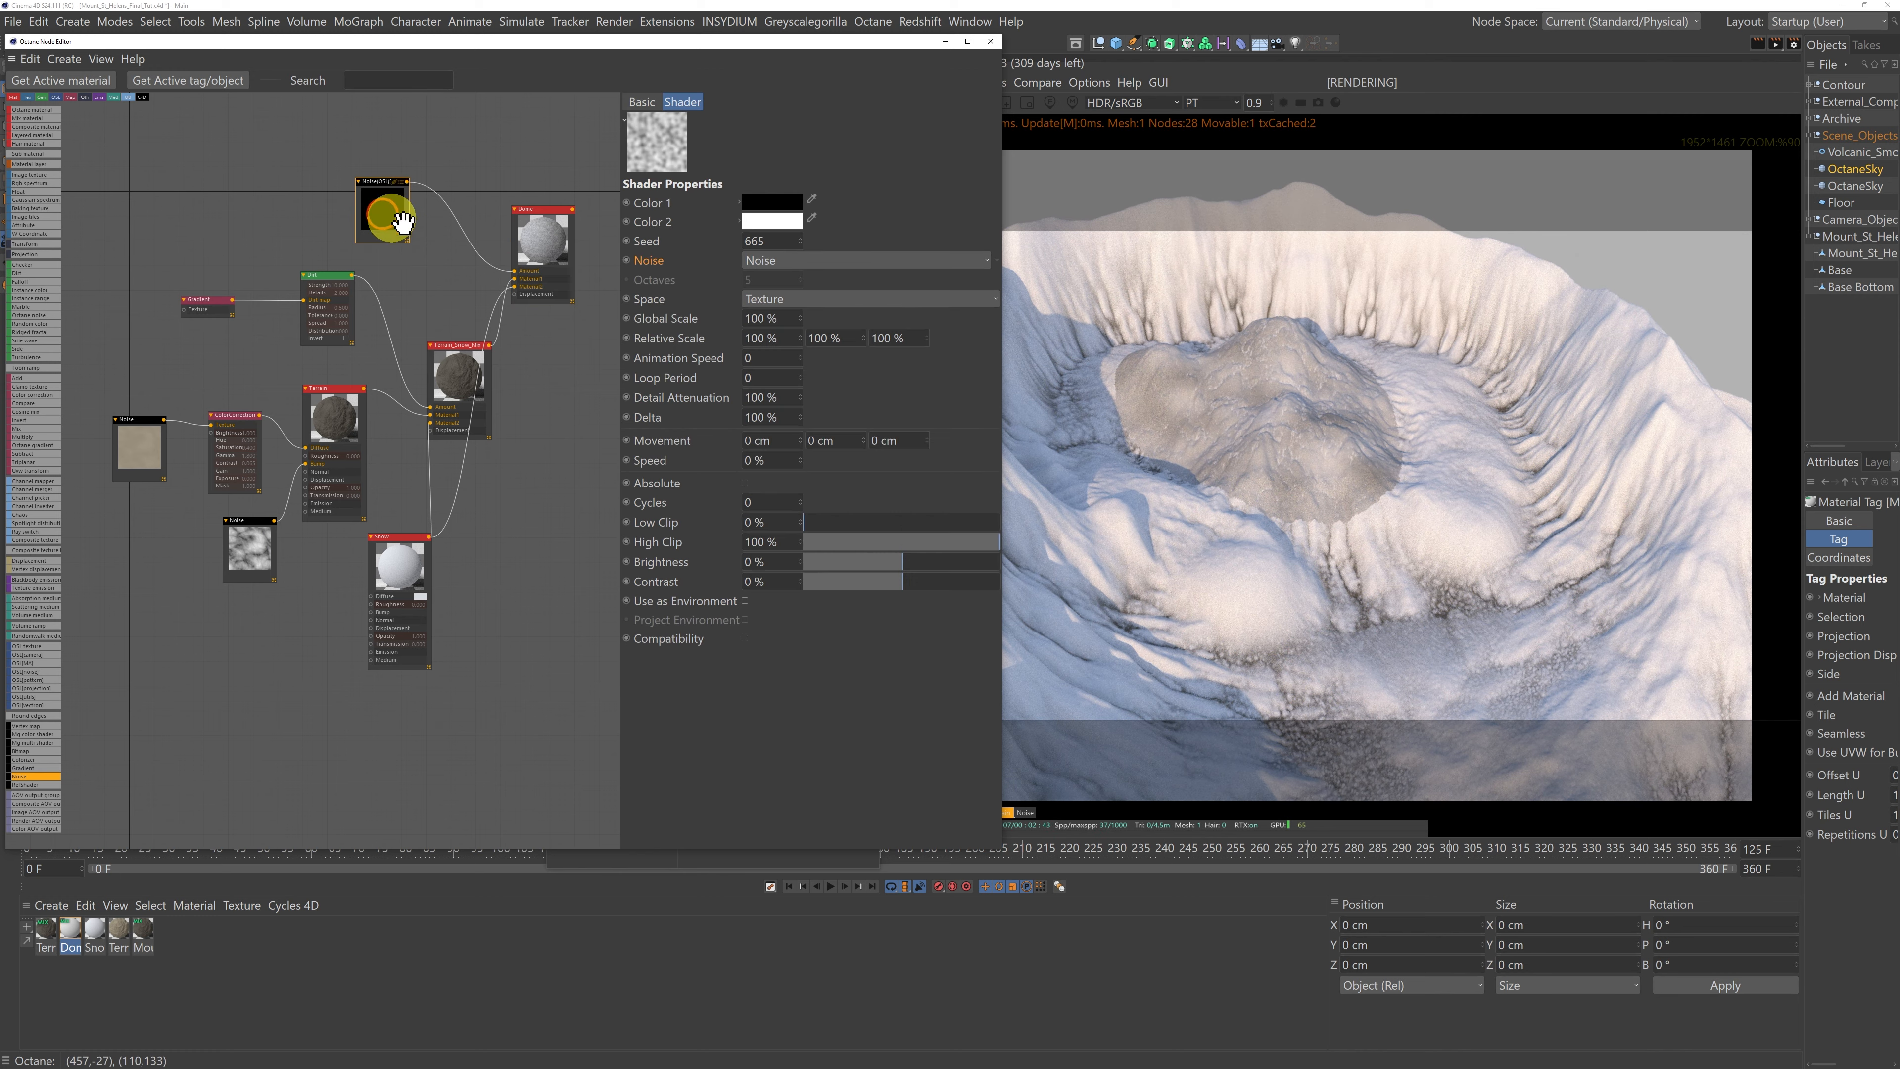
Step: Set the new noise's type to Wavy Turbulence with 10 octaves
click(849, 260)
click(837, 632)
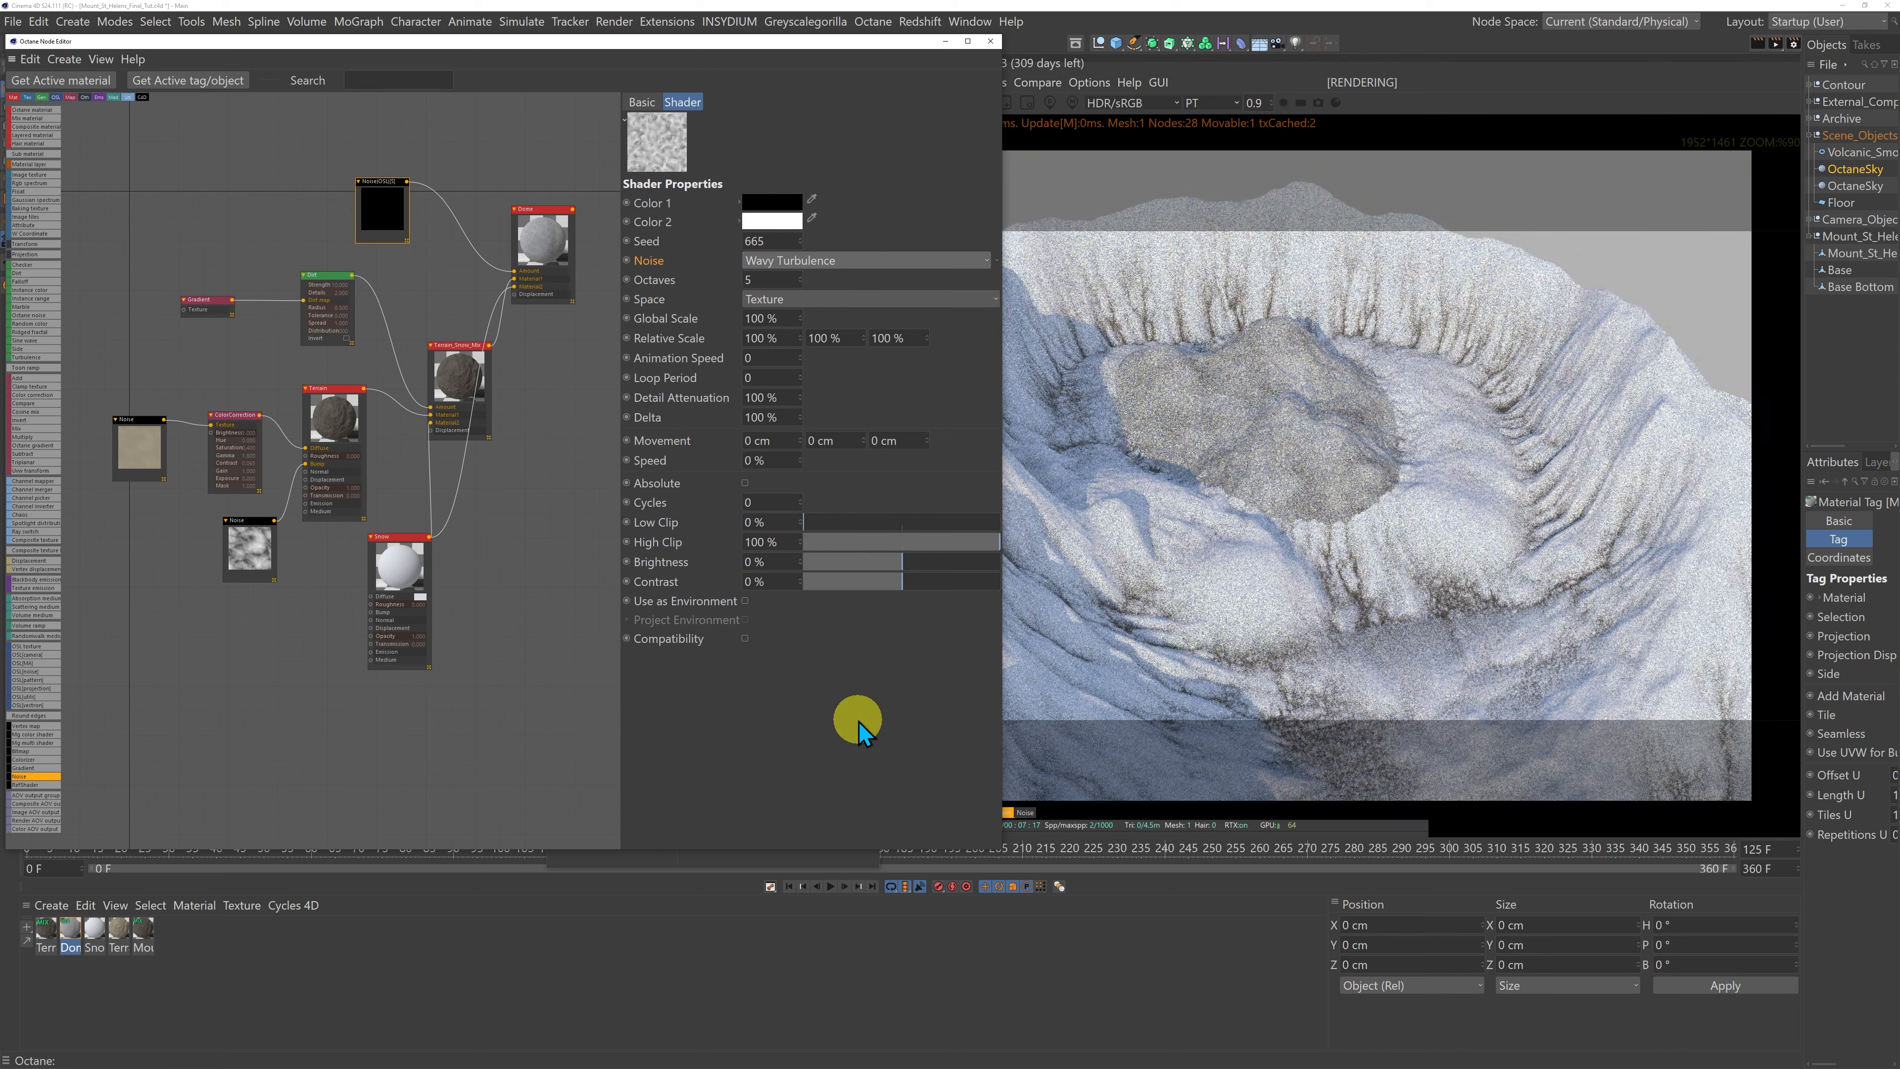
double_click(771, 282)
text(10)
key(Return)
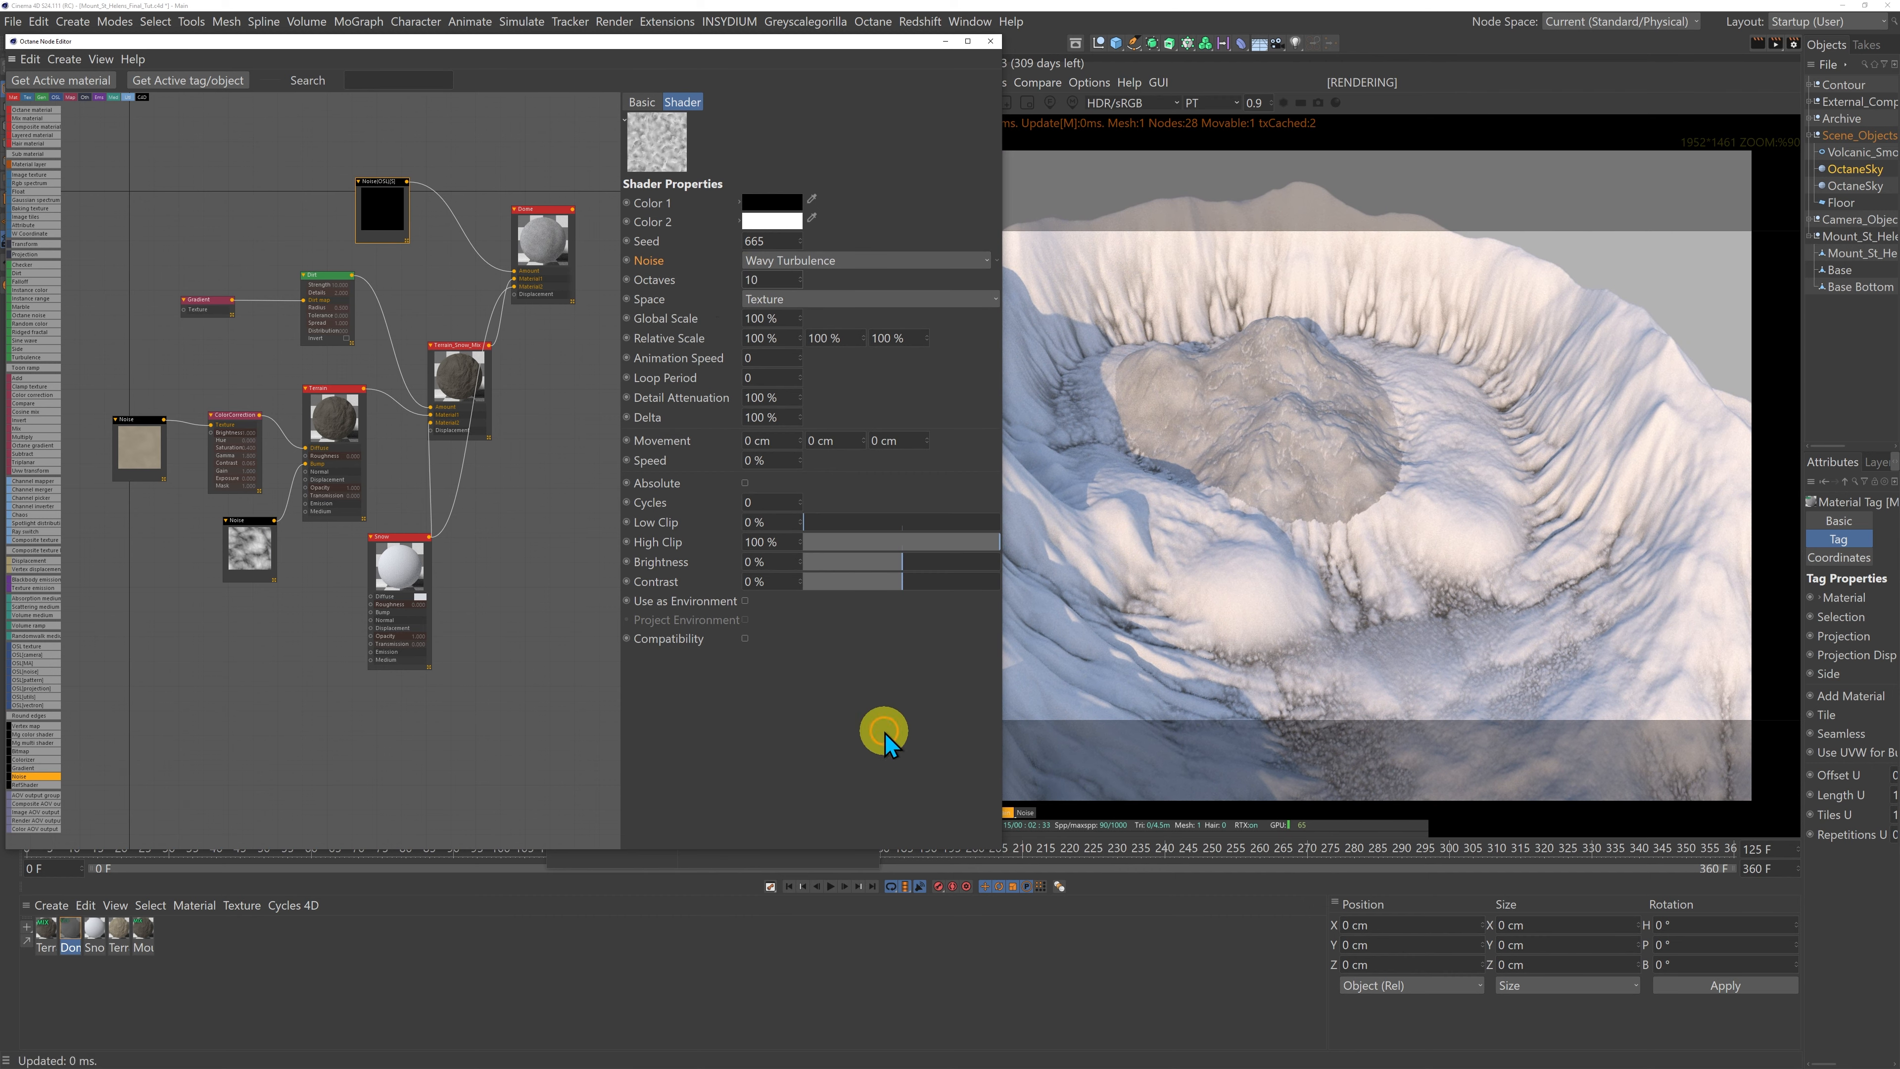
Step: Set the Wavy Turbulence noise's global scale to 200 % and its contrast to 91 %
double_click(771, 319)
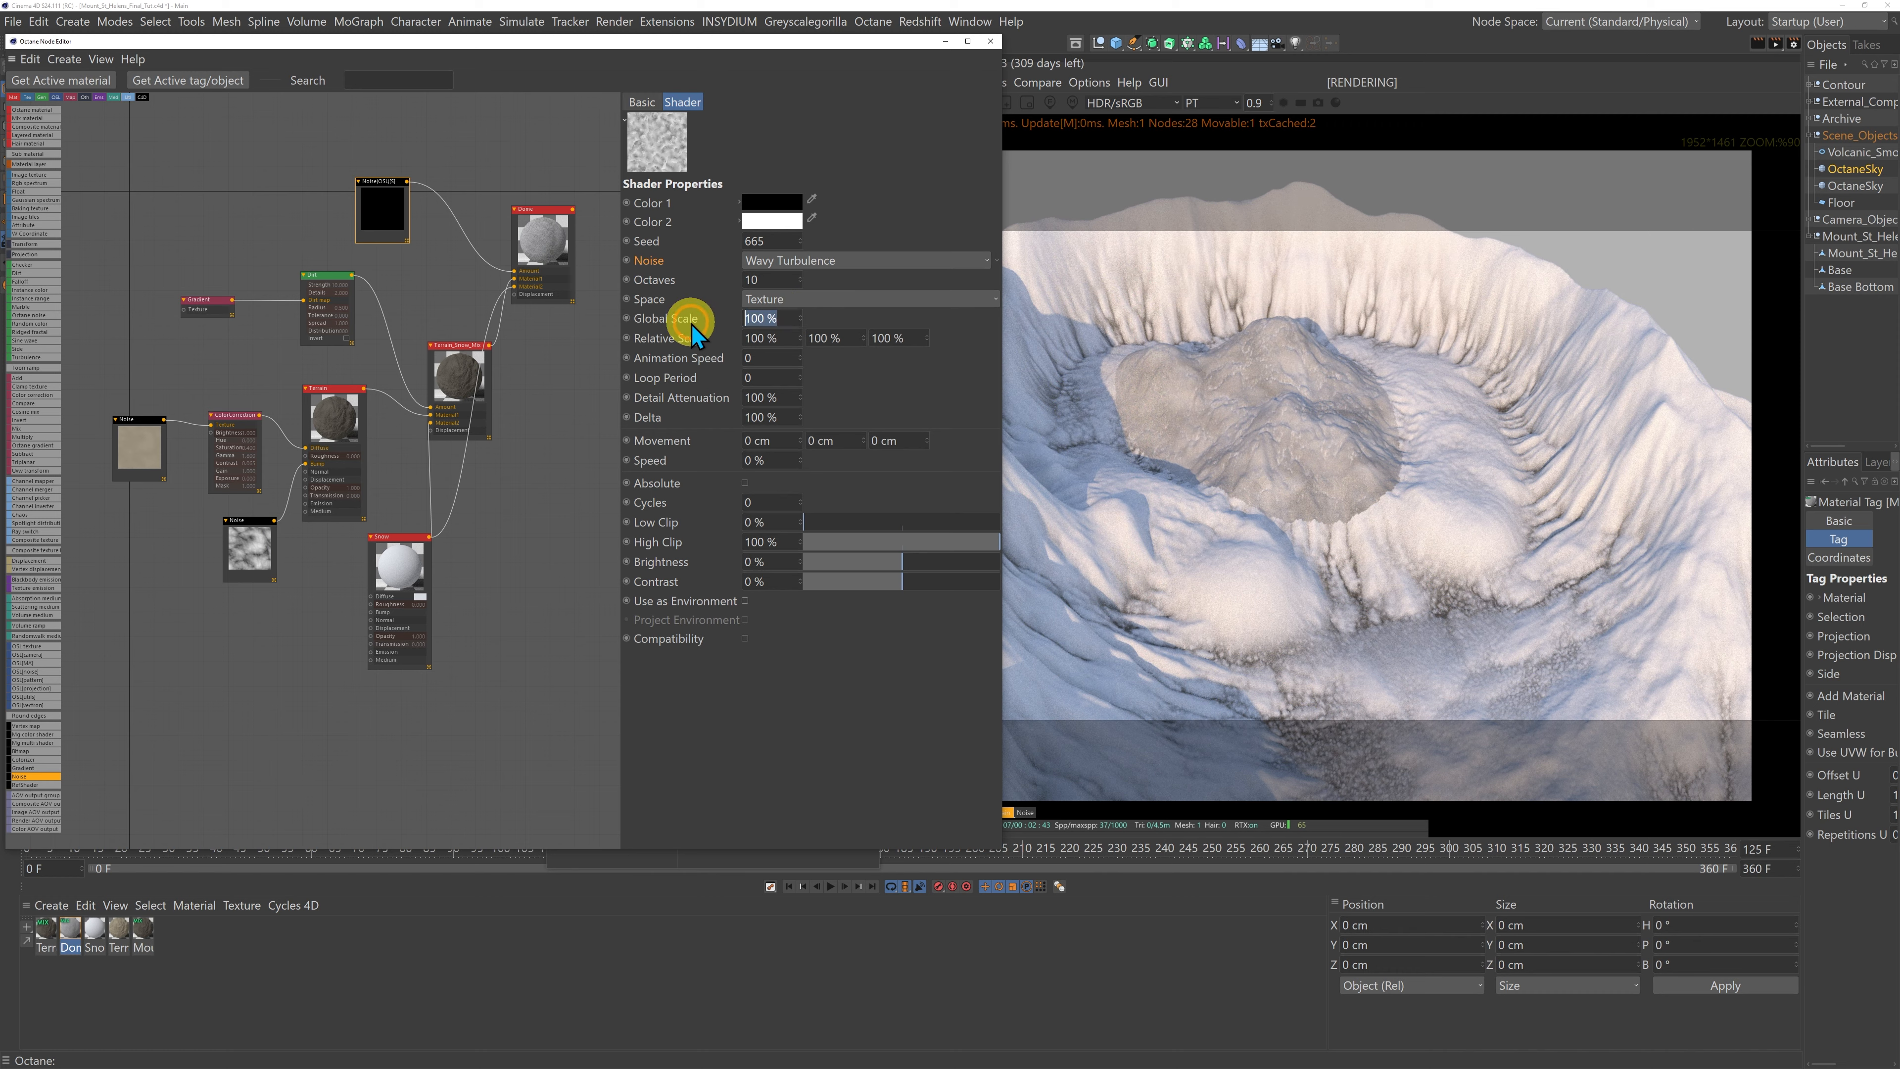
text(200)
key(Return)
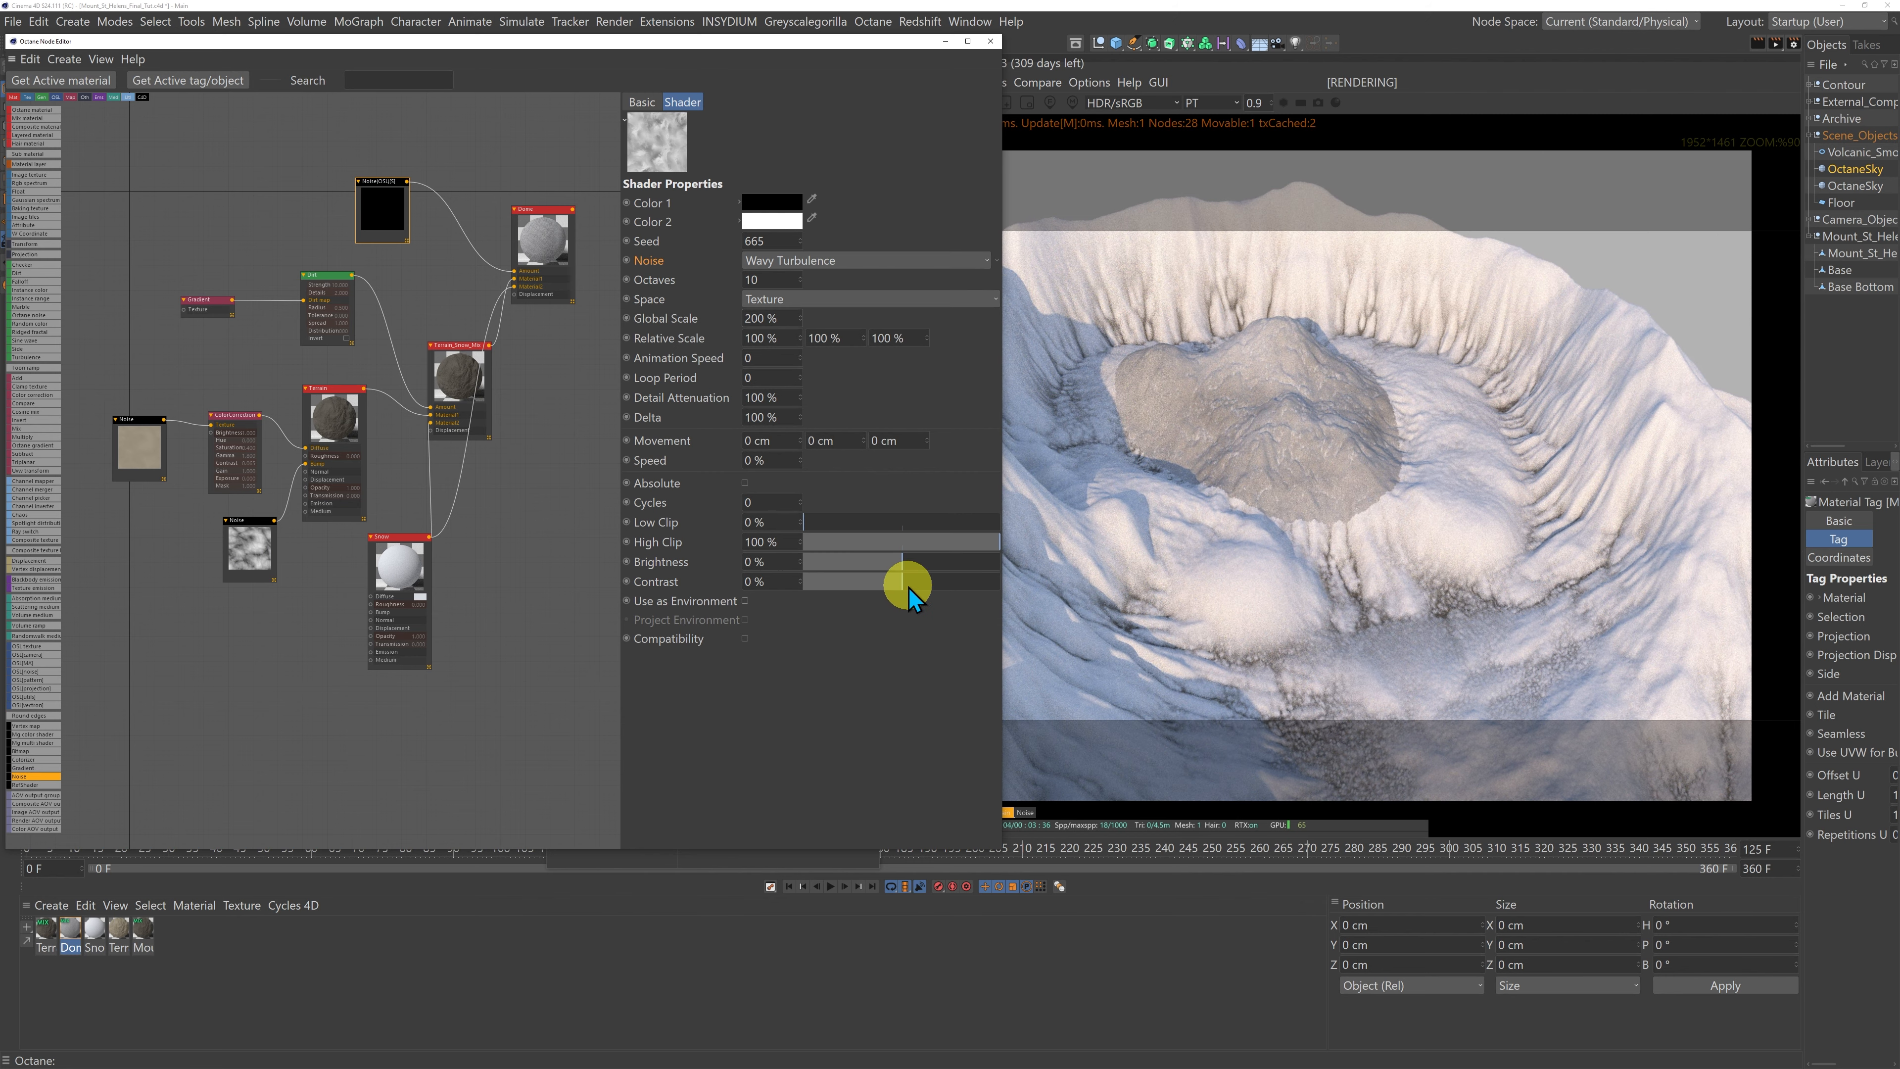
drag(909, 590, 994, 581)
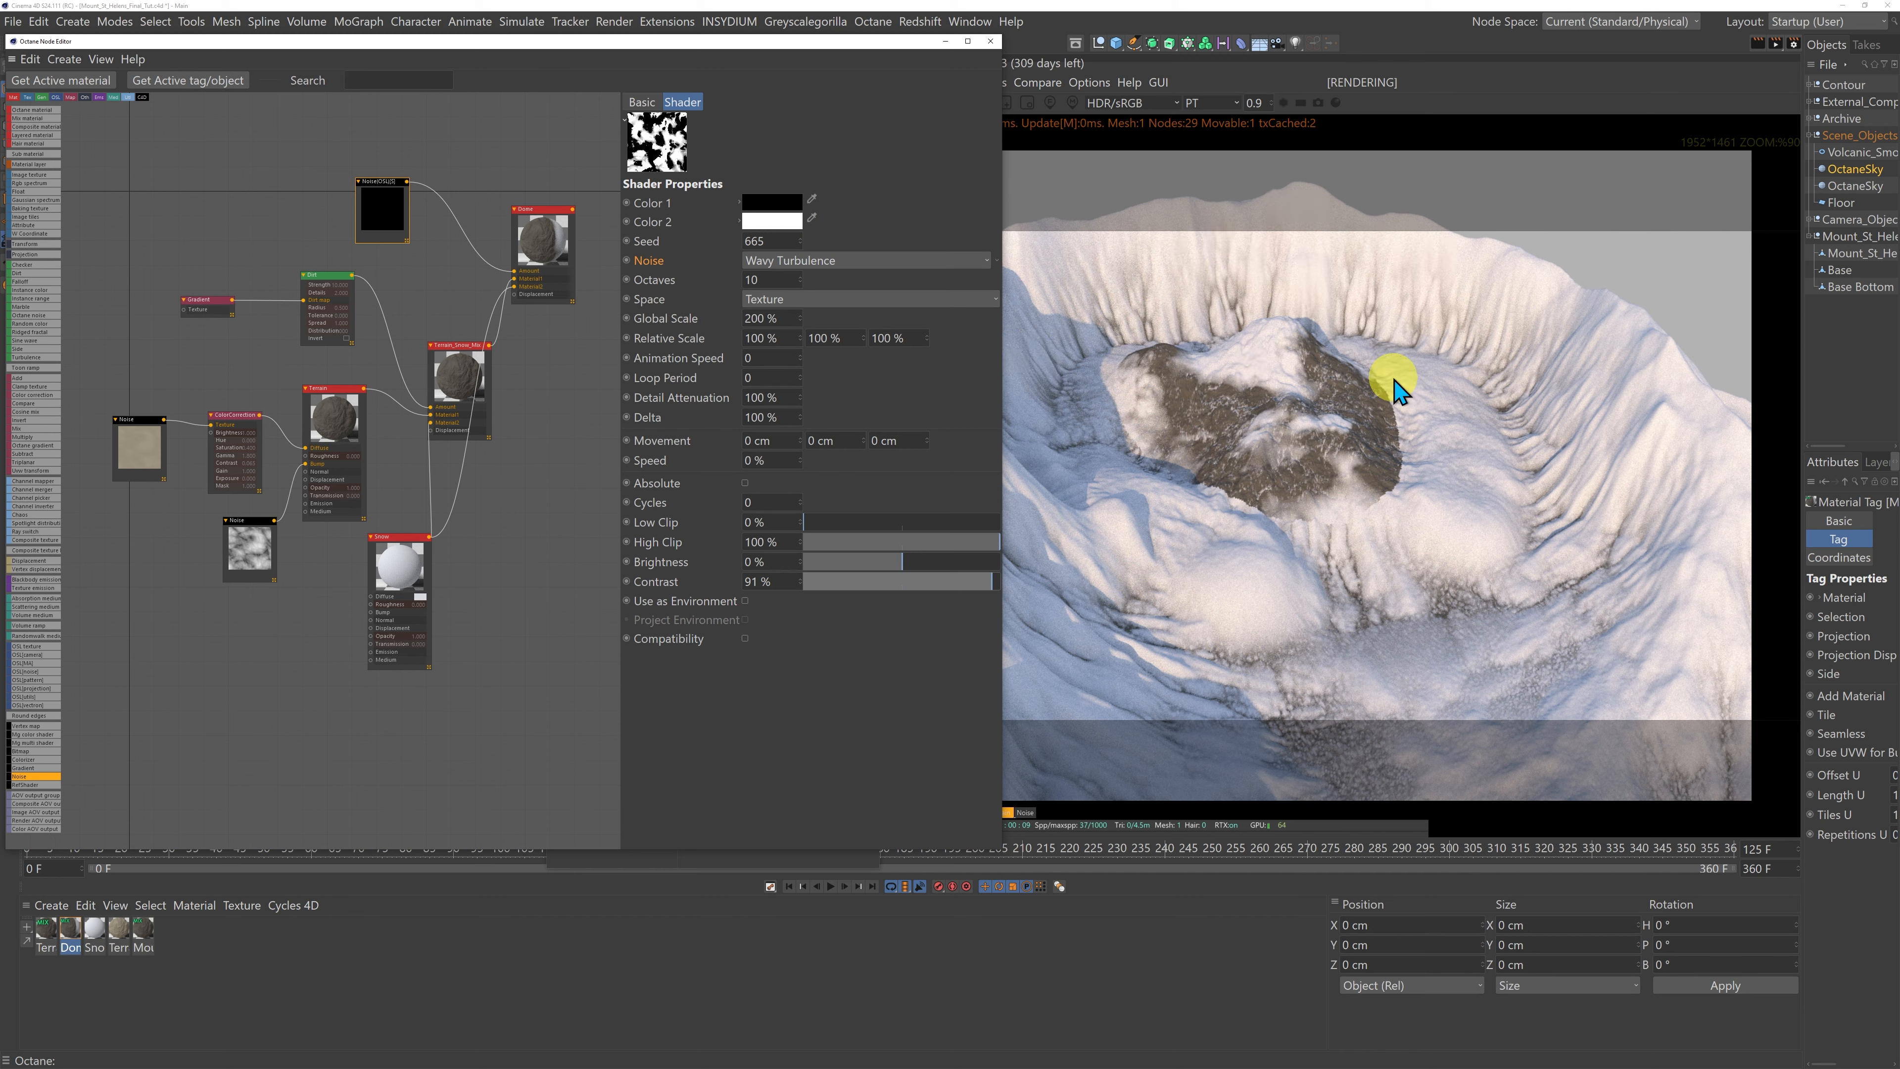
Step: Set the Dome noise's seed to 666, brightness to -2 % and low clip to 6 %
click(799, 237)
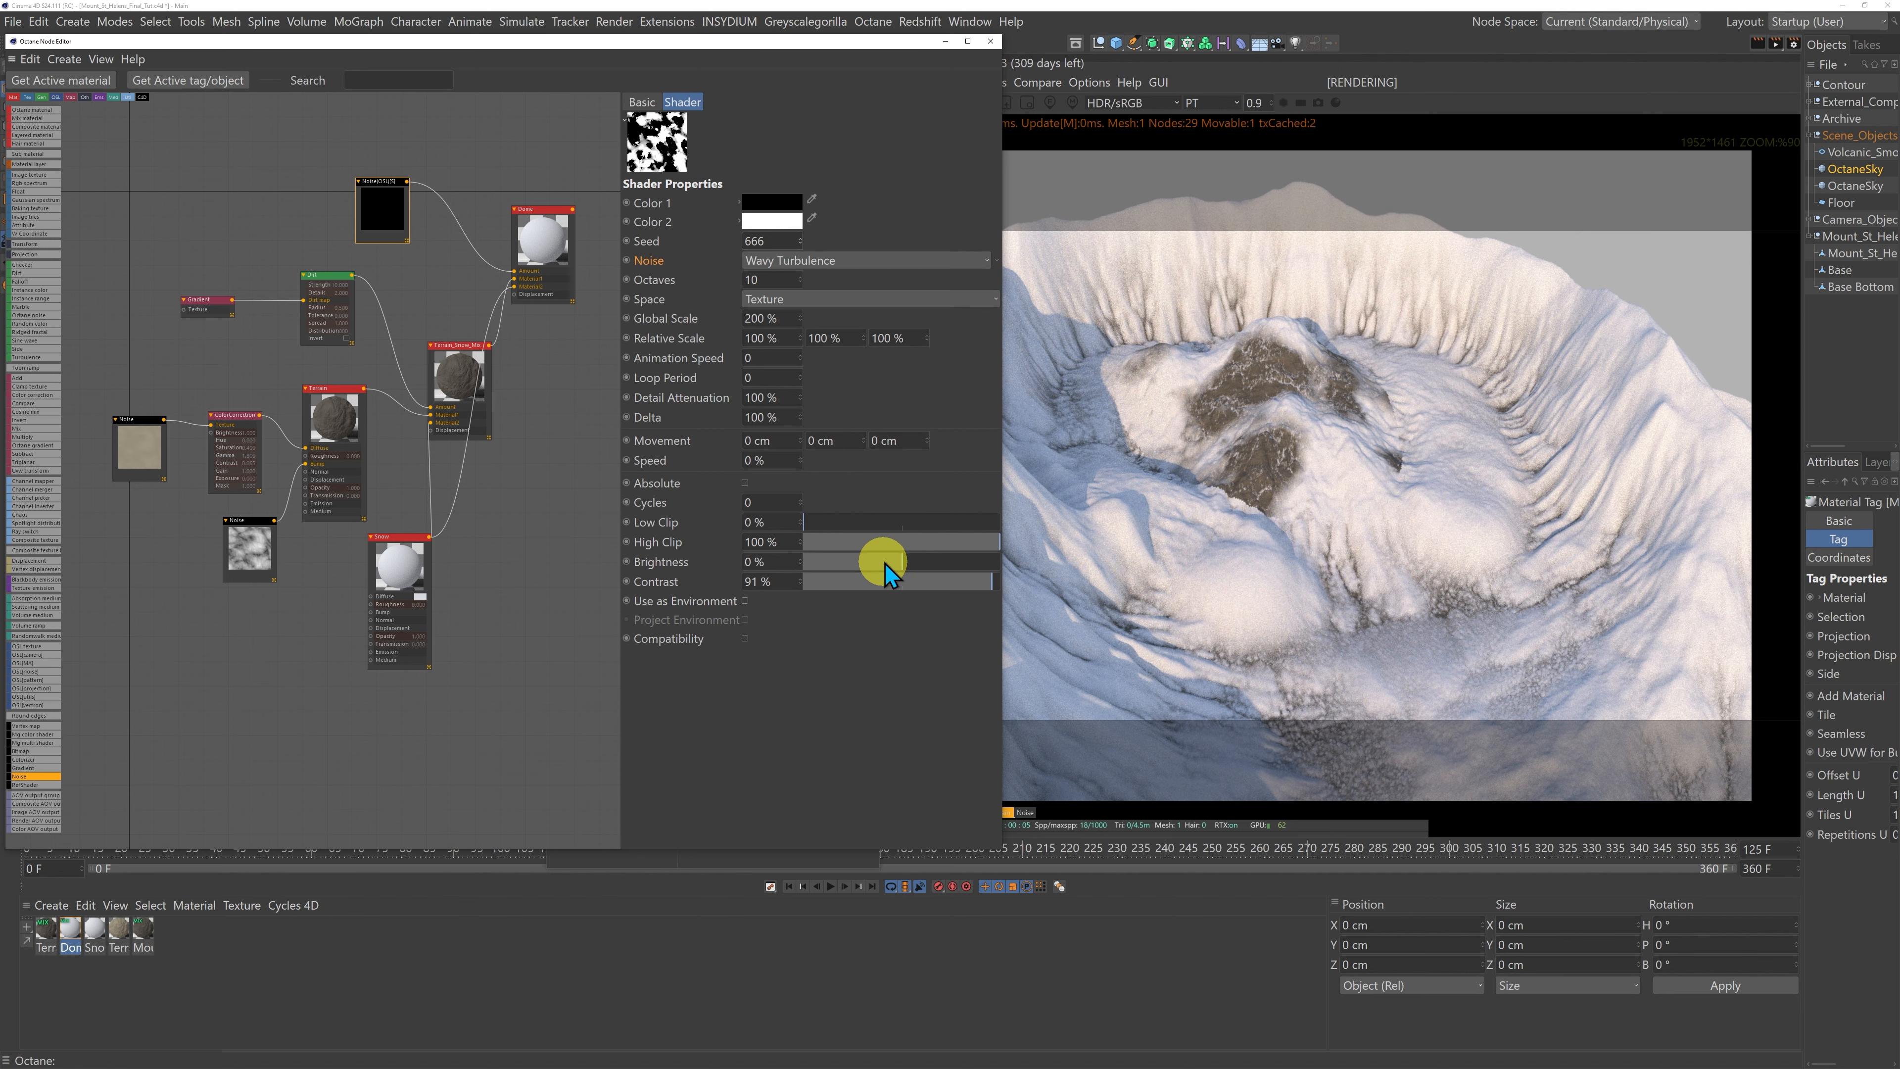
click(900, 563)
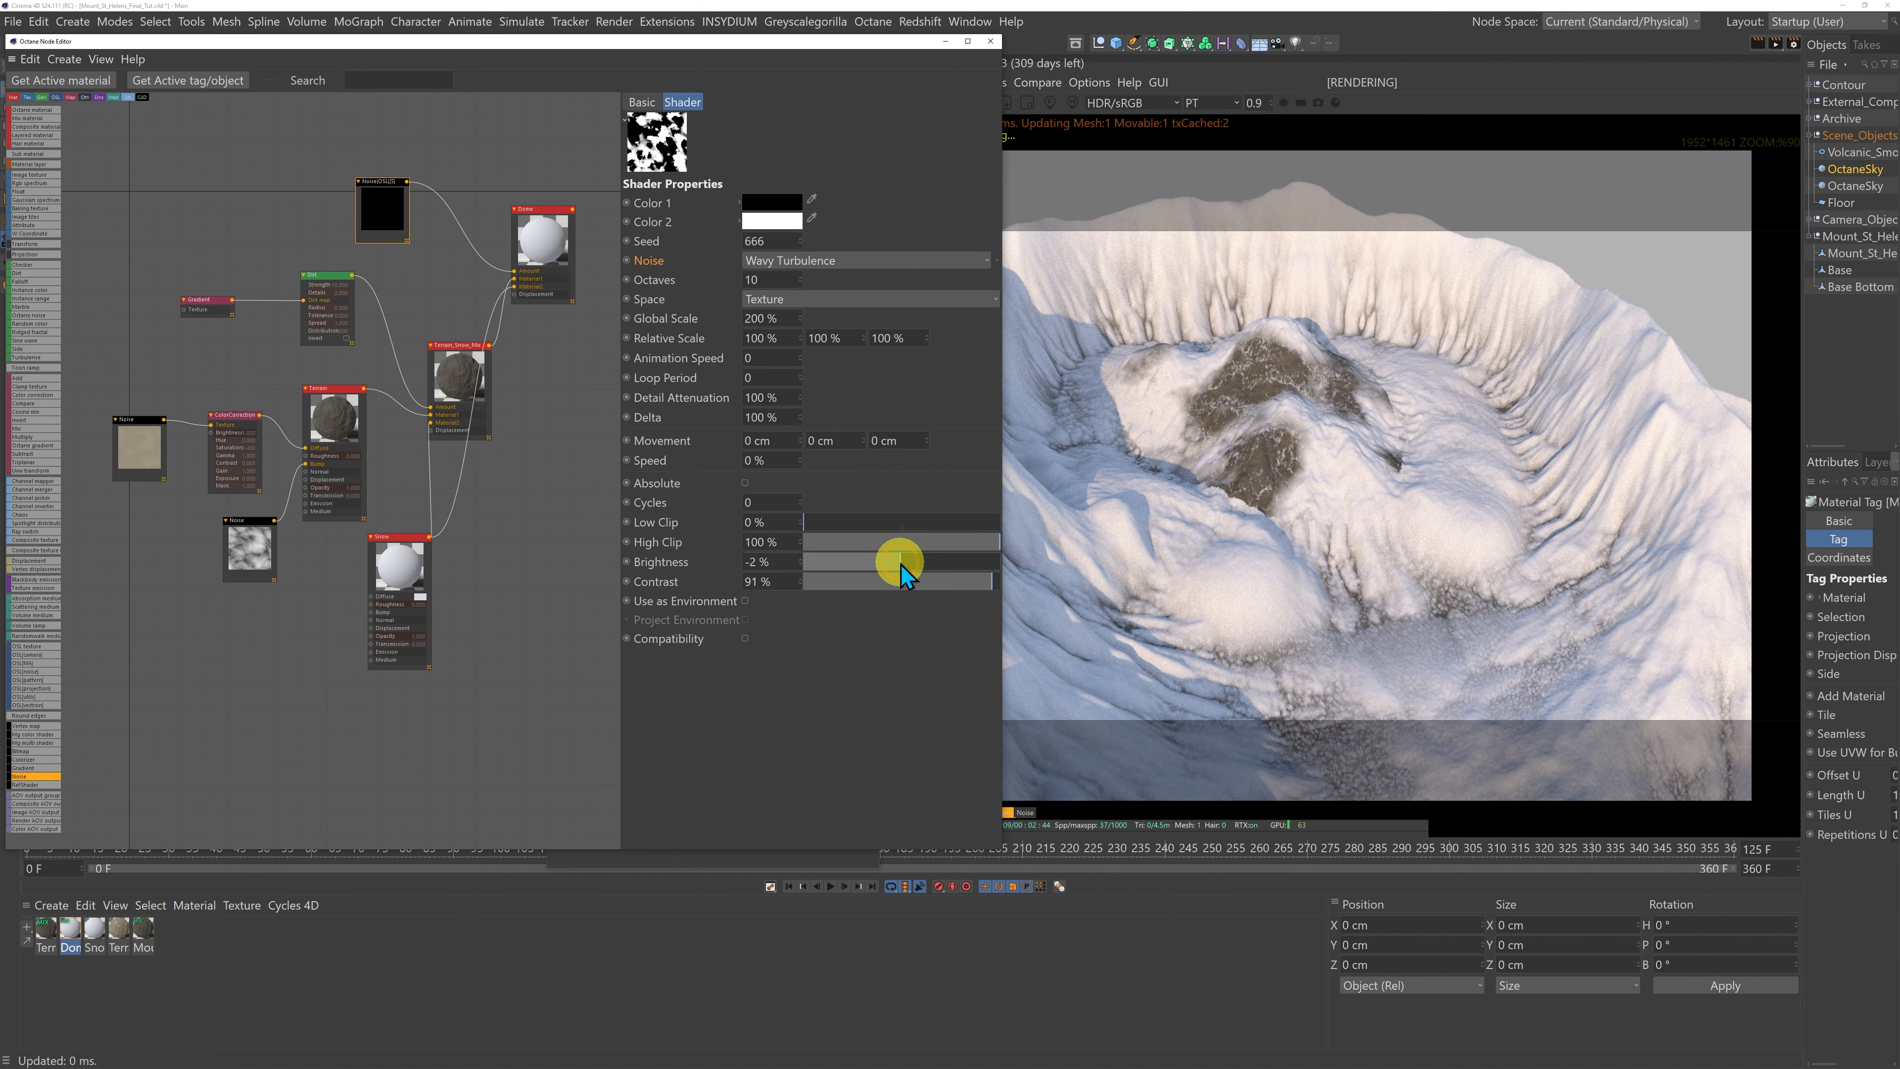
click(813, 521)
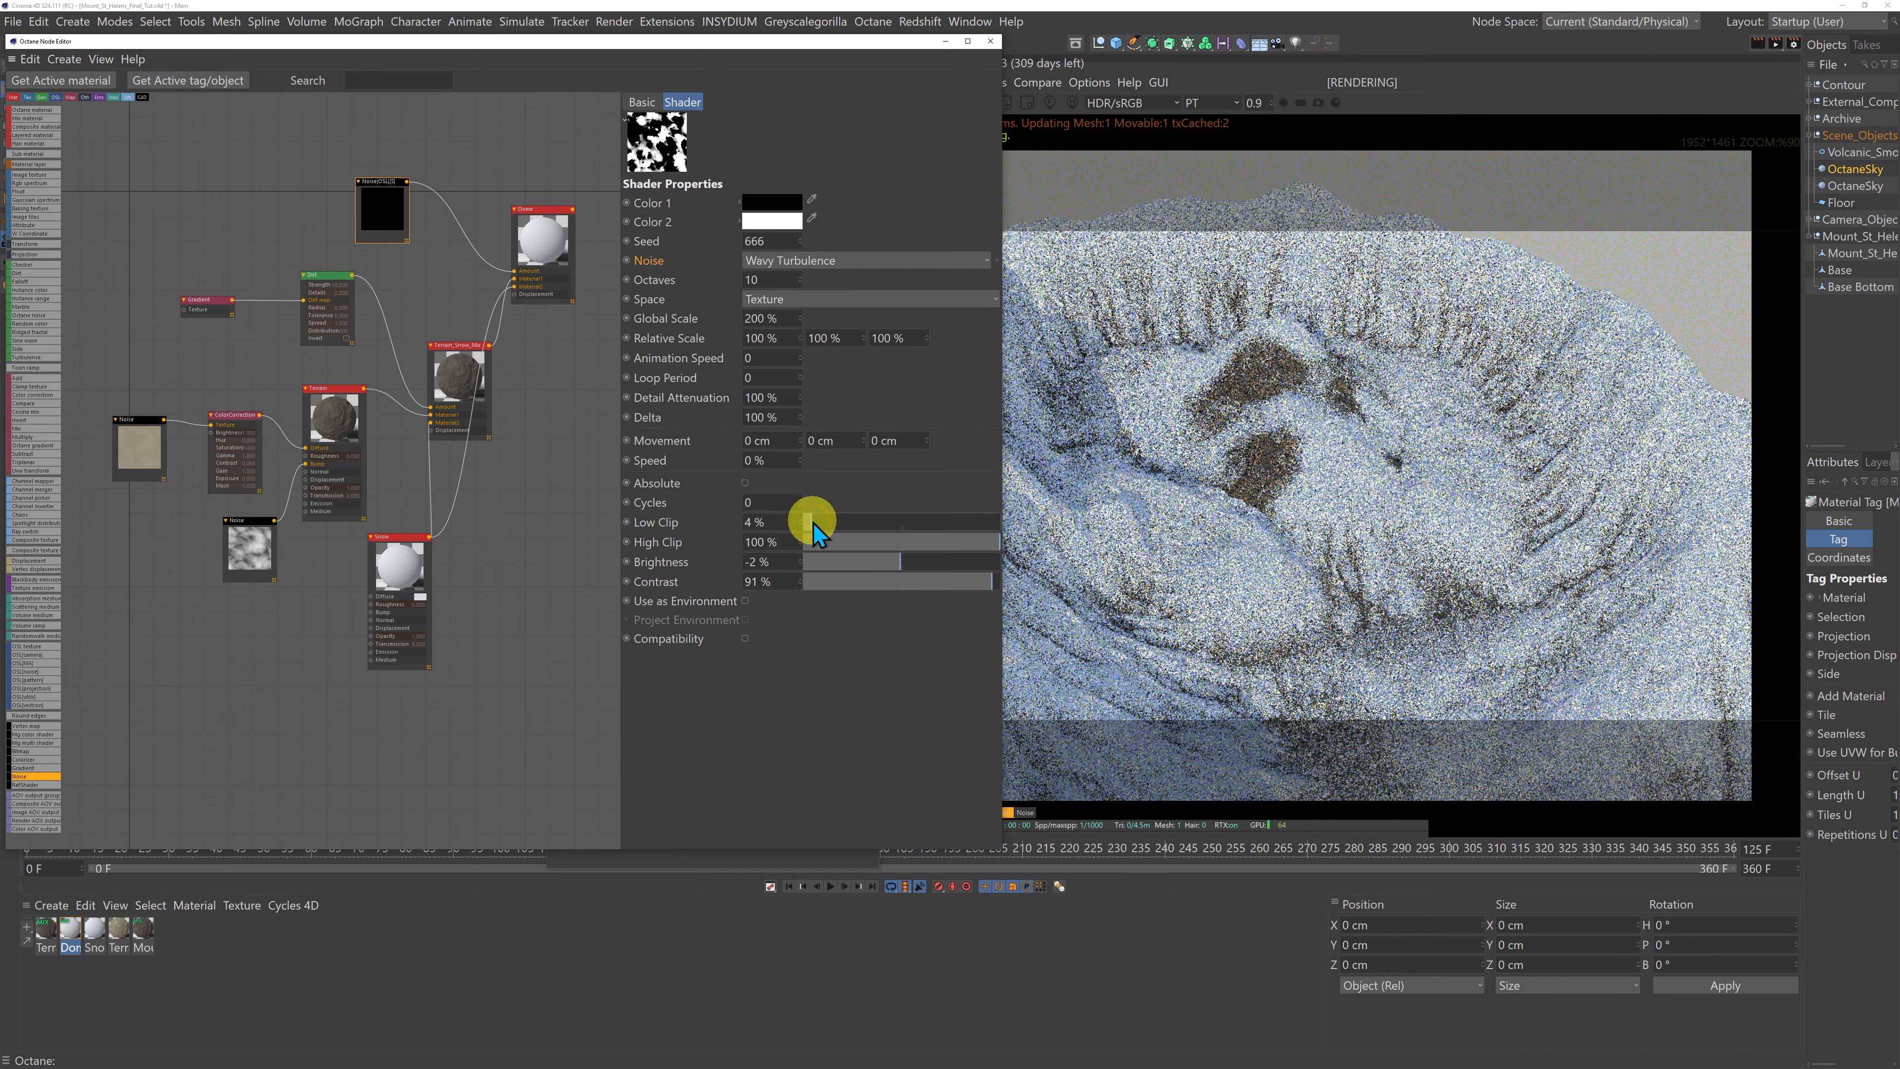
drag(813, 522, 816, 523)
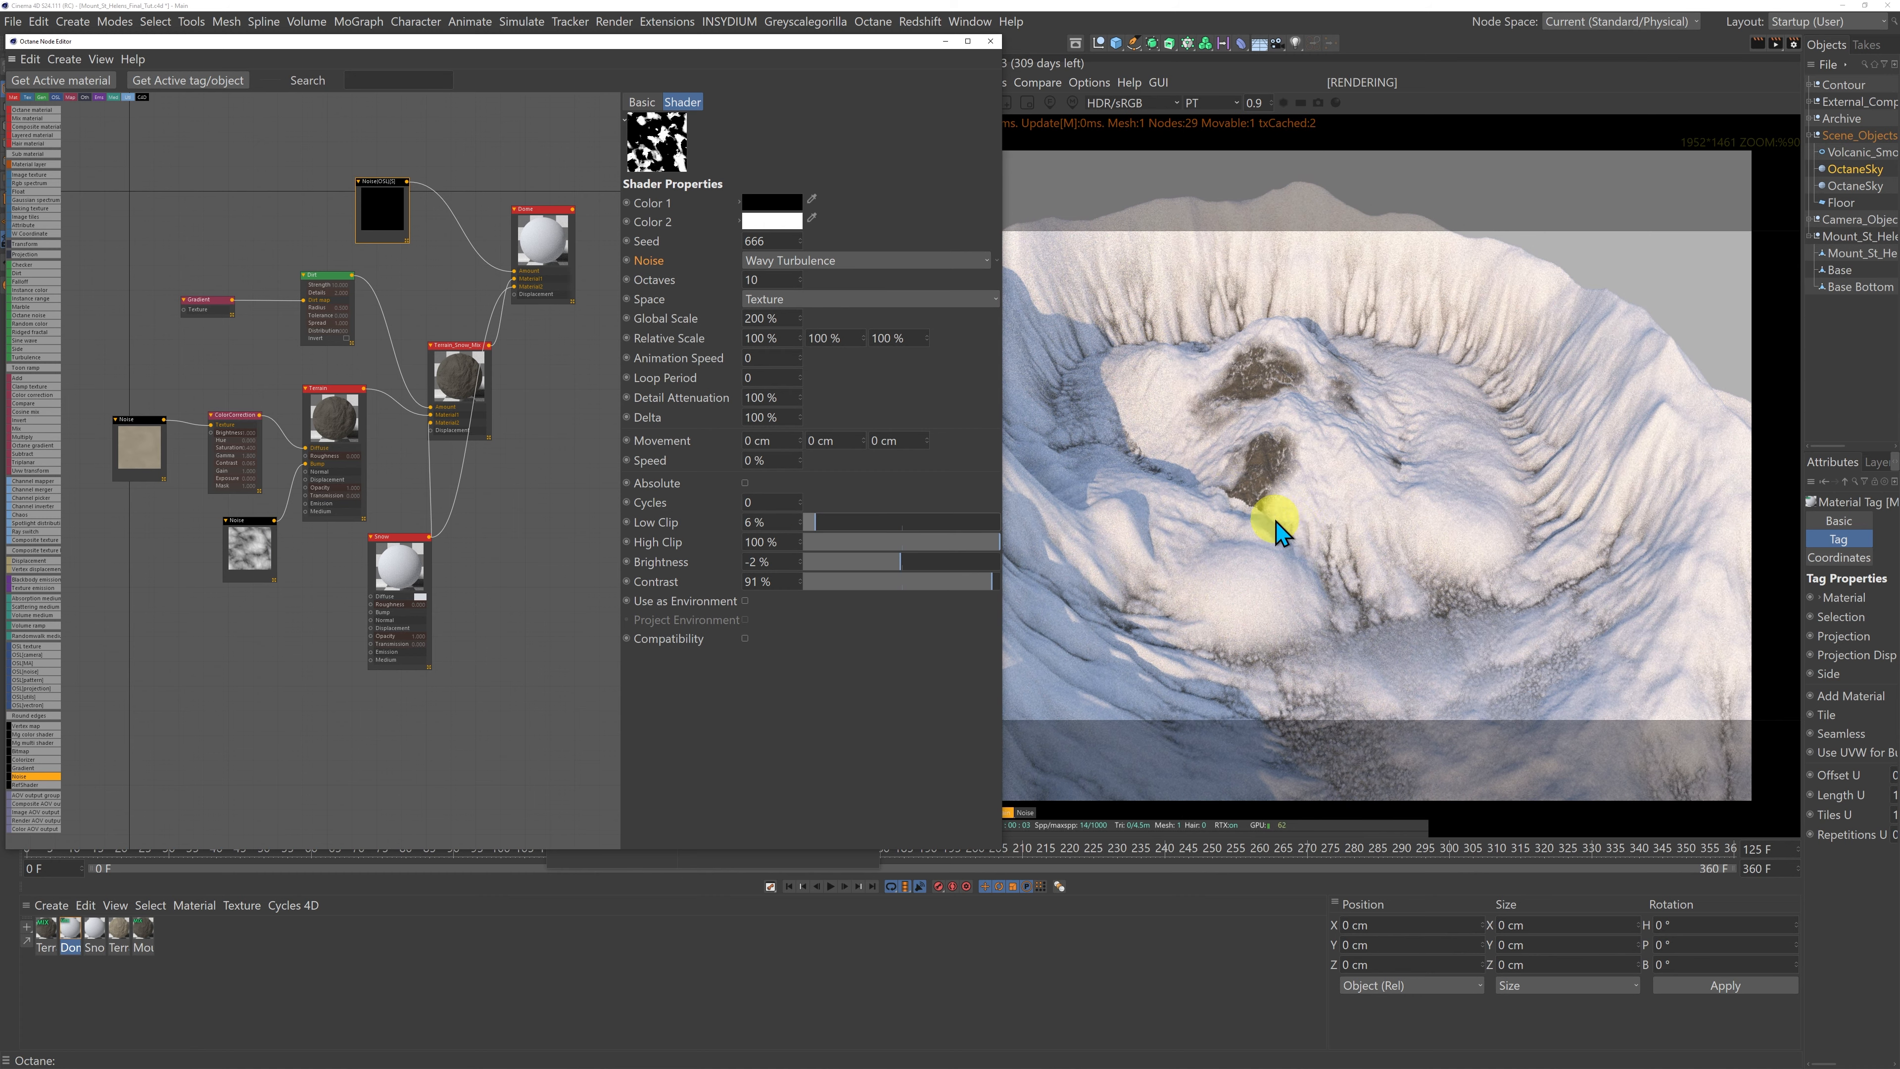
Step: Move the terrain mix gradient's black knot closer to the dark end and its white knot to about 57 %
drag(651, 48, 586, 464)
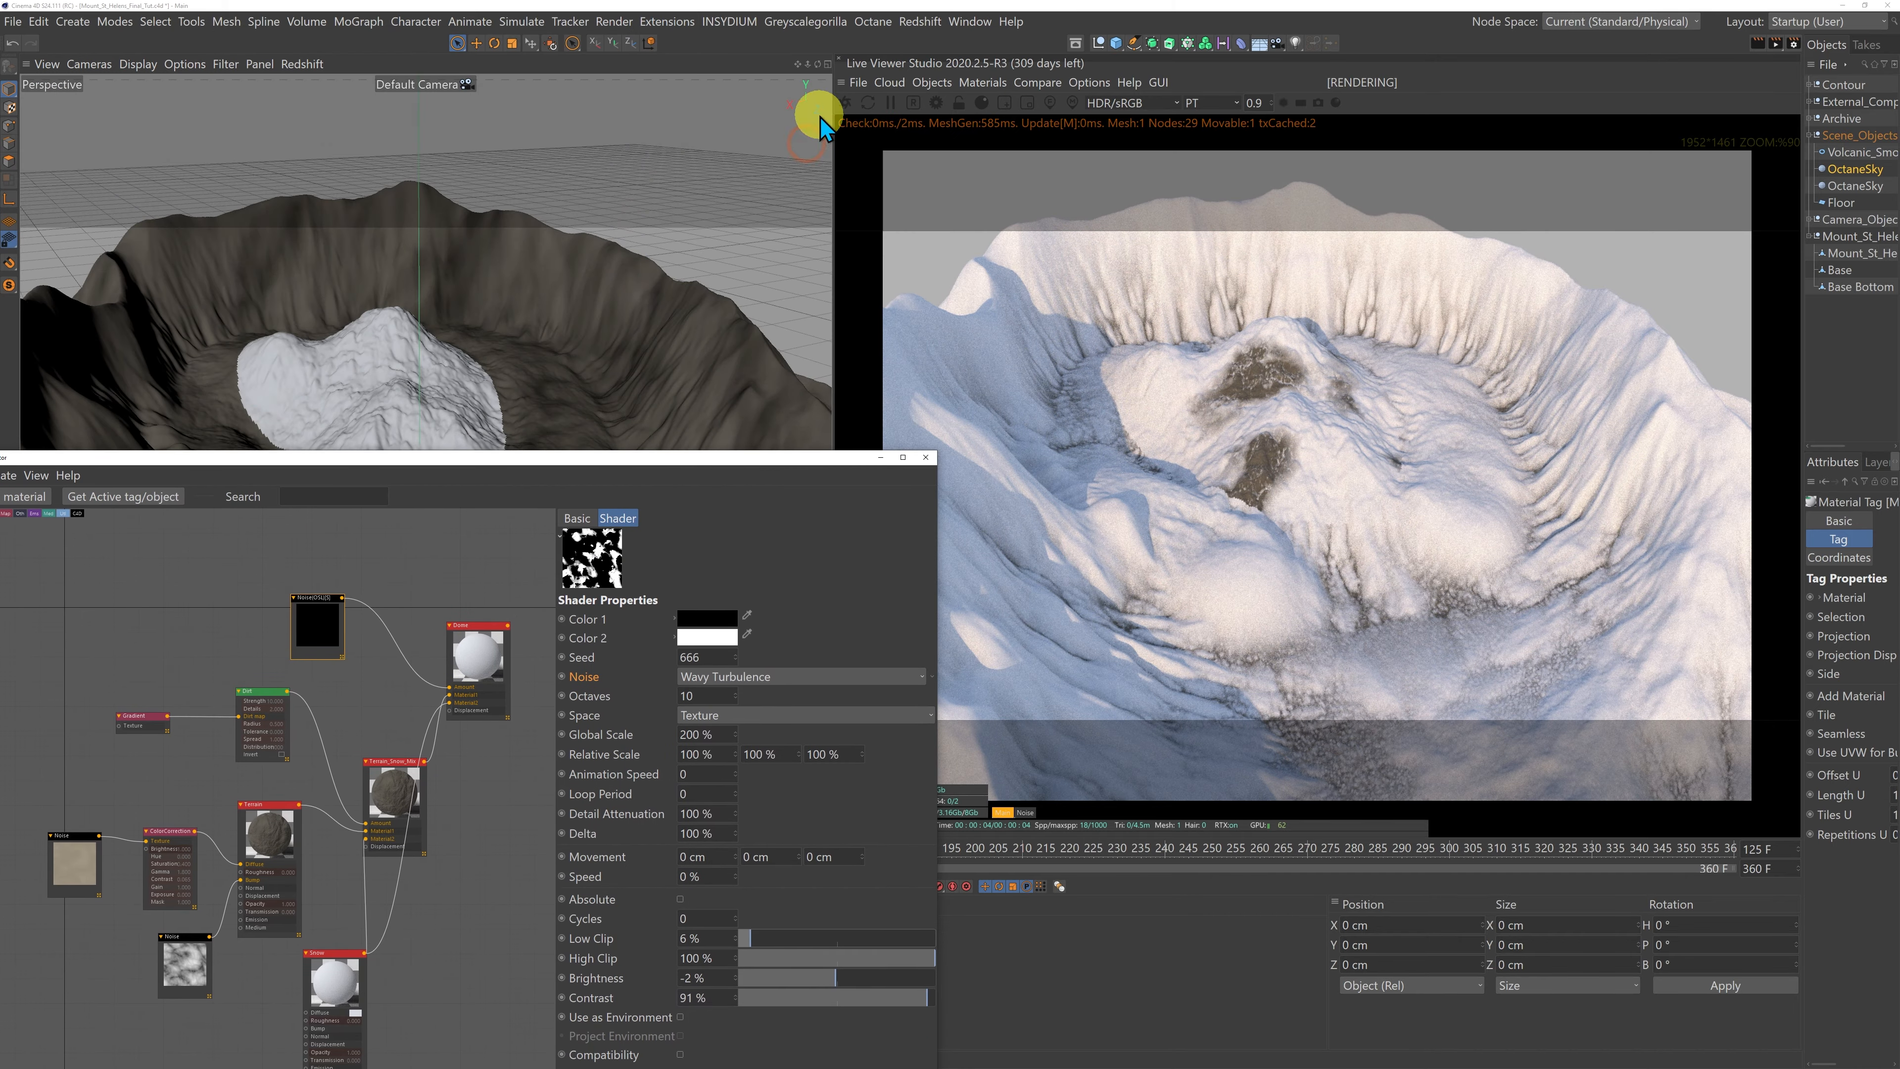
drag(818, 64, 830, 534)
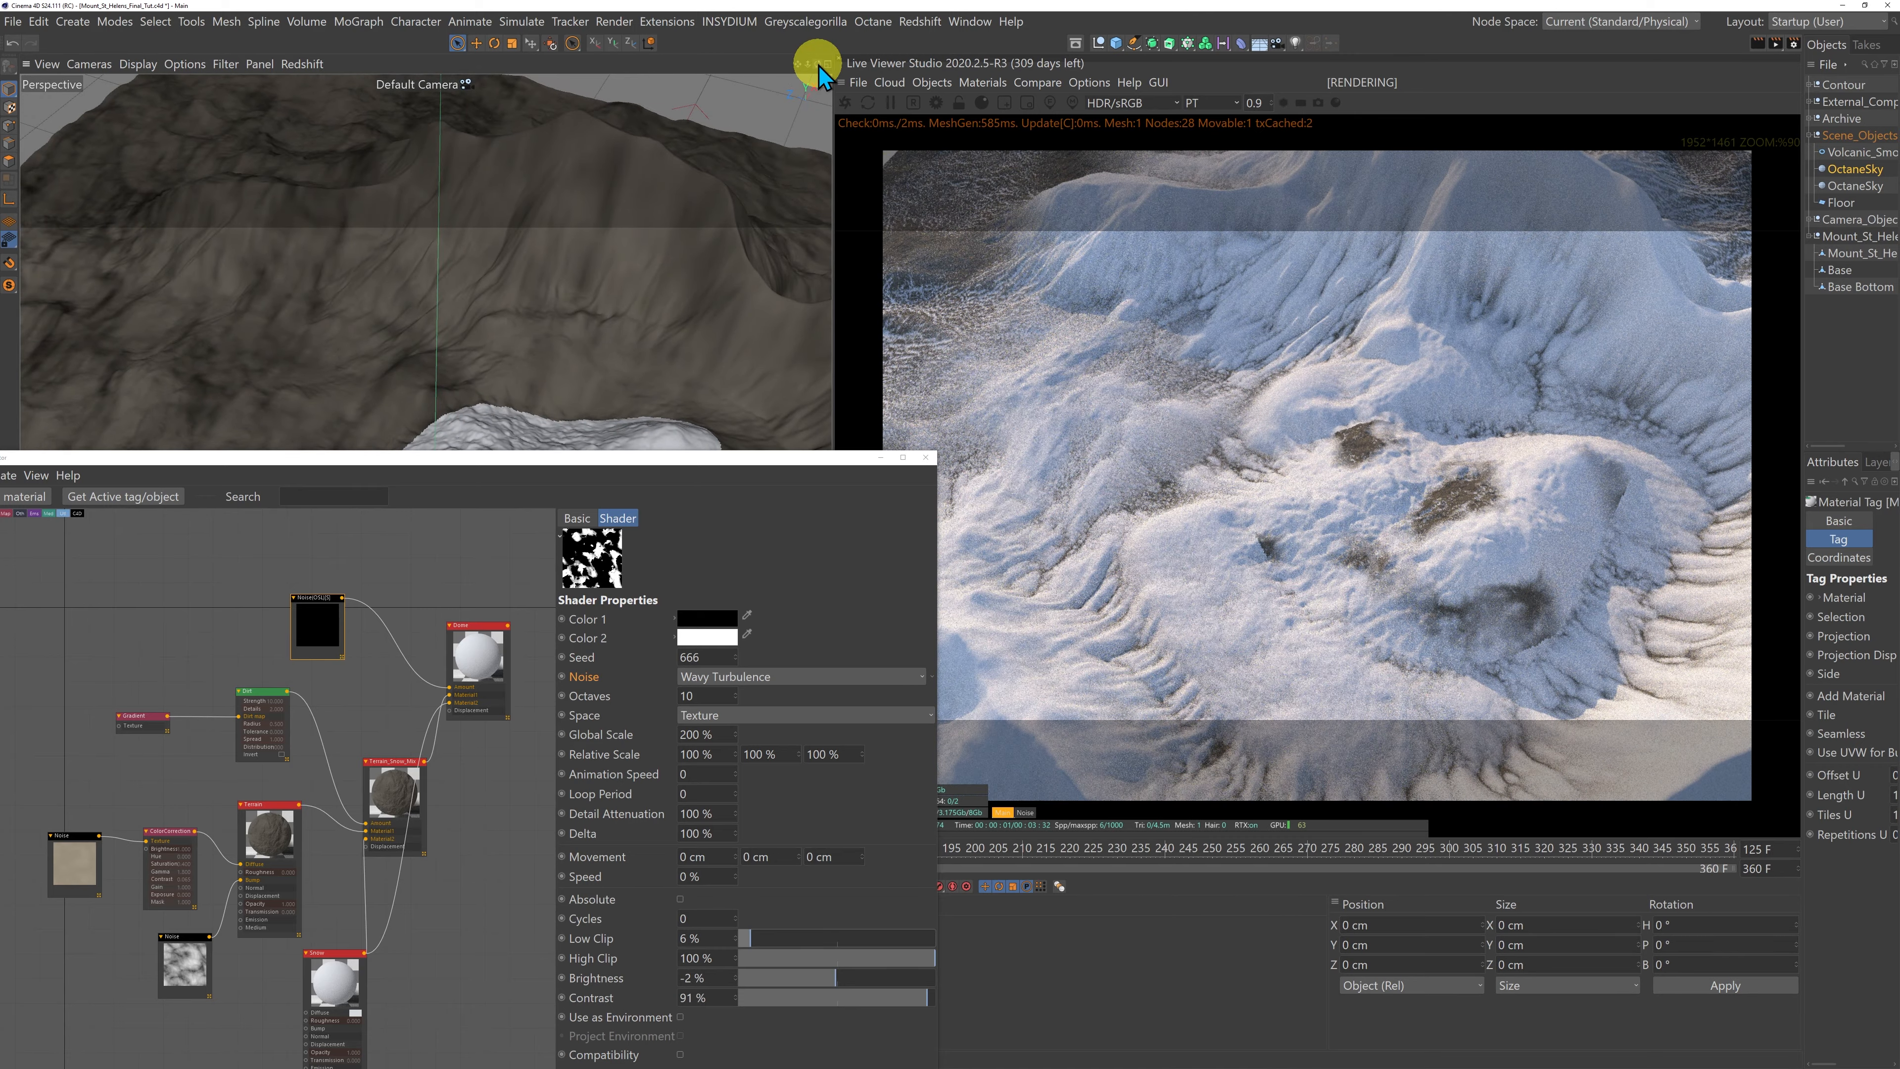
drag(819, 65, 830, 534)
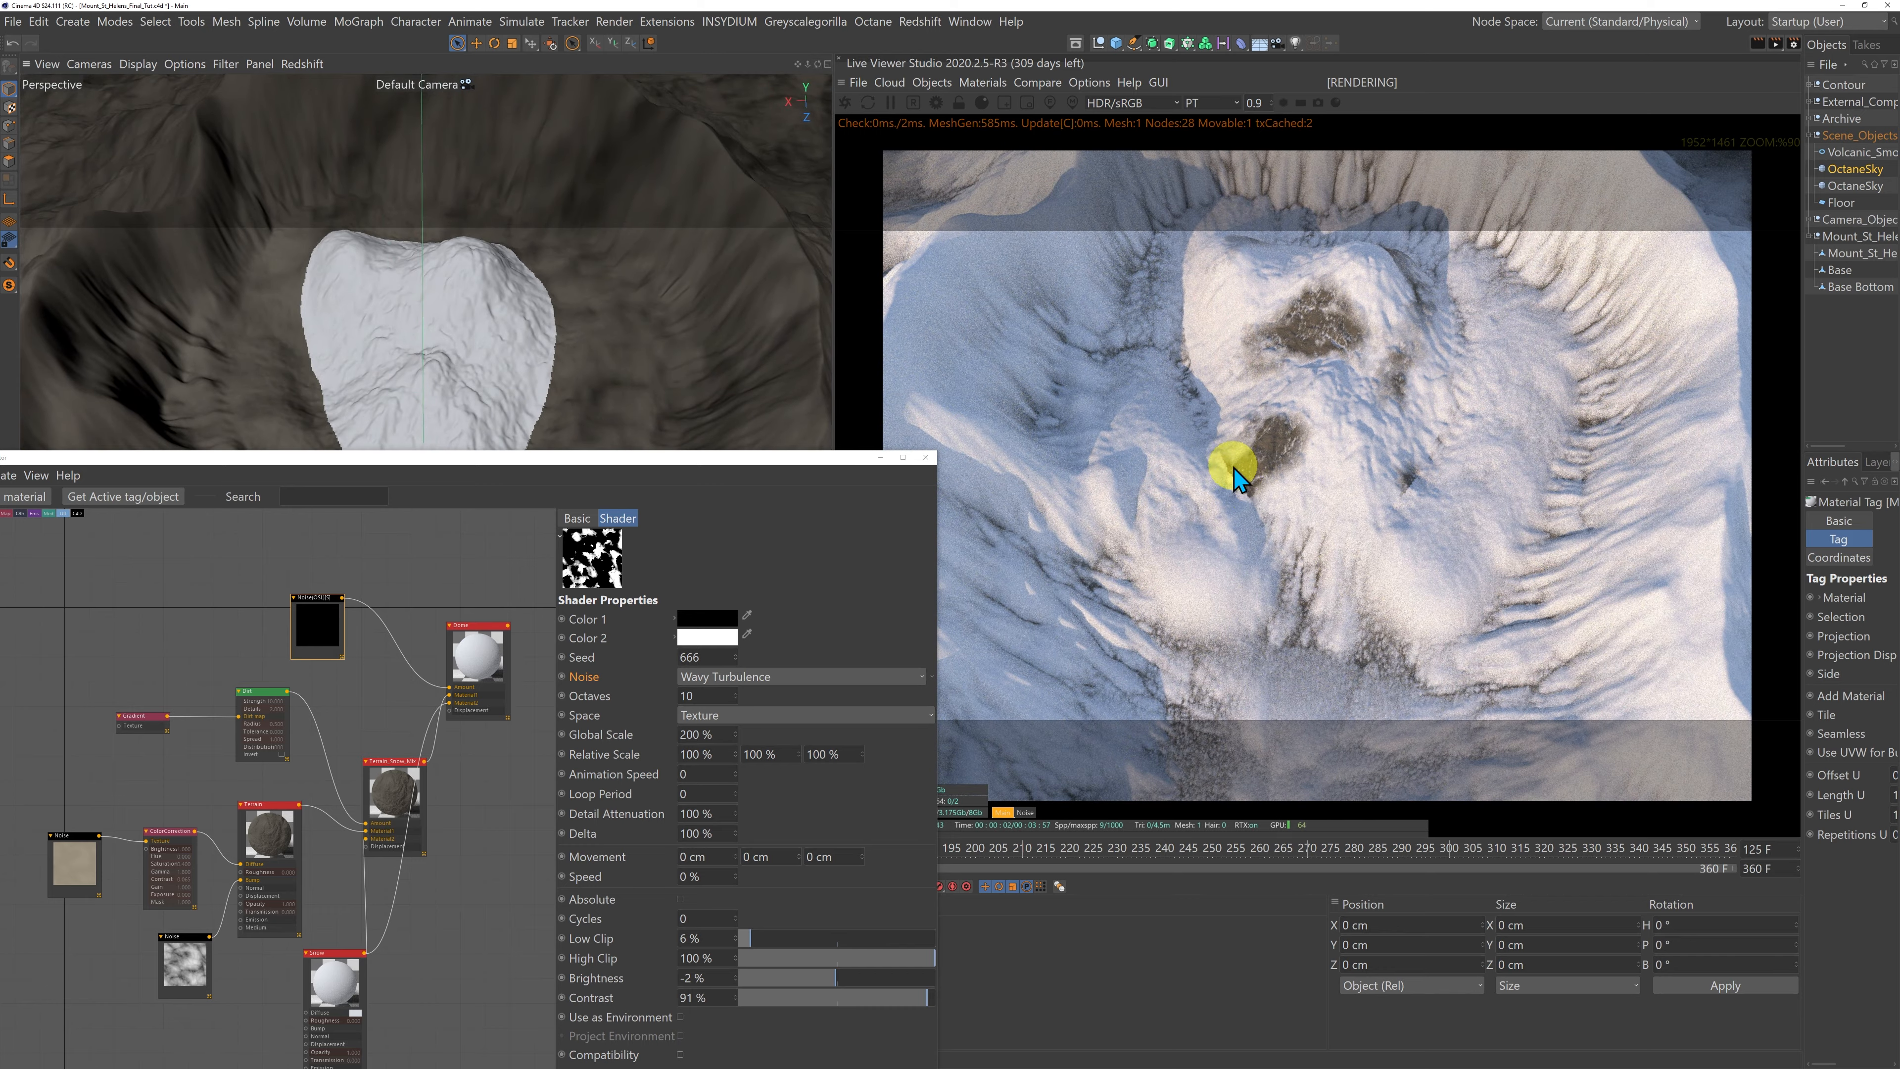
drag(818, 65, 830, 534)
drag(489, 462, 553, 327)
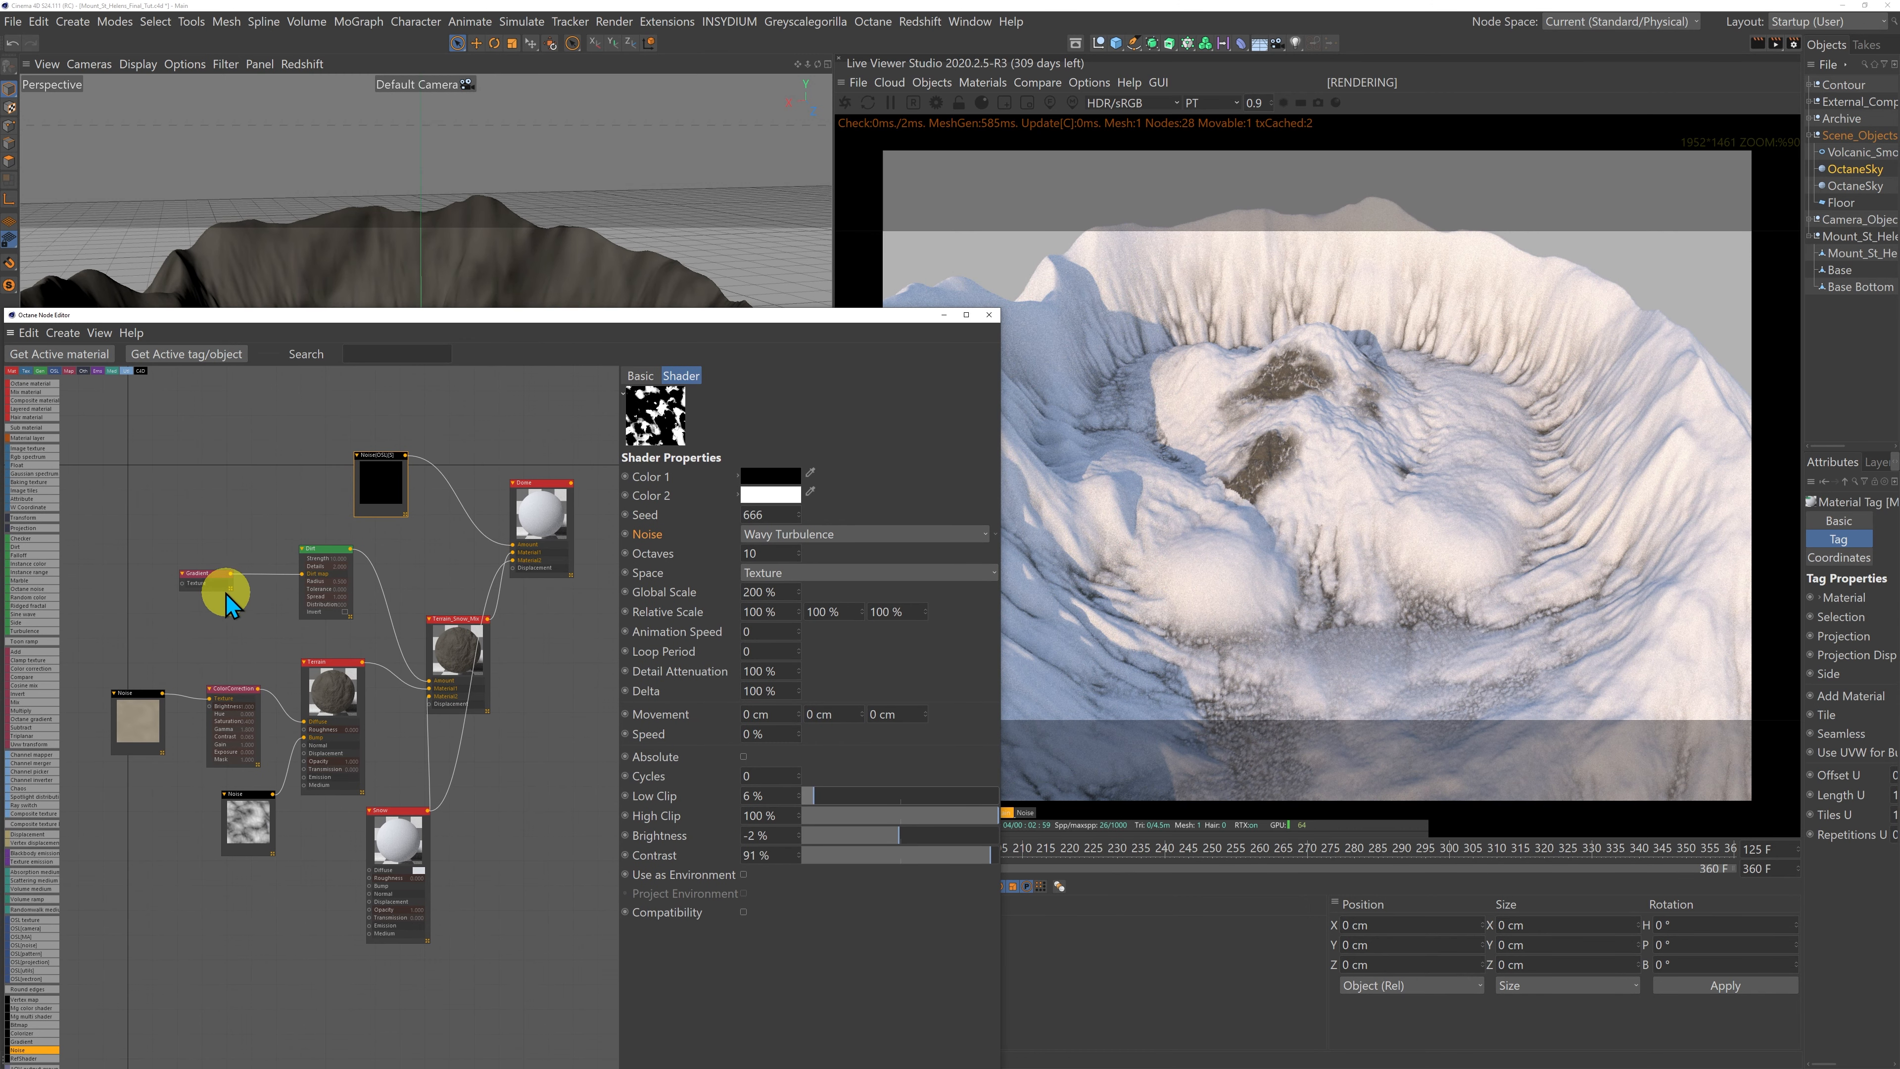
click(204, 575)
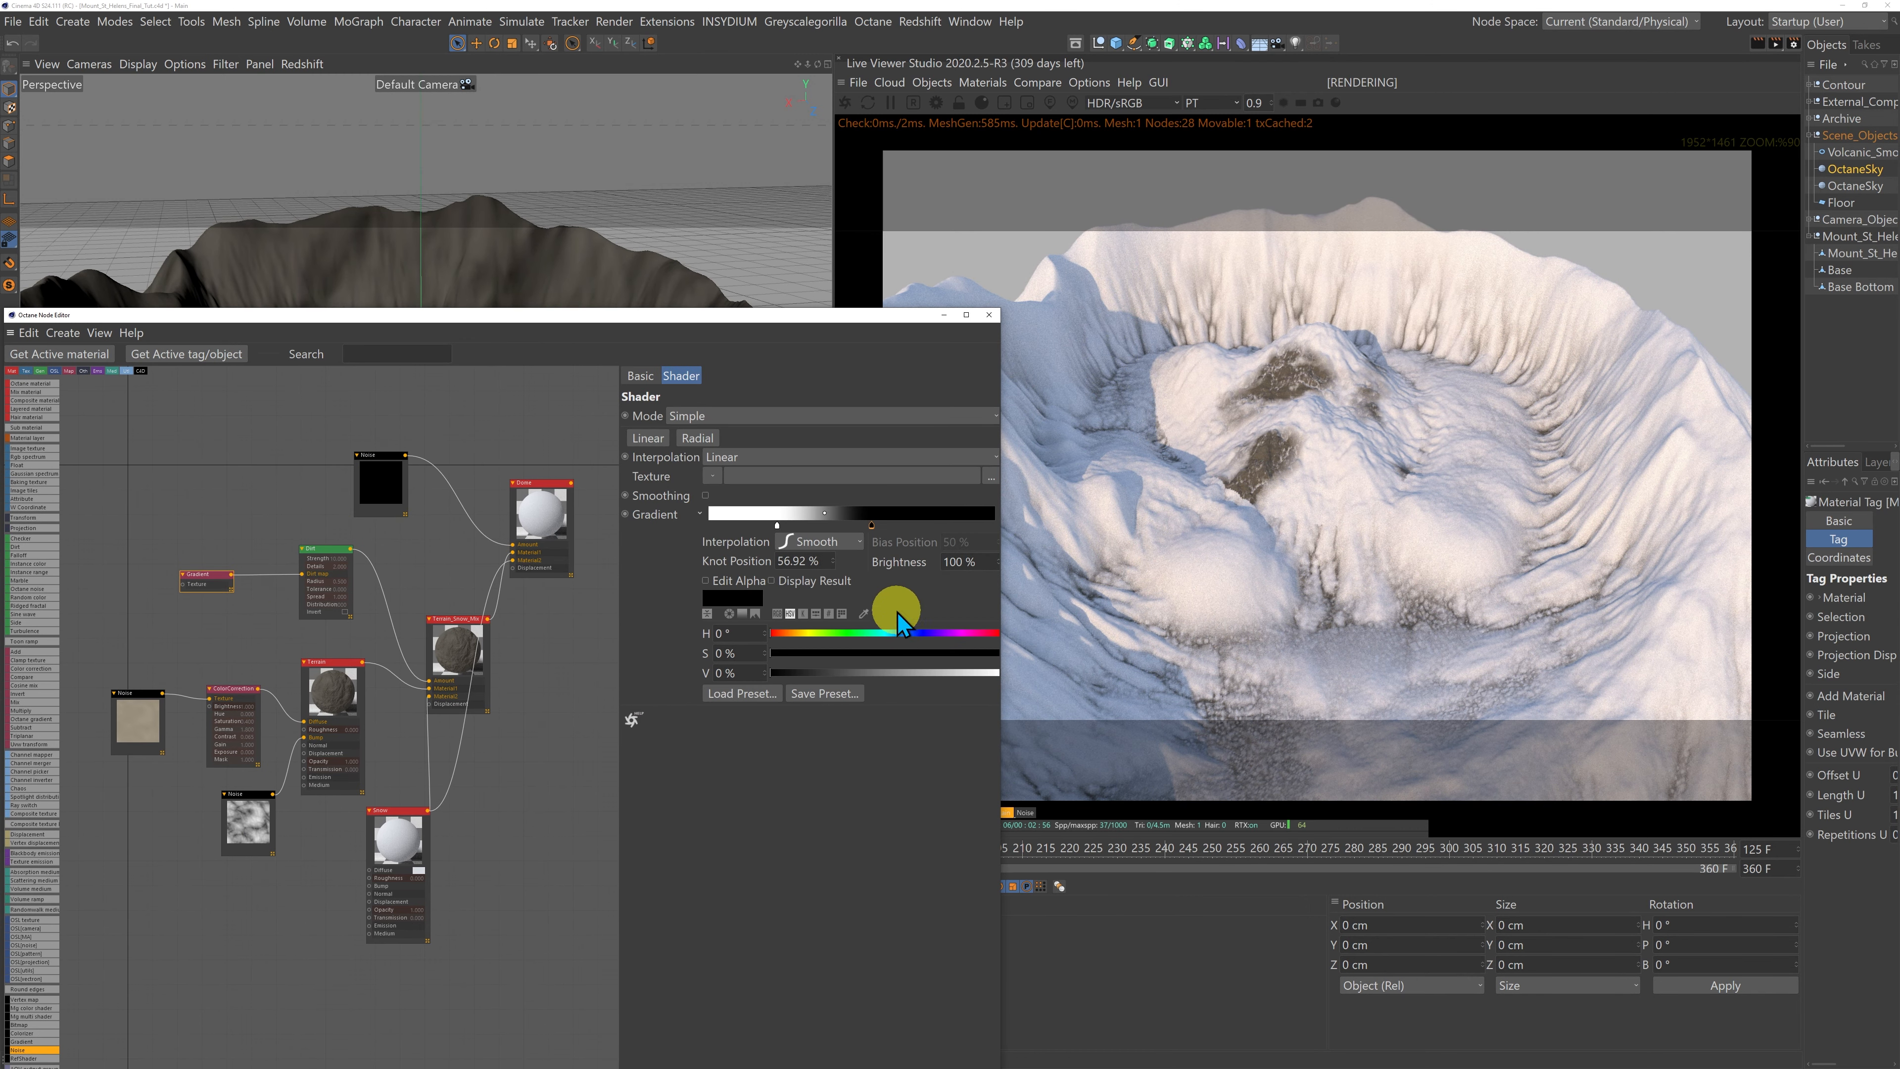
drag(874, 526, 960, 526)
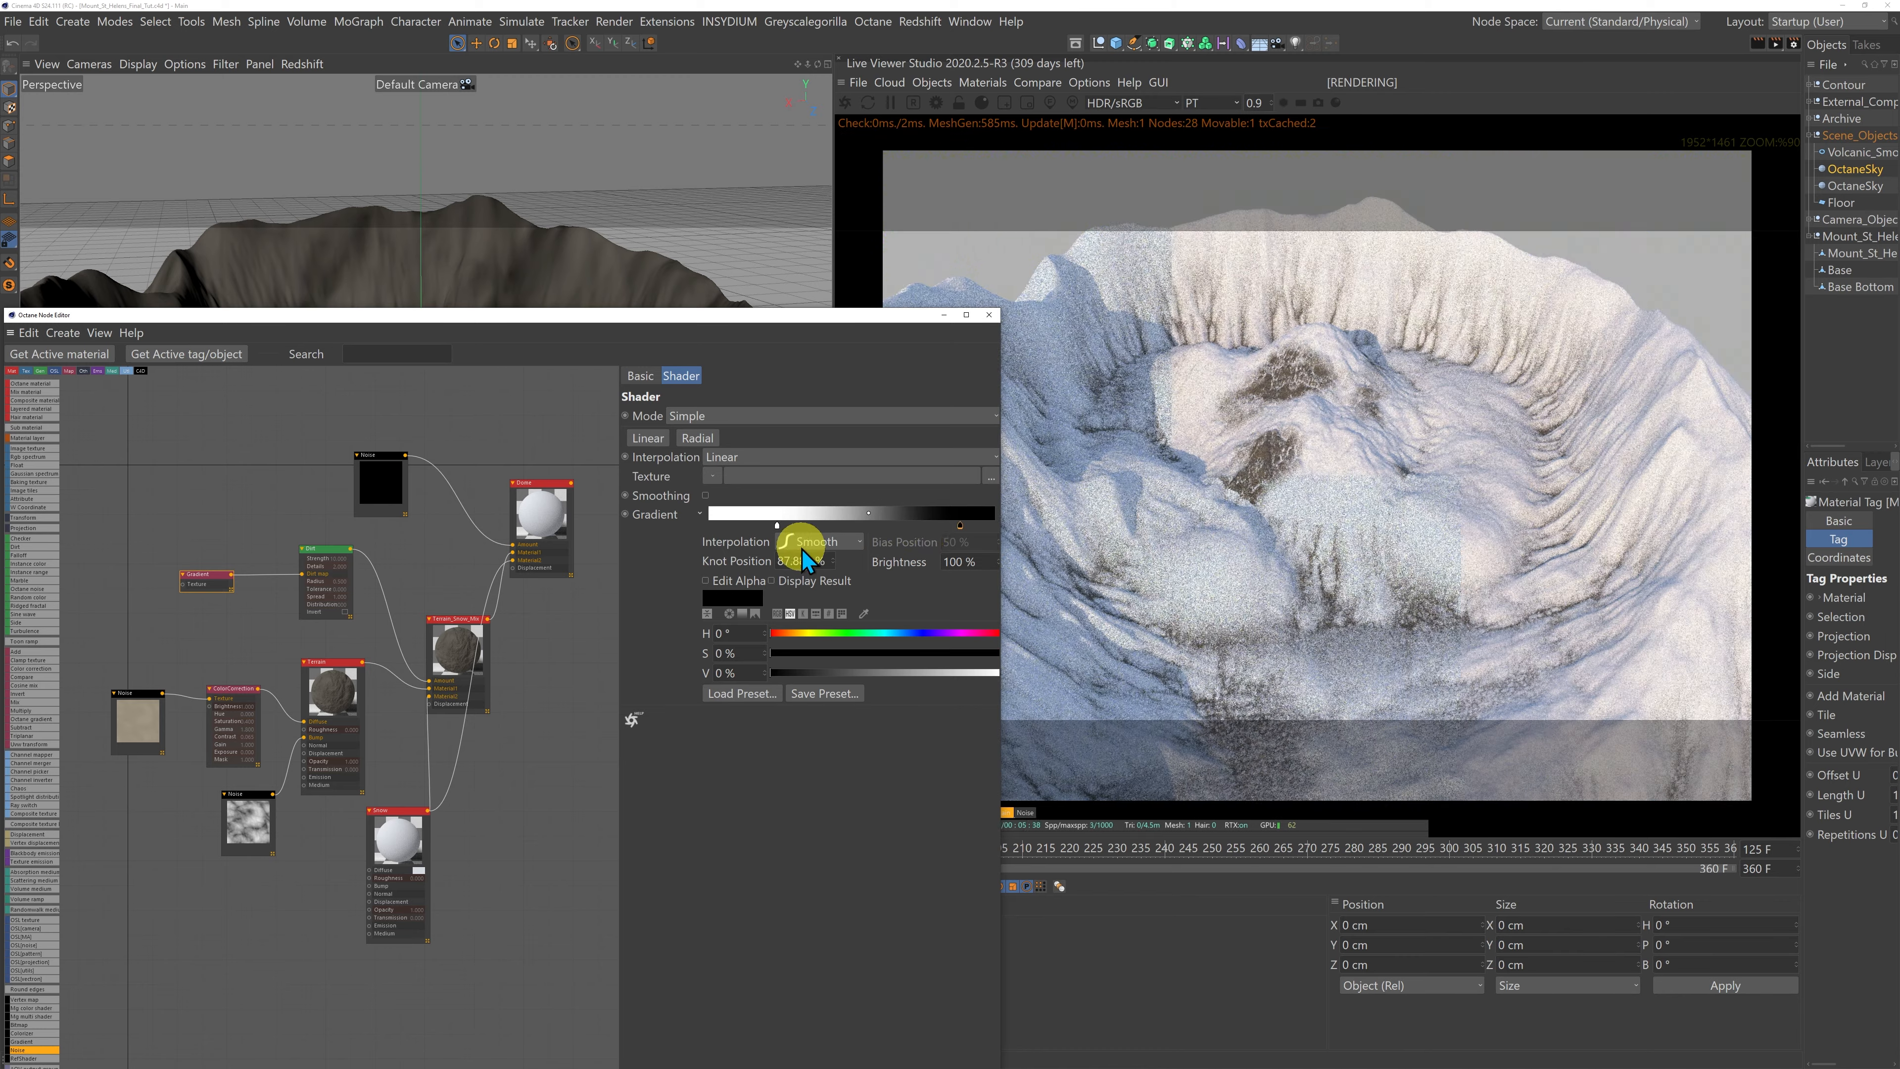
drag(776, 526, 871, 526)
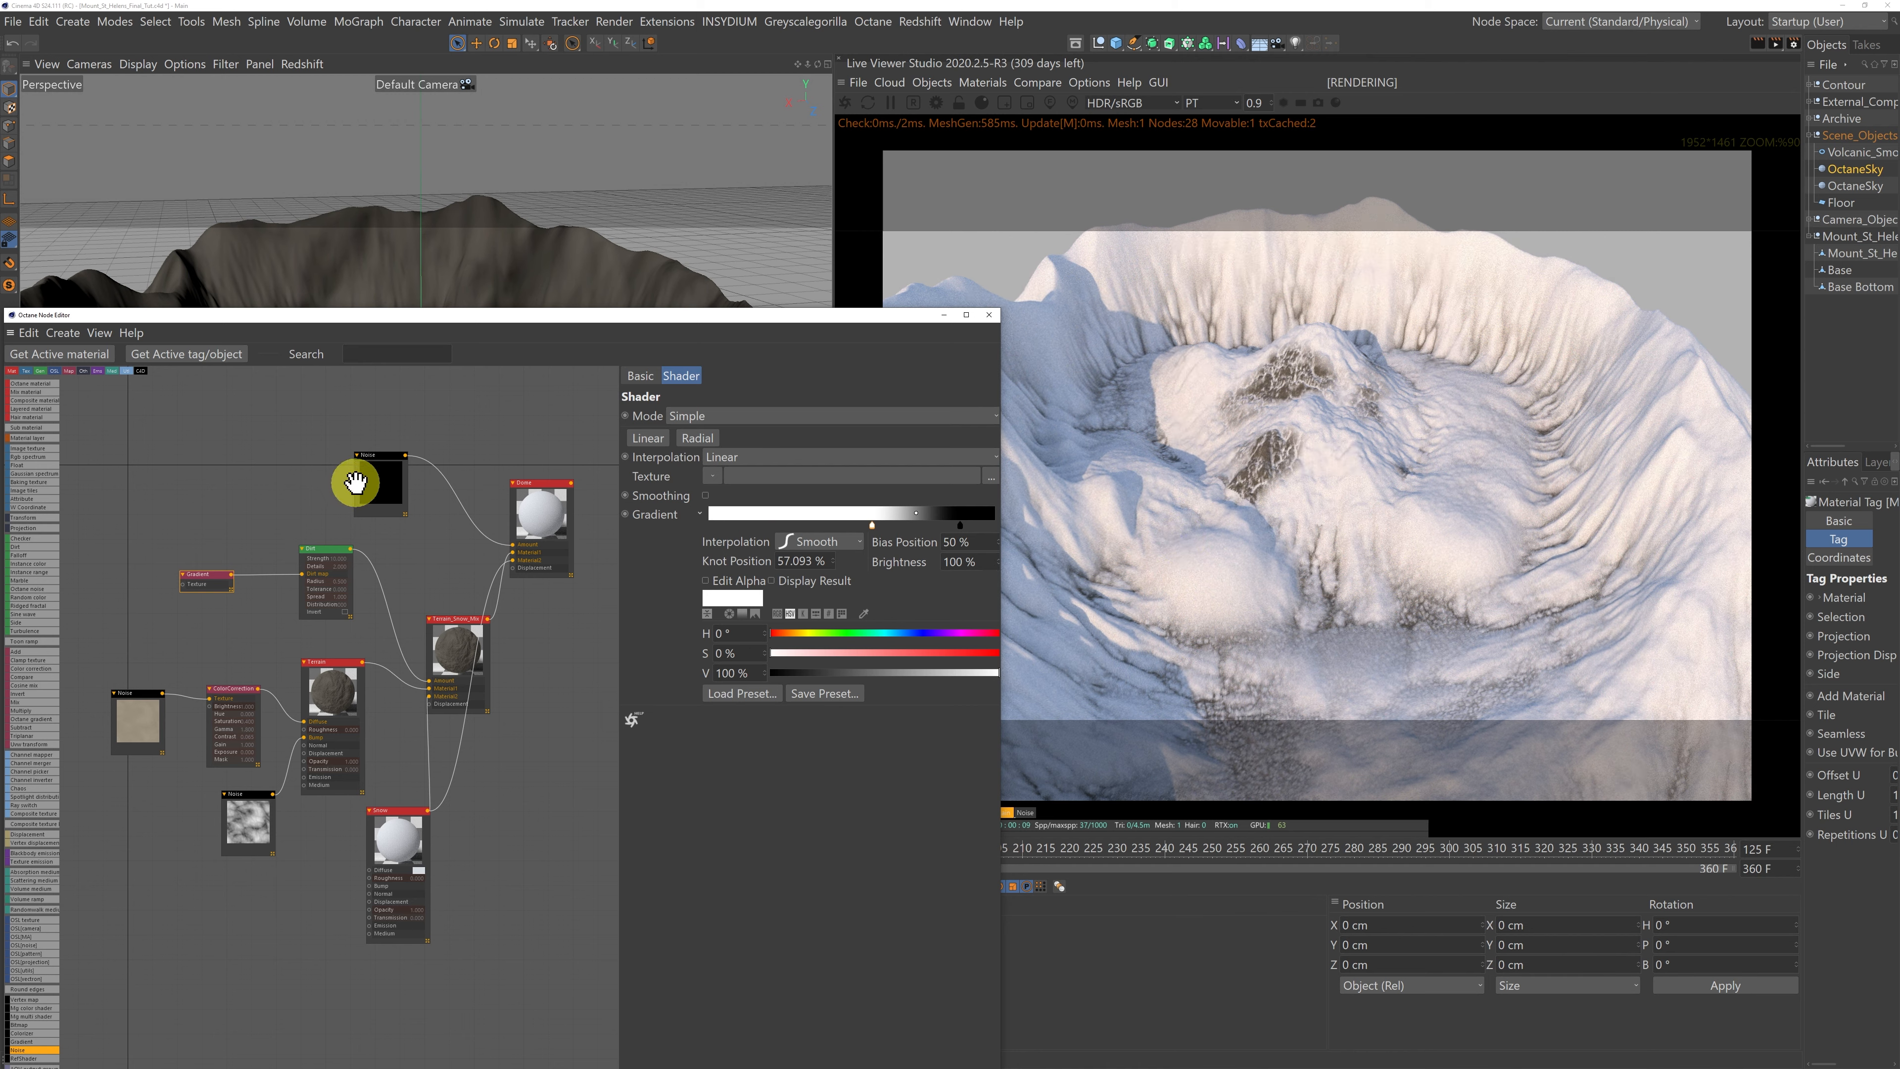
Step: Set the Dome noise's brightness to -2 %, low clip to 11 % and seed to 667
click(373, 483)
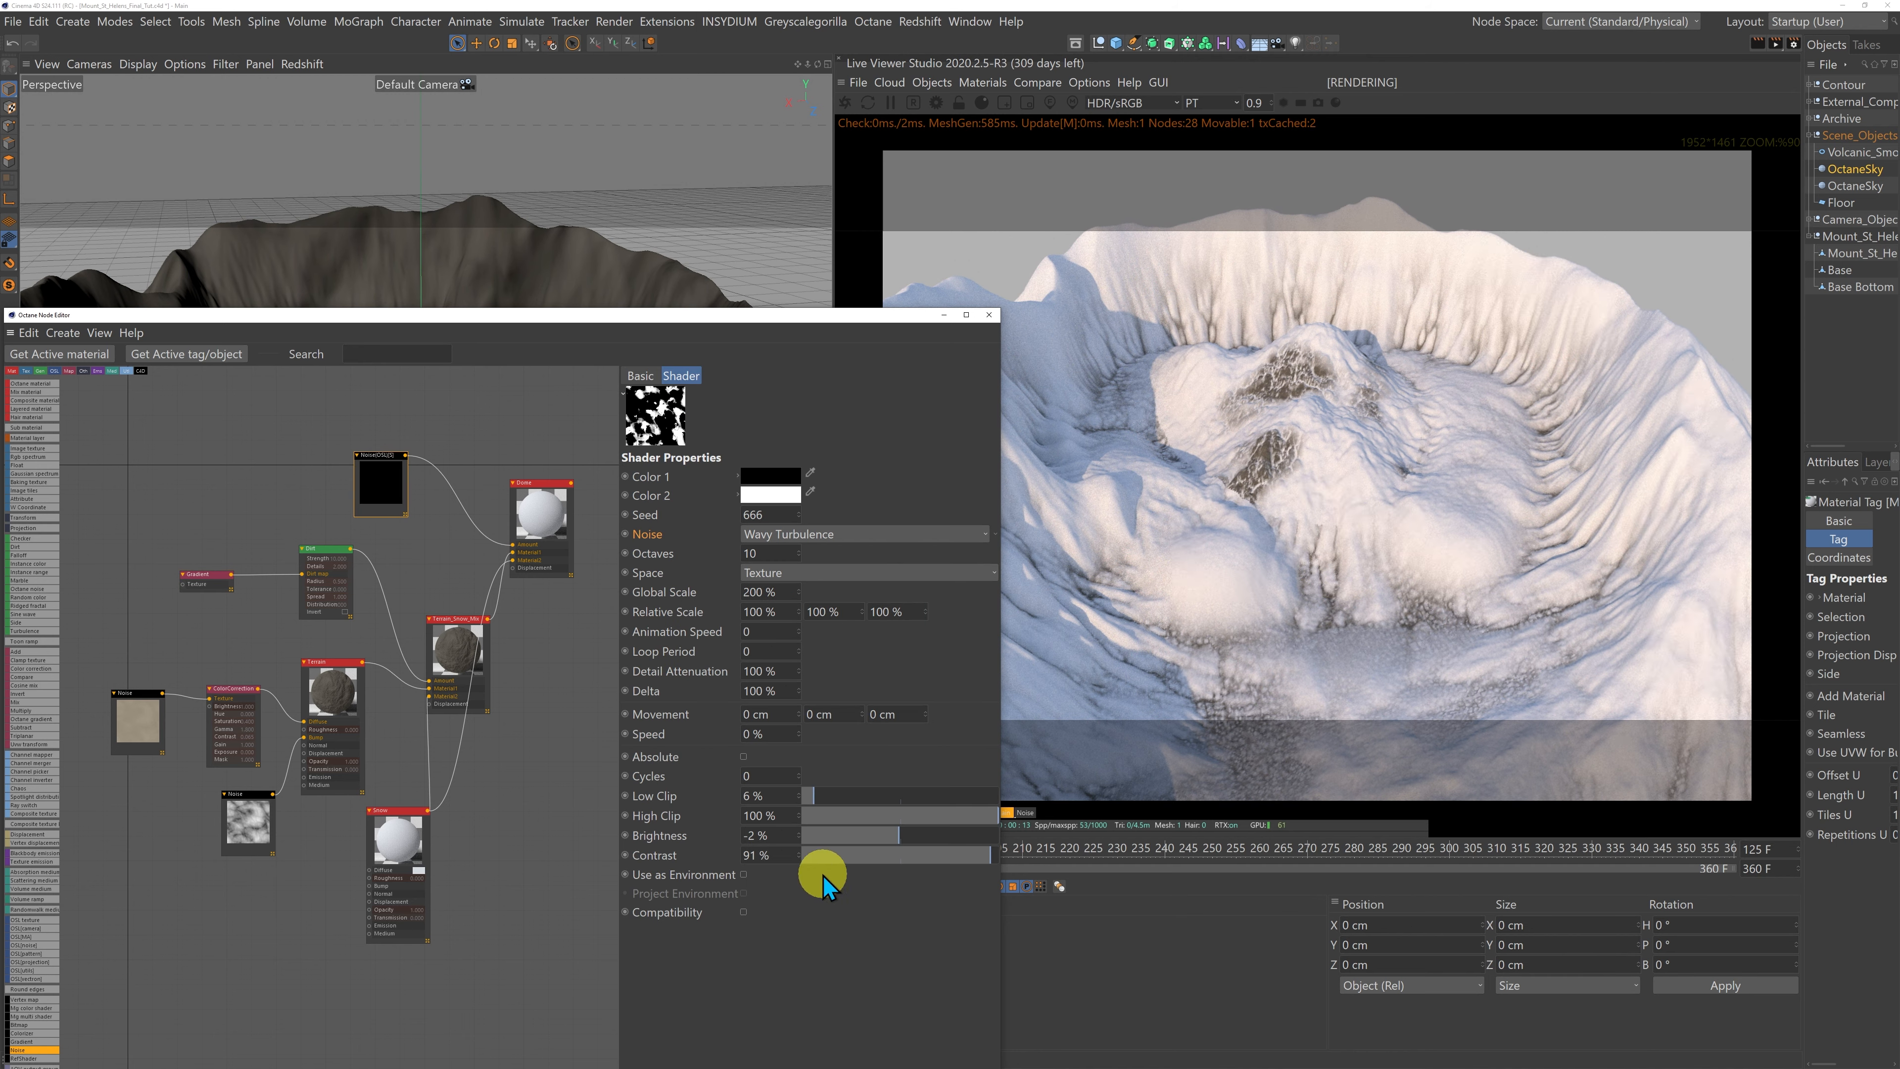
click(895, 839)
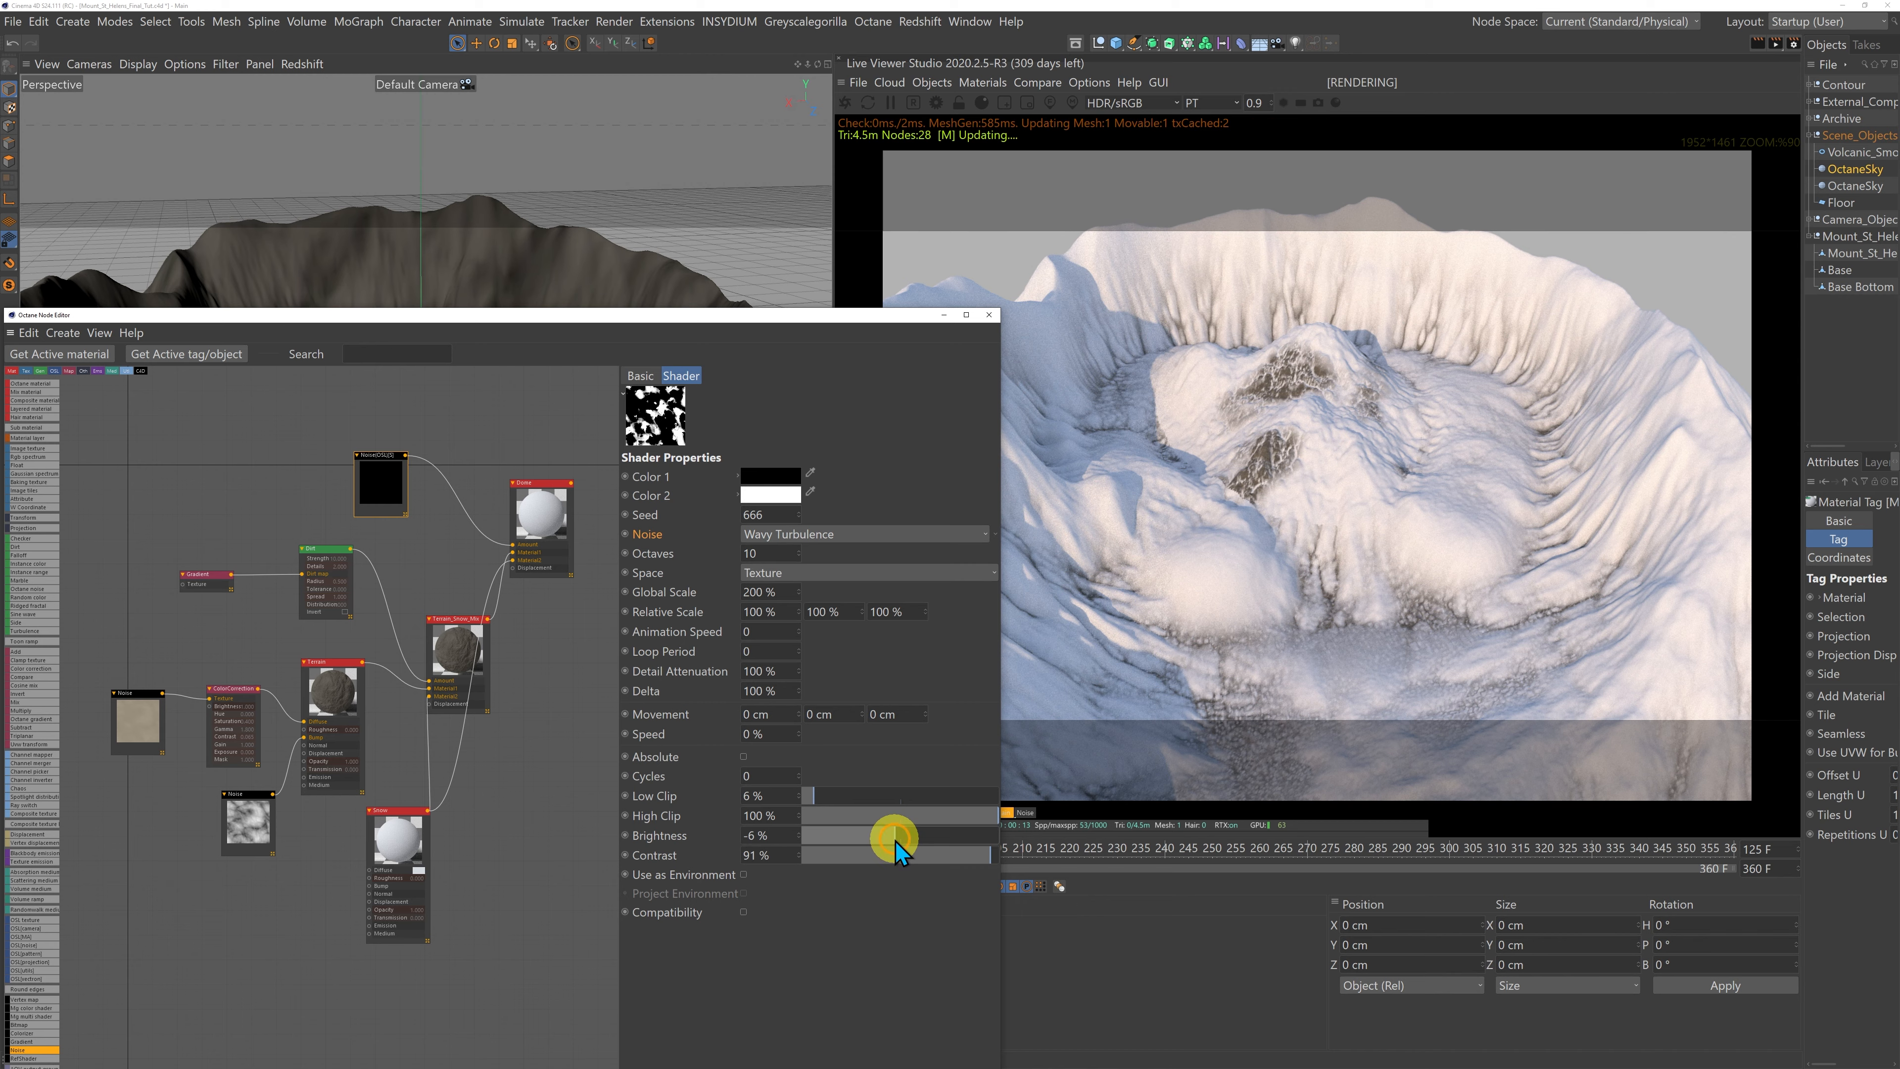
drag(894, 840, 899, 844)
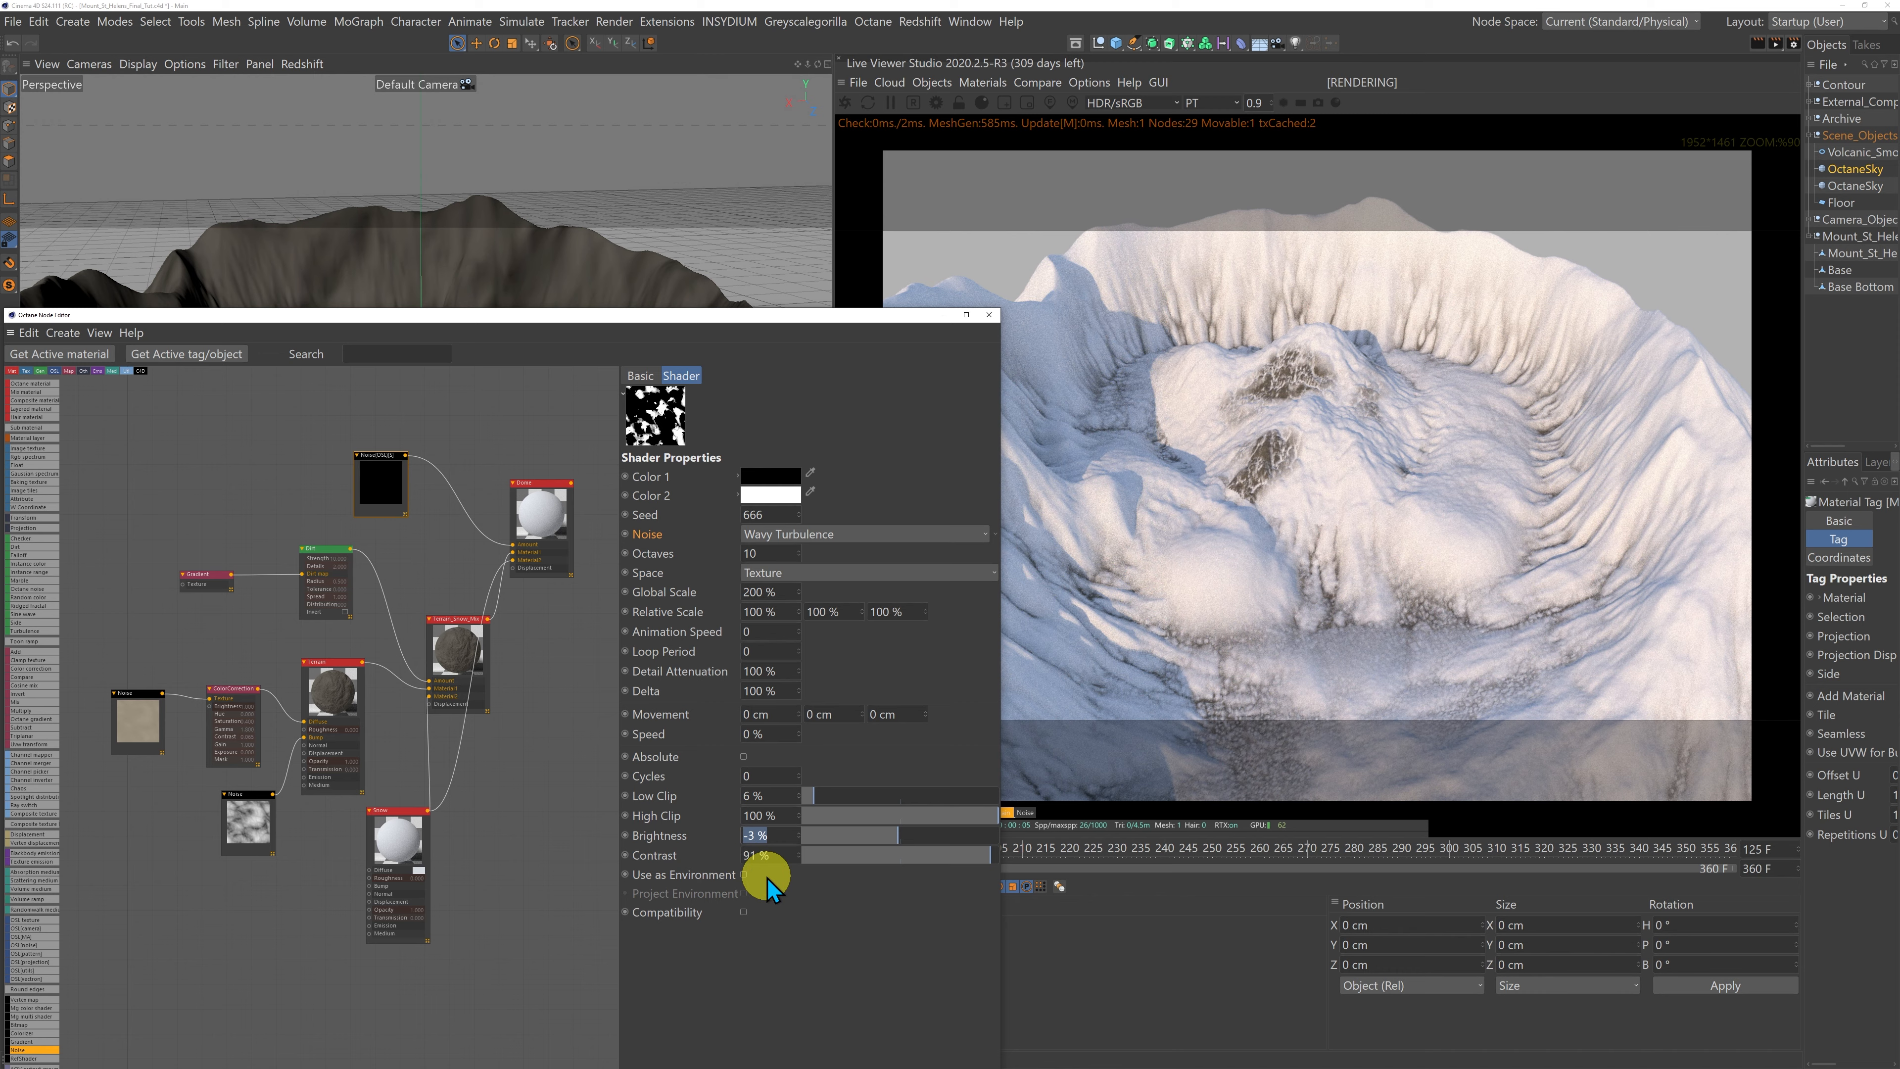
text(-)
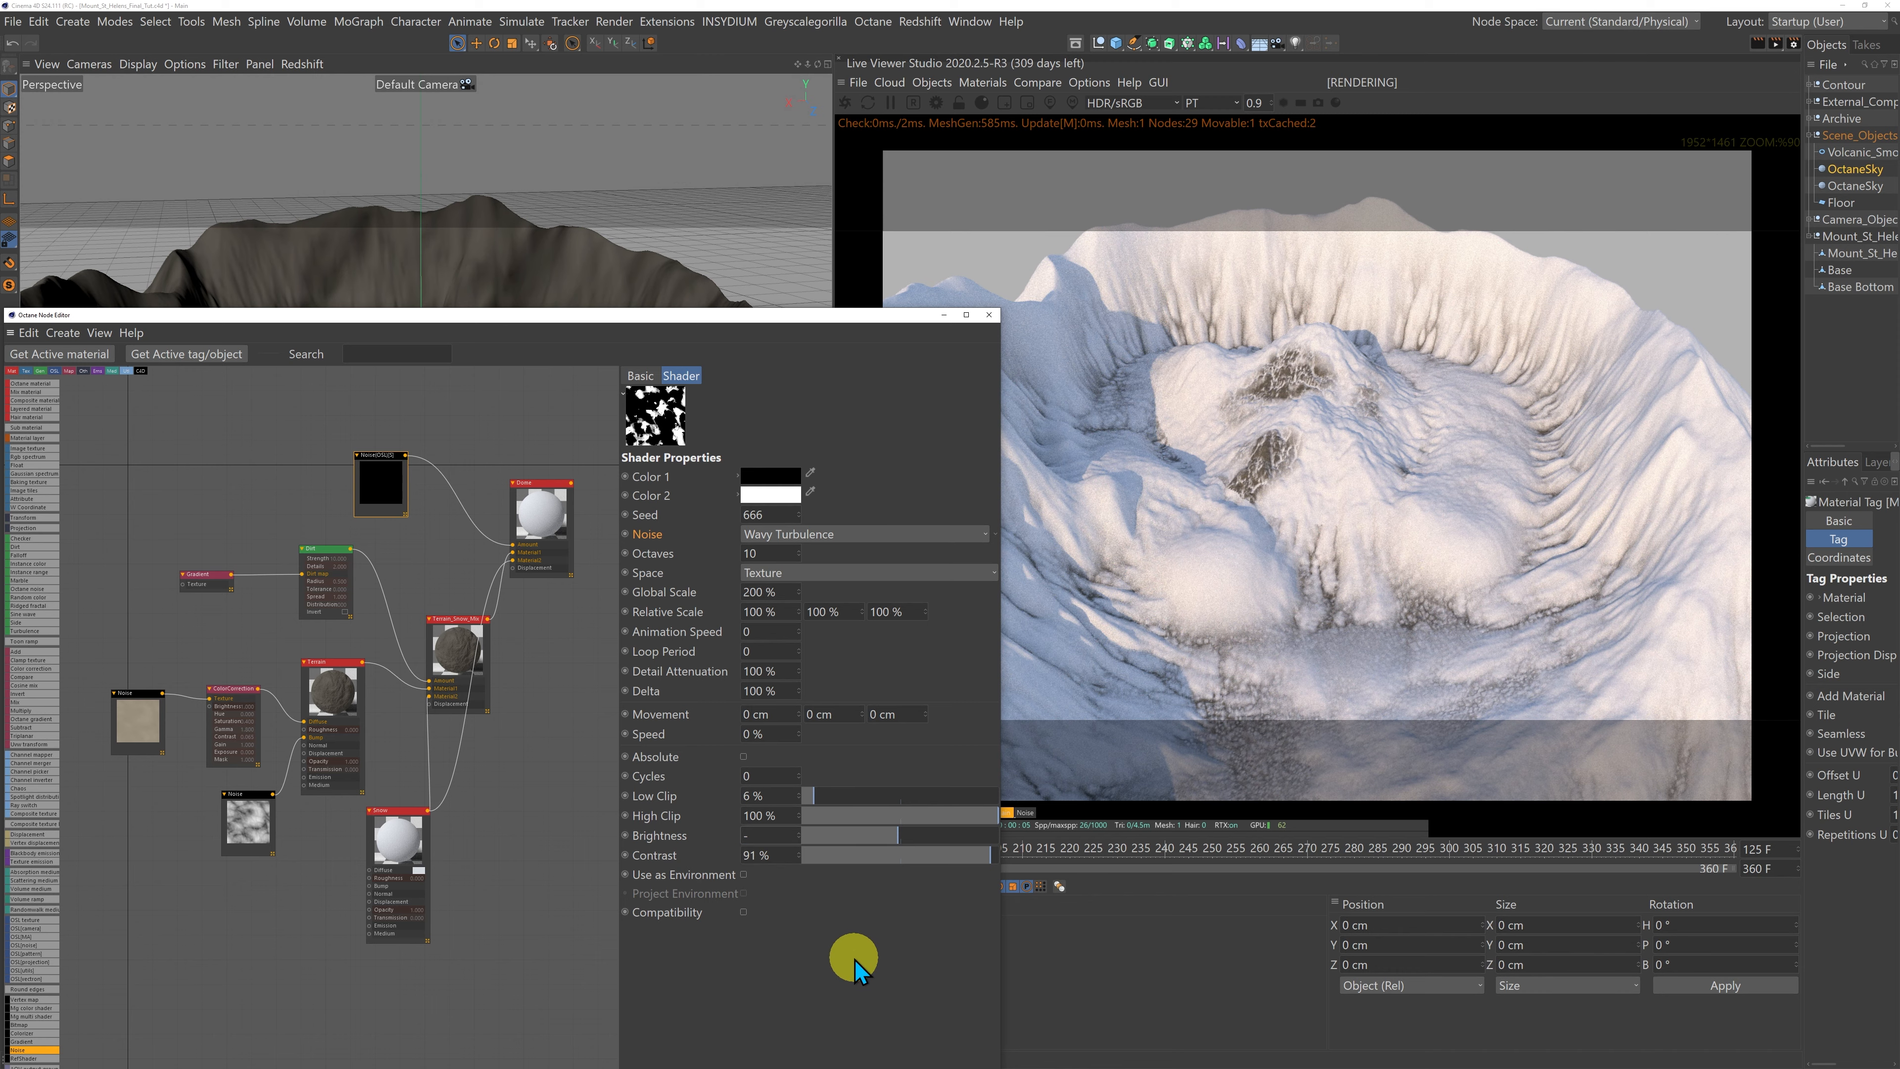
text(2)
key(Return)
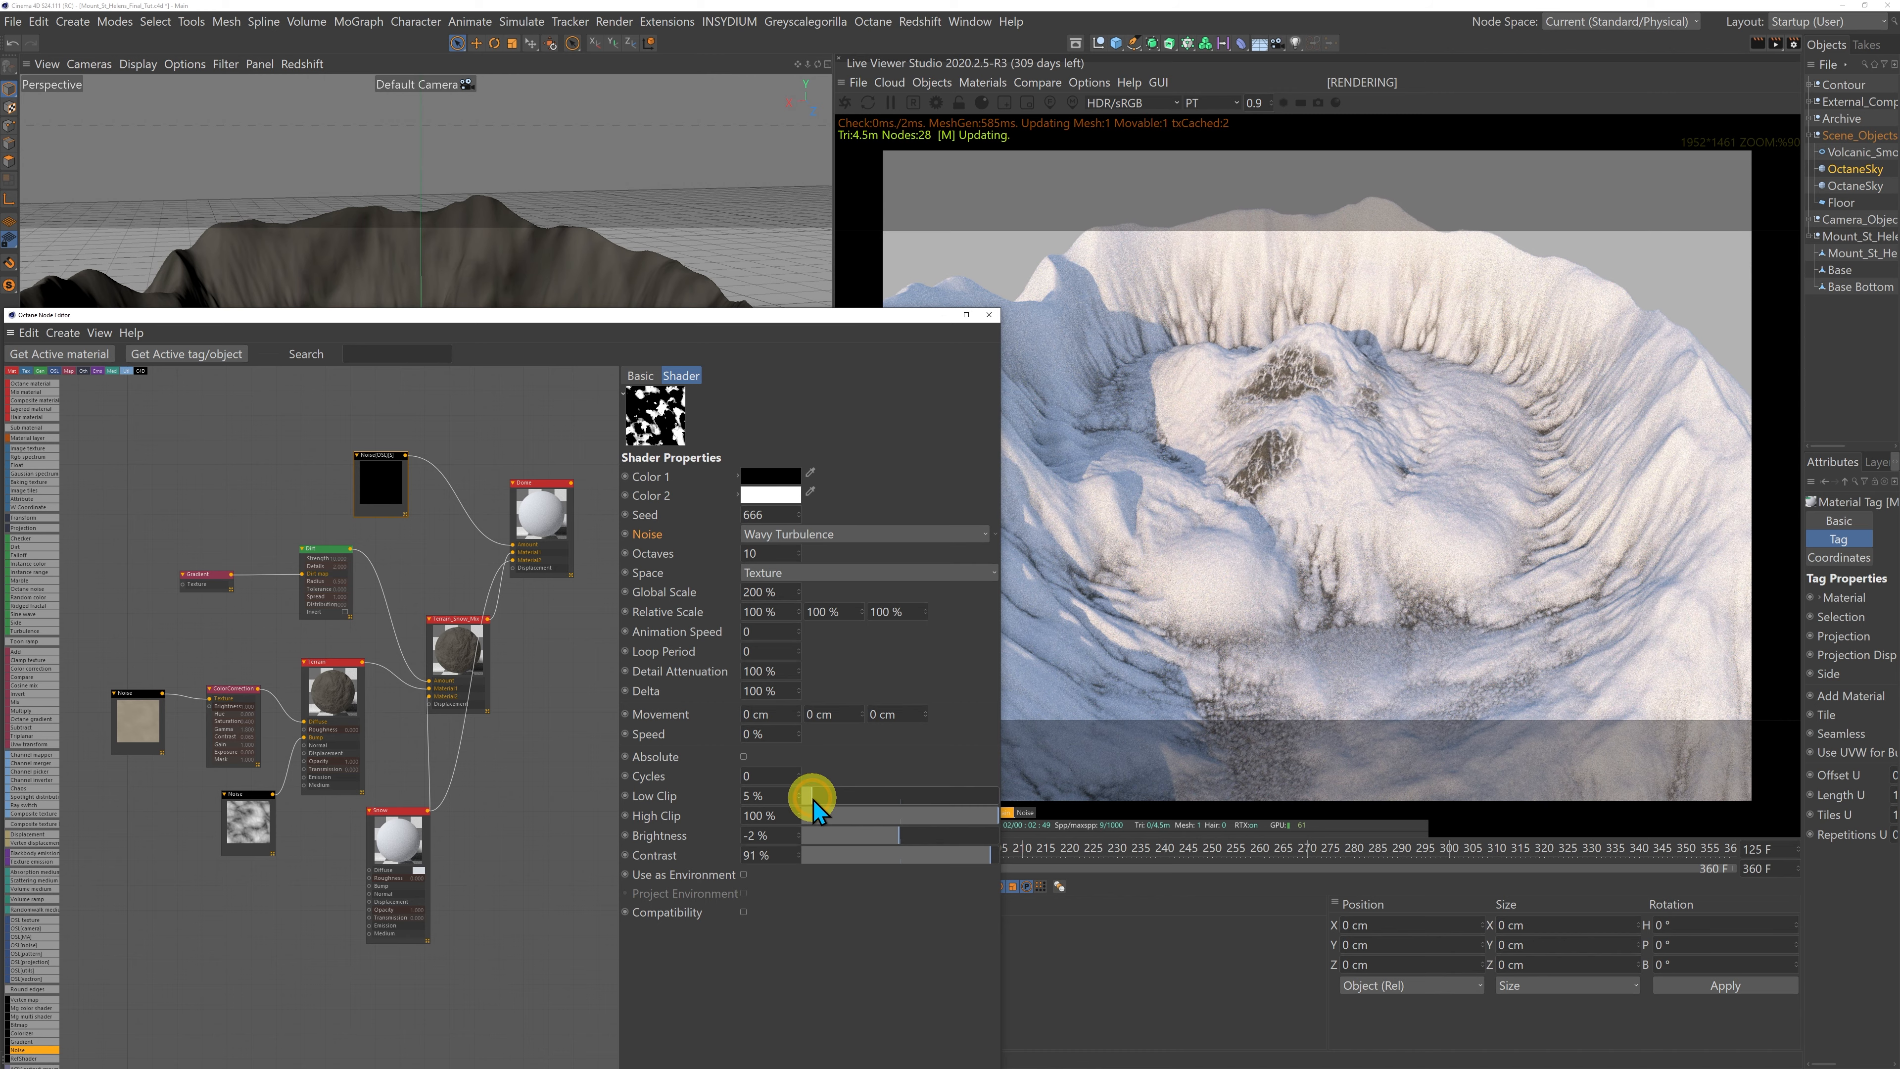
drag(813, 801, 824, 801)
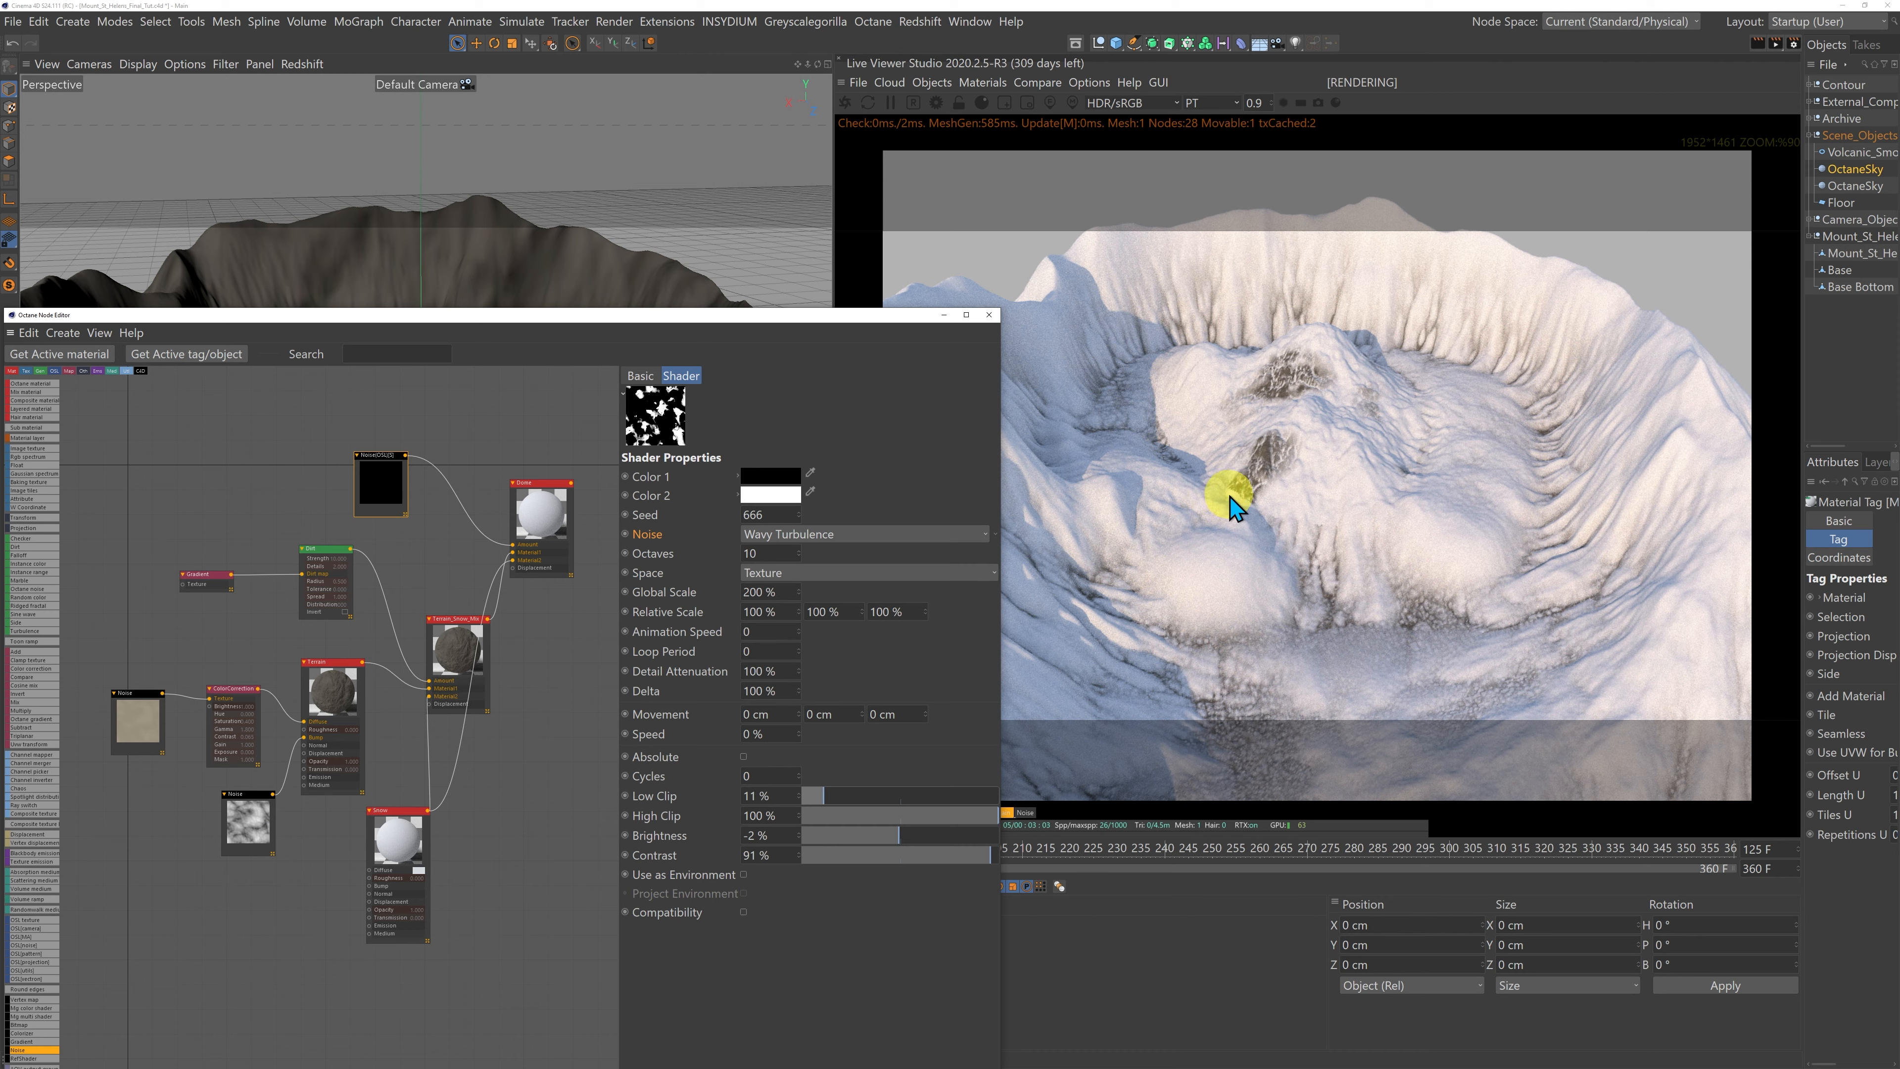
click(799, 512)
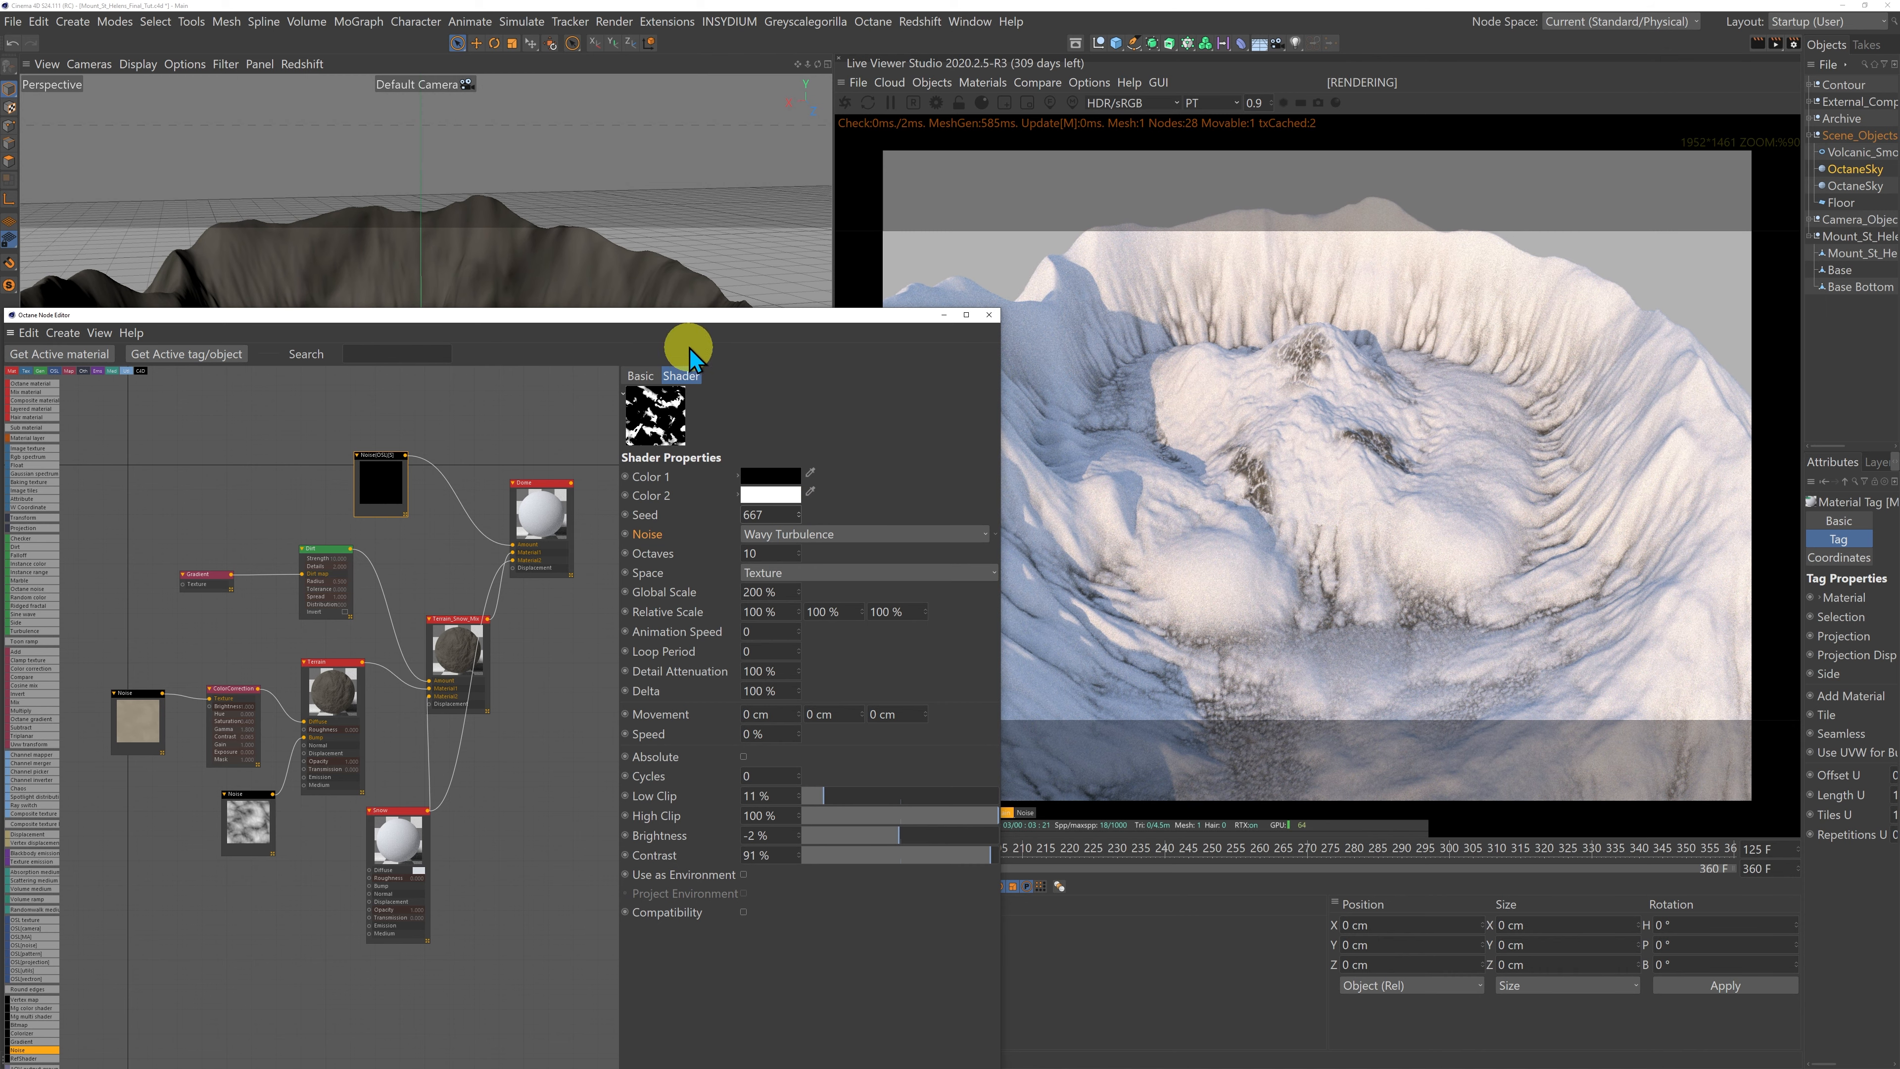
Step: Set the Dome noise's global scale to 240 %
drag(687, 318, 651, 672)
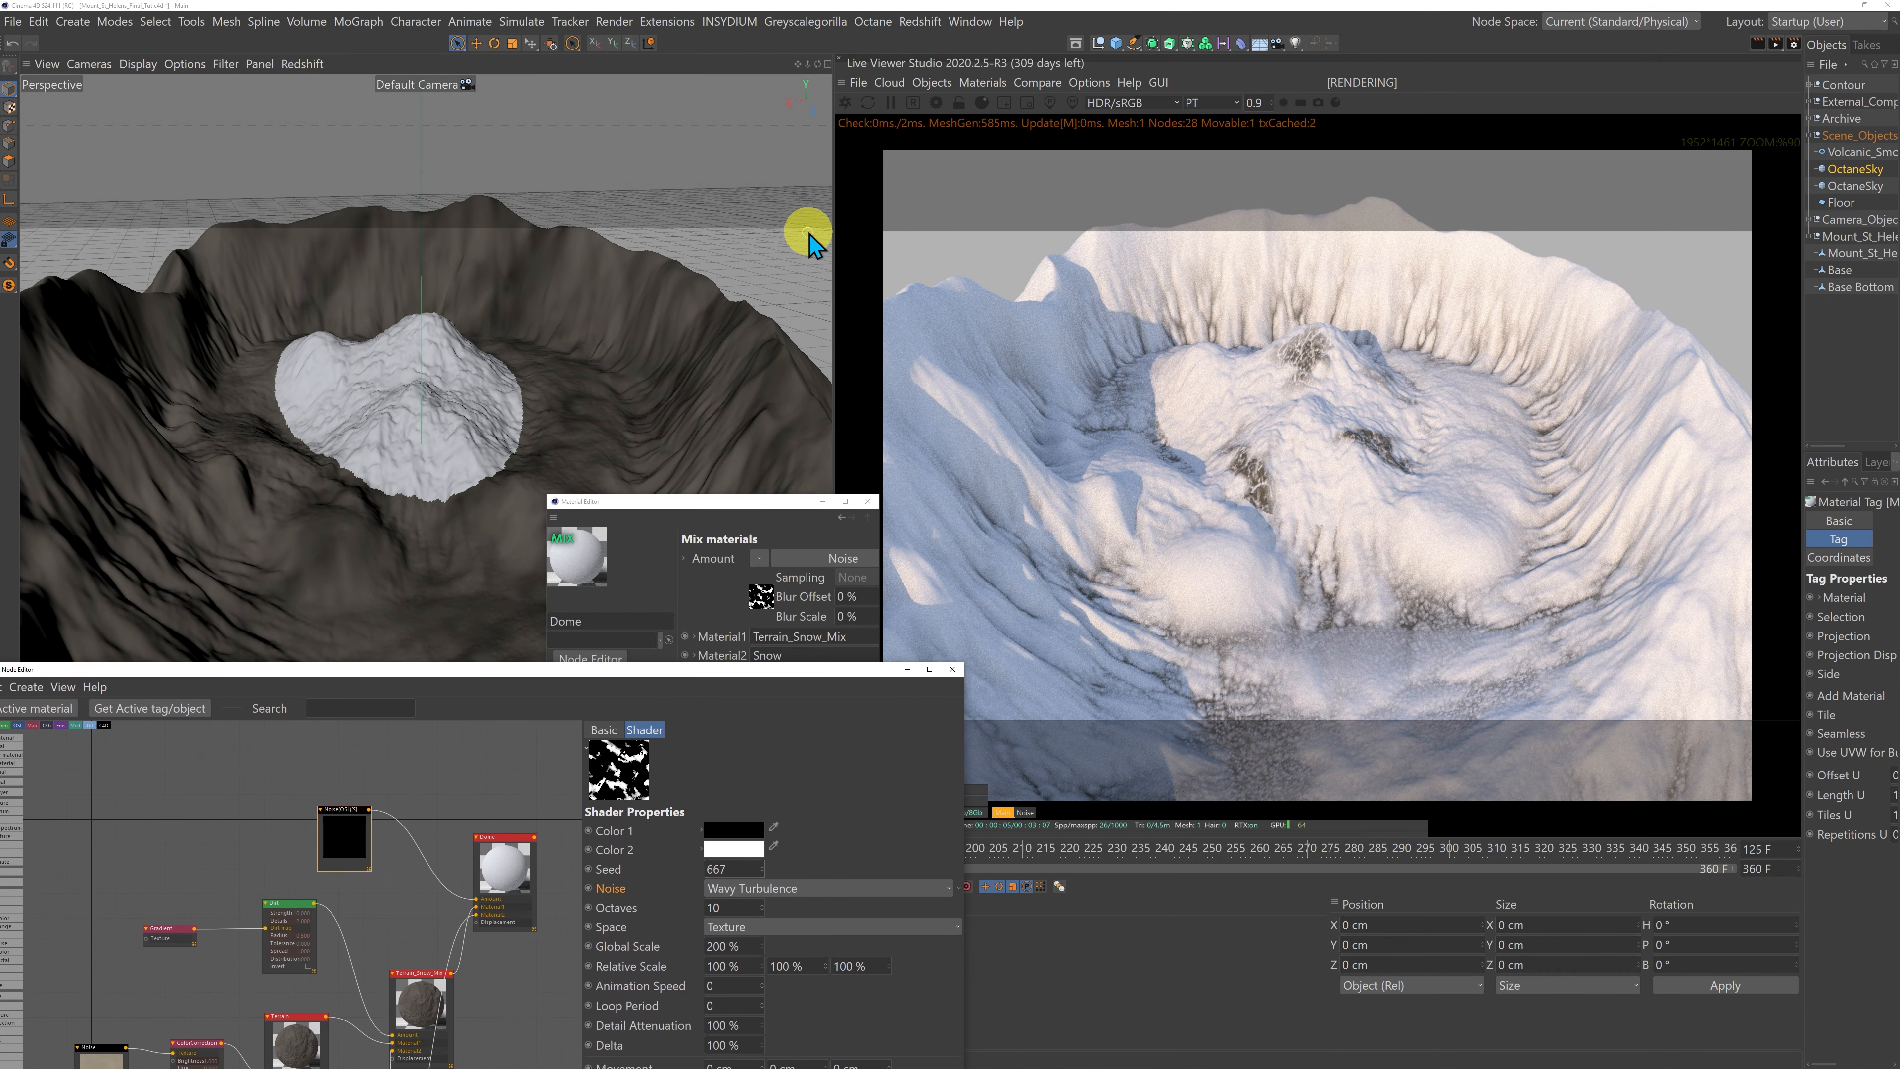
drag(818, 61, 831, 530)
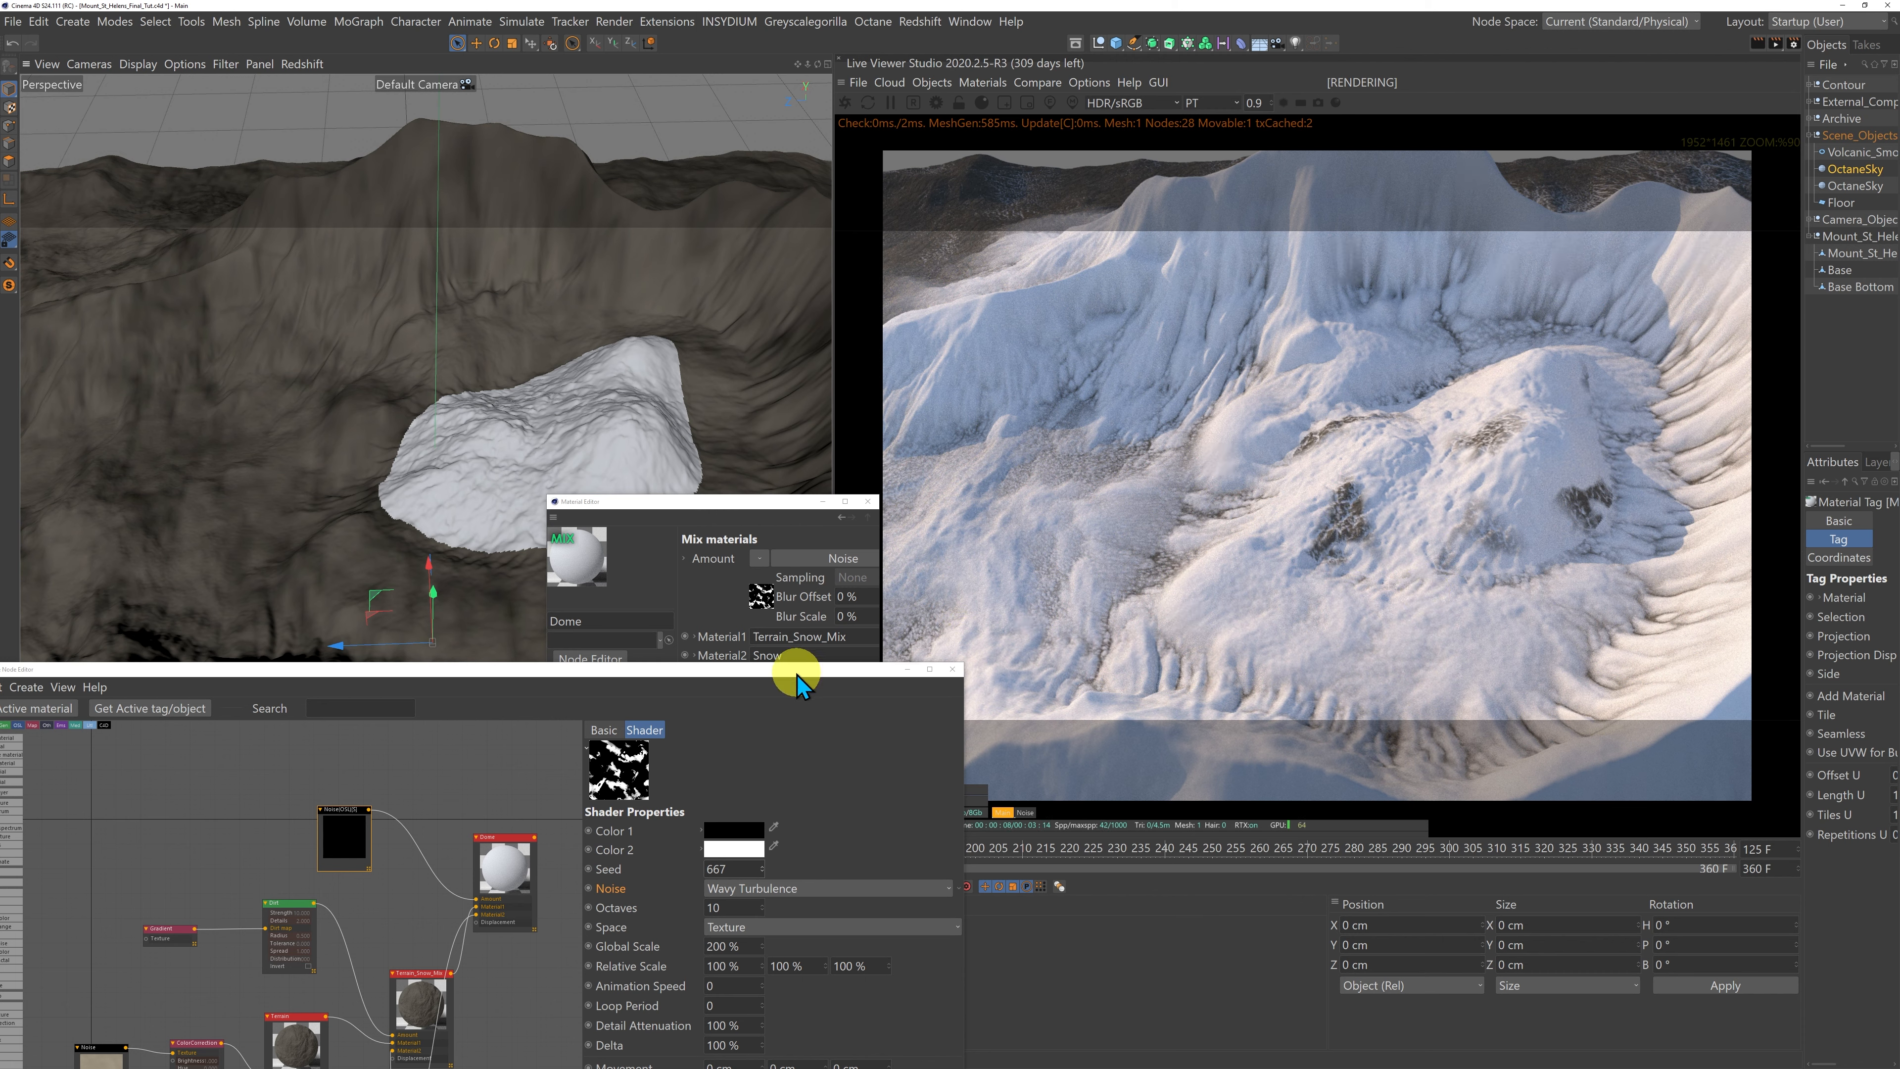
drag(795, 673, 766, 378)
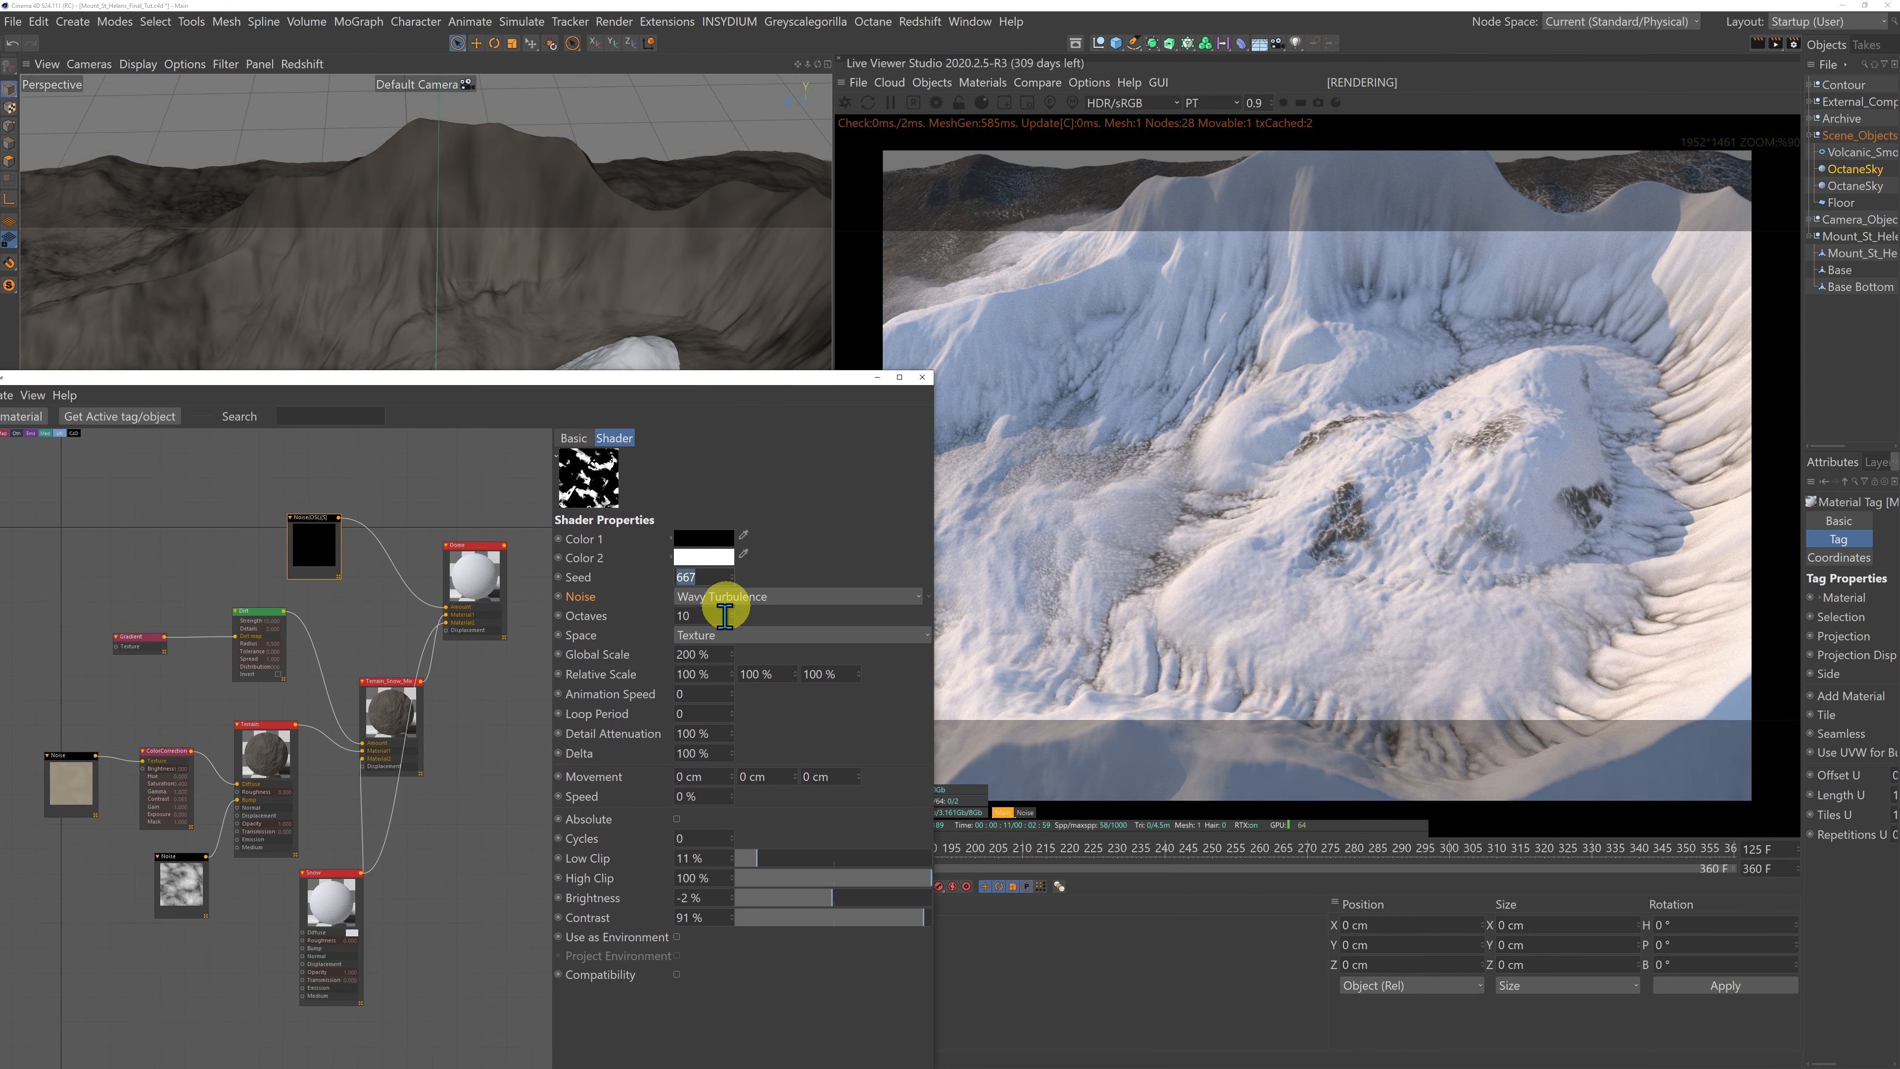
click(720, 657)
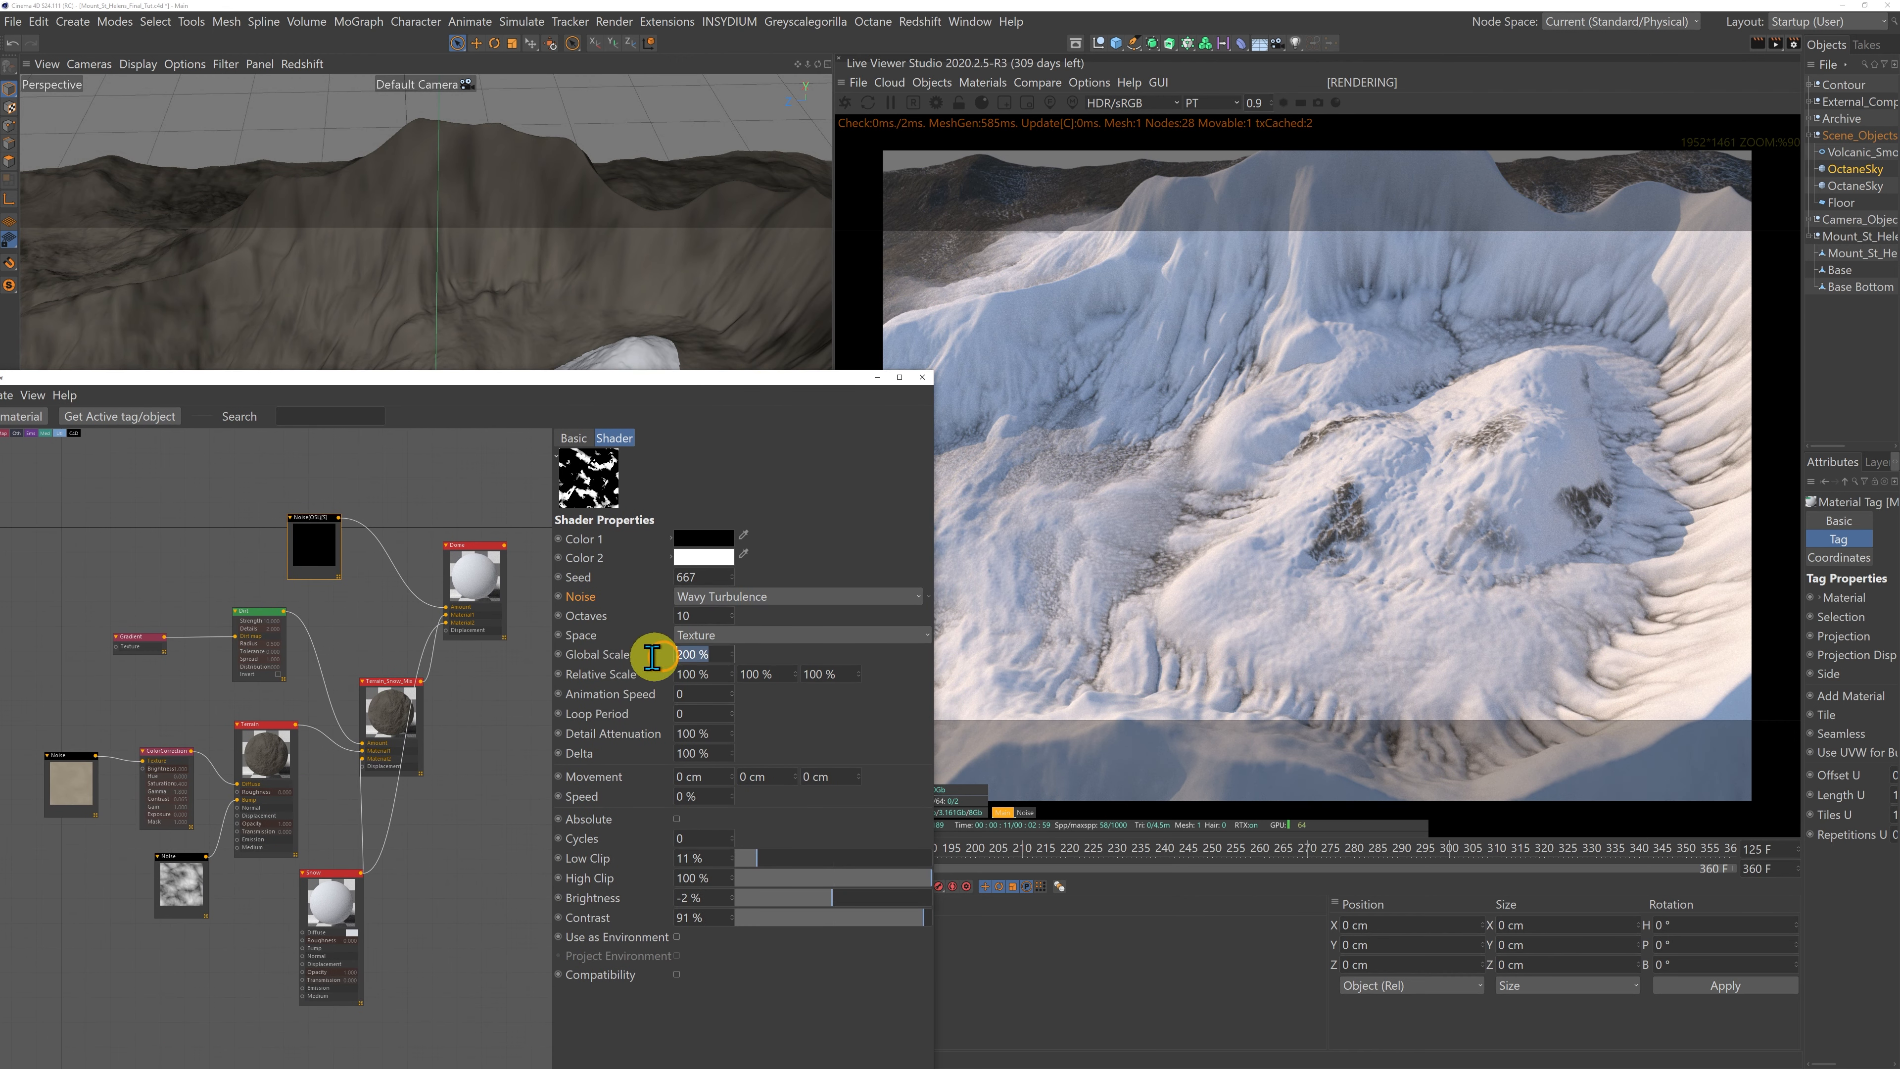
click(890, 725)
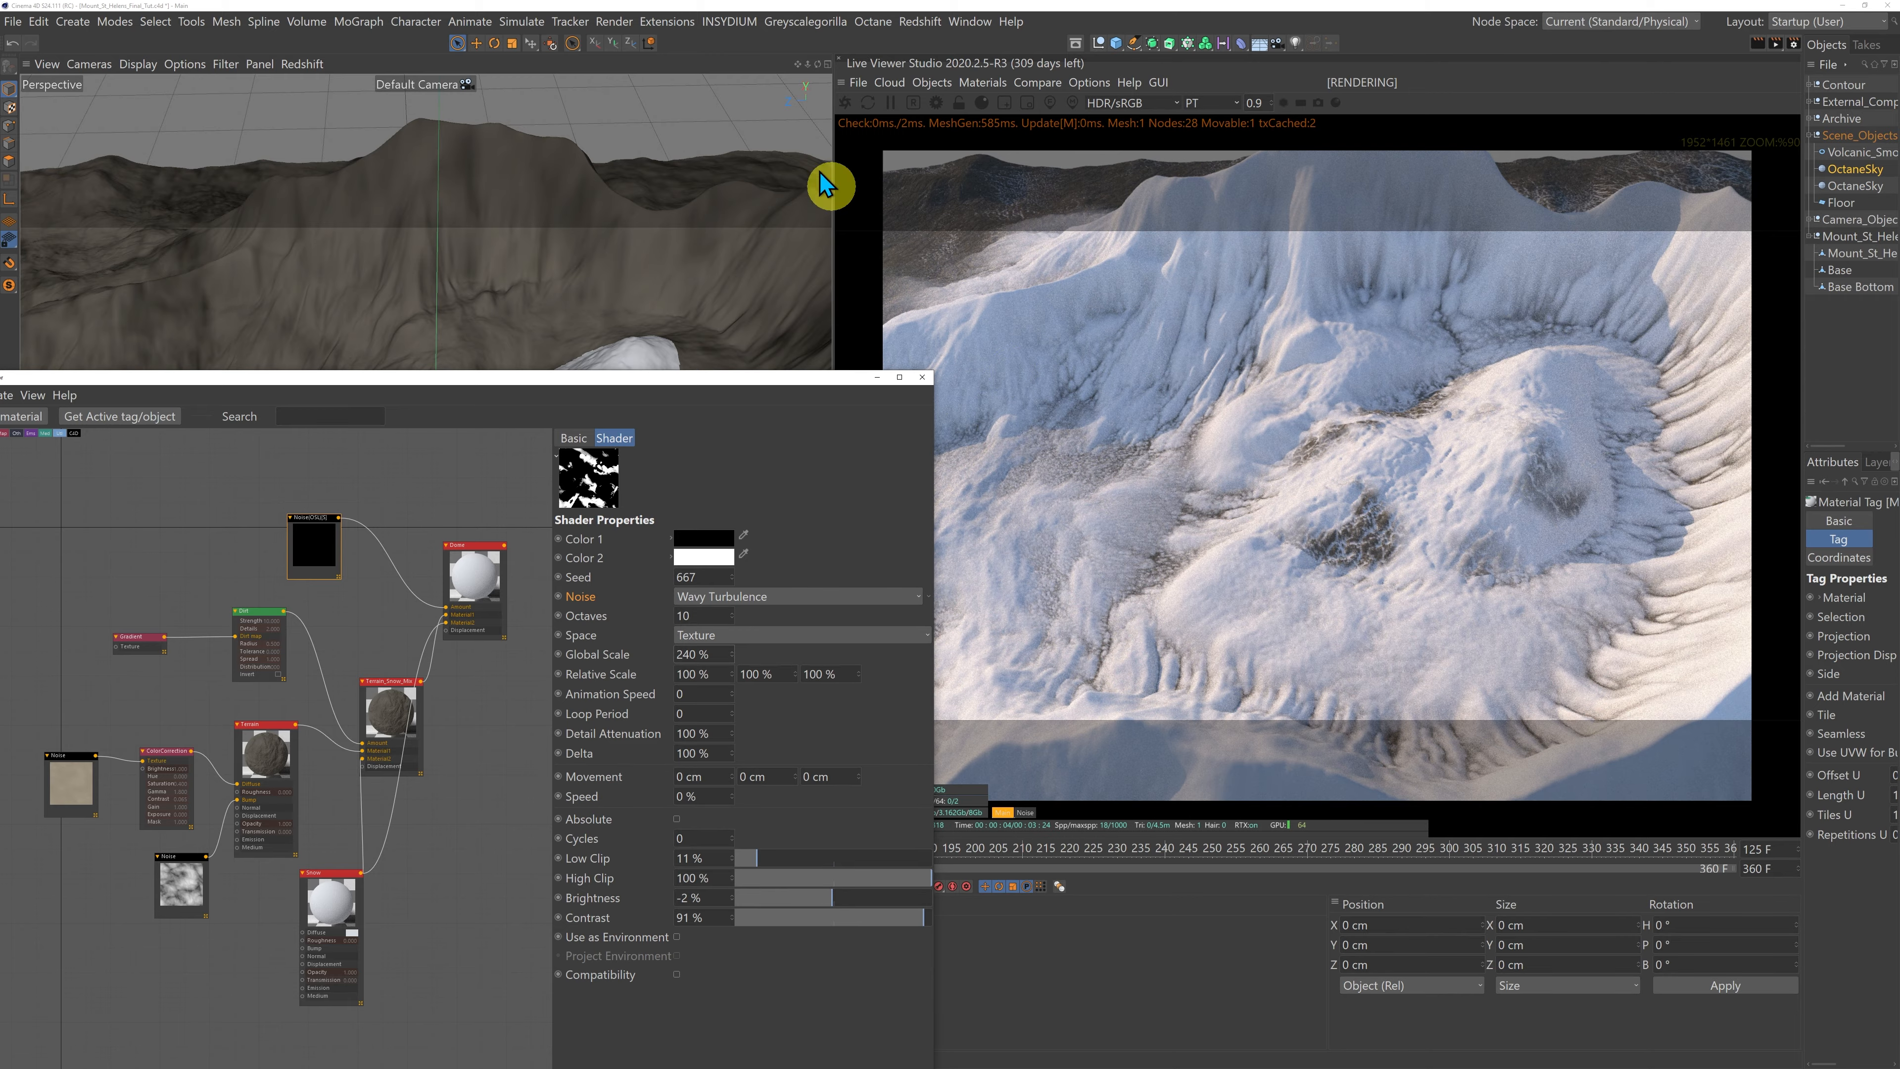
Step: Inspect the dome's snow and rock blend in the live render from different viewing angles
drag(818, 64, 831, 534)
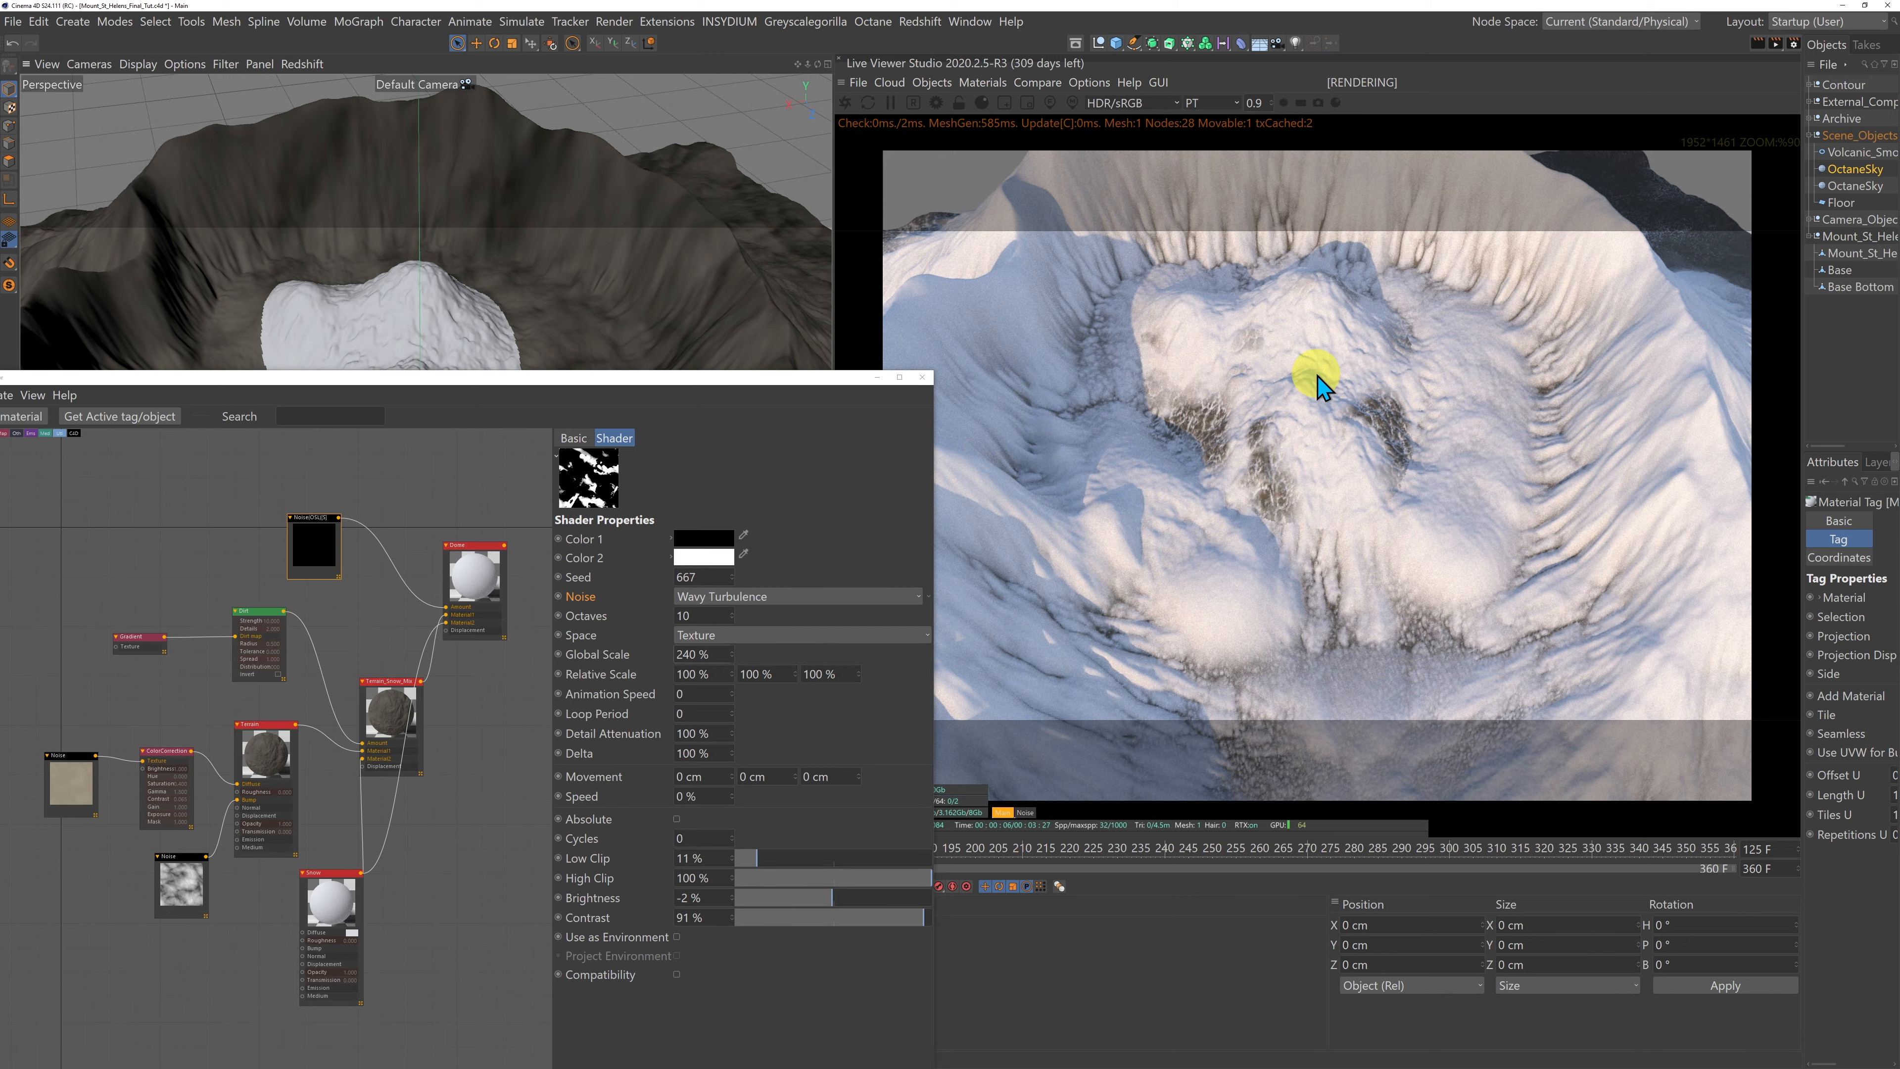
drag(817, 64, 831, 535)
drag(700, 378, 800, 223)
click(571, 587)
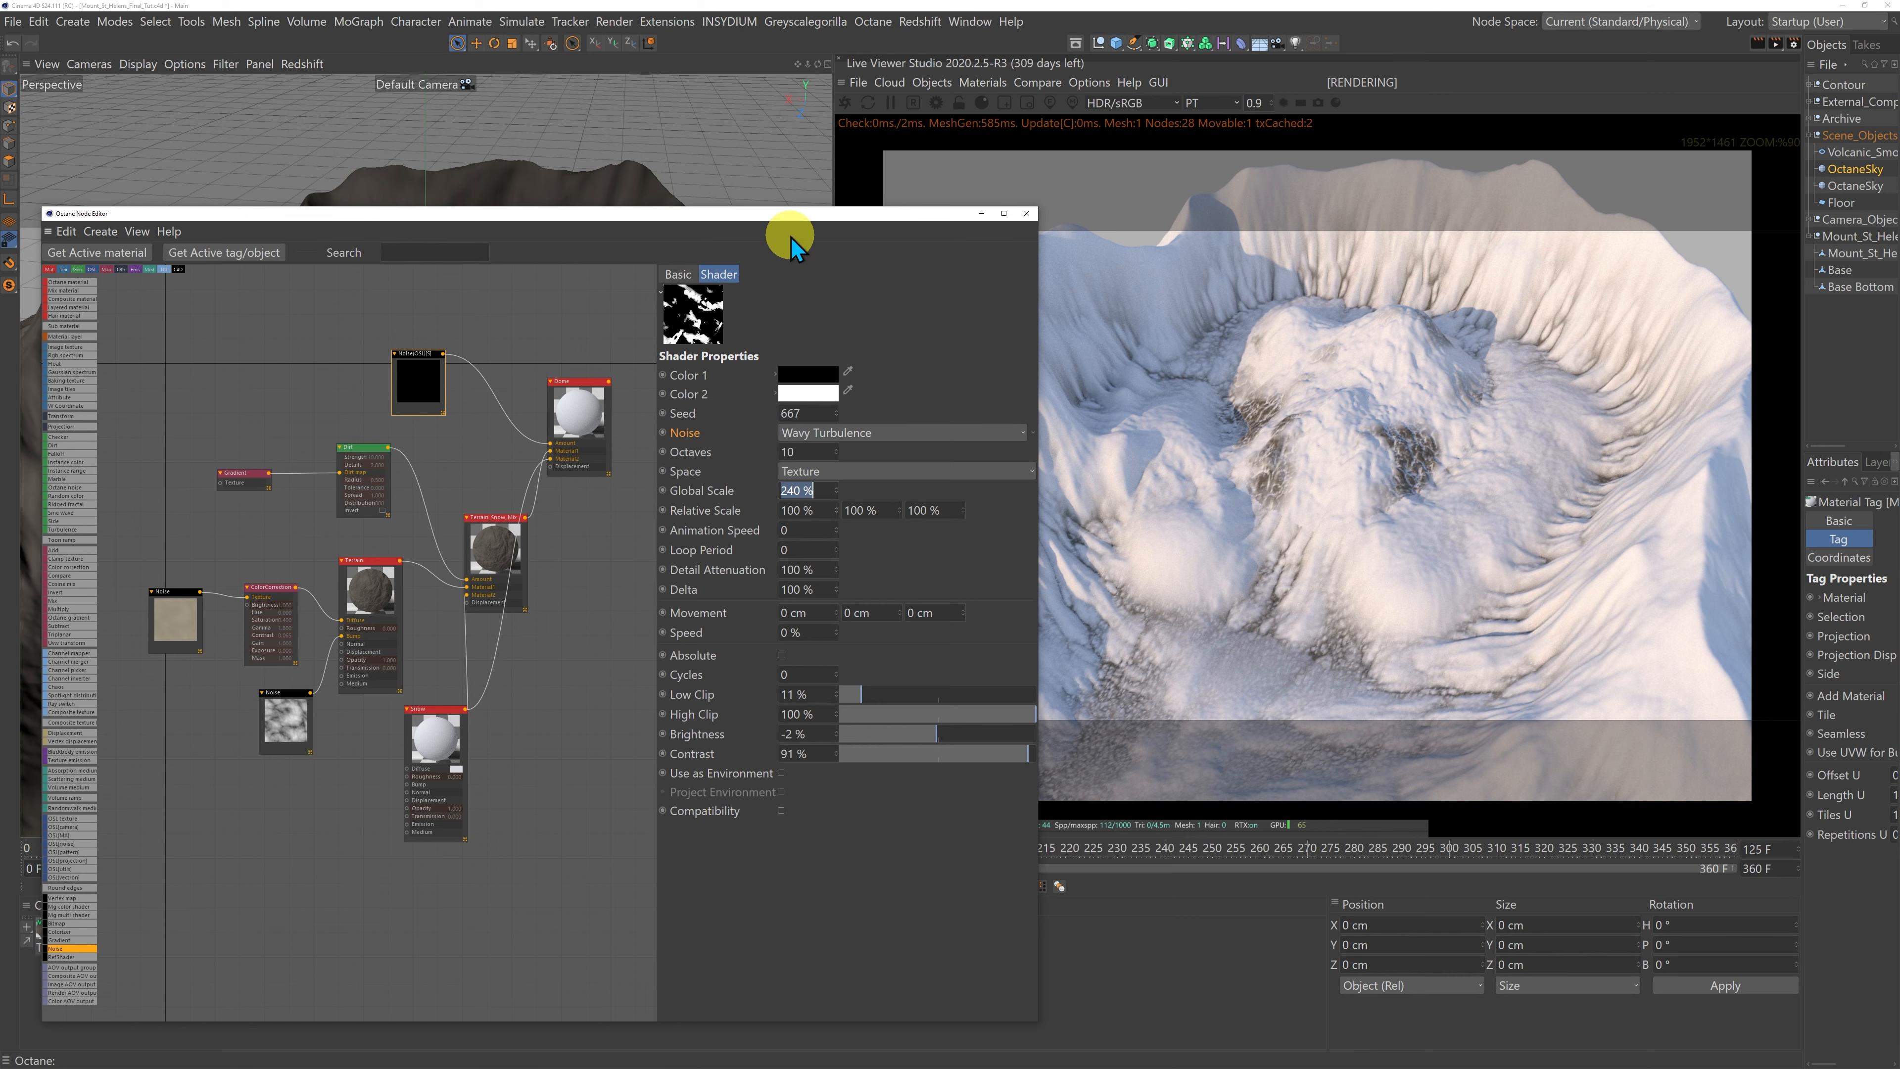
drag(784, 219, 791, 265)
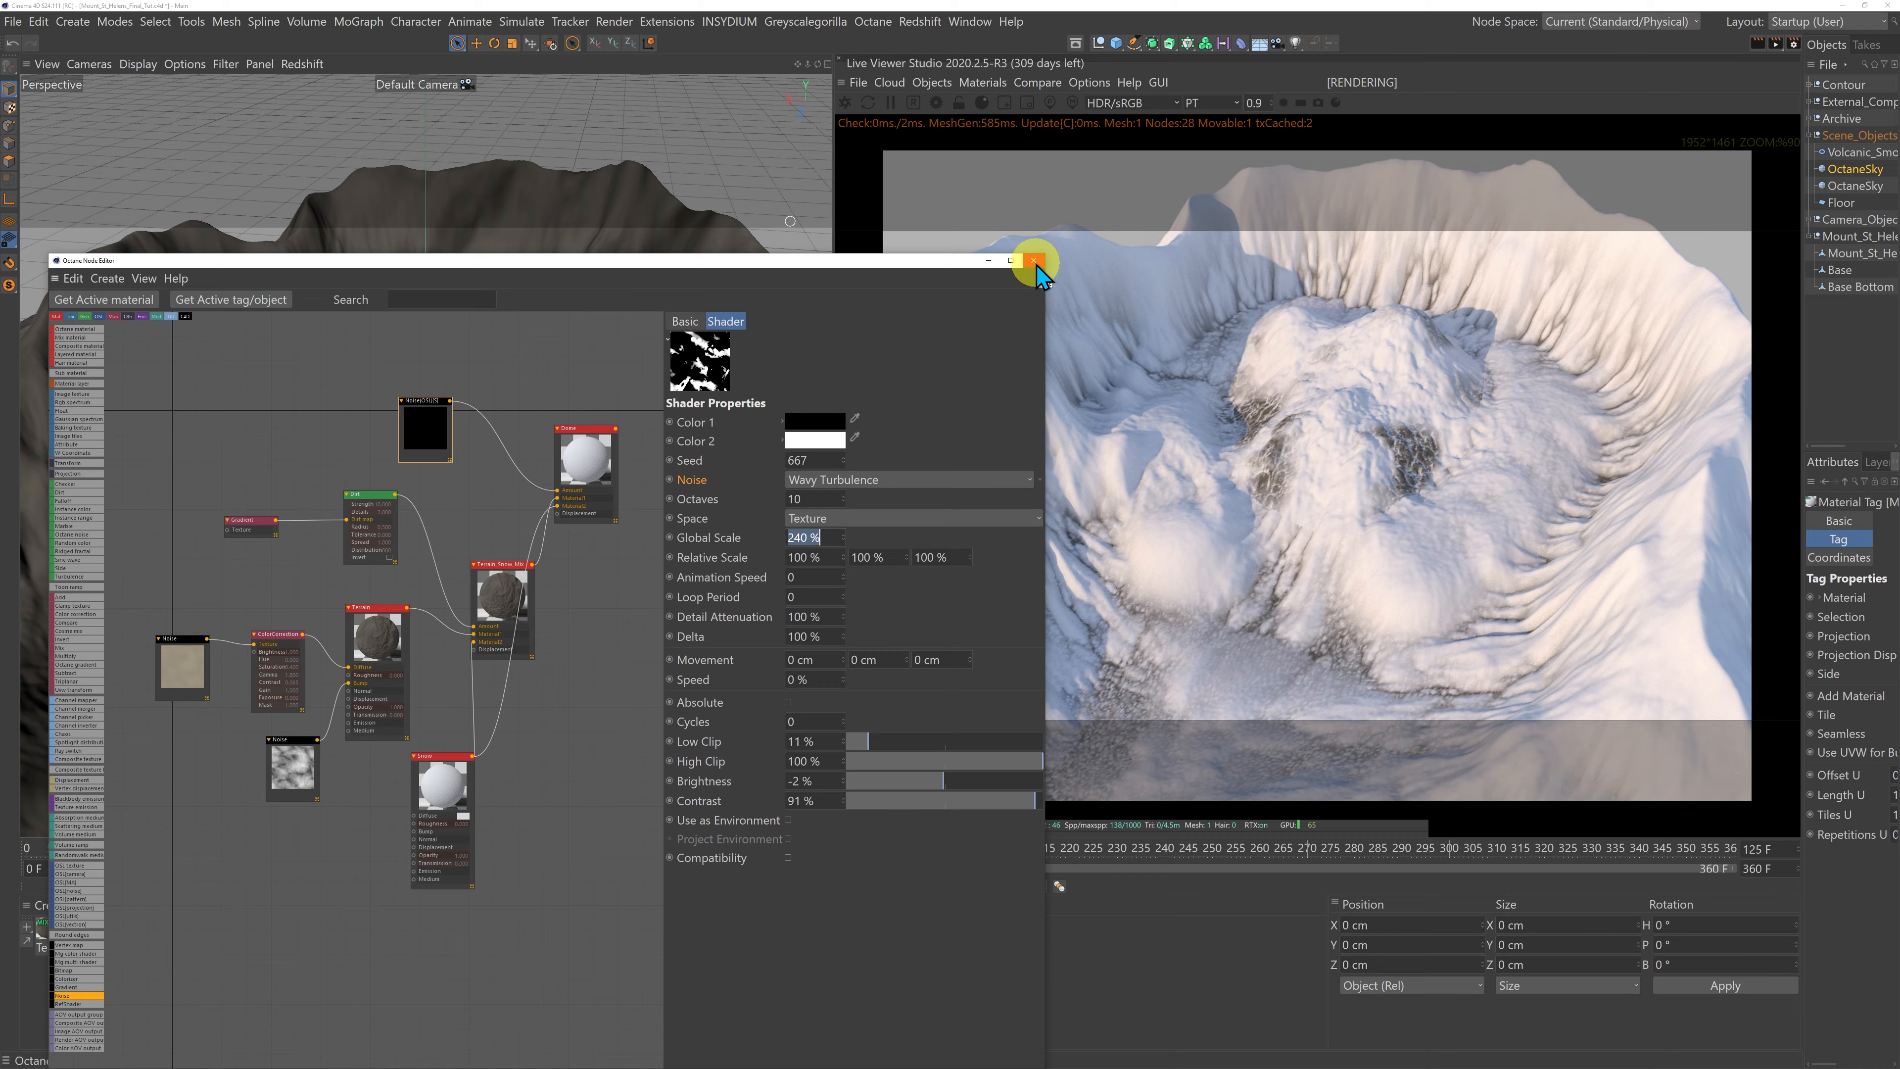
Step: Look through the OctaneCamera from Camera_Objects and move the timeline to frame 18
drag(874, 260, 831, 972)
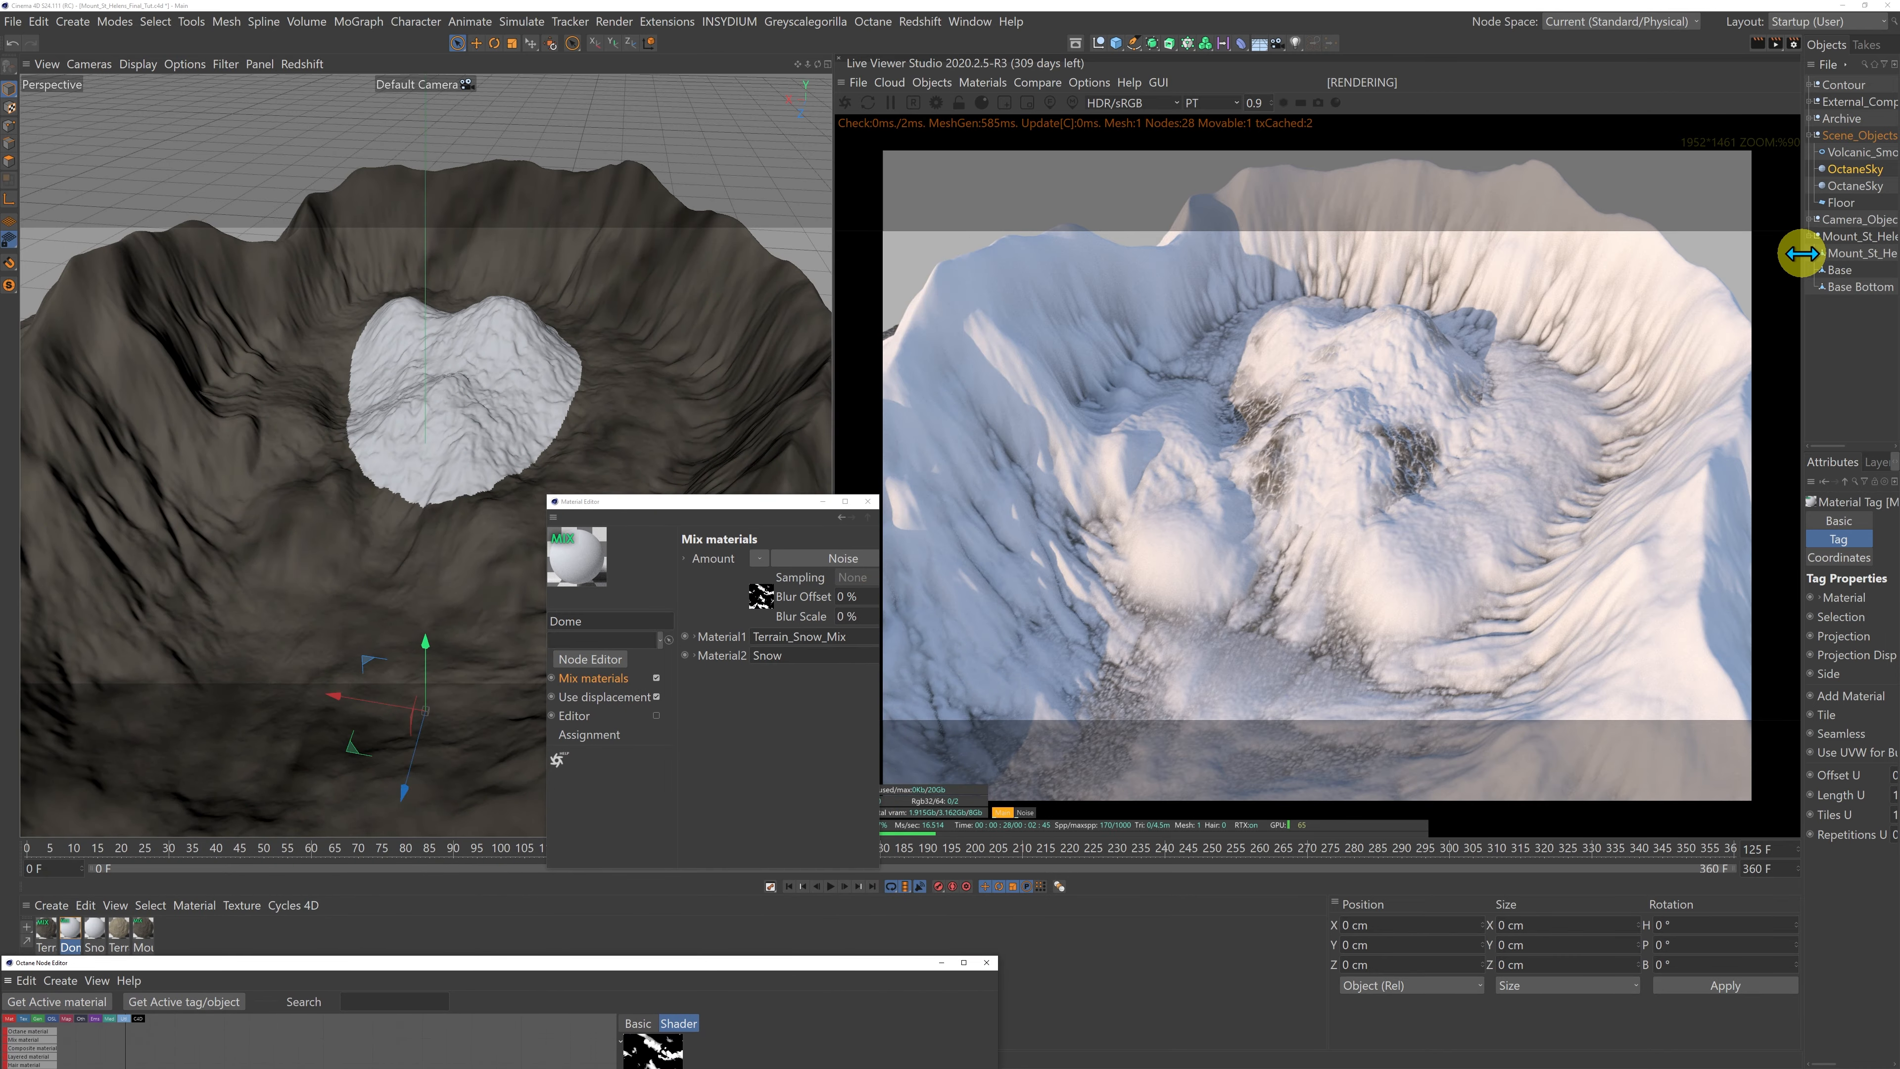
drag(1802, 253, 1679, 255)
click(1685, 137)
click(1685, 153)
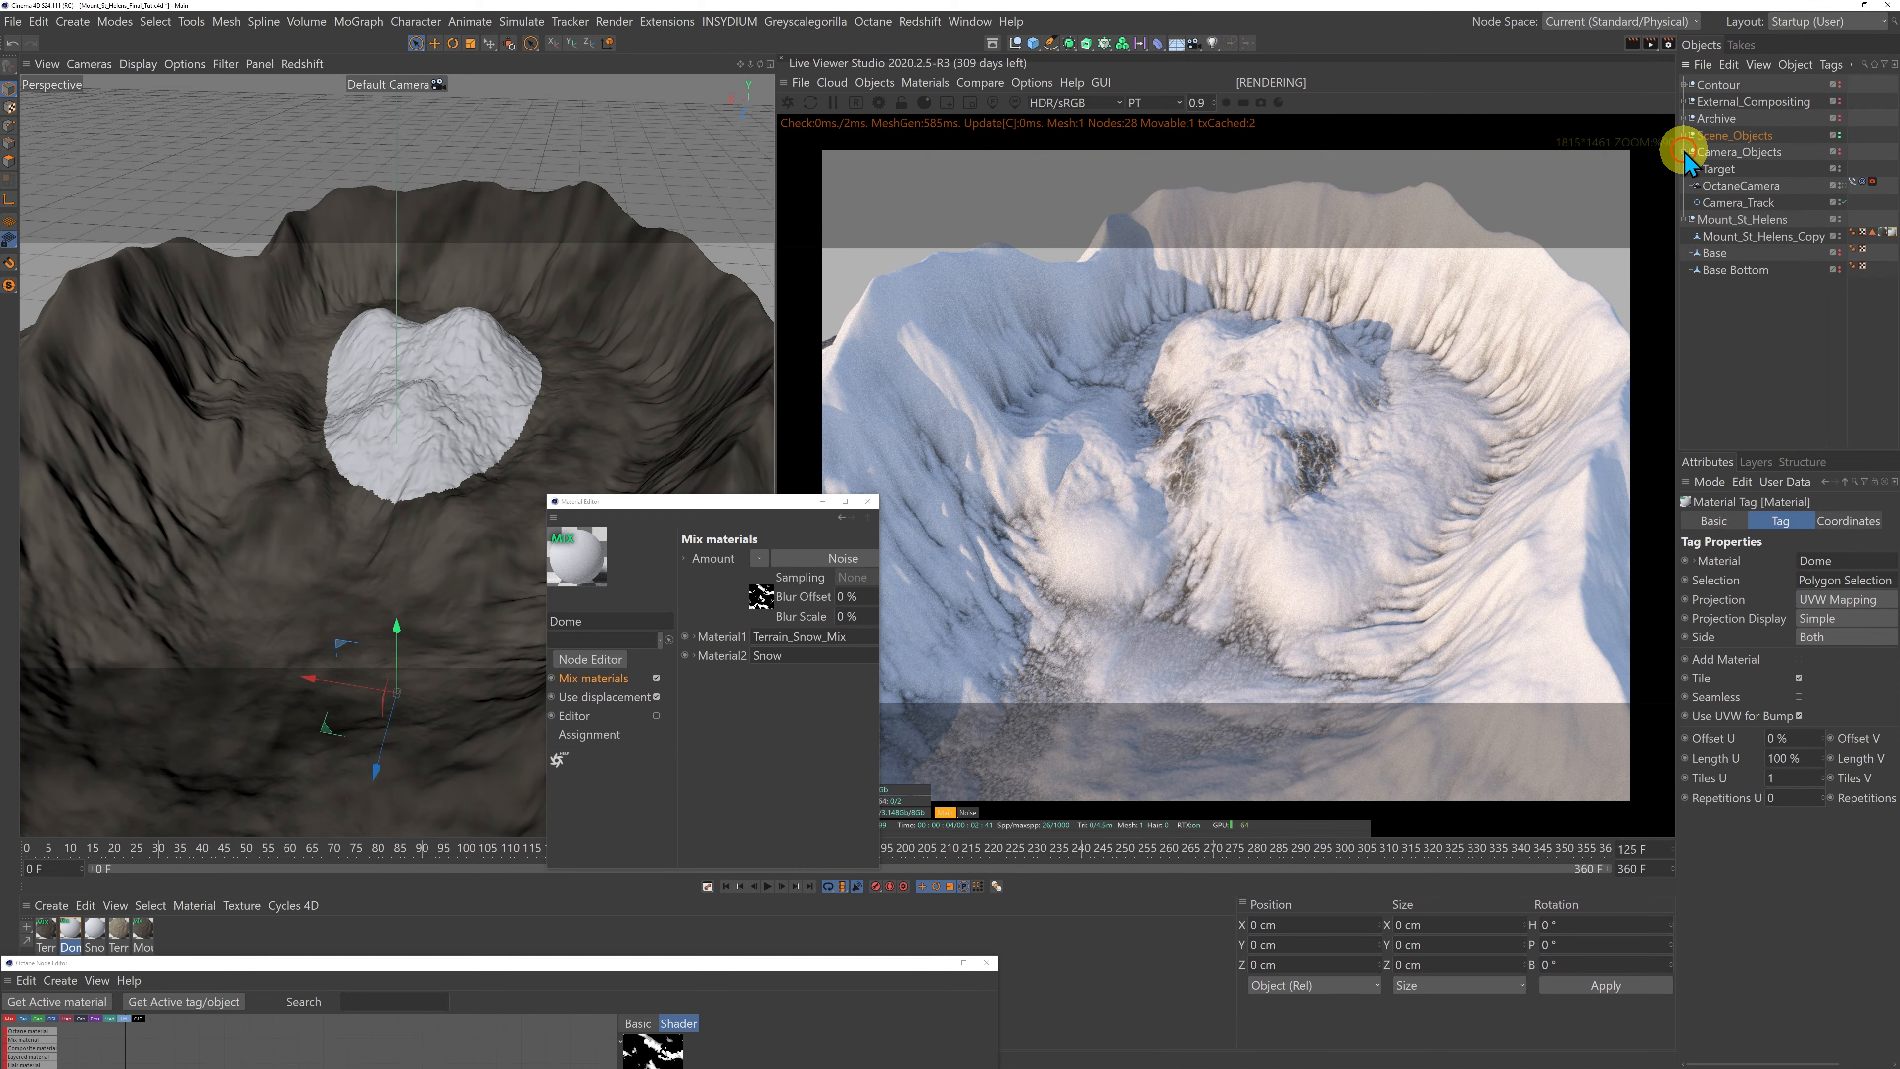
click(1852, 183)
drag(714, 516, 1230, 996)
drag(573, 850, 105, 823)
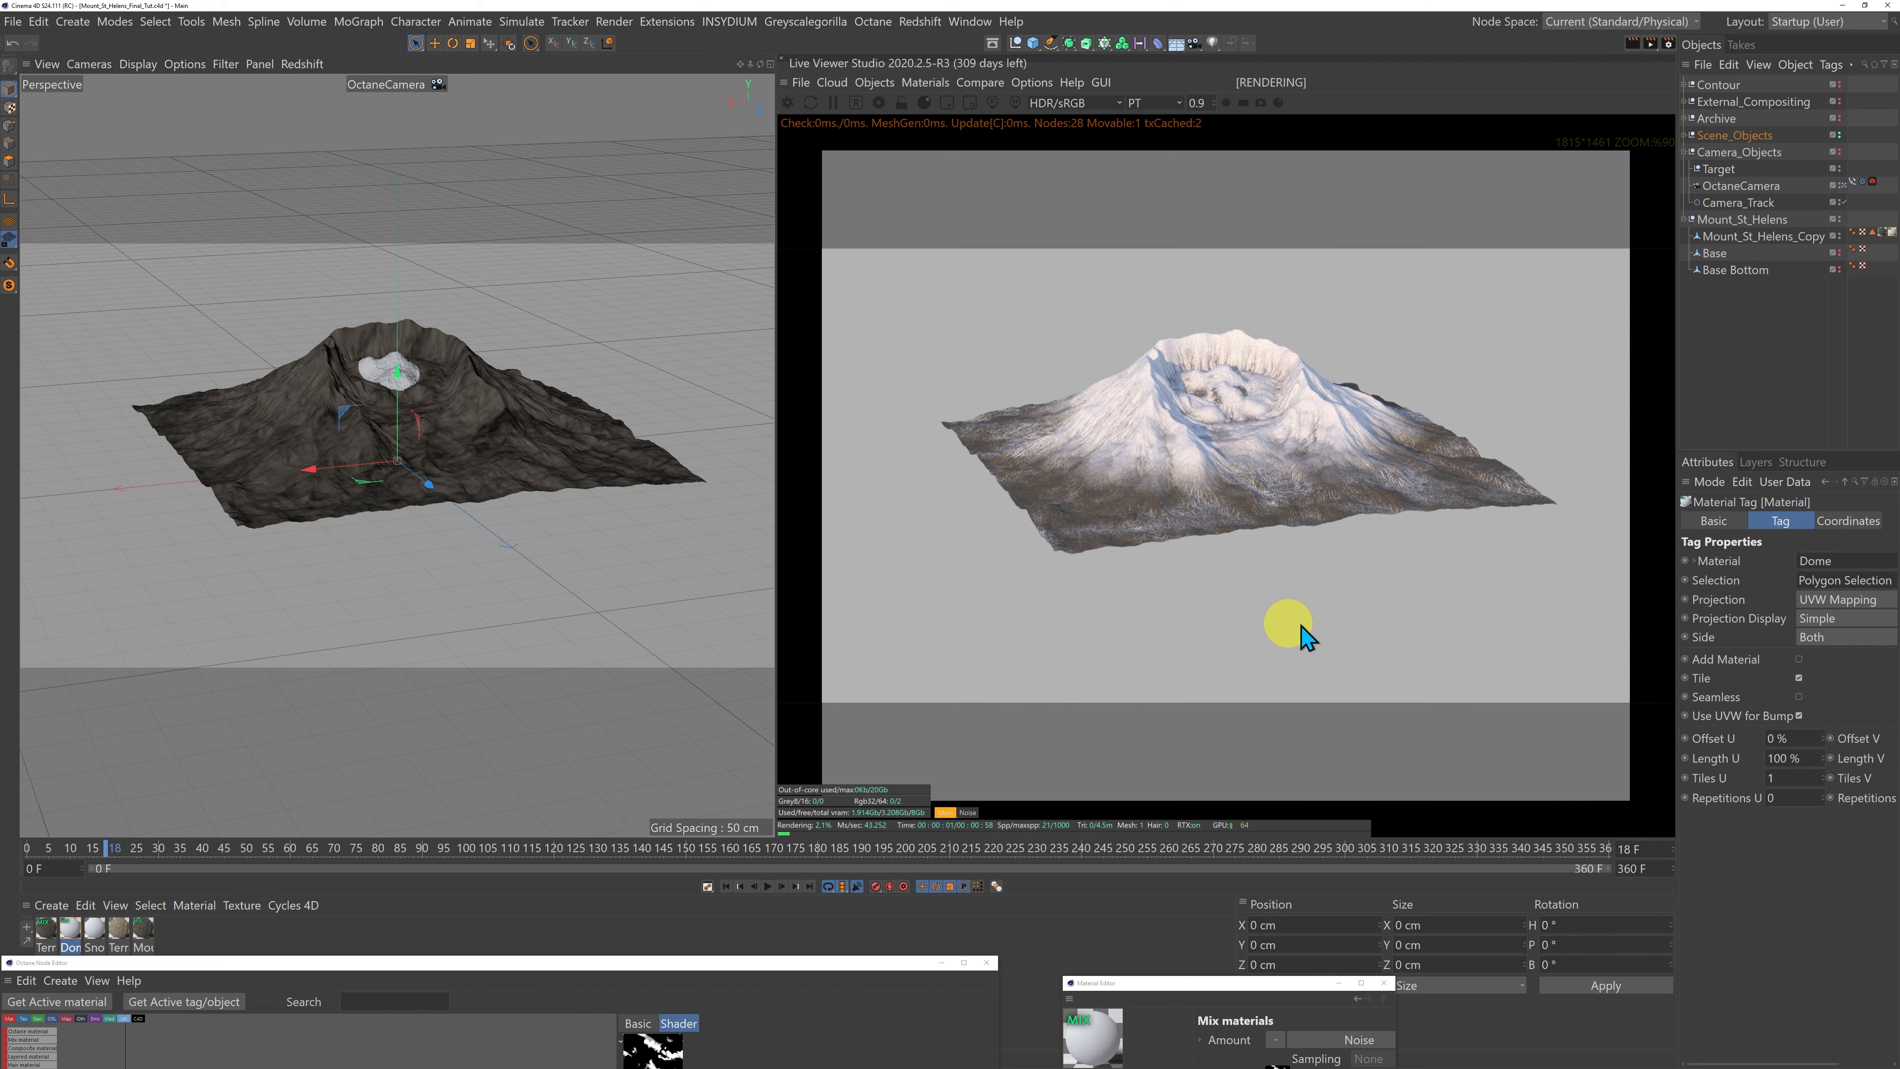
Step: Reduce the Camera_Track circle's radius to 1581 cm and move the timeline to frame 59
click(1749, 187)
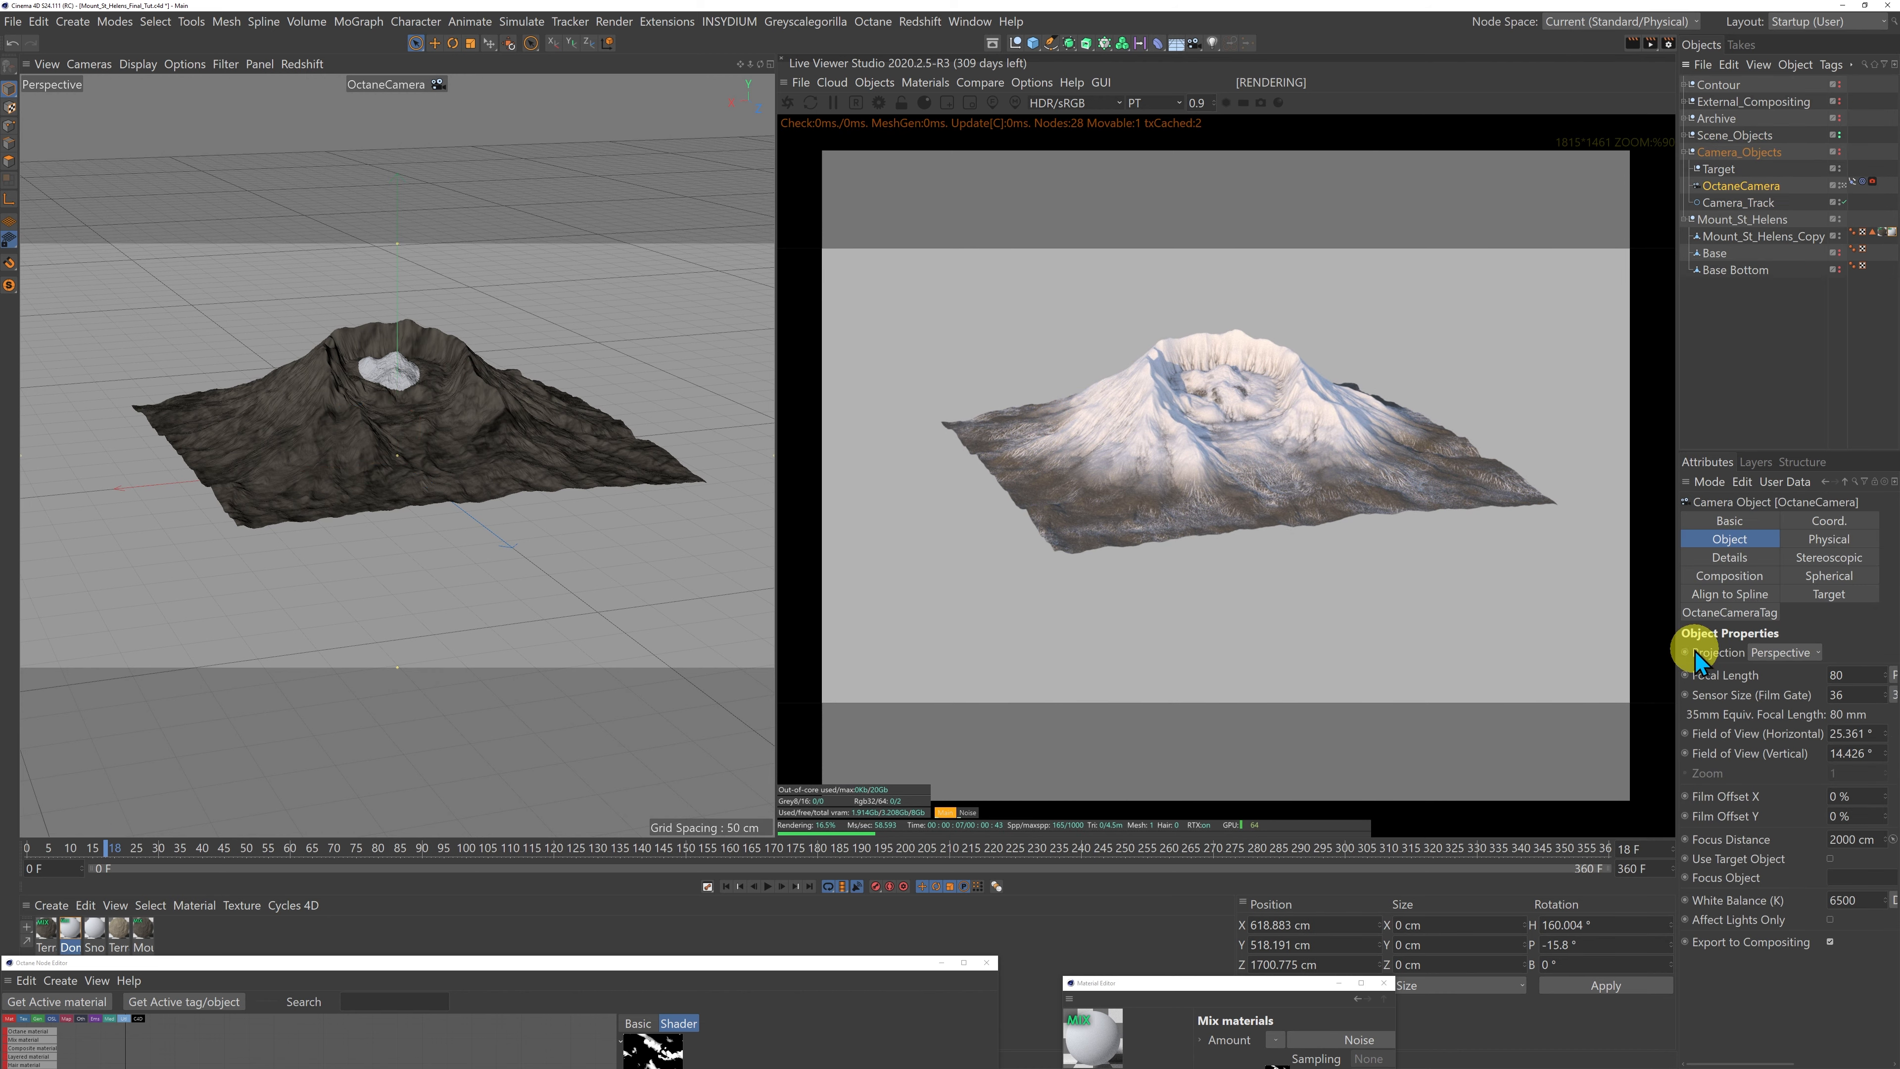
drag(1678, 641, 1582, 641)
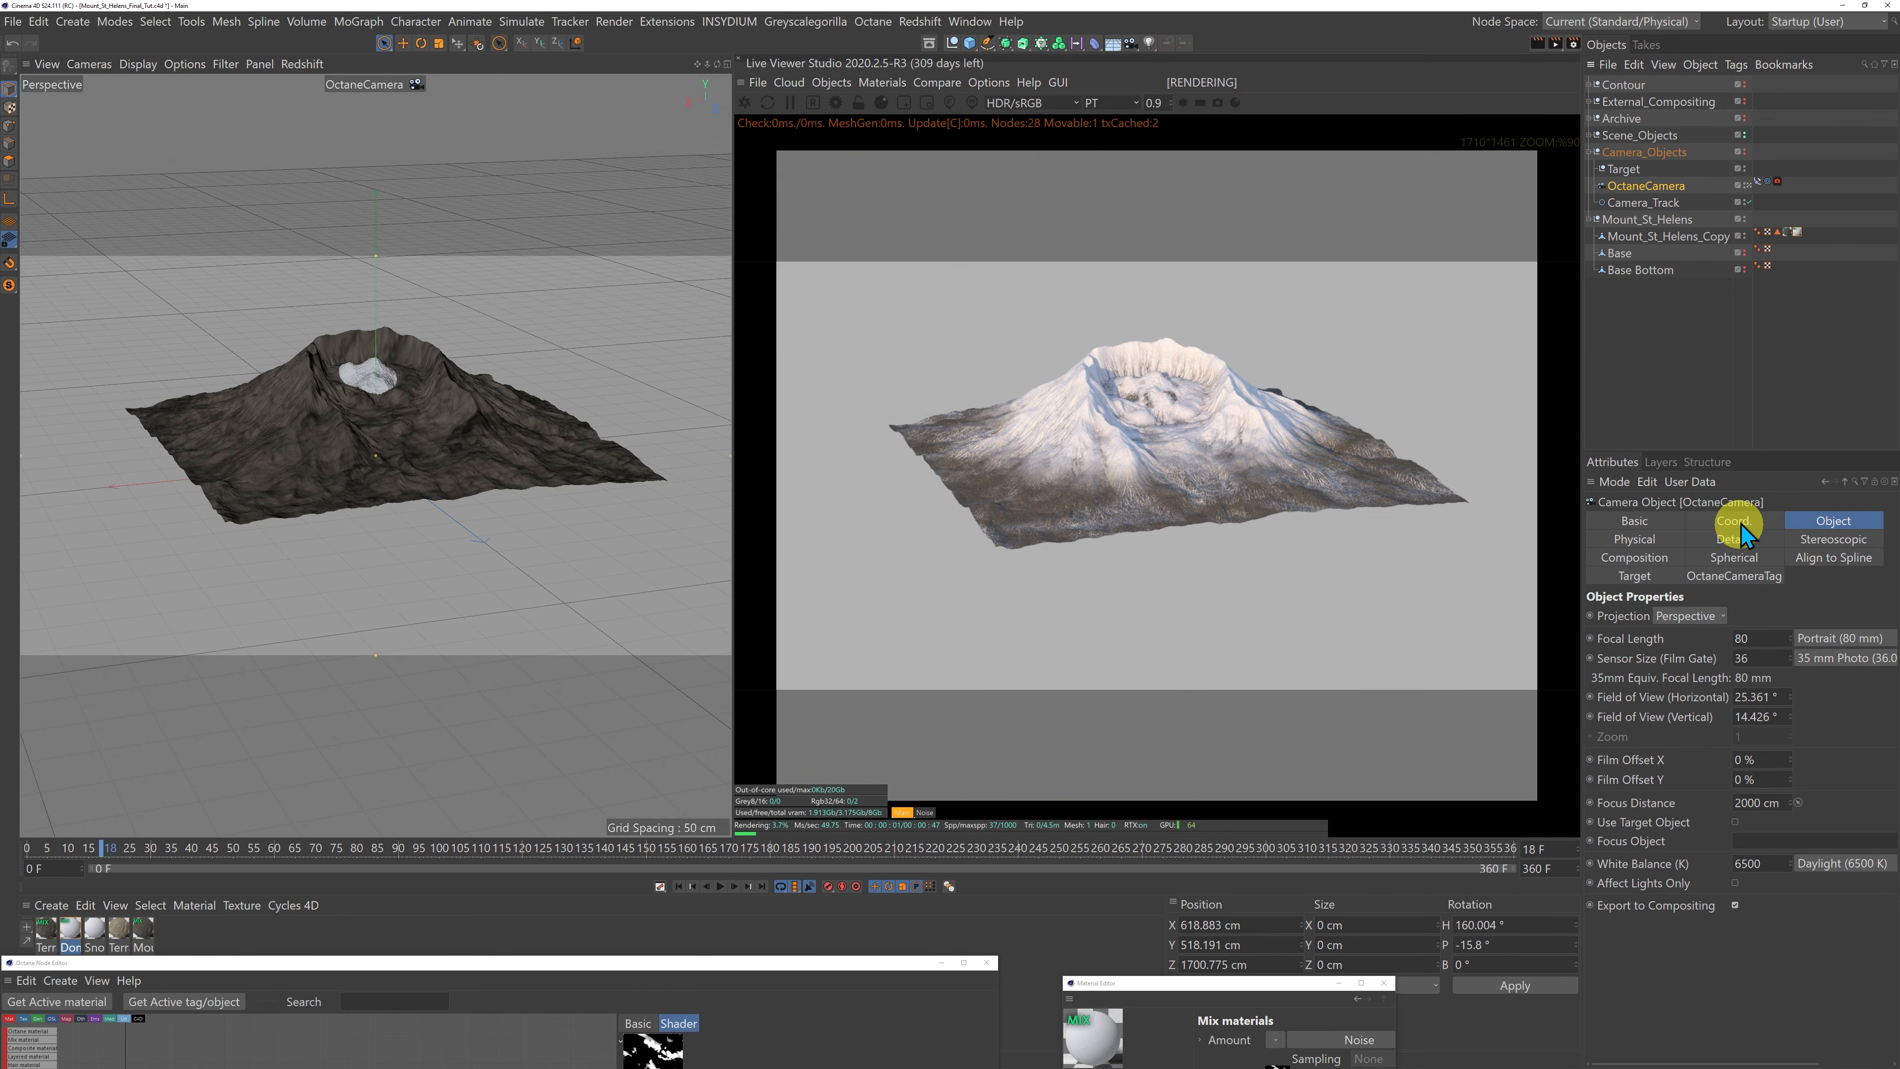
click(1651, 204)
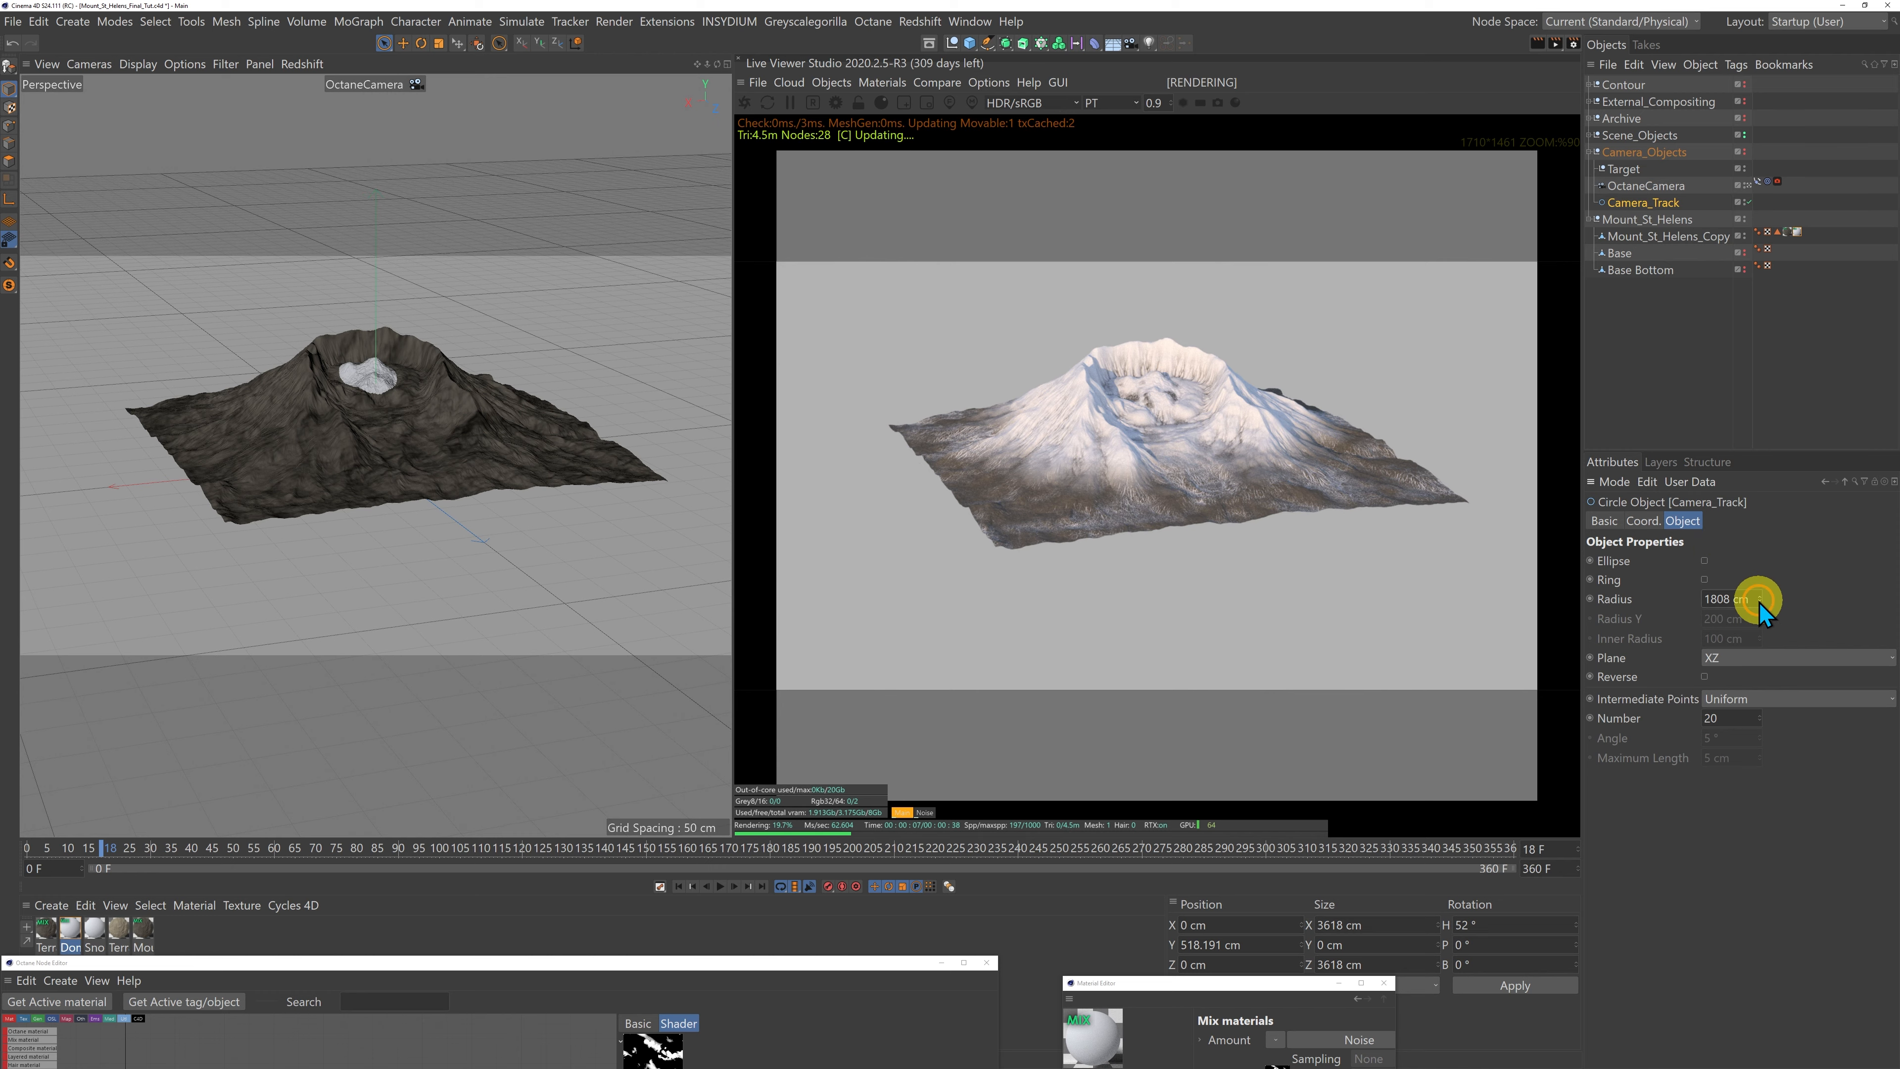
drag(1761, 602, 1758, 594)
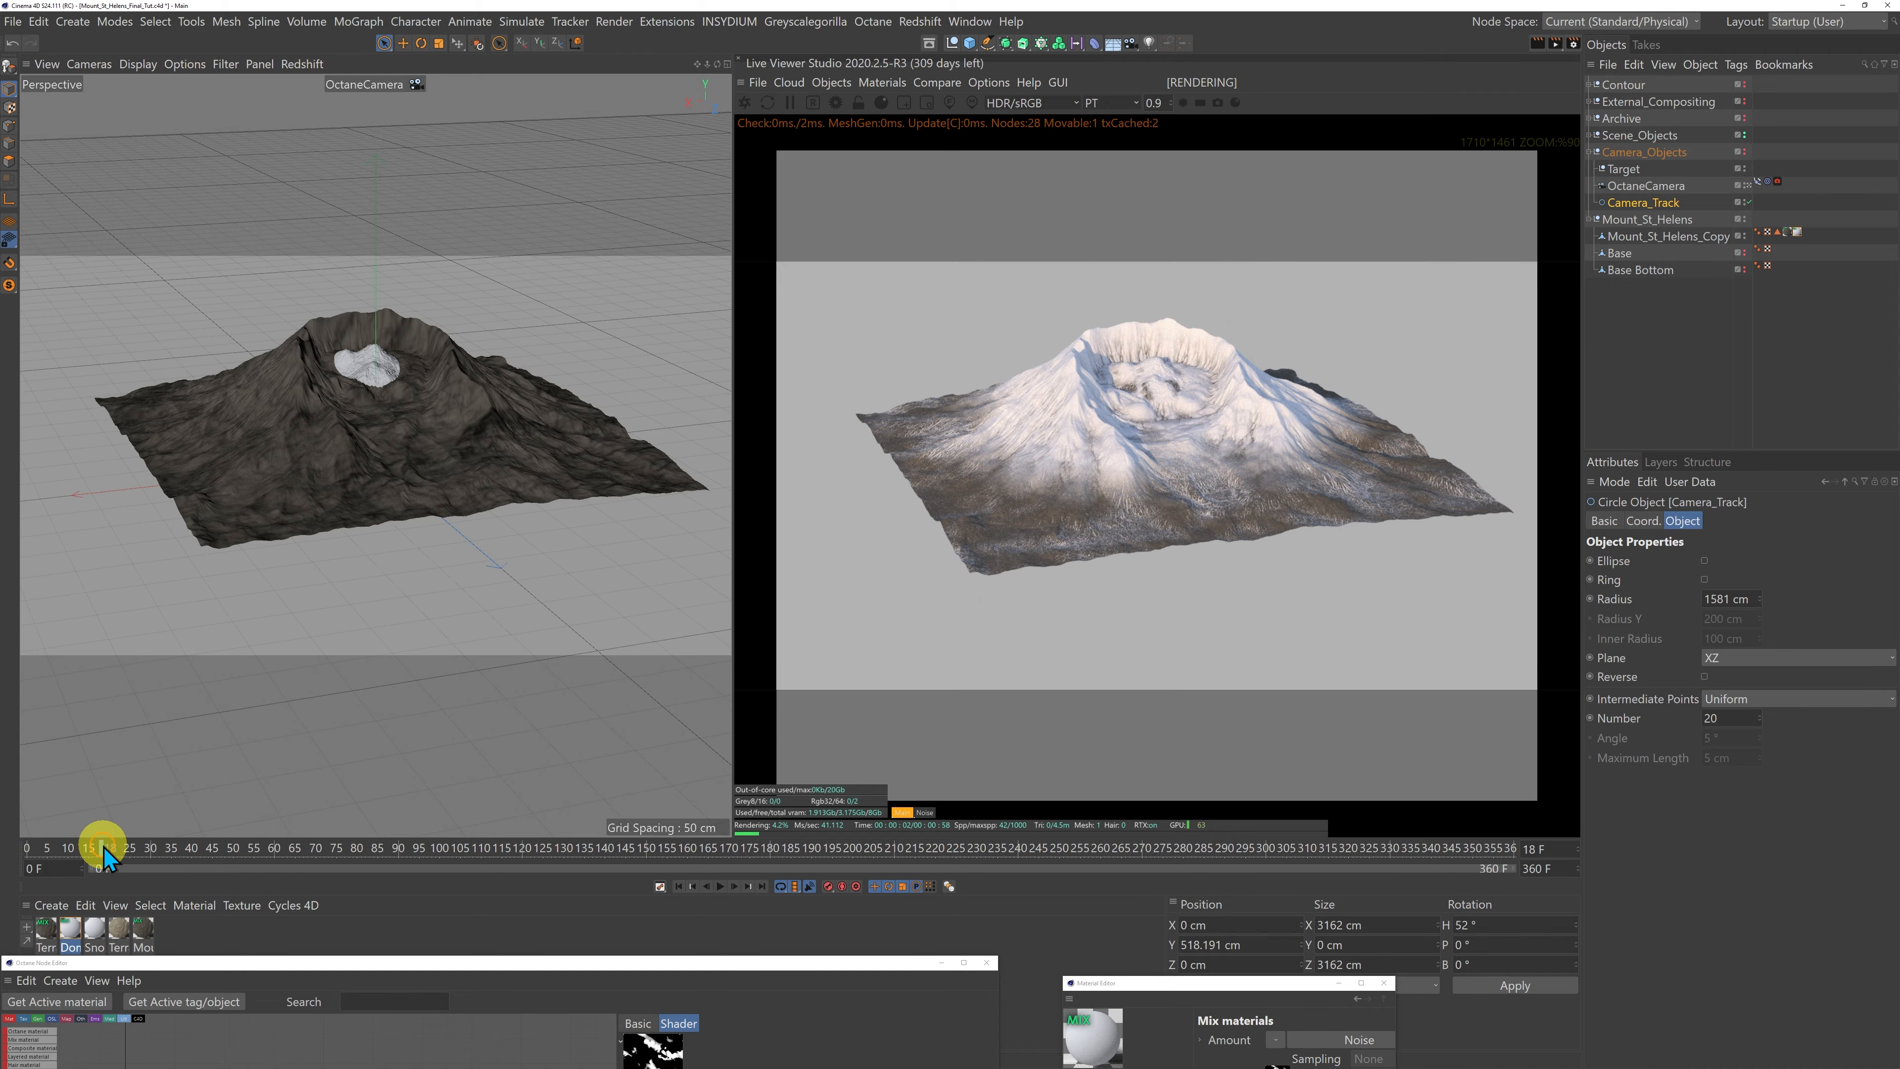
drag(104, 846, 4, 852)
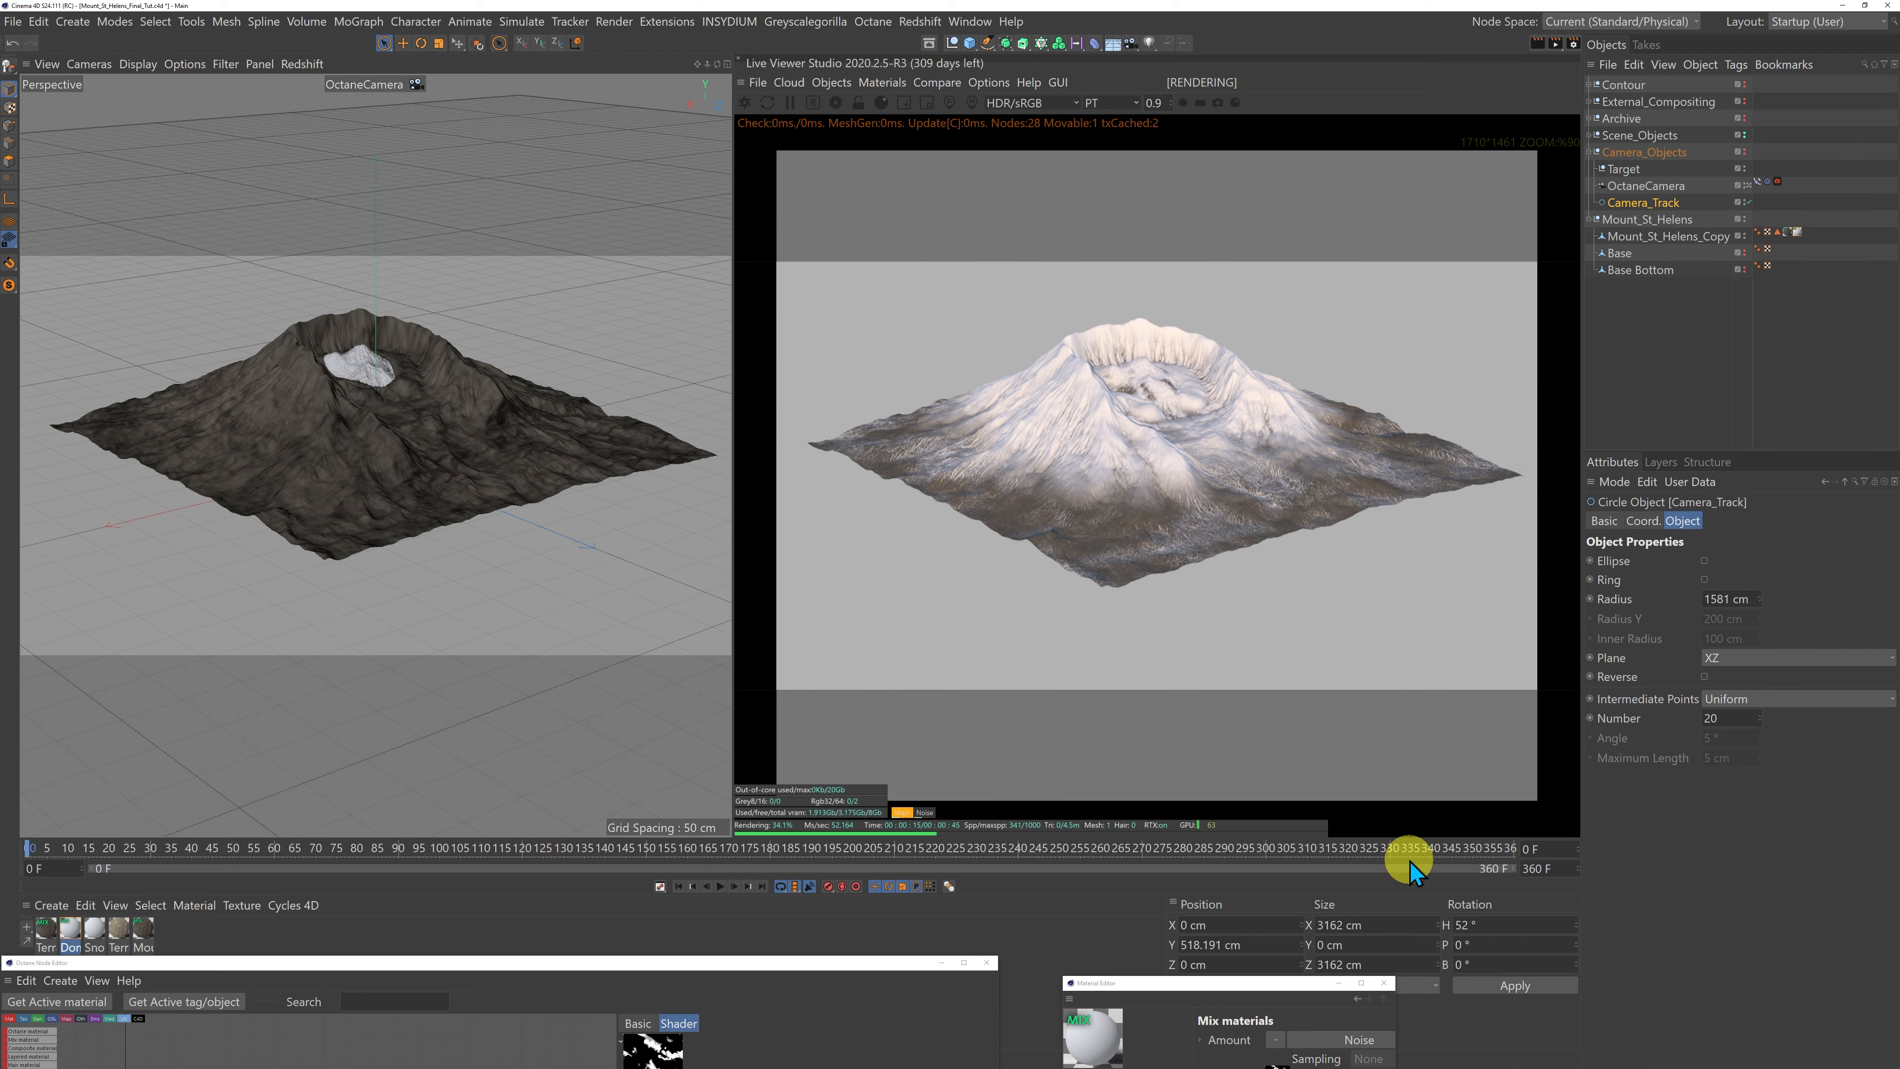
drag(28, 850, 271, 870)
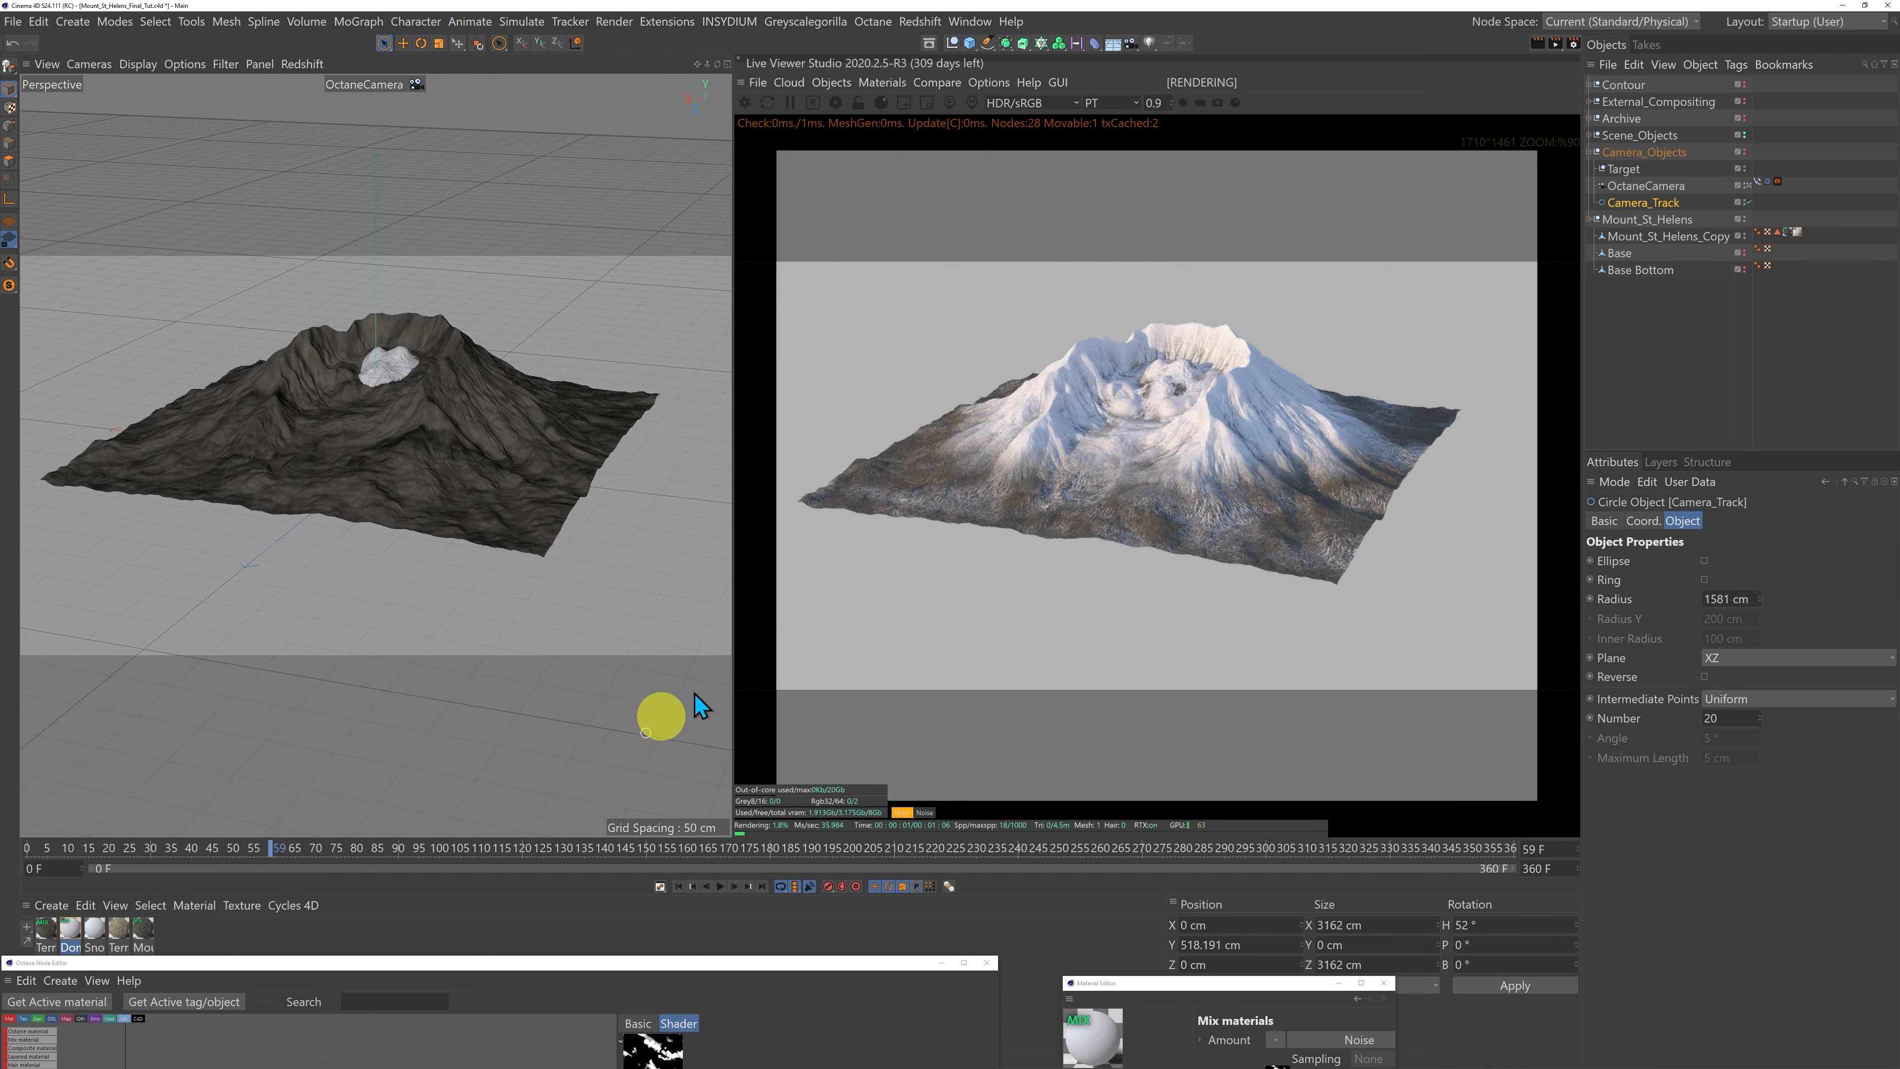
Step: Add a Noise shader to the Snow material's bump channel and show the shader's properties
drag(615, 968, 588, 105)
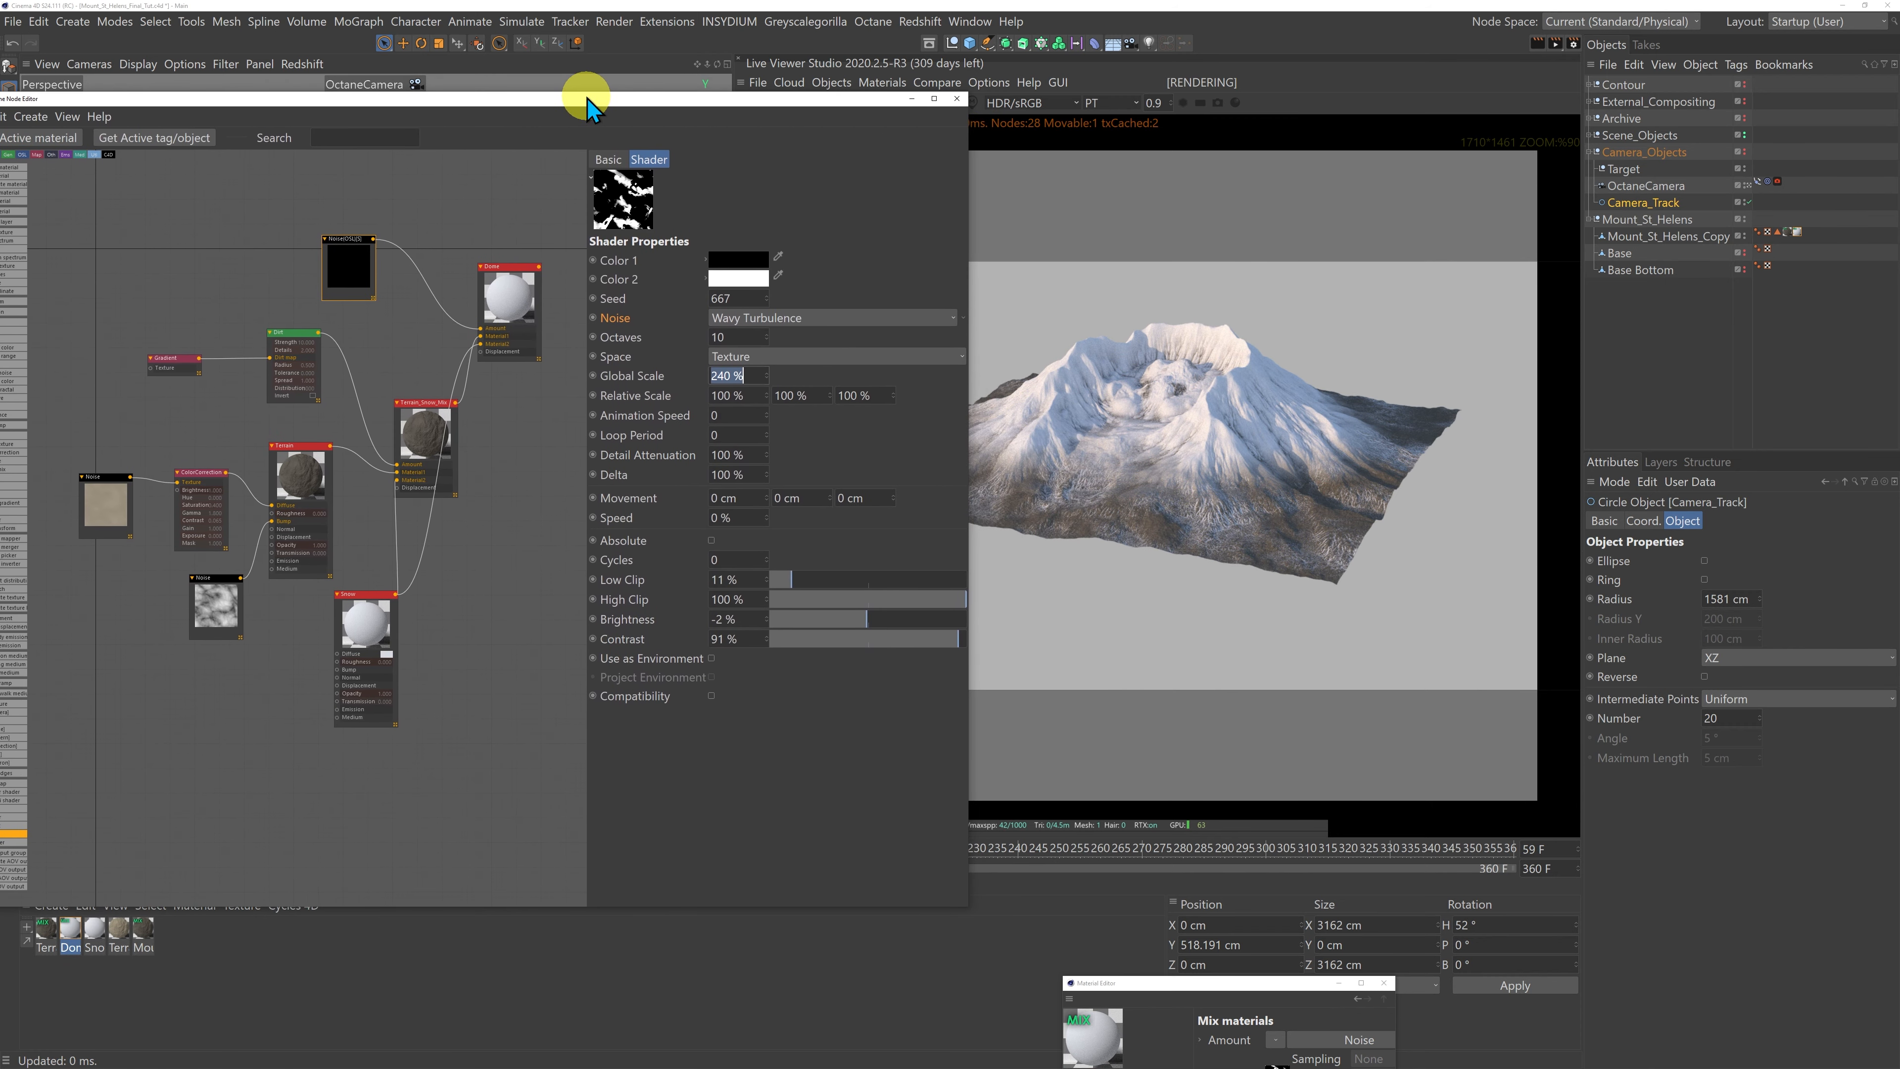
click(365, 635)
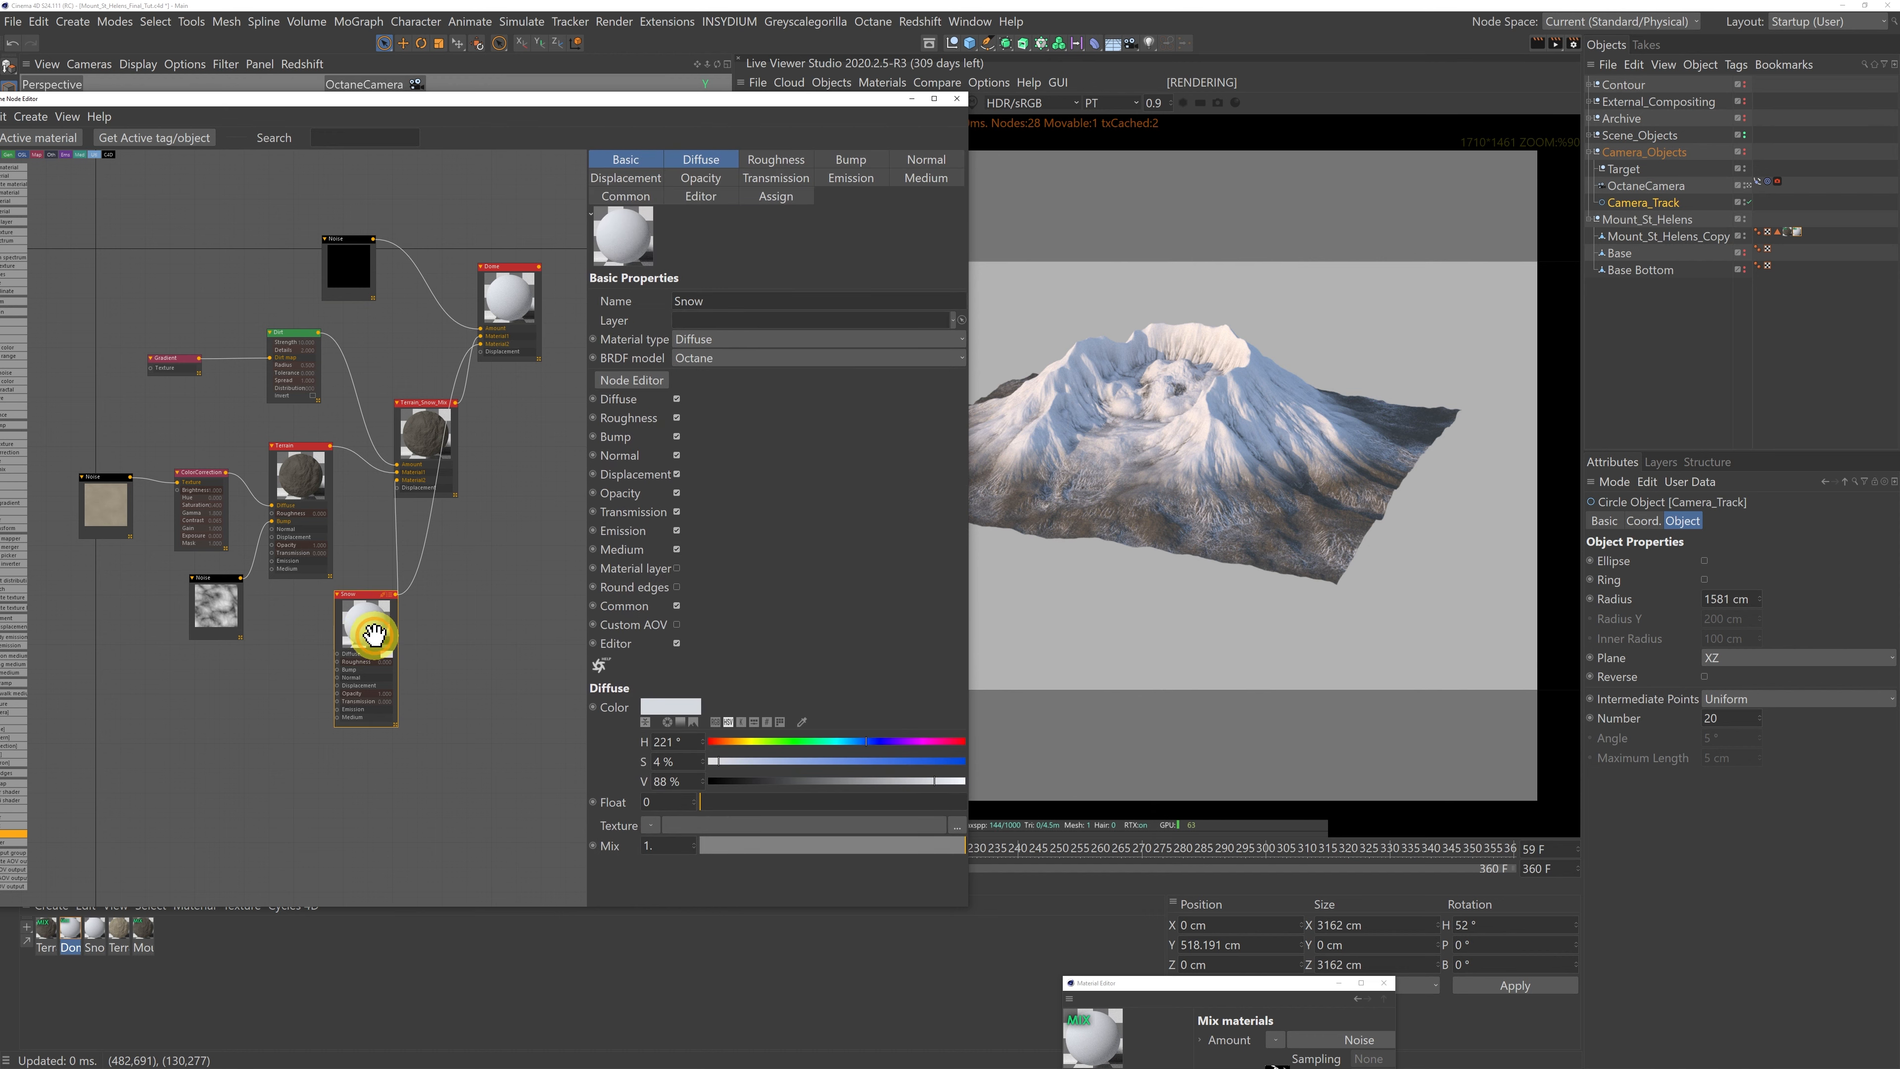
drag(364, 635, 404, 639)
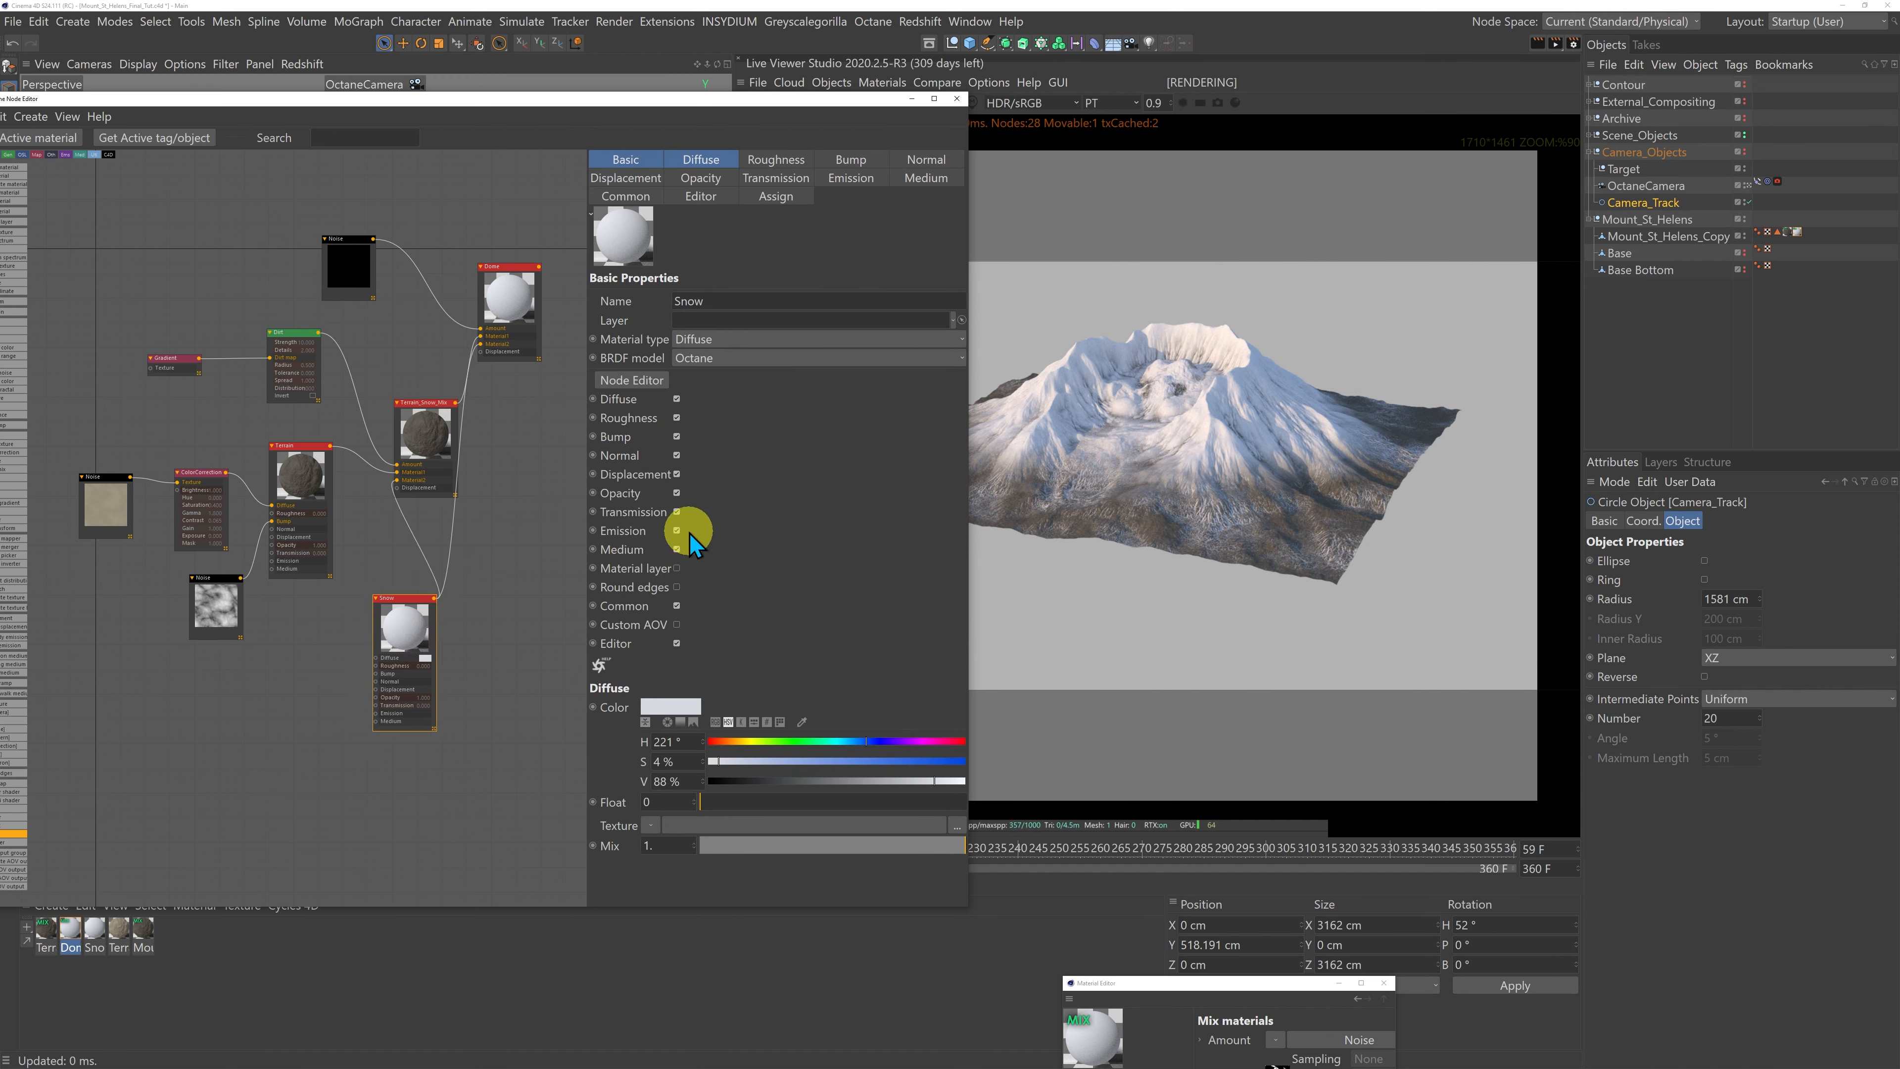
click(851, 161)
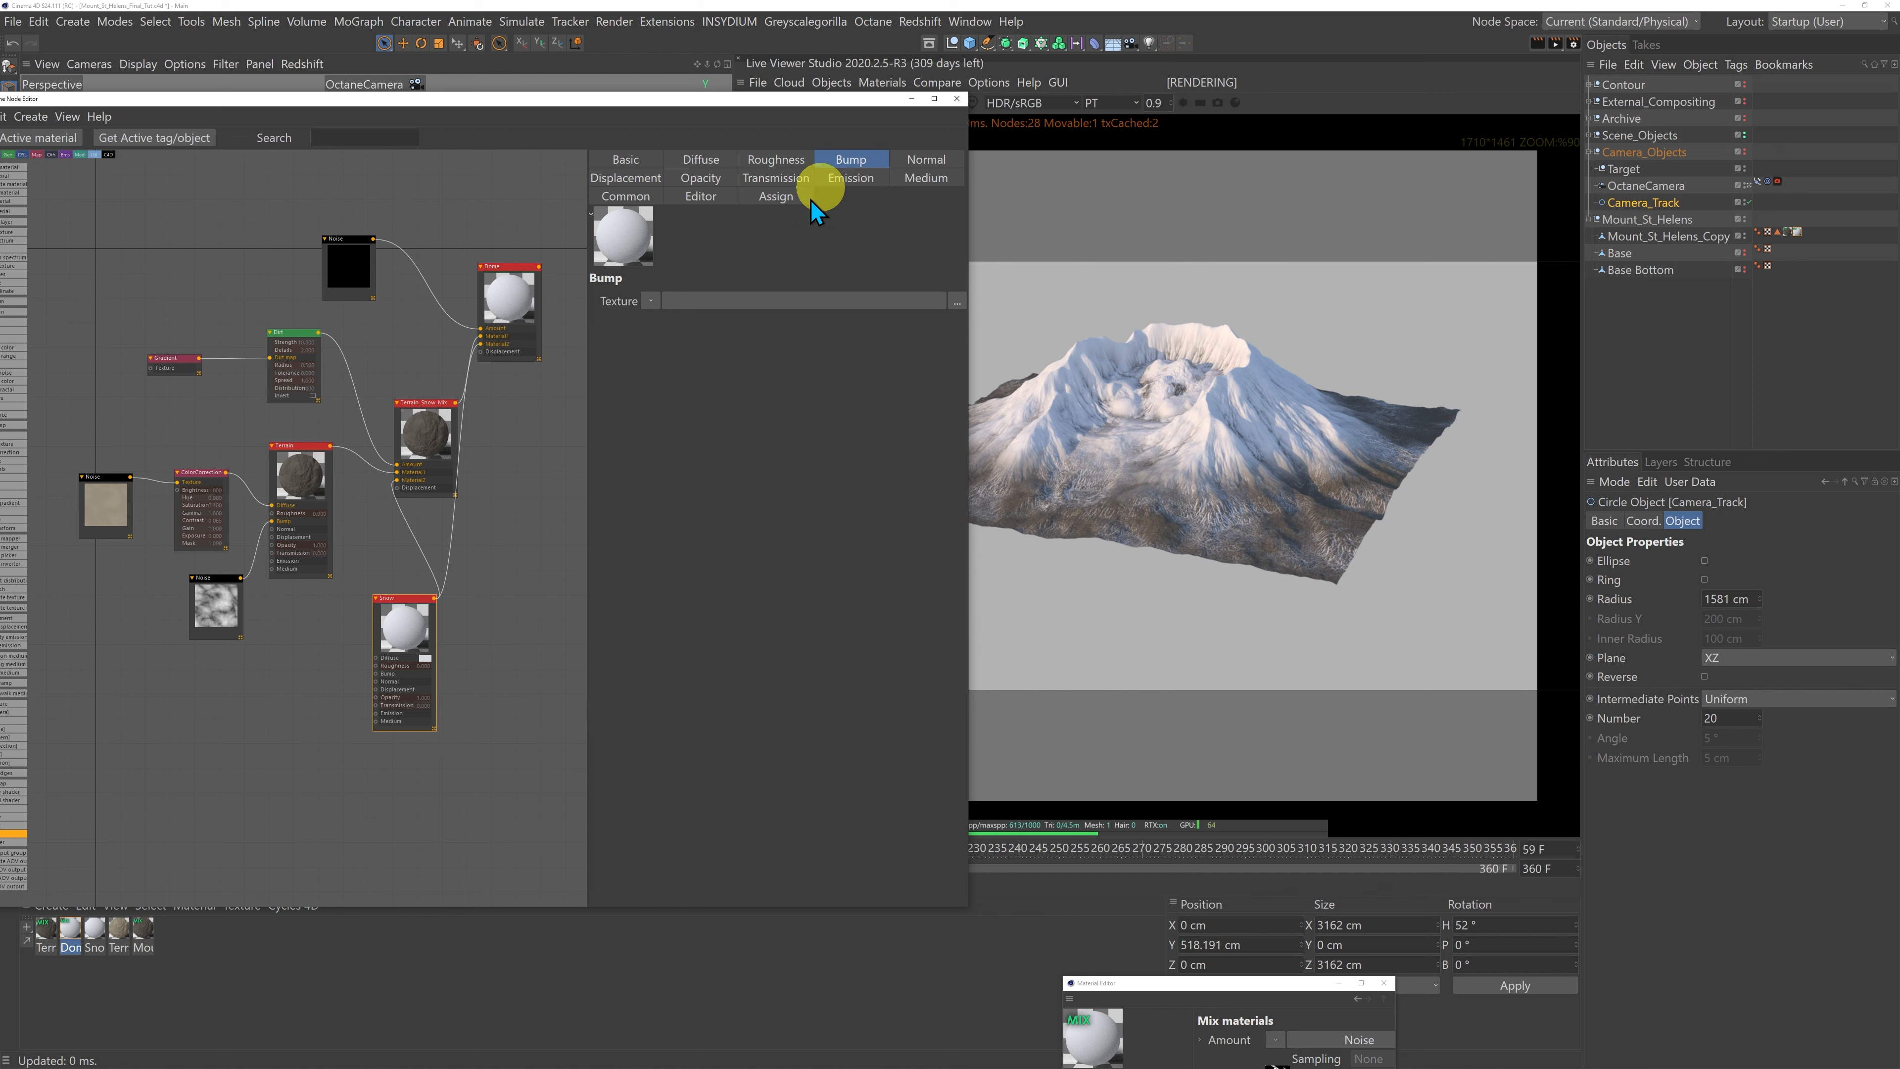
click(650, 301)
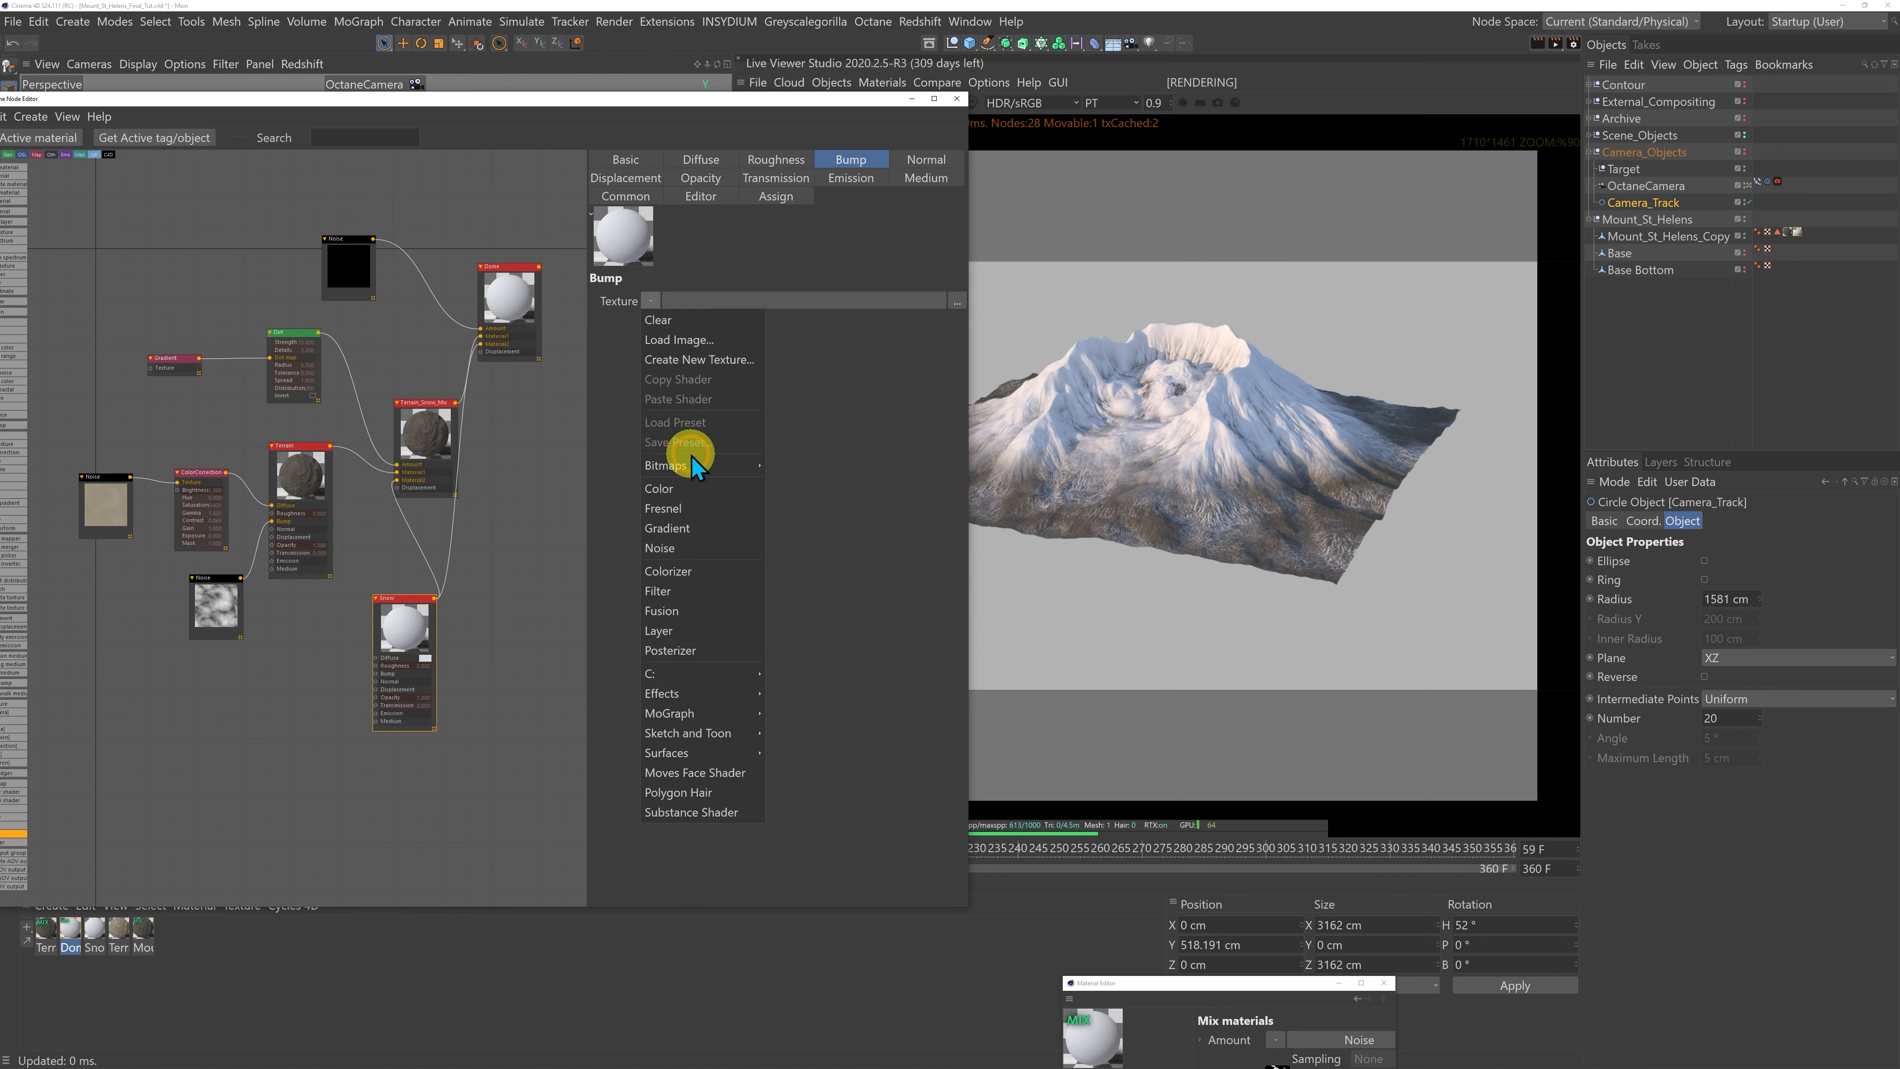
click(677, 551)
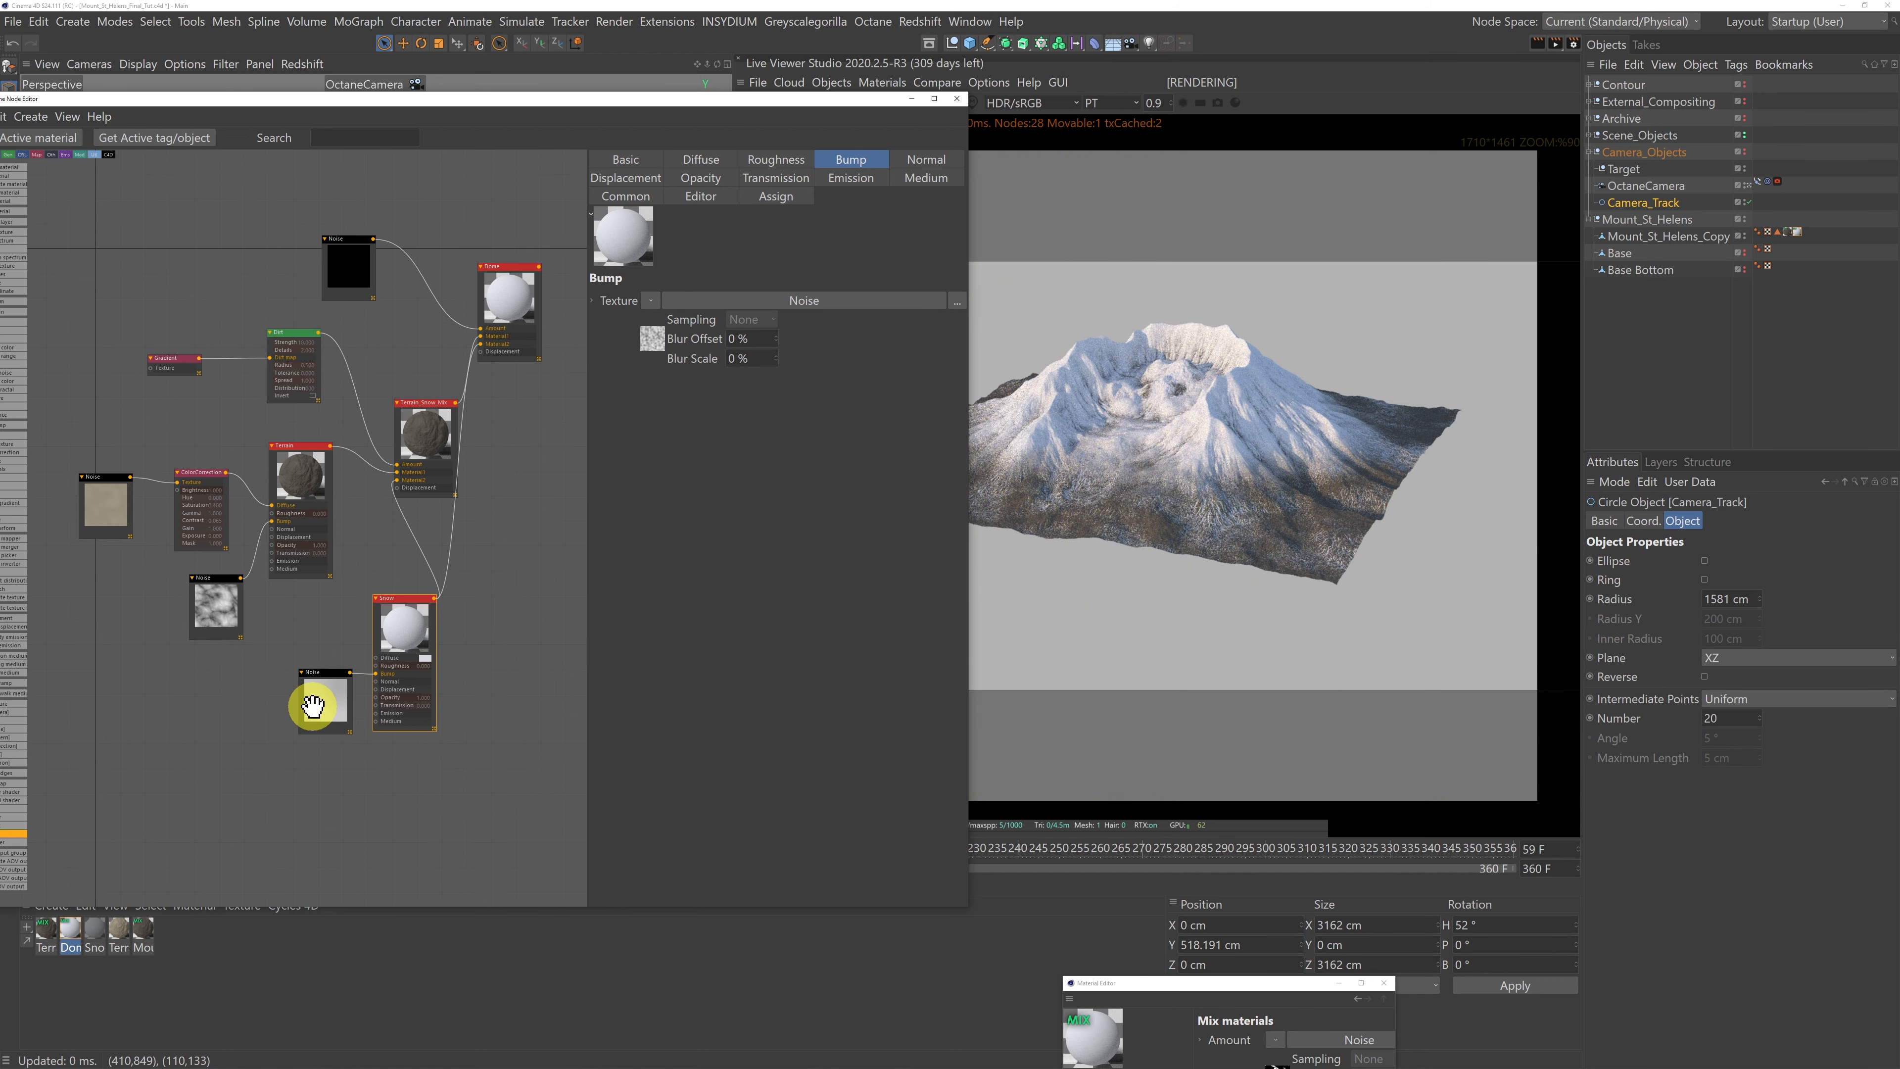
drag(324, 688, 316, 691)
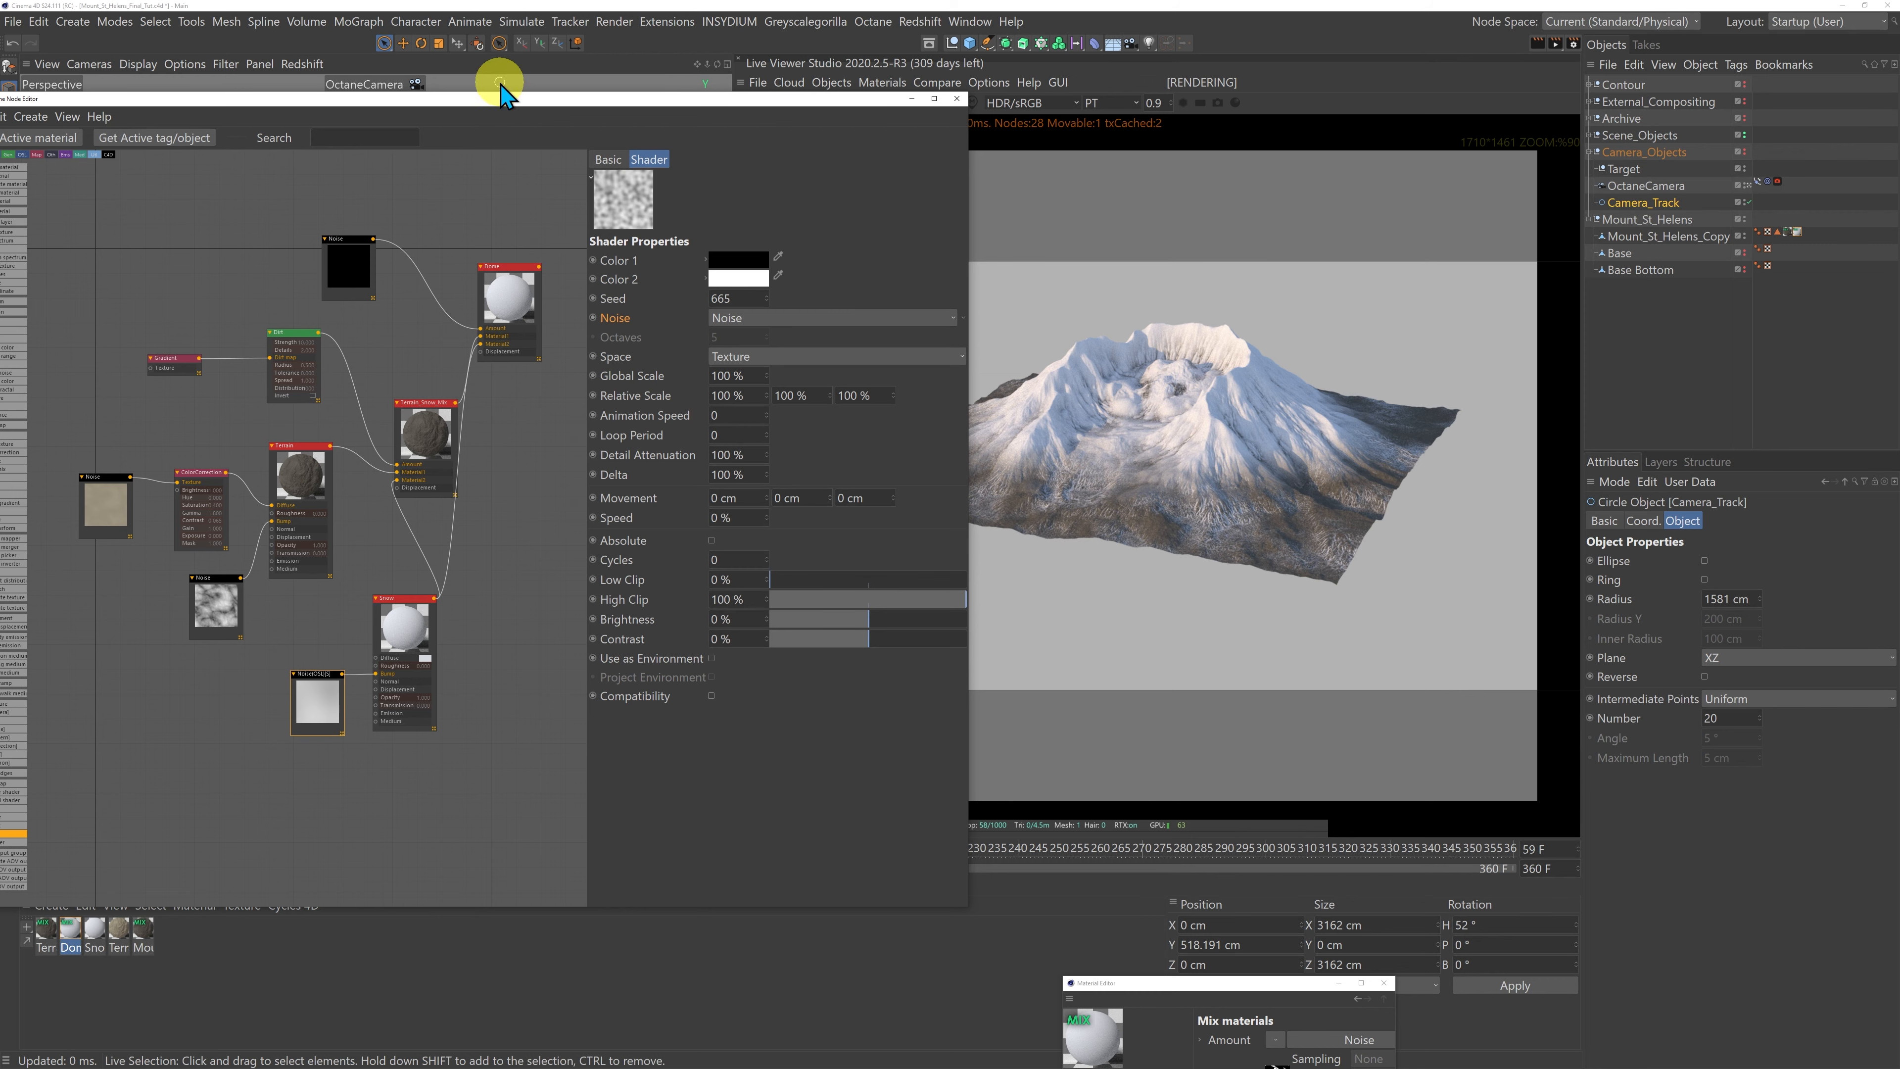
Step: Return the viewport to the default camera and set the Snow bump noise's type to Buya
drag(501, 99, 509, 681)
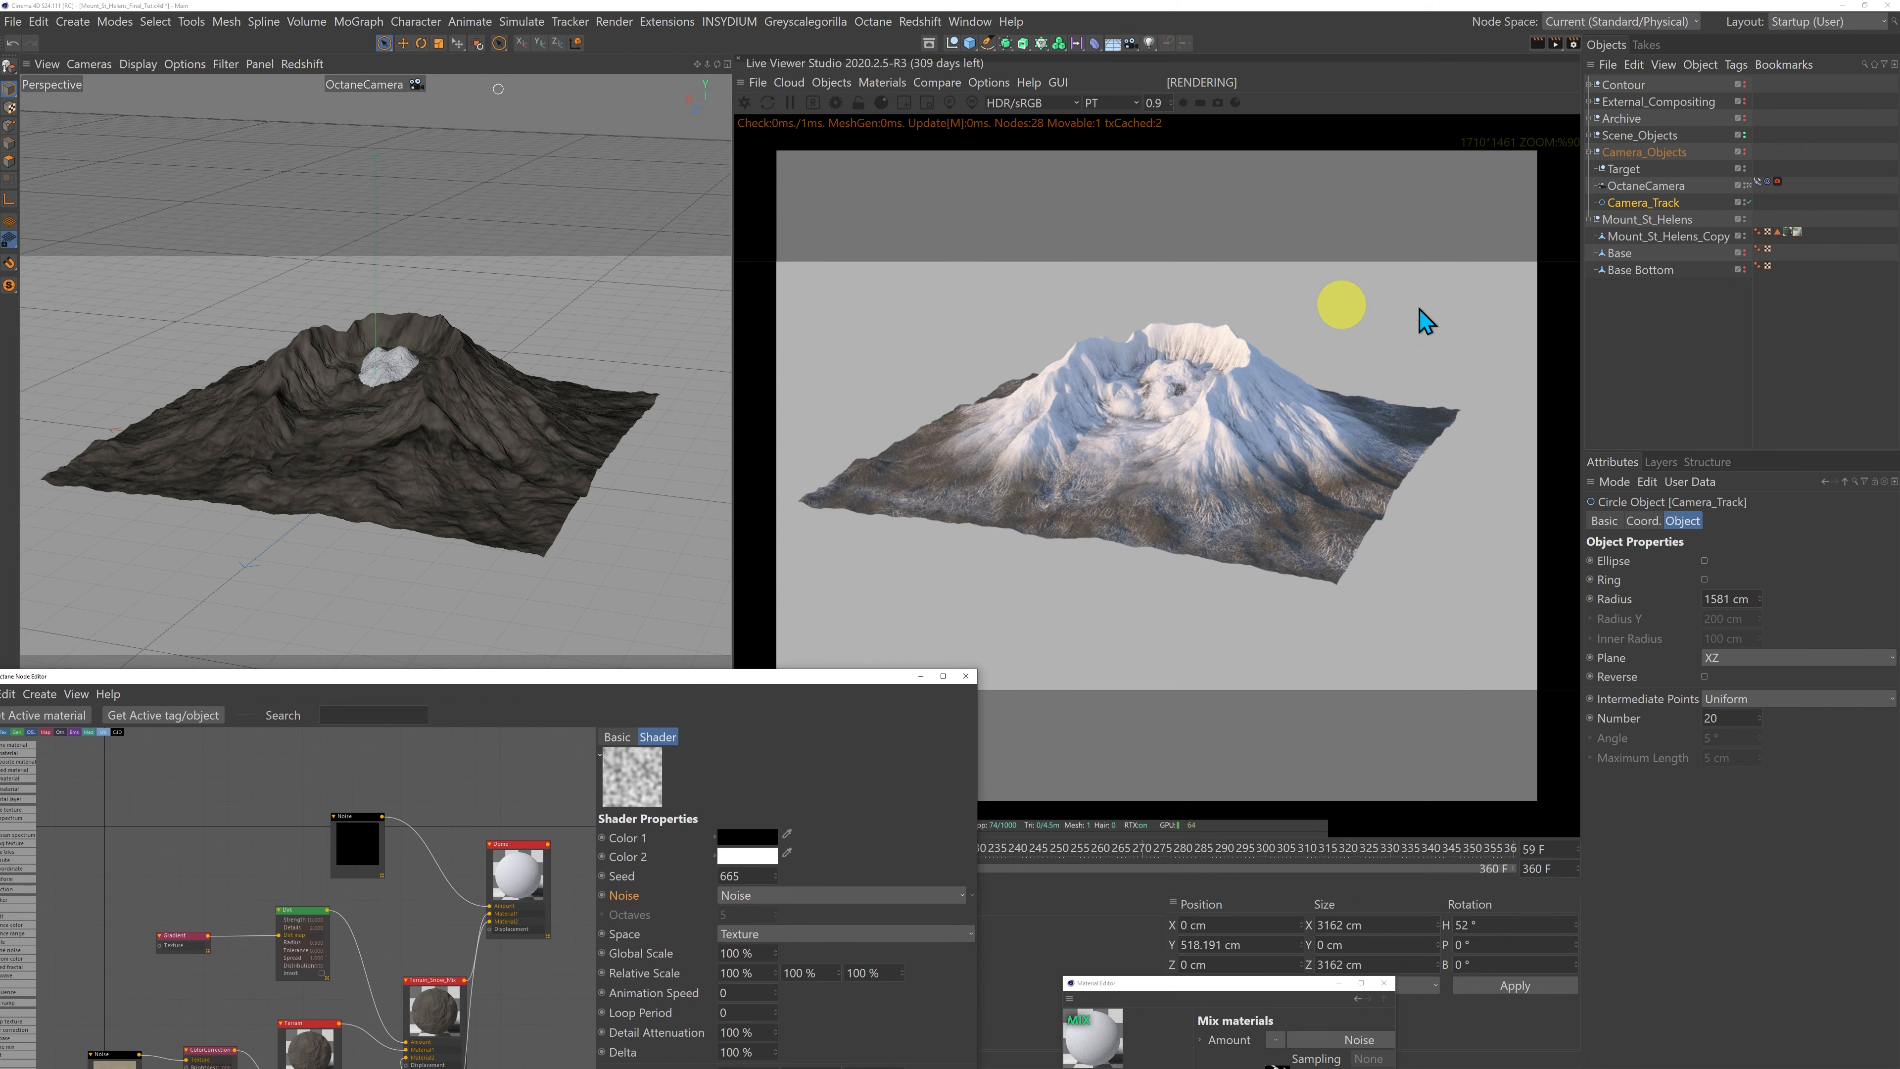
click(1755, 182)
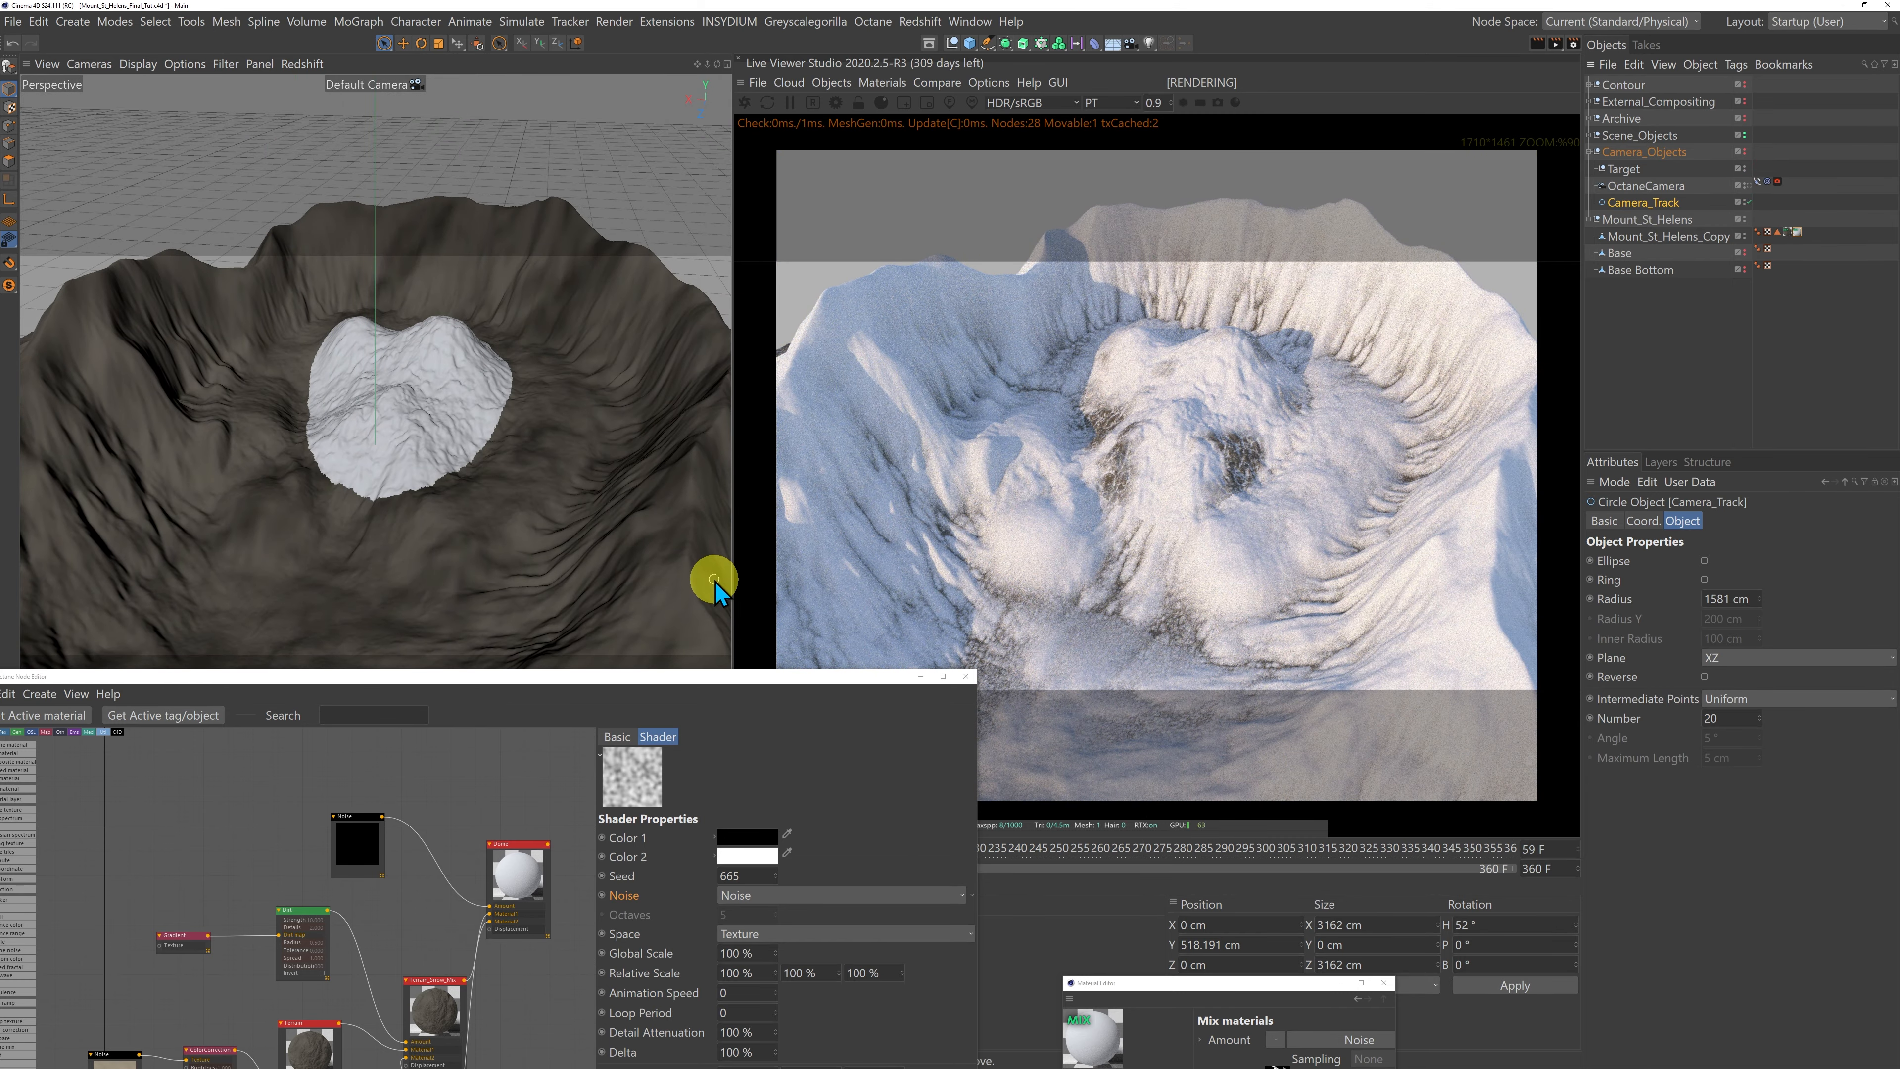
drag(700, 680, 657, 133)
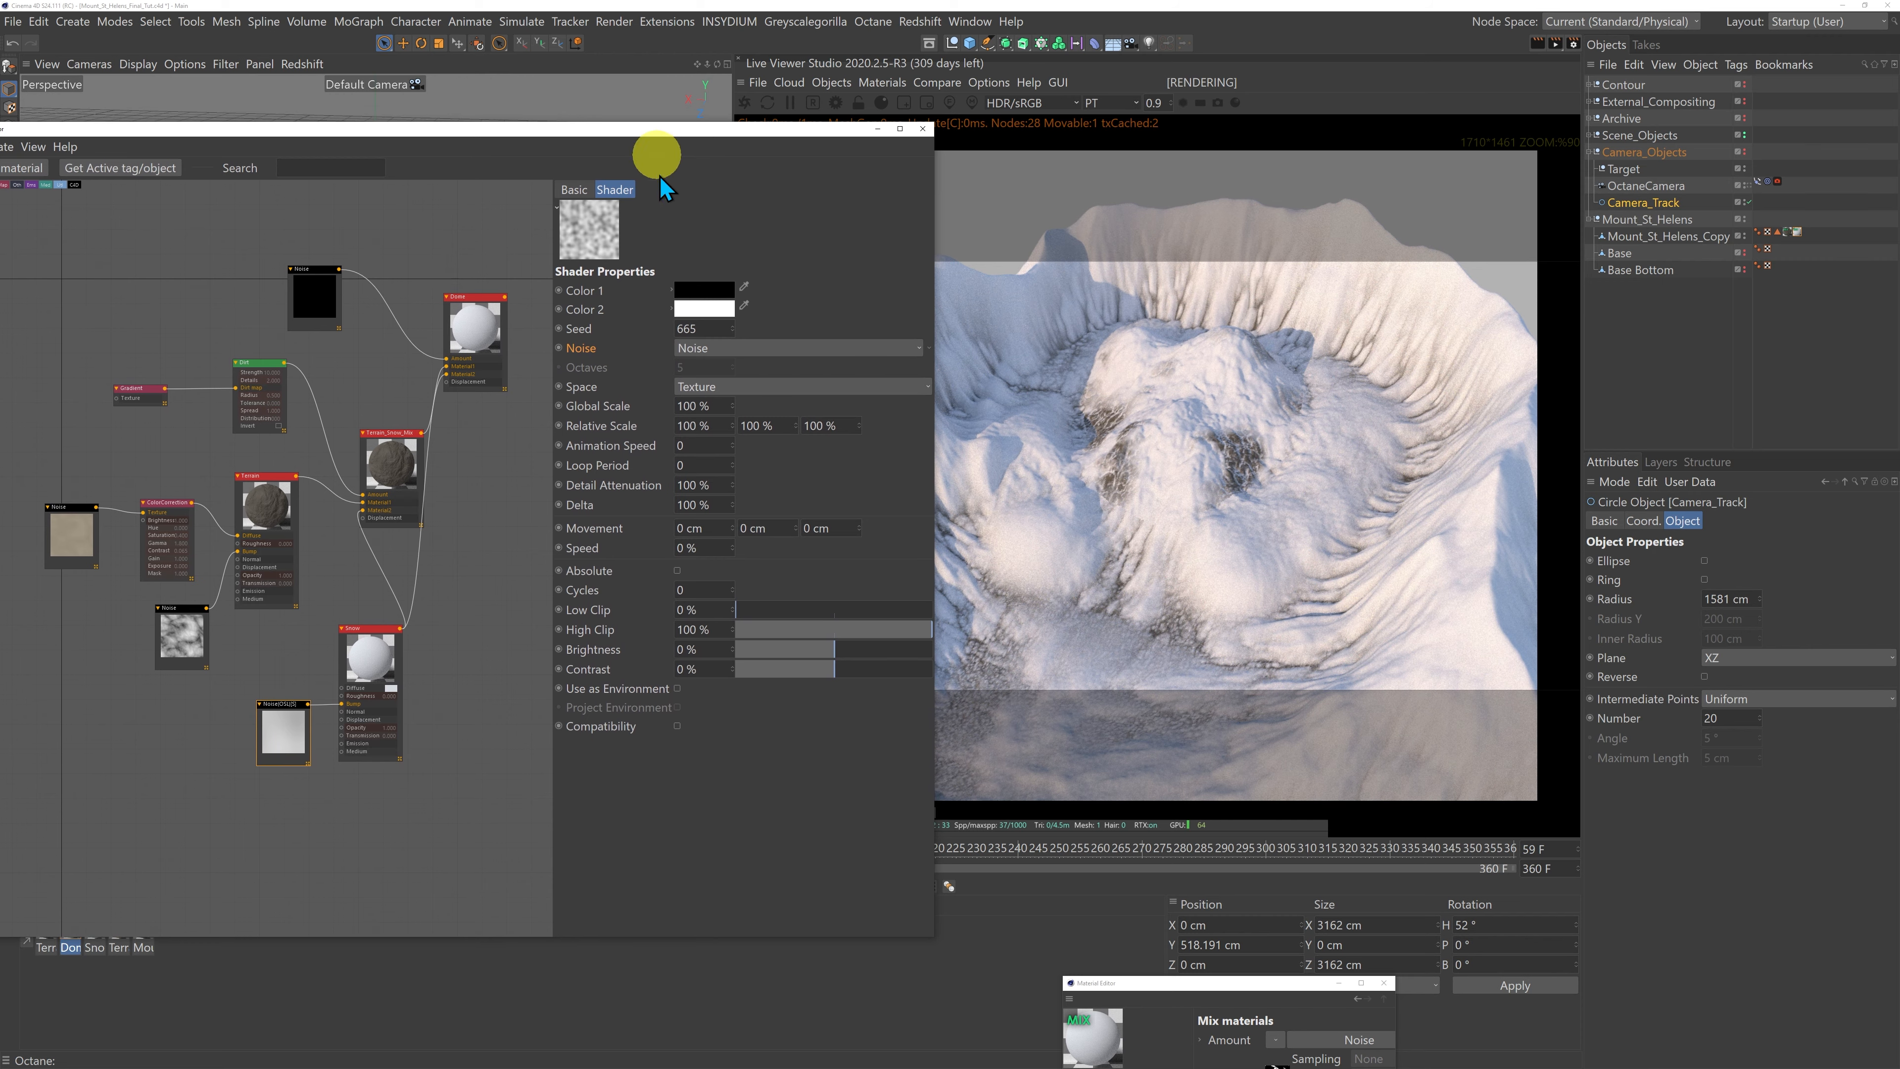
click(721, 348)
click(724, 427)
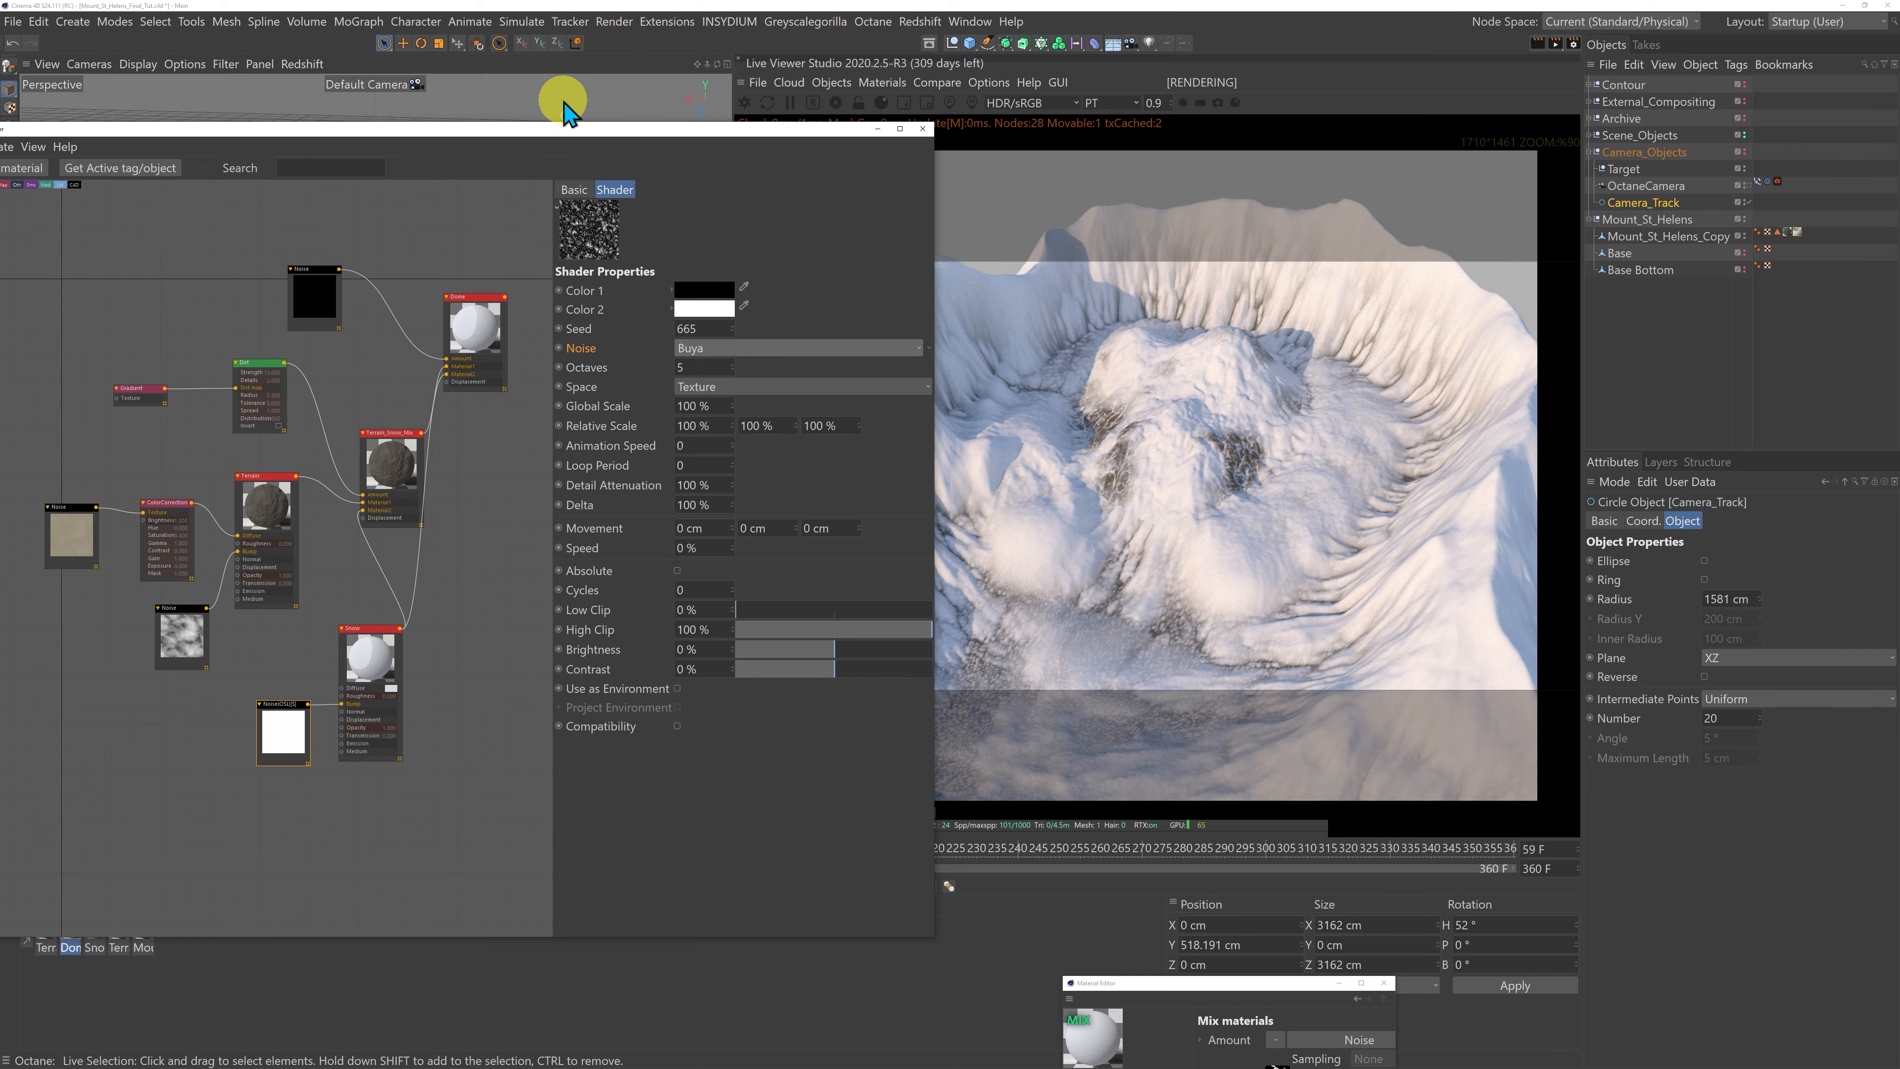
Step: Set the Snow bump noise's octaves to 15 and its global scale to 1 %
drag(567, 129, 581, 621)
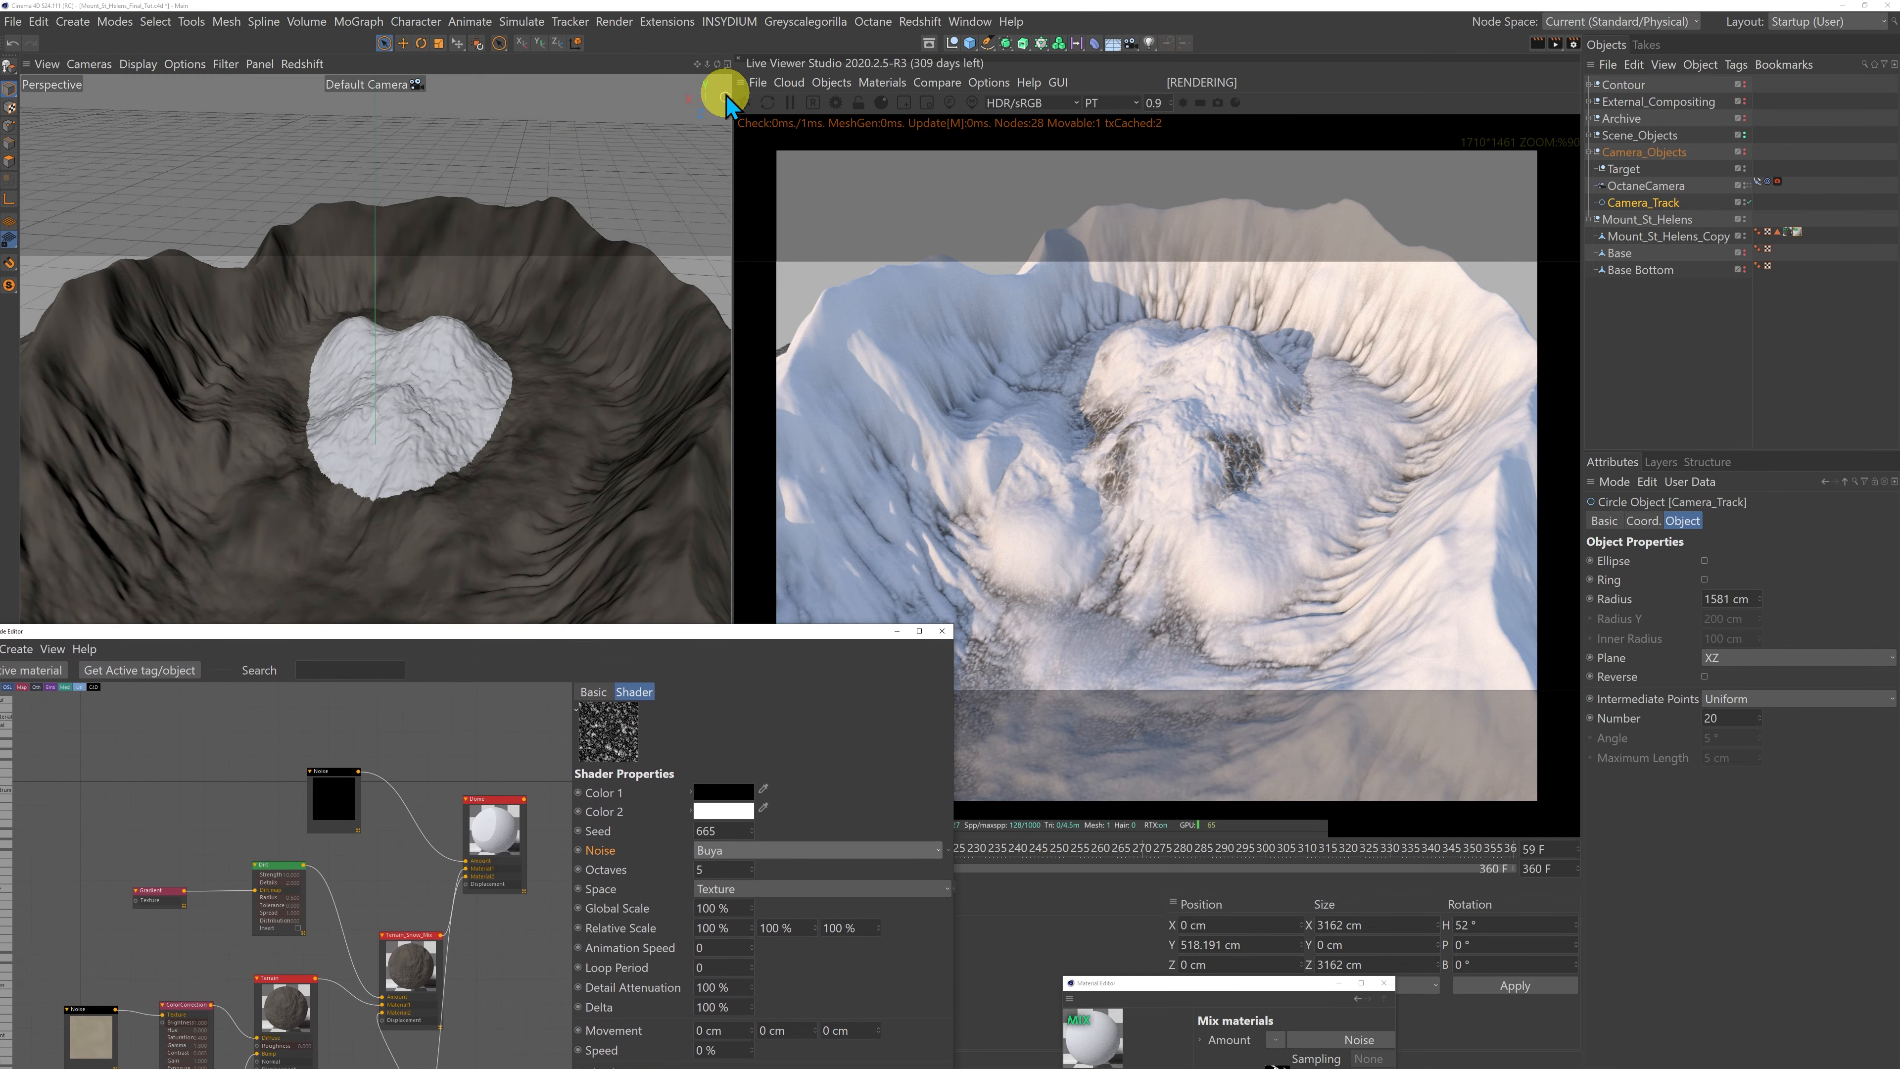
drag(718, 66, 730, 535)
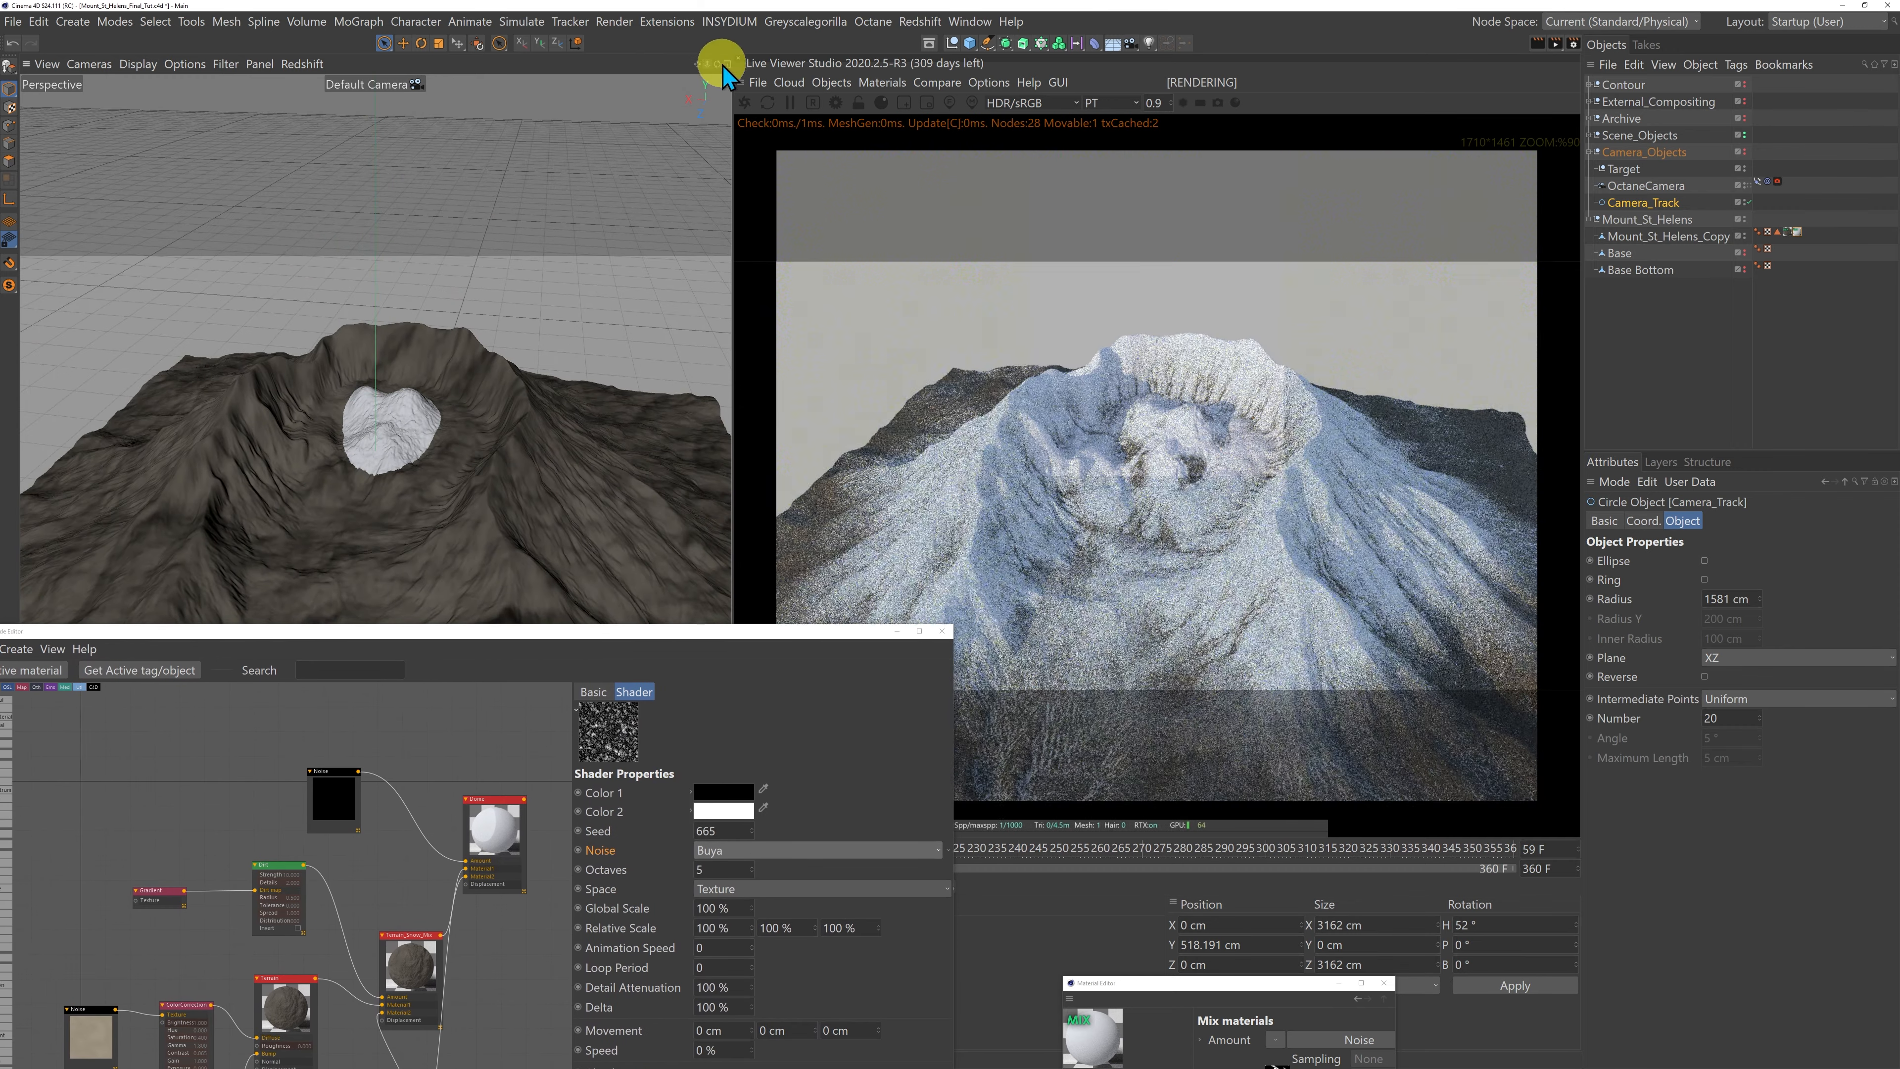
drag(717, 64, 678, 608)
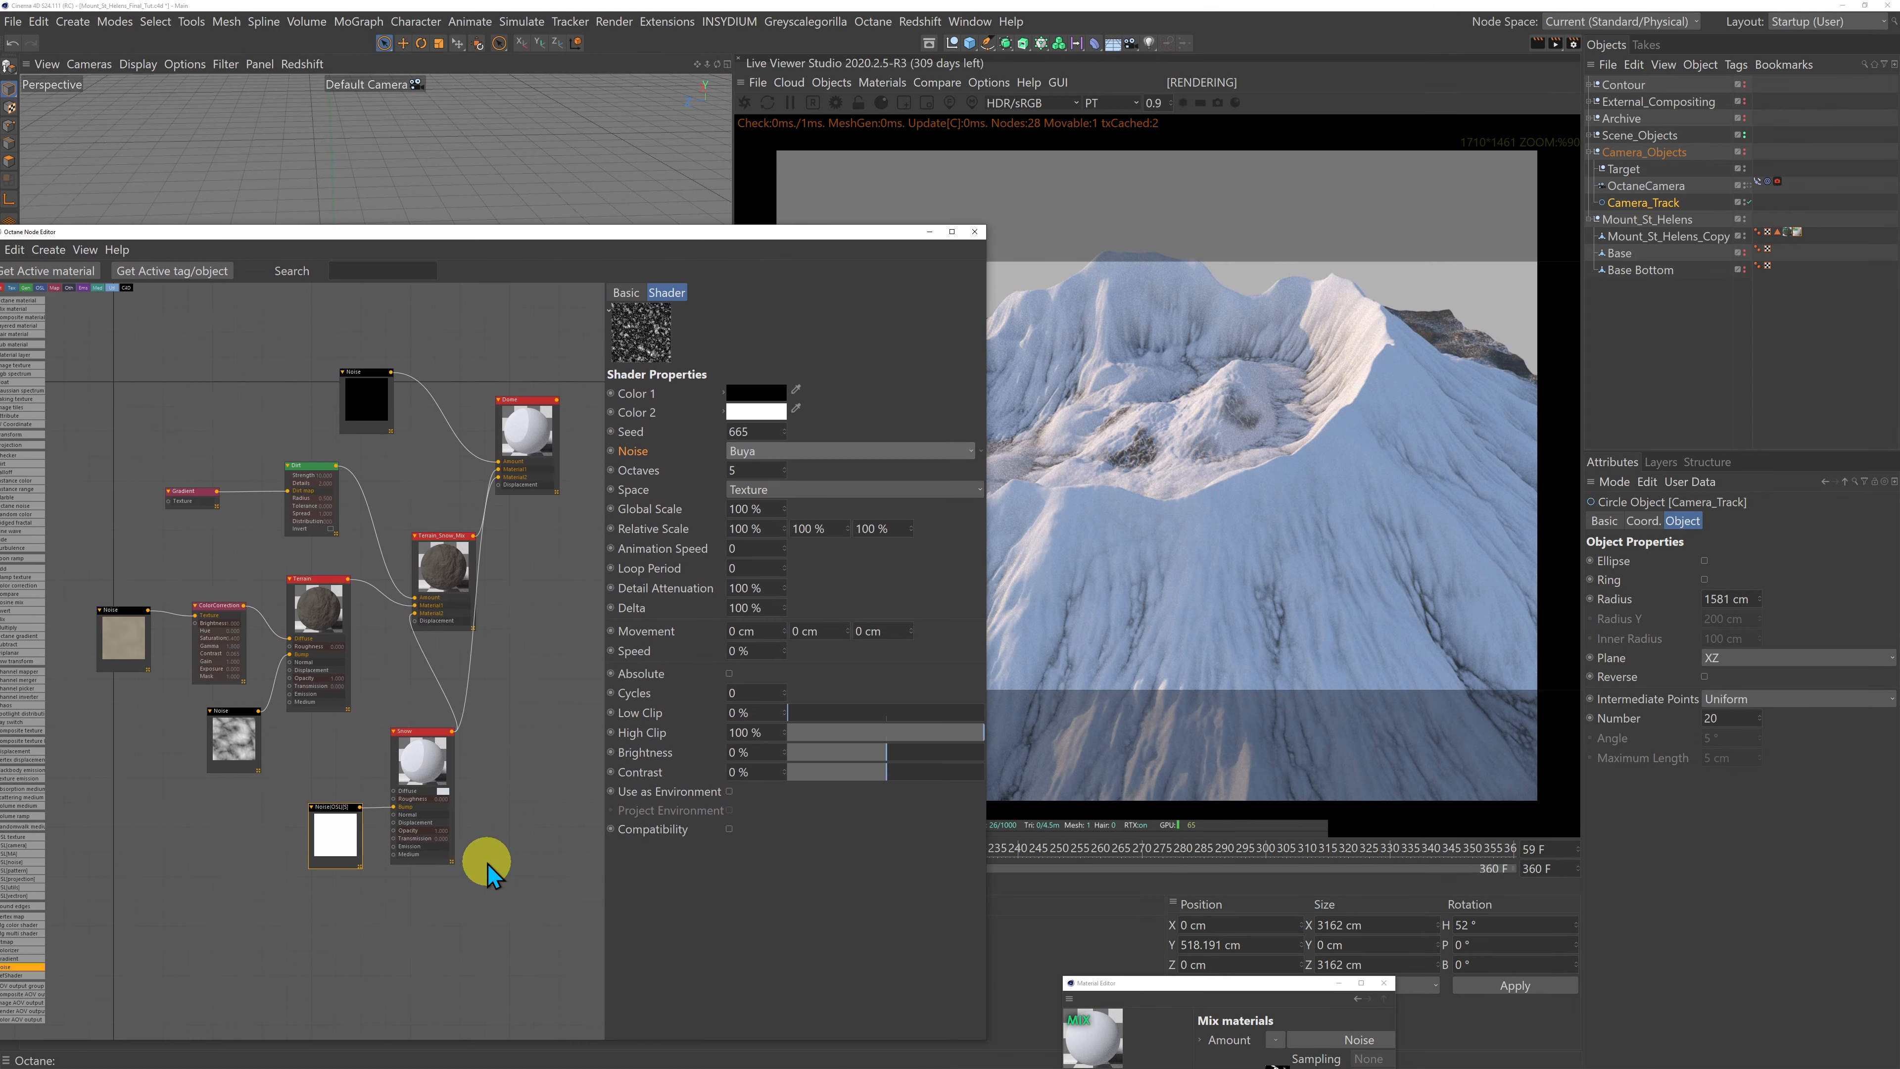
click(341, 838)
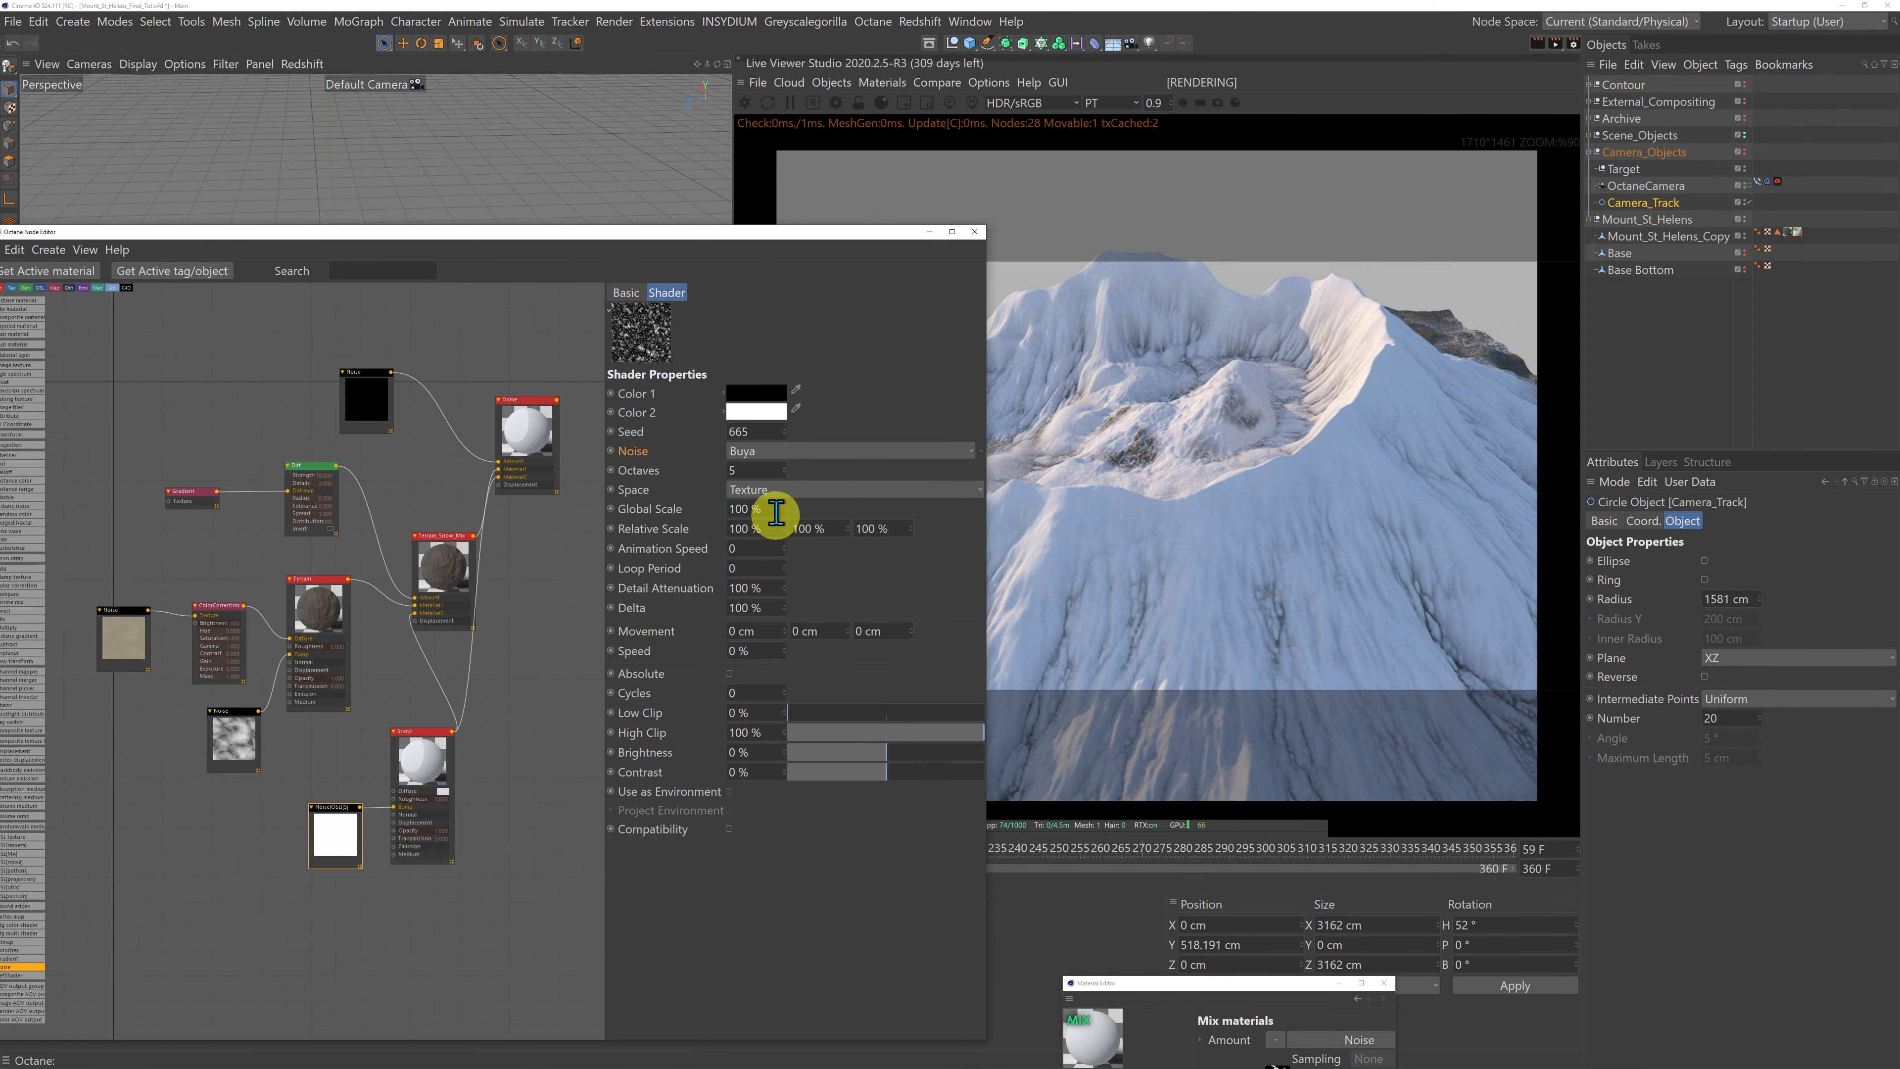
double_click(752, 470)
text(15)
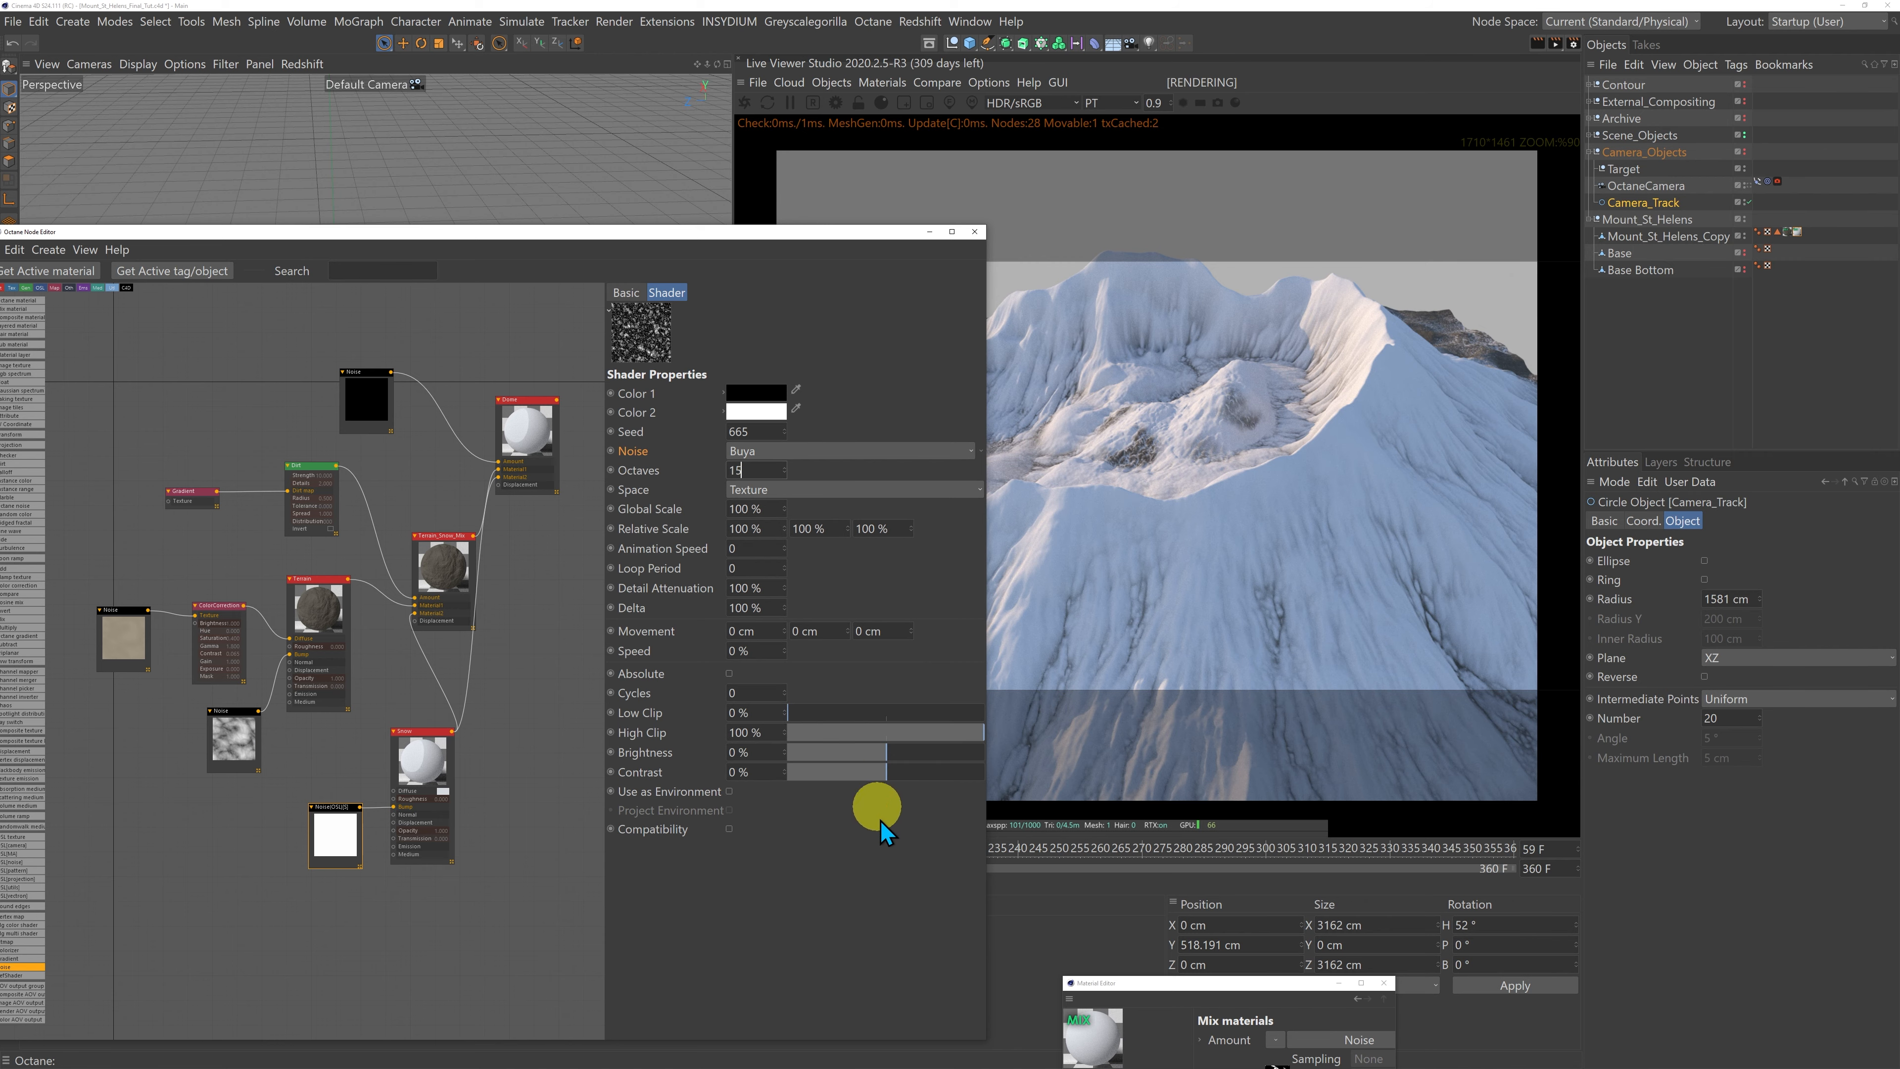
key(Return)
double_click(755, 509)
text(1)
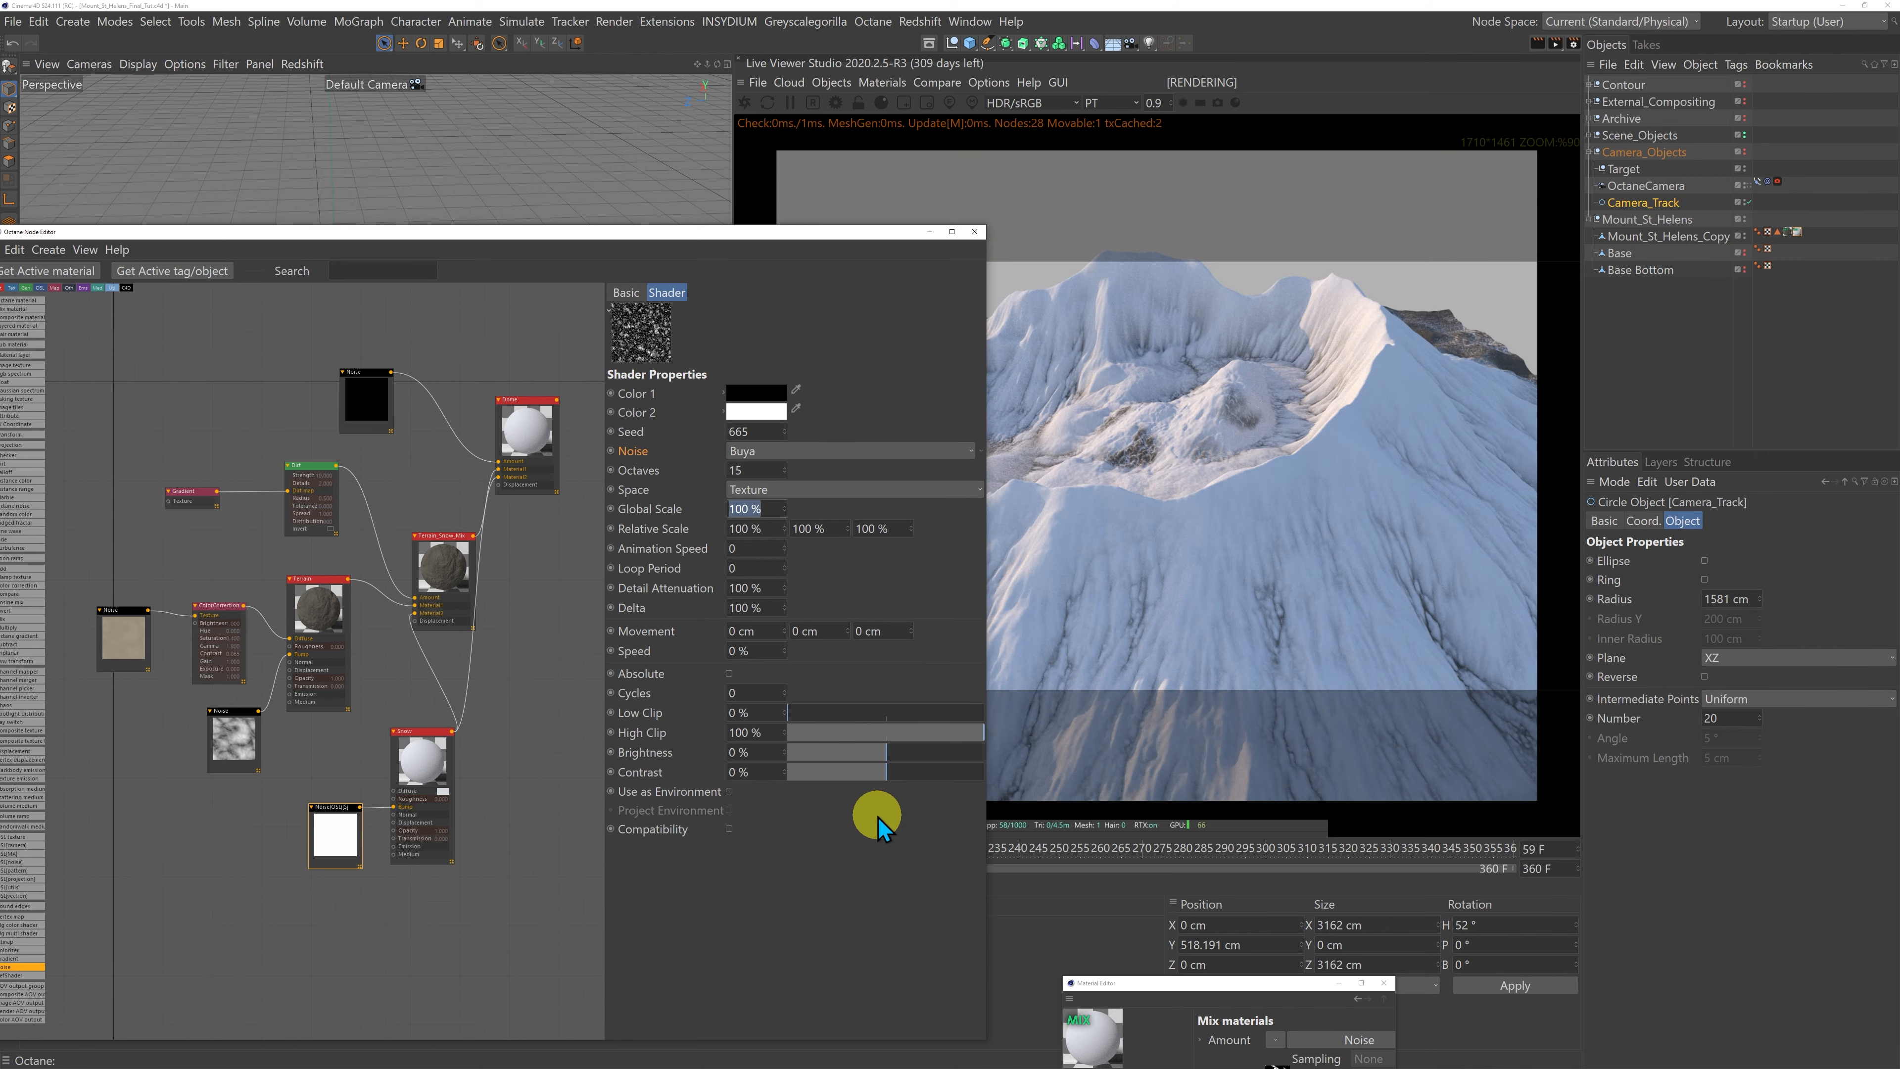
key(Return)
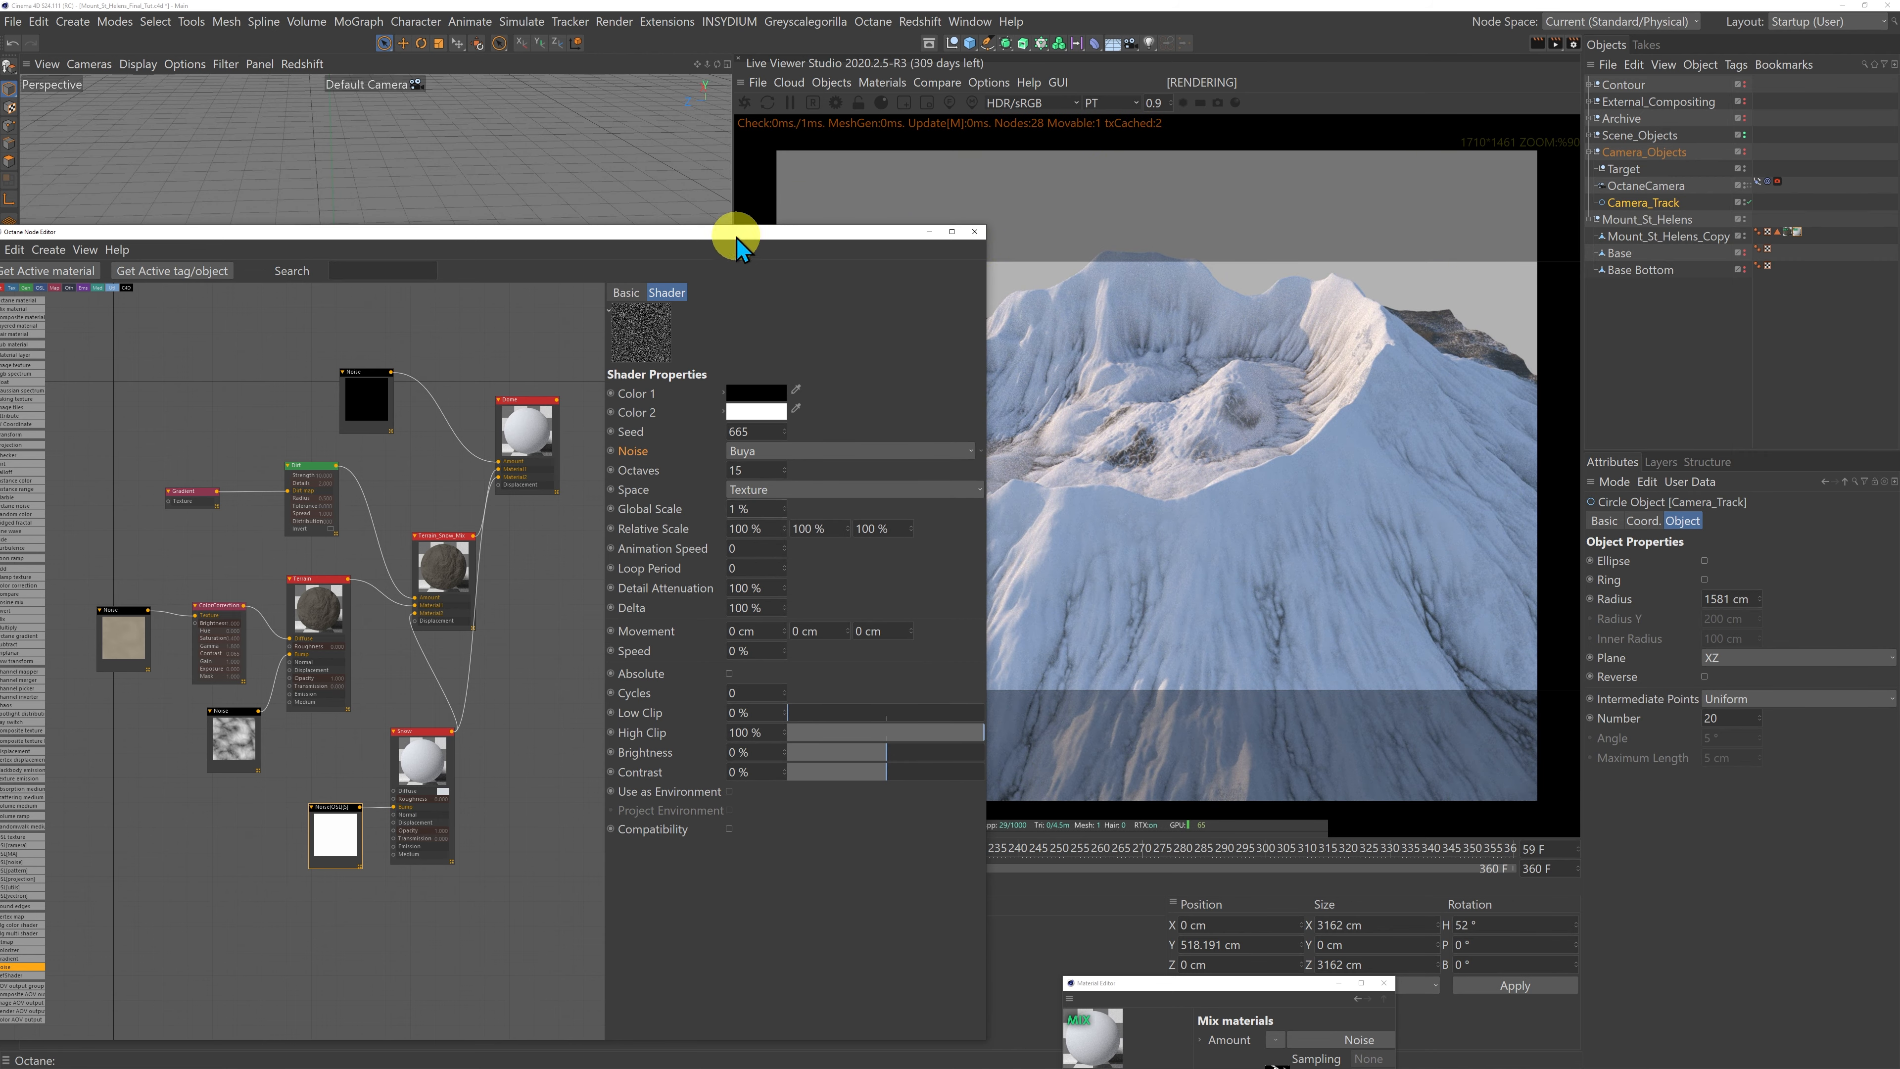
Step: Try a global scale of 0.01 % for the Snow bump noise, viewing the crater from above
drag(741, 234, 517, 251)
drag(716, 64, 732, 534)
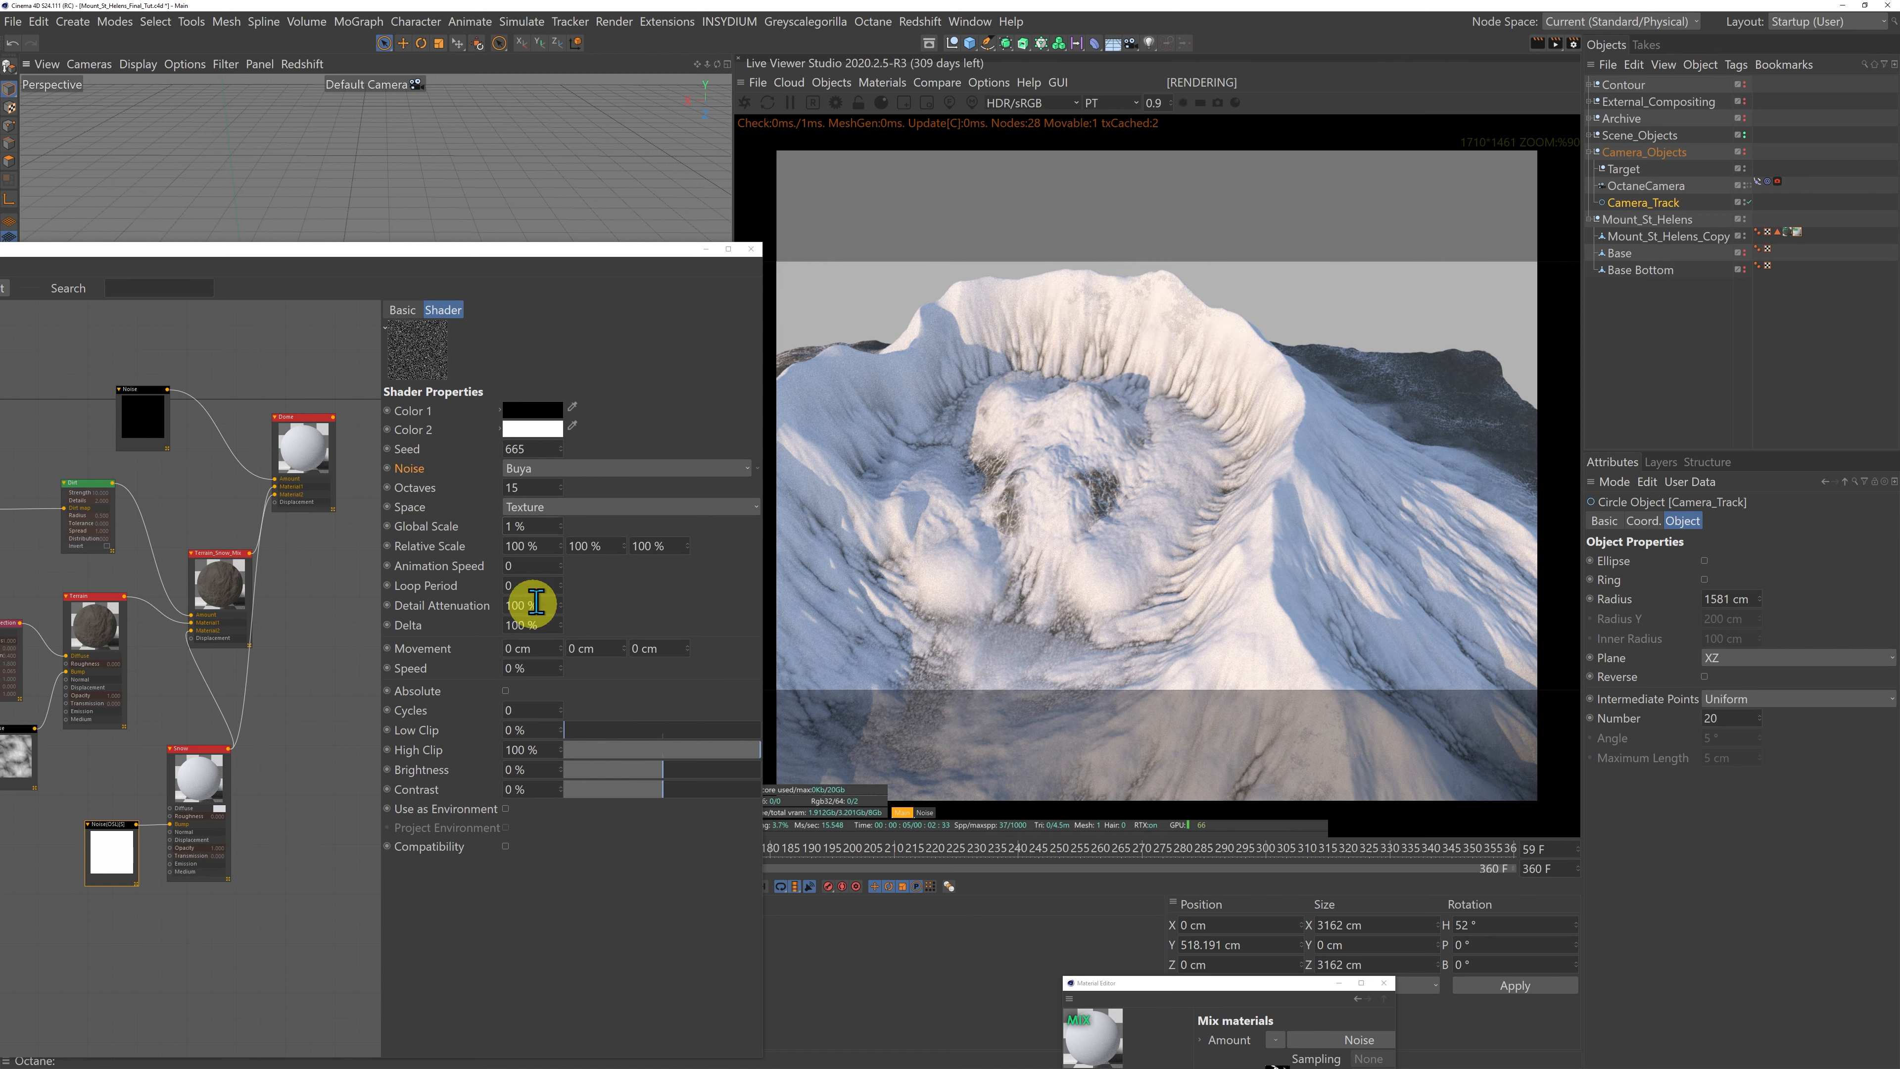
double_click(537, 526)
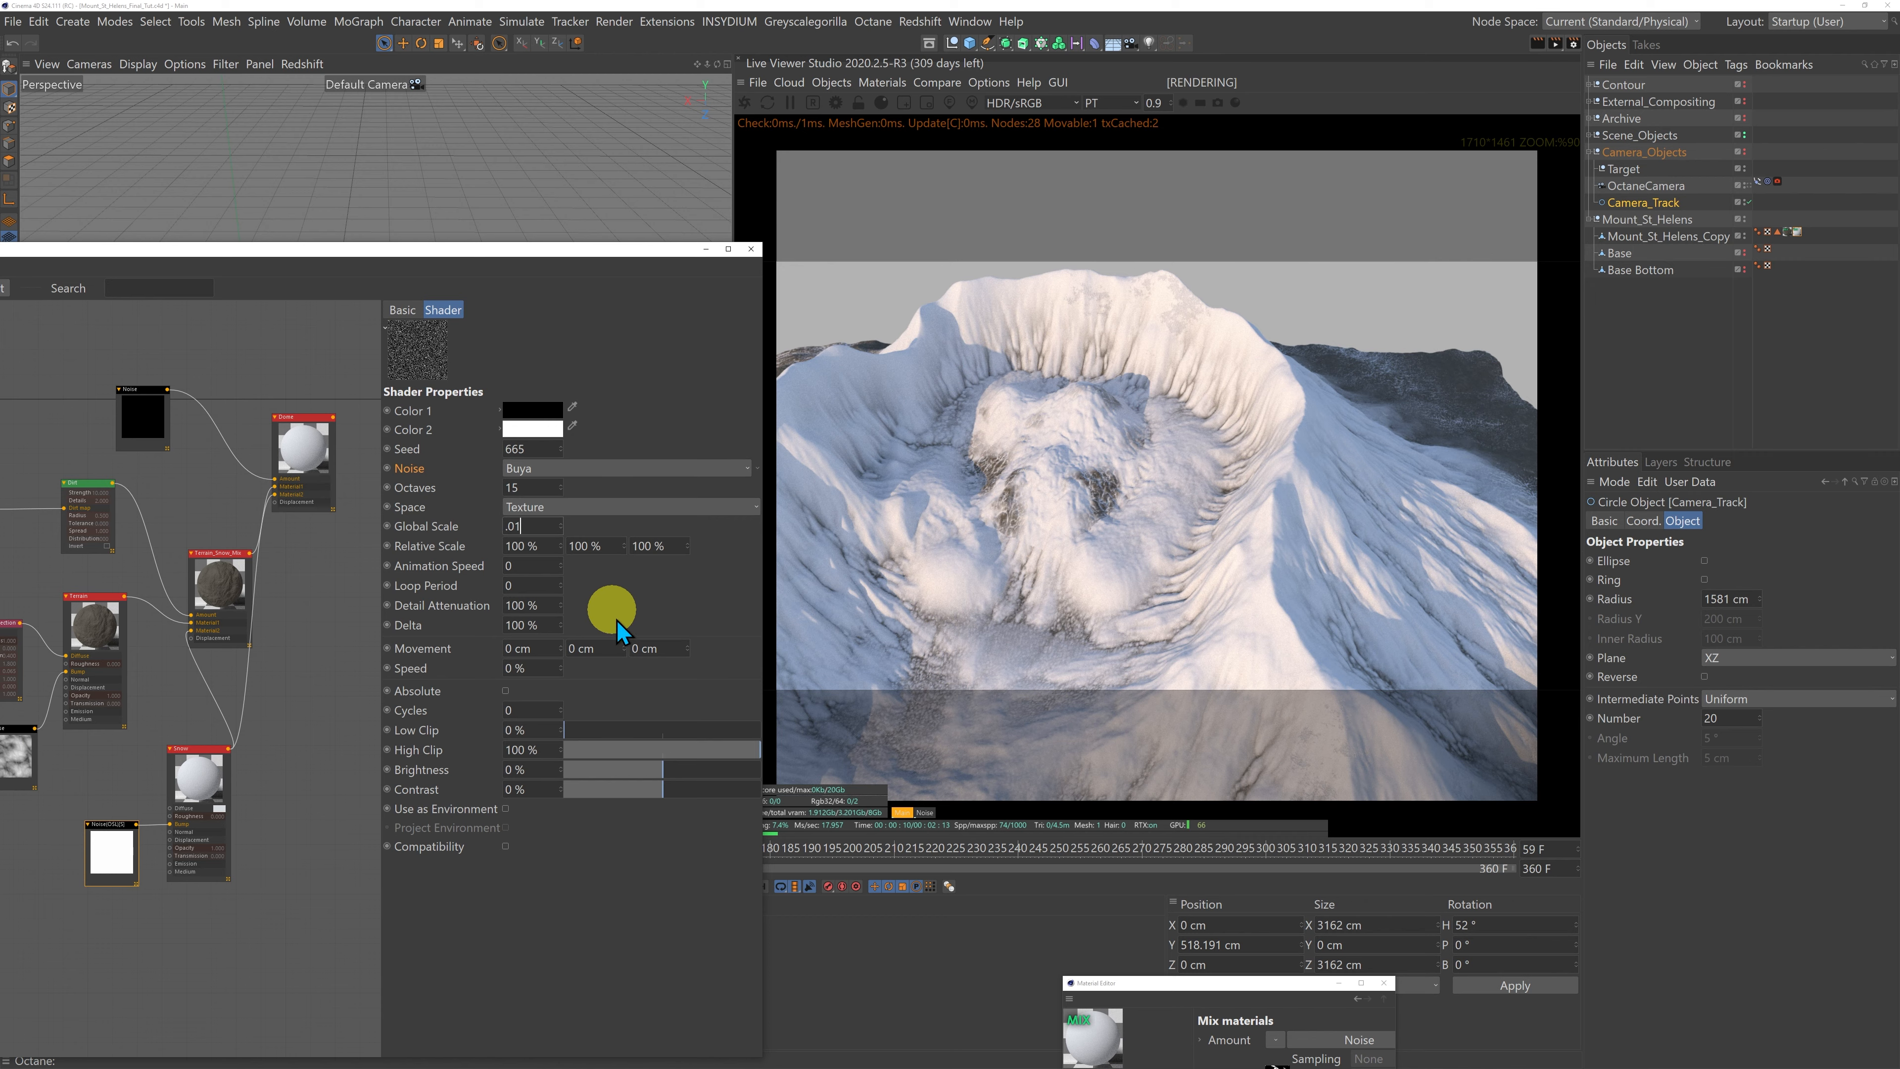
key(Return)
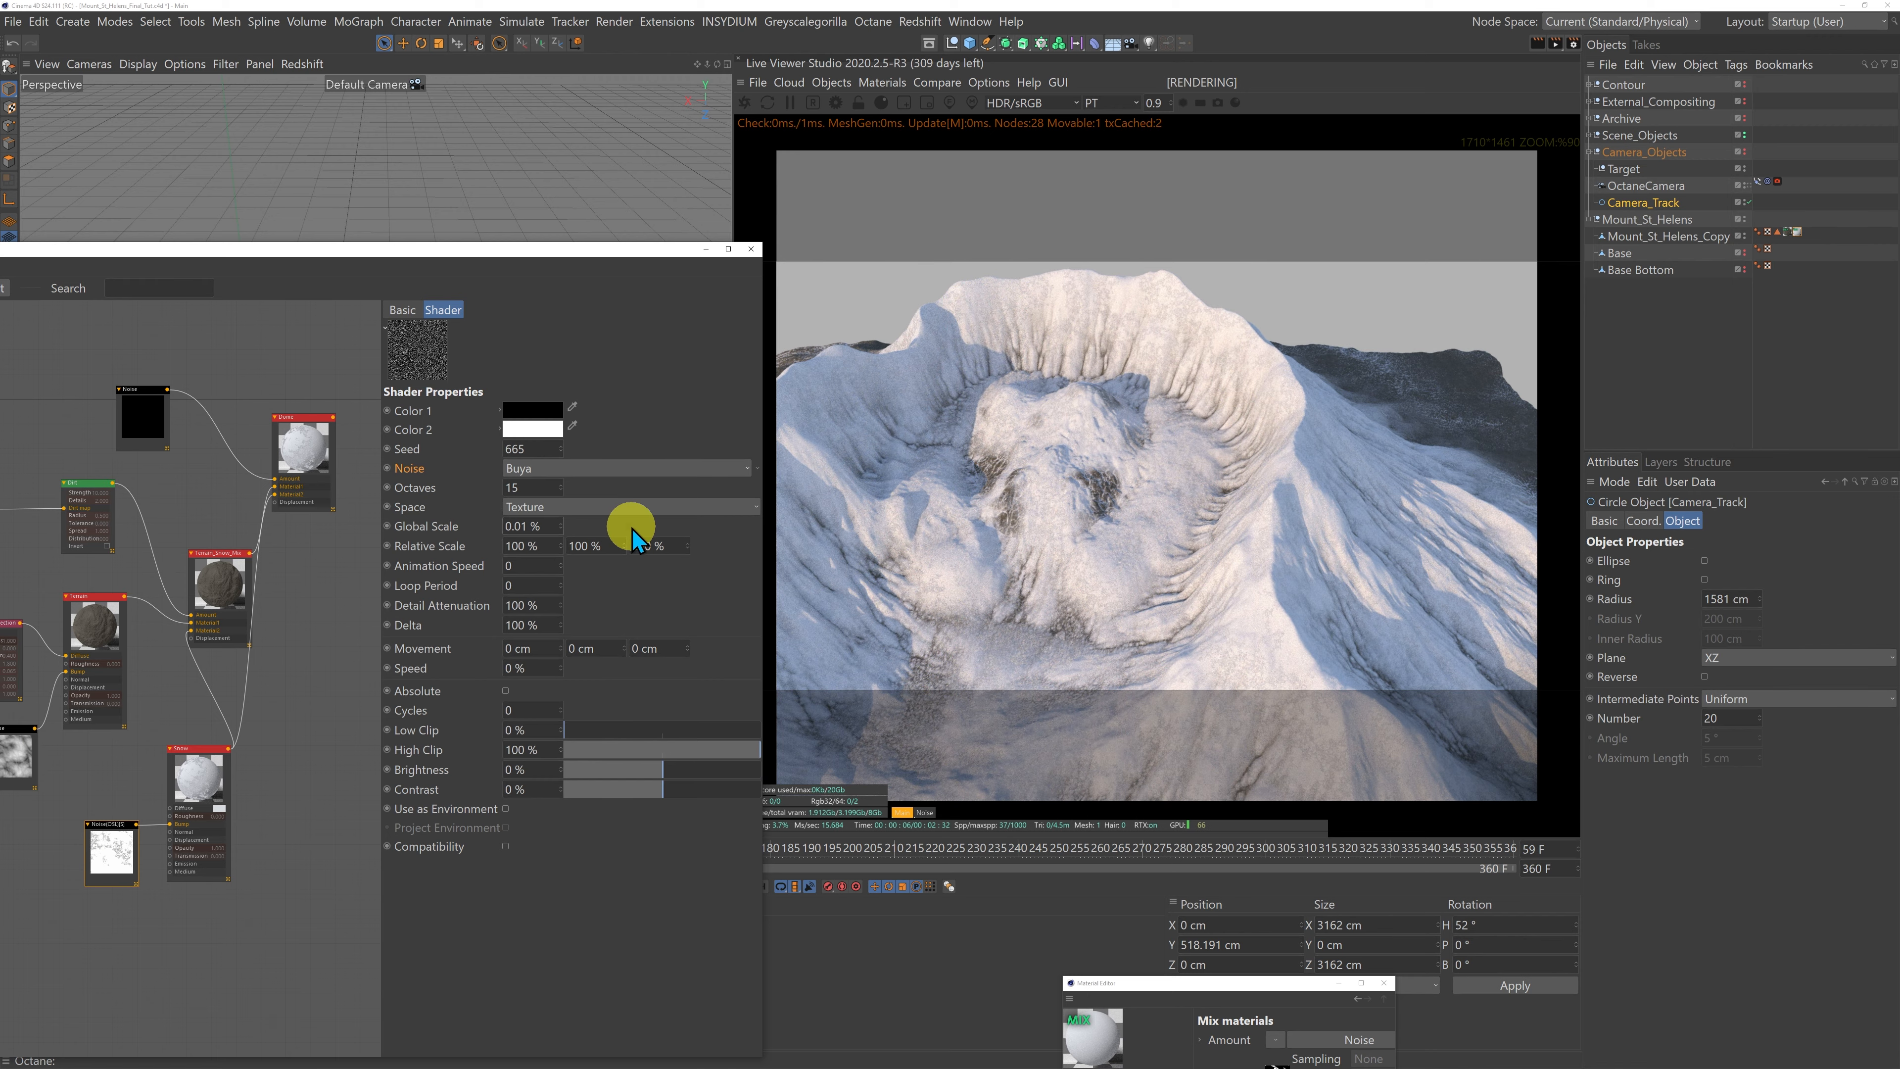
Step: Set the Snow bump noise's global scale to 0.005 %
double_click(531, 526)
text(.005)
key(Return)
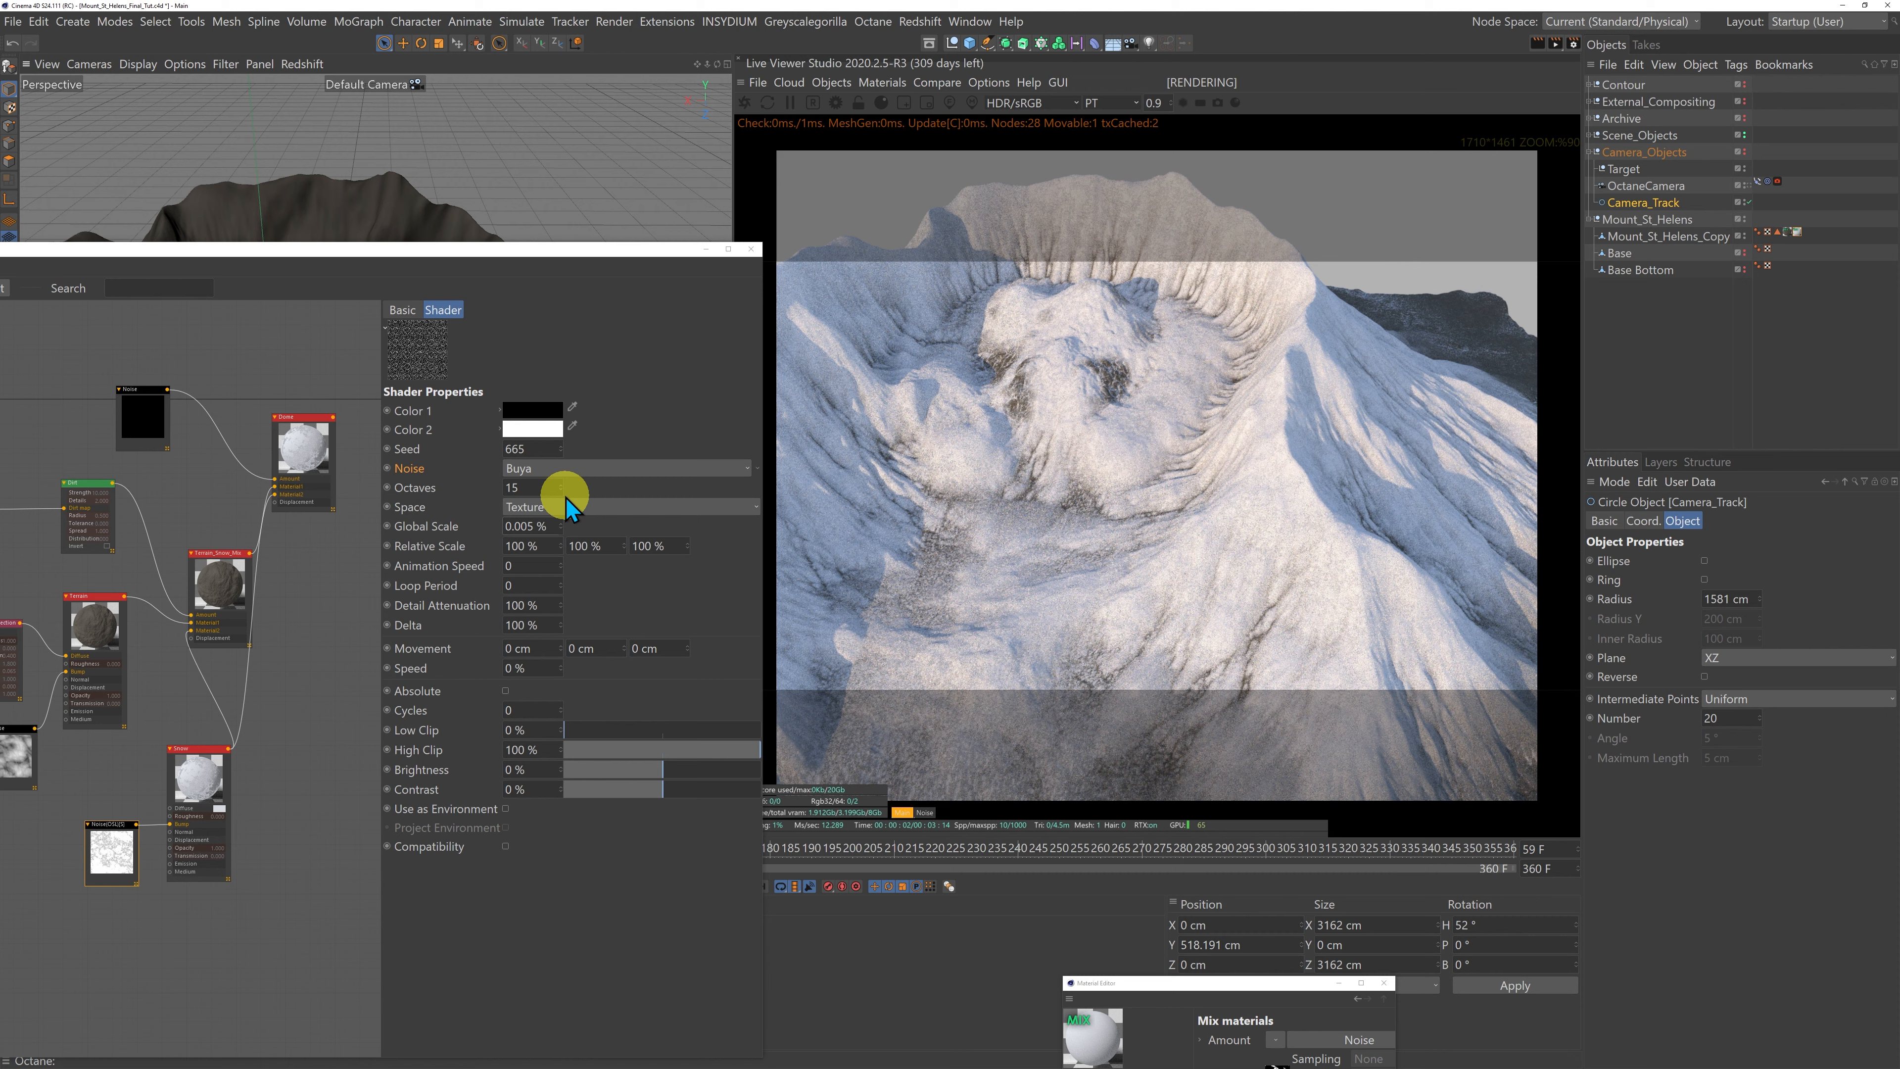
Step: Set the Snow bump noise's global scale to 0.001 %
click(540, 528)
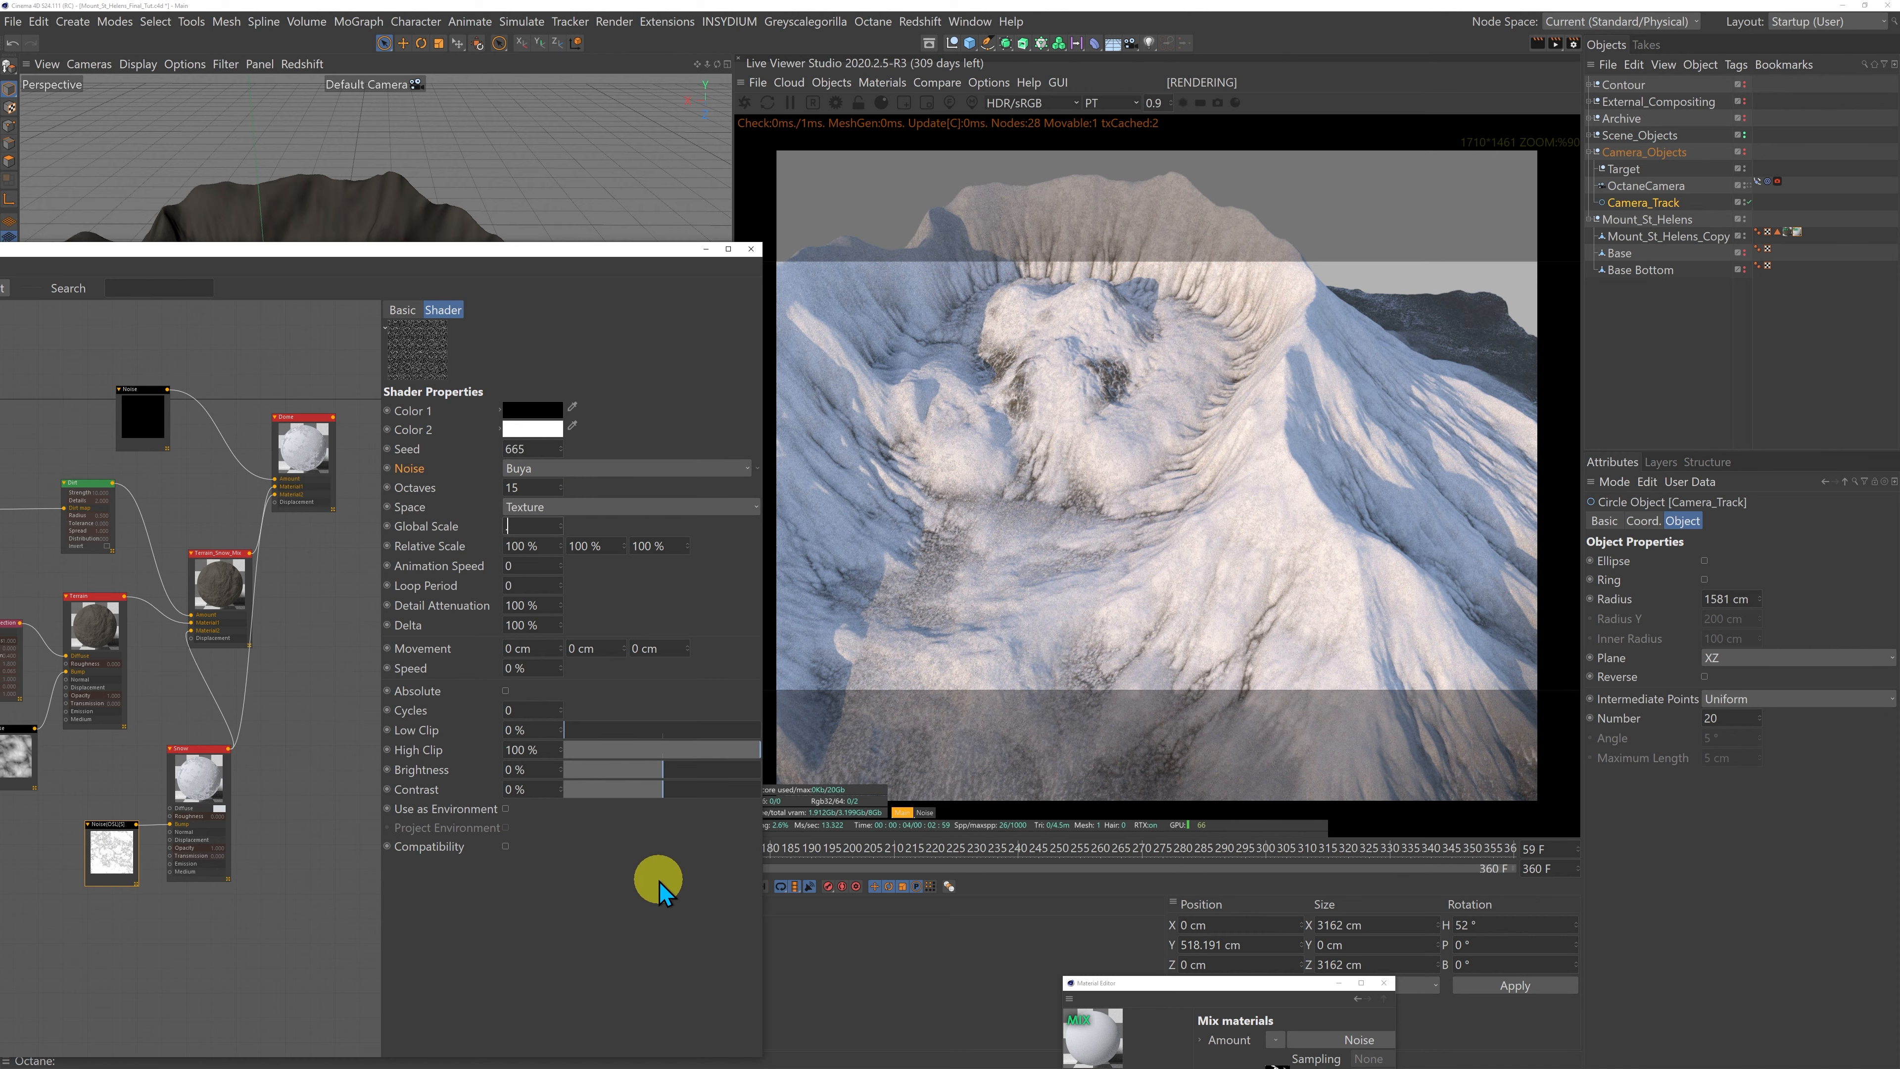
text(.001)
key(Return)
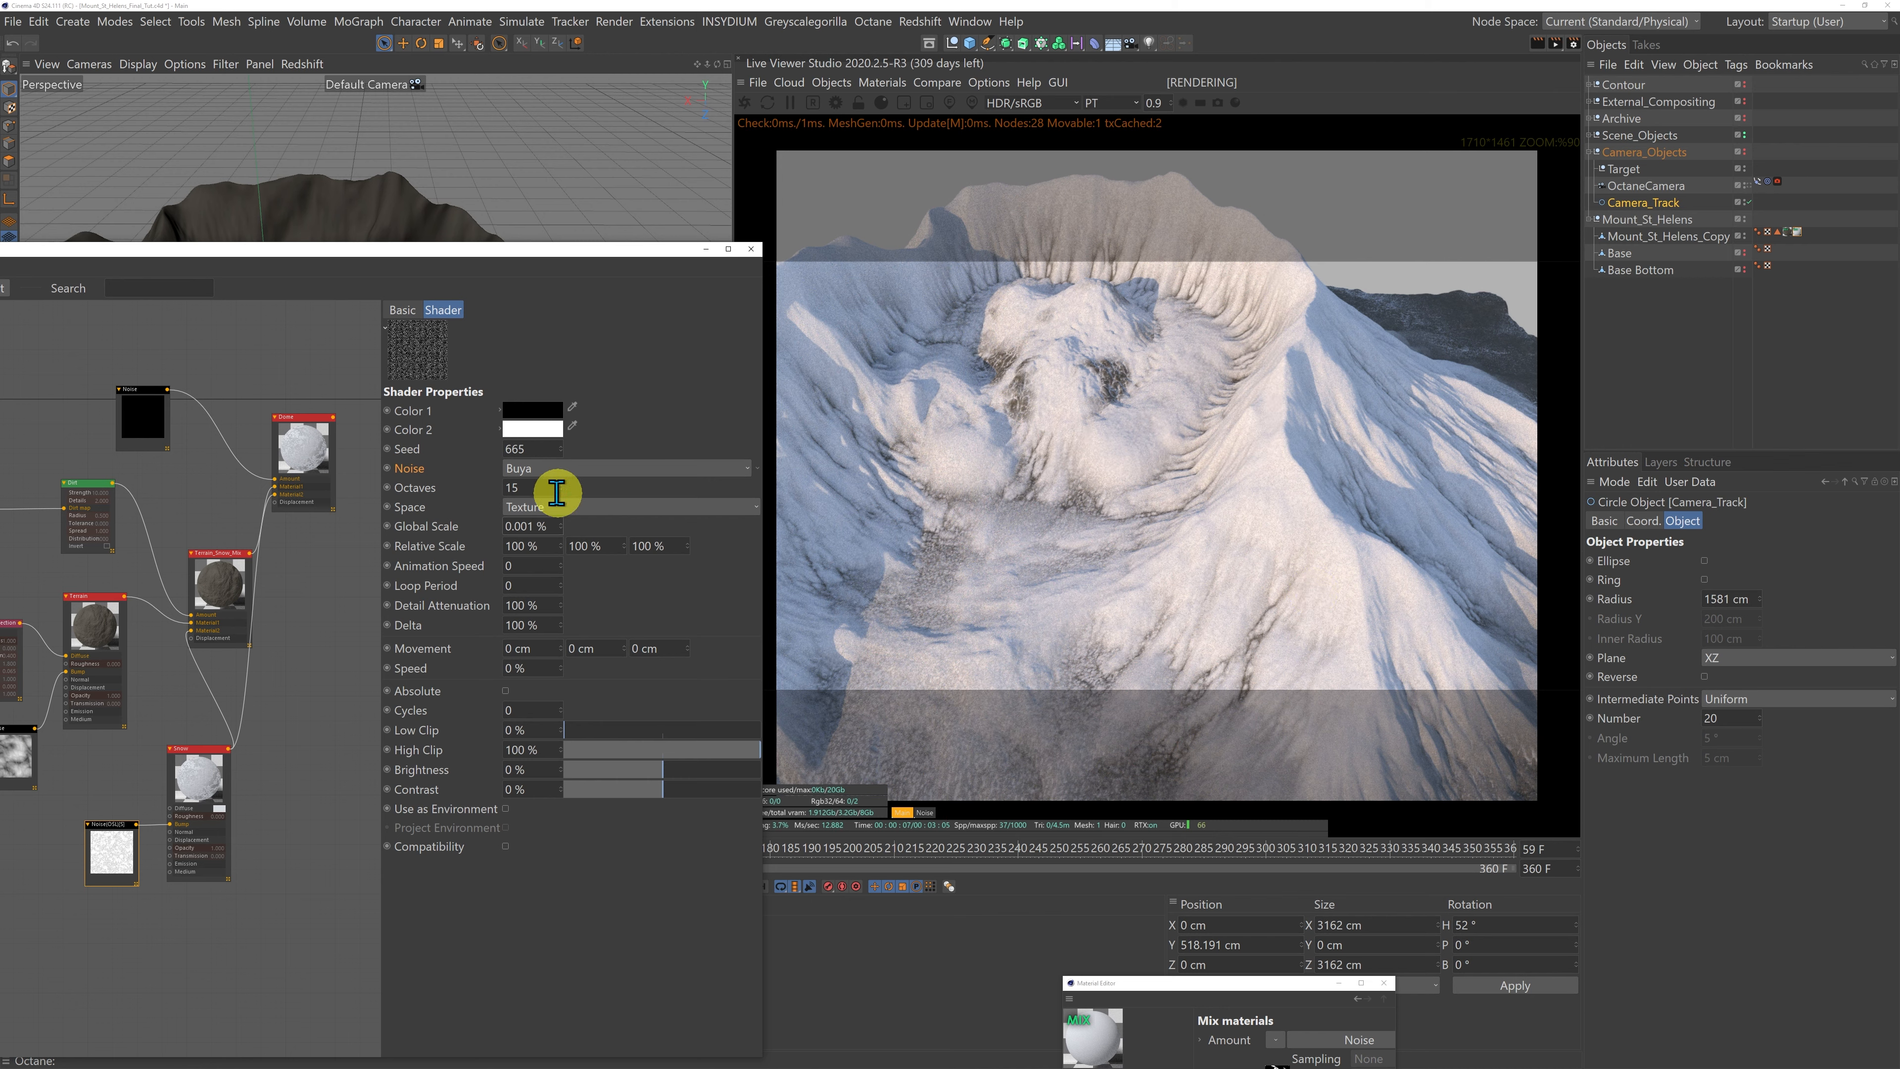
Step: Invert the Snow bump noise's colors by making Color 2 black and Color 1 white
click(548, 430)
drag(524, 457, 491, 454)
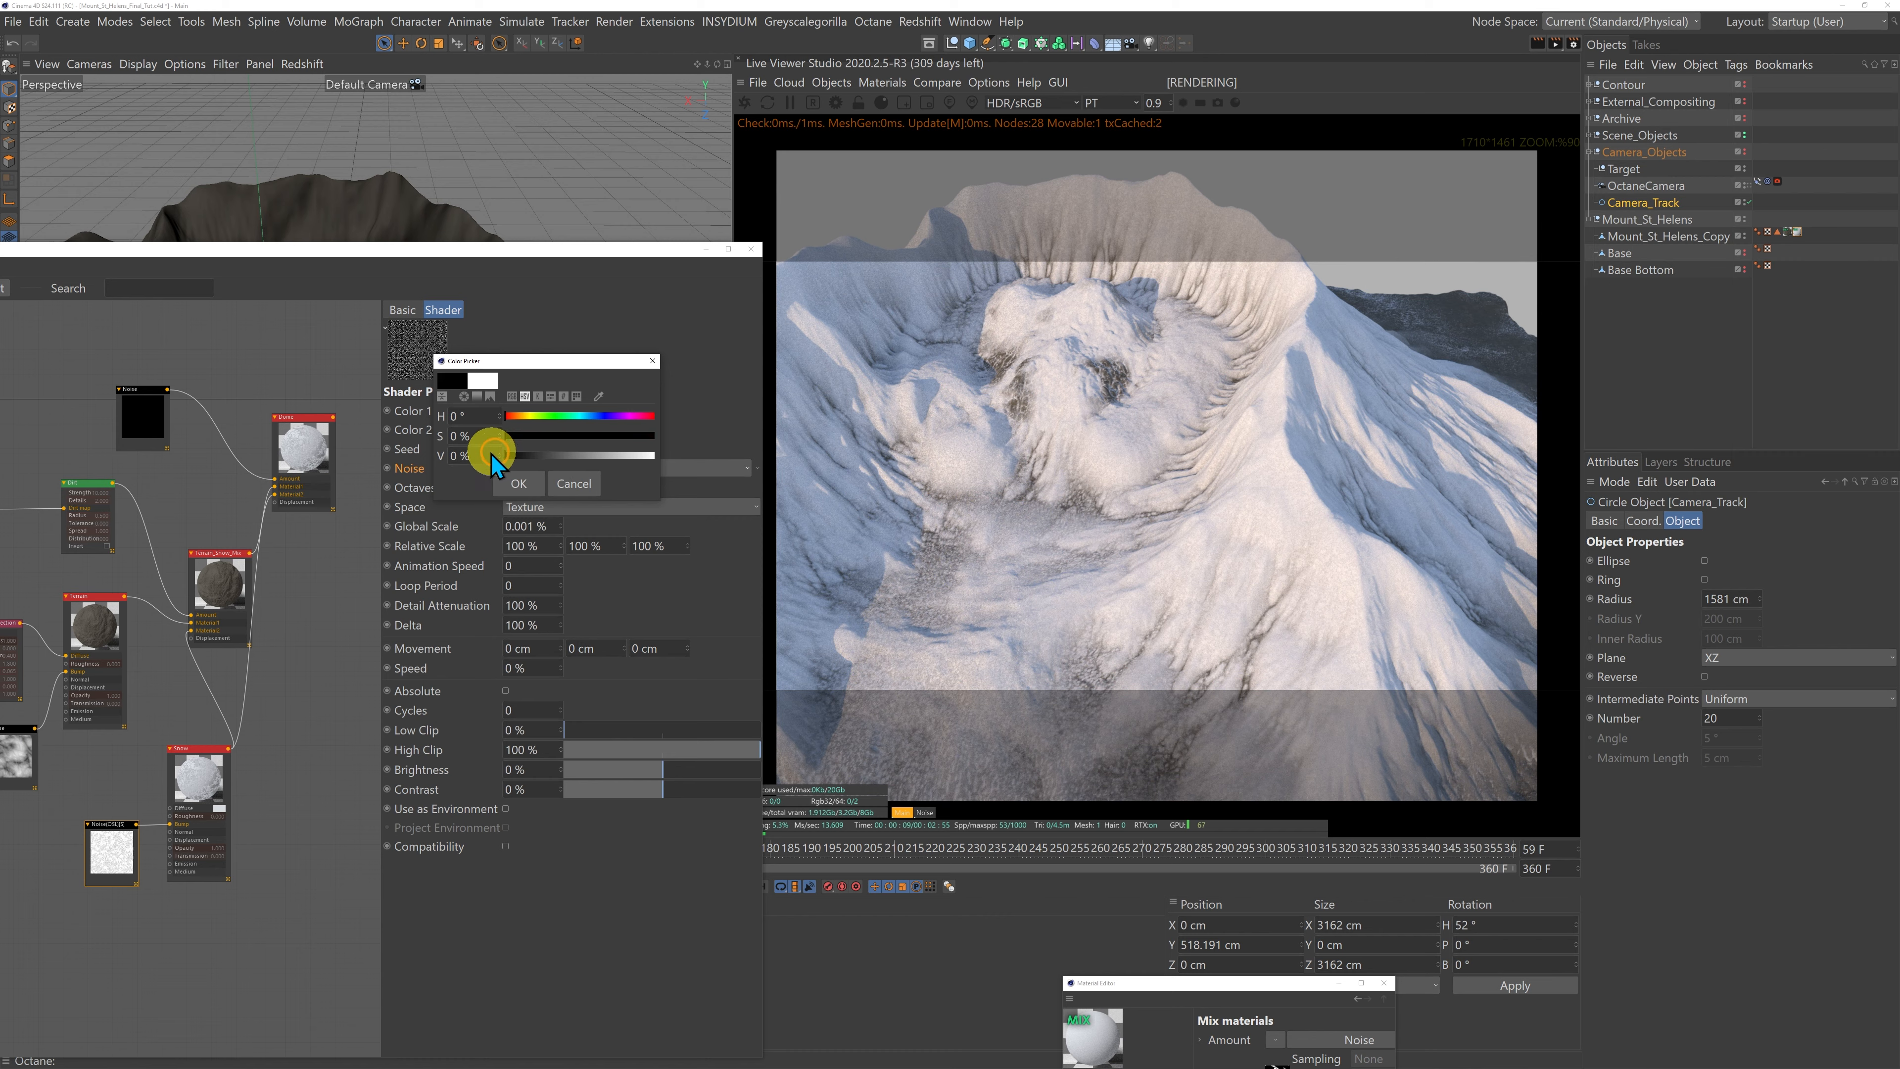
click(518, 483)
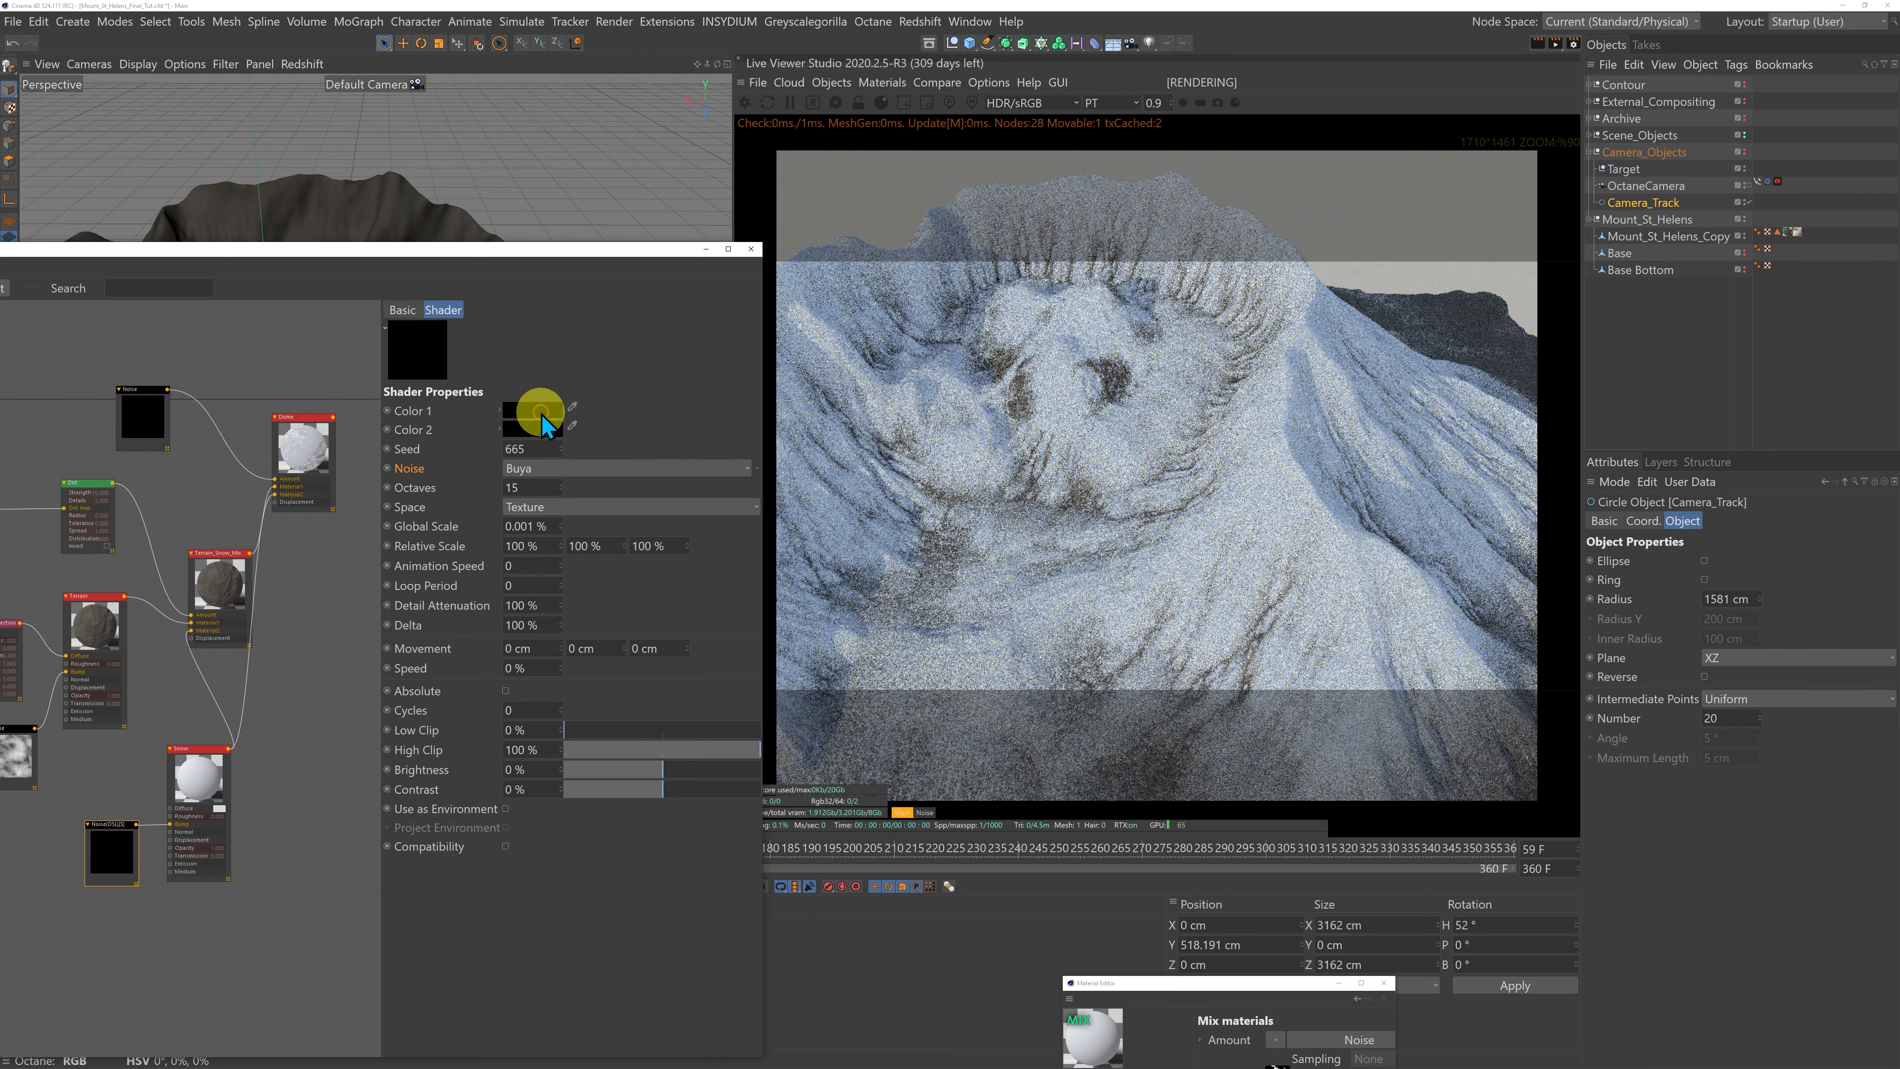
click(546, 421)
drag(503, 440, 651, 438)
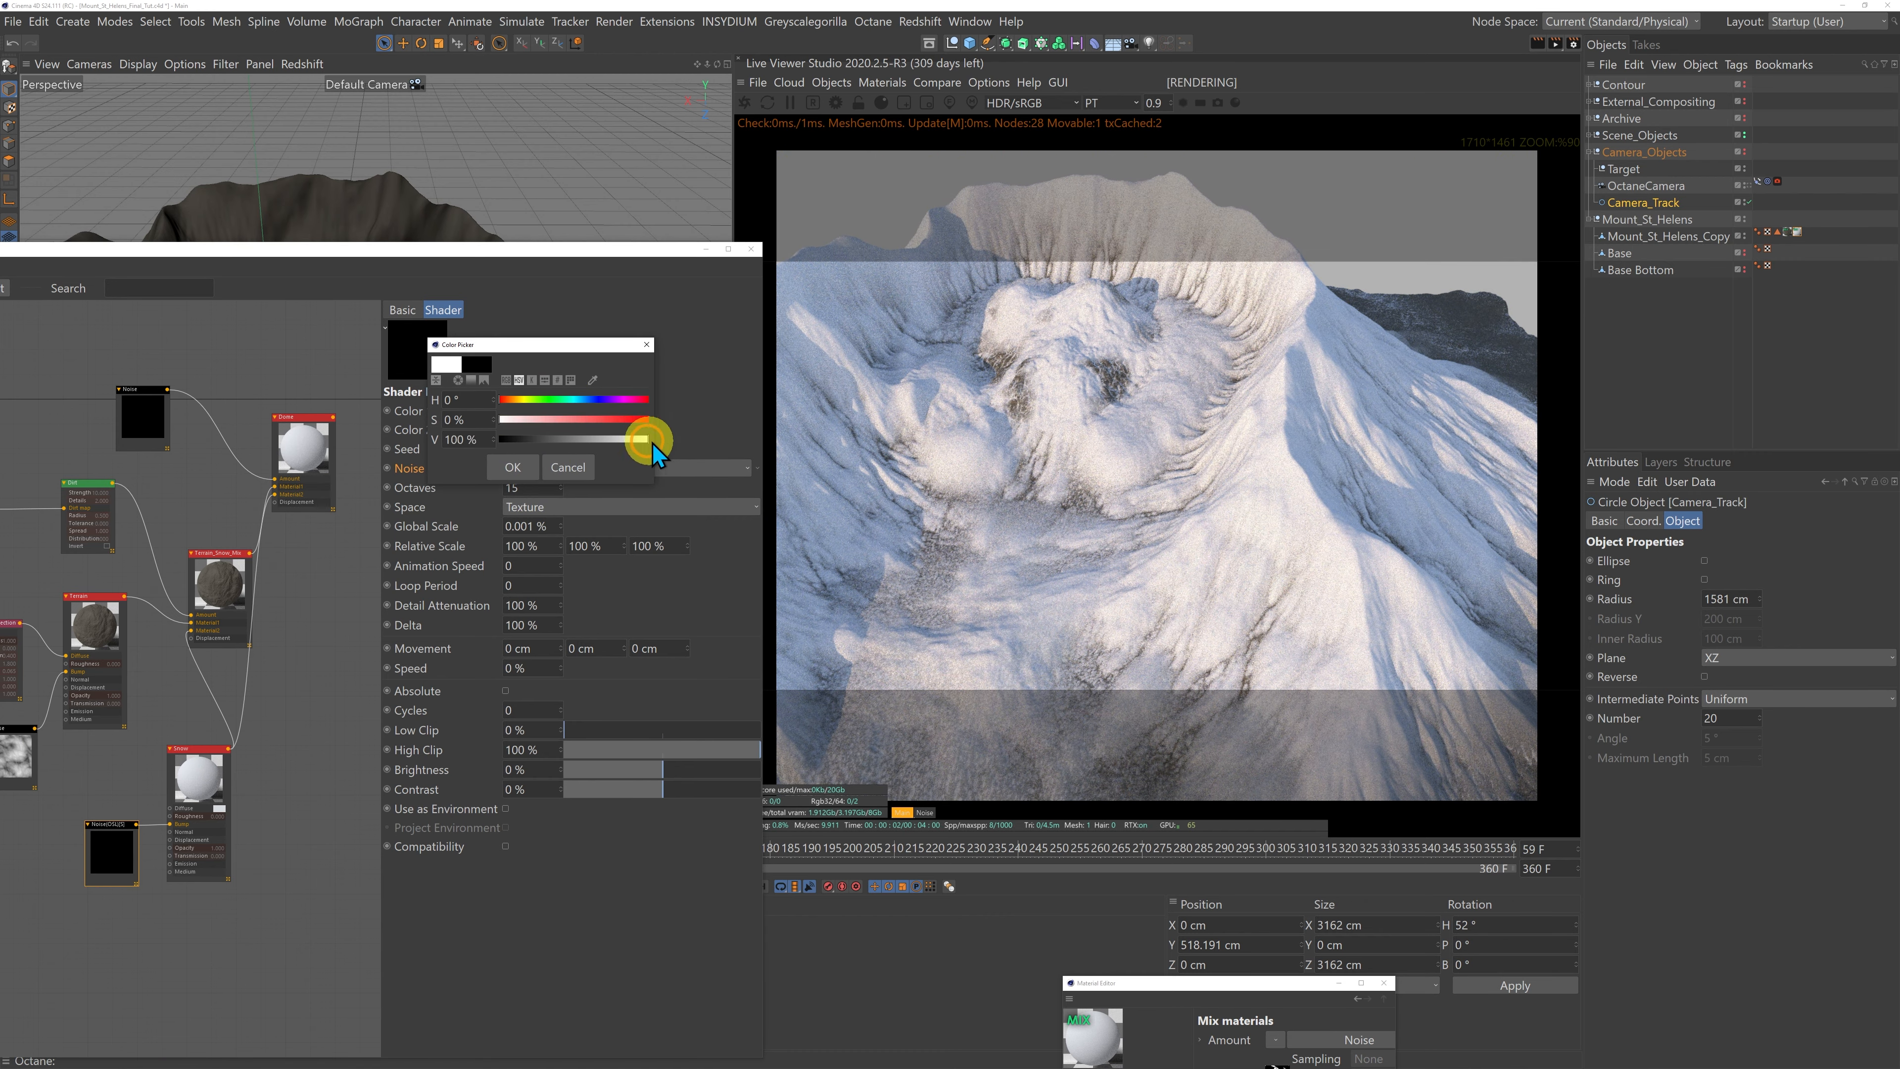
click(513, 467)
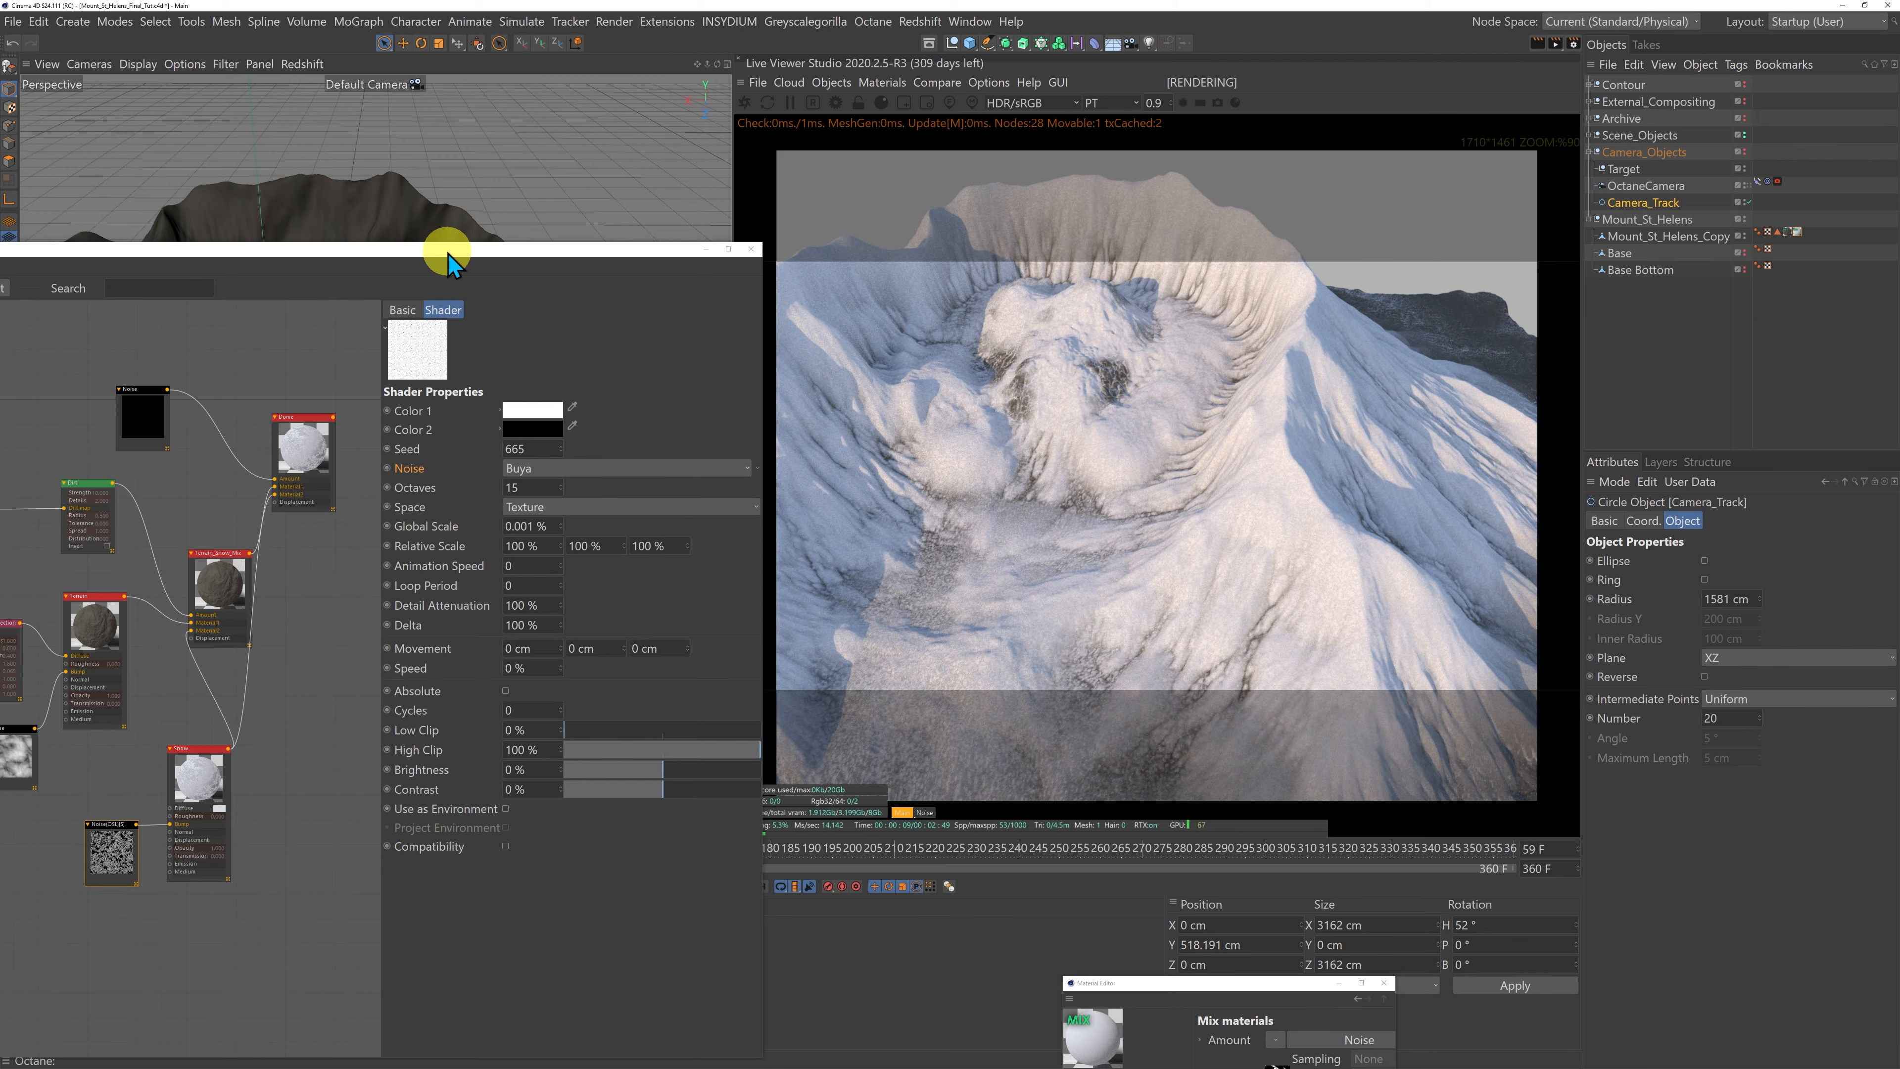
Step: Compare the snow up close with and without the bump noise by disconnecting it from the Snow material's Bump input and reconnecting it
drag(449, 249, 459, 716)
scroll(471, 516, up, 5)
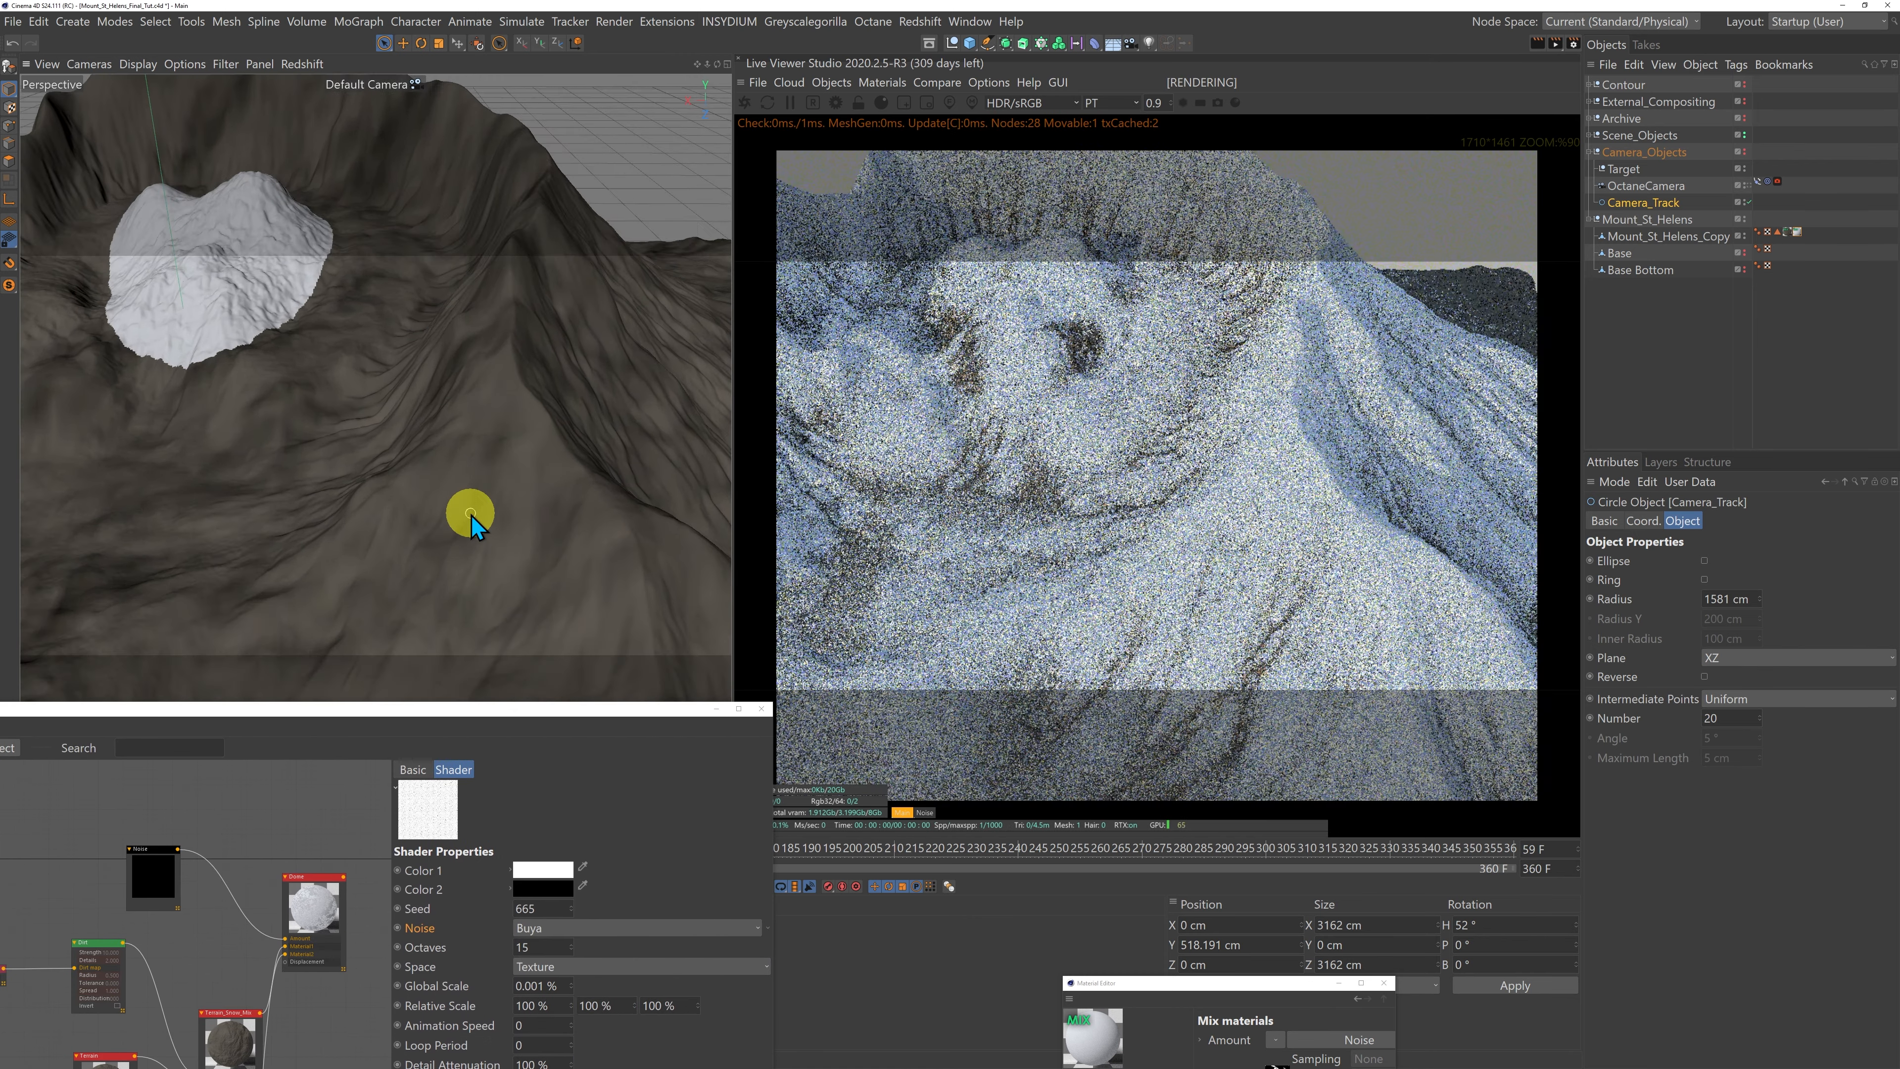
scroll(471, 515, up, 3)
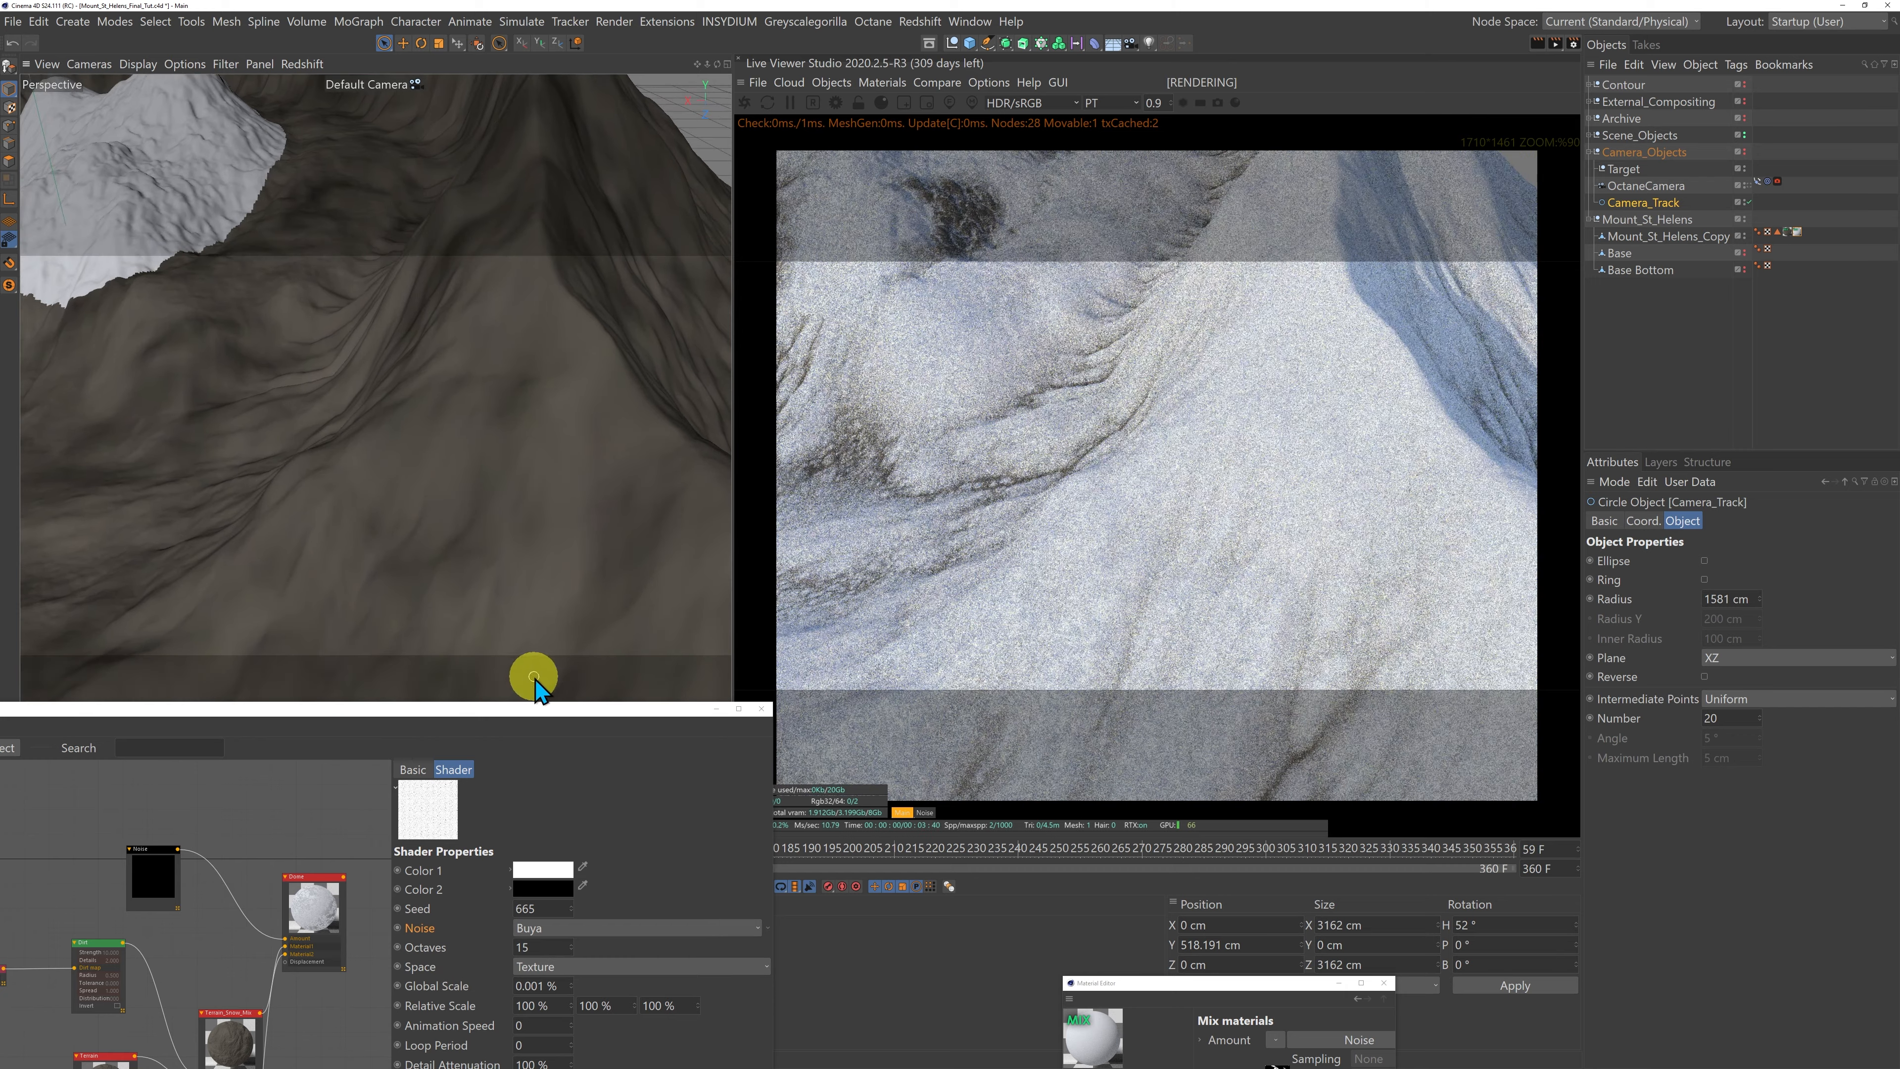
drag(549, 701, 692, 105)
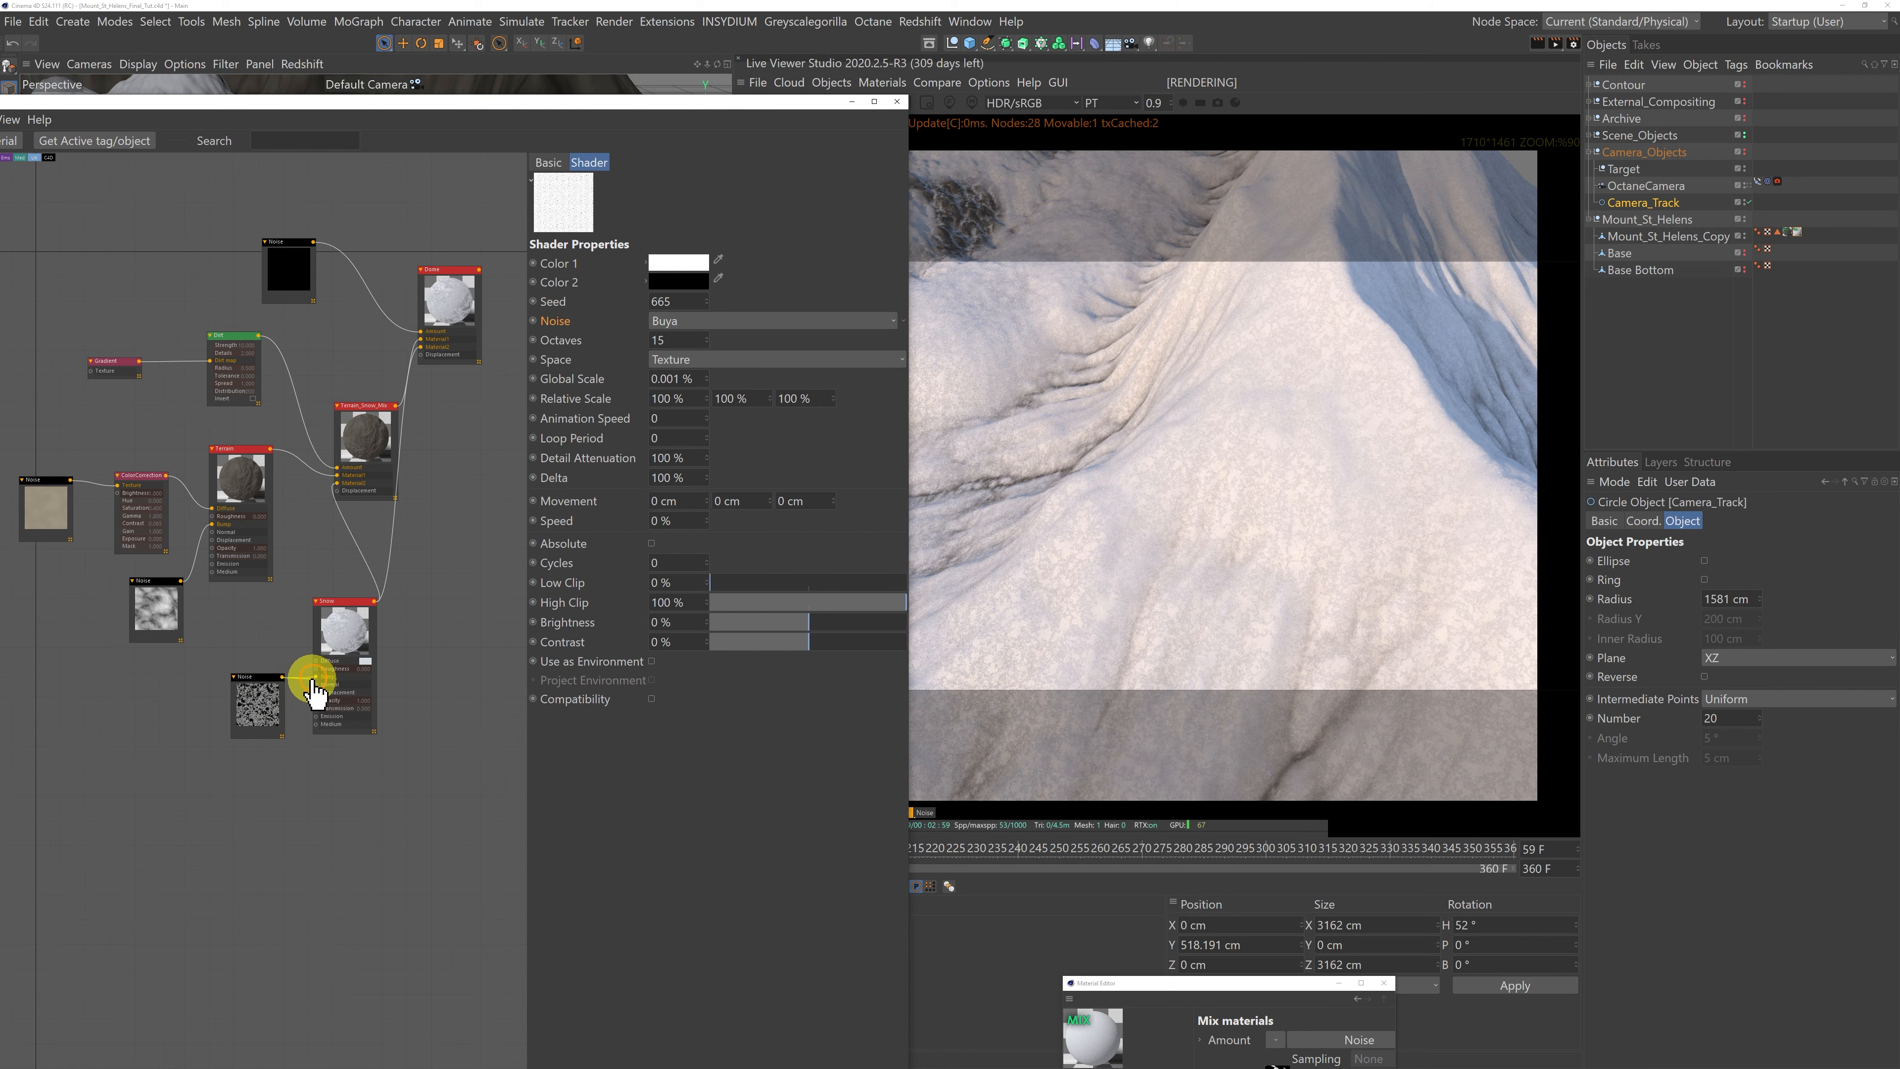
drag(312, 680, 297, 694)
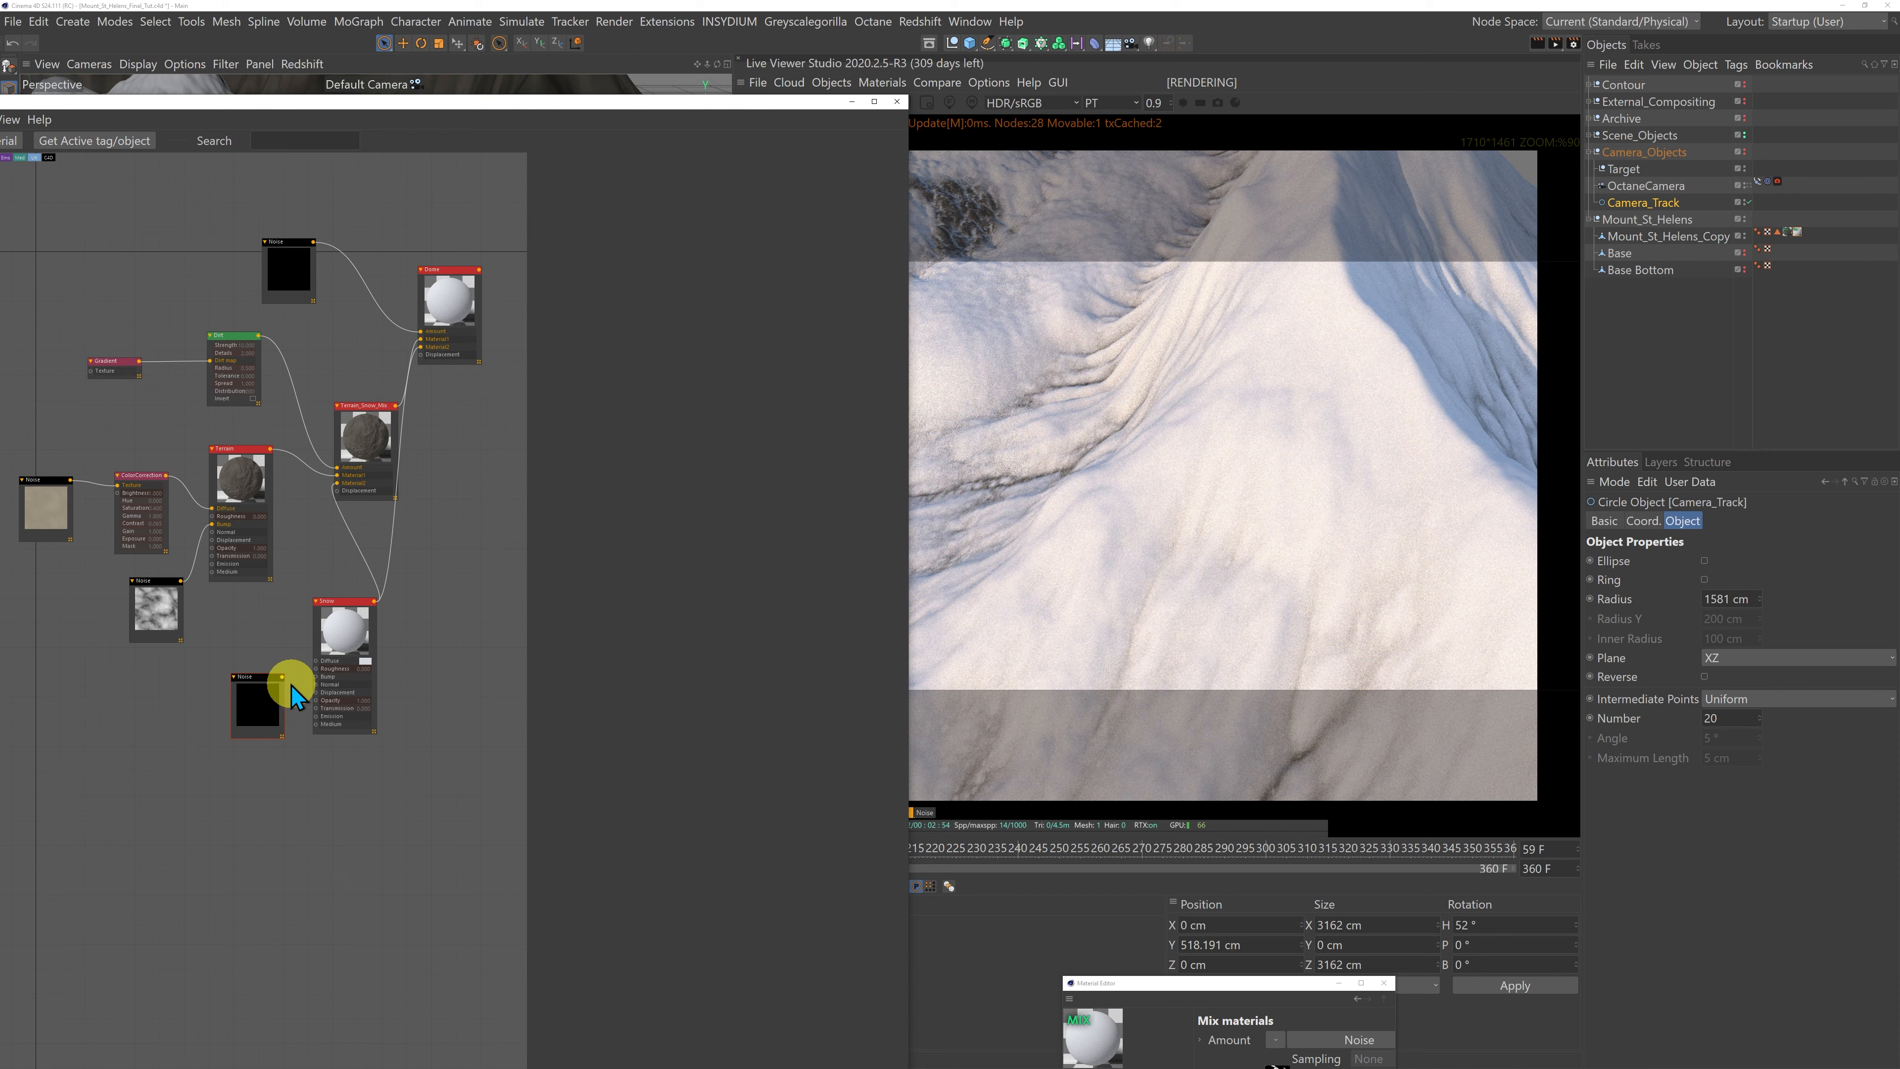
drag(284, 679, 316, 677)
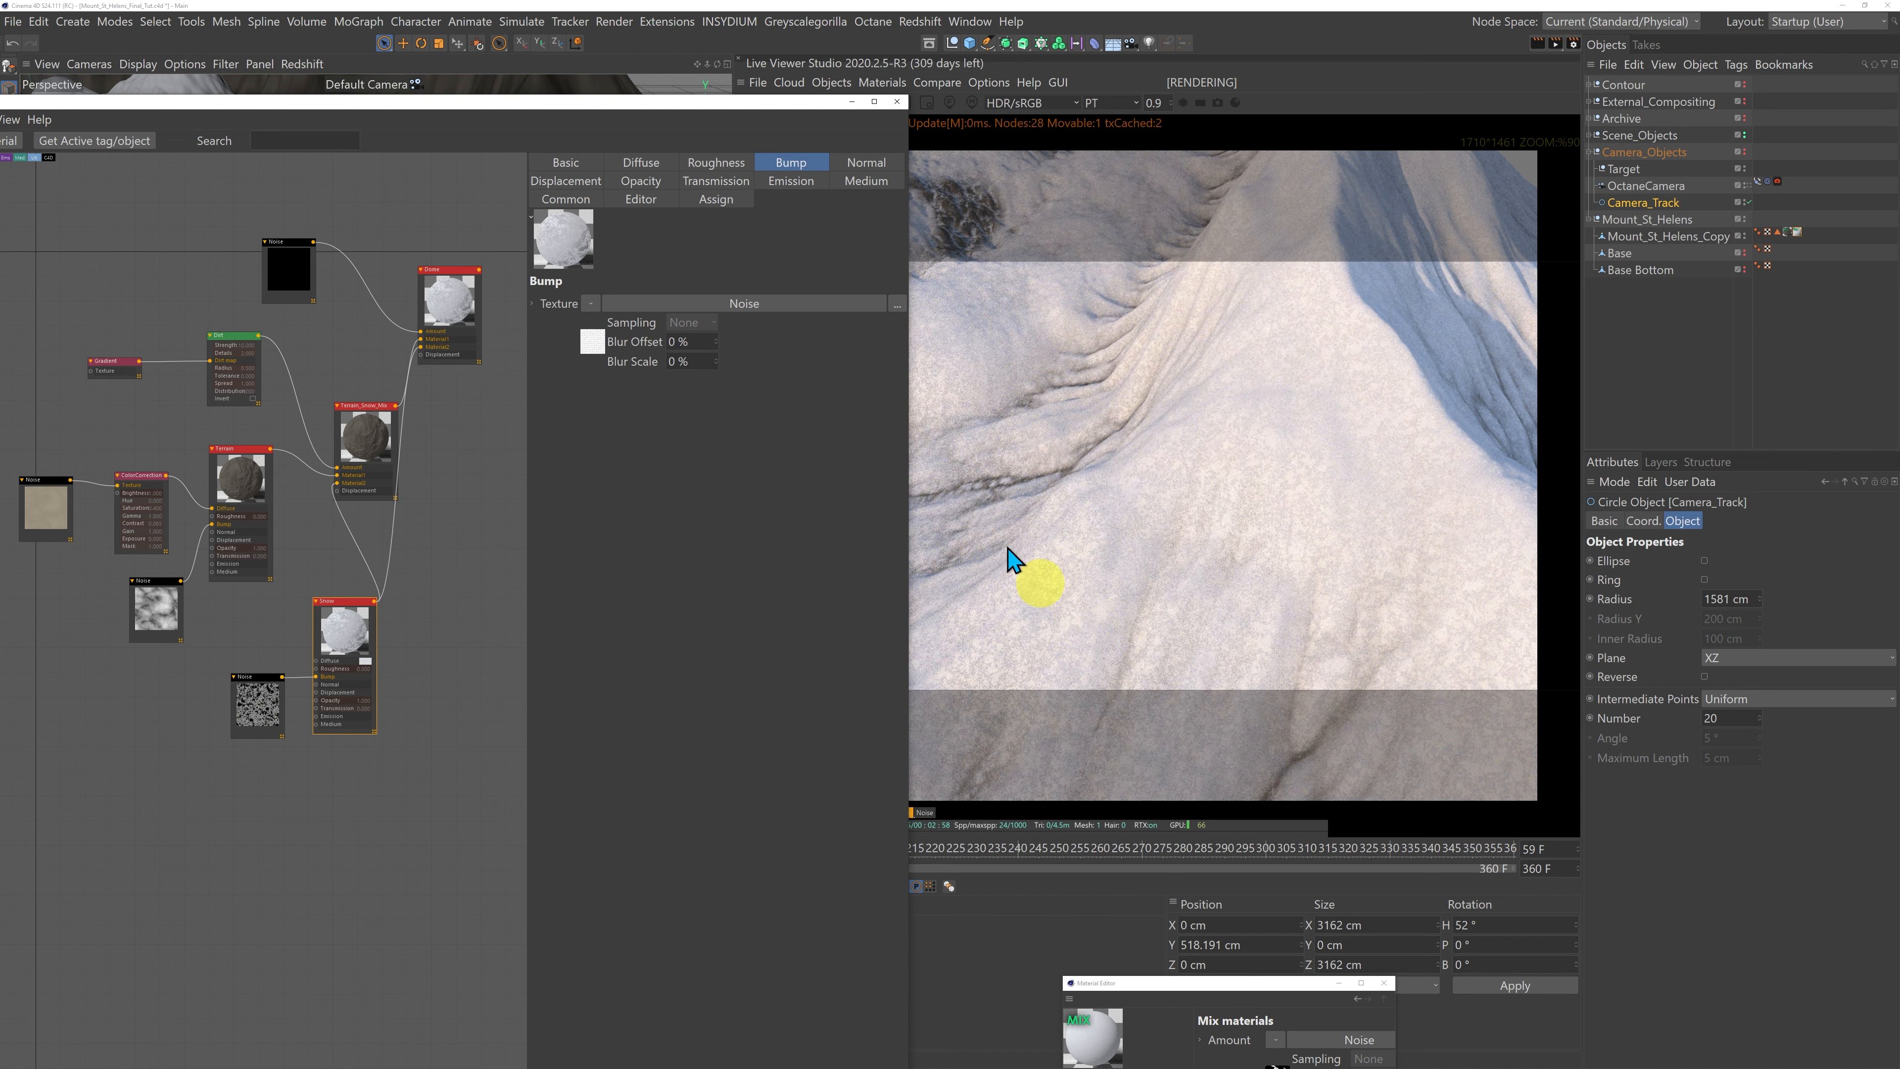
Step: Return the viewport to the OctaneCamera and go to frame 0 of the animation
drag(547, 104, 630, 937)
click(1754, 183)
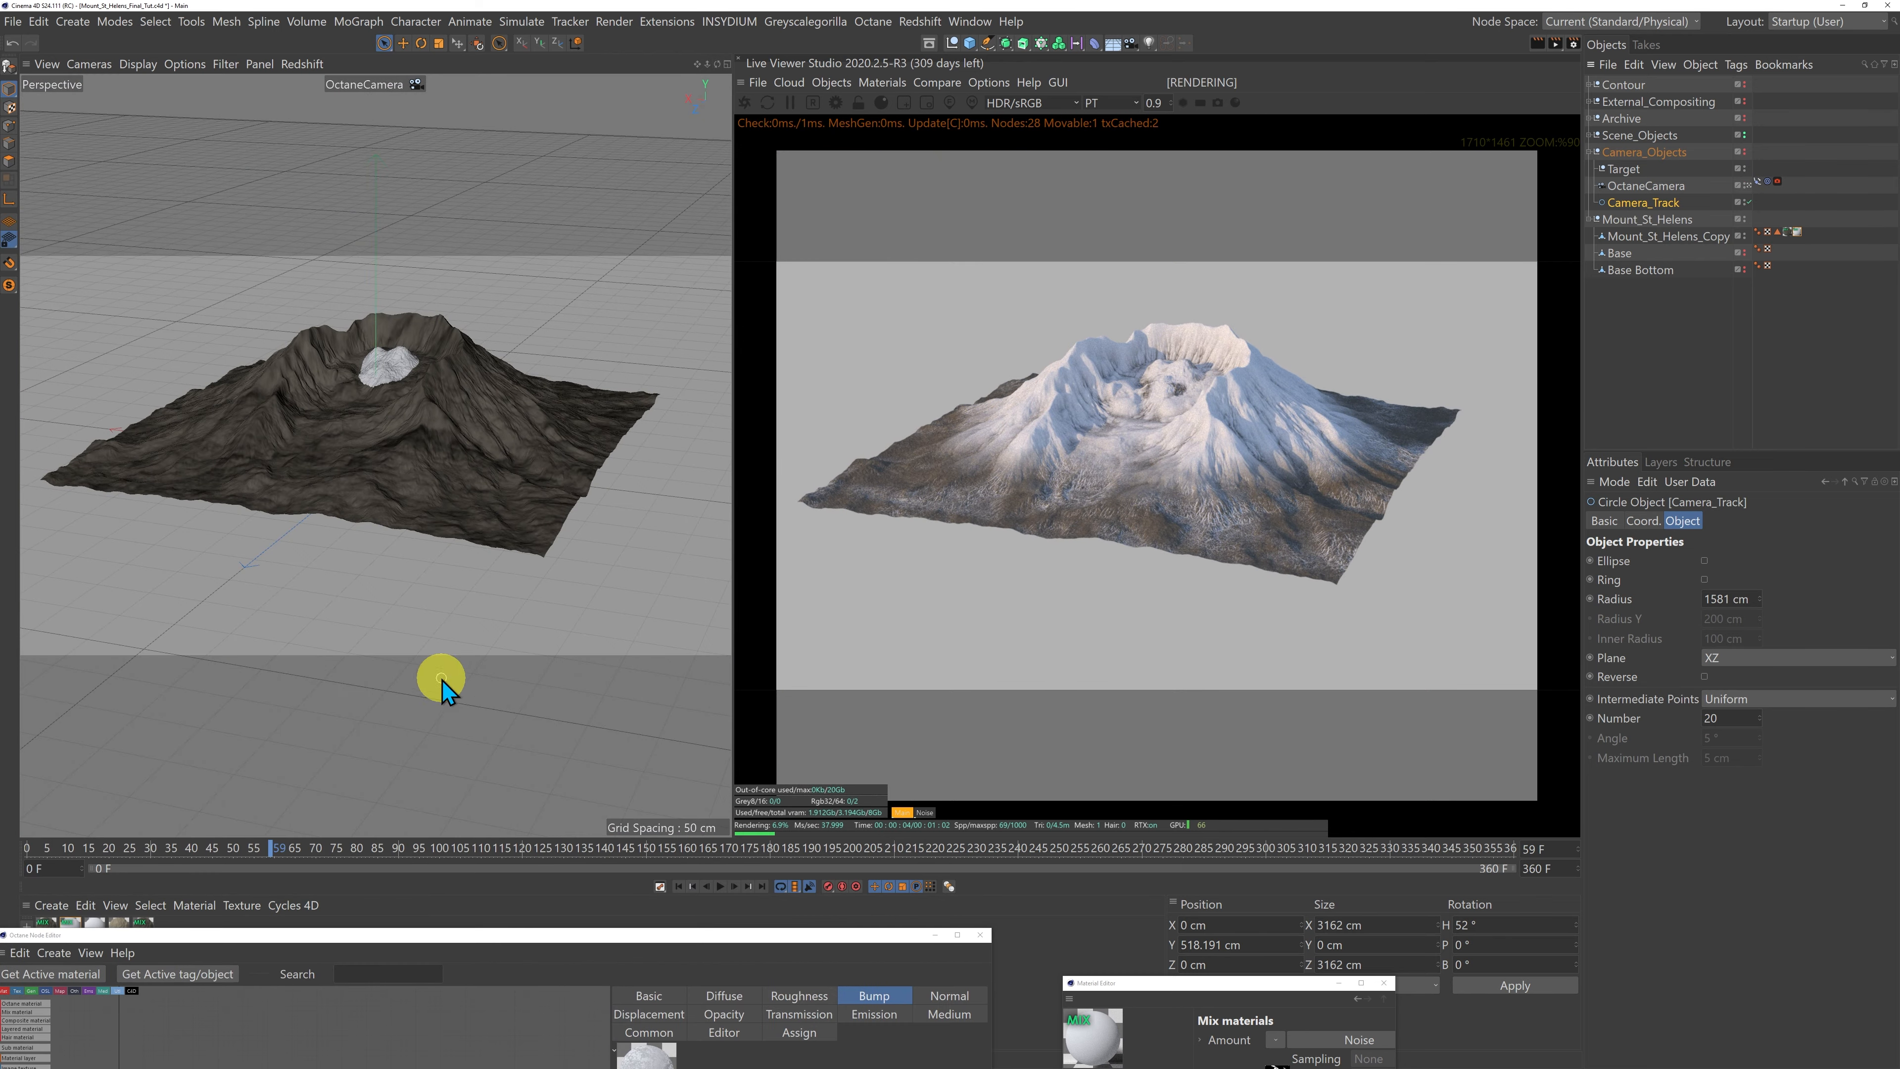
drag(329, 849, 6, 819)
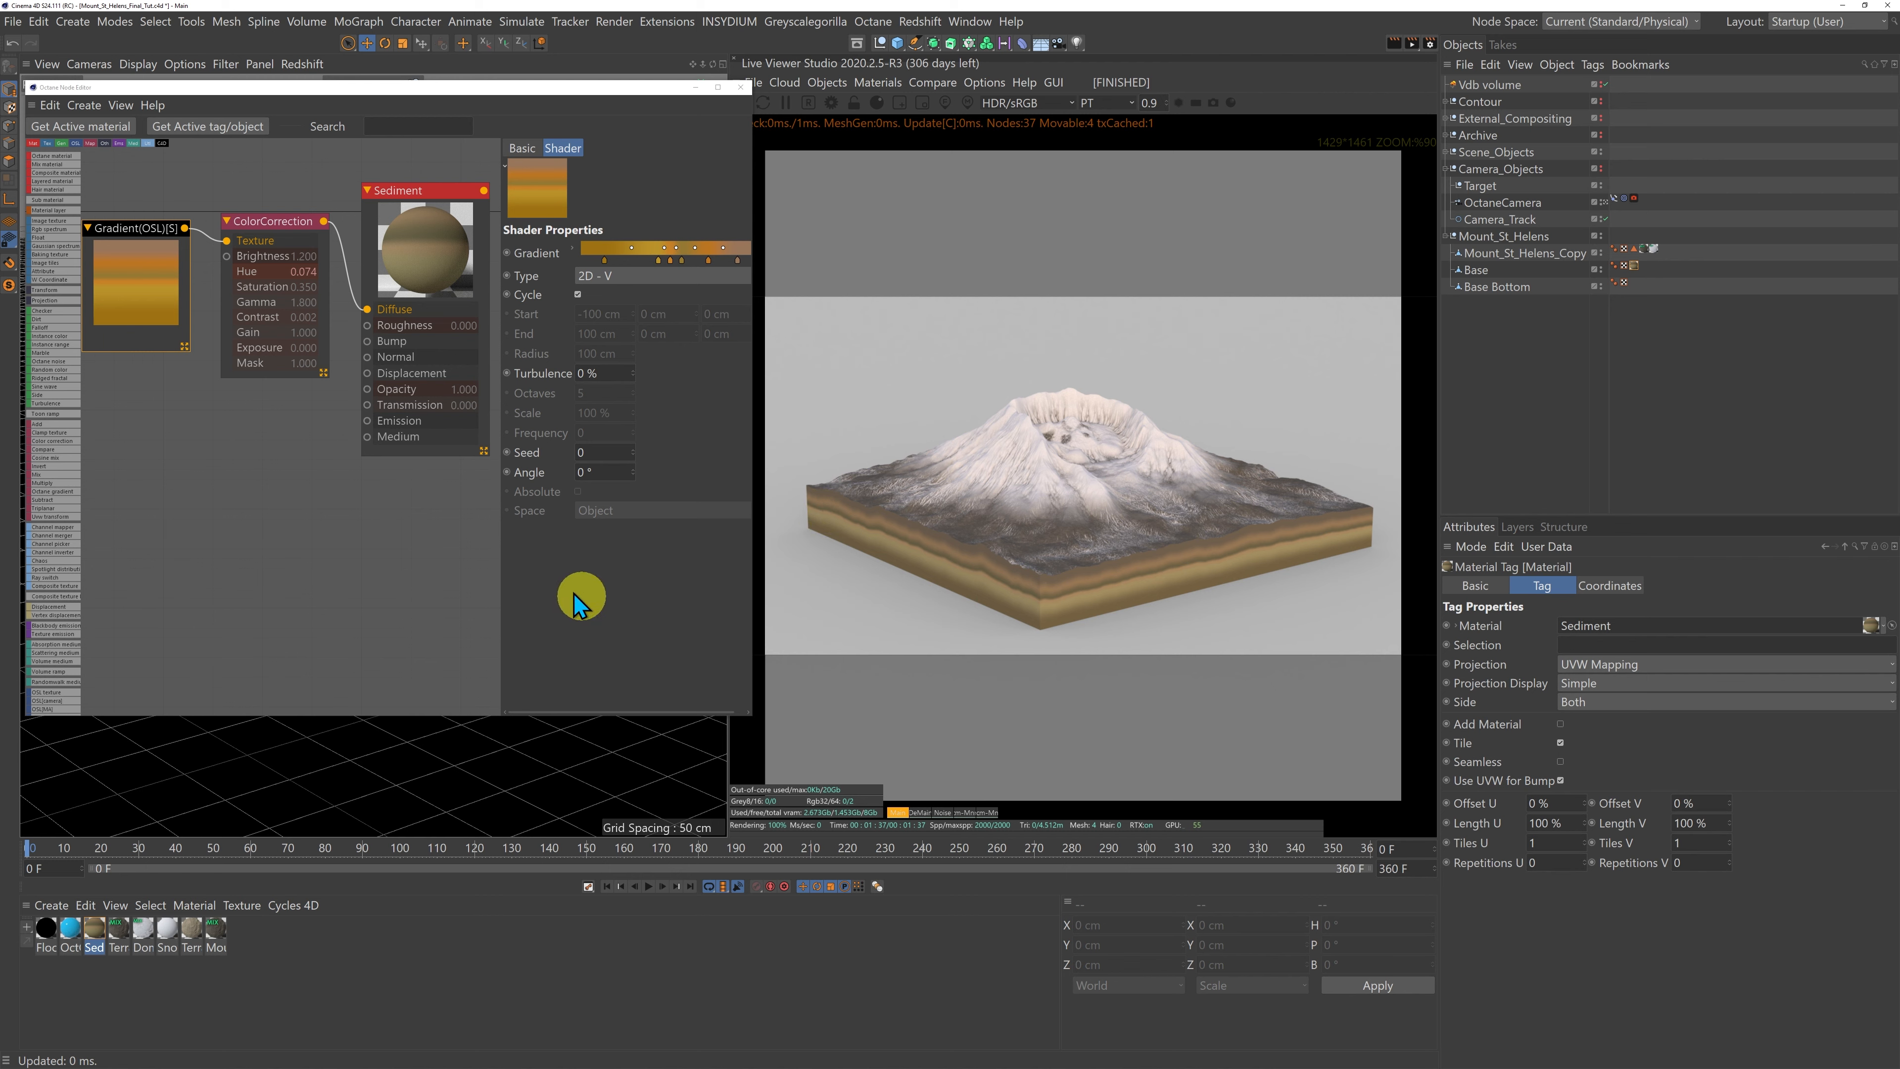
Step: Inspect the OSL gradient node that feeds the Sediment material's color correction
click(131, 276)
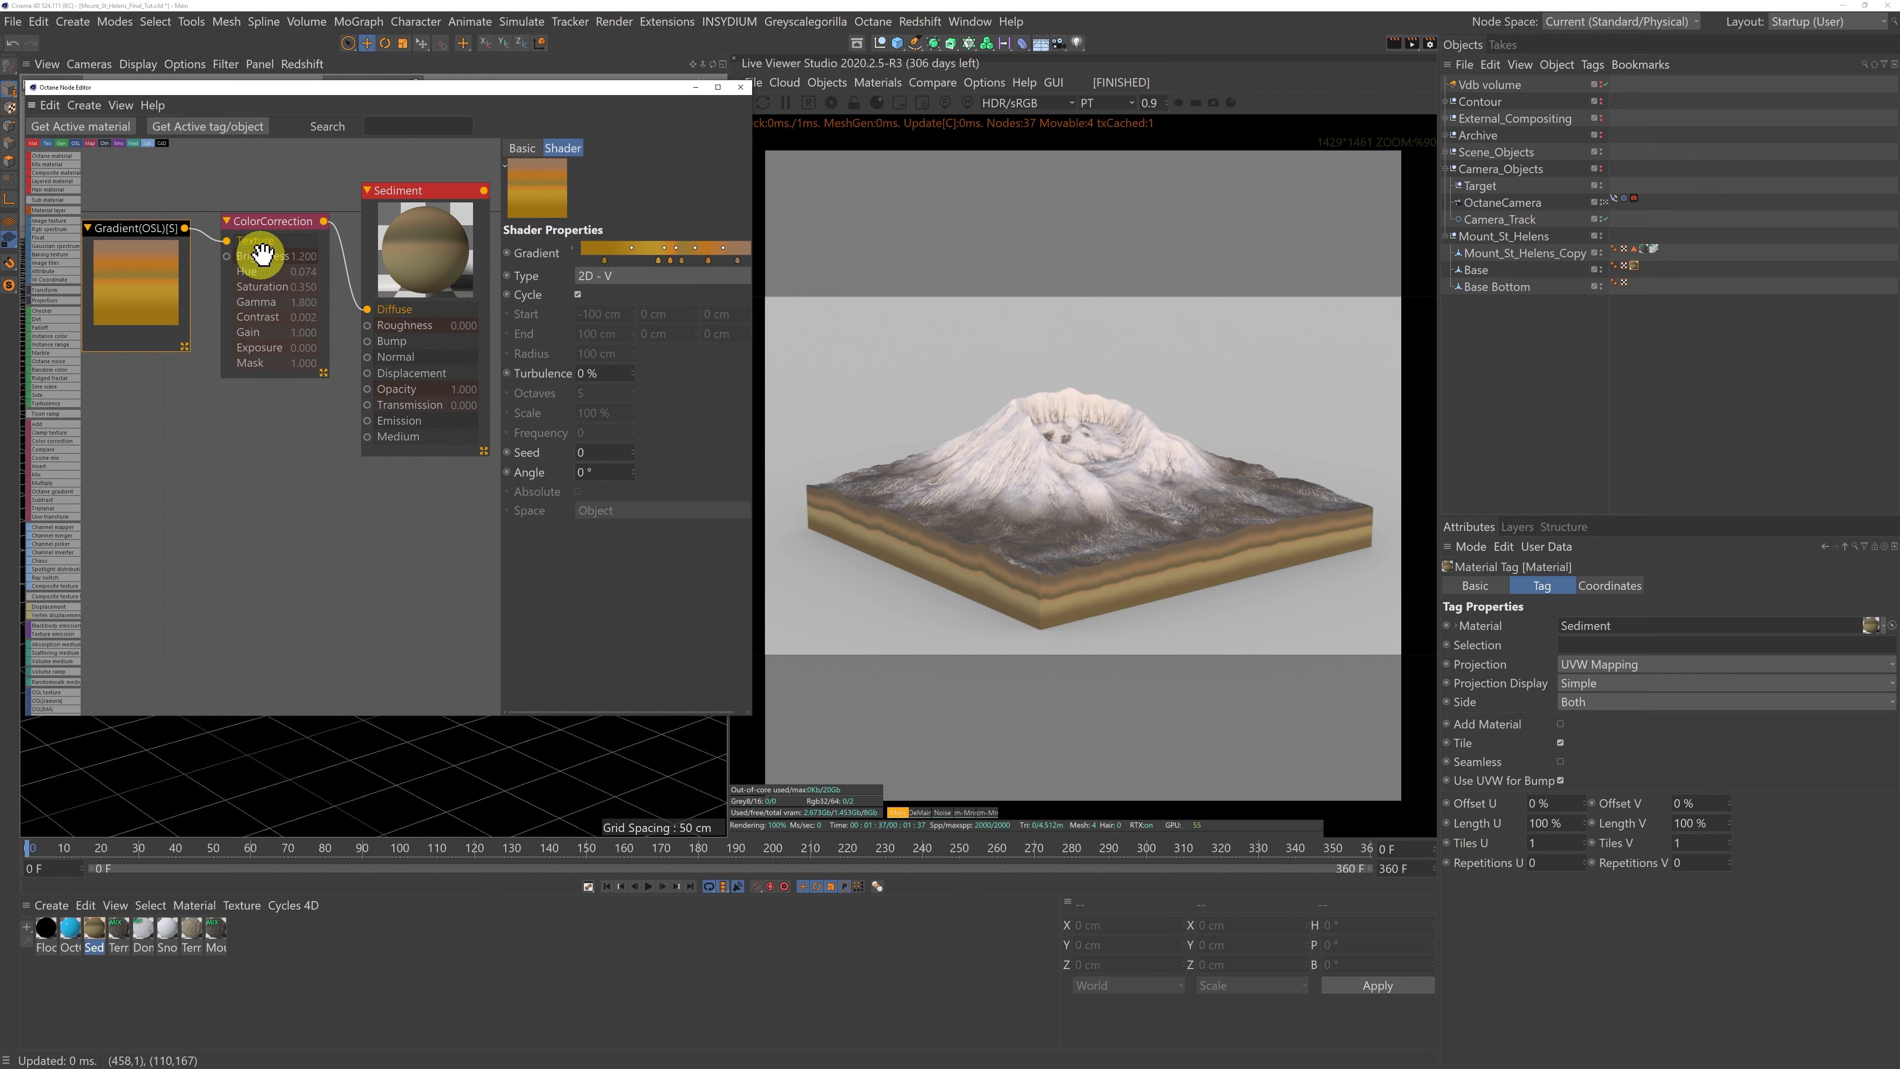
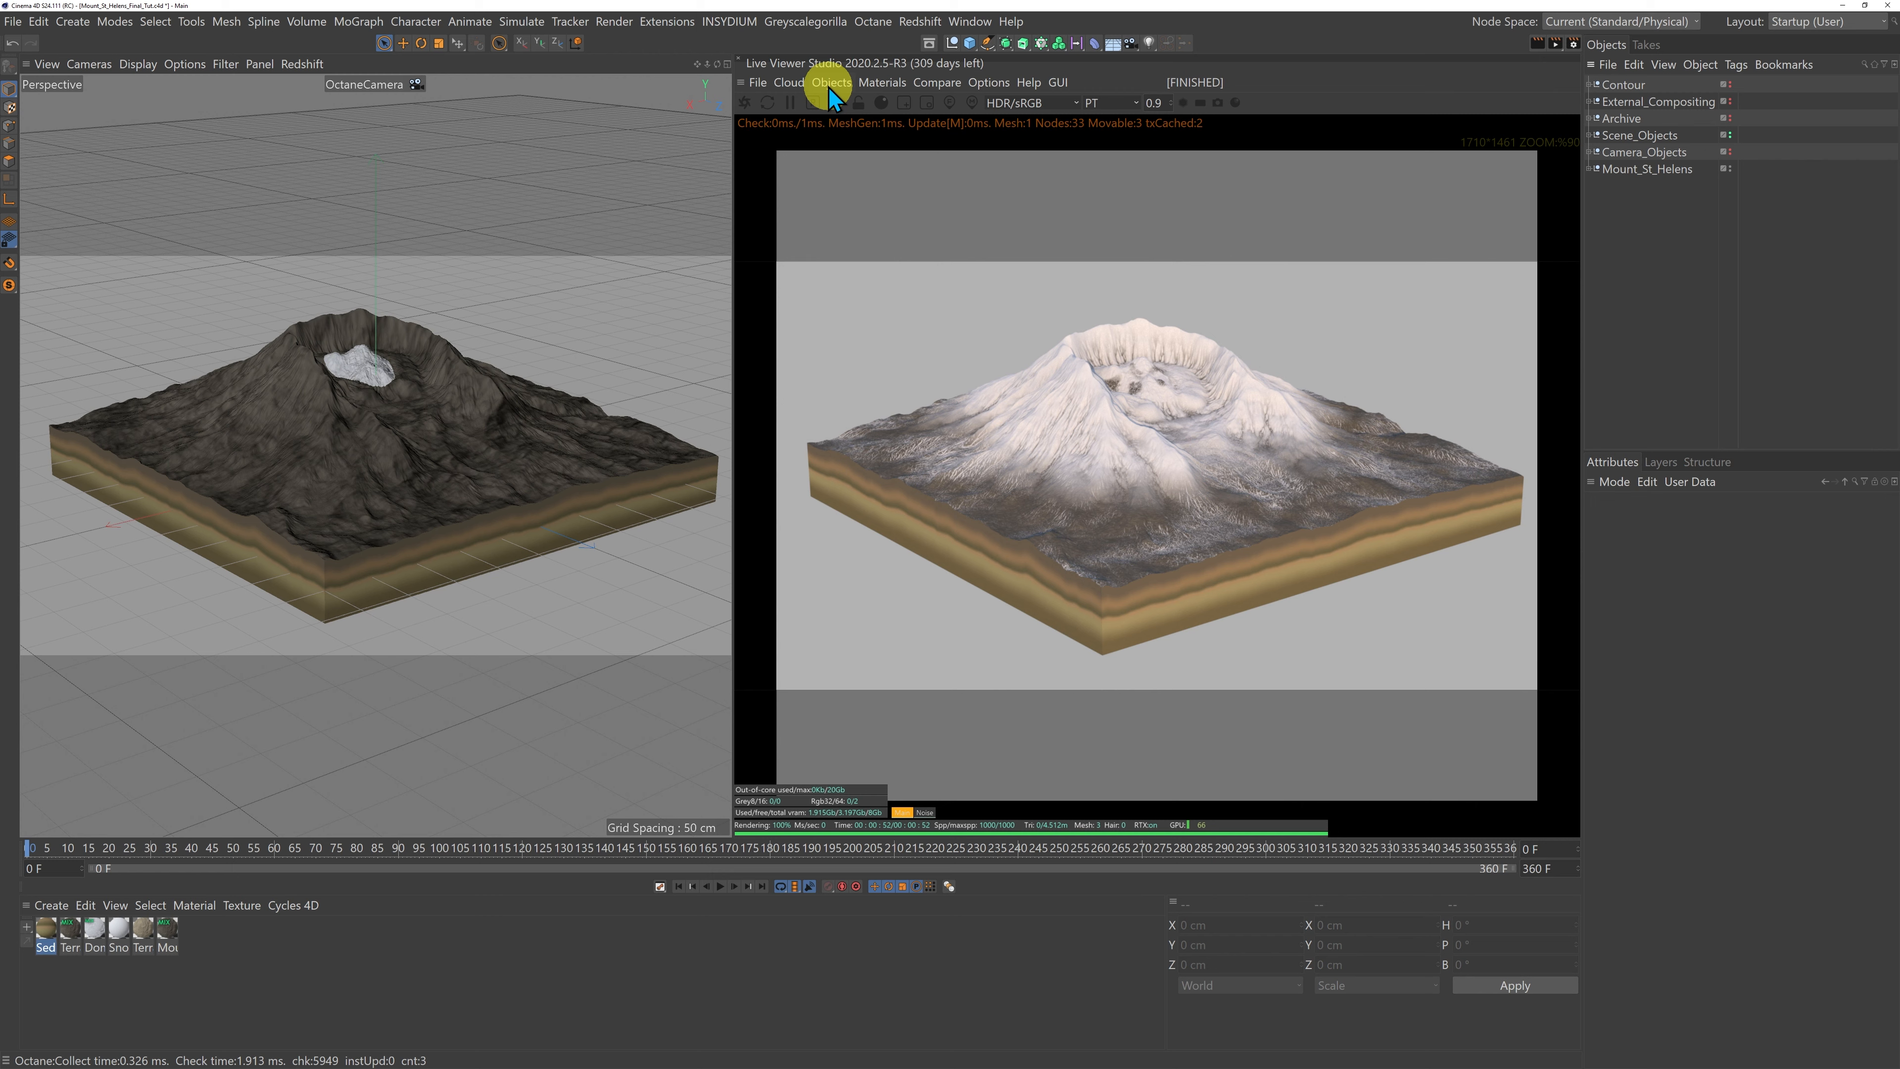
Step: Add an Octane Vdb Volume and place it over the lava dome in the top view, at about X -5.8 cm and Z -31.8 cm
click(828, 88)
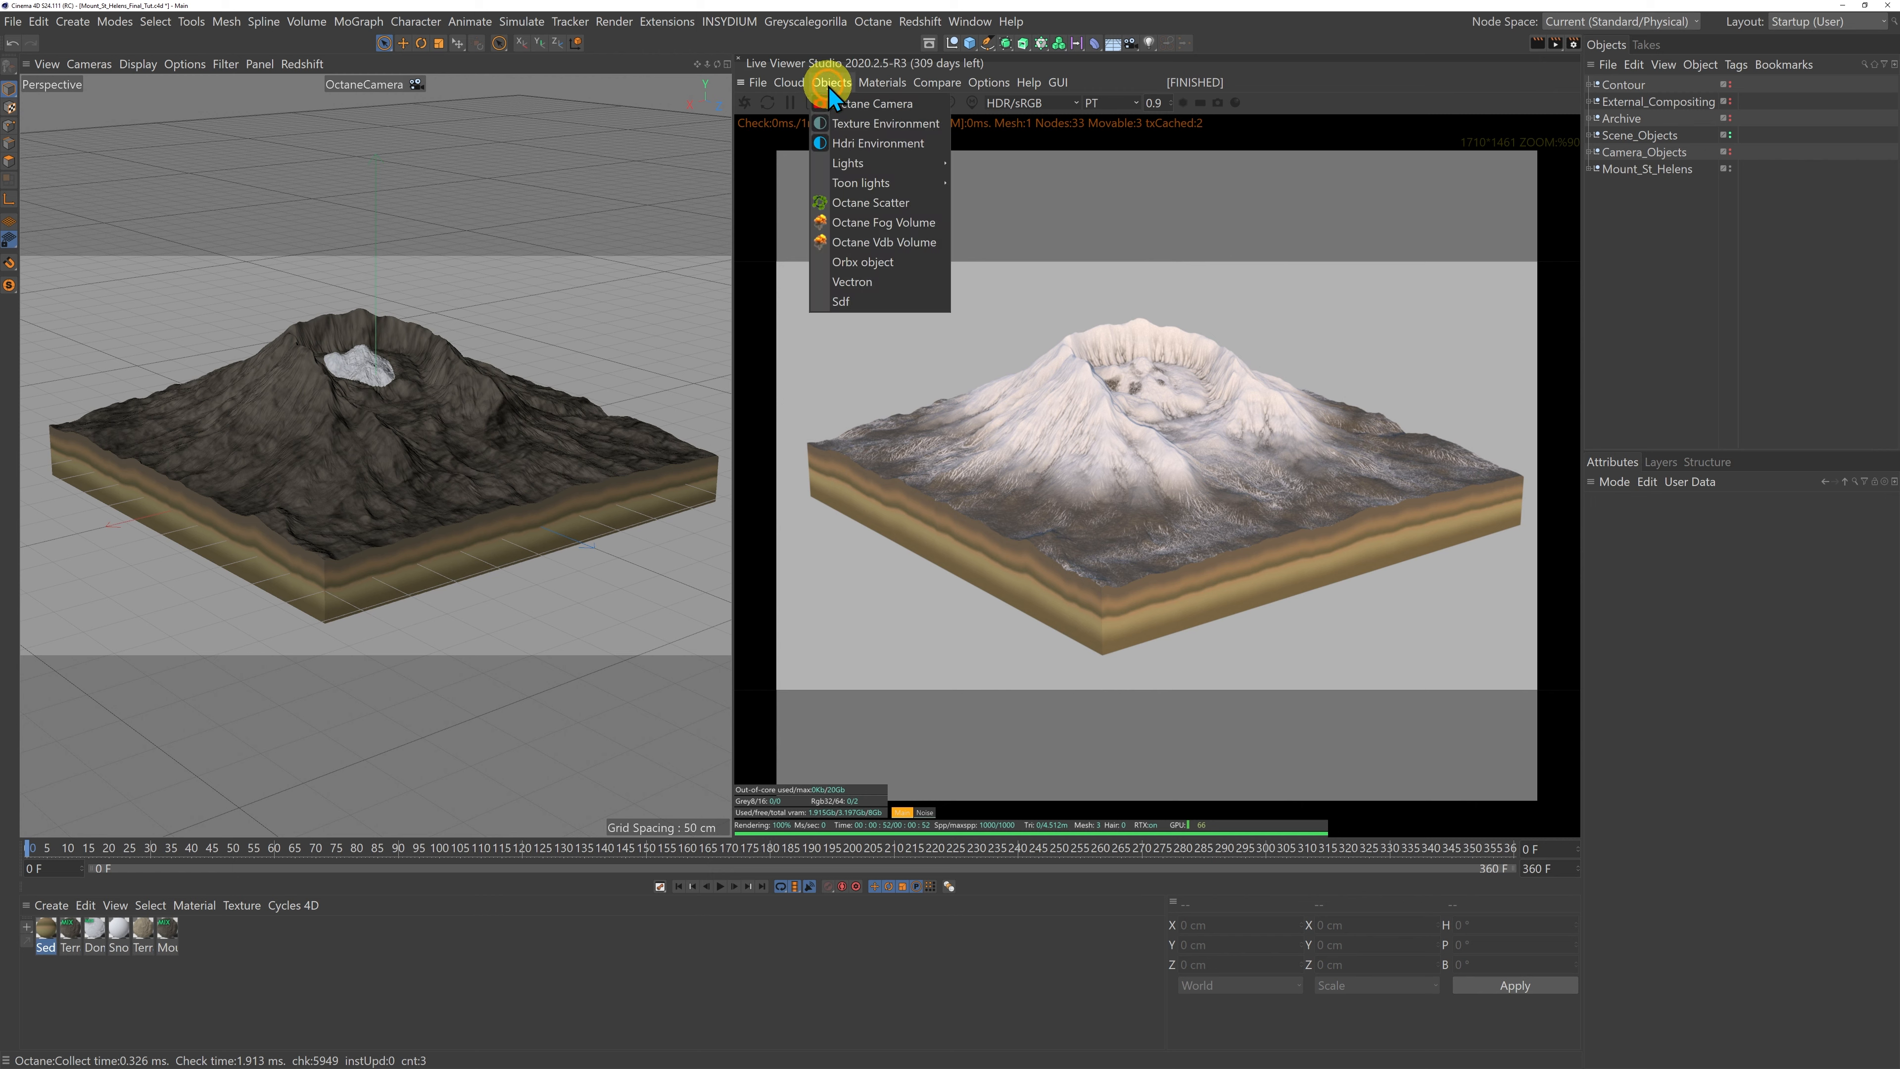
click(859, 244)
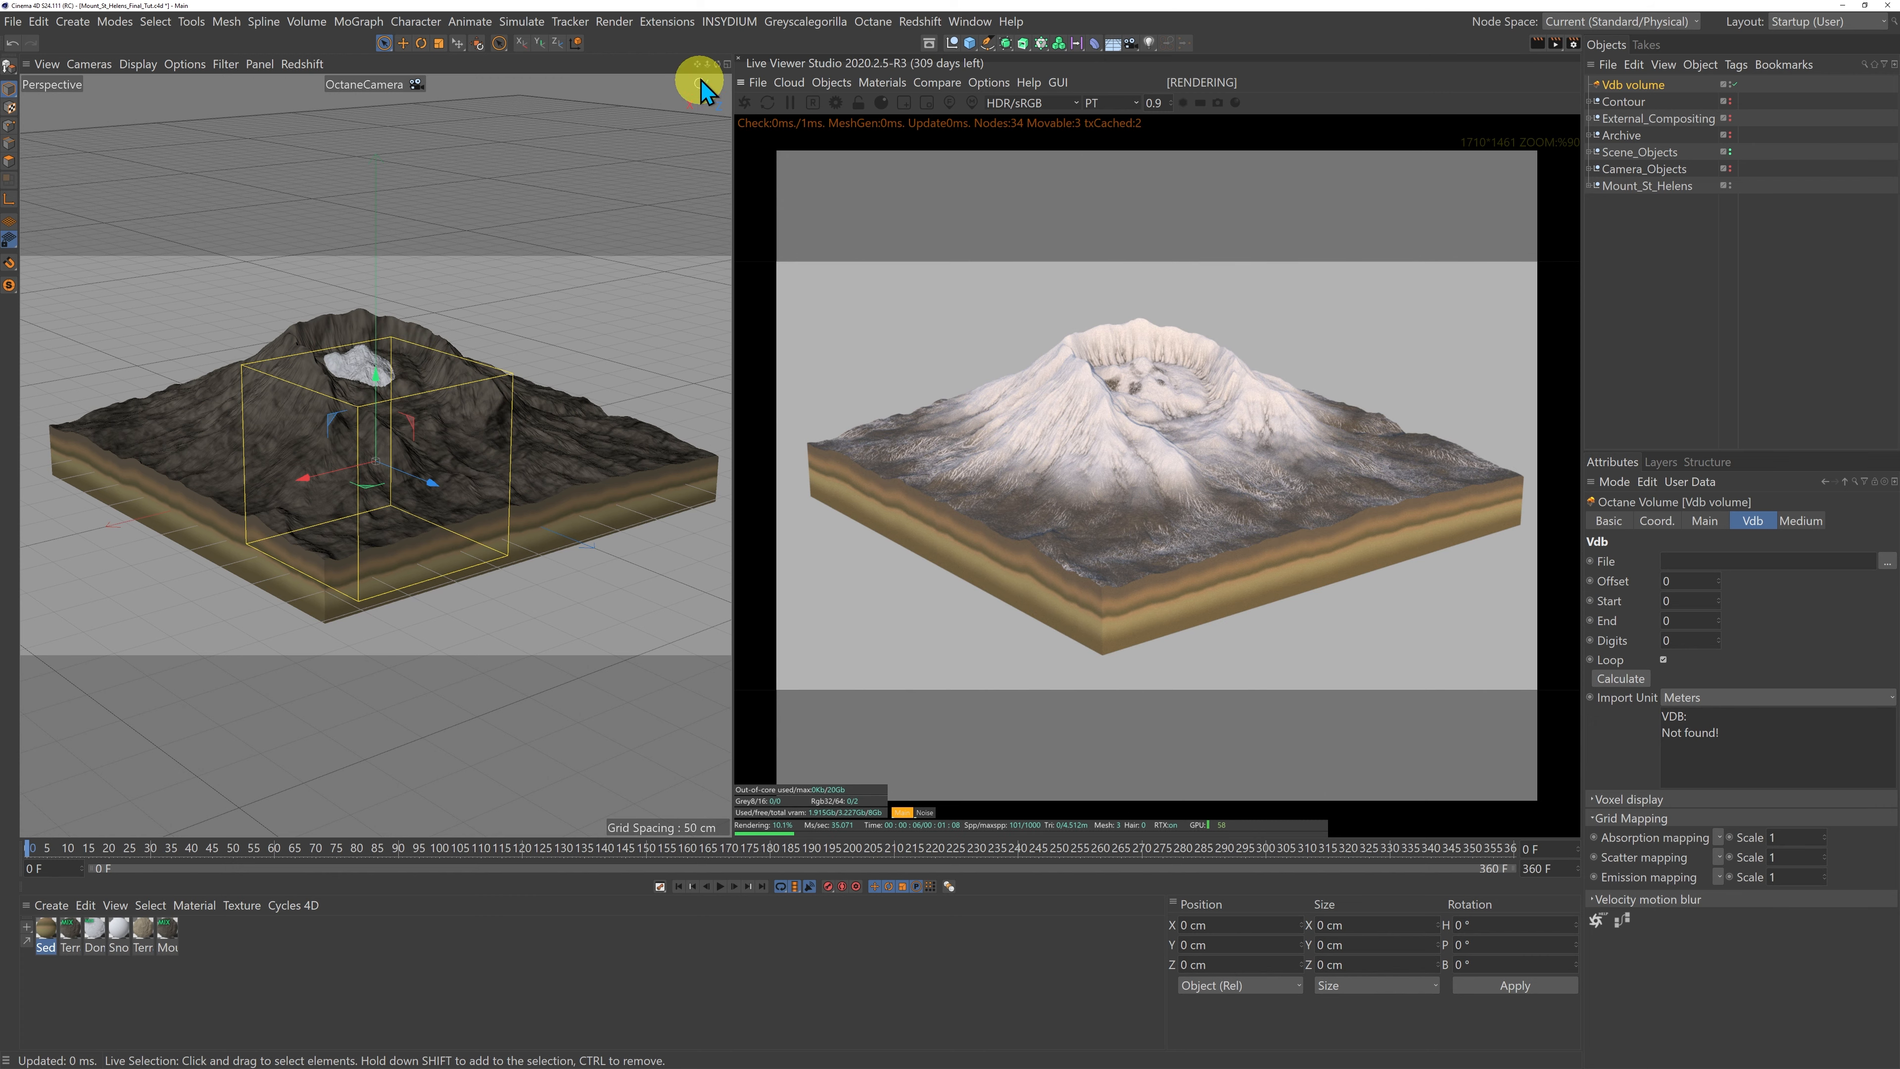
click(259, 64)
click(294, 172)
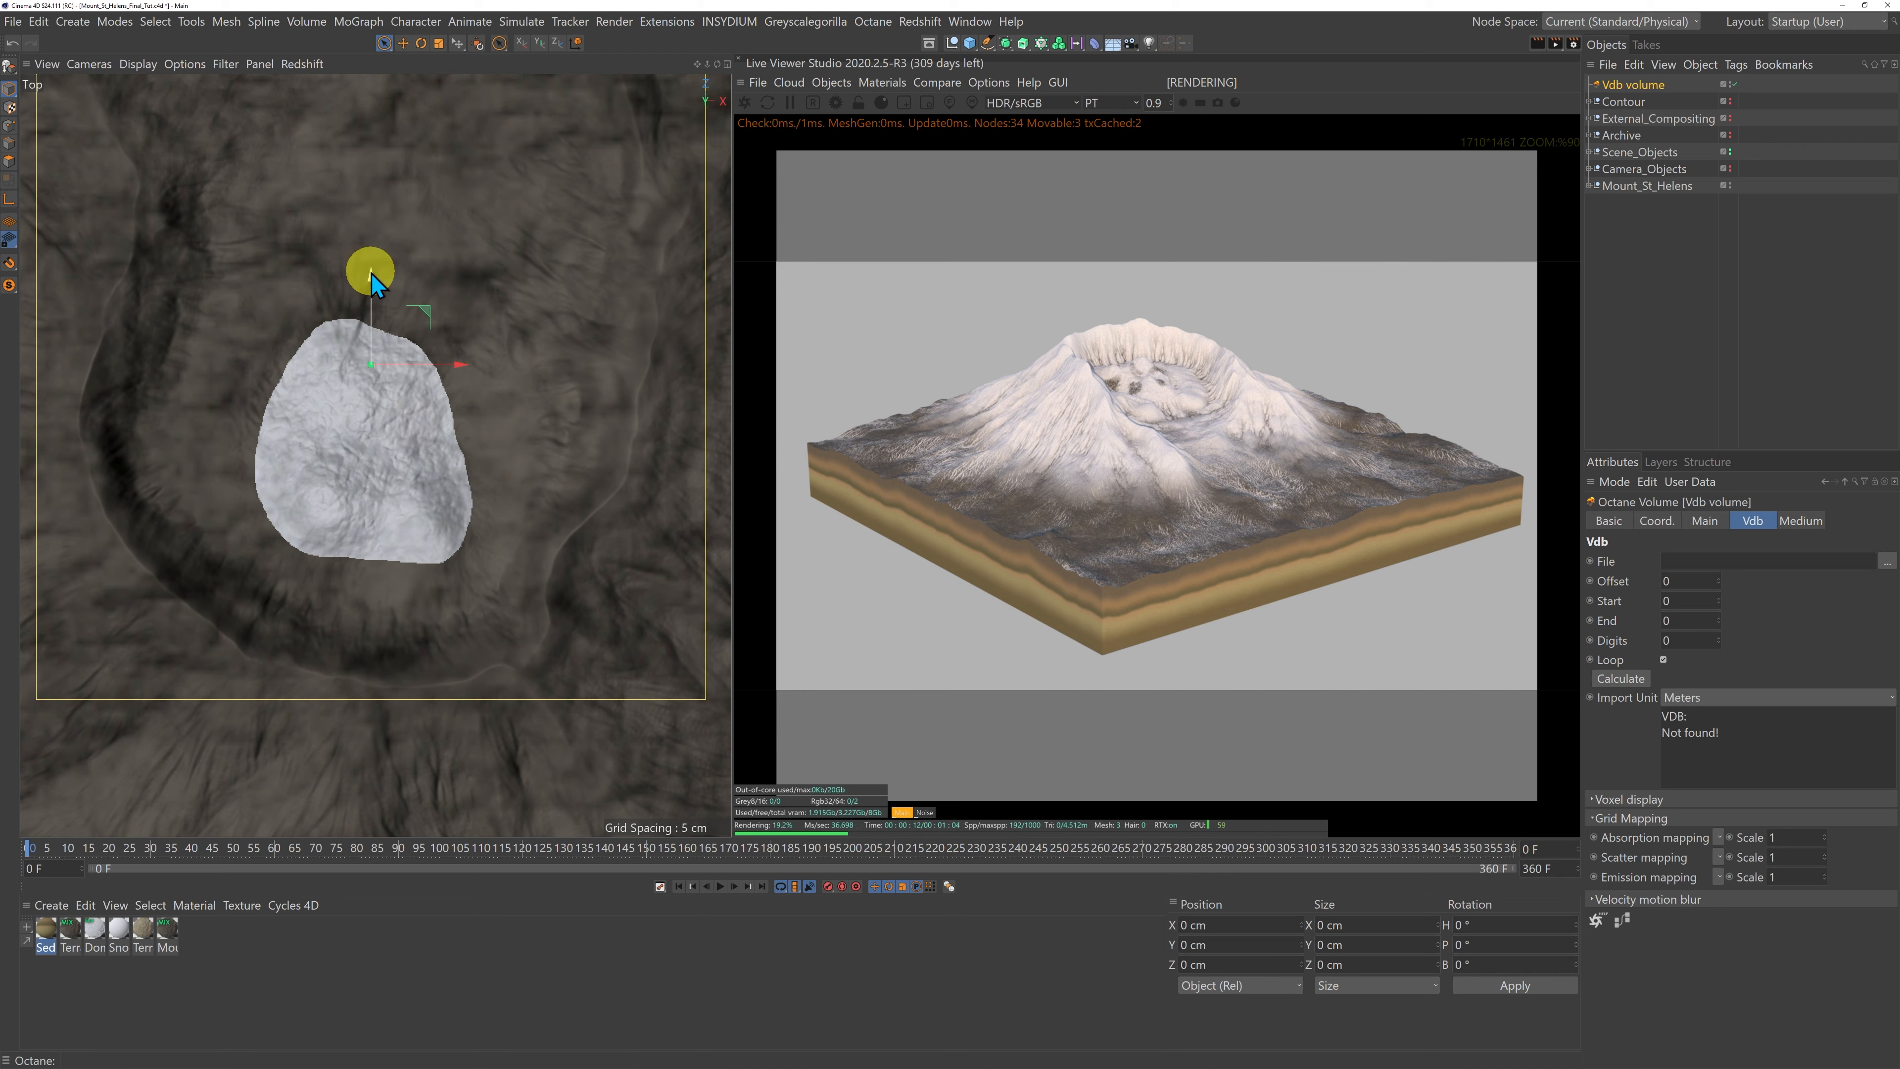
drag(372, 276, 361, 383)
drag(454, 454, 439, 479)
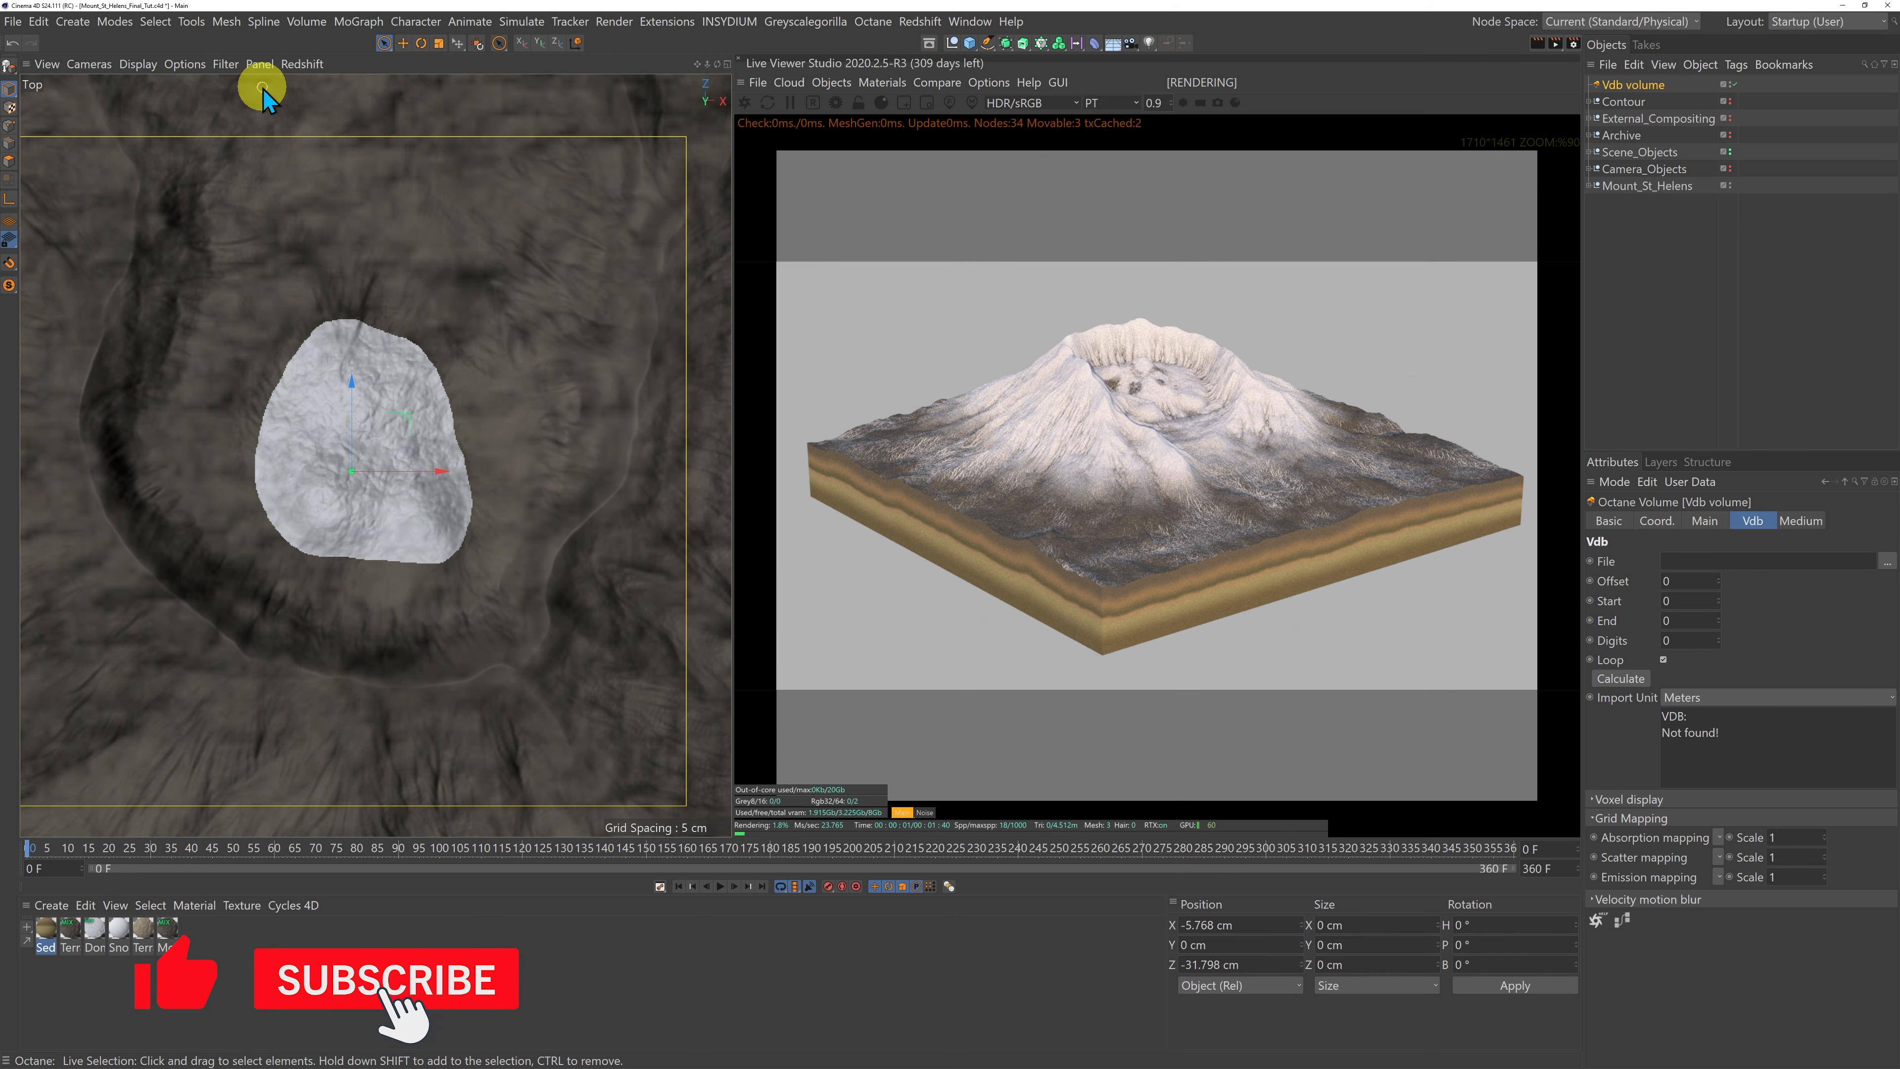
Step: Raise the Vdb volume to about Y 119 cm in the right view, level with the crater, and return to the perspective view
click(261, 66)
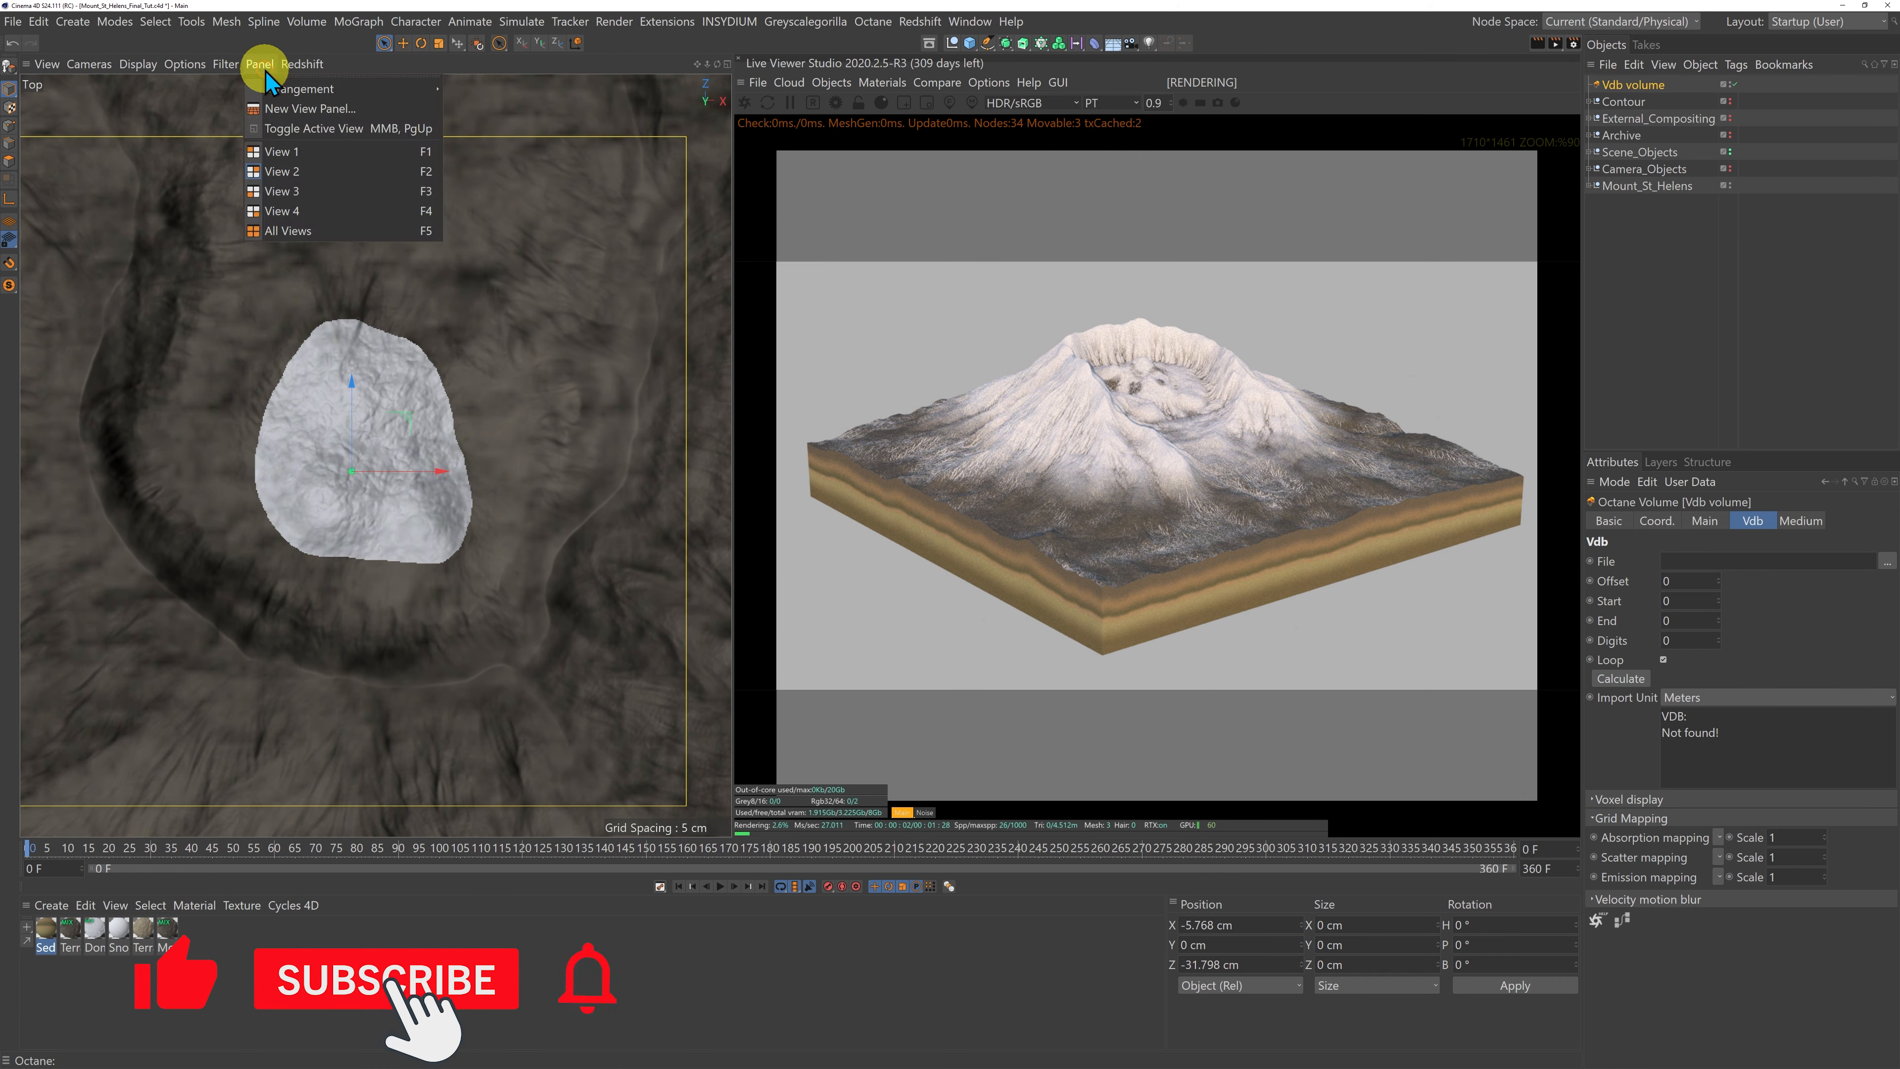
click(294, 191)
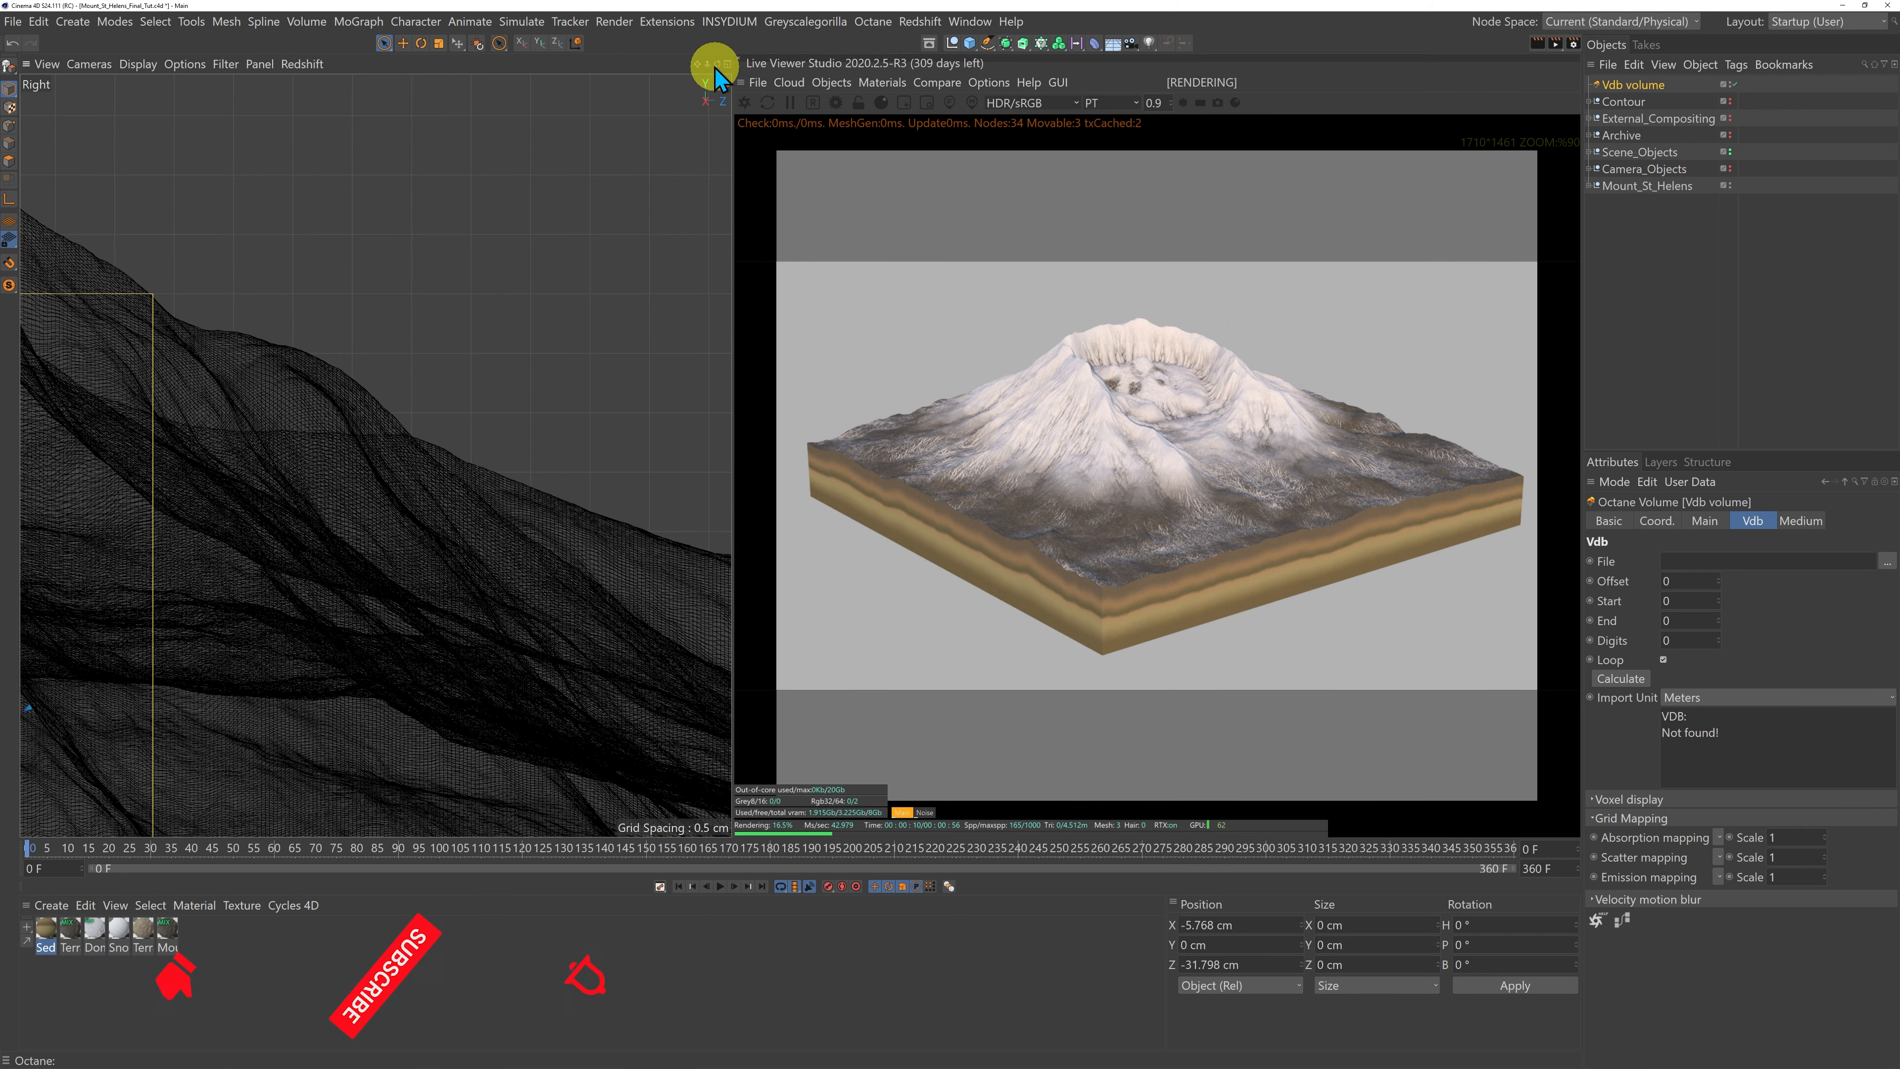
drag(709, 79, 731, 533)
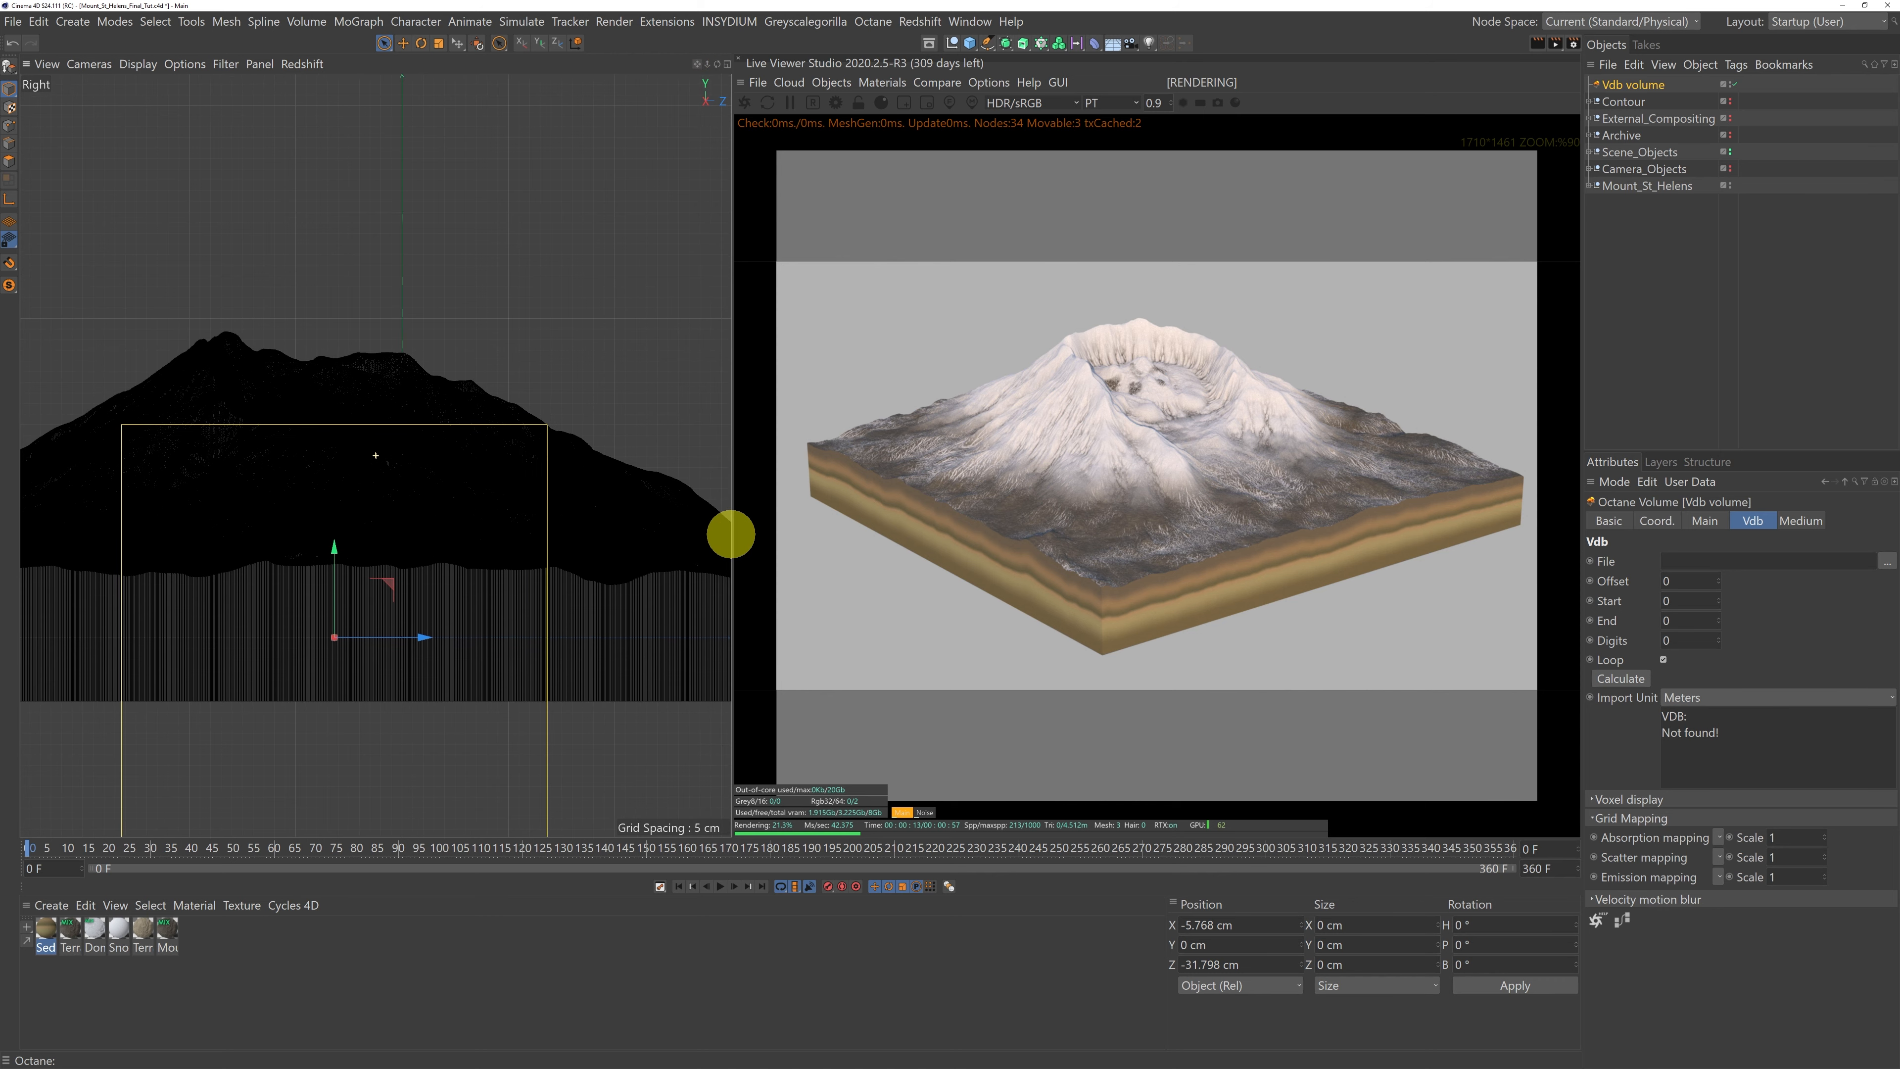
drag(332, 545, 351, 297)
click(260, 64)
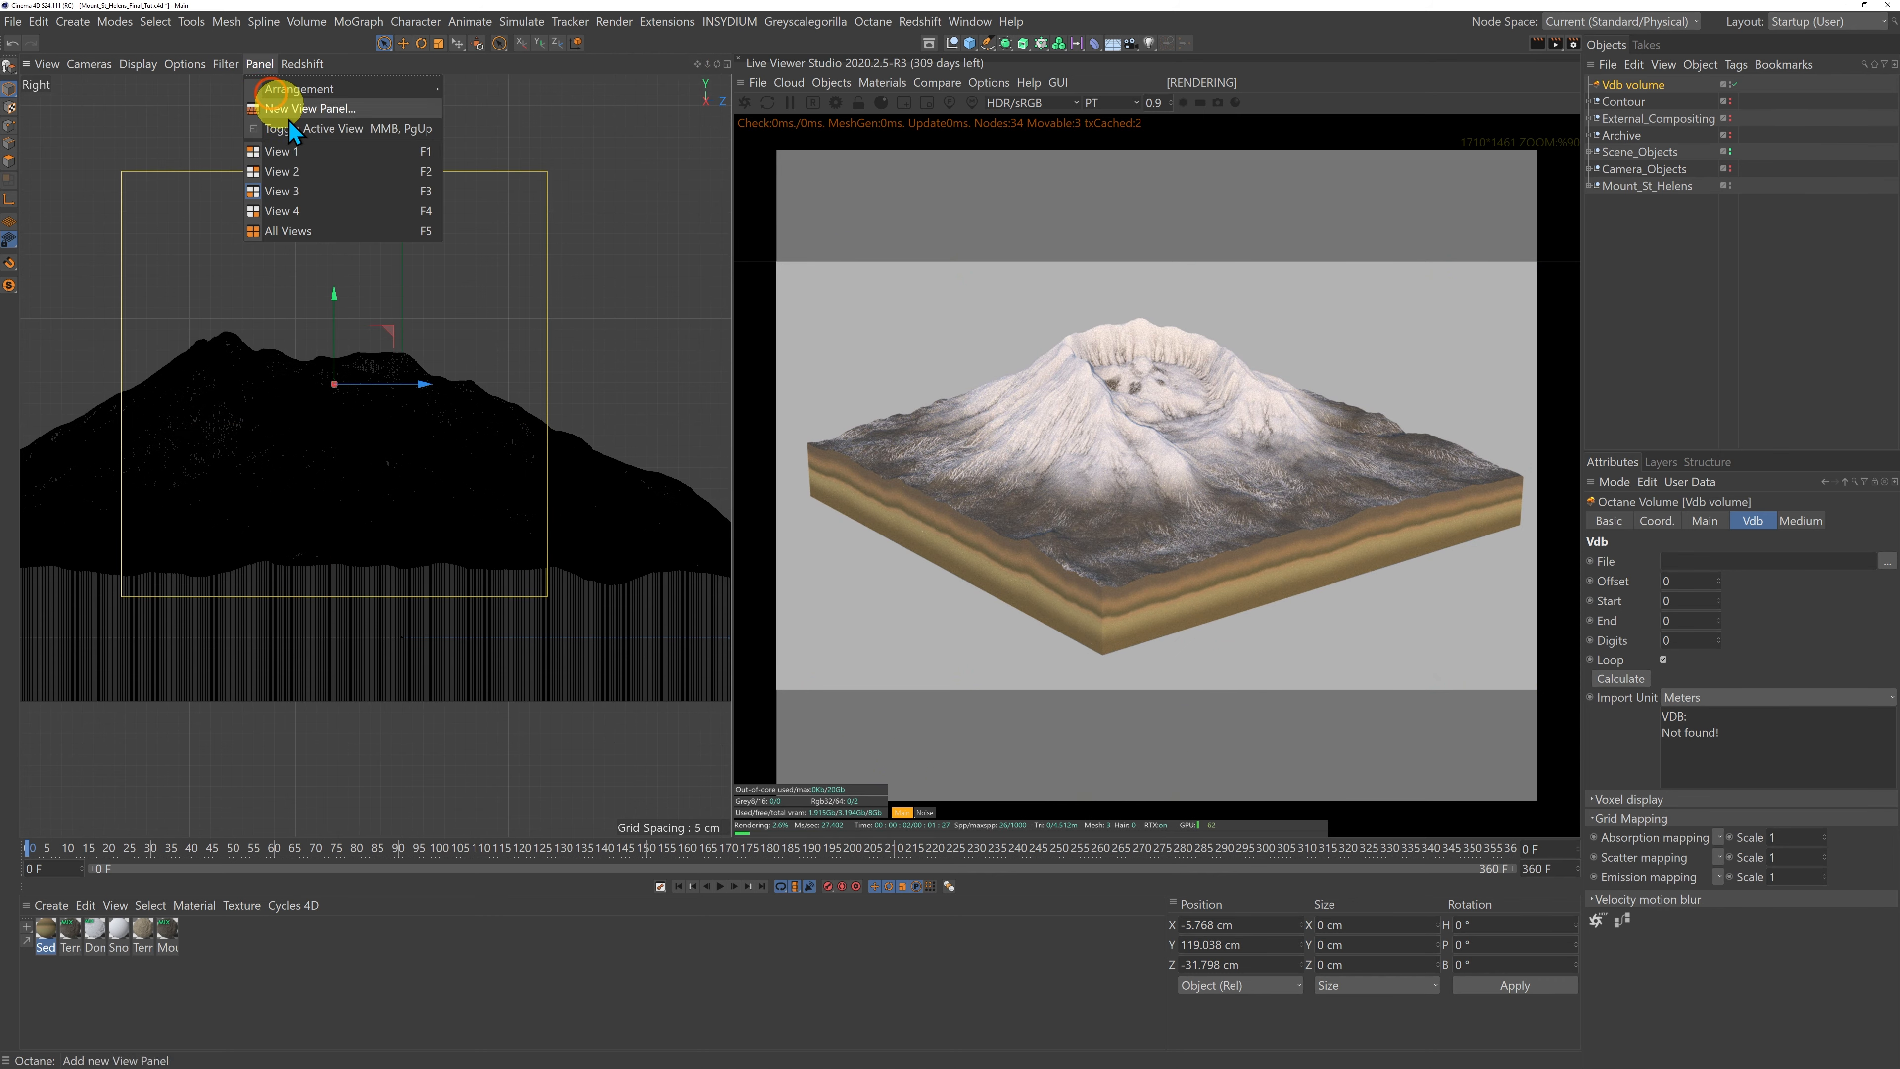
click(282, 152)
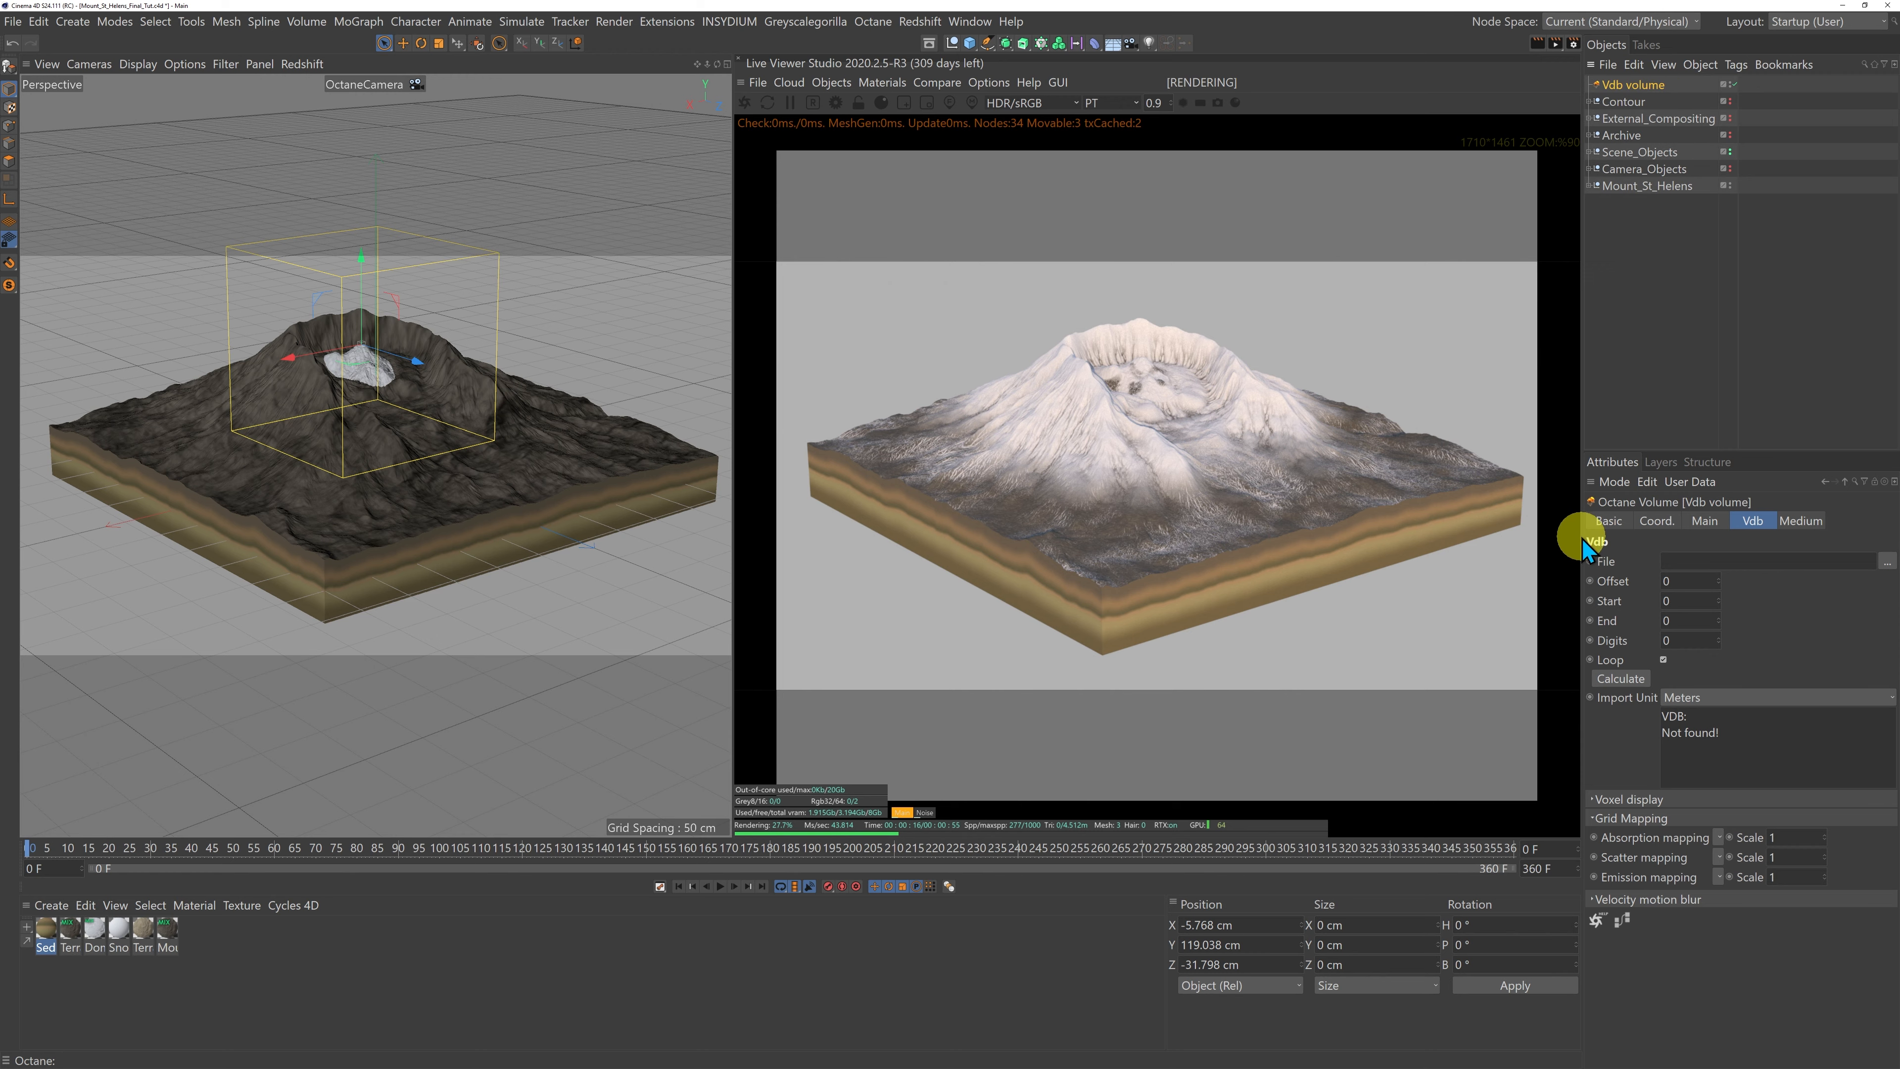
Step: Load the cached file xpExplosiaFX_000082.vdb from the xpExplosiaFX_FBEAFD3EB875E156 folder into the Vdb volume
drag(1578, 536, 1393, 536)
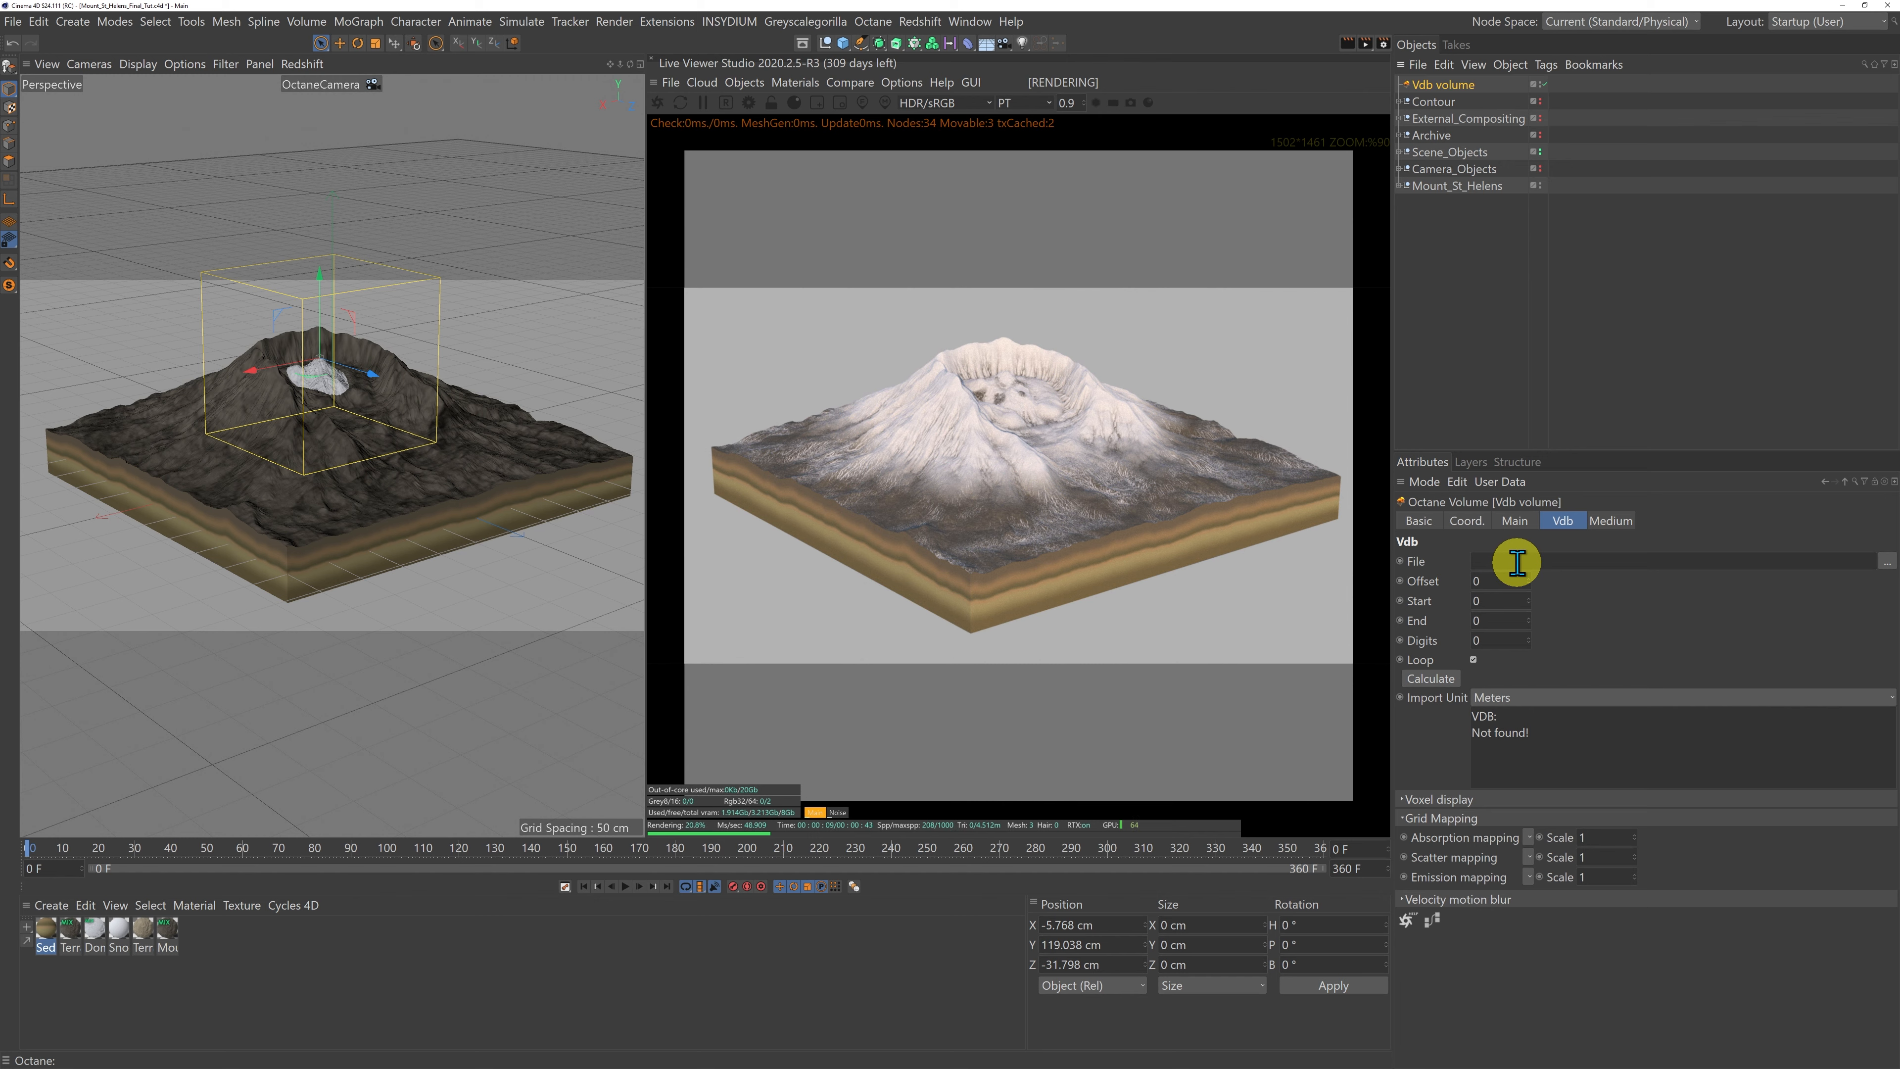
click(1887, 563)
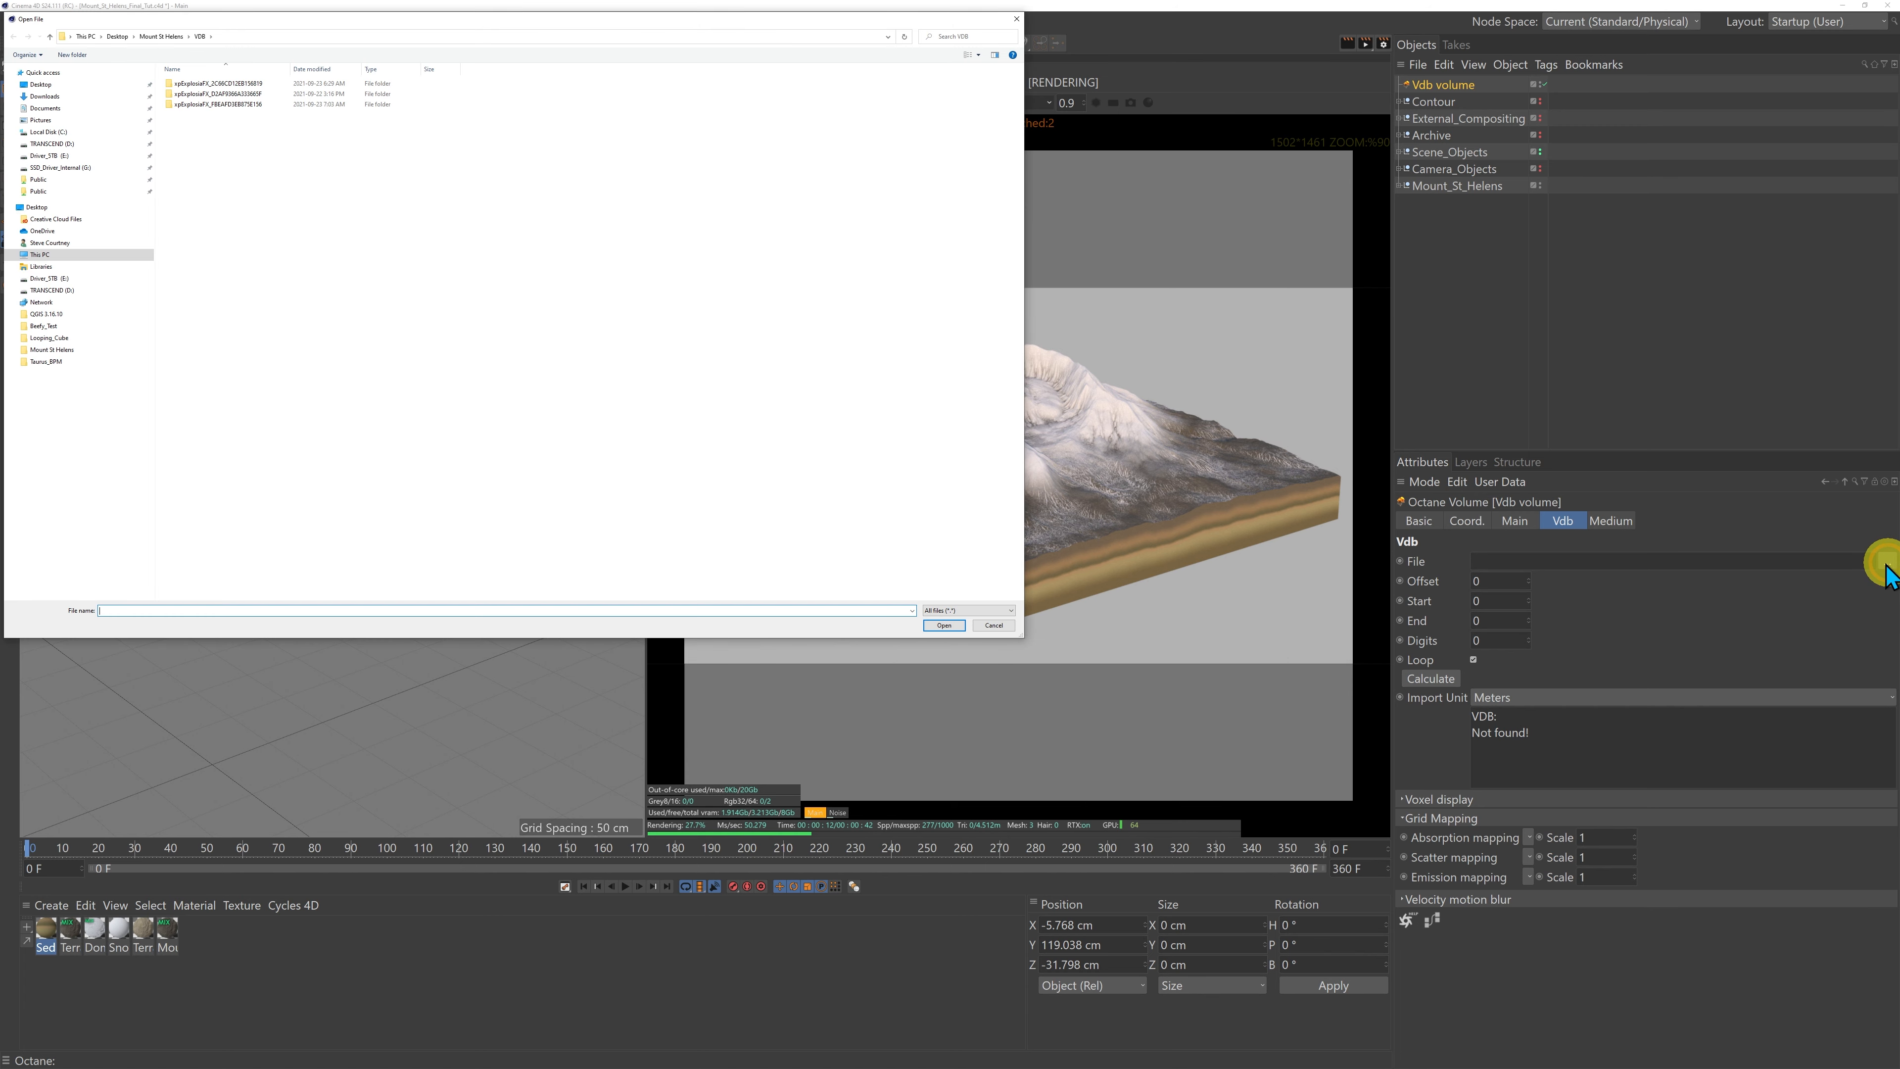
double_click(174, 104)
scroll(212, 488, down, 12)
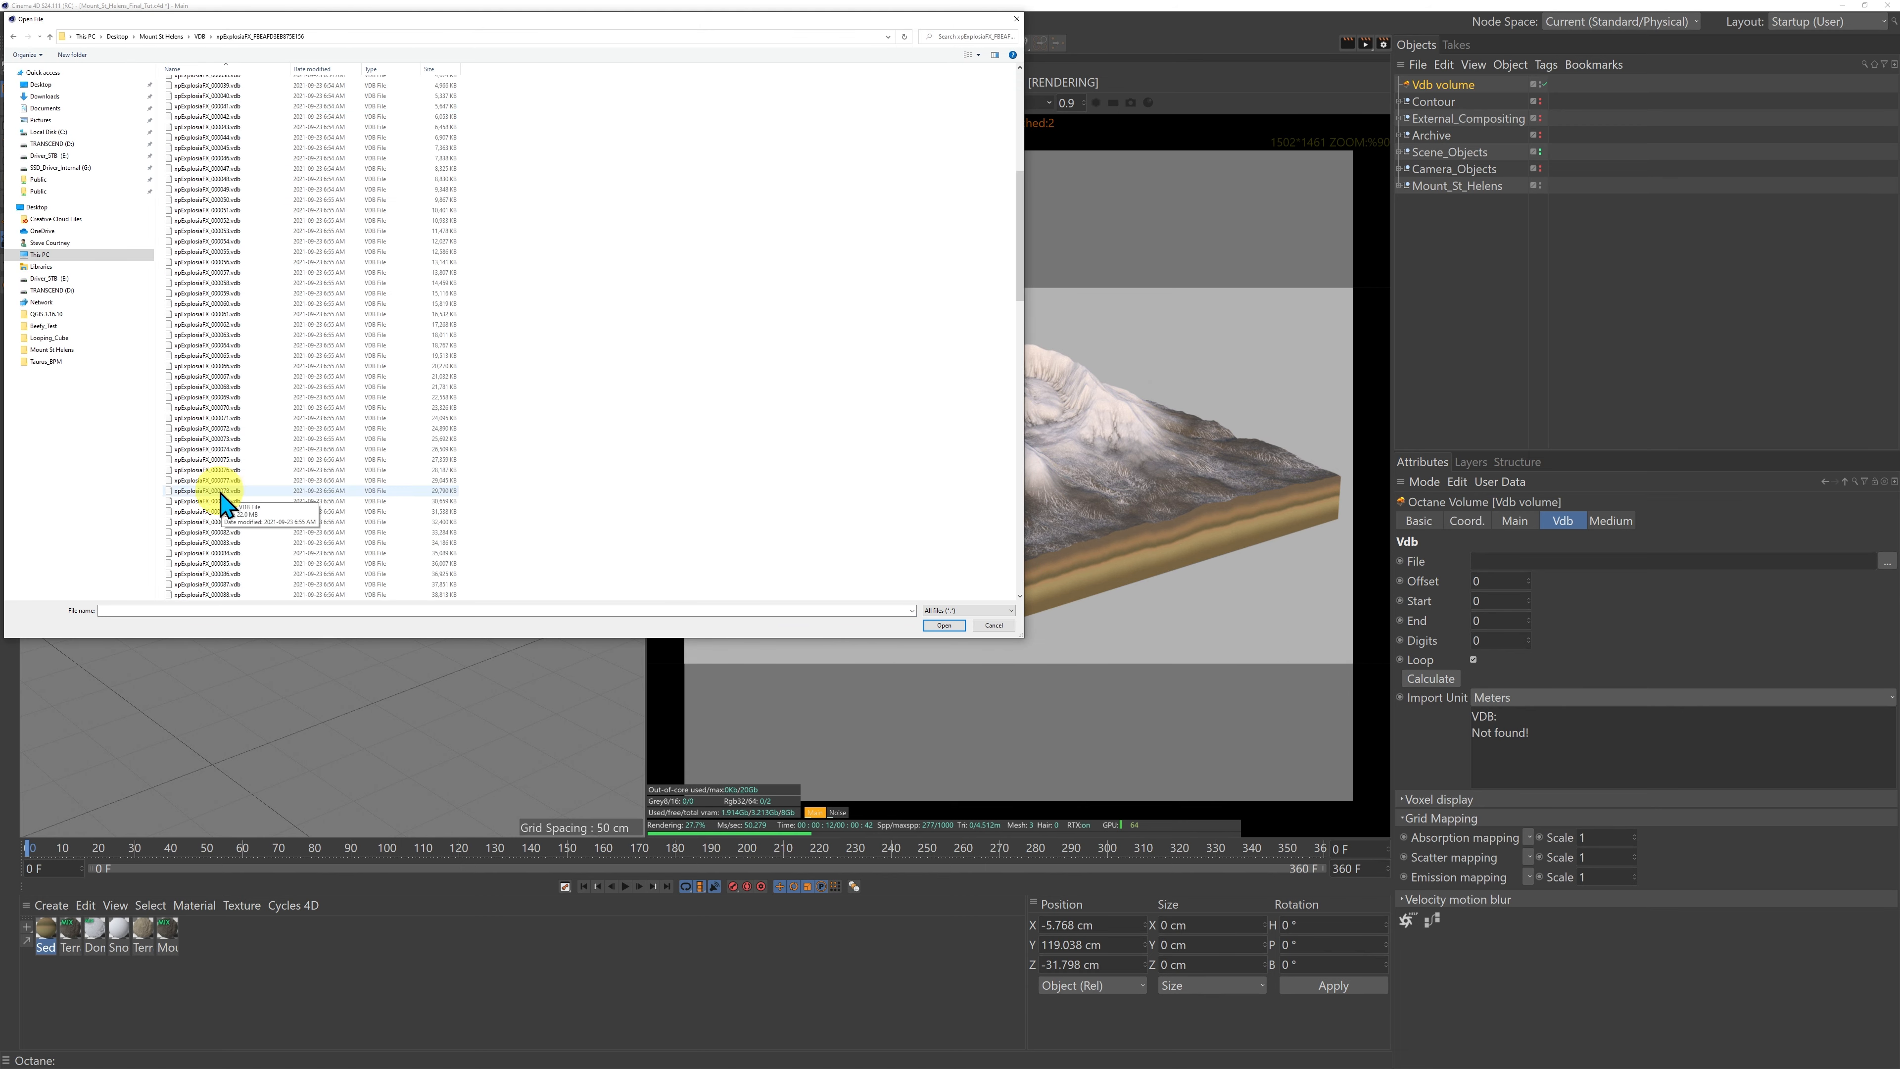
click(213, 533)
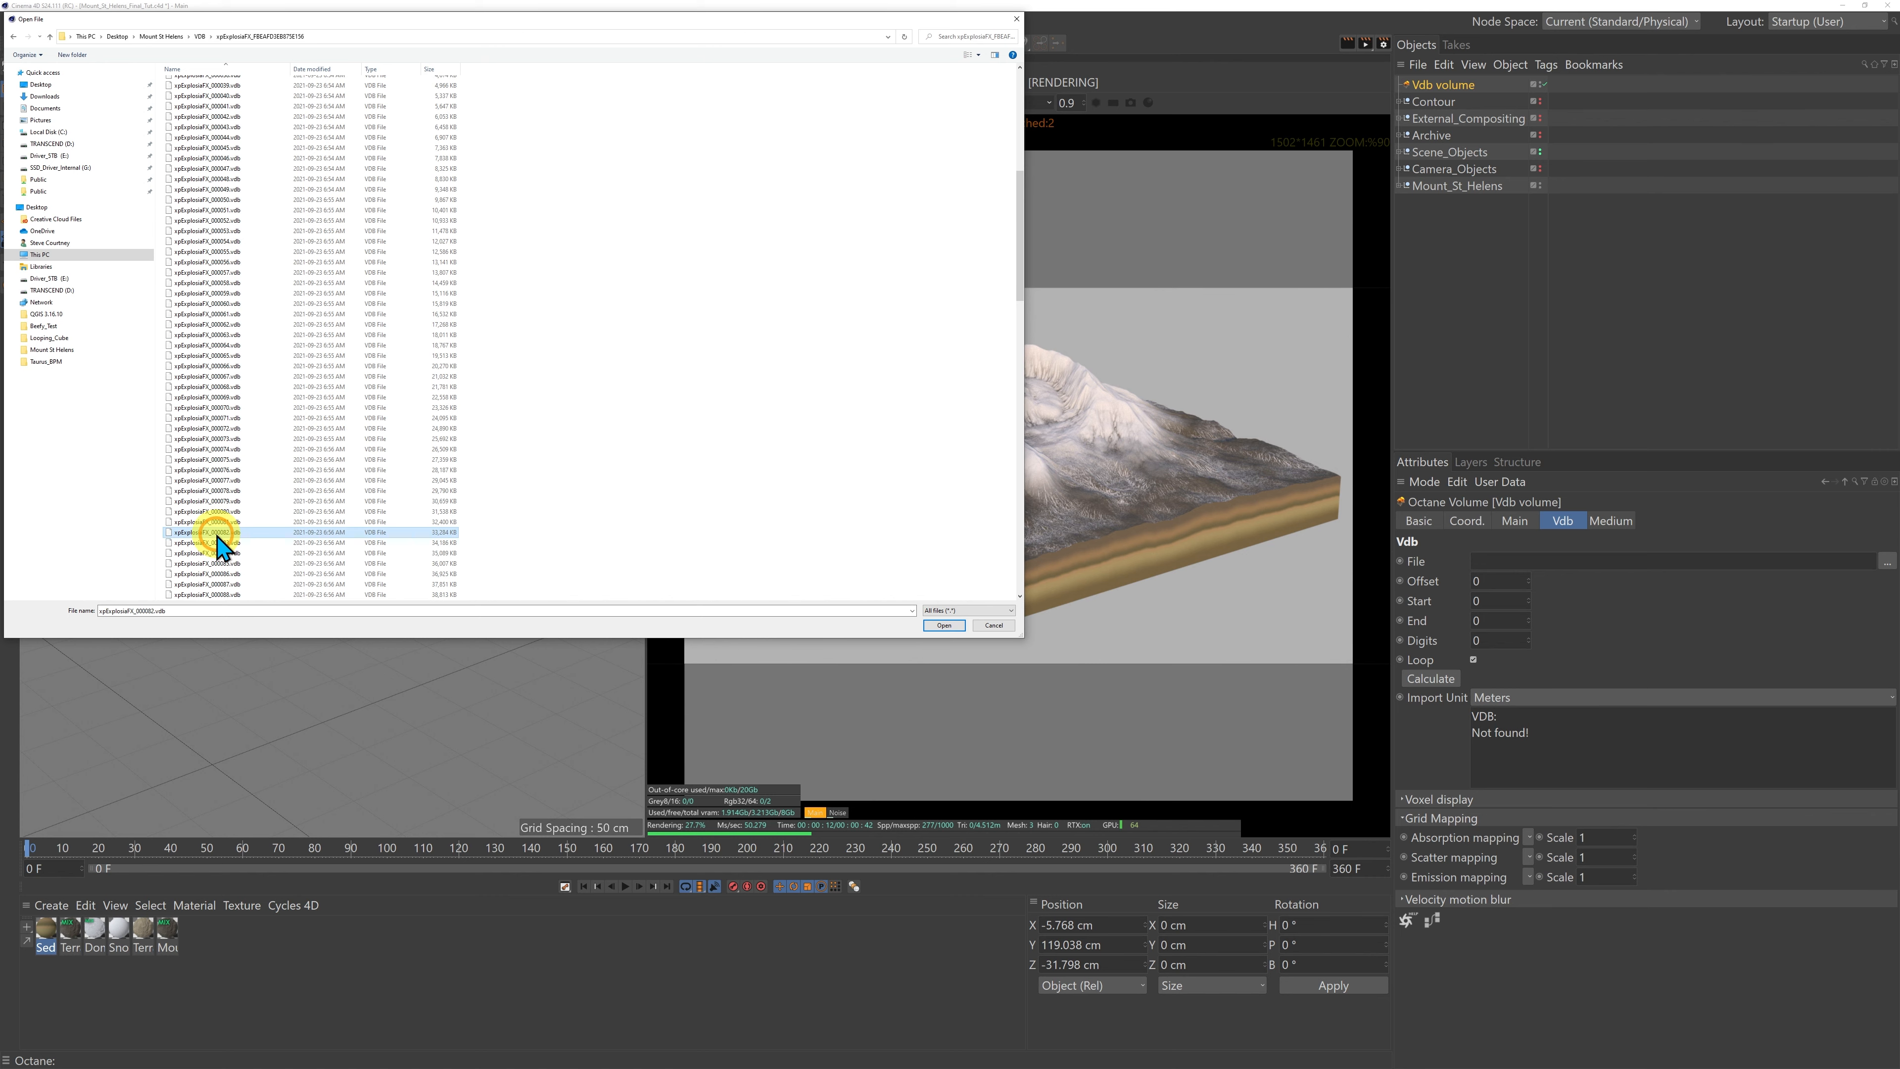
click(941, 626)
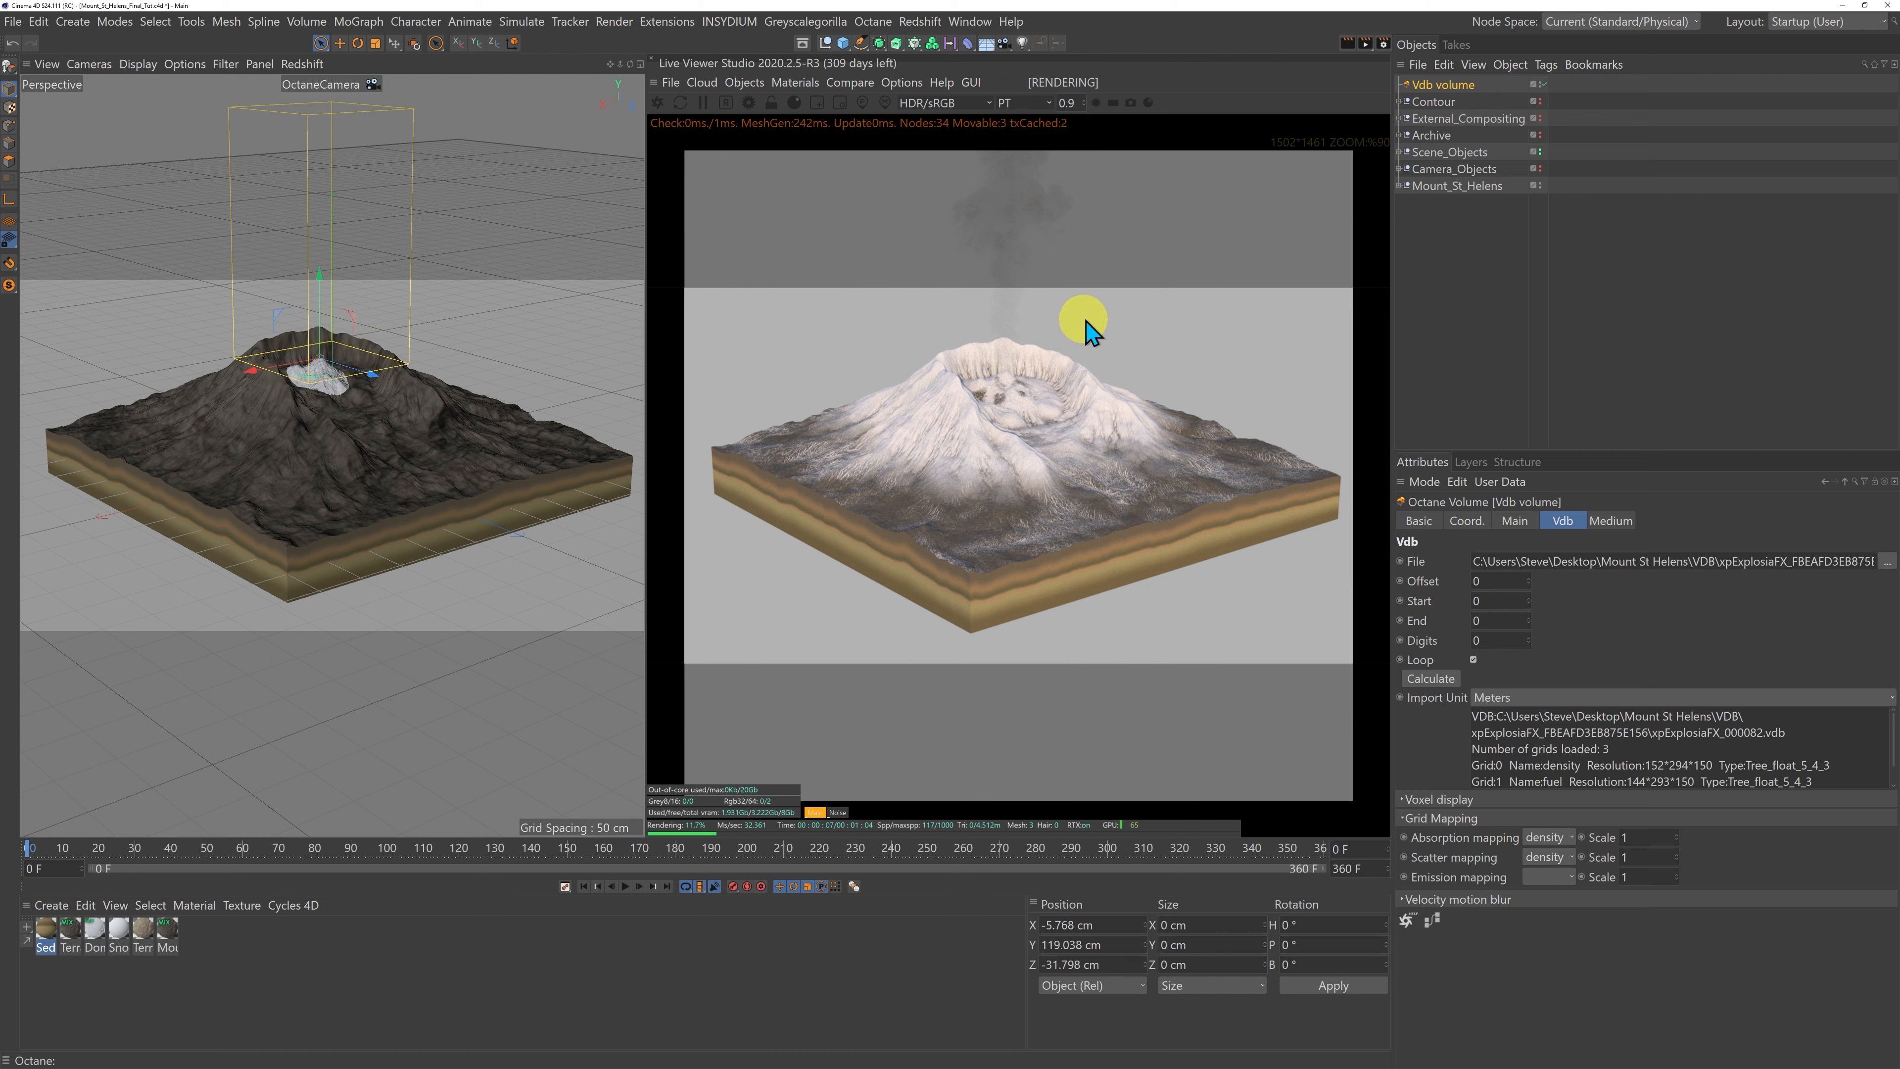
Step: Switch the viewport from the OctaneCamera to the default camera and frame the whole smoke plume above the crater from a lower angle
click(1399, 168)
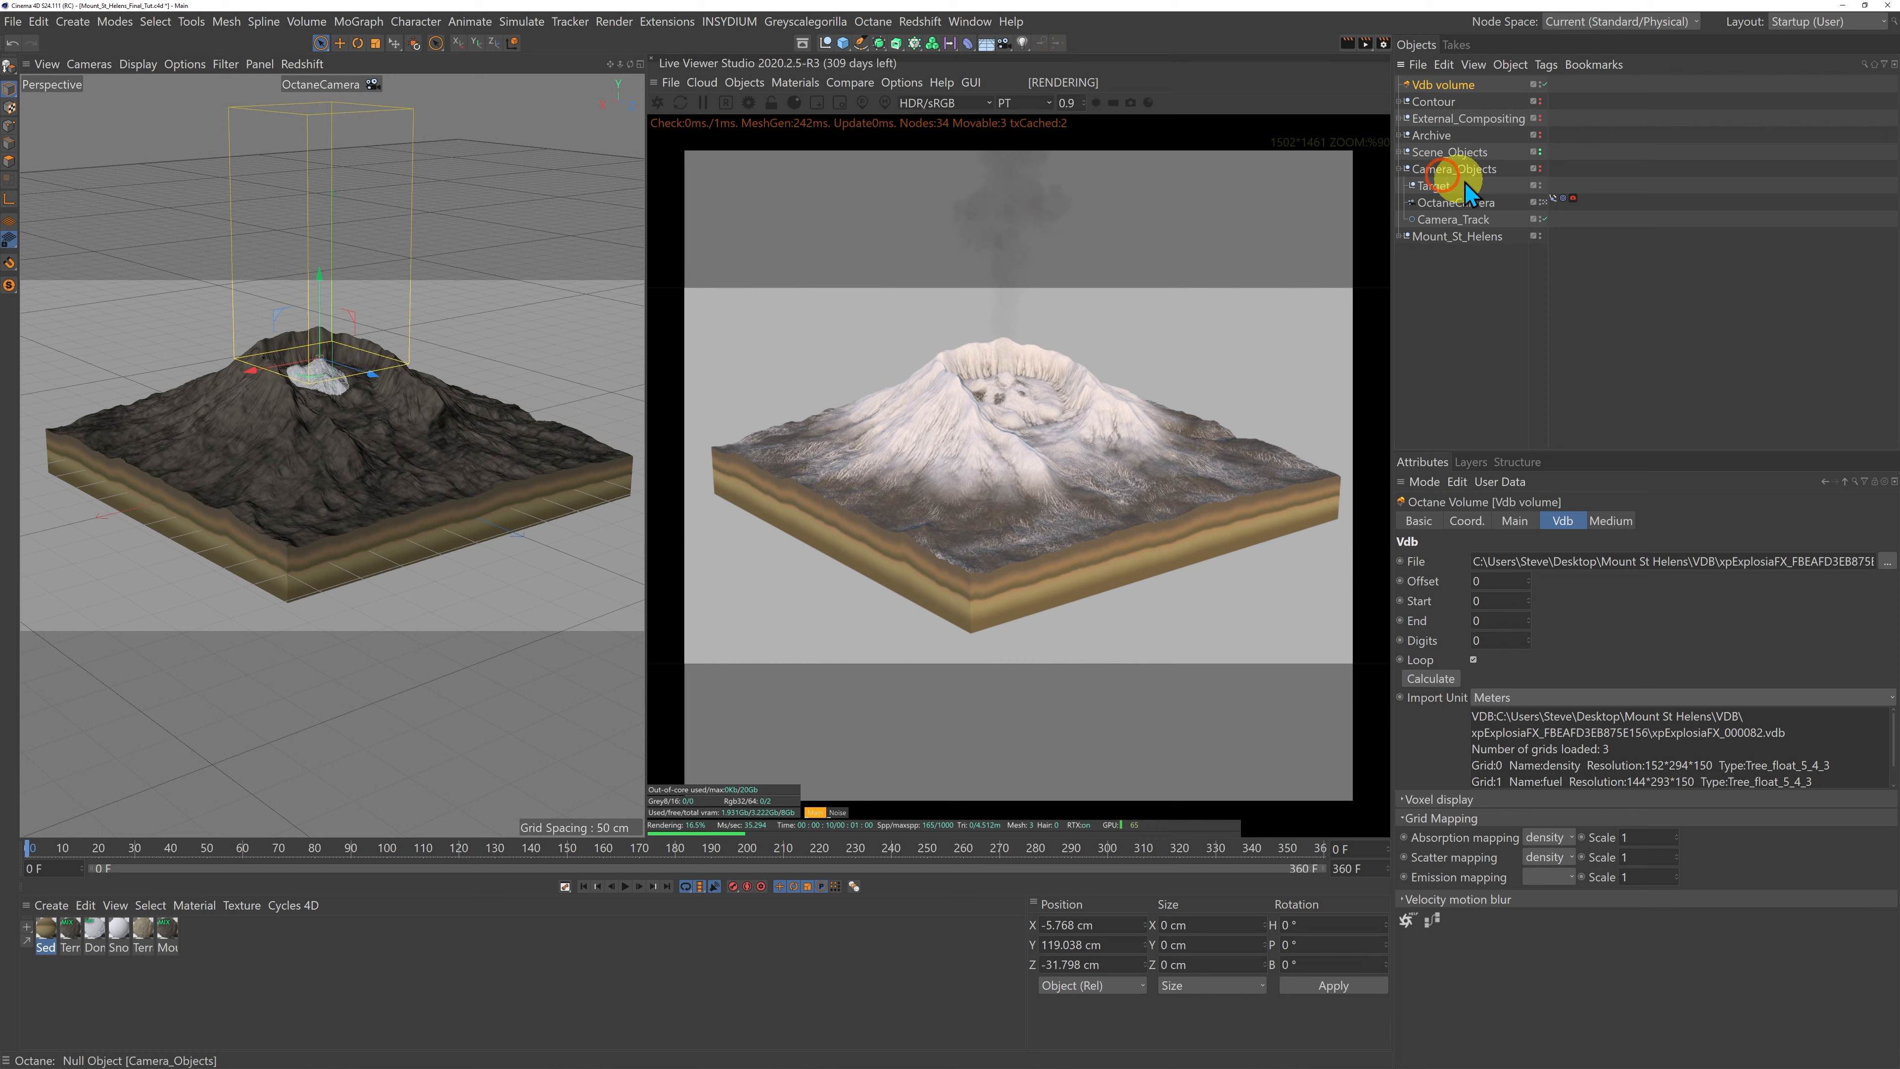
click(1544, 202)
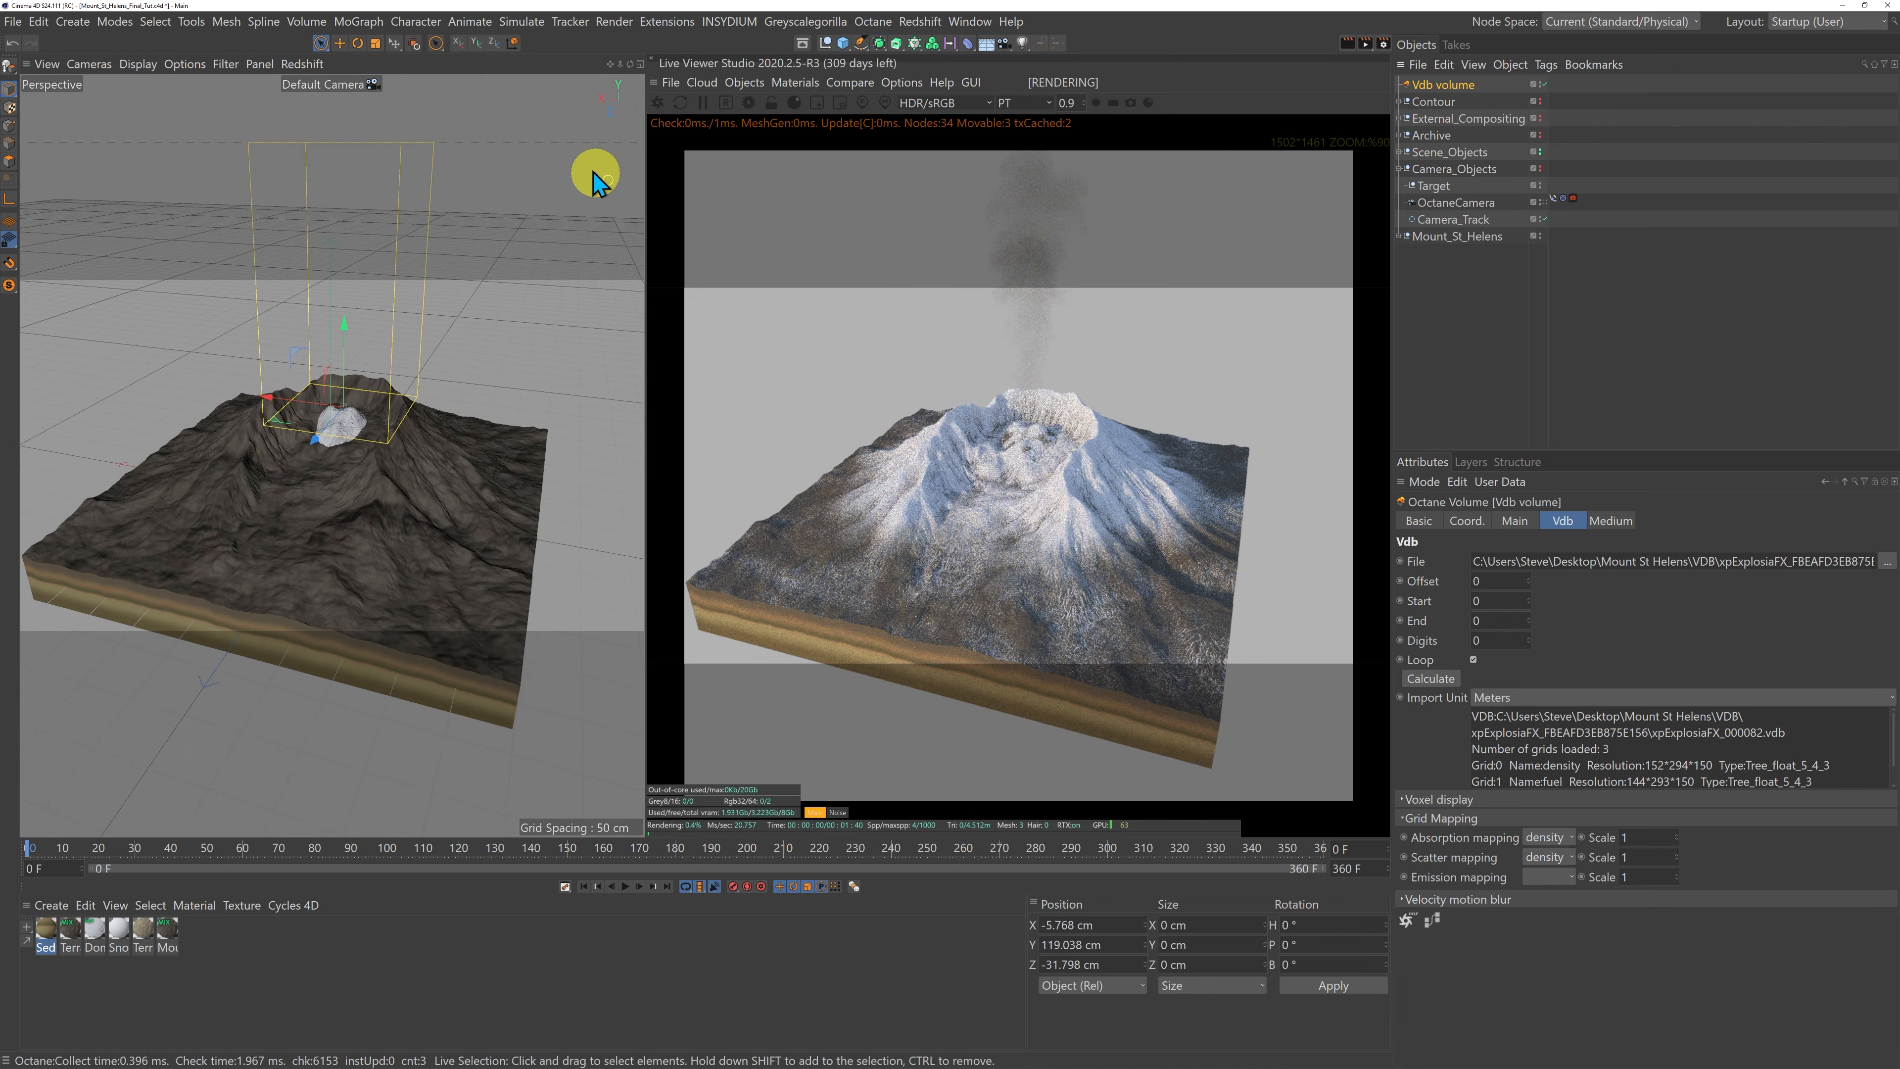
drag(629, 65, 644, 535)
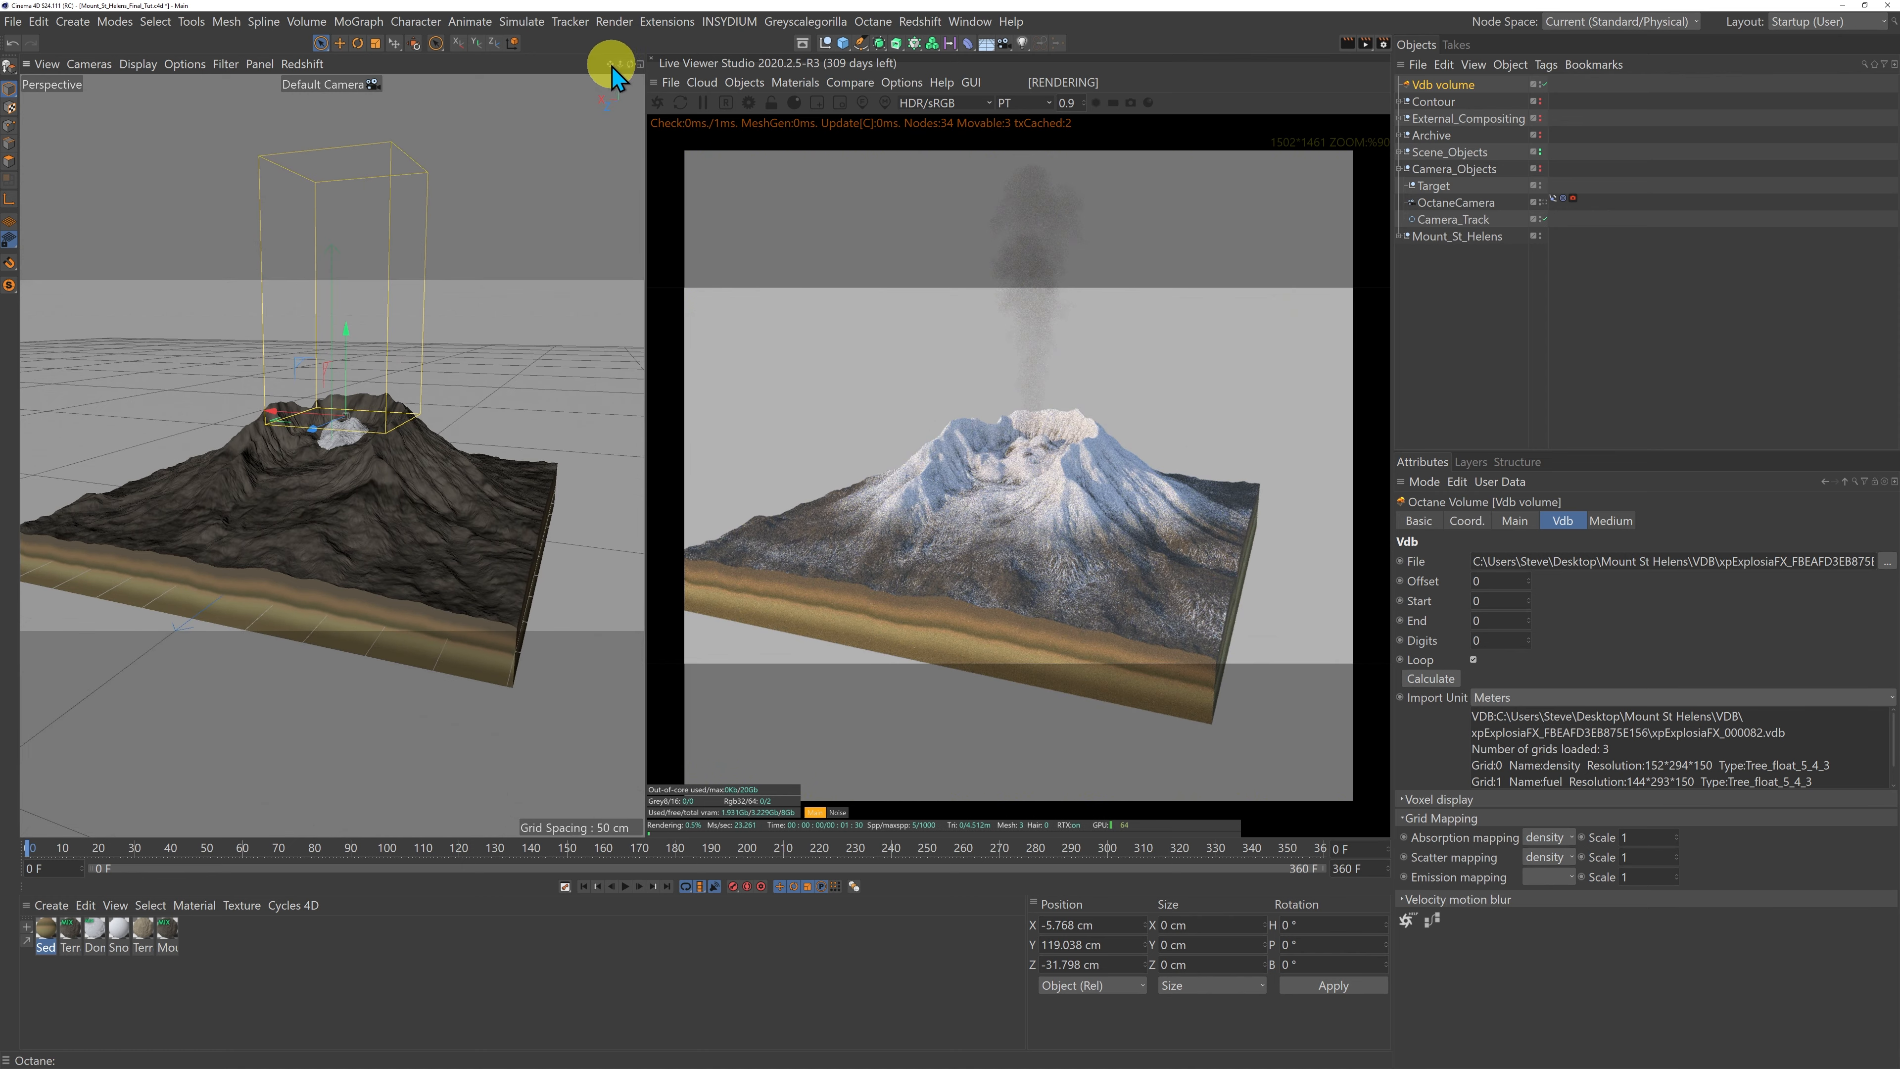
drag(611, 64, 636, 535)
click(611, 66)
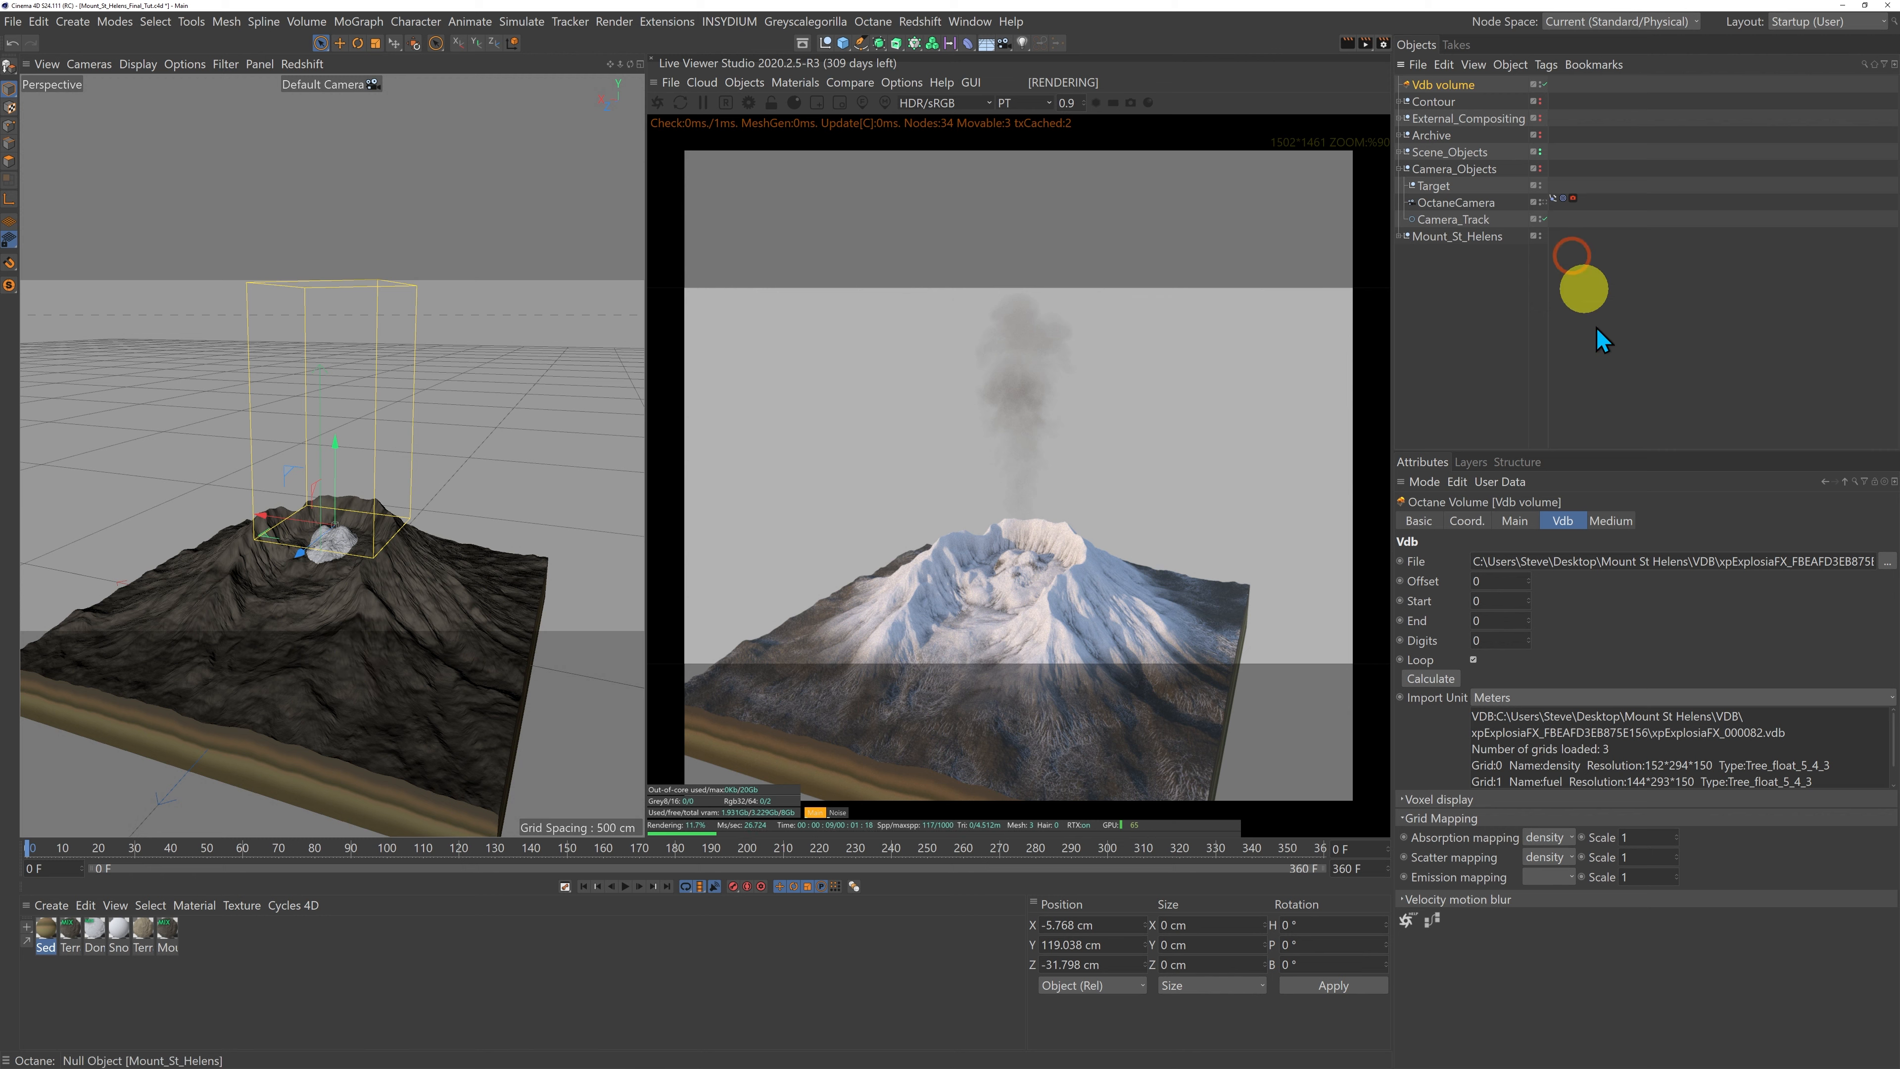
Step: Tint the absorption color of the Vdb volume's Volume Medium to a muted yellow-brown with hue 51° and saturation about 28%
click(1608, 521)
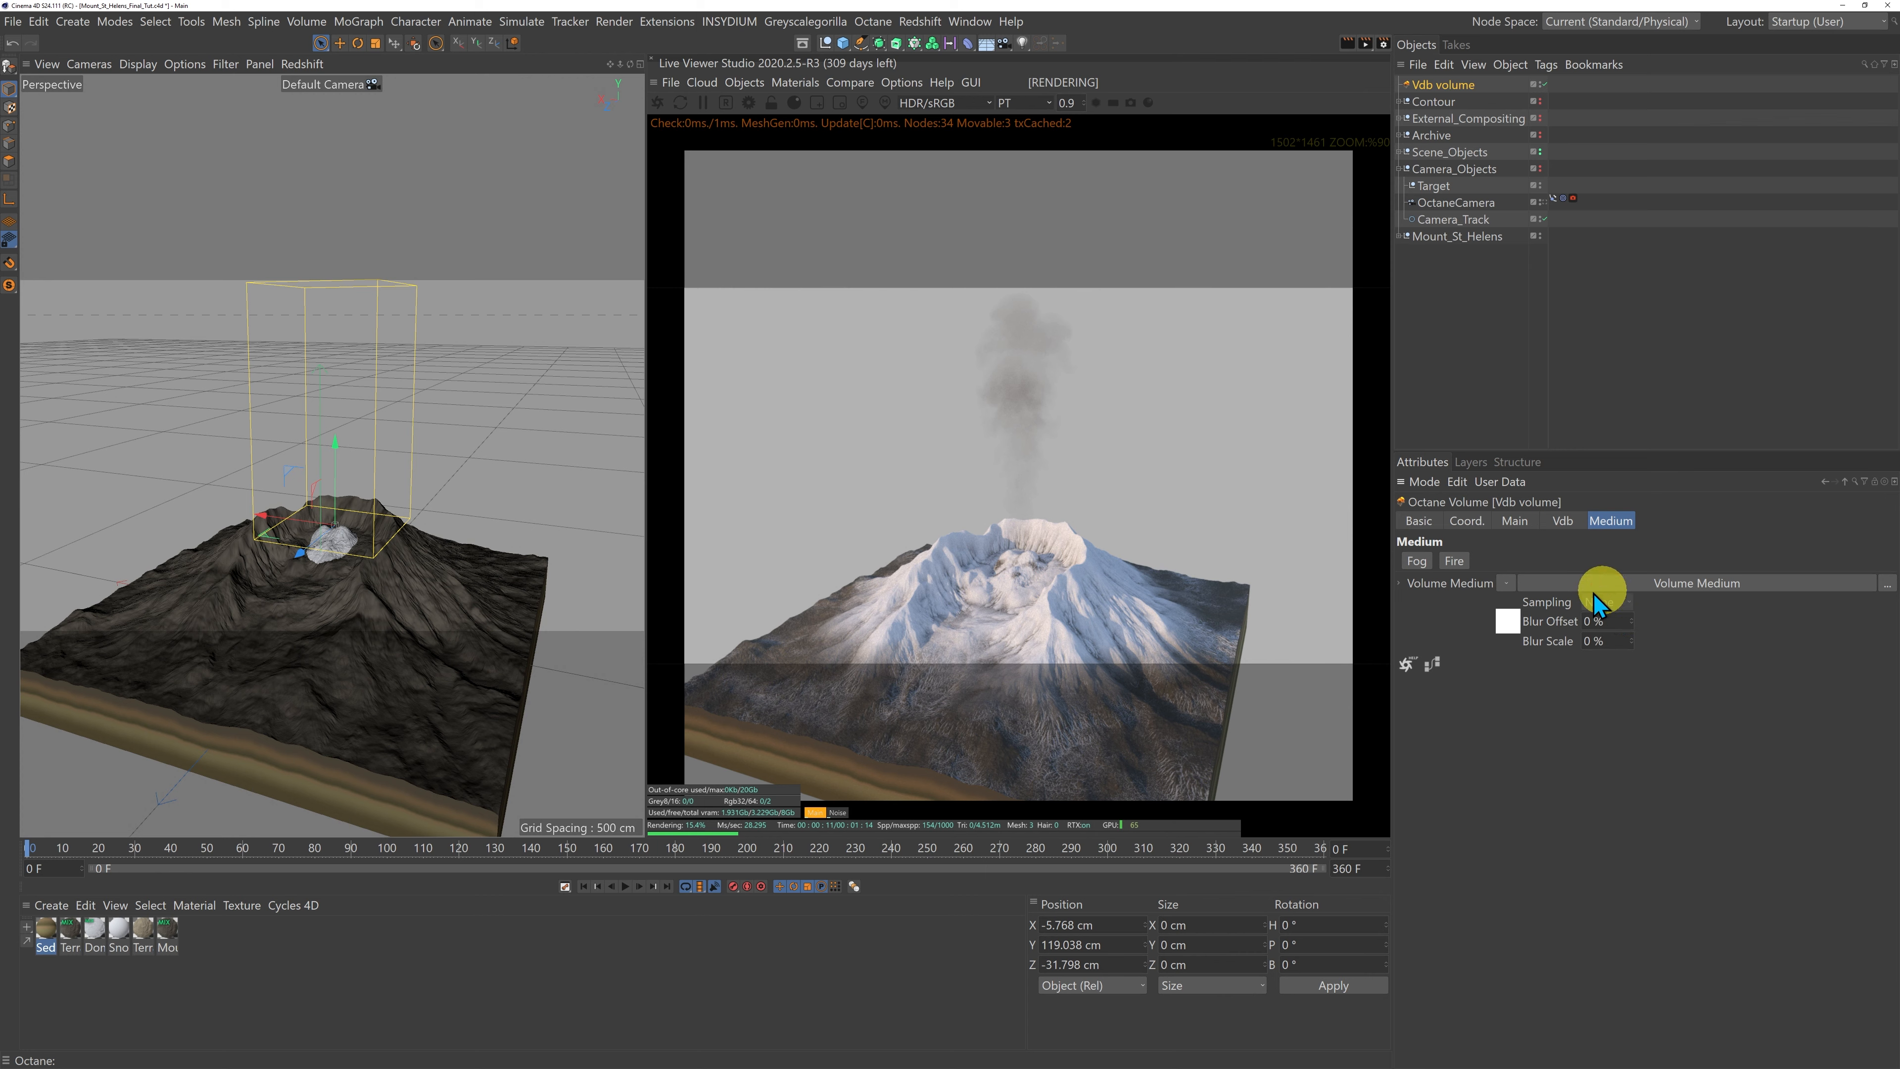
click(1627, 587)
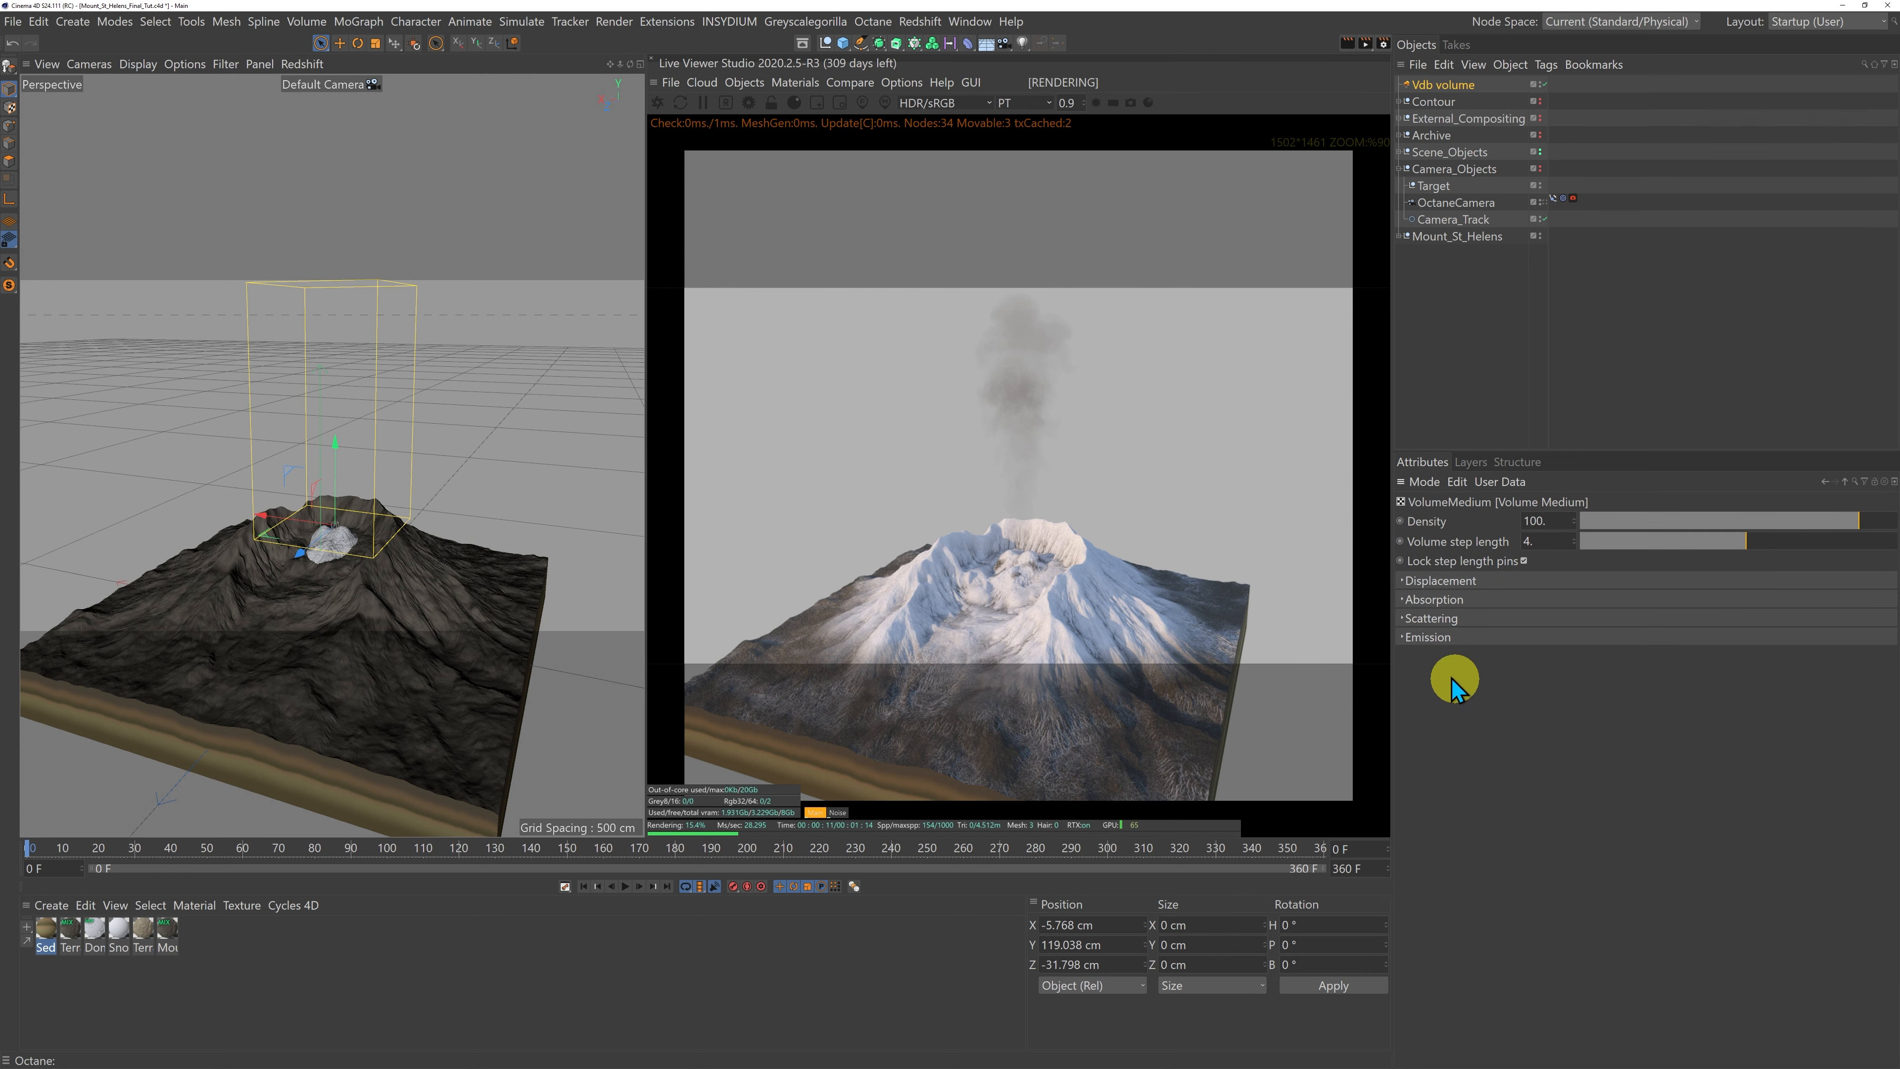
click(1404, 581)
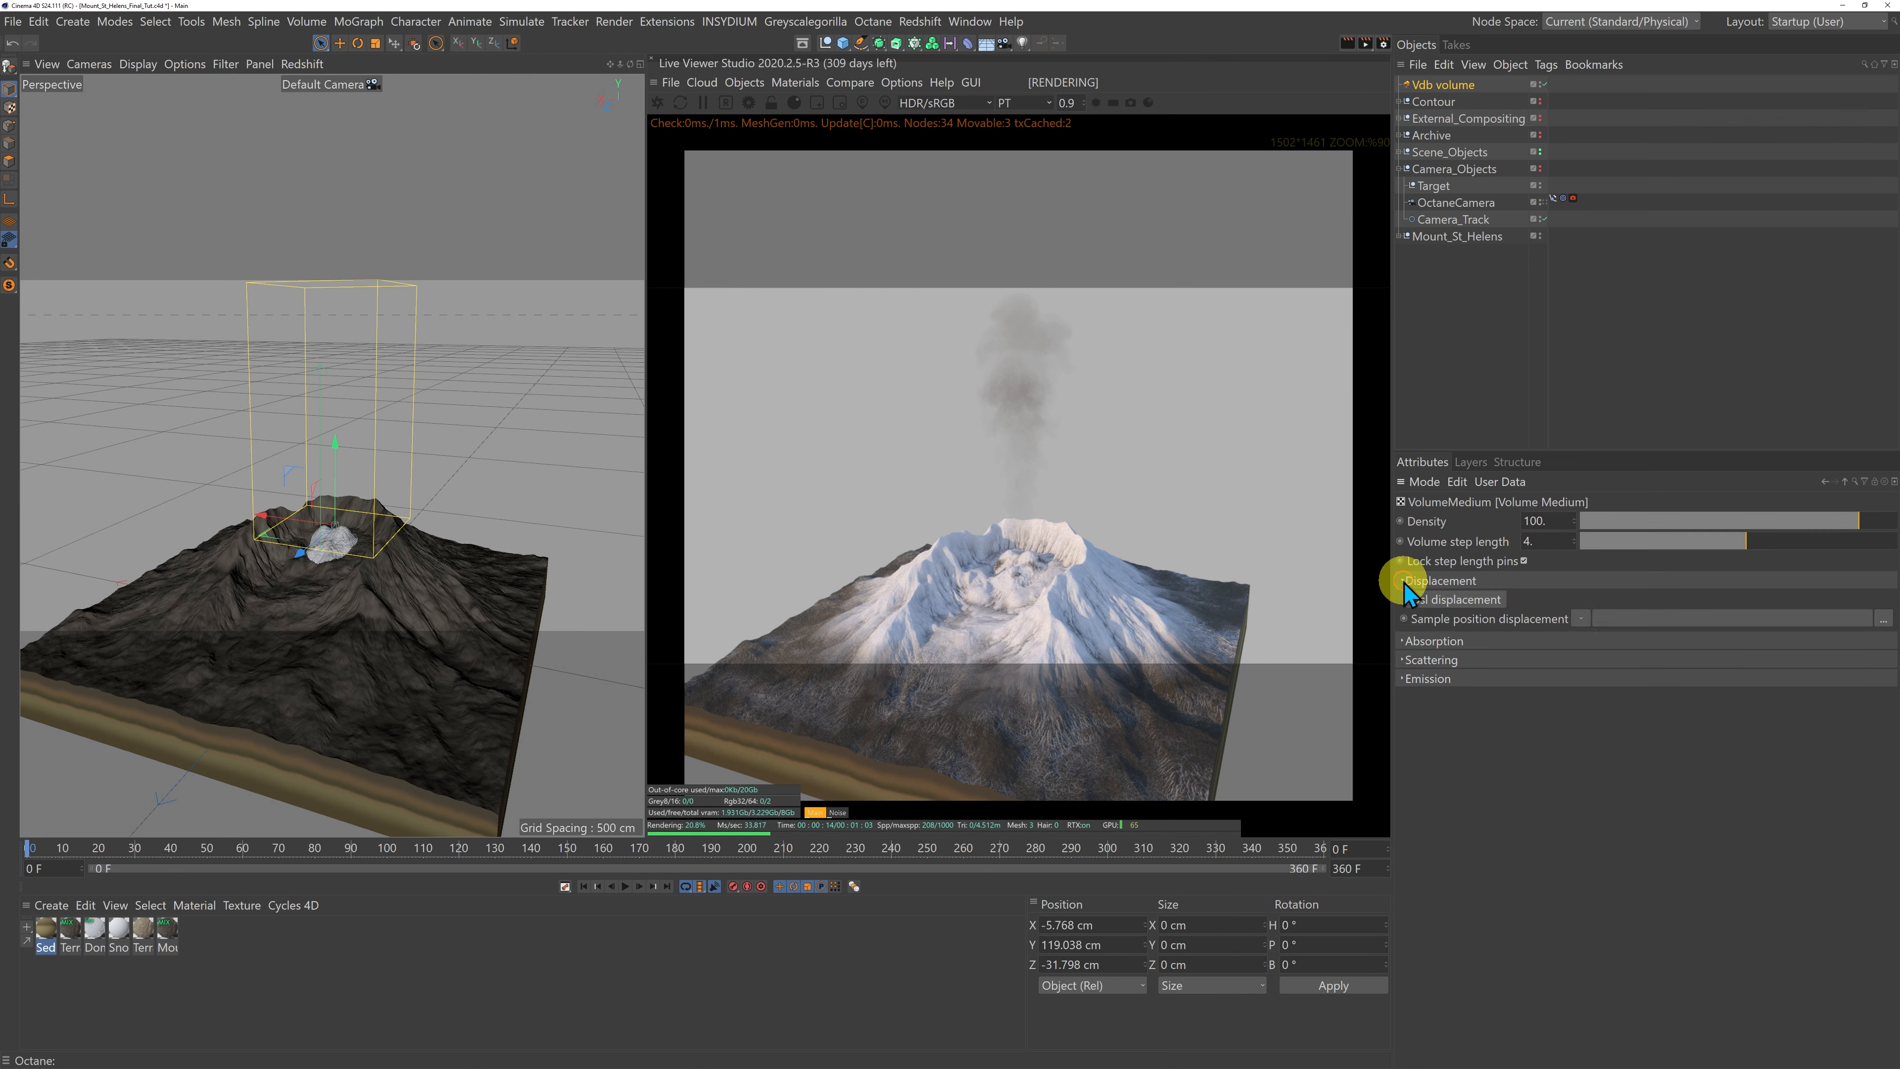
click(1404, 643)
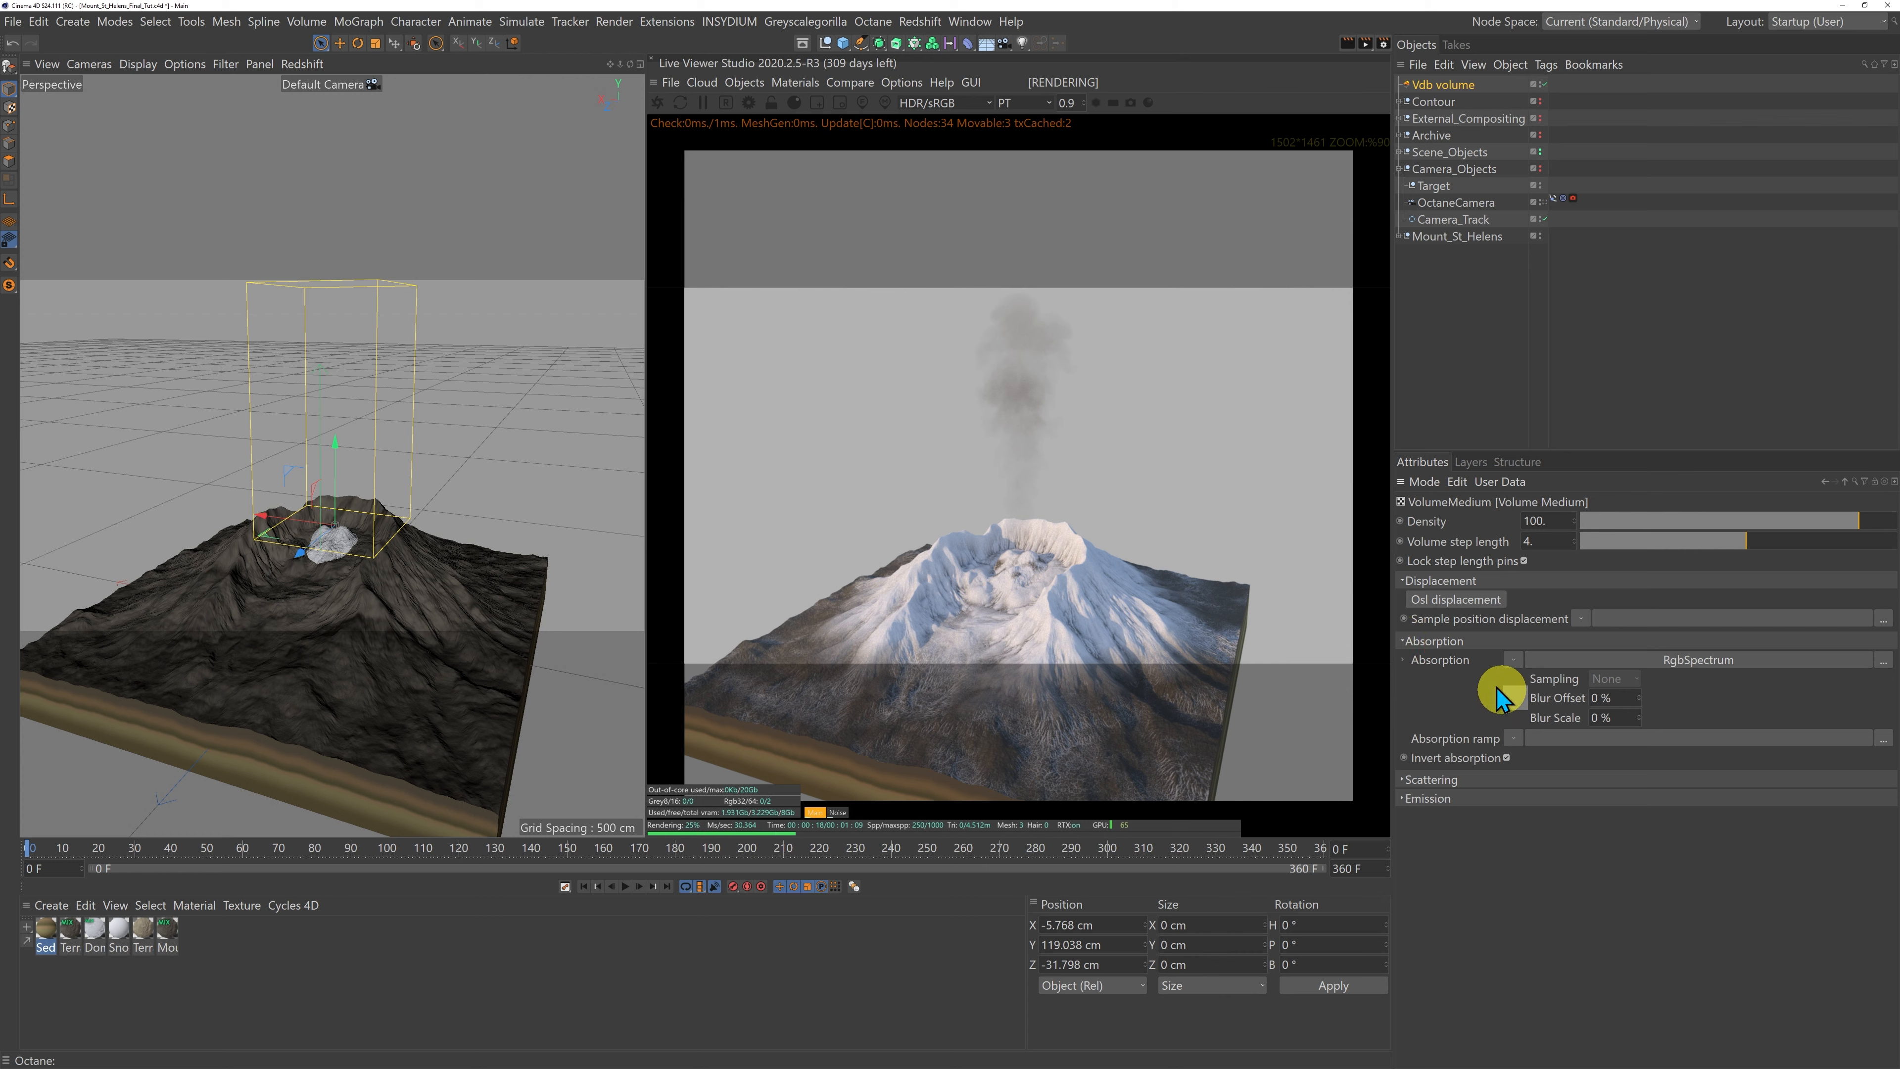
click(1403, 581)
click(1418, 737)
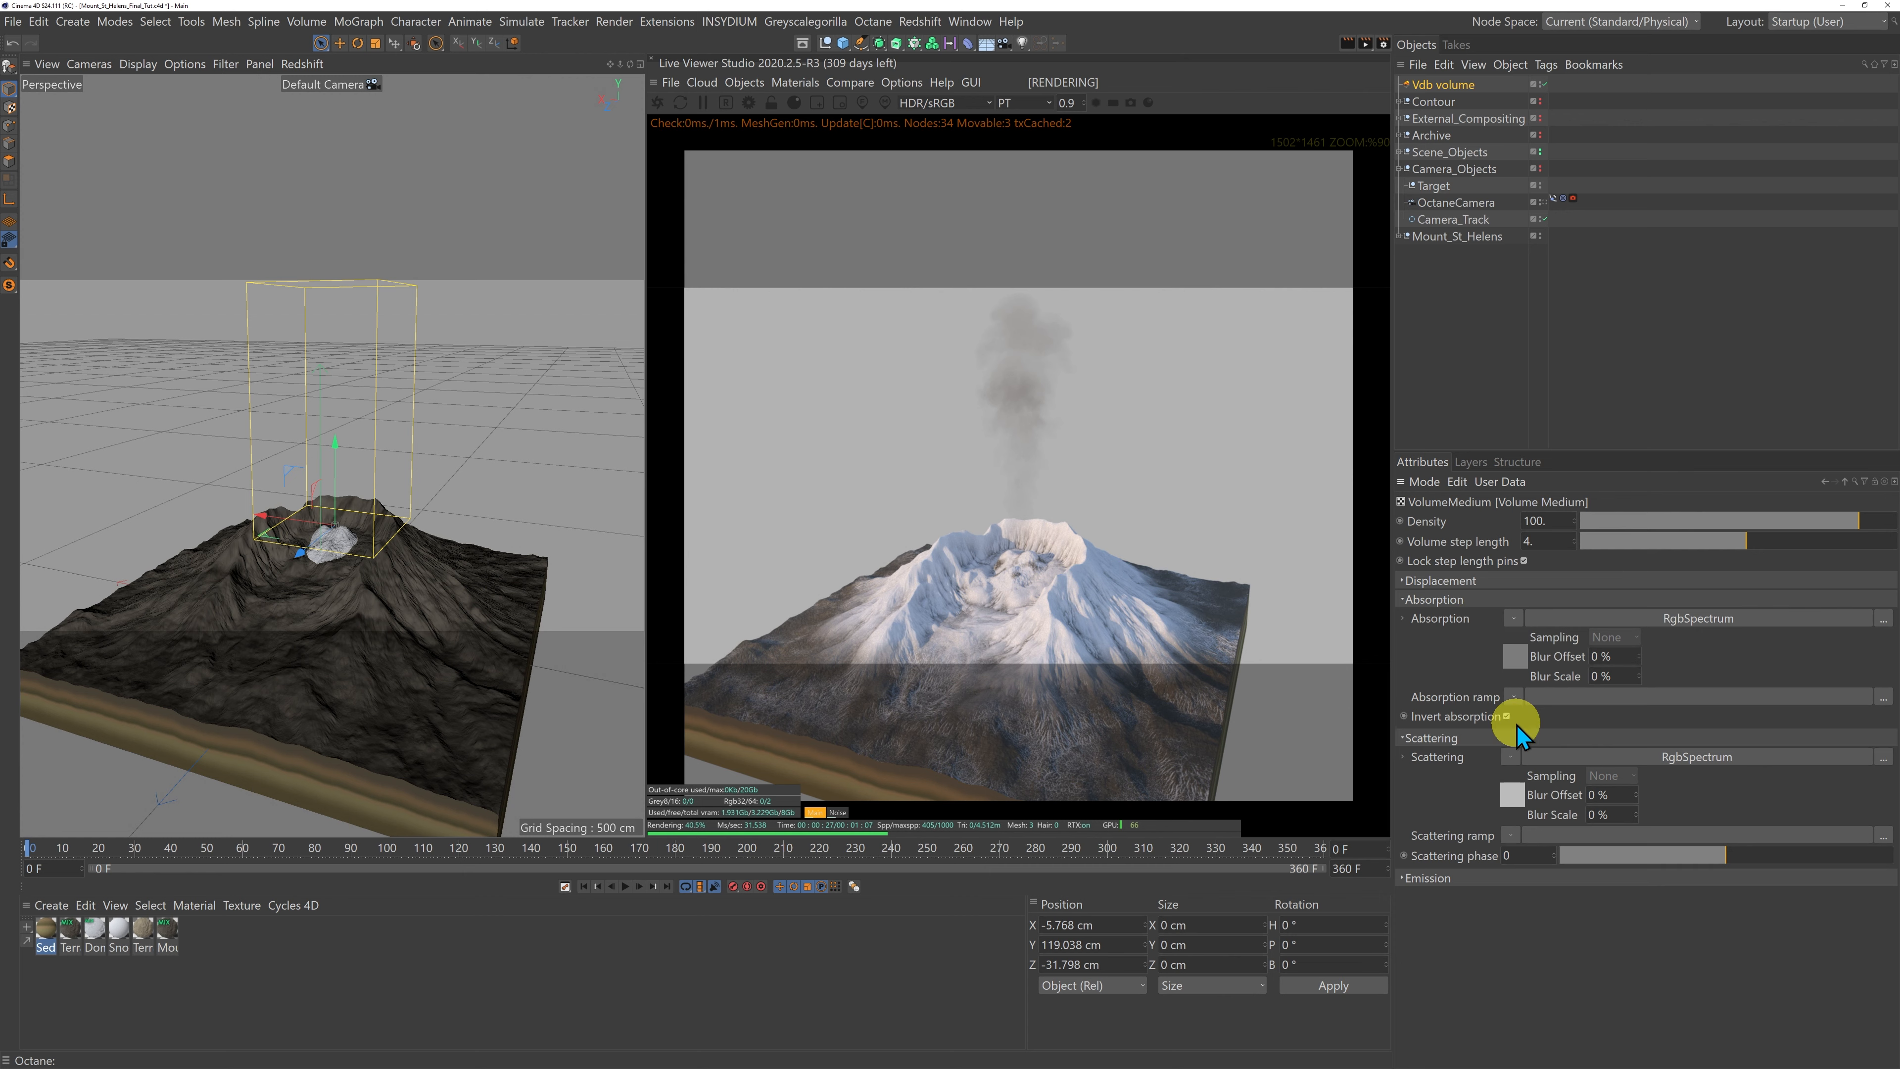
click(1513, 656)
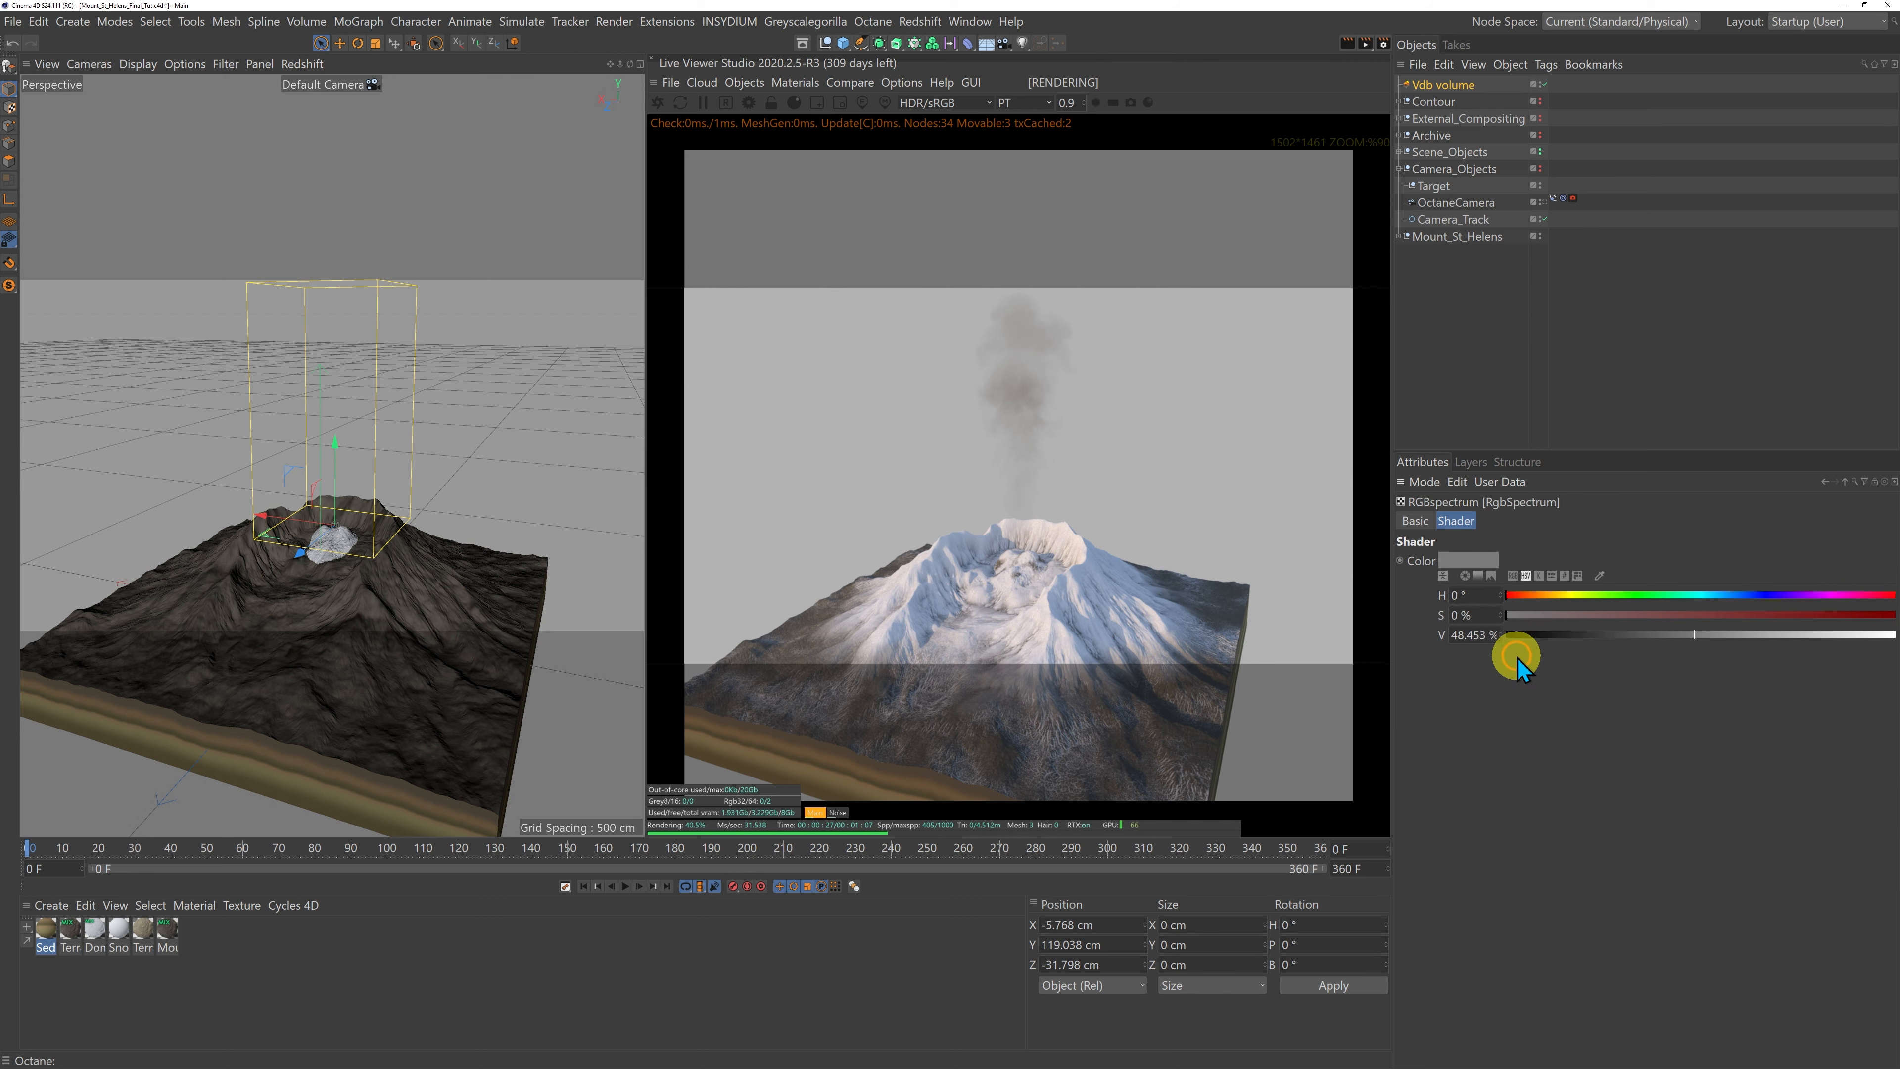
click(1562, 596)
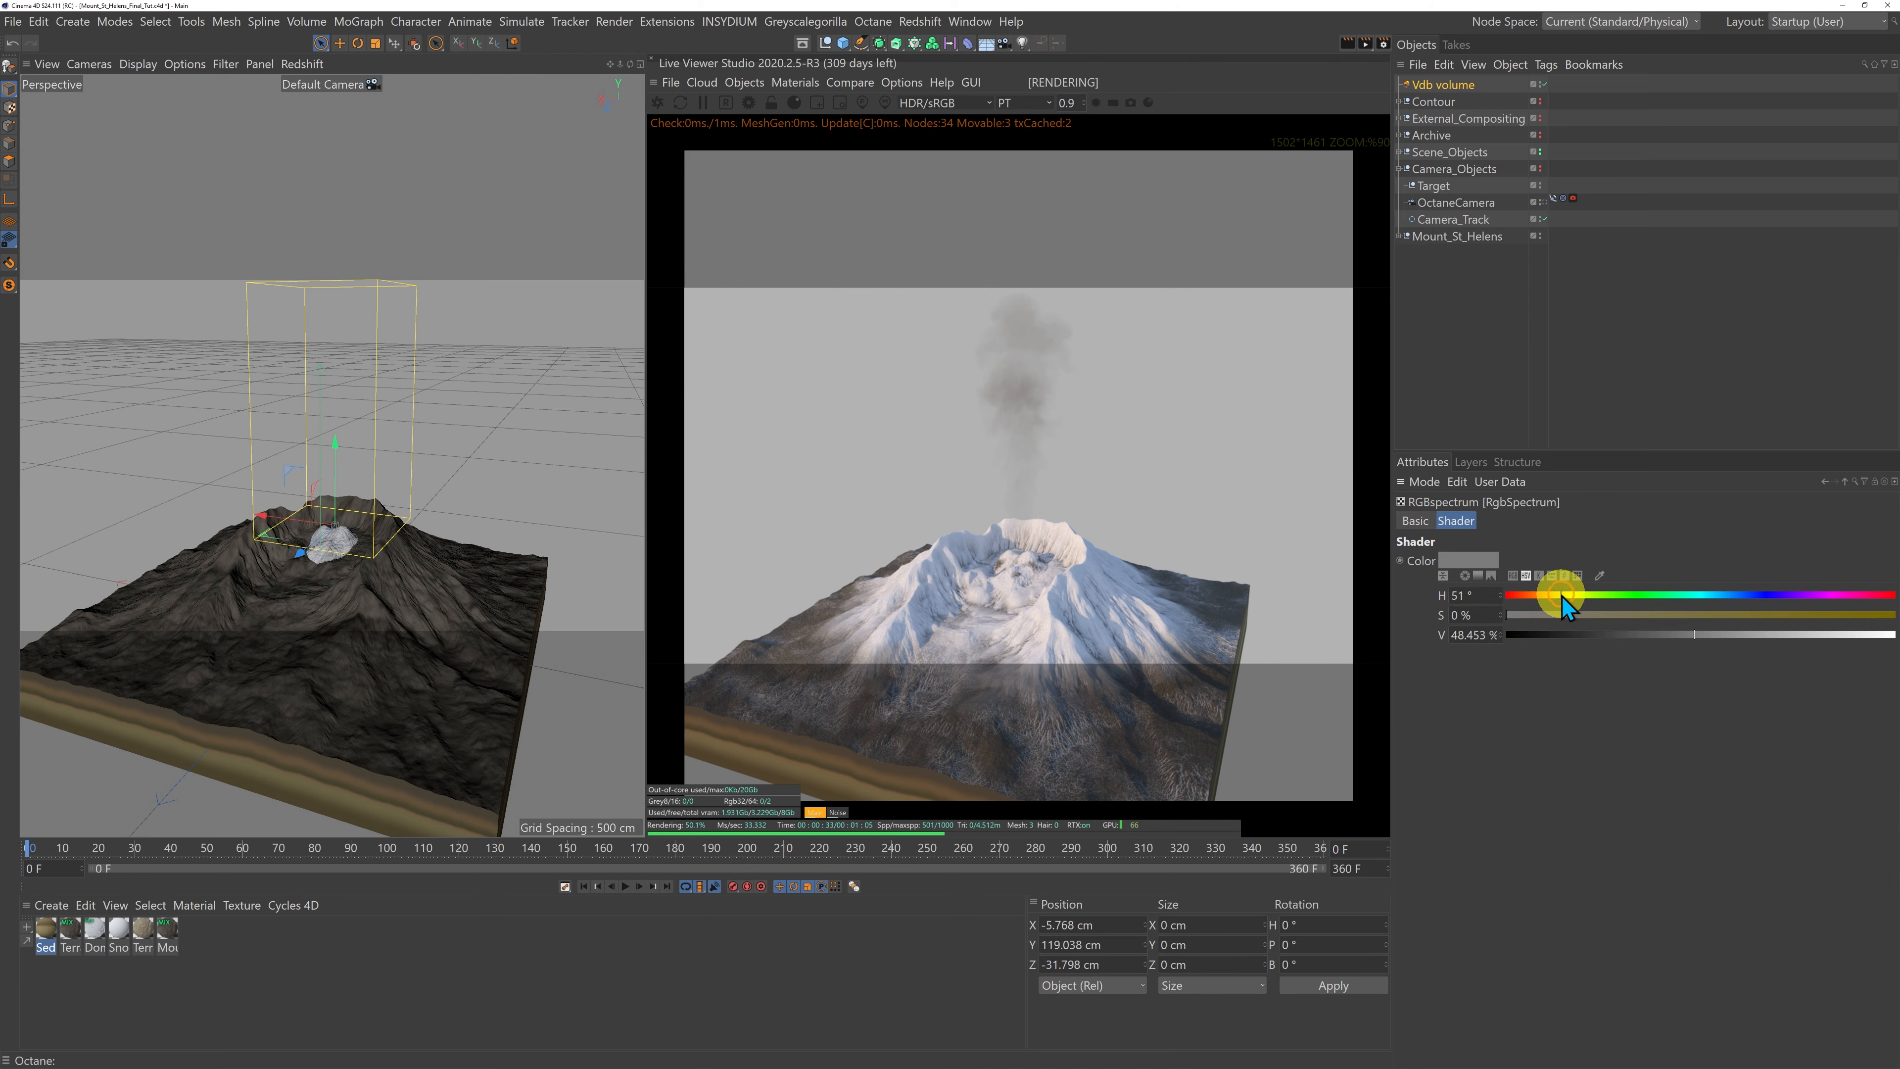
click(1601, 615)
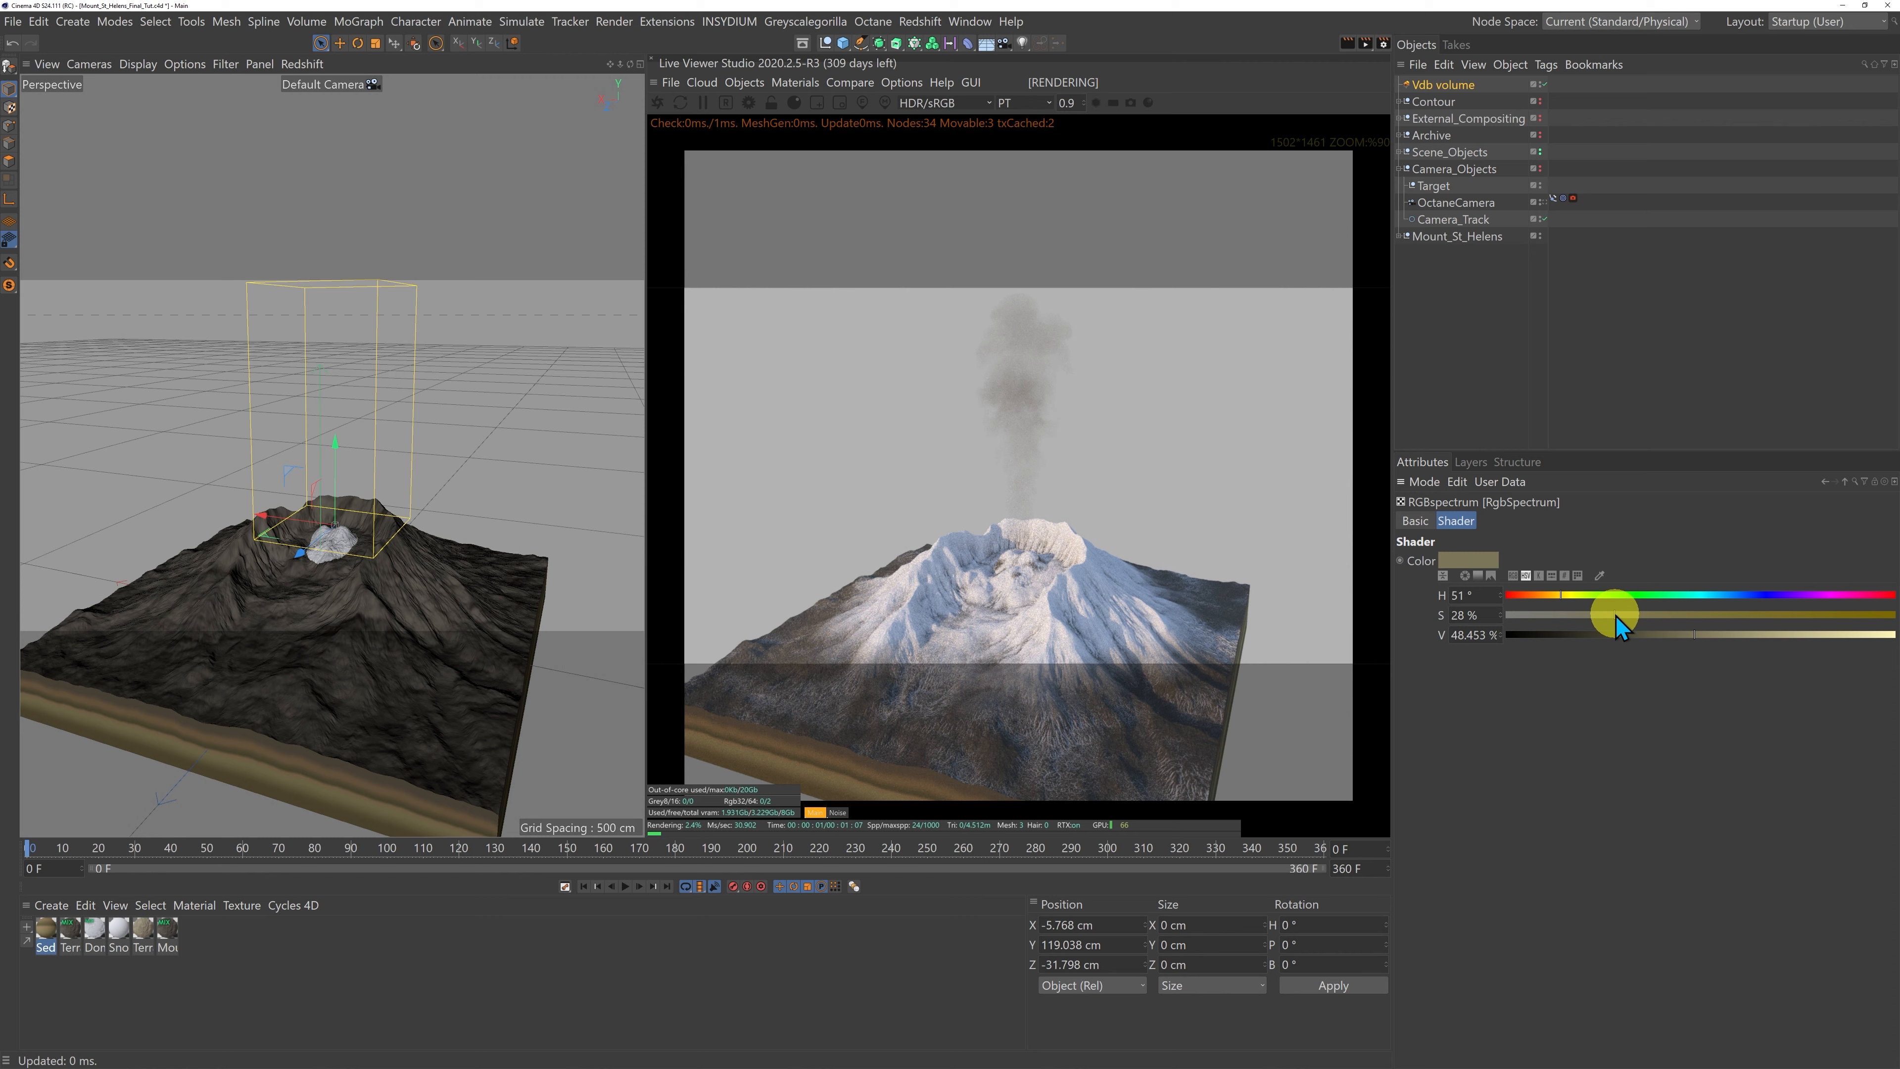
drag(1616, 621, 1679, 666)
click(1845, 481)
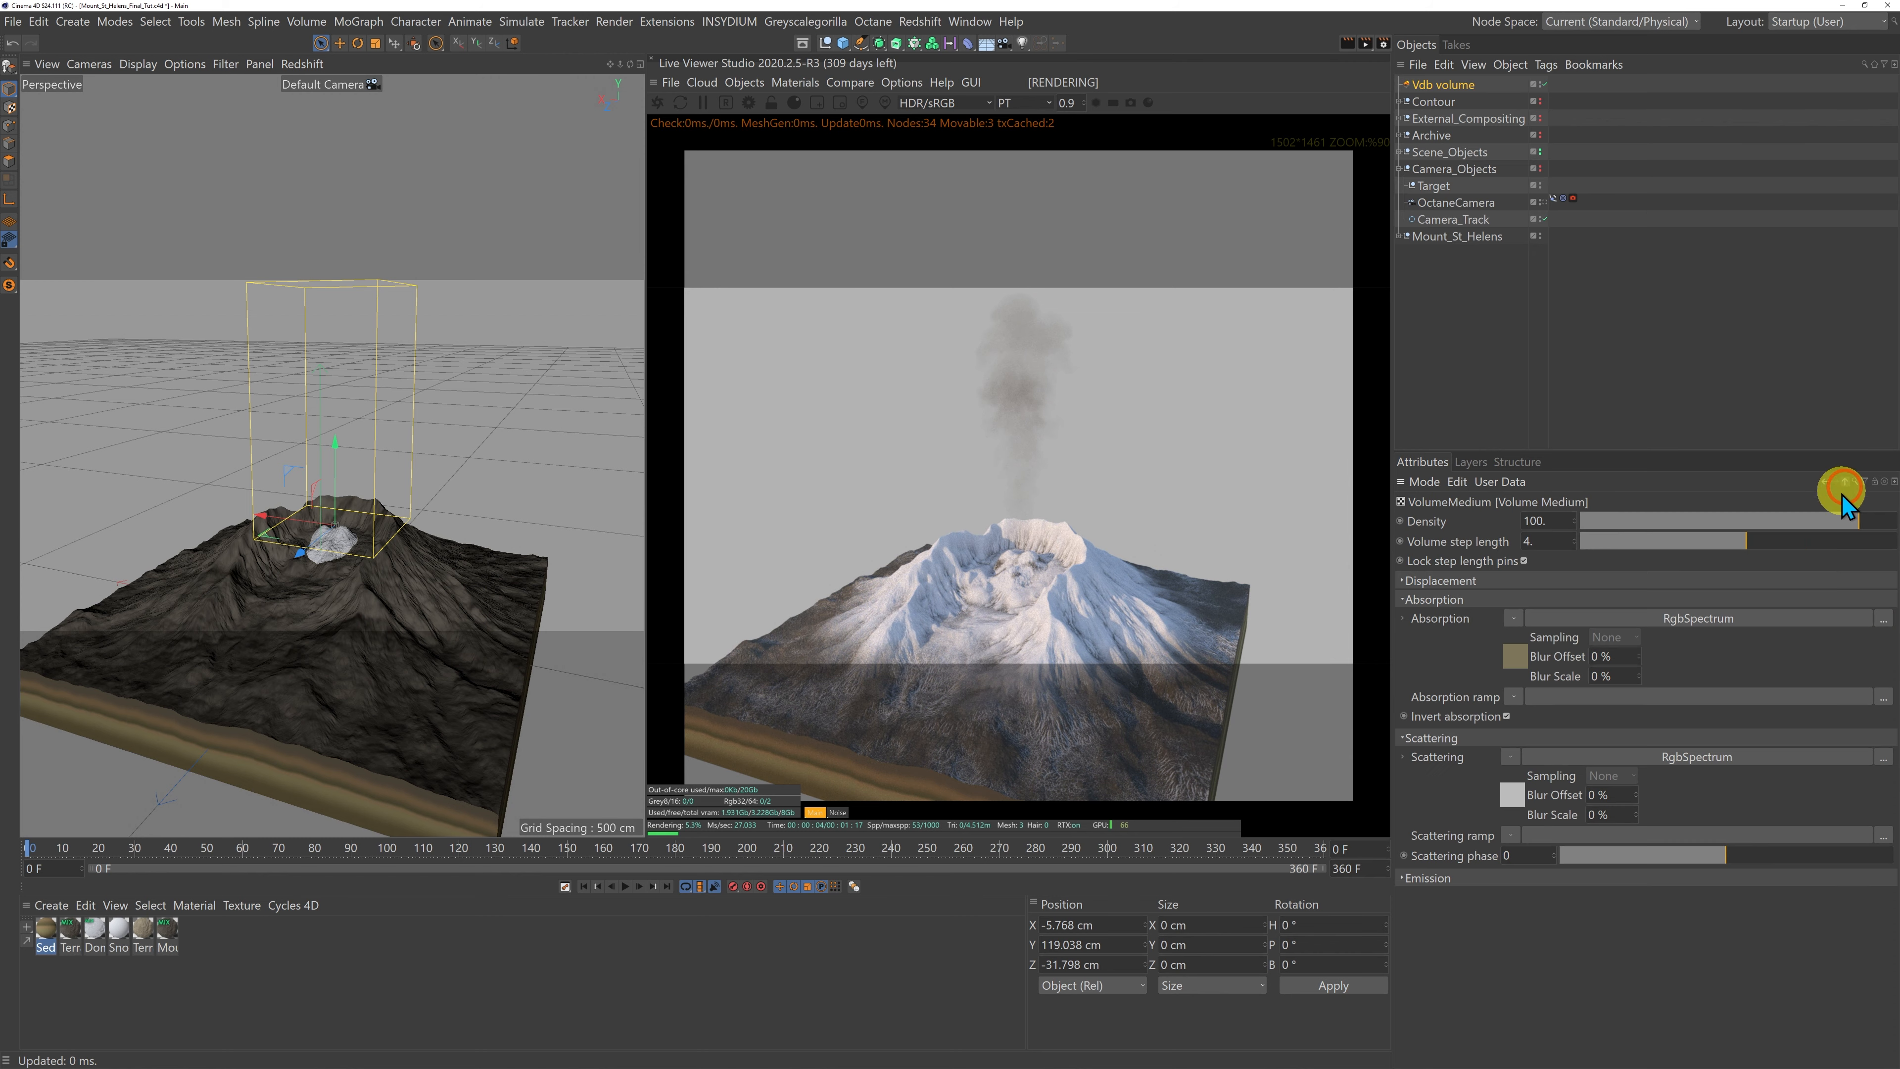
Step: Give the medium's scattering color a yellow tint with hue 55° and saturation about 38%
click(1510, 794)
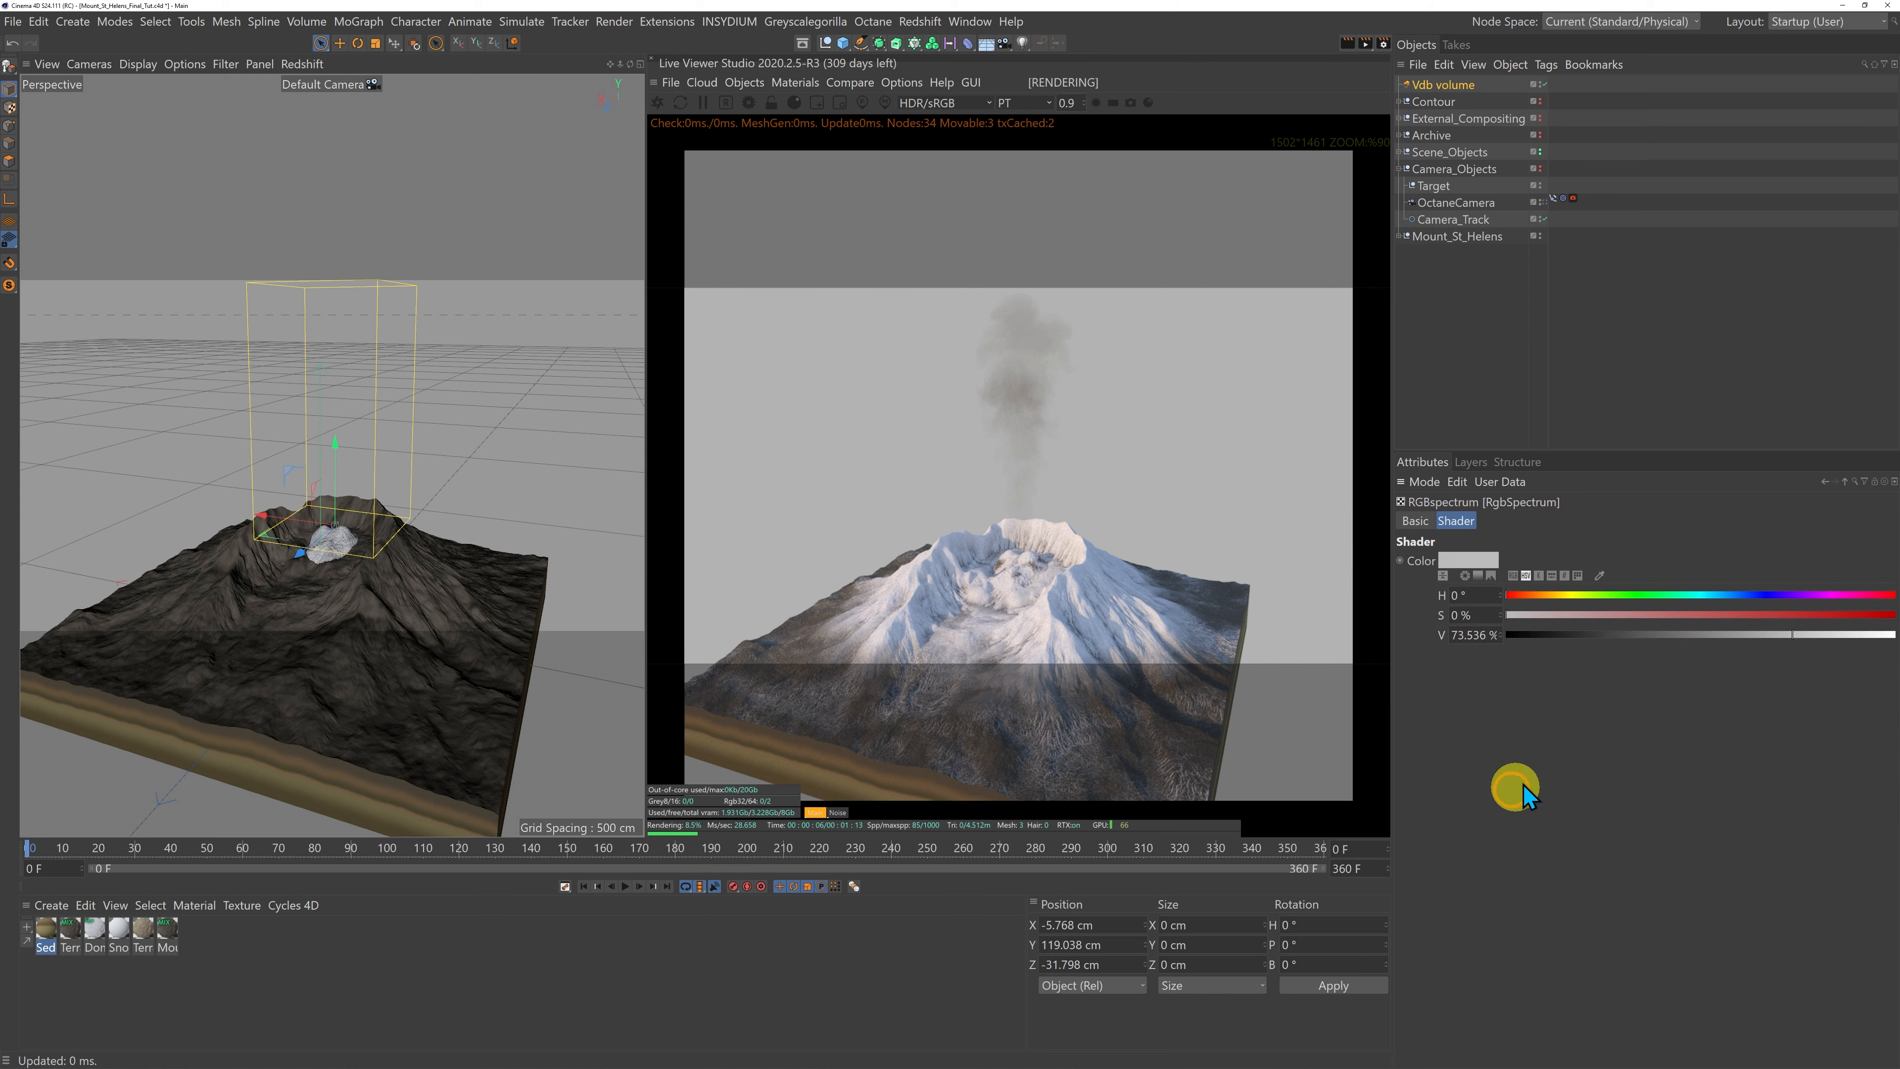
click(1566, 596)
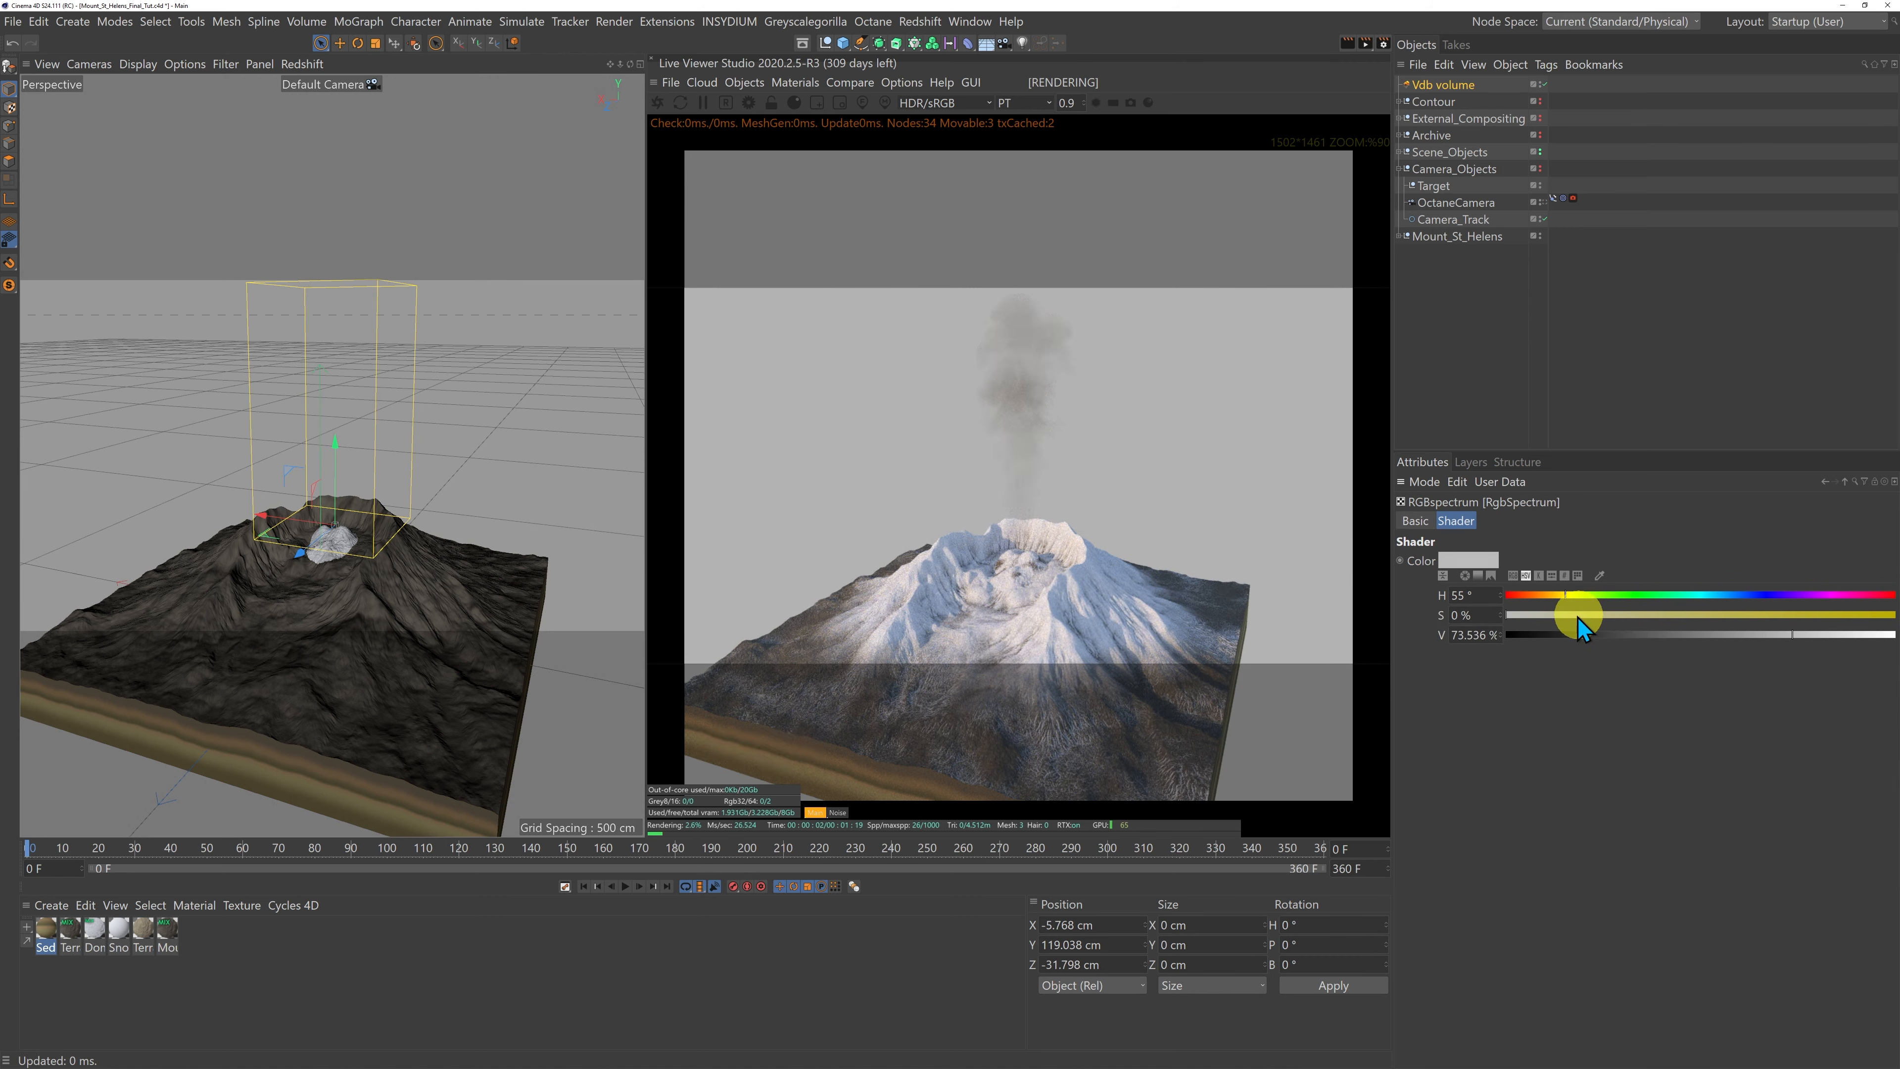
drag(1578, 616, 1664, 616)
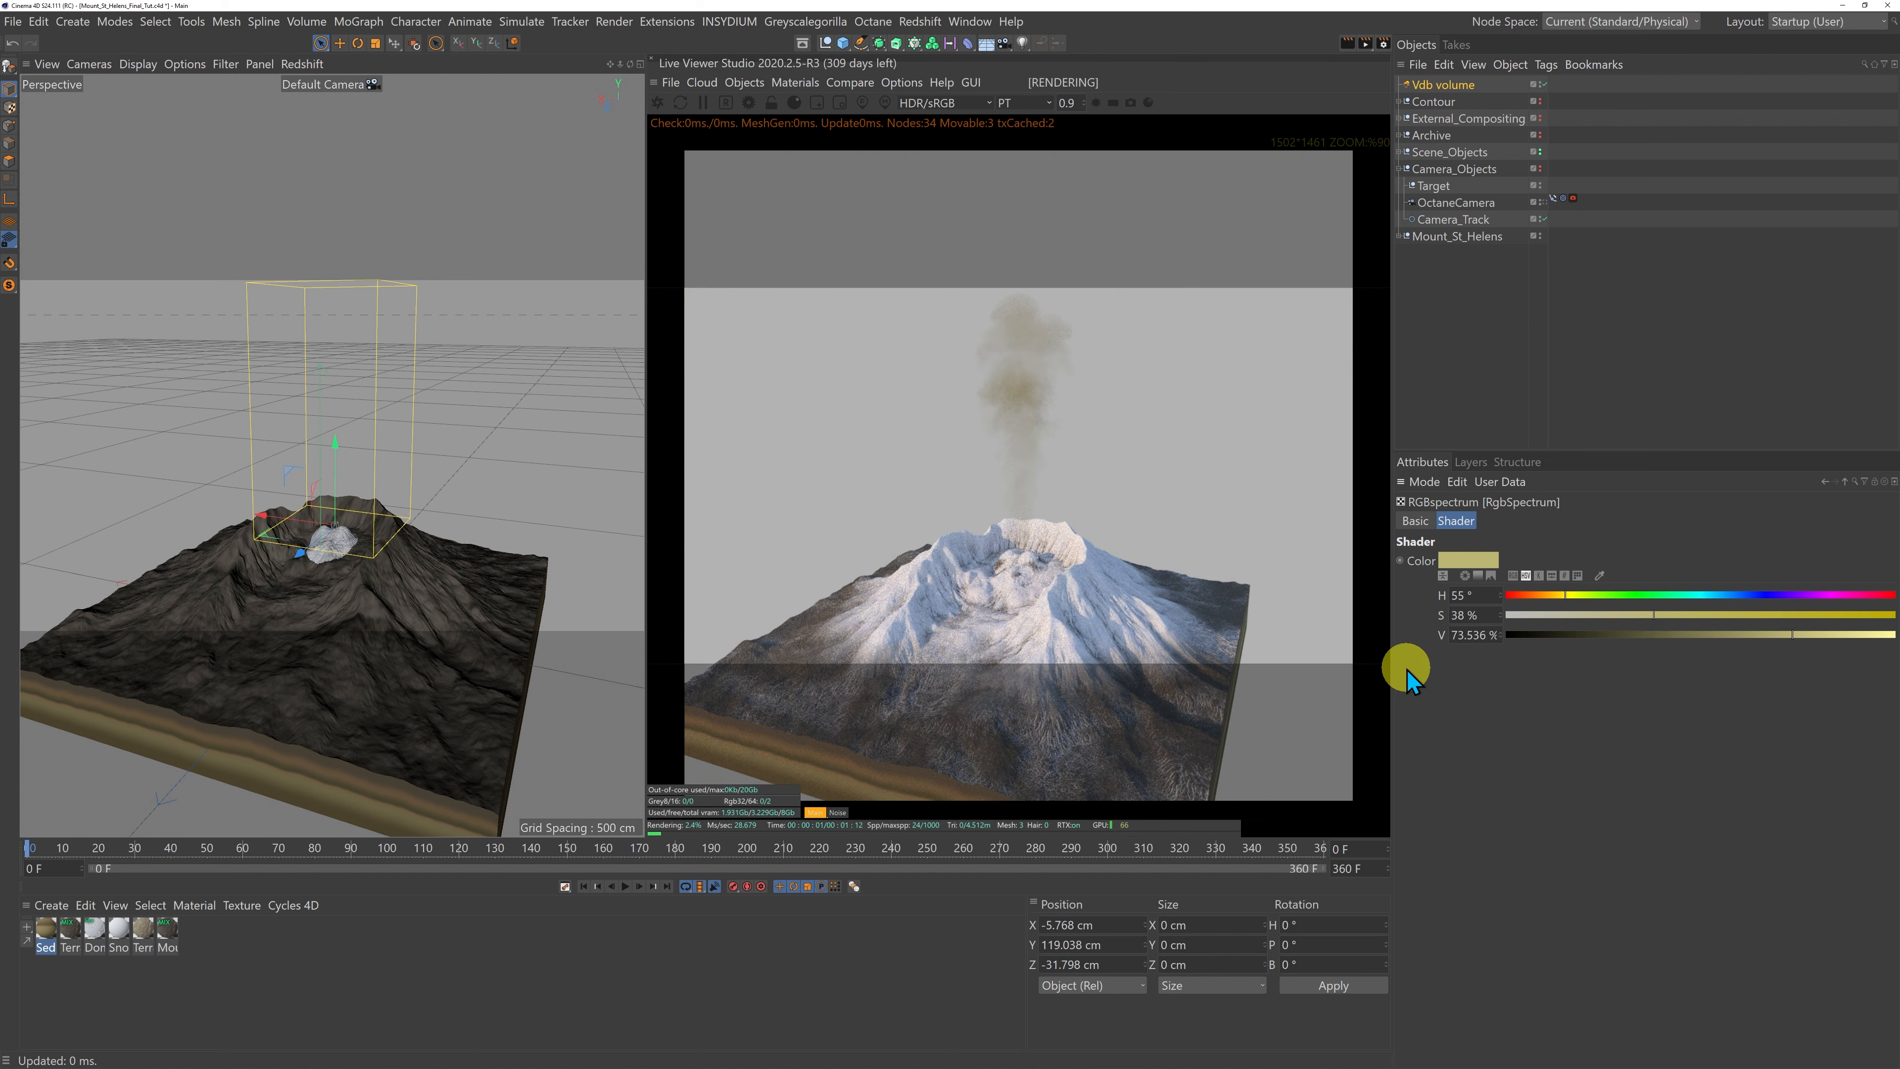
click(1845, 483)
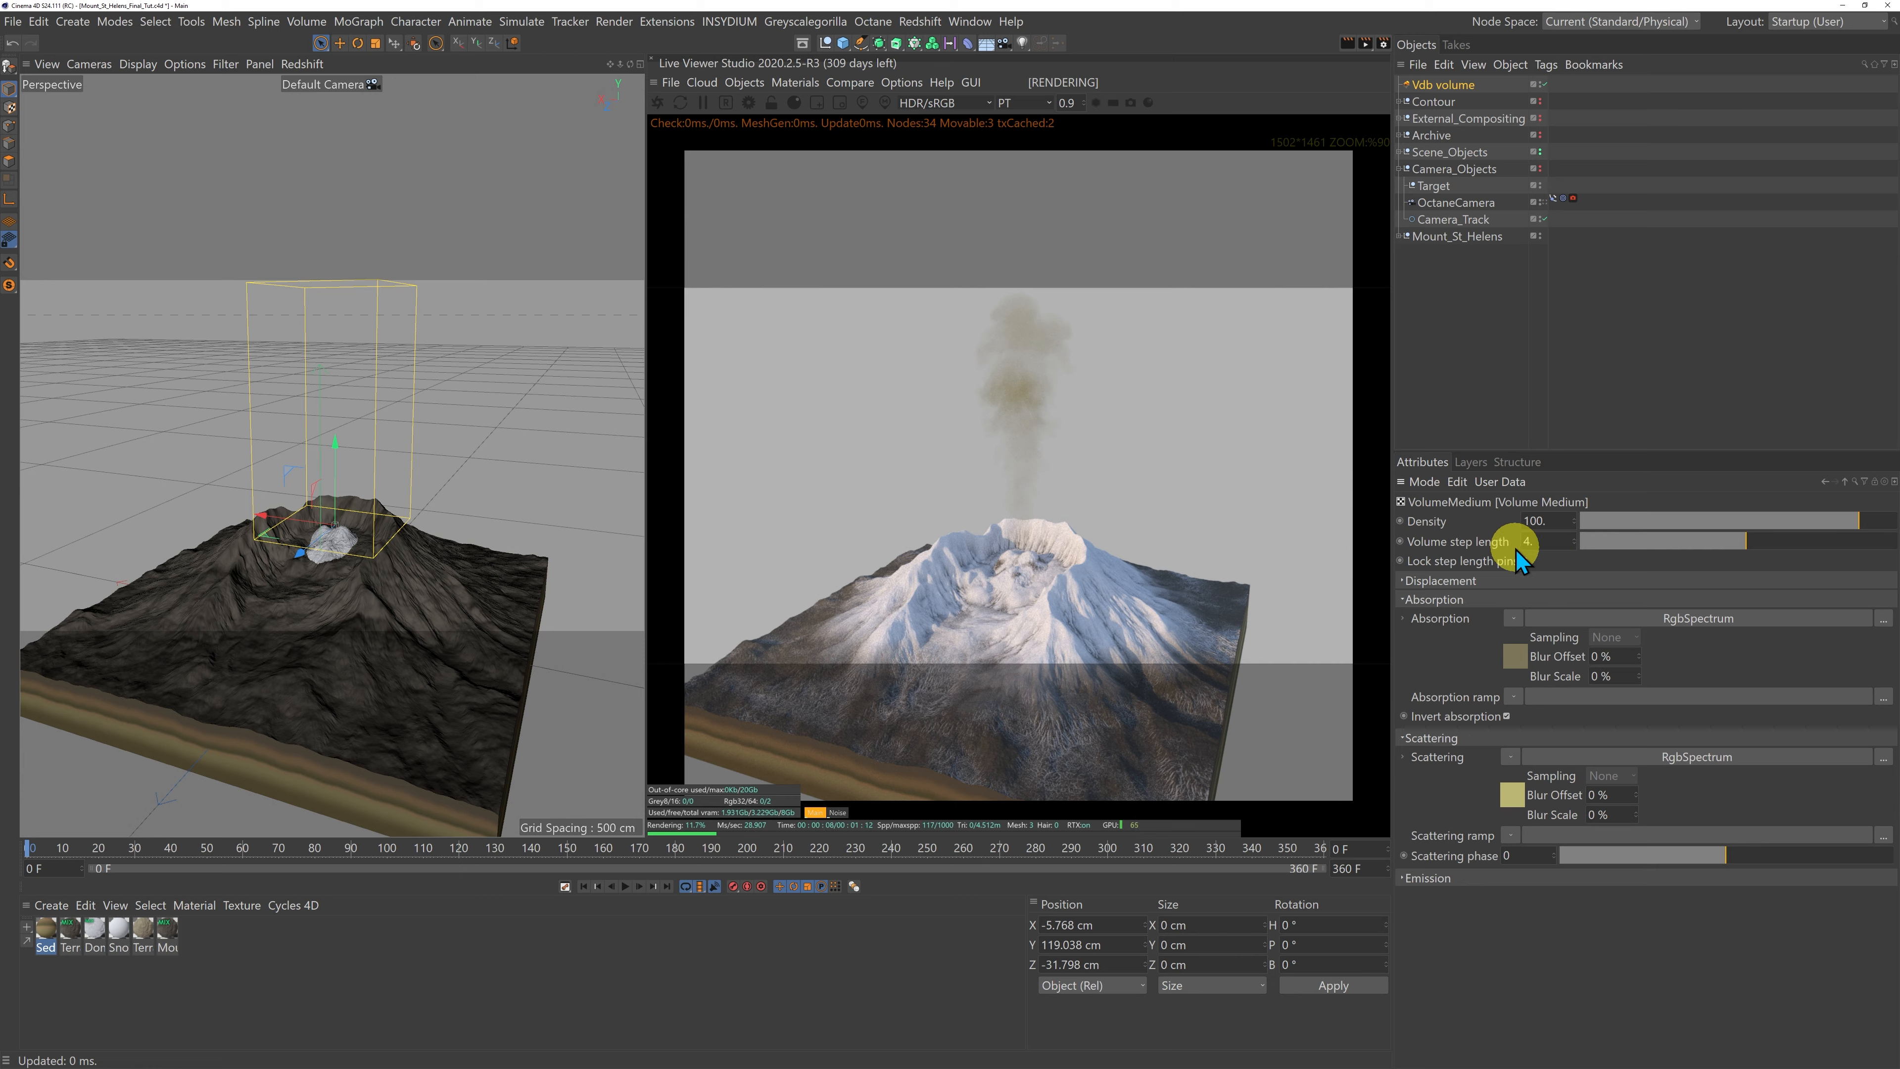
Step: Reduce the volume medium's density to about 19.6 and its volume step length to about 1.32
drag(1744, 543, 1704, 545)
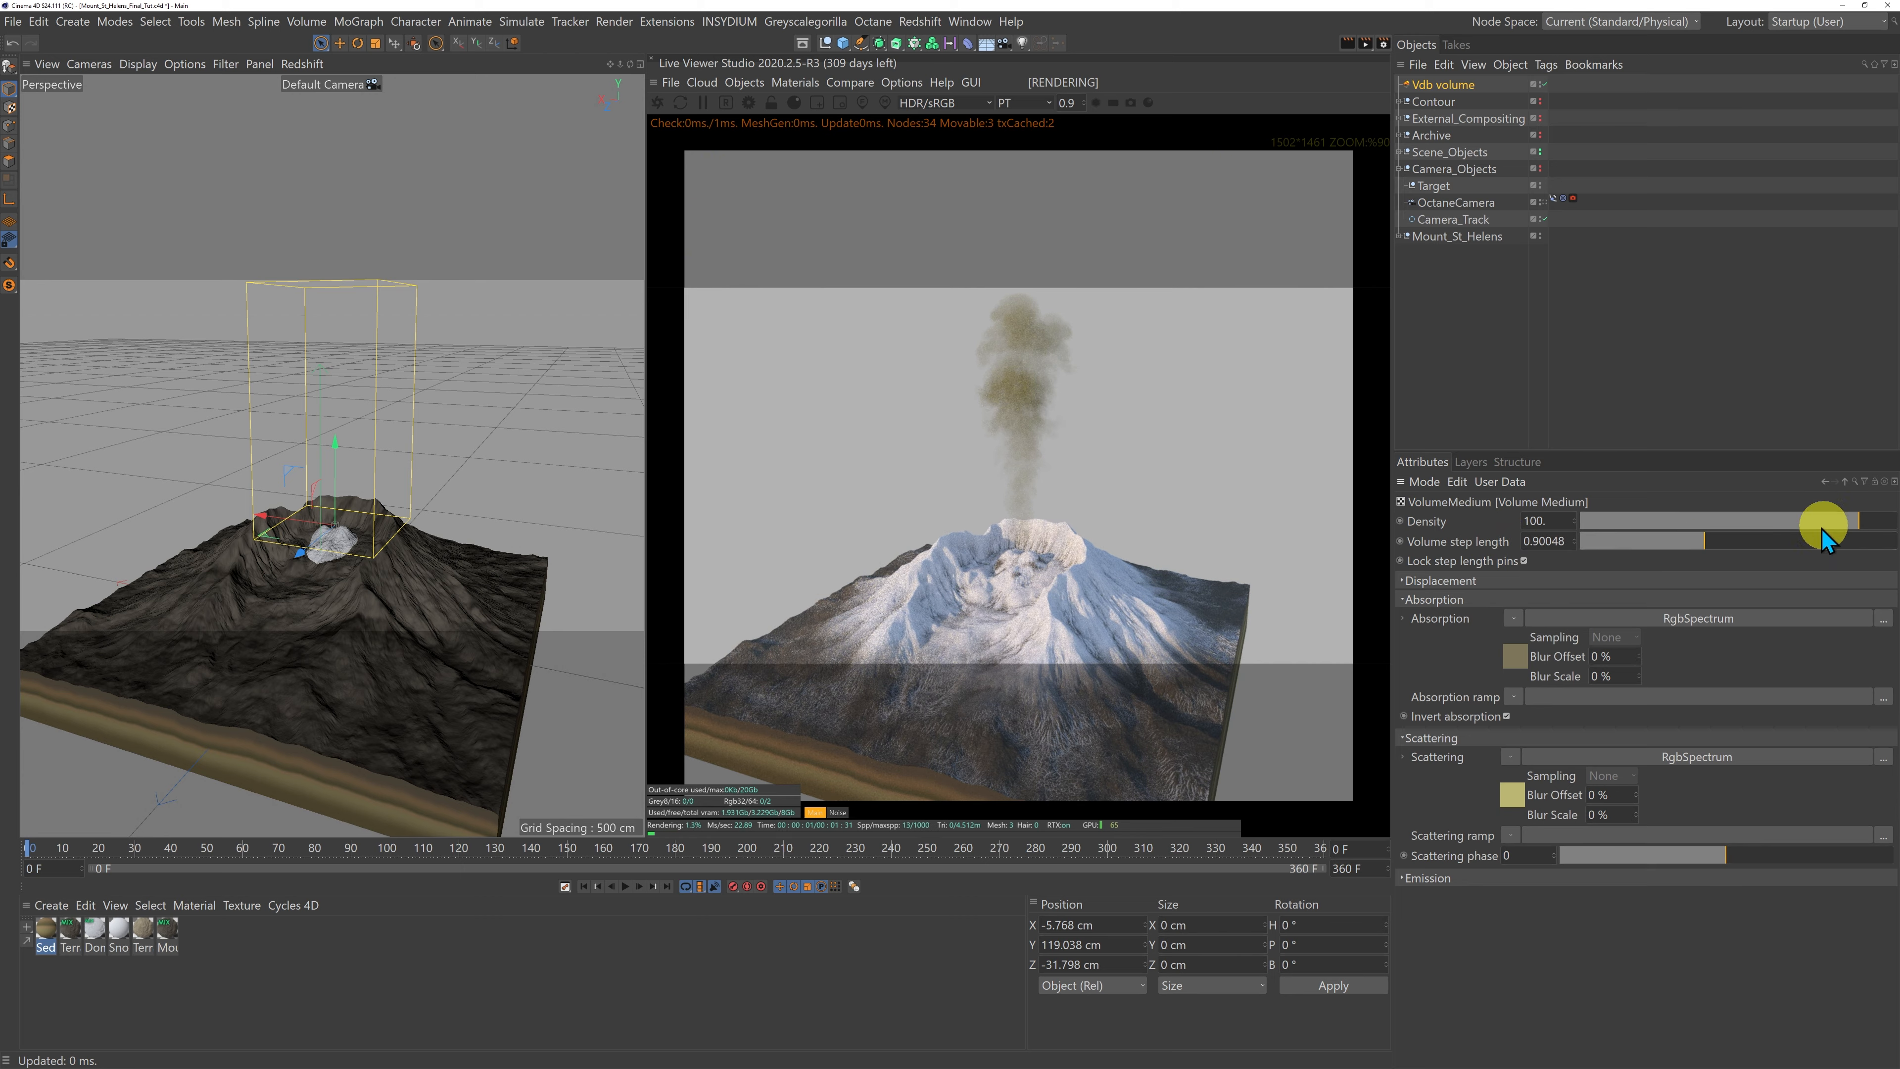
drag(1857, 524, 1830, 521)
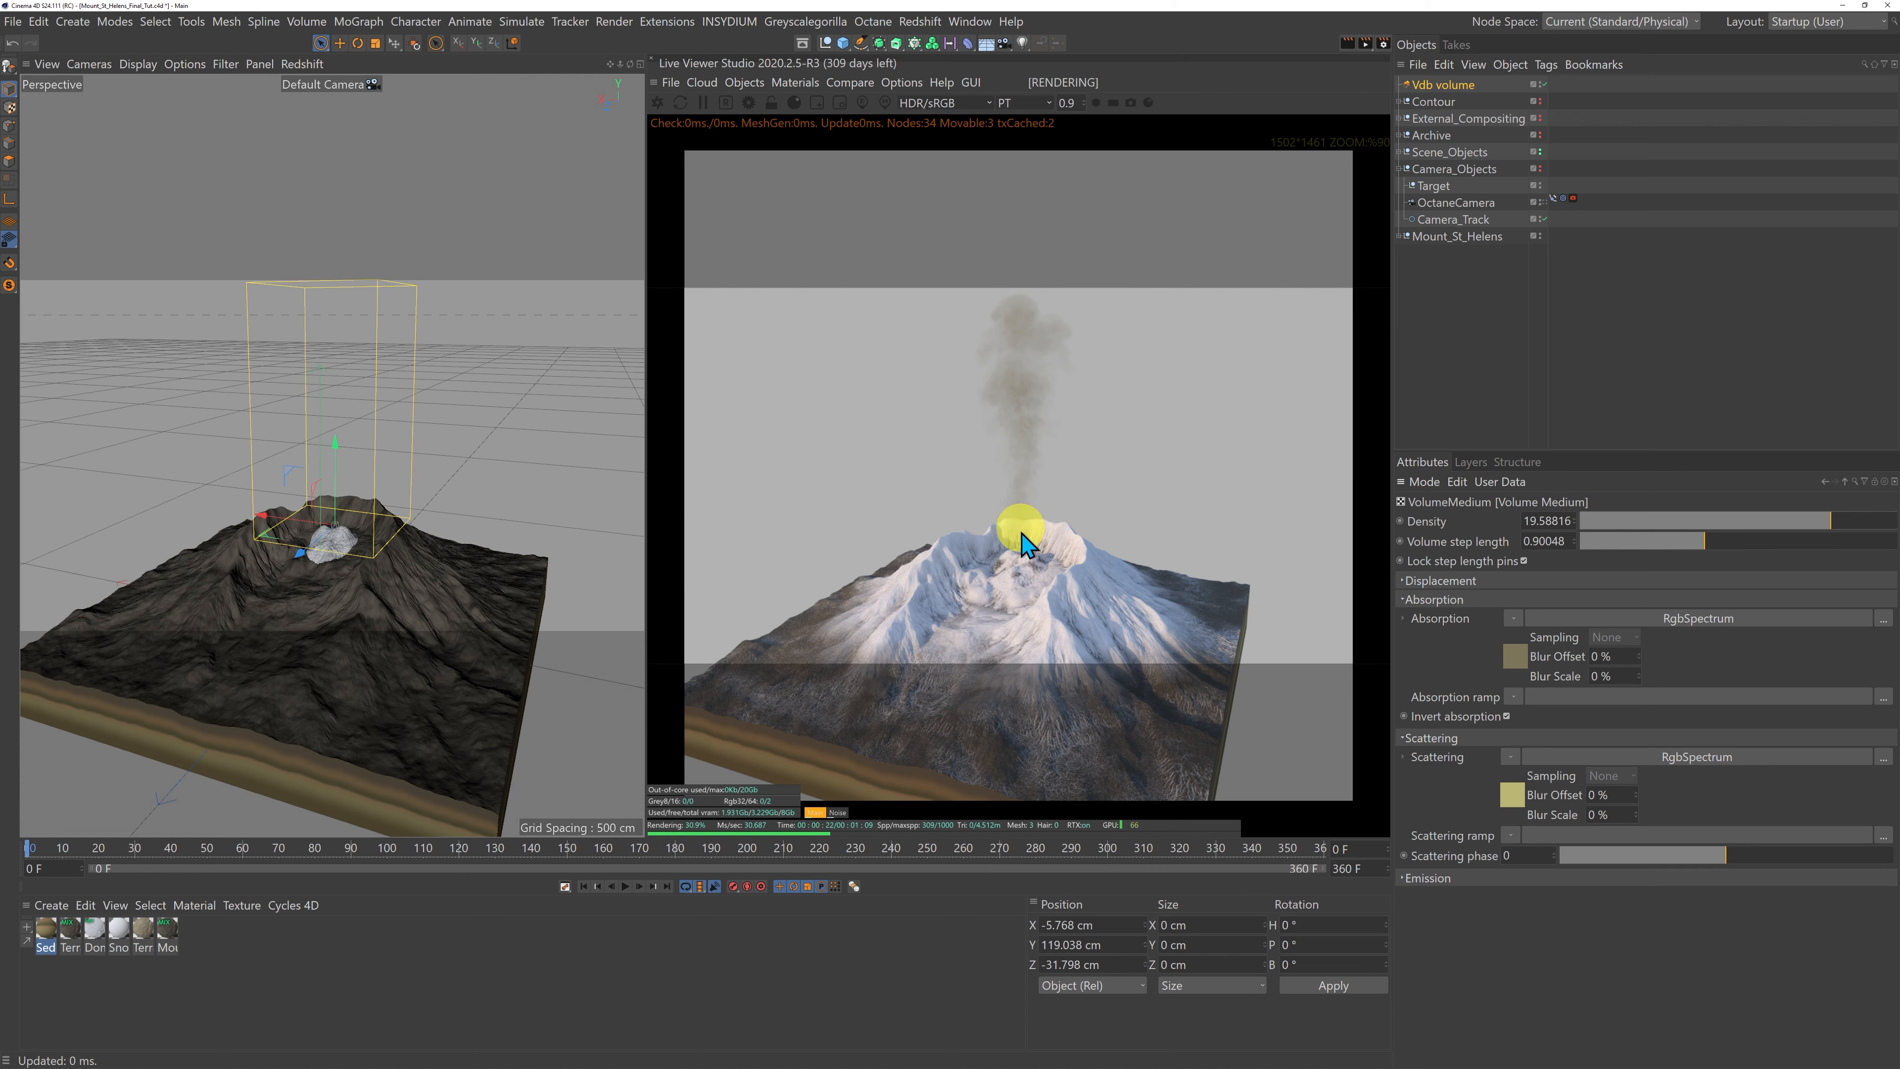
drag(1702, 551, 1714, 546)
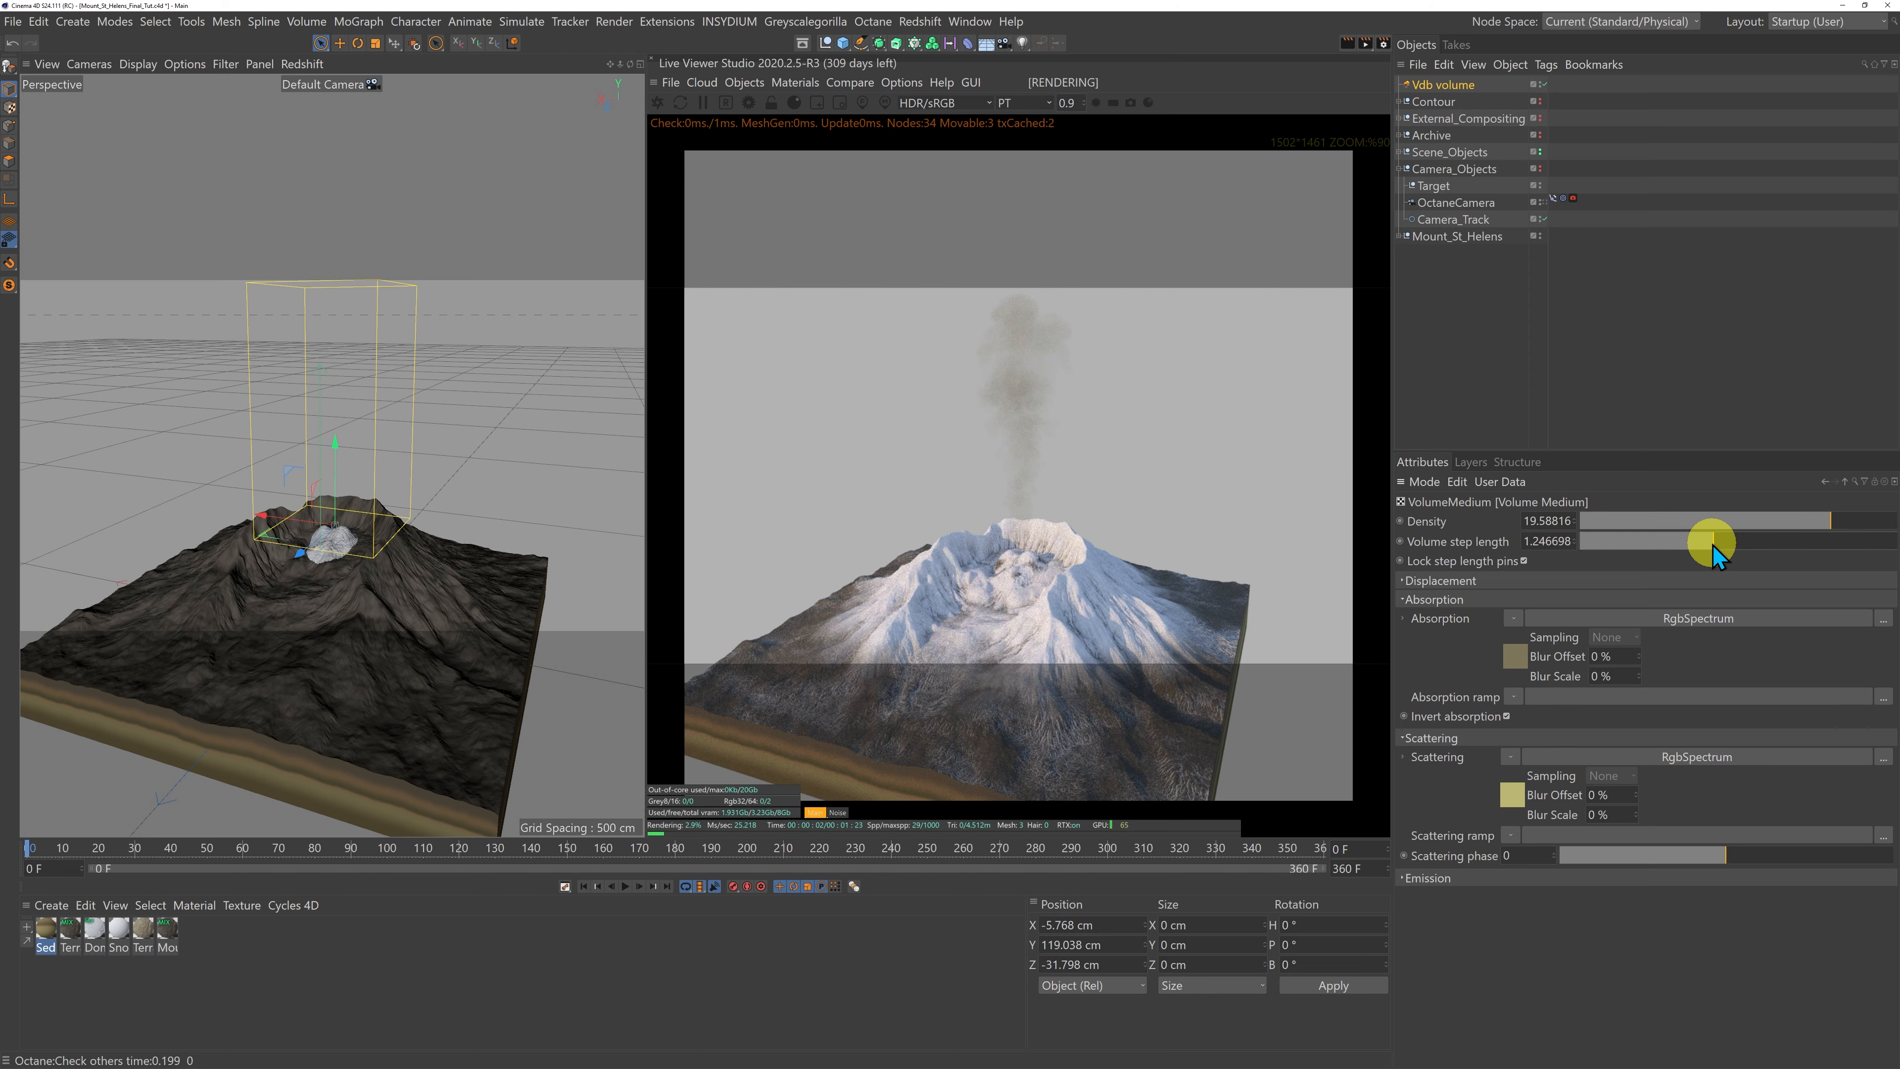
drag(1713, 543, 1714, 544)
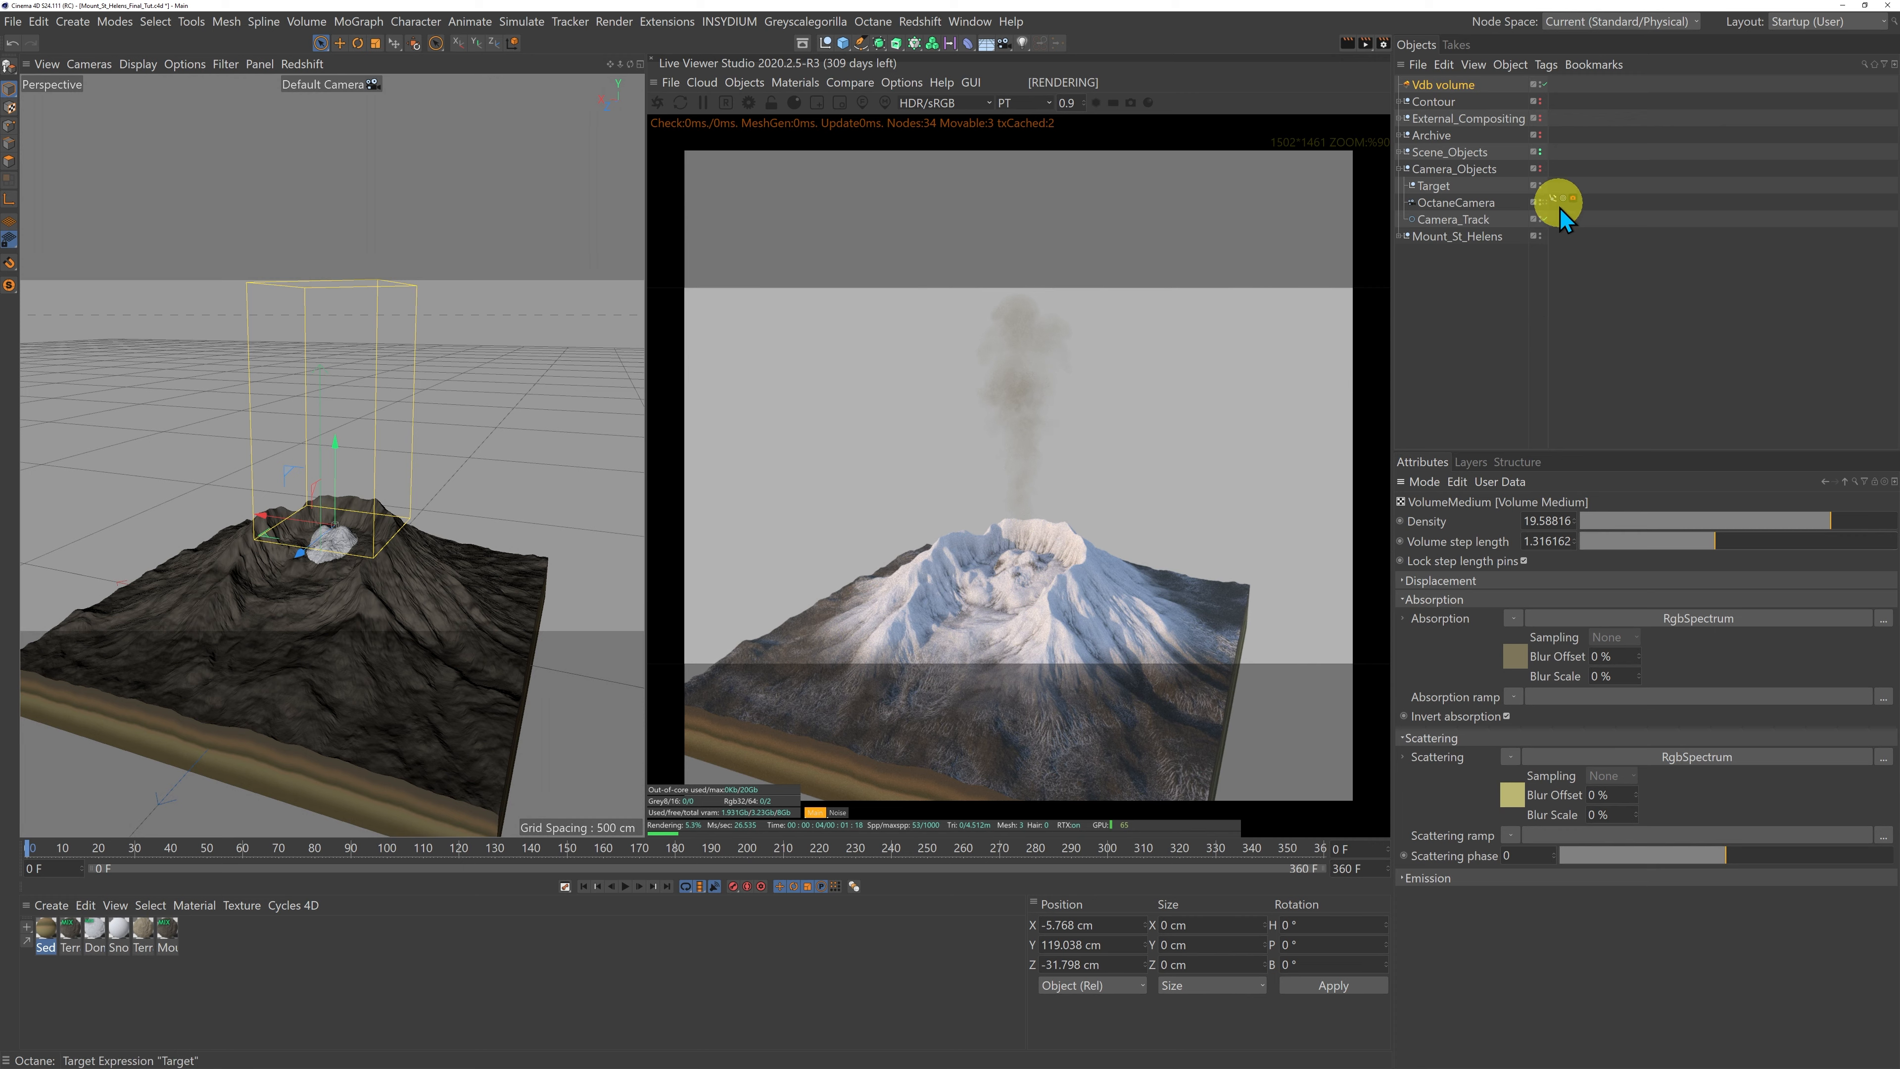
Step: Look through the OctaneCamera, then widen the Camera_Track circle to a 1701 cm radius and lower it to about Y 439 cm
click(1544, 203)
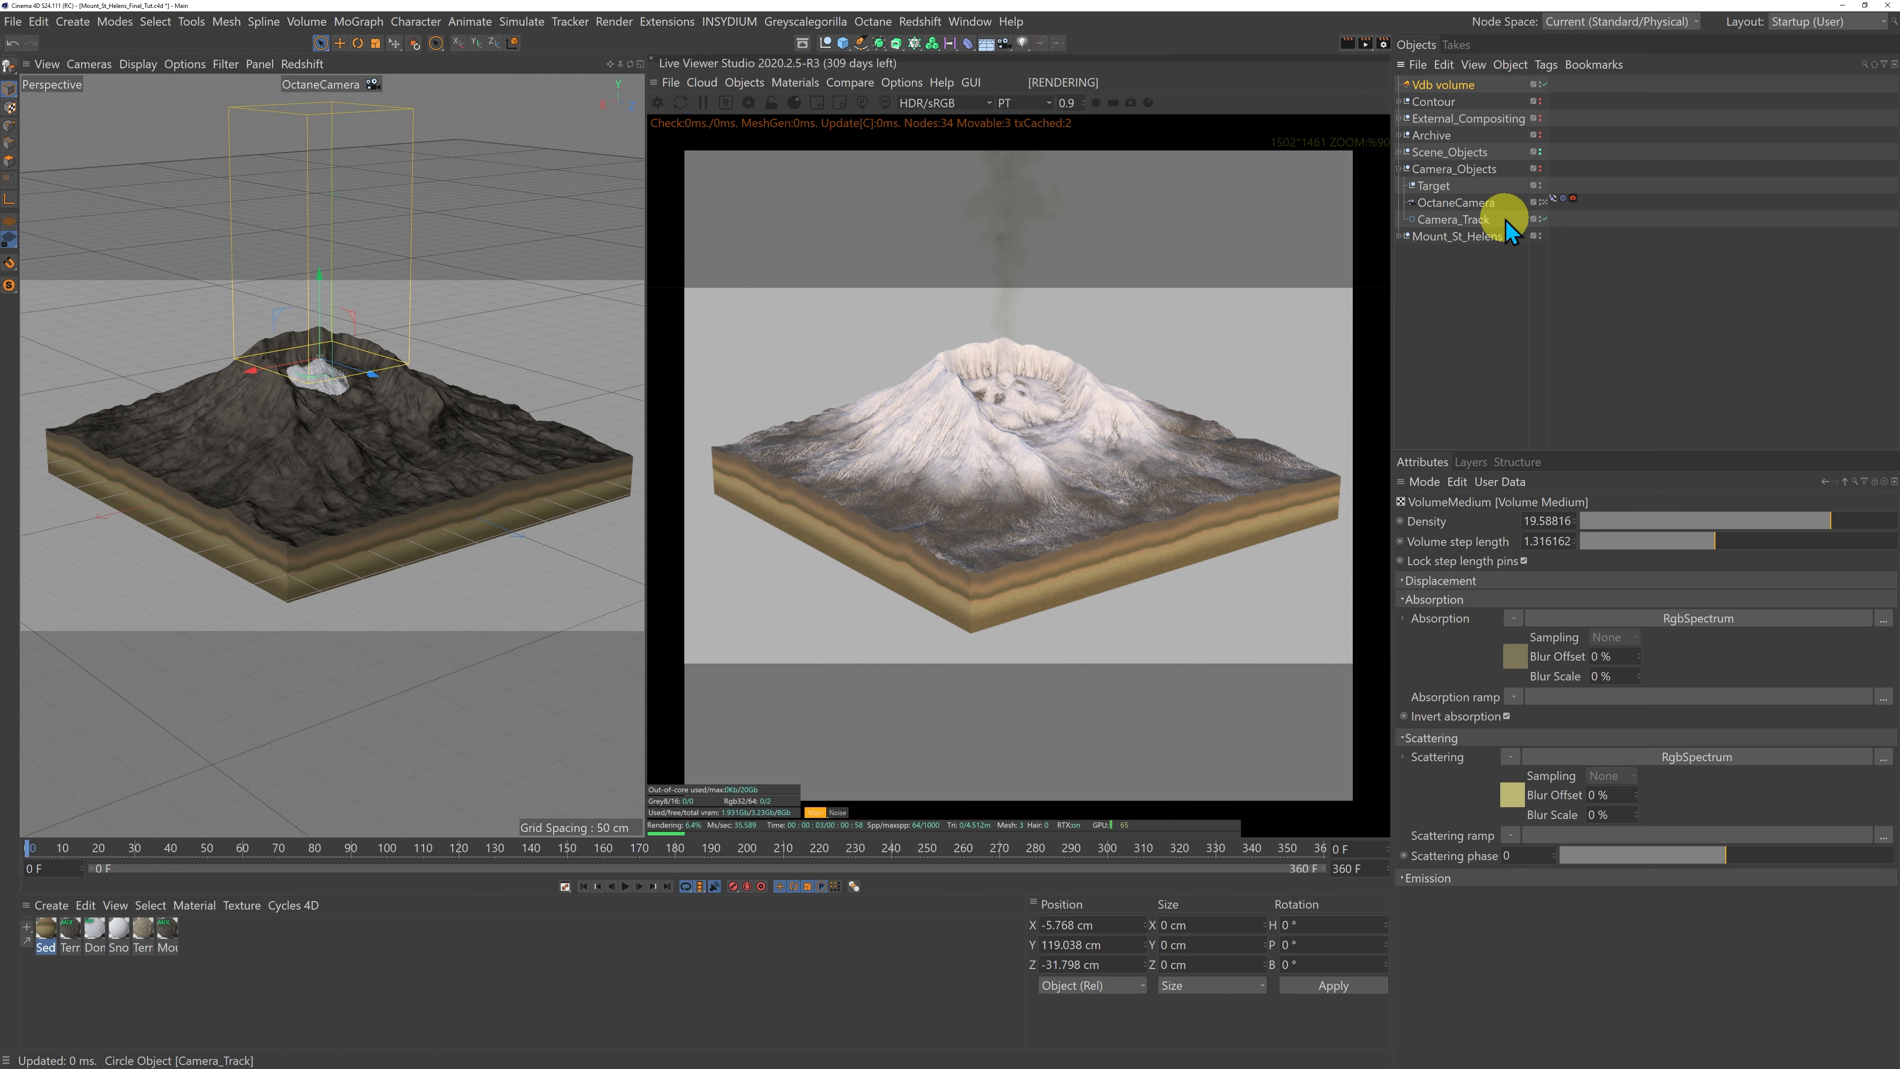
click(1455, 219)
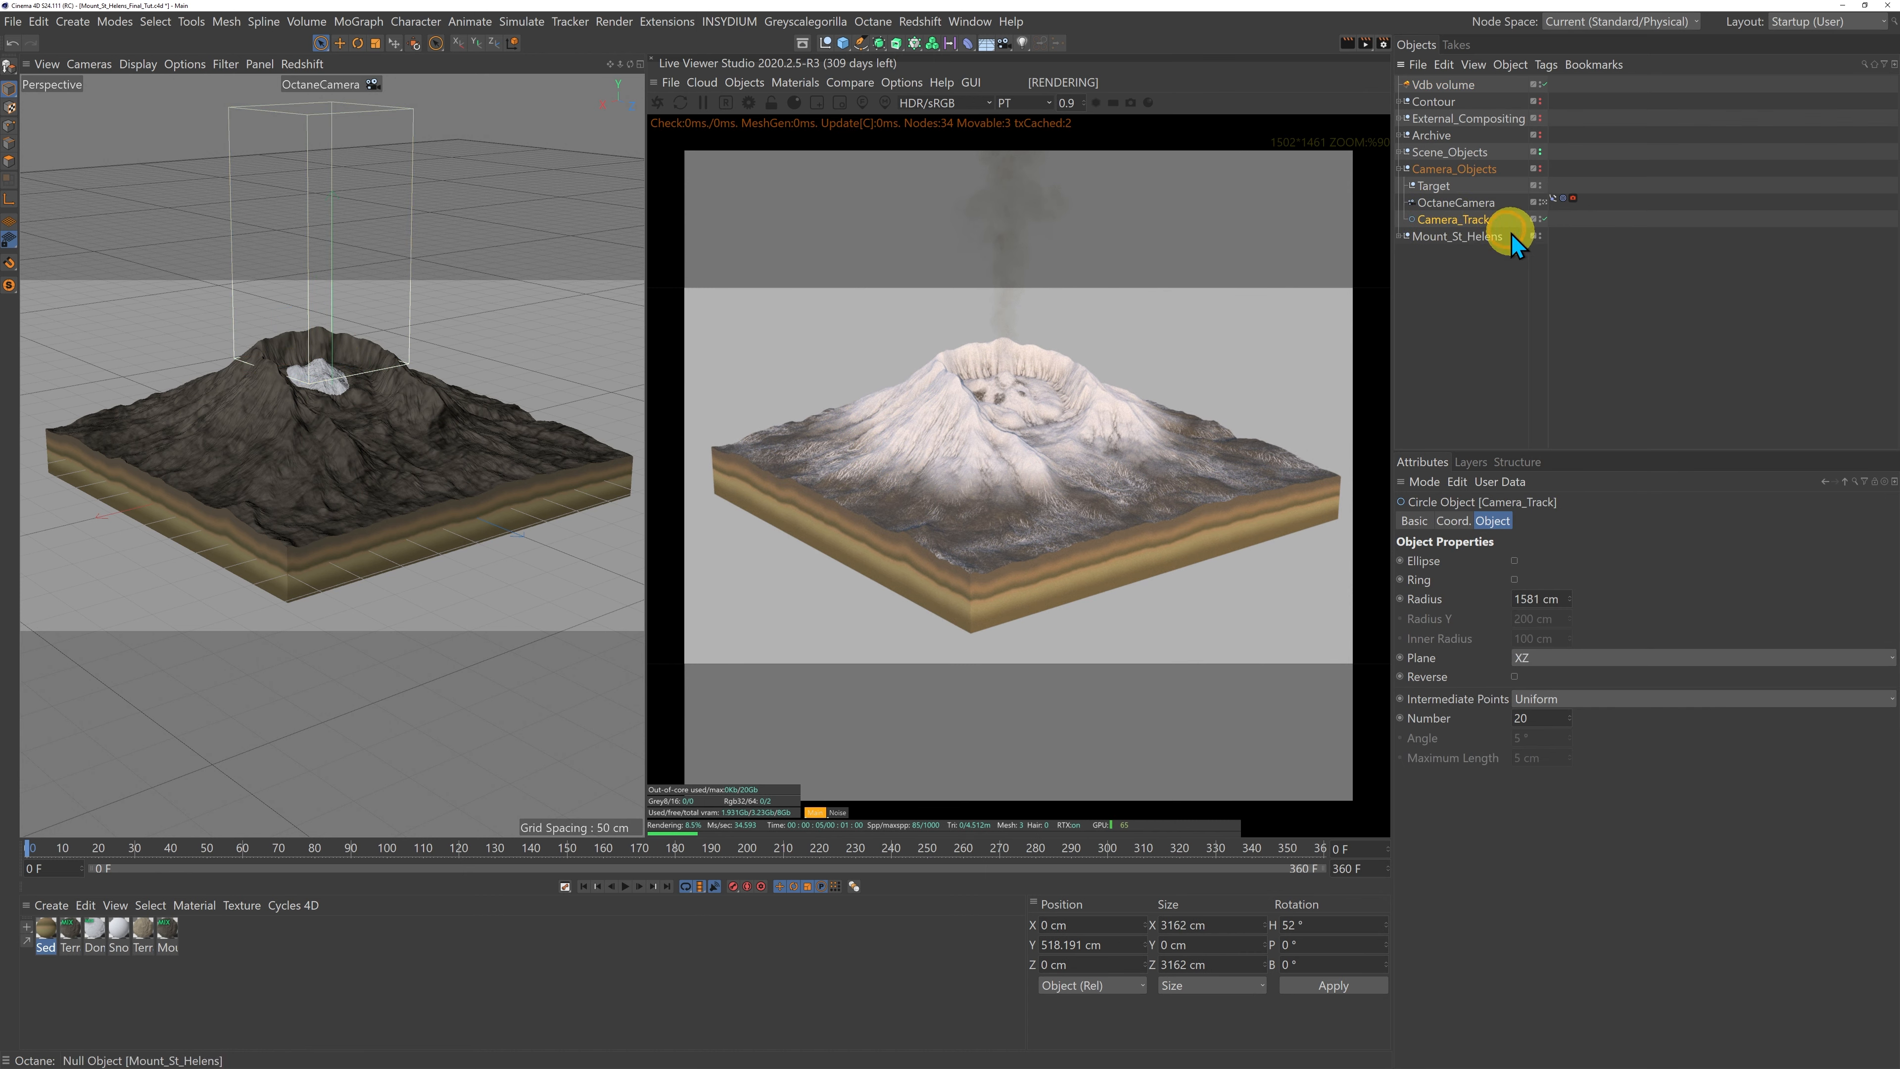
mouse_move(1570, 603)
mouse_down()
mouse_move(1577, 644)
mouse_move(1571, 603)
mouse_up()
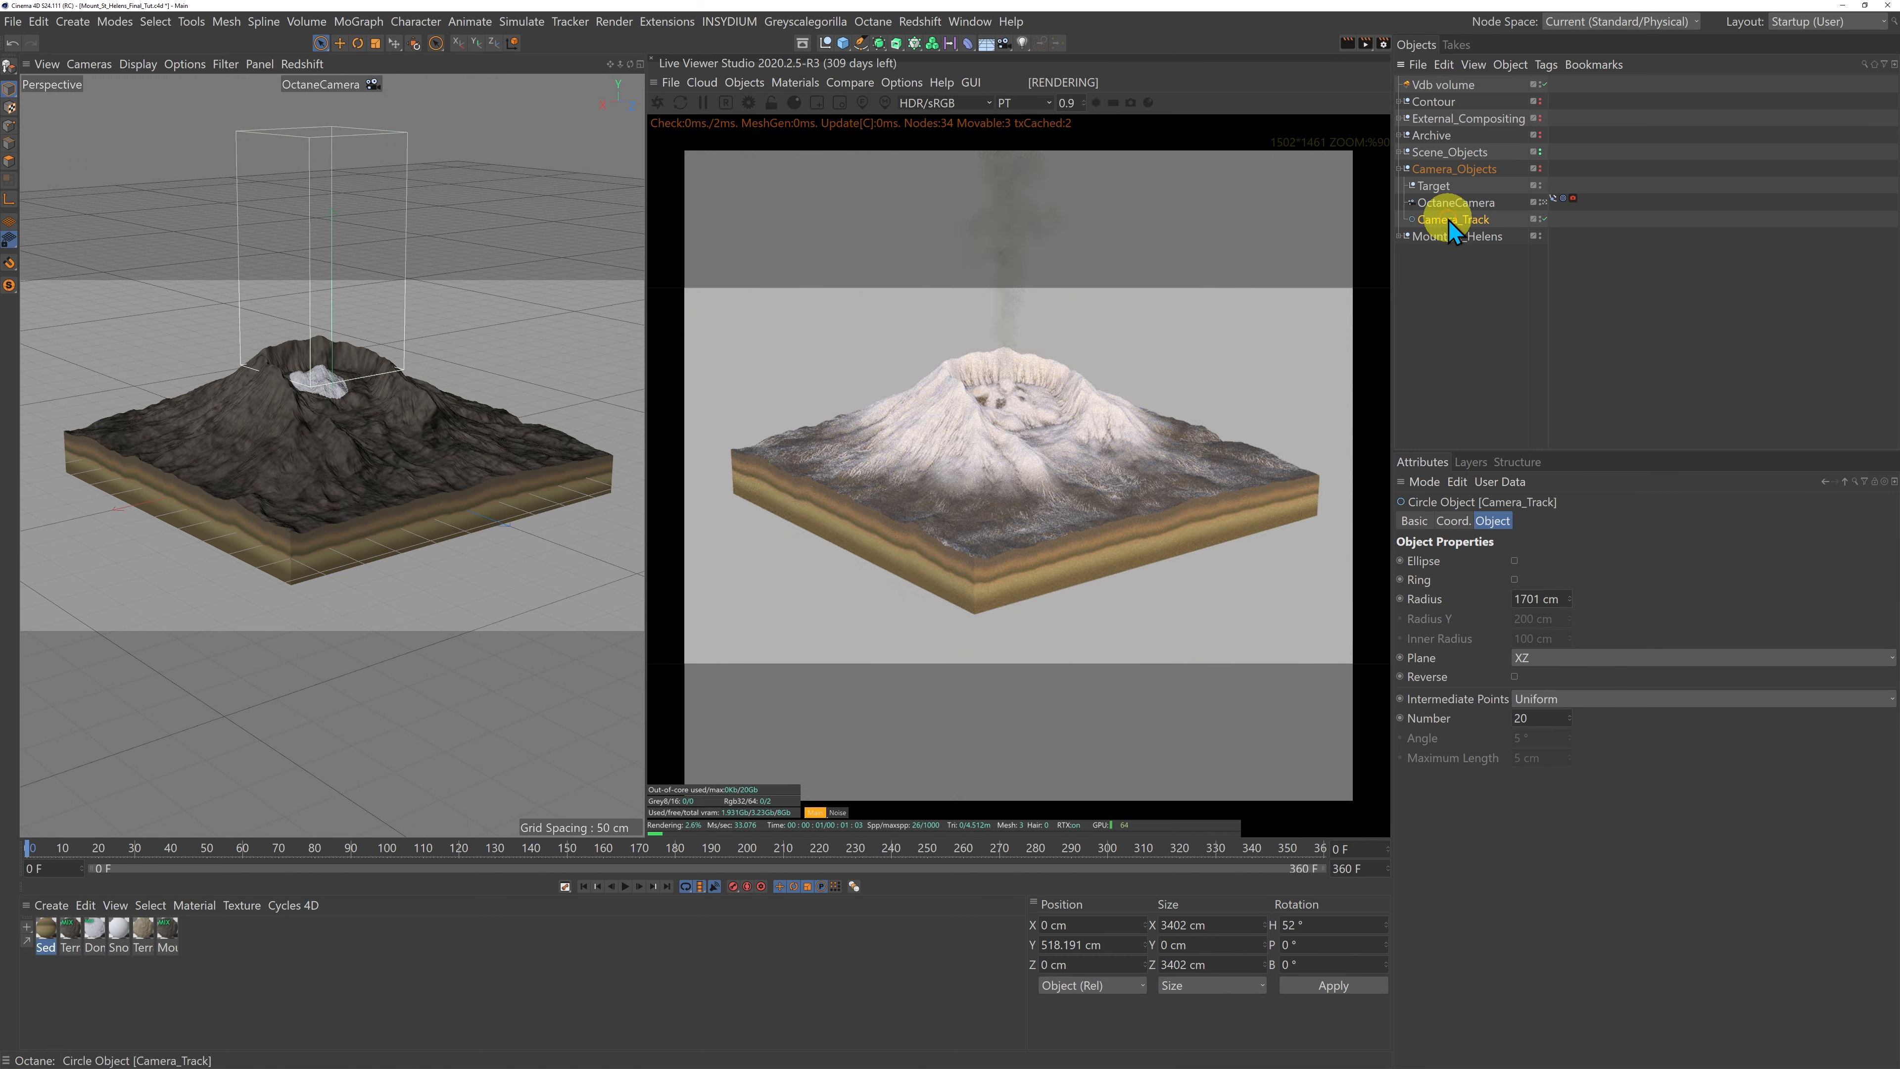
click(1459, 522)
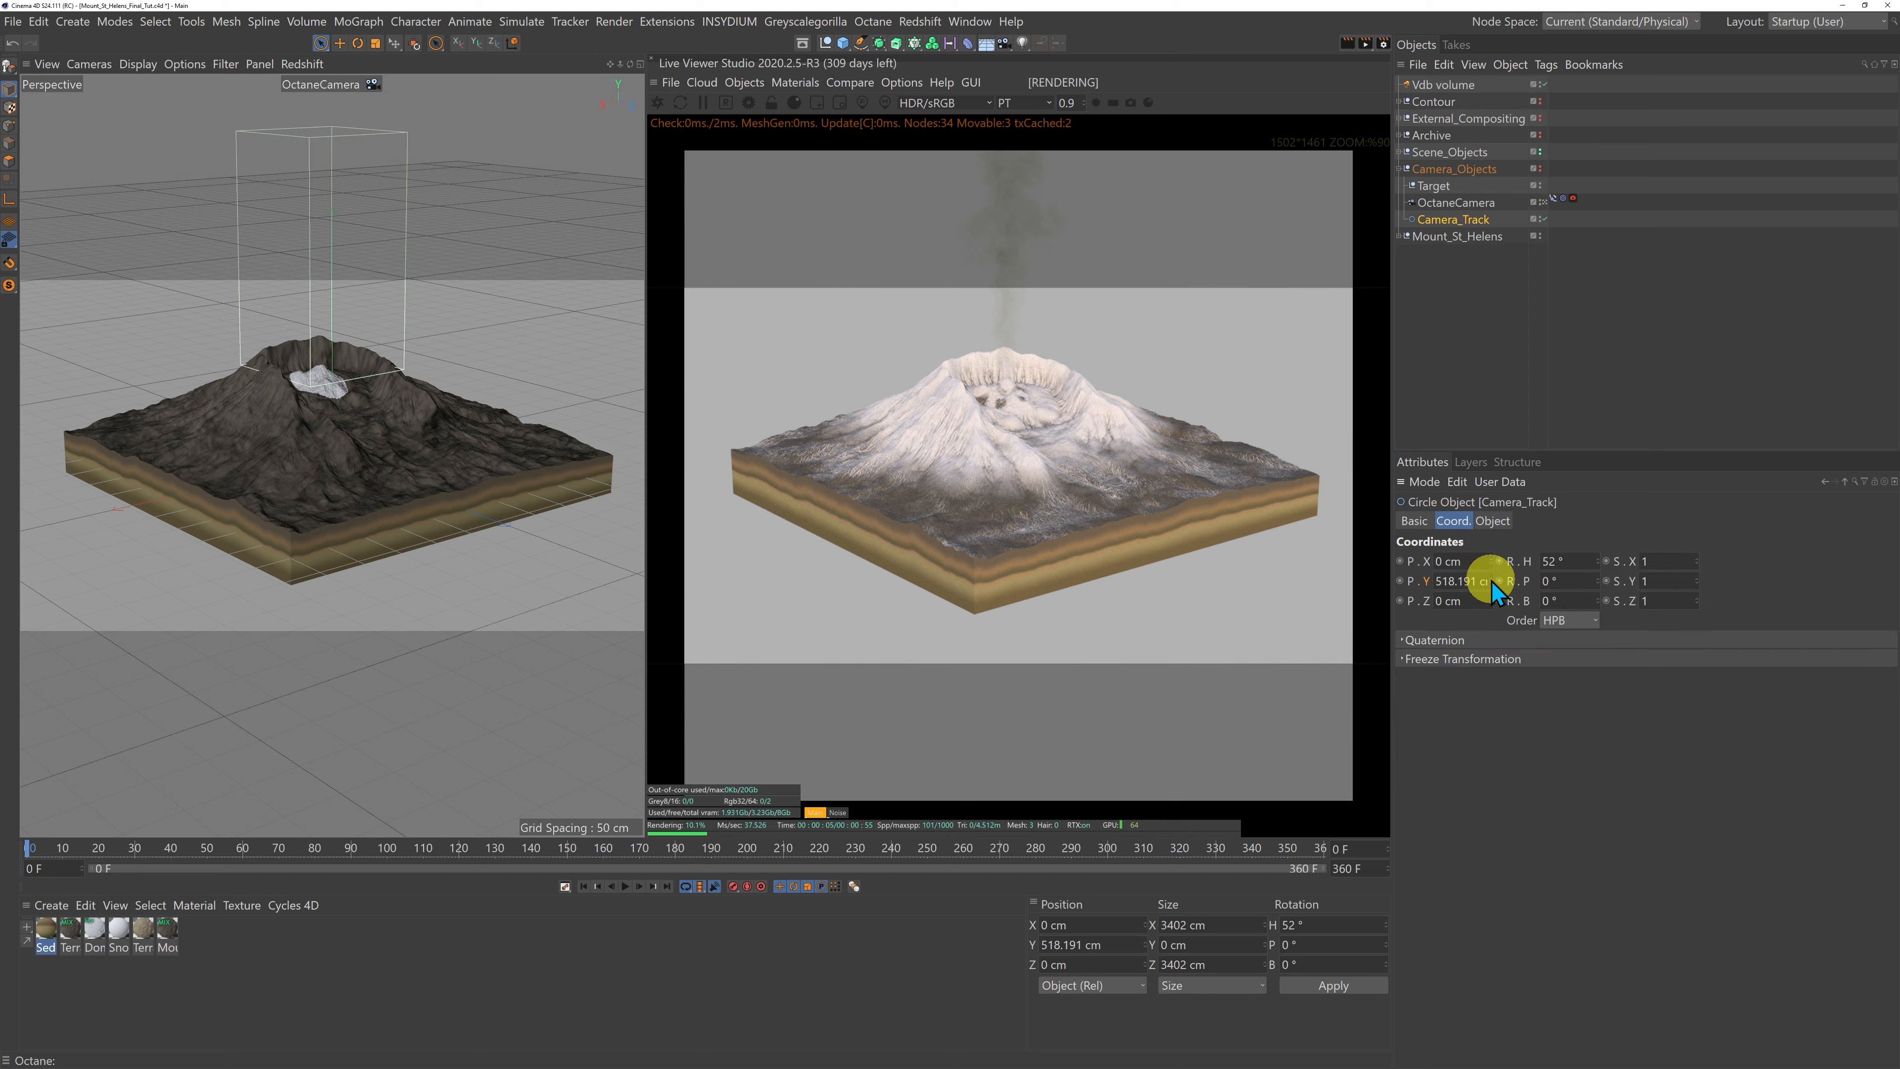
mouse_move(1494, 583)
mouse_down()
mouse_move(1493, 658)
mouse_move(1491, 581)
mouse_up()
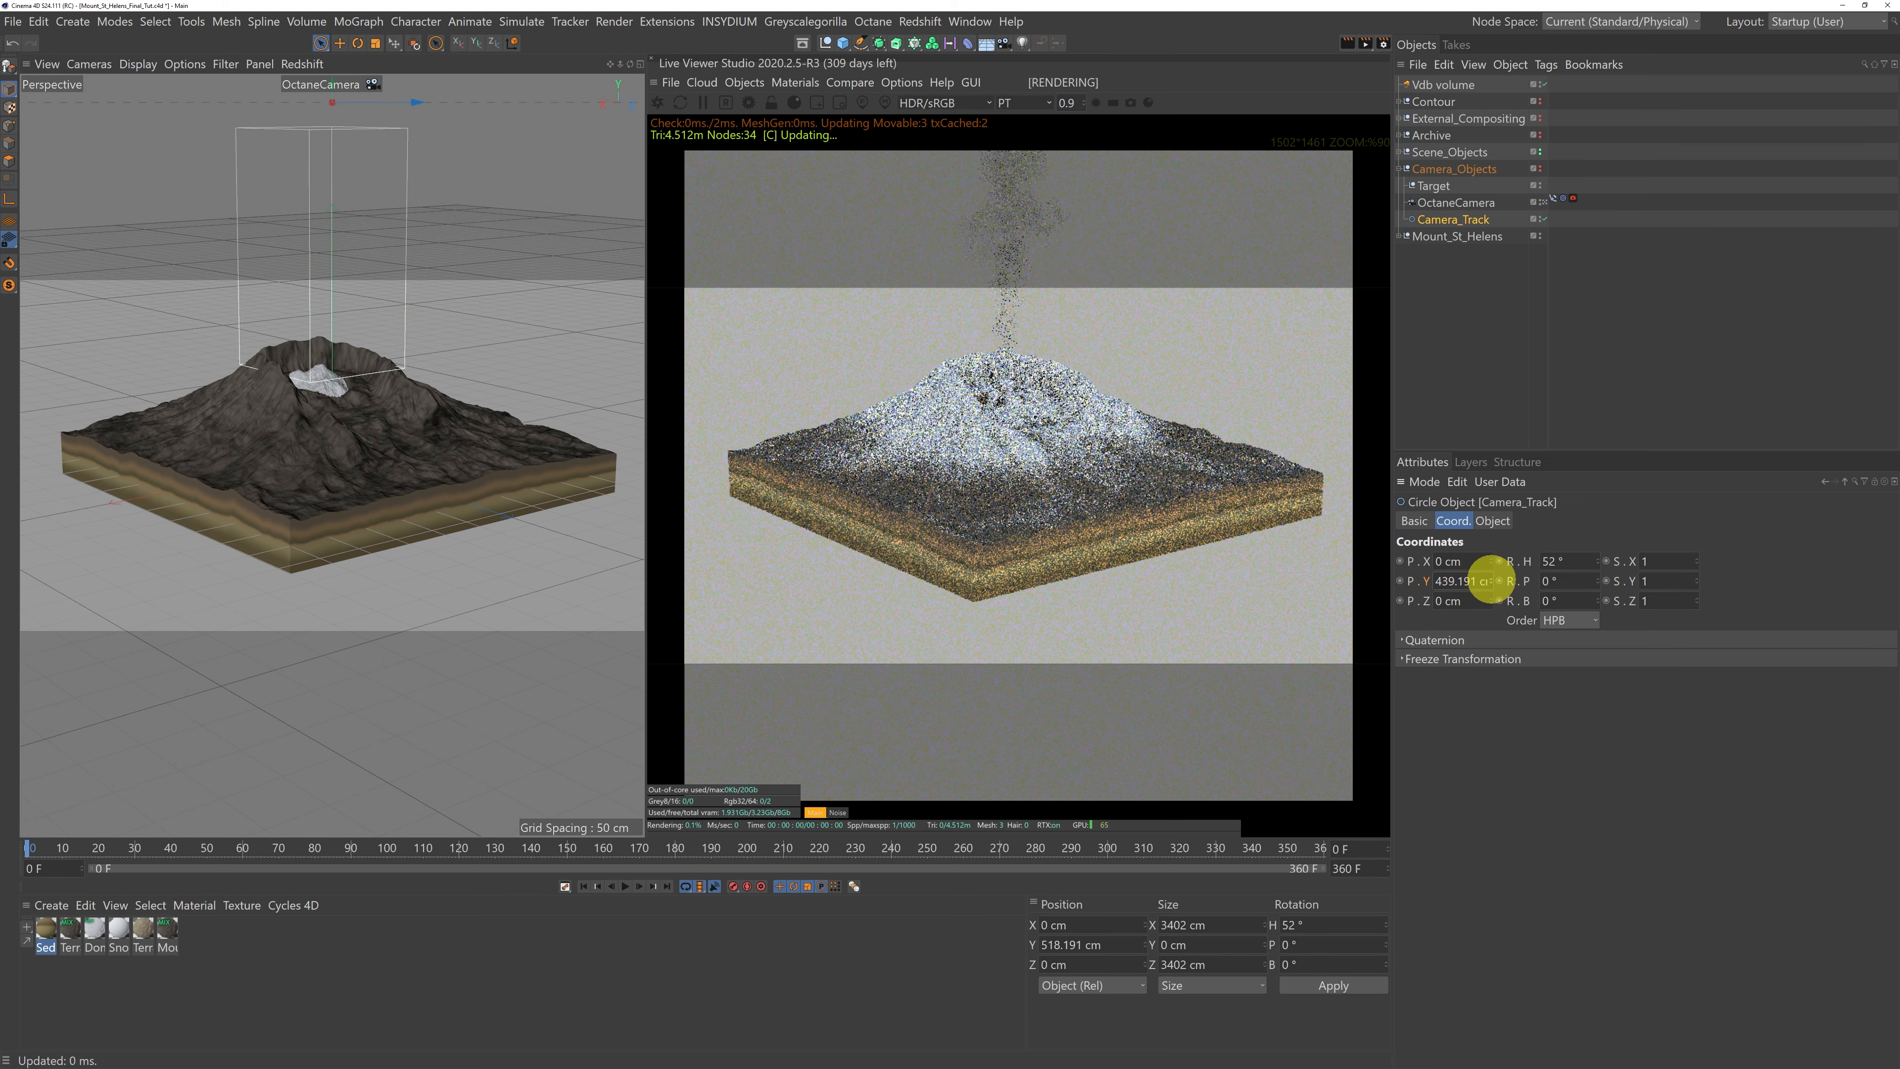
Step: Raise the camera's Target null to about Y 35.8 cm to shift the framing toward the smoke plume
click(1435, 187)
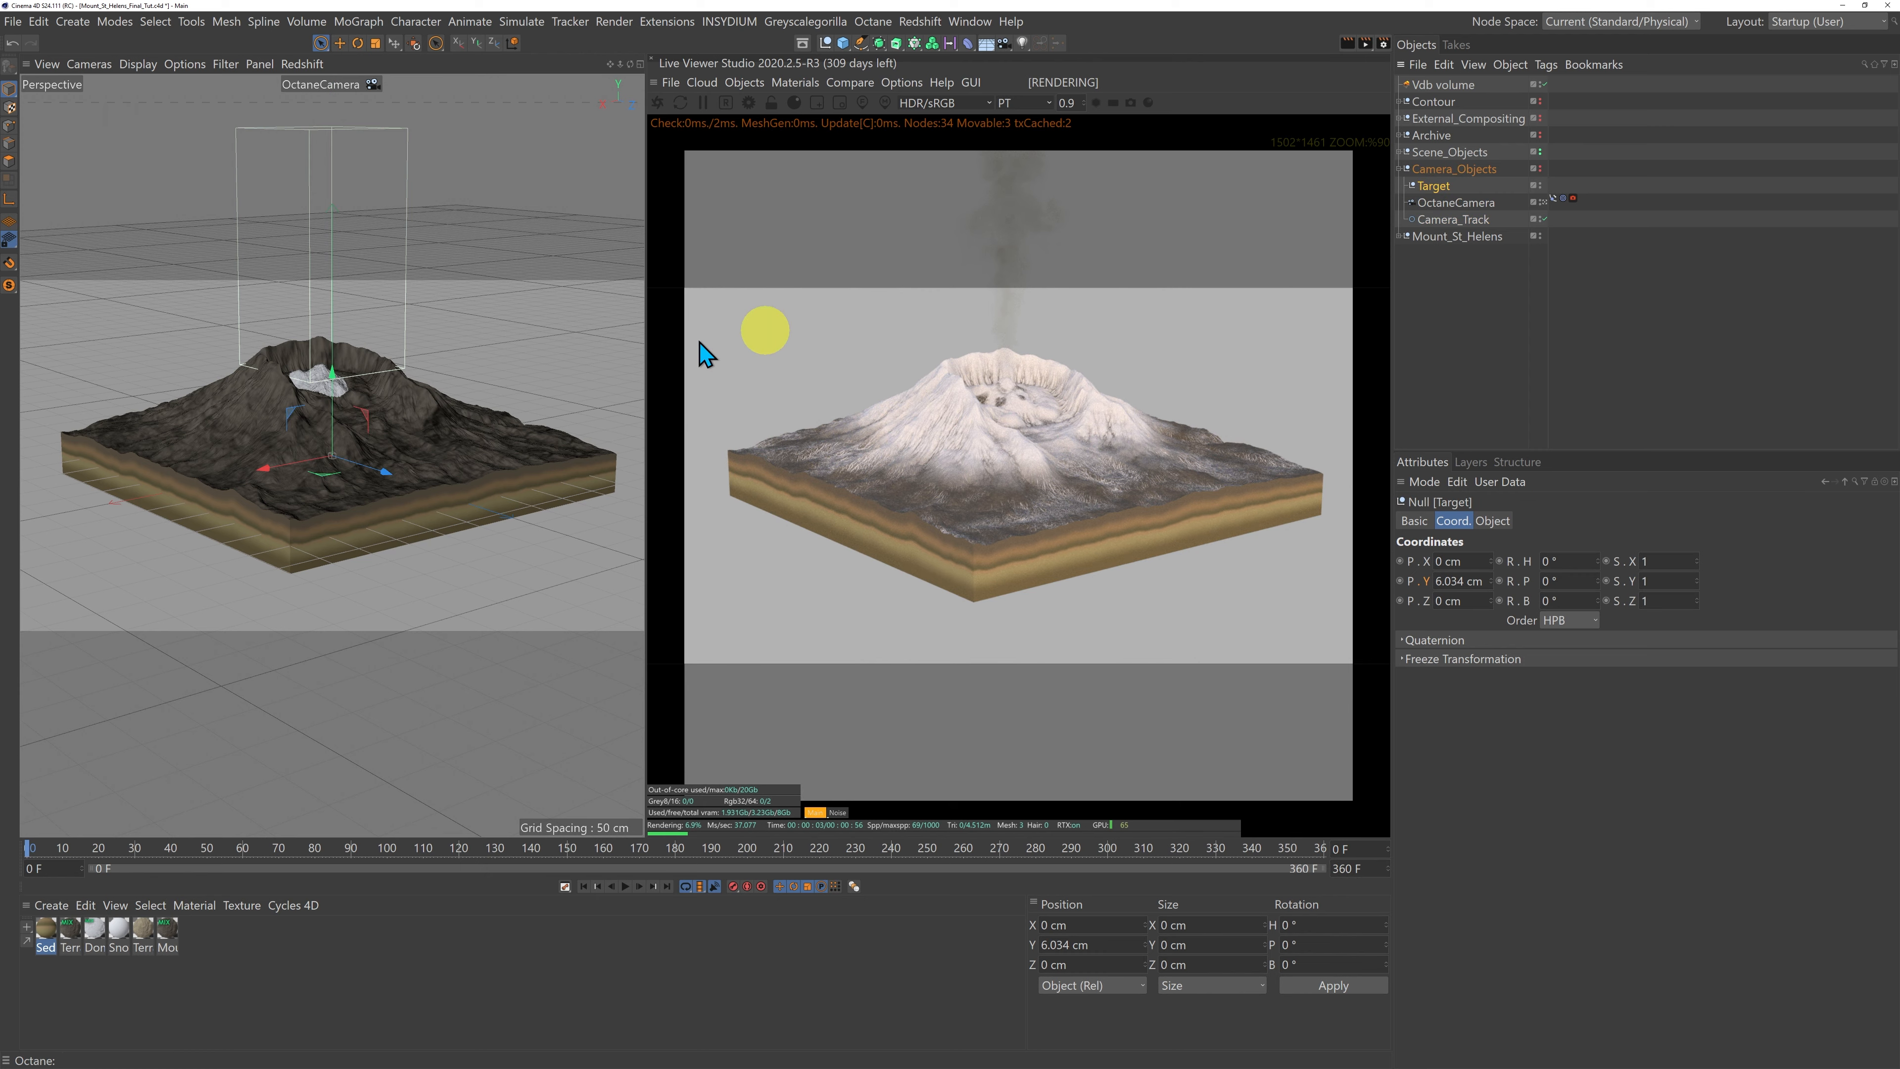
drag(339, 377, 331, 348)
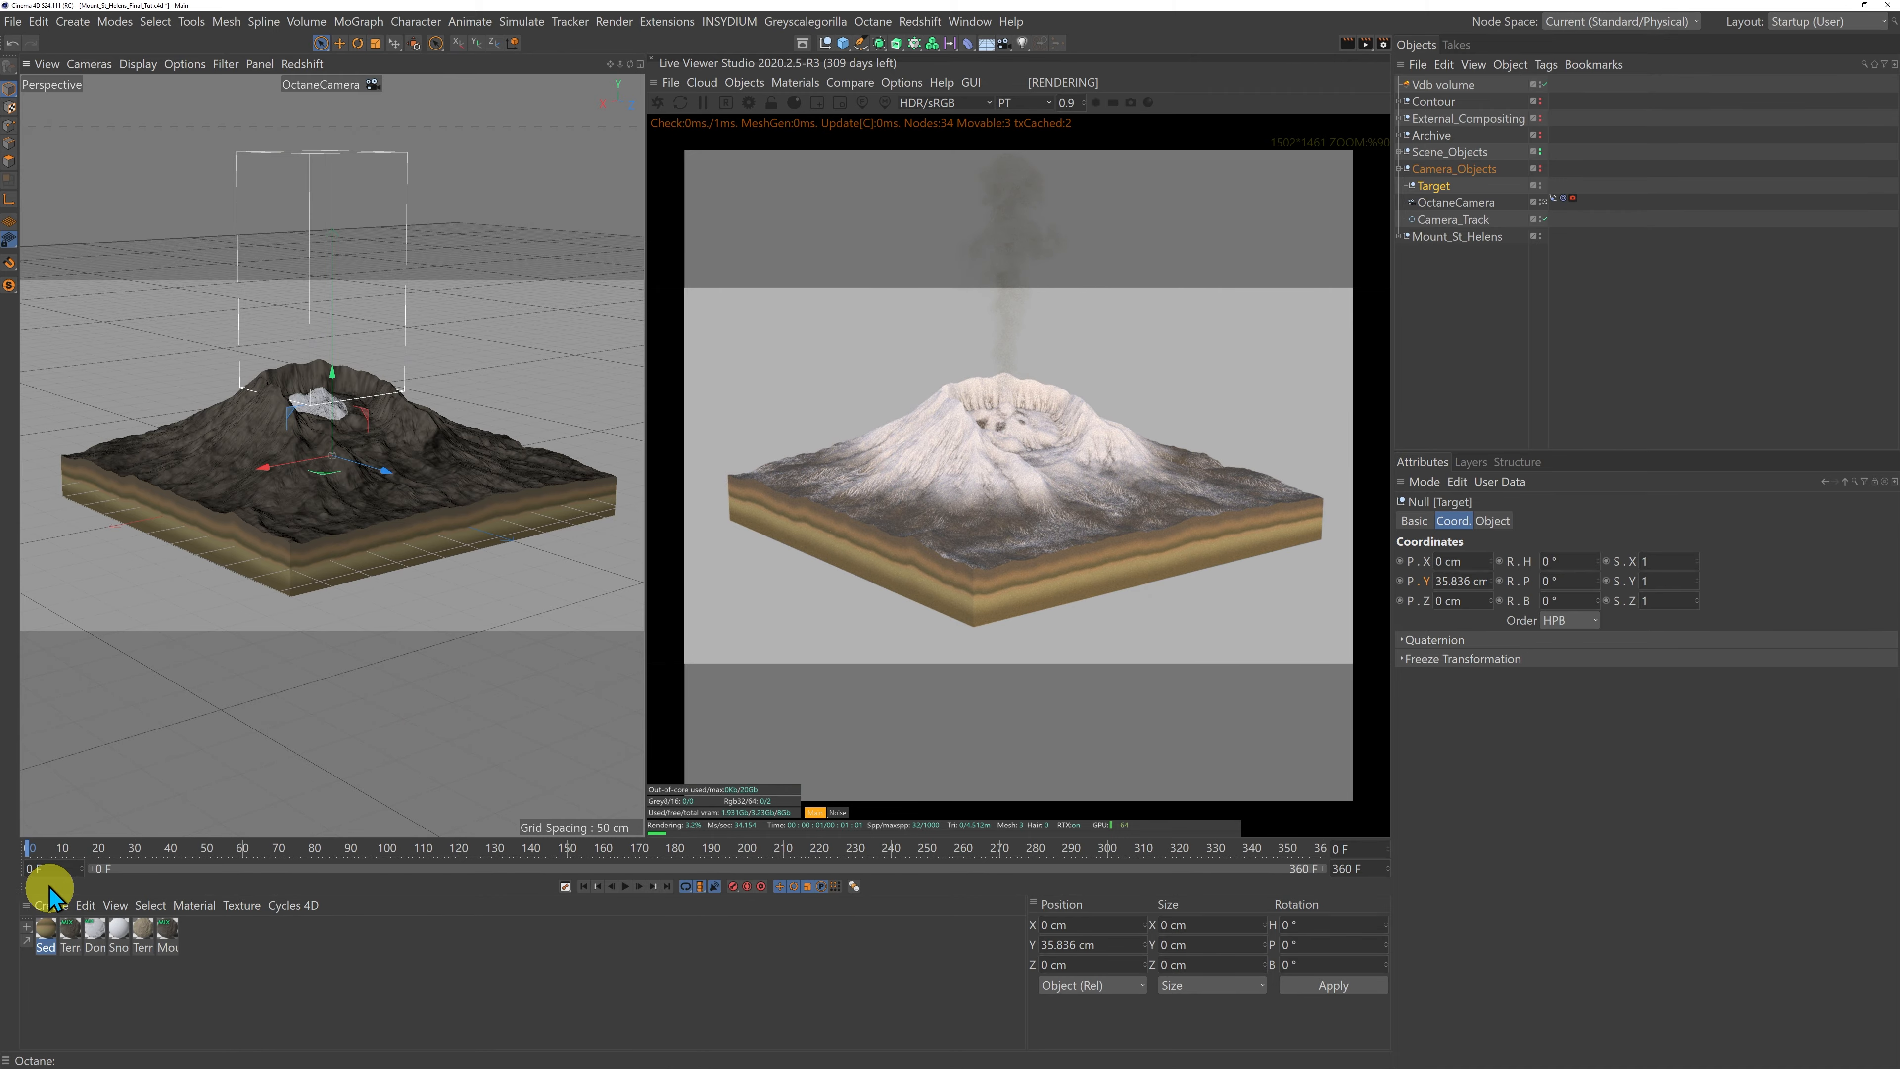
mouse_move(29, 855)
mouse_down()
mouse_move(499, 898)
mouse_move(3, 879)
mouse_up()
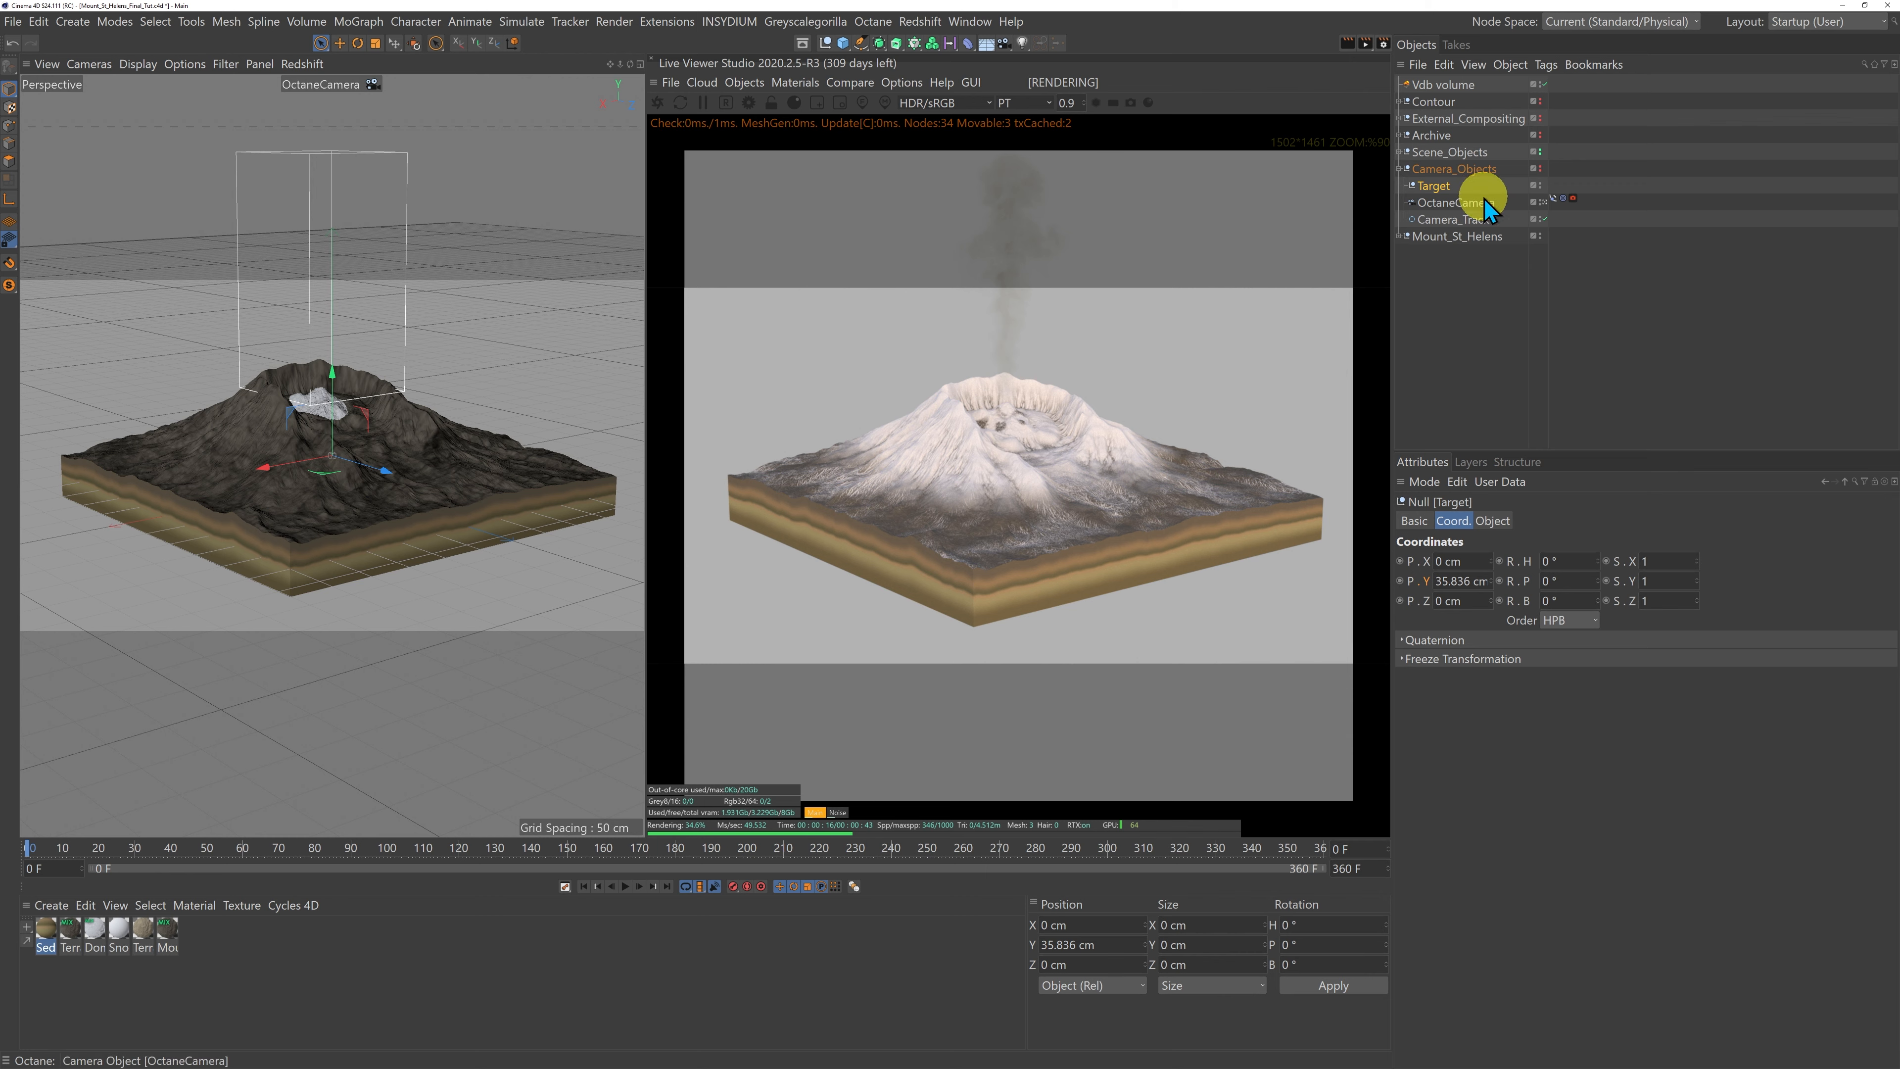
Step: Scale the Vdb volume down uniformly so the whole plume fits inside the camera frame
click(1447, 86)
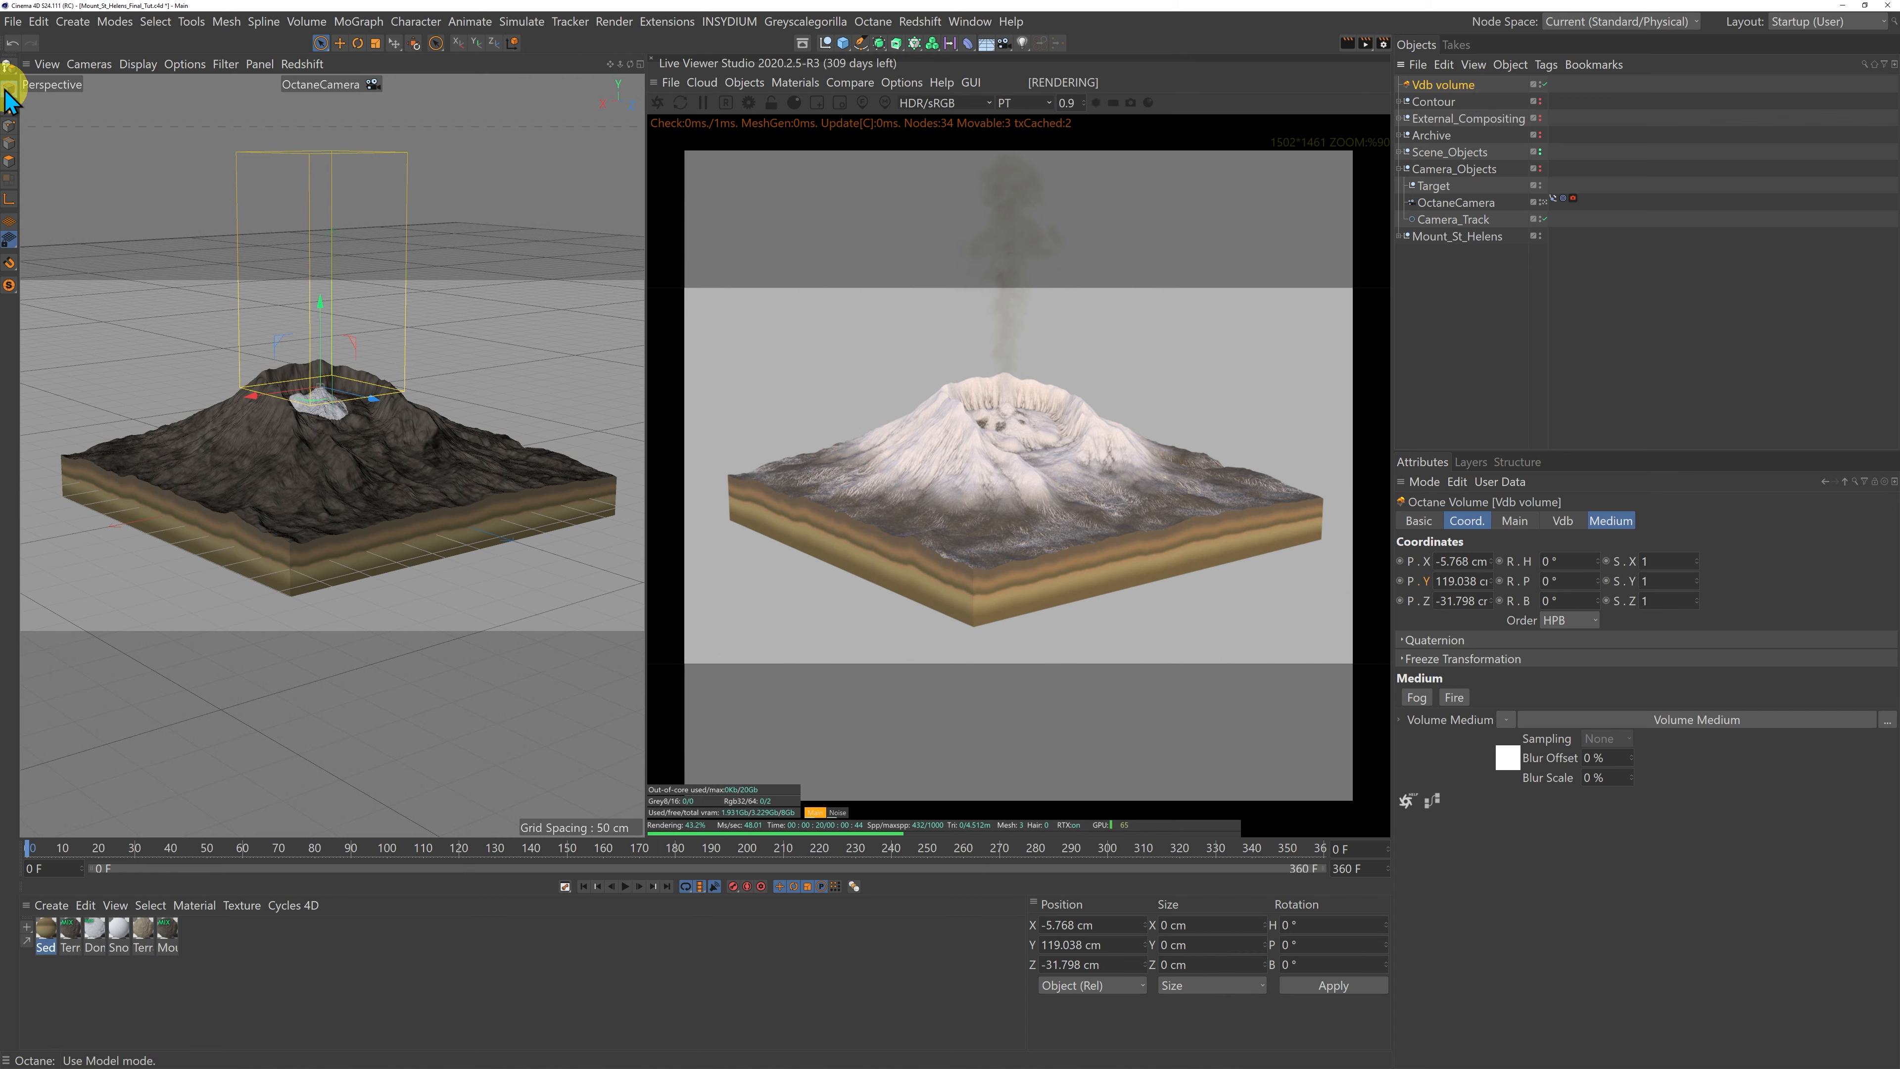
drag(6, 91, 56, 127)
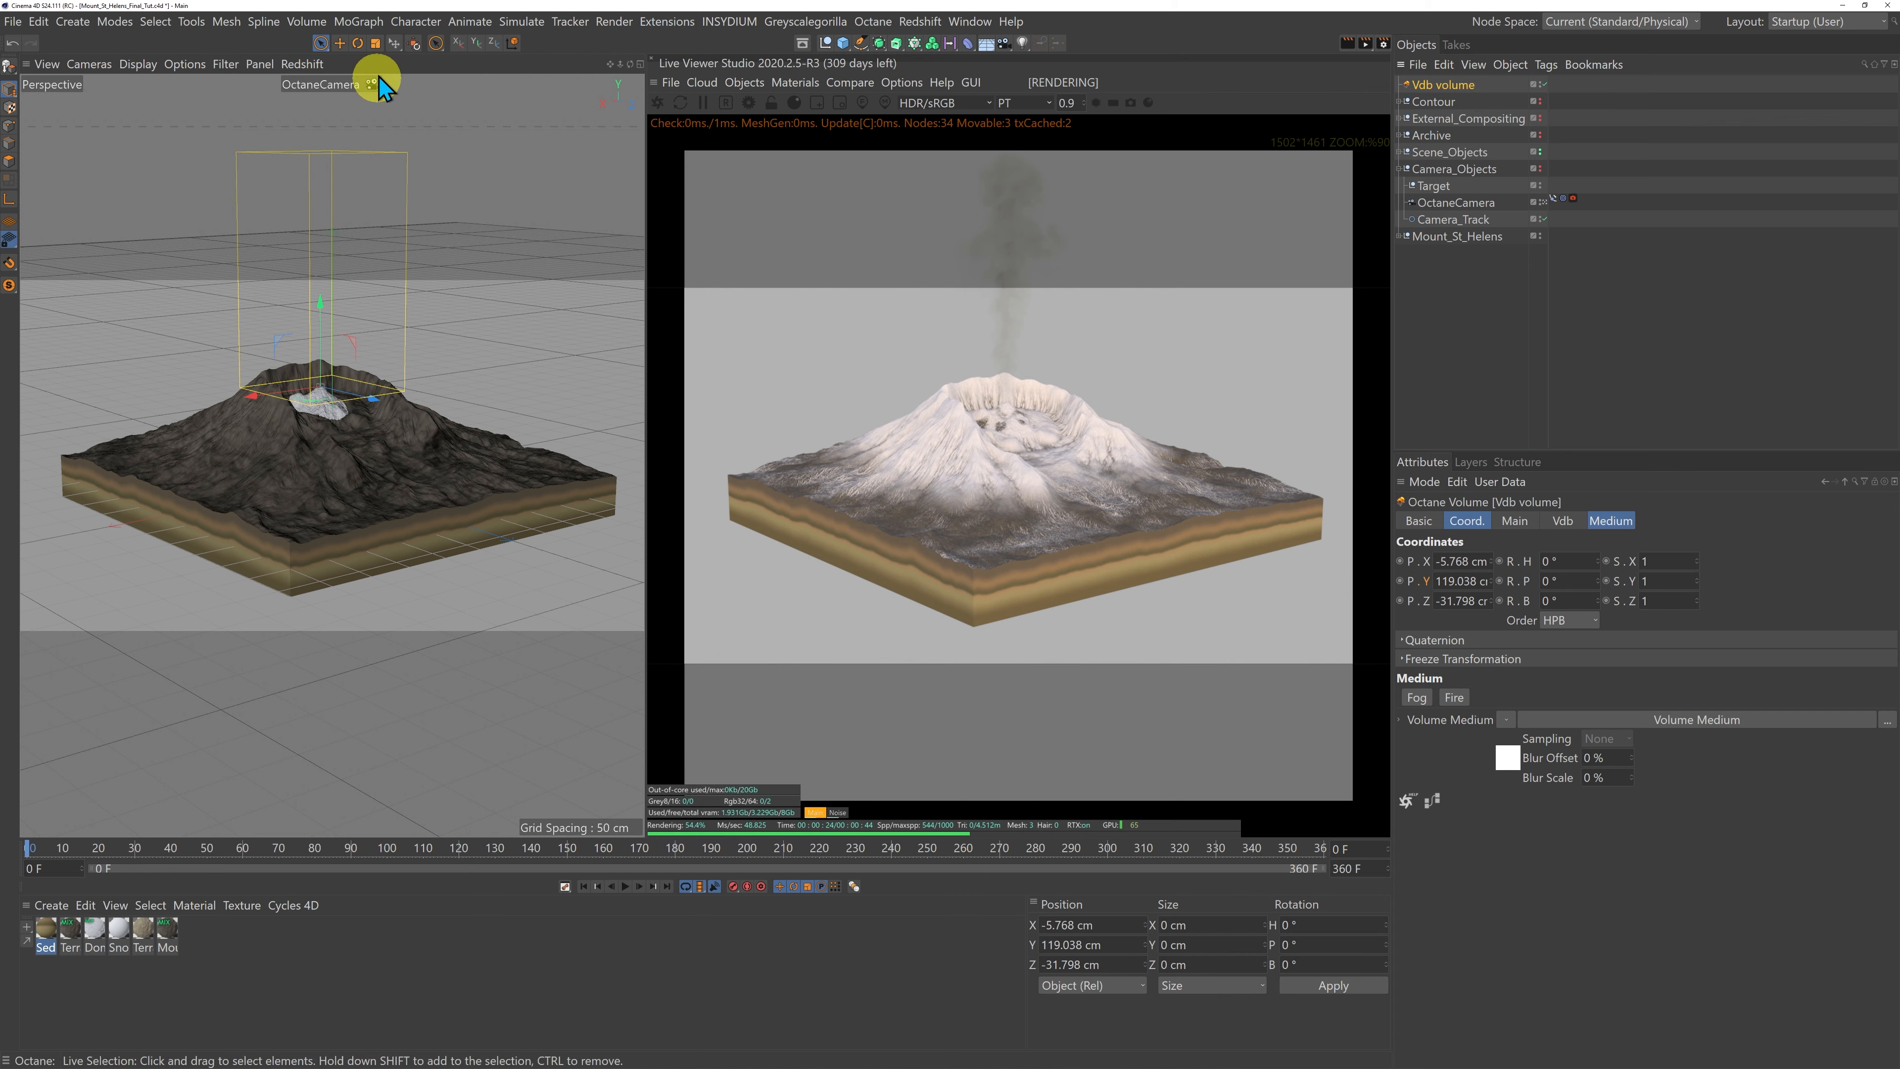
click(376, 43)
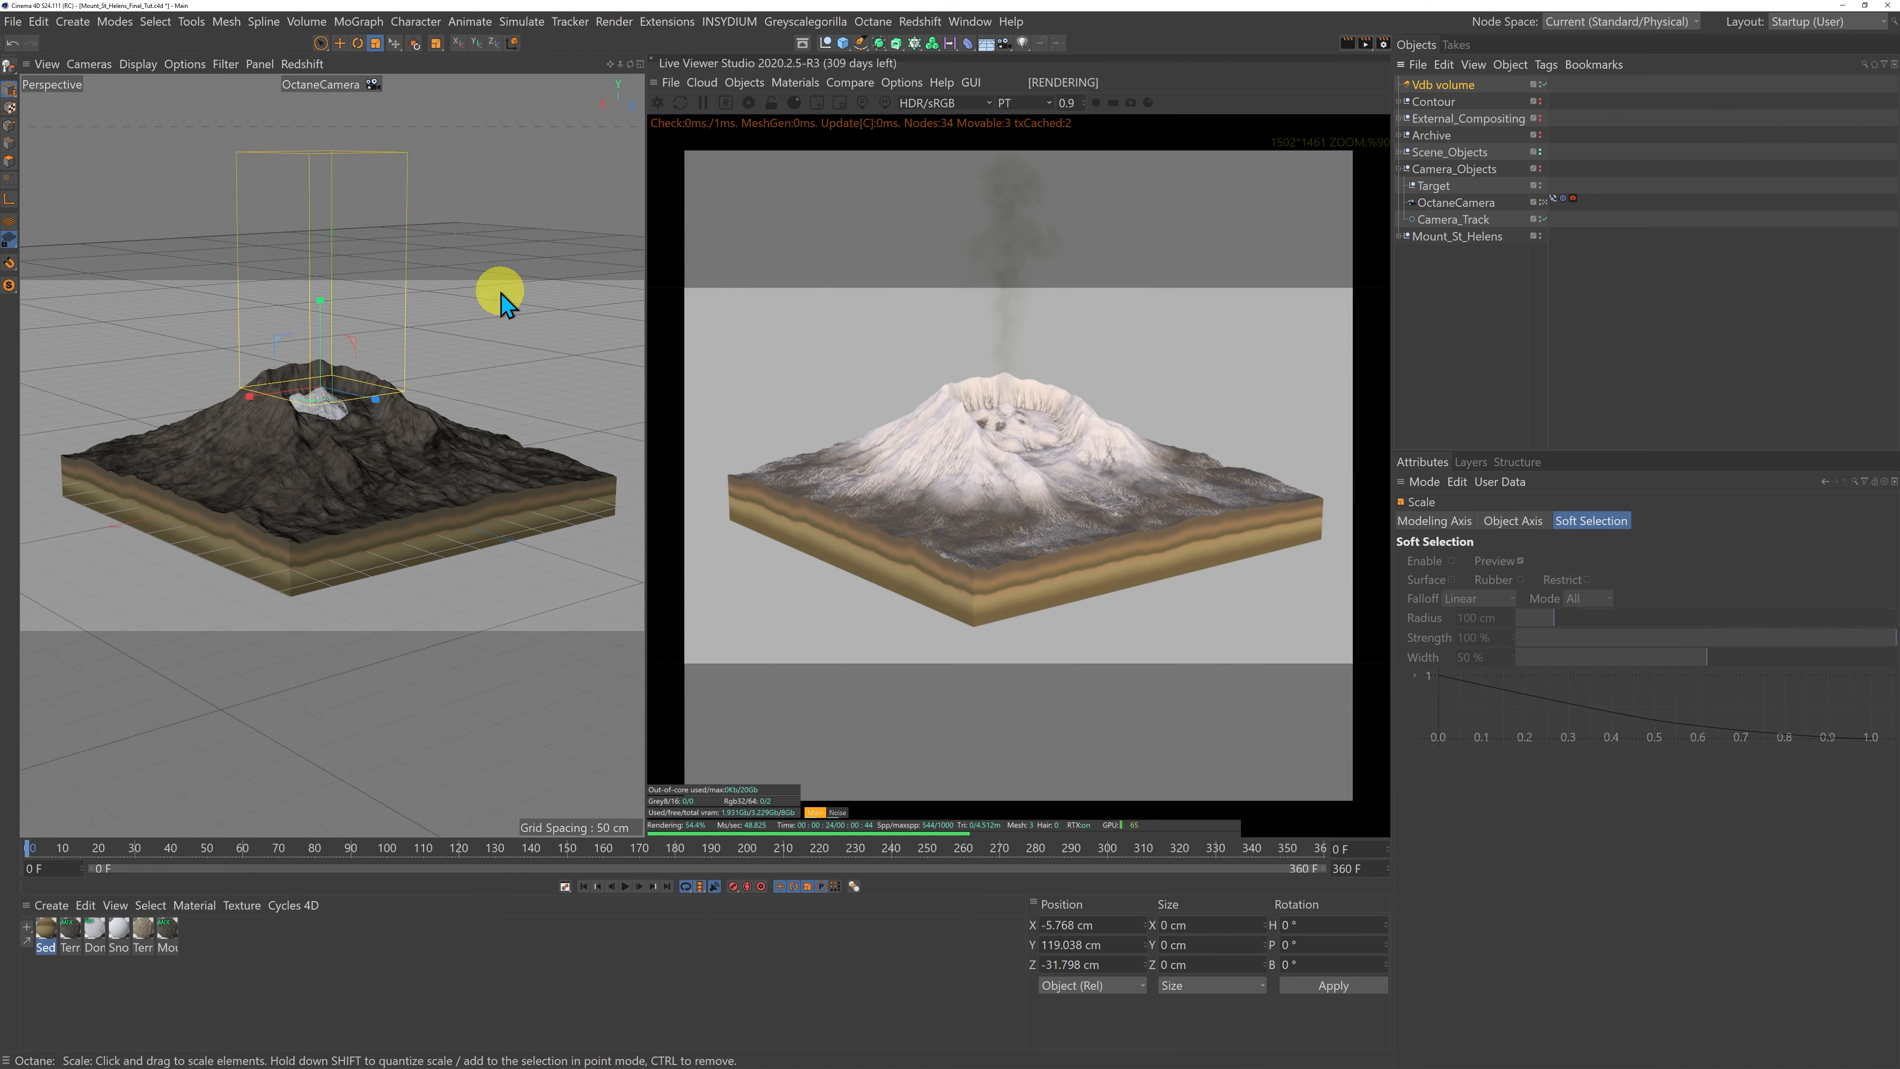
drag(501, 291, 404, 370)
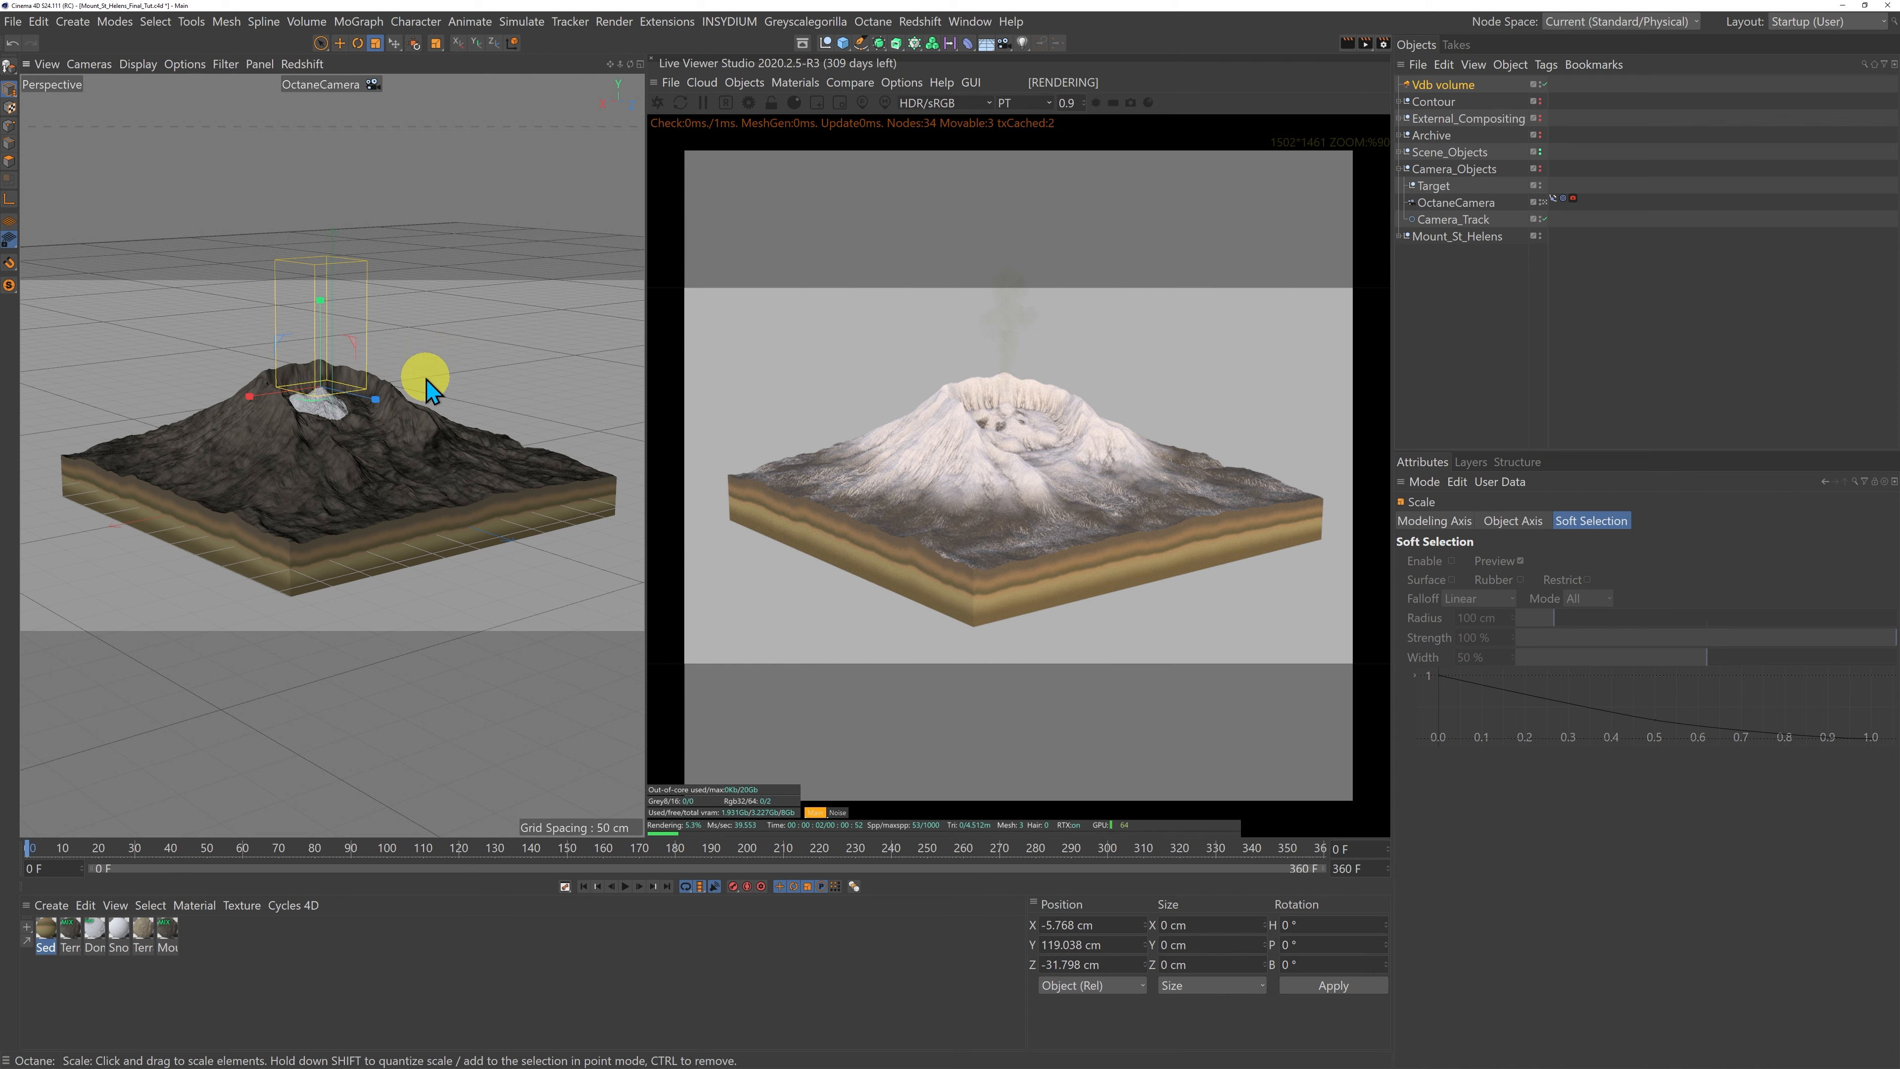
click(339, 45)
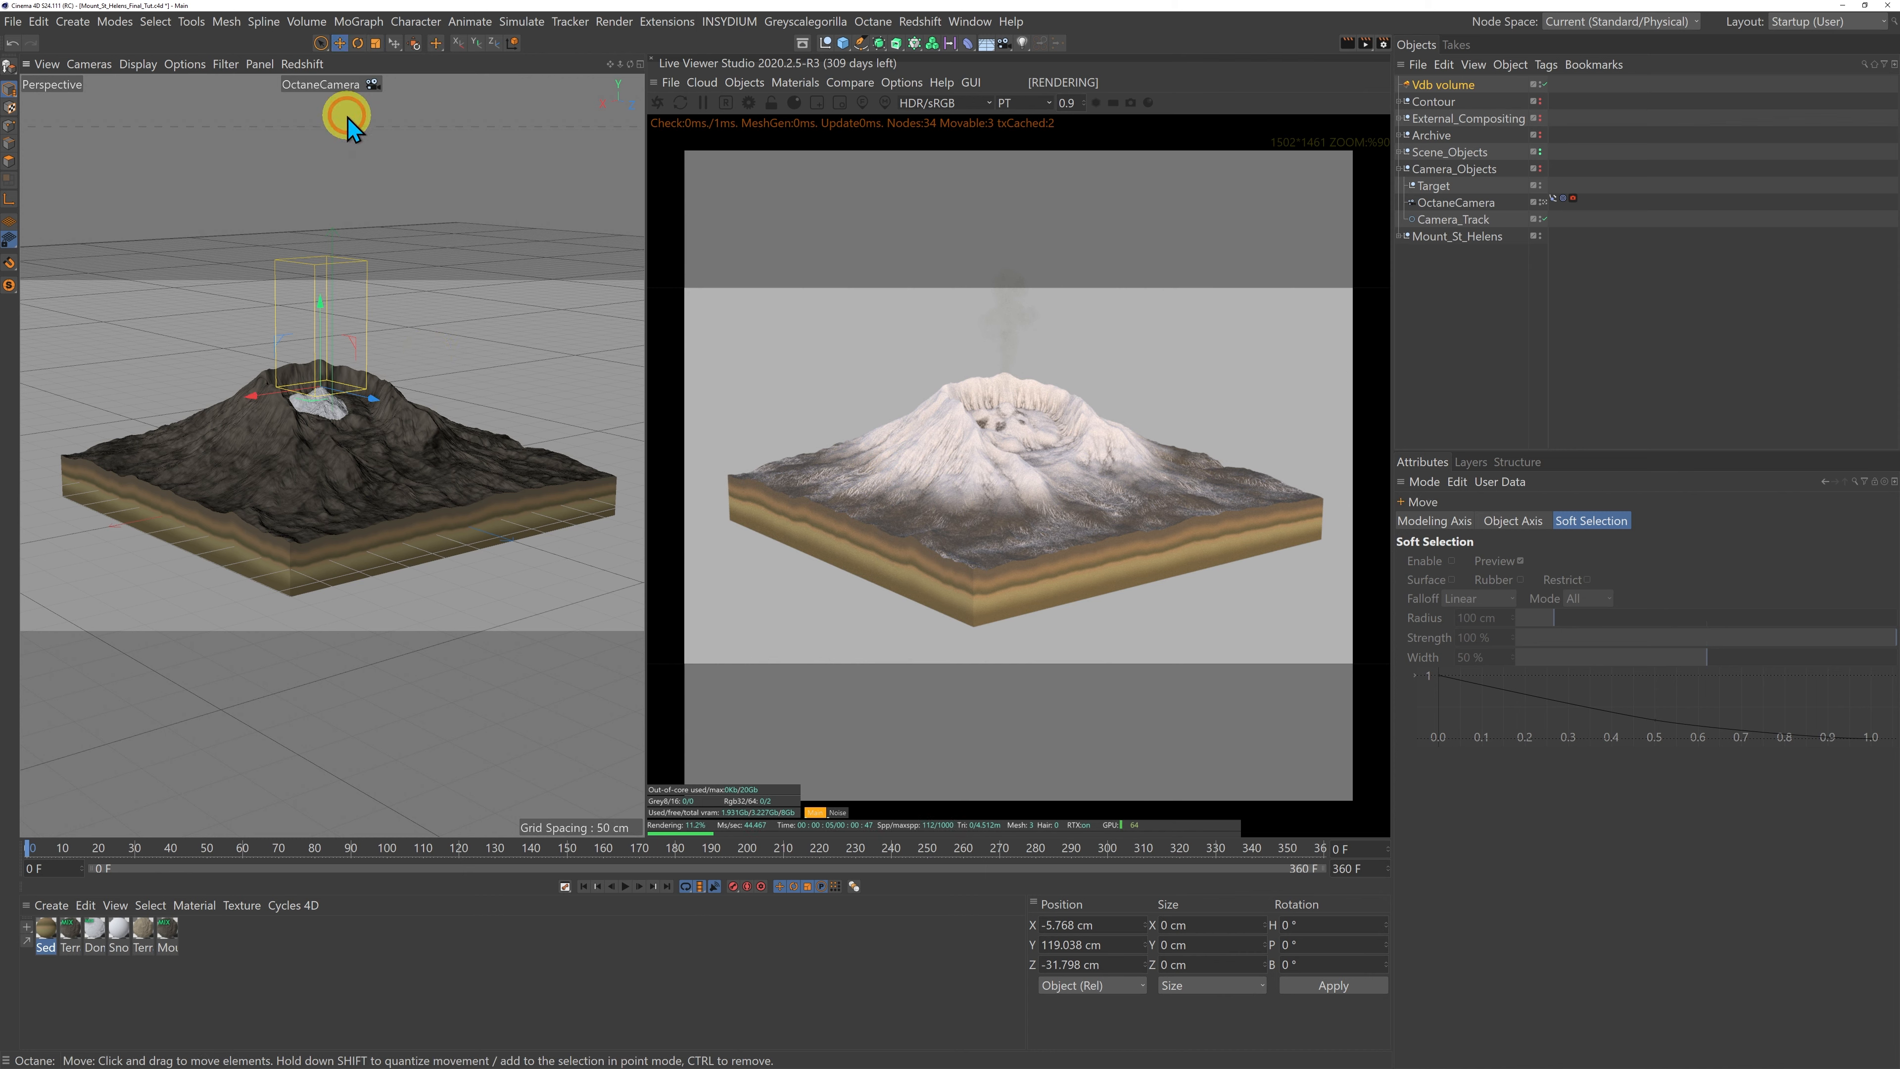
click(376, 46)
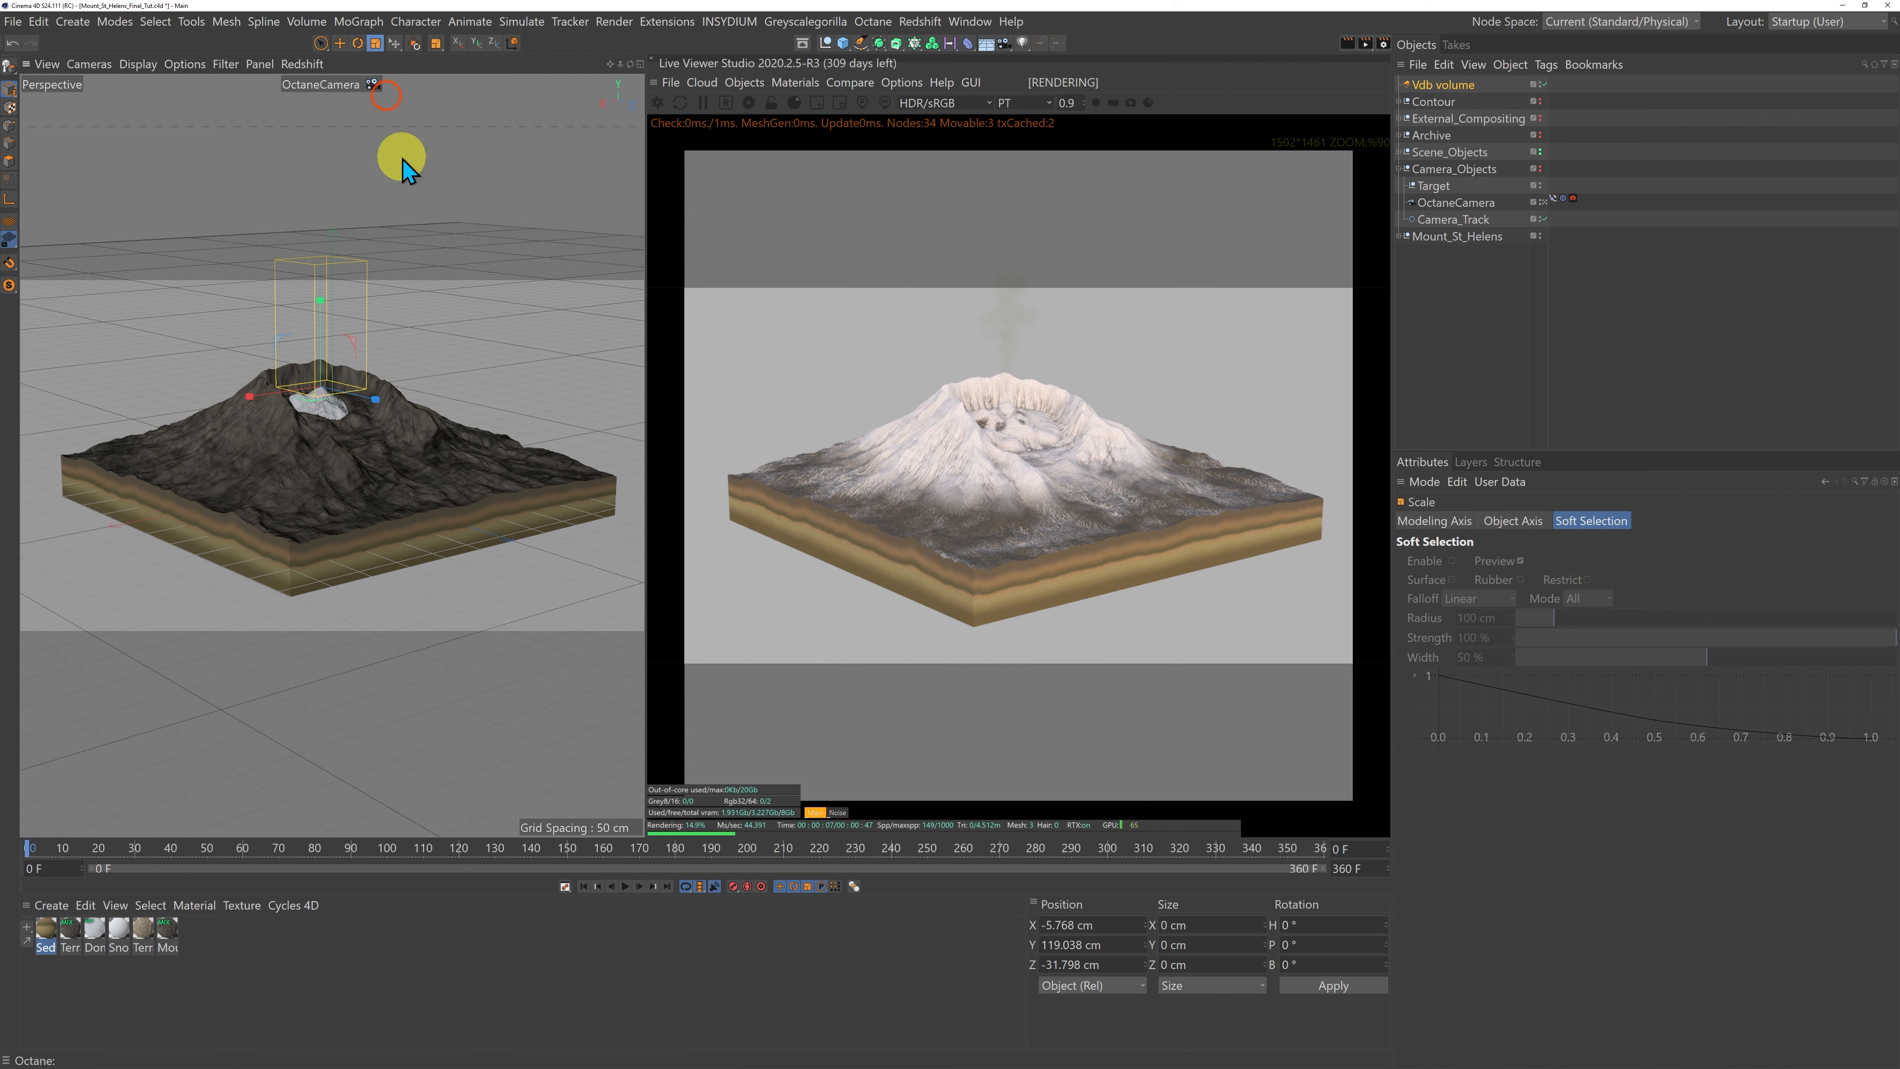
drag(425, 298, 522, 228)
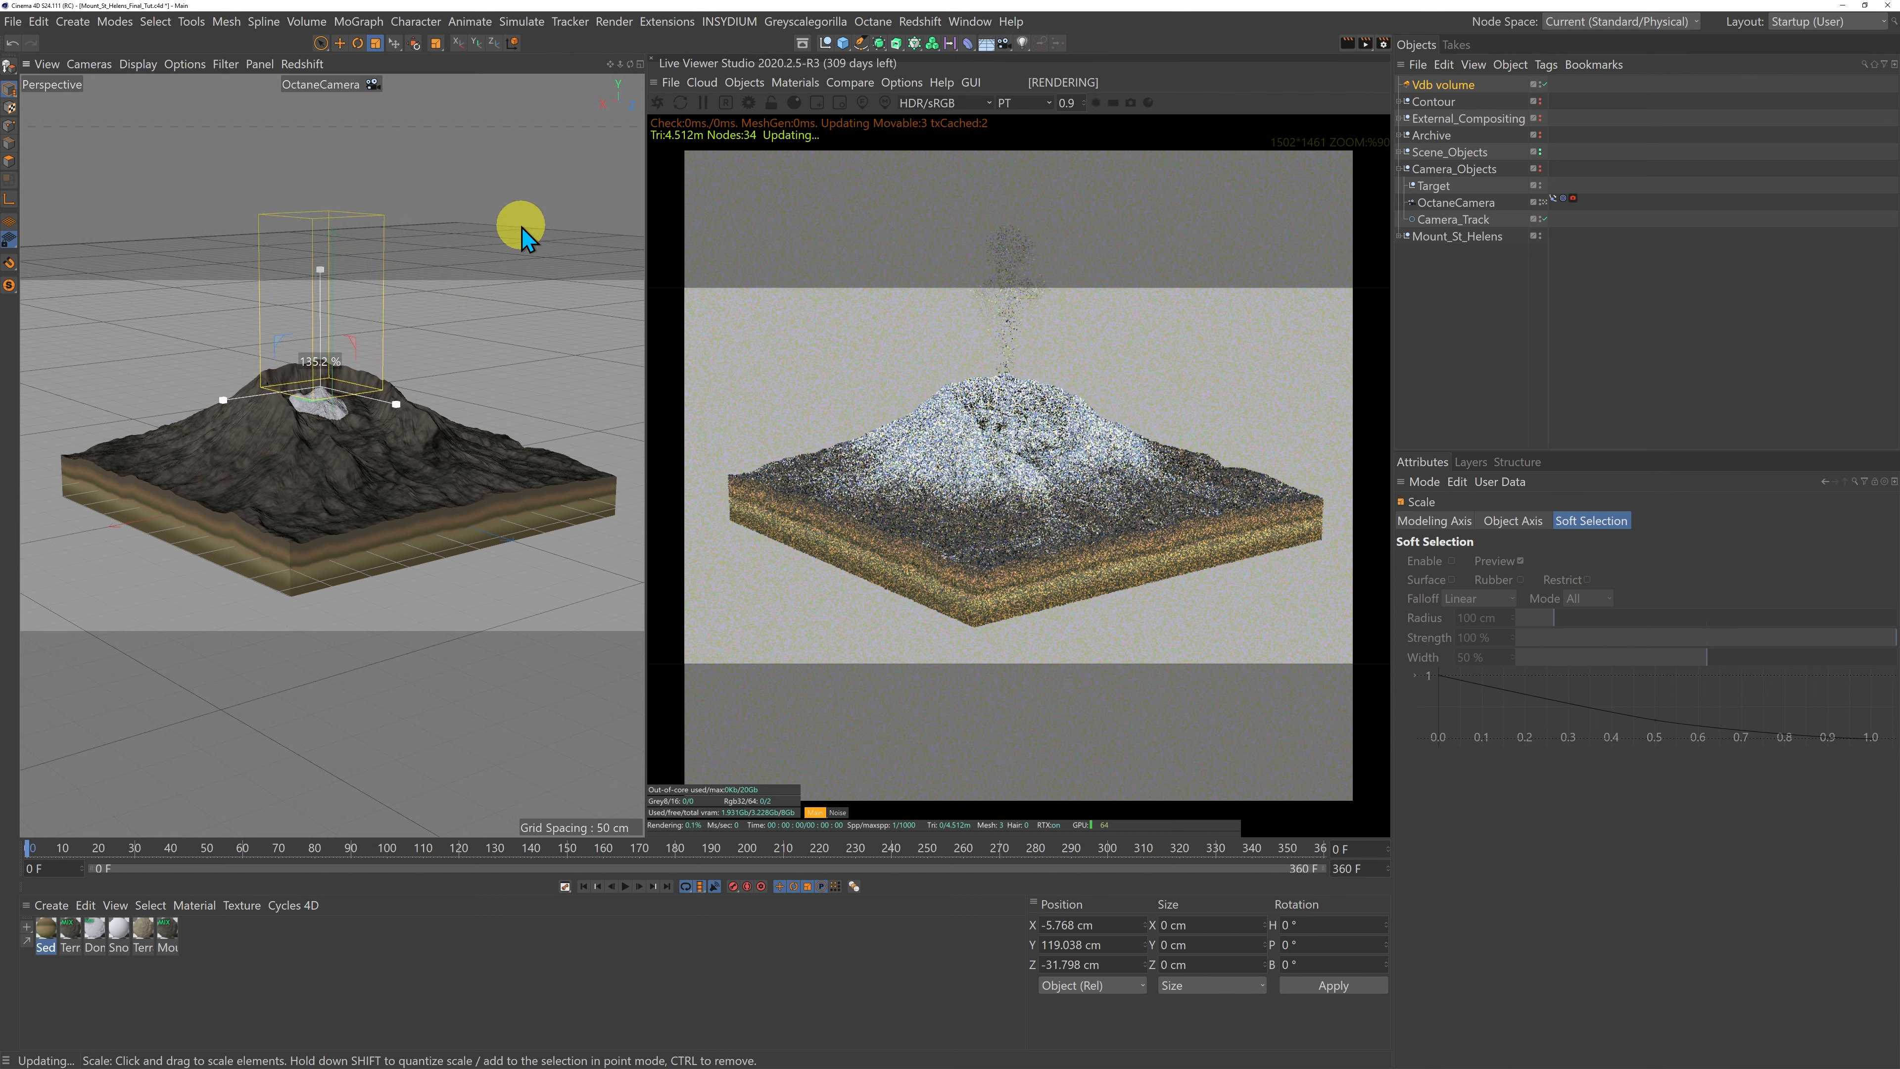
Step: Lower the Vdb volume into the crater to about Y 49.4 cm and shrink it uniformly to a scale of about 0.699
key(e)
drag(320, 301, 323, 370)
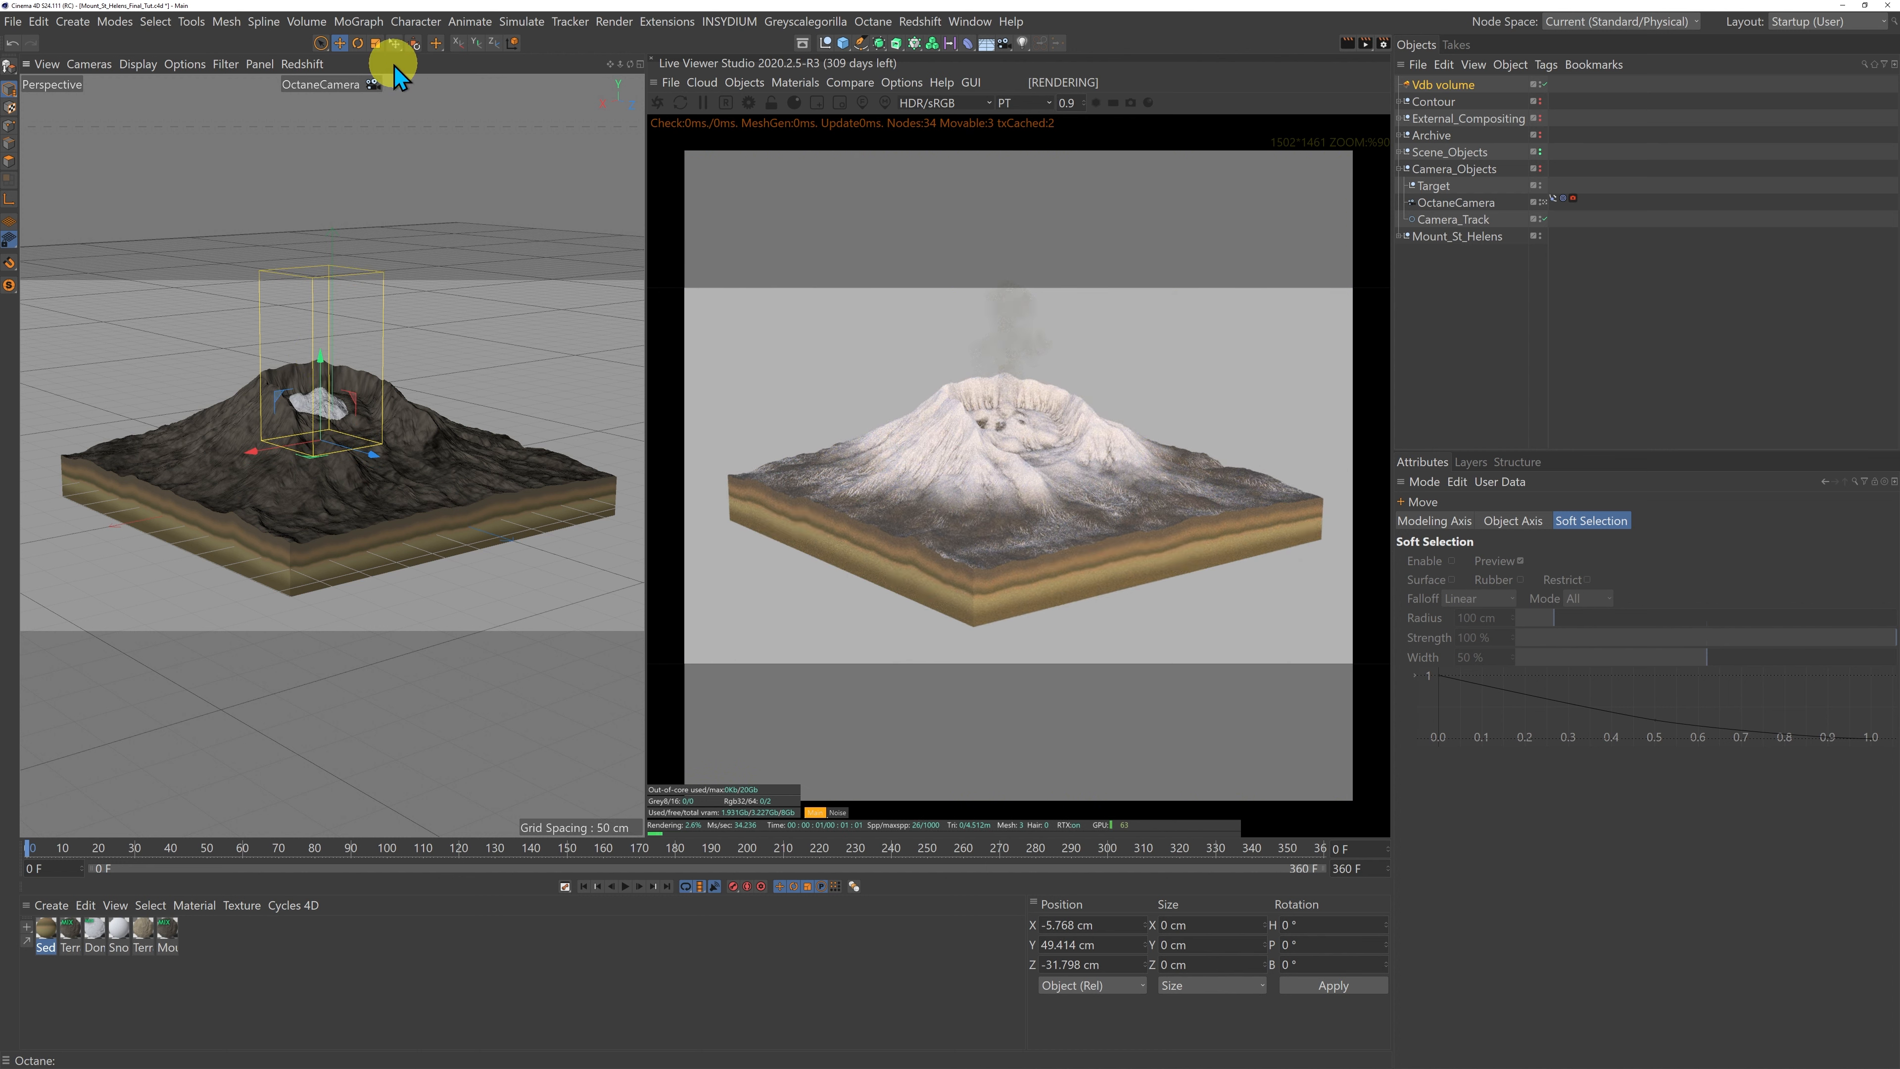
click(375, 43)
drag(499, 263, 484, 276)
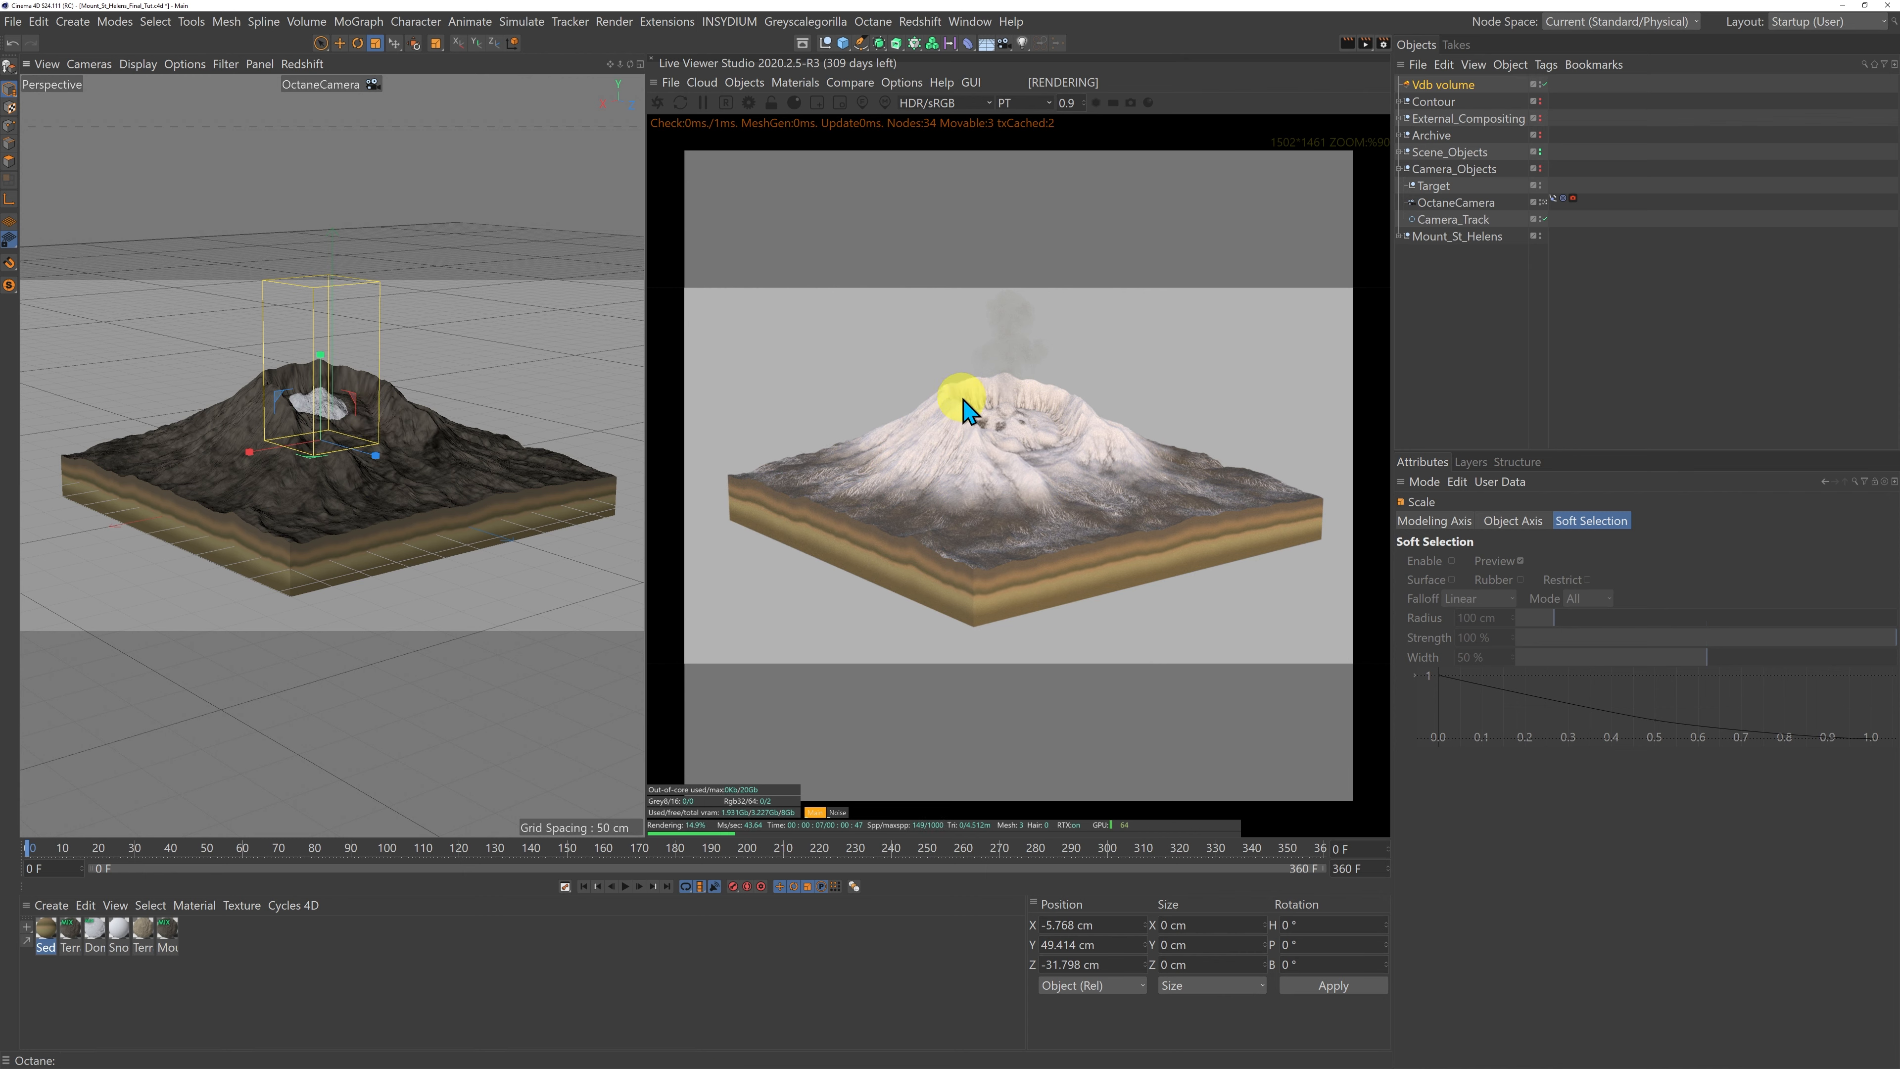
click(1470, 85)
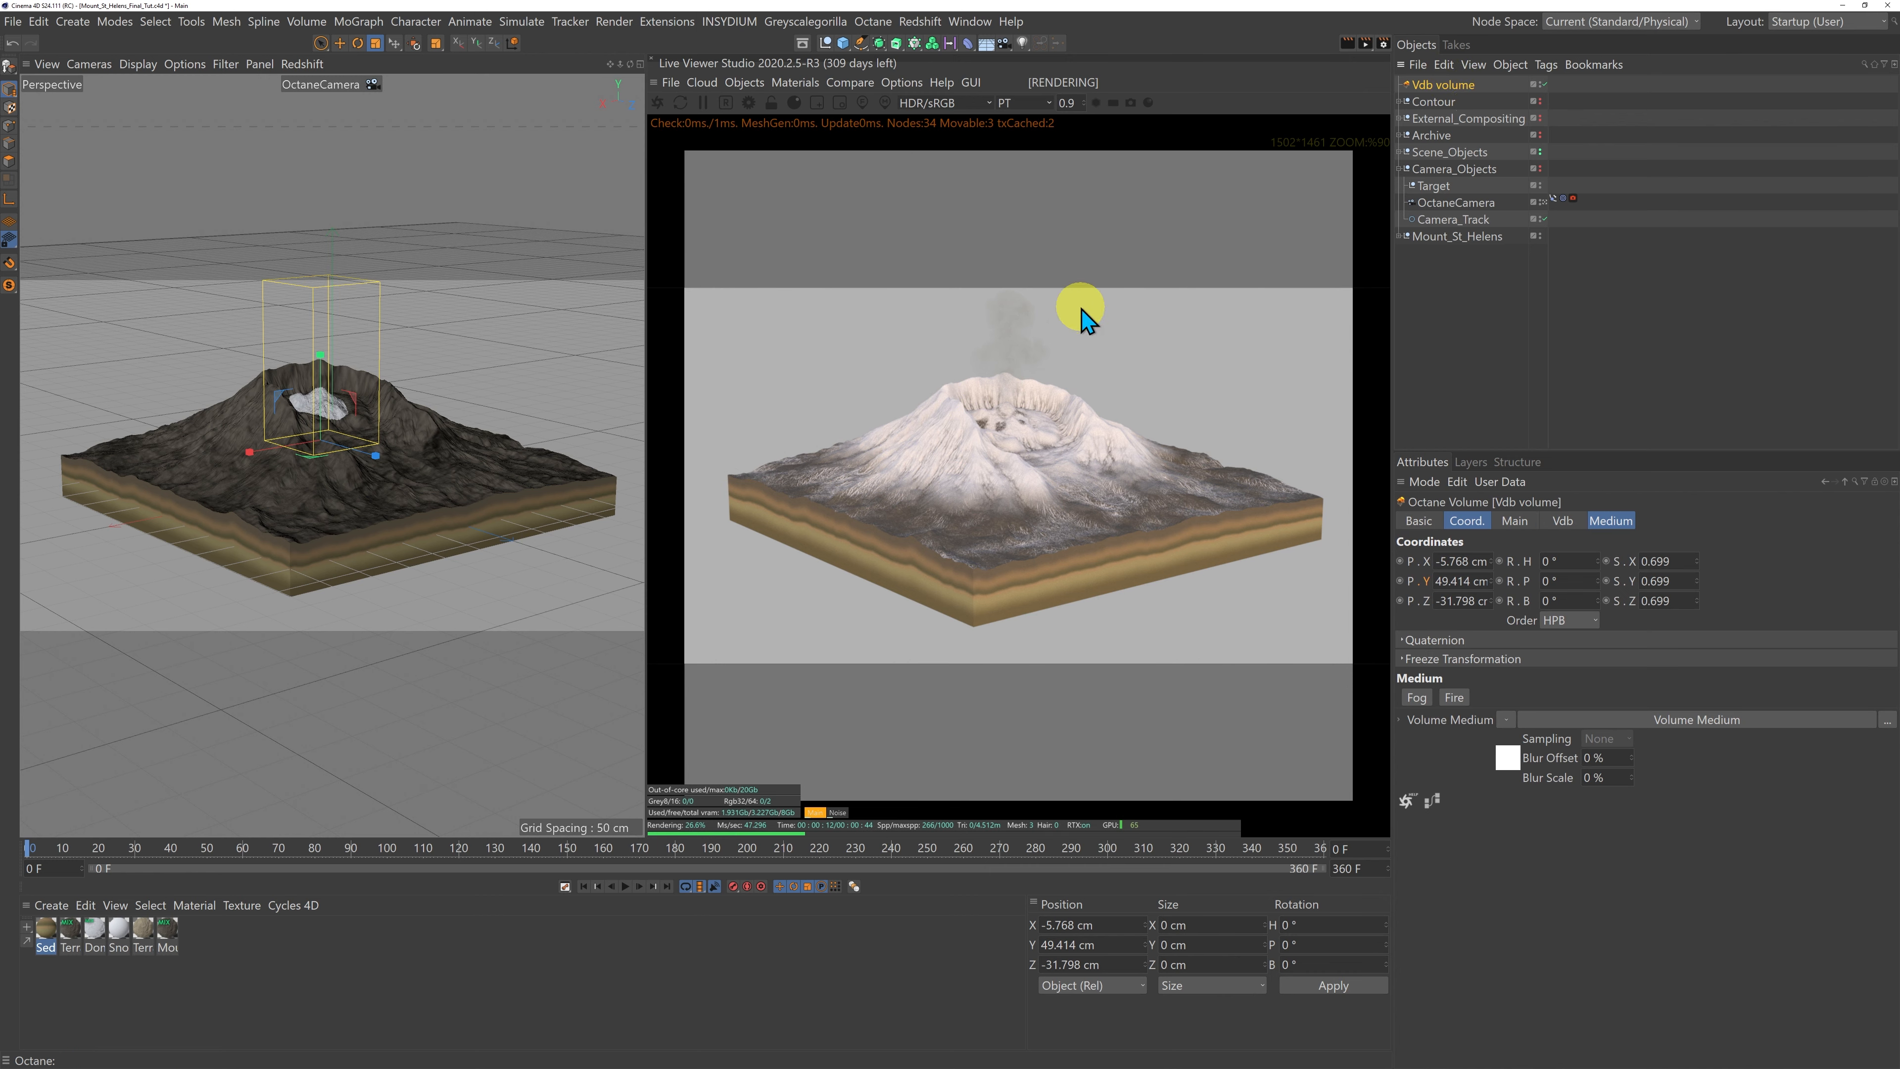
Step: In the Vdb volume's Volume Medium, raise the density to about 90.7 and set the volume step length to about 1.29
click(1609, 521)
click(1564, 588)
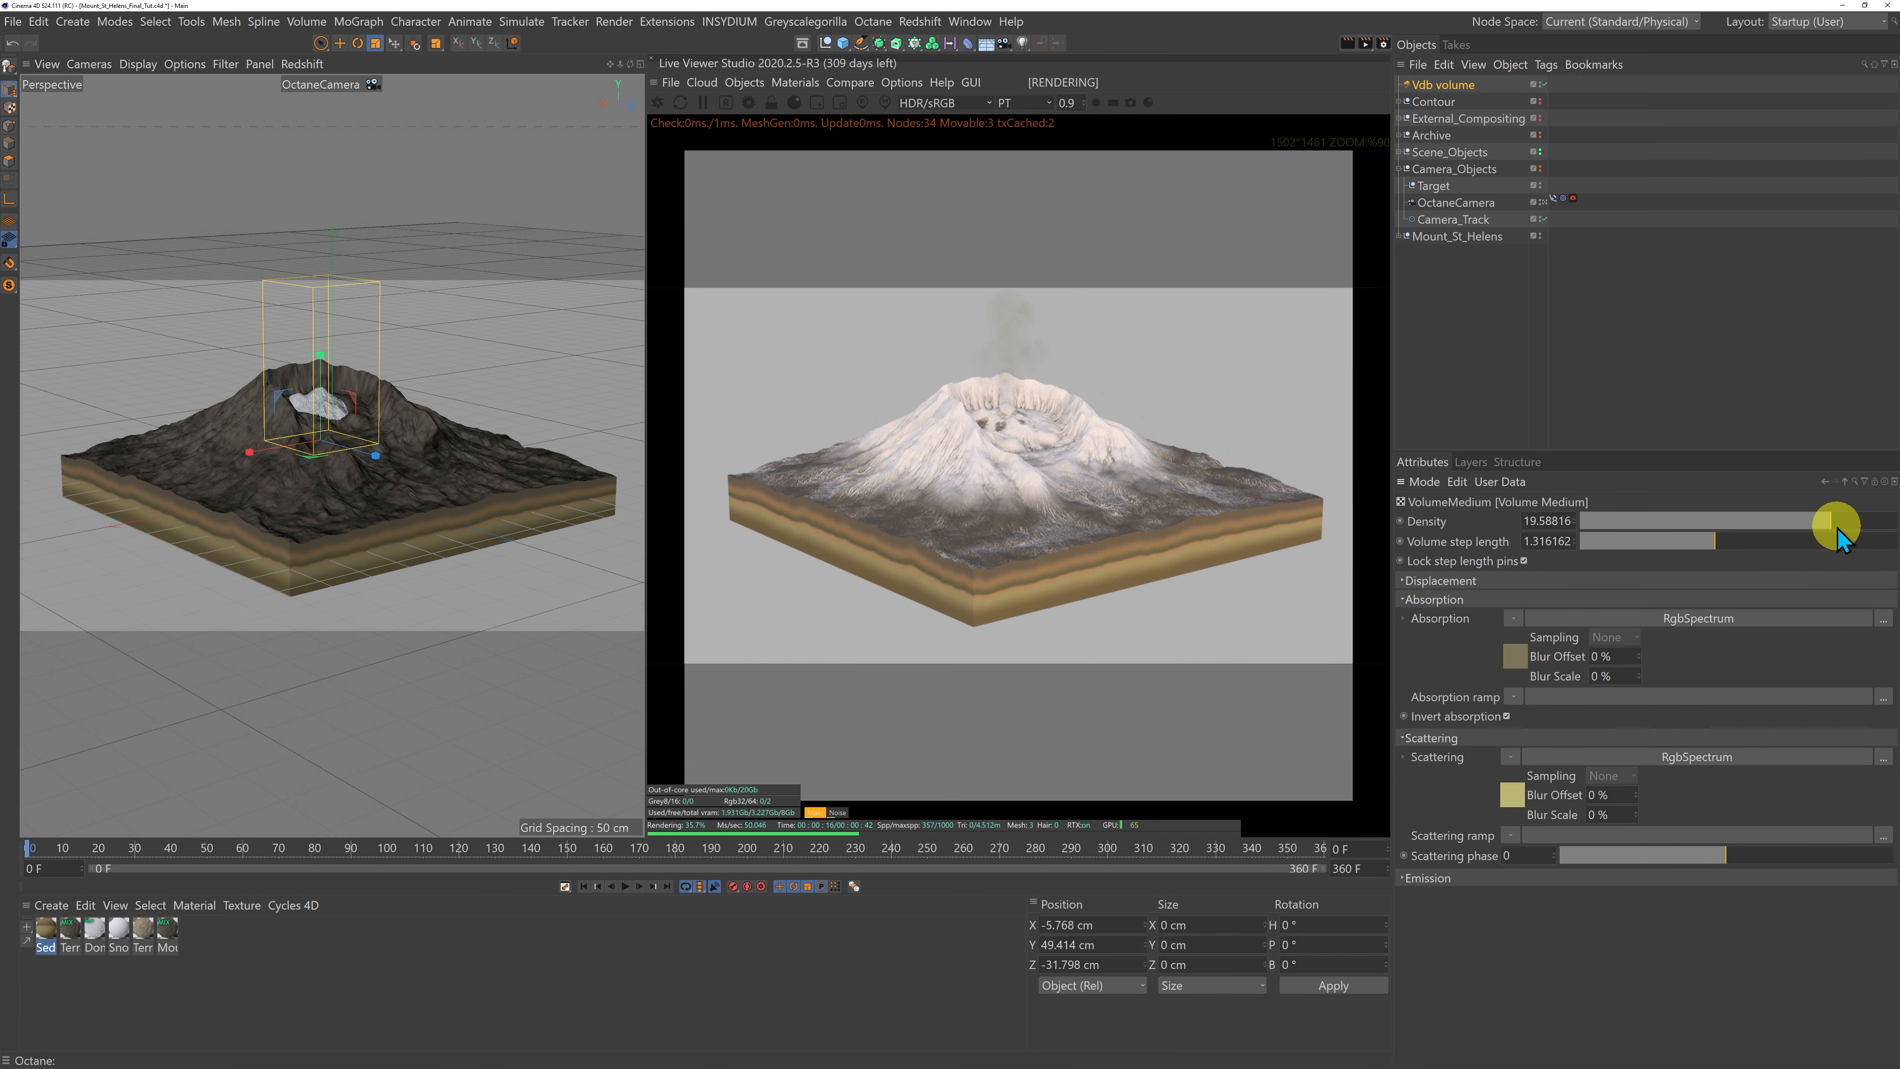
drag(1837, 525, 1857, 526)
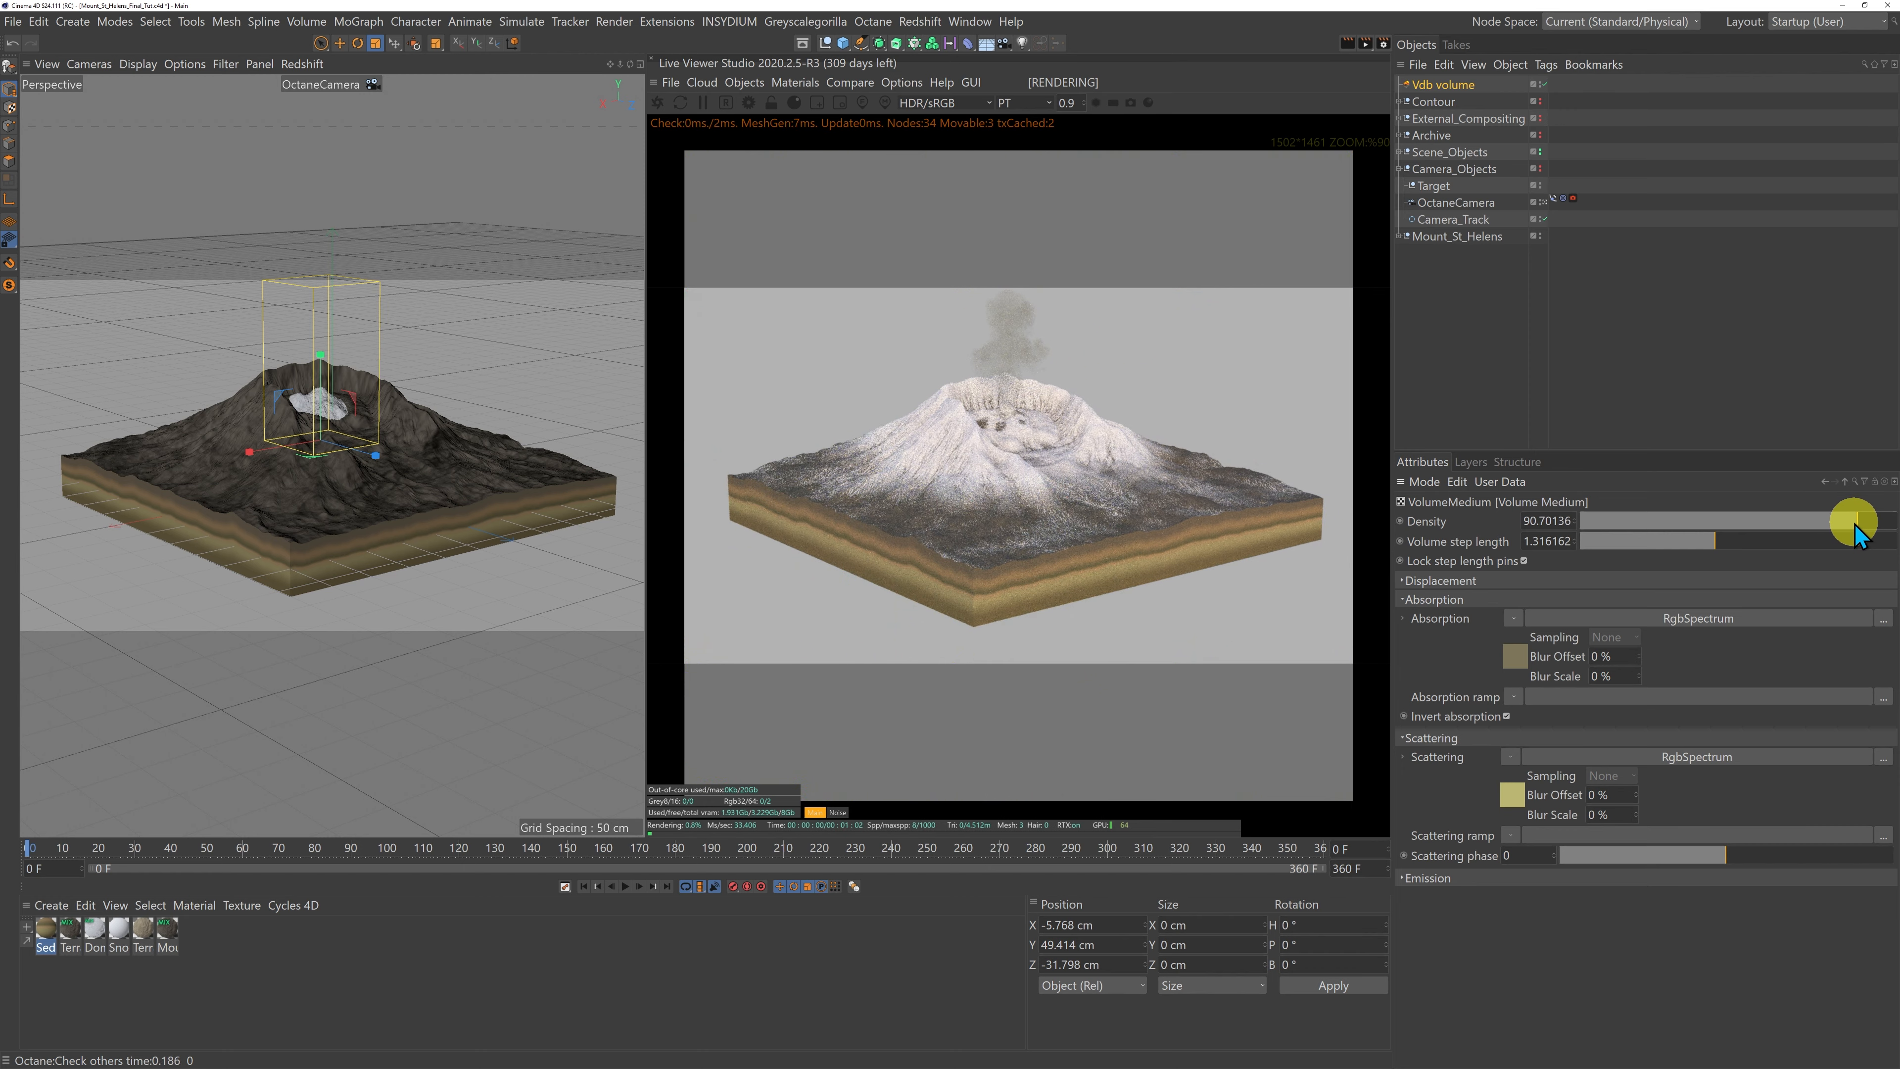
click(1712, 542)
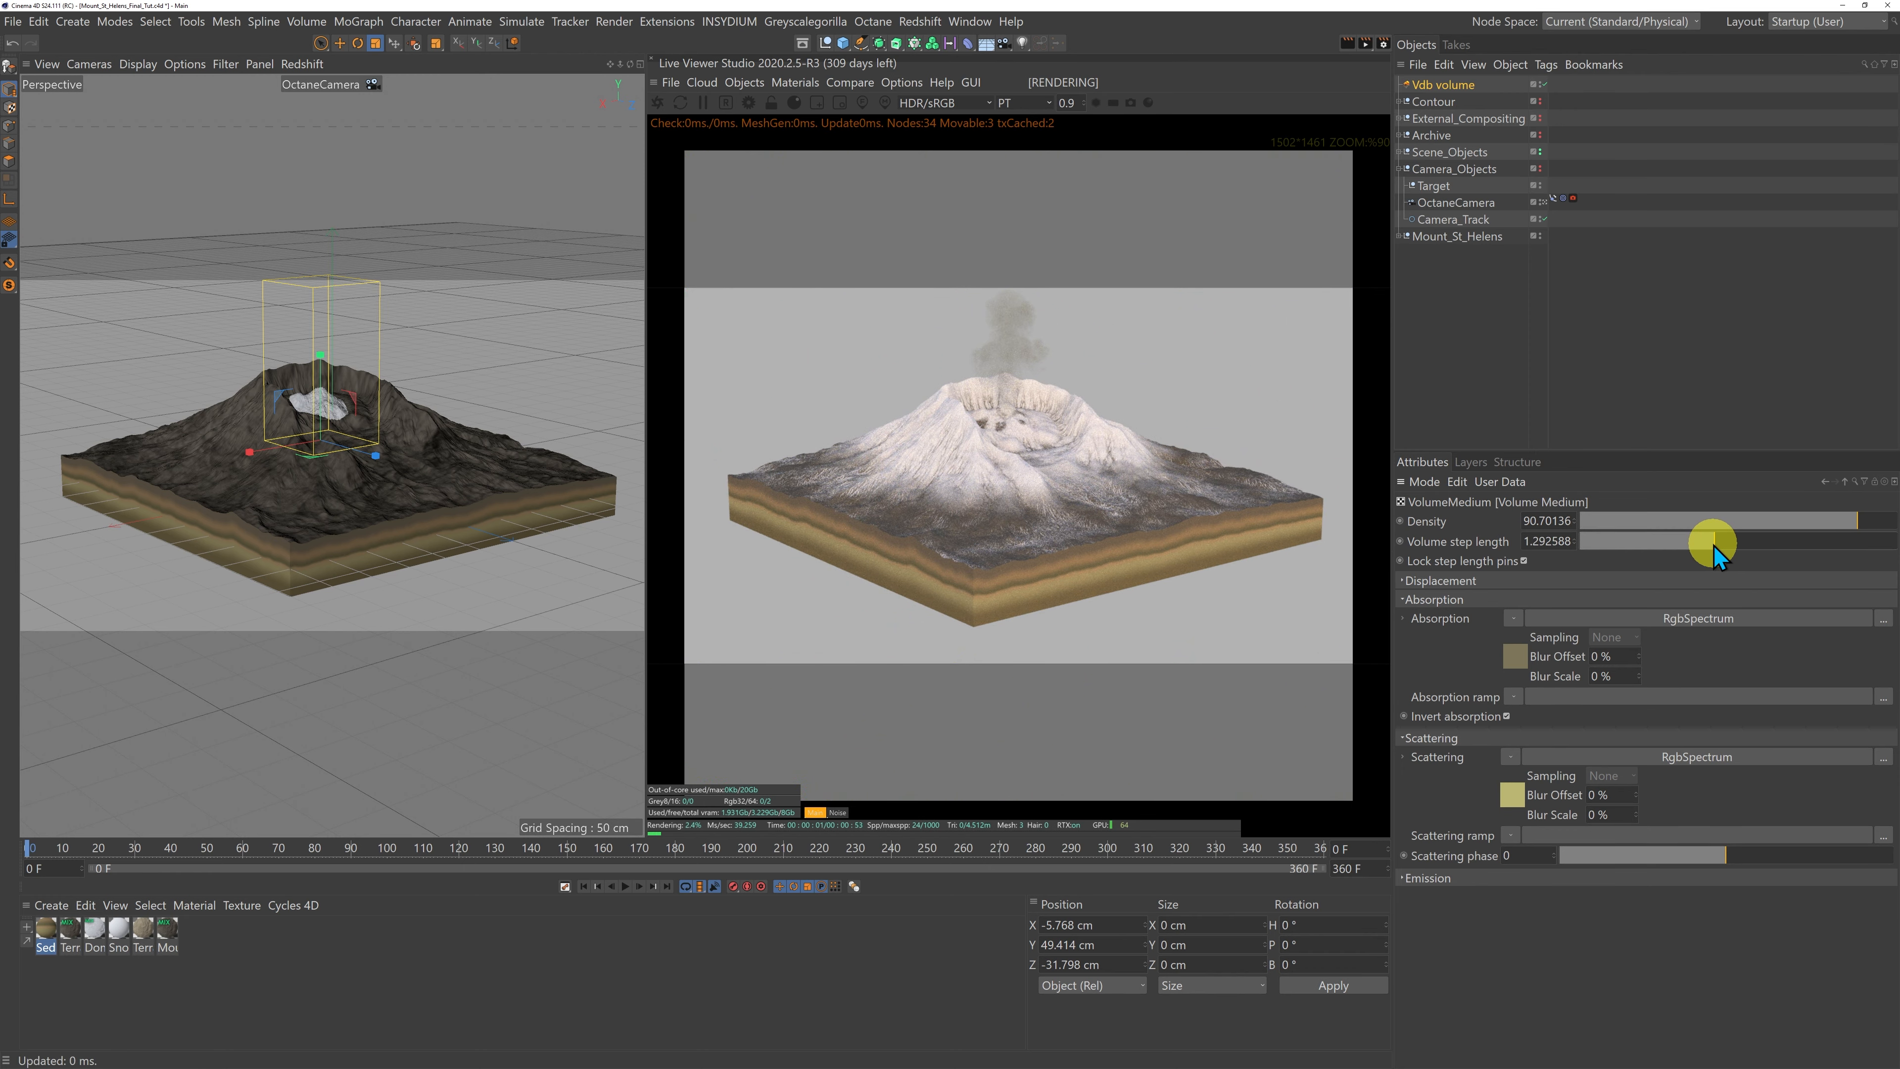
Step: Set the smoke medium's absorption color to 53% saturation and 64% value, and preview the tint at frame 8
click(1516, 657)
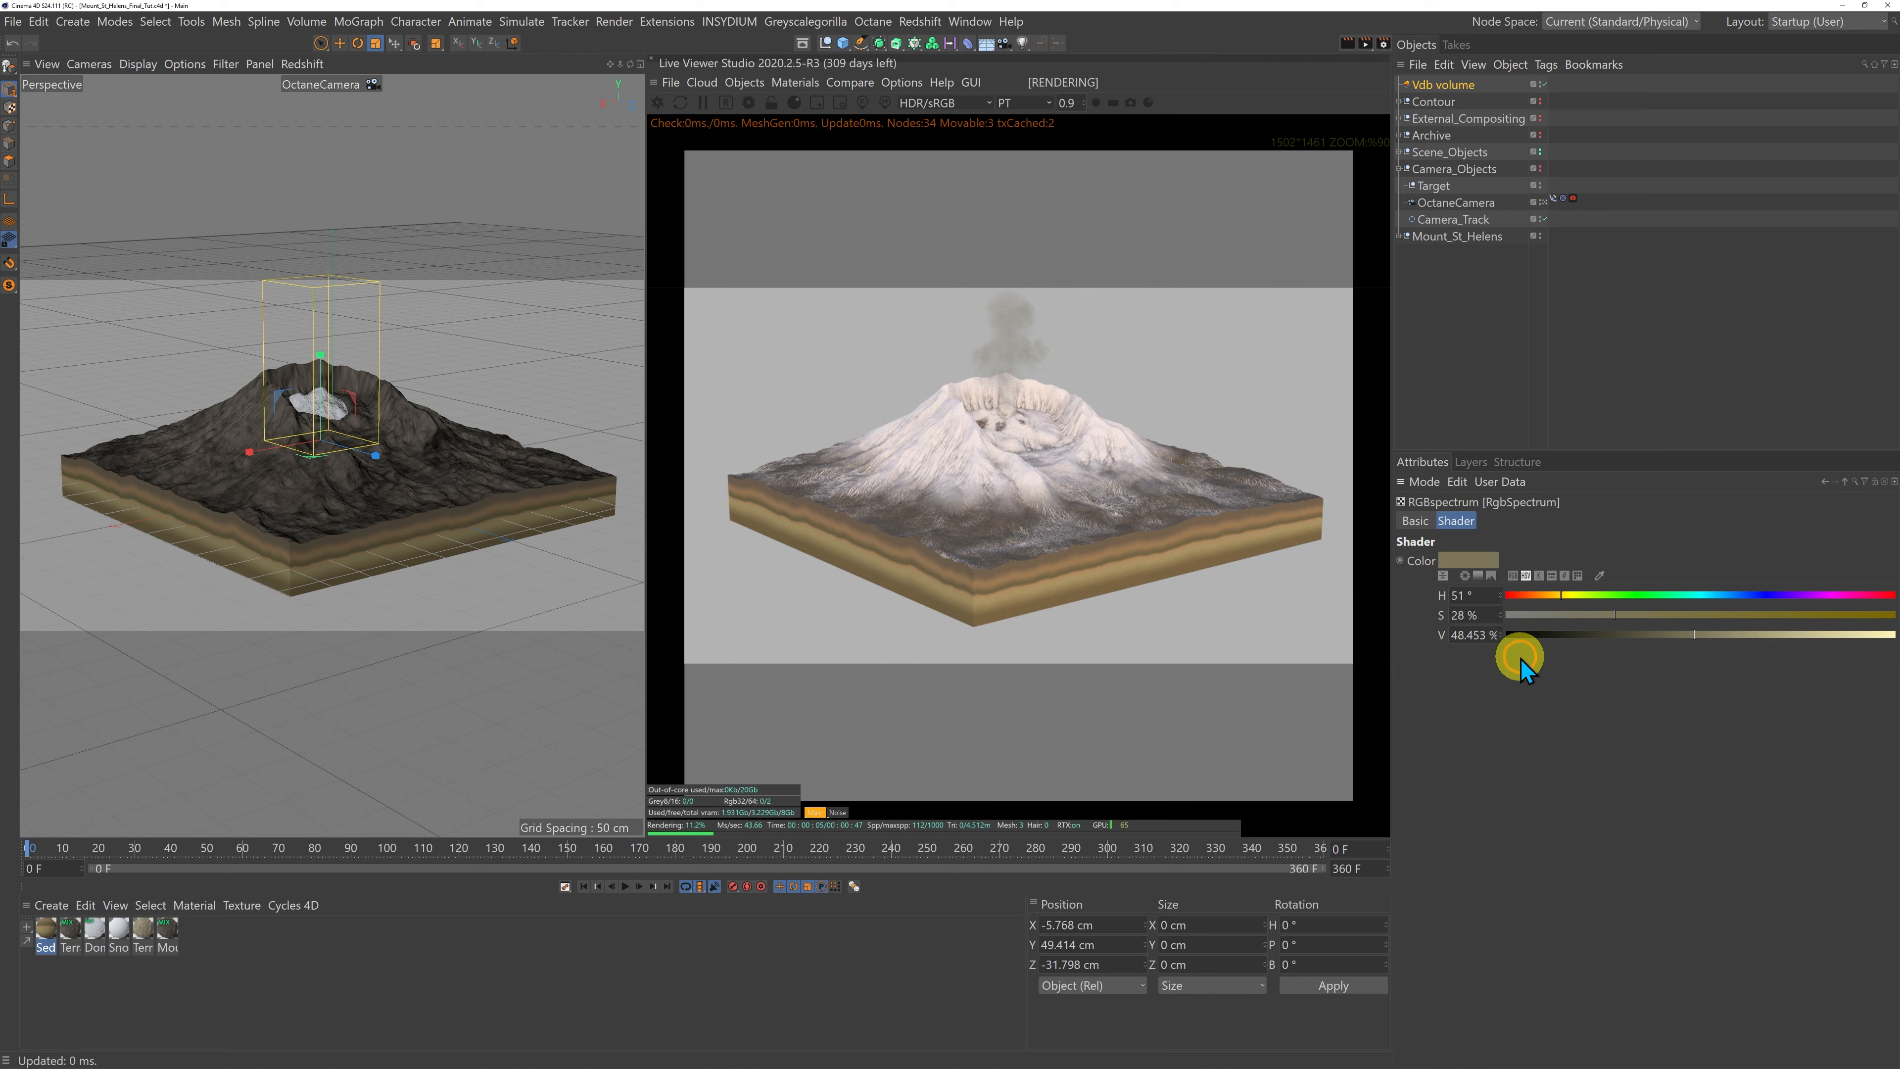
click(1754, 633)
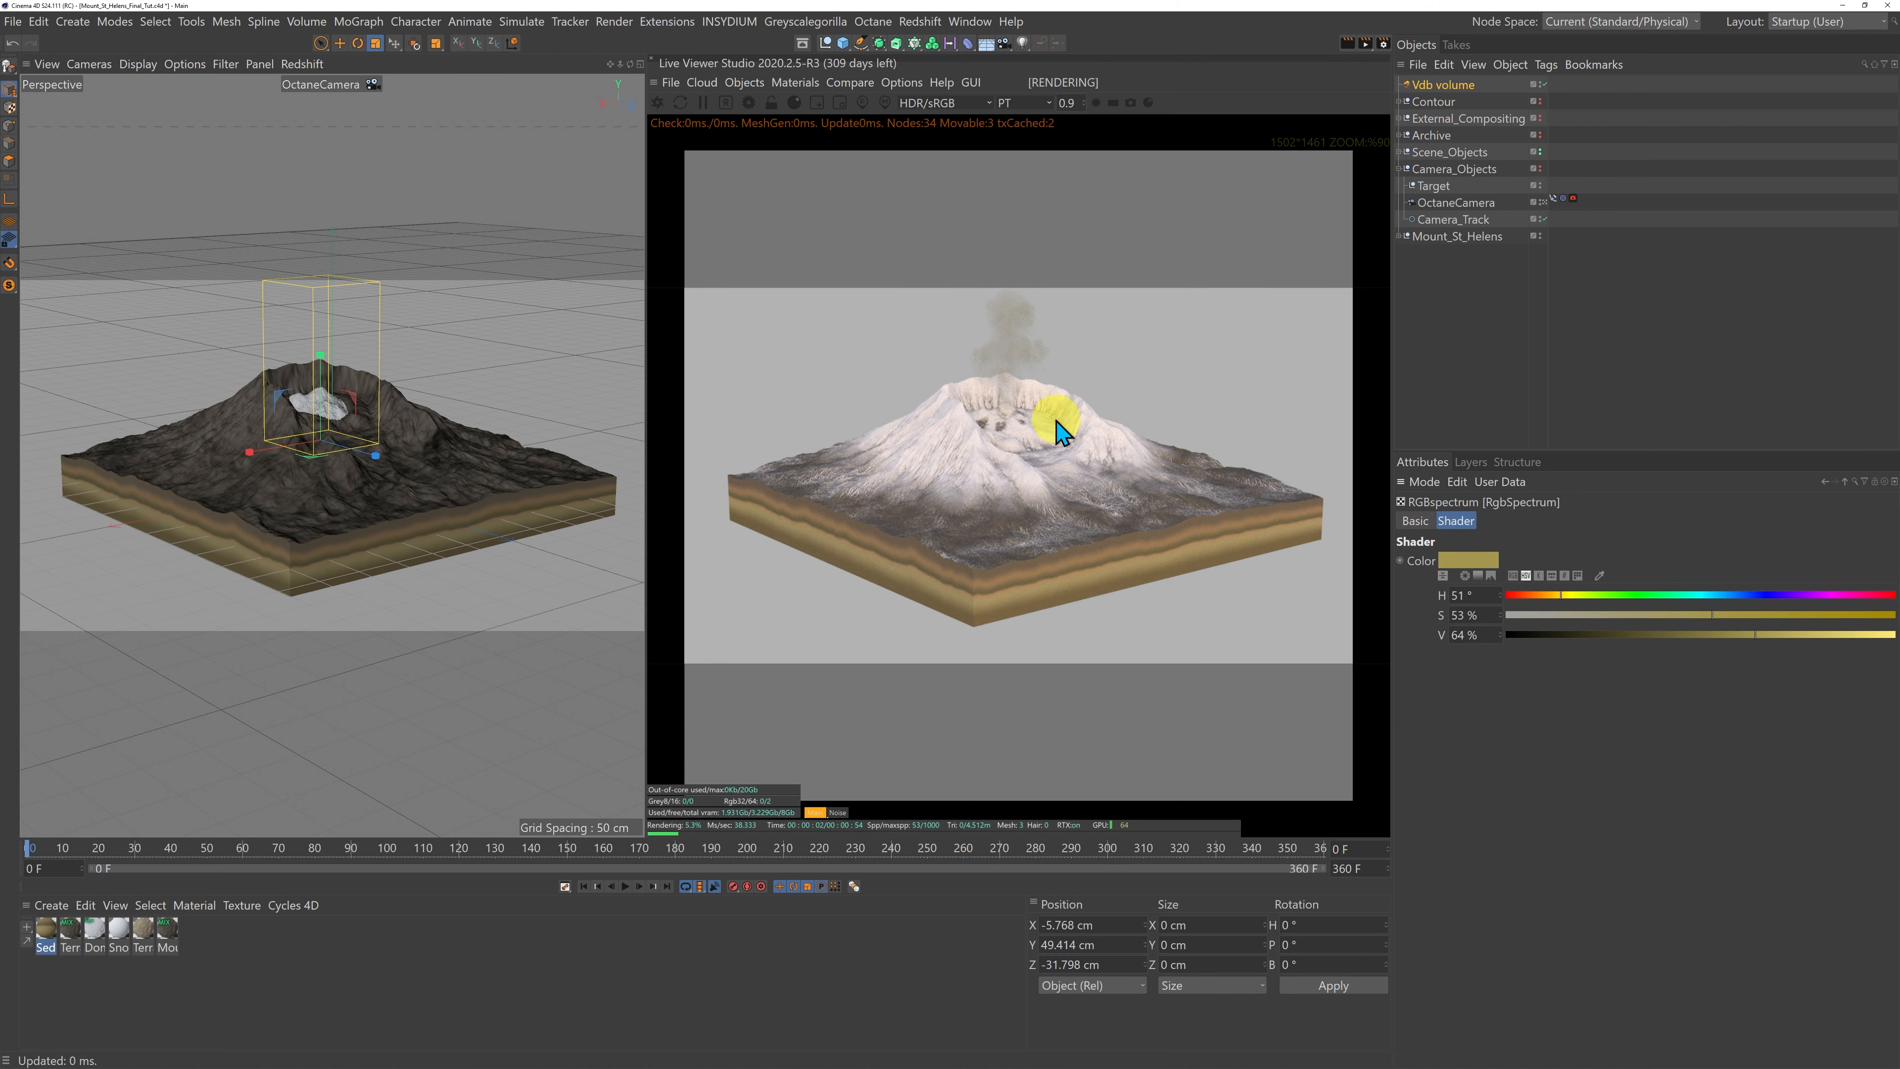
mouse_move(34, 853)
mouse_down()
mouse_move(577, 871)
mouse_move(56, 872)
mouse_up()
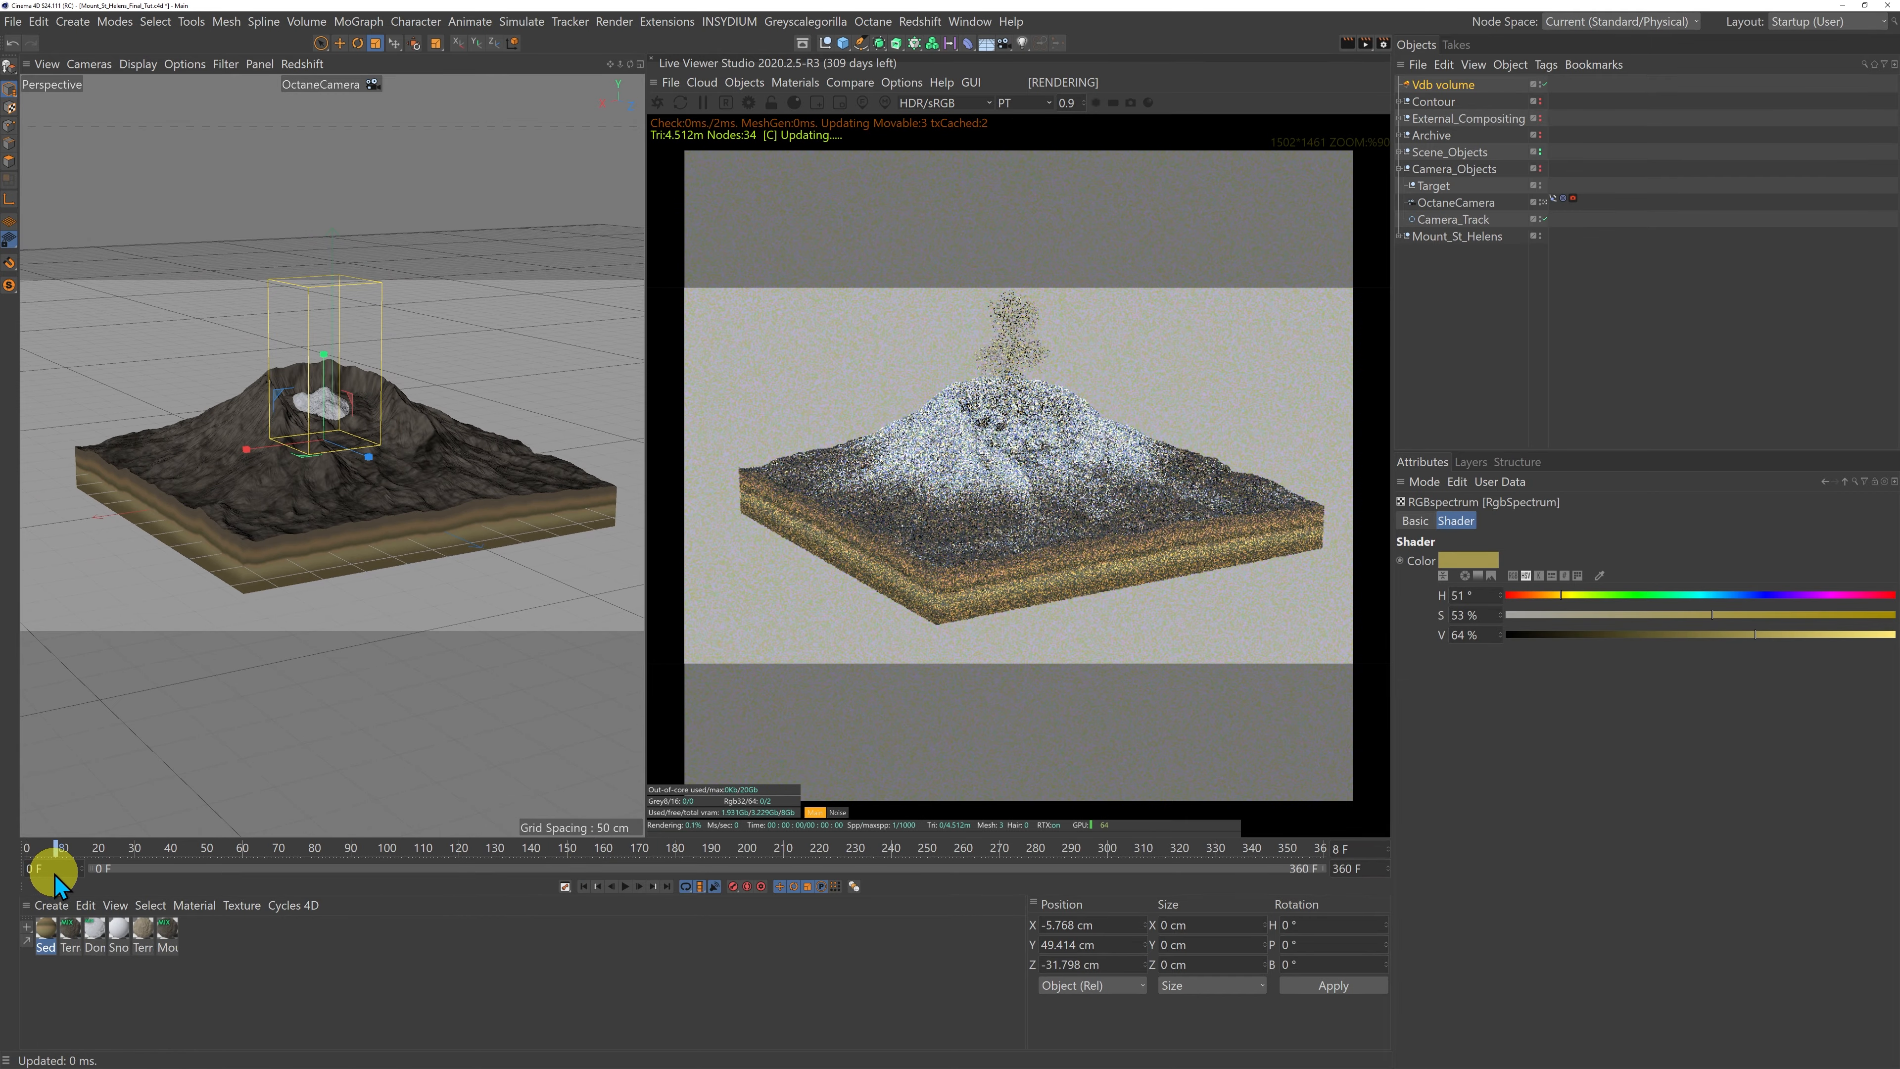
Step: Leave the OctaneCamera view, move the Vdb volume along Z to about -42.3 cm over the crater, and return to the OctaneCamera
click(1544, 202)
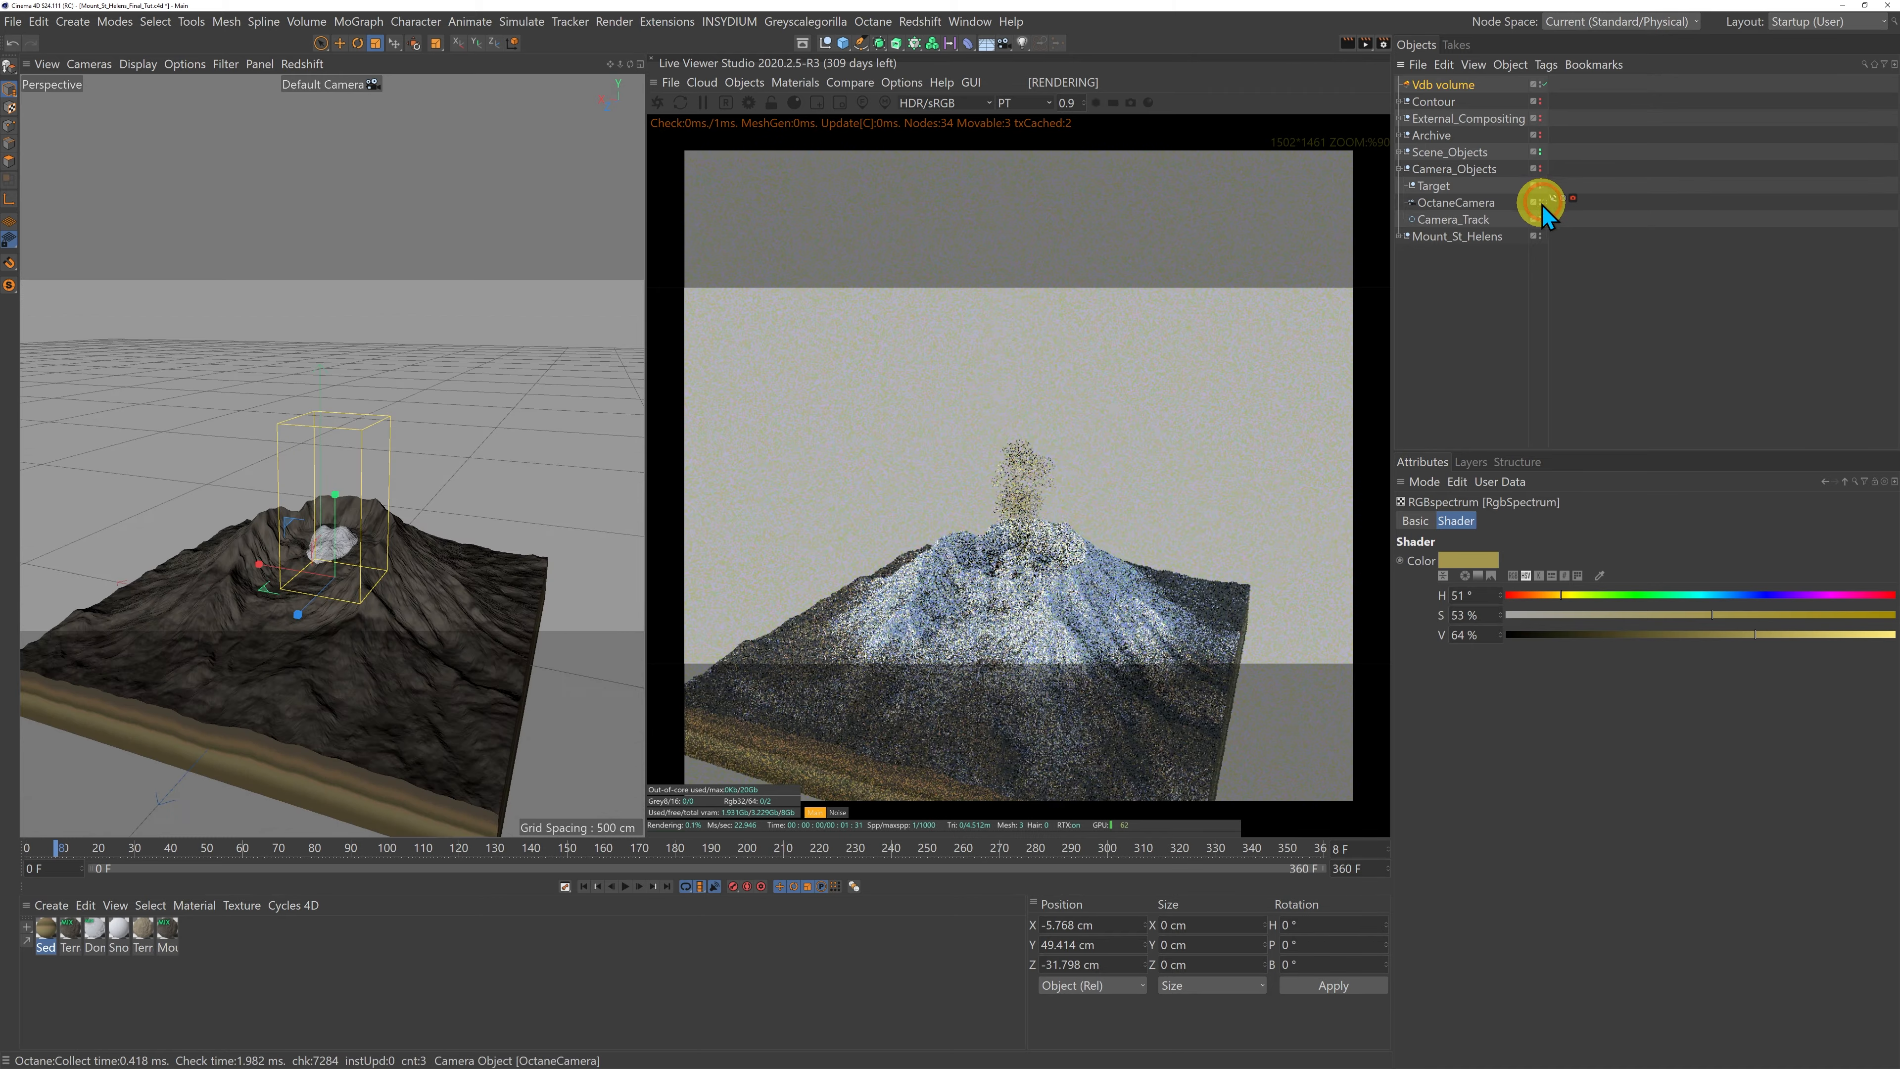
scroll(290, 596, up, 10)
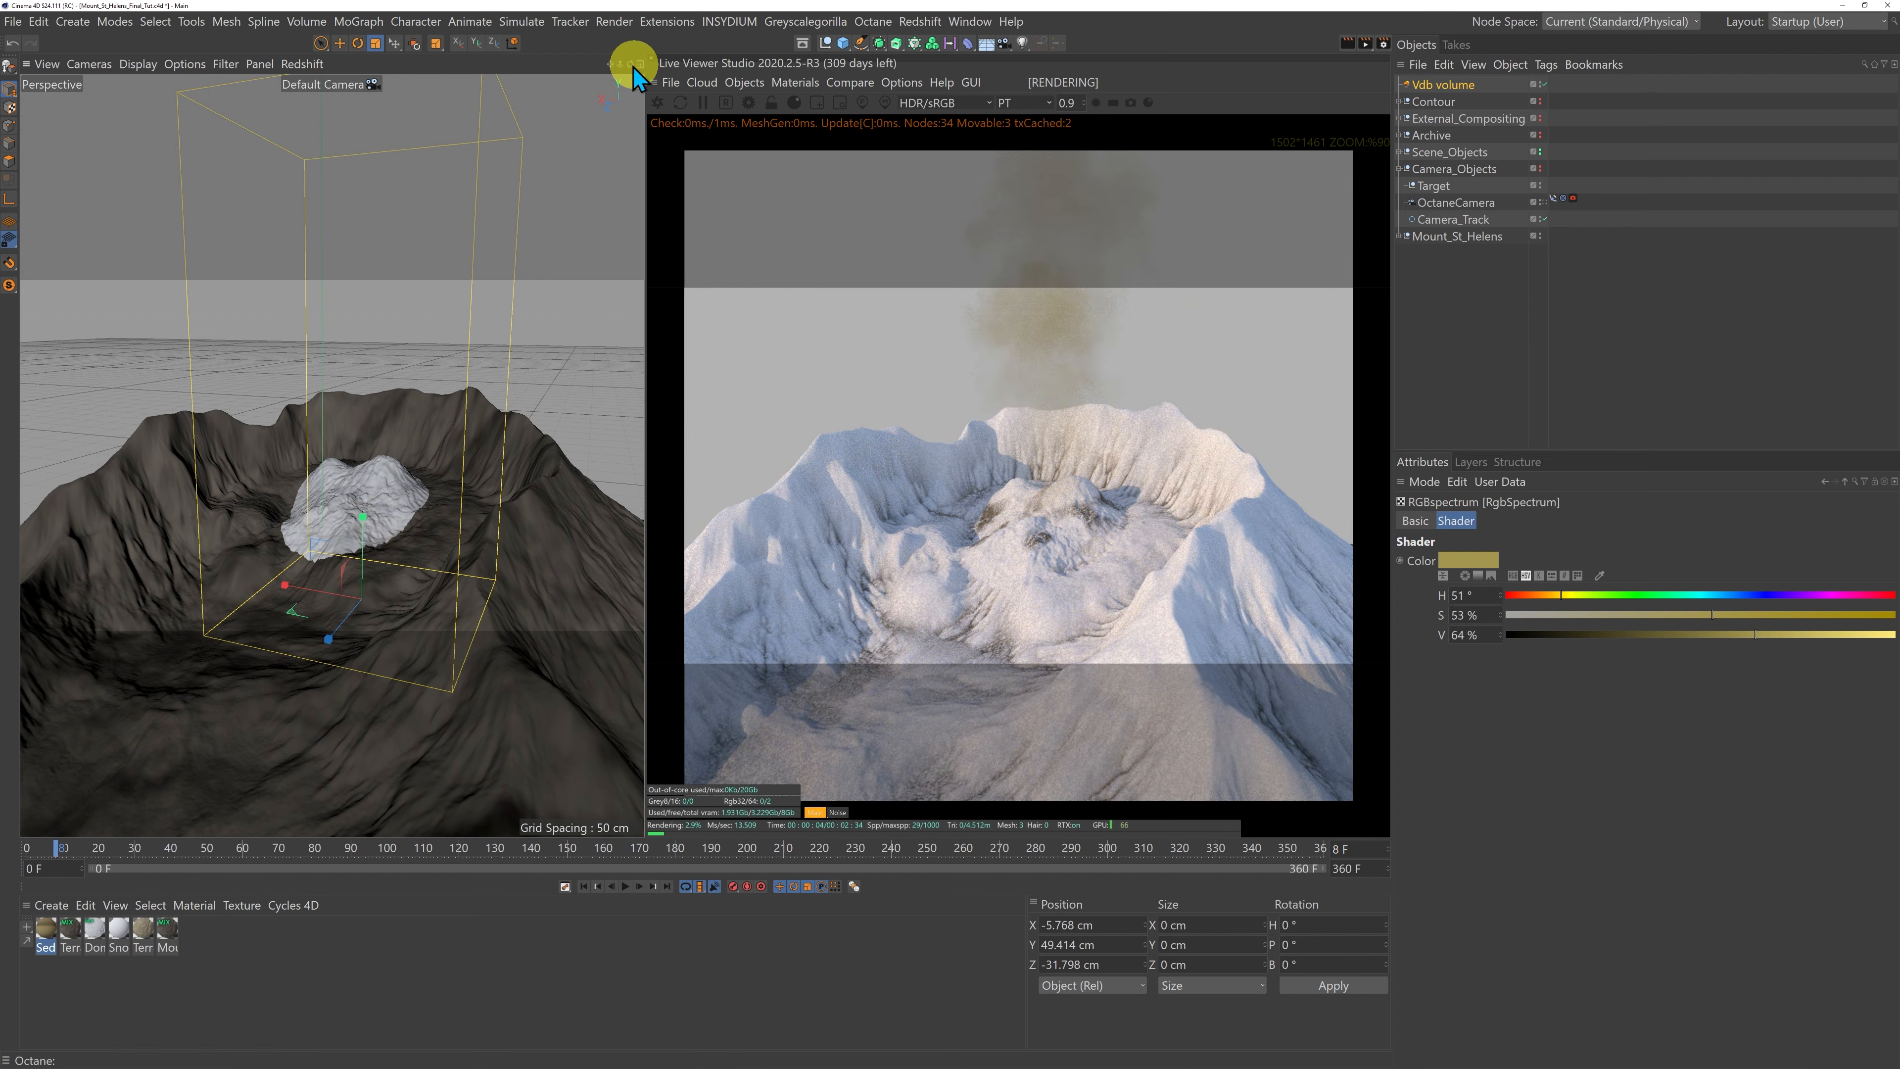
drag(631, 65, 636, 530)
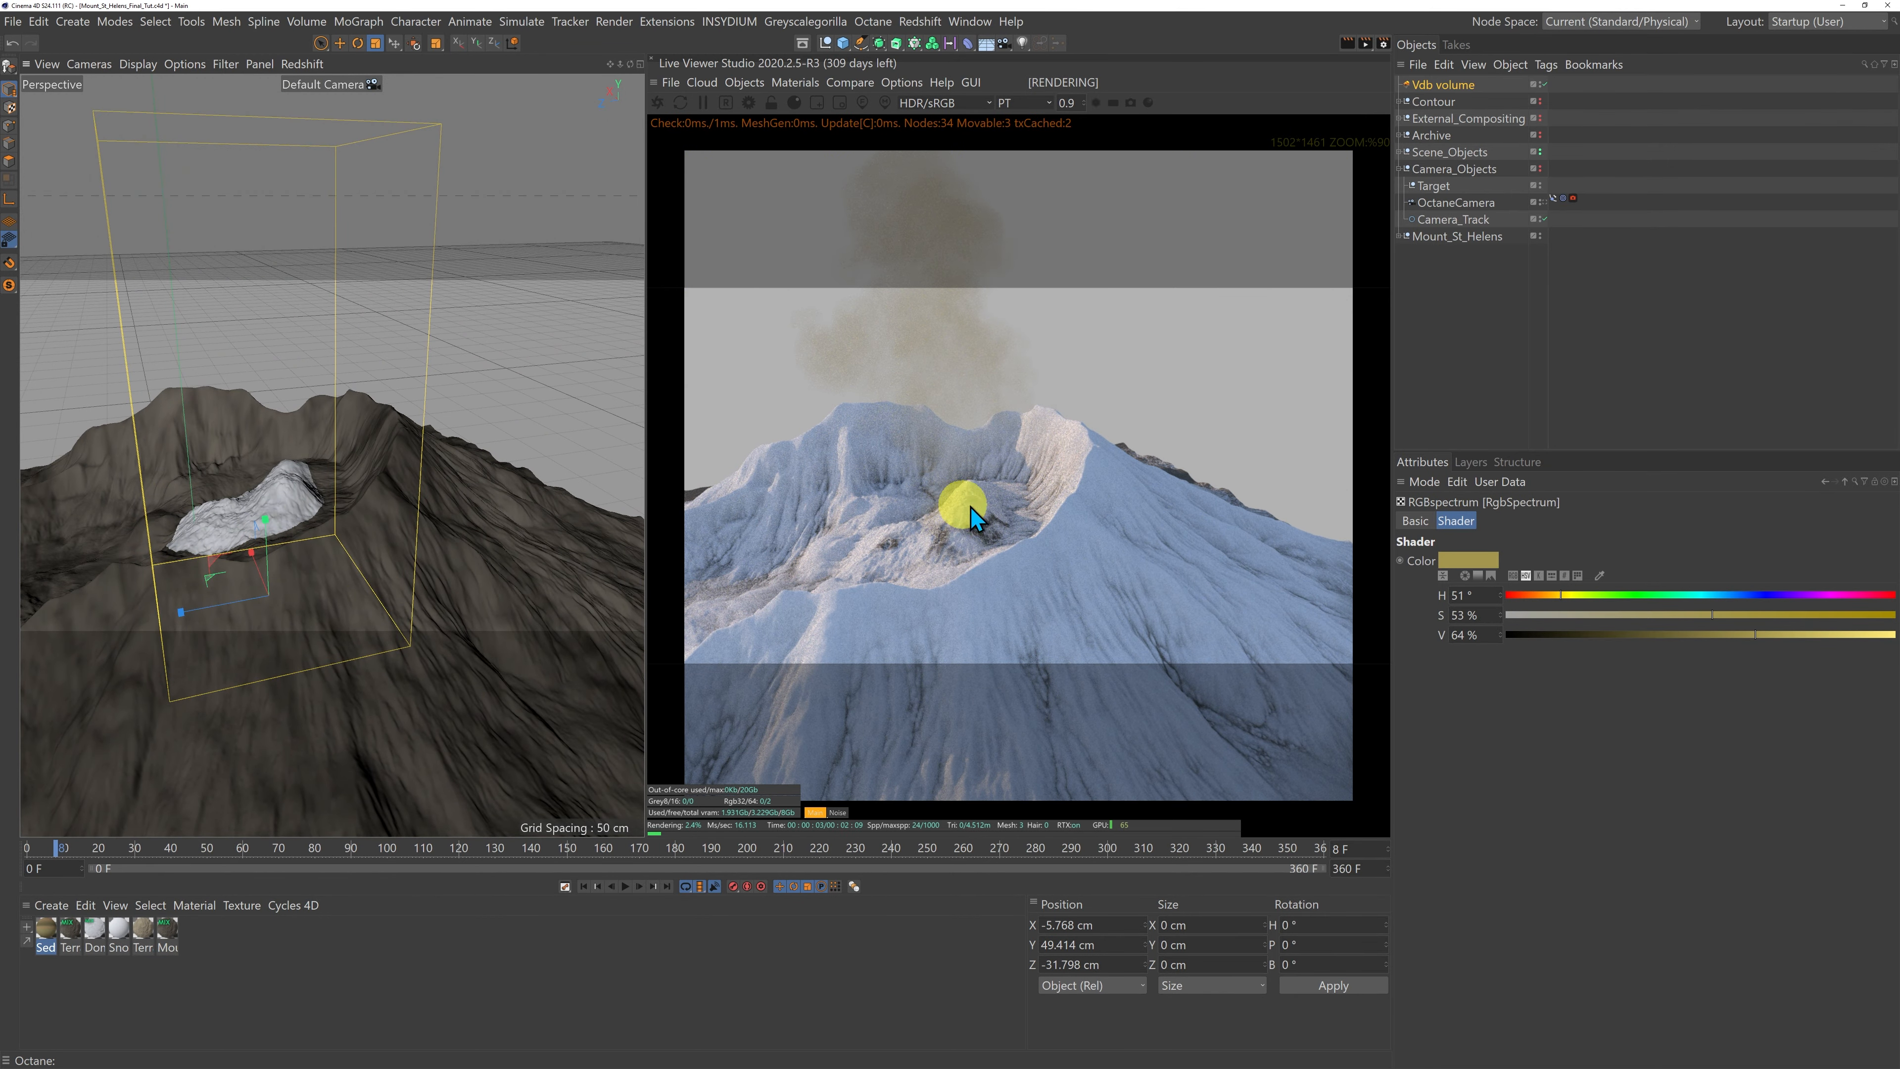
click(340, 43)
drag(180, 612, 205, 612)
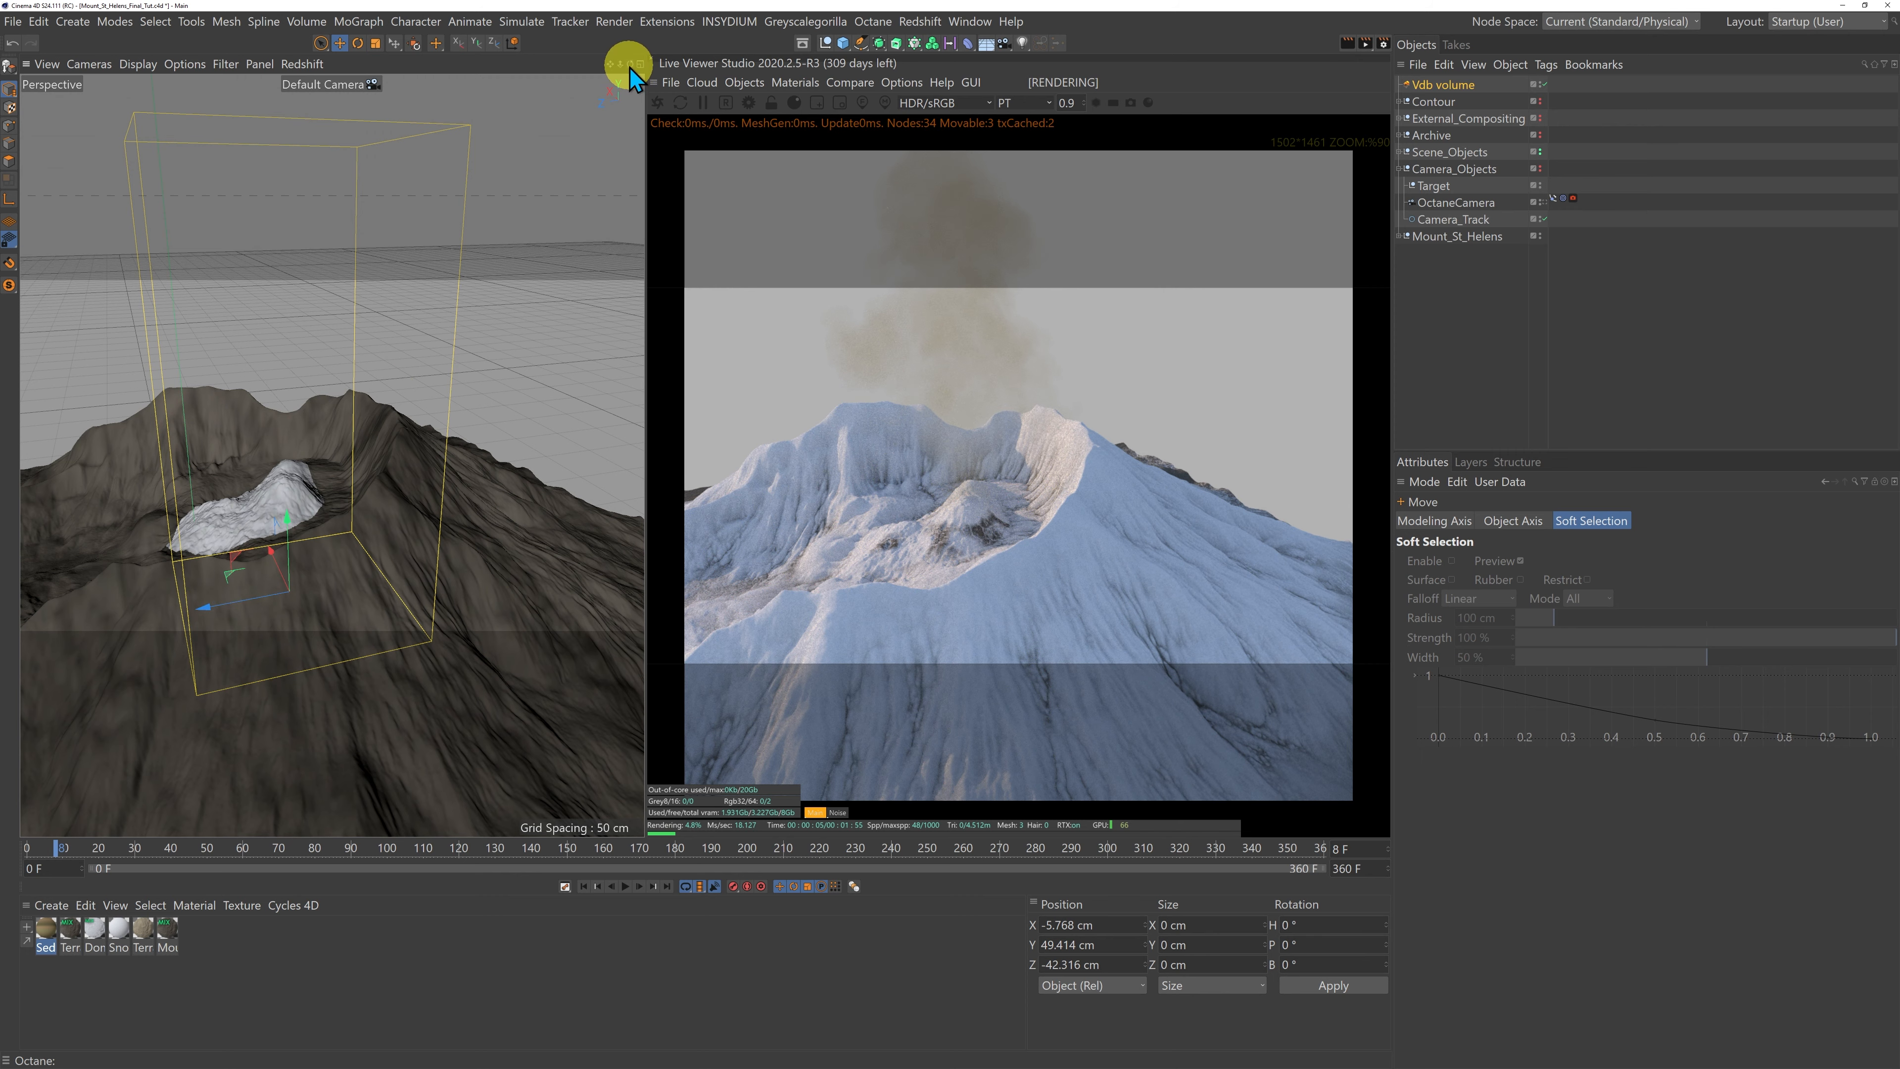
click(1543, 203)
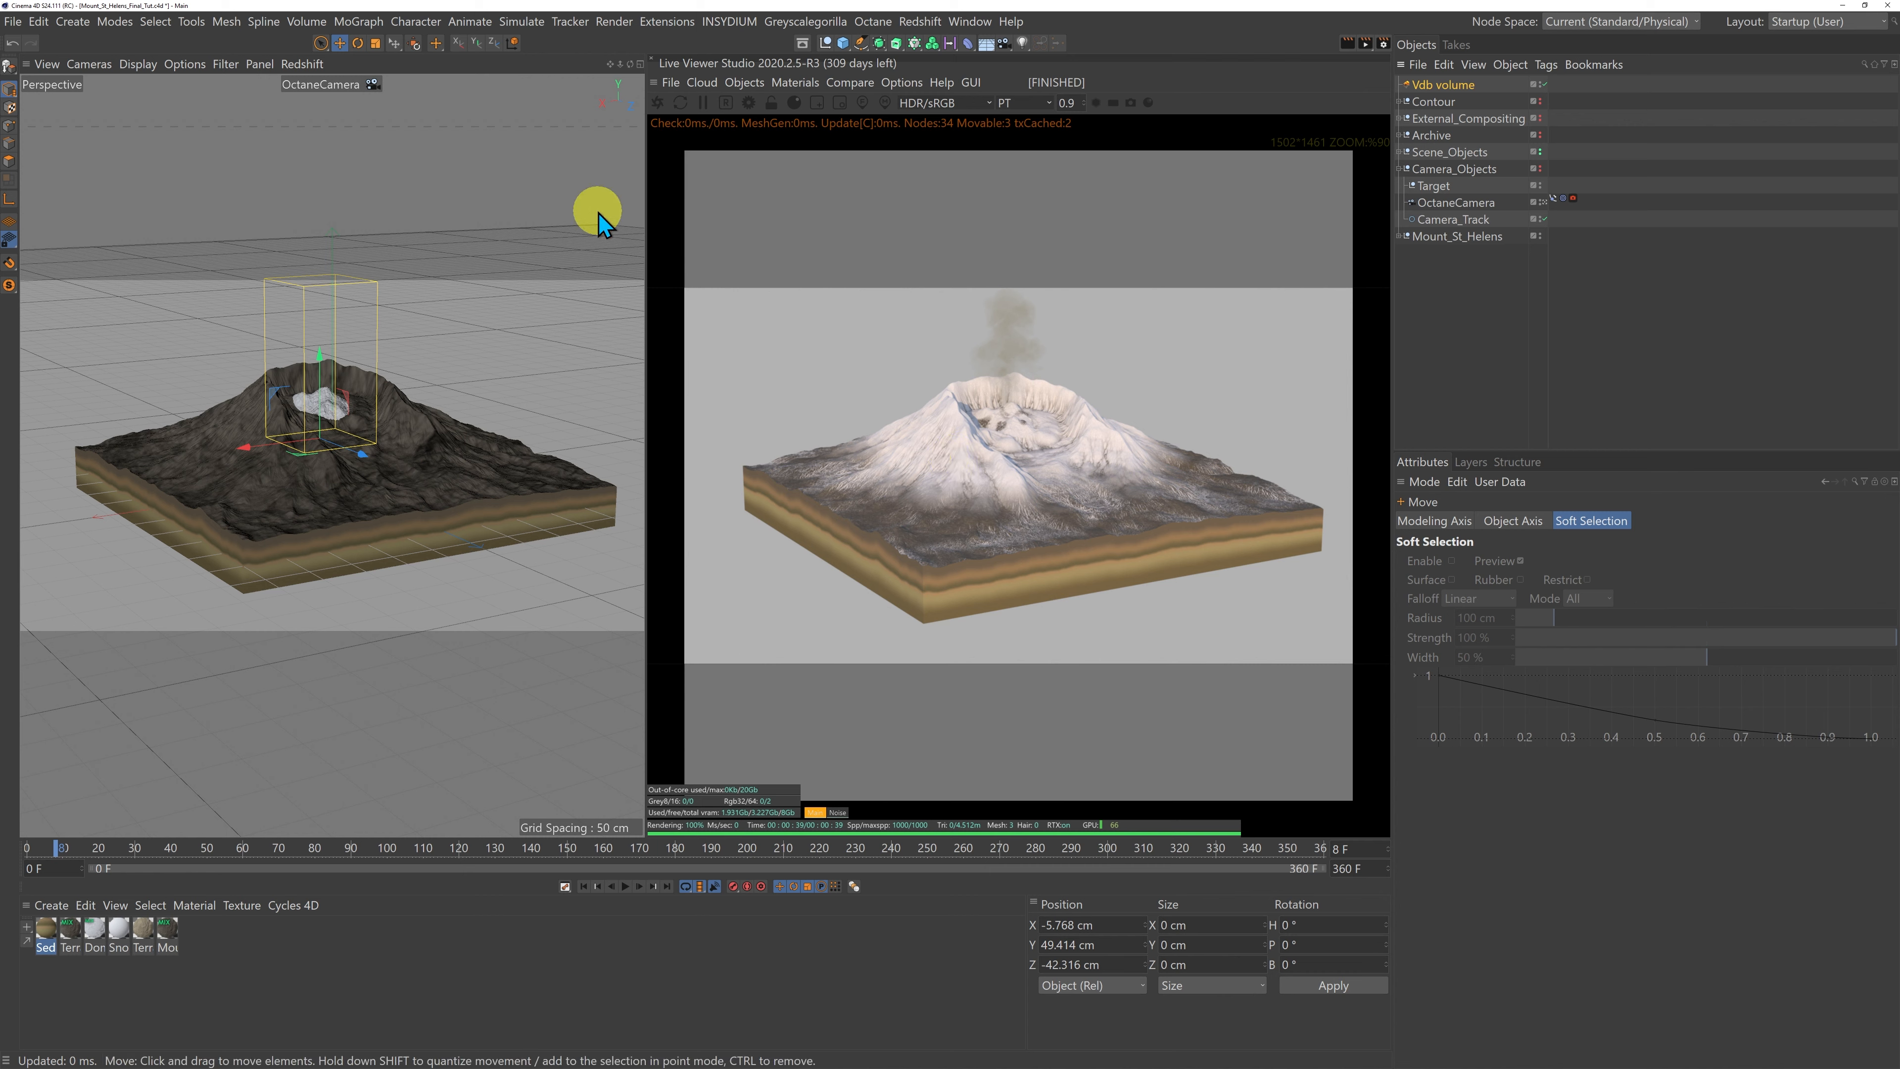
Step: Scrub the timeline to frame 67 and back to frame 0 to check the smoke plume throughout the camera orbit
drag(56, 851, 271, 851)
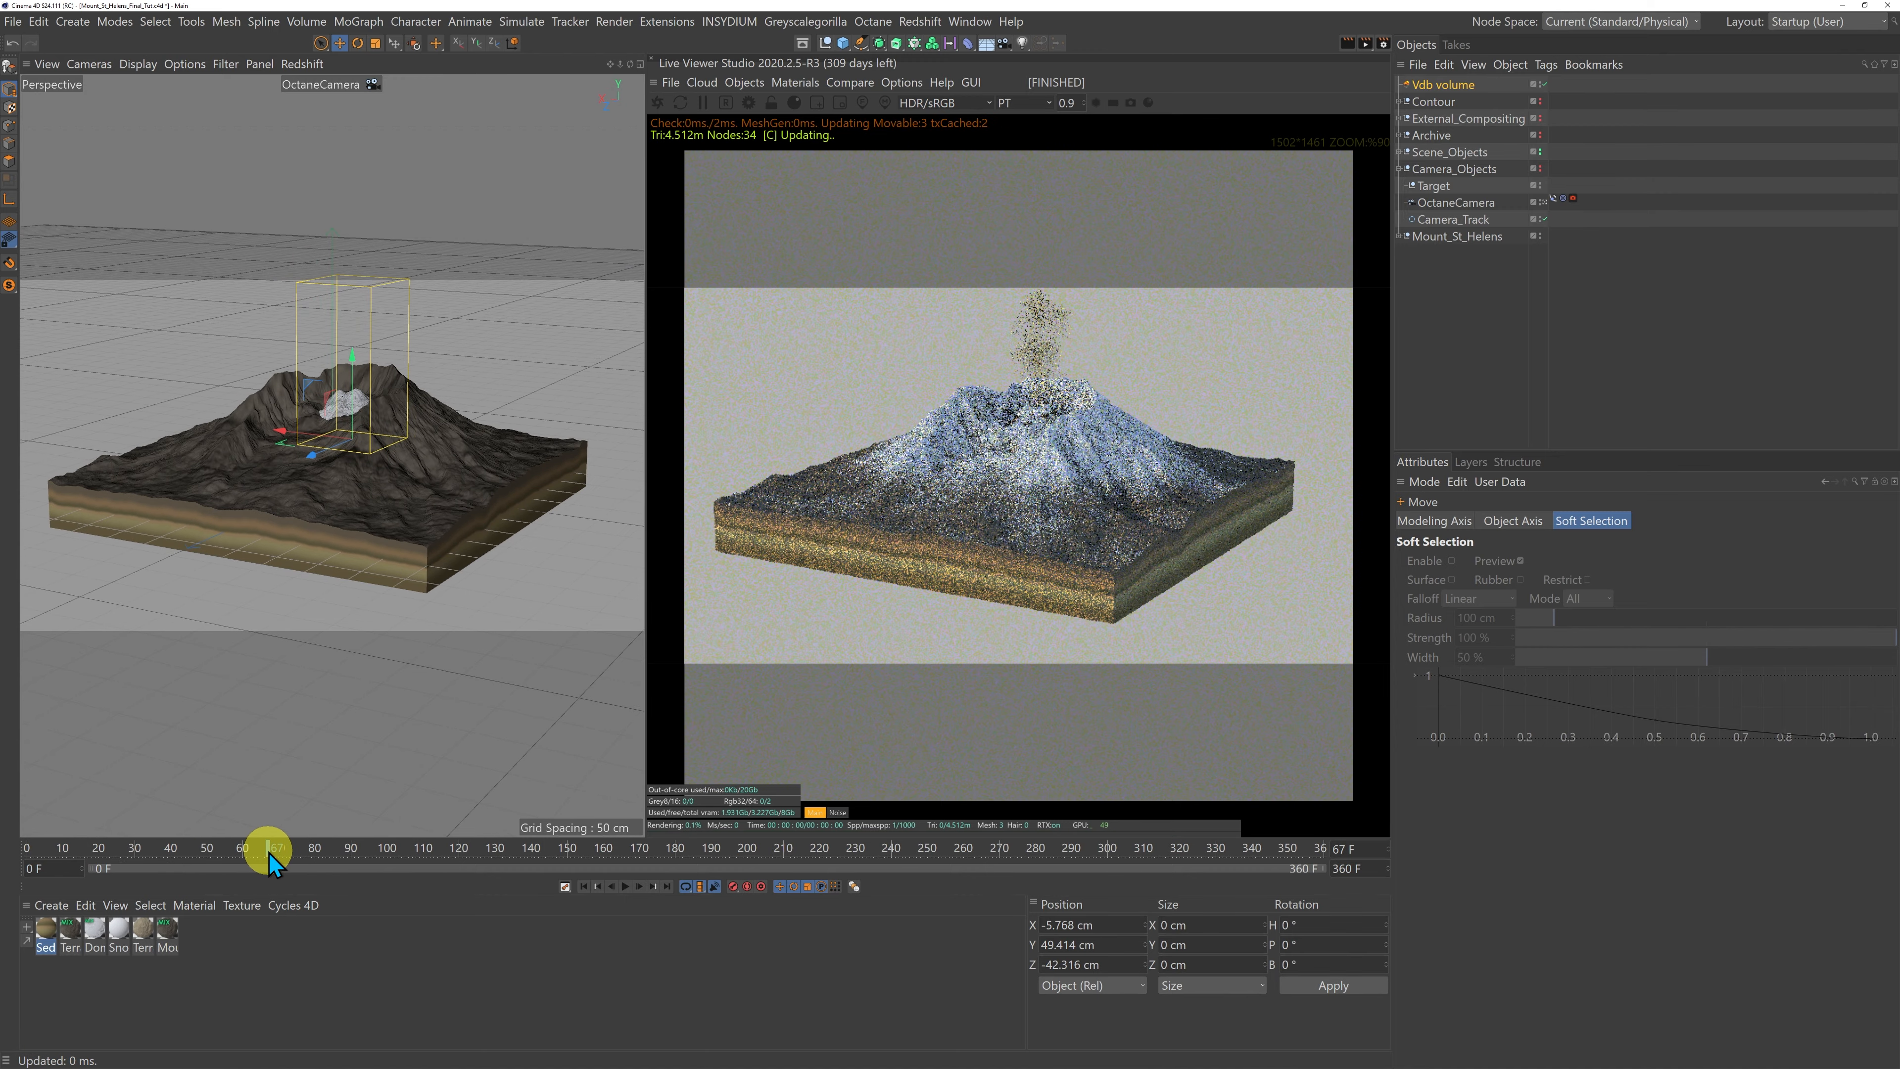
drag(271, 853, 6, 861)
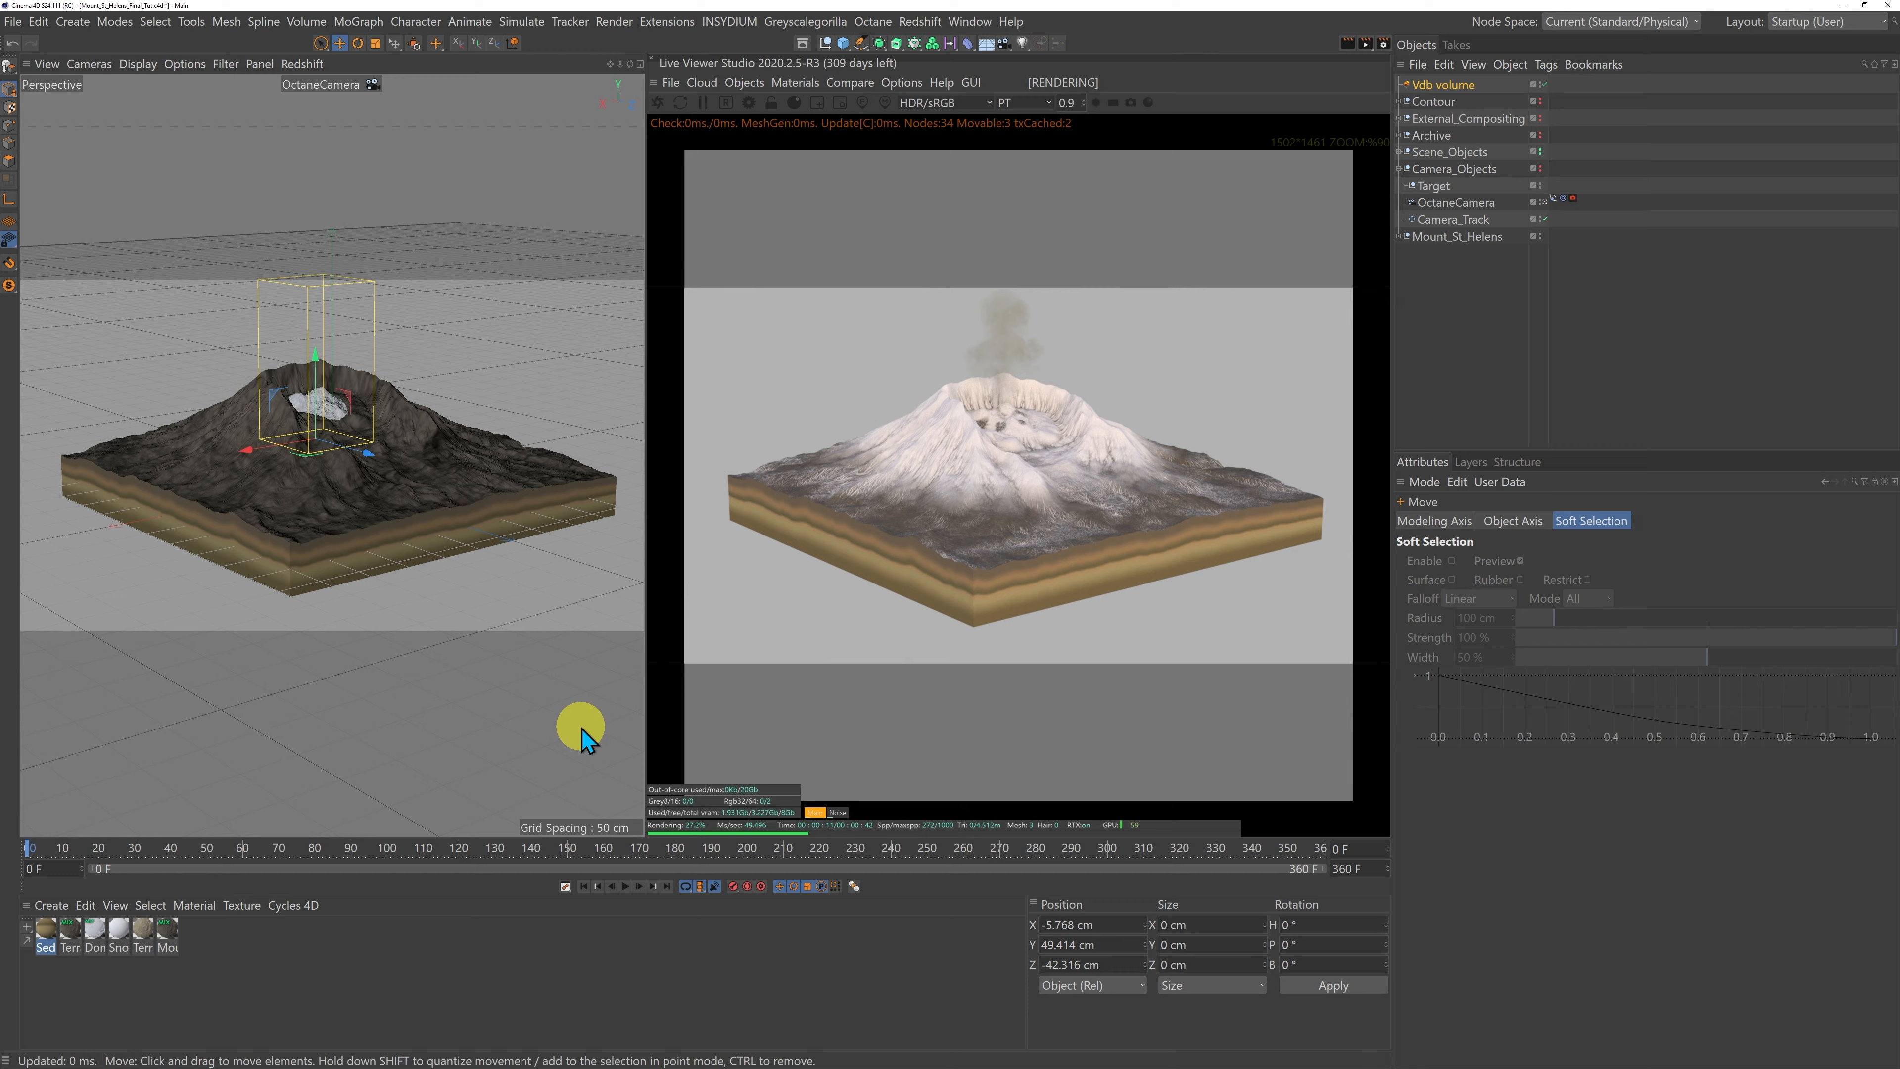
drag(31, 848, 407, 866)
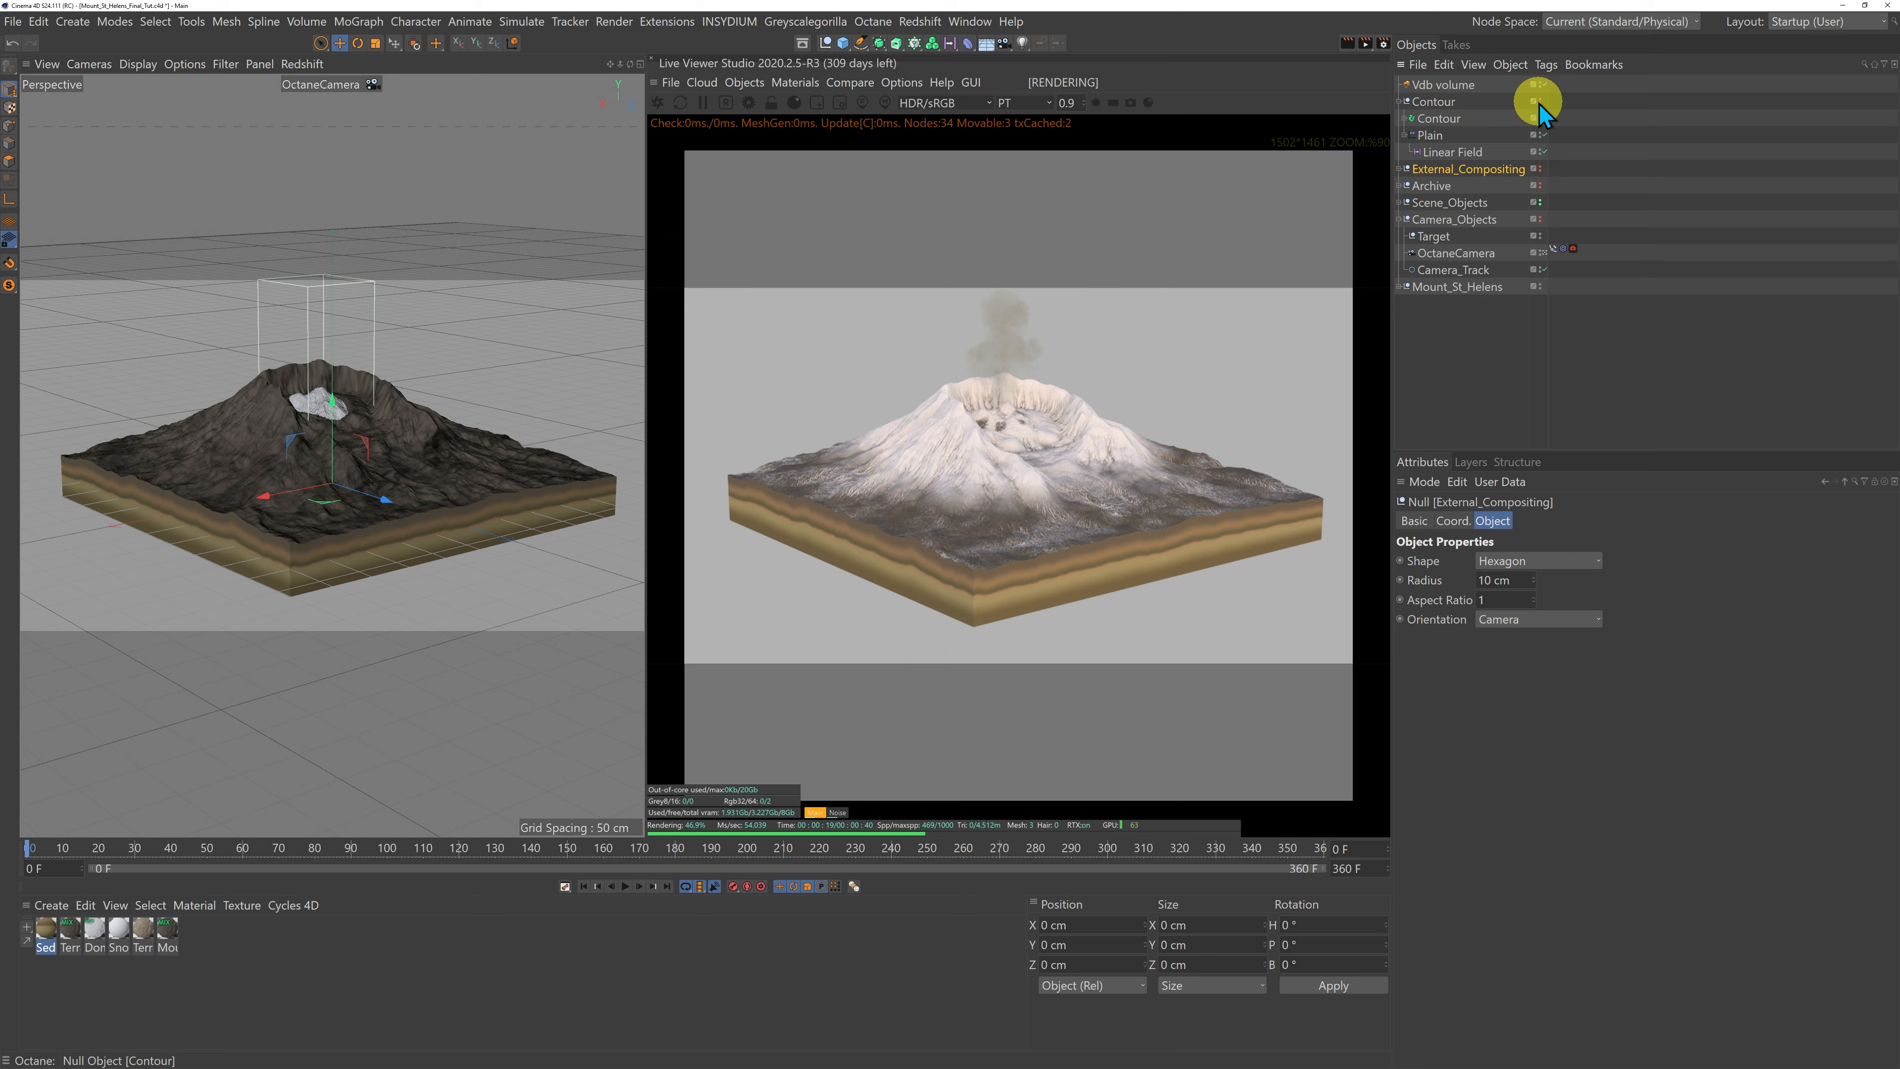
Step: Show the Contour group and hide the Vdb volume in the viewport, with the timeline moved to frame 111
alt+click(1538, 103)
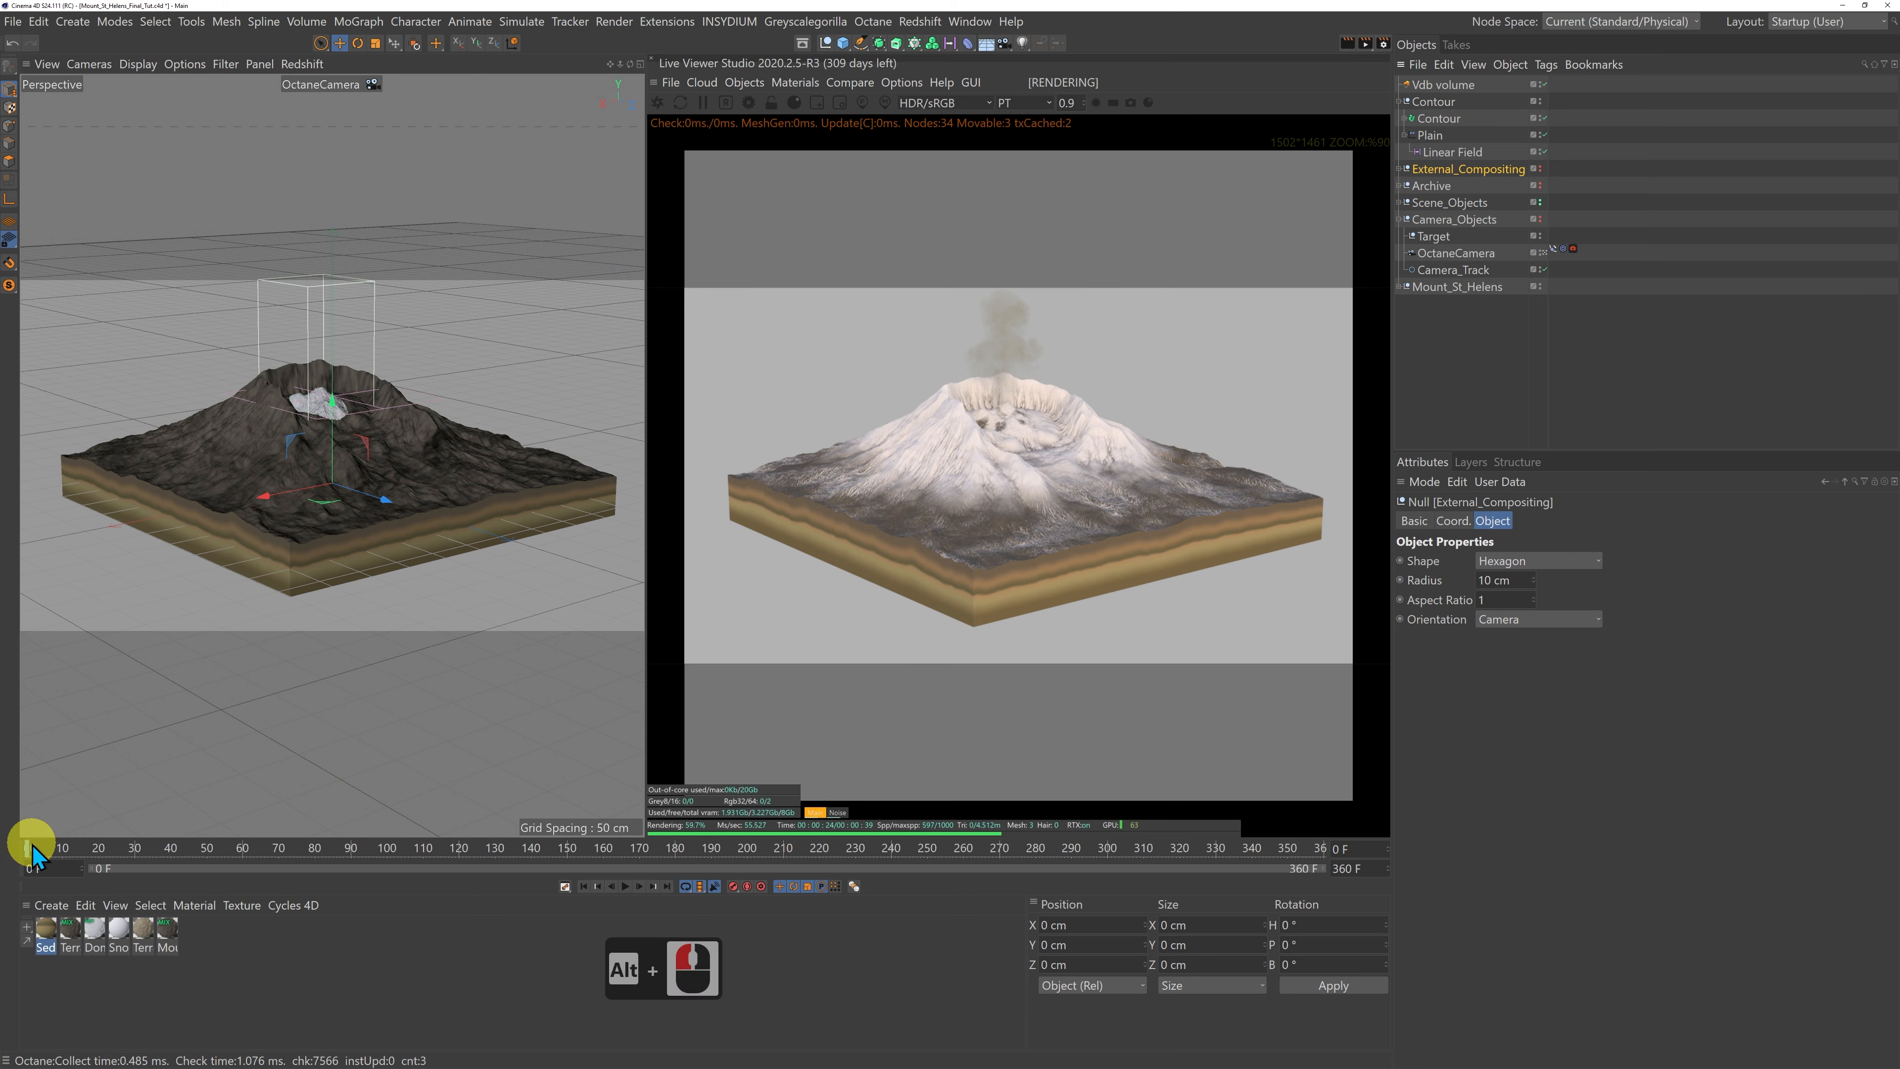
drag(29, 849, 458, 852)
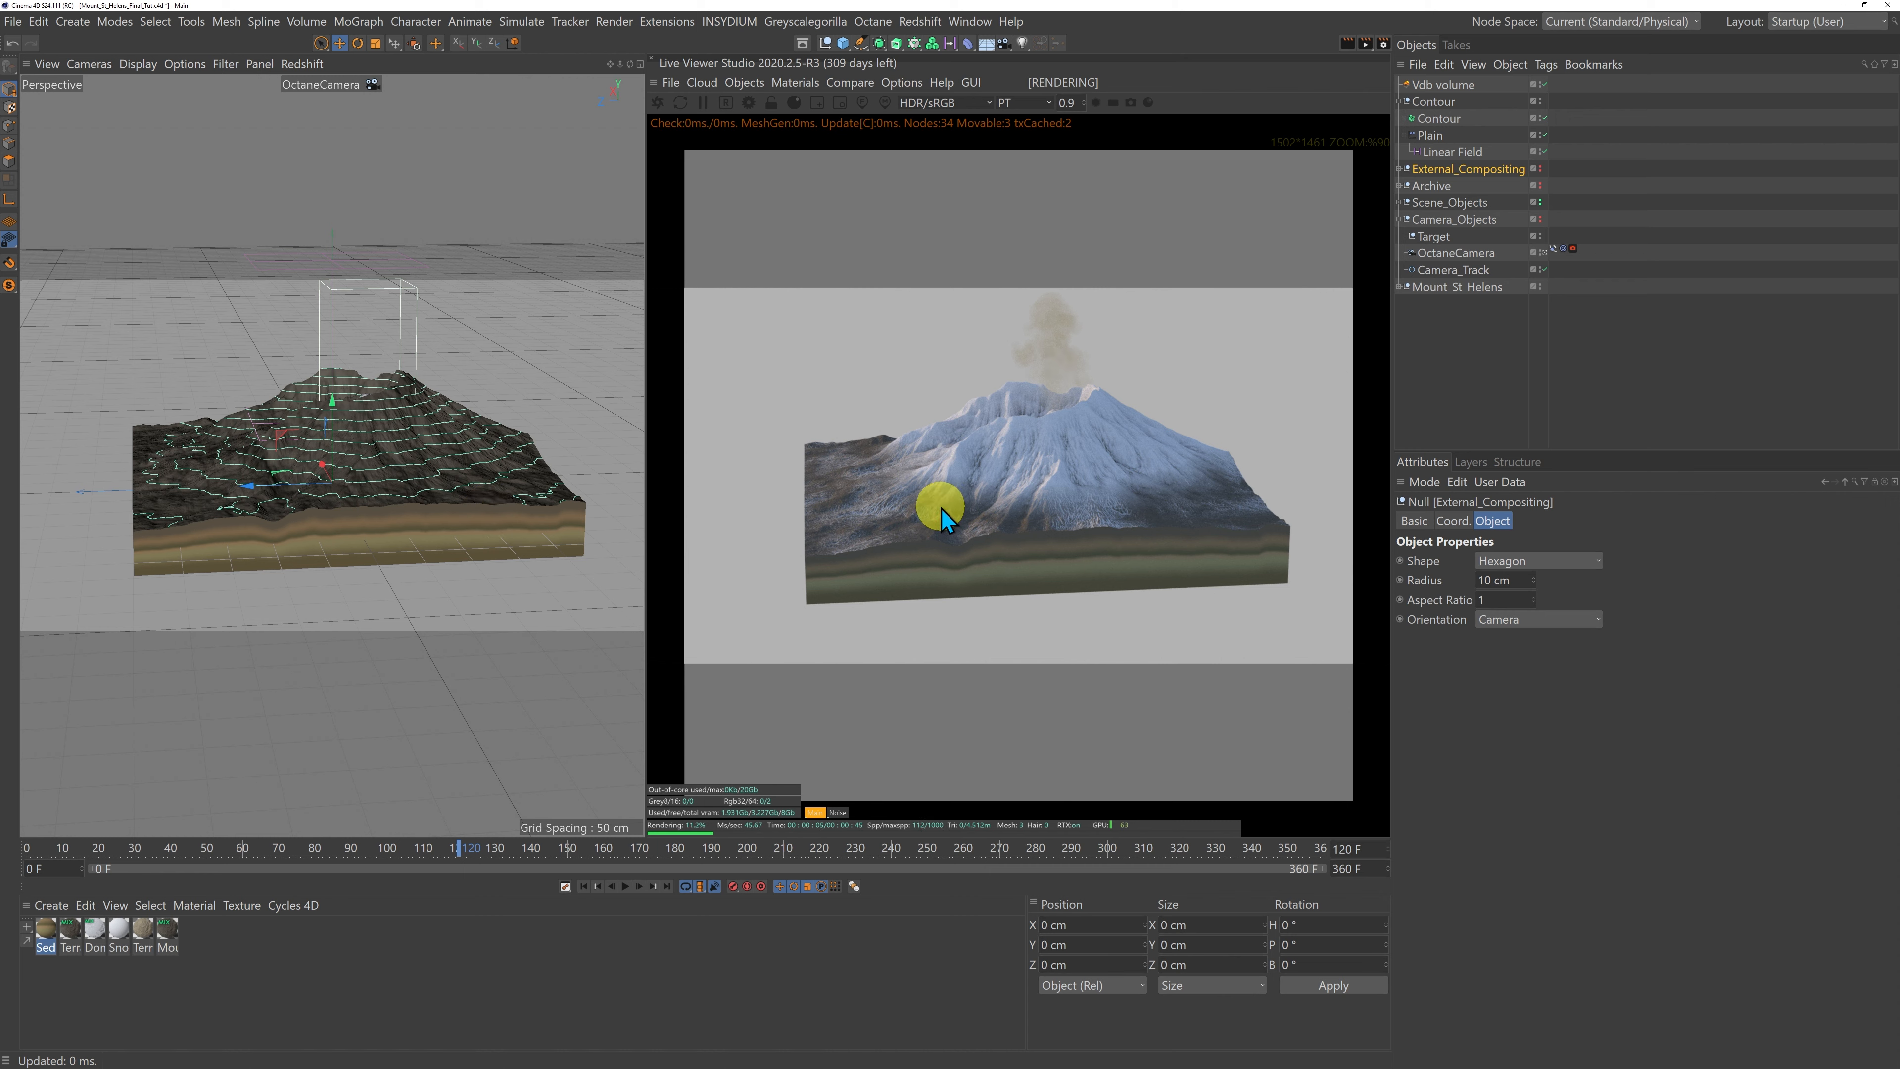
double_click(1539, 84)
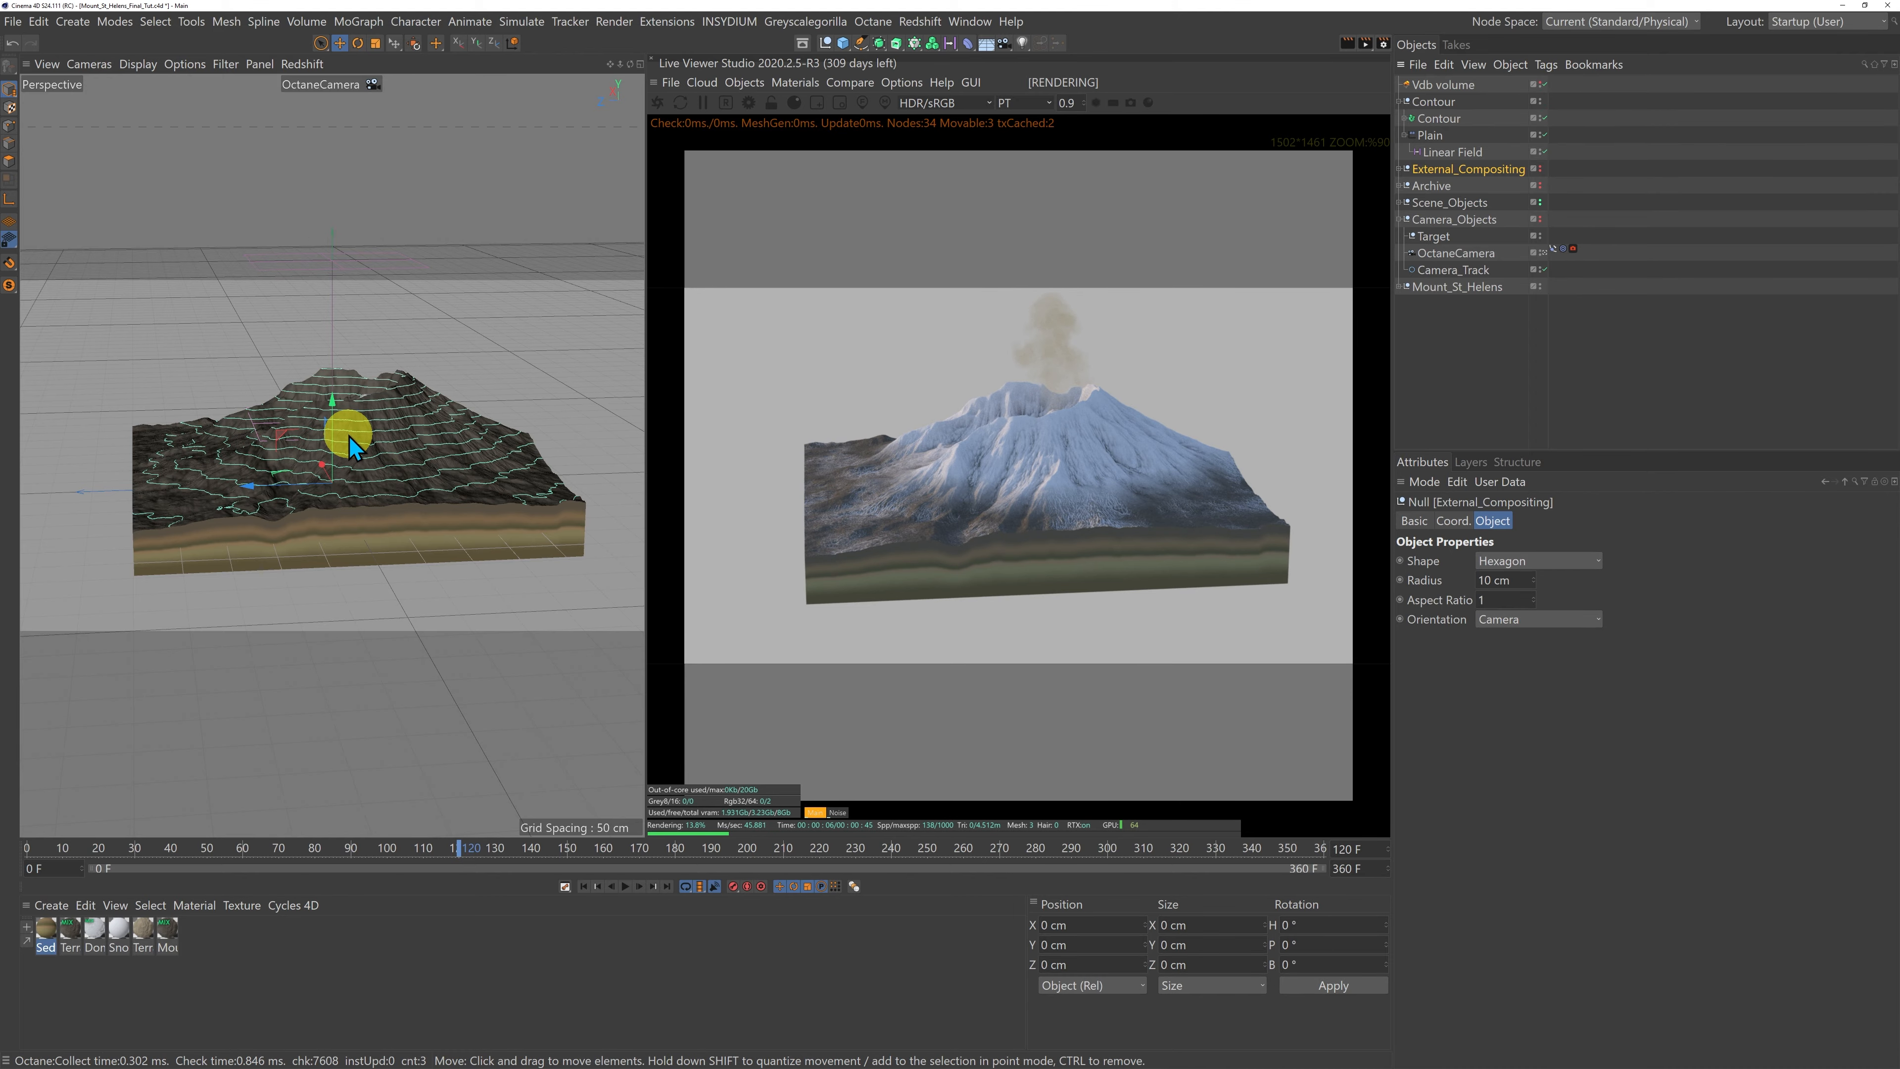
mouse_move(457, 847)
mouse_down()
mouse_move(374, 853)
mouse_move(797, 895)
mouse_move(428, 866)
mouse_up()
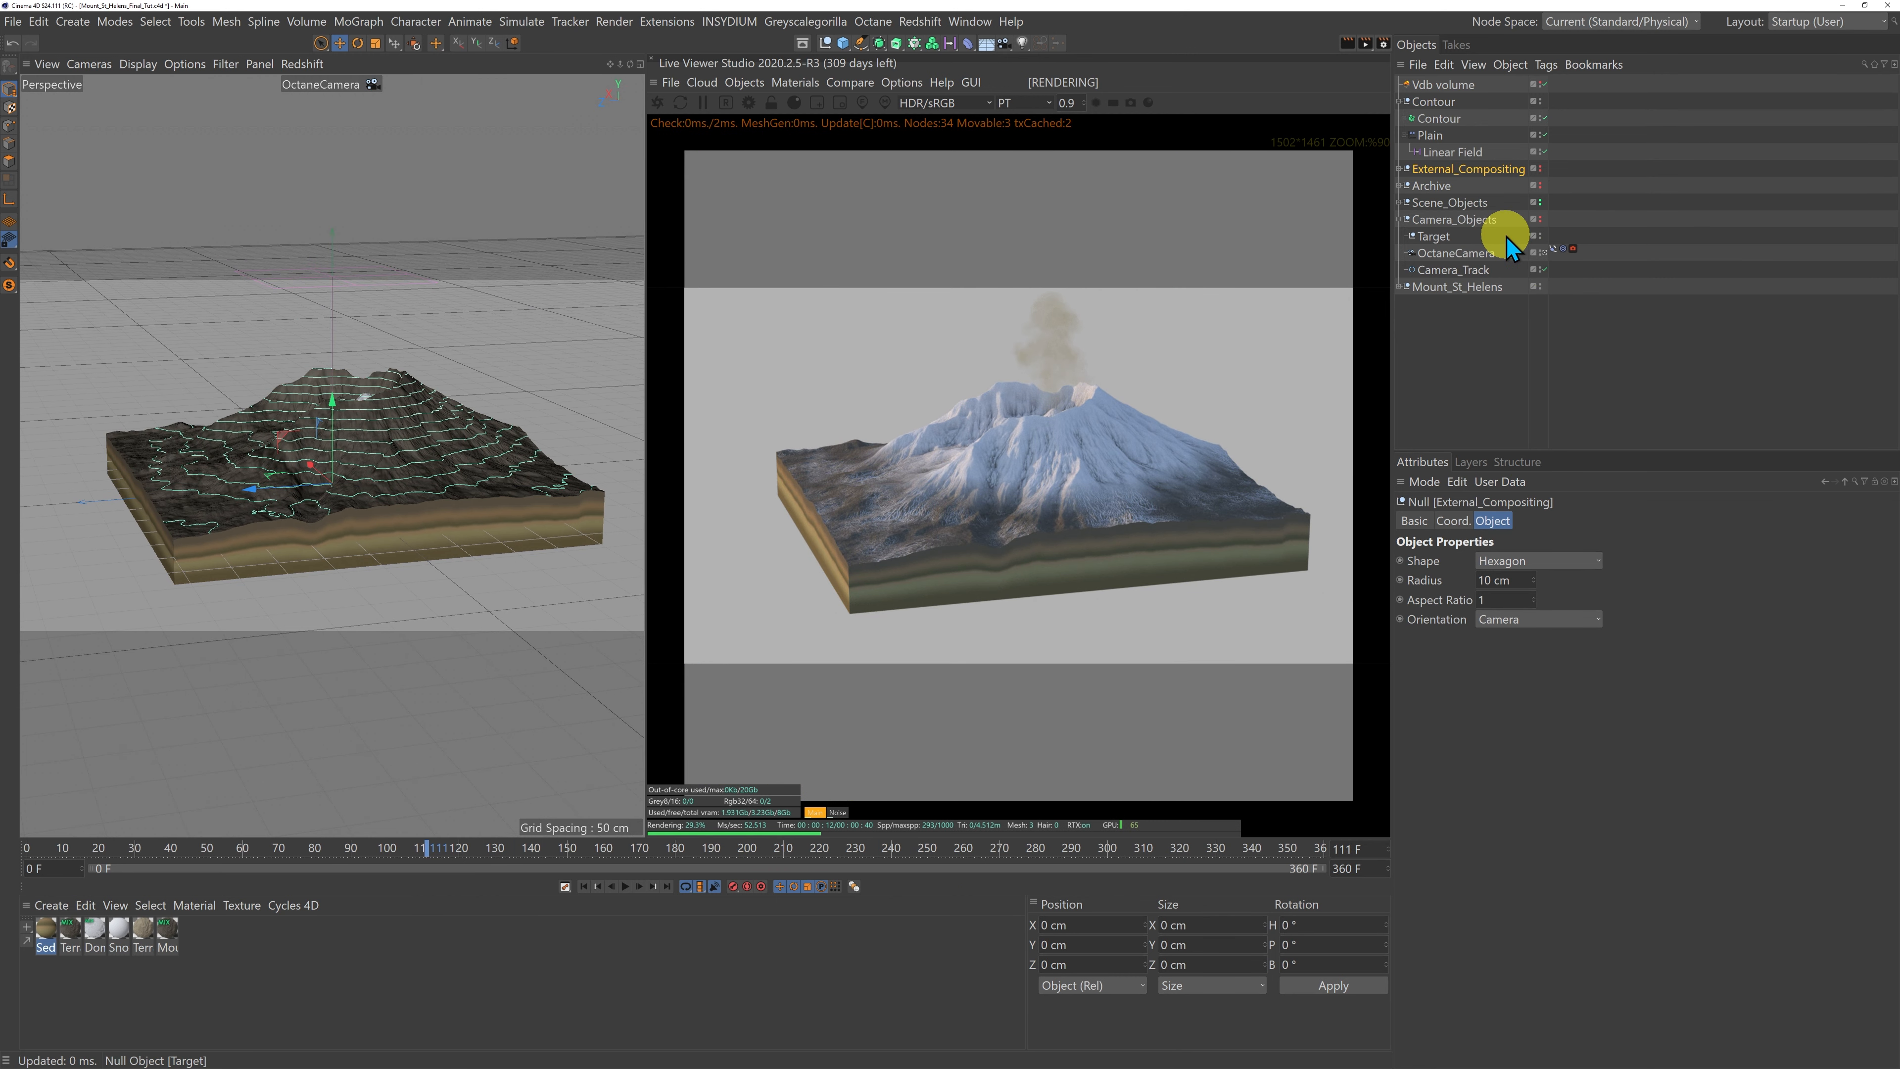
Step: Leave the OctaneCamera view and add an Octane ObjectTag to the Contour Fracture object inside the Contour group
click(1543, 252)
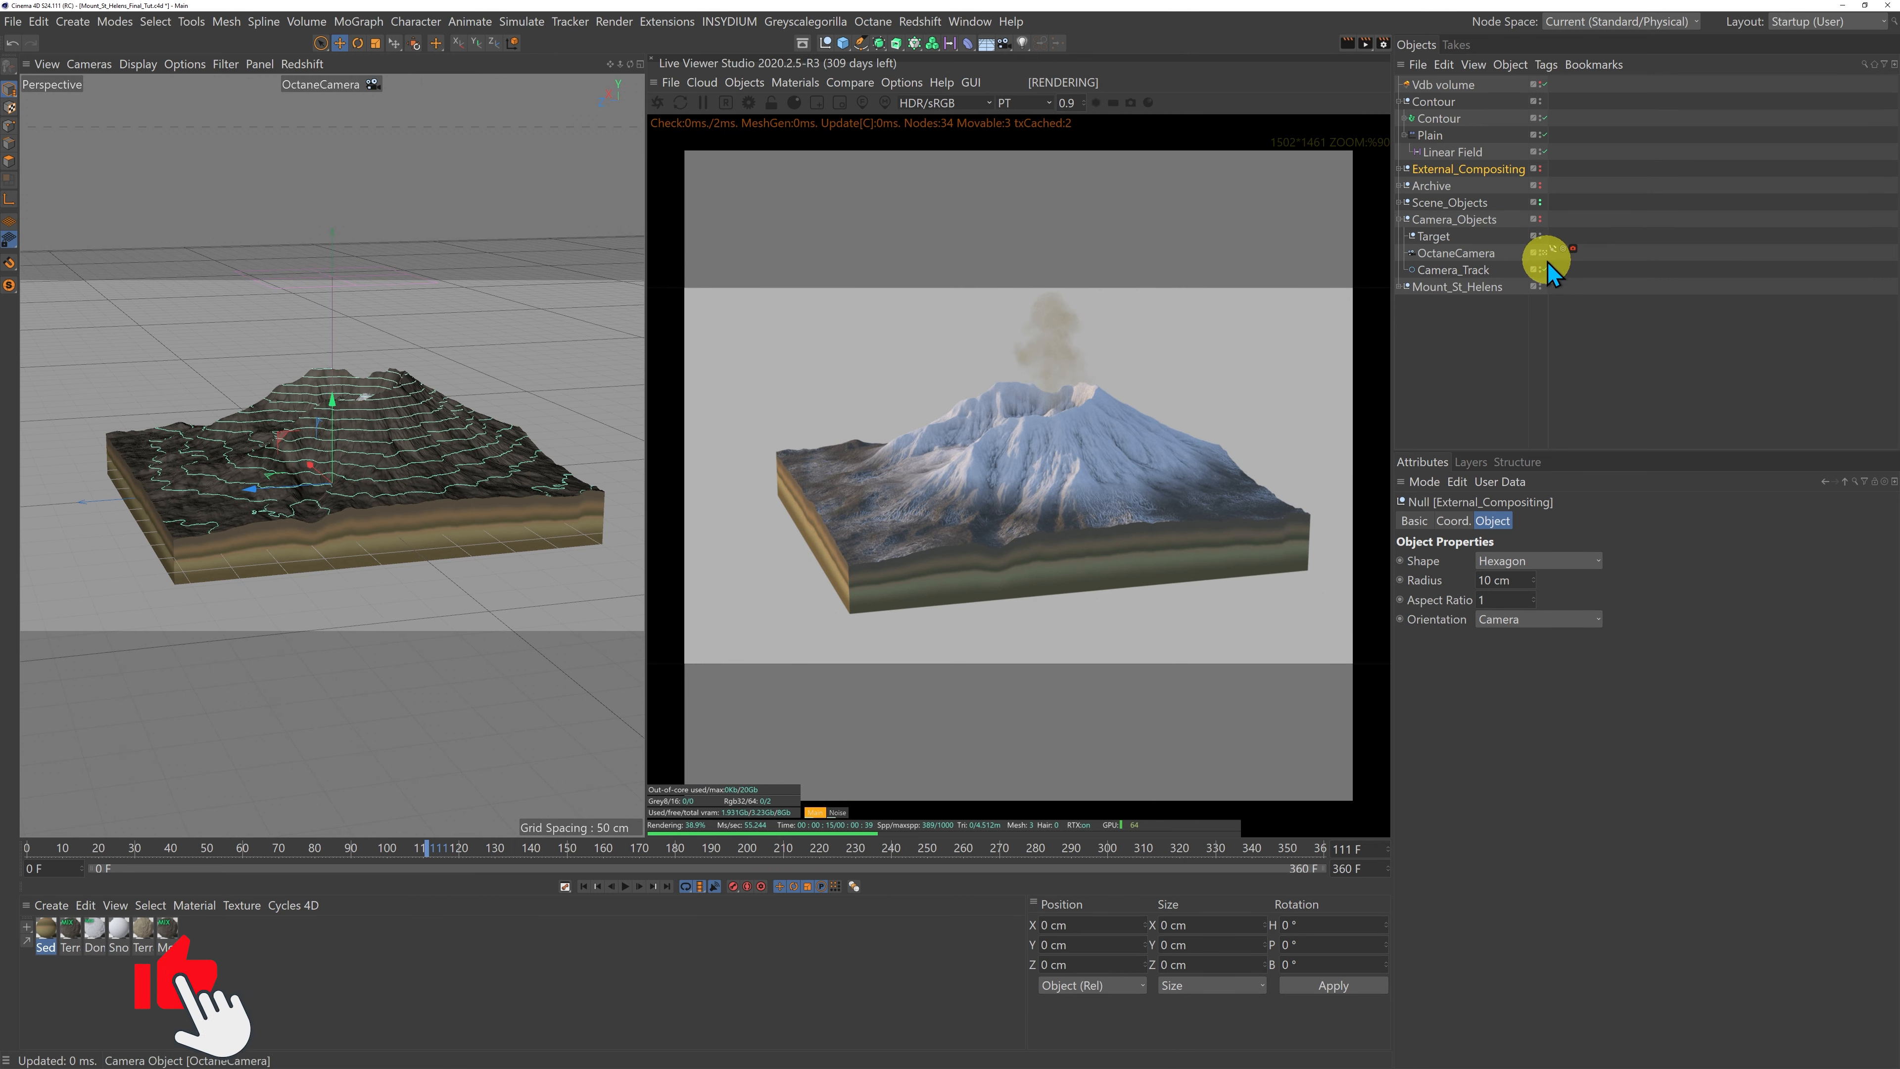
click(1544, 250)
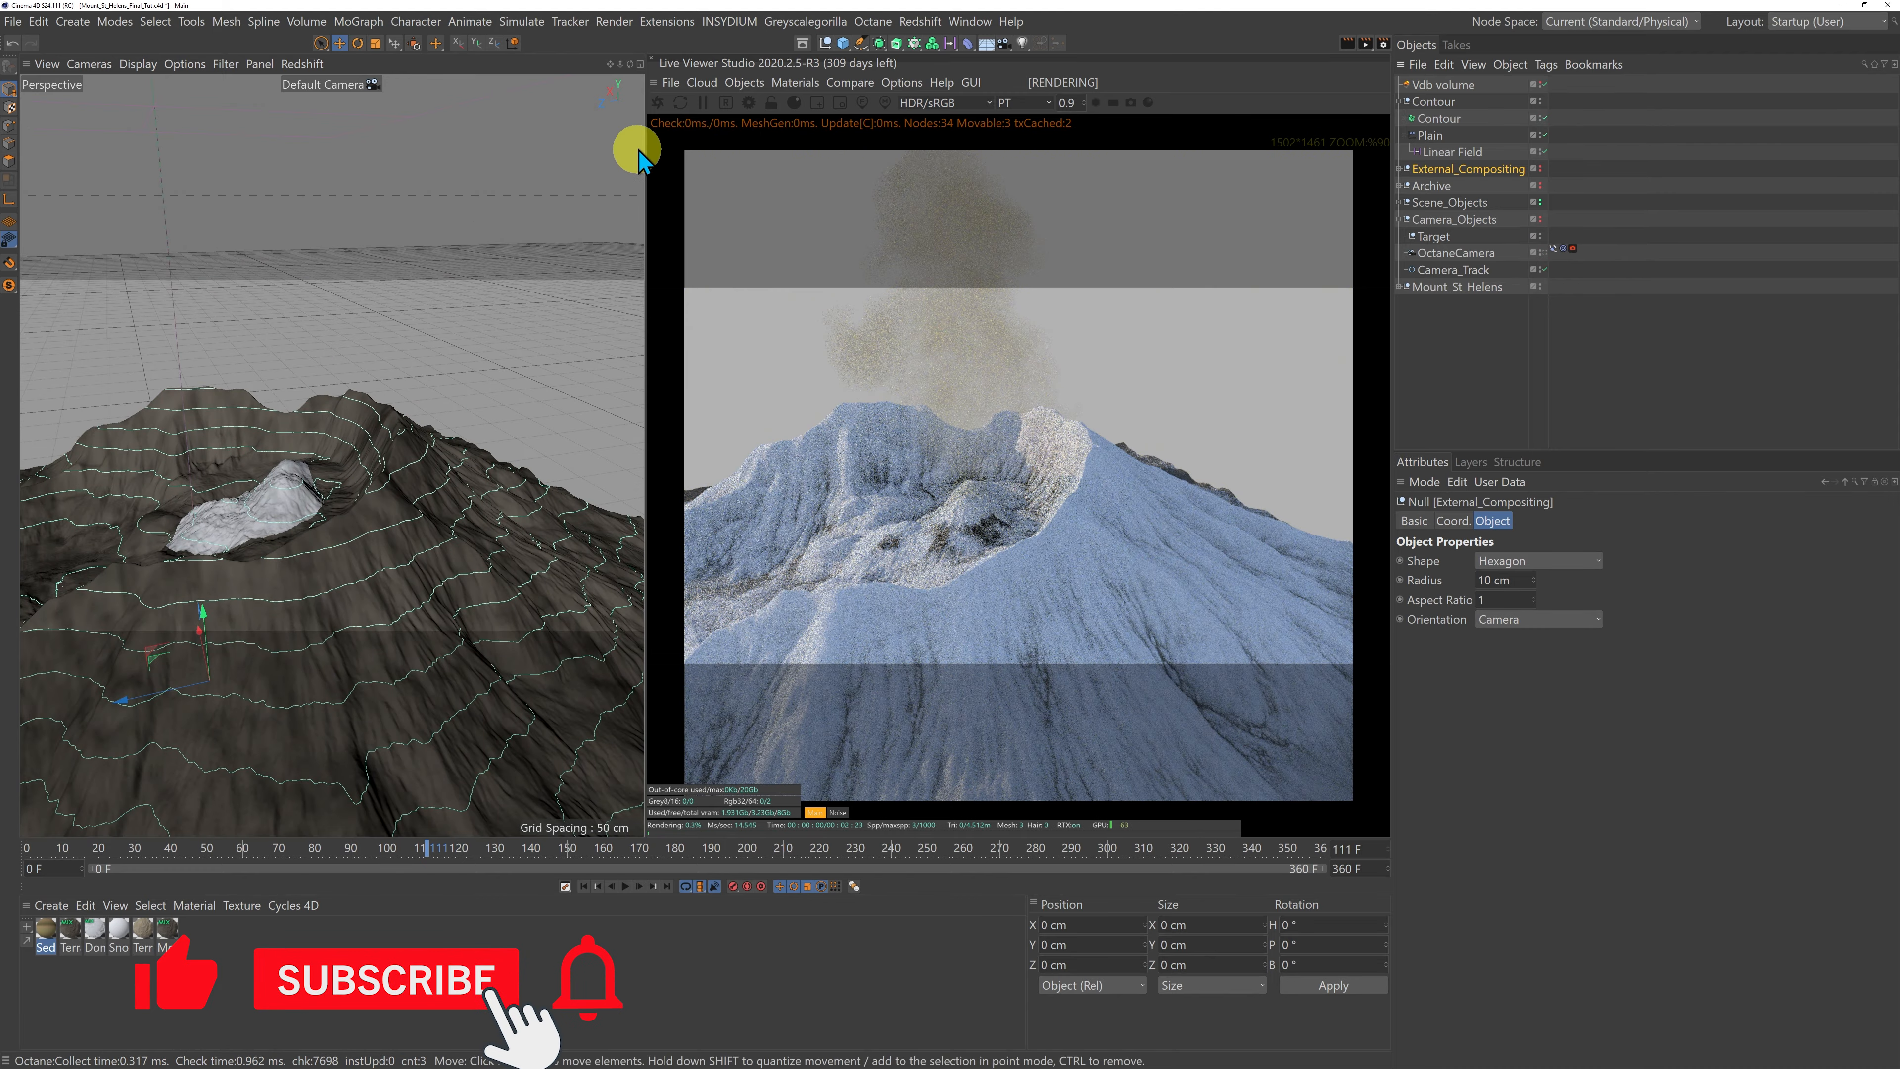
drag(611, 65, 645, 530)
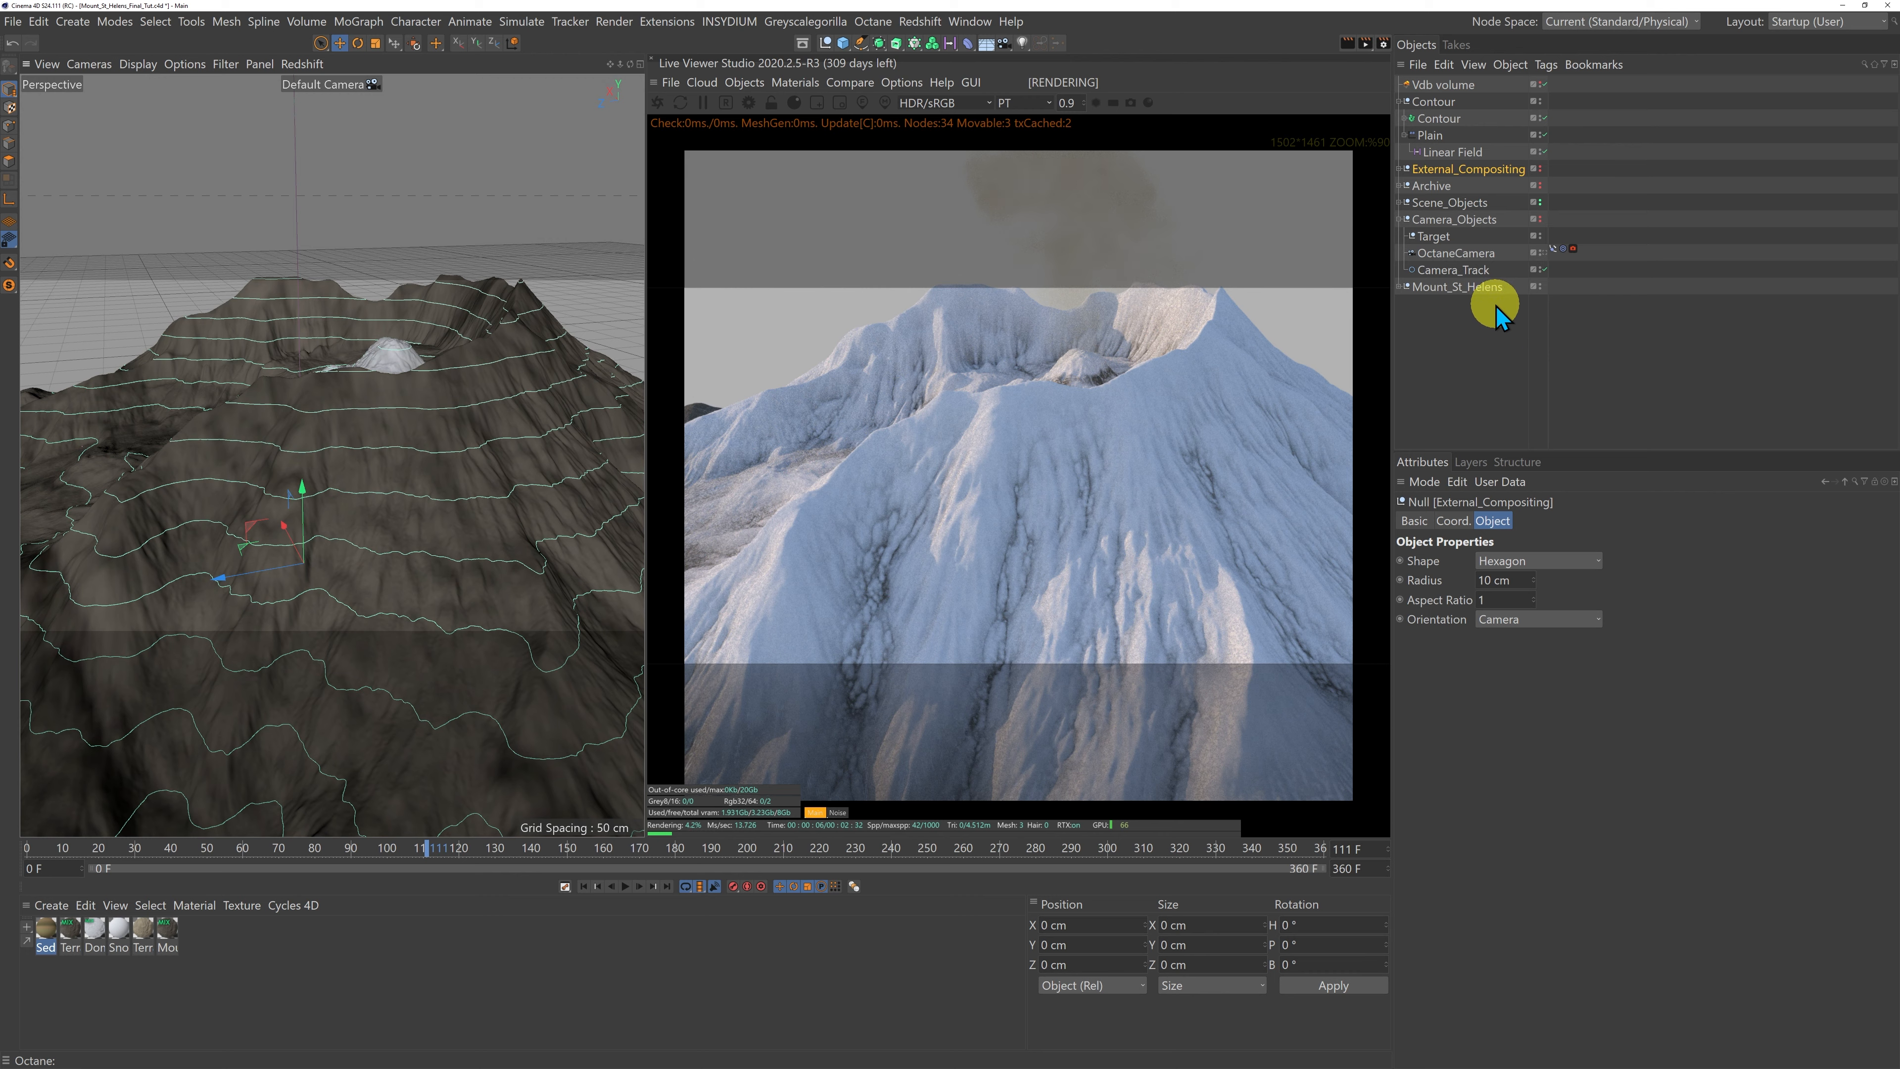
click(1433, 103)
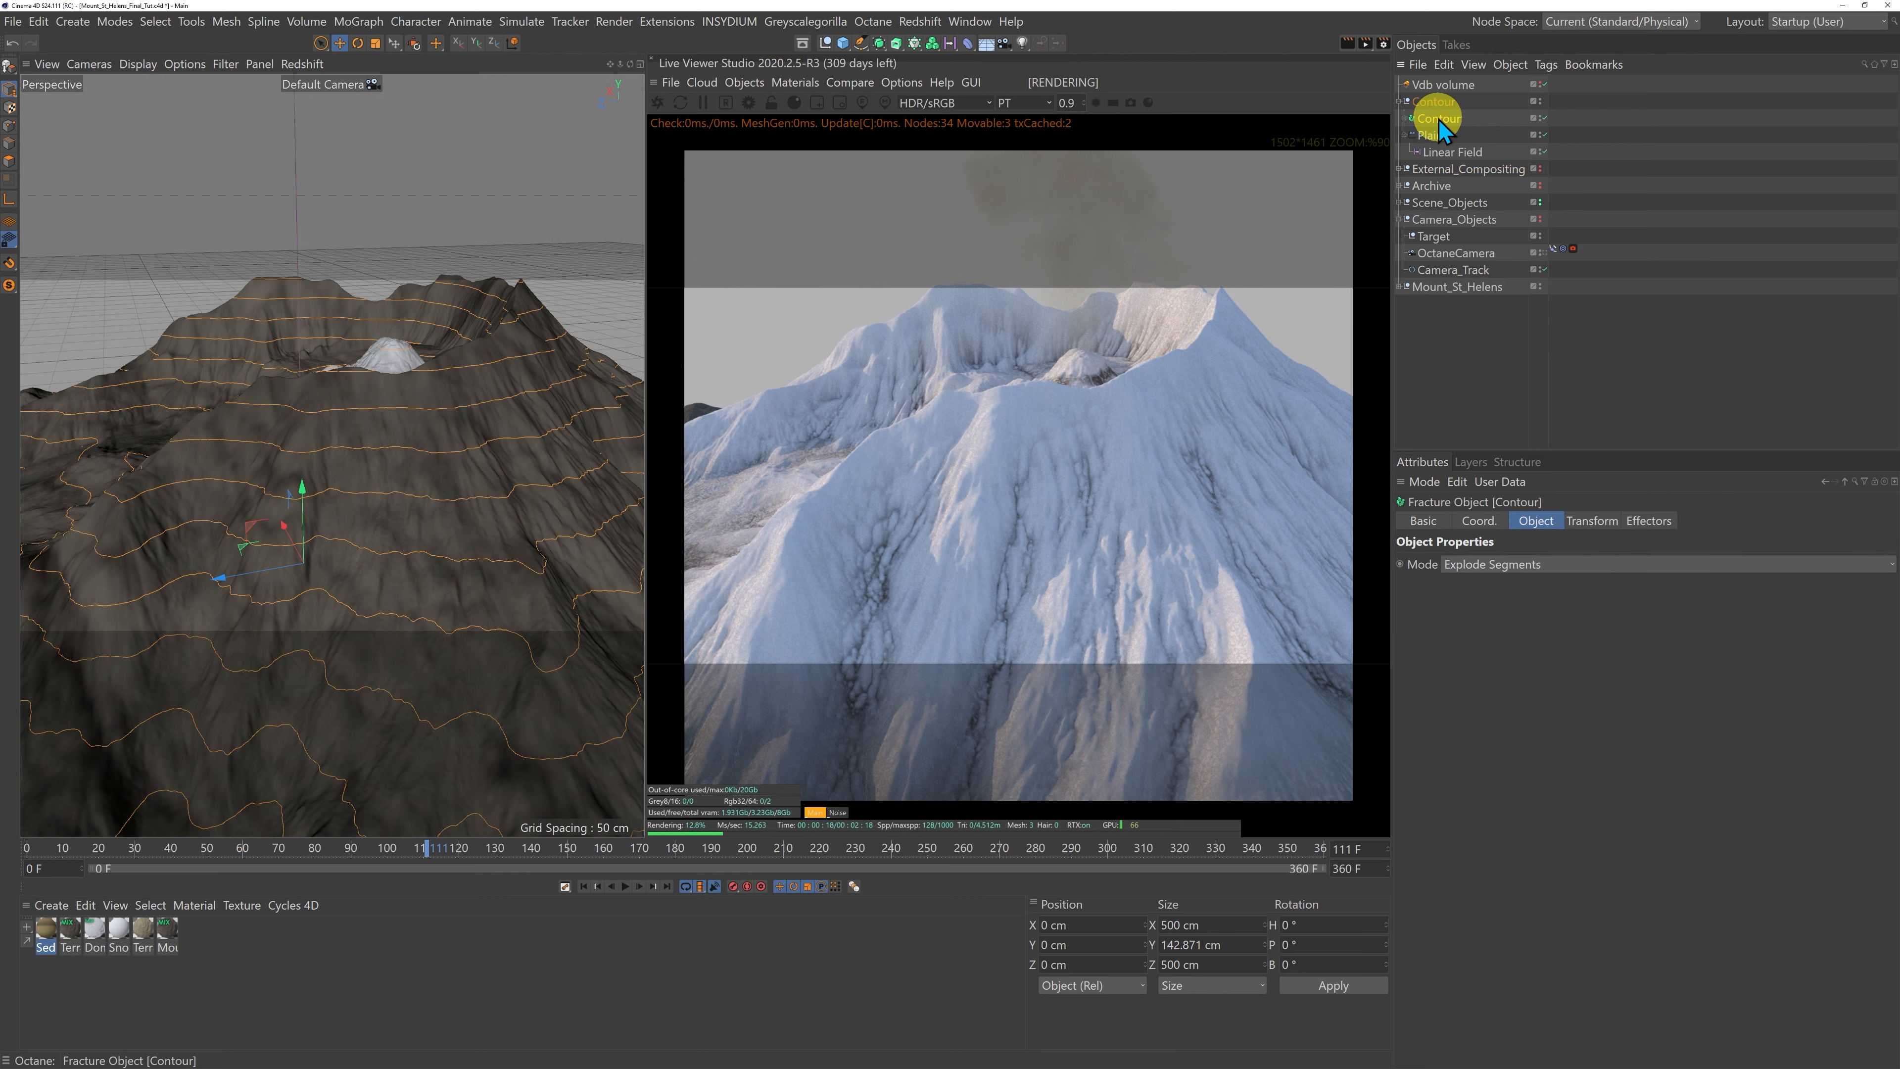
right_click(1438, 114)
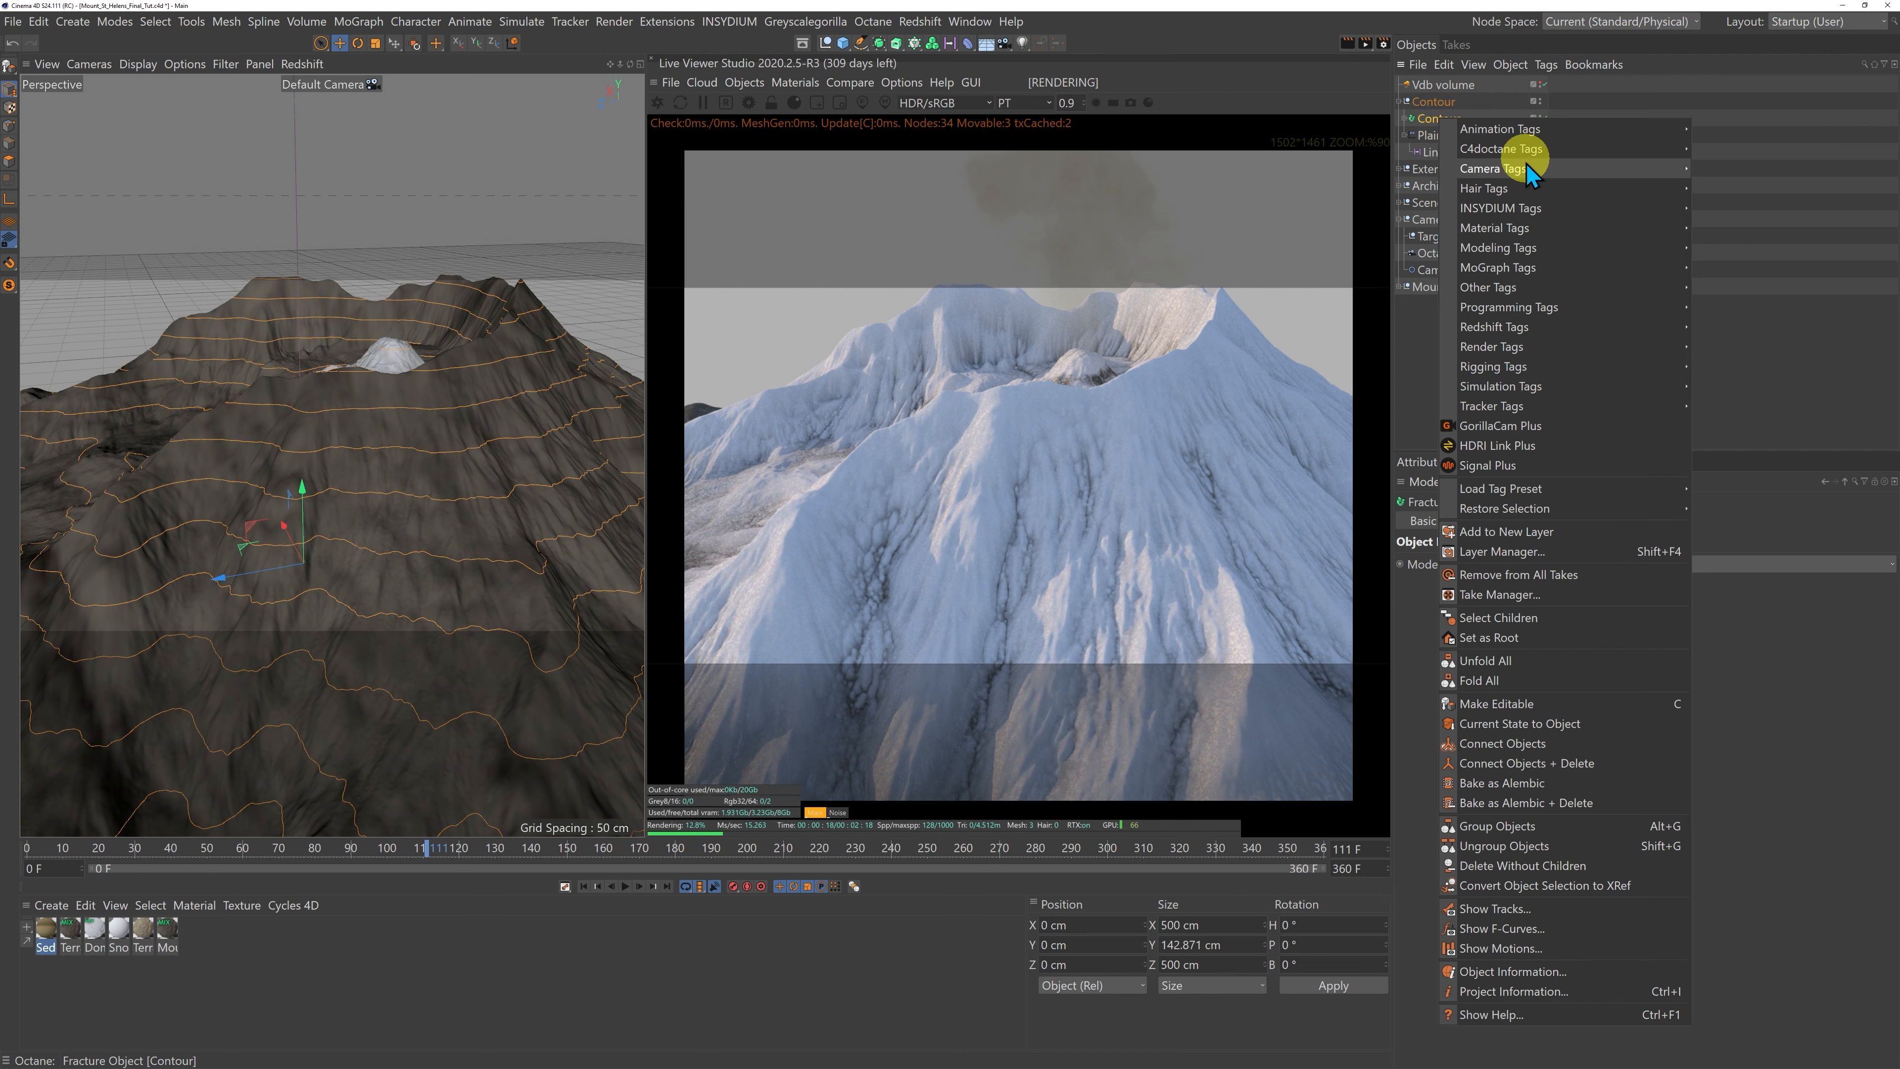
mouse_move(1514, 148)
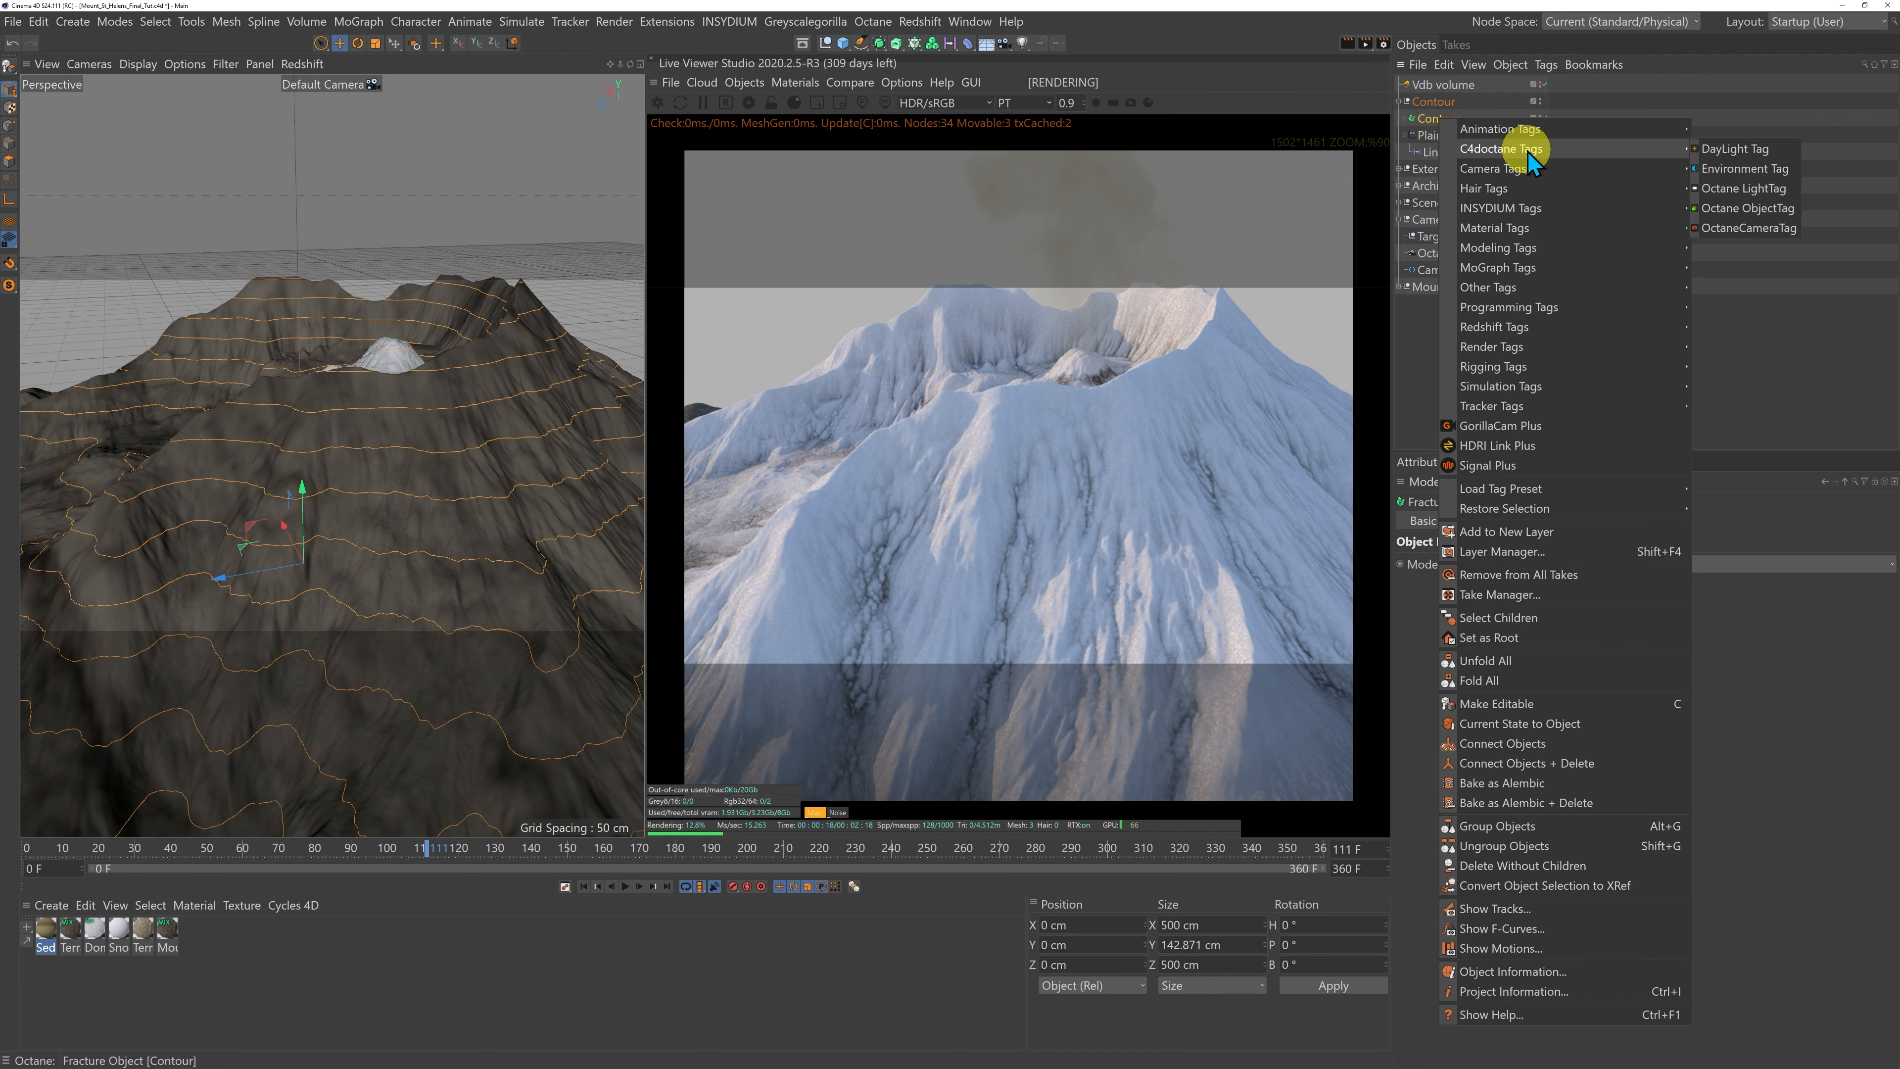
click(1754, 210)
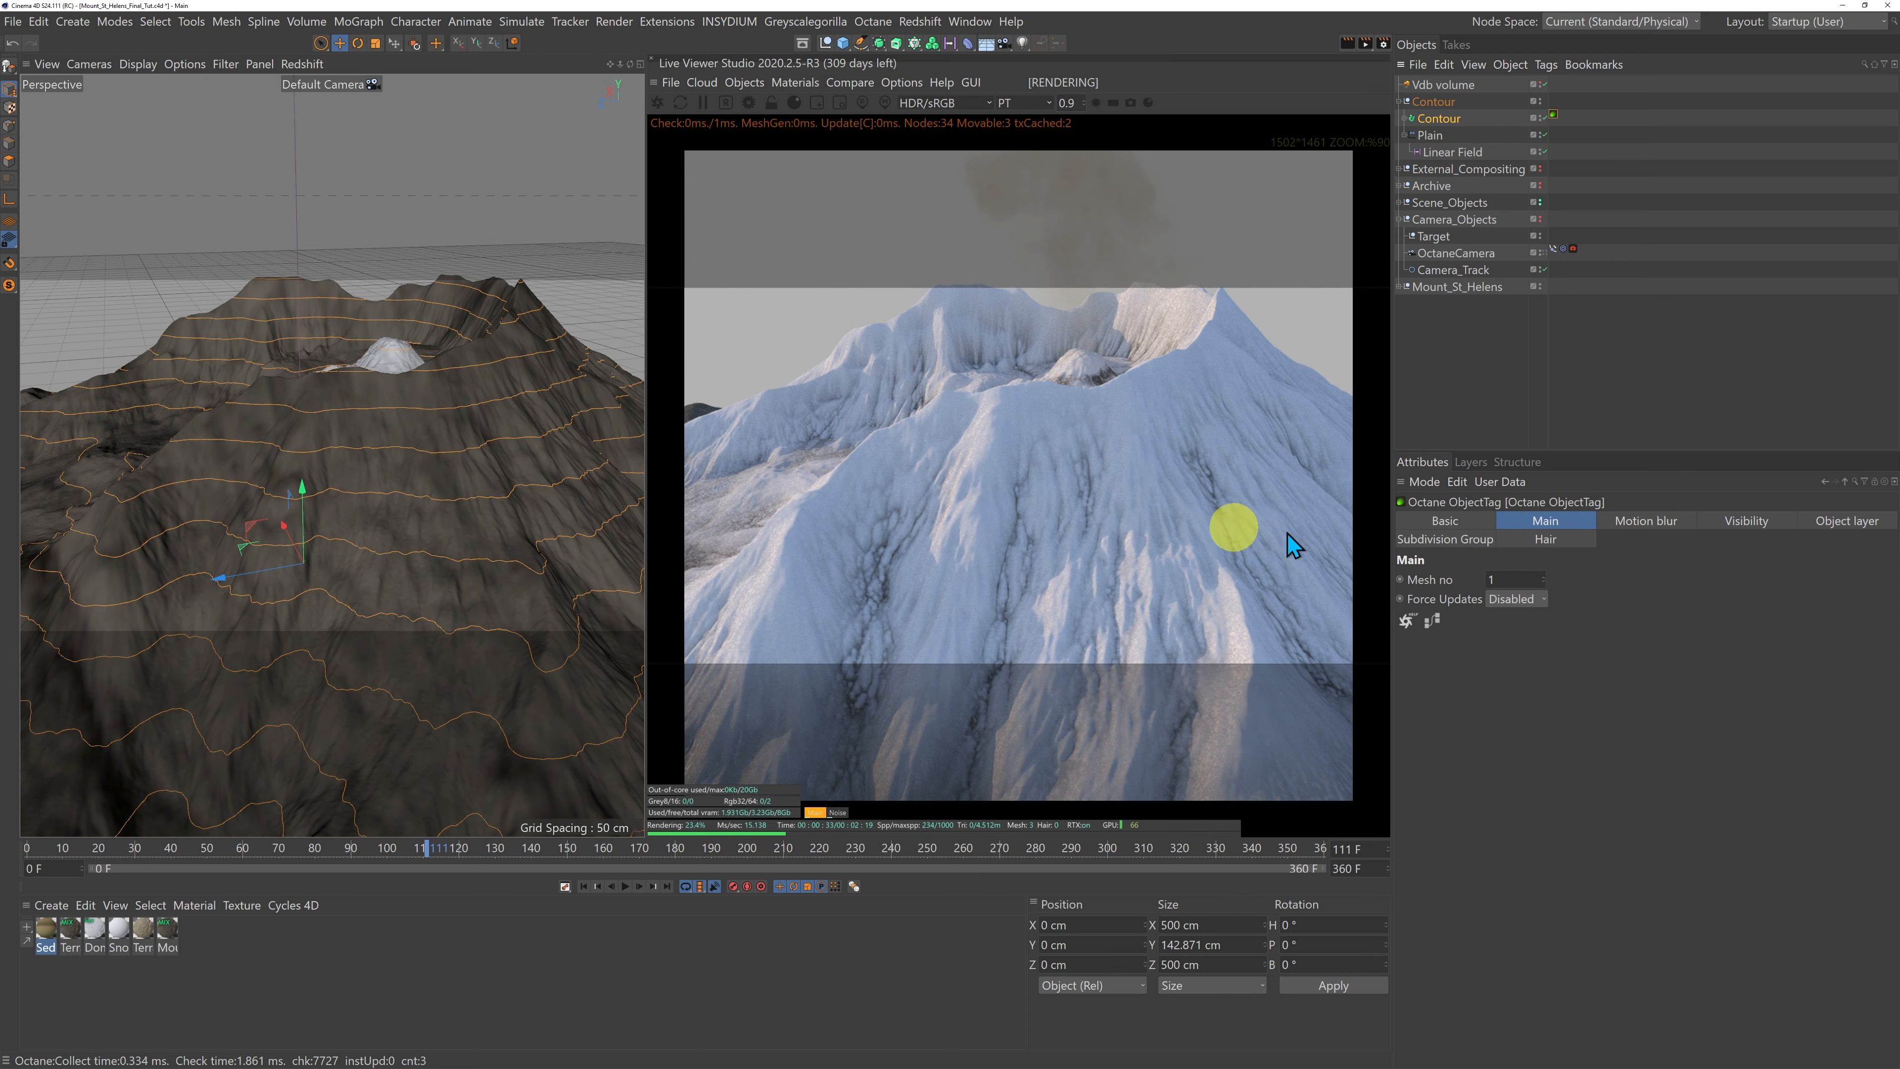
Step: Enable Render As Hair on the contour's Octane ObjectTag and set both root and tip thickness to 0.5
click(1545, 539)
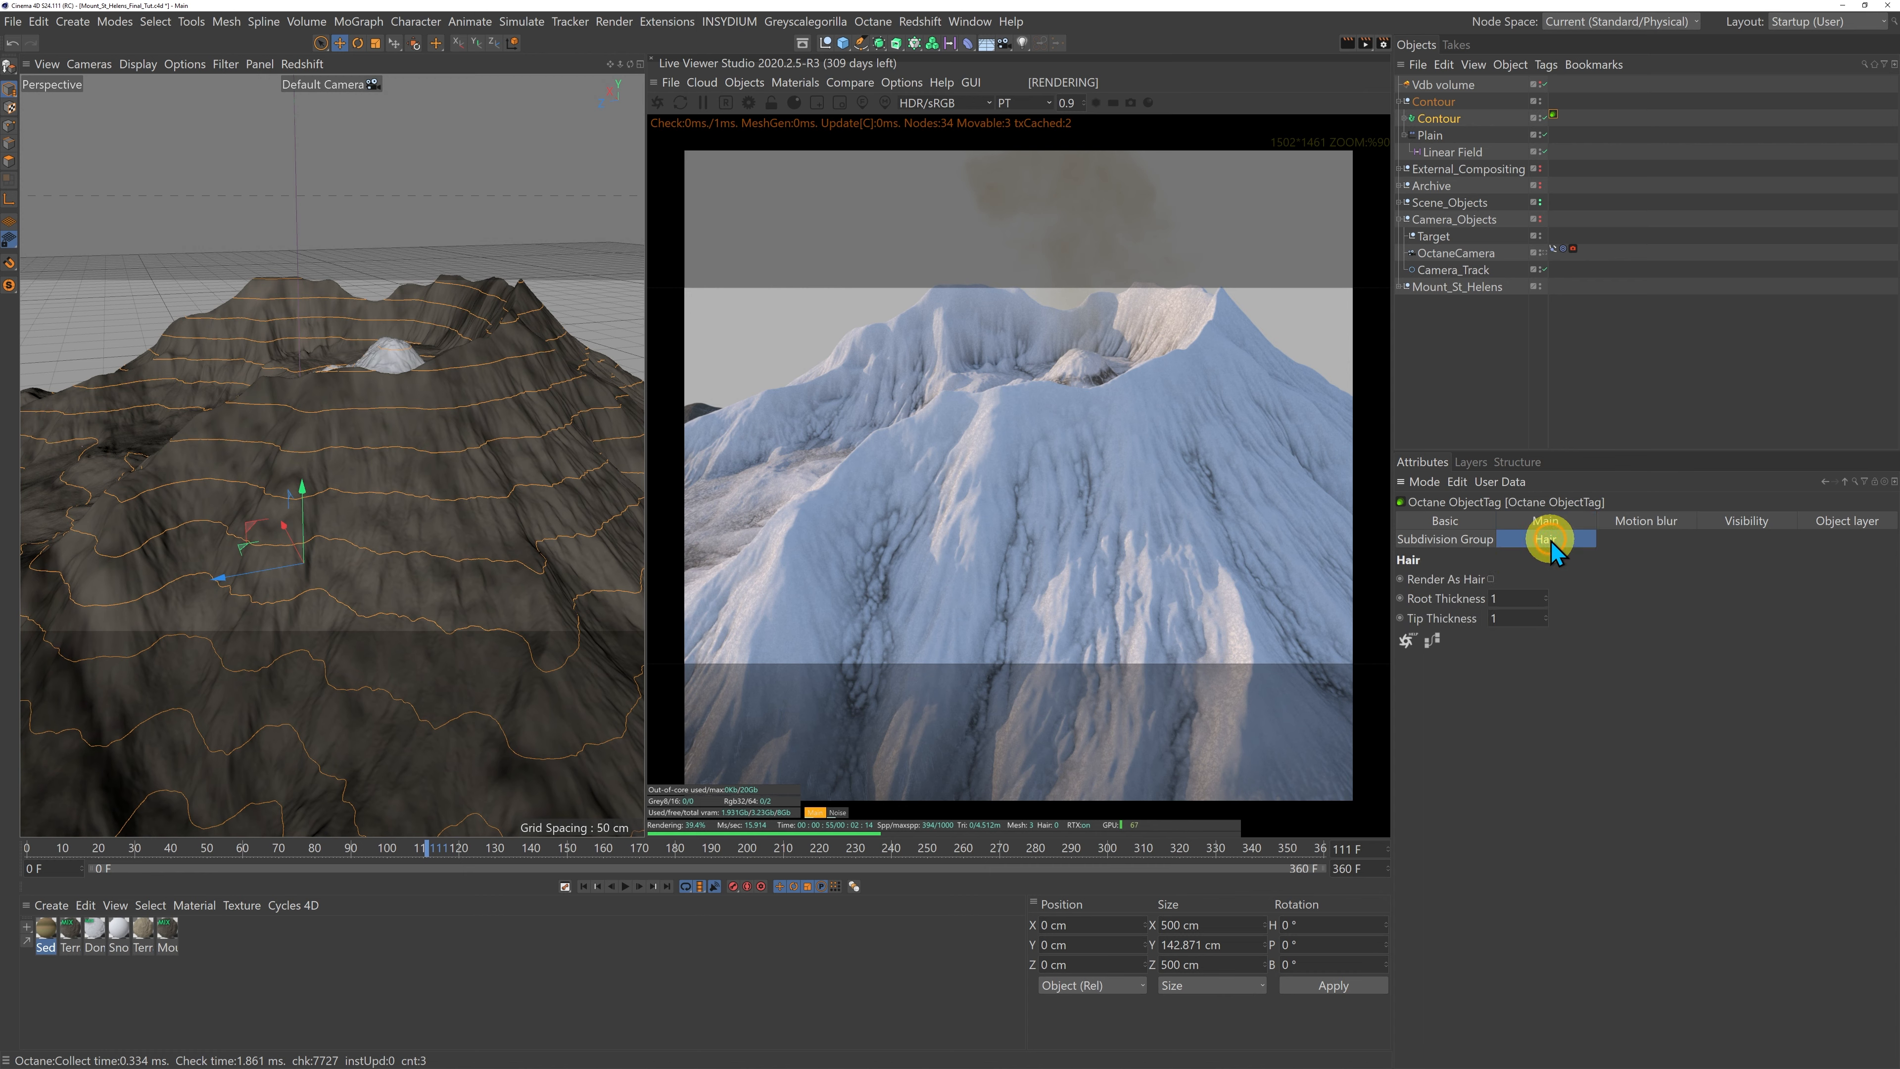
click(1491, 580)
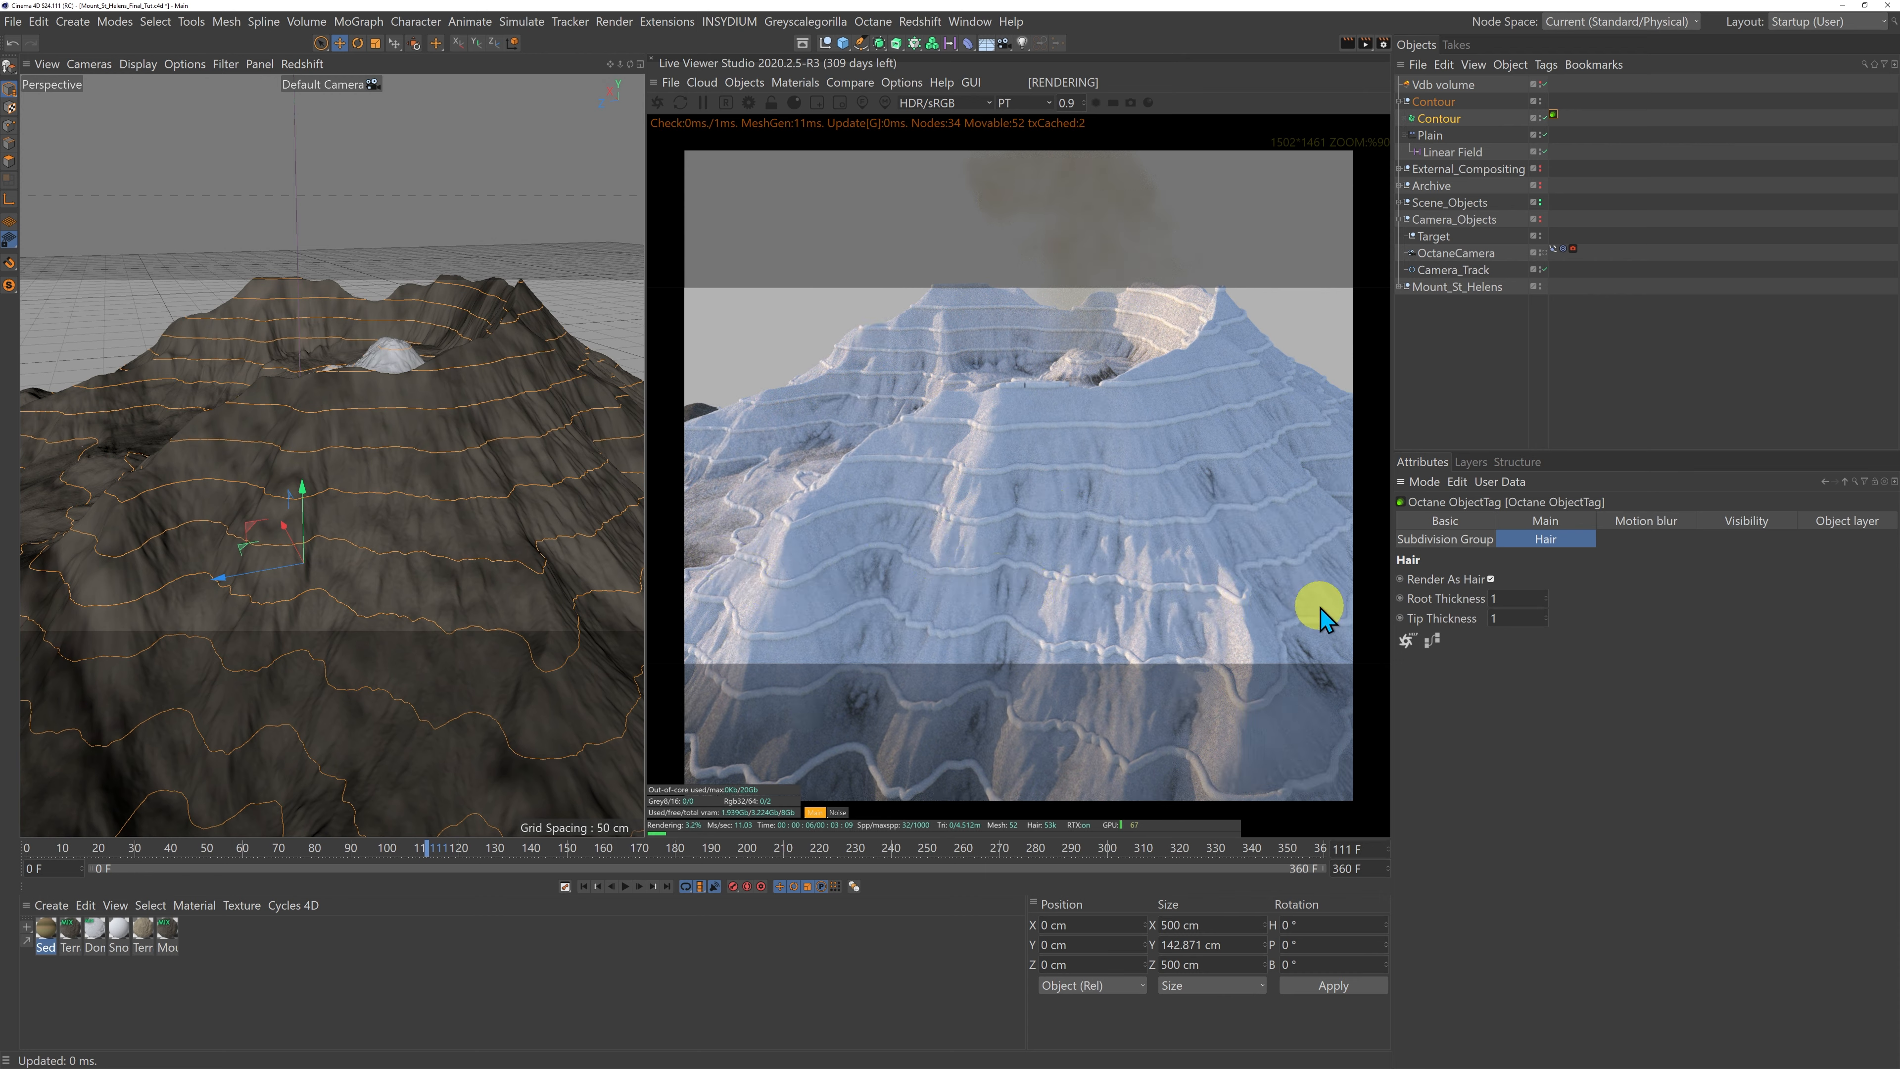
click(1522, 601)
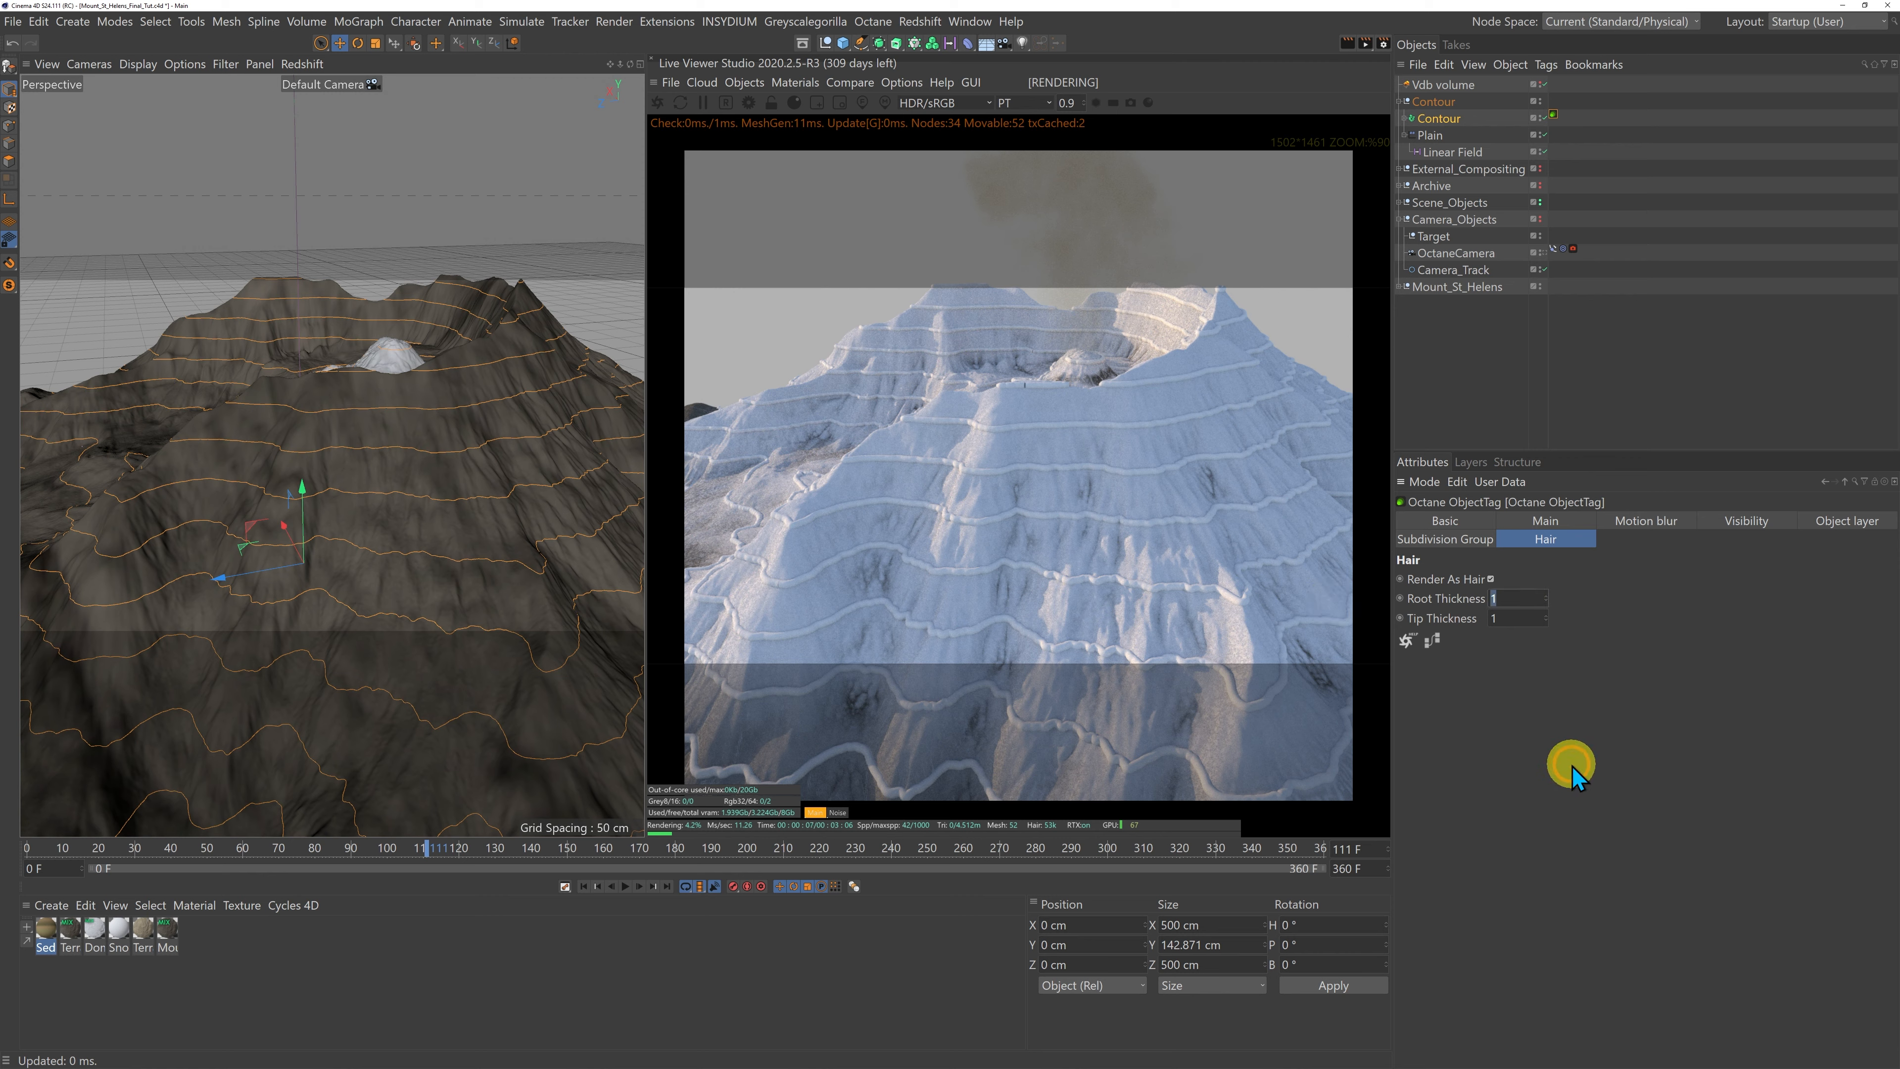
text(0.5)
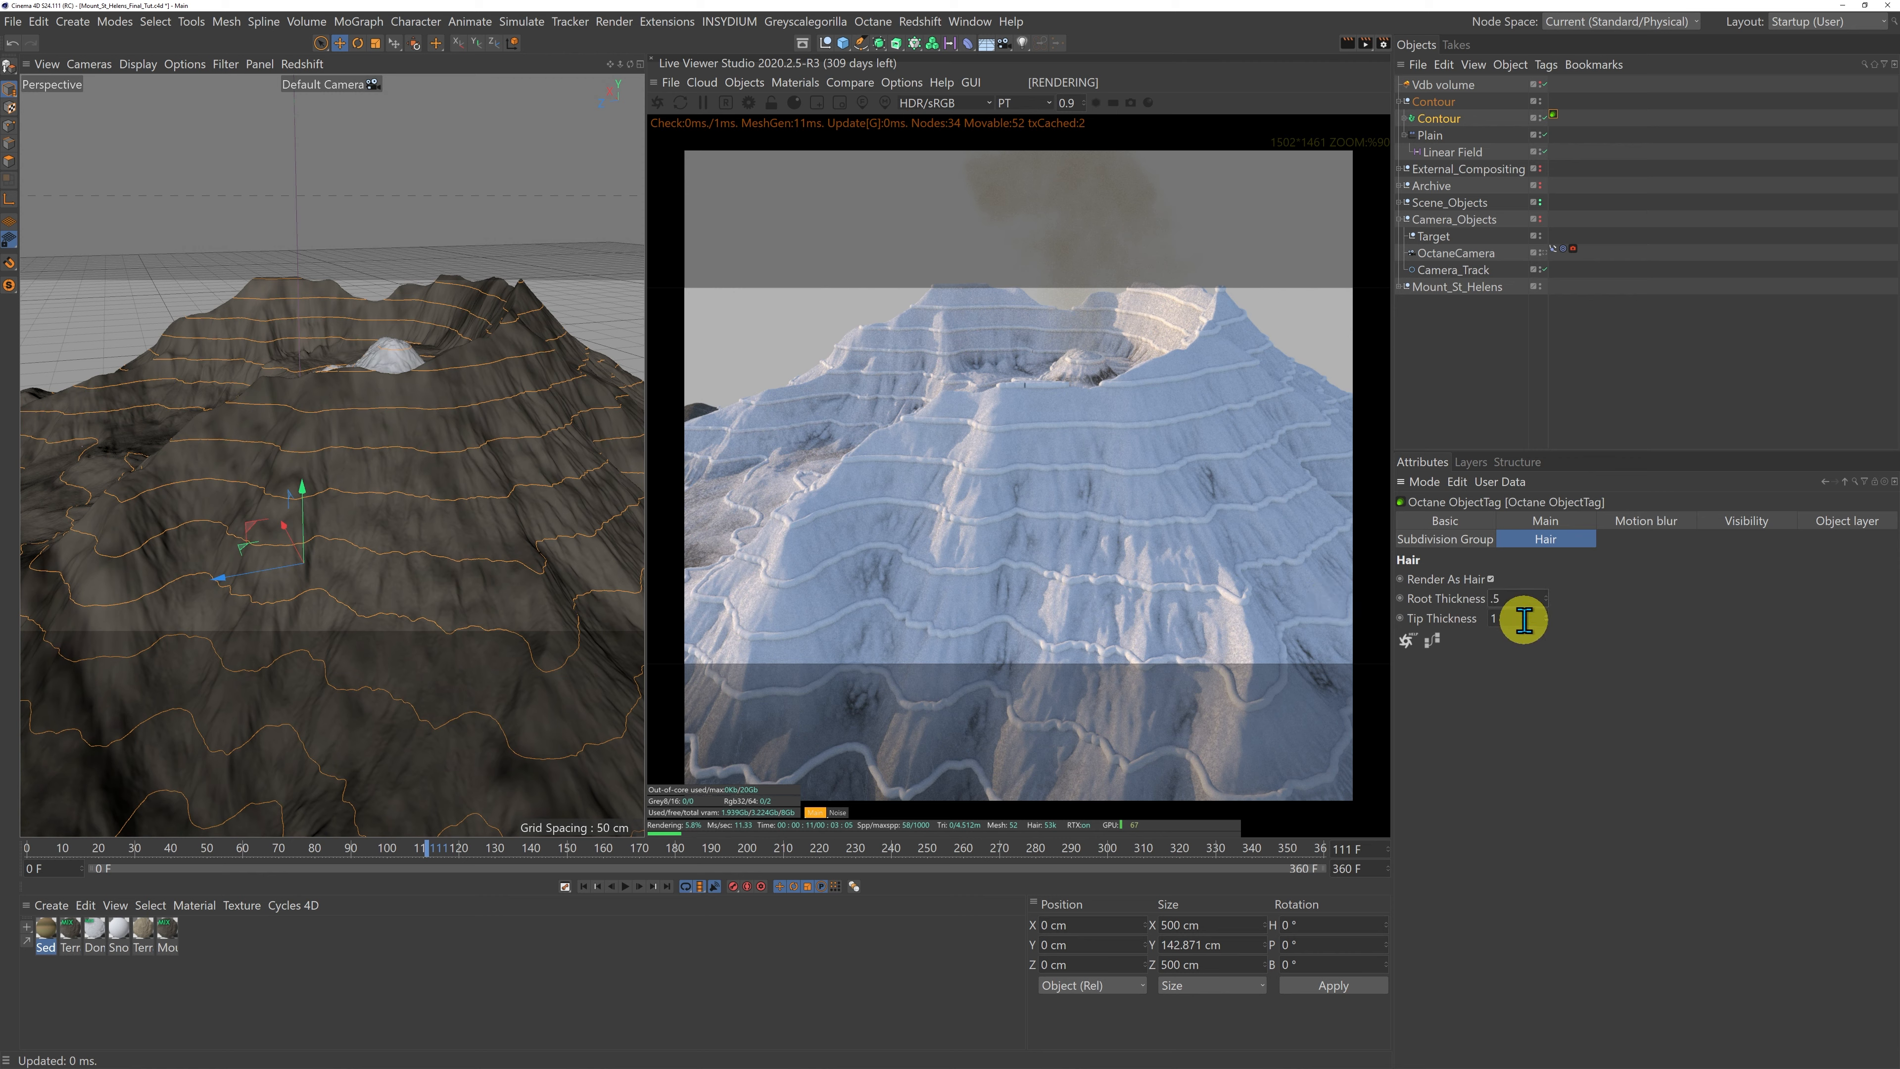
key(Tab)
text(0.5)
key(Return)
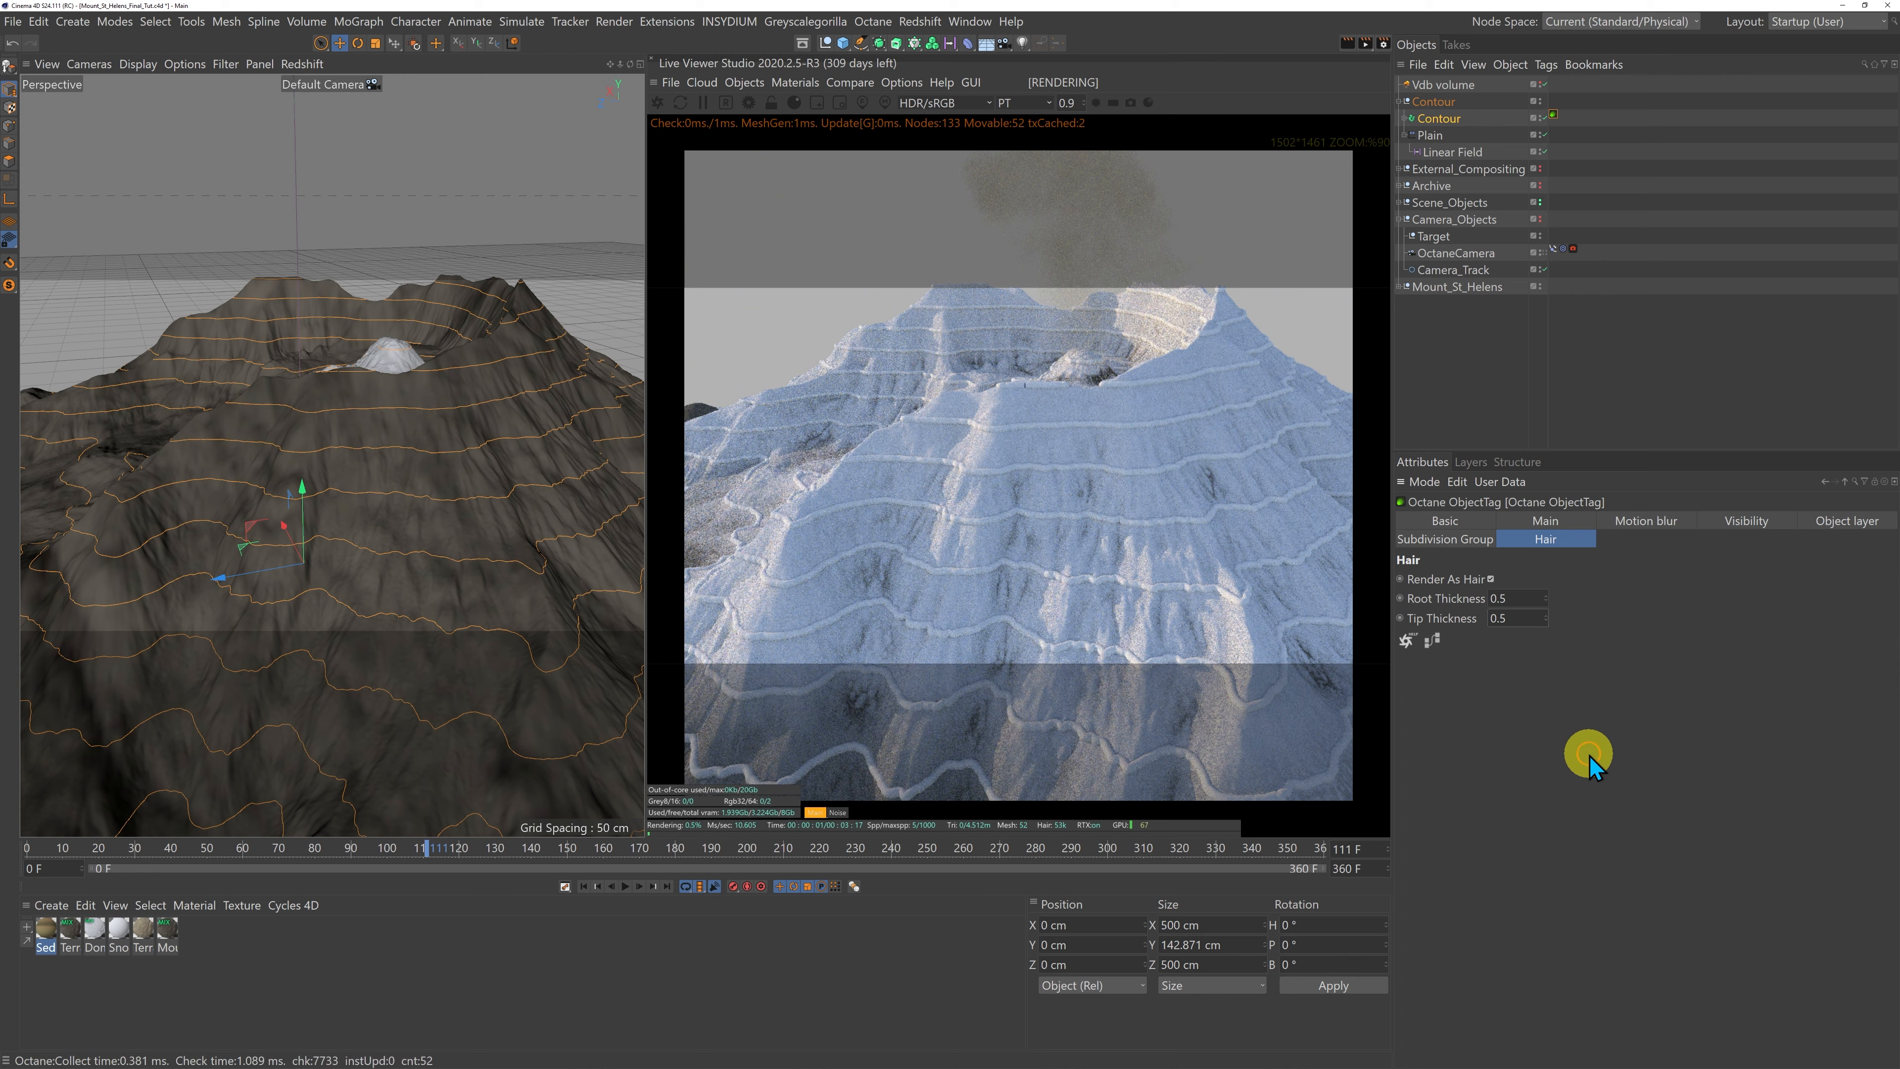
Step: Switch Render As Hair off and on again to refresh the contour lines in the live render
click(1490, 579)
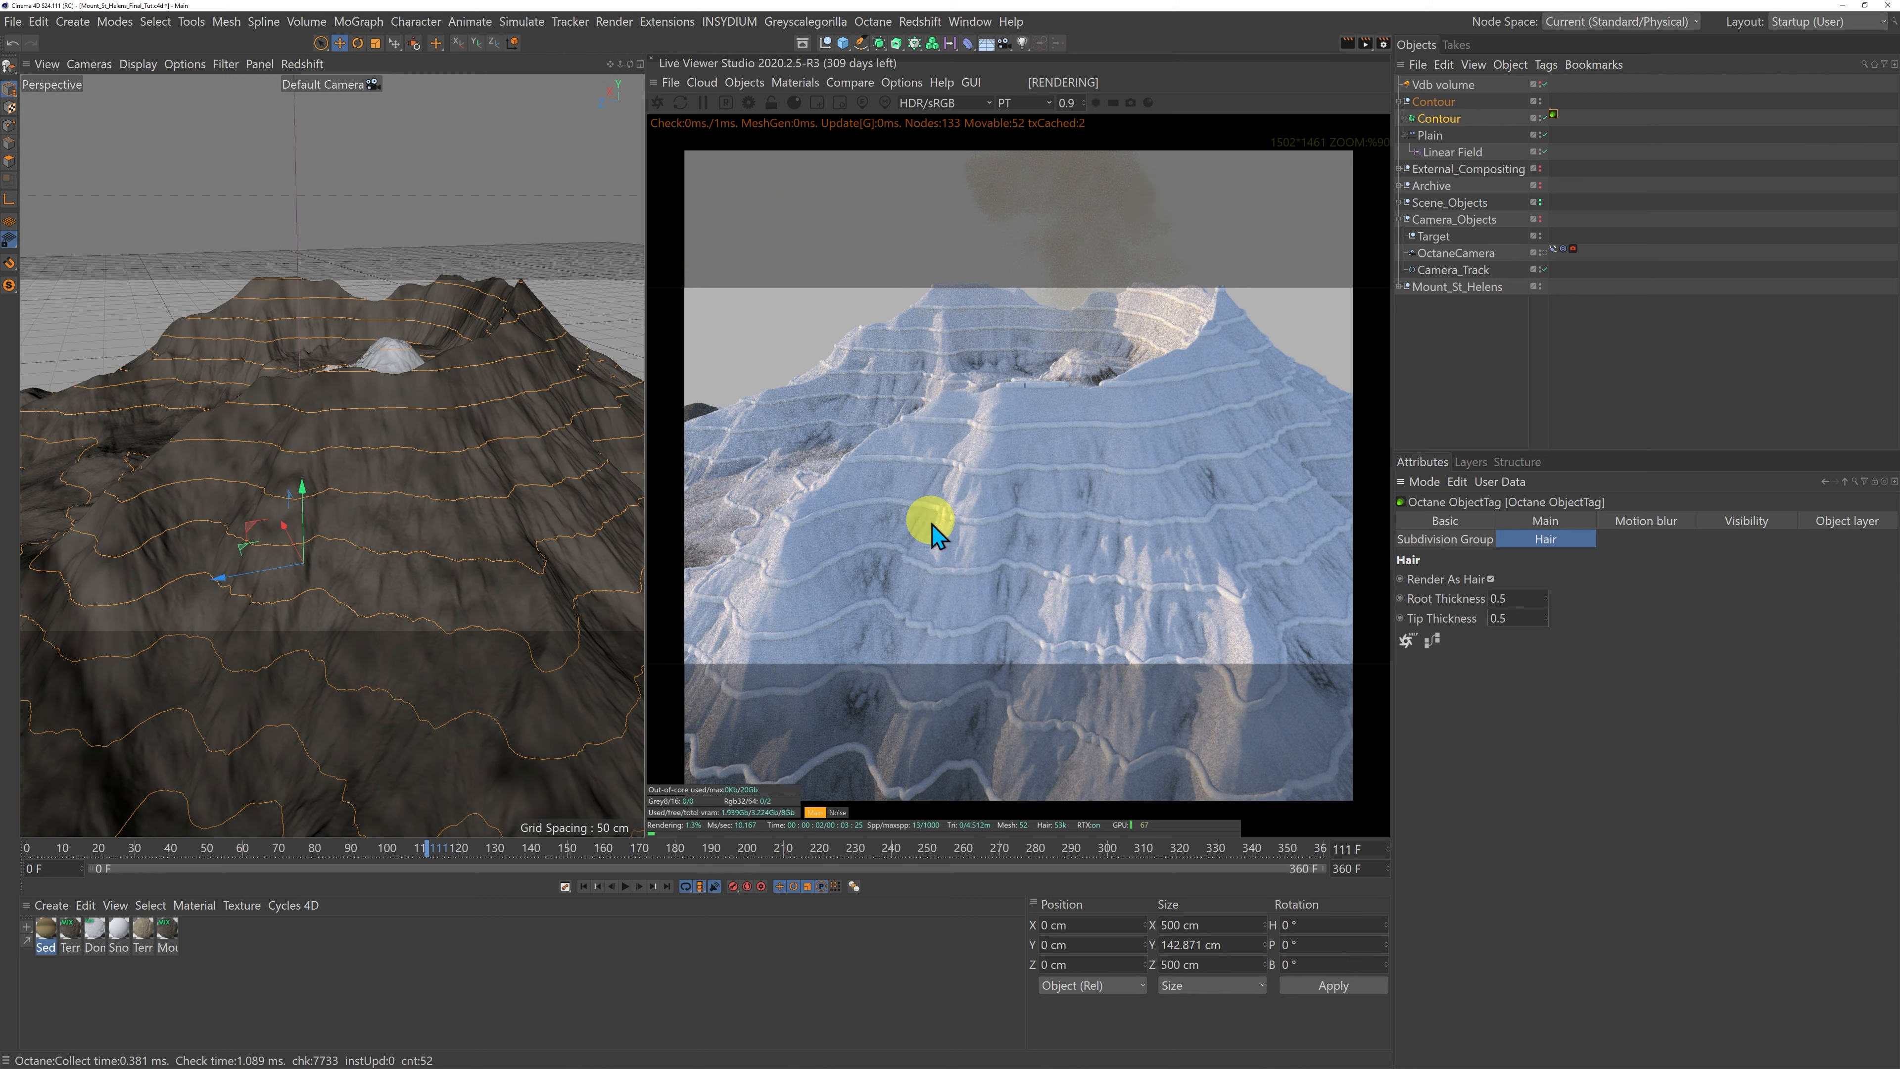
click(1490, 580)
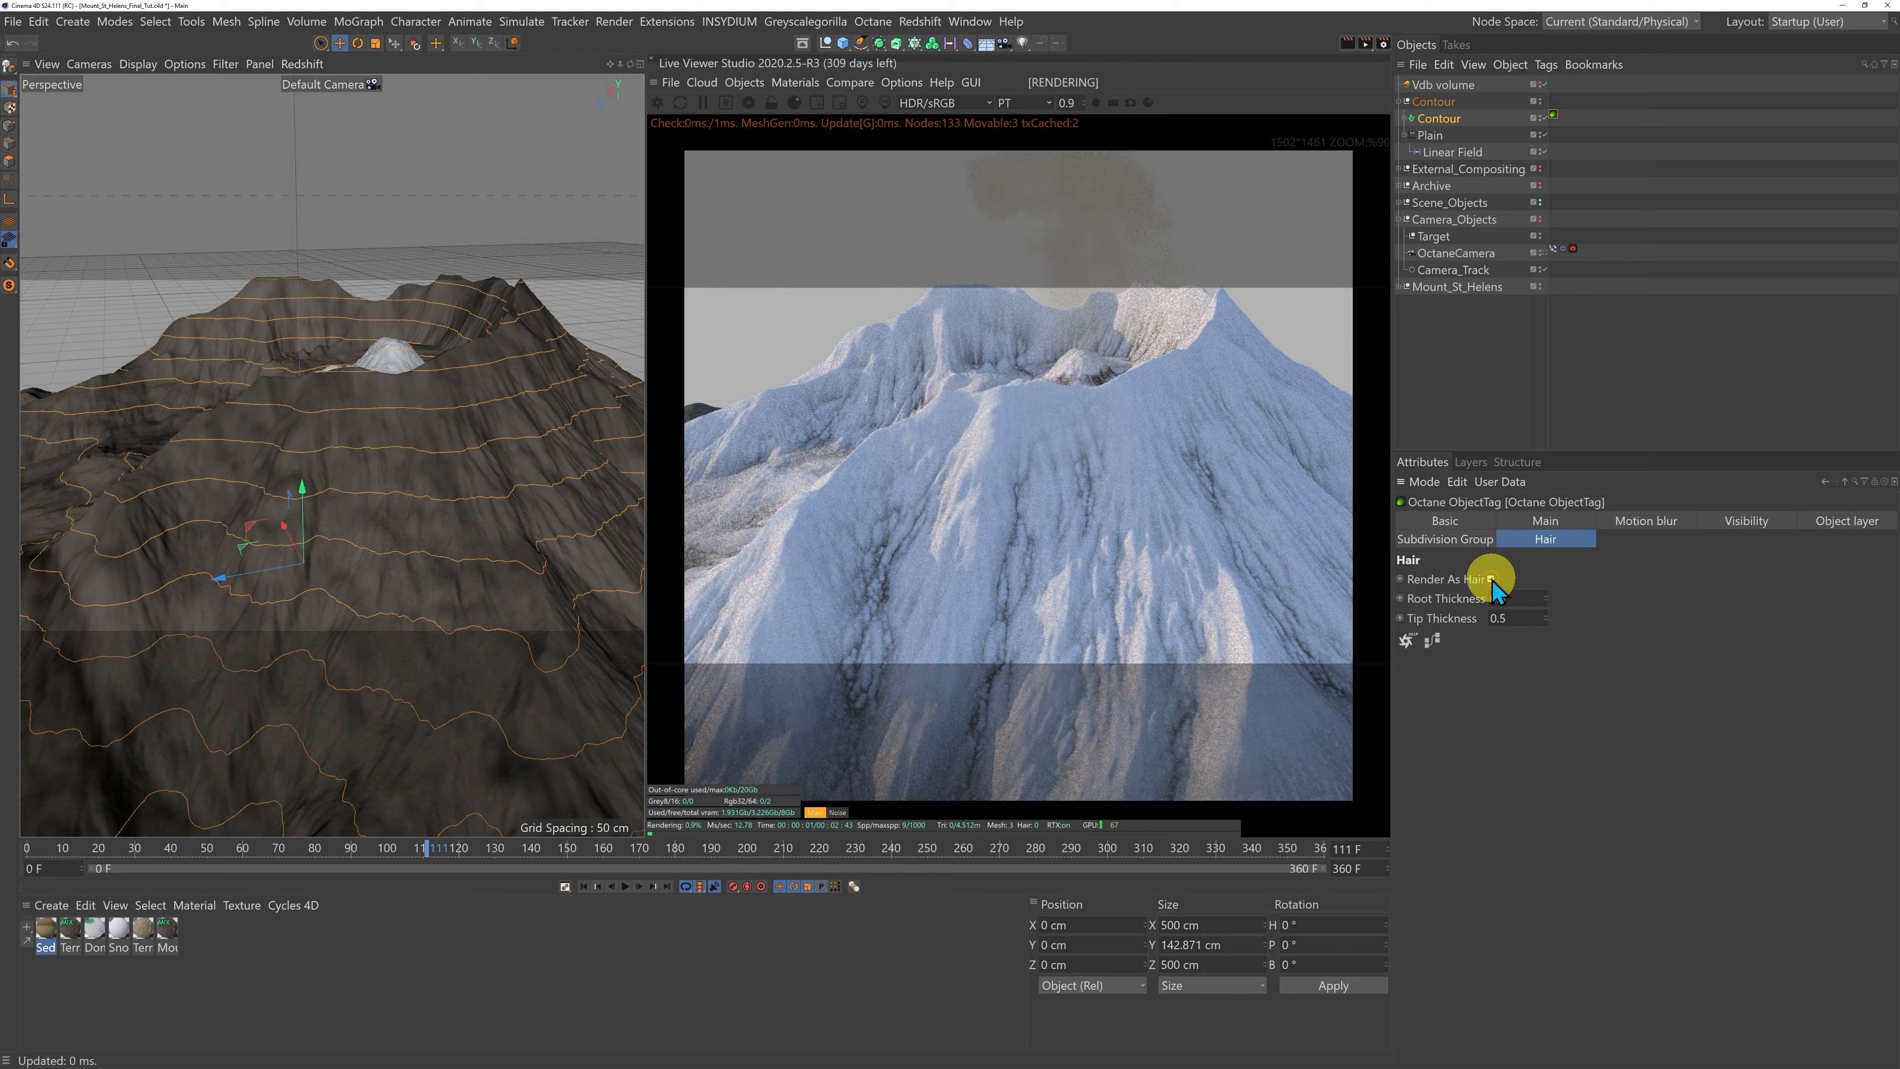
click(1491, 580)
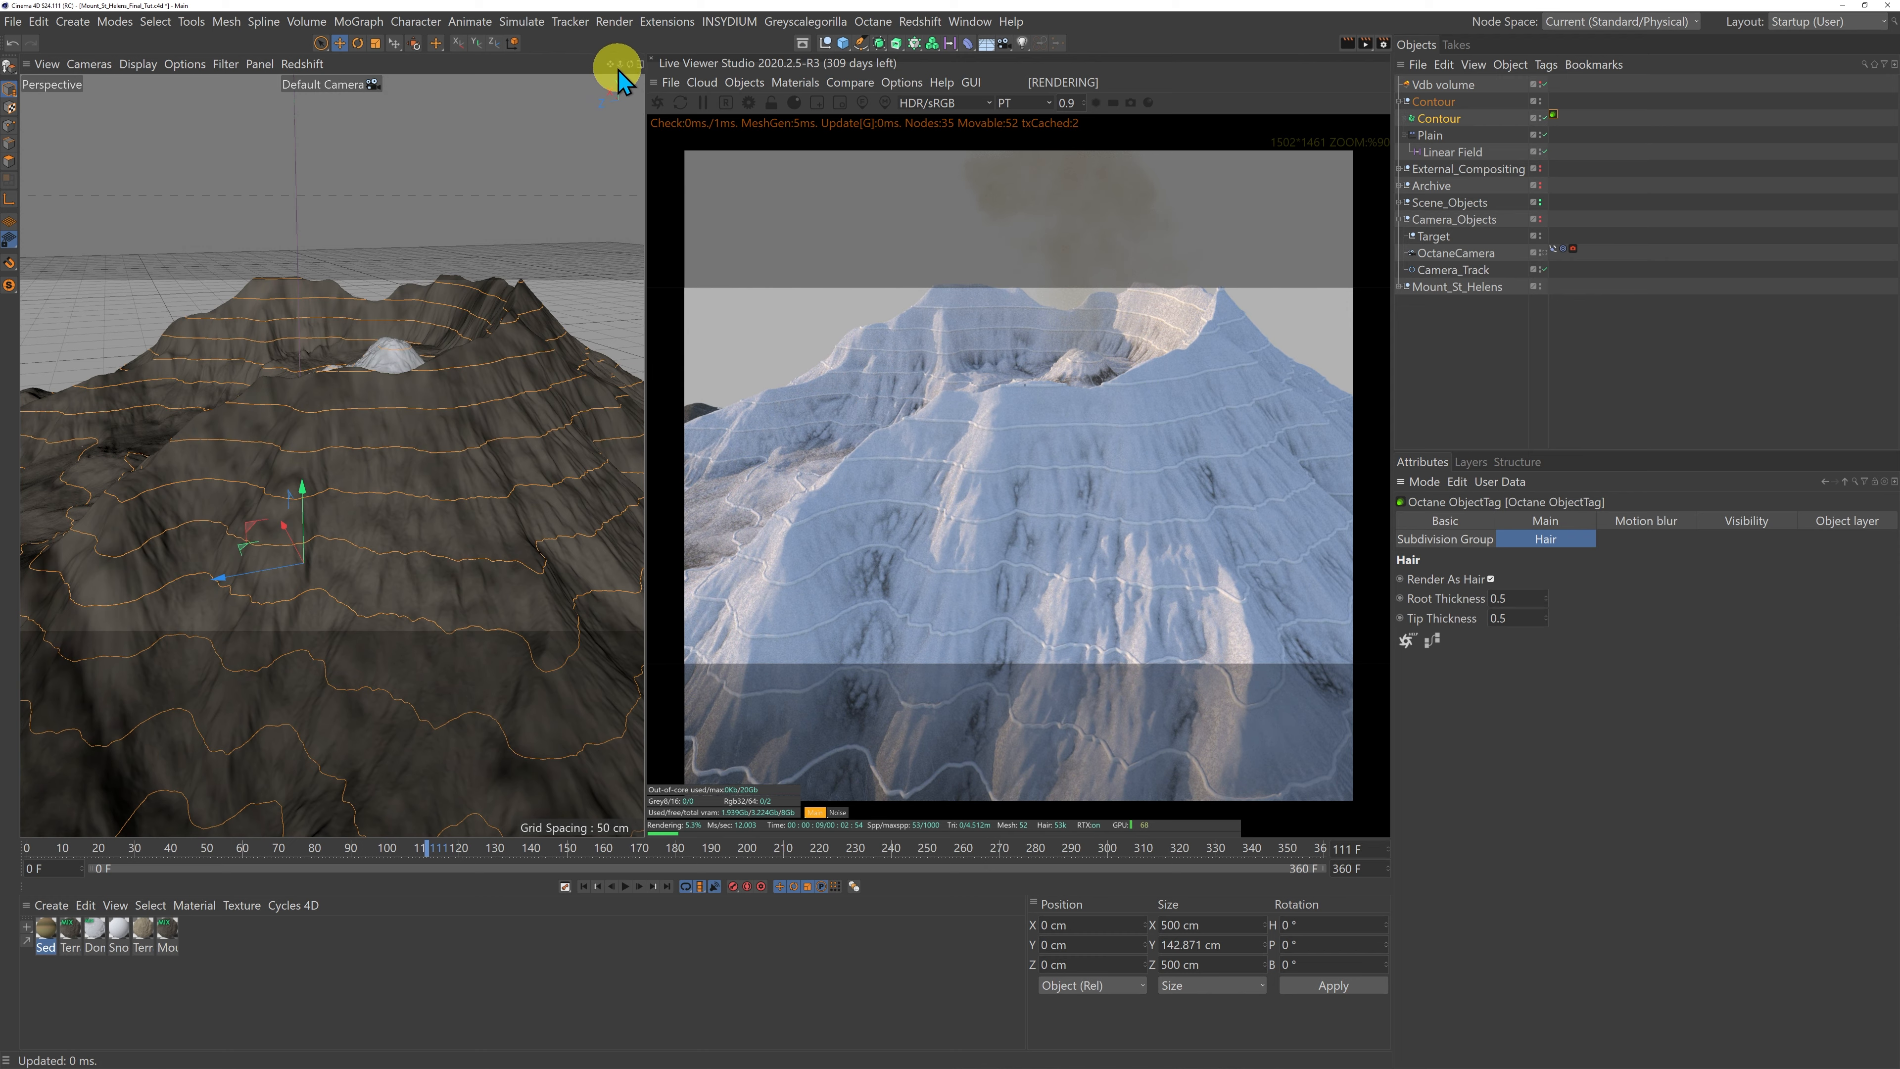
drag(616, 71, 642, 535)
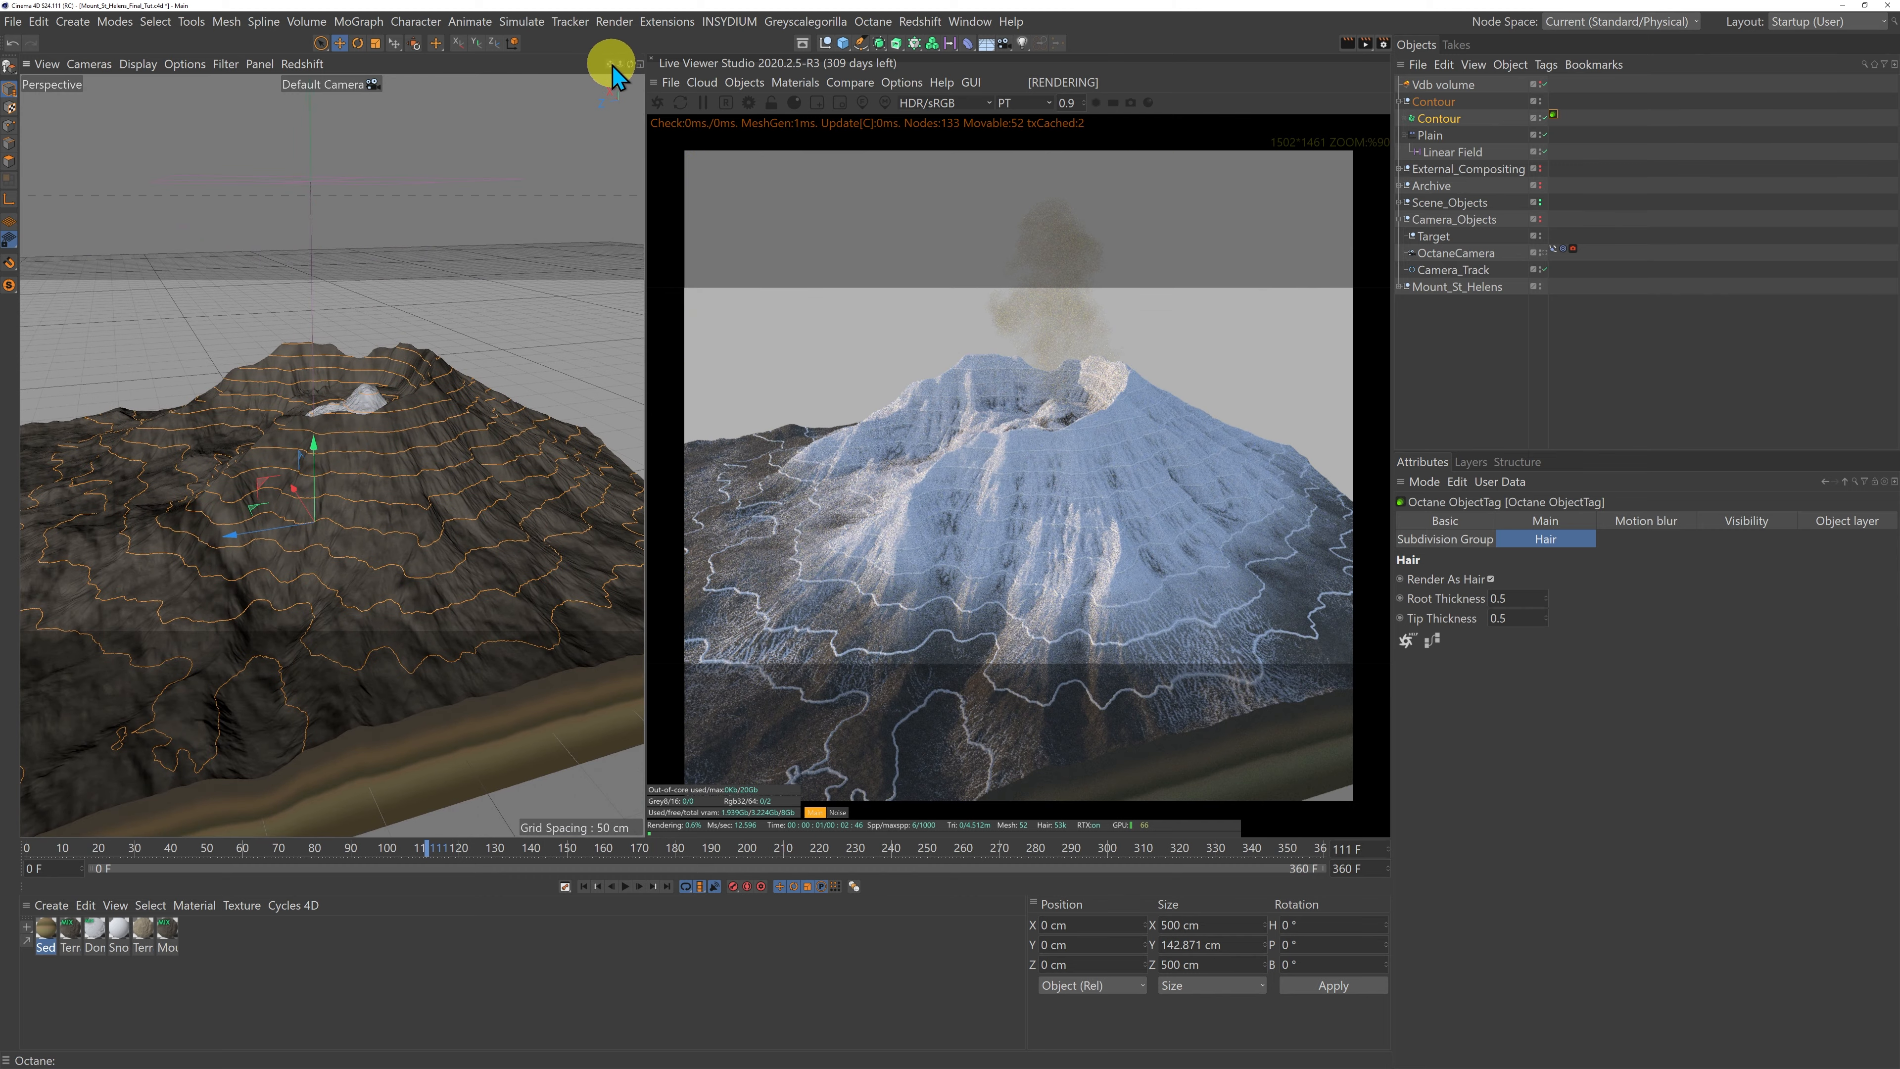
drag(609, 66, 641, 532)
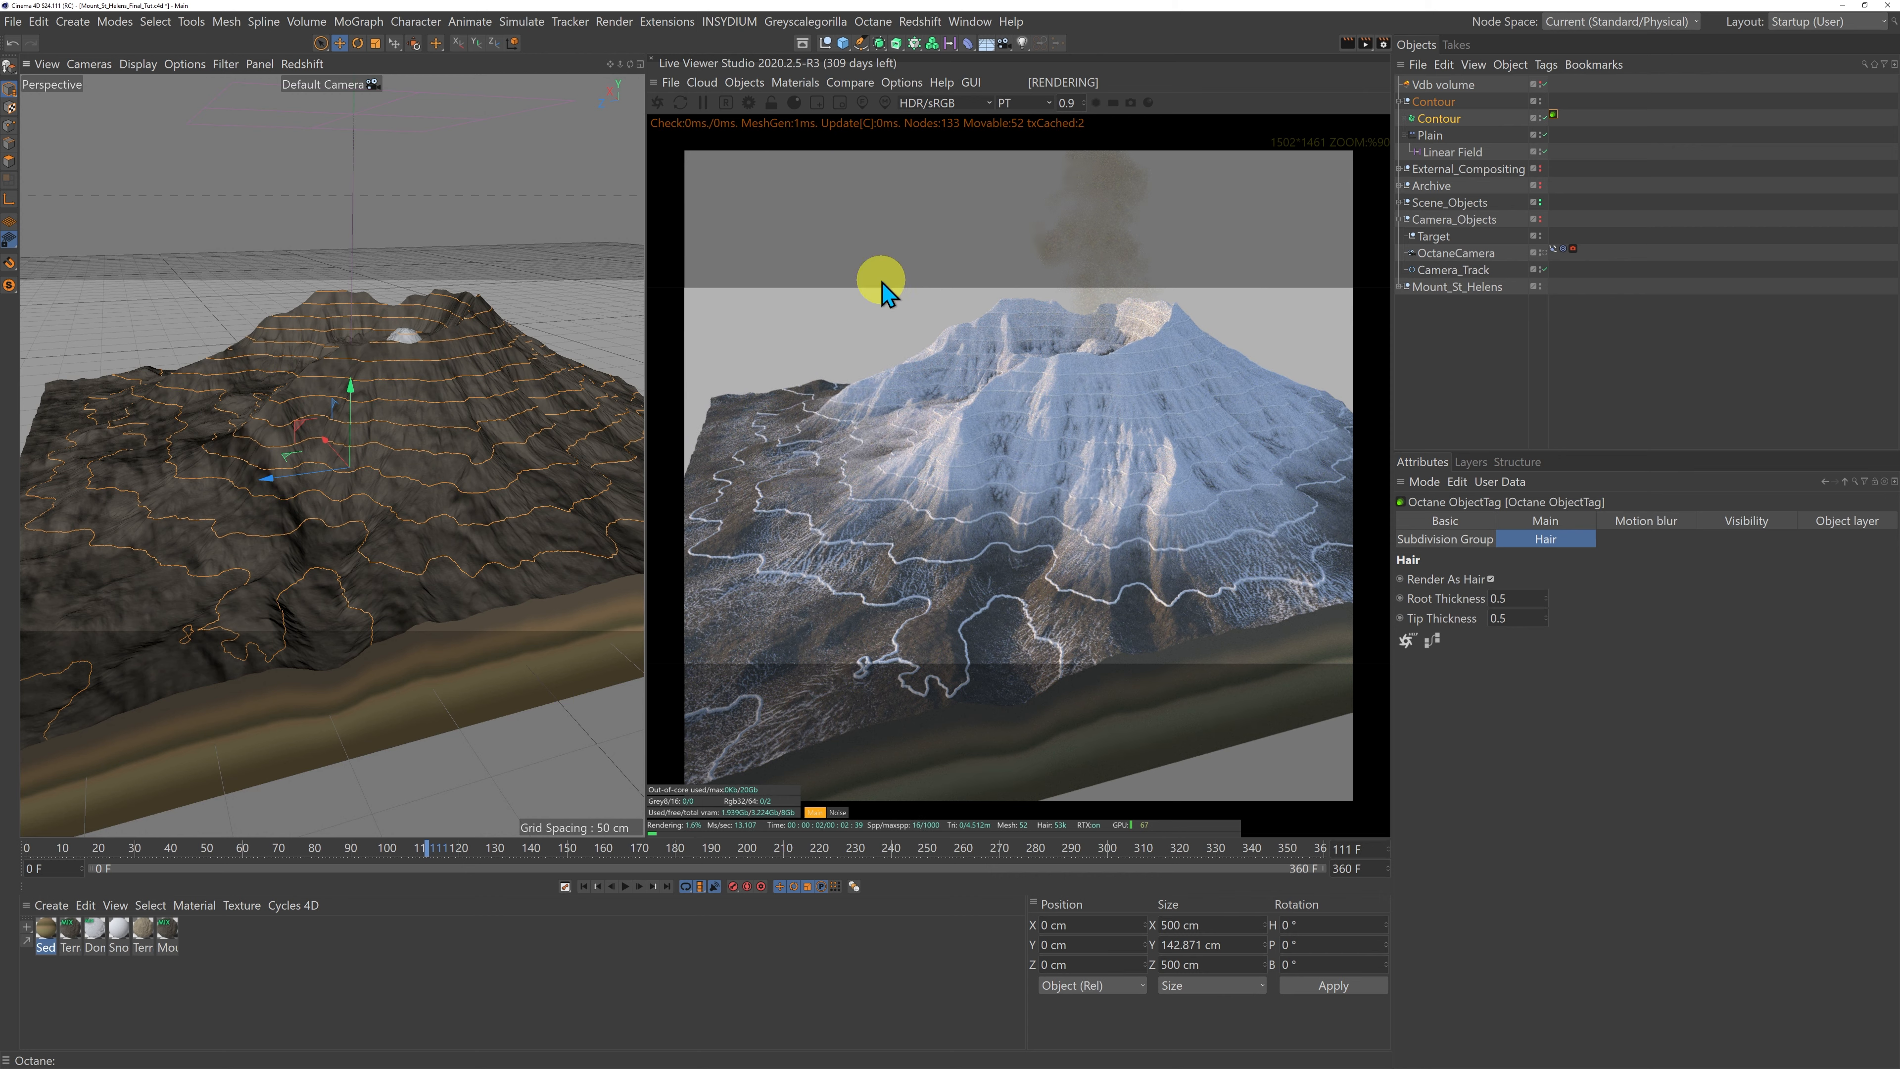
Step: Create a new Octane Glossy material and assign it to the Contour object inside the Contour group
click(806, 83)
mouse_move(836, 164)
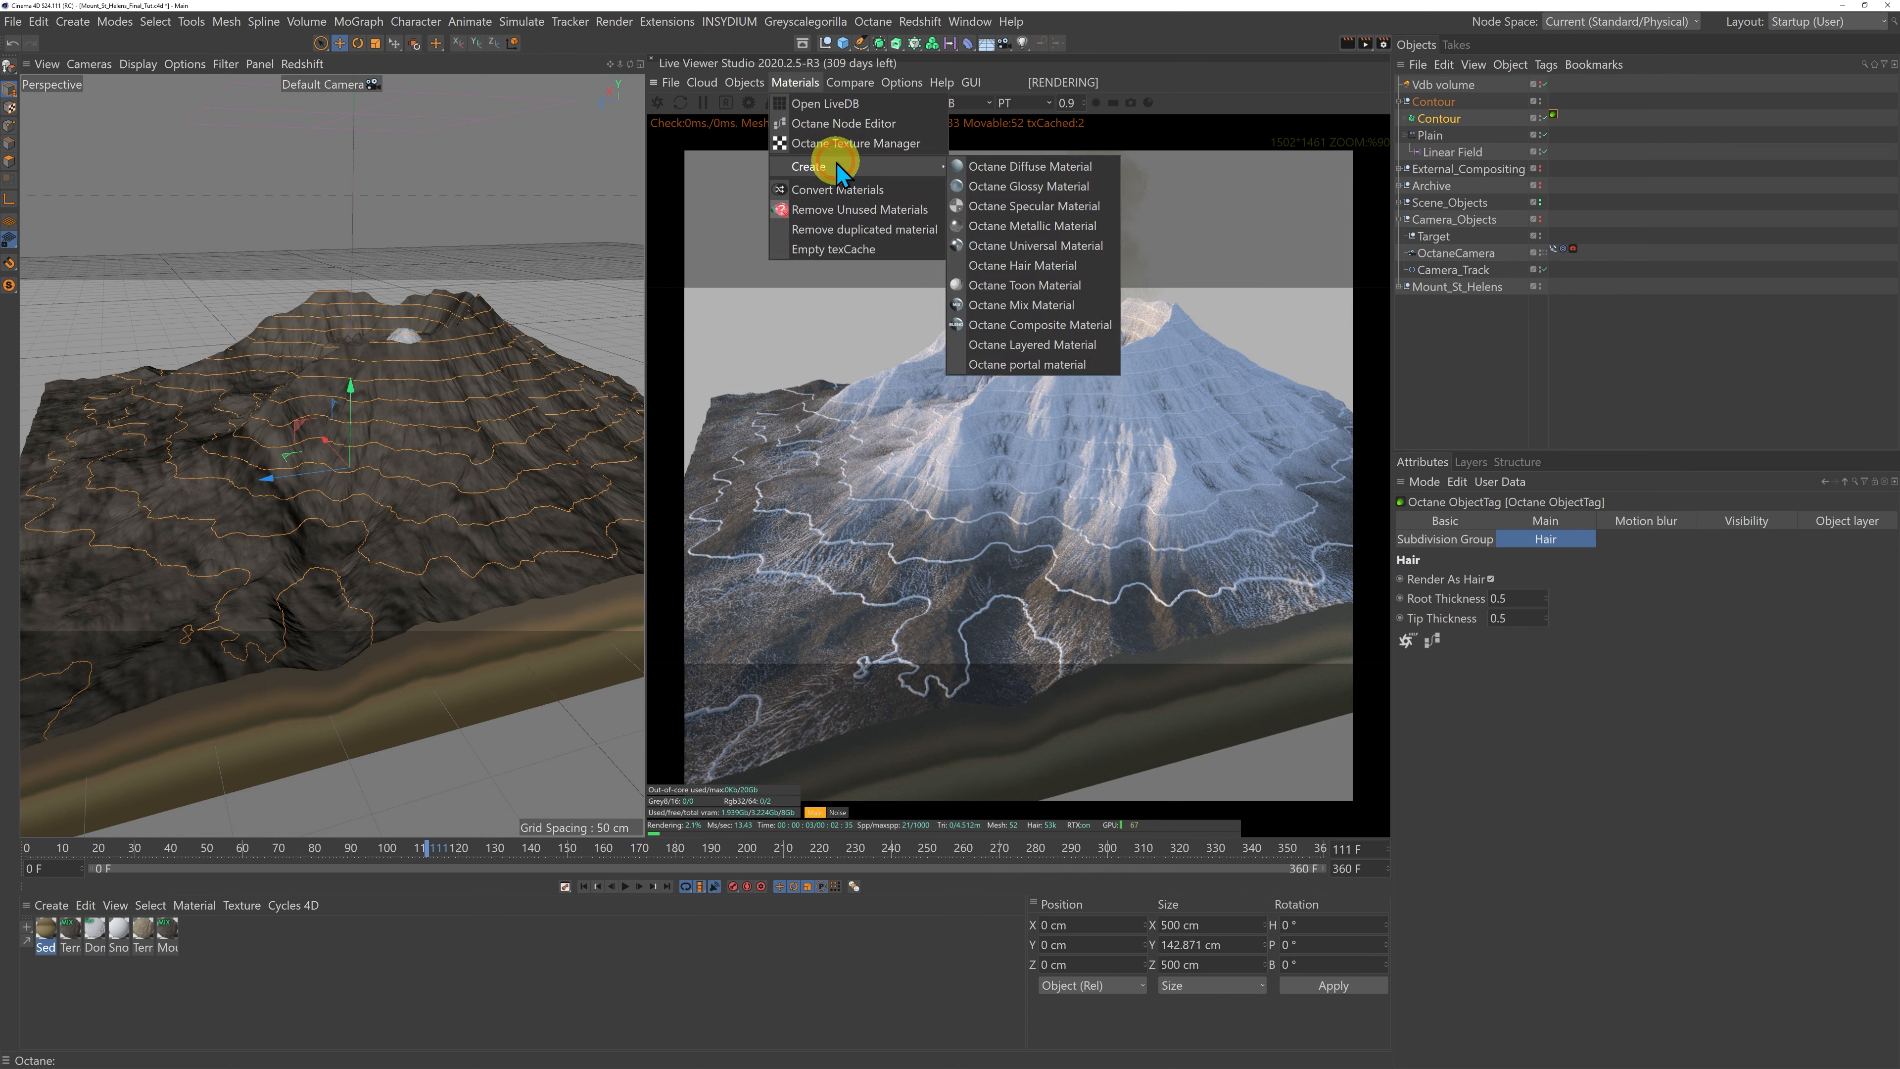
click(1043, 196)
drag(45, 929, 1453, 121)
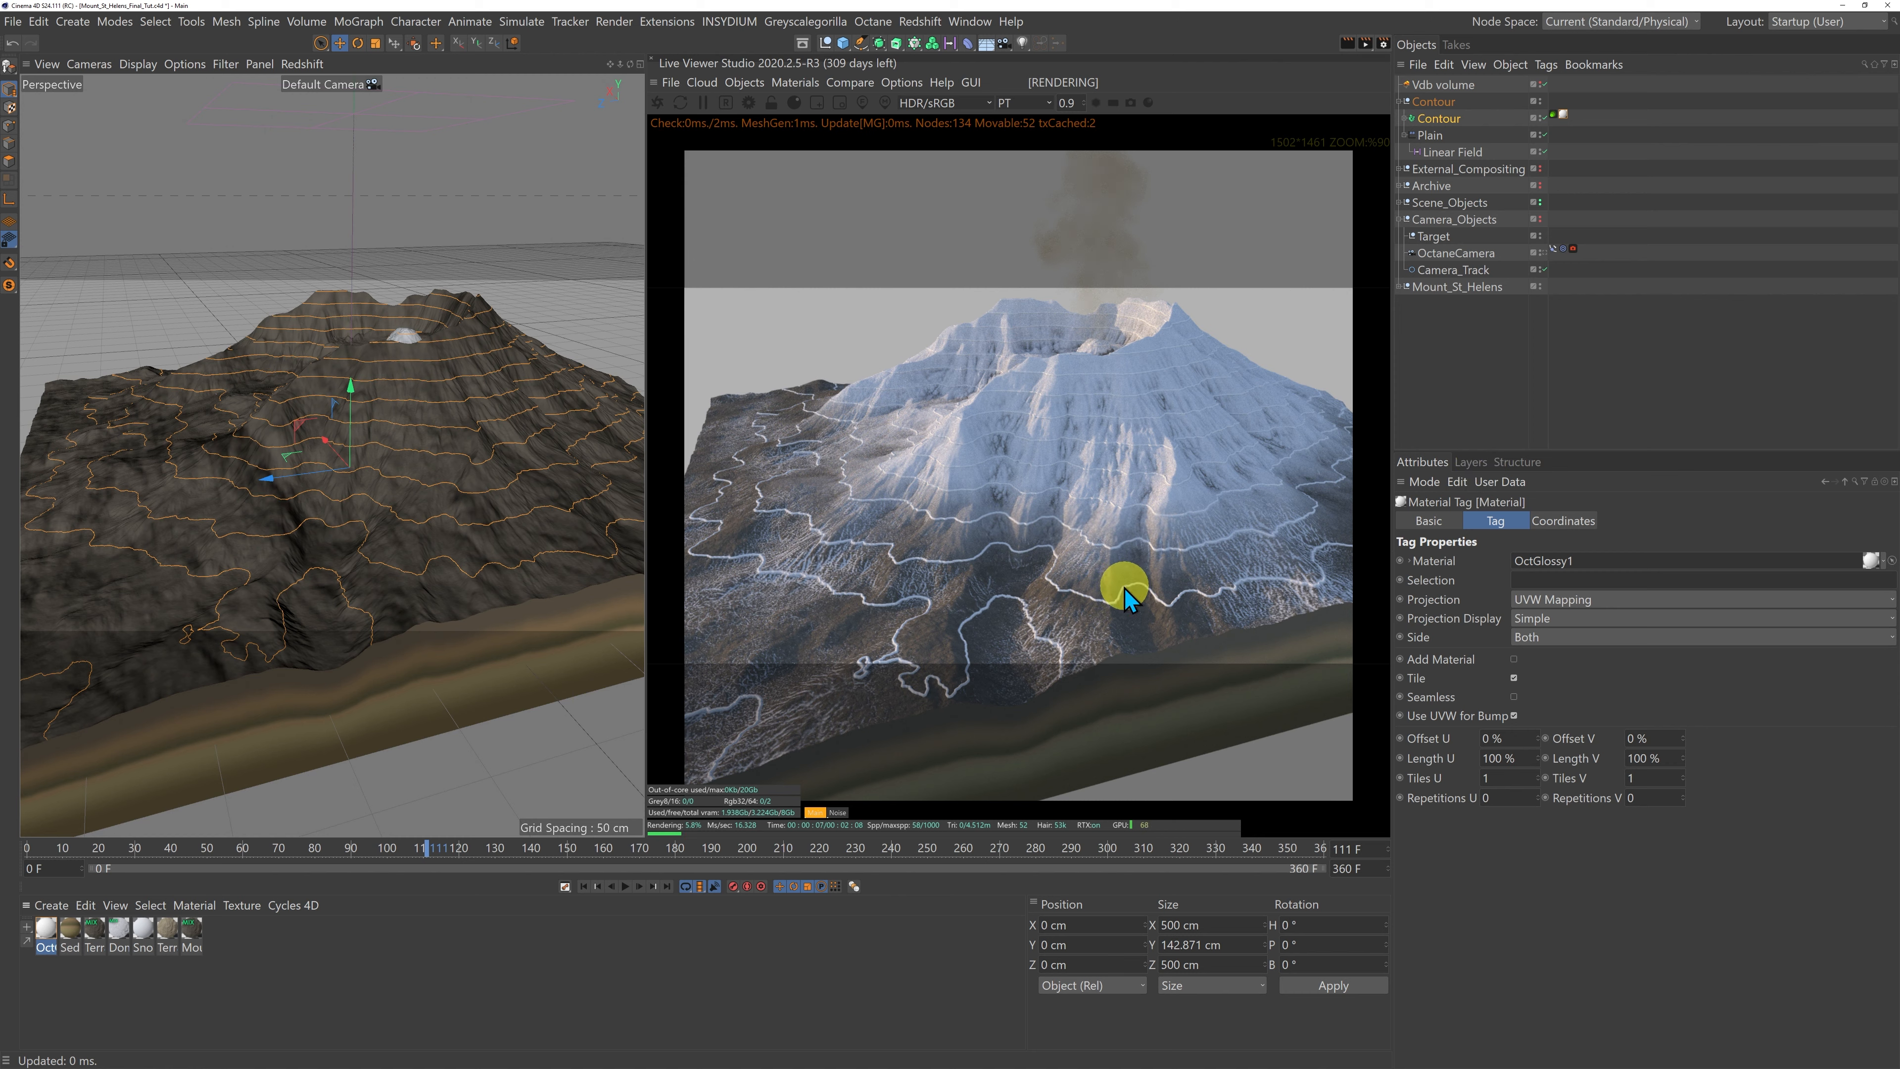
Step: Set the contour's glossy material to a light blue diffuse color with hue 192° and saturation 55%
double_click(45, 930)
drag(303, 537, 457, 159)
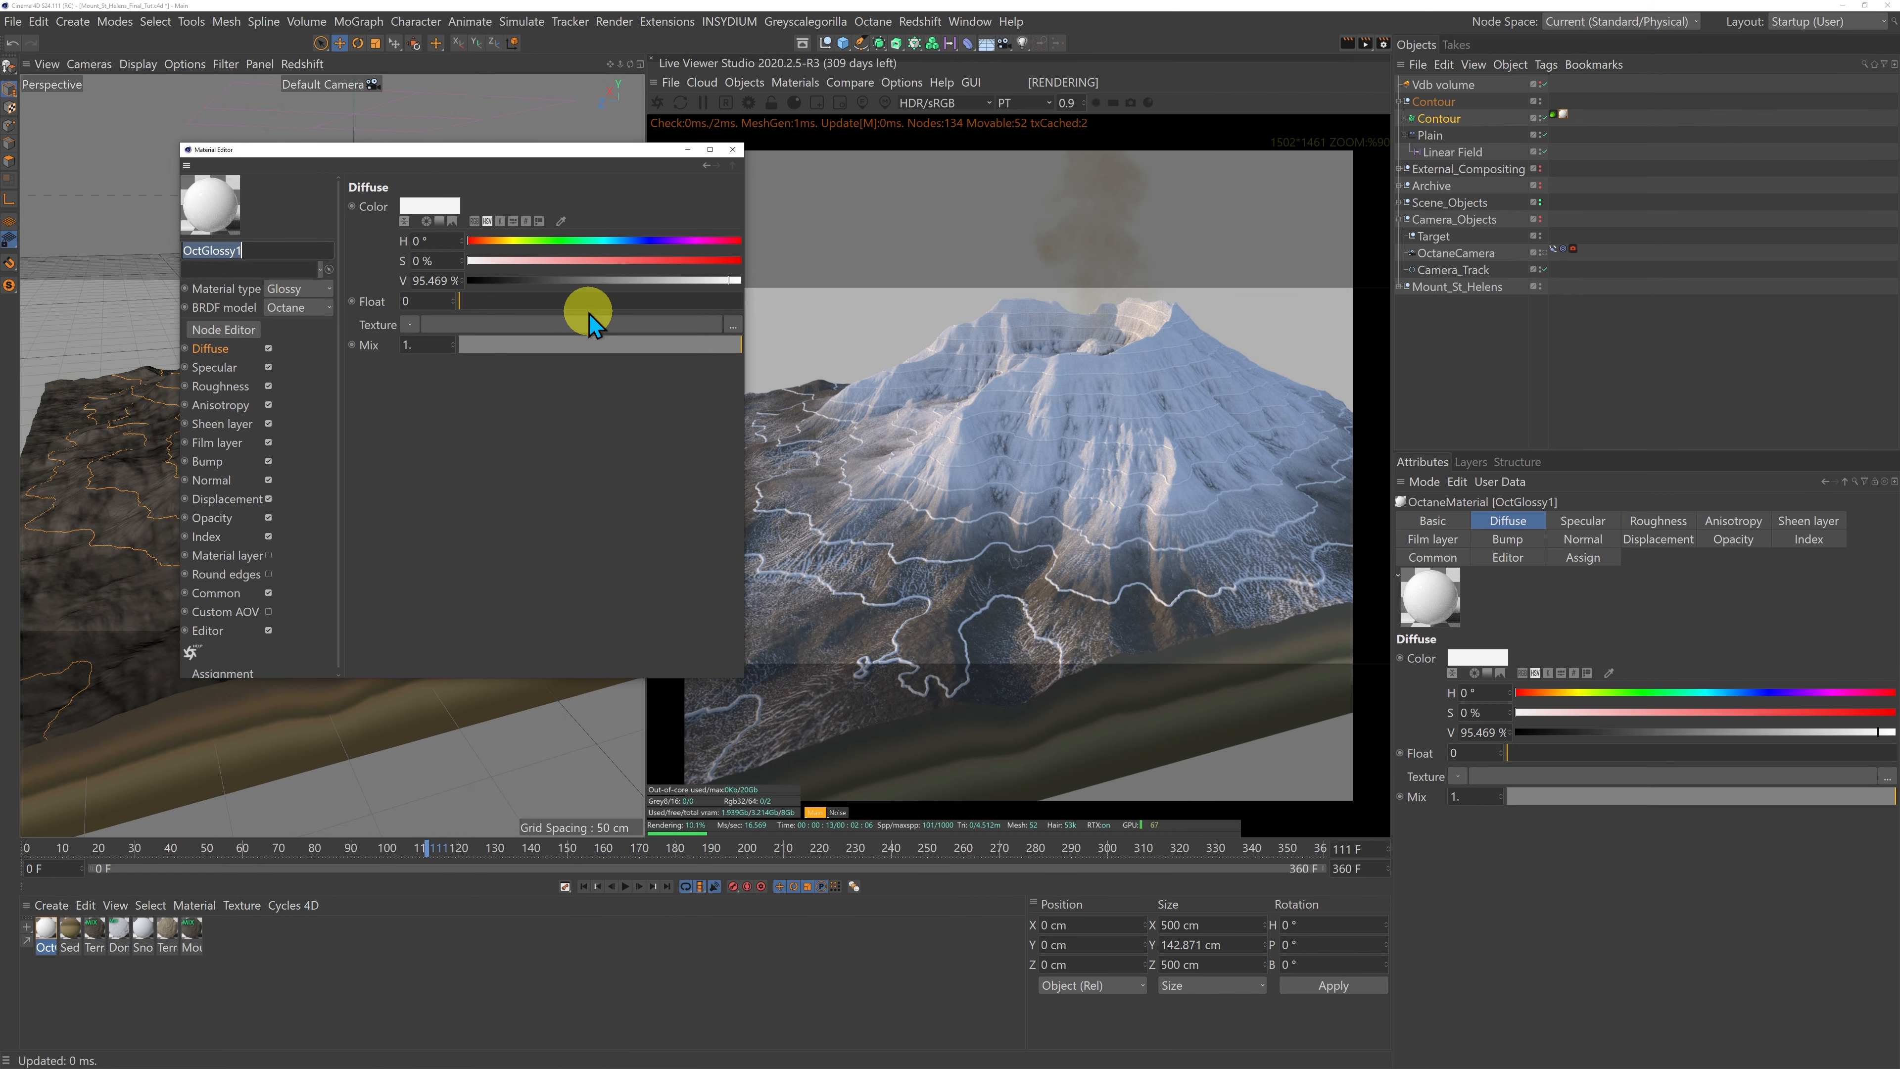
click(614, 241)
drag(611, 261, 622, 262)
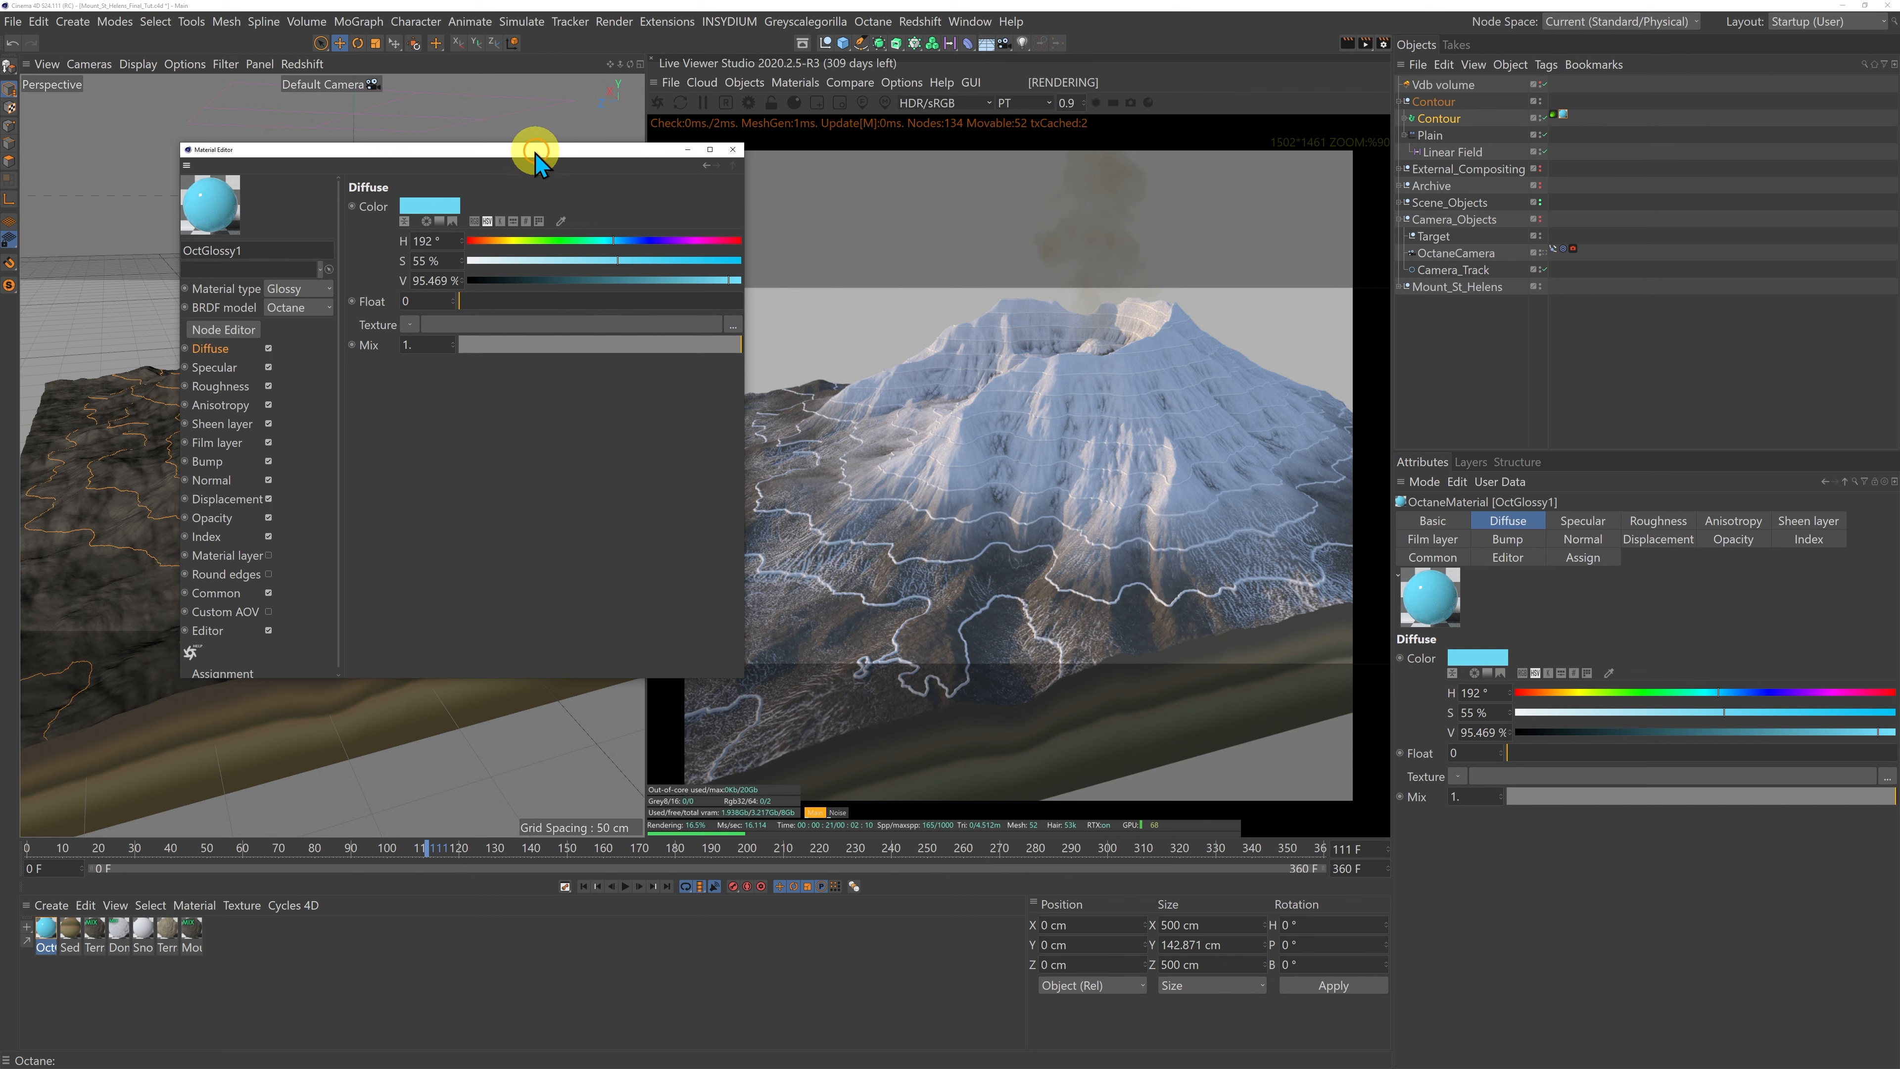
drag(536, 152, 426, 149)
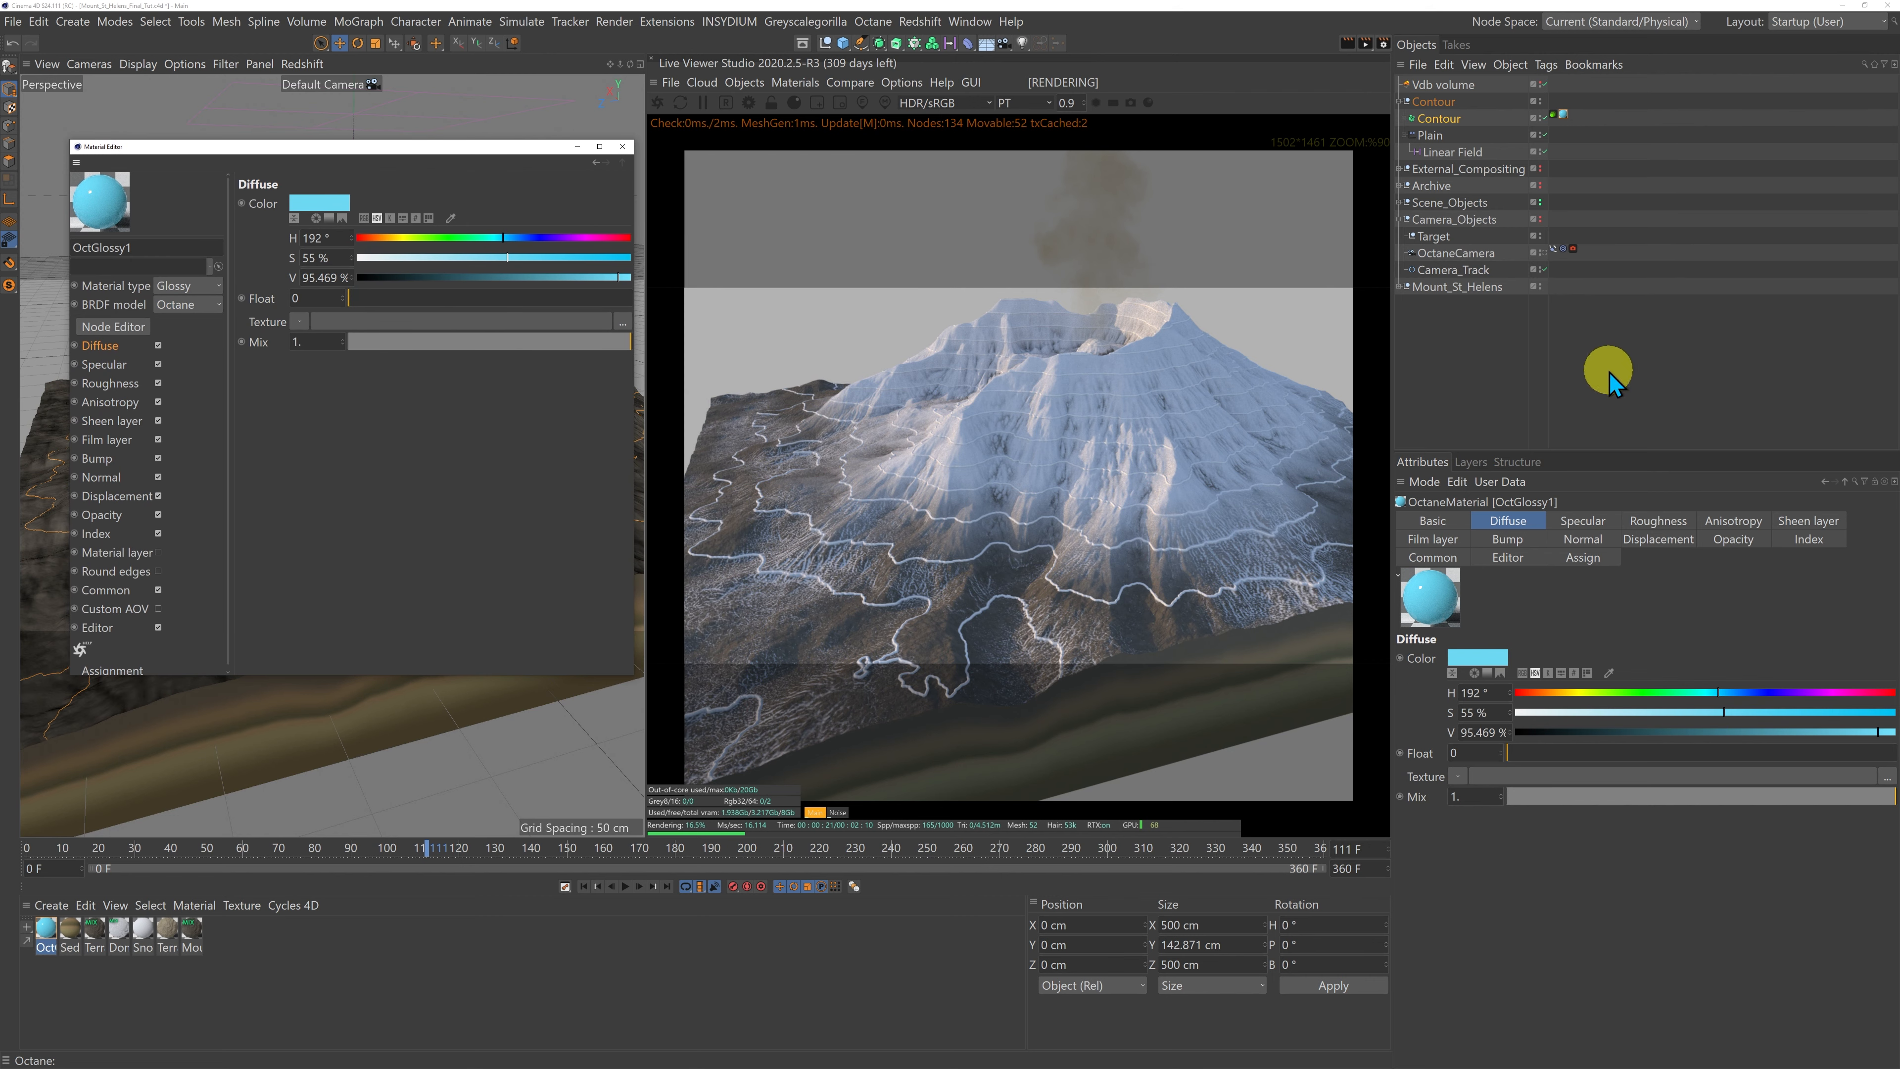
Step: Turn Render As Hair off and on again on the Contour's Octane ObjectTag to update the line color in the render
click(1553, 114)
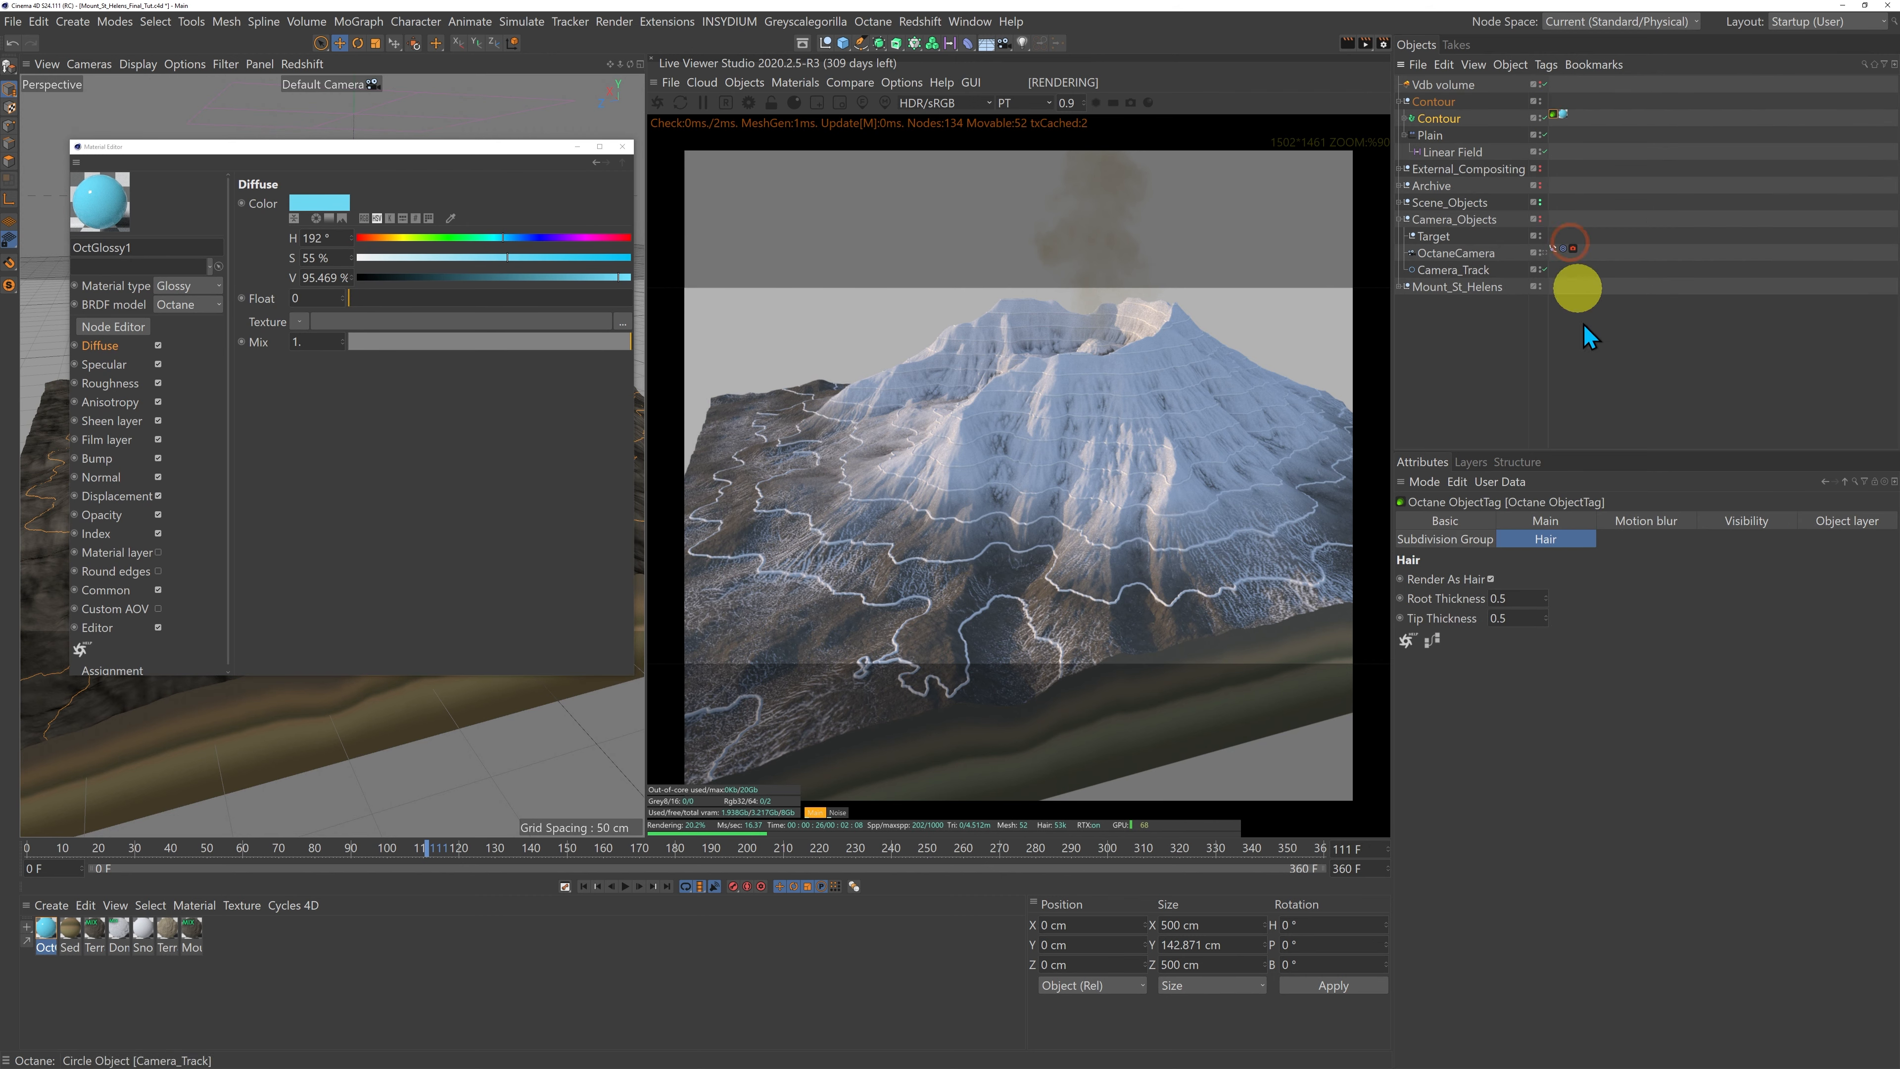
click(1491, 578)
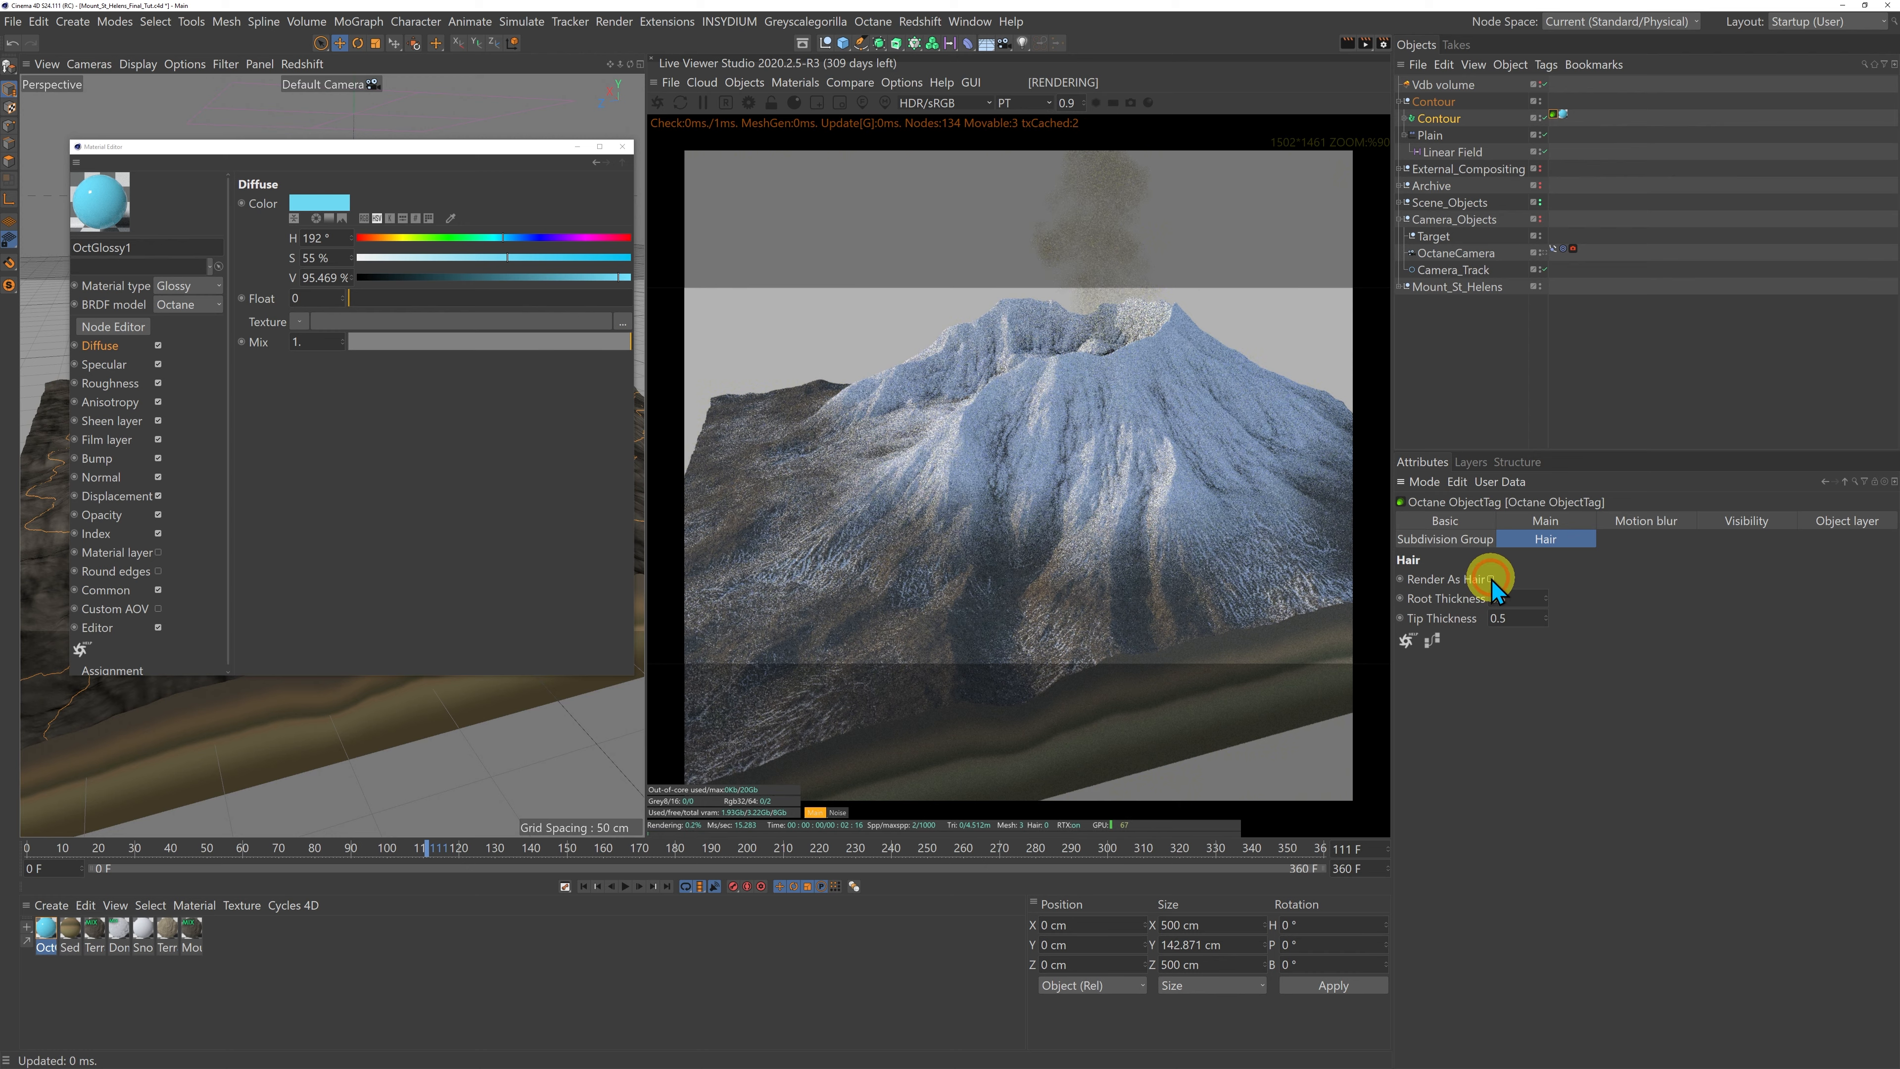
click(1491, 579)
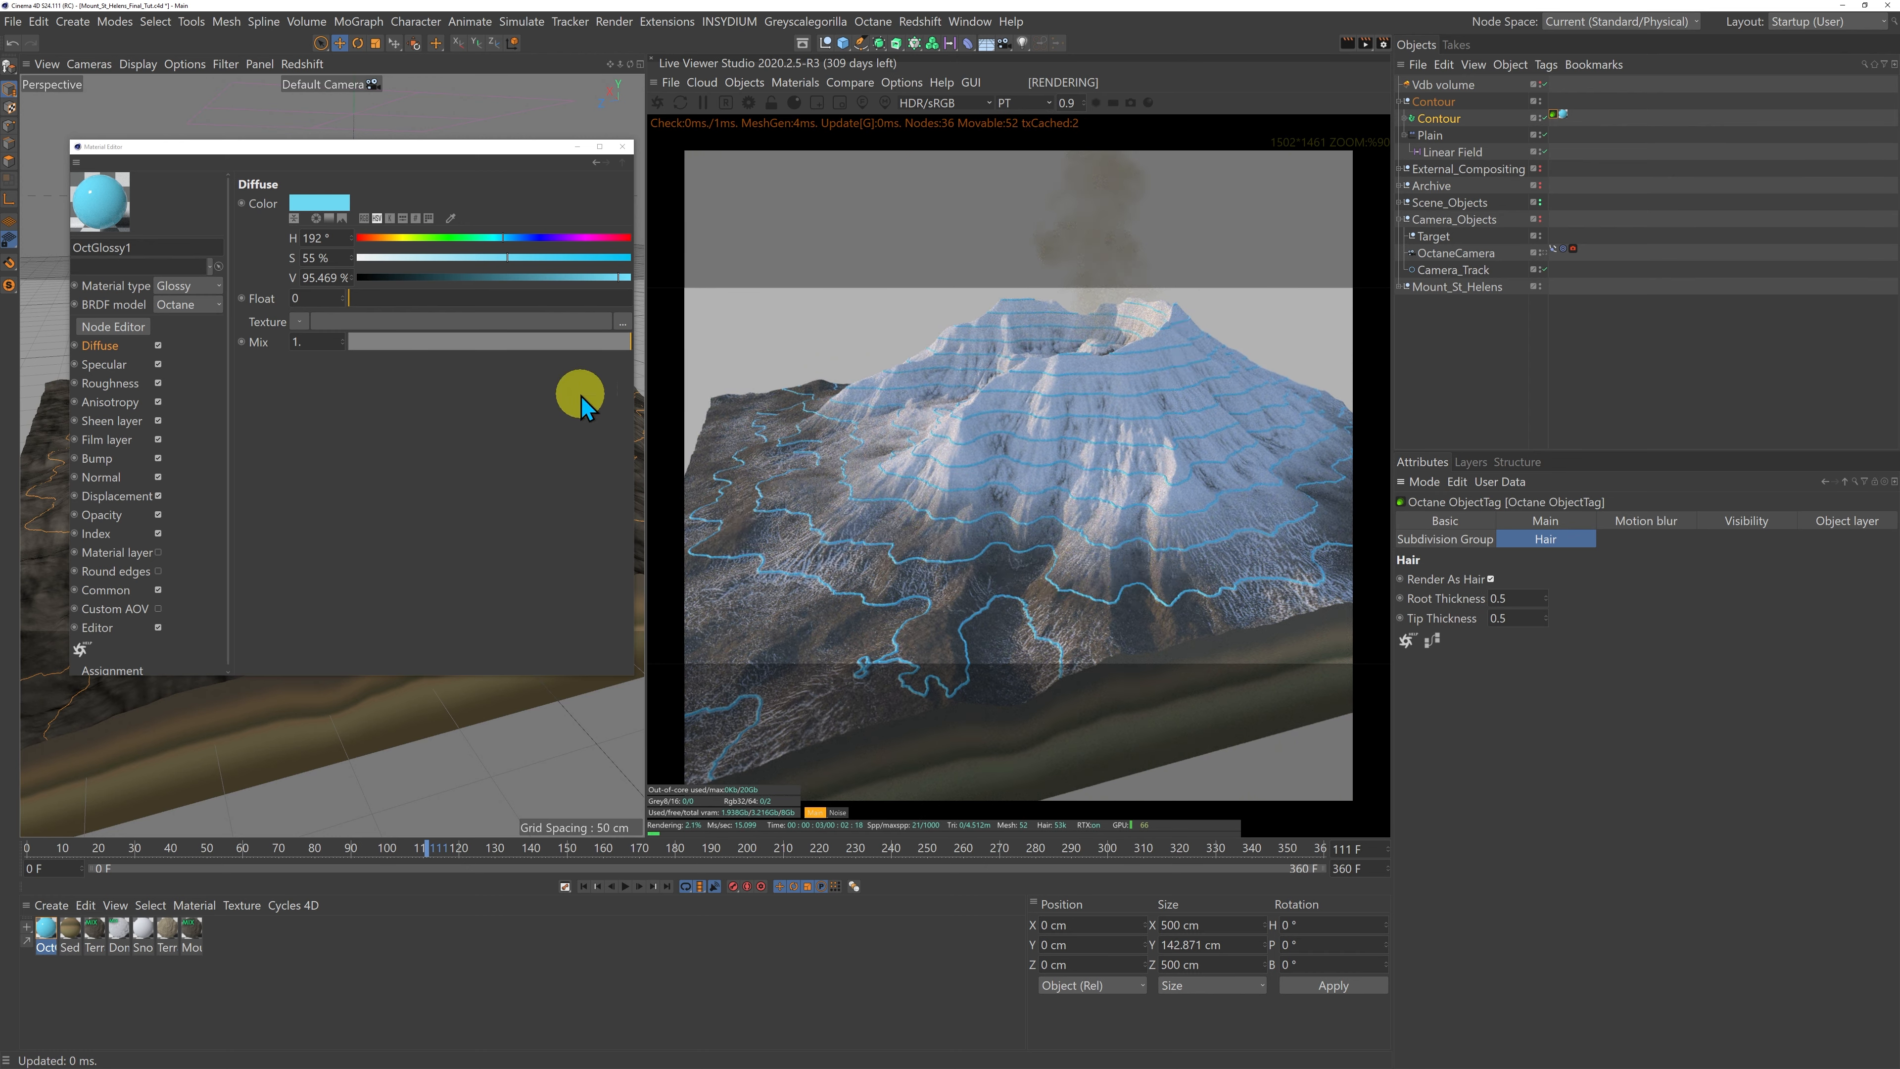
Step: Deepen the contour material's diffuse color to hue 195°, saturation 82% and value 92%
drag(428, 150, 441, 198)
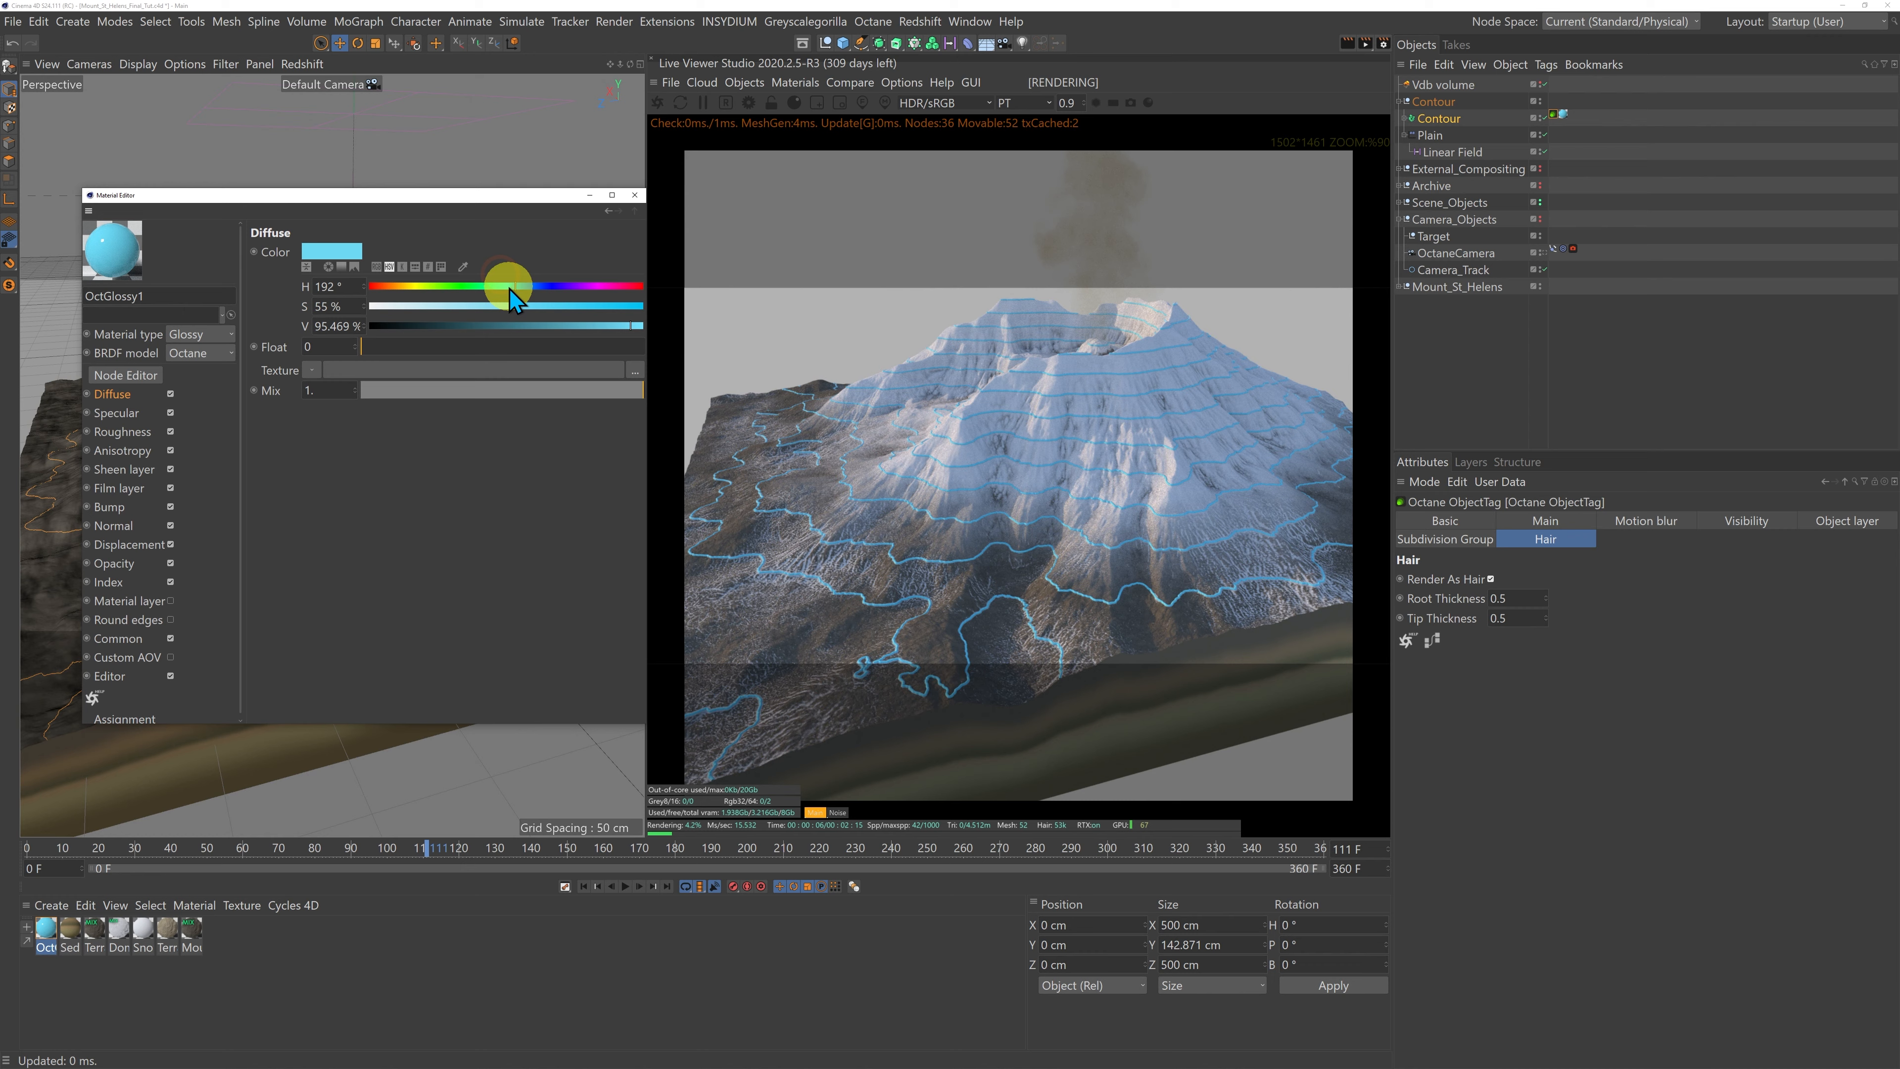
drag(511, 298, 529, 298)
drag(635, 326, 620, 326)
drag(459, 195, 564, 874)
click(577, 302)
Step: Look through the OctaneCamera and move the timeline to frame 128 to check the blue contour lines
click(1543, 253)
drag(430, 849, 490, 860)
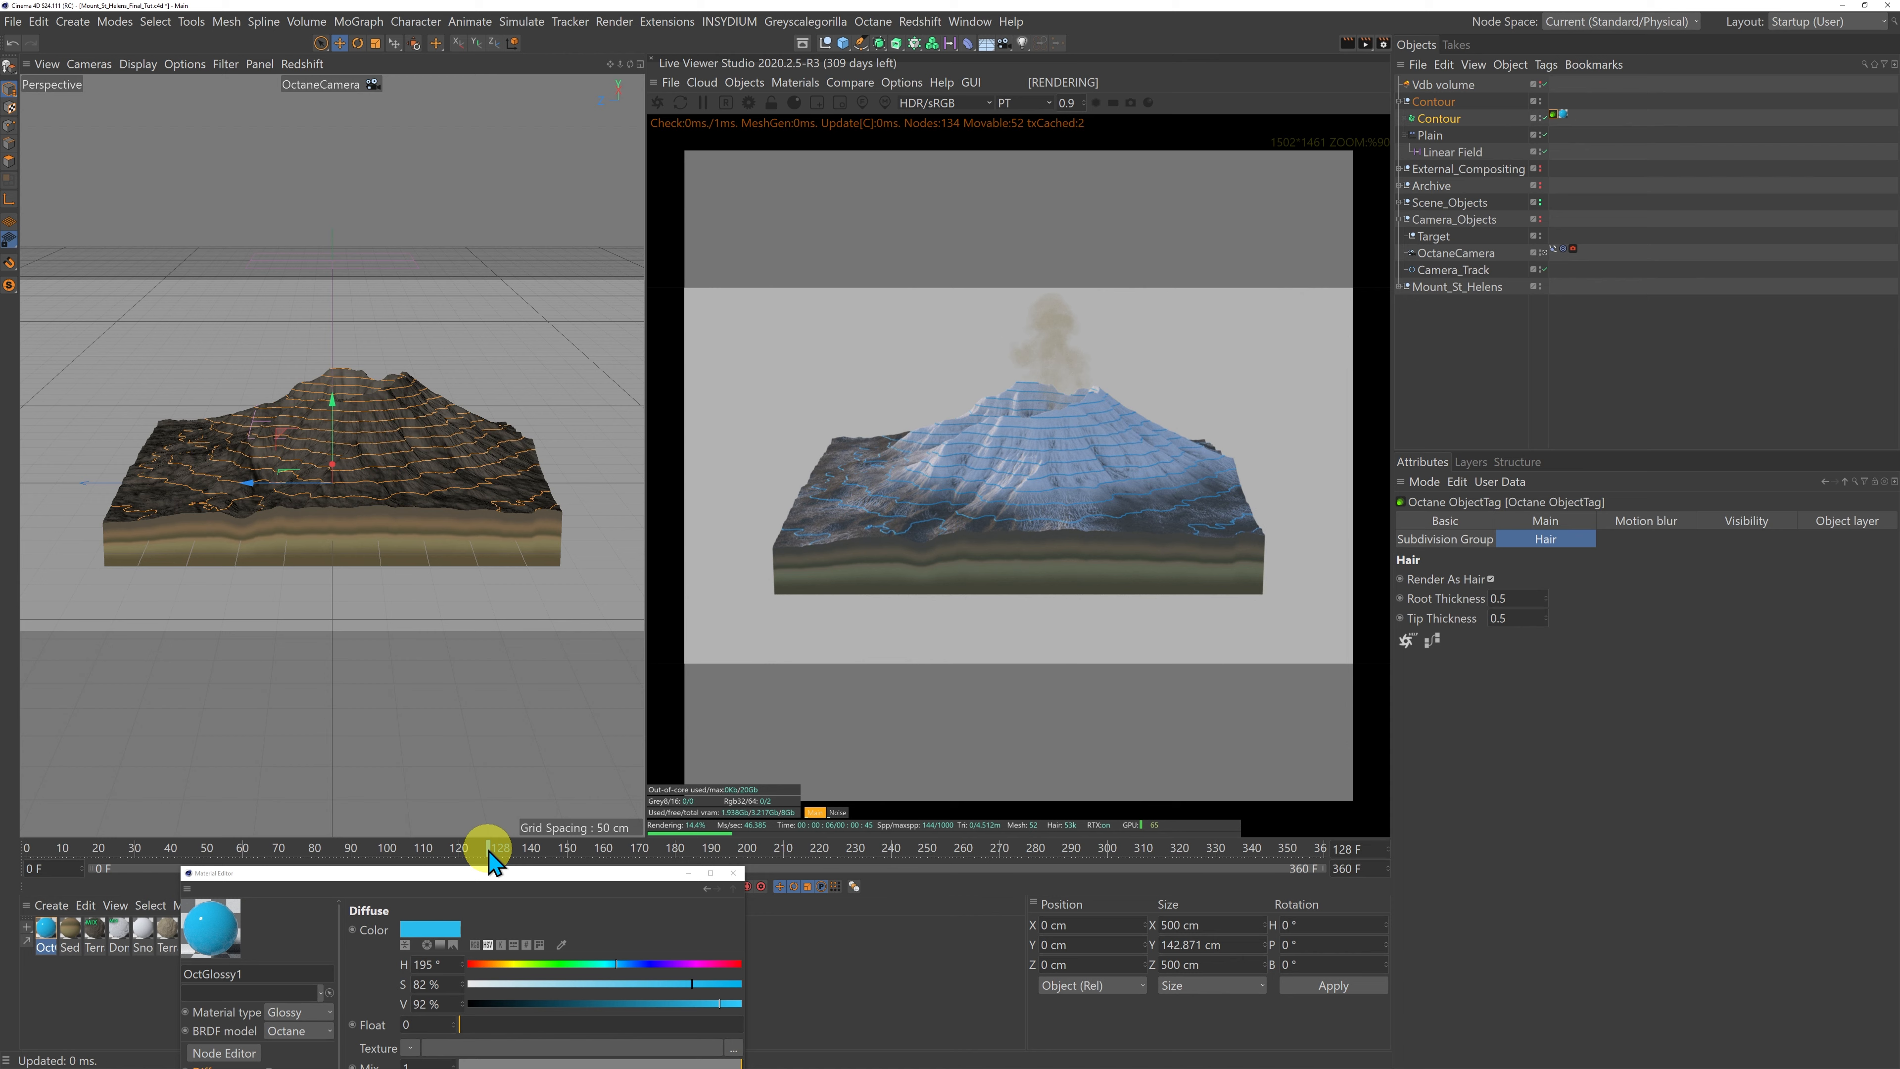
drag(490, 860, 490, 861)
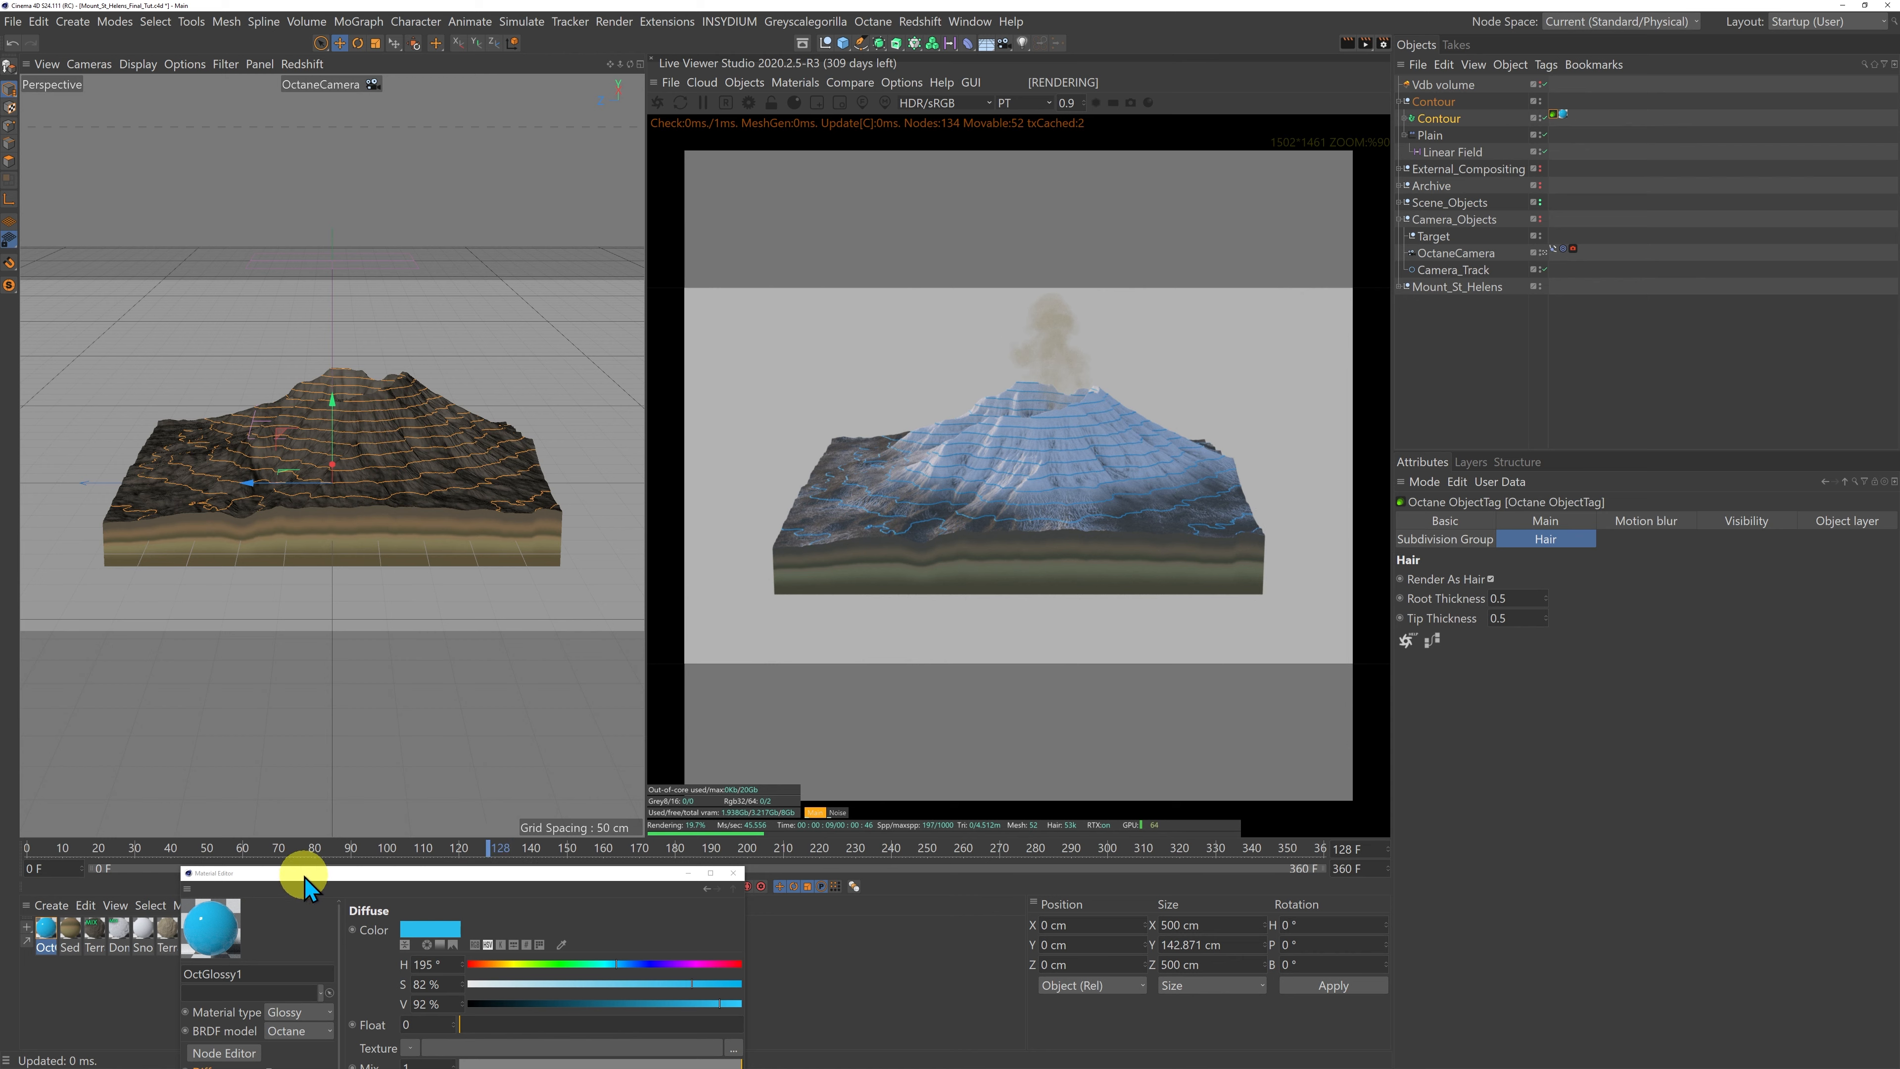
drag(304, 876, 333, 407)
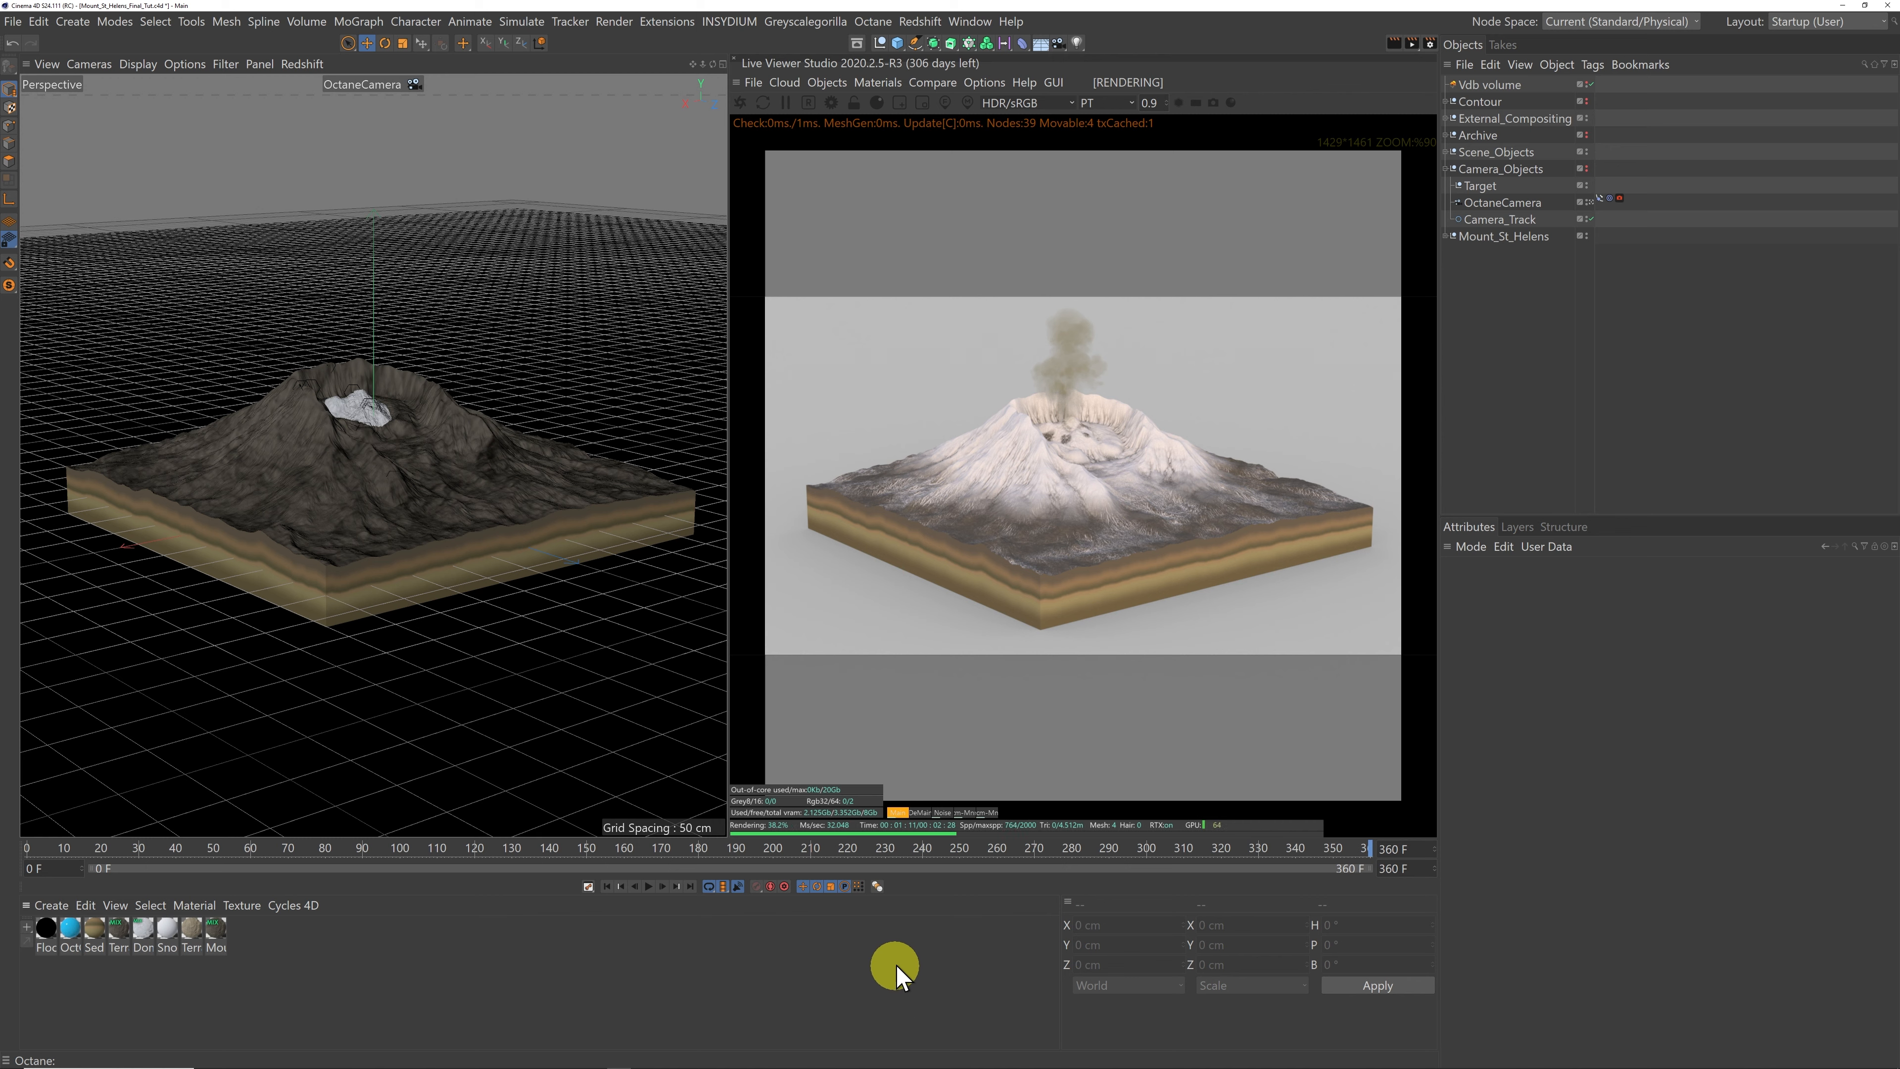
Step: Add an External Compositing tag to all nulls from Crater_Glacier.1 to Sugar_Bowl in the External_Compositing group, then collapse the group
click(1446, 118)
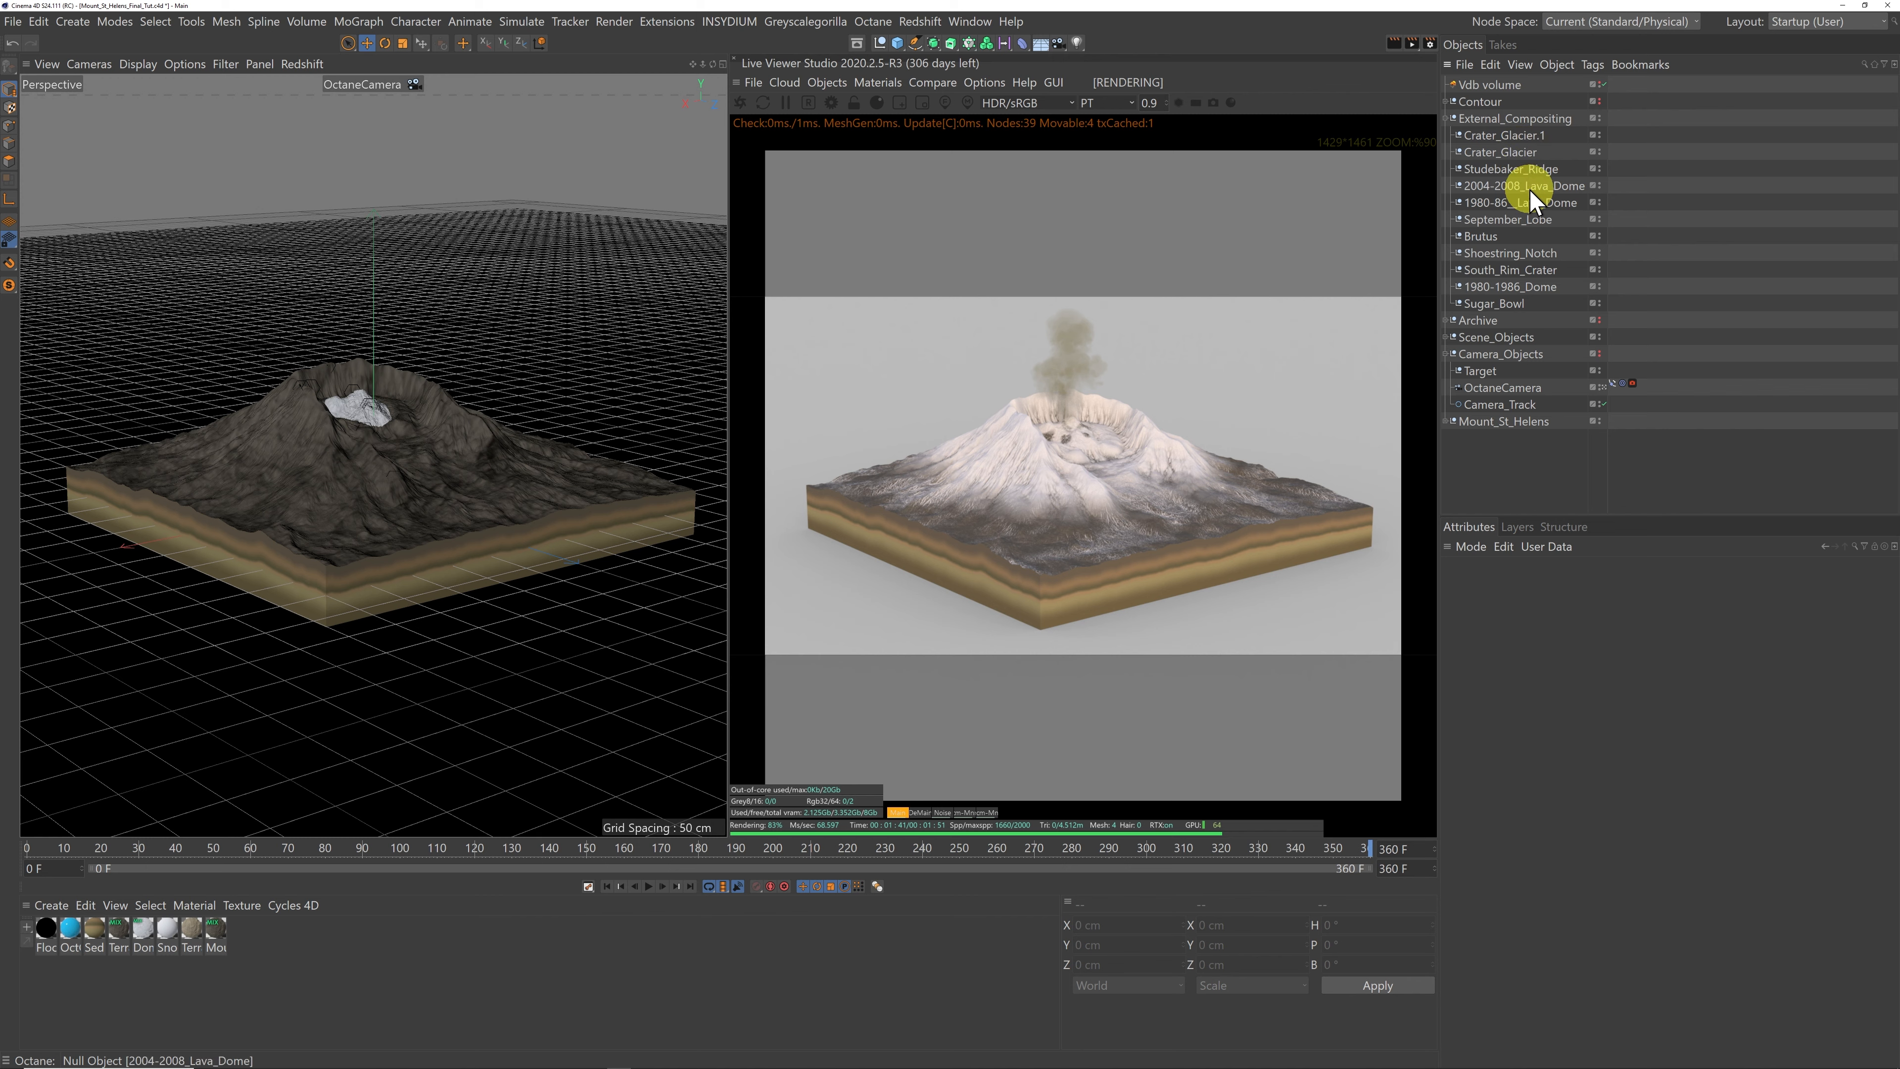
click(1484, 187)
click(1504, 169)
click(1504, 204)
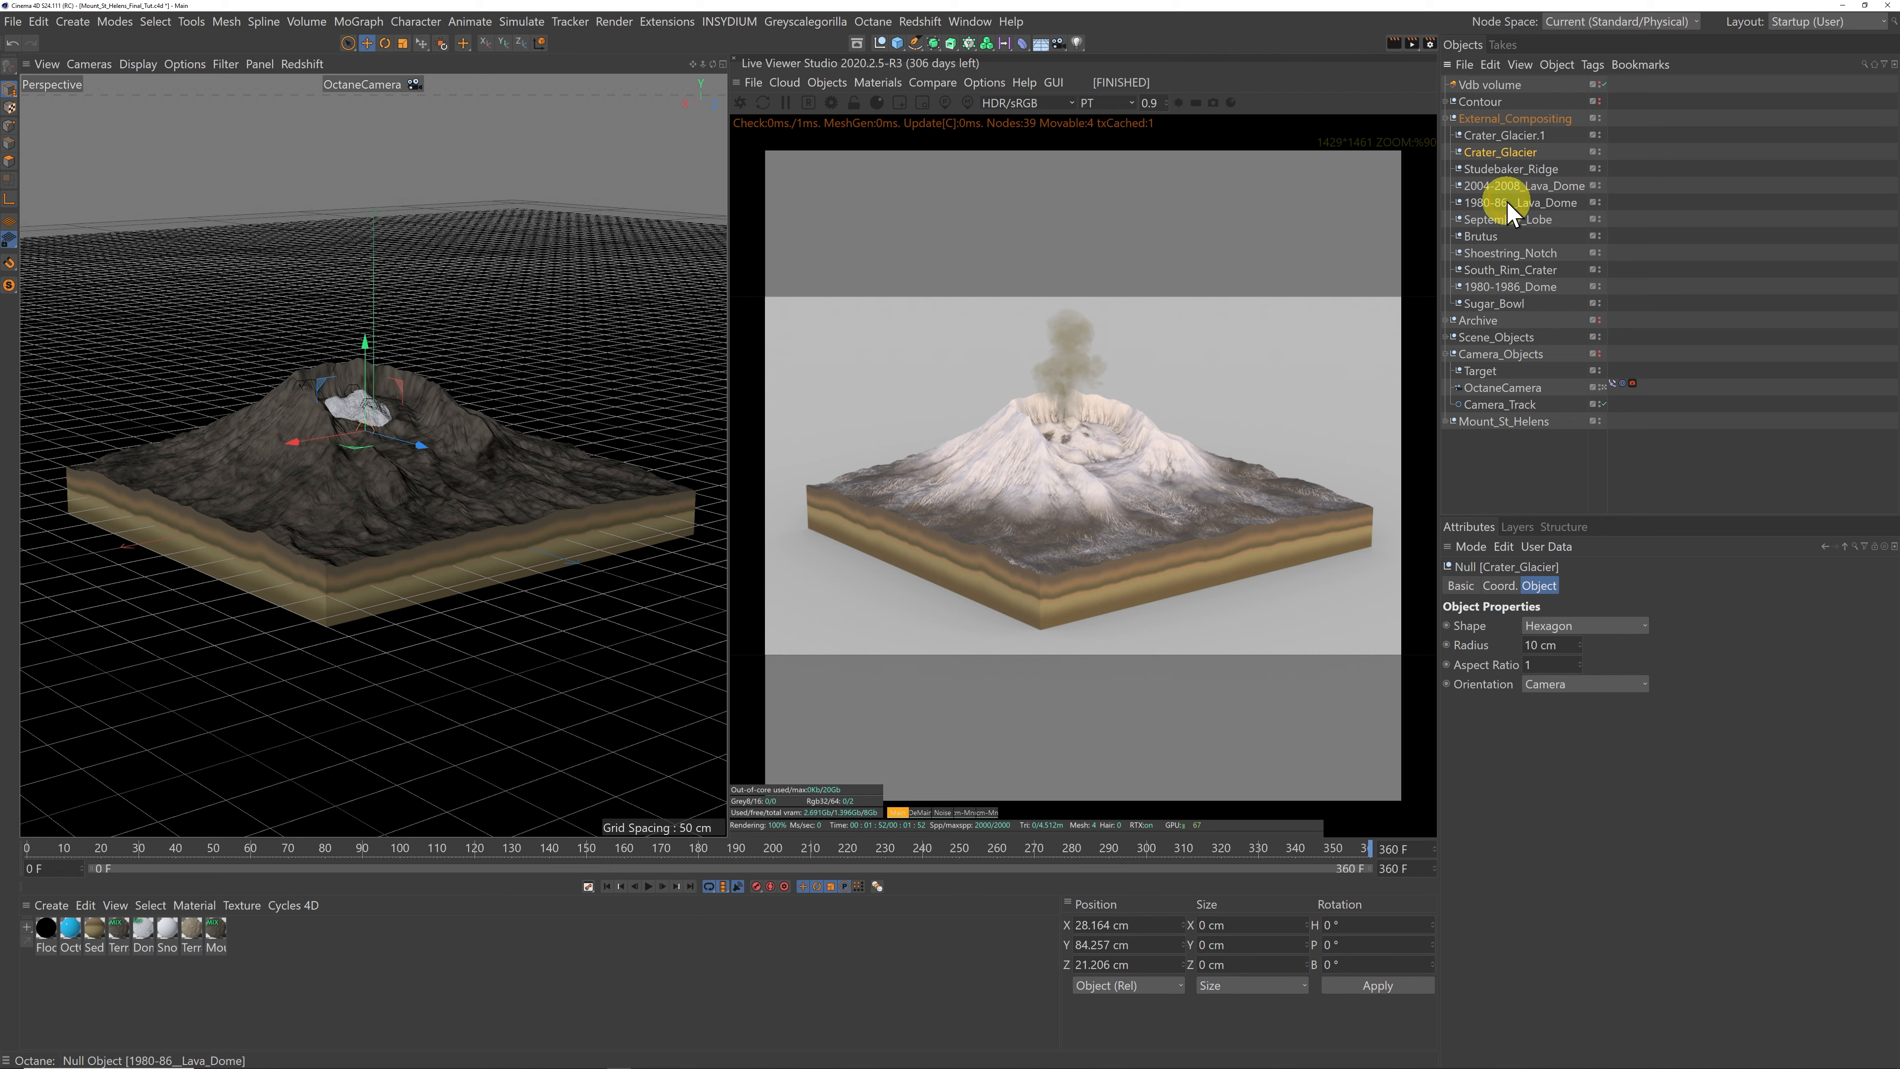
click(1500, 136)
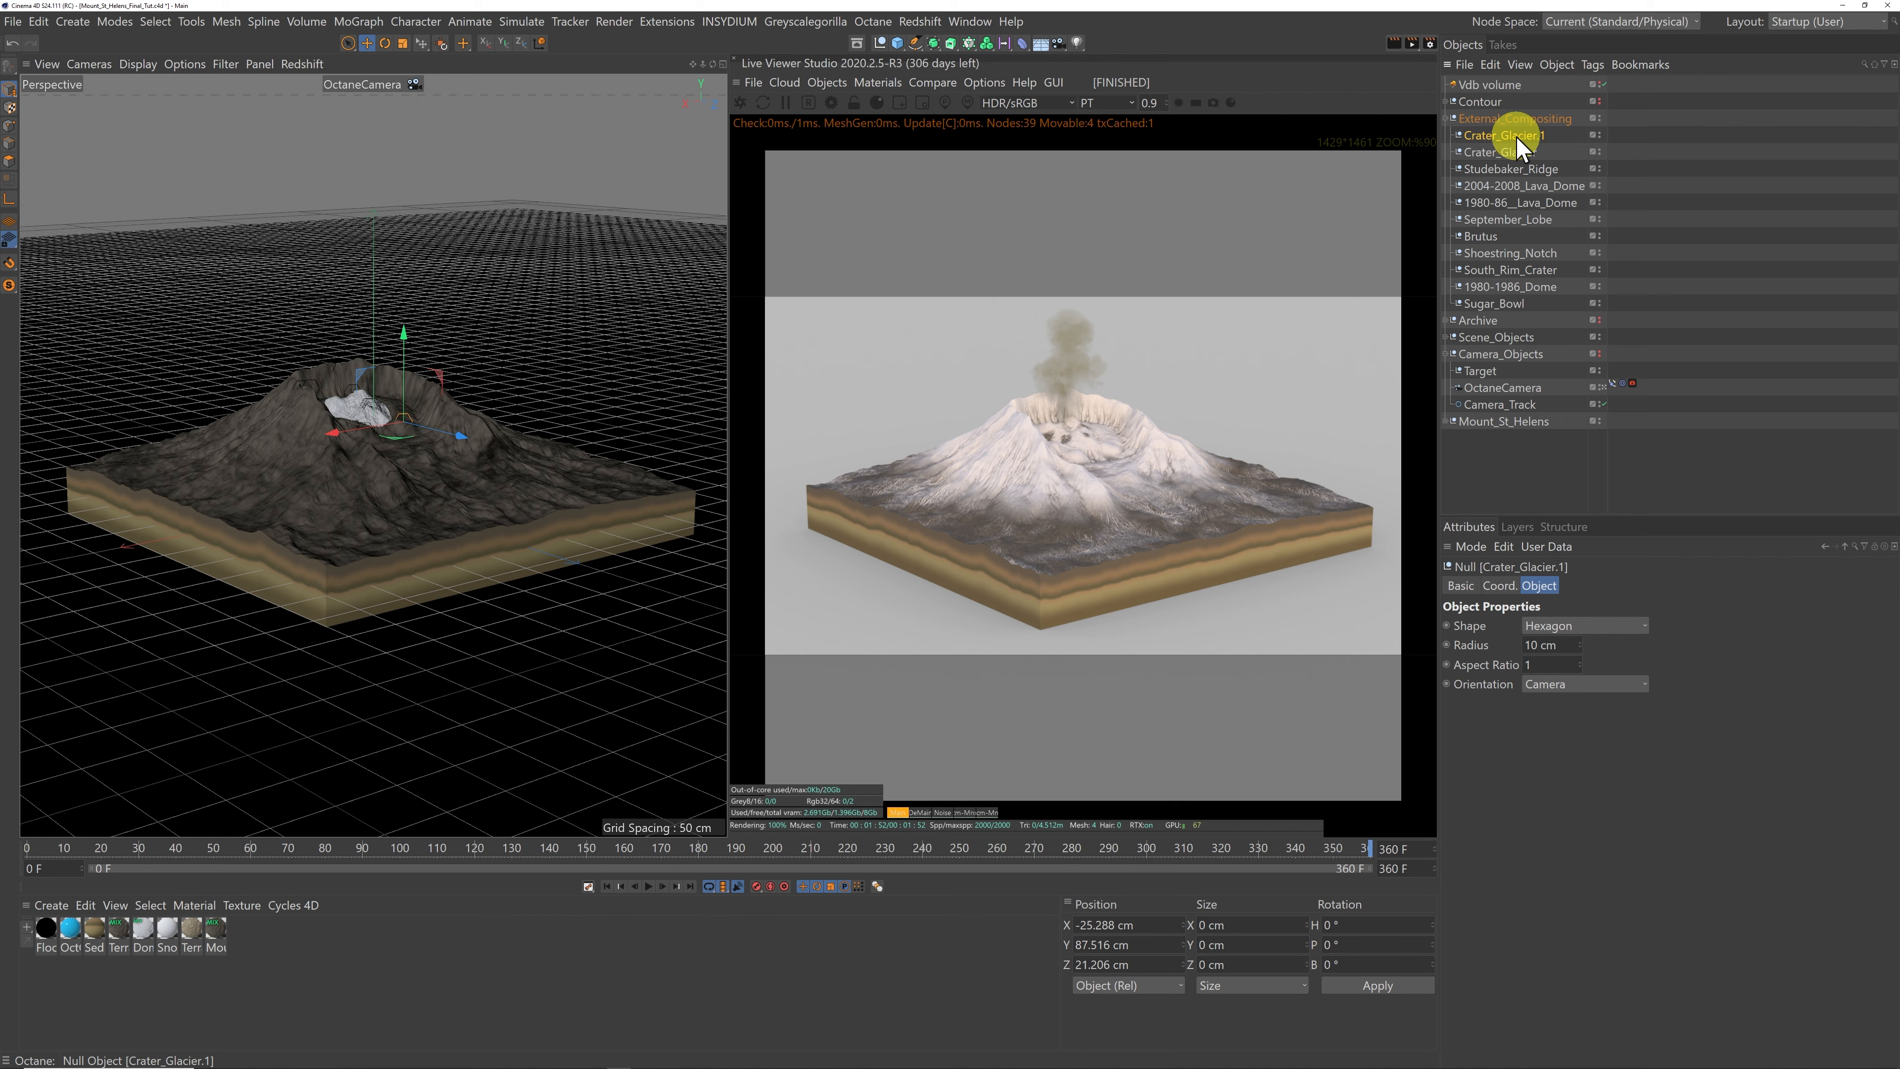
shift+click(1517, 305)
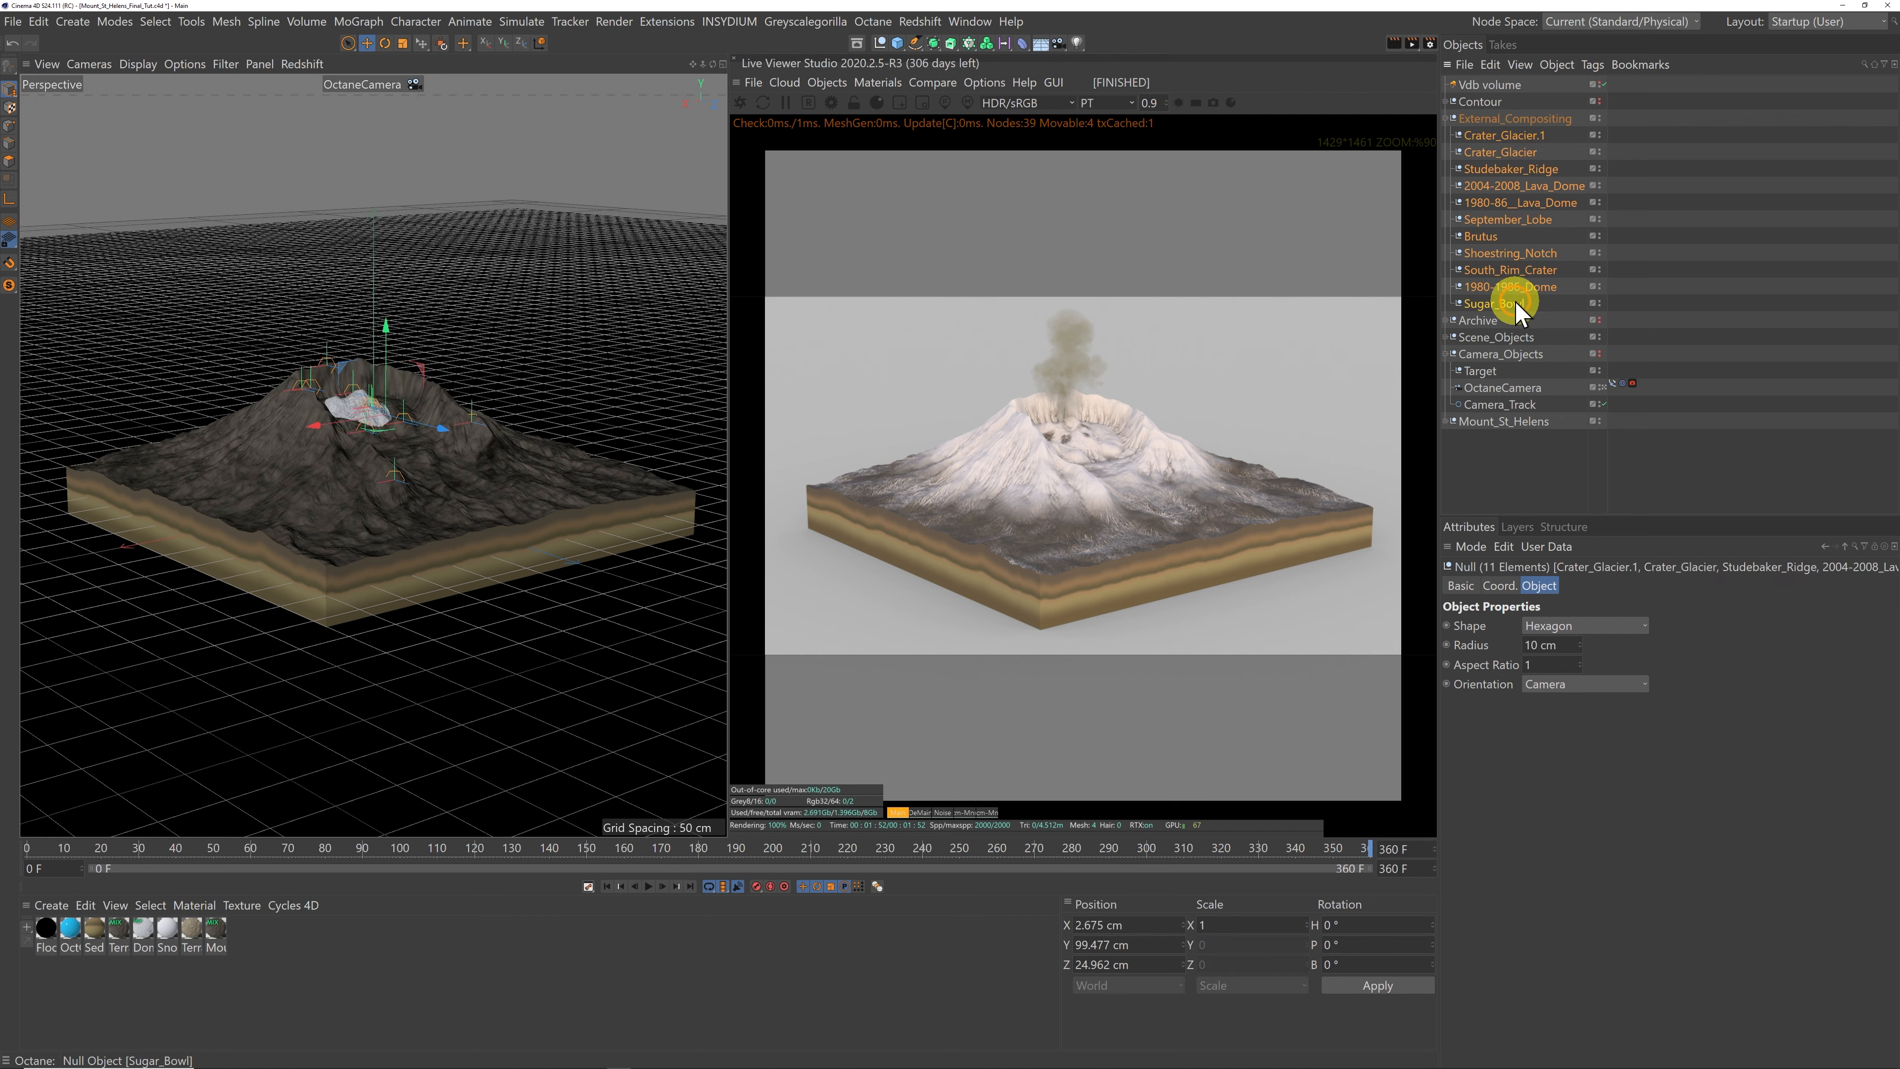
right_click(1523, 207)
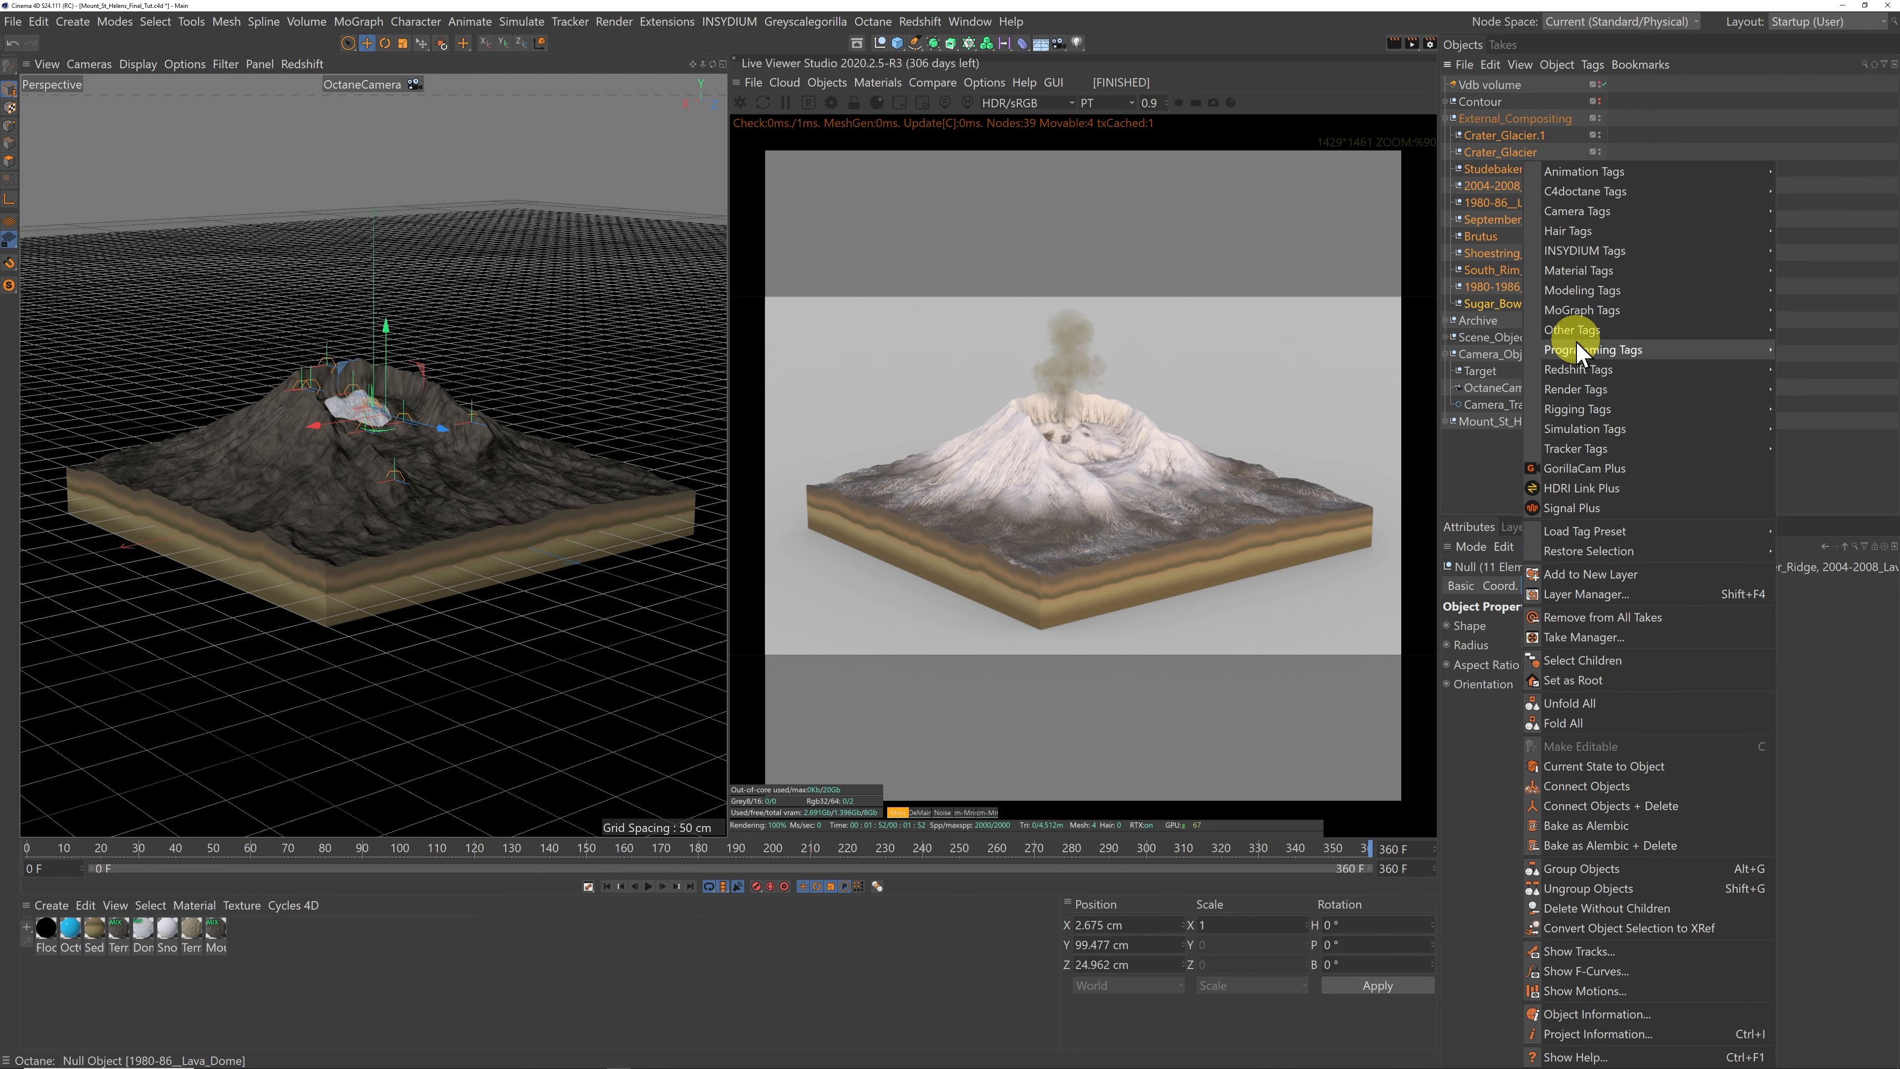
mouse_move(1578, 391)
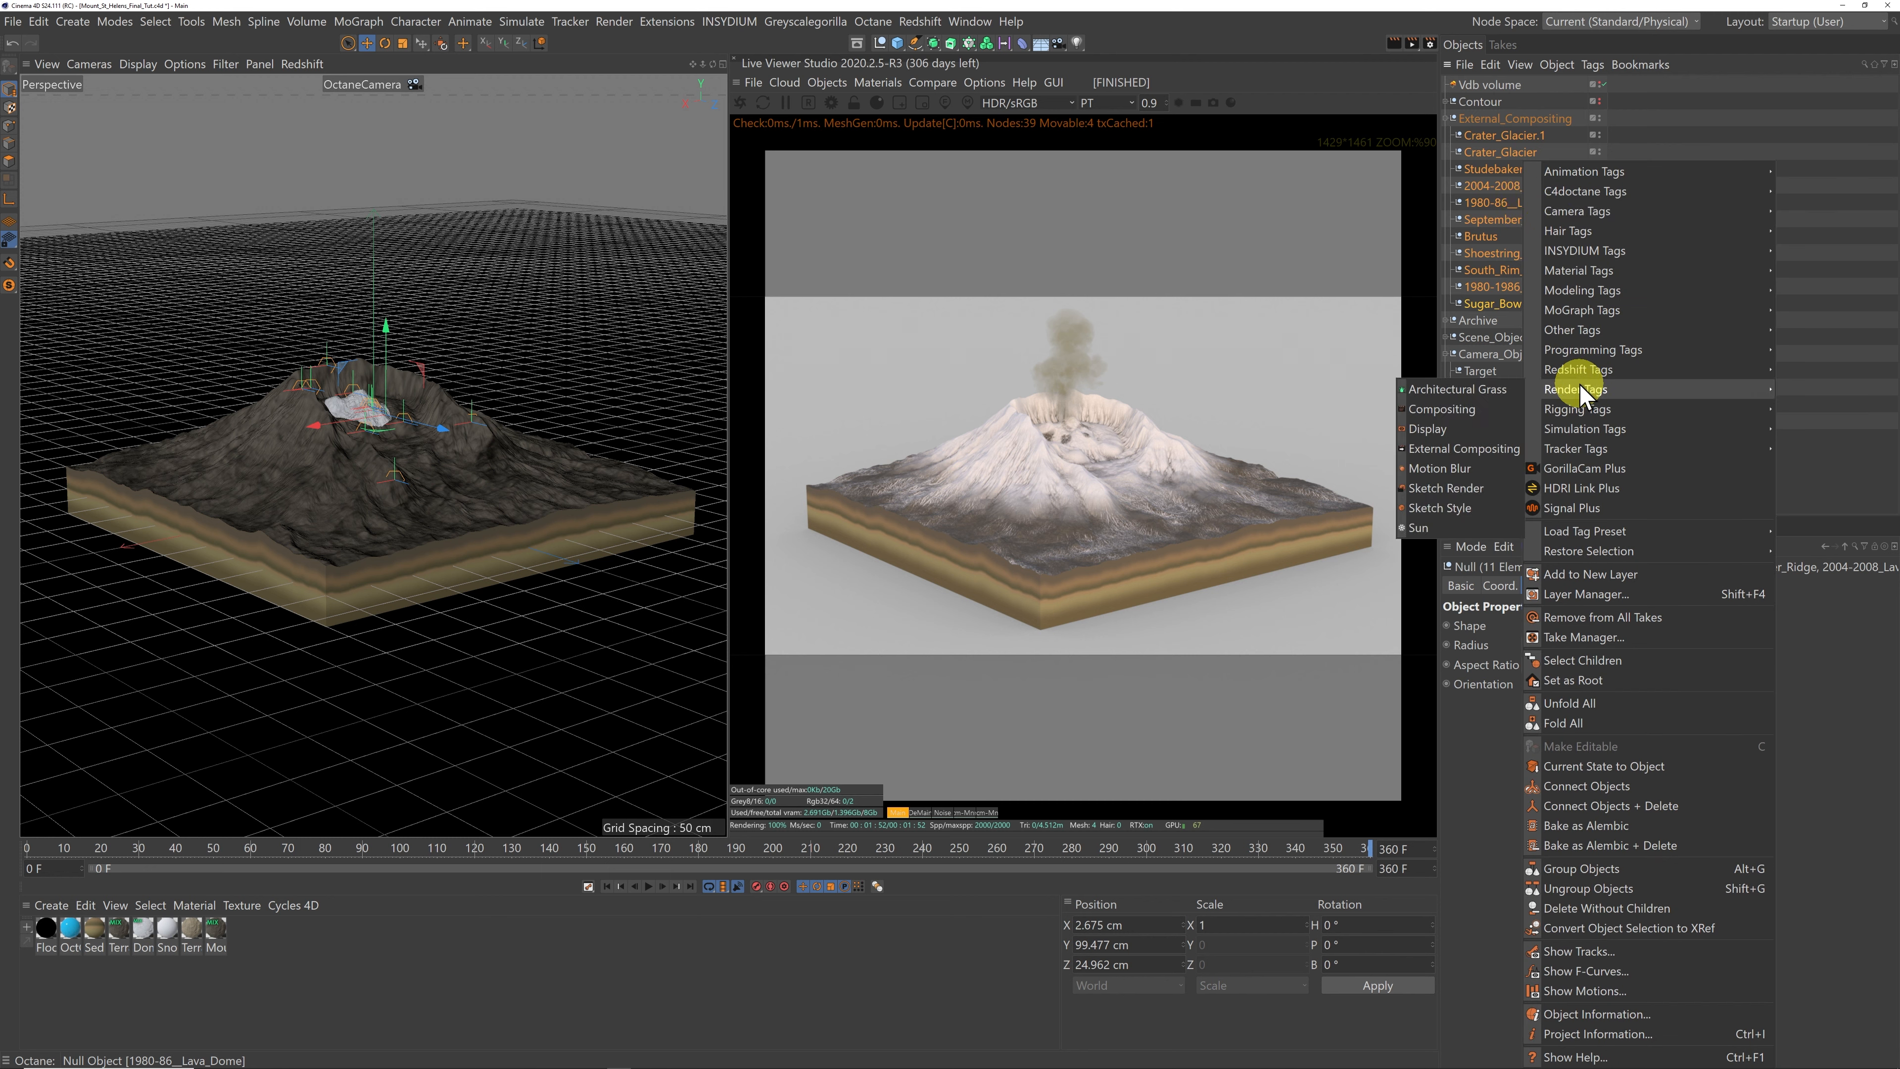
click(1447, 451)
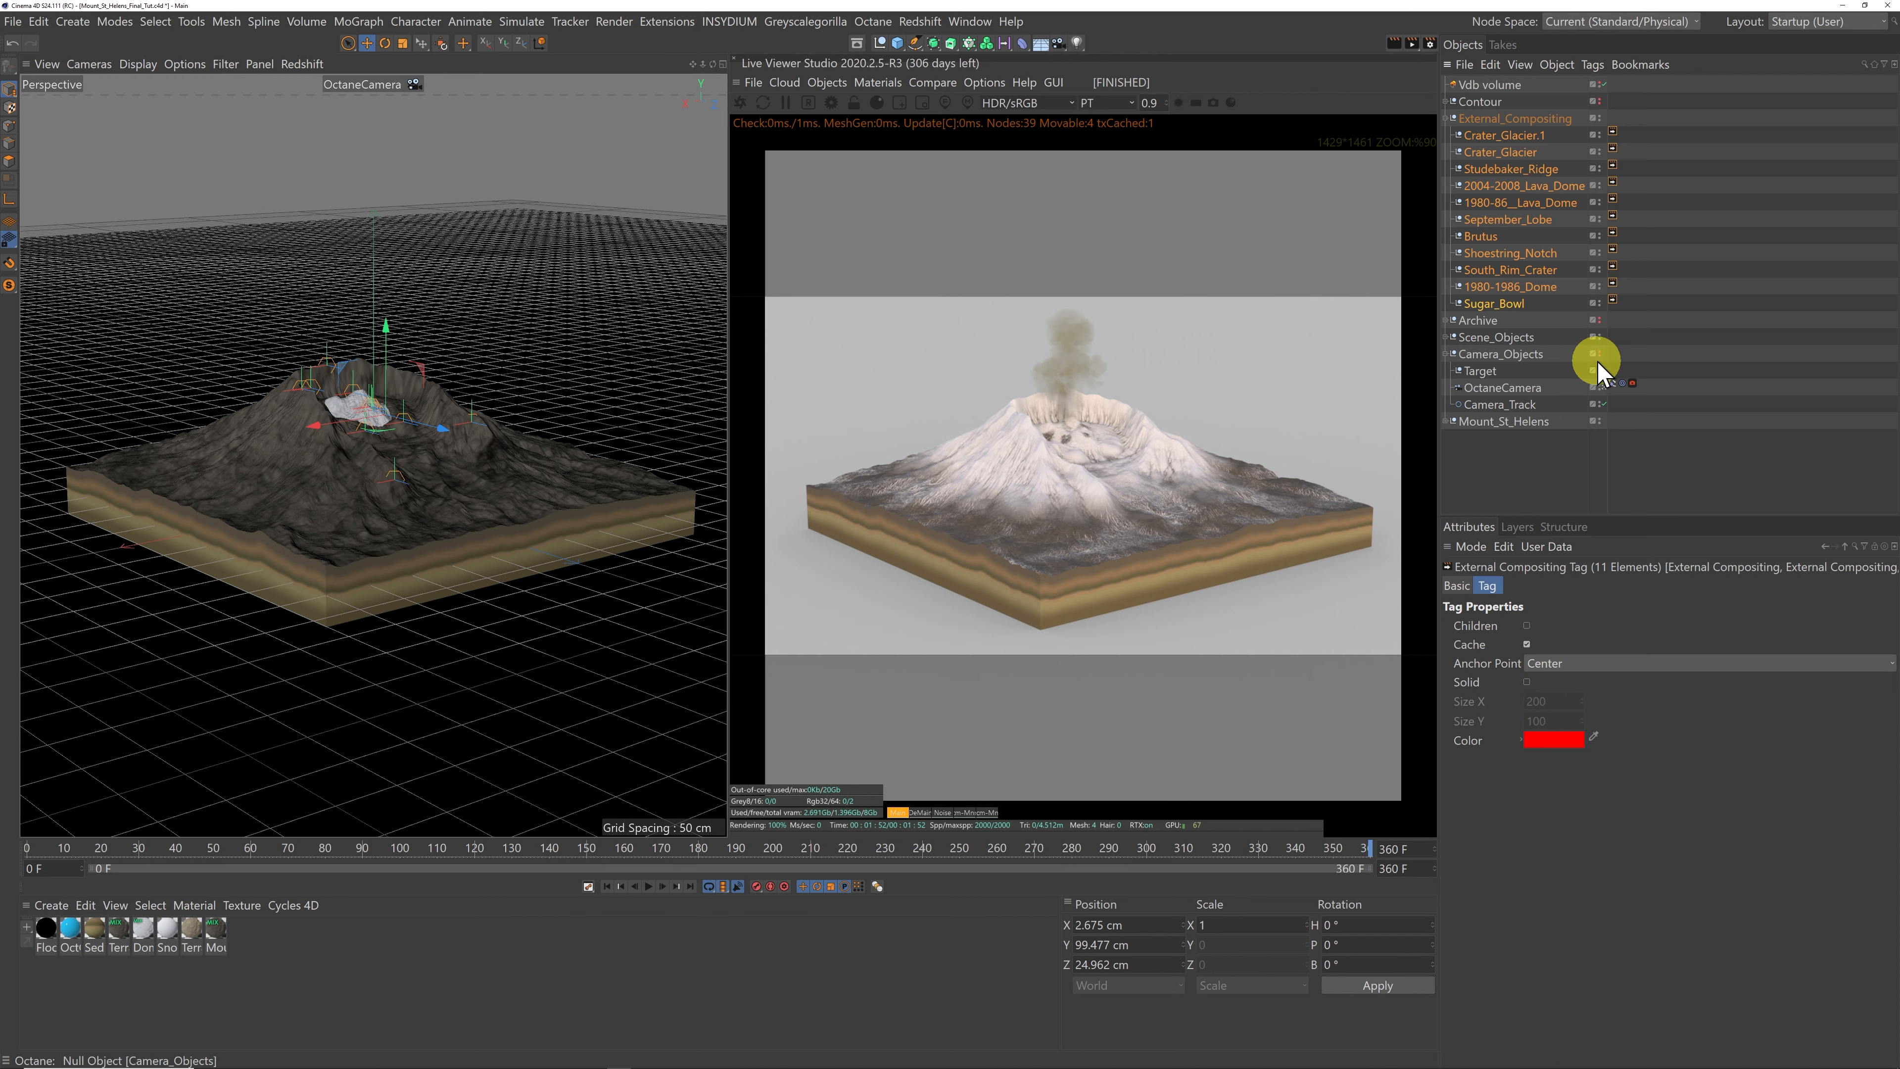
click(1533, 467)
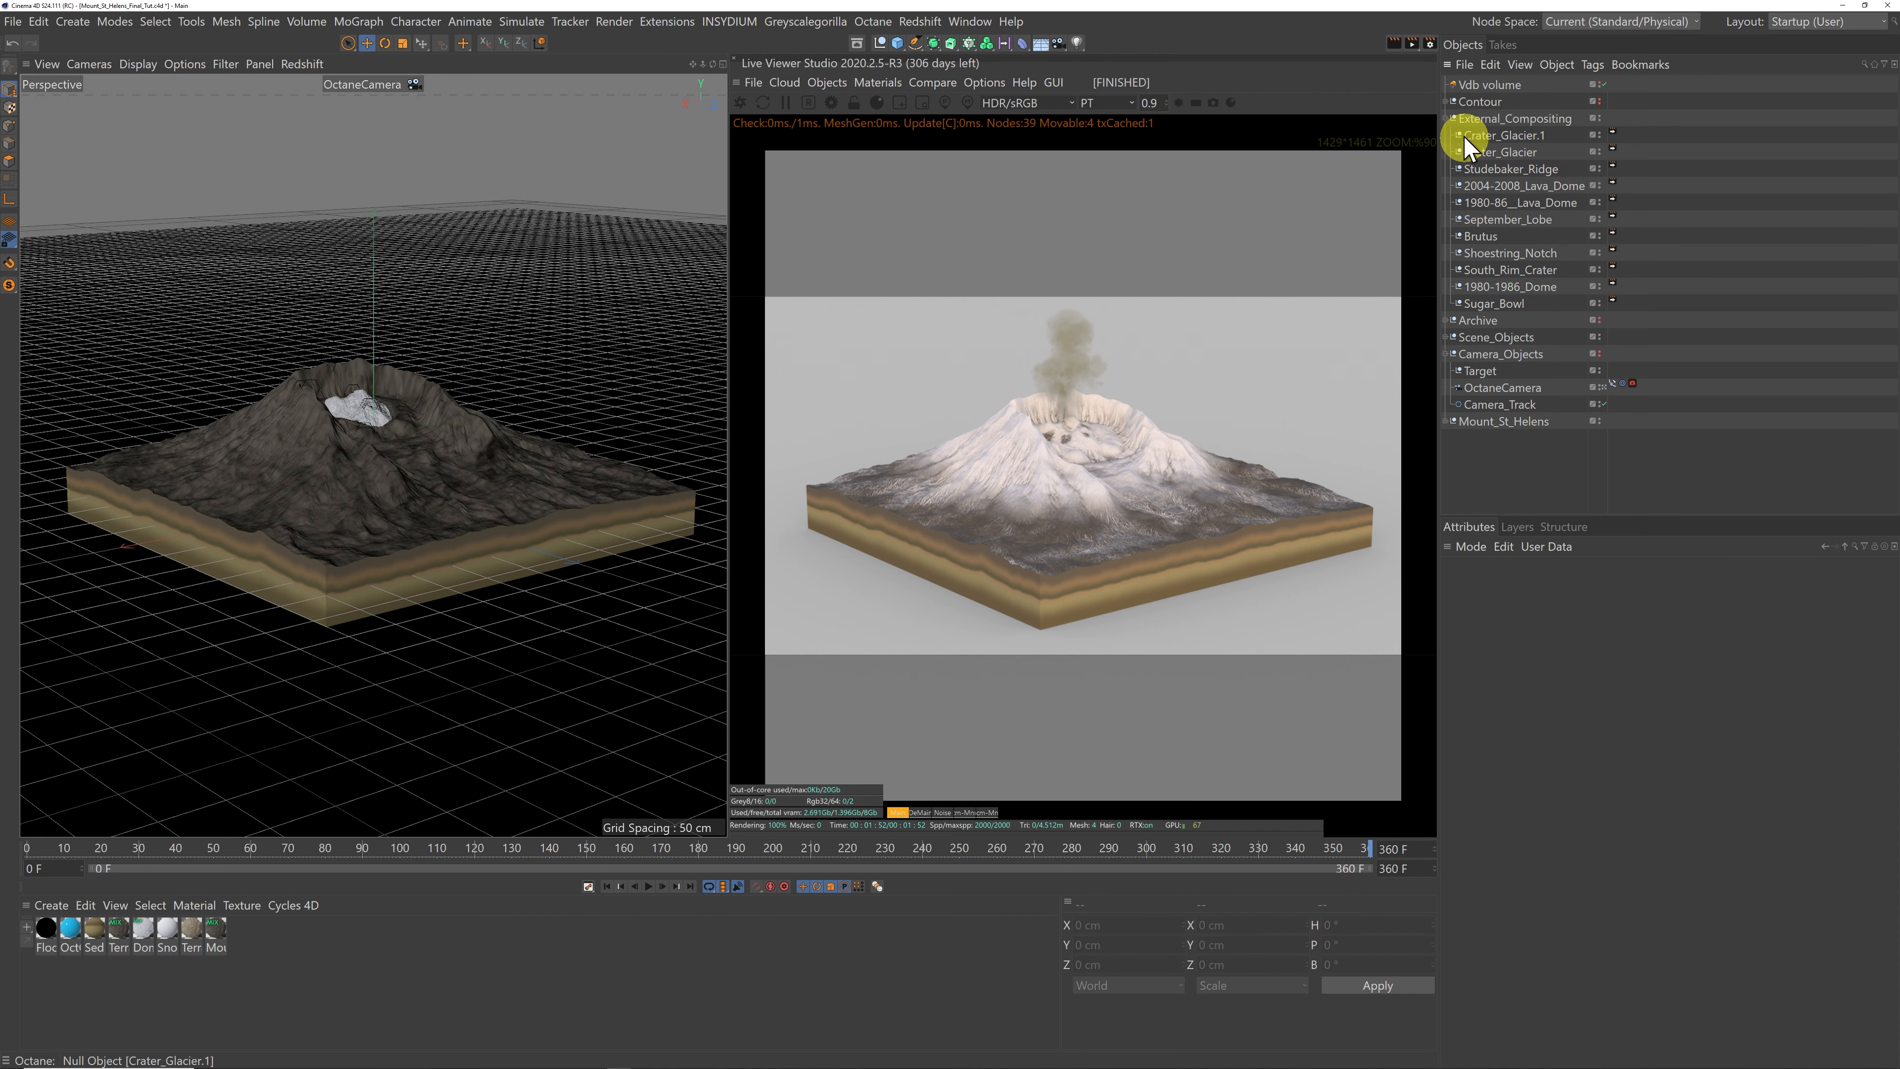
click(1446, 118)
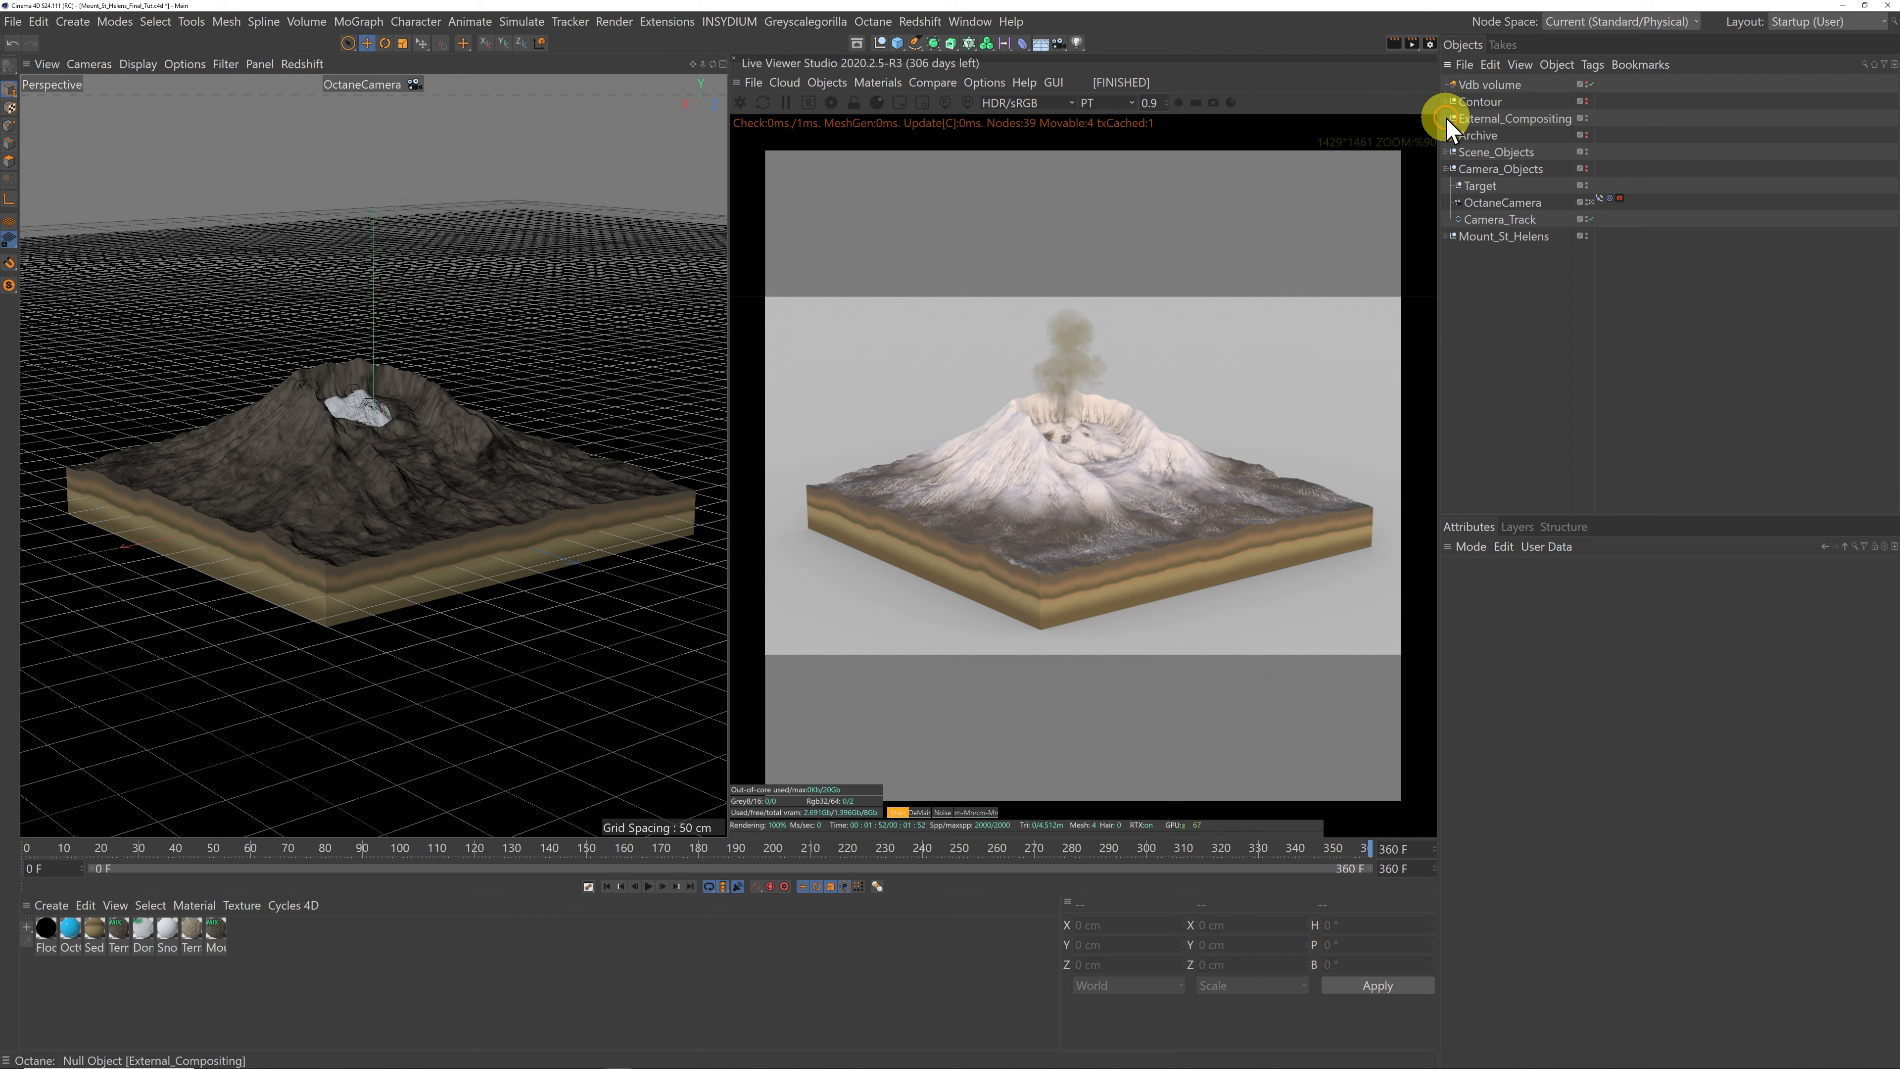
click(1447, 119)
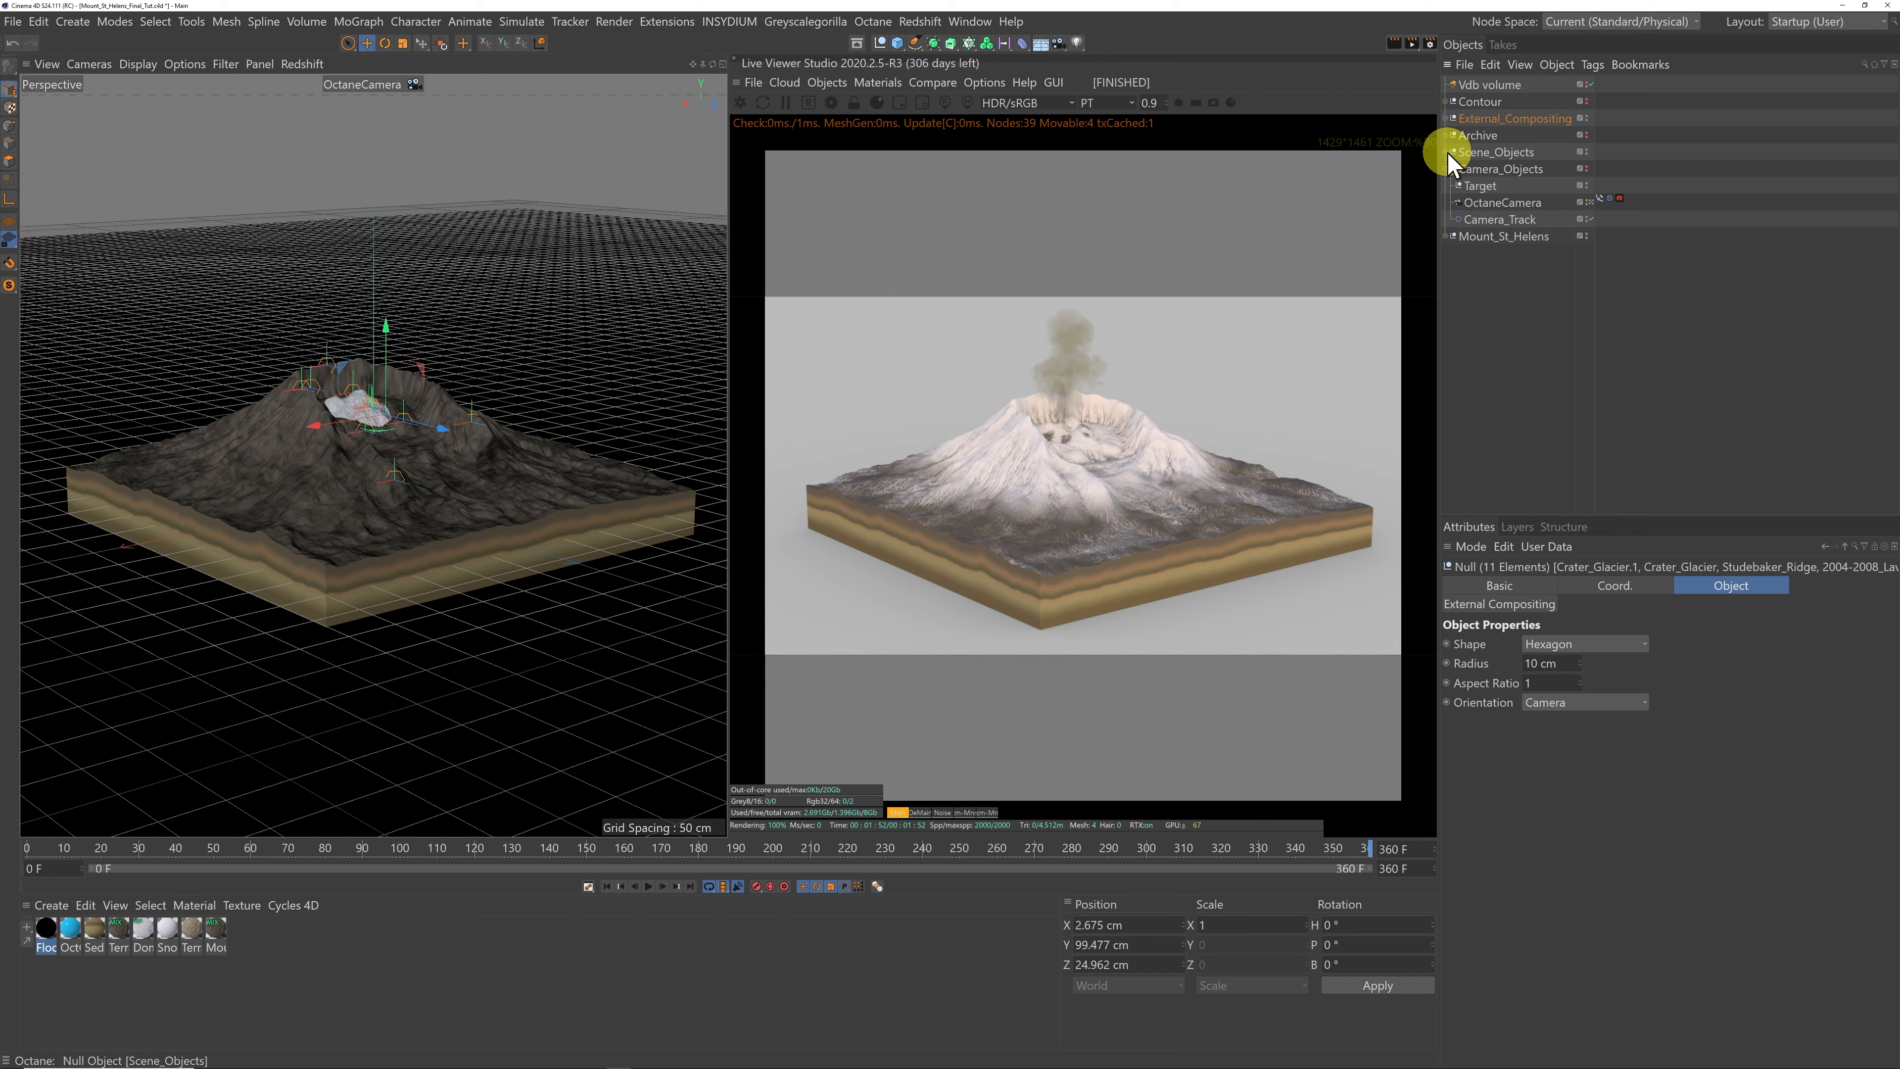
Step: Inspect the Floor object in Scene_Objects and check the shadow catcher option in its material's Common settings
click(1447, 152)
click(1474, 219)
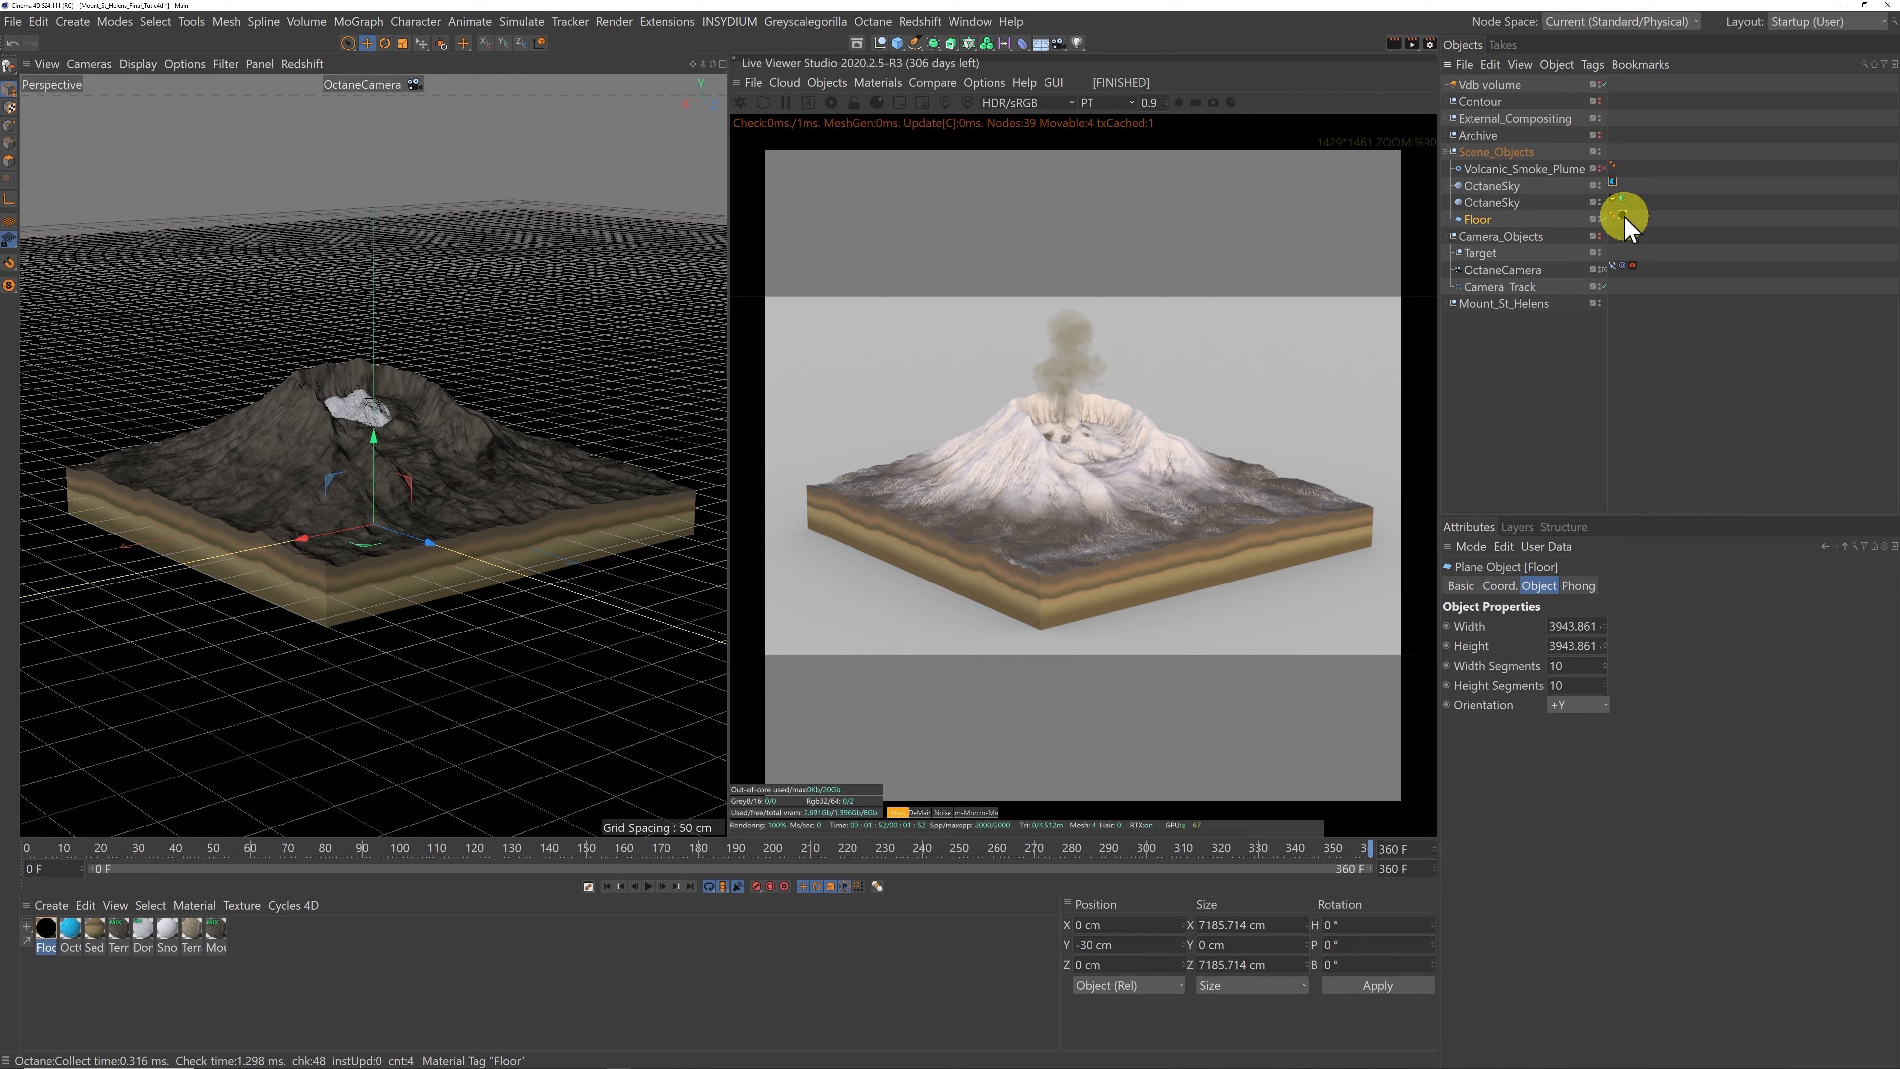
click(48, 931)
double_click(50, 934)
drag(272, 696, 708, 463)
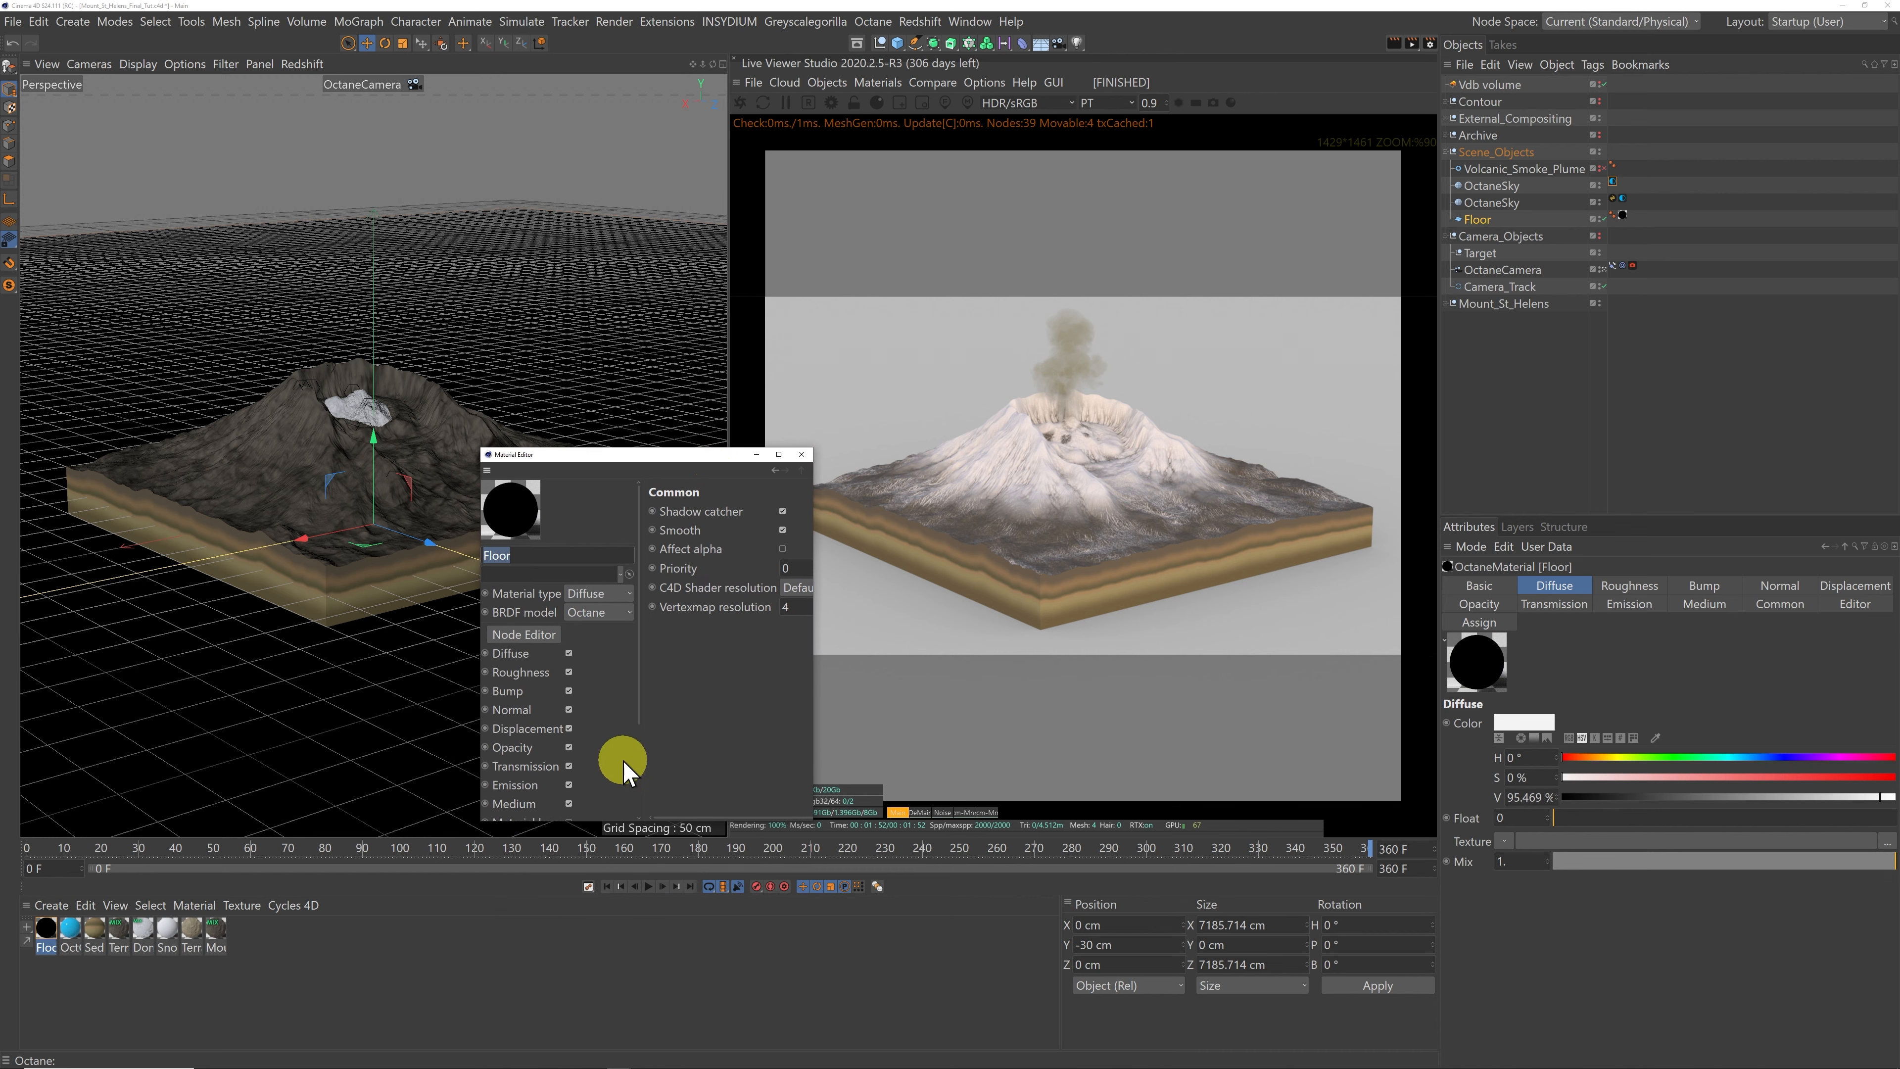
scroll(618, 764, down, 3)
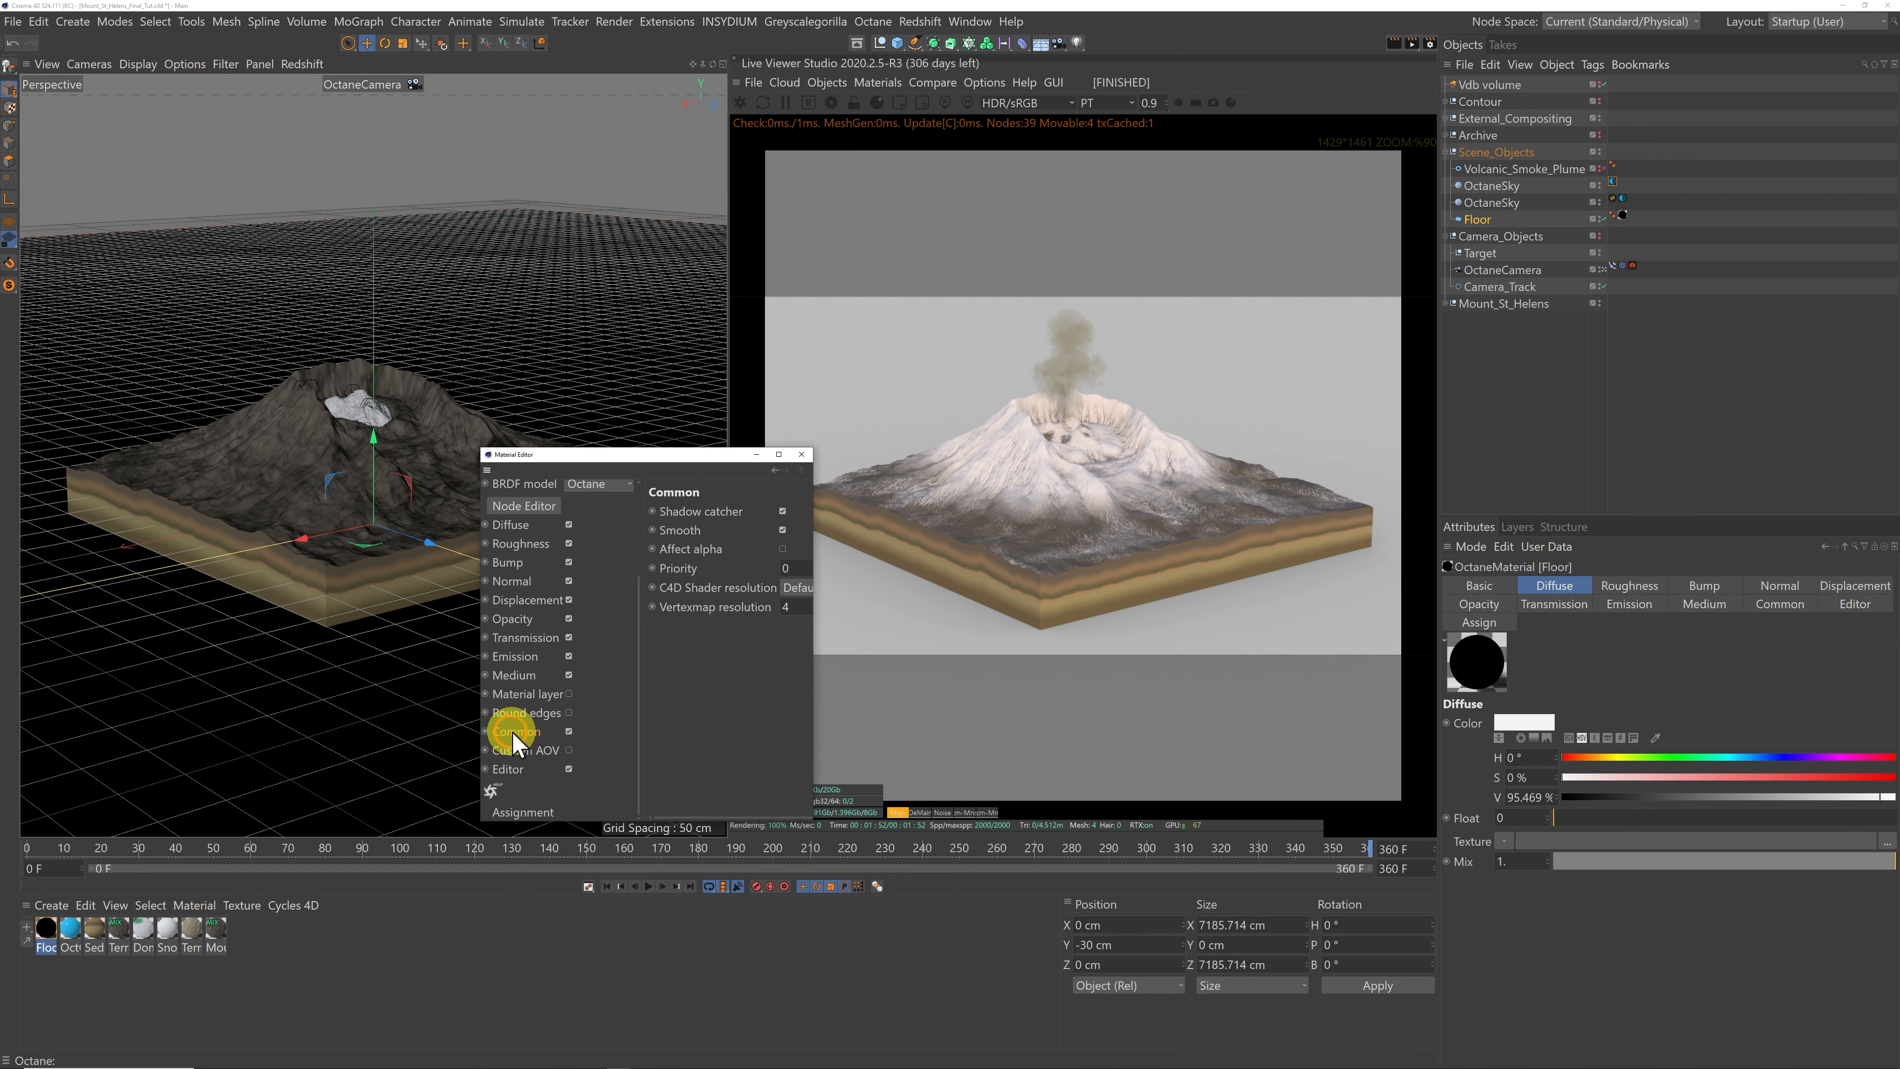
click(801, 455)
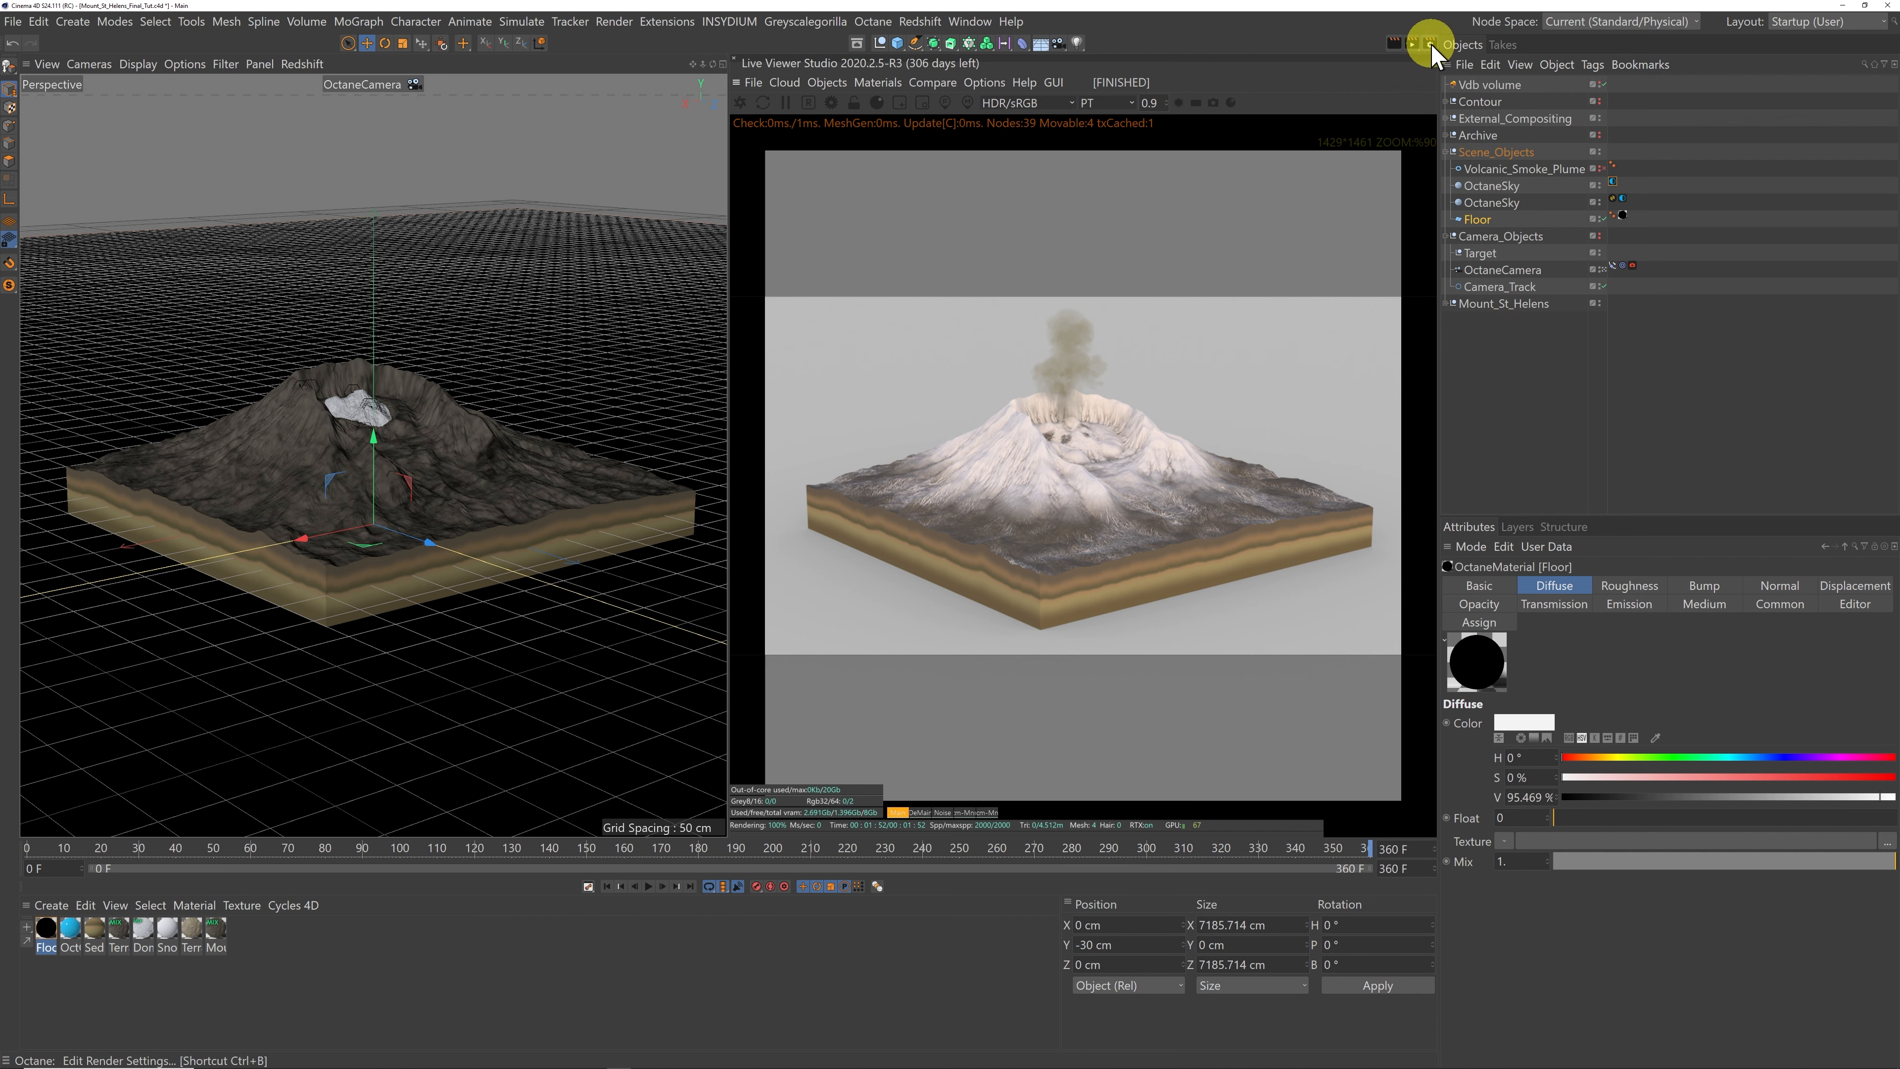
Step: Open the render settings, review the output resolution and frame range, and check the animation's start and end frames
click(1429, 45)
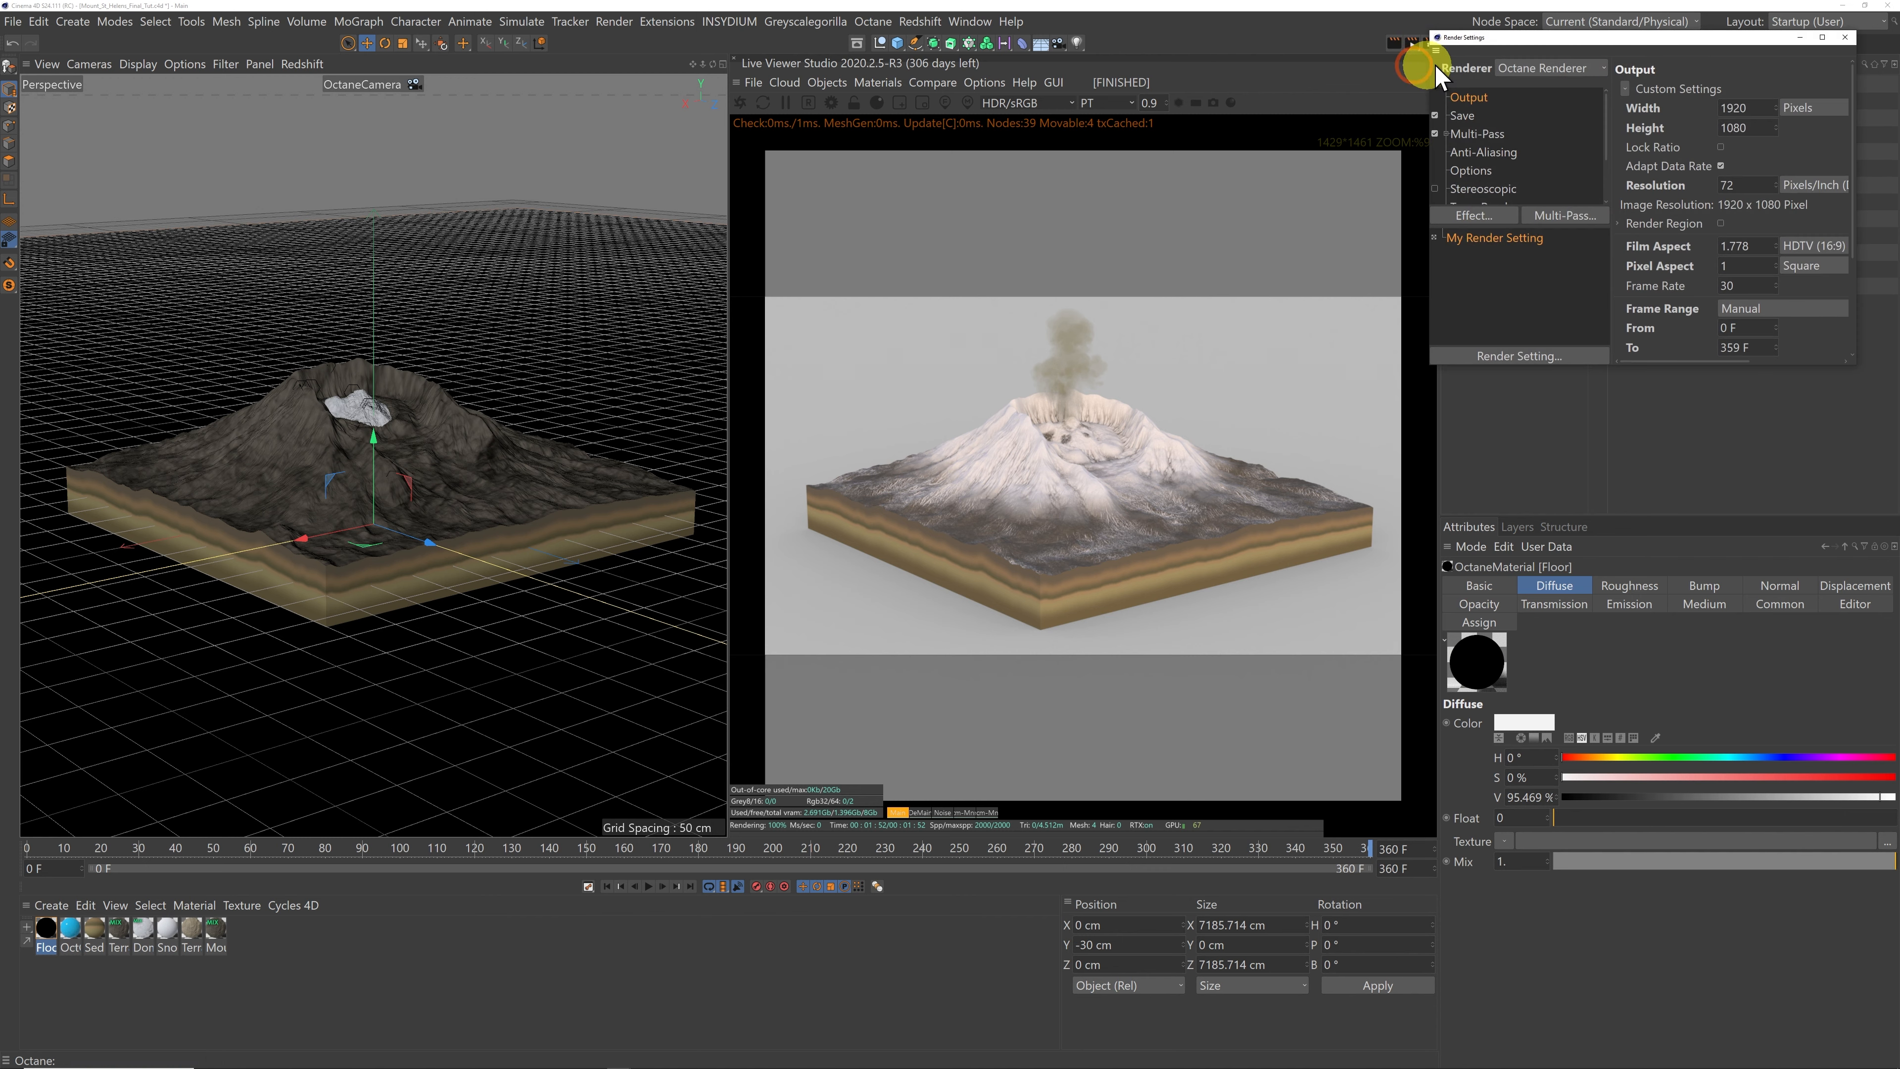
drag(1496, 66, 714, 139)
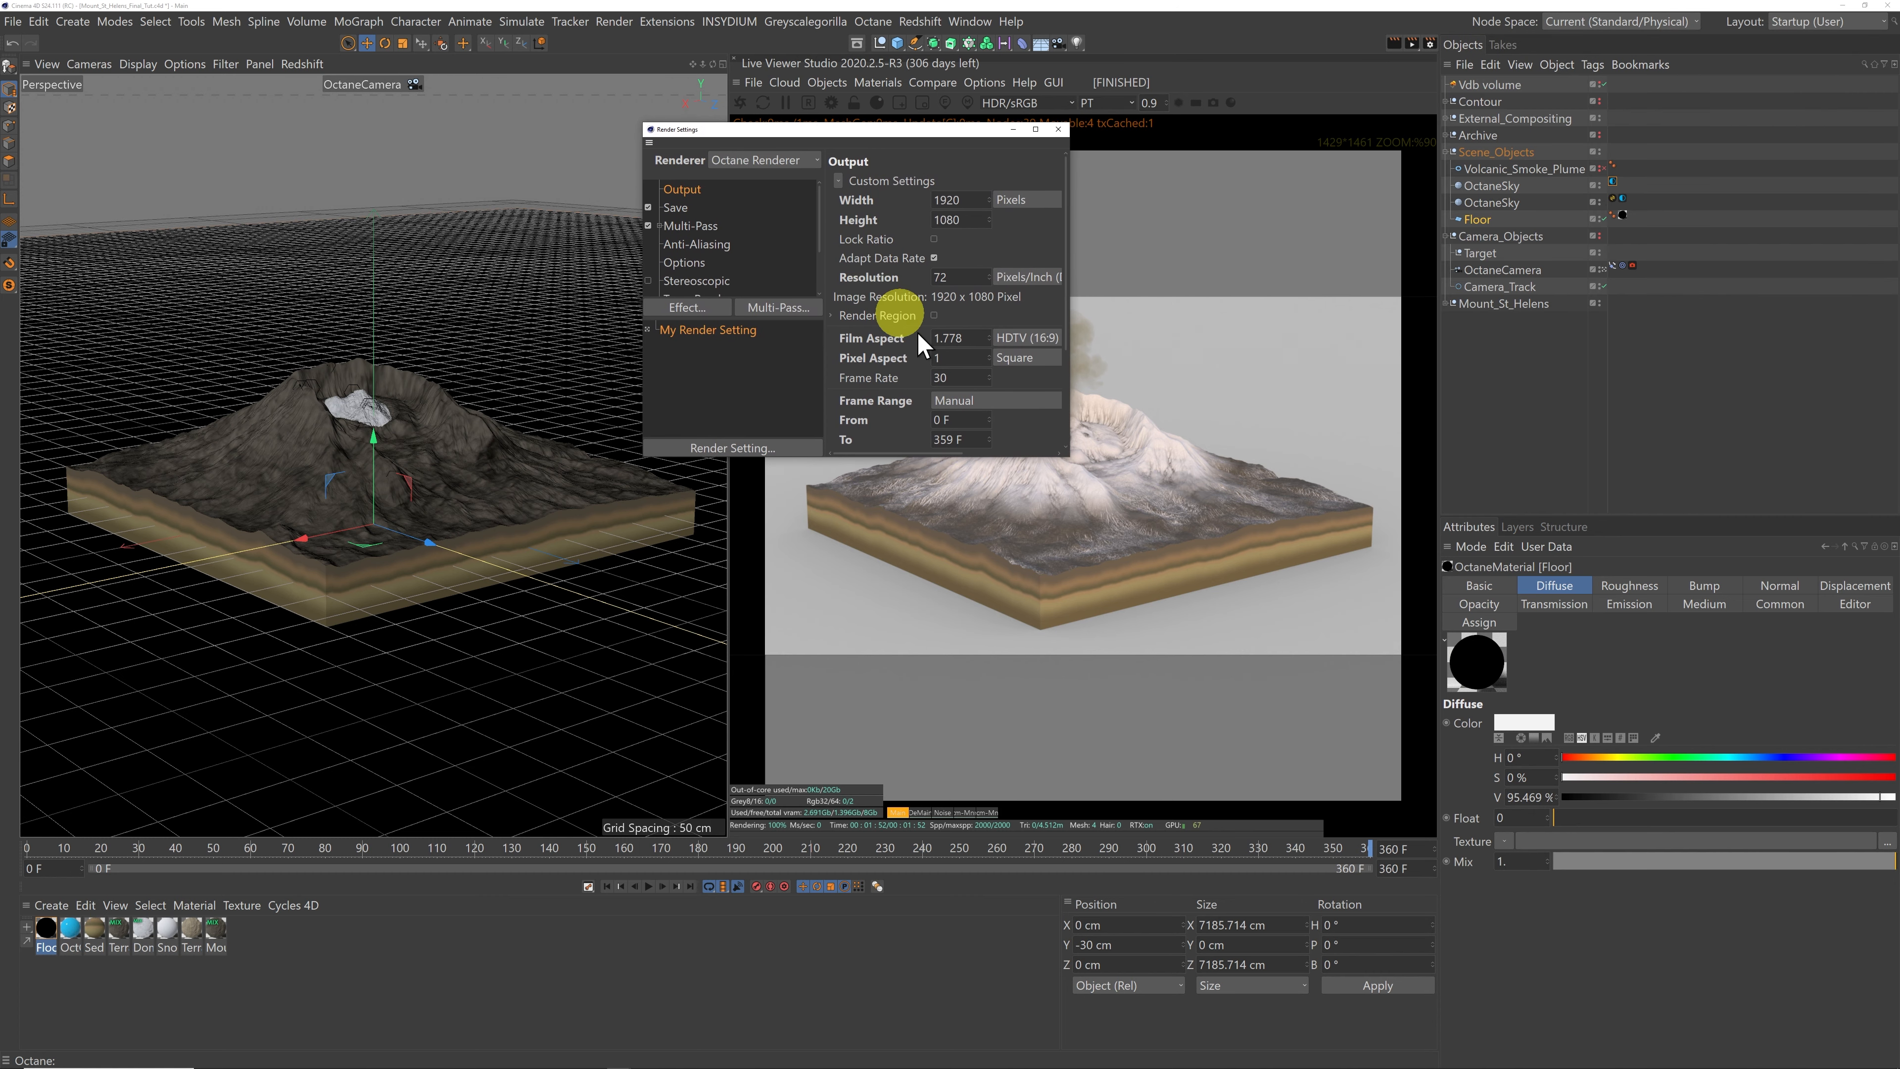
drag(1064, 458, 1217, 551)
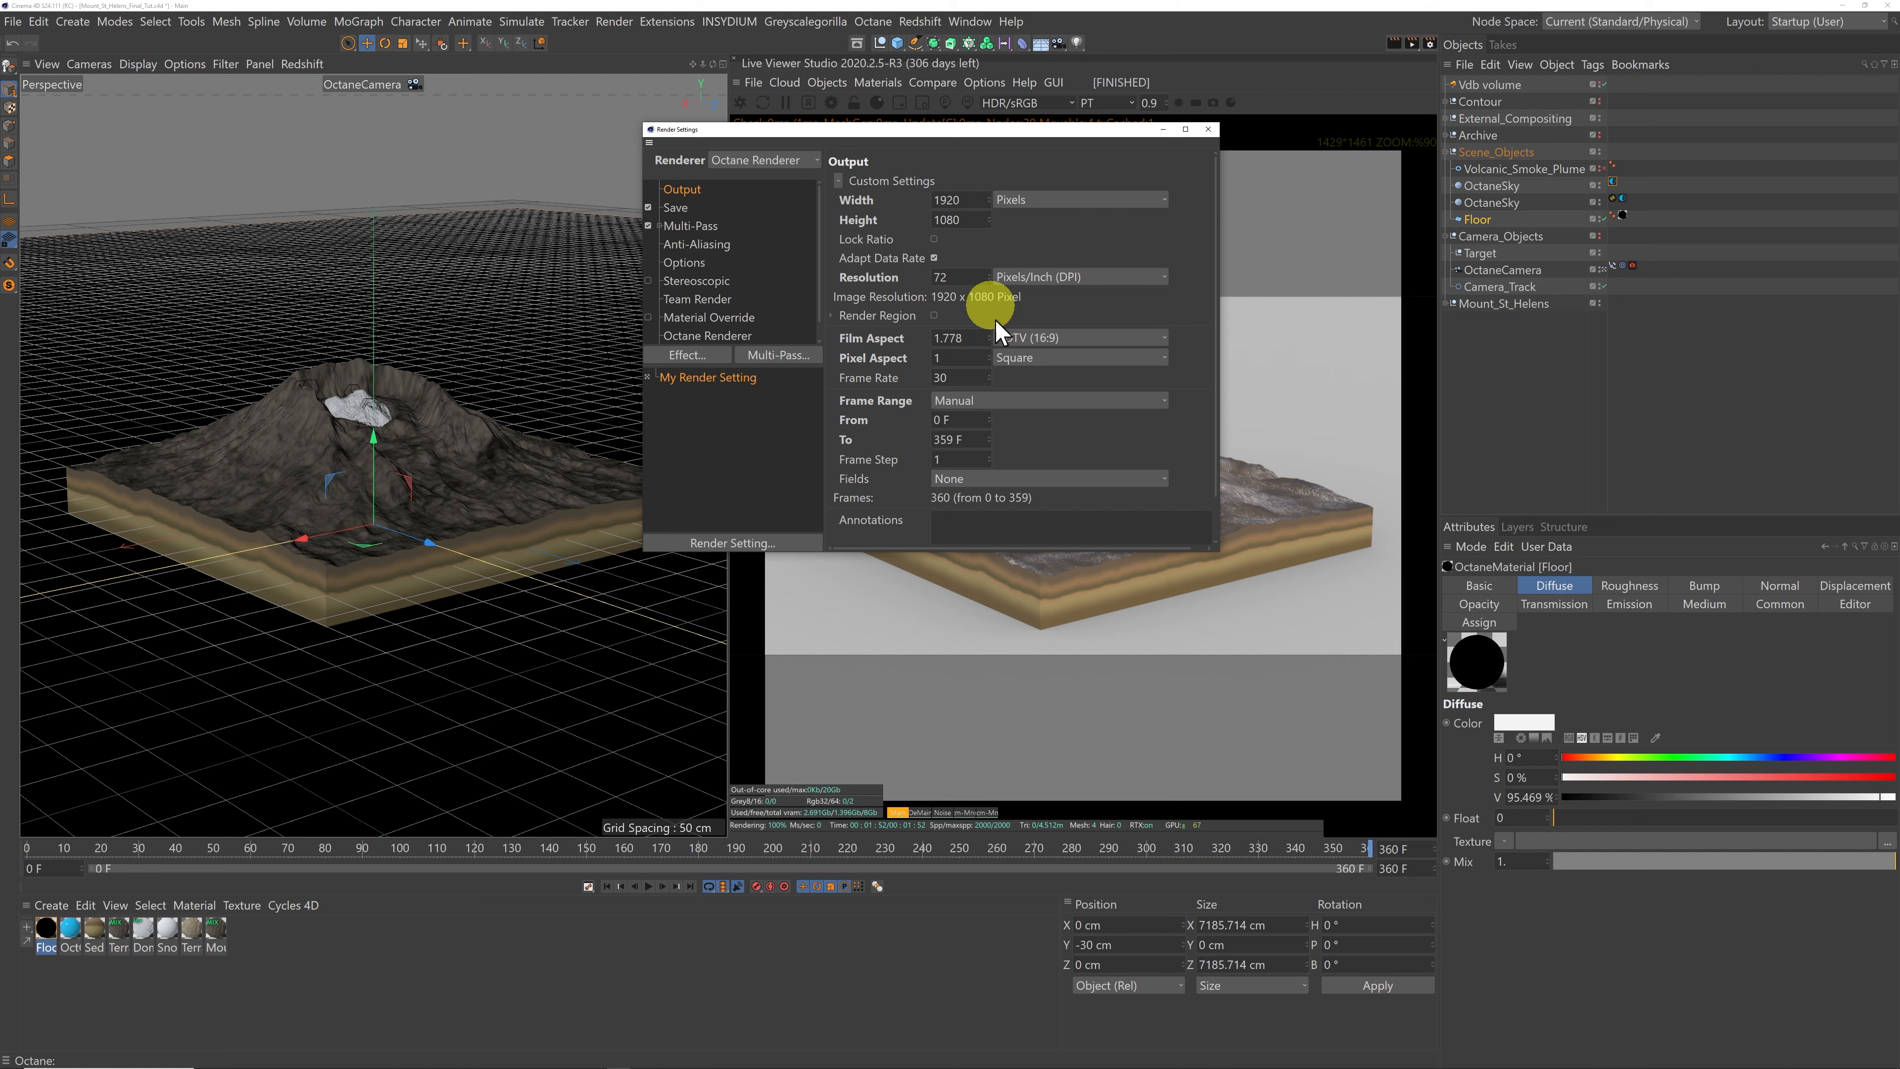
drag(885, 135, 1425, 258)
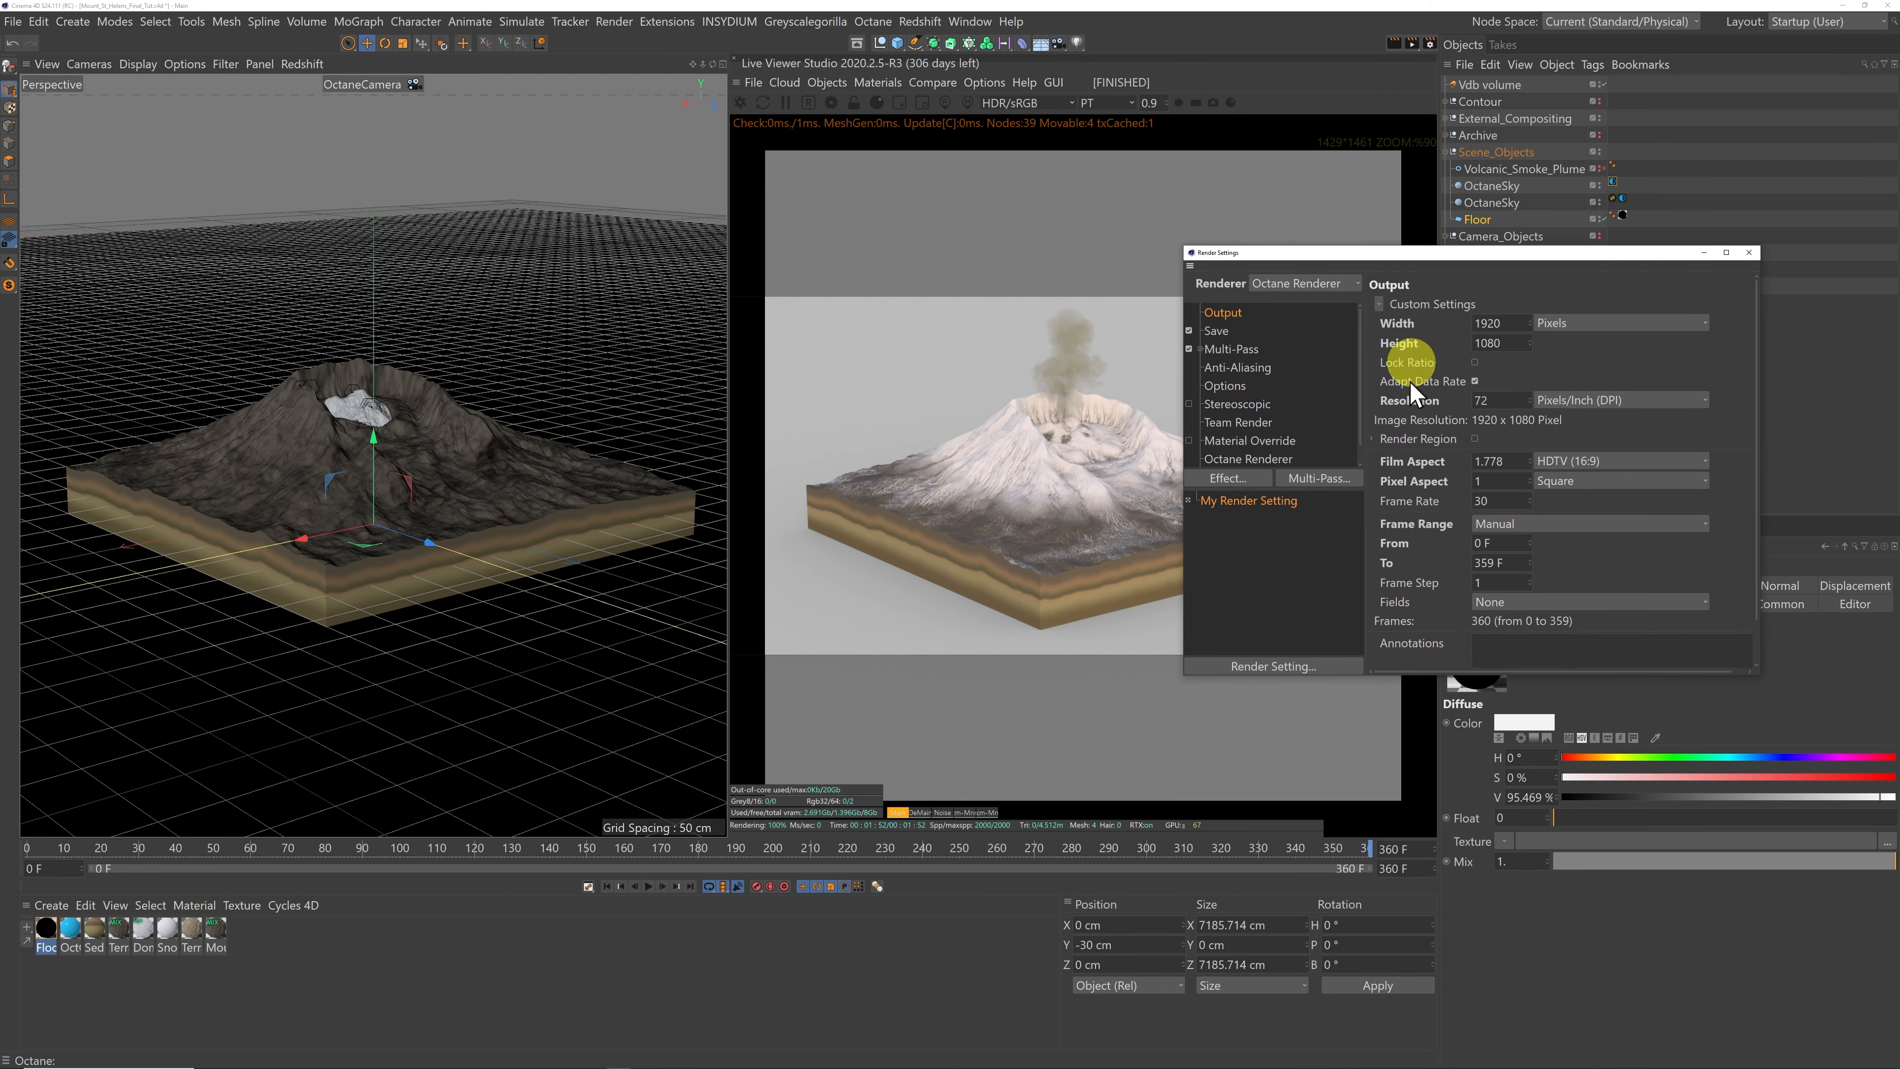
click(607, 886)
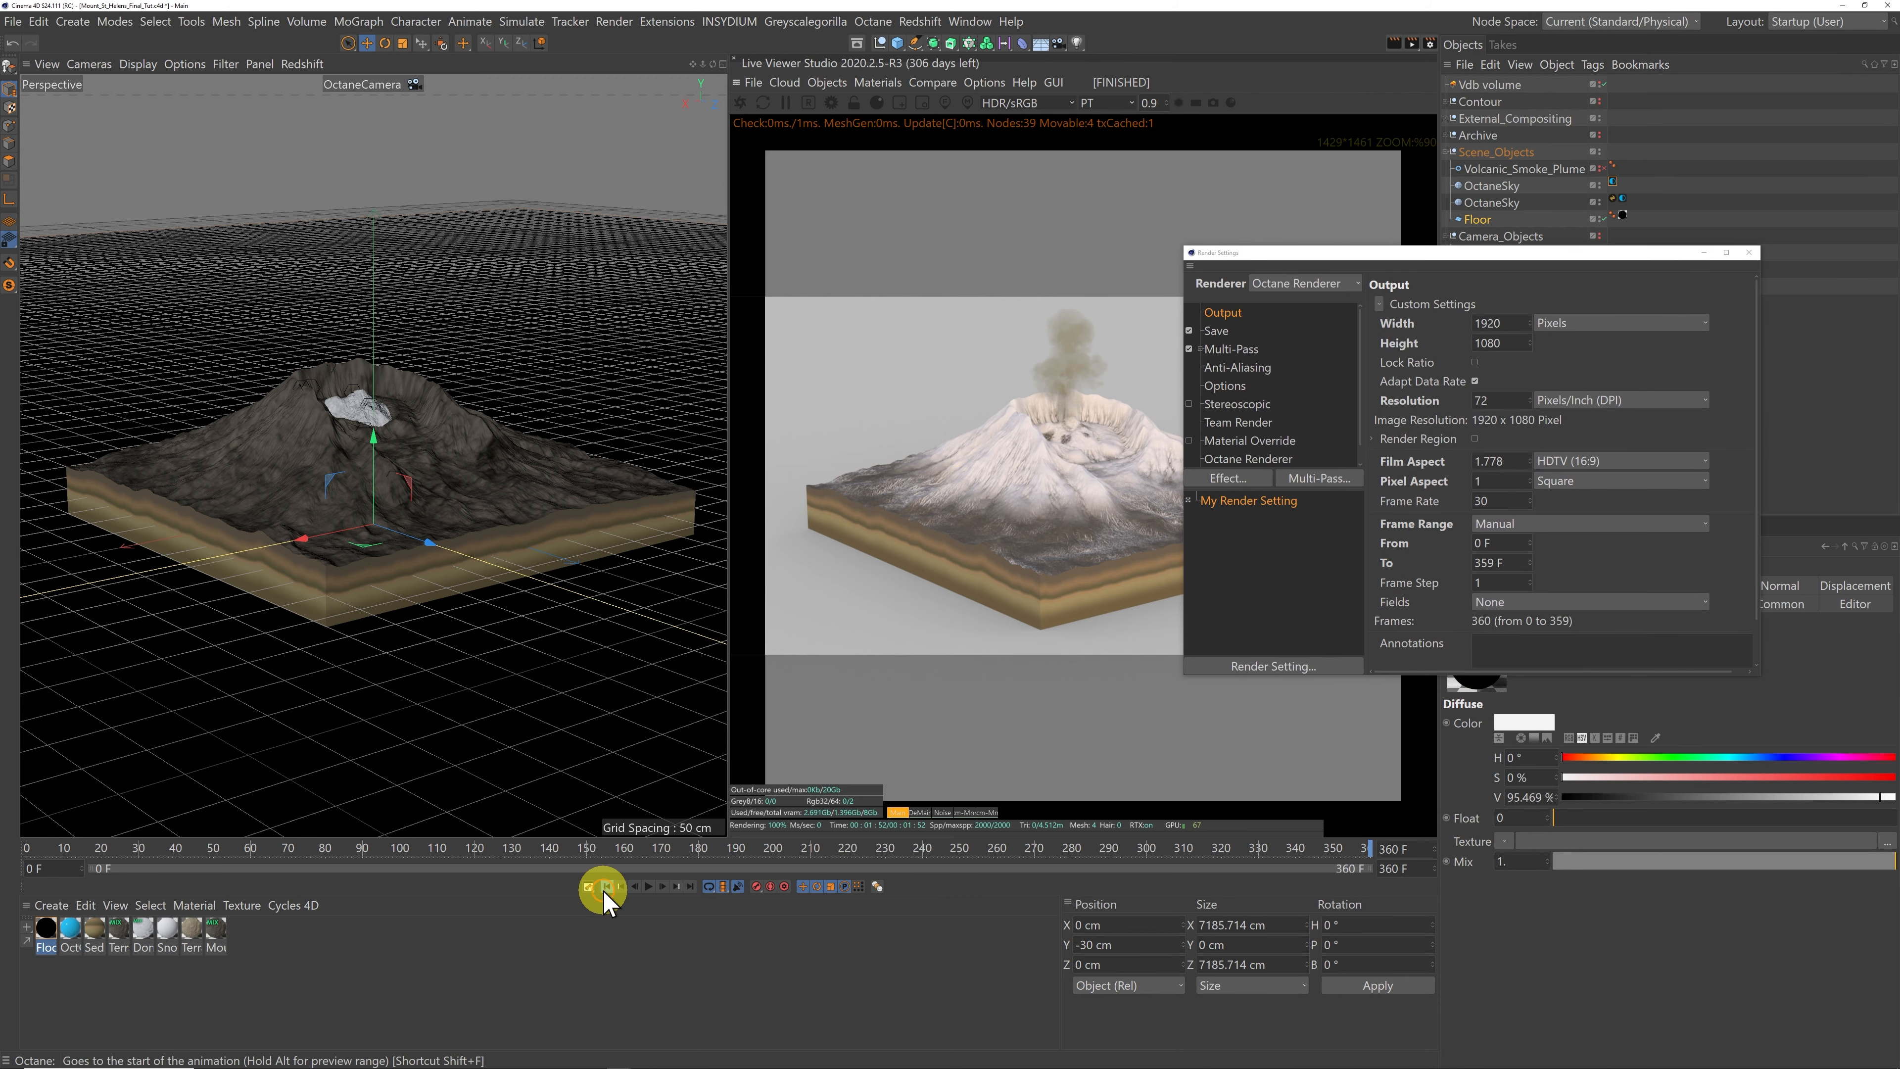
click(689, 886)
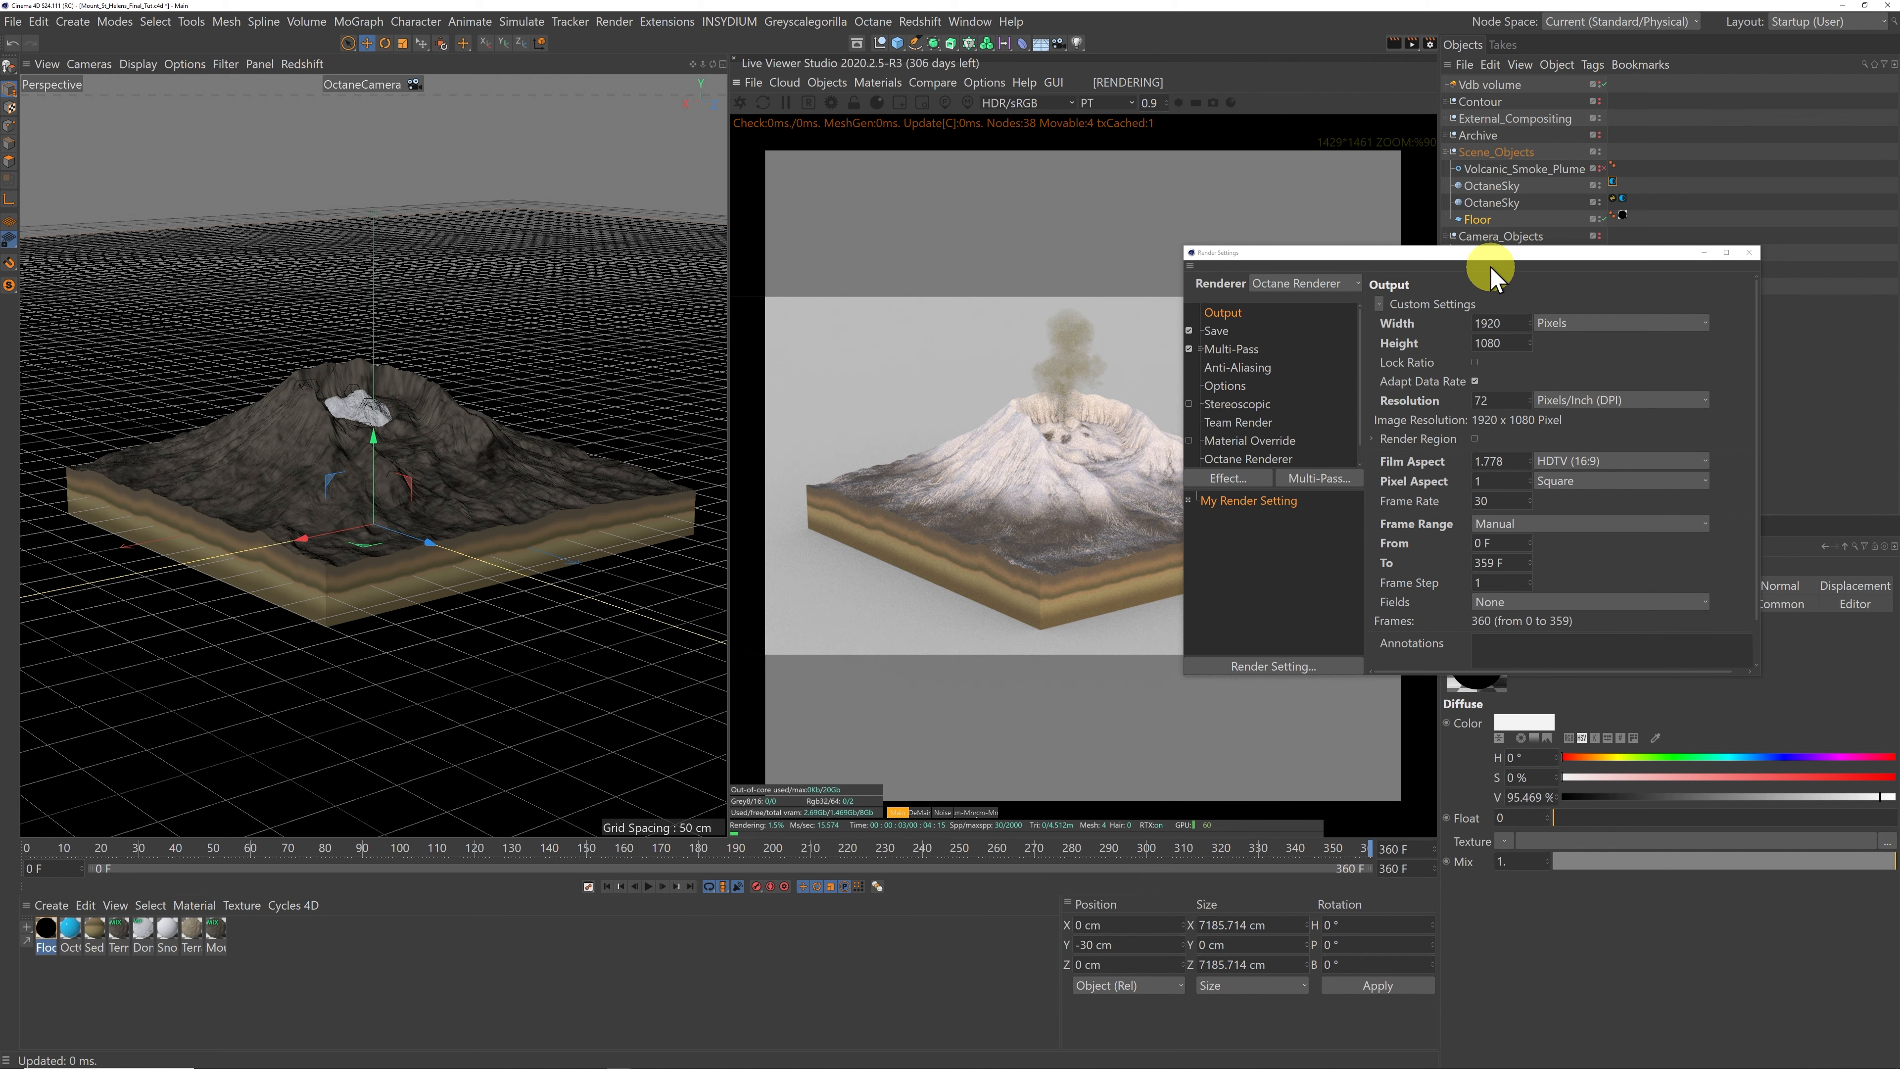
Step: Review the regular image save options and the After Effects compositing project file options, and check the tags on the External_Compositing nulls
drag(1489, 260, 978, 174)
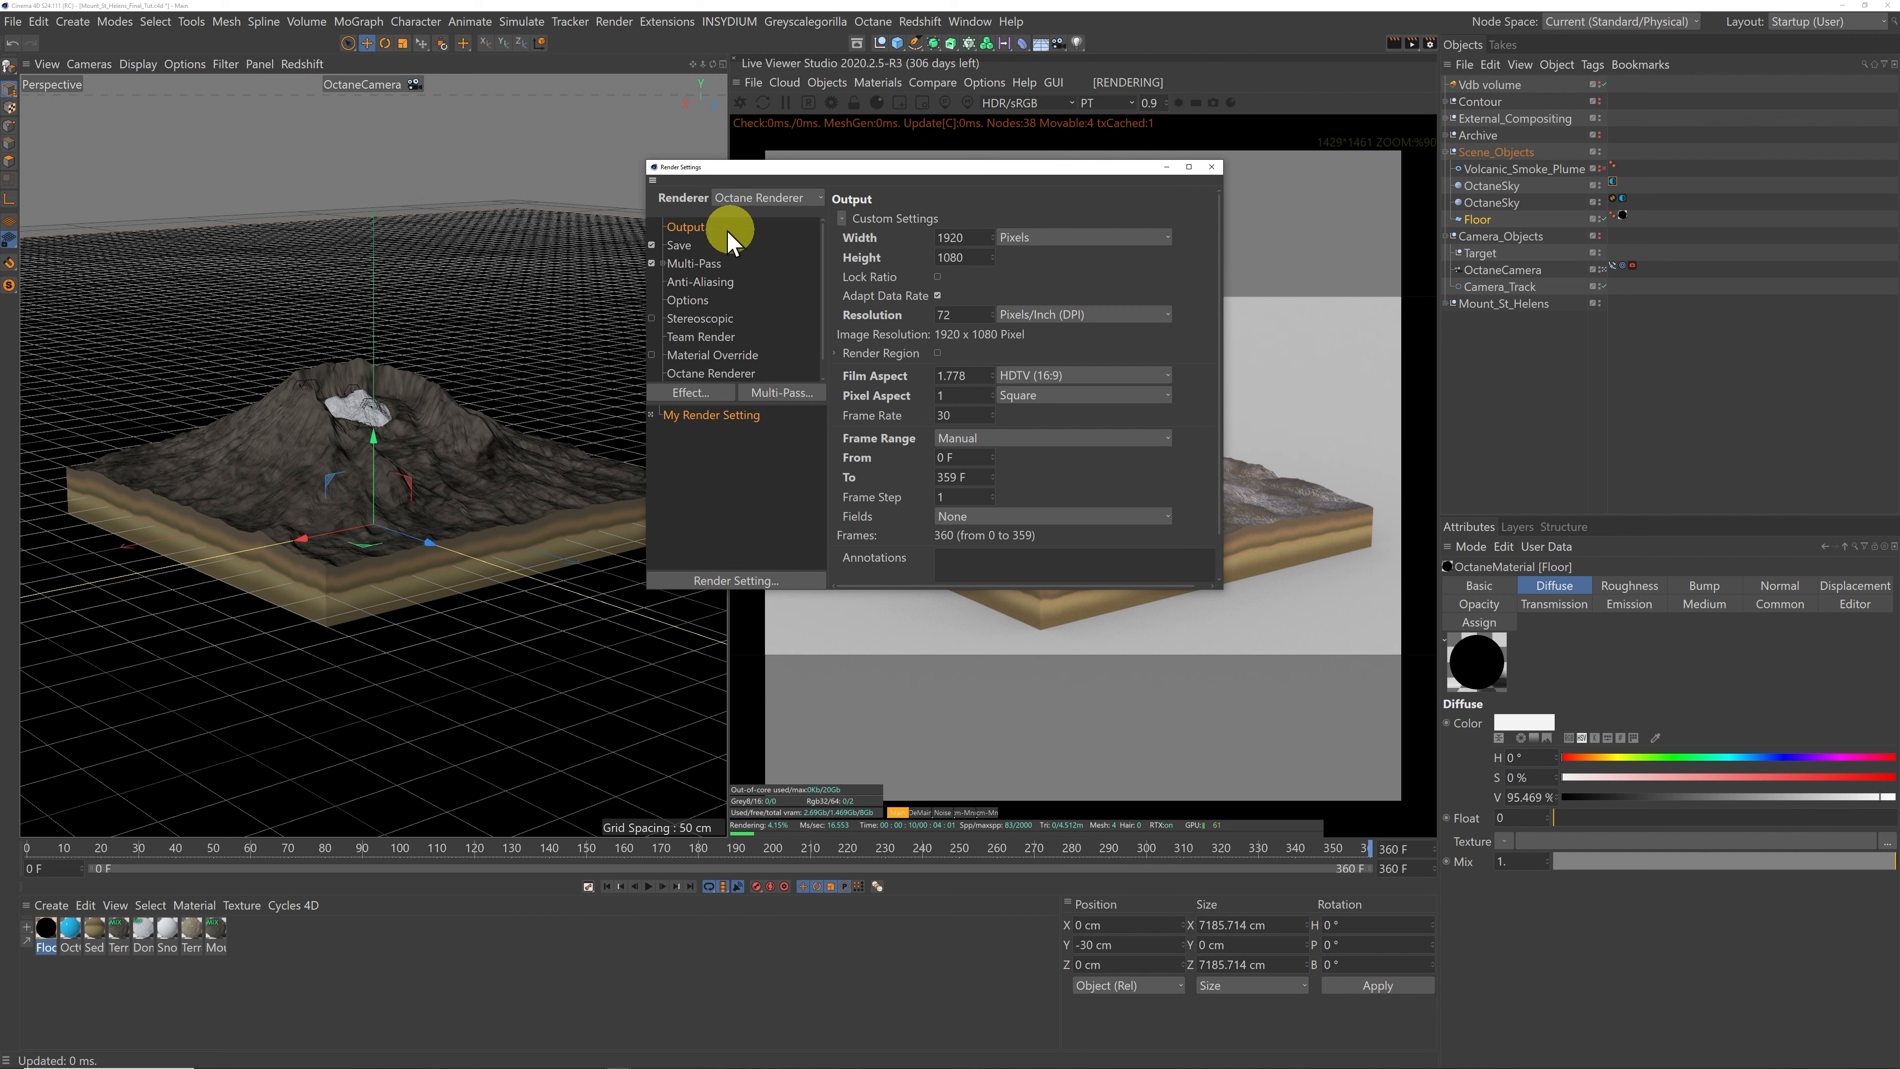
click(681, 250)
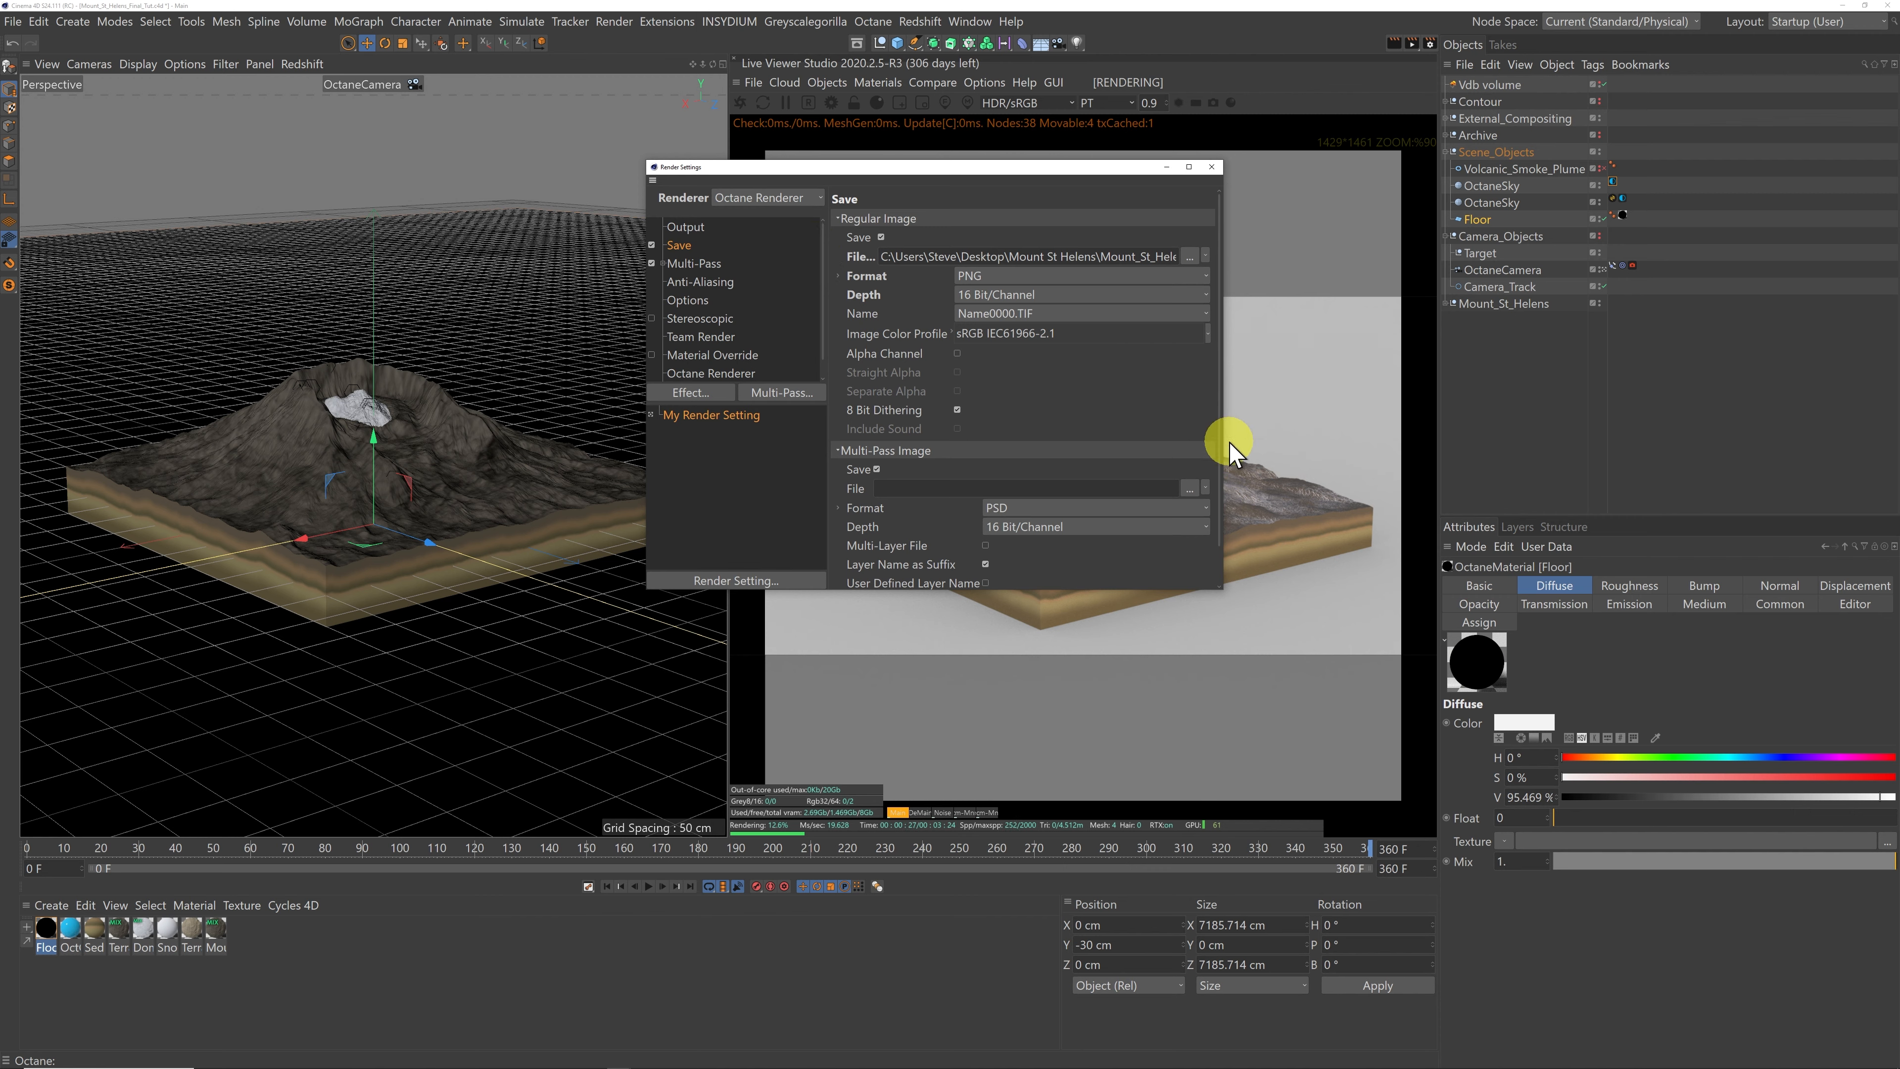
click(837, 451)
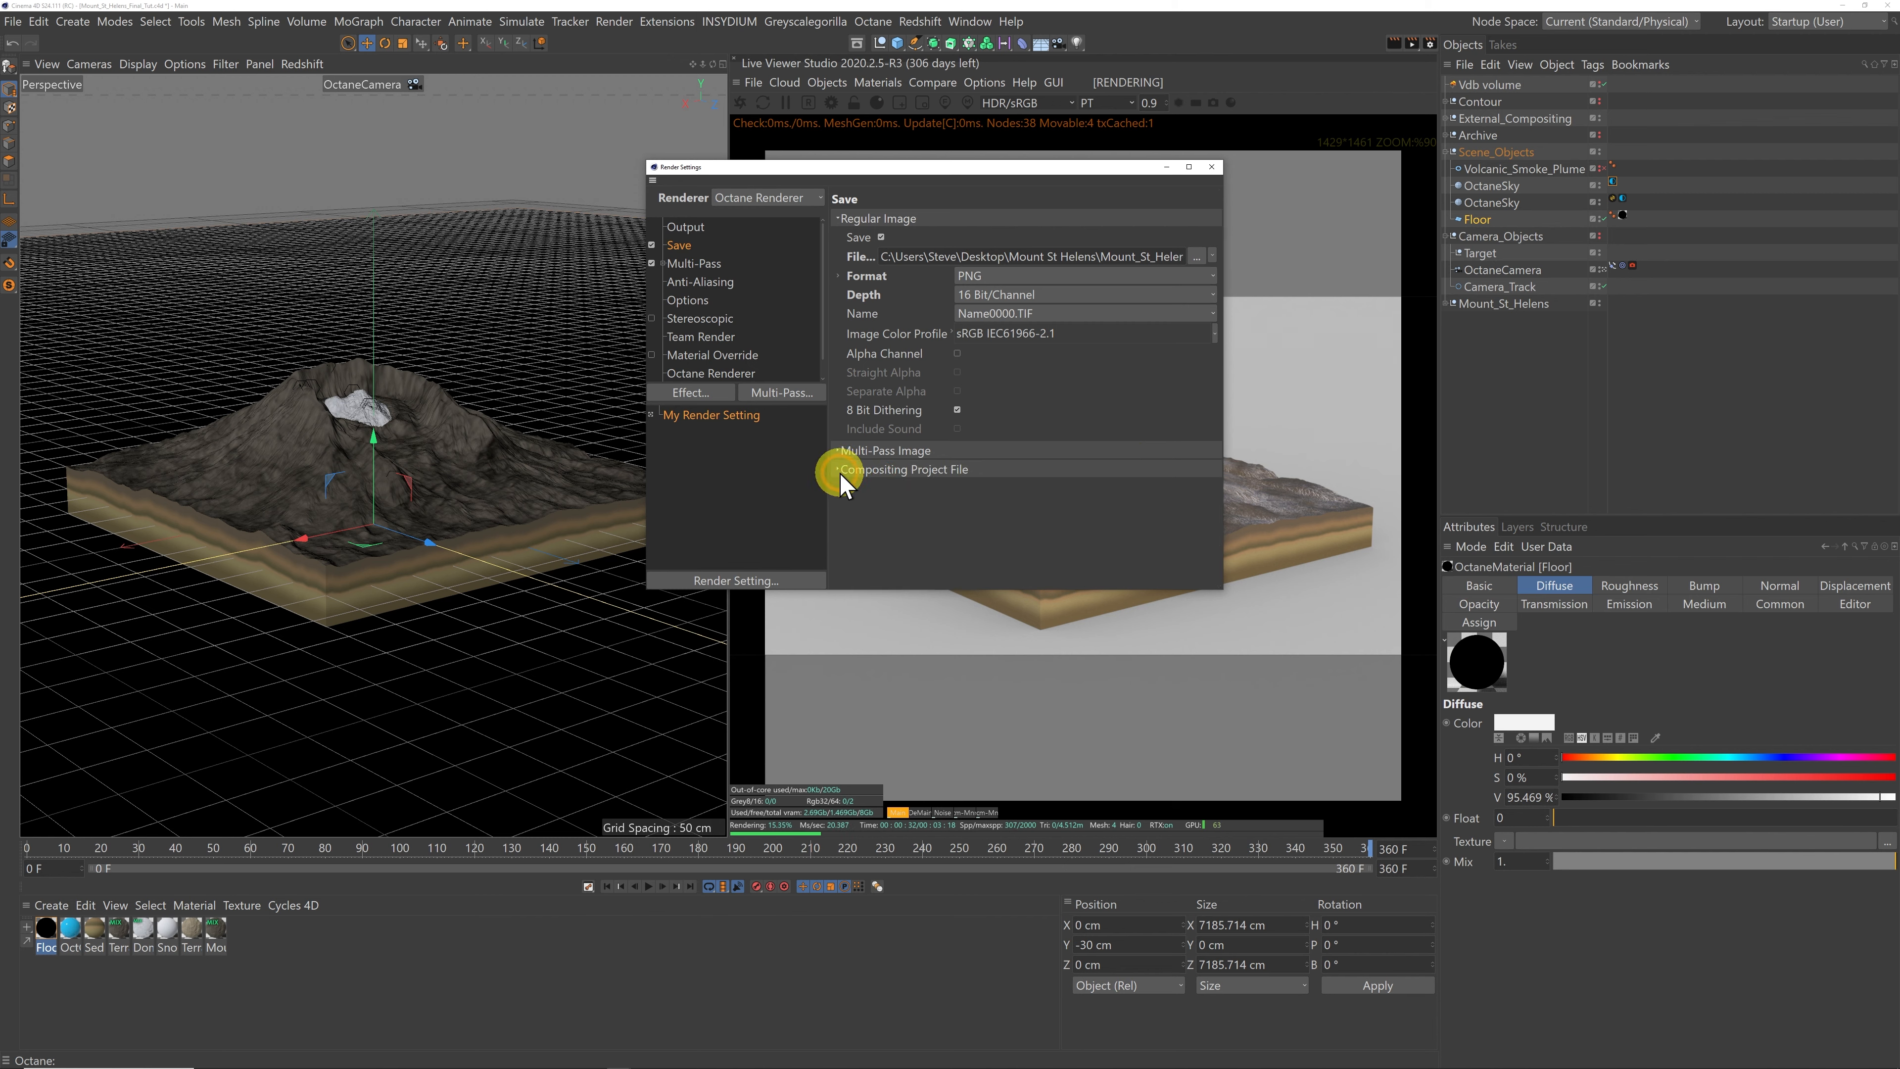
click(837, 470)
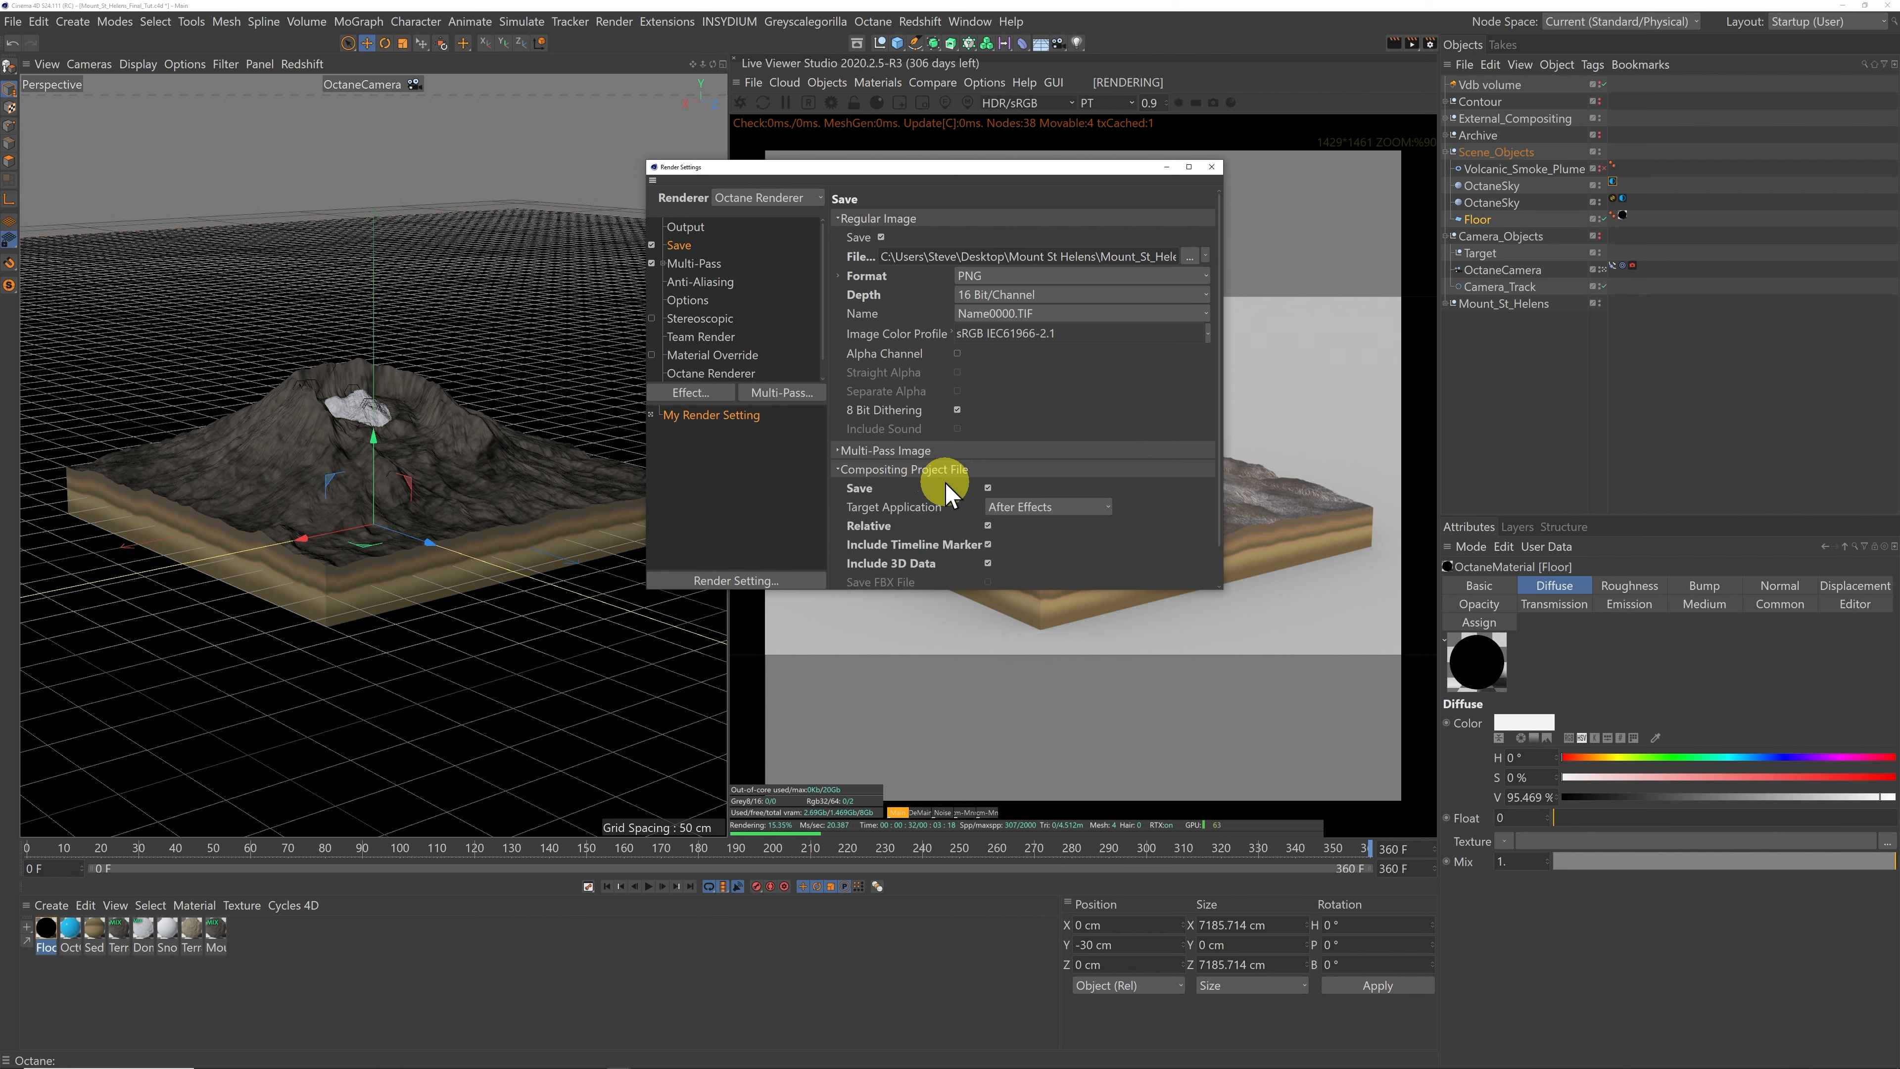
scroll(946, 483, down, 2)
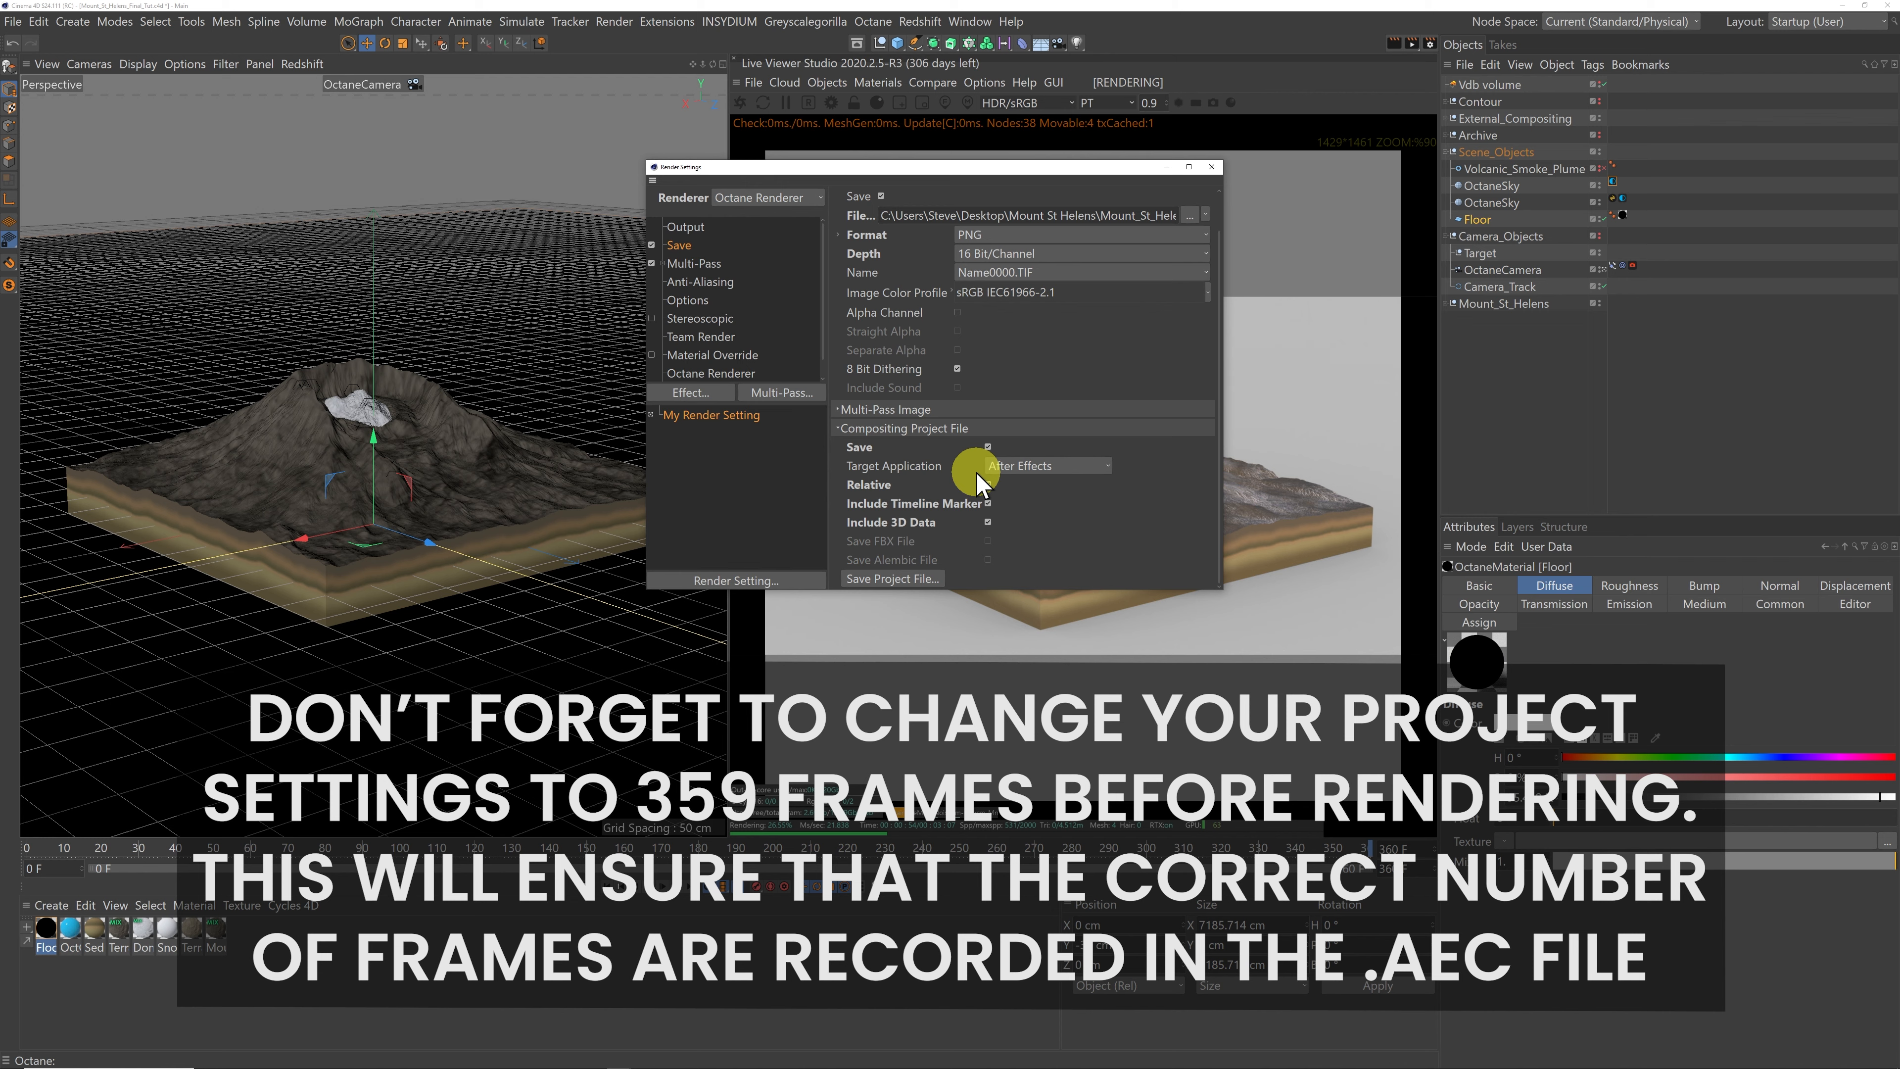
click(1447, 119)
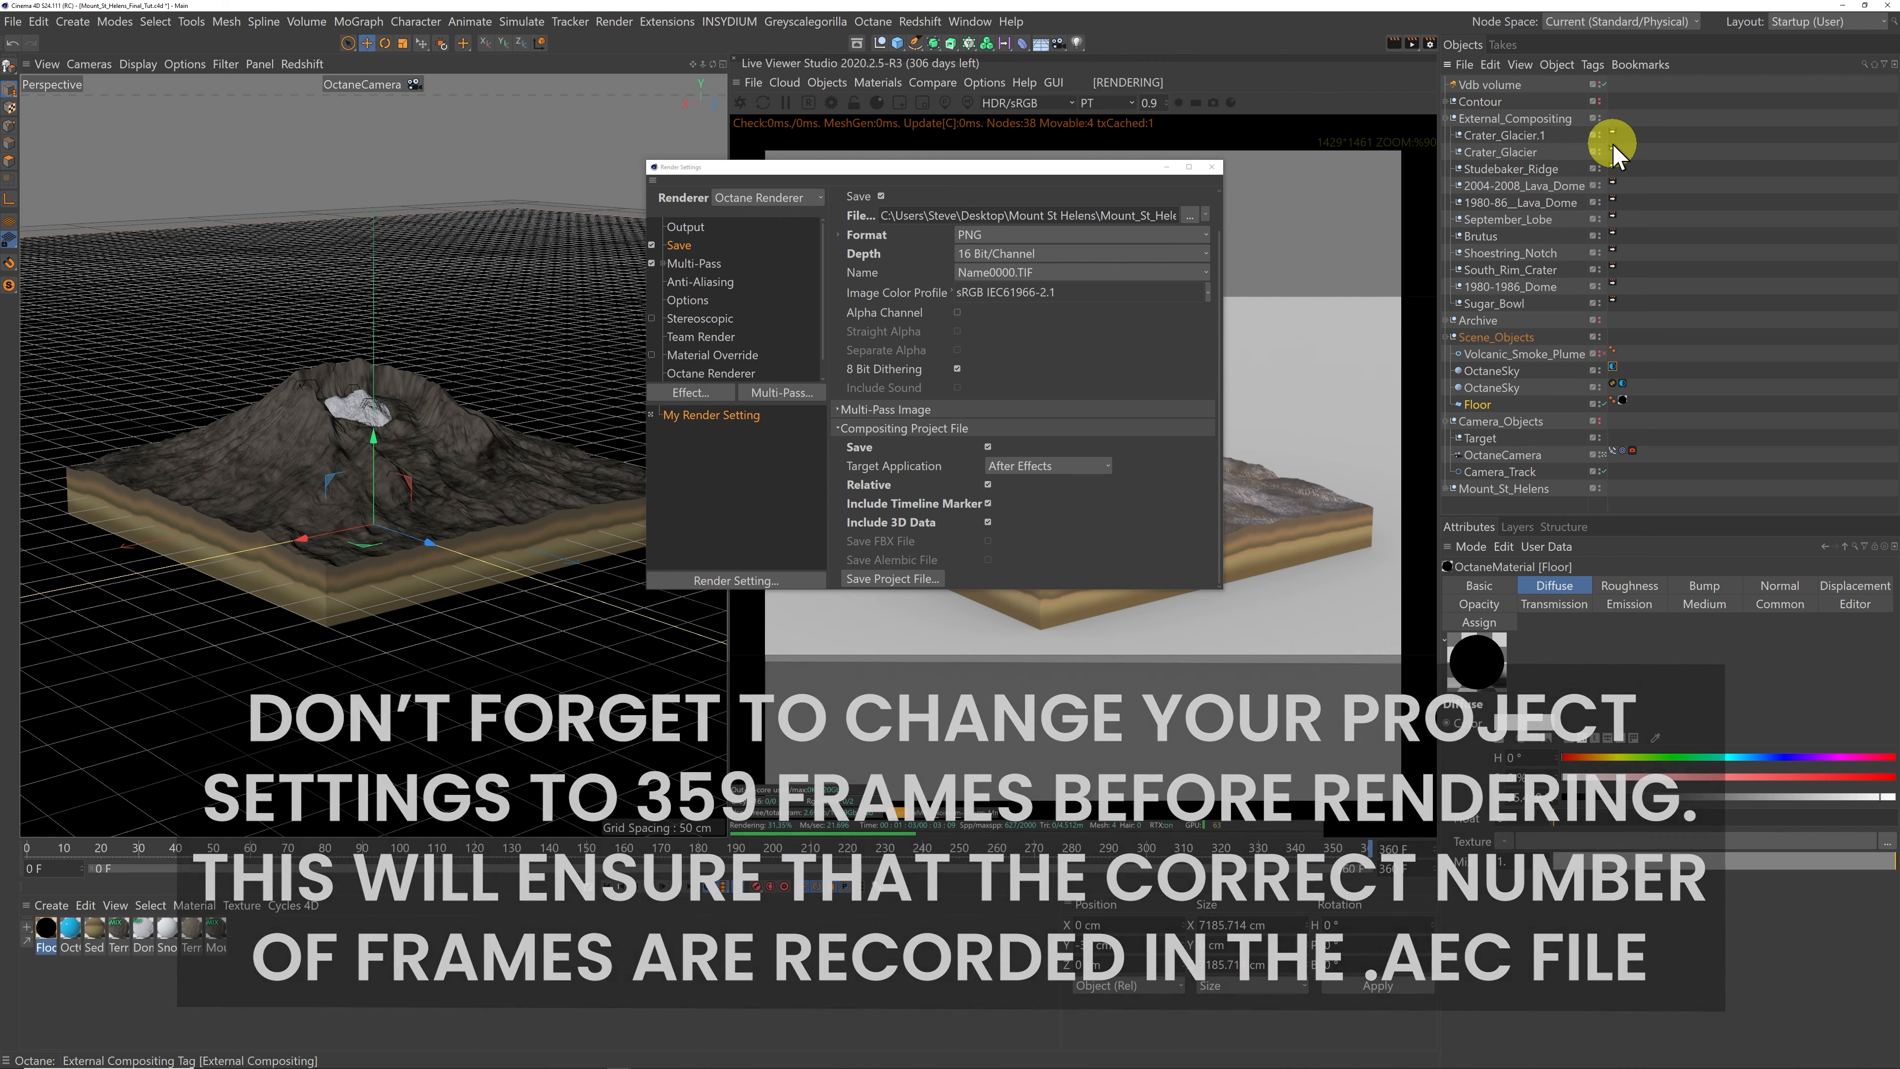
click(1448, 119)
Step: Review the Octane Renderer's main settings, including the denoised beauty pass option, and the Render AOV group's output file settings
scroll(712, 356, down, 1)
click(711, 355)
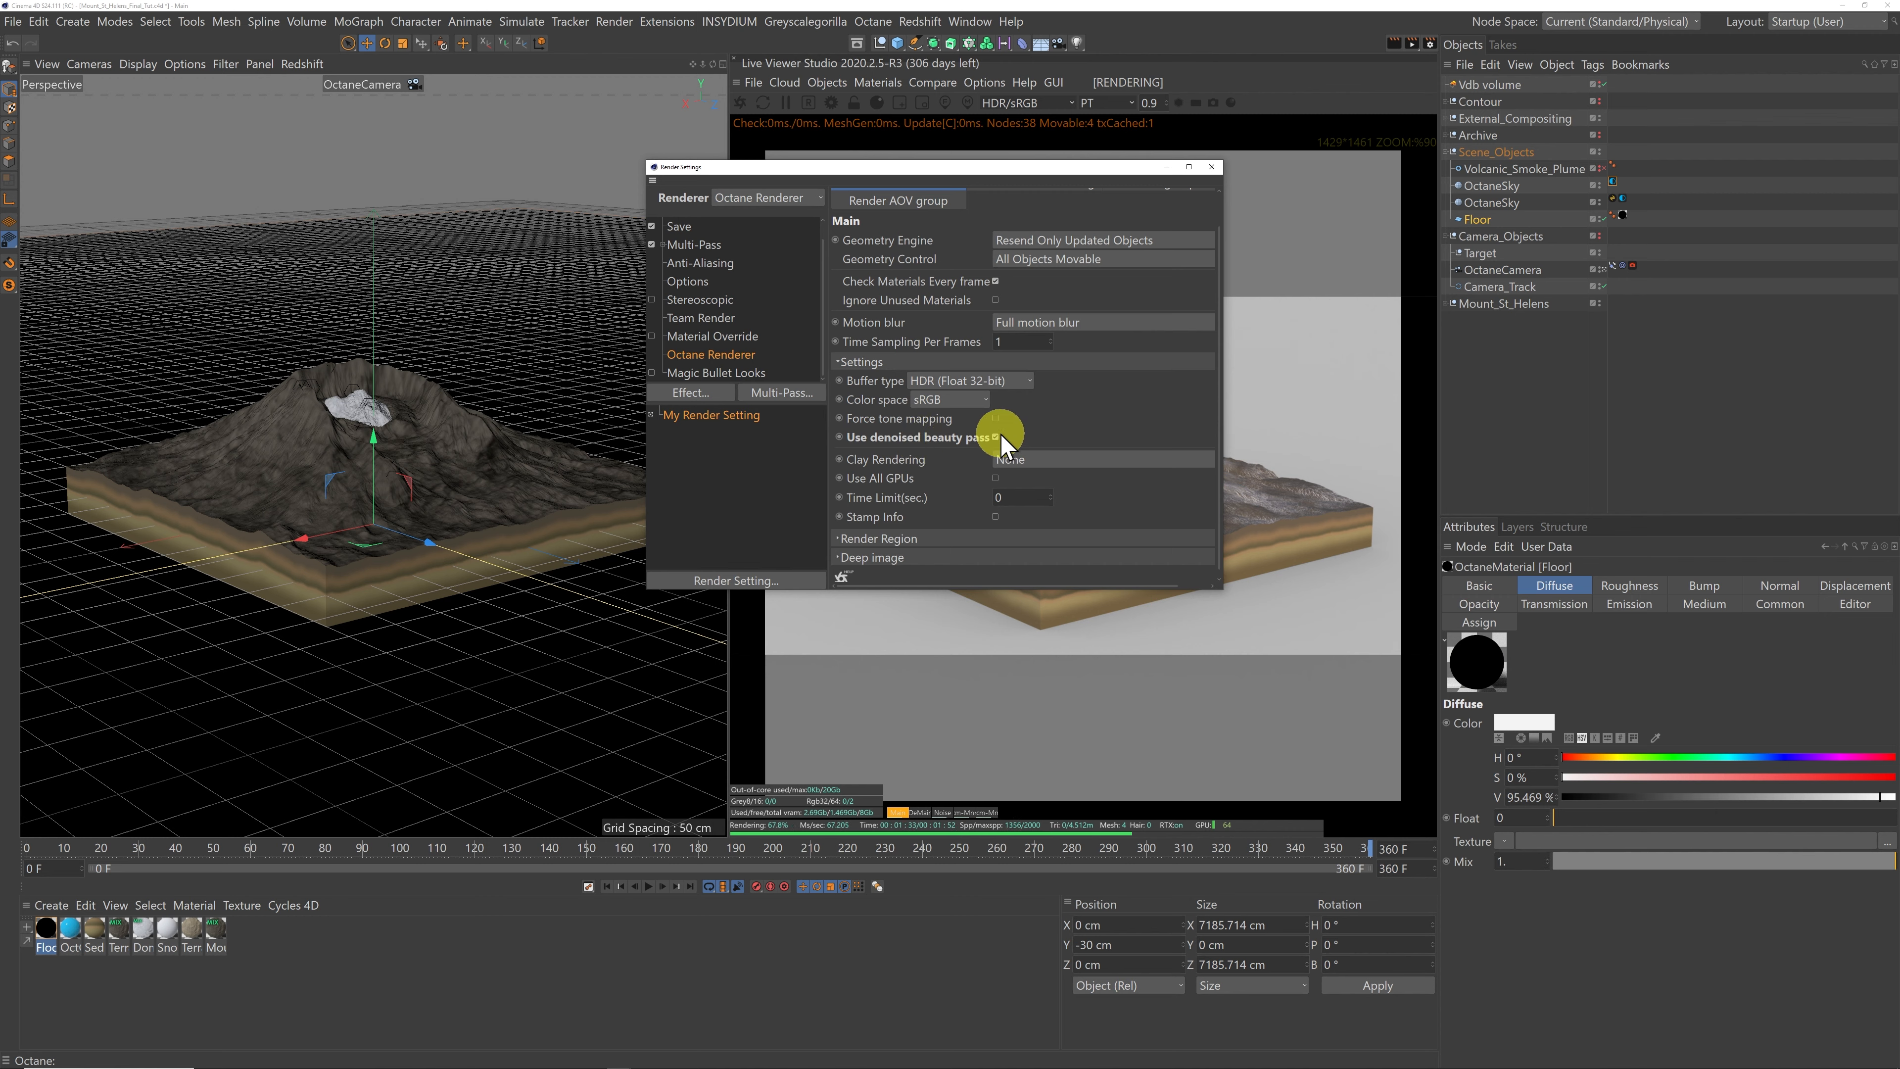
scroll(1062, 404, up, 1)
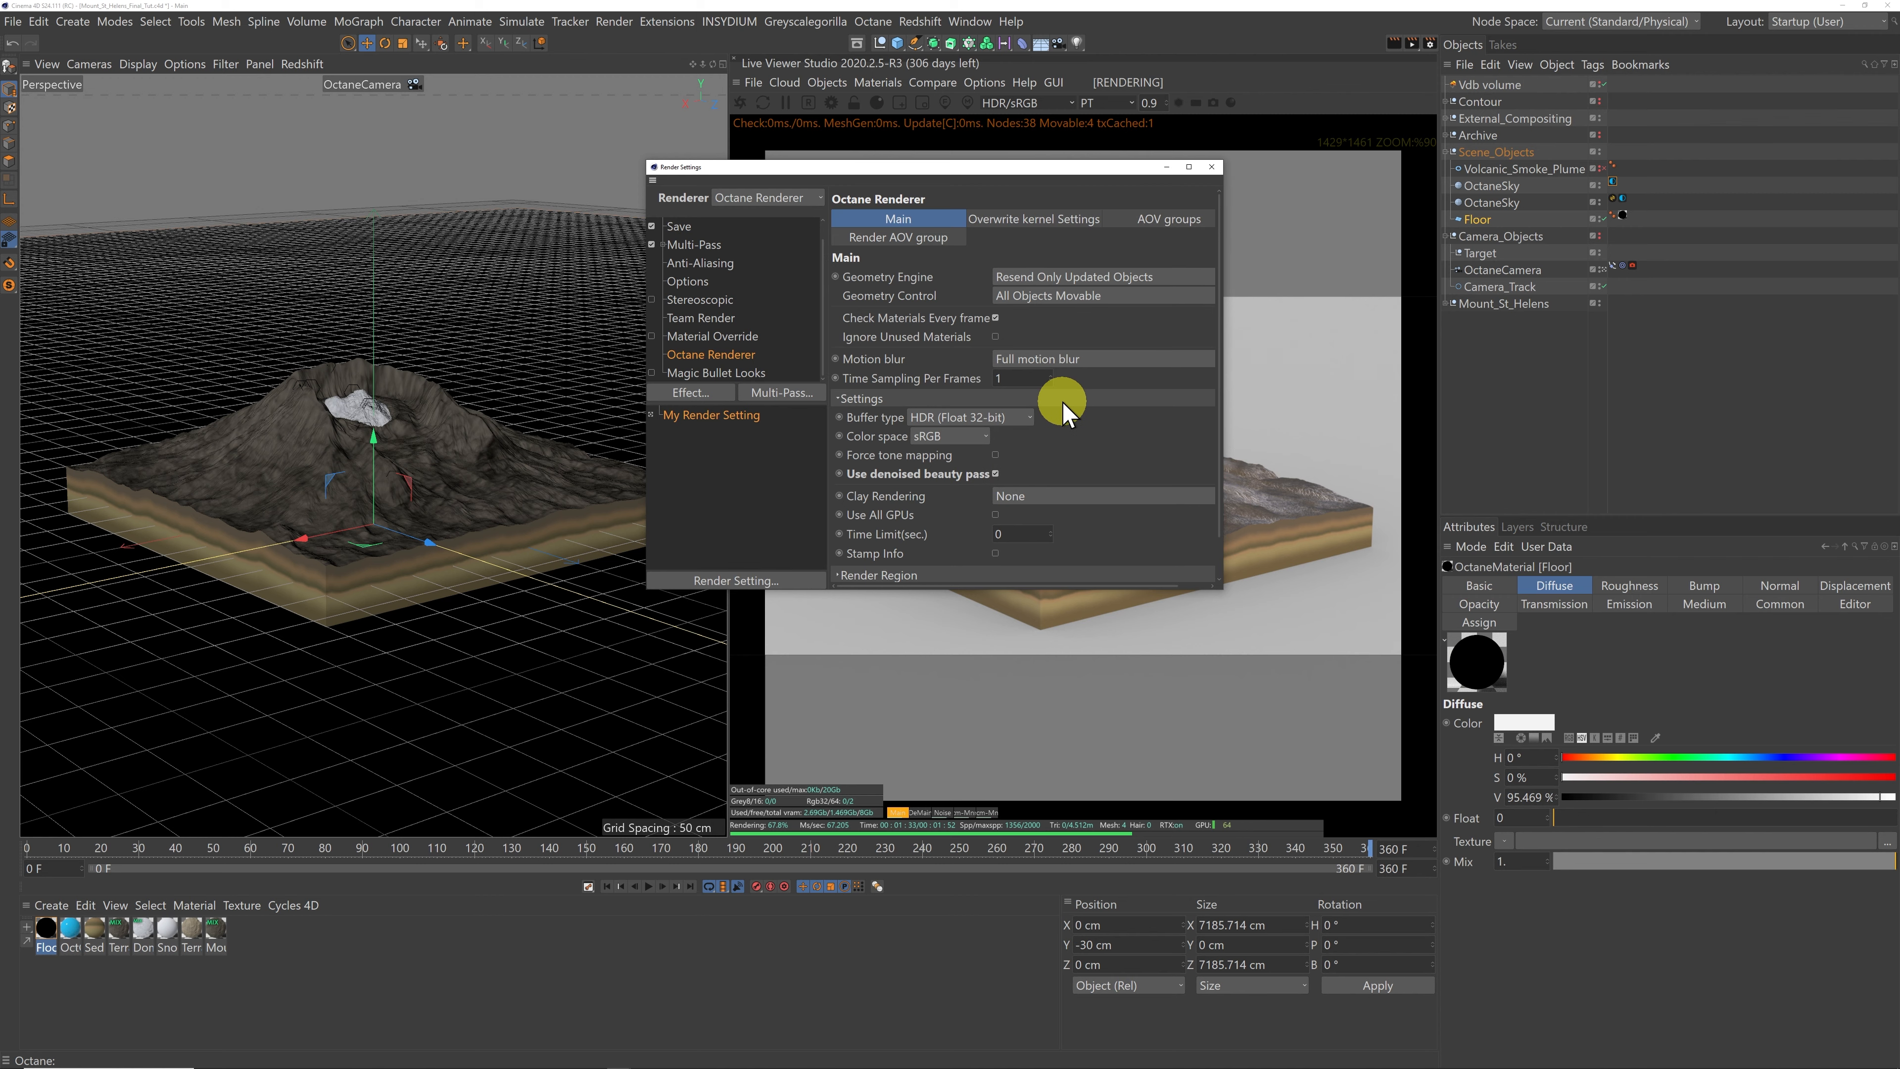
click(890, 238)
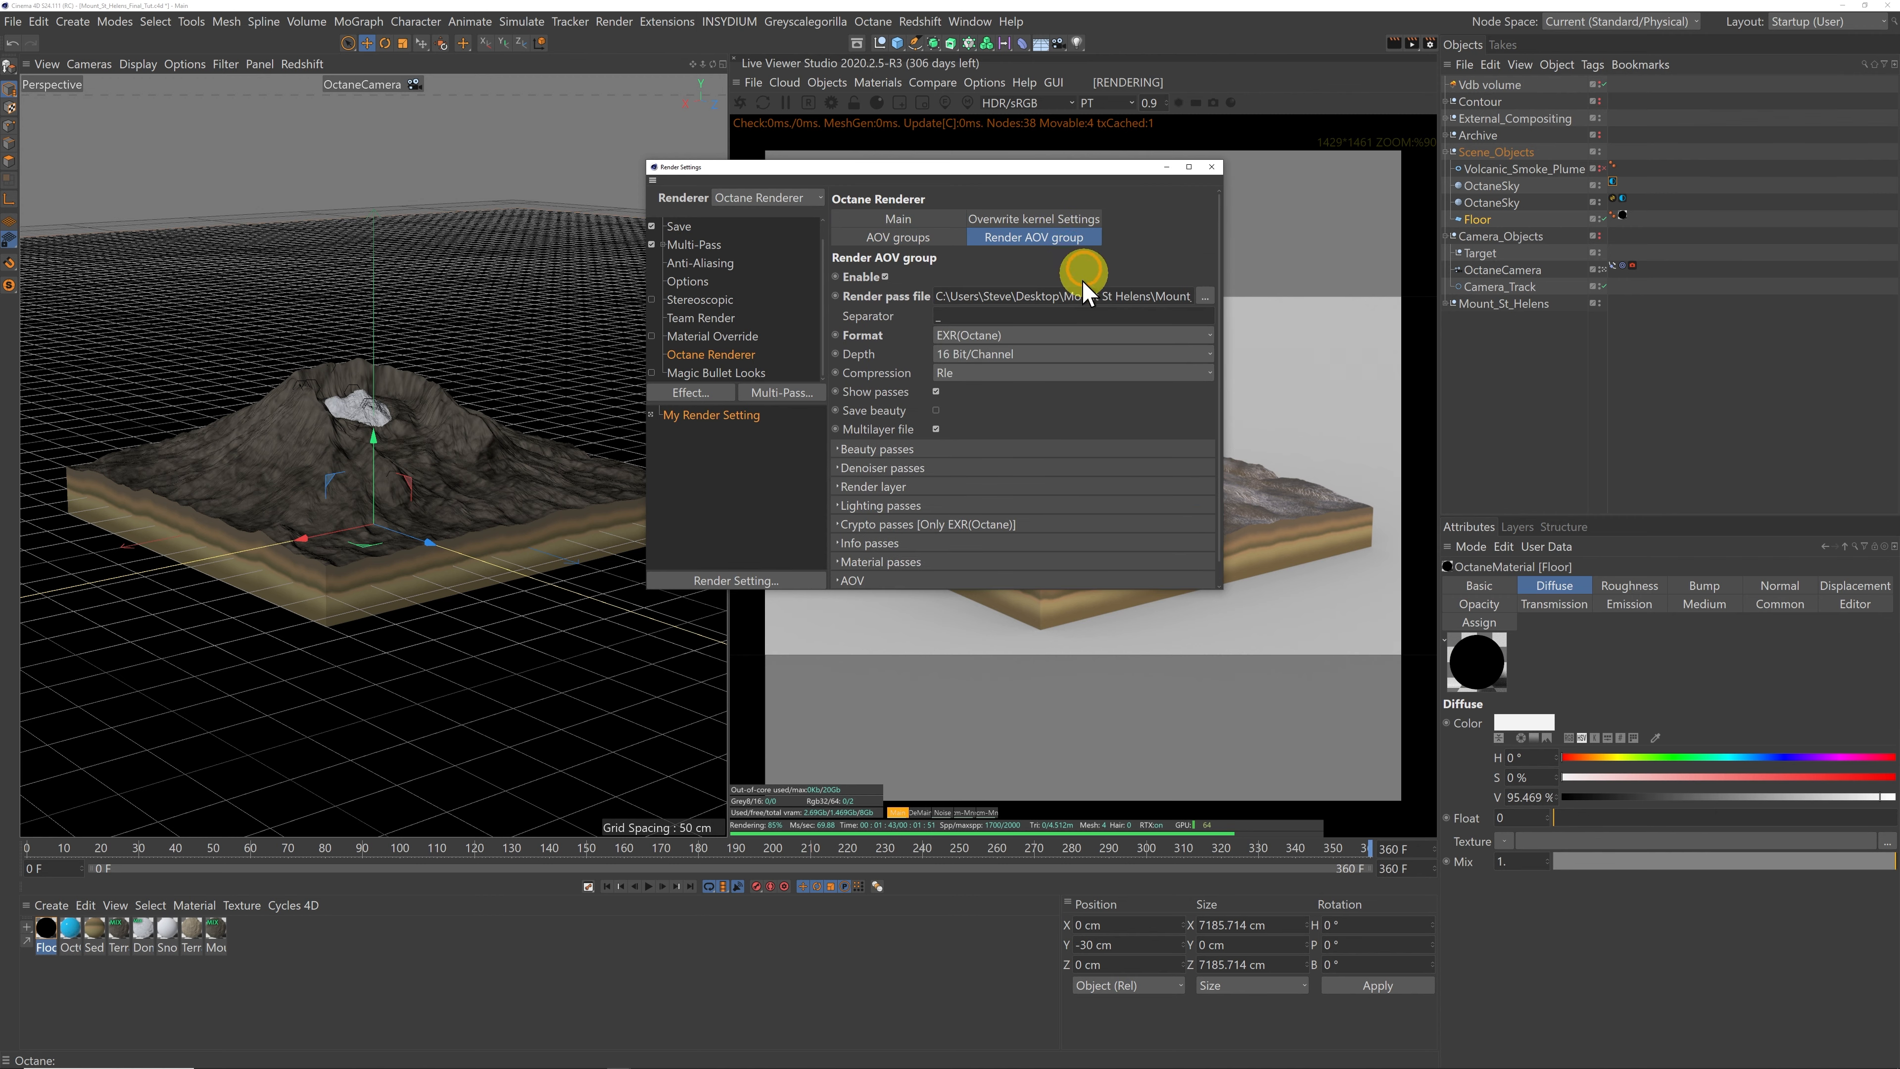
click(885, 278)
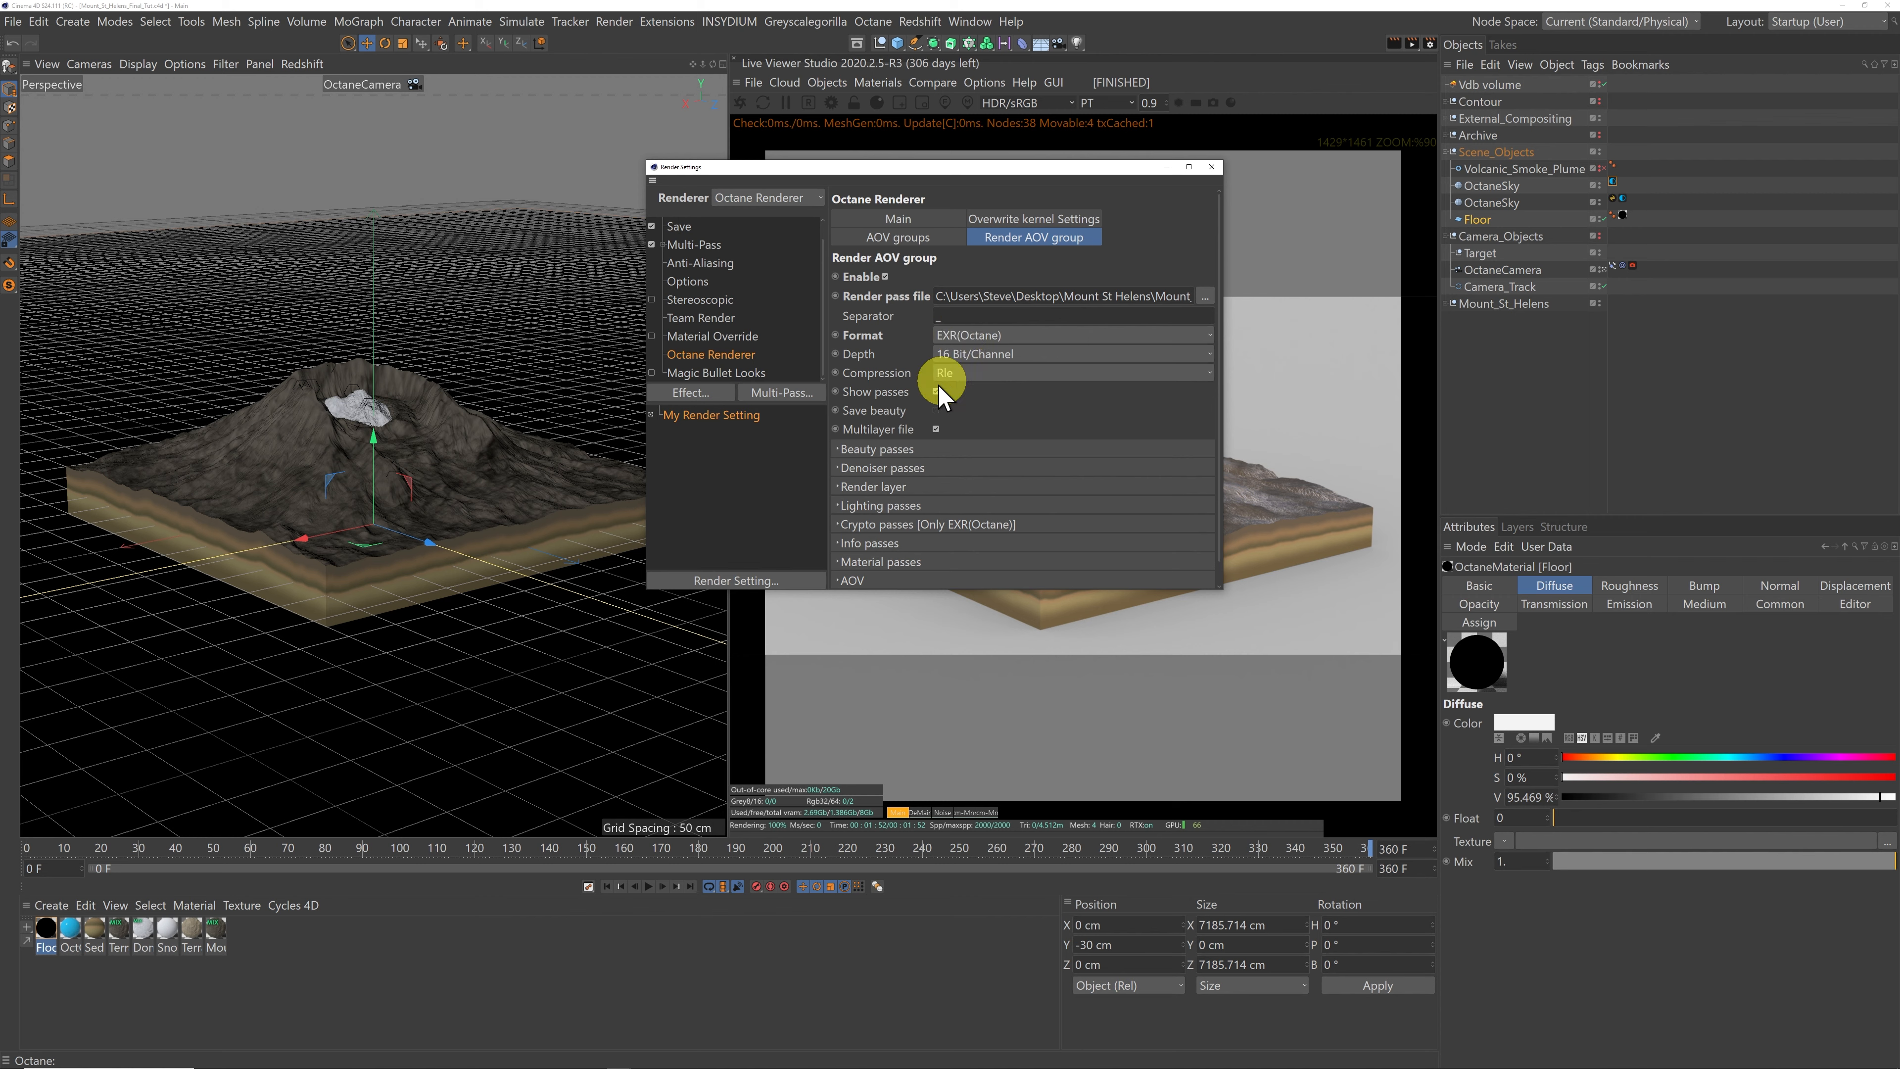
Step: Inspect the enabled crypto passes in the Render AOV group and preview the crypto material pass in the Live Viewer
click(839, 526)
scroll(903, 537, down, 3)
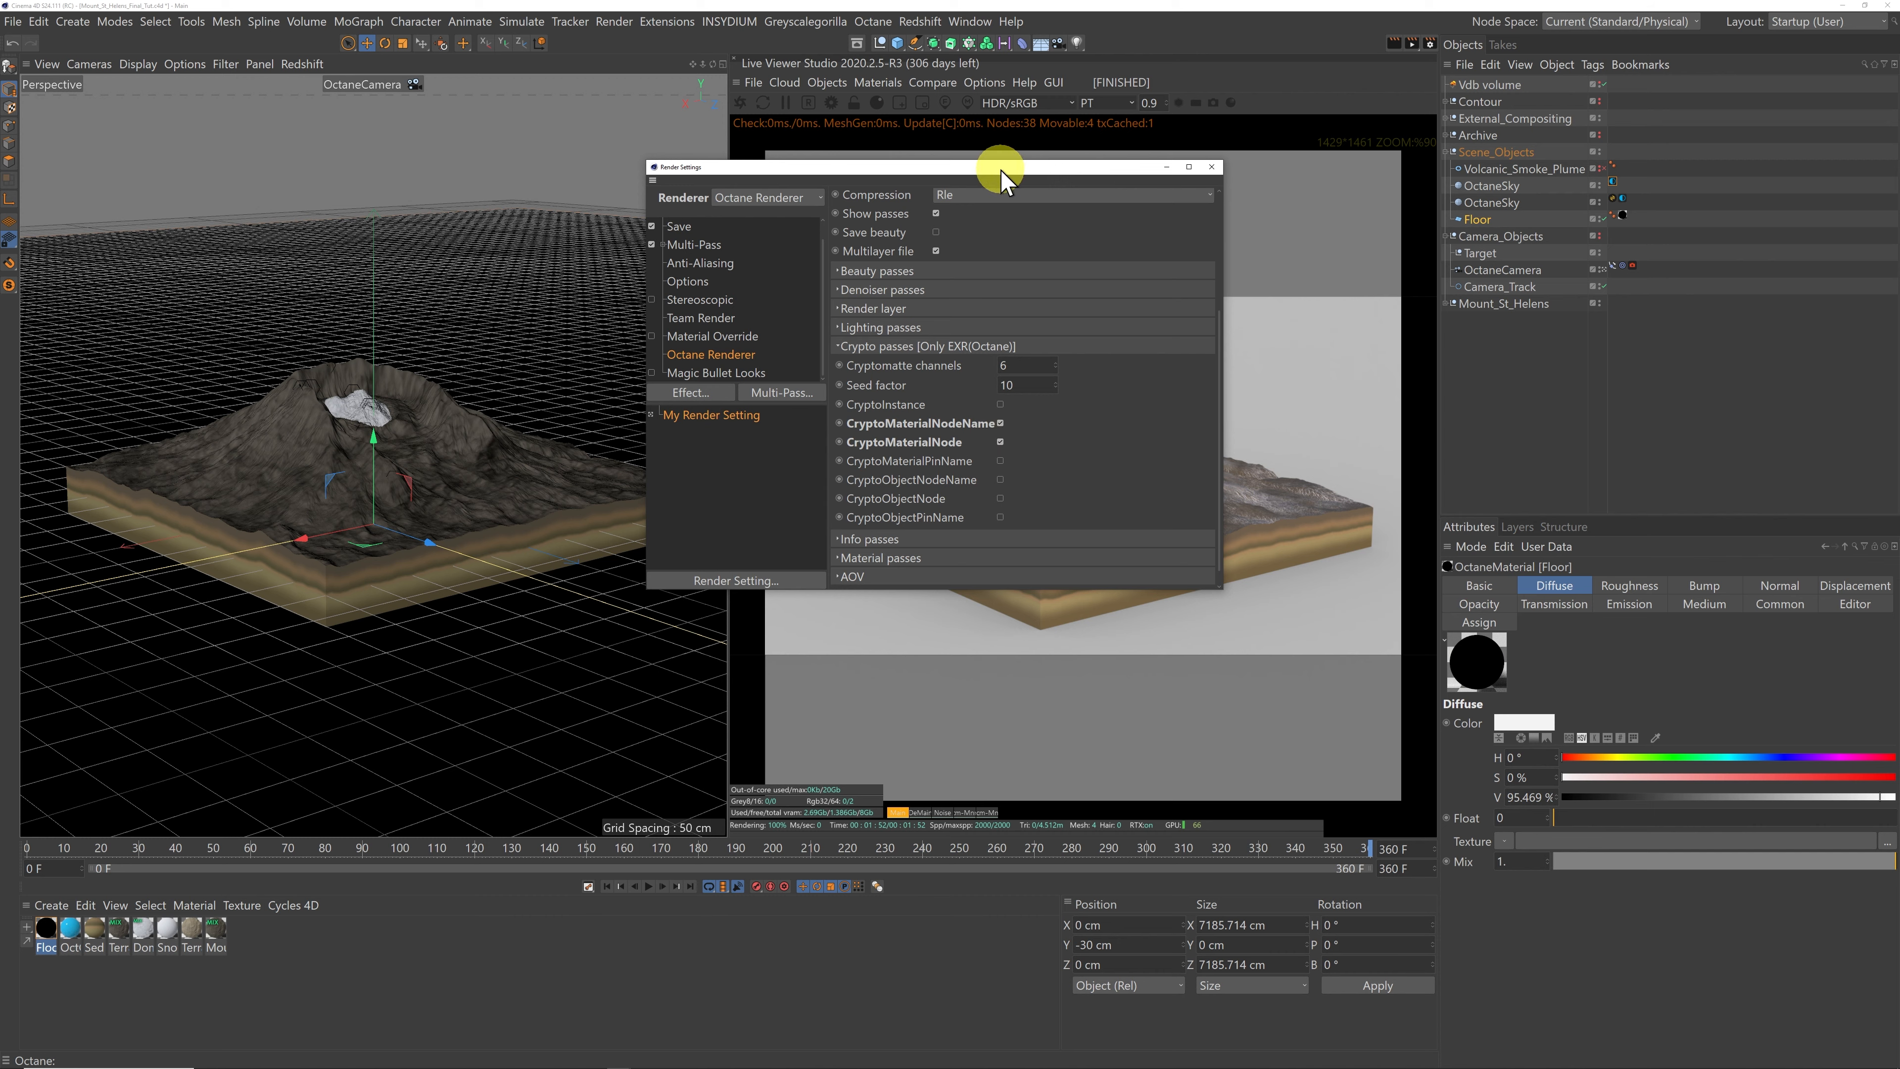
drag(1003, 169, 502, 193)
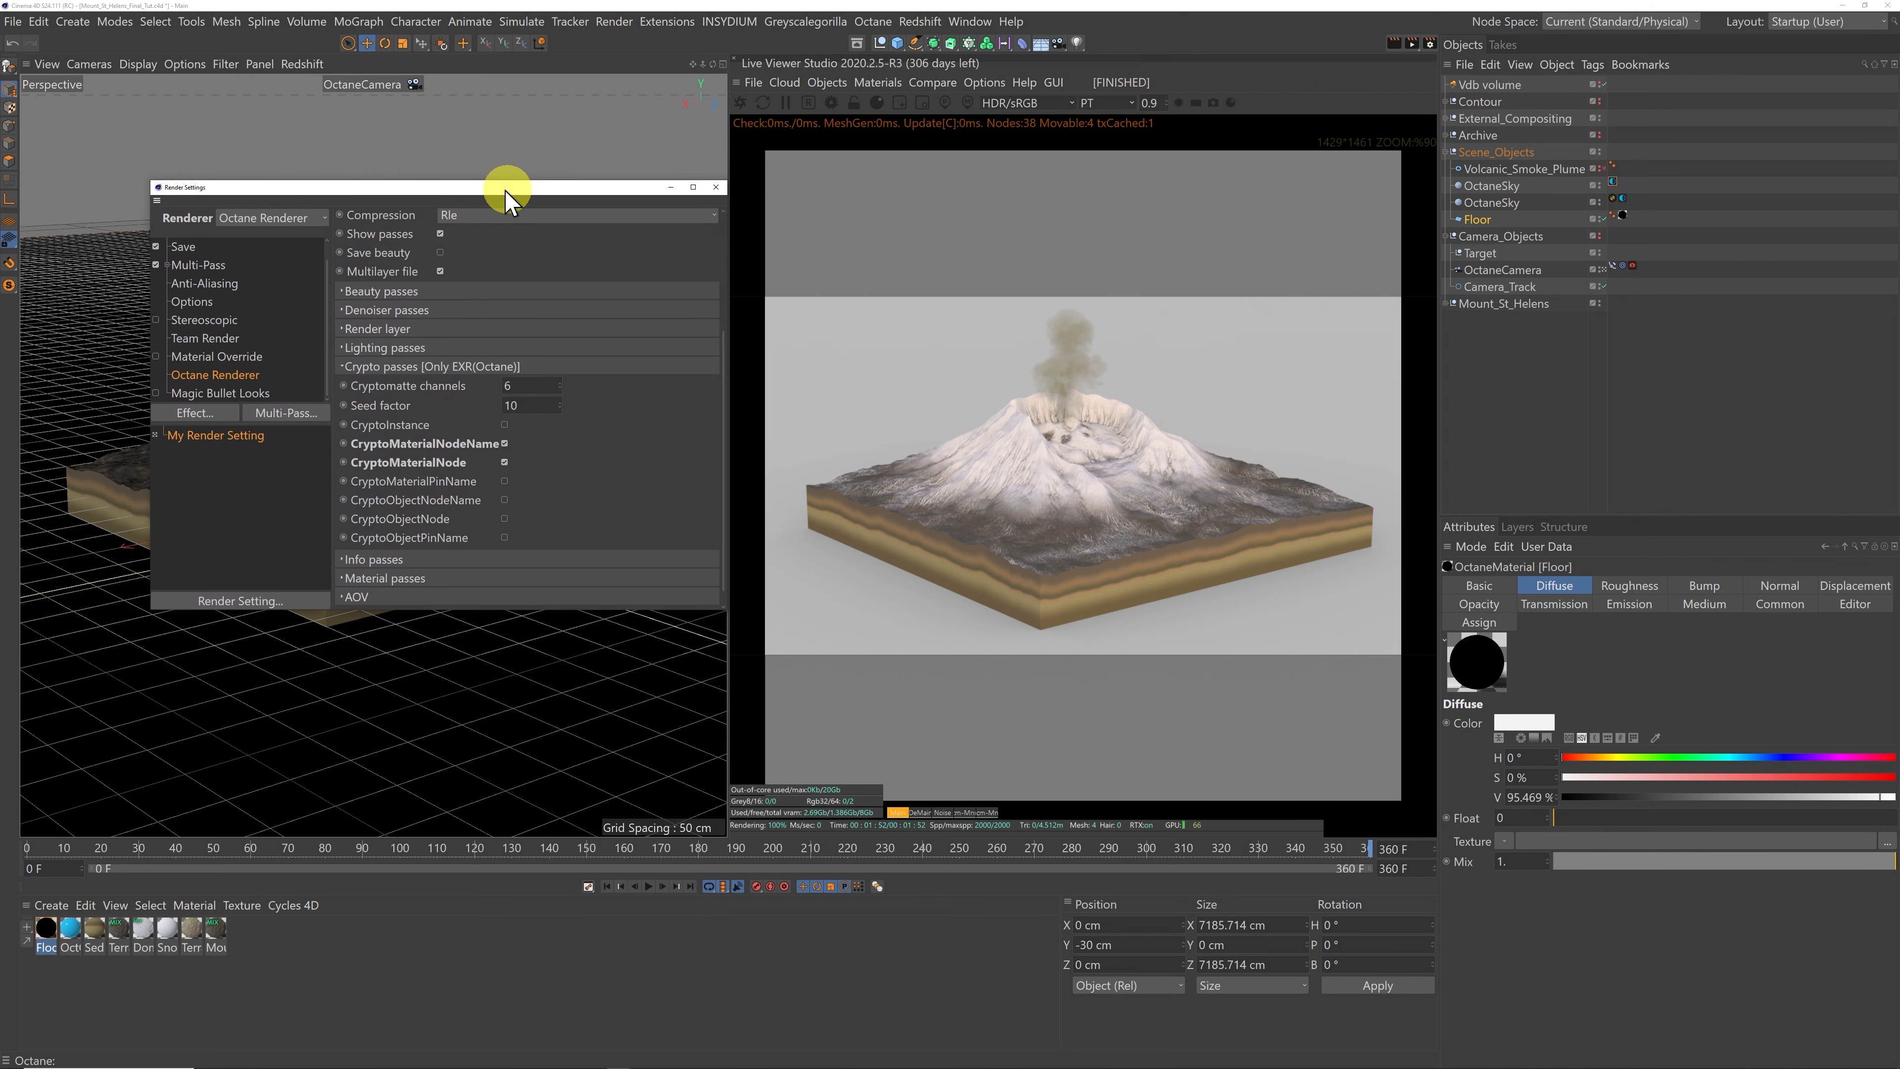
click(963, 812)
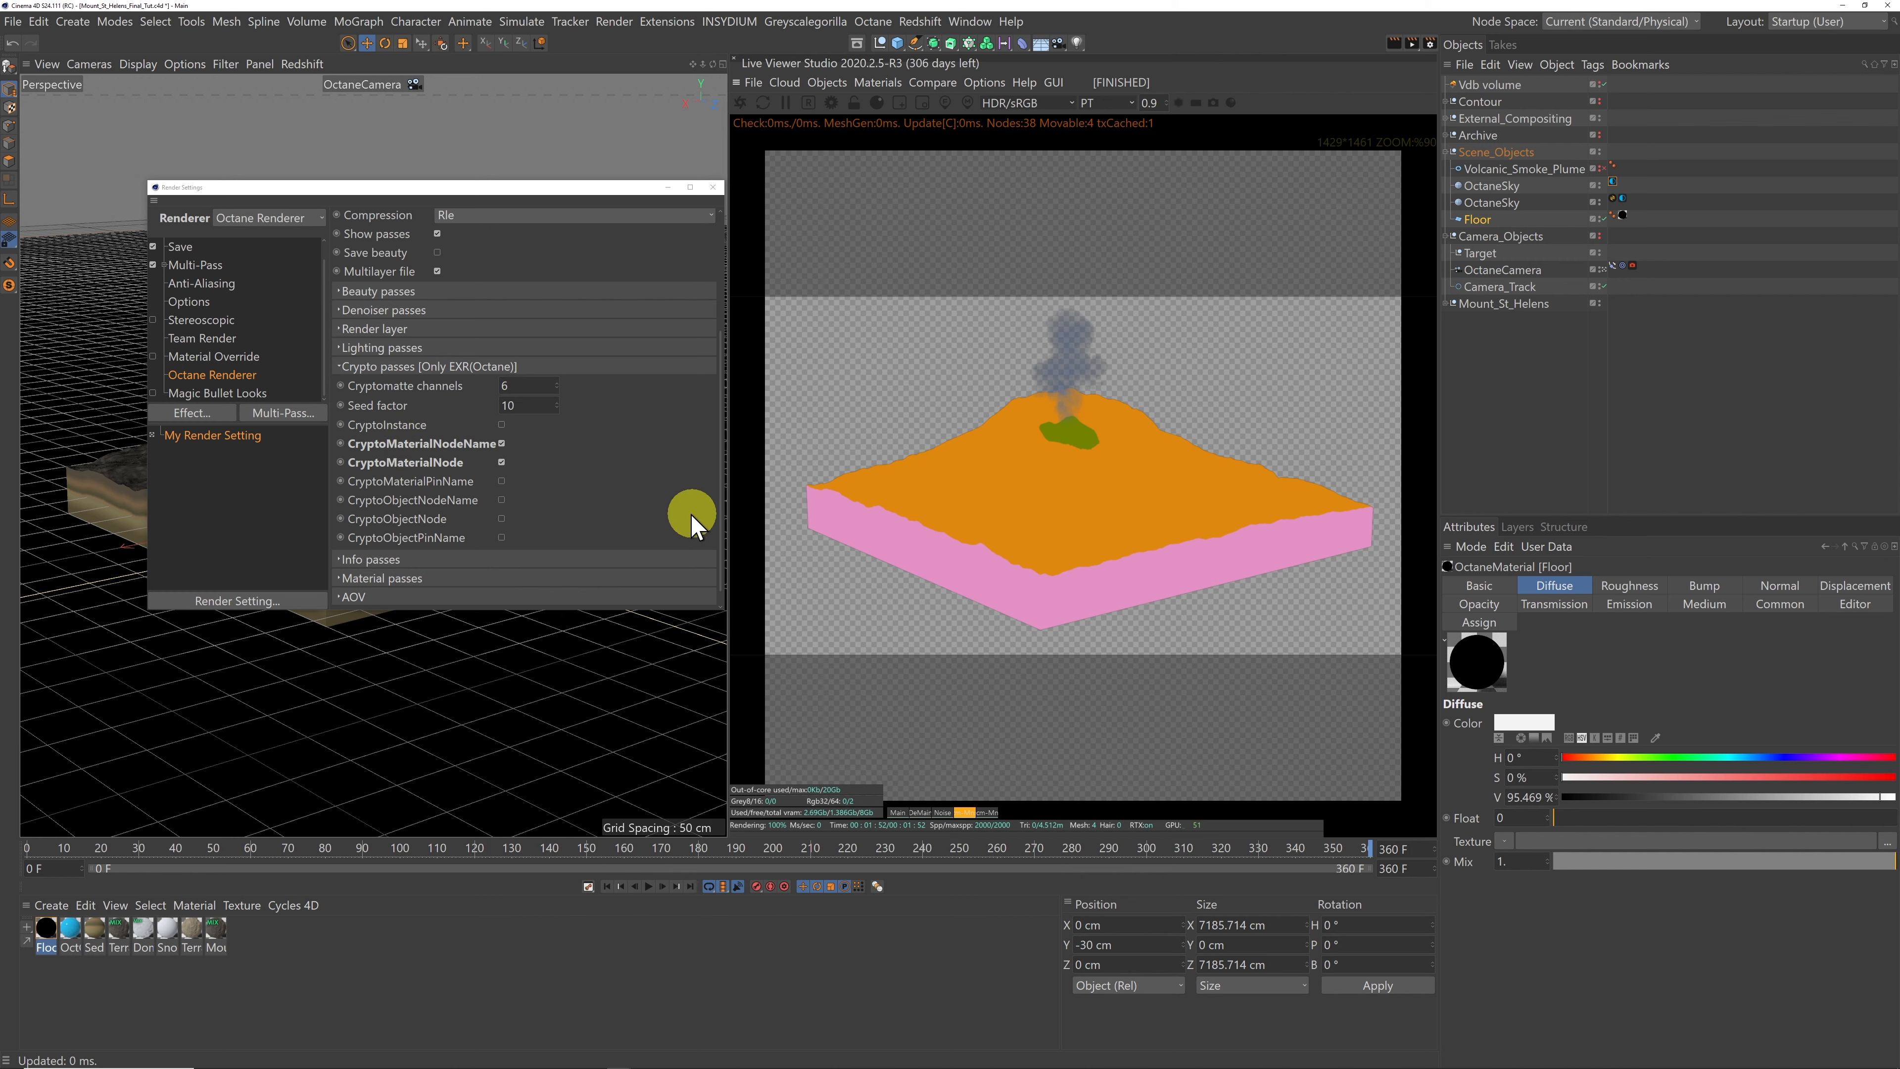
Step: Collapse the crypto passes, return to the Octane Renderer's main settings, and close the render settings
click(343, 367)
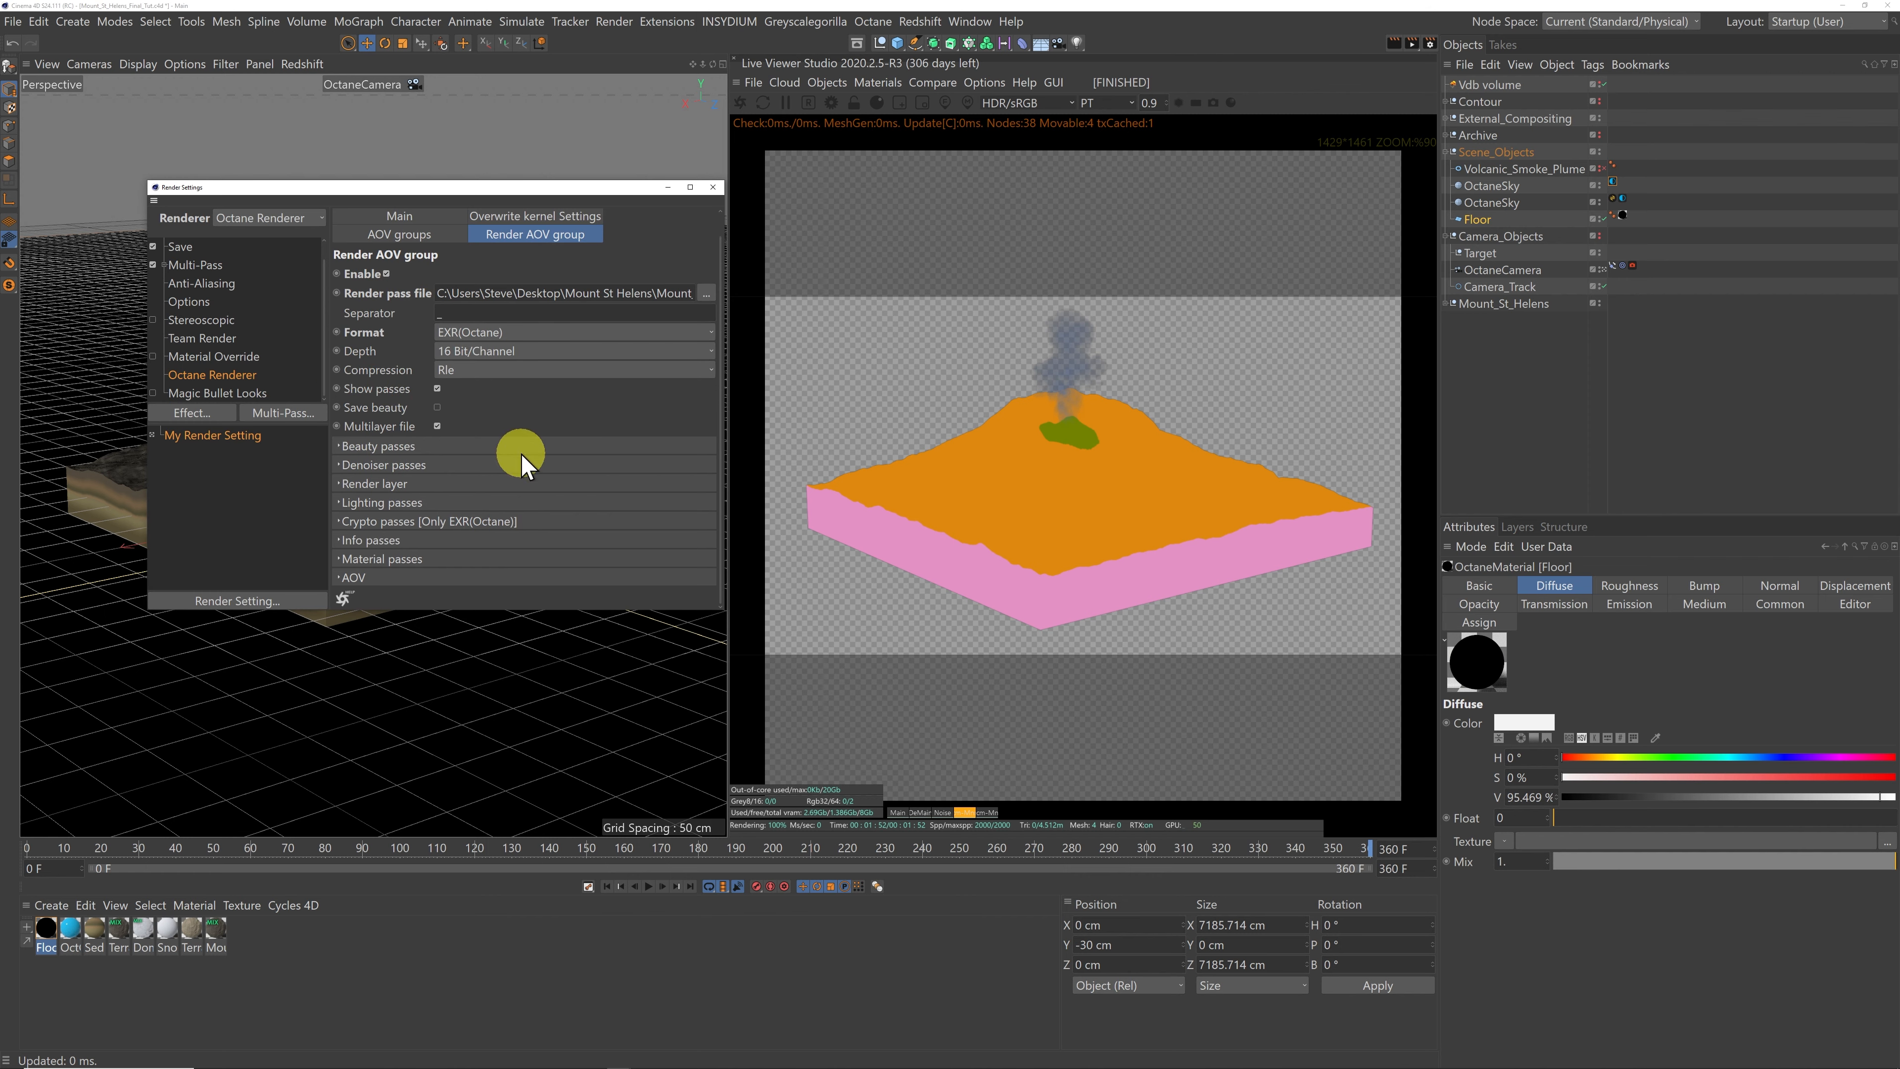
scroll(536, 457, up, 1)
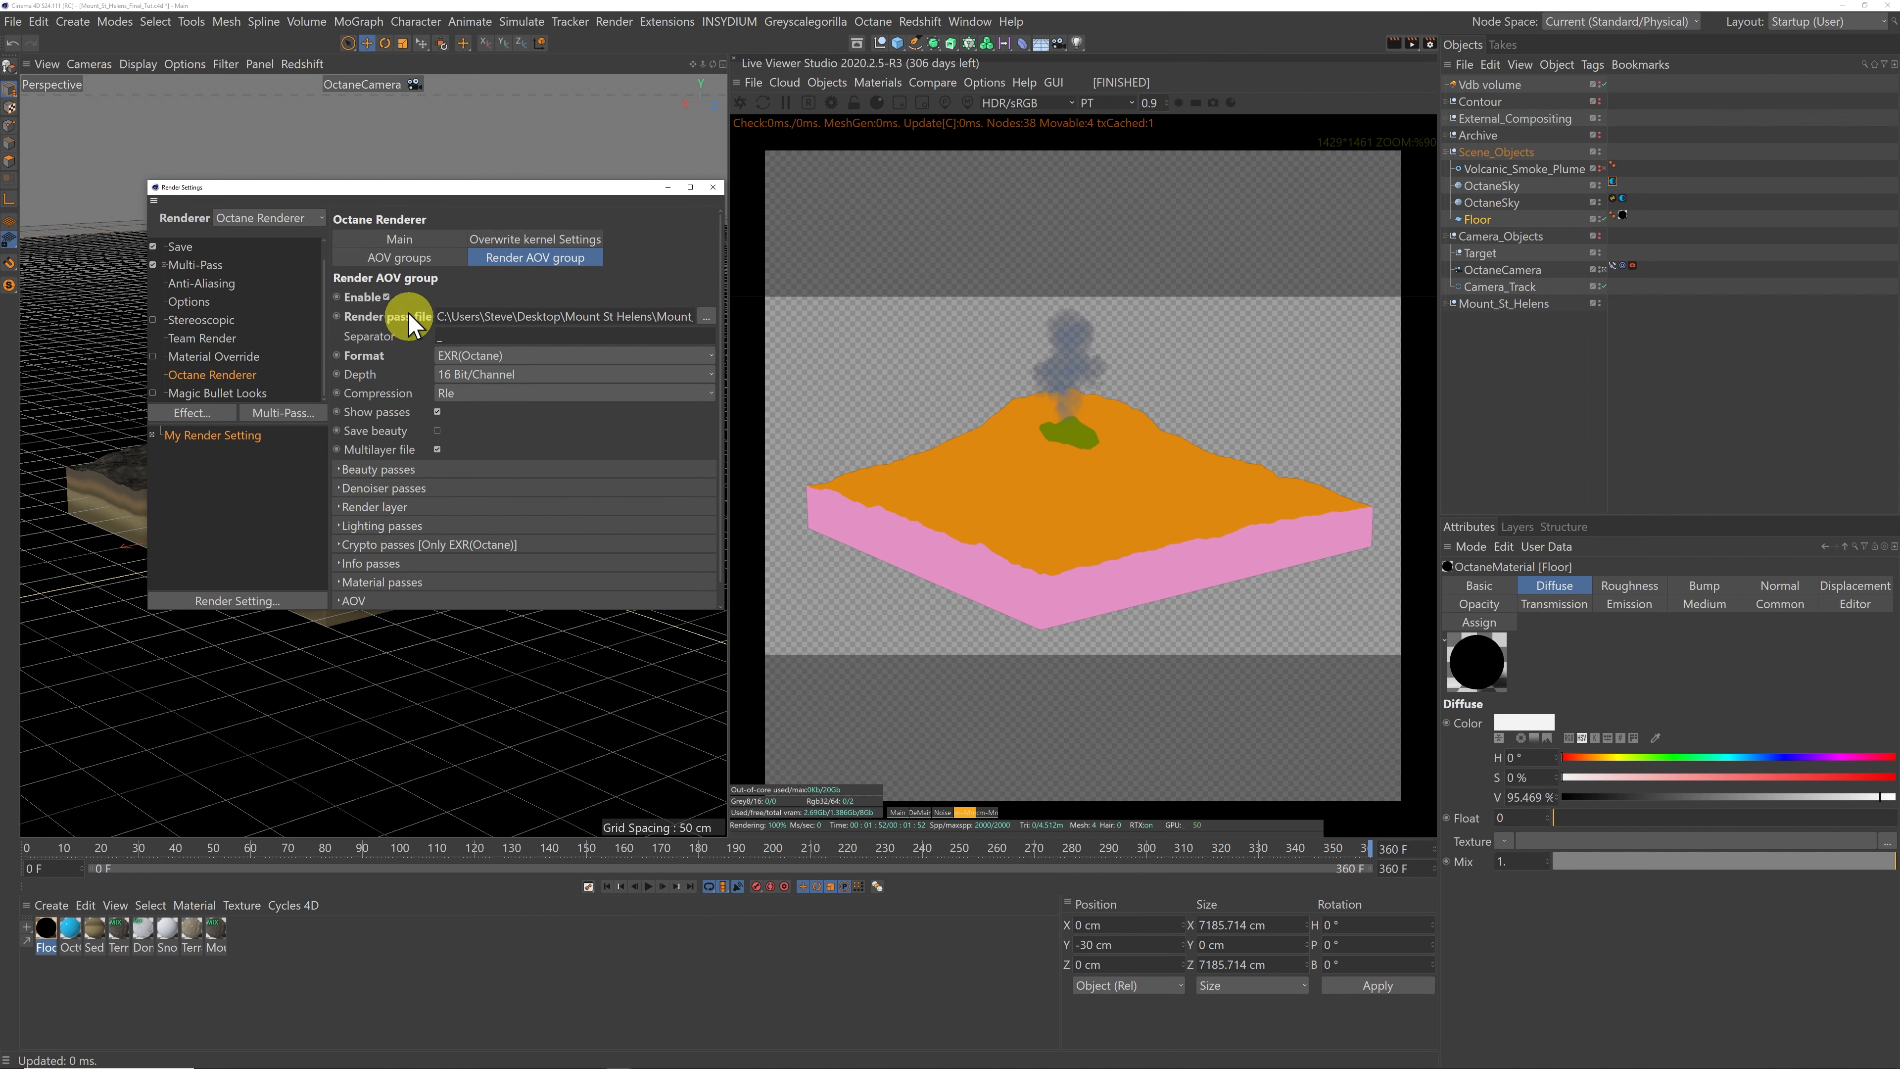
click(389, 242)
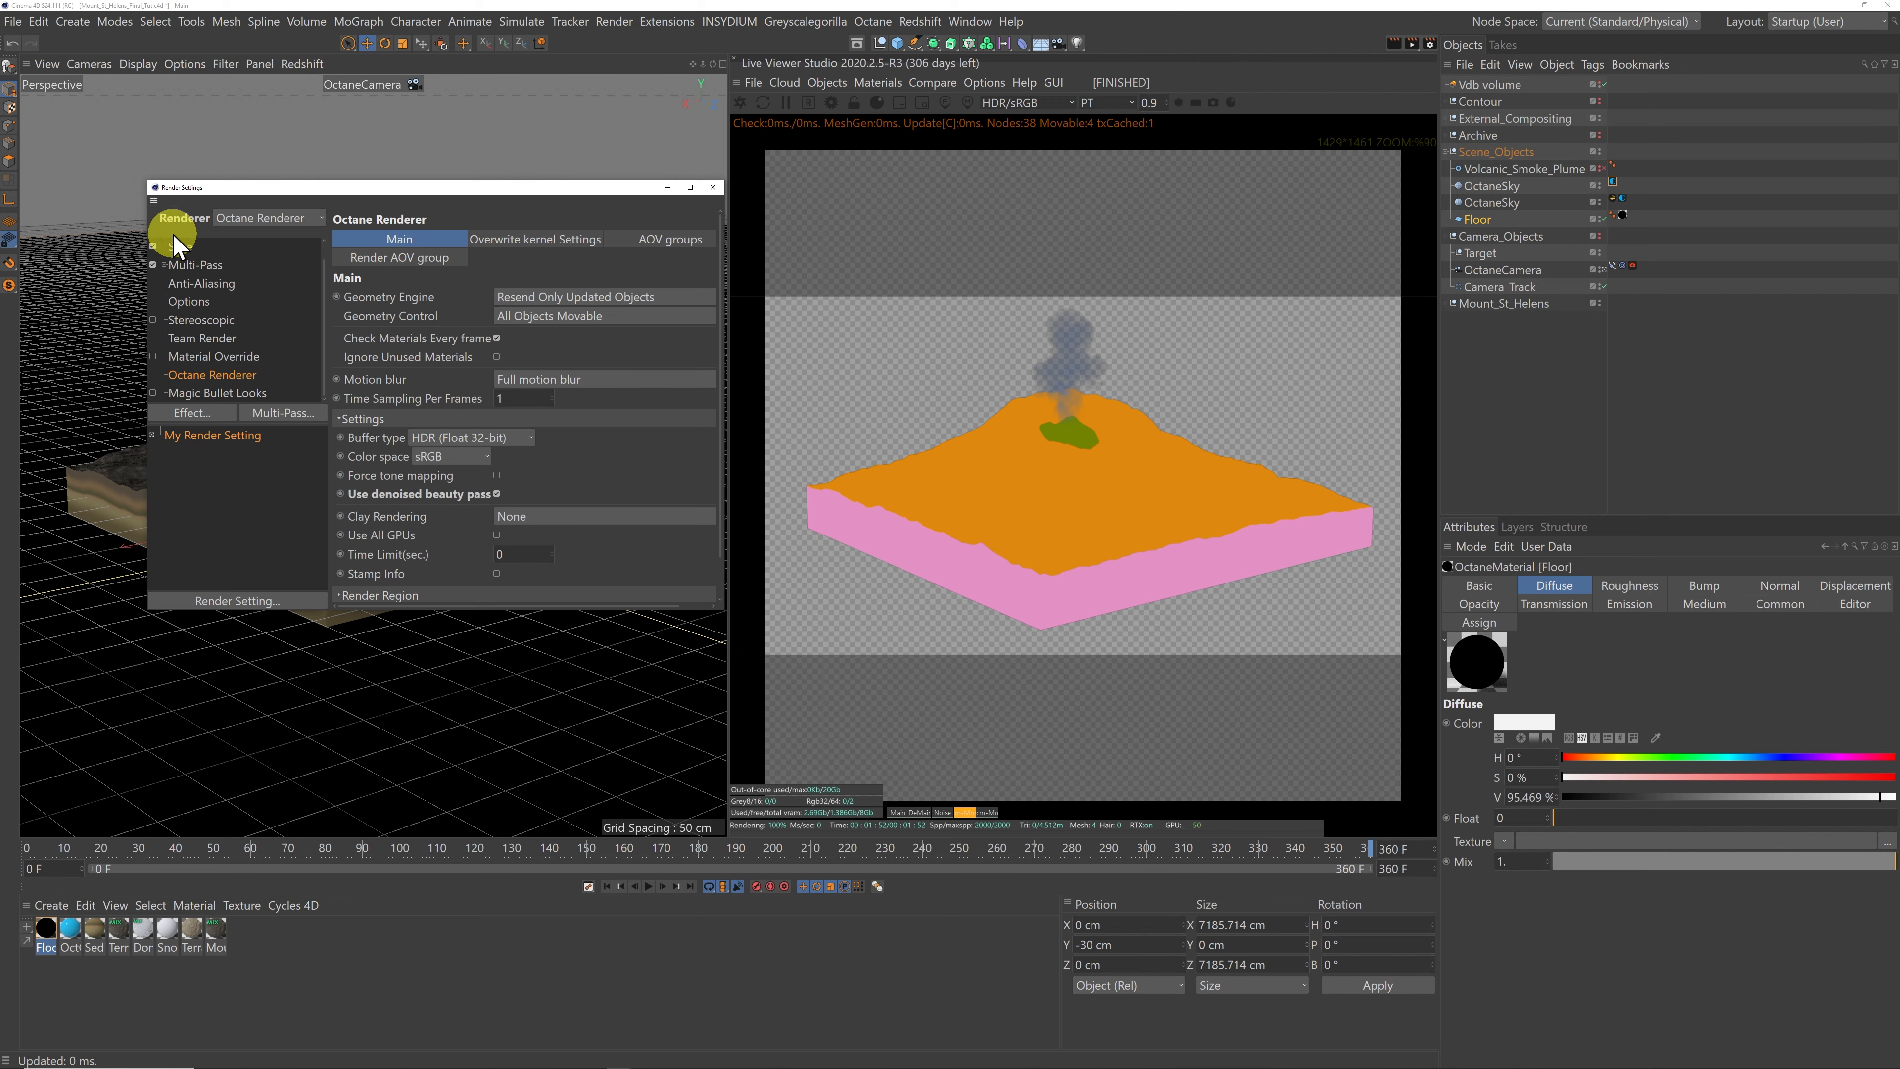
click(712, 187)
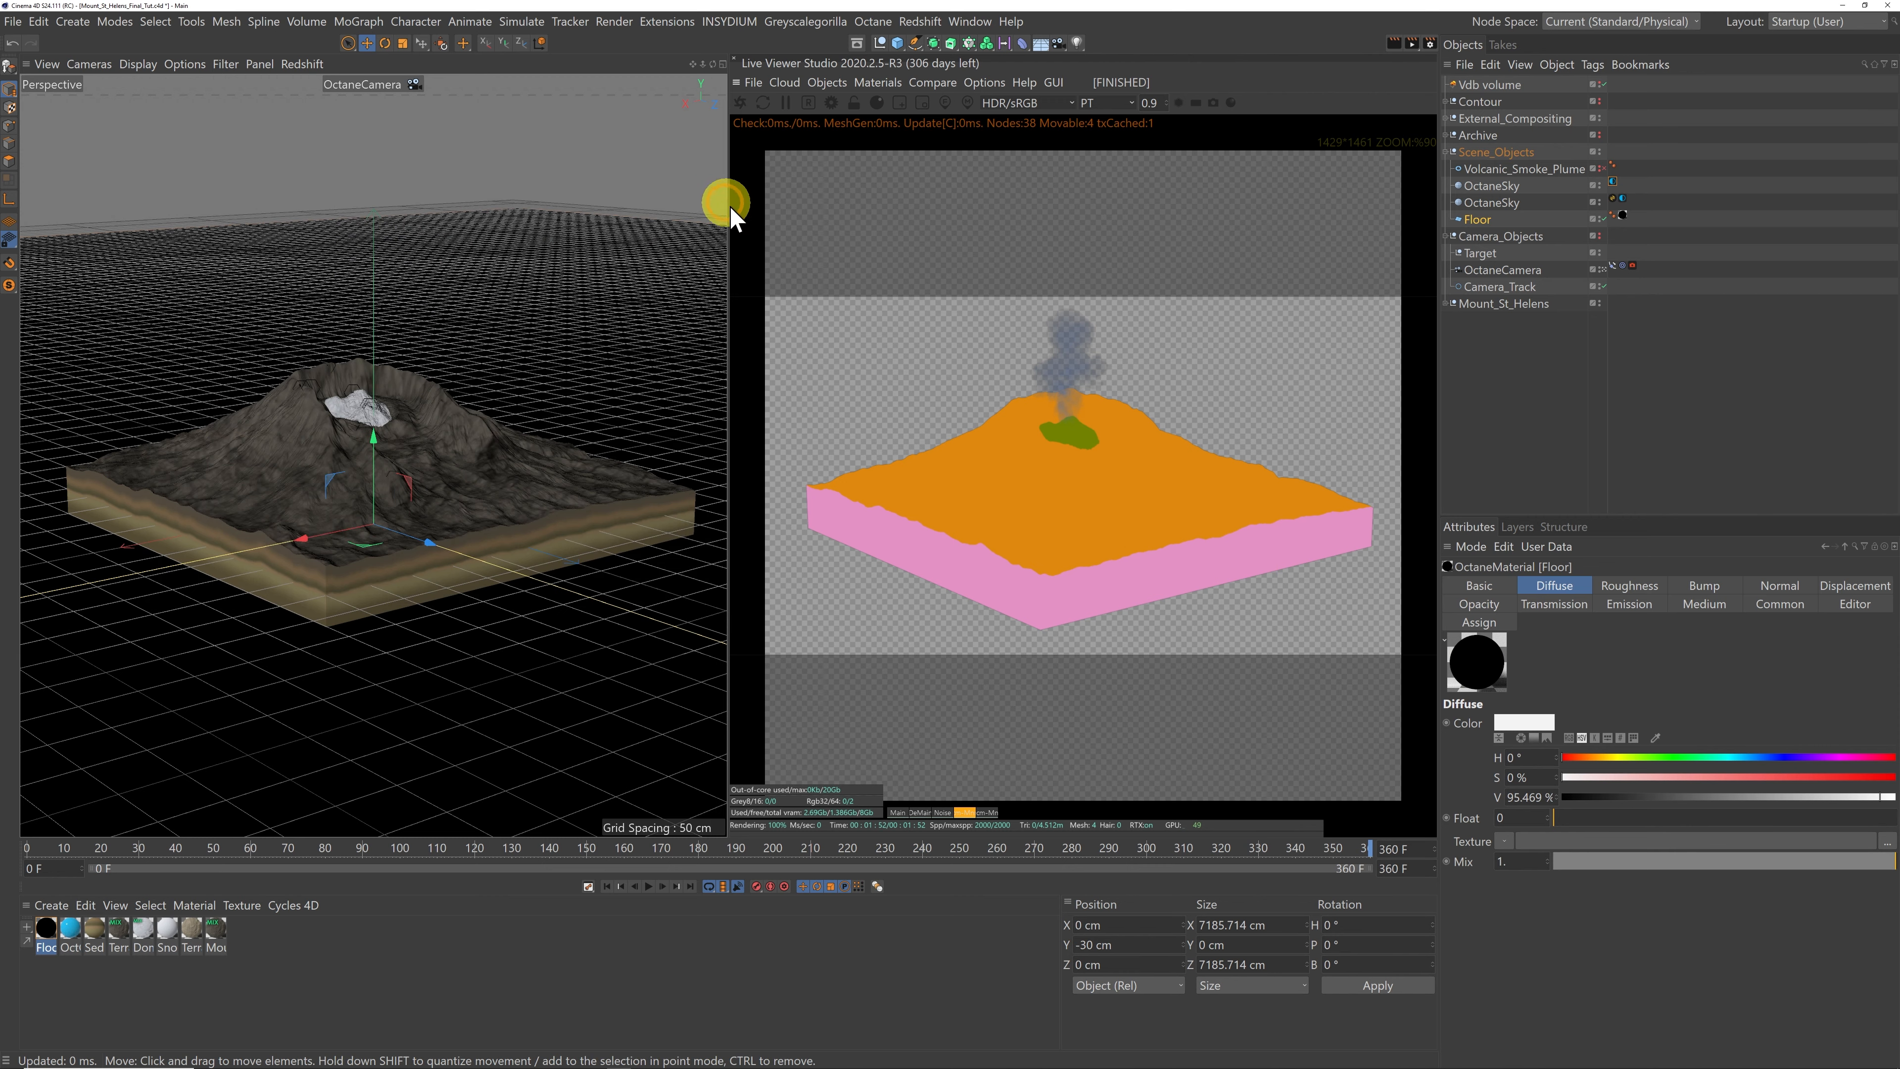
Step: Open the Octane settings, enlarge the window to show all Pathtracing kernel options, and switch the Live Viewer back to the main render
click(830, 104)
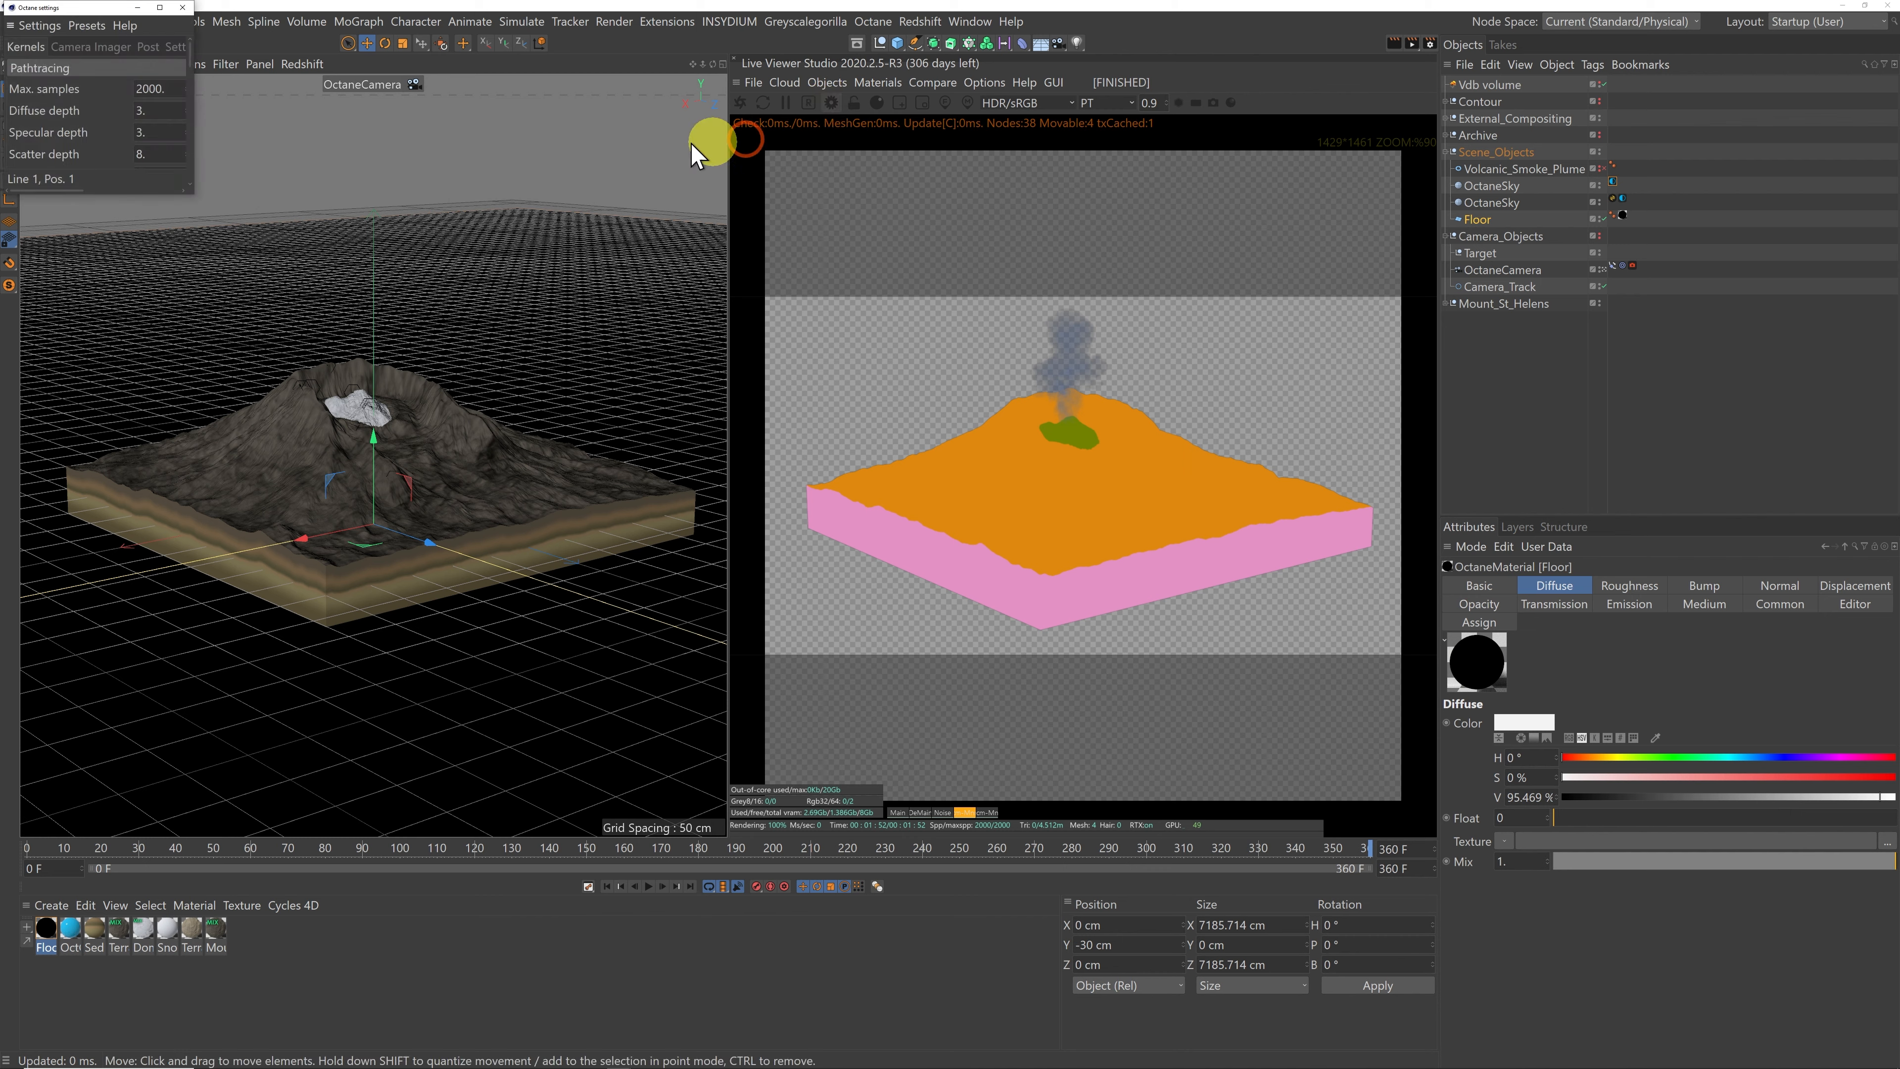
drag(194, 196, 725, 789)
click(898, 813)
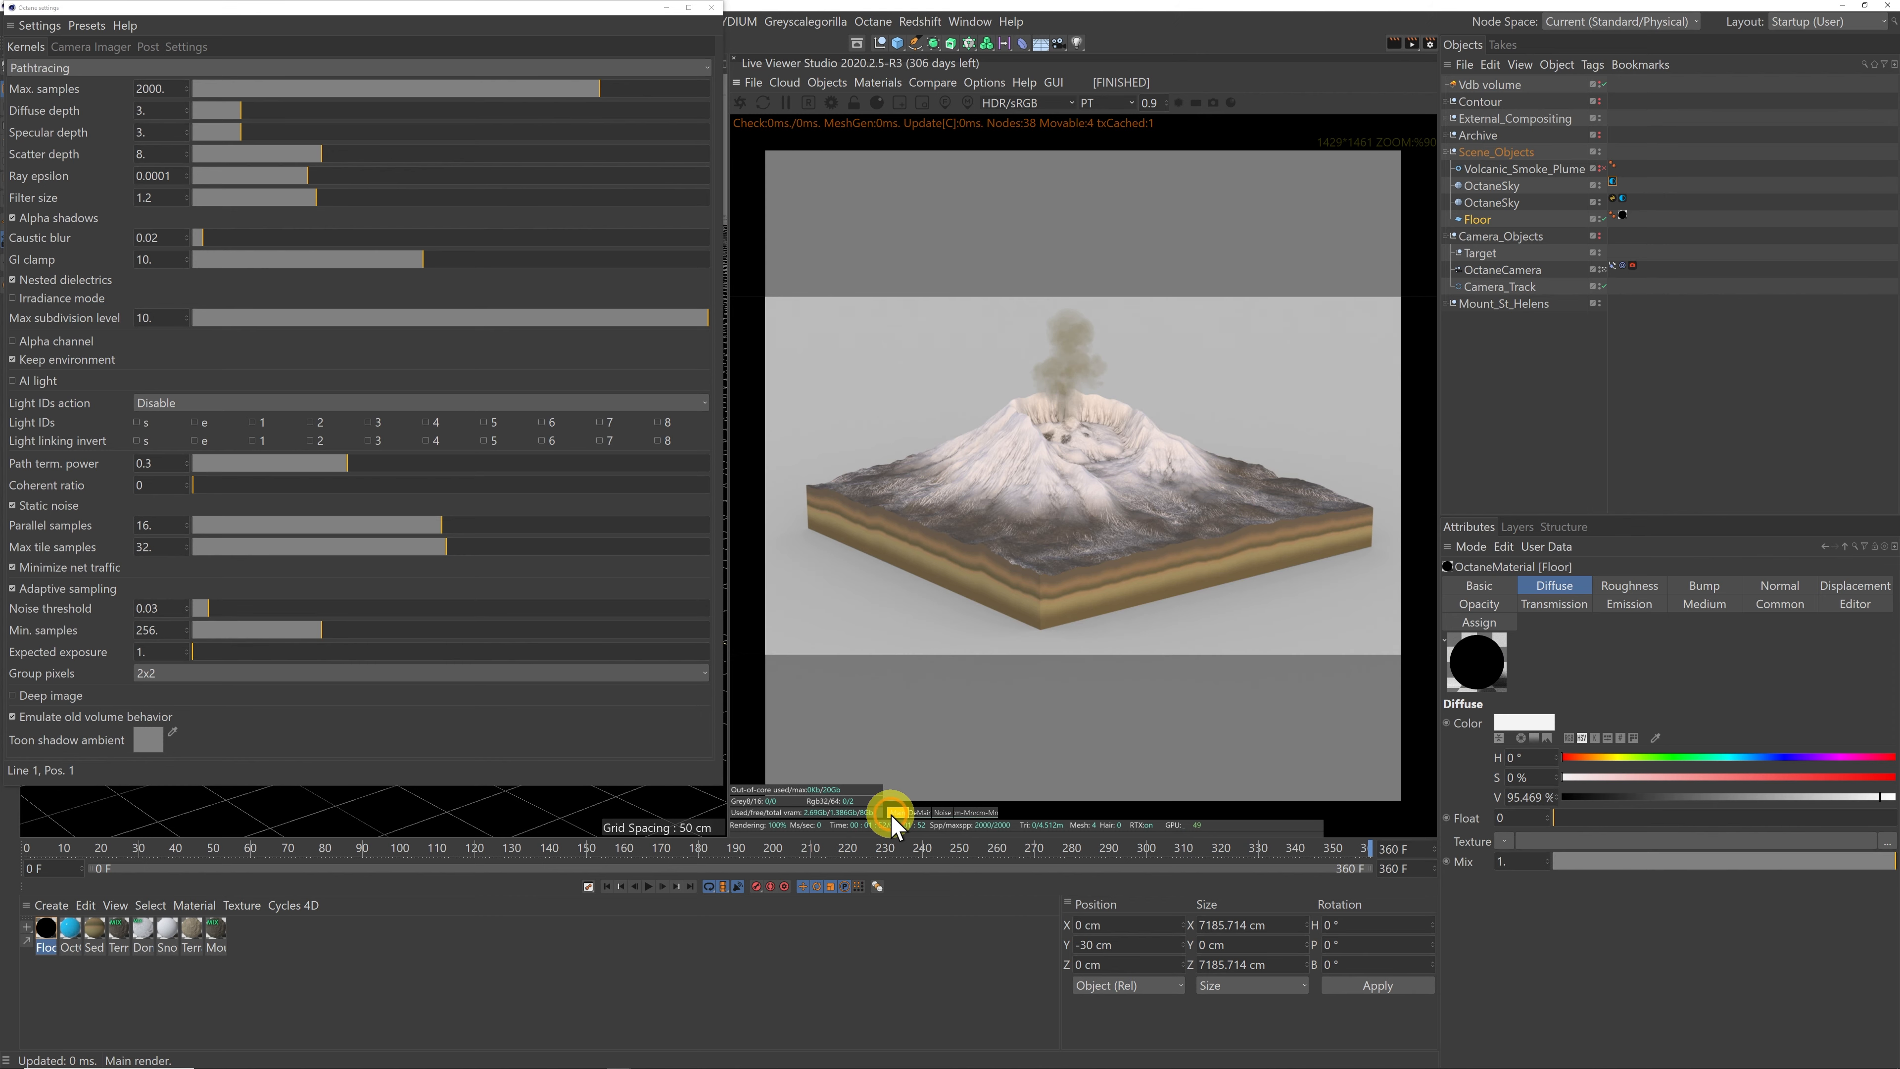